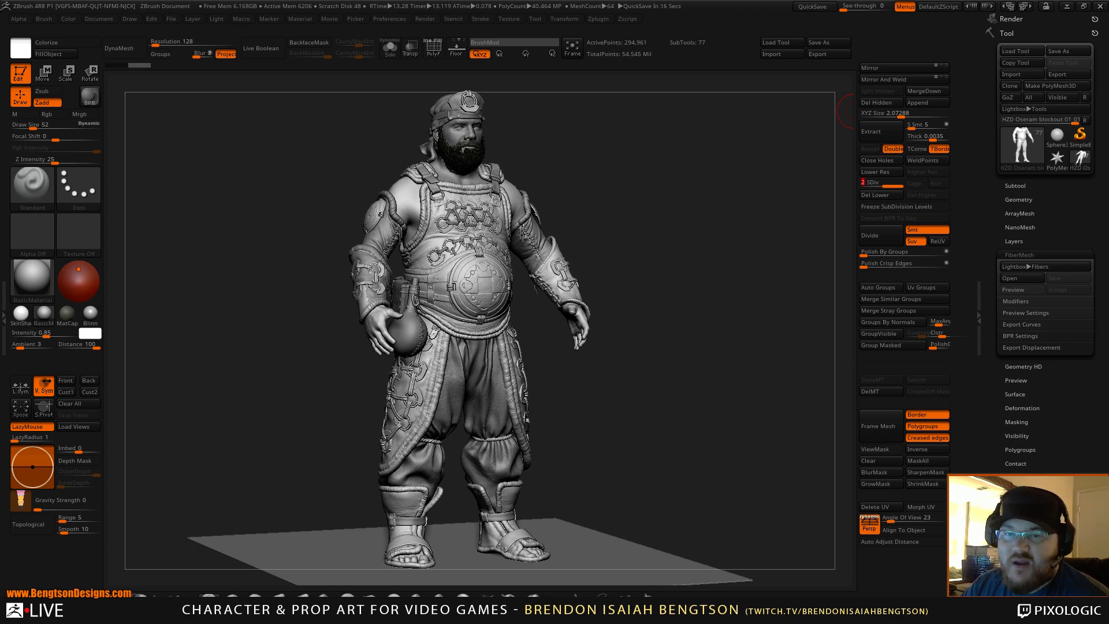
Compare the full figure, head and chest armour of the sculpt with the character concept art from several angles
{"action": "left_click_drag", "start_coordinate": [184, 269], "coordinate": [720, 220]}
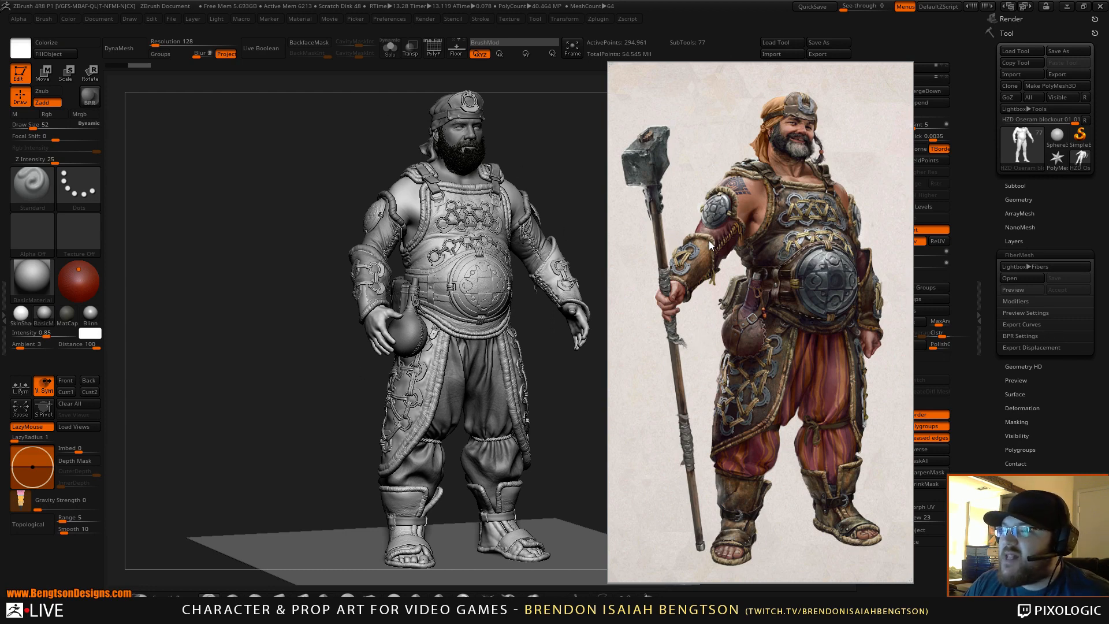
{"action": "left_click", "coordinate": [879, 69]}
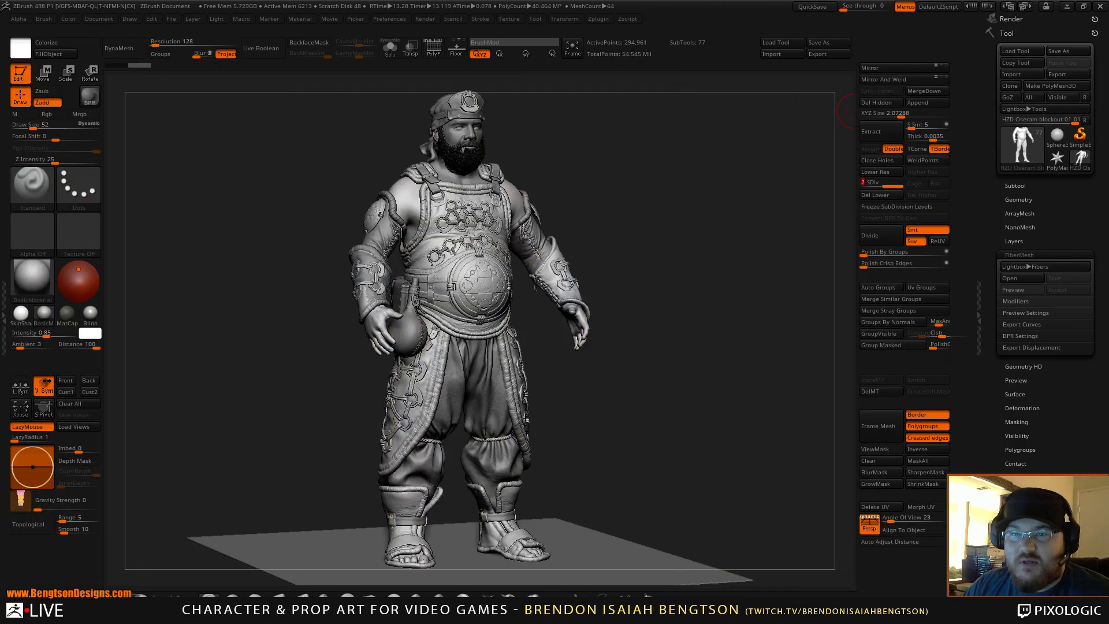
{"action": "mouse_move", "coordinate": [659, 292]}
{"action": "left_mouse_down"}
{"action": "mouse_move", "coordinate": [618, 293]}
{"action": "mouse_move", "coordinate": [682, 301]}
{"action": "mouse_move", "coordinate": [646, 286]}
{"action": "mouse_move", "coordinate": [748, 358]}
{"action": "mouse_move", "coordinate": [693, 289]}
{"action": "mouse_move", "coordinate": [578, 220]}
{"action": "left_mouse_up"}
{"action": "mouse_move", "coordinate": [621, 249]}
{"action": "left_mouse_down"}
{"action": "mouse_move", "coordinate": [634, 239]}
{"action": "mouse_move", "coordinate": [578, 298]}
{"action": "left_mouse_up"}
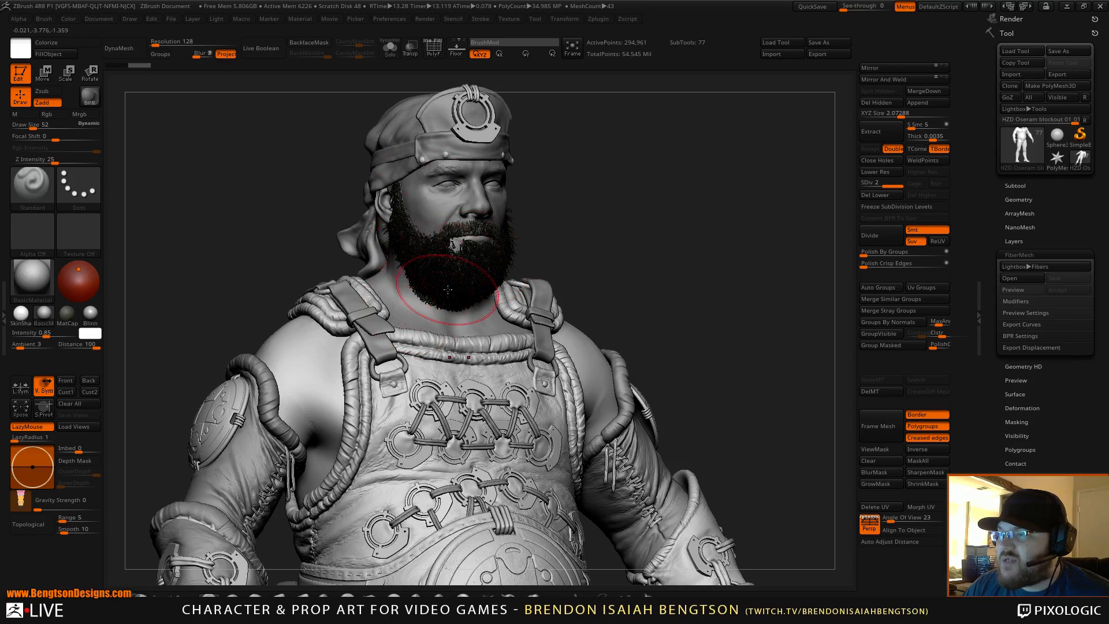
{"action": "mouse_move", "coordinate": [595, 243]}
{"action": "left_mouse_down"}
{"action": "mouse_move", "coordinate": [629, 249]}
{"action": "mouse_move", "coordinate": [562, 251]}
{"action": "mouse_move", "coordinate": [583, 257]}
{"action": "left_mouse_up"}
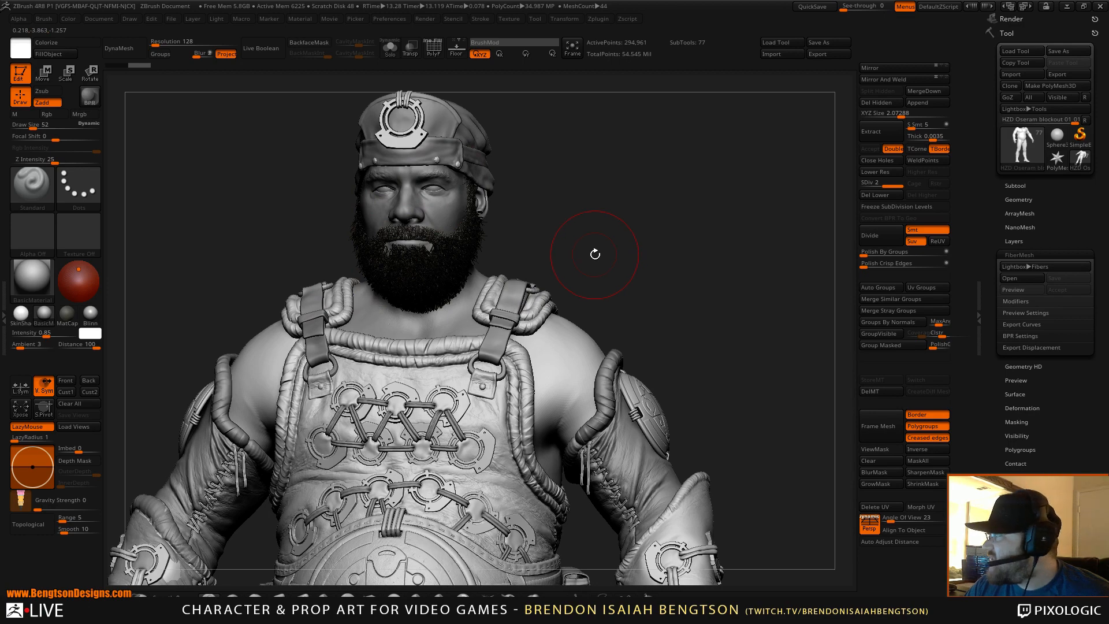
{"action": "left_click_drag", "start_coordinate": [621, 254], "coordinate": [648, 220]}
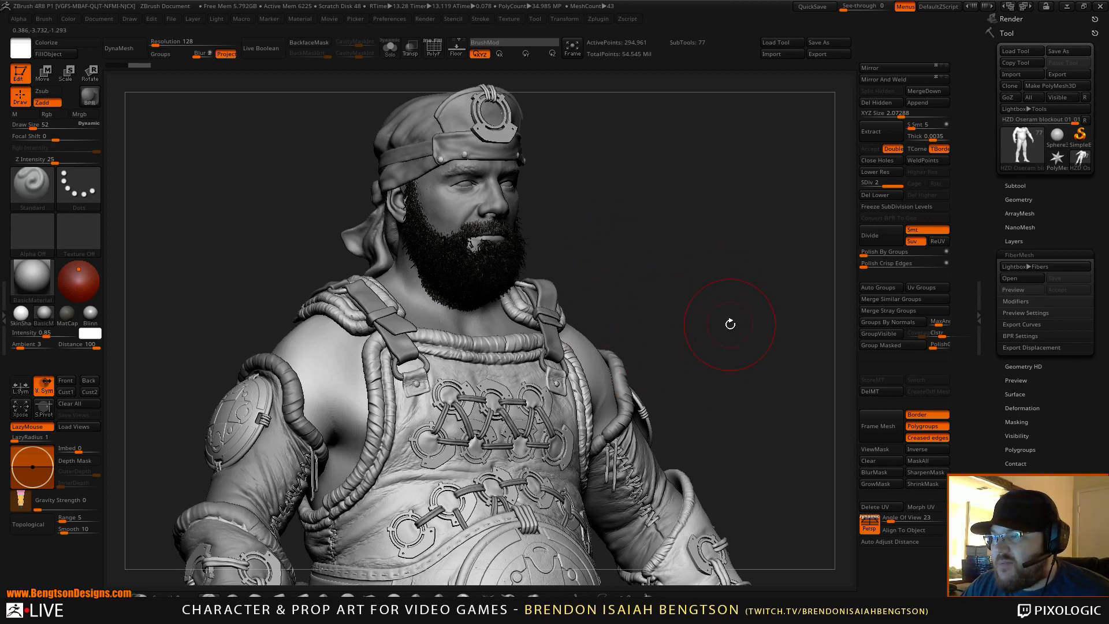
{"action": "mouse_move", "coordinate": [731, 323]}
{"action": "left_mouse_down"}
{"action": "mouse_move", "coordinate": [634, 334]}
{"action": "mouse_move", "coordinate": [499, 305]}
{"action": "mouse_move", "coordinate": [478, 263]}
{"action": "mouse_move", "coordinate": [663, 240]}
{"action": "mouse_move", "coordinate": [649, 230]}
{"action": "mouse_move", "coordinate": [569, 278]}
{"action": "left_mouse_up"}
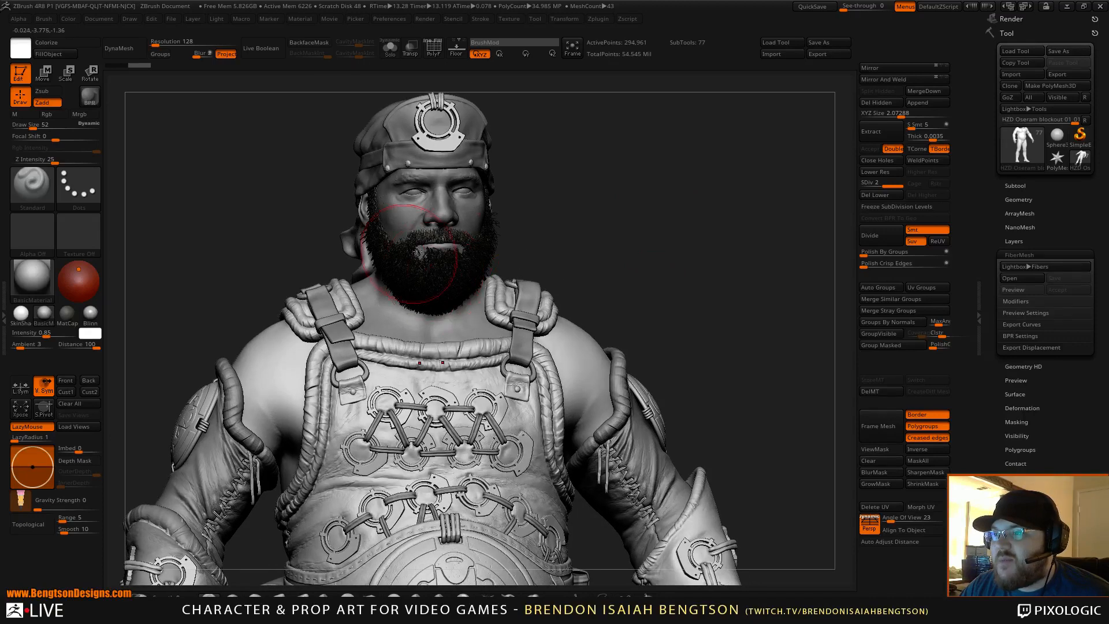
{"action": "left_click_drag", "start_coordinate": [591, 229], "coordinate": [599, 225]}
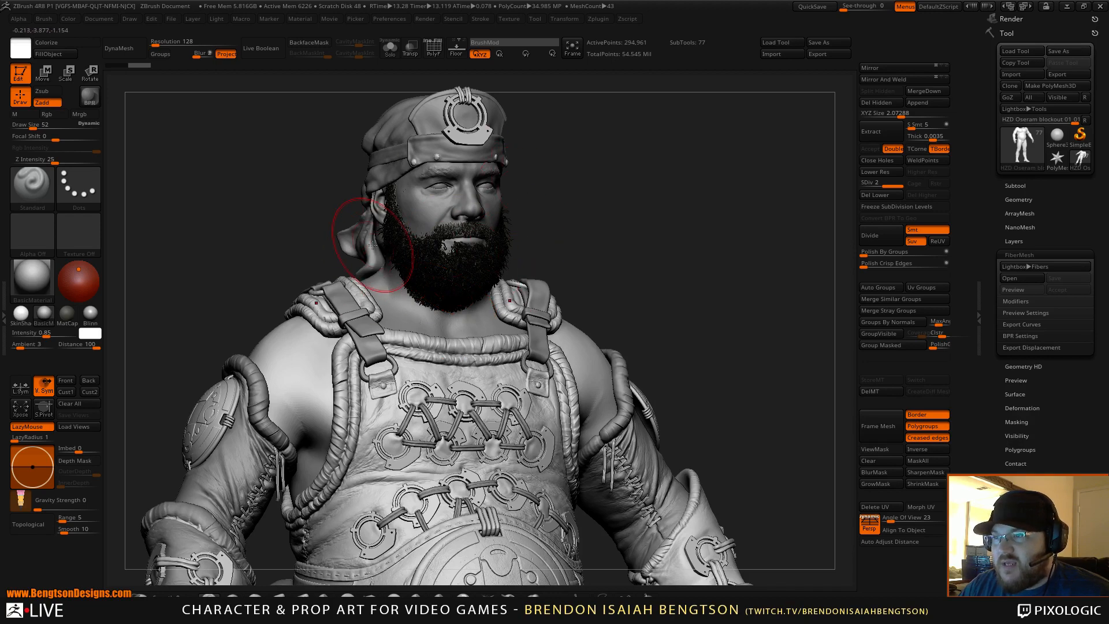
{"action": "left_click_drag", "start_coordinate": [1, 289], "coordinate": [714, 282]}
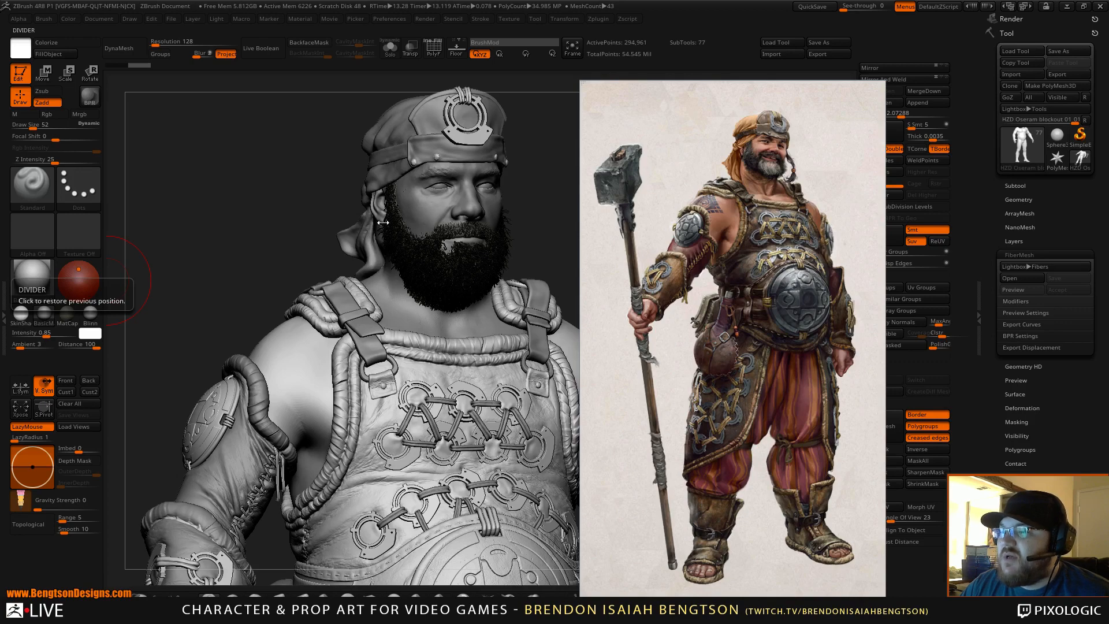
{"action": "left_click_drag", "start_coordinate": [811, 255], "coordinate": [0, 340]}
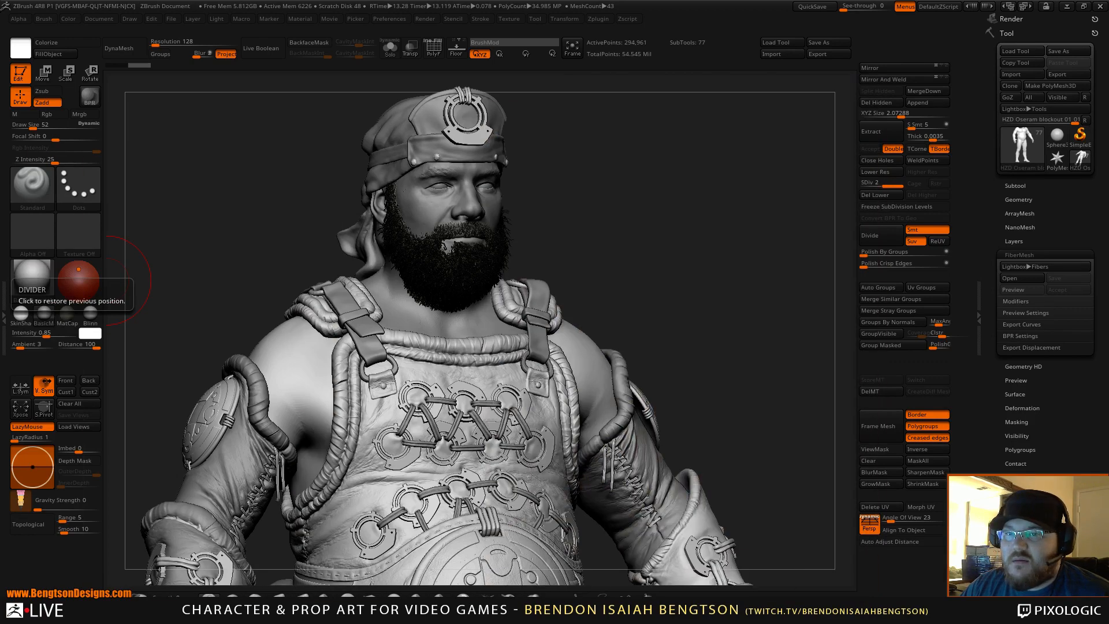
{"action": "right_click_drag", "start_coordinate": [549, 243], "coordinate": [594, 248]}
{"action": "mouse_move", "coordinate": [706, 300]}
{"action": "left_mouse_down"}
{"action": "mouse_move", "coordinate": [647, 289]}
{"action": "mouse_move", "coordinate": [613, 237]}
{"action": "left_mouse_up"}
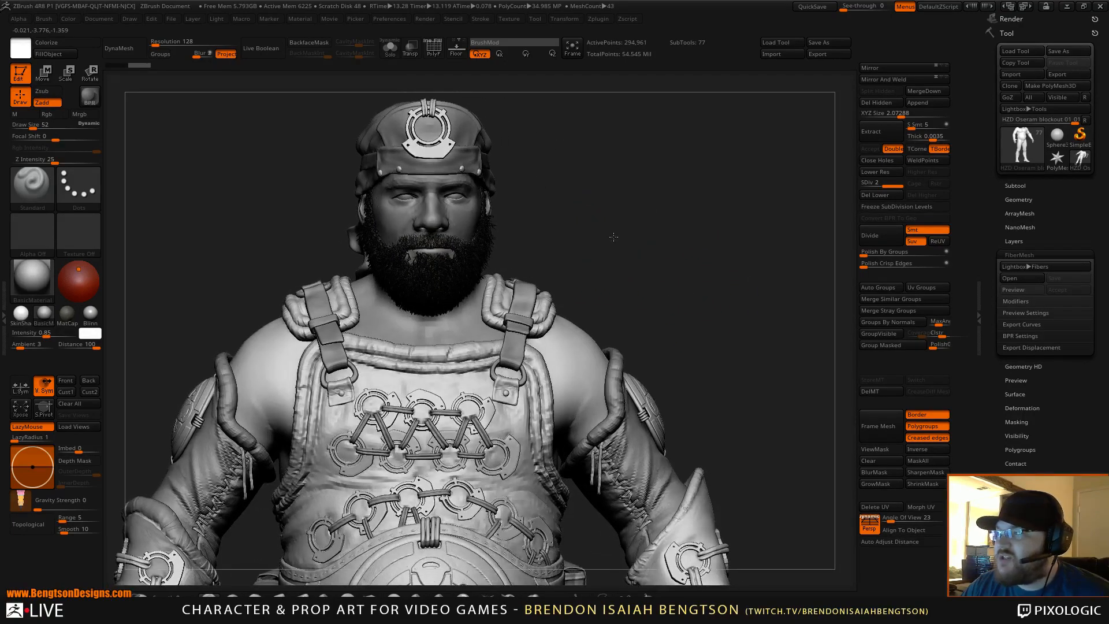
Make the character's head the active subtool and set the brush draw size to 23
{"action": "left_click", "coordinate": [1018, 186]}
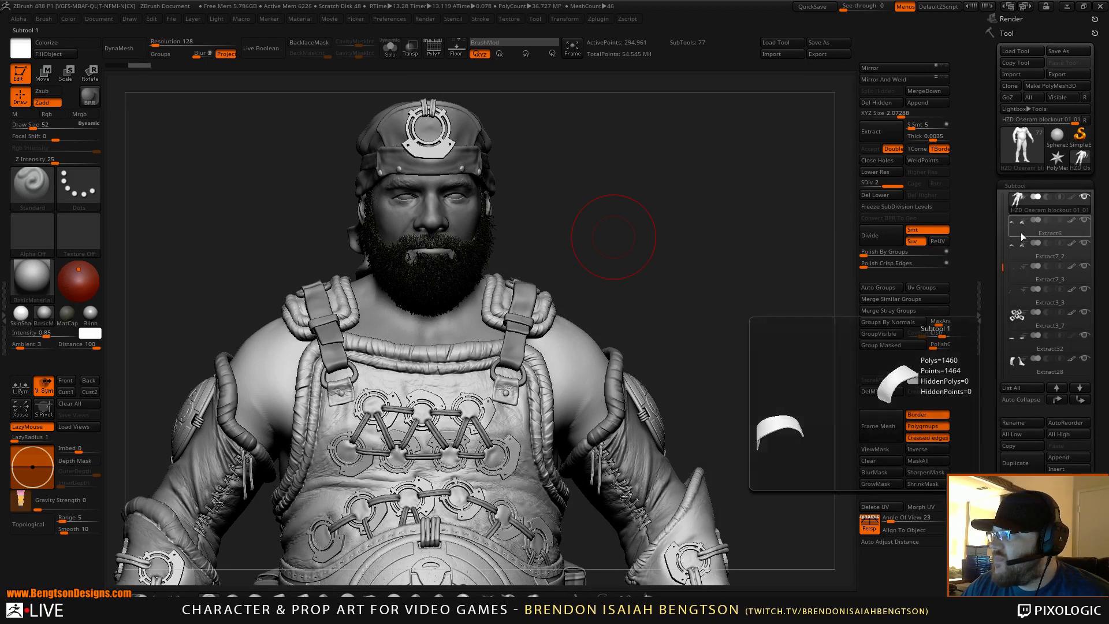
{"action": "left_click", "coordinate": [417, 174], "text": "alt"}
{"action": "key", "text": "space"}
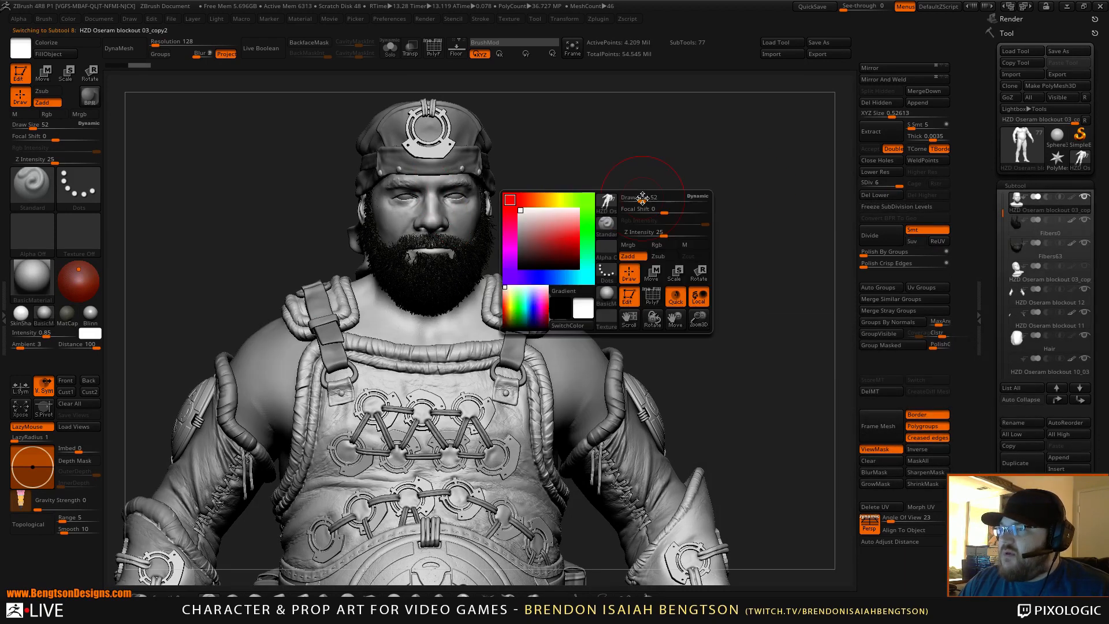
{"action": "left_click_drag", "start_coordinate": [642, 199], "coordinate": [635, 199]}
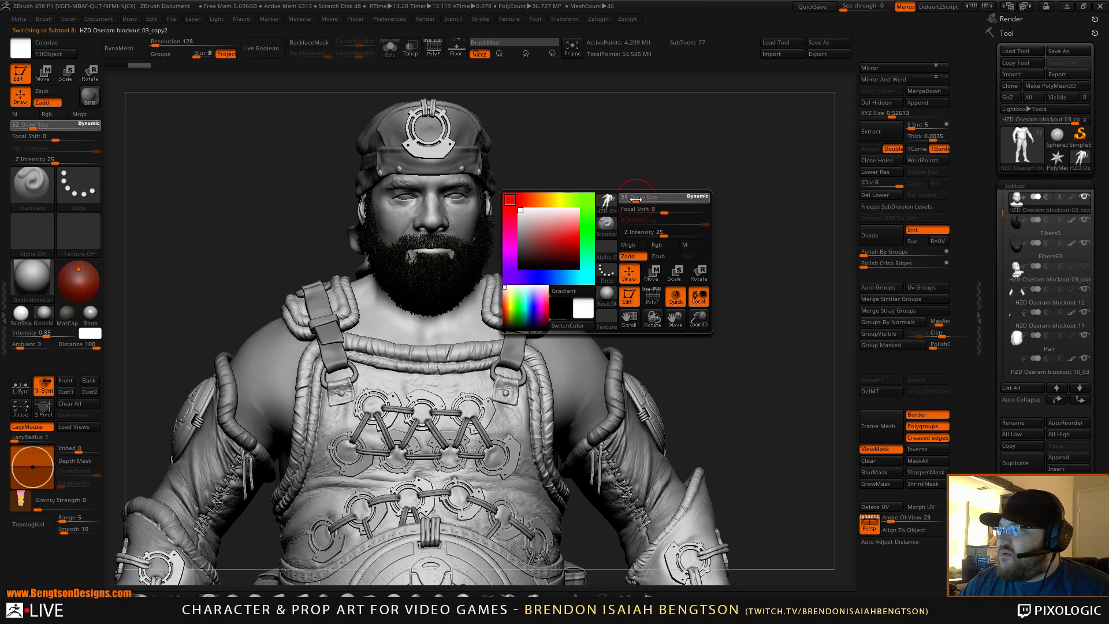
Hide the two beard fiber subtools so the bare face can be worked on
{"action": "left_click", "coordinate": [1085, 220]}
{"action": "left_click", "coordinate": [1084, 243]}
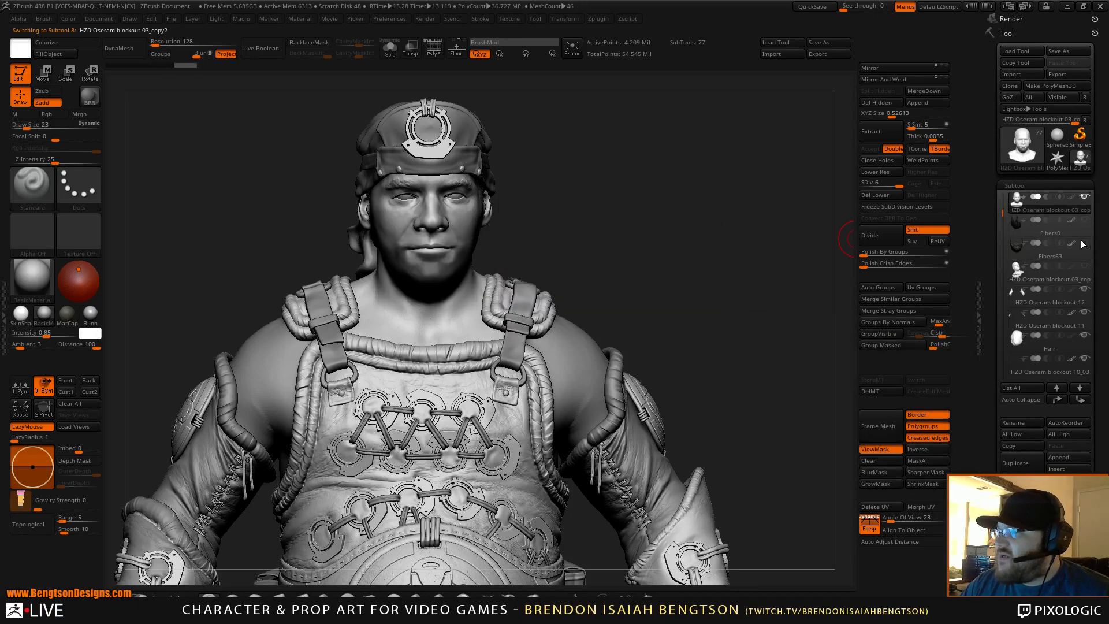
{"action": "left_click_drag", "start_coordinate": [641, 236], "coordinate": [711, 257]}
{"action": "left_click_drag", "start_coordinate": [627, 223], "coordinate": [633, 250], "text": "alt"}
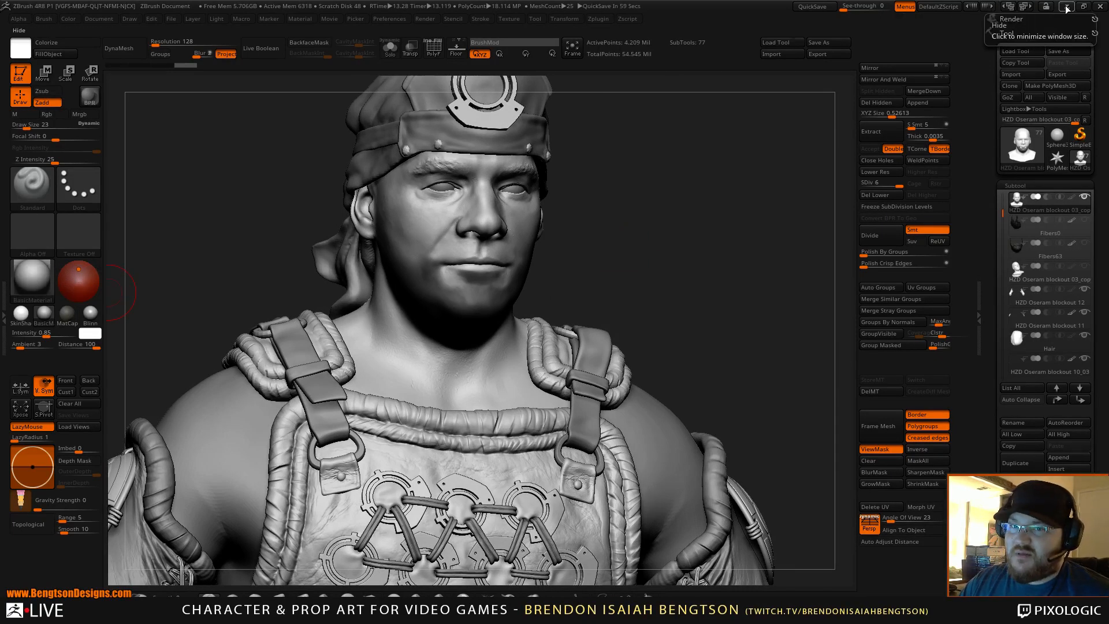
Bring up the concept art beside the model and examine the character's face and upper body closely
{"action": "right_click_drag", "start_coordinate": [0, 153], "coordinate": [843, 129]}
{"action": "scroll", "coordinate": [791, 167], "scroll_direction": "up", "scroll_amount": 4}
{"action": "scroll", "coordinate": [780, 231], "scroll_direction": "down", "scroll_amount": 4}
{"action": "scroll", "coordinate": [777, 211], "scroll_direction": "up", "scroll_amount": 3}
{"action": "left_click_drag", "start_coordinate": [776, 211], "coordinate": [758, 258]}
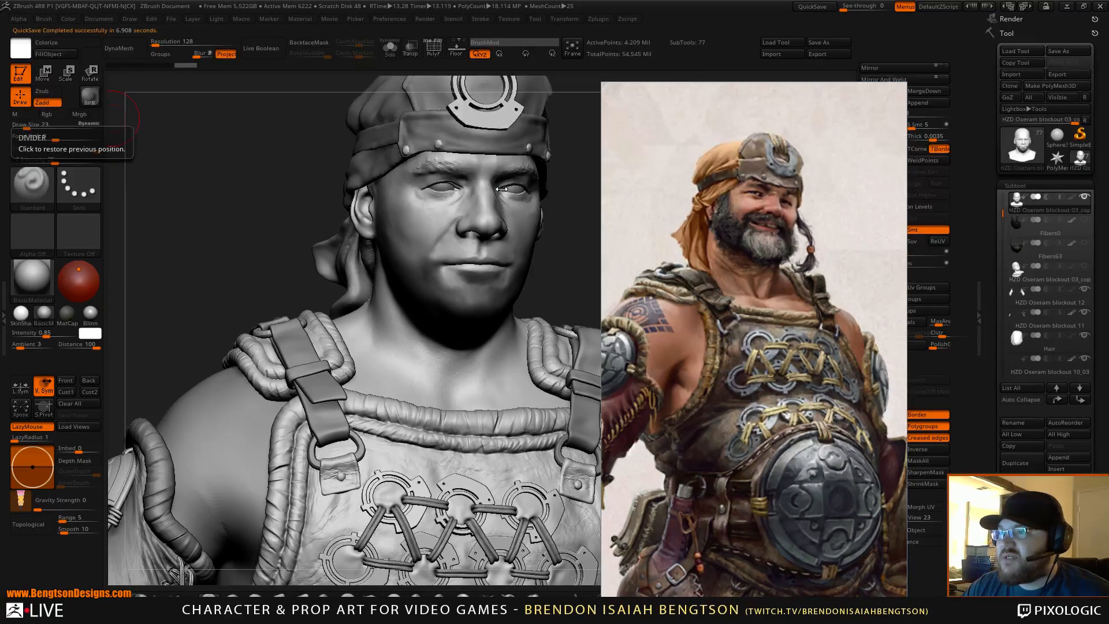
Set the QuickSave rest duration to 30 and maximum duration to 45, and delete all stored QuickSave project files
{"action": "left_click", "coordinate": [369, 21]}
{"action": "left_click", "coordinate": [388, 19]}
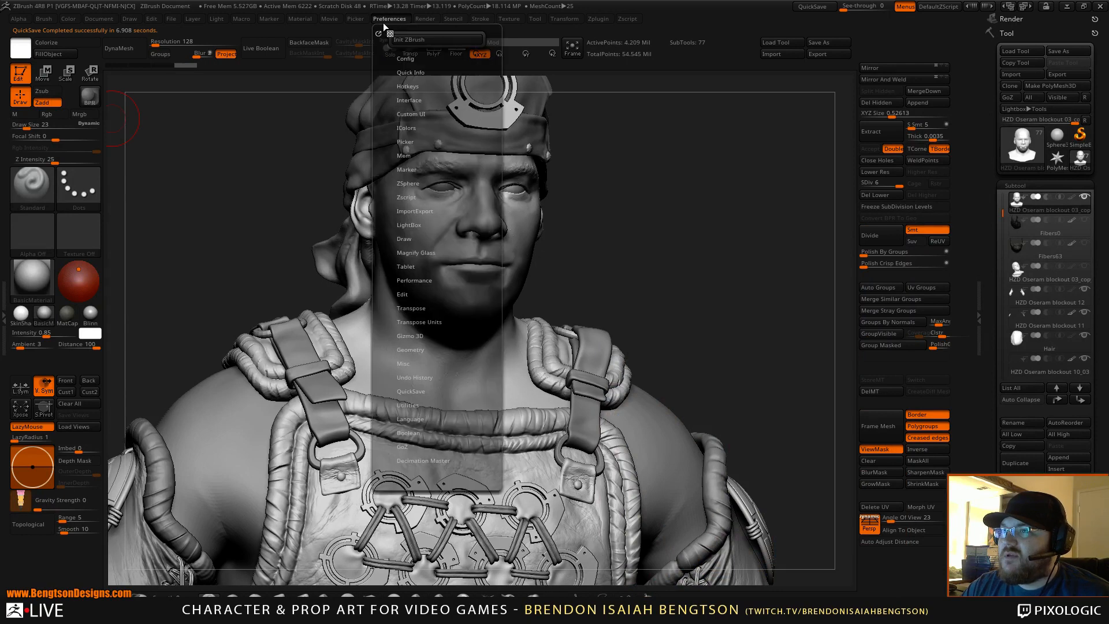
{"action": "left_click", "coordinate": [405, 392]}
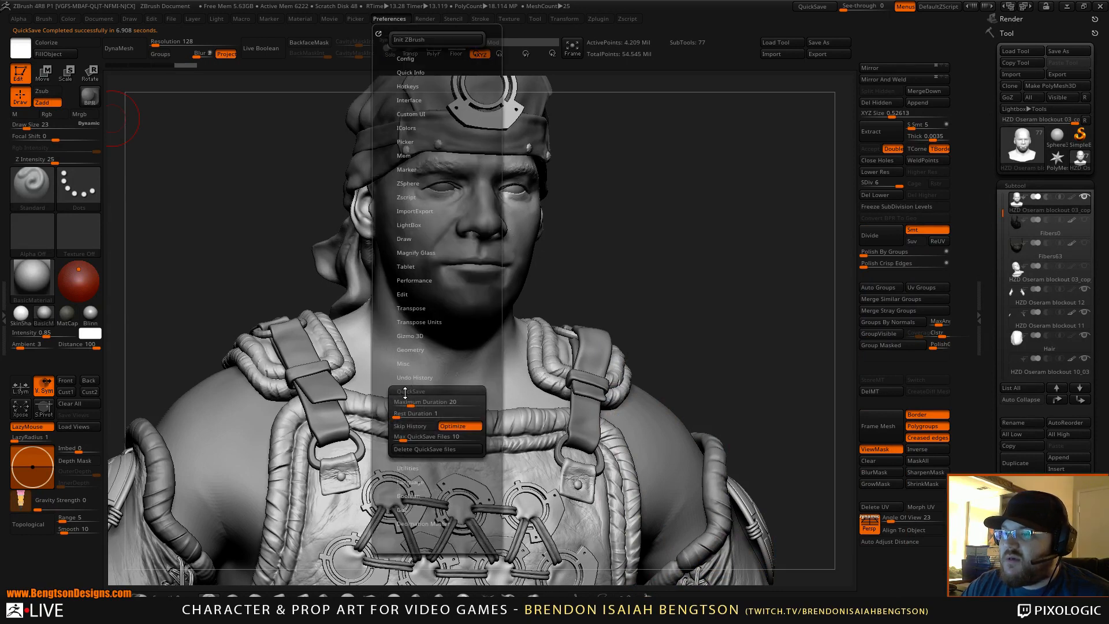
{"action": "left_click", "coordinate": [416, 419]}
{"action": "type", "text": "30"}
{"action": "left_click", "coordinate": [414, 404]}
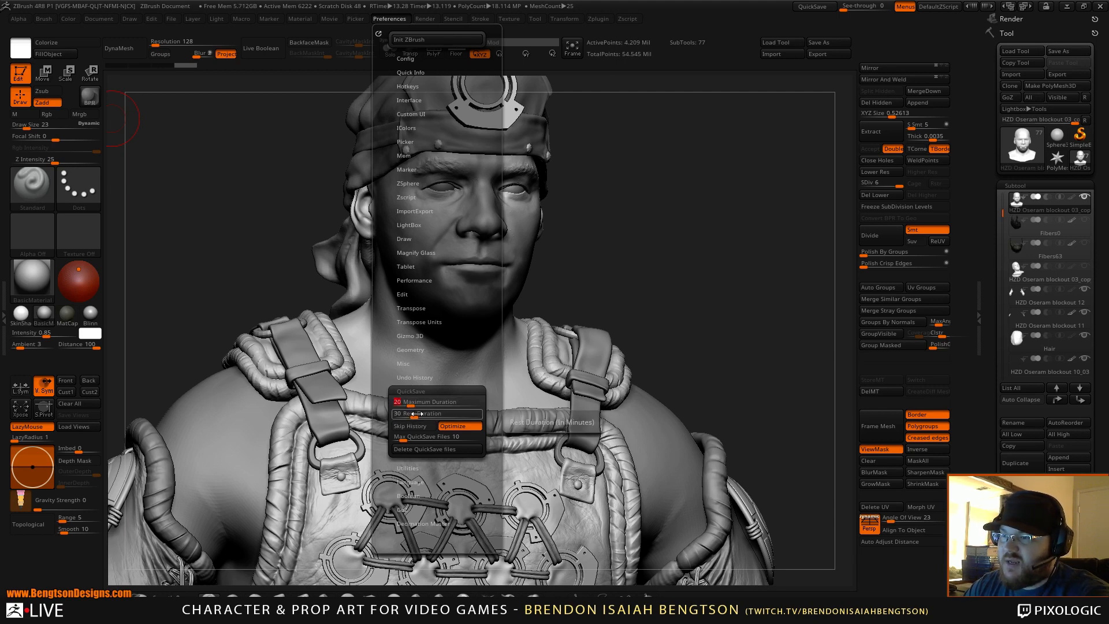
{"action": "type", "text": "45"}
{"action": "key", "text": "Return"}
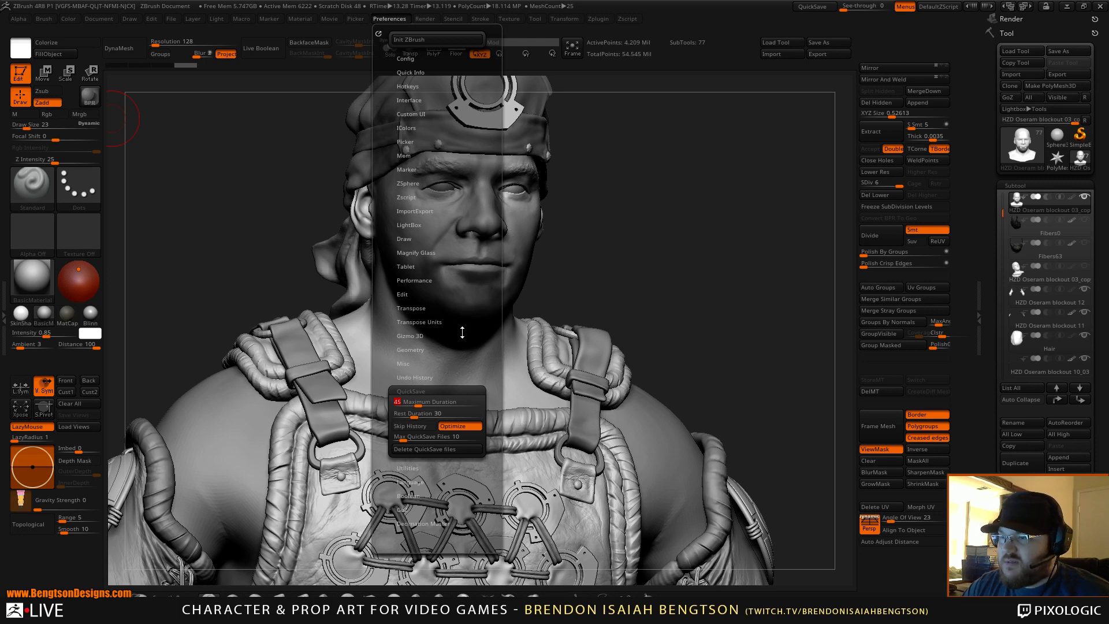
{"action": "left_click", "coordinate": [414, 449]}
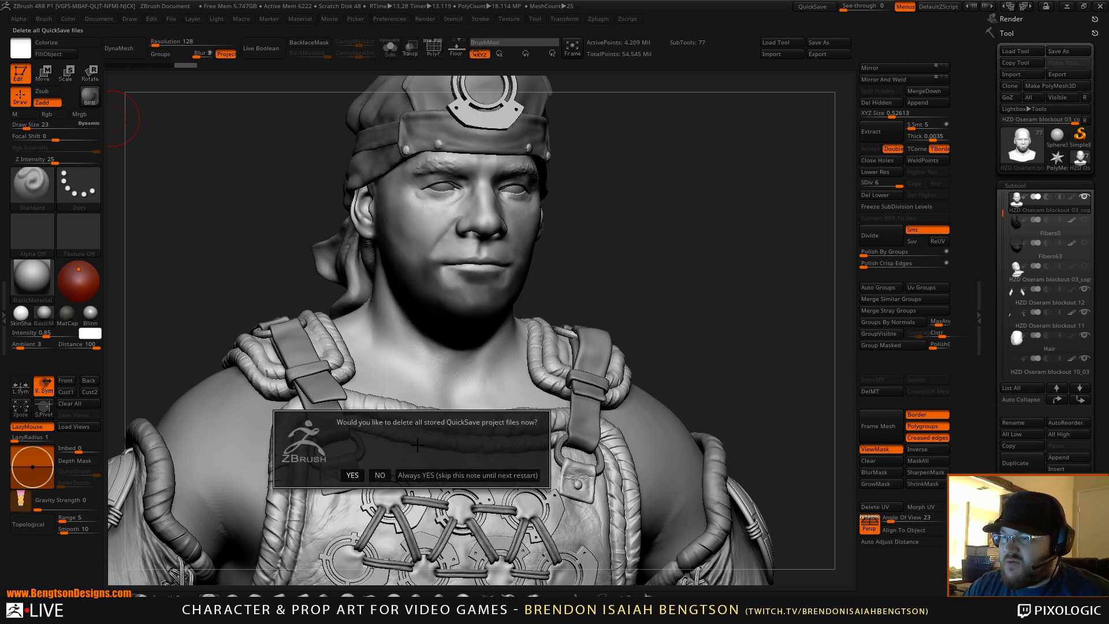
{"action": "left_click", "coordinate": [420, 477]}
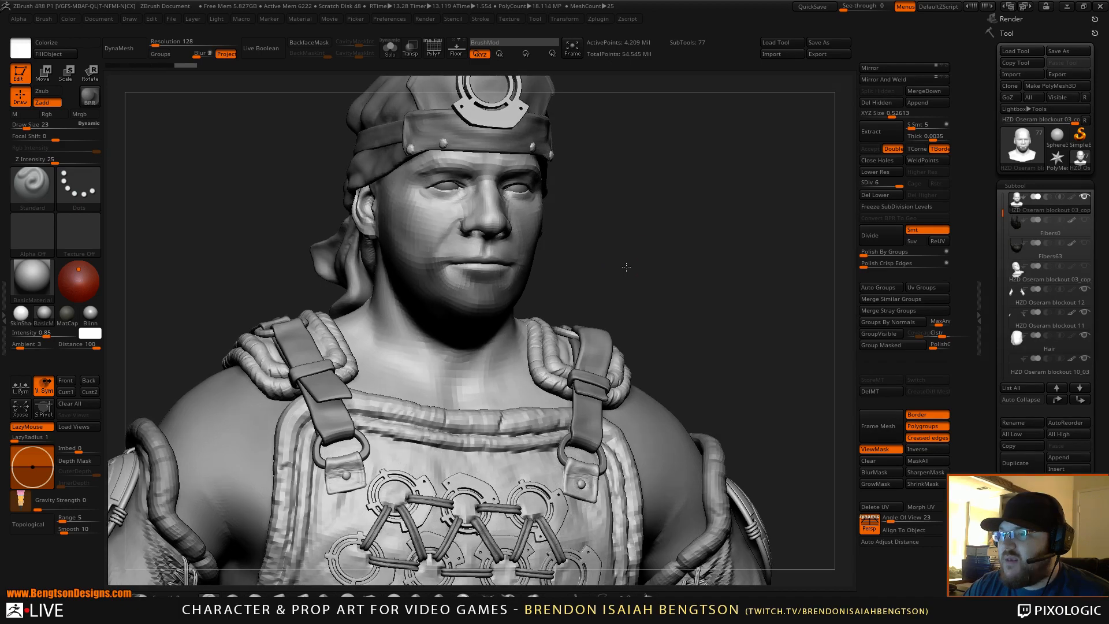
Make the upper-arm leather sleeve the active subtool and examine its topology with the polyframe display on
{"action": "right_click_drag", "start_coordinate": [253, 506], "coordinate": [474, 176], "text": "alt"}
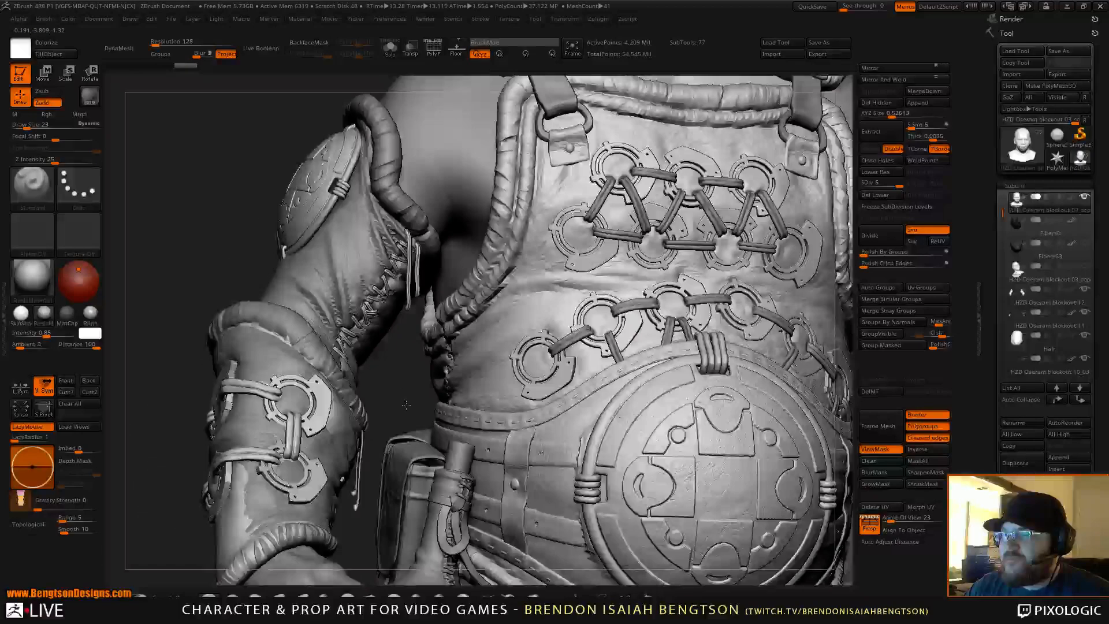
{"action": "right_click_drag", "start_coordinate": [405, 404], "coordinate": [398, 491], "text": "ctrl"}
{"action": "left_click", "coordinate": [282, 346], "text": "alt"}
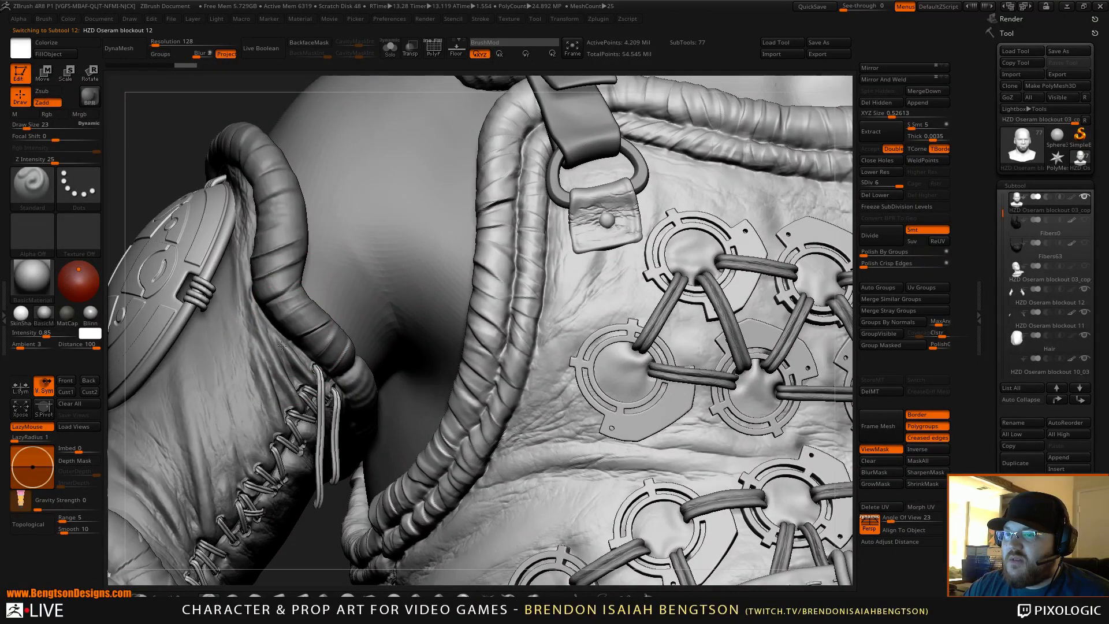
{"action": "key", "text": "shift+f"}
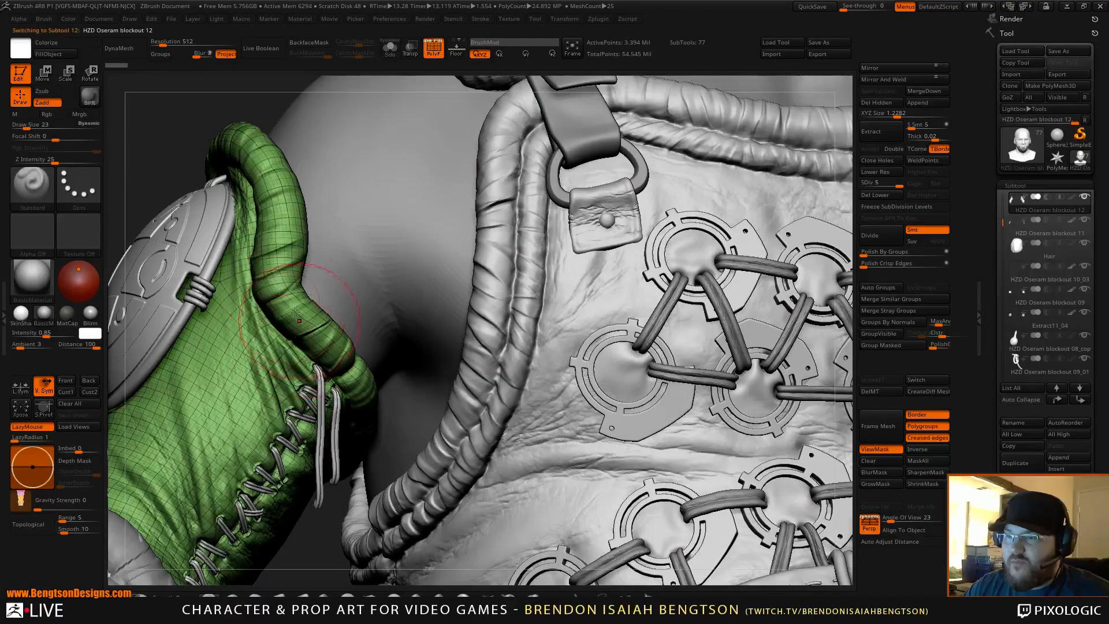
{"action": "right_click_drag", "start_coordinate": [311, 423], "coordinate": [373, 308], "text": "alt"}
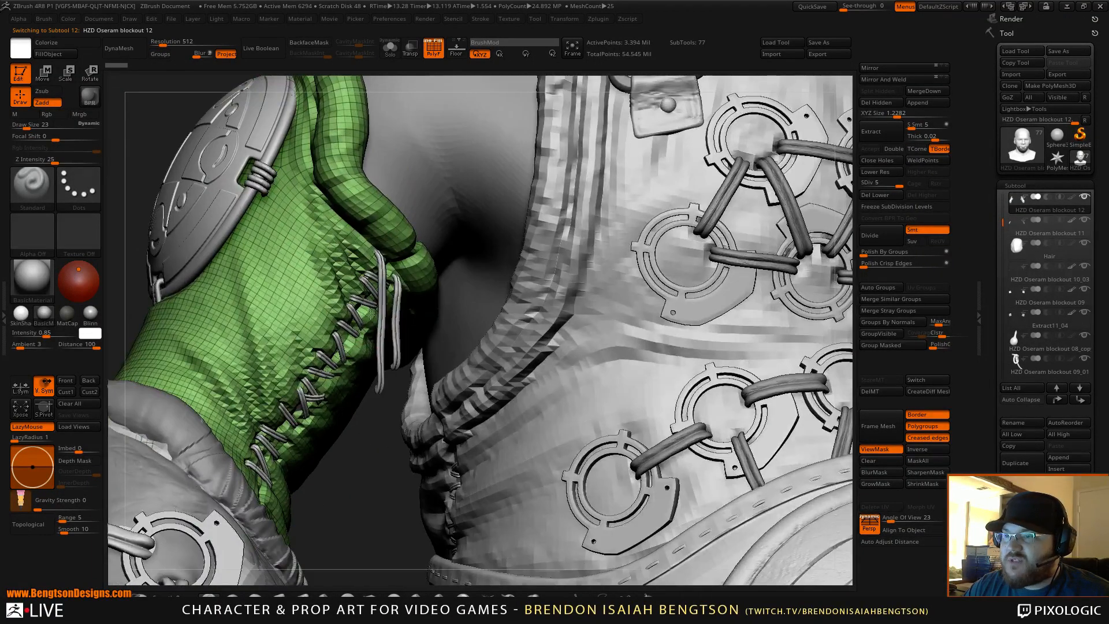
Select the sleeve's lacing subtool and inspect it in Solo mode before showing the whole model again
{"action": "left_click", "coordinate": [323, 344], "text": "alt"}
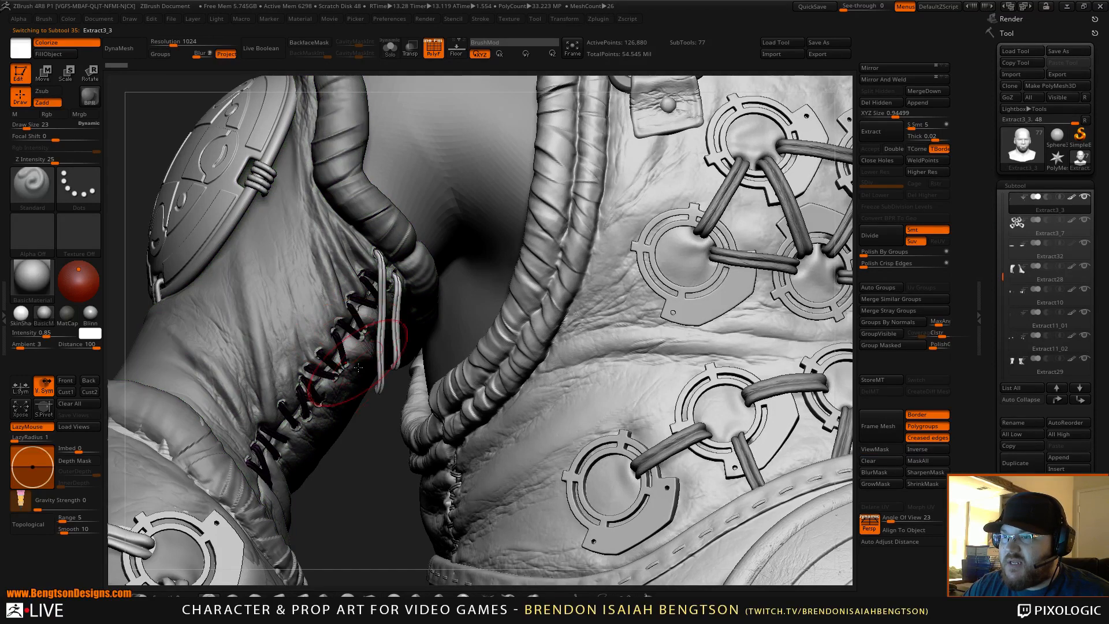
{"action": "key", "text": "alt+s"}
{"action": "right_click_drag", "start_coordinate": [429, 383], "coordinate": [404, 397]}
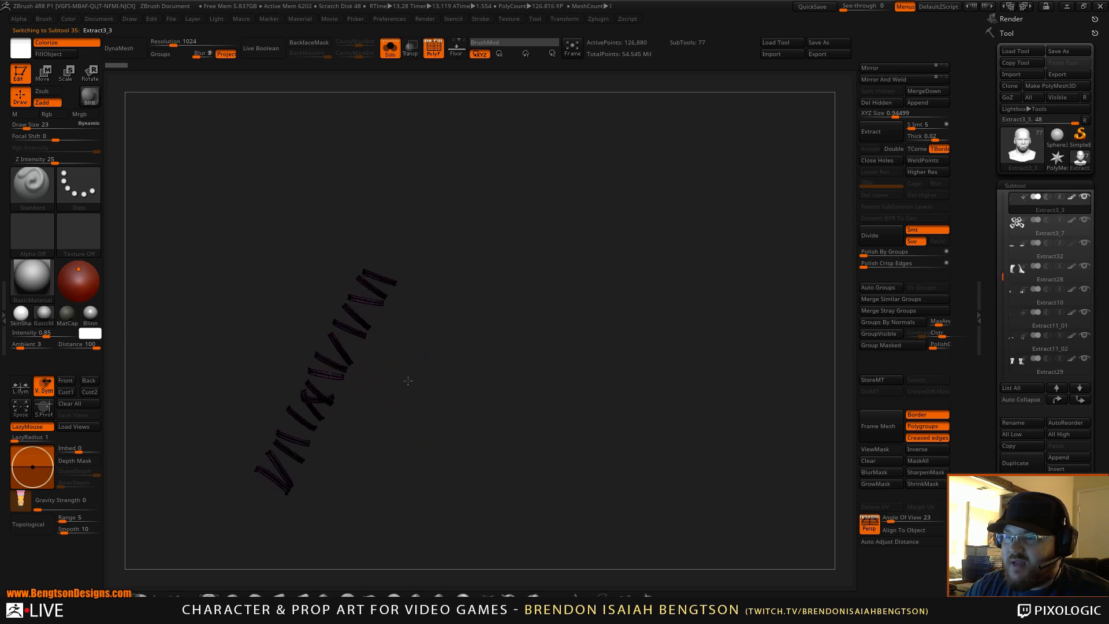
{"action": "key", "text": "alt+s"}
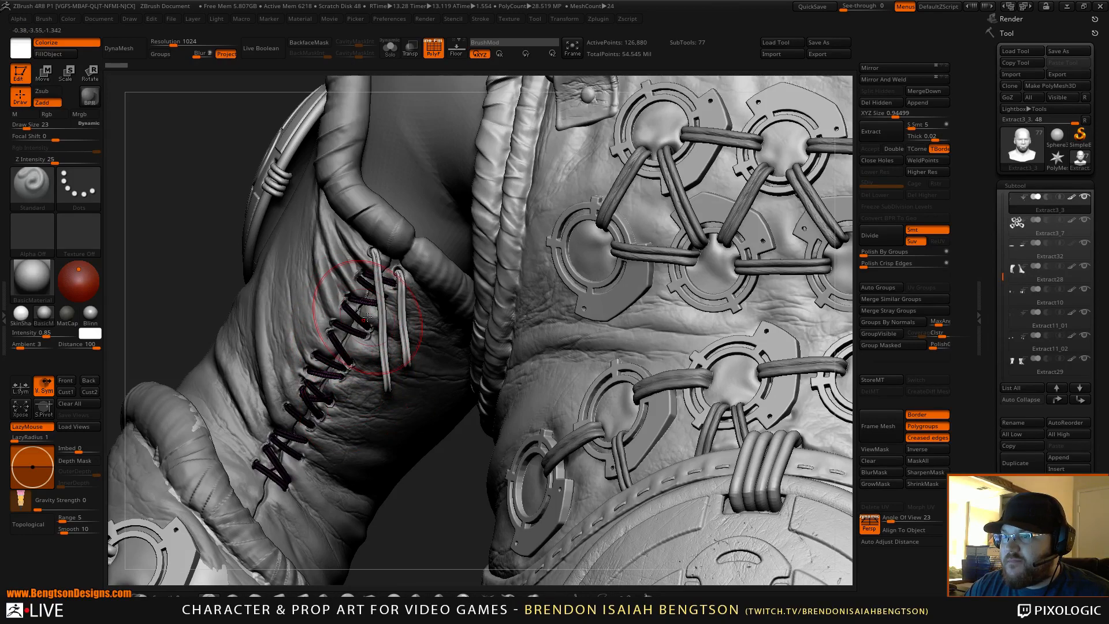
Select the cord subtool at the upper end of the sleeve lacing and switch off the polyframe display
{"action": "left_click", "coordinate": [380, 284], "text": "alt"}
{"action": "mouse_move", "coordinate": [392, 346]}
{"action": "right_mouse_down"}
{"action": "mouse_move", "coordinate": [412, 359]}
{"action": "mouse_move", "coordinate": [400, 356]}
{"action": "right_mouse_up"}
{"action": "key", "text": "shift+f"}
{"action": "right_click_drag", "start_coordinate": [426, 460], "coordinate": [415, 306], "text": "ctrl"}
{"action": "right_click_drag", "start_coordinate": [659, 355], "coordinate": [628, 210], "text": "alt"}
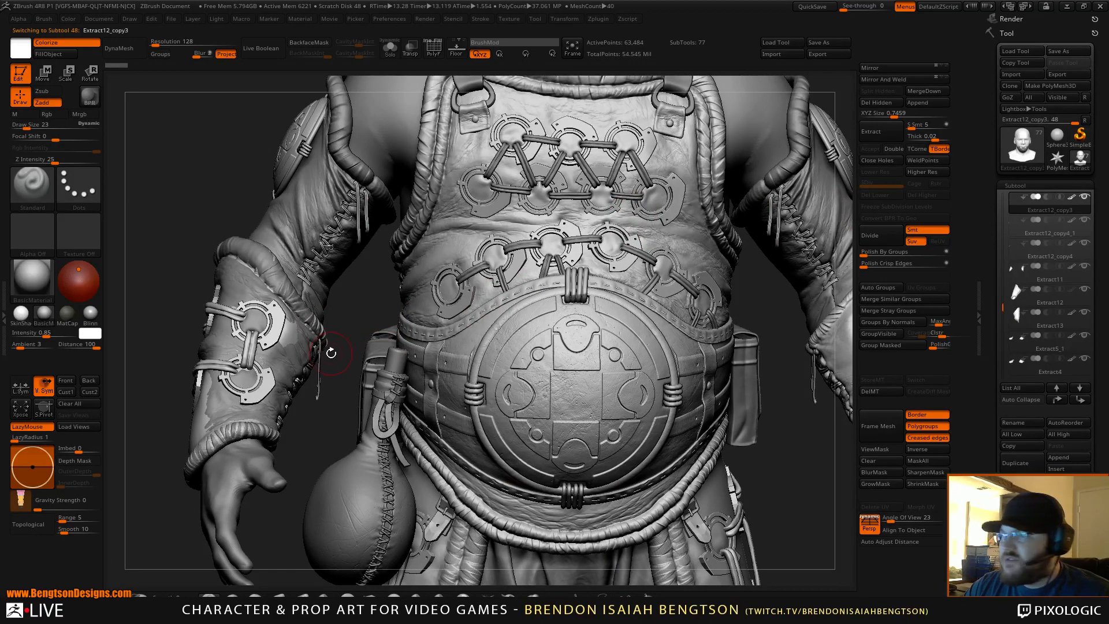
Make Extract12 the active subtool and hide the forearm bracer subtool Extract11
{"action": "left_click", "coordinate": [293, 334], "text": "alt"}
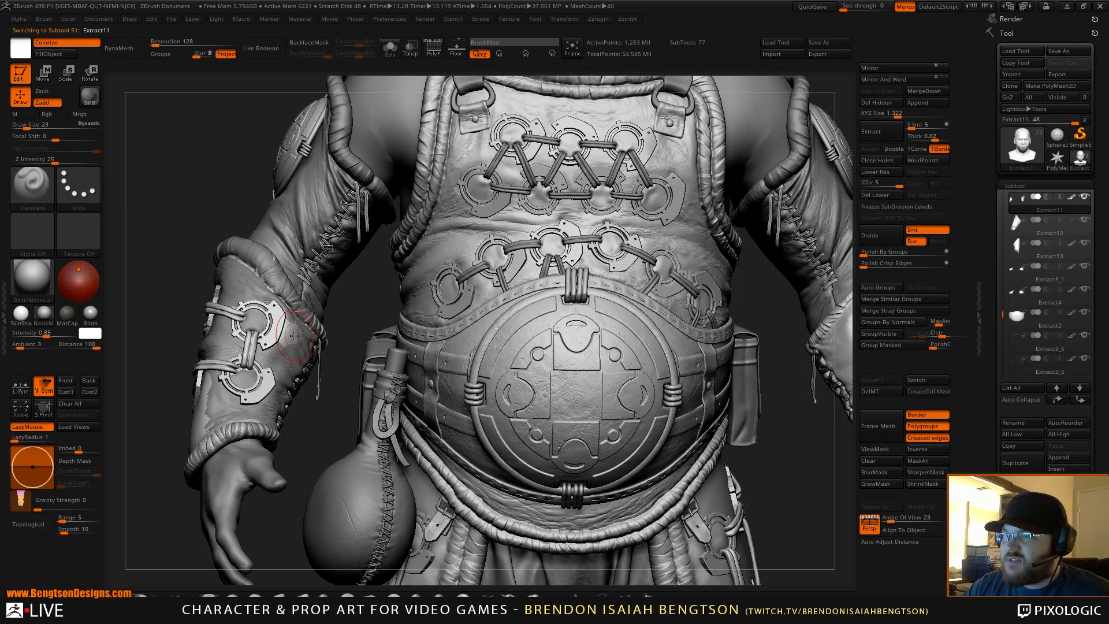
{"action": "left_click", "coordinate": [1015, 227]}
{"action": "left_click", "coordinate": [1084, 197]}
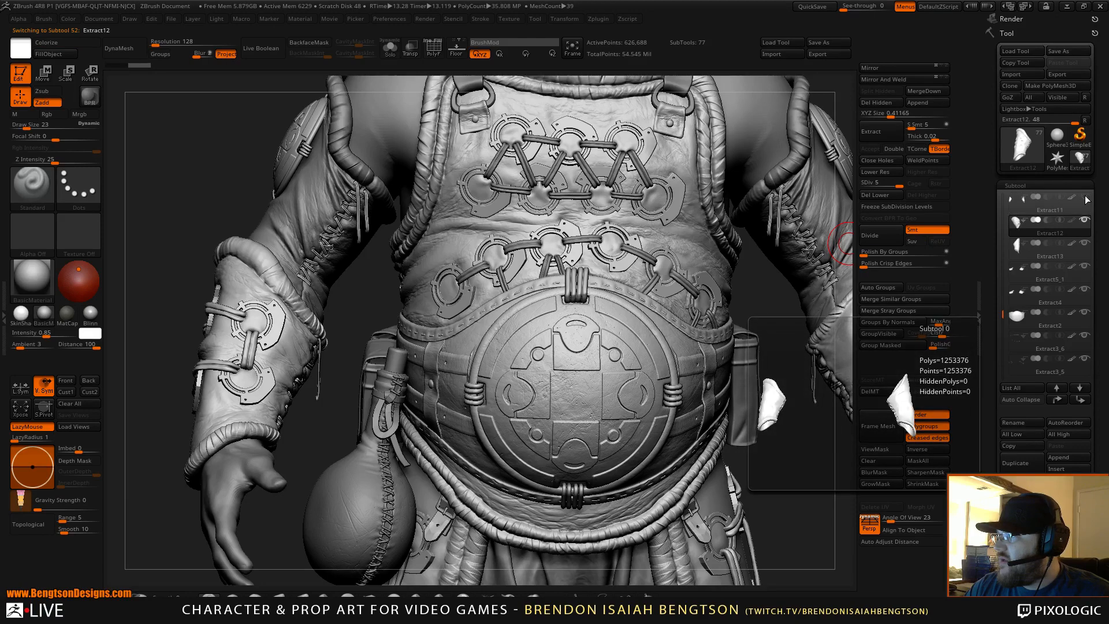
{"action": "right_click_drag", "start_coordinate": [603, 205], "coordinate": [543, 258], "text": "alt"}
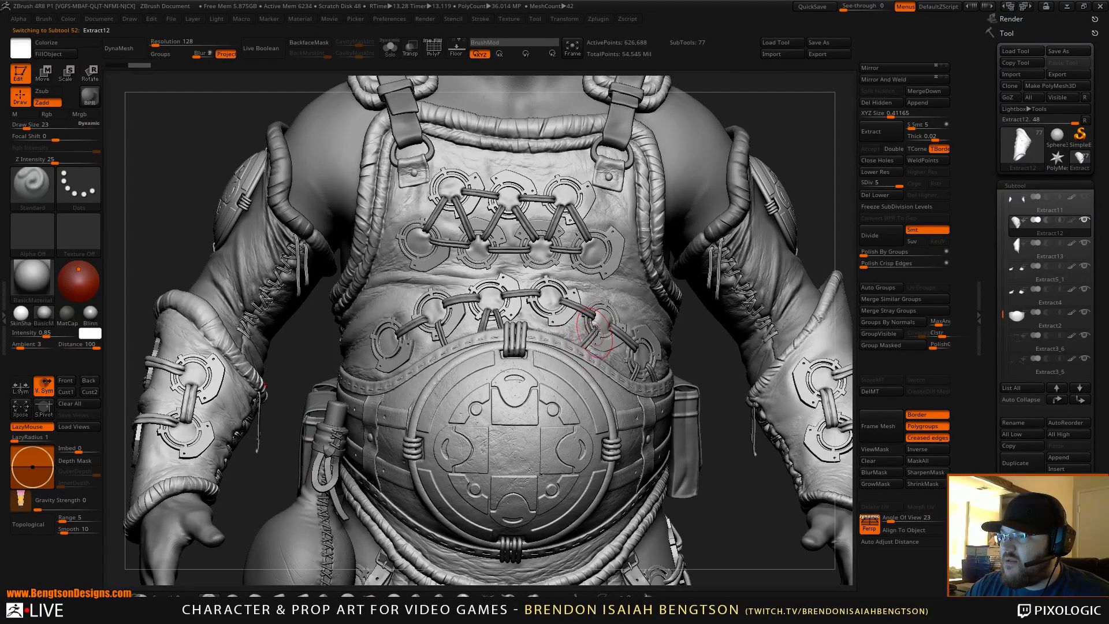
Return to the bare head as the active subtool for closer work on the face
{"action": "right_click_drag", "start_coordinate": [518, 150], "coordinate": [465, 451], "text": "alt"}
{"action": "right_click_drag", "start_coordinate": [494, 342], "coordinate": [623, 195], "text": "alt"}
{"action": "left_click", "coordinate": [664, 257], "text": "alt"}
{"action": "right_click_drag", "start_coordinate": [693, 194], "coordinate": [634, 223], "text": "alt"}
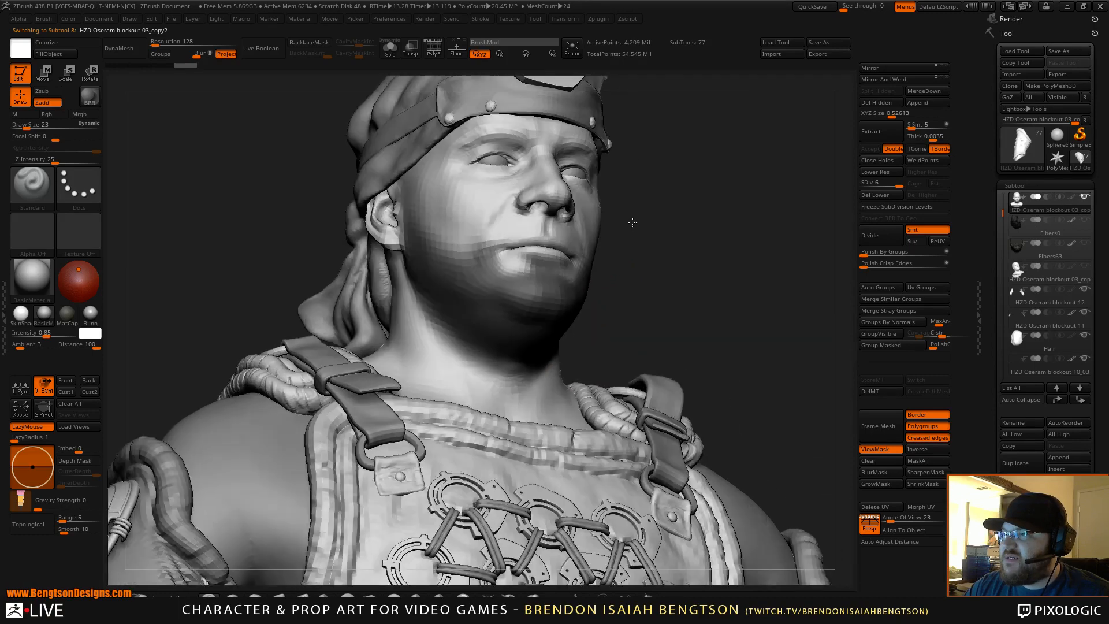
{"action": "right_click_drag", "start_coordinate": [576, 310], "coordinate": [594, 321]}
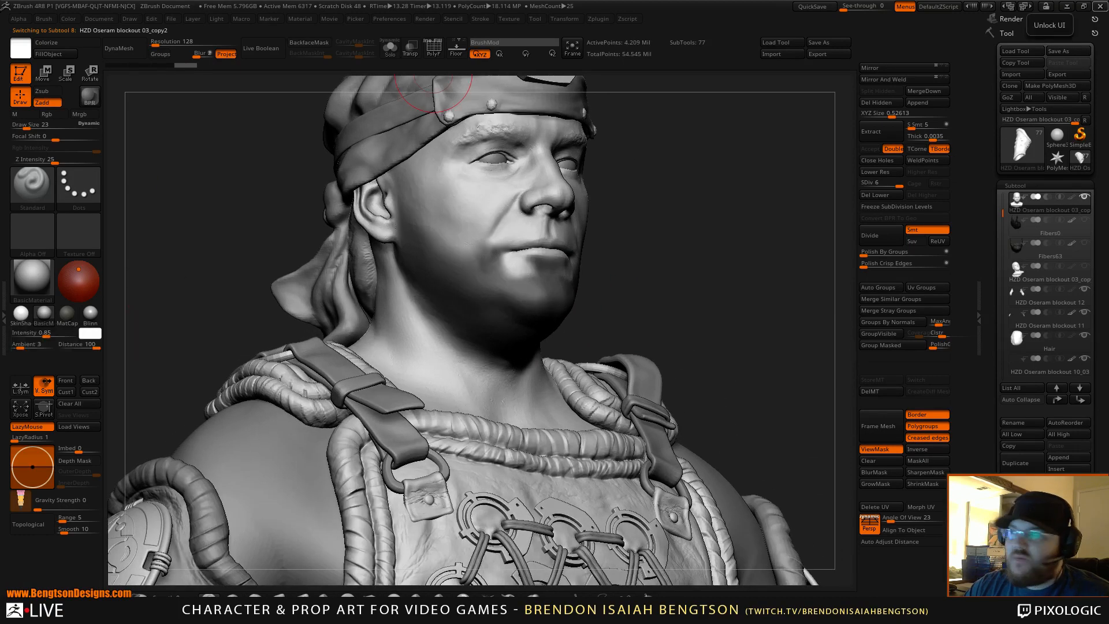
Compare the sculpted head with the character concept art and the bearded face reference photos
{"action": "mouse_move", "coordinate": [646, 281]}
{"action": "right_mouse_down"}
{"action": "mouse_move", "coordinate": [632, 299]}
{"action": "mouse_move", "coordinate": [647, 263]}
{"action": "right_mouse_up"}
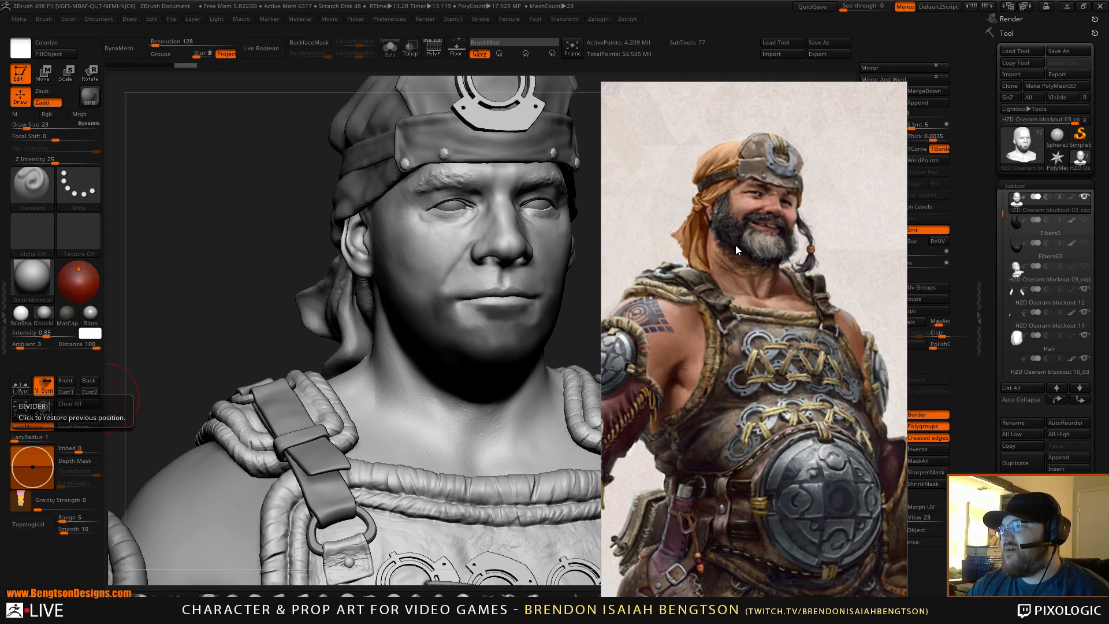
{"action": "left_click_drag", "start_coordinate": [736, 245], "coordinate": [0, 246]}
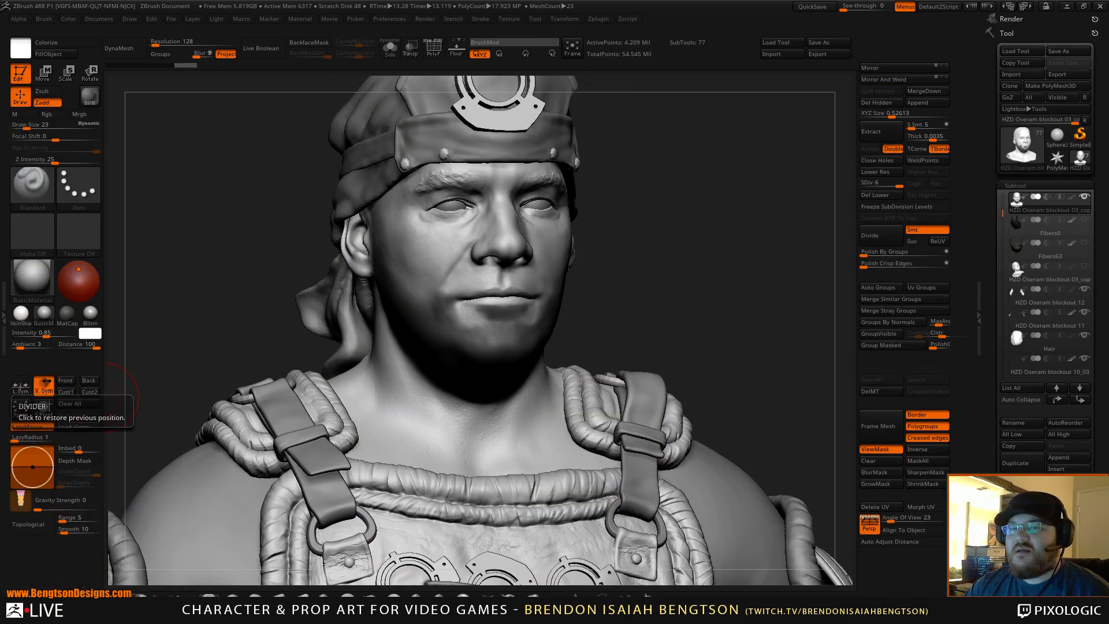
{"action": "left_click", "coordinate": [1067, 7]}
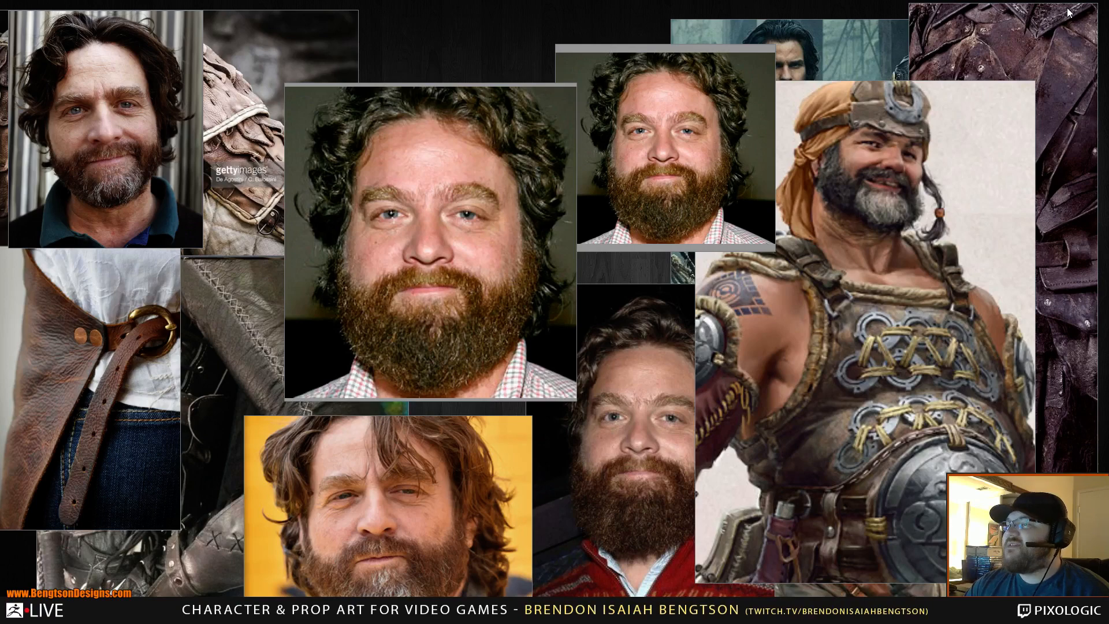
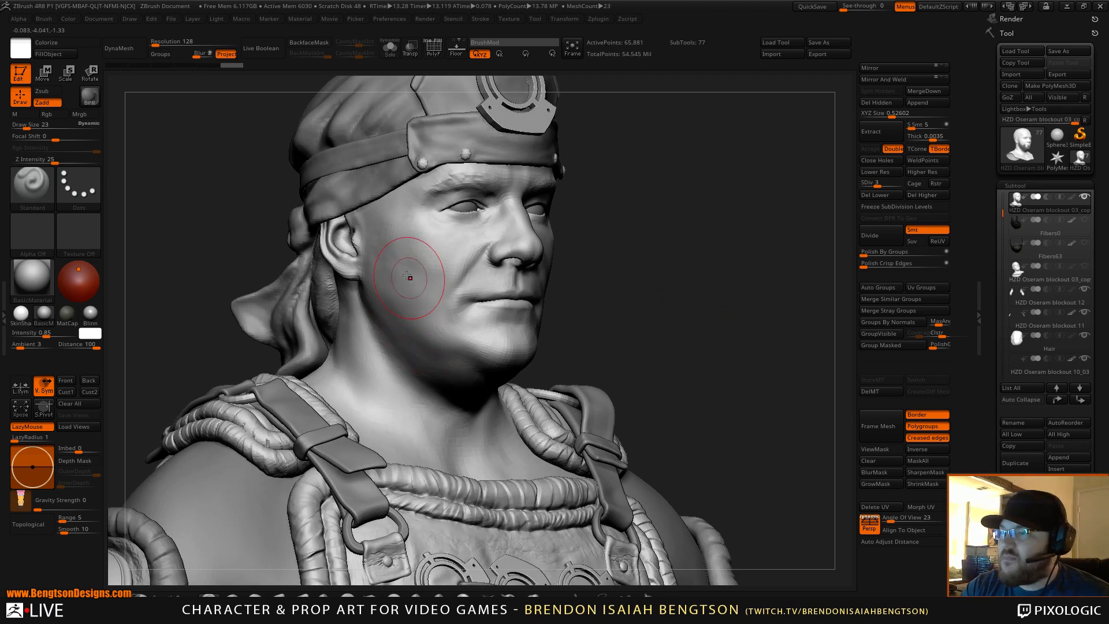
Paint a mask over the beard area, covering the cheeks, jaw and chin on both sides of the head
{"action": "left_click_drag", "start_coordinate": [613, 256], "coordinate": [644, 248]}
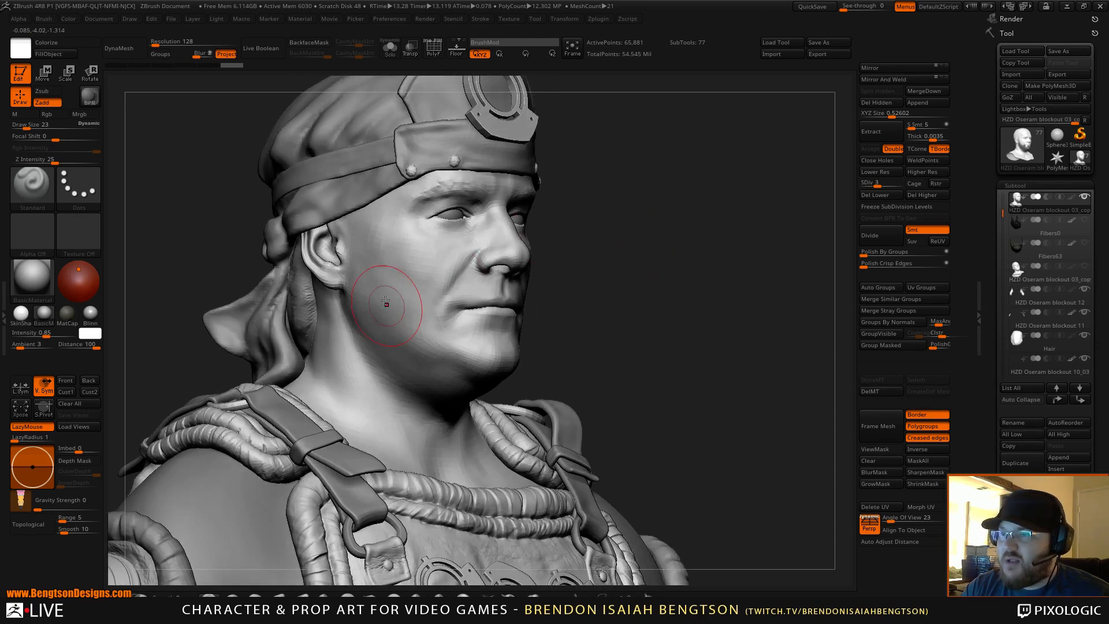
{"action": "mouse_move", "coordinate": [359, 243]}
{"action": "left_mouse_down", "text": "ctrl"}
{"action": "mouse_move", "coordinate": [386, 382]}
{"action": "mouse_move", "coordinate": [367, 361]}
{"action": "mouse_move", "coordinate": [439, 442]}
{"action": "mouse_move", "coordinate": [442, 353]}
{"action": "mouse_move", "coordinate": [399, 277]}
{"action": "mouse_move", "coordinate": [436, 331]}
{"action": "mouse_move", "coordinate": [490, 351]}
{"action": "left_mouse_up", "text": "ctrl"}
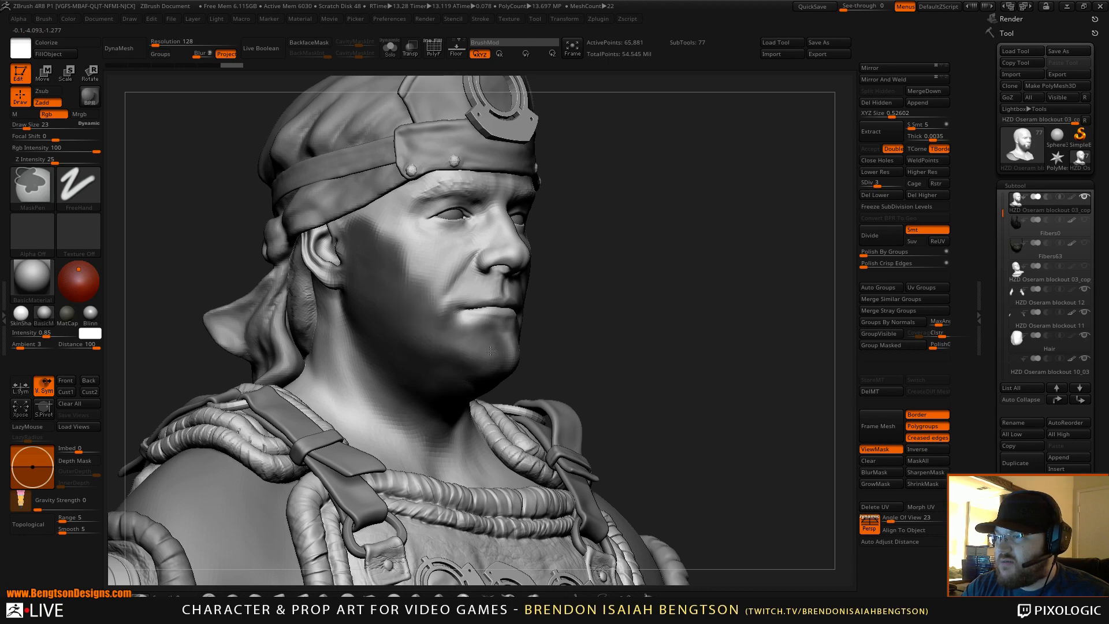
{"action": "mouse_move", "coordinate": [596, 344]}
{"action": "left_mouse_down"}
{"action": "mouse_move", "coordinate": [439, 347]}
{"action": "mouse_move", "coordinate": [589, 340]}
{"action": "left_mouse_up"}
{"action": "left_click_drag", "start_coordinate": [630, 306], "coordinate": [611, 264], "text": "alt"}
{"action": "mouse_move", "coordinate": [481, 266]}
{"action": "left_mouse_down", "text": "ctrl"}
{"action": "mouse_move", "coordinate": [459, 336]}
{"action": "mouse_move", "coordinate": [398, 416]}
{"action": "mouse_move", "coordinate": [440, 347]}
{"action": "left_mouse_up", "text": "ctrl"}
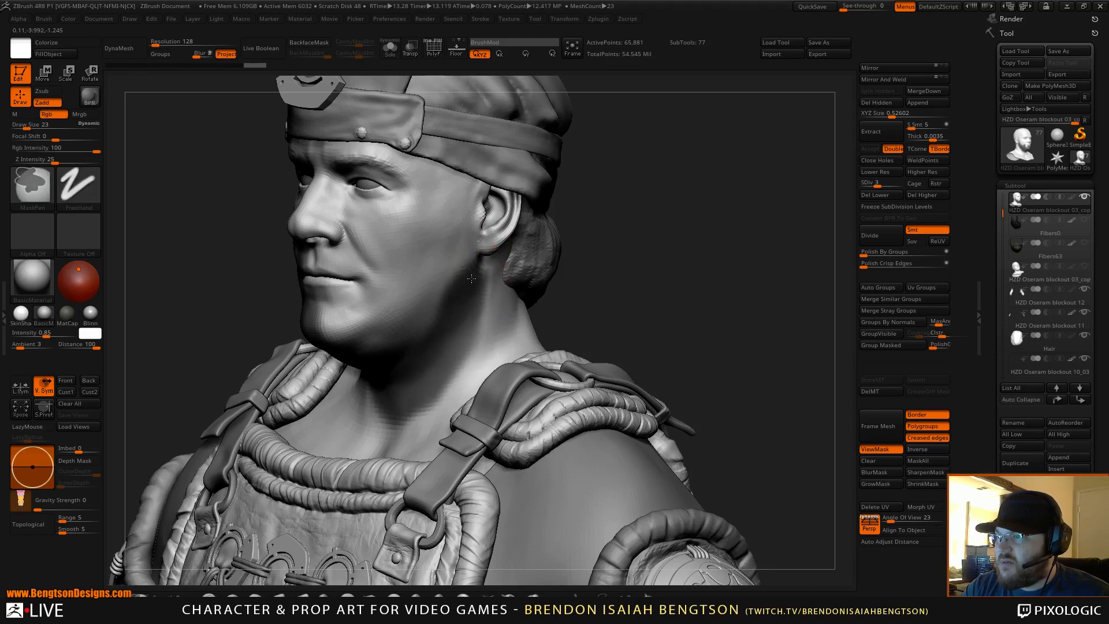
{"action": "mouse_move", "coordinate": [472, 278]}
{"action": "left_mouse_down", "text": "ctrl"}
{"action": "mouse_move", "coordinate": [451, 218]}
{"action": "mouse_move", "coordinate": [459, 188]}
{"action": "mouse_move", "coordinate": [466, 230]}
{"action": "mouse_move", "coordinate": [422, 351]}
{"action": "mouse_move", "coordinate": [436, 251]}
{"action": "mouse_move", "coordinate": [364, 312]}
{"action": "mouse_move", "coordinate": [384, 308]}
{"action": "mouse_move", "coordinate": [323, 321]}
{"action": "left_mouse_up", "text": "ctrl"}
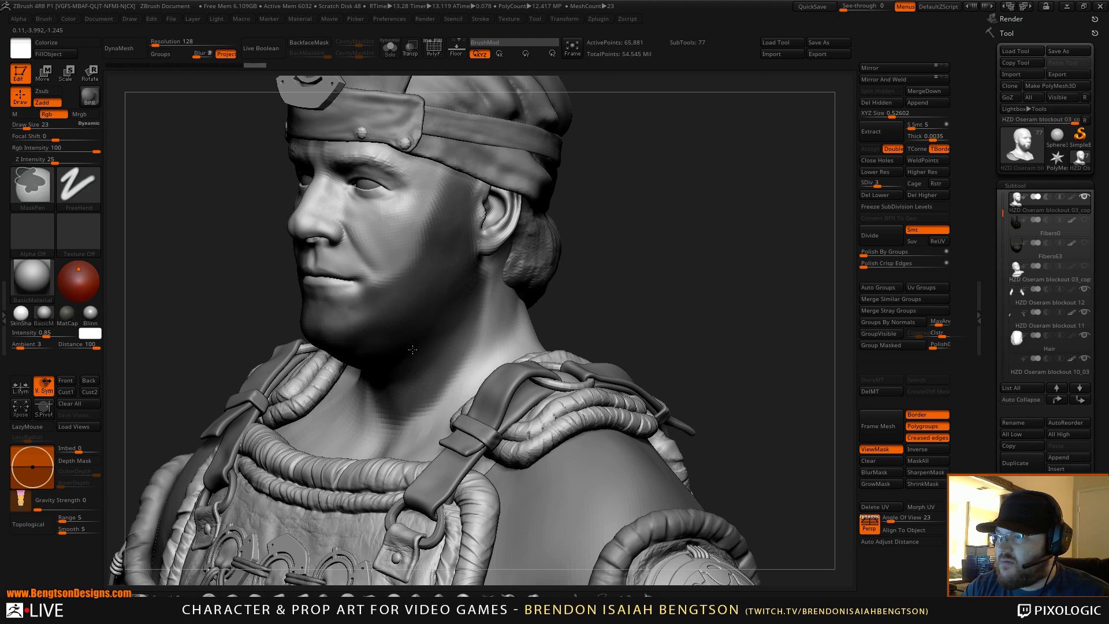
Isolate the head in Solo mode and erase the mask along the cheeks to shape the upper beard line
{"action": "mouse_move", "coordinate": [432, 177]}
{"action": "left_mouse_down", "text": "ctrl+alt"}
{"action": "mouse_move", "coordinate": [418, 242]}
{"action": "mouse_move", "coordinate": [377, 274]}
{"action": "left_mouse_up", "text": "ctrl+alt"}
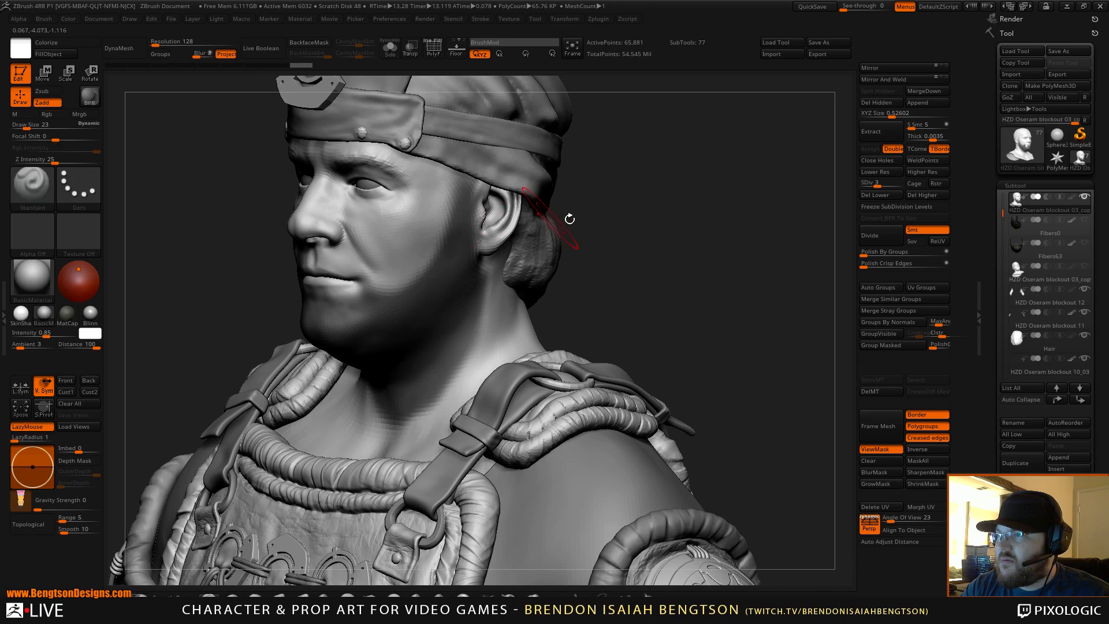
{"action": "left_click_drag", "start_coordinate": [570, 219], "coordinate": [503, 234]}
{"action": "mouse_move", "coordinate": [667, 219]}
{"action": "left_mouse_down"}
{"action": "mouse_move", "coordinate": [579, 258]}
{"action": "mouse_move", "coordinate": [621, 225]}
{"action": "mouse_move", "coordinate": [622, 260]}
{"action": "left_mouse_up"}
{"action": "key", "text": "ctrl+shift+s"}
{"action": "left_click_drag", "start_coordinate": [442, 224], "coordinate": [474, 286], "text": "ctrl+alt"}
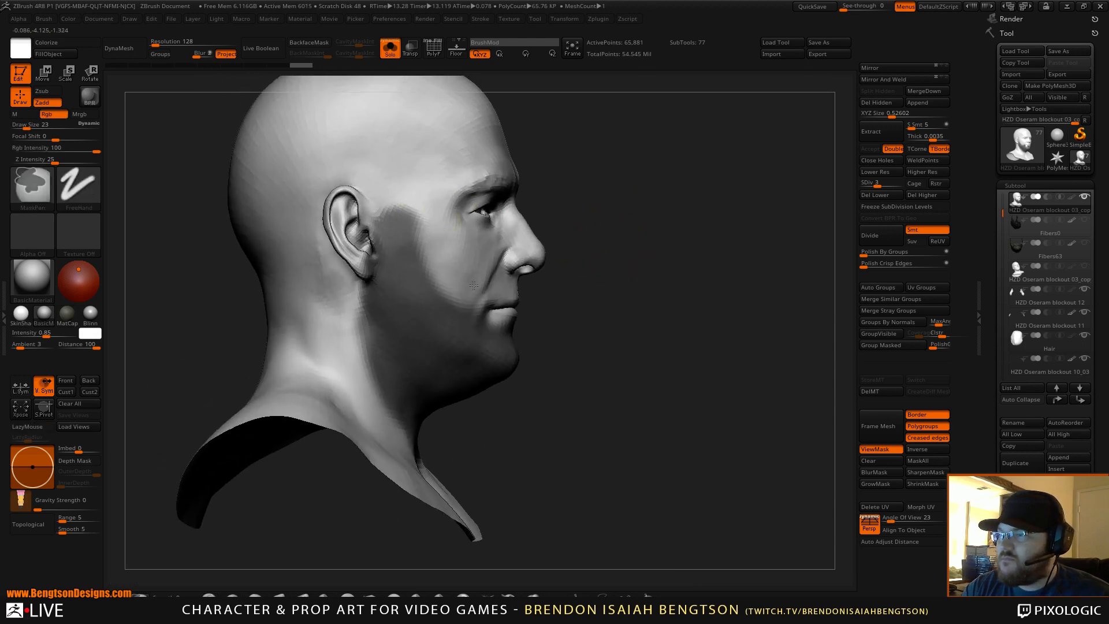
{"action": "mouse_move", "coordinate": [430, 223]}
{"action": "left_mouse_down", "text": "ctrl+alt"}
{"action": "mouse_move", "coordinate": [413, 255]}
{"action": "mouse_move", "coordinate": [398, 231]}
{"action": "mouse_move", "coordinate": [358, 270]}
{"action": "mouse_move", "coordinate": [352, 358]}
{"action": "left_mouse_up", "text": "ctrl+alt"}
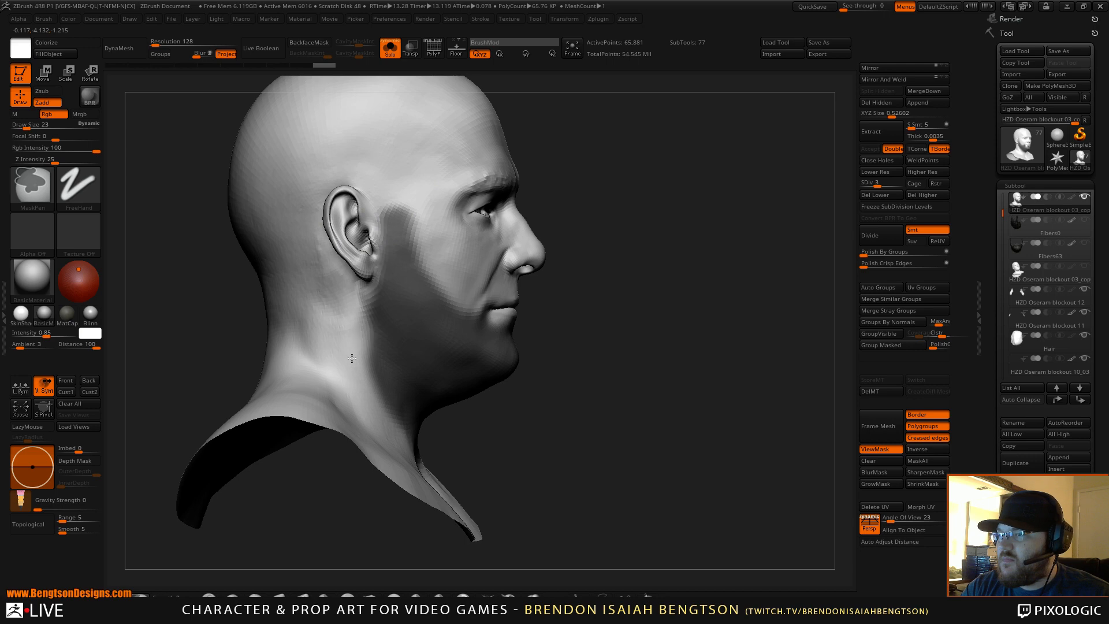
Refine the beard mask around the neck, below the ear and at the sideburn, undoing the last mask stroke
{"action": "mouse_move", "coordinate": [653, 312]}
{"action": "left_mouse_down"}
{"action": "mouse_move", "coordinate": [681, 285]}
{"action": "mouse_move", "coordinate": [665, 232]}
{"action": "mouse_move", "coordinate": [558, 267]}
{"action": "left_mouse_up"}
{"action": "key", "text": "ctrl"}
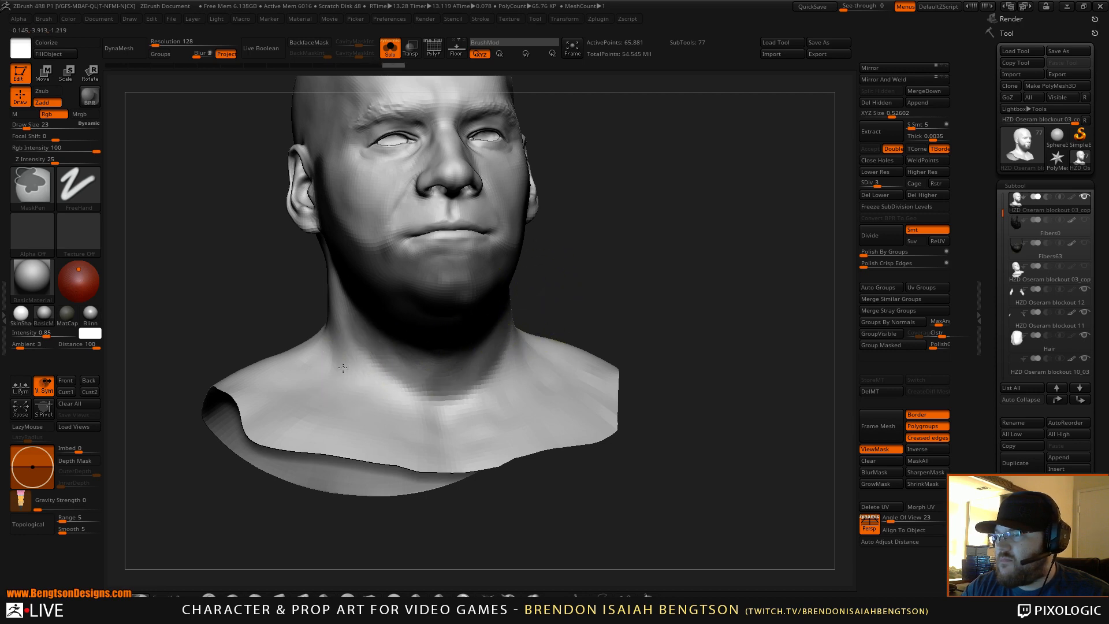
{"action": "mouse_move", "coordinate": [578, 271]}
{"action": "left_mouse_down"}
{"action": "mouse_move", "coordinate": [659, 242]}
{"action": "mouse_move", "coordinate": [605, 258]}
{"action": "mouse_move", "coordinate": [671, 221]}
{"action": "mouse_move", "coordinate": [528, 249]}
{"action": "left_mouse_up"}
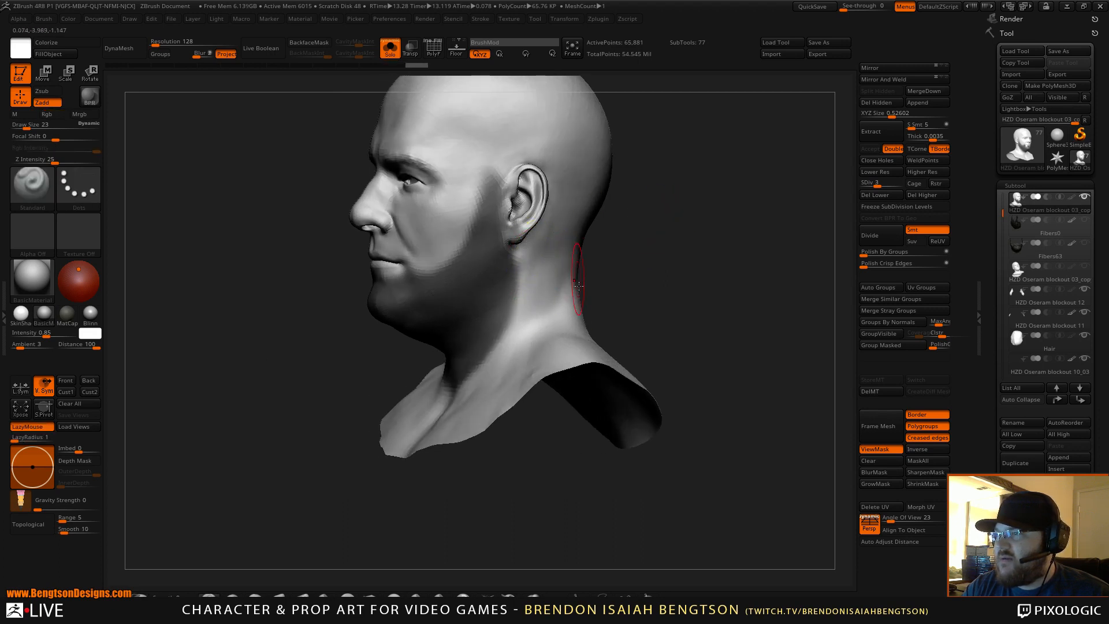
{"action": "mouse_move", "coordinate": [595, 317]}
{"action": "left_mouse_down"}
{"action": "mouse_move", "coordinate": [718, 235]}
{"action": "mouse_move", "coordinate": [687, 251]}
{"action": "mouse_move", "coordinate": [649, 230]}
{"action": "mouse_move", "coordinate": [674, 217]}
{"action": "left_mouse_up"}
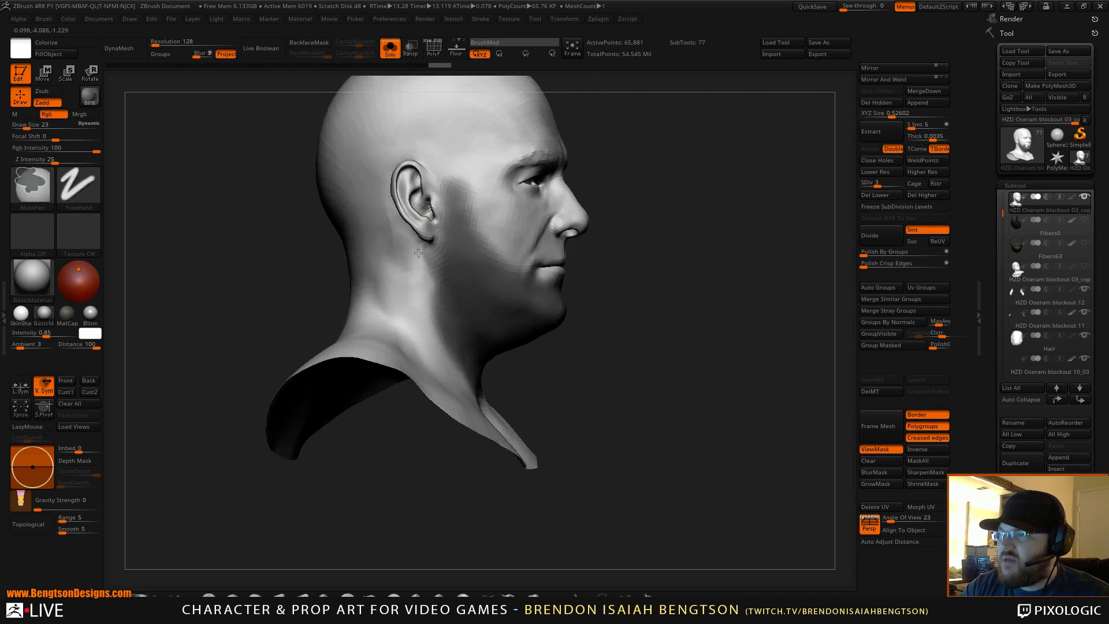
{"action": "left_click_drag", "start_coordinate": [418, 254], "coordinate": [417, 261], "text": "ctrl+alt"}
{"action": "mouse_move", "coordinate": [474, 167]}
{"action": "left_mouse_down", "text": "ctrl+alt"}
{"action": "mouse_move", "coordinate": [483, 216]}
{"action": "mouse_move", "coordinate": [488, 207]}
{"action": "left_mouse_up", "text": "ctrl+alt"}
{"action": "key", "text": "ctrl+z"}
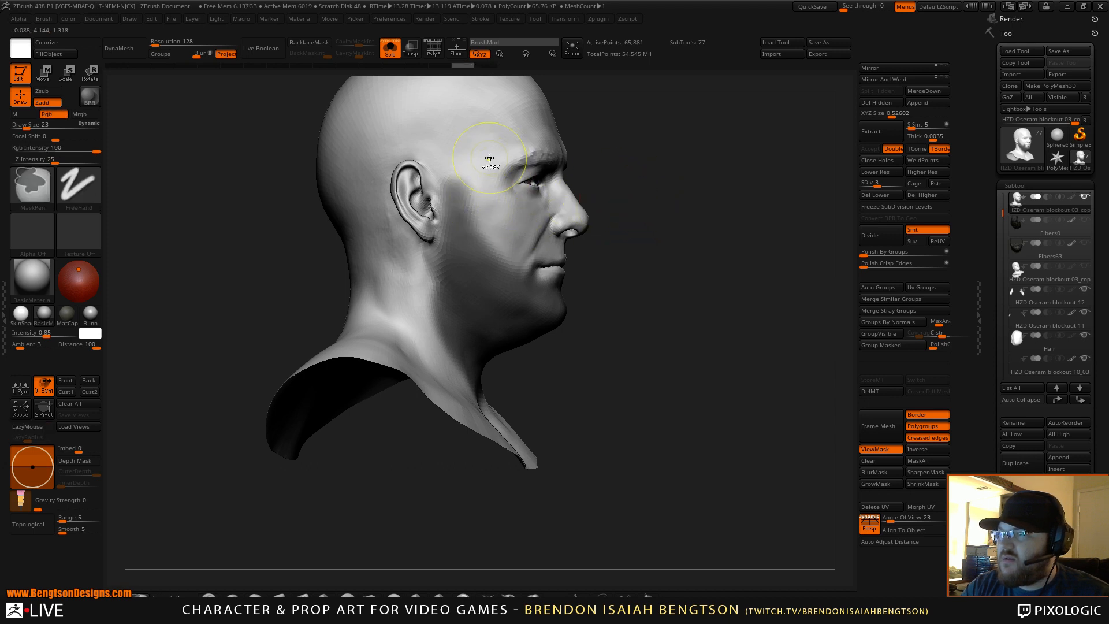
Set the brush draw size to 21 and check the masked beard area from the front and side
{"action": "left_click_drag", "start_coordinate": [713, 218], "coordinate": [741, 223]}
{"action": "key", "text": "space"}
{"action": "left_click_drag", "start_coordinate": [667, 218], "coordinate": [648, 214]}
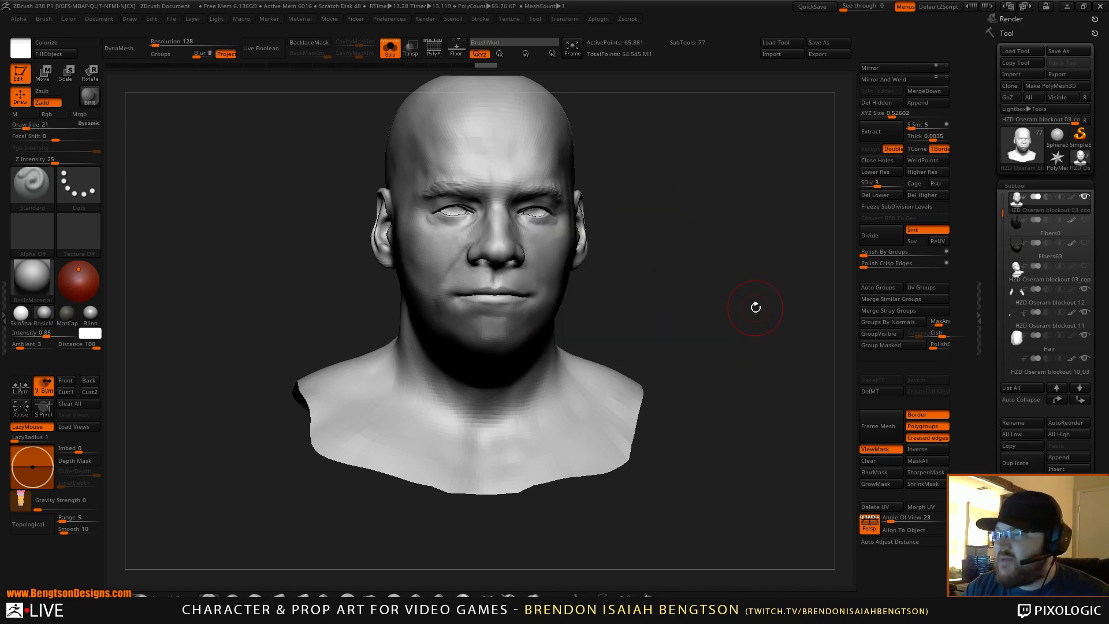
{"action": "left_click_drag", "start_coordinate": [613, 263], "coordinate": [692, 278]}
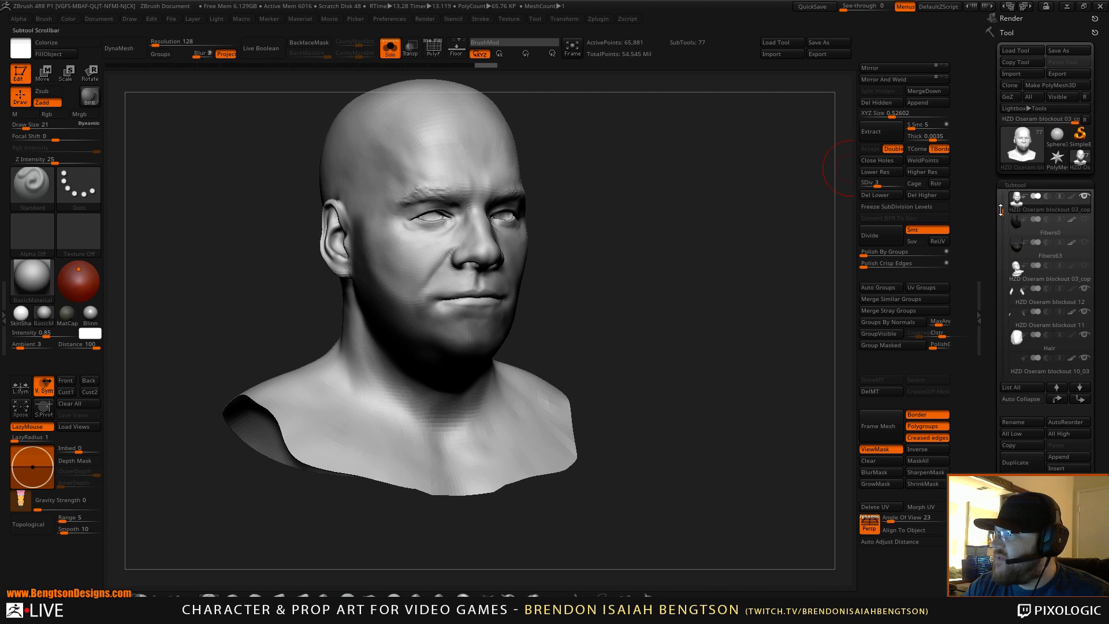
Browse the FiberMesh presets and apply Fibers142.ZFP to the masked beard area, closing the preset browser
{"action": "left_click", "coordinate": [1017, 183]}
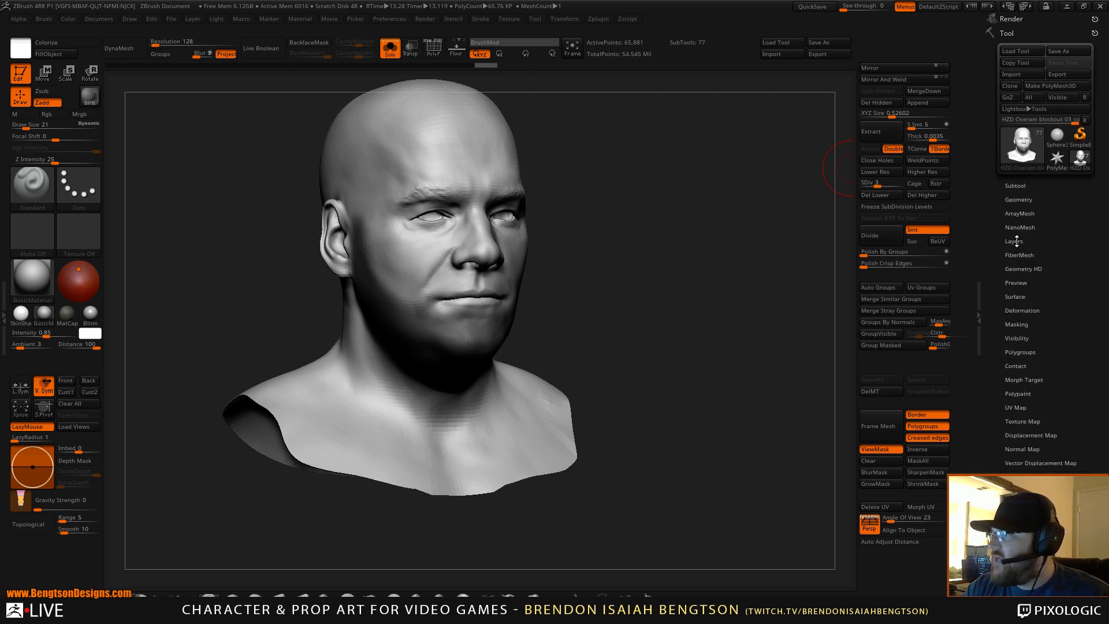
{"action": "left_click", "coordinate": [1019, 255]}
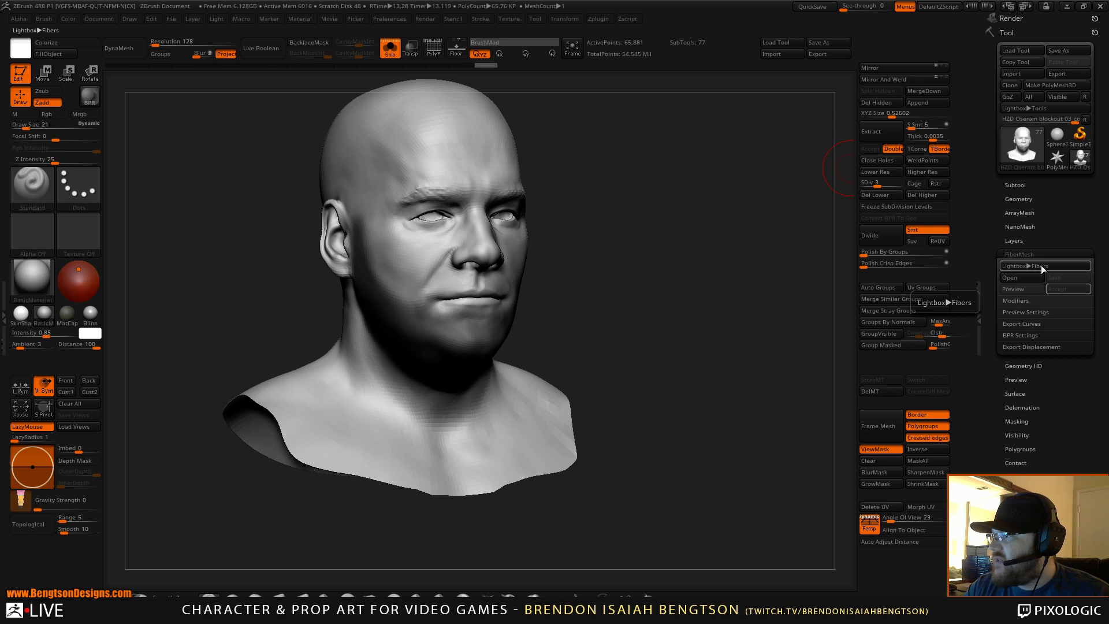
{"action": "left_click", "coordinate": [1041, 266]}
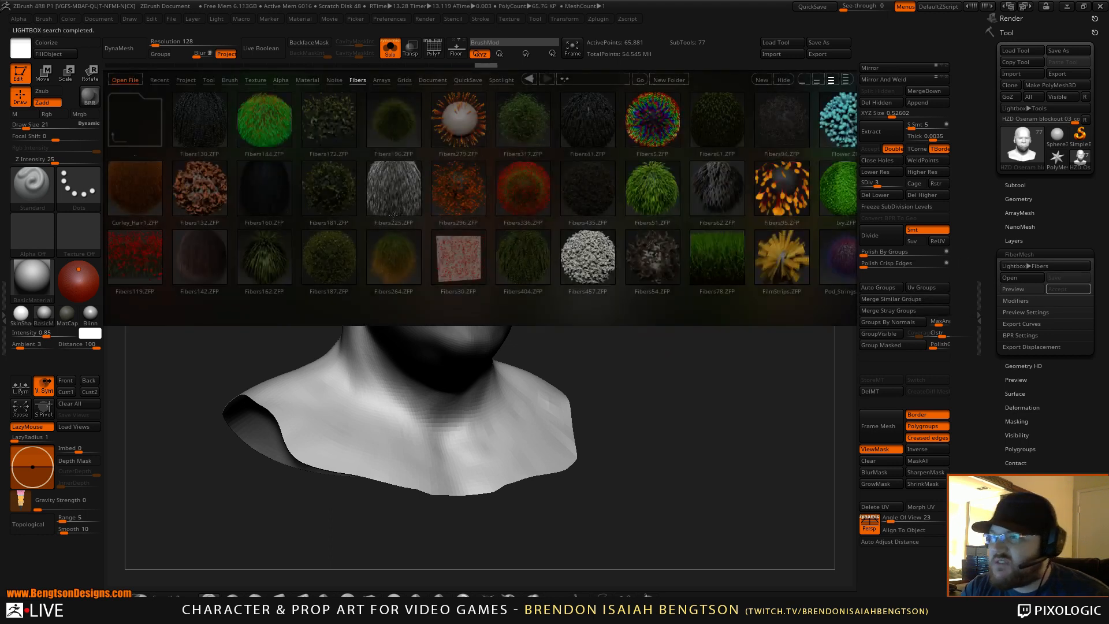
{"action": "left_click_drag", "start_coordinate": [472, 233], "coordinate": [385, 229]}
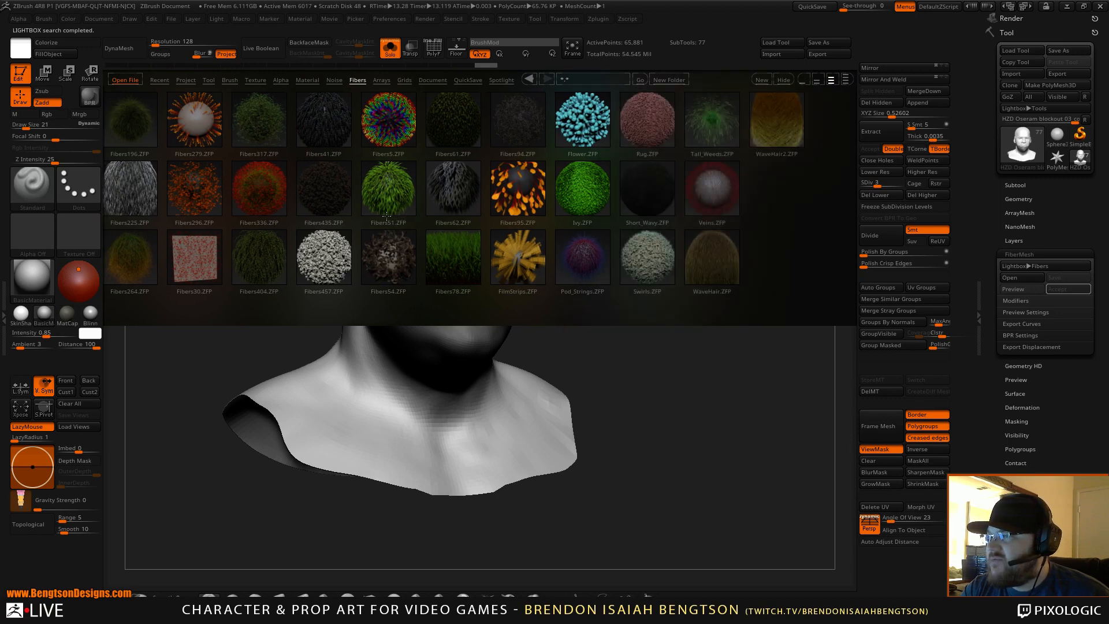
{"action": "left_click_drag", "start_coordinate": [395, 220], "coordinate": [489, 210]}
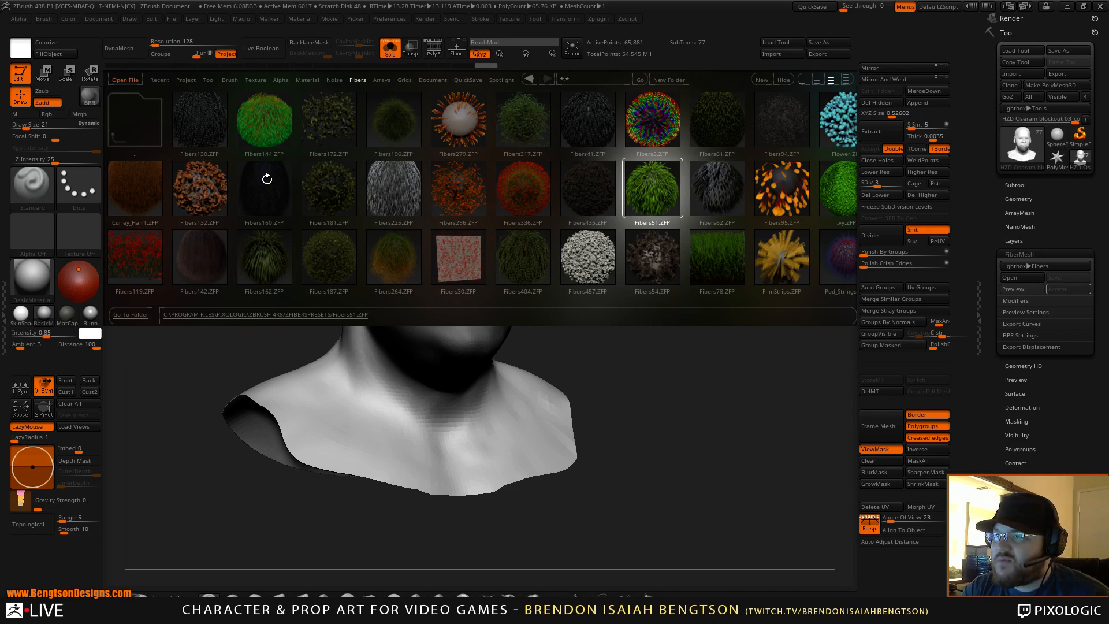
{"action": "left_click", "coordinate": [204, 267]}
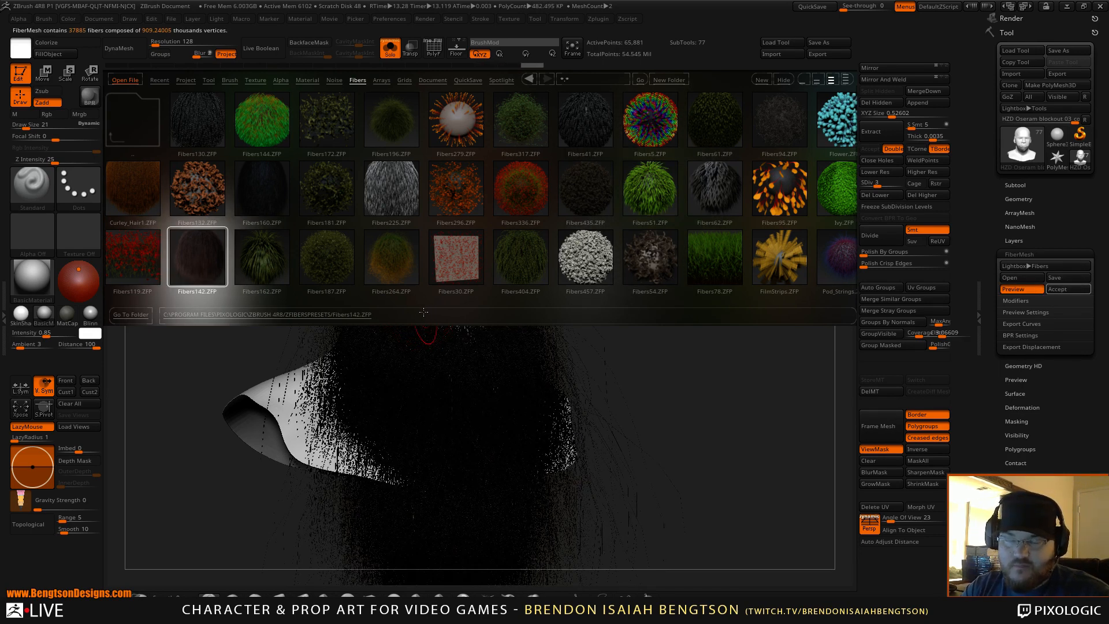
{"action": "key", "text": "comma"}
{"action": "mouse_move", "coordinate": [696, 317]}
{"action": "left_mouse_down"}
{"action": "mouse_move", "coordinate": [738, 310]}
{"action": "mouse_move", "coordinate": [721, 322]}
{"action": "mouse_move", "coordinate": [742, 303]}
{"action": "left_mouse_up"}
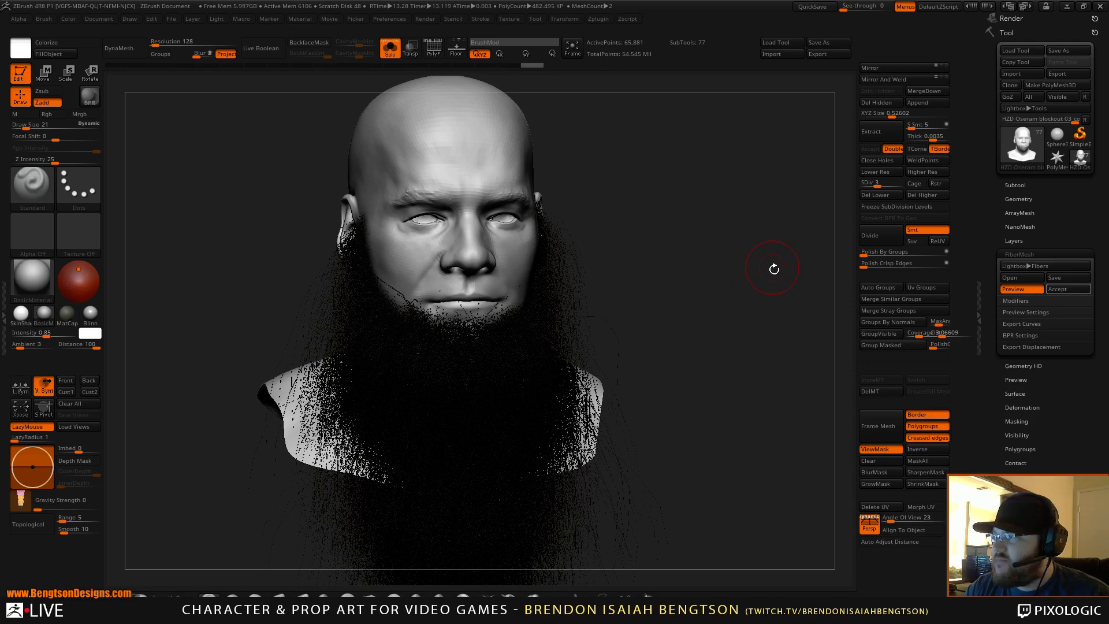
Open the FiberMesh modifiers and shorten the beard fibers to a Length of about 150.7
{"action": "left_click", "coordinate": [1021, 300]}
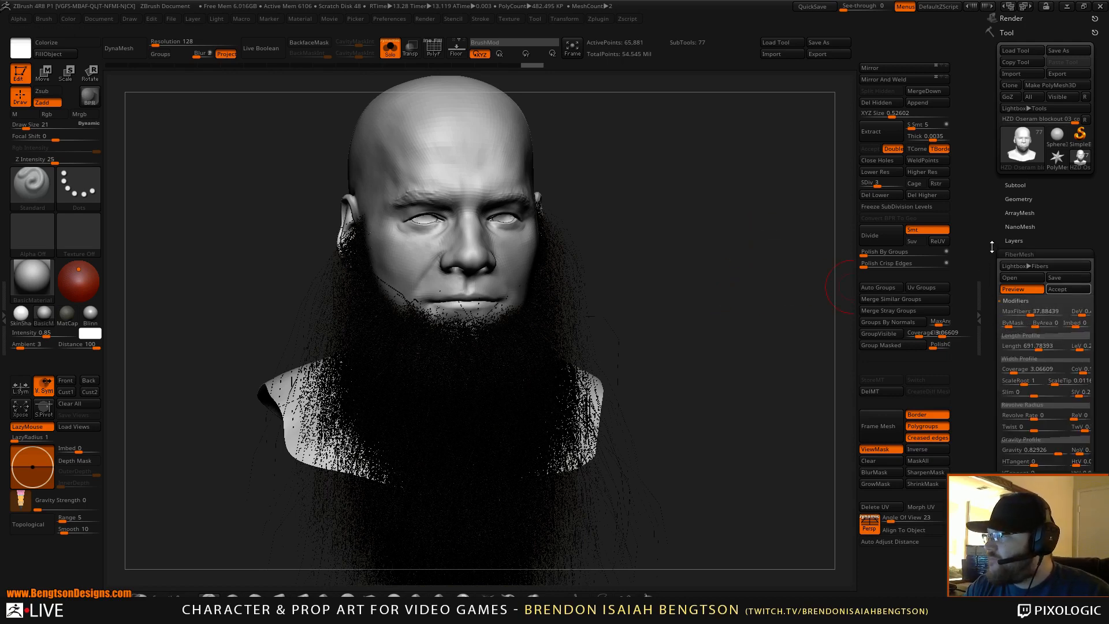
{"action": "scroll", "coordinate": [992, 247], "scroll_direction": "down", "scroll_amount": 5}
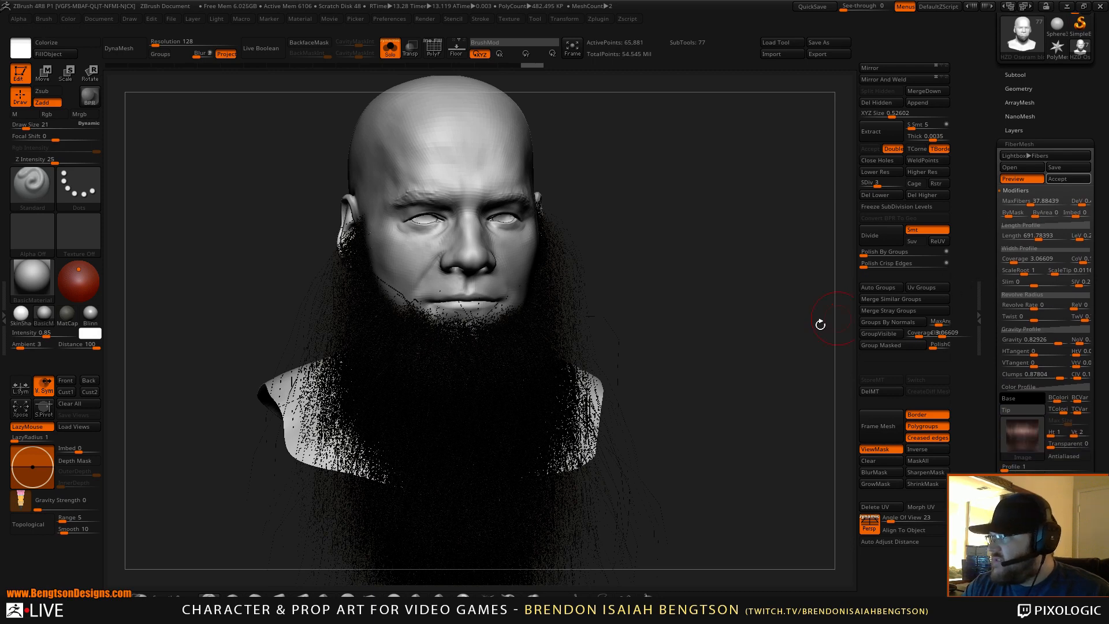
{"action": "mouse_move", "coordinate": [699, 345]}
{"action": "left_mouse_down"}
{"action": "mouse_move", "coordinate": [731, 314]}
{"action": "mouse_move", "coordinate": [709, 323]}
{"action": "left_mouse_up"}
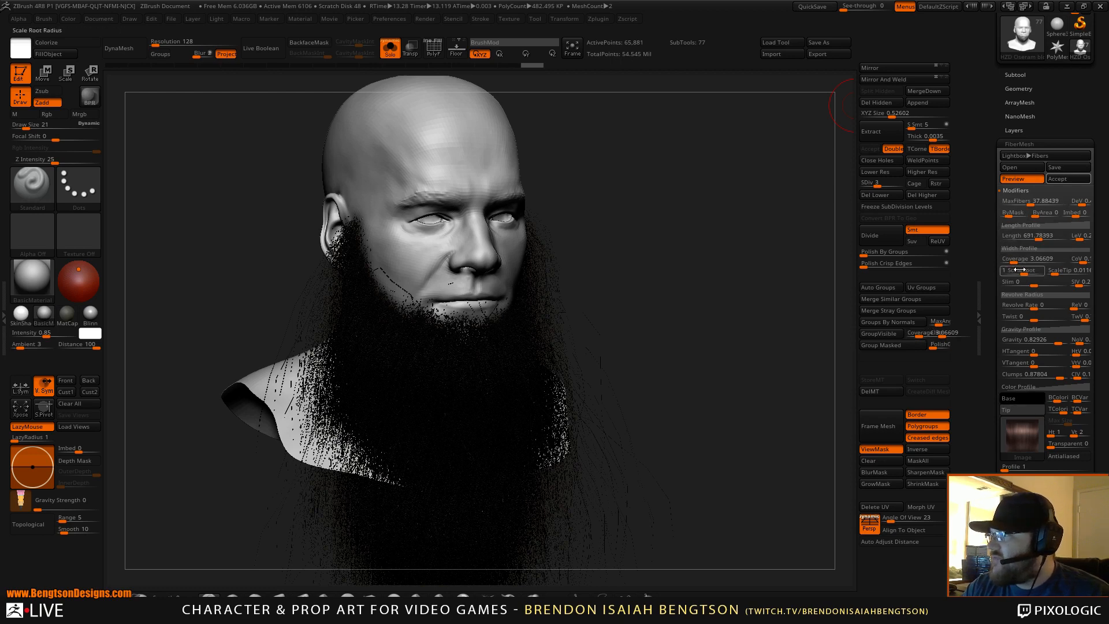
{"action": "left_click_drag", "start_coordinate": [1031, 235], "coordinate": [1016, 237]}
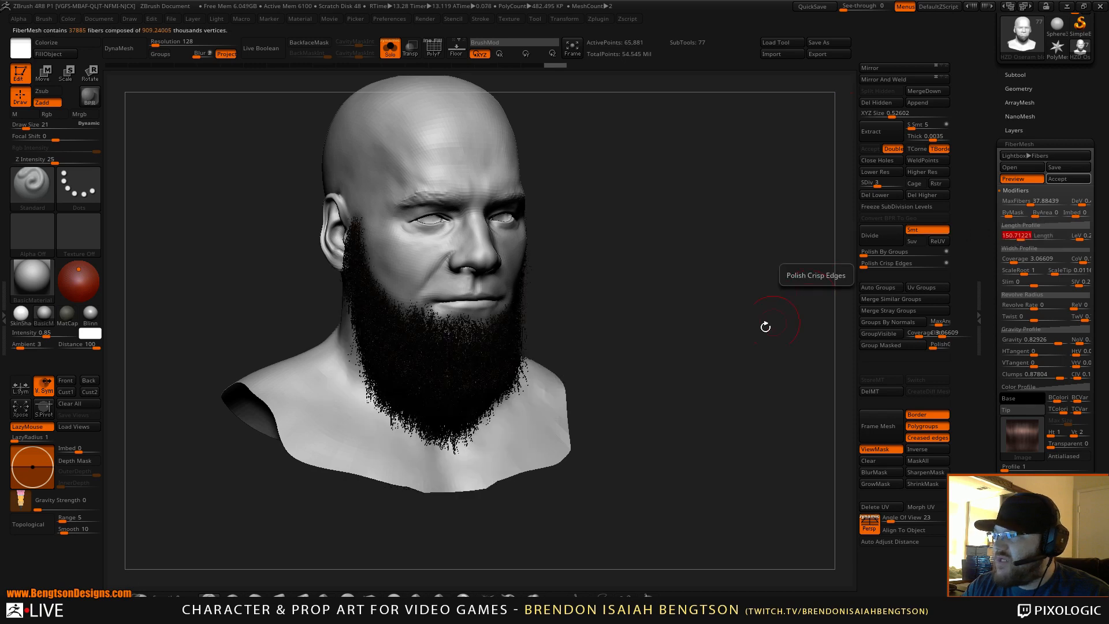
Show the polyframe on the head and raise the mesh to subdivision level 6
{"action": "left_click_drag", "start_coordinate": [765, 324], "coordinate": [827, 261]}
{"action": "key", "text": "shift+f"}
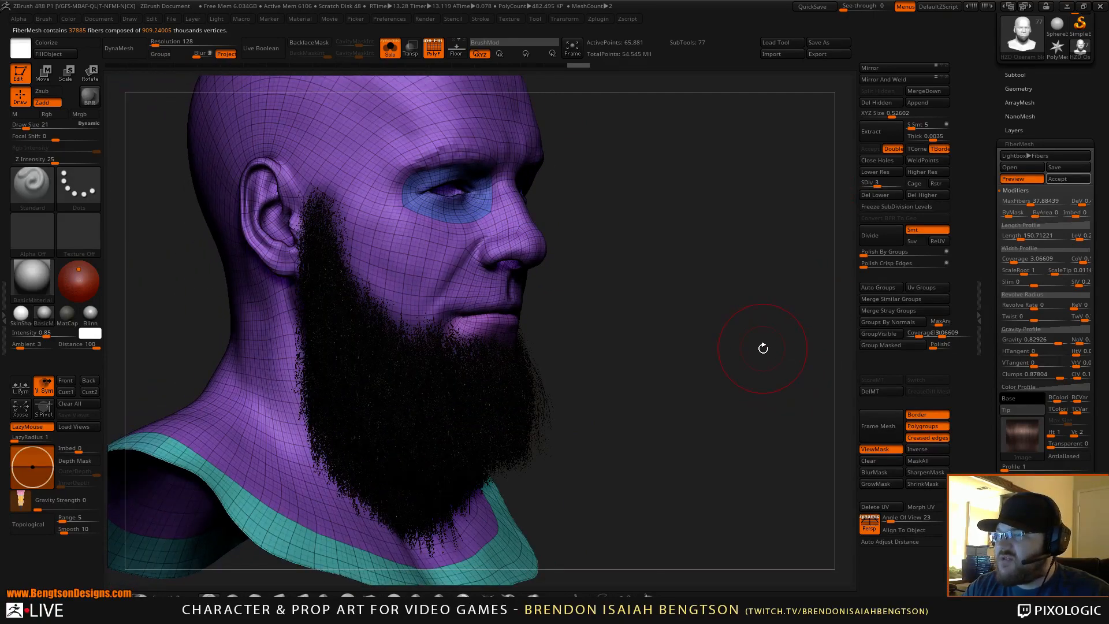
{"action": "left_click_drag", "start_coordinate": [705, 420], "coordinate": [563, 384]}
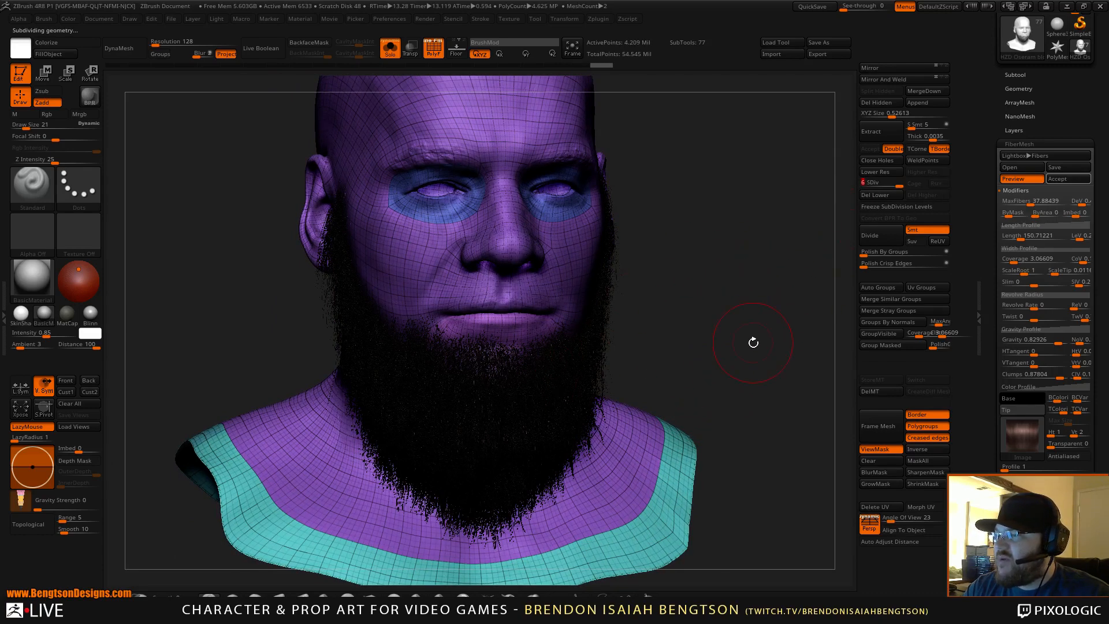
Restart the fiber preview on the subdivided head and switch off the polyframe display
{"action": "left_click_drag", "start_coordinate": [754, 343], "coordinate": [858, 225]}
{"action": "left_click", "coordinate": [1009, 180]}
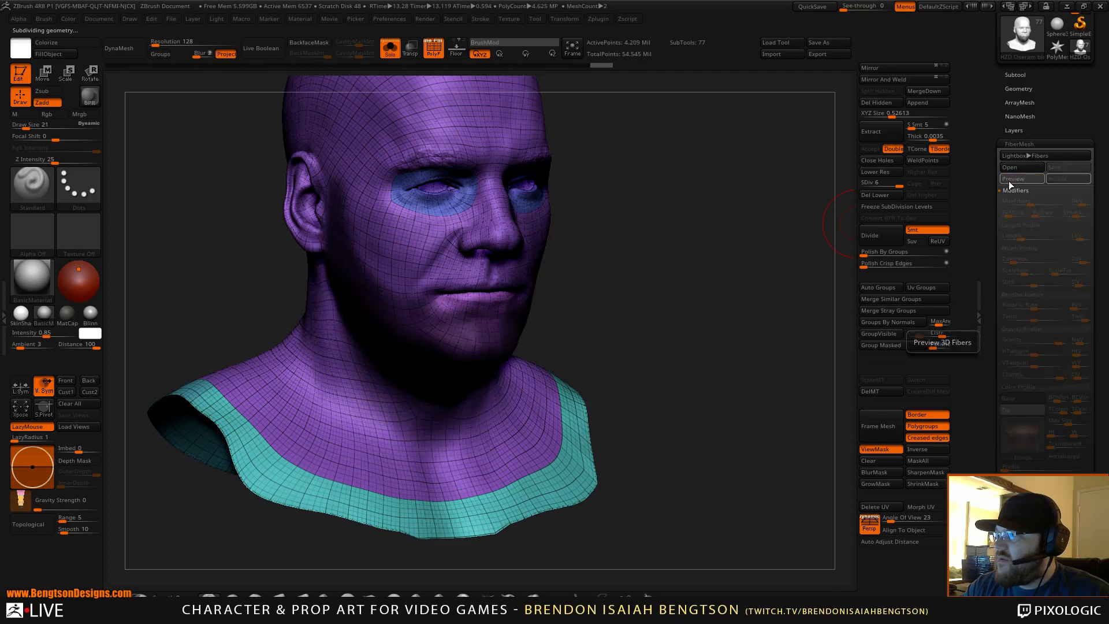
{"action": "left_click", "coordinate": [1008, 180]}
{"action": "left_click_drag", "start_coordinate": [726, 378], "coordinate": [763, 336]}
{"action": "key", "text": "shift+f"}
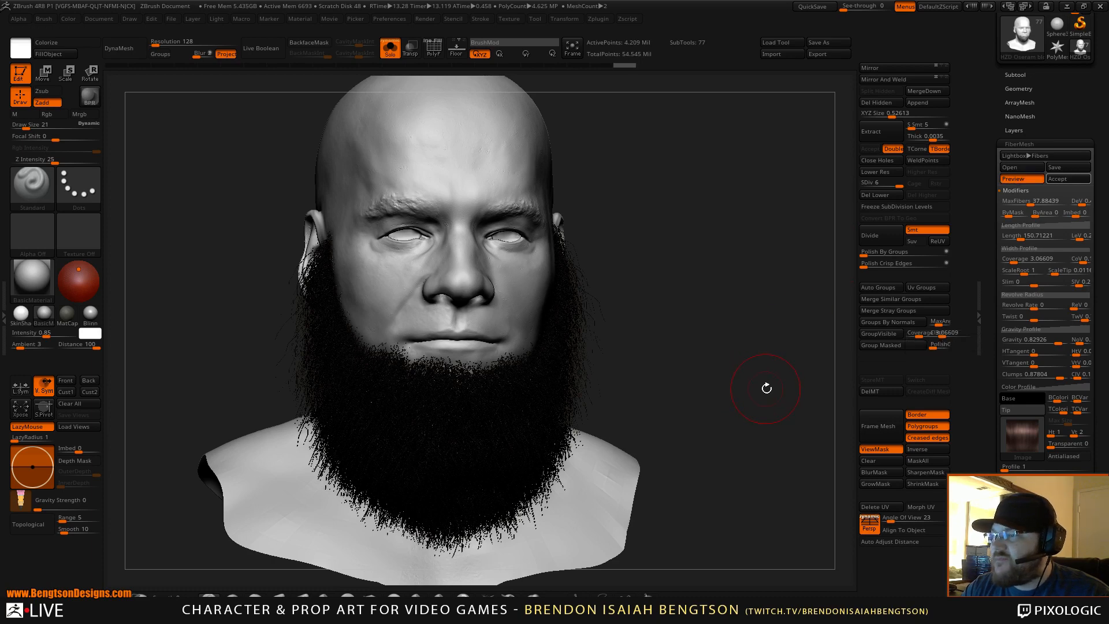
Shorten the beard fibers further by setting the FiberMesh Length to 50
{"action": "left_click_drag", "start_coordinate": [768, 388], "coordinate": [780, 364]}
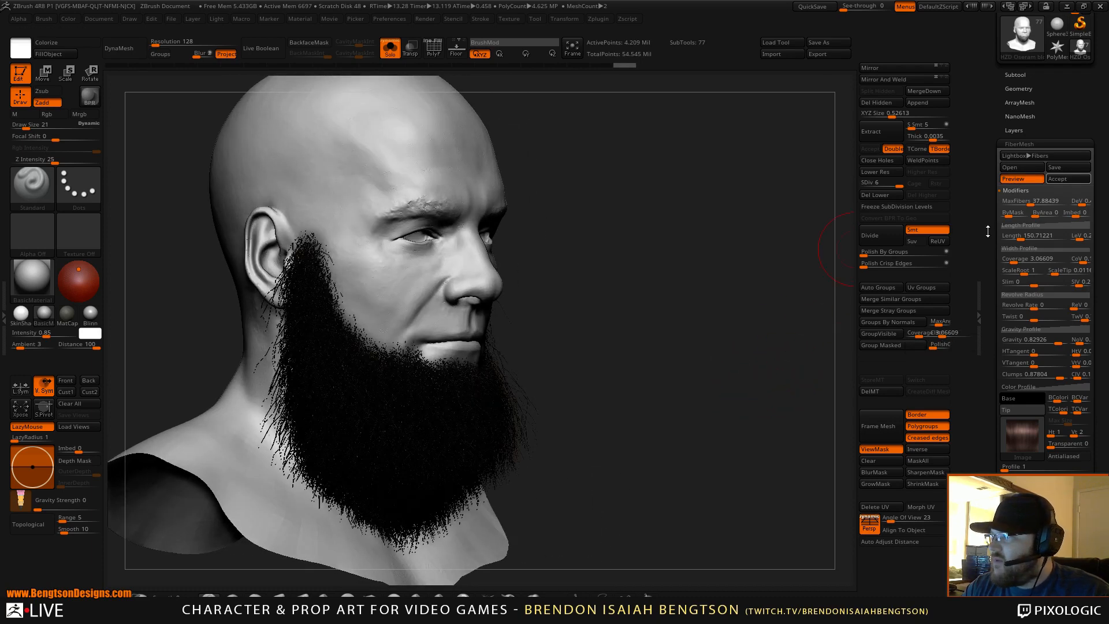
{"action": "left_click_drag", "start_coordinate": [1021, 237], "coordinate": [1015, 235]}
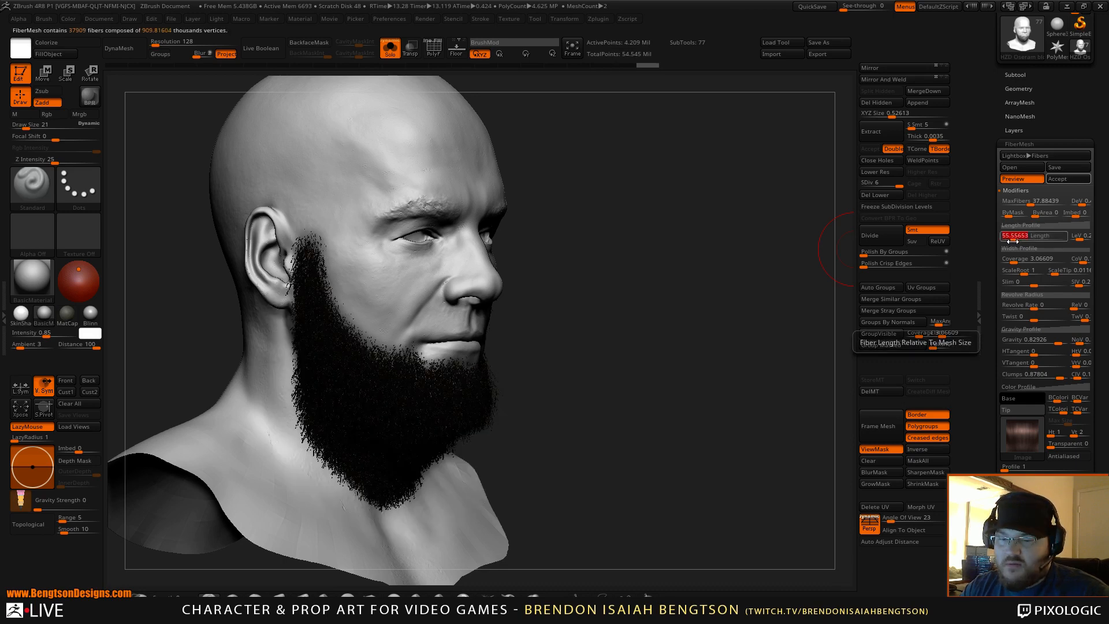
{"action": "key", "text": "Return"}
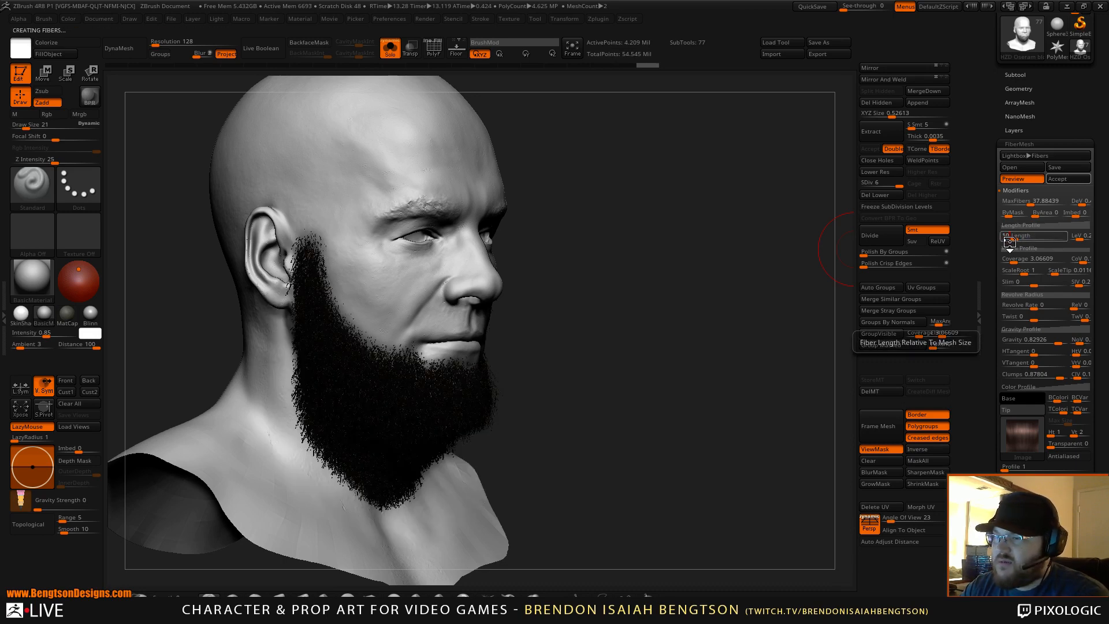
Set the FiberMesh Length to 10 and render a preview of the shortened beard
{"action": "left_click_drag", "start_coordinate": [755, 330], "coordinate": [730, 409]}
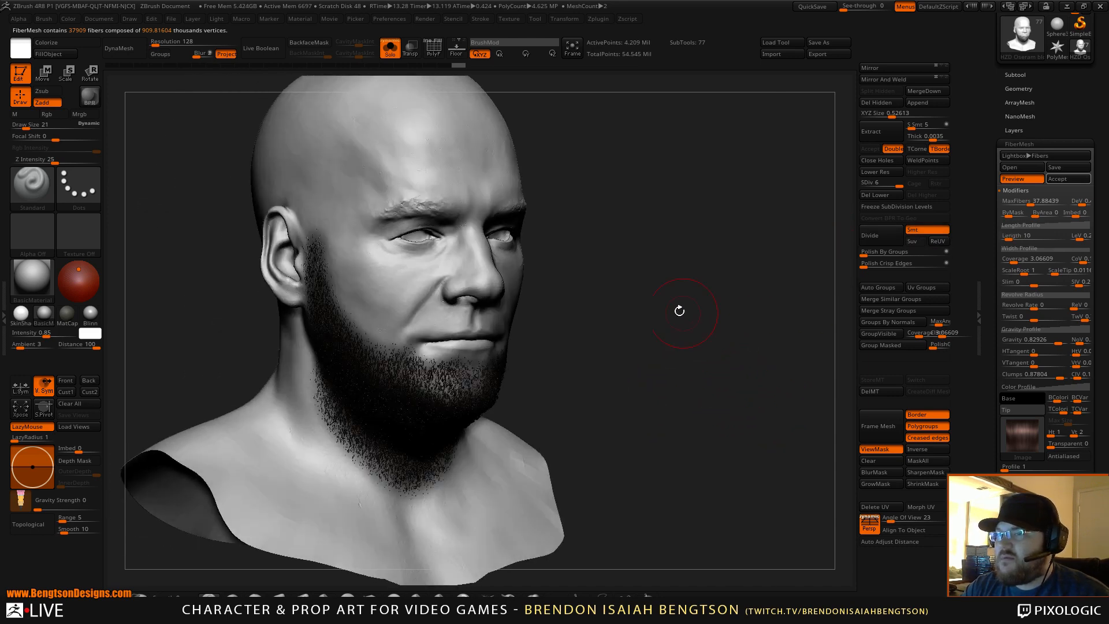
{"action": "key", "text": "shift"}
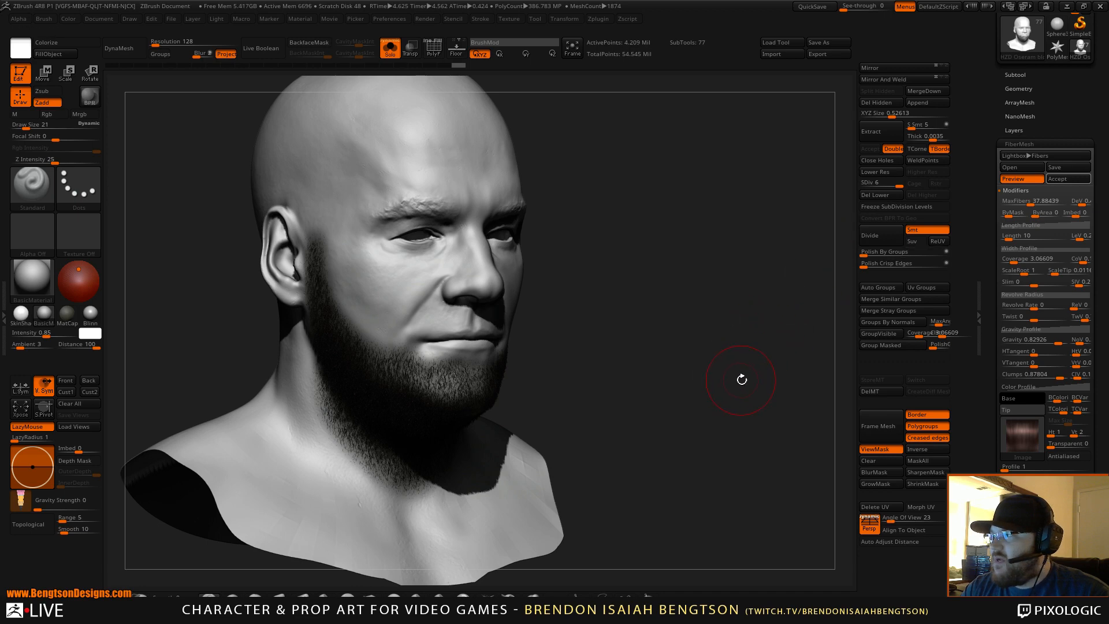
{"action": "mouse_move", "coordinate": [741, 379]}
{"action": "left_mouse_down"}
{"action": "mouse_move", "coordinate": [735, 371]}
{"action": "mouse_move", "coordinate": [766, 377]}
{"action": "left_mouse_up"}
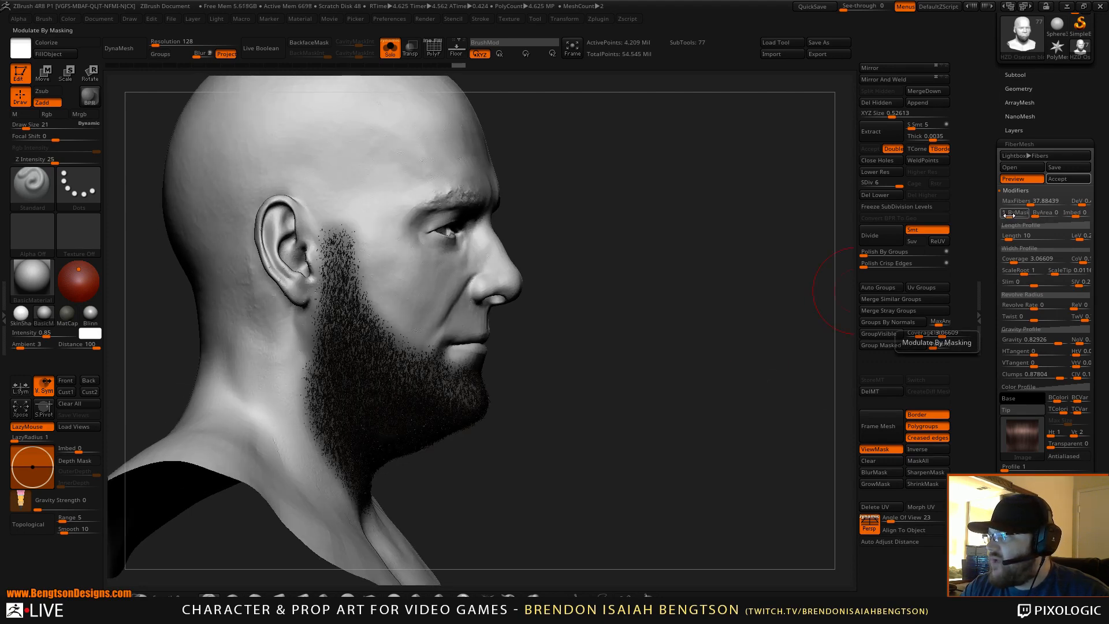
Try ByMask values of about 0.71 and 0.14 on the beard fibers, inspecting the beard's edges for each
{"action": "left_click_drag", "start_coordinate": [1009, 215], "coordinate": [1009, 214]}
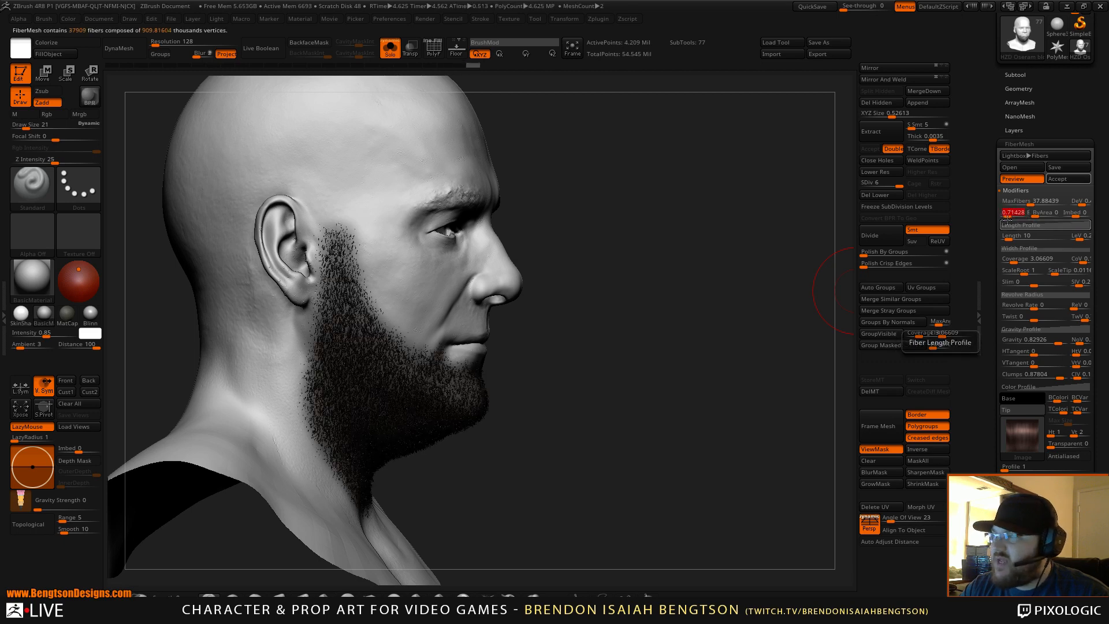
{"action": "left_click_drag", "start_coordinate": [703, 381], "coordinate": [600, 468]}
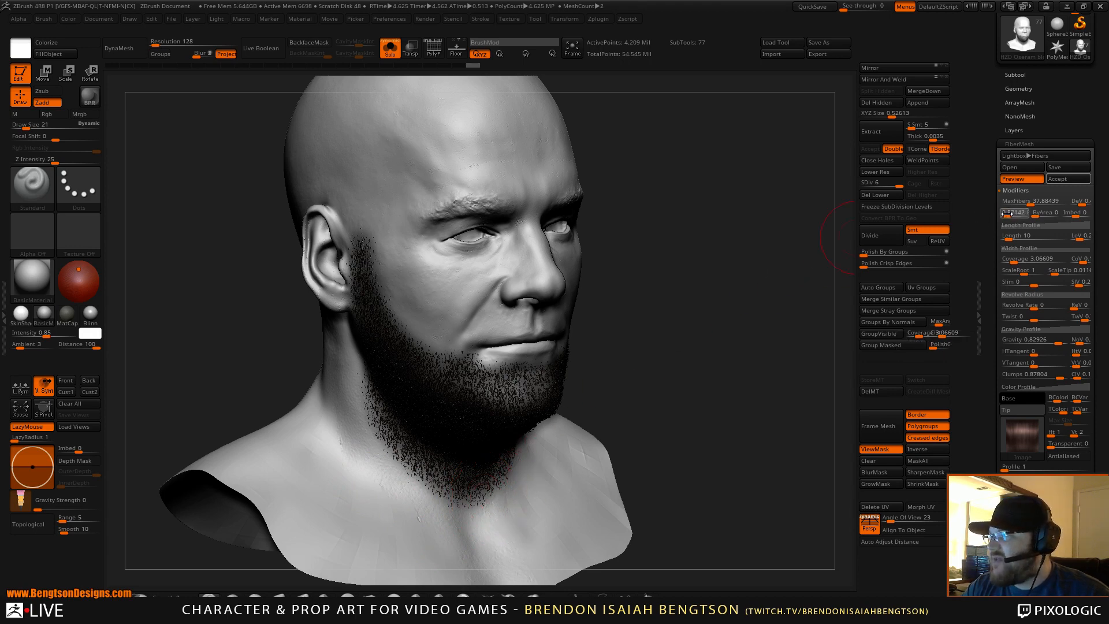
{"action": "left_click_drag", "start_coordinate": [1007, 215], "coordinate": [1009, 214]}
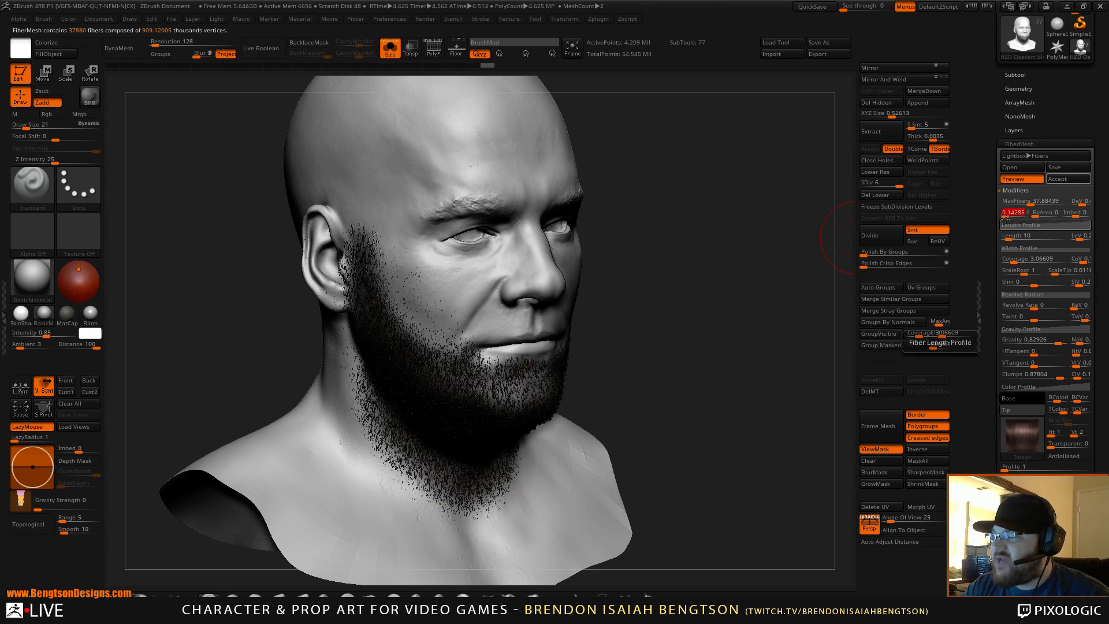
{"action": "left_click_drag", "start_coordinate": [690, 368], "coordinate": [764, 374]}
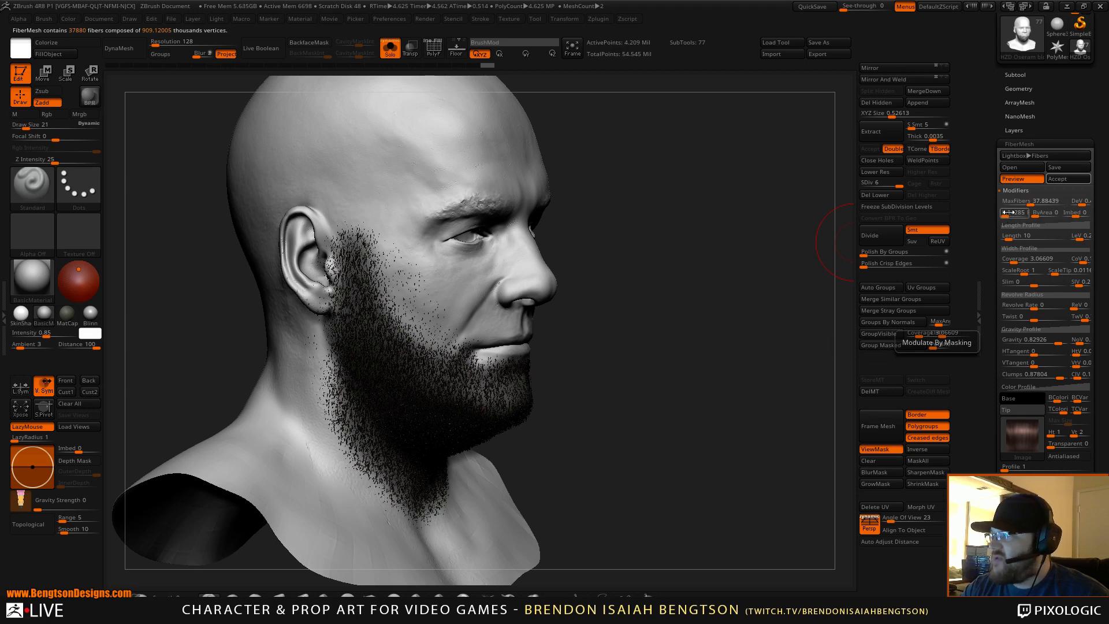
Try further ByMask values of about 0.43, 0 and 2.43 on the beard fibers
{"action": "left_click", "coordinate": [1009, 213]}
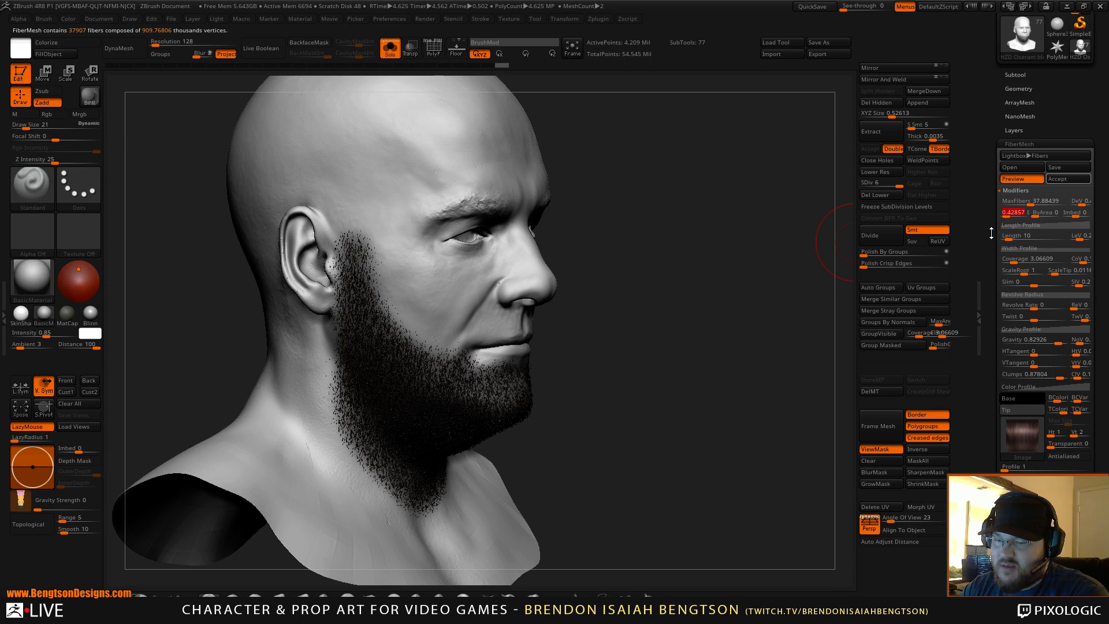
{"action": "type", "text": "0"}
{"action": "key", "text": "Return"}
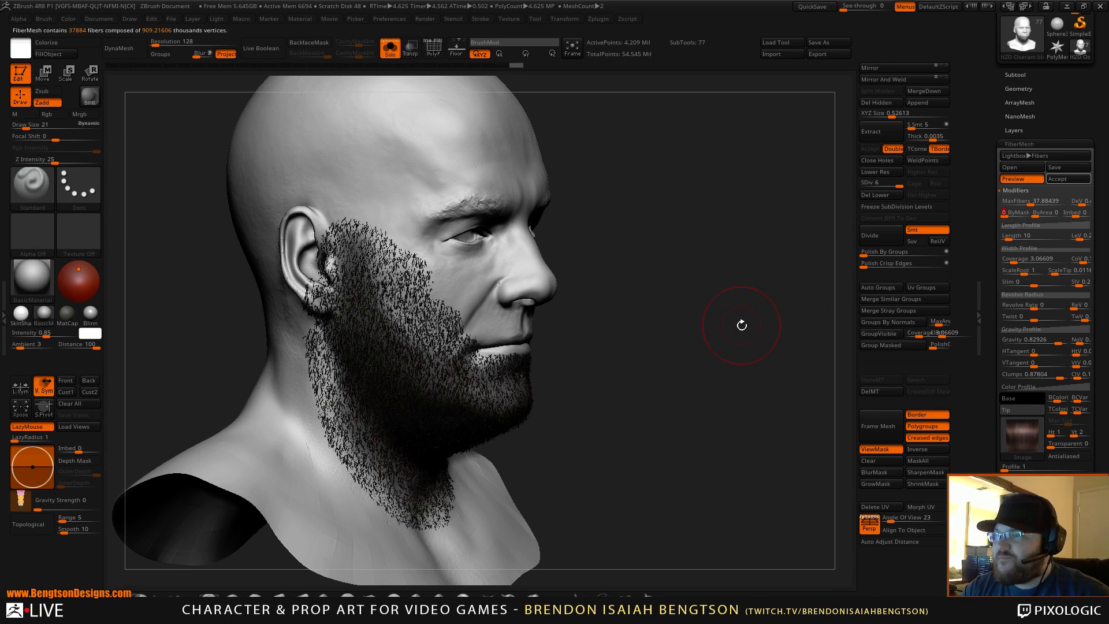
{"action": "left_click", "coordinate": [1015, 214]}
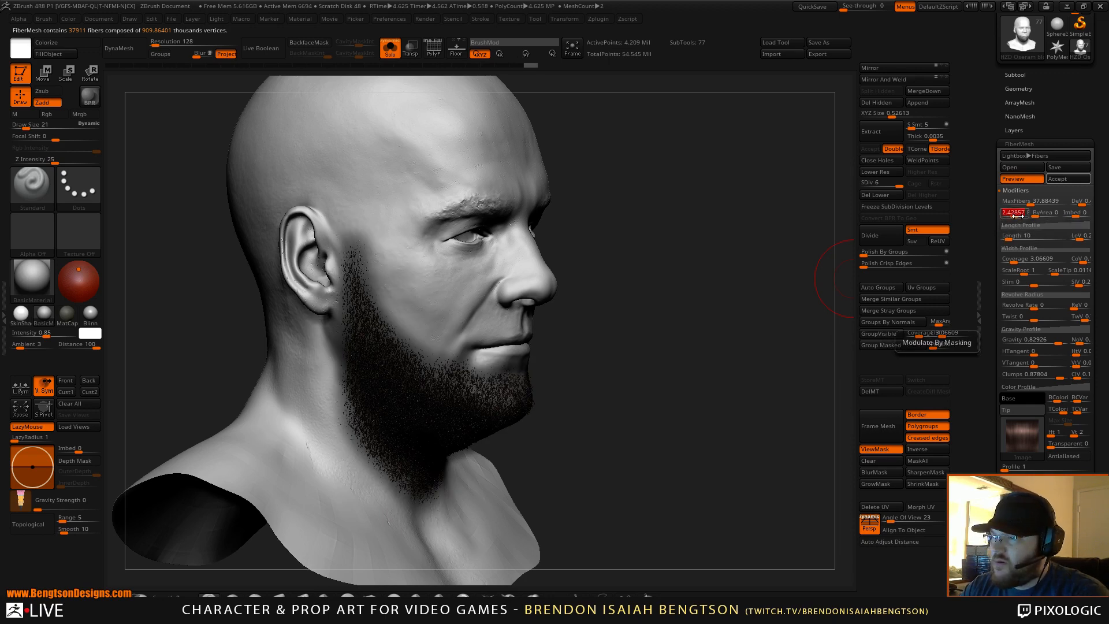
Set the FiberMesh ByMask value to about 0.71 and inspect the beard from both sides of the face
{"action": "left_click_drag", "start_coordinate": [1015, 214], "coordinate": [1012, 213]}
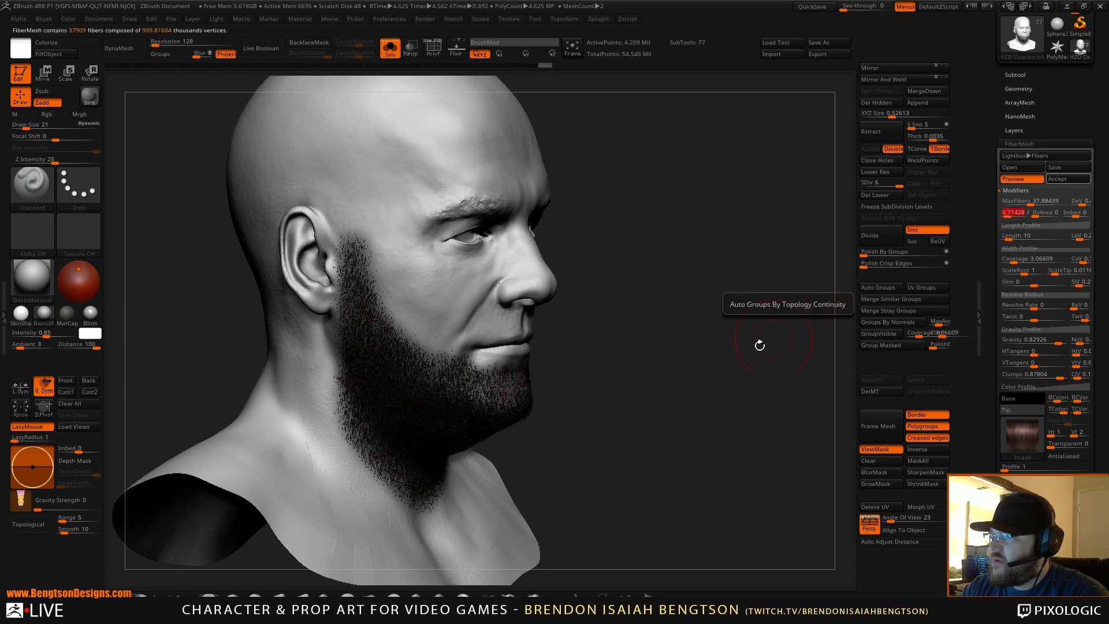
{"action": "mouse_move", "coordinate": [725, 393]}
{"action": "left_mouse_down"}
{"action": "mouse_move", "coordinate": [750, 389]}
{"action": "mouse_move", "coordinate": [664, 408]}
{"action": "left_mouse_up"}
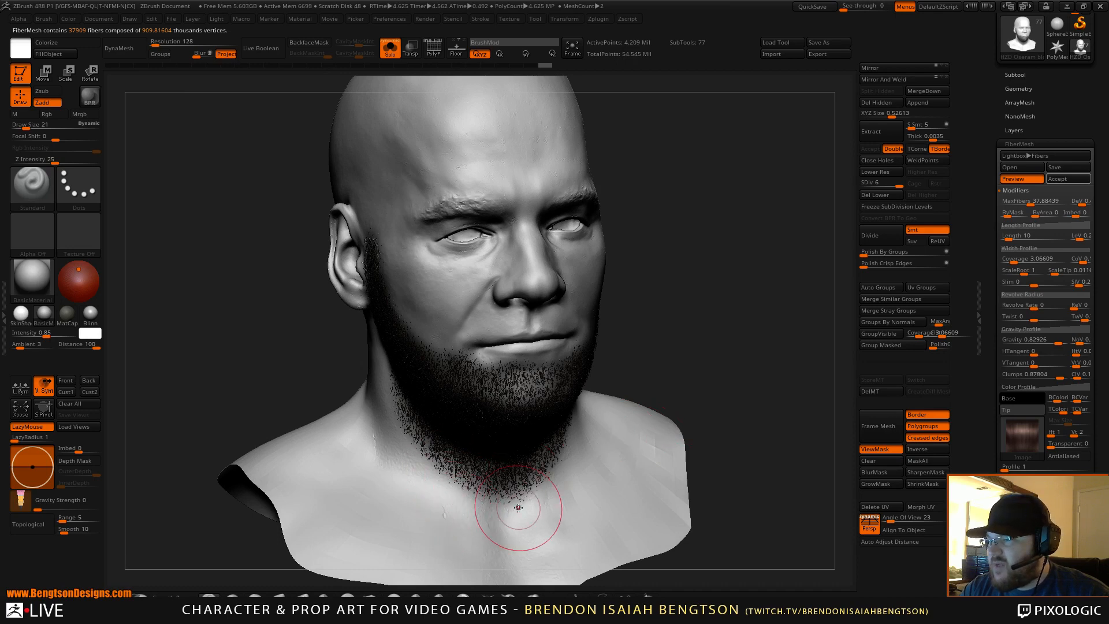
{"action": "left_click_drag", "start_coordinate": [719, 330], "coordinate": [650, 370]}
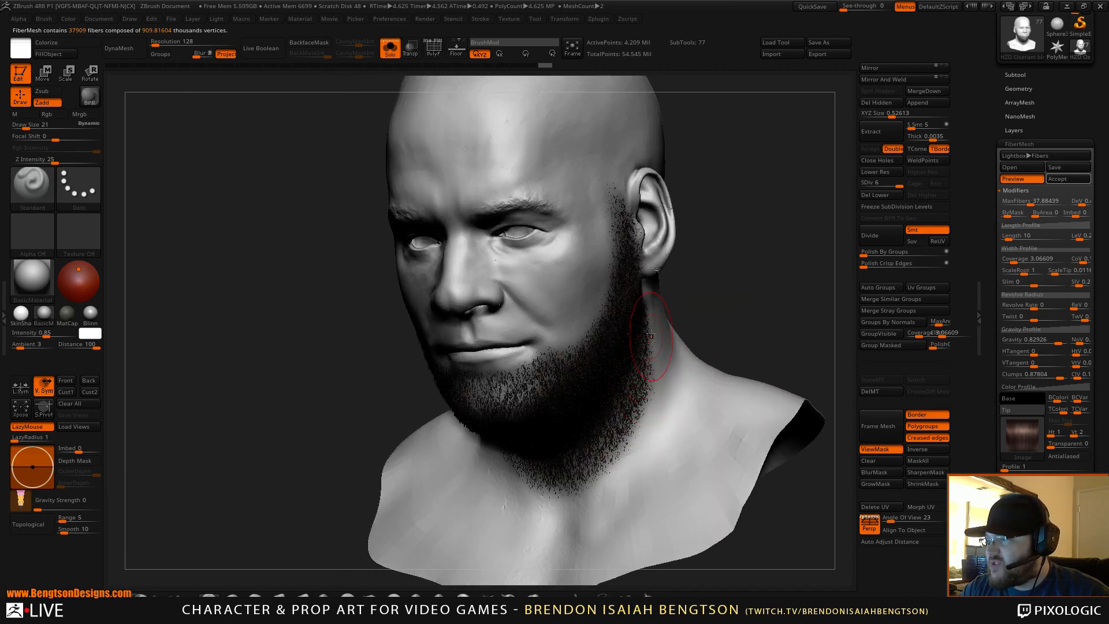
{"action": "left_click_drag", "start_coordinate": [731, 292], "coordinate": [753, 364]}
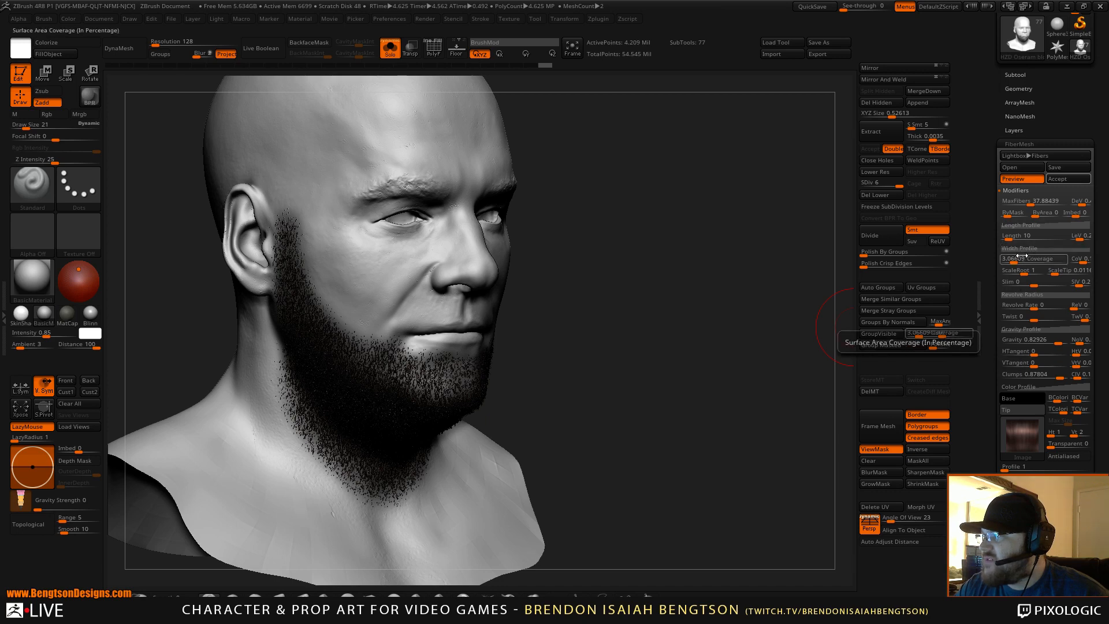
Remove the texture image from the beard fibers
{"action": "left_click_drag", "start_coordinate": [775, 438], "coordinate": [785, 445]}
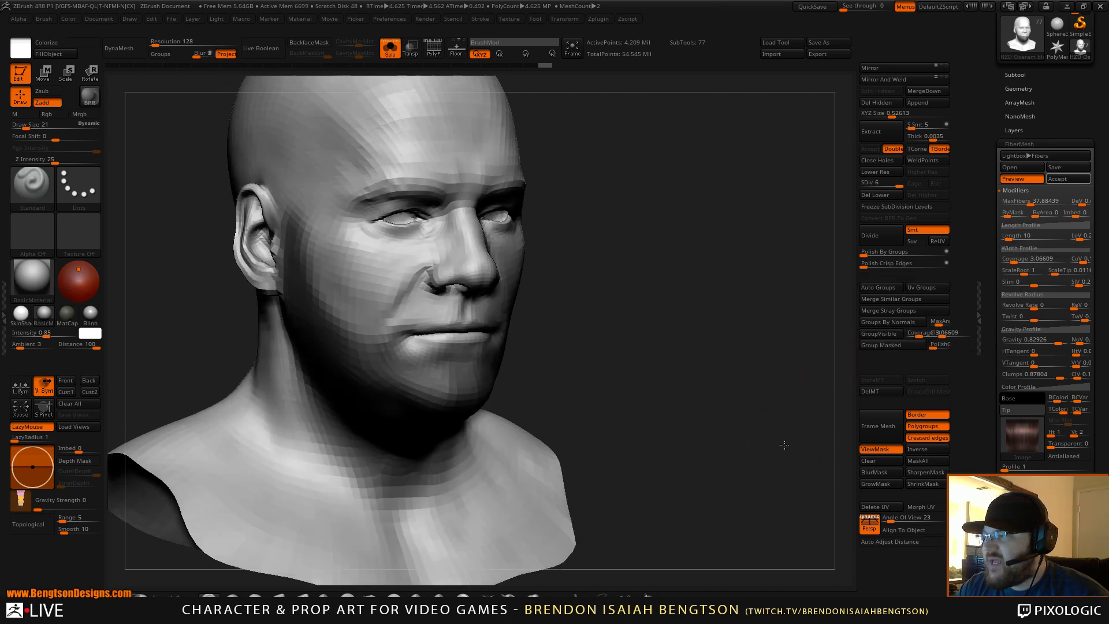
{"action": "mouse_move", "coordinate": [1024, 424]}
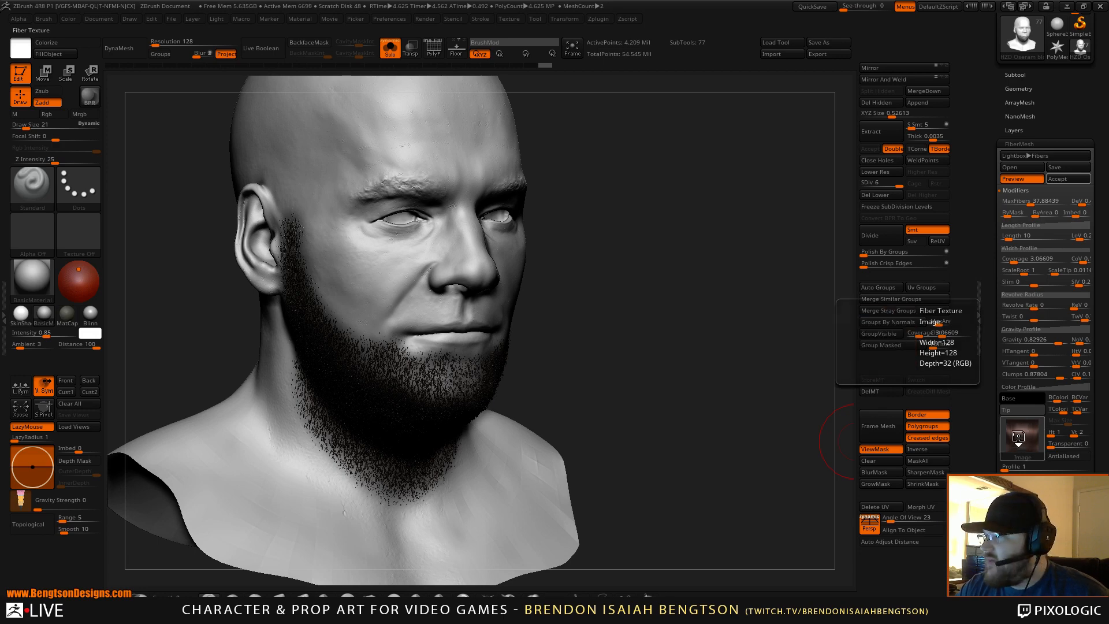
{"action": "left_click", "coordinate": [1018, 438]}
{"action": "left_click", "coordinate": [638, 440]}
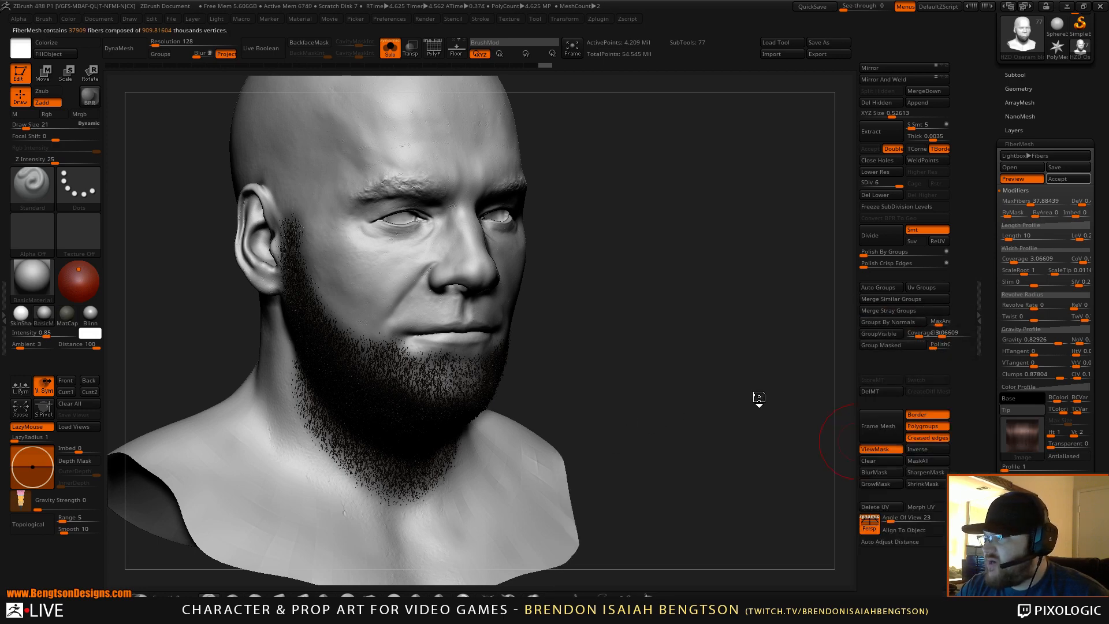
{"action": "mouse_move", "coordinate": [770, 416]}
{"action": "left_mouse_down"}
{"action": "mouse_move", "coordinate": [773, 429]}
{"action": "mouse_move", "coordinate": [781, 413]}
{"action": "left_mouse_up"}
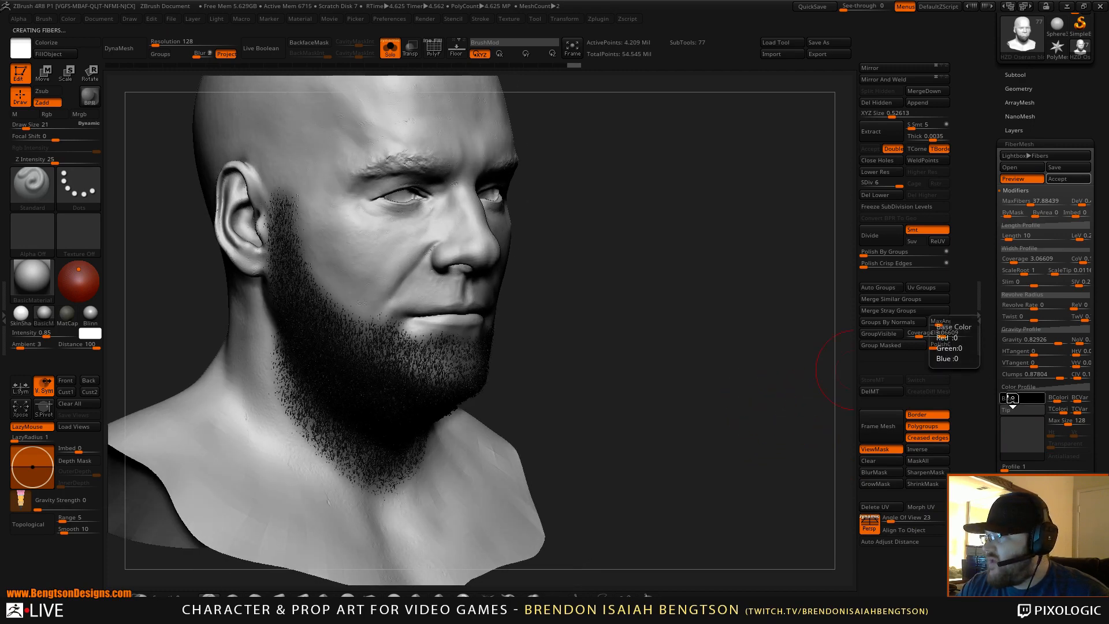
Set both the fiber base and tip colors to a very dark orange-brown
{"action": "left_click", "coordinate": [1010, 399]}
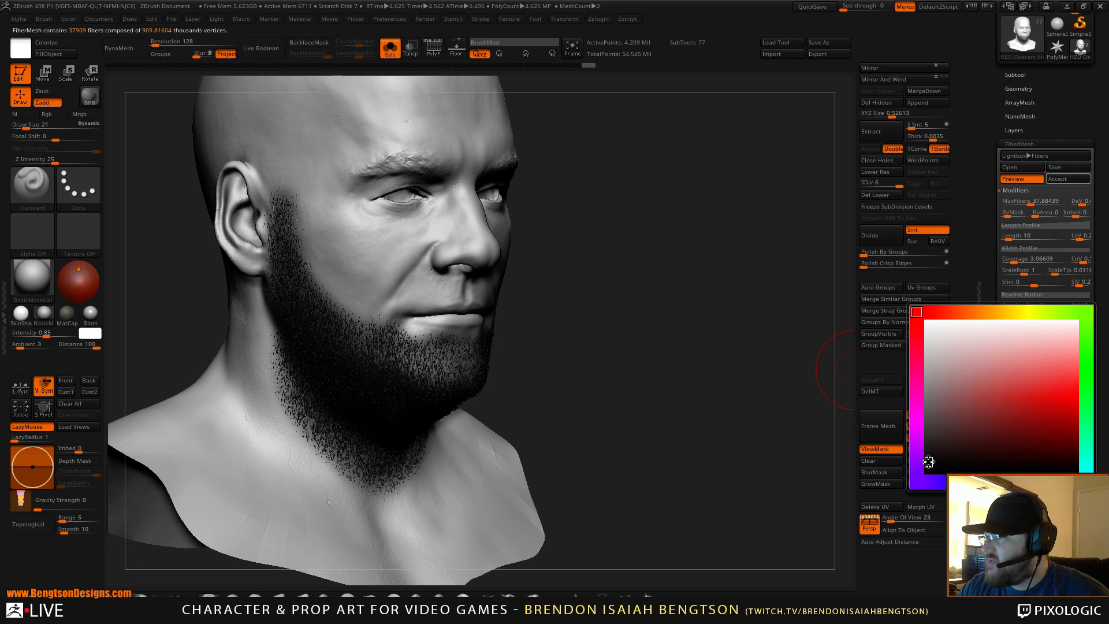
{"action": "left_click", "coordinate": [958, 312]}
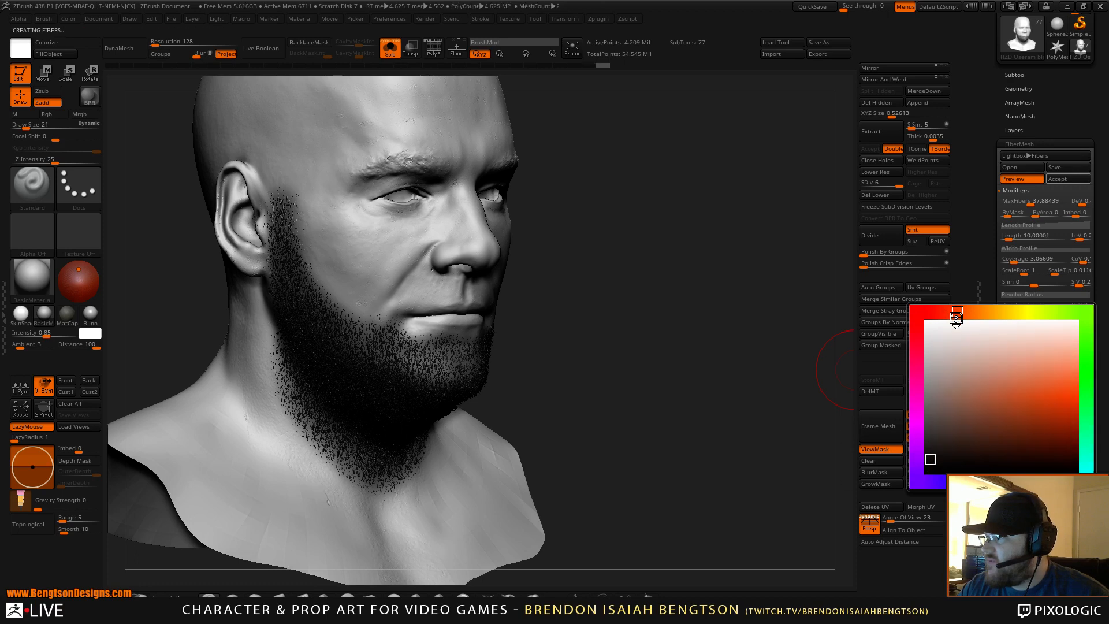
{"action": "left_click", "coordinate": [932, 461]}
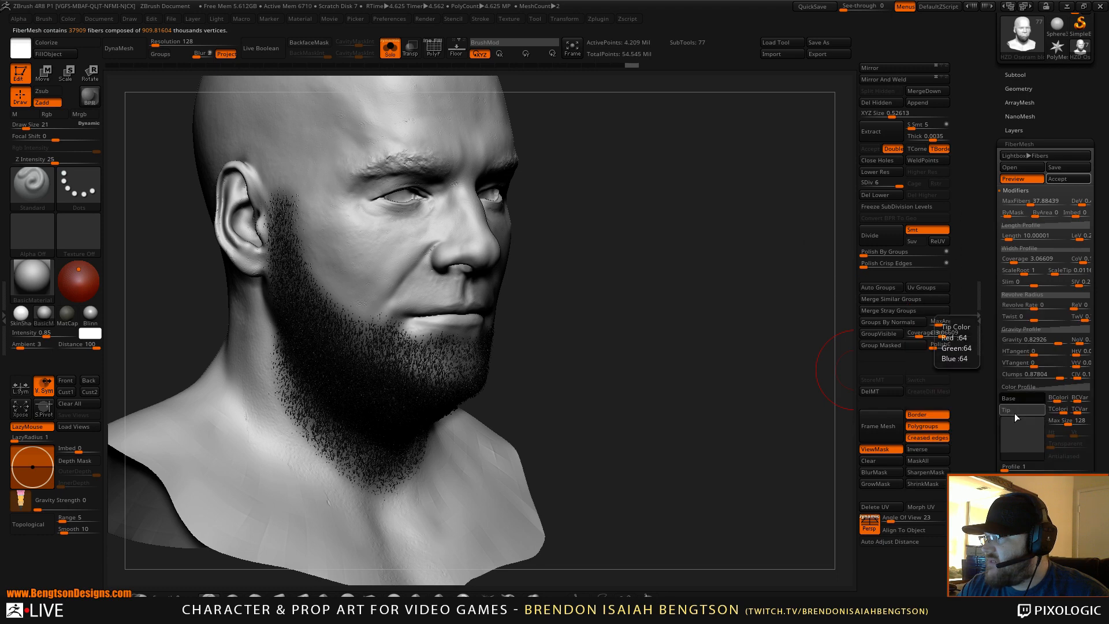
{"action": "left_click", "coordinate": [1007, 412]}
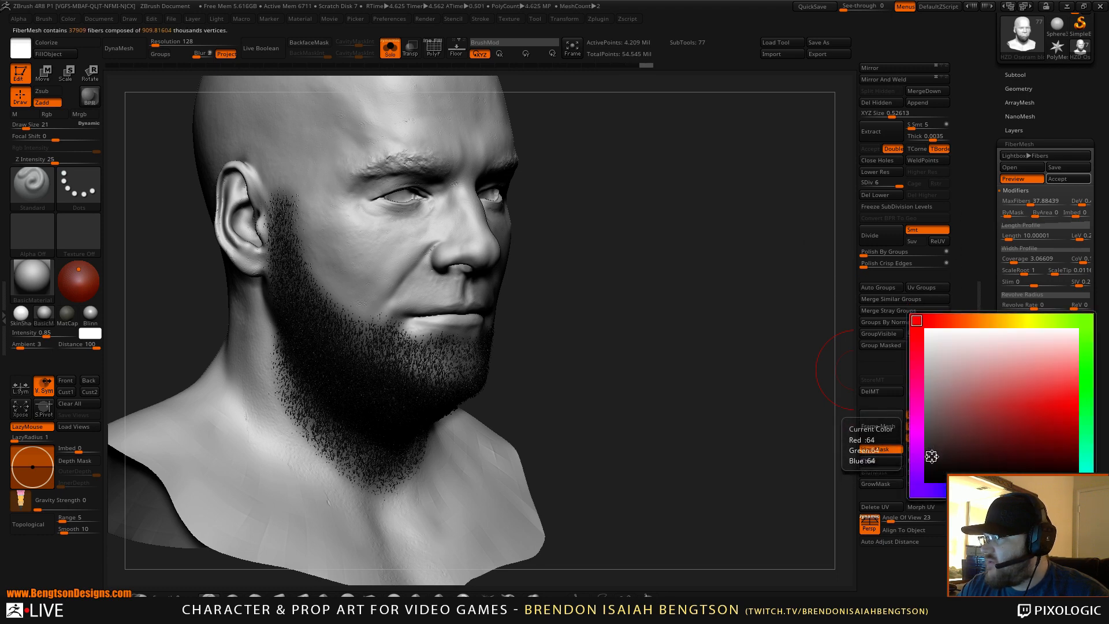
{"action": "left_click", "coordinate": [930, 456]}
{"action": "left_click", "coordinate": [956, 321]}
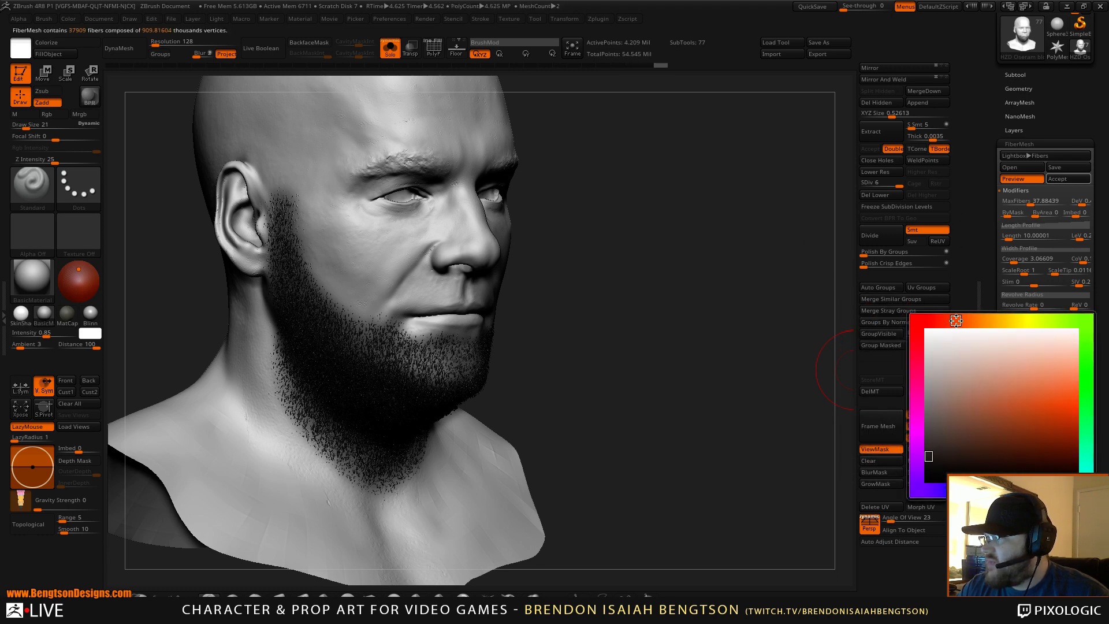
{"action": "left_click", "coordinate": [931, 457]}
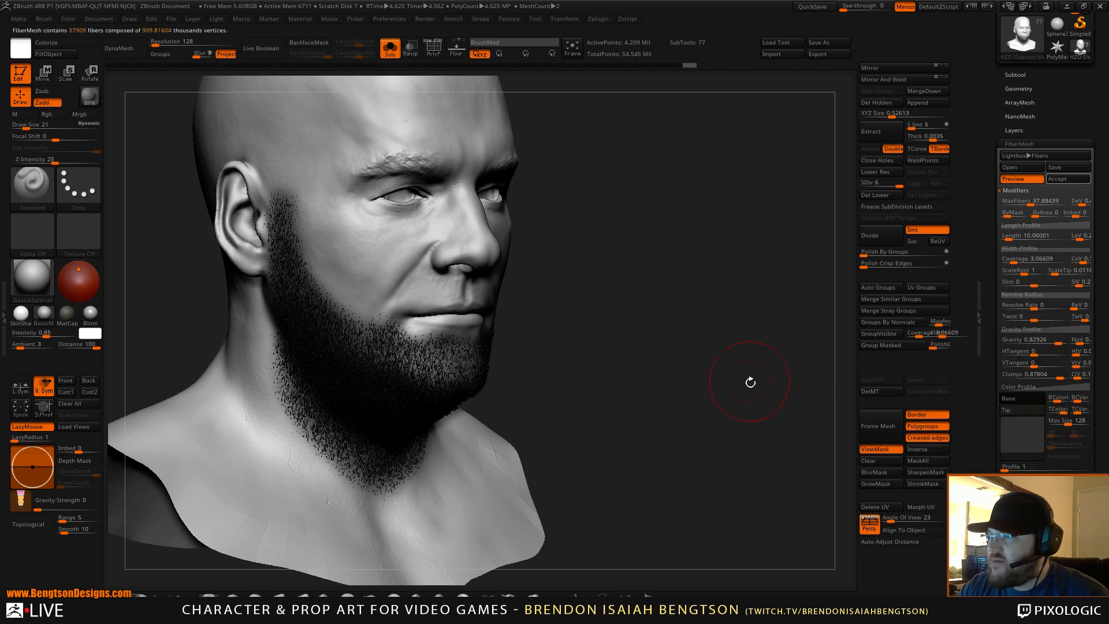
Render a preview of the recolored beard from a three-quarter view
{"action": "left_click_drag", "start_coordinate": [764, 405], "coordinate": [773, 389]}
{"action": "key", "text": "shift"}
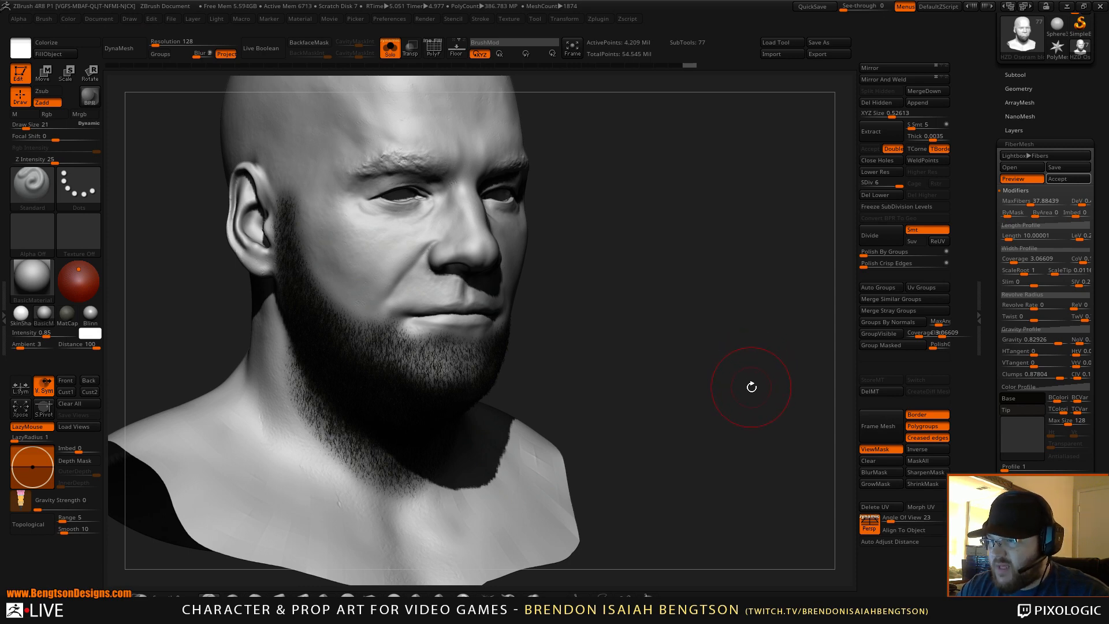
{"action": "mouse_move", "coordinate": [746, 392]}
{"action": "left_mouse_down"}
{"action": "mouse_move", "coordinate": [758, 398]}
{"action": "mouse_move", "coordinate": [753, 408]}
{"action": "left_mouse_up"}
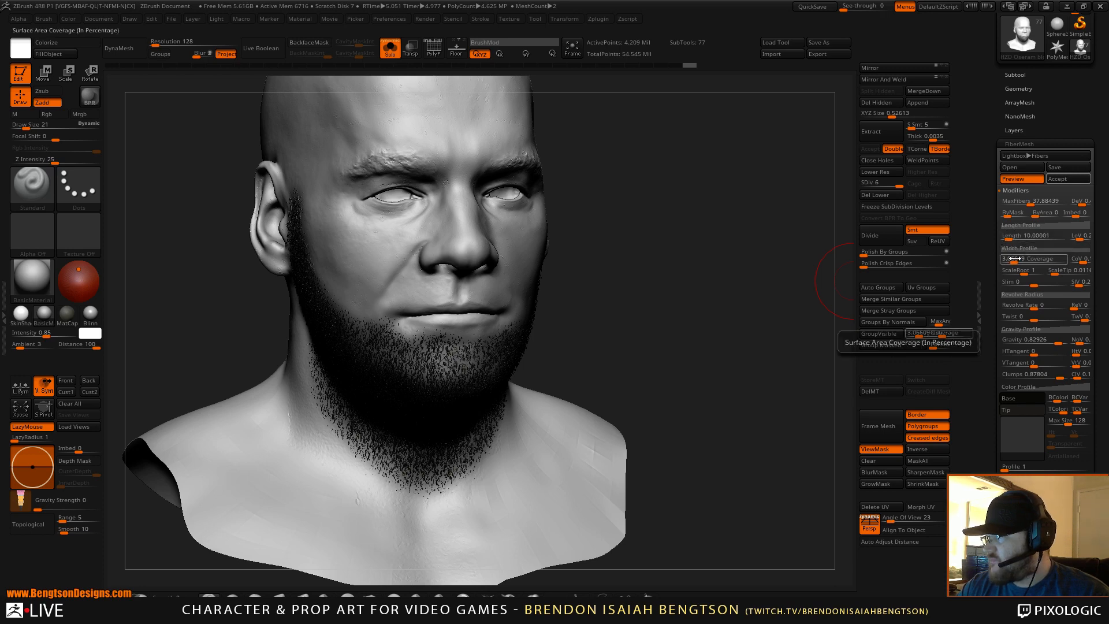
Raise the FiberMesh Coverage to about 6.02 and bulge the middle of the fiber width profile curve
{"action": "left_click_drag", "start_coordinate": [1015, 260], "coordinate": [1020, 259]}
{"action": "left_click_drag", "start_coordinate": [782, 345], "coordinate": [774, 380]}
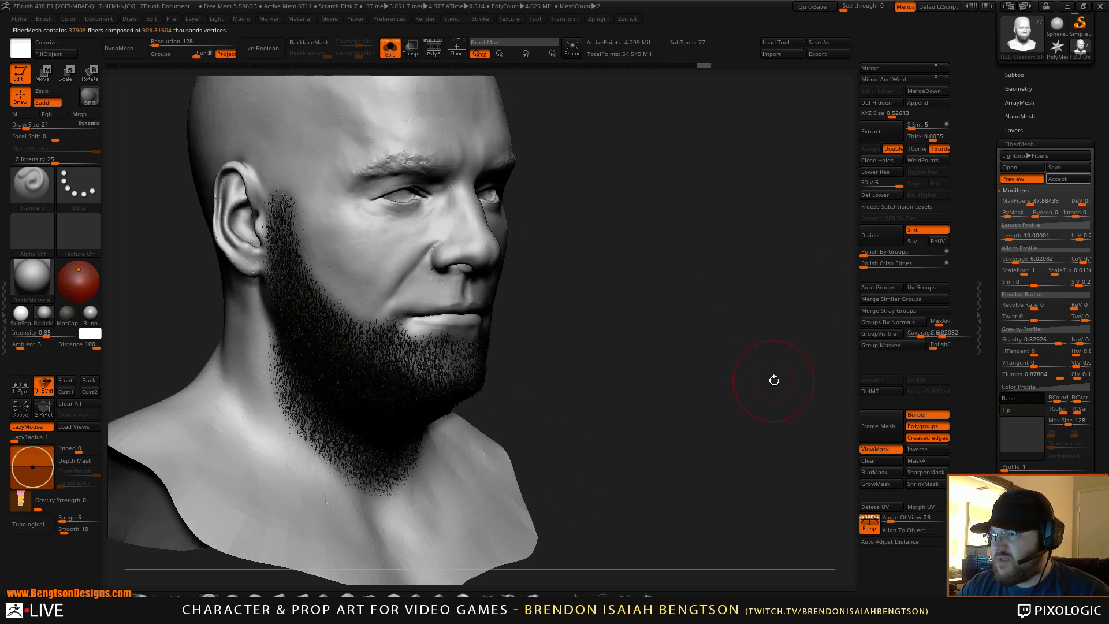
{"action": "left_click", "coordinate": [1025, 253]}
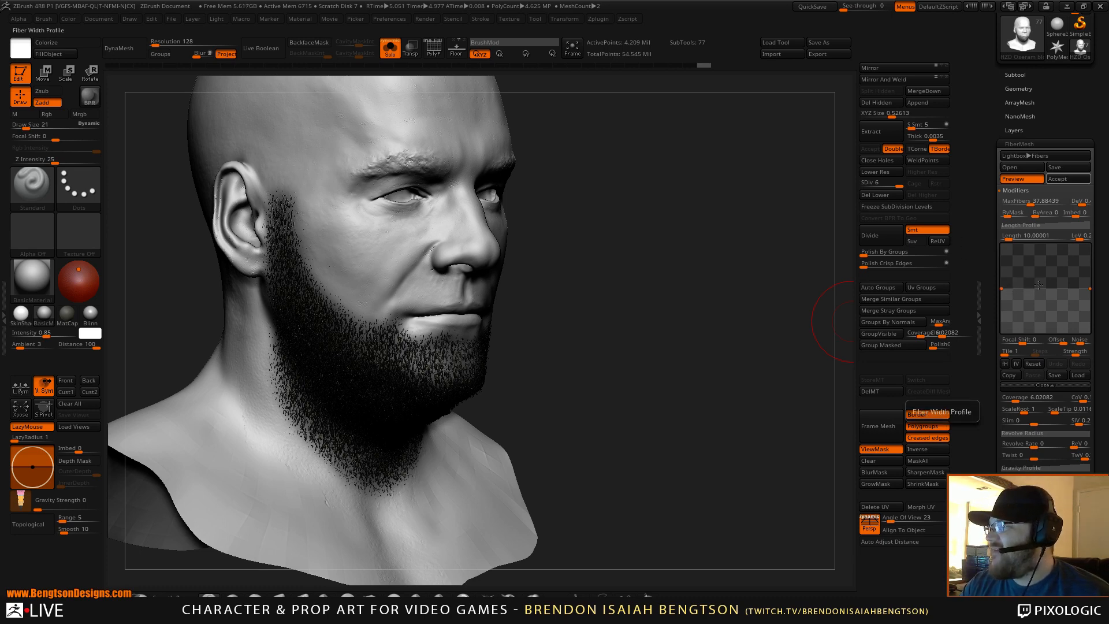
{"action": "left_click_drag", "start_coordinate": [1044, 287], "coordinate": [1042, 277]}
{"action": "left_click_drag", "start_coordinate": [738, 379], "coordinate": [759, 388], "text": "alt"}
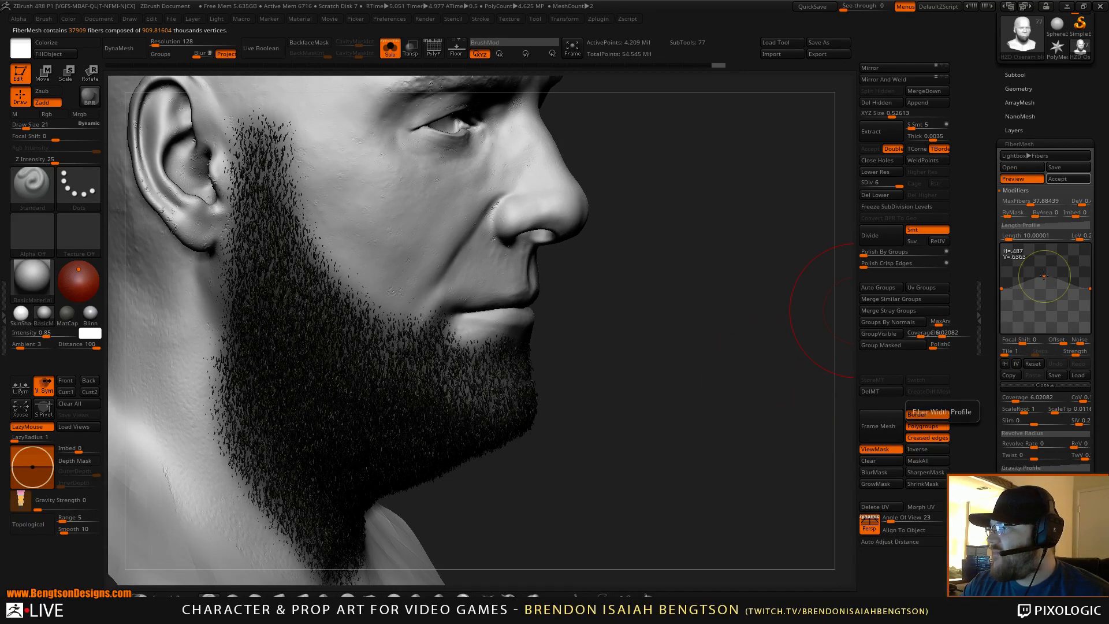
Render a close-up preview of the thickened beard along the jaw and chin
{"action": "left_click_drag", "start_coordinate": [691, 449], "coordinate": [784, 363]}
{"action": "key", "text": "shift"}
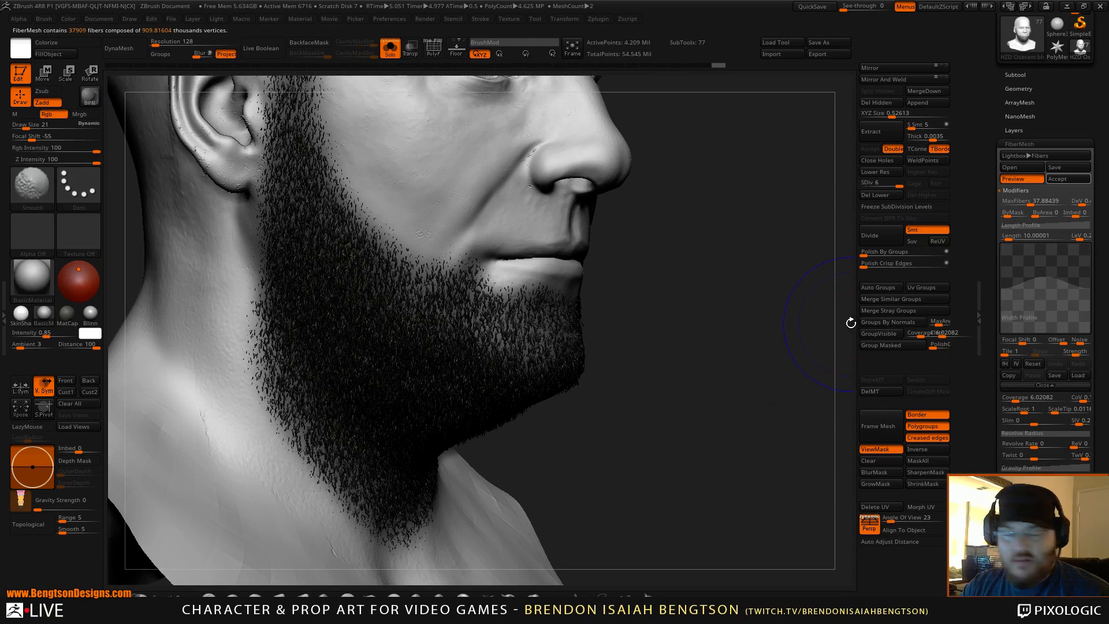
{"action": "key", "text": "shift+r"}
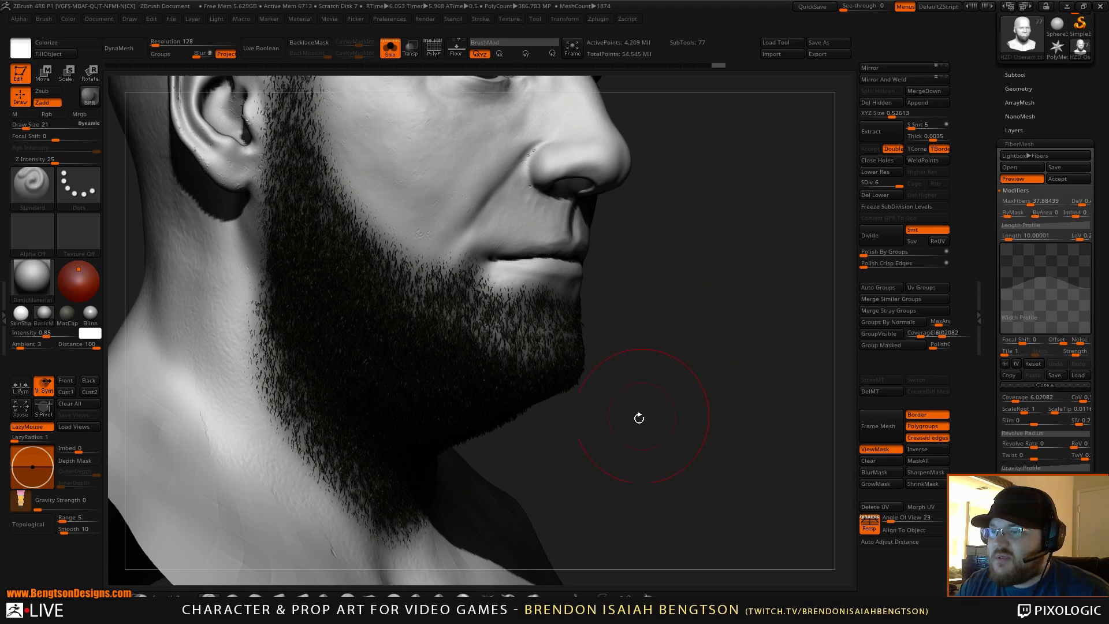
Turn off the fiber preview and lower the head to subdivision level 3, with the brush draw size at 5
{"action": "mouse_move", "coordinate": [676, 323]}
{"action": "left_mouse_down"}
{"action": "mouse_move", "coordinate": [774, 248]}
{"action": "mouse_move", "coordinate": [699, 257]}
{"action": "mouse_move", "coordinate": [742, 255]}
{"action": "mouse_move", "coordinate": [760, 230]}
{"action": "left_mouse_up"}
{"action": "key", "text": "space"}
{"action": "left_click", "coordinate": [1022, 179]}
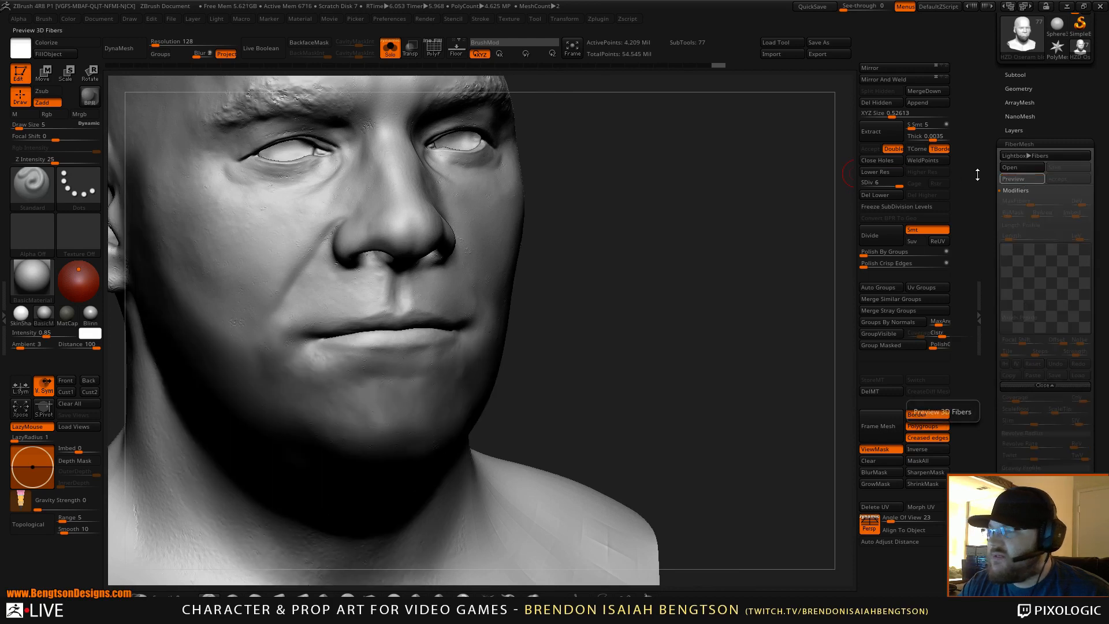
{"action": "key", "text": "space"}
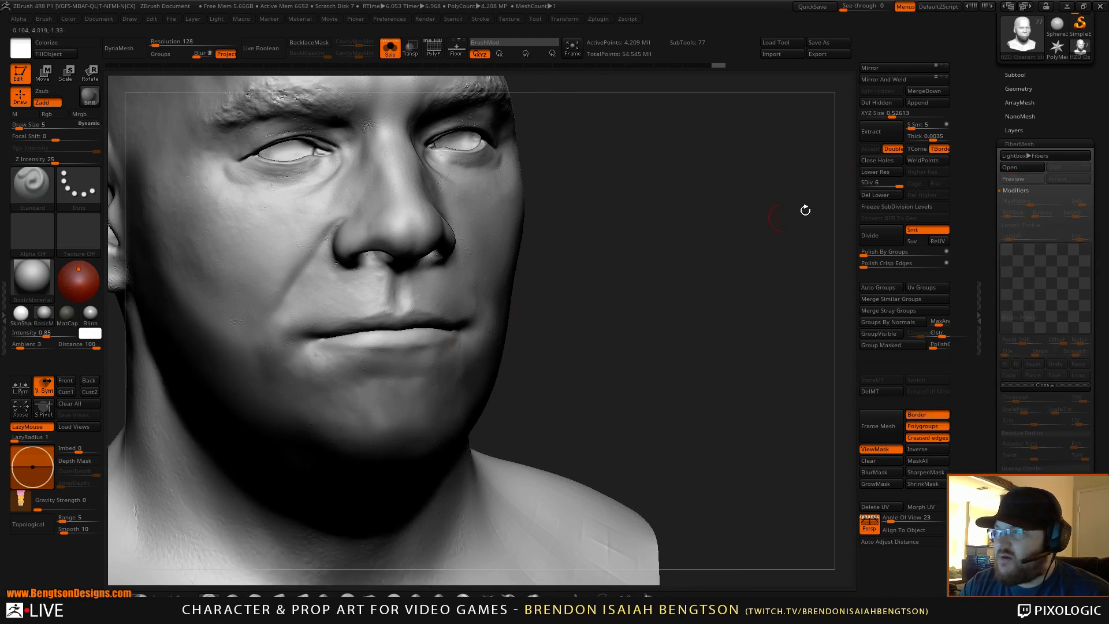
{"action": "left_click_drag", "start_coordinate": [899, 184], "coordinate": [879, 184]}
{"action": "mouse_move", "coordinate": [650, 355]}
{"action": "left_mouse_down"}
{"action": "mouse_move", "coordinate": [711, 290]}
{"action": "mouse_move", "coordinate": [708, 278]}
{"action": "left_mouse_up"}
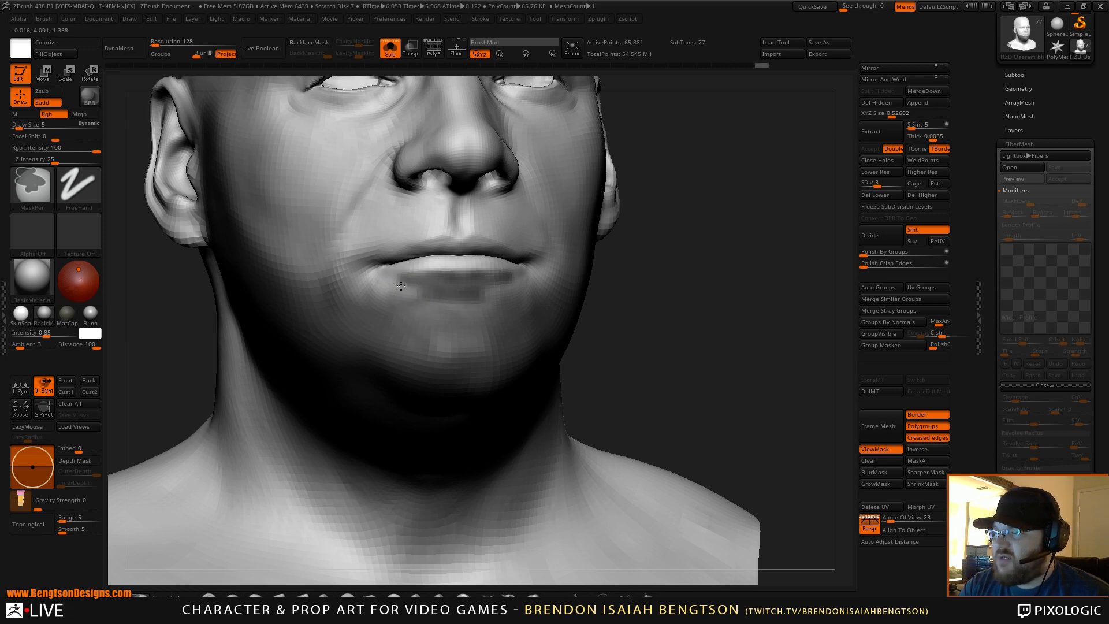
Paint a mask across the skin just below the lower lip to extend the beard area
{"action": "mouse_move", "coordinate": [404, 286]}
{"action": "left_mouse_down"}
{"action": "mouse_move", "coordinate": [495, 272]}
{"action": "mouse_move", "coordinate": [509, 283]}
{"action": "mouse_move", "coordinate": [489, 295]}
{"action": "left_mouse_up"}
{"action": "left_click_drag", "start_coordinate": [723, 297], "coordinate": [696, 271], "text": "alt"}
{"action": "mouse_move", "coordinate": [696, 272]}
{"action": "left_mouse_down"}
{"action": "mouse_move", "coordinate": [710, 265]}
{"action": "mouse_move", "coordinate": [715, 211]}
{"action": "left_mouse_up"}
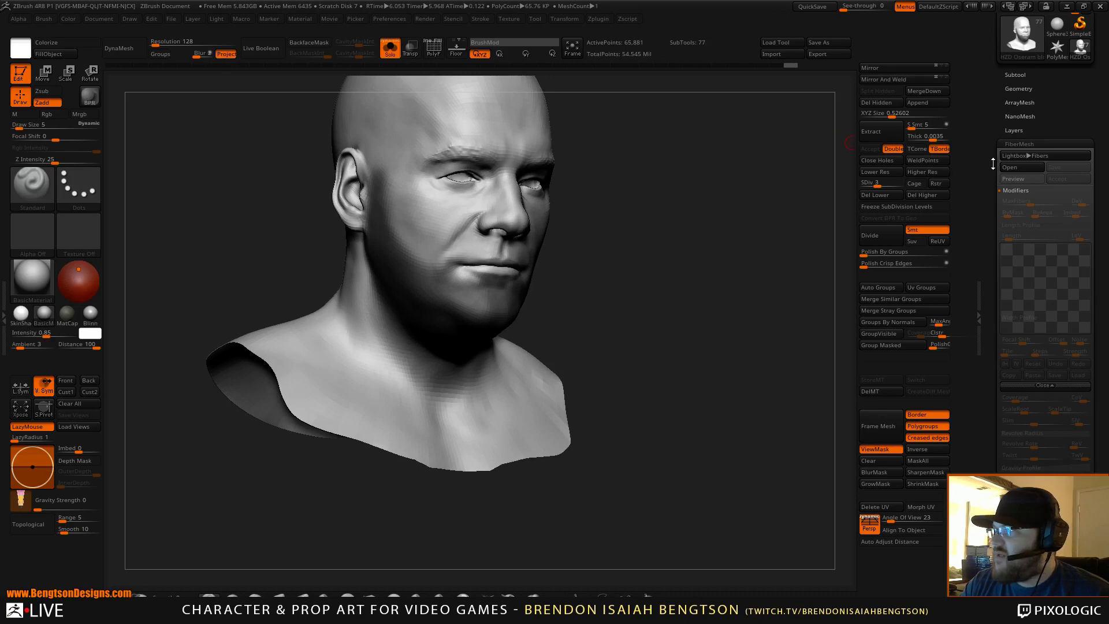
Raise the head to subdivision level 6 and preview the beard fibers on the denser mesh from several angles
{"action": "left_click", "coordinate": [1017, 178]}
{"action": "left_click_drag", "start_coordinate": [734, 280], "coordinate": [748, 240], "text": "alt"}
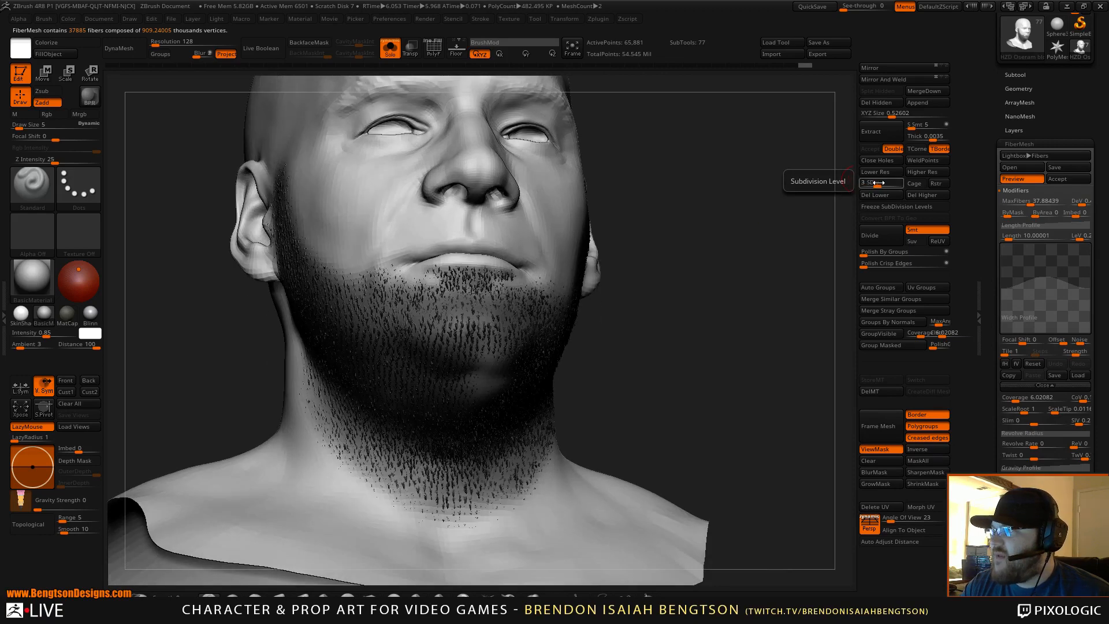
{"action": "left_click", "coordinate": [1021, 177]}
{"action": "left_click_drag", "start_coordinate": [881, 186], "coordinate": [916, 186]}
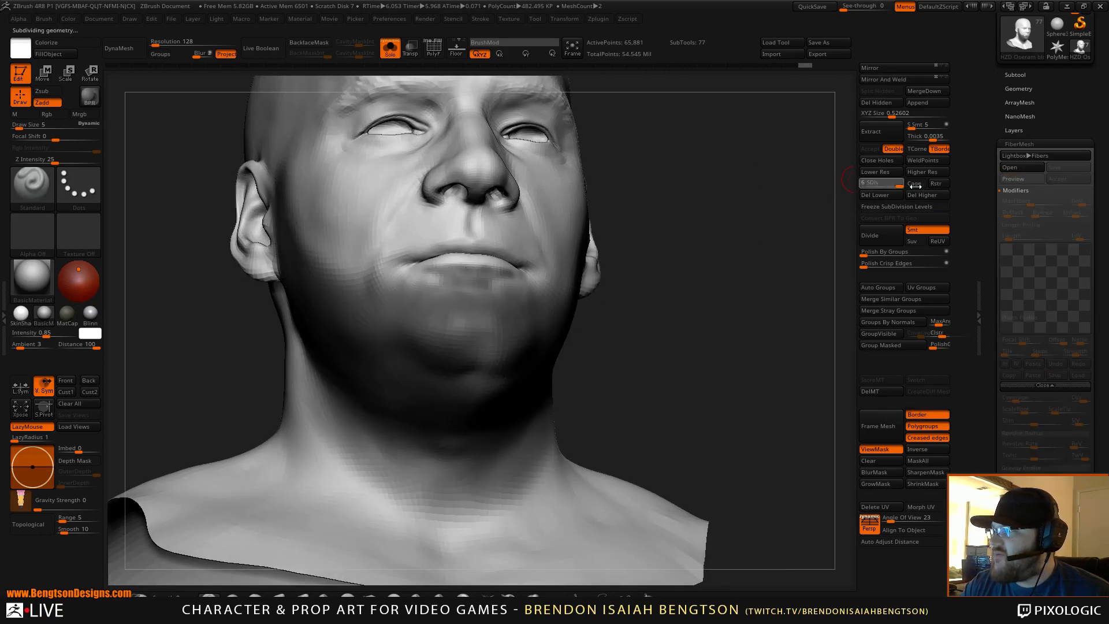
{"action": "left_click", "coordinate": [1013, 178]}
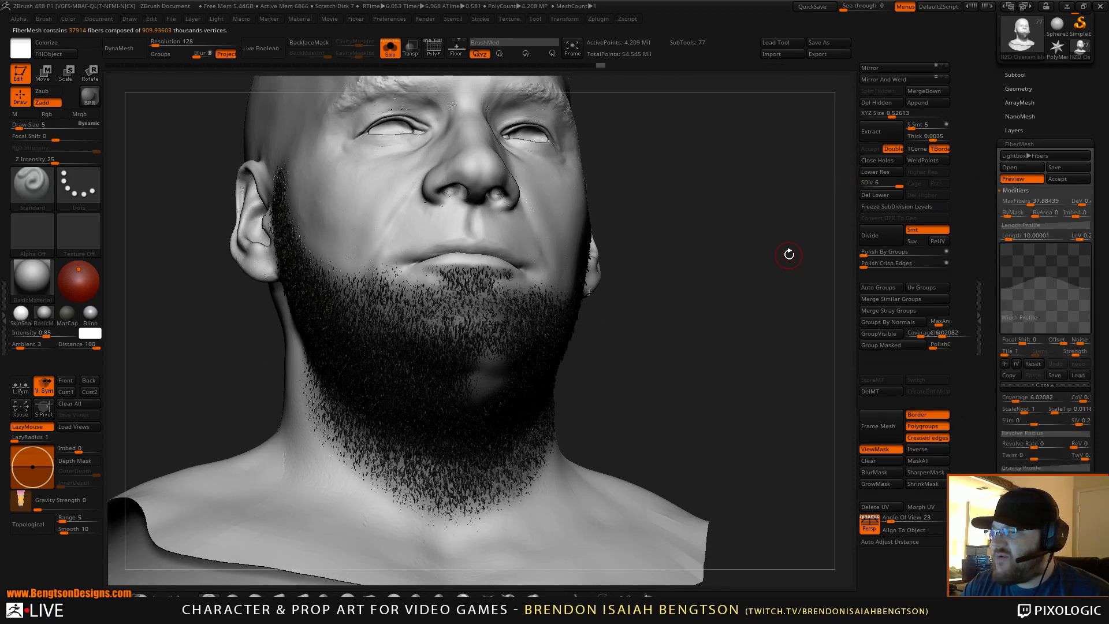
{"action": "mouse_move", "coordinate": [785, 229]}
{"action": "left_mouse_down"}
{"action": "mouse_move", "coordinate": [780, 181]}
{"action": "mouse_move", "coordinate": [768, 251]}
{"action": "mouse_move", "coordinate": [760, 241]}
{"action": "left_mouse_up"}
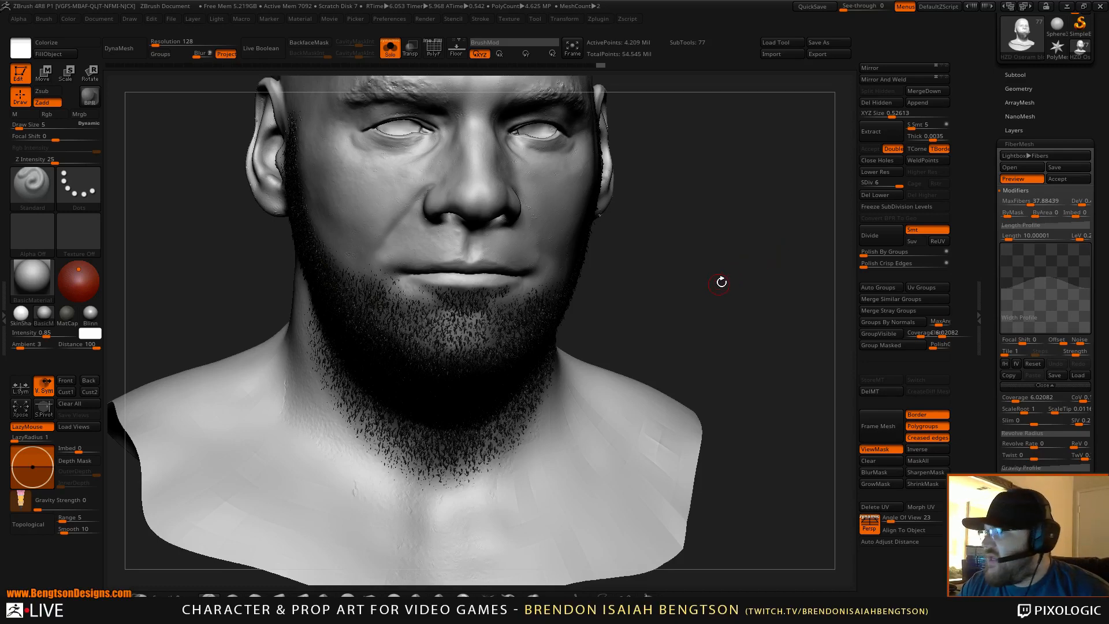
{"action": "left_click_drag", "start_coordinate": [755, 272], "coordinate": [686, 272]}
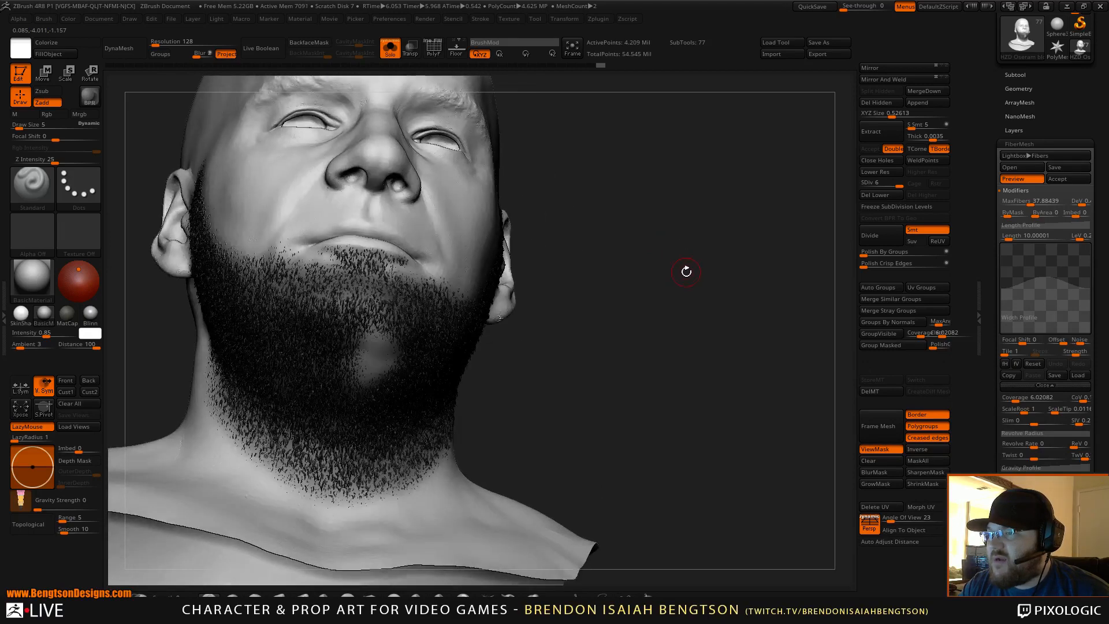
Turn off the fiber preview and paint mask over the bare patch under the chin with draw size 14
{"action": "left_click", "coordinate": [1028, 177]}
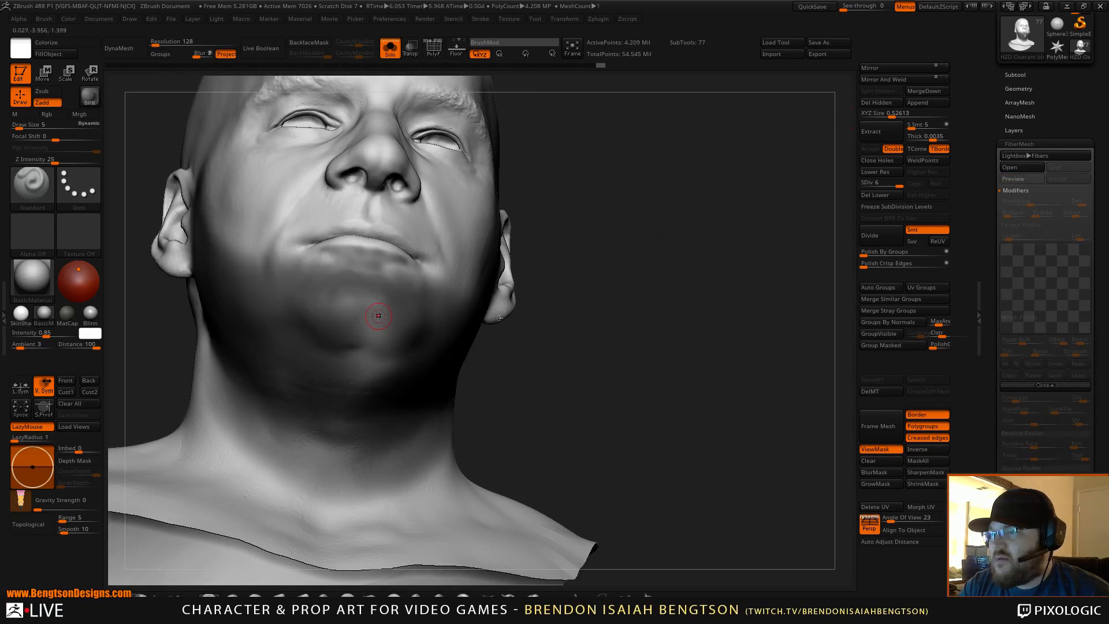
{"action": "key", "text": "space"}
{"action": "key", "text": "ctrl"}
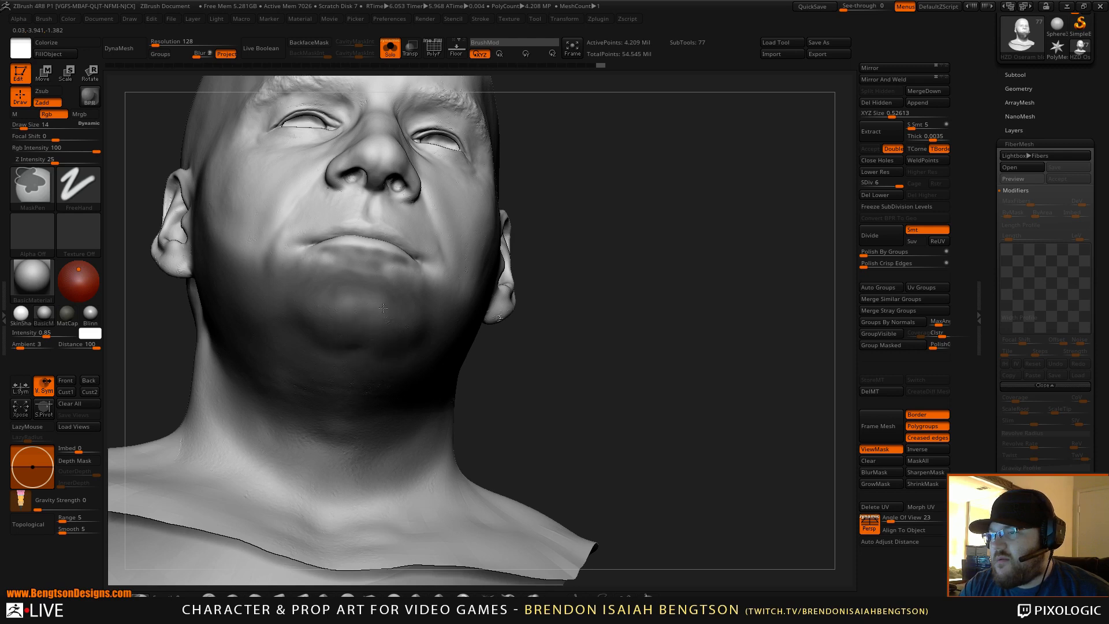
{"action": "mouse_move", "coordinate": [591, 299]}
{"action": "left_mouse_down"}
{"action": "mouse_move", "coordinate": [639, 282]}
{"action": "mouse_move", "coordinate": [645, 290]}
{"action": "left_mouse_up"}
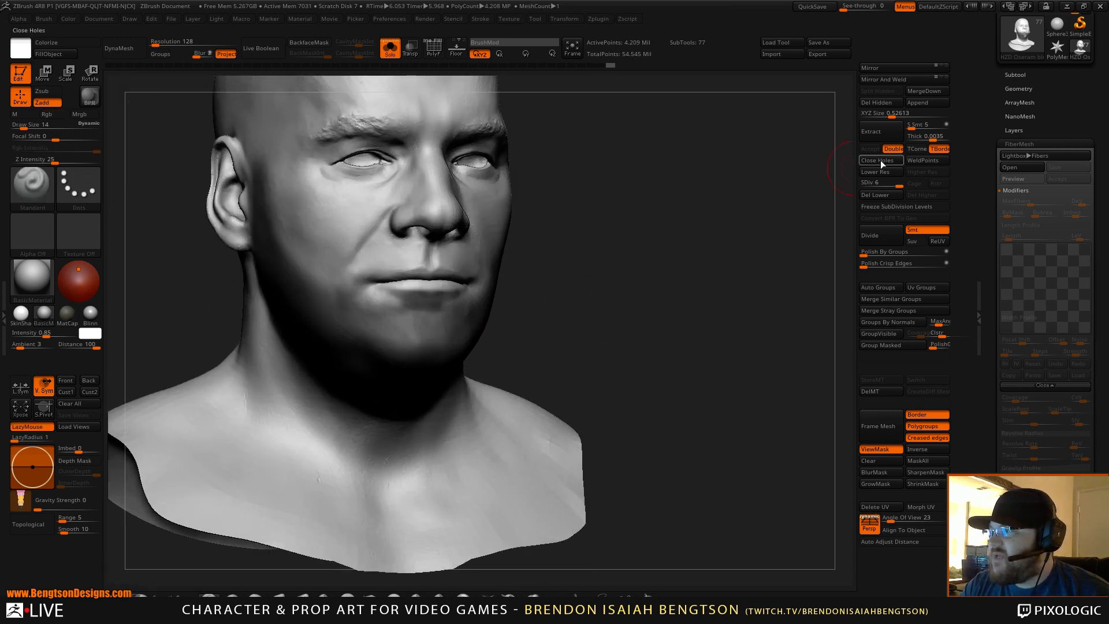
Preview the beard fibers again with the whole character visible and render the three-quarter view
{"action": "left_click", "coordinate": [1019, 179]}
{"action": "left_click_drag", "start_coordinate": [726, 314], "coordinate": [721, 226]}
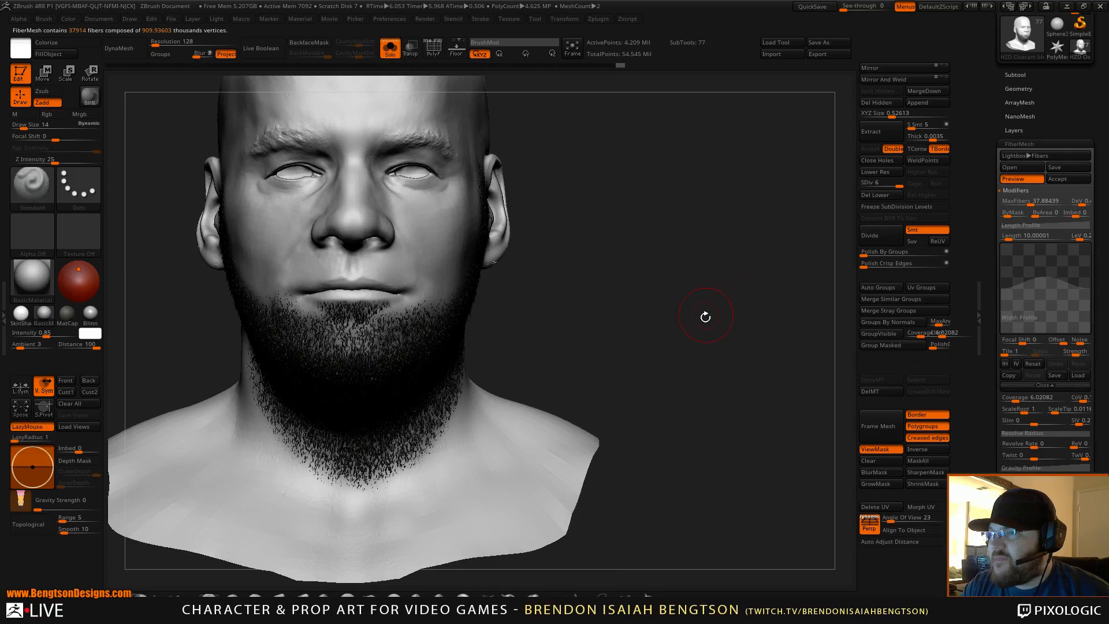
{"action": "left_click_drag", "start_coordinate": [706, 317], "coordinate": [696, 171], "text": "alt"}
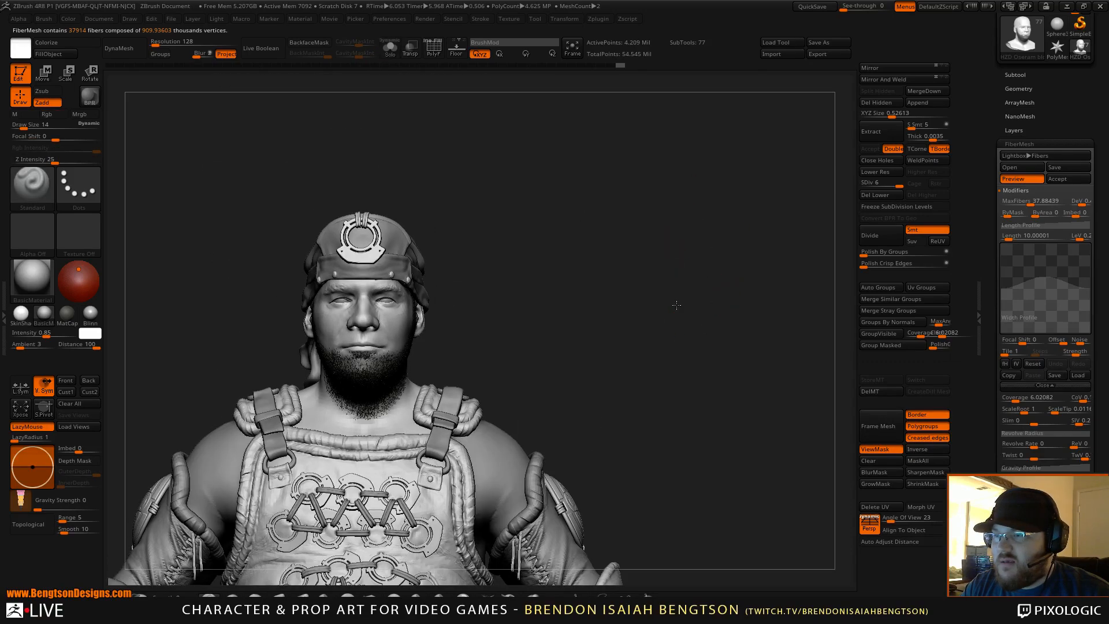
{"action": "left_click_drag", "start_coordinate": [675, 307], "coordinate": [693, 277], "text": "alt"}
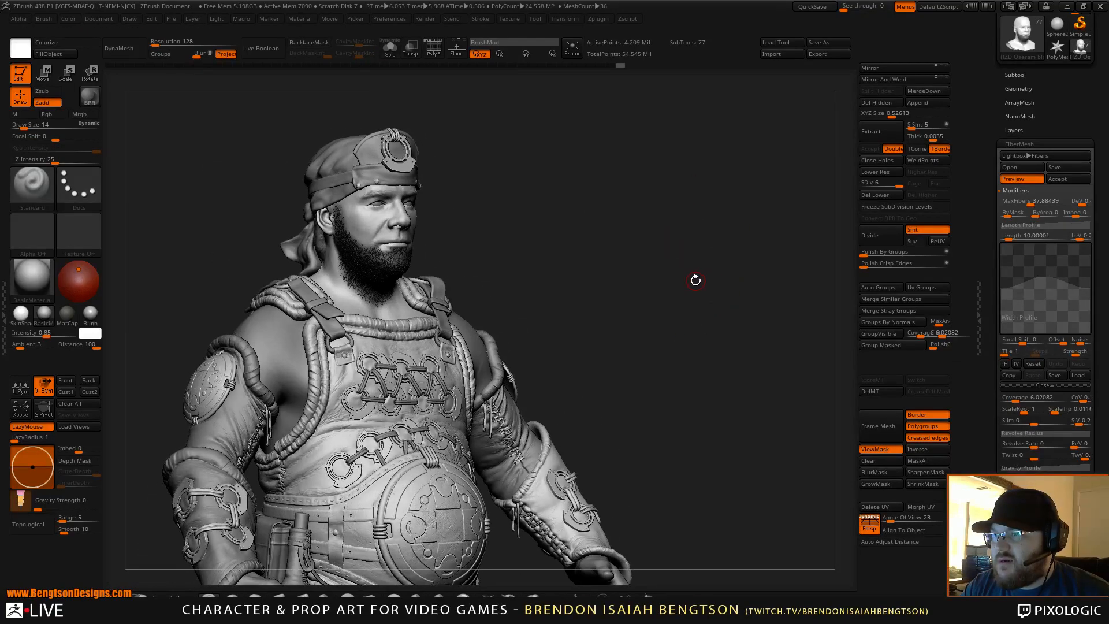
{"action": "key", "text": "shift"}
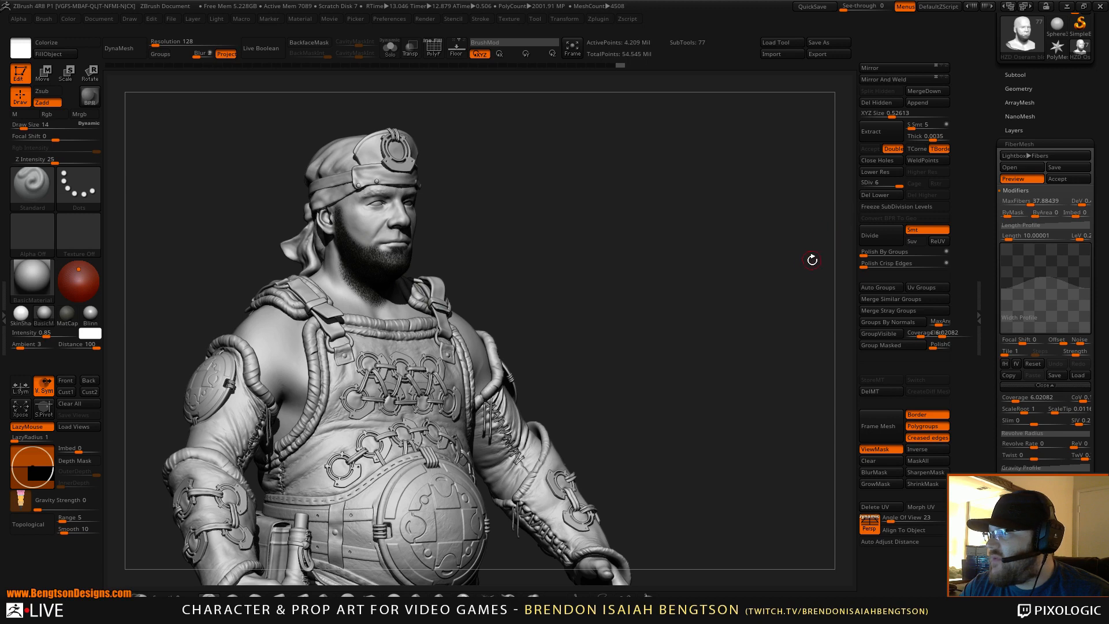
{"action": "mouse_move", "coordinate": [810, 258]}
{"action": "left_mouse_down"}
{"action": "mouse_move", "coordinate": [797, 267]}
{"action": "mouse_move", "coordinate": [808, 258]}
{"action": "left_mouse_up"}
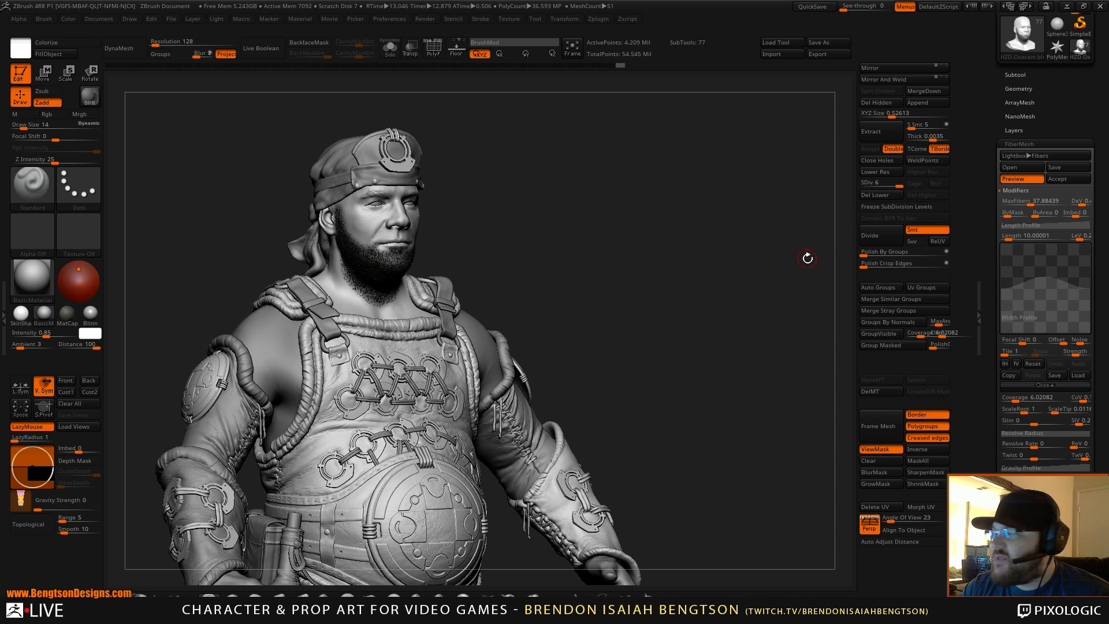
Hide the mask shading and render the bearded character again from a three-quarter angle
{"action": "left_click", "coordinate": [875, 449]}
{"action": "left_click_drag", "start_coordinate": [733, 335], "coordinate": [746, 341]}
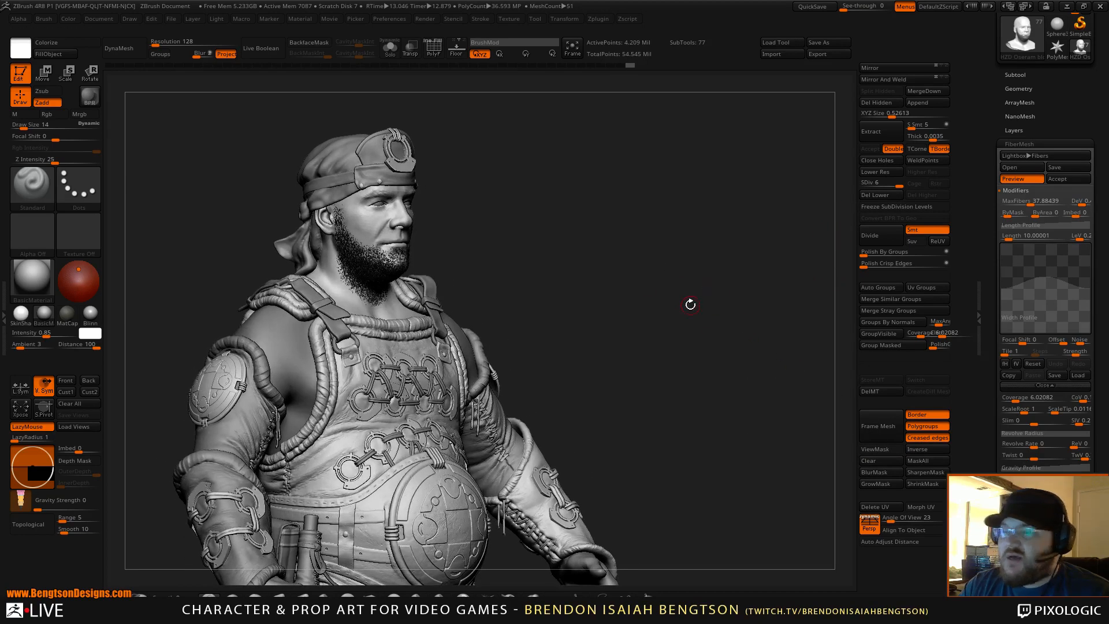
{"action": "key", "text": "shift"}
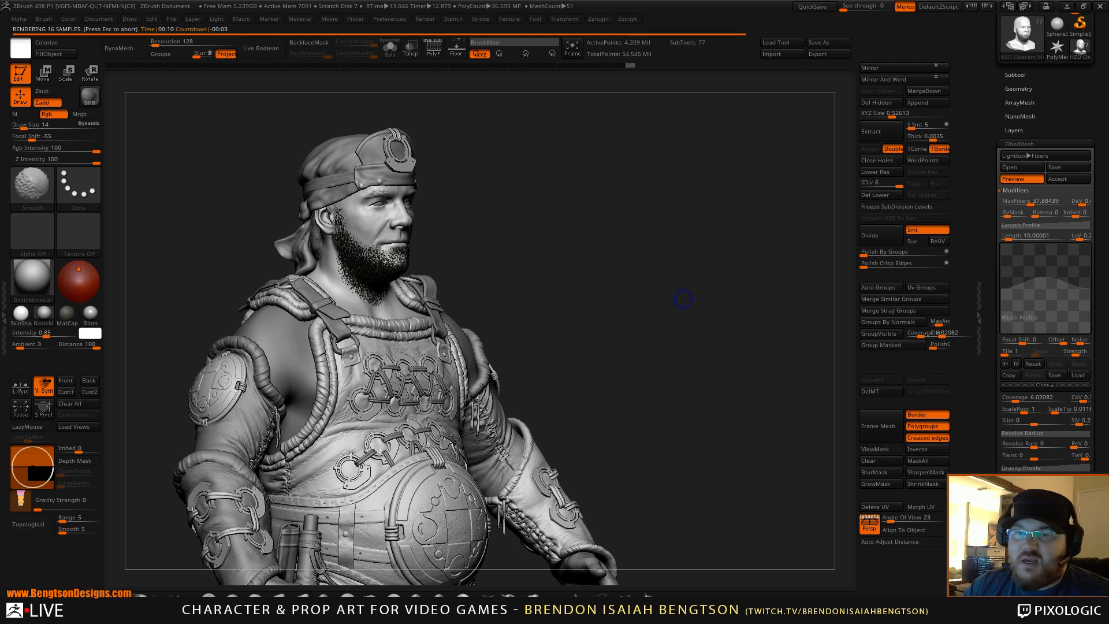
Compare the rendered beard with the character concept art placed beside the model
{"action": "key", "text": "alt+Tab"}
{"action": "left_click_drag", "start_coordinate": [688, 171], "coordinate": [895, 241]}
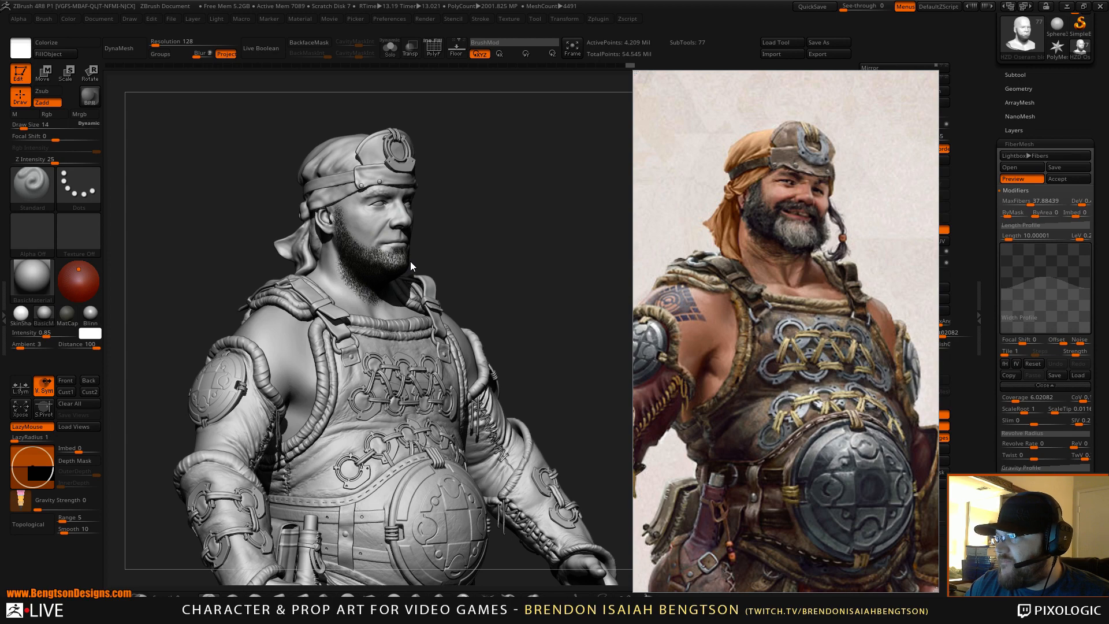
{"action": "left_click_drag", "start_coordinate": [827, 245], "coordinate": [0, 253]}
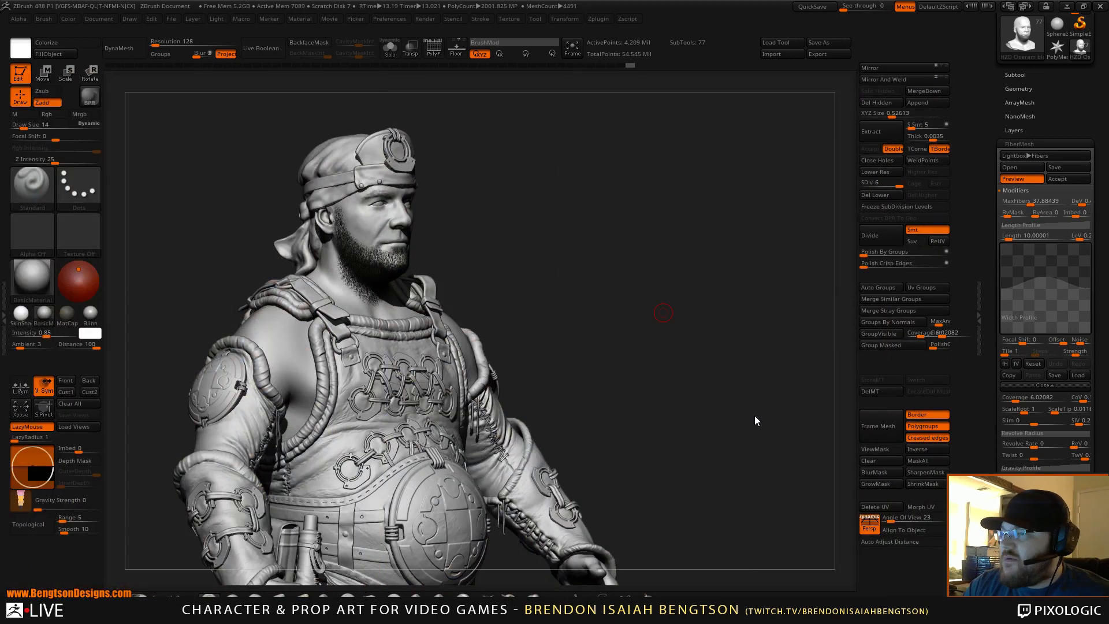
{"action": "left_click", "coordinate": [631, 263]}
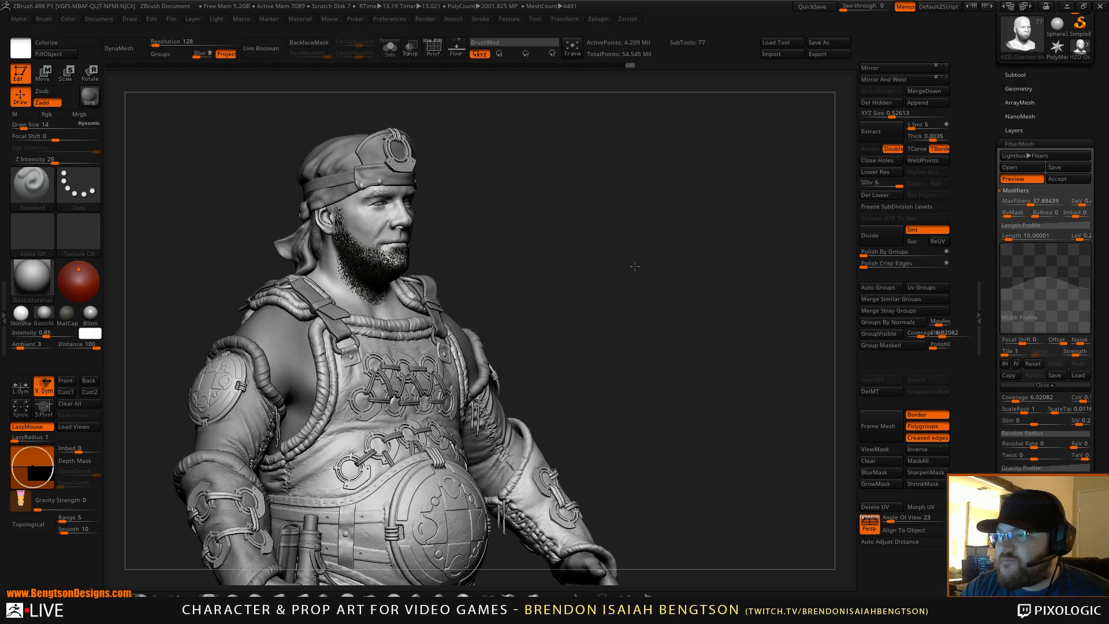
Turn off the fiber preview, show the mask, isolate the head and invert its mask so the beard area is editable
{"action": "left_click", "coordinate": [1008, 180]}
{"action": "mouse_move", "coordinate": [748, 305]}
{"action": "left_mouse_down", "text": "alt"}
{"action": "mouse_move", "coordinate": [682, 248]}
{"action": "mouse_move", "coordinate": [709, 316]}
{"action": "mouse_move", "coordinate": [712, 290]}
{"action": "left_mouse_up", "text": "alt"}
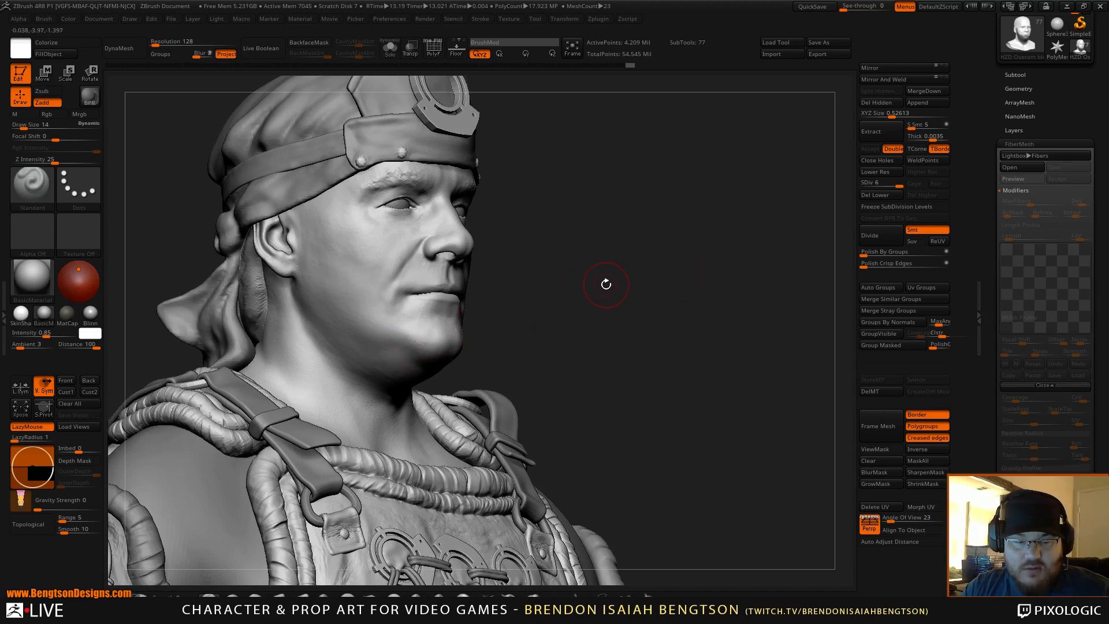
{"action": "left_click", "coordinate": [889, 450]}
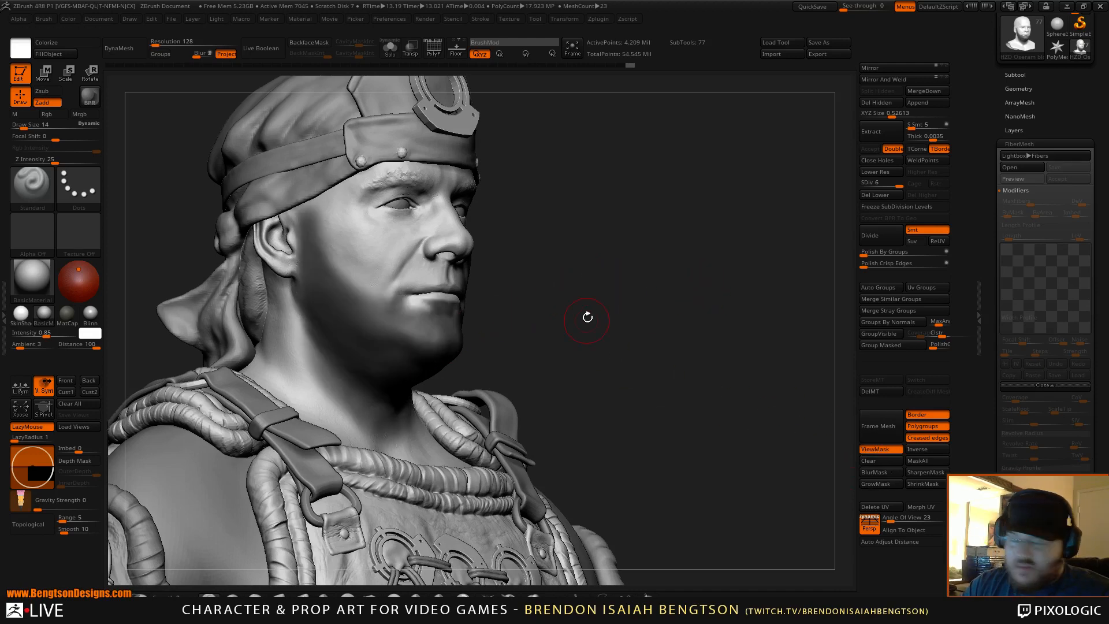
{"action": "key", "text": "alt+s"}
{"action": "mouse_move", "coordinate": [619, 346]}
{"action": "left_mouse_down", "text": "alt"}
{"action": "mouse_move", "coordinate": [686, 286]}
{"action": "mouse_move", "coordinate": [763, 243]}
{"action": "left_mouse_up", "text": "alt"}
{"action": "left_click", "coordinate": [658, 316], "text": "ctrl"}
Lower the head to subdivision level 2 and set up the ClayBuildup brush with draw size 25 and focal shift 2
{"action": "key", "text": "space"}
{"action": "scroll", "coordinate": [685, 271], "scroll_direction": "down", "scroll_amount": 1}
{"action": "left_click", "coordinate": [879, 184]}
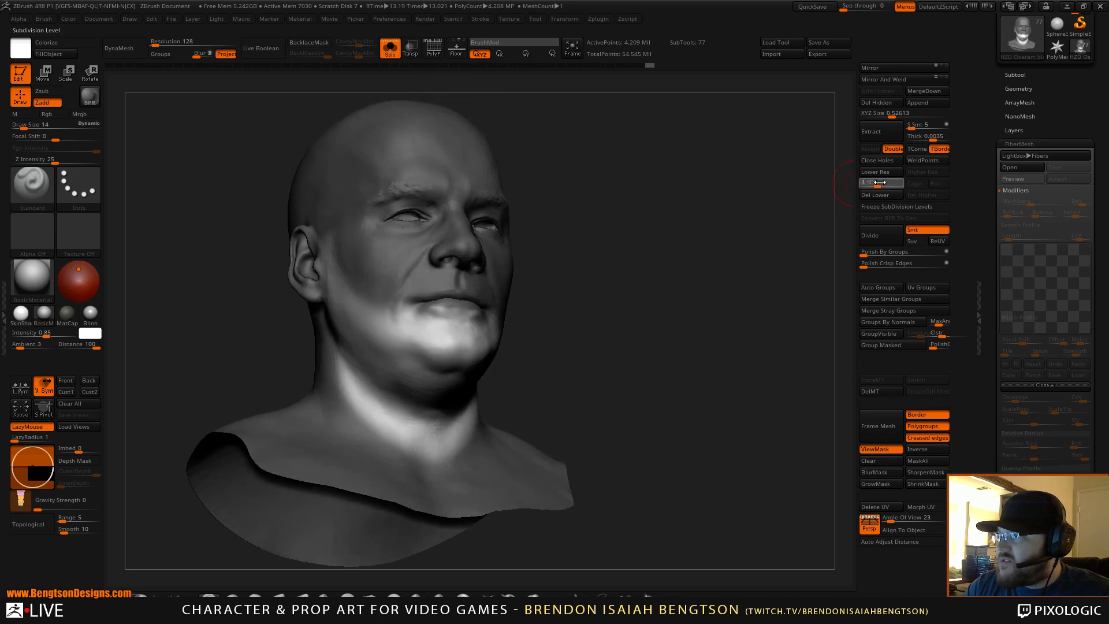
{"action": "left_click", "coordinate": [870, 187]}
{"action": "left_click", "coordinate": [871, 188]}
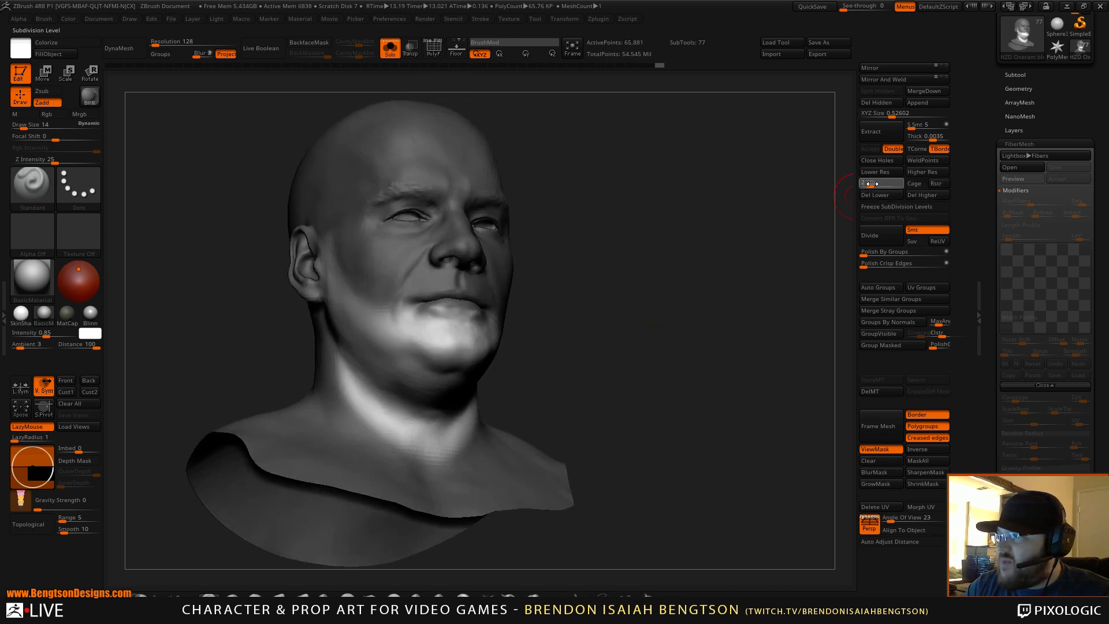
{"action": "key", "text": "b"}
{"action": "key", "text": "c"}
{"action": "key", "text": "b"}
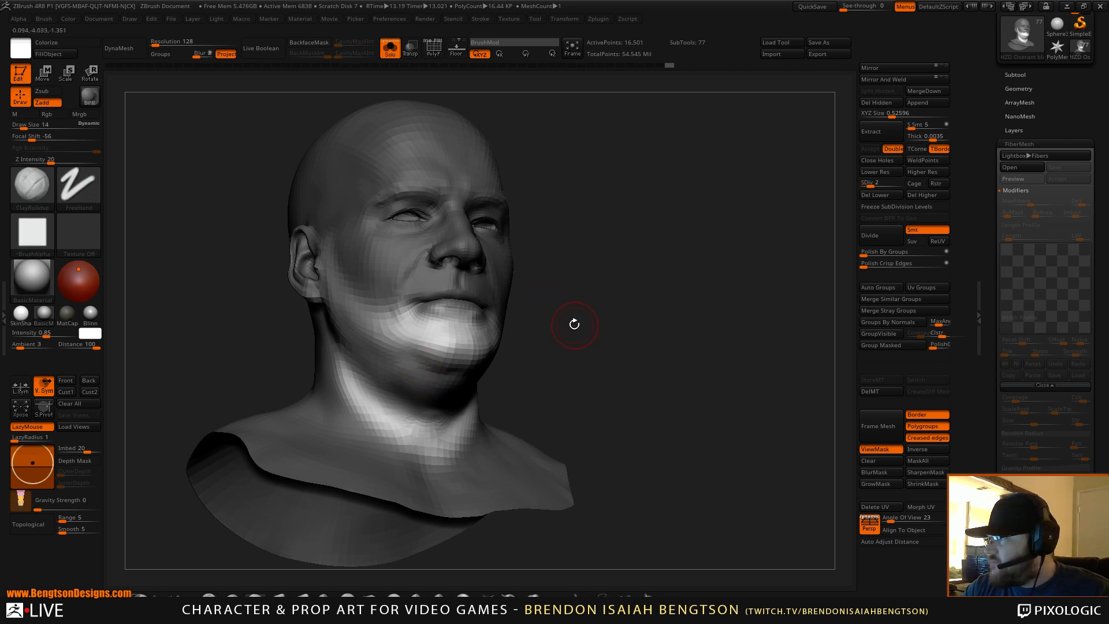
{"action": "key", "text": "space"}
{"action": "left_click_drag", "start_coordinate": [511, 286], "coordinate": [549, 295]}
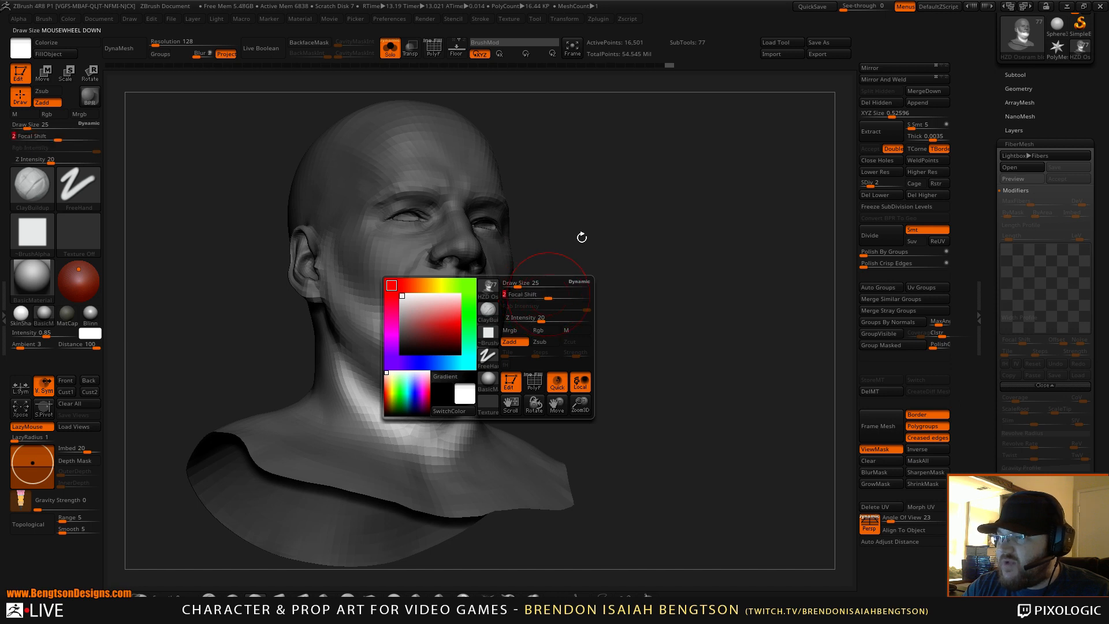
Build up volume under the chin and jaw with LazyMouse off, and smooth the added clay
{"action": "left_click_drag", "start_coordinate": [582, 237], "coordinate": [579, 215]}
{"action": "mouse_move", "coordinate": [388, 383]}
{"action": "left_mouse_down"}
{"action": "mouse_move", "coordinate": [381, 367]}
{"action": "mouse_move", "coordinate": [444, 394]}
{"action": "mouse_move", "coordinate": [397, 388]}
{"action": "mouse_move", "coordinate": [409, 395]}
{"action": "mouse_move", "coordinate": [411, 379]}
{"action": "left_mouse_up"}
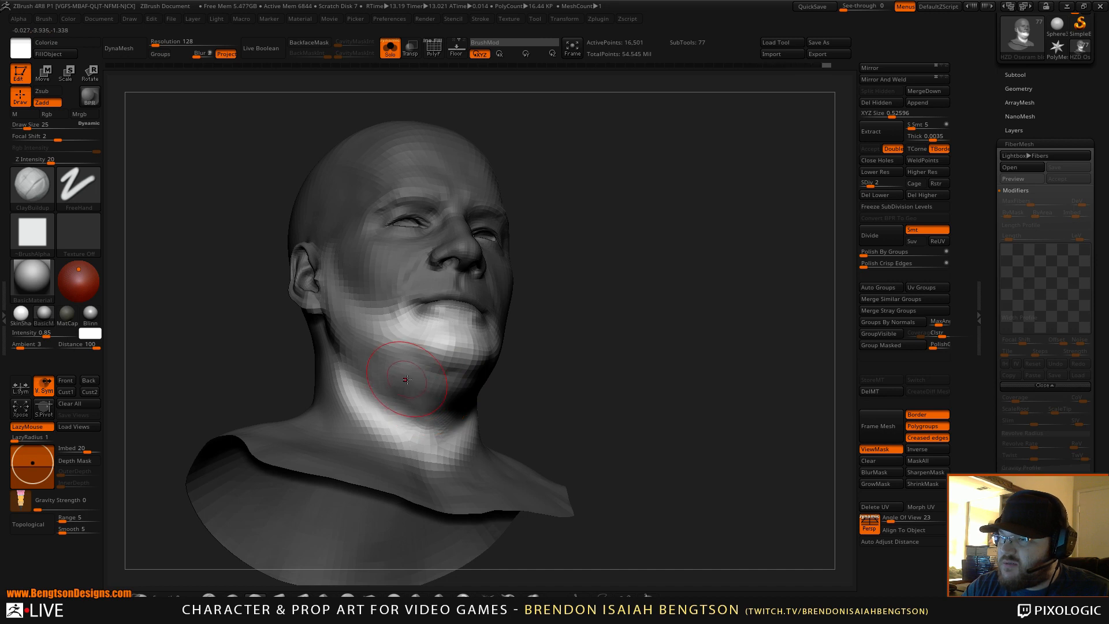
{"action": "key", "text": "l"}
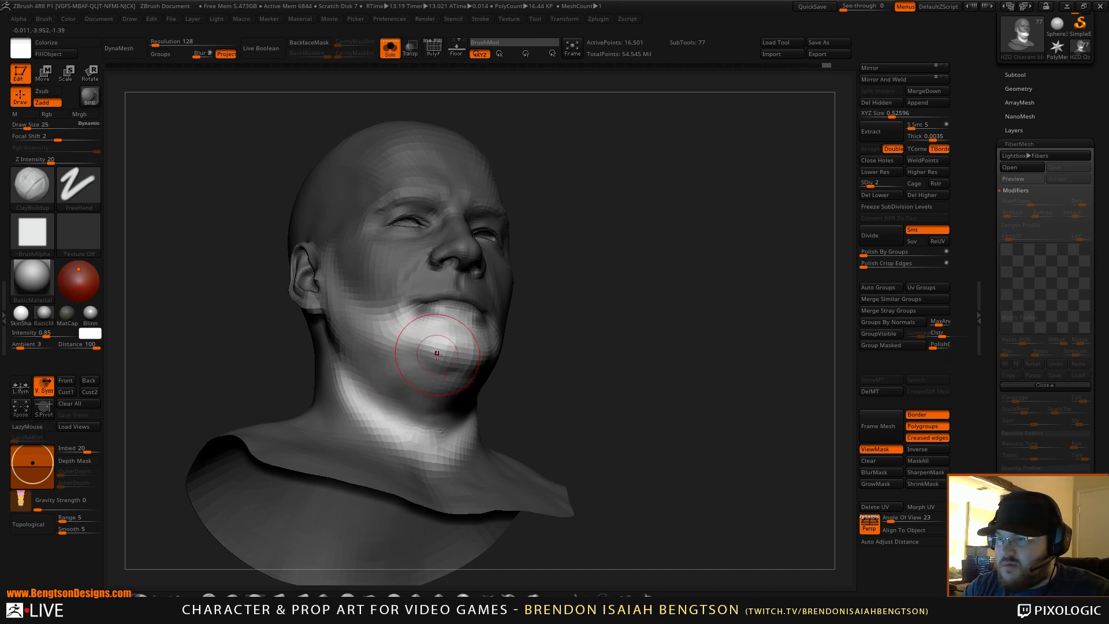
{"action": "key", "text": "space"}
{"action": "left_click_drag", "start_coordinate": [448, 368], "coordinate": [435, 367]}
{"action": "key", "text": "shift"}
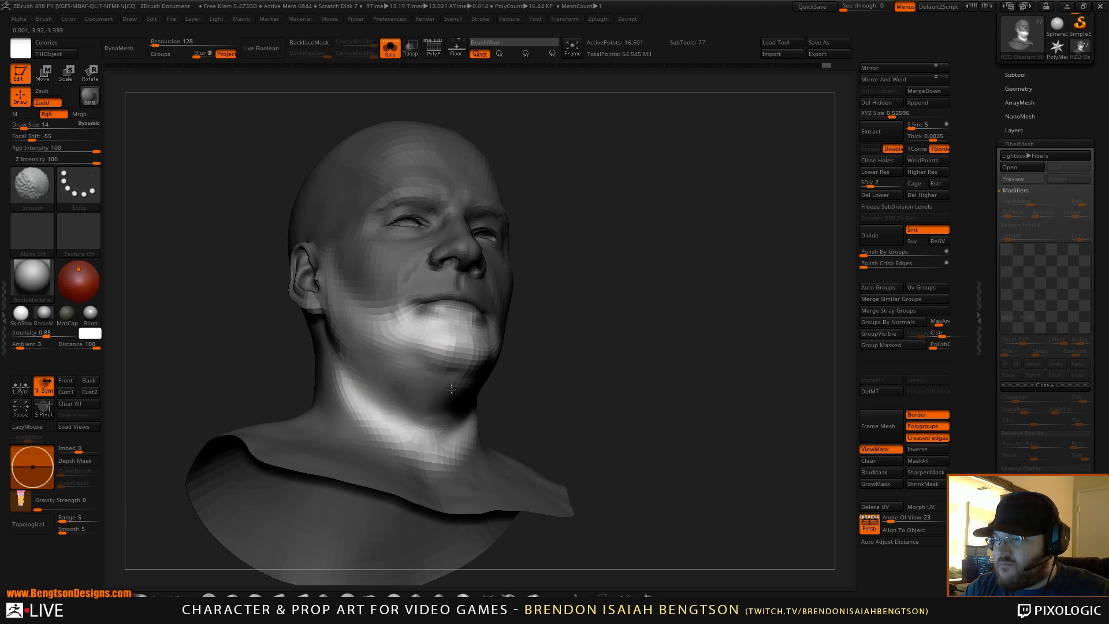
{"action": "mouse_move", "coordinate": [636, 354]}
{"action": "left_mouse_down"}
{"action": "mouse_move", "coordinate": [681, 292]}
{"action": "mouse_move", "coordinate": [577, 323]}
{"action": "mouse_move", "coordinate": [461, 383]}
{"action": "left_mouse_up"}
{"action": "key", "text": "shift"}
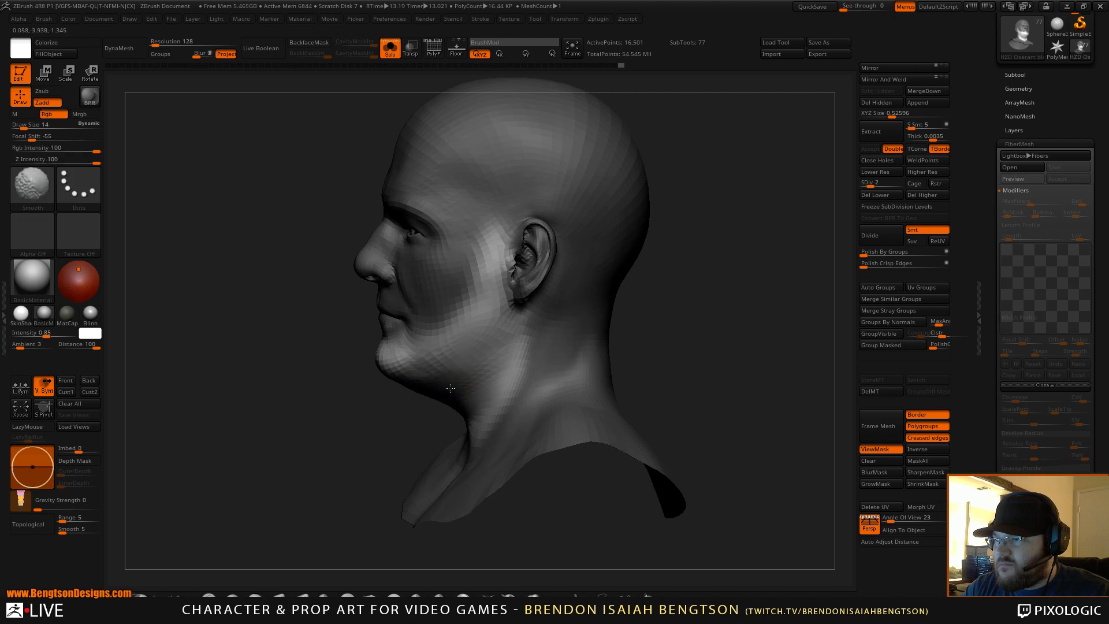
{"action": "left_click_drag", "start_coordinate": [454, 392], "coordinate": [435, 391], "text": "shift"}
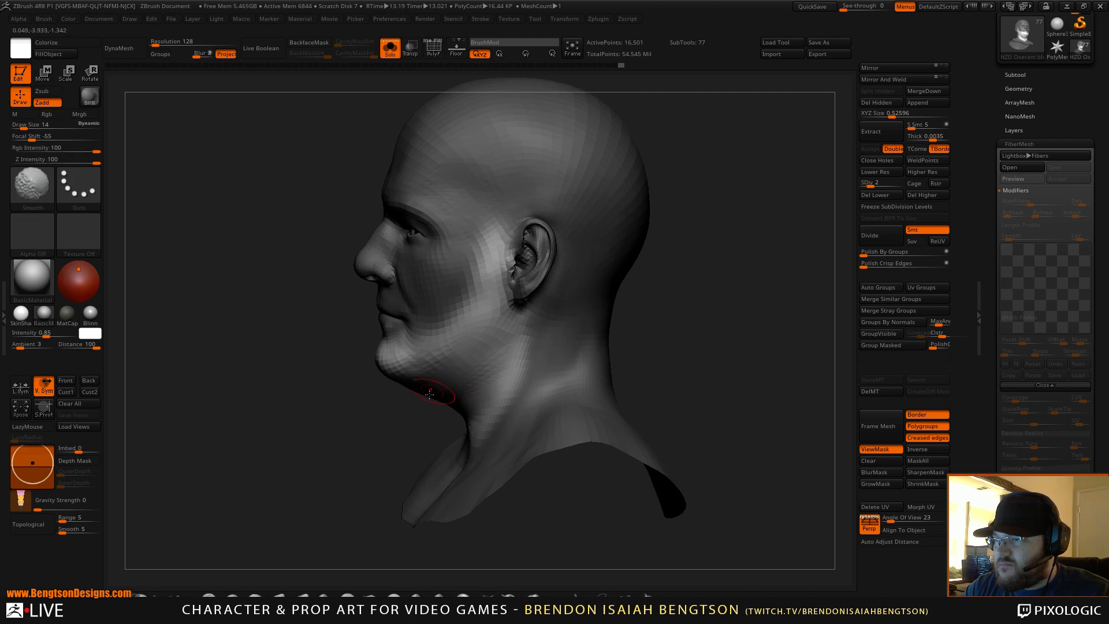
{"action": "mouse_move", "coordinate": [370, 419]}
{"action": "left_mouse_down"}
{"action": "mouse_move", "coordinate": [491, 373]}
{"action": "mouse_move", "coordinate": [439, 388]}
{"action": "left_mouse_up"}
{"action": "key", "text": "shift"}
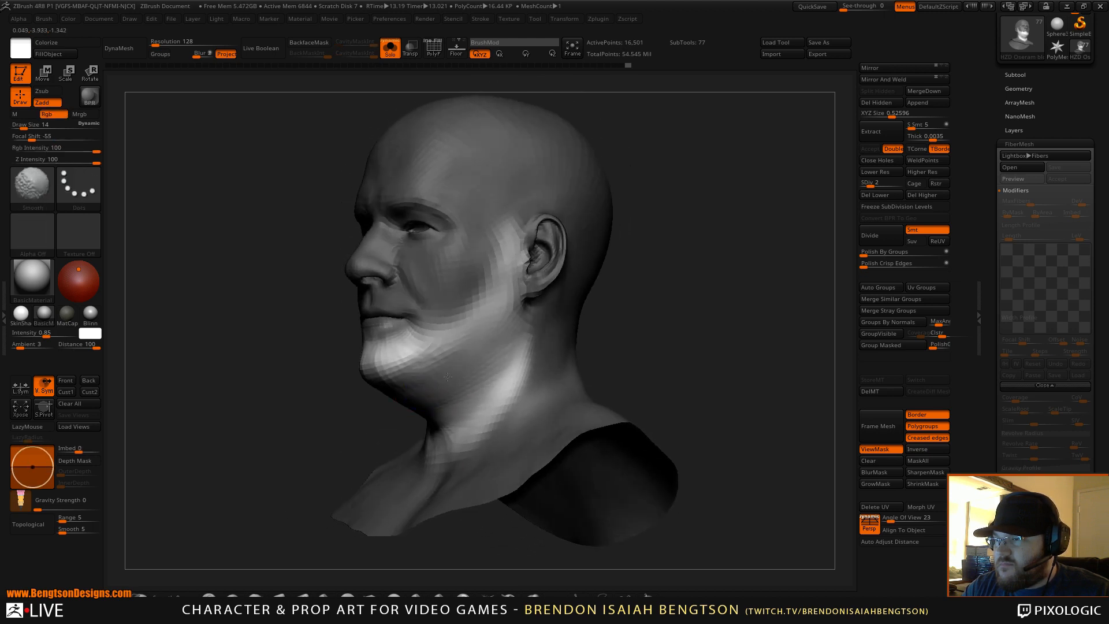
Reshape the underside of the jaw in profile using the Move Topological brush at draw size 32
{"action": "mouse_move", "coordinate": [661, 315]}
{"action": "left_mouse_down"}
{"action": "mouse_move", "coordinate": [648, 356]}
{"action": "mouse_move", "coordinate": [587, 345]}
{"action": "left_mouse_up"}
{"action": "key", "text": "shift"}
{"action": "key", "text": "space"}
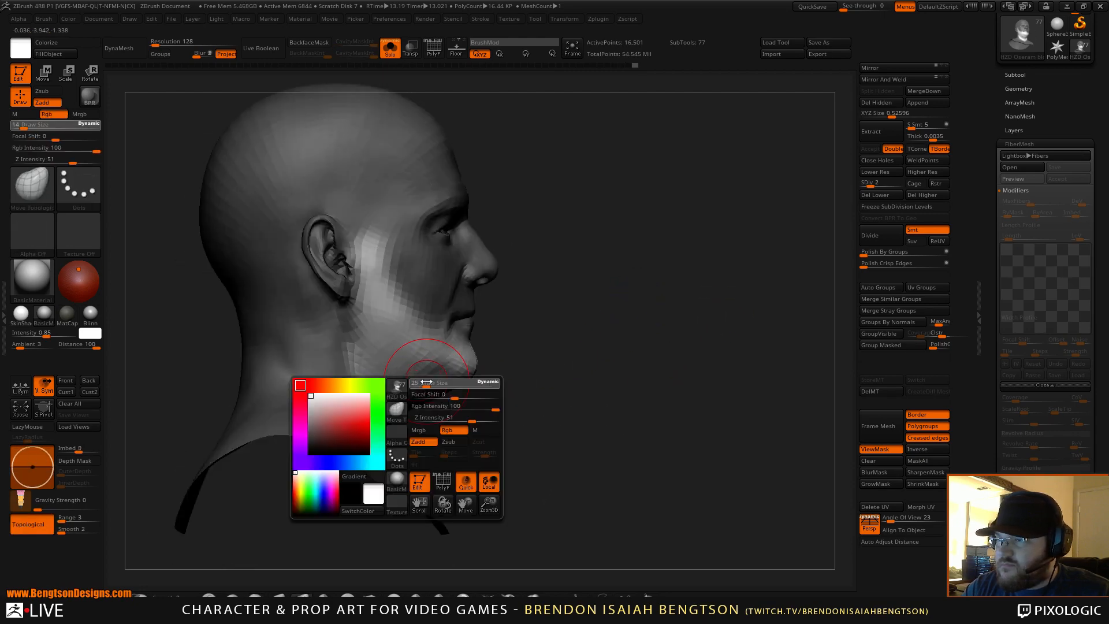
{"action": "key", "text": "space"}
{"action": "left_click", "coordinate": [431, 453]}
{"action": "key", "text": "space"}
{"action": "left_click_drag", "start_coordinate": [422, 389], "coordinate": [426, 389]}
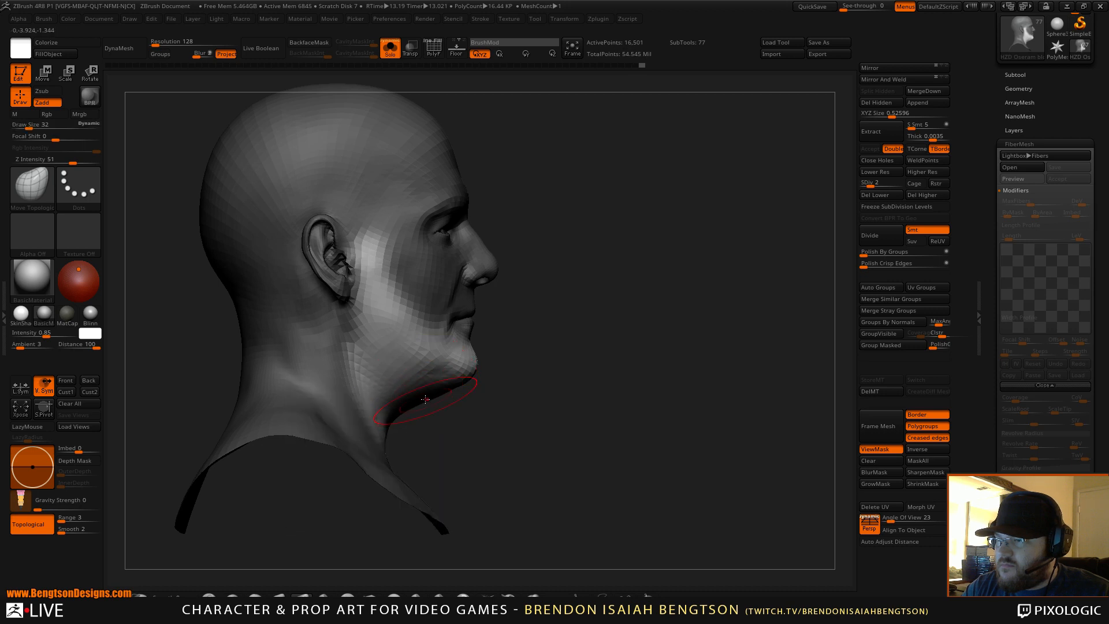
Reshape the underside of the jaw in profile from both sides using the Move Topological brush at draw size 25
{"action": "key", "text": "space"}
{"action": "left_click_drag", "start_coordinate": [432, 398], "coordinate": [426, 399]}
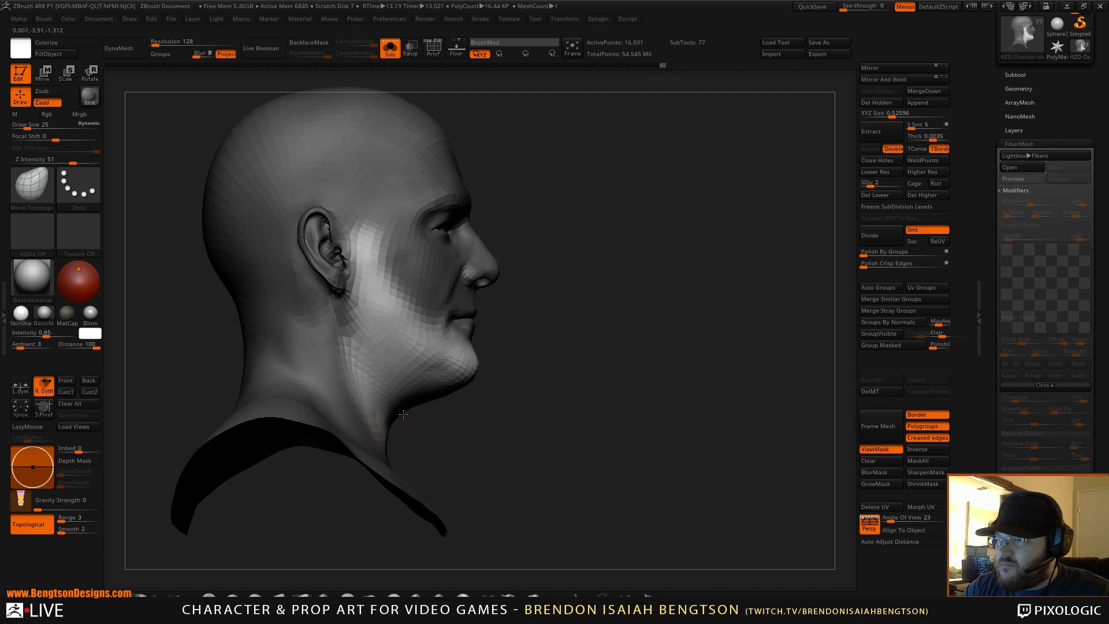
{"action": "left_click_drag", "start_coordinate": [404, 409], "coordinate": [349, 431]}
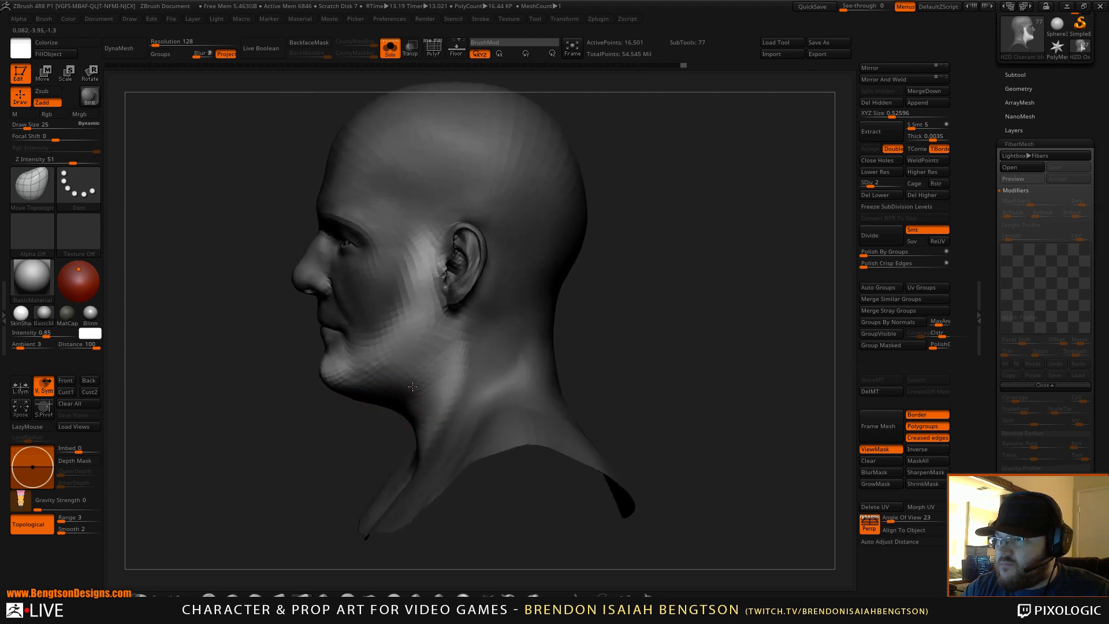
{"action": "left_click_drag", "start_coordinate": [413, 385], "coordinate": [414, 384]}
{"action": "mouse_move", "coordinate": [368, 425]}
{"action": "left_mouse_down"}
{"action": "mouse_move", "coordinate": [428, 429]}
{"action": "mouse_move", "coordinate": [432, 418]}
{"action": "left_mouse_up"}
{"action": "mouse_move", "coordinate": [542, 327]}
{"action": "left_mouse_down"}
{"action": "mouse_move", "coordinate": [639, 309]}
{"action": "mouse_move", "coordinate": [646, 259]}
{"action": "mouse_move", "coordinate": [540, 247]}
{"action": "left_mouse_up"}
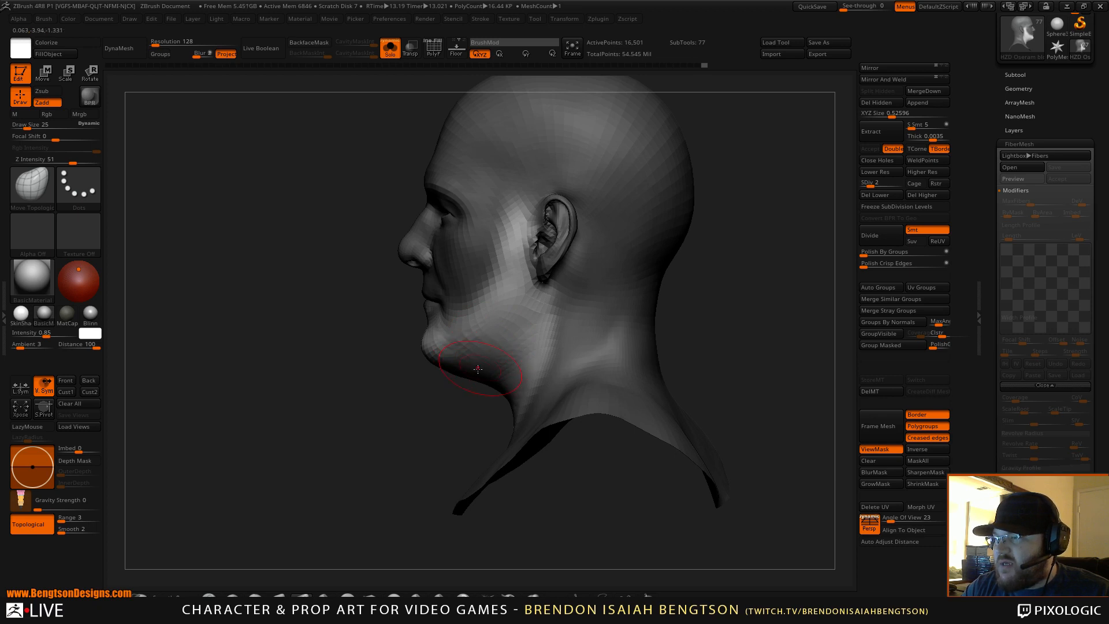
Build up clay under the chin and jaw using ClayBuildup at draw size 21, and invert the mask back onto the beard area
{"action": "left_click_drag", "start_coordinate": [491, 366], "coordinate": [584, 331]}
{"action": "key", "text": "b"}
{"action": "key", "text": "c"}
{"action": "key", "text": "b"}
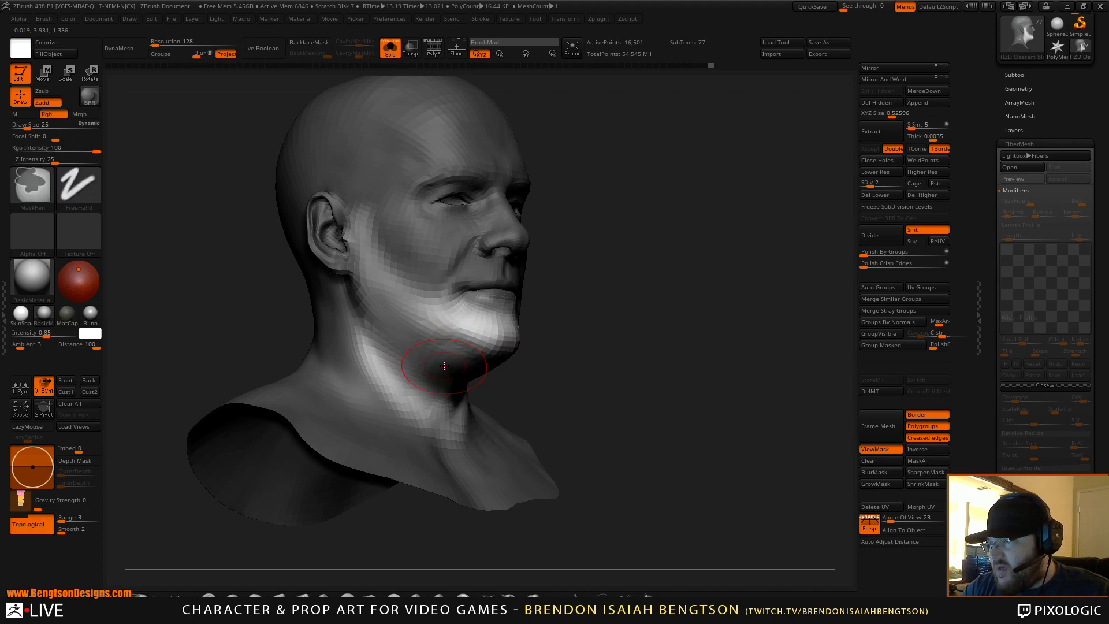
{"action": "left_click_drag", "start_coordinate": [448, 352], "coordinate": [445, 353]}
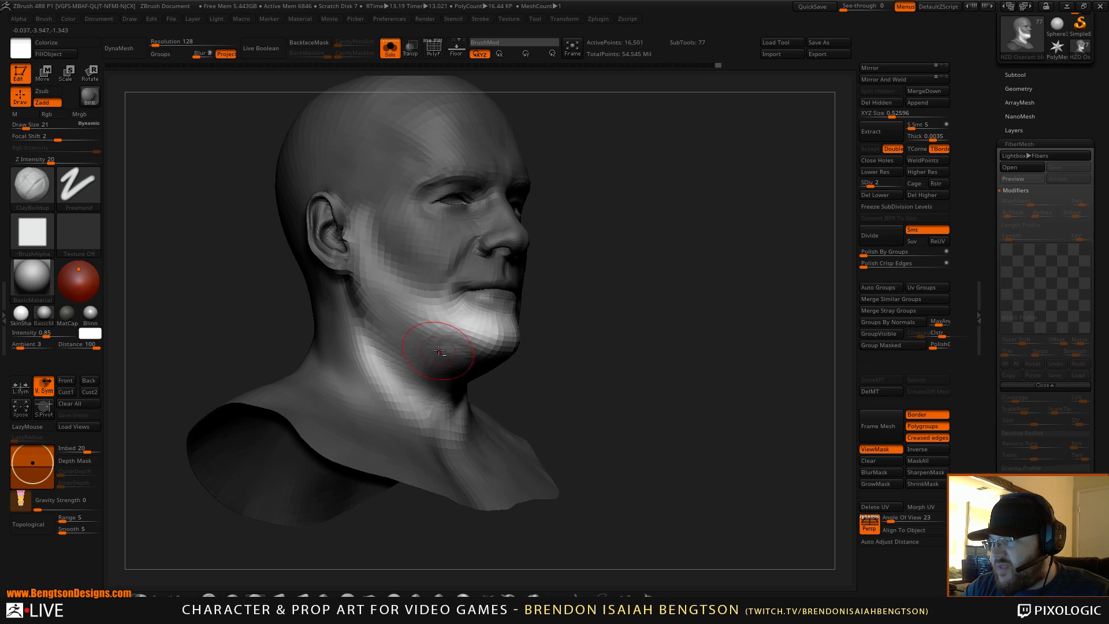
{"action": "left_click_drag", "start_coordinate": [439, 351], "coordinate": [443, 349]}
{"action": "left_click_drag", "start_coordinate": [639, 312], "coordinate": [648, 234], "text": "alt"}
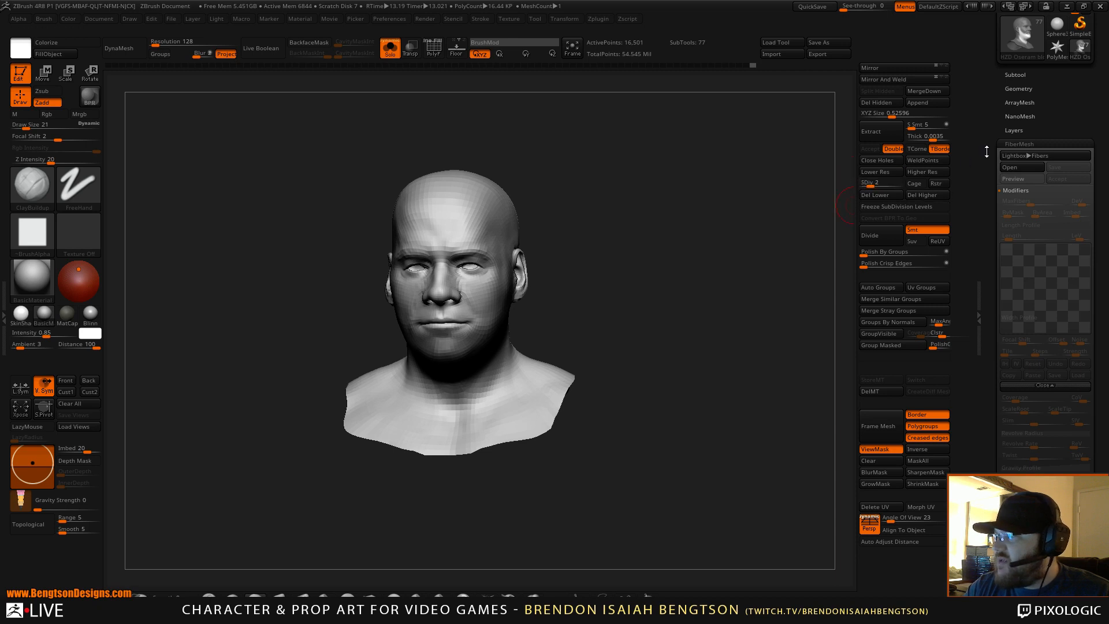
Raise the head to subdivision level 6 and regenerate the FiberMesh preview on the beard area
{"action": "left_click", "coordinate": [1020, 178]}
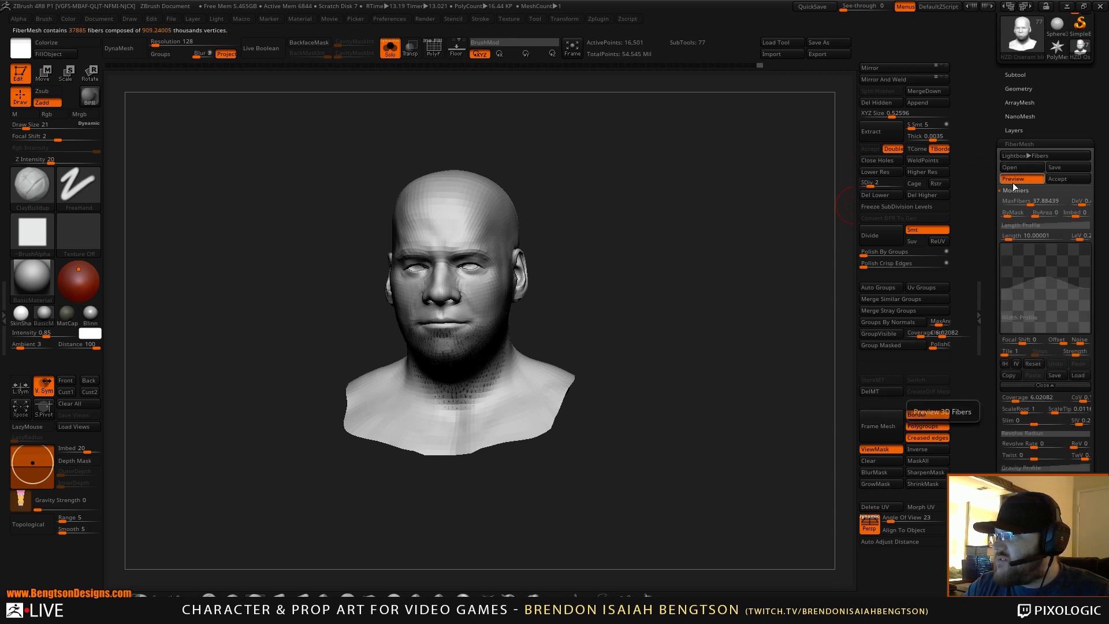
{"action": "left_click_drag", "start_coordinate": [726, 313], "coordinate": [765, 287]}
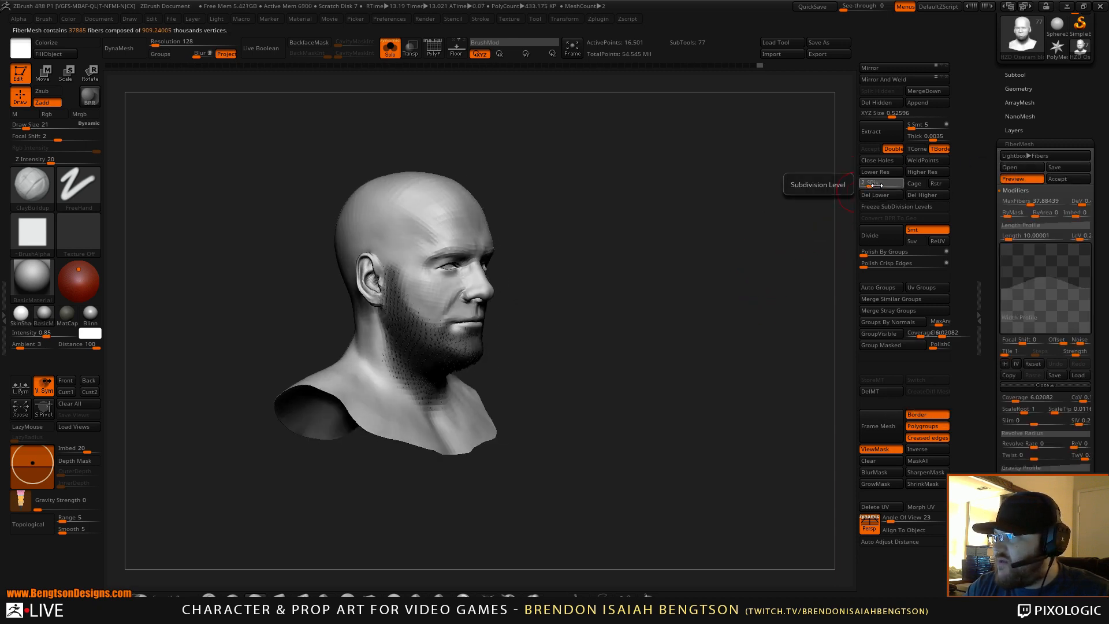
{"action": "left_click_drag", "start_coordinate": [872, 183], "coordinate": [911, 175]}
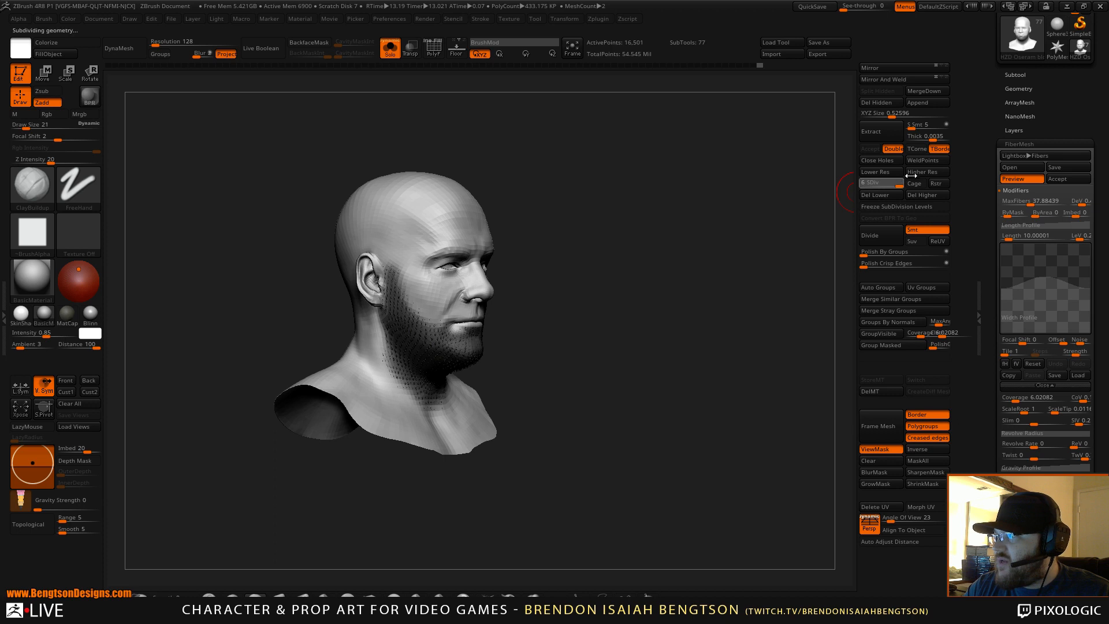
{"action": "left_click", "coordinate": [1013, 179]}
{"action": "left_click", "coordinate": [1012, 179]}
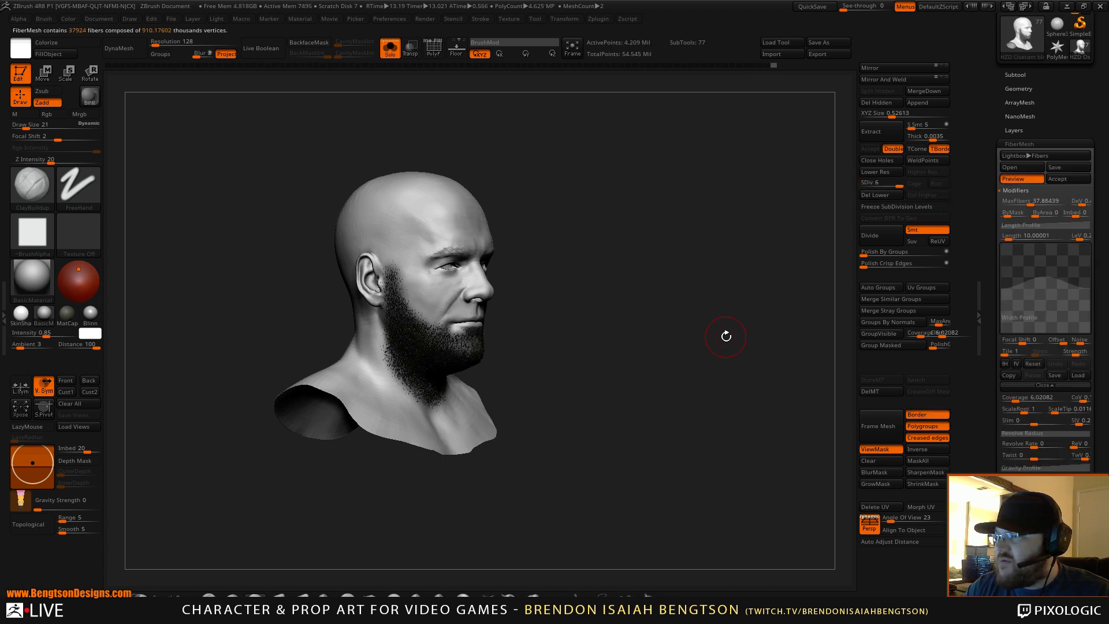
Turn off the mask display and show the whole character to check the previewed beard from several angles
{"action": "left_click", "coordinate": [889, 449]}
{"action": "left_click_drag", "start_coordinate": [729, 445], "coordinate": [739, 371]}
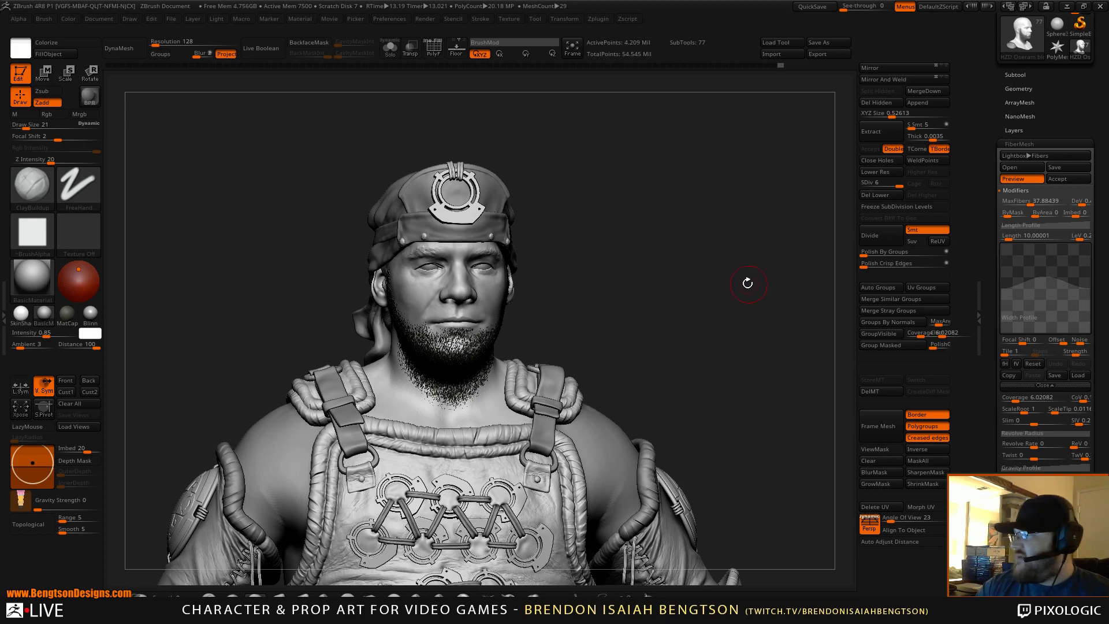
{"action": "mouse_move", "coordinate": [721, 297]}
{"action": "left_mouse_down"}
{"action": "mouse_move", "coordinate": [750, 302]}
{"action": "mouse_move", "coordinate": [750, 336]}
{"action": "mouse_move", "coordinate": [734, 311]}
{"action": "left_mouse_up"}
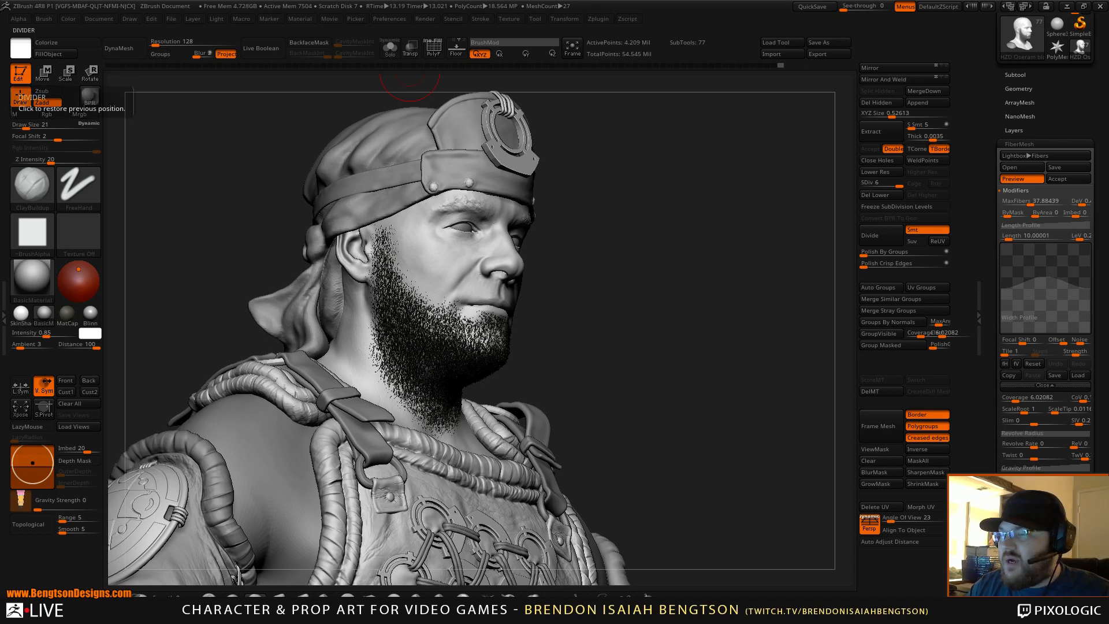
{"action": "left_click_drag", "start_coordinate": [661, 338], "coordinate": [618, 294]}
{"action": "mouse_move", "coordinate": [671, 322]}
{"action": "left_mouse_down"}
{"action": "mouse_move", "coordinate": [734, 252]}
{"action": "mouse_move", "coordinate": [744, 271]}
{"action": "left_mouse_up"}
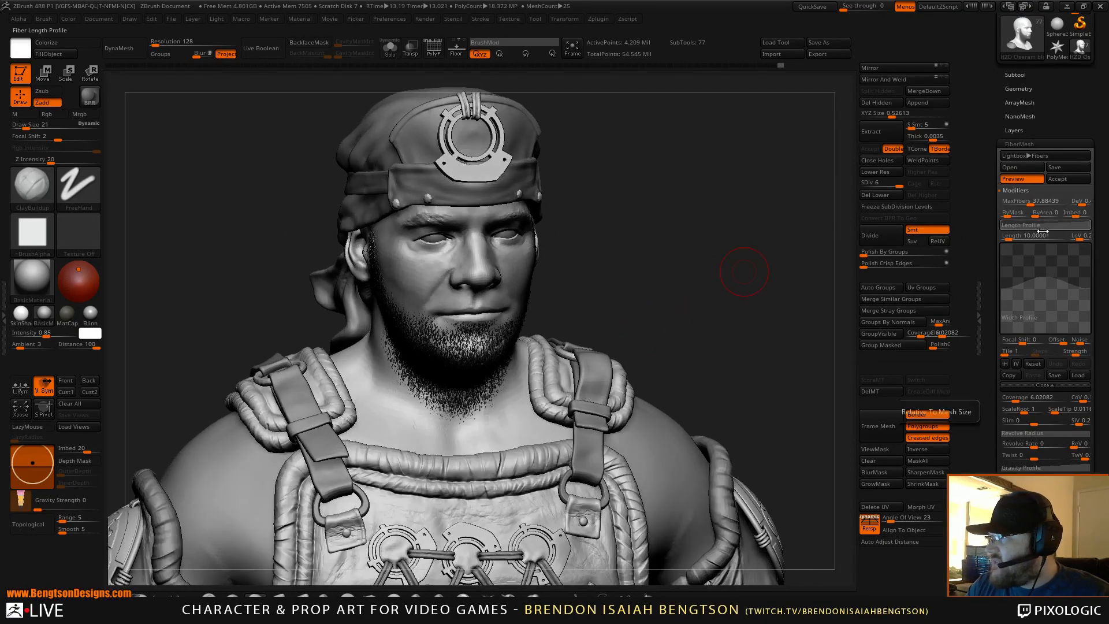
Collapse the width profile curve, accept the previewed fibers as a new subtool and open the subtool list
{"action": "left_click", "coordinate": [1043, 385]}
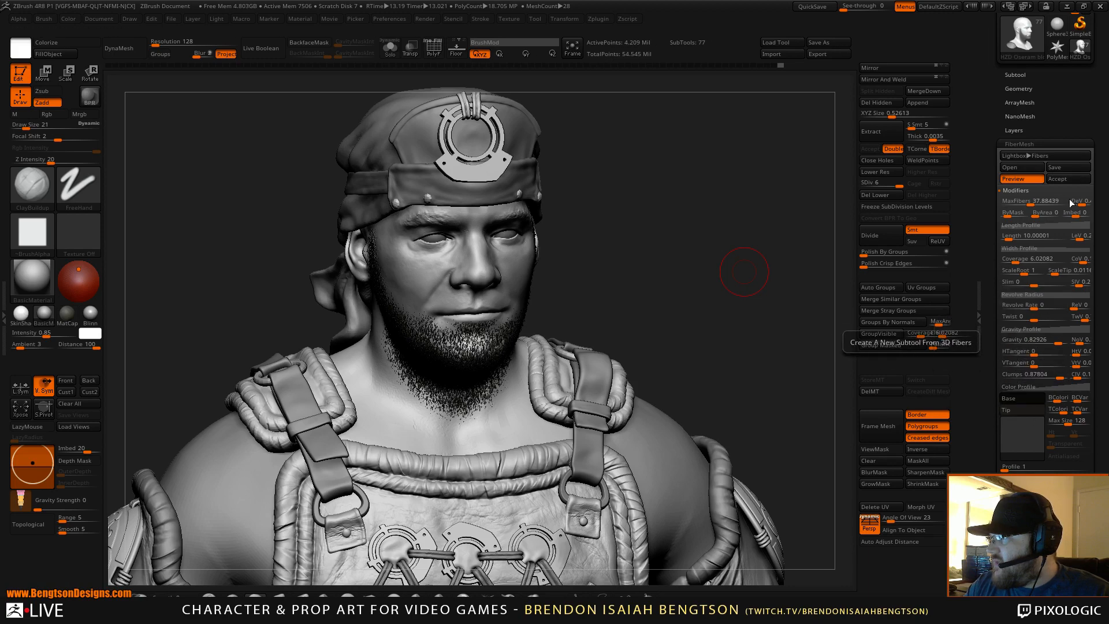
{"action": "left_click", "coordinate": [1059, 179]}
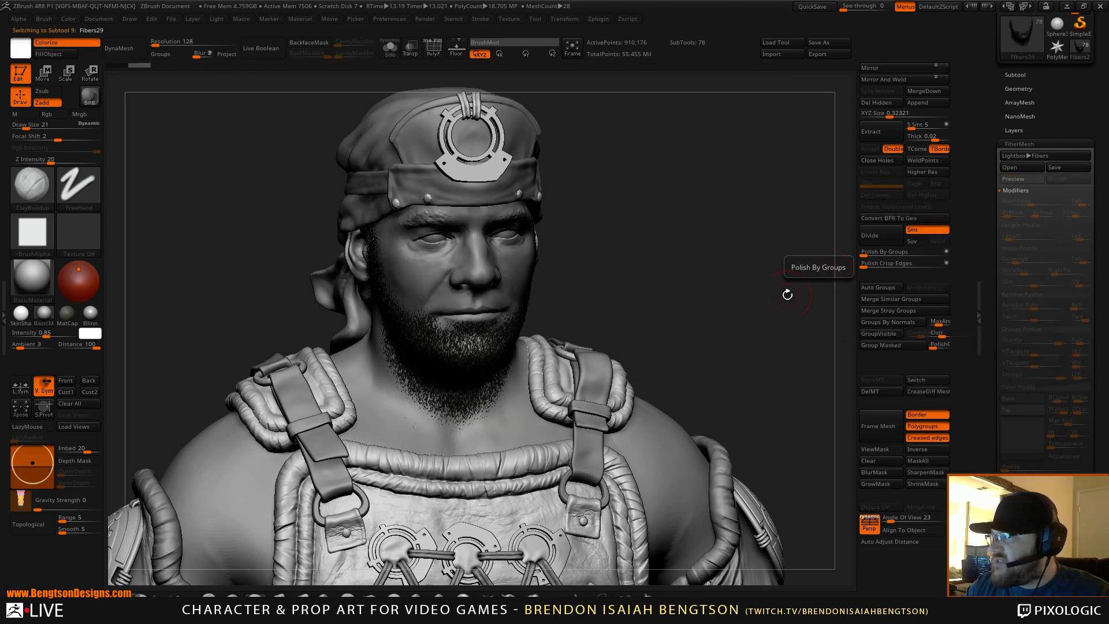
{"action": "left_click_drag", "start_coordinate": [787, 292], "coordinate": [839, 185]}
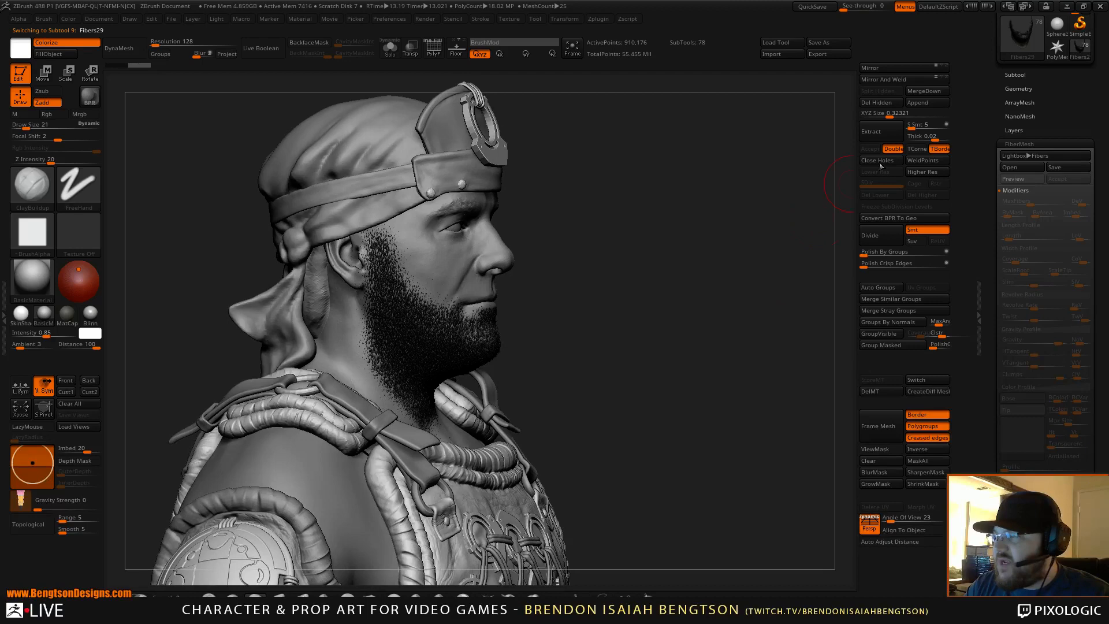
{"action": "left_click", "coordinate": [1011, 74]}
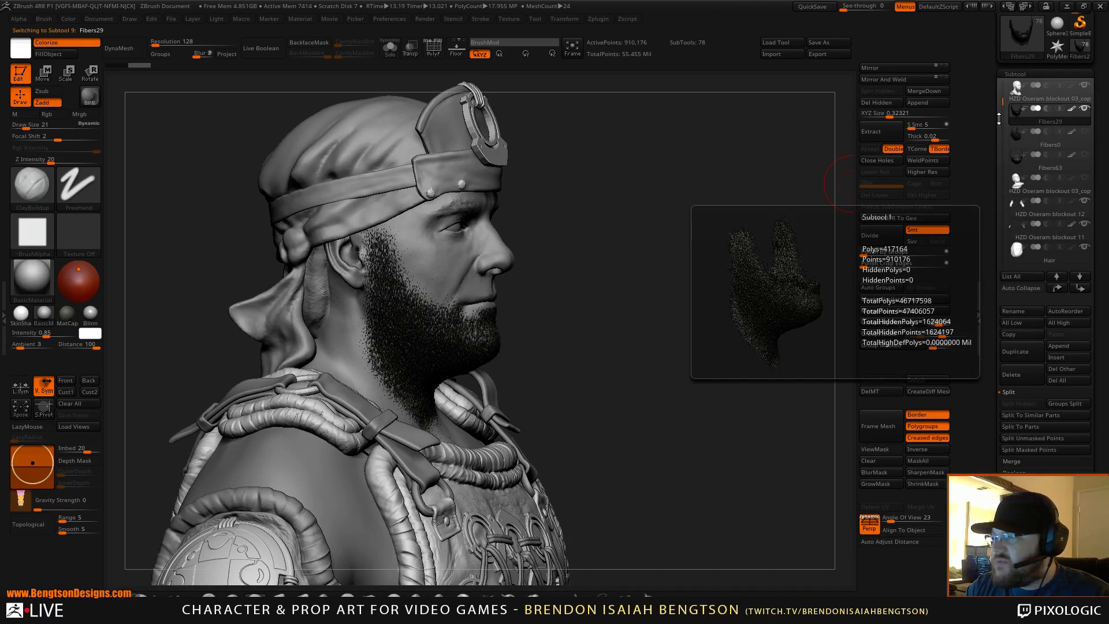
Examine the beard fibers in isolation from below and in profile, and compare them on the full character
{"action": "key", "text": "b"}
{"action": "key", "text": "v"}
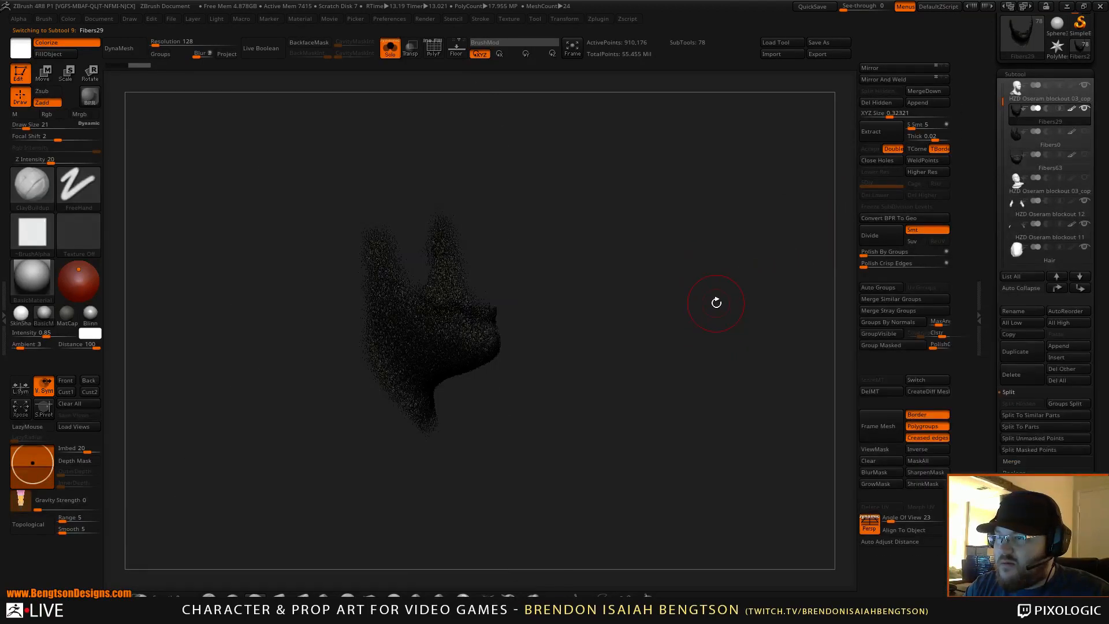
{"action": "left_click_drag", "start_coordinate": [733, 335], "coordinate": [701, 392]}
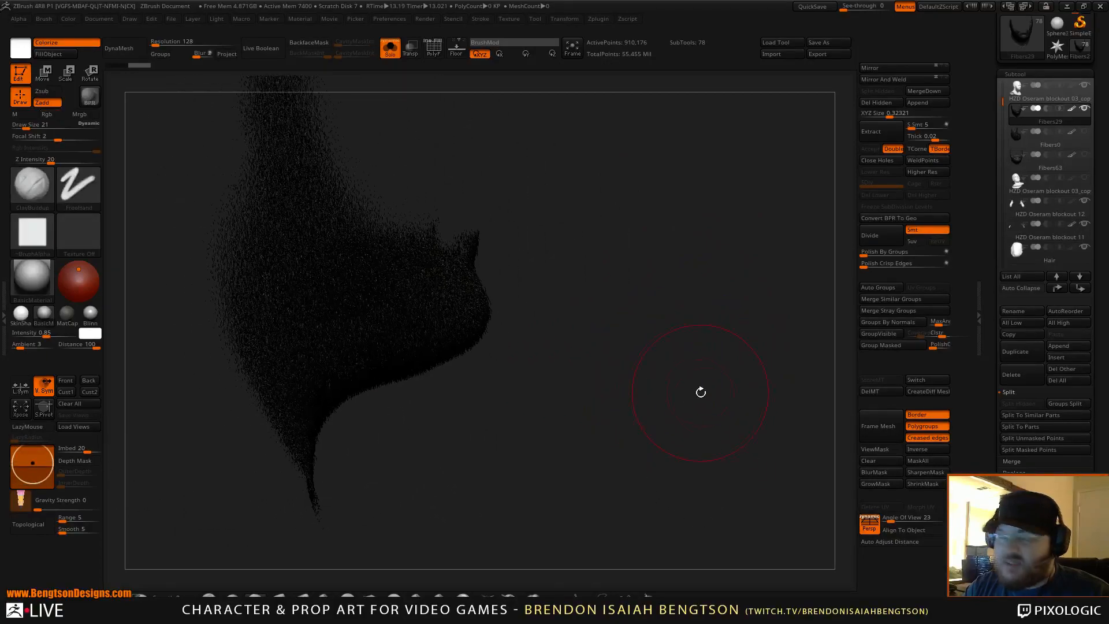
{"action": "key", "text": "alt+s"}
{"action": "left_click_drag", "start_coordinate": [702, 430], "coordinate": [704, 286]}
{"action": "key", "text": "alt+s"}
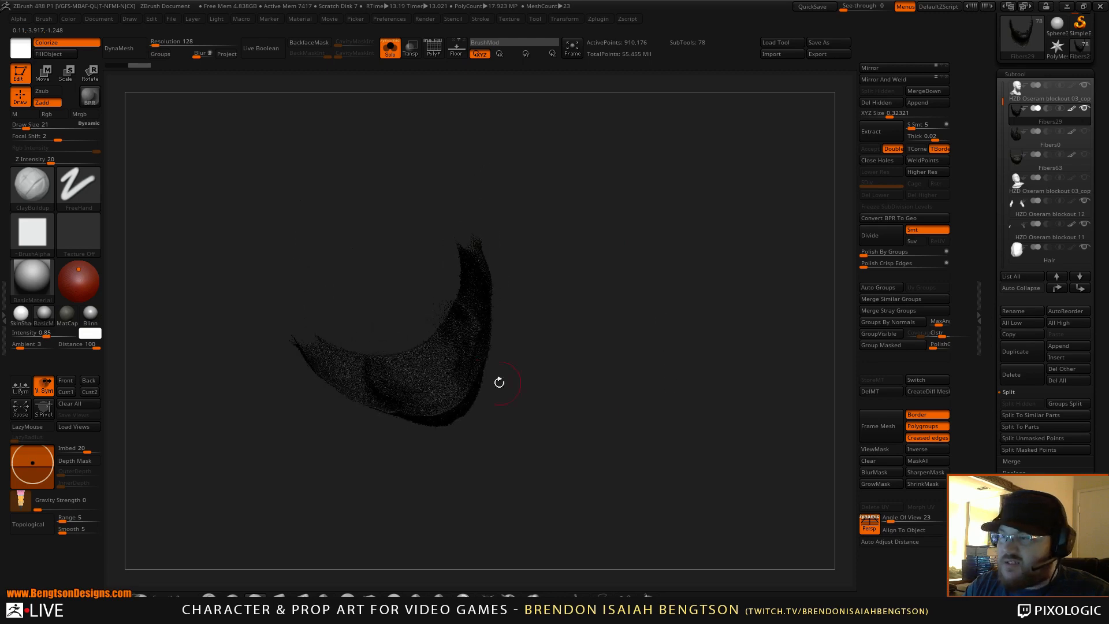
{"action": "left_click_drag", "start_coordinate": [604, 376], "coordinate": [567, 294]}
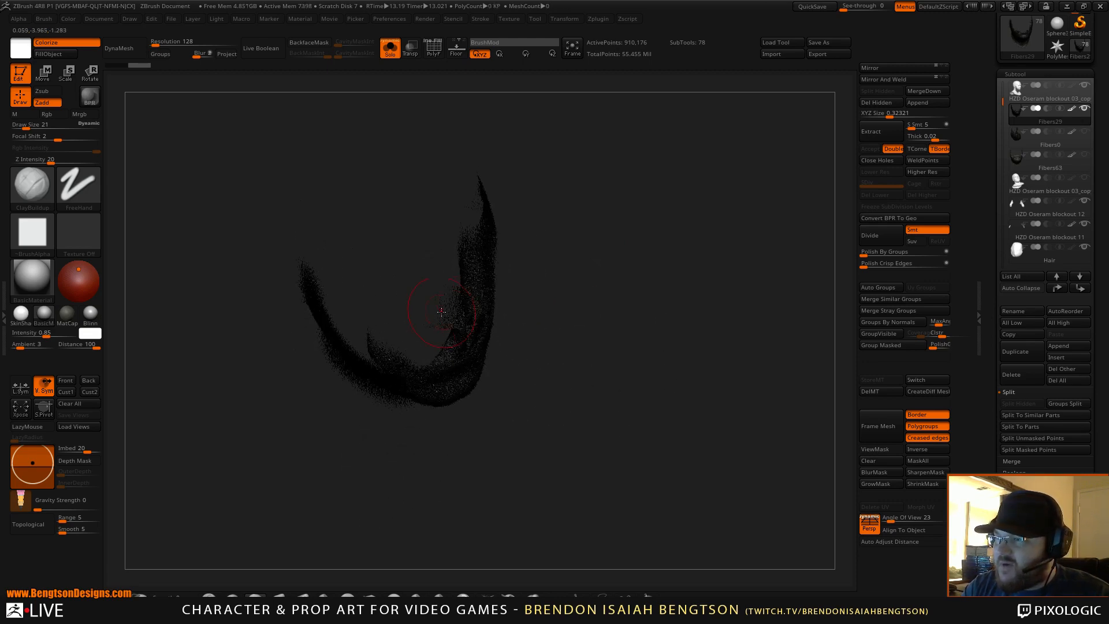
{"action": "left_click_drag", "start_coordinate": [606, 410], "coordinate": [635, 361]}
{"action": "key", "text": "alt+s"}
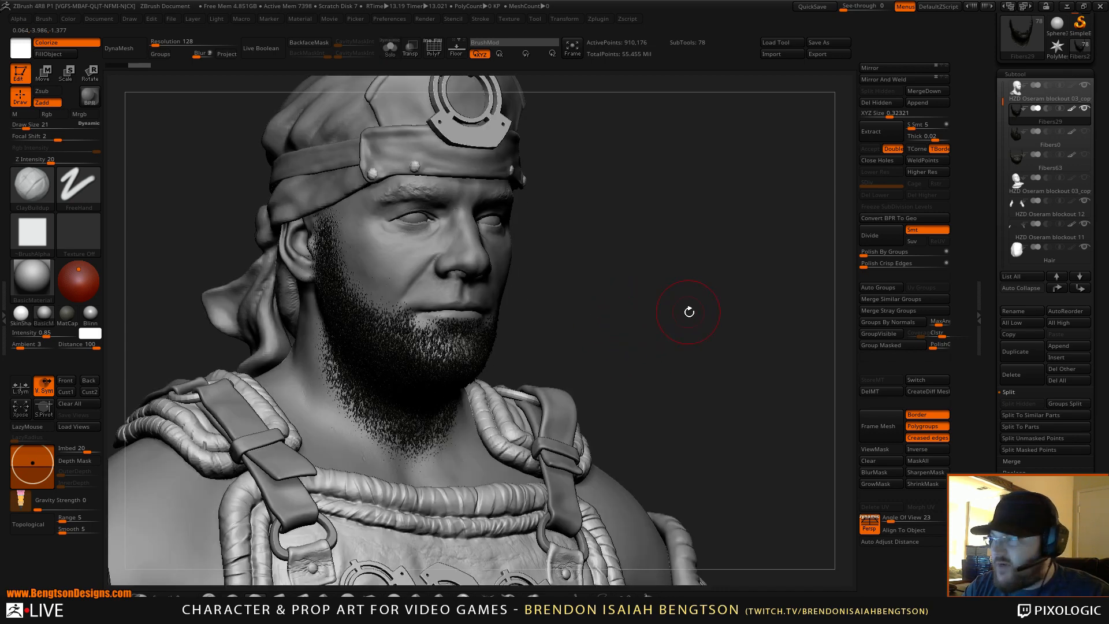
{"action": "mouse_move", "coordinate": [703, 302]}
{"action": "left_mouse_down"}
{"action": "mouse_move", "coordinate": [693, 297]}
{"action": "mouse_move", "coordinate": [718, 297]}
{"action": "mouse_move", "coordinate": [705, 289]}
{"action": "mouse_move", "coordinate": [695, 302]}
{"action": "mouse_move", "coordinate": [711, 307]}
{"action": "mouse_move", "coordinate": [699, 312]}
{"action": "mouse_move", "coordinate": [706, 292]}
{"action": "mouse_move", "coordinate": [698, 308]}
{"action": "left_mouse_up"}
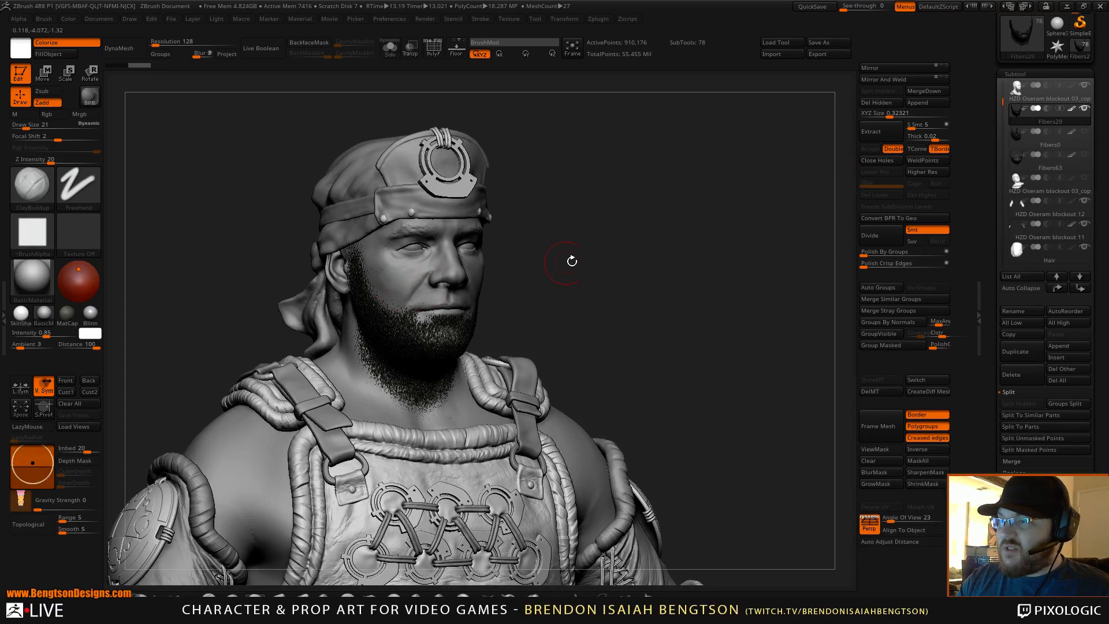
Select and isolate the head, show its mask, lower it to subdivision level 3 and set the draw size to 19
{"action": "left_click", "coordinate": [524, 261], "text": "alt"}
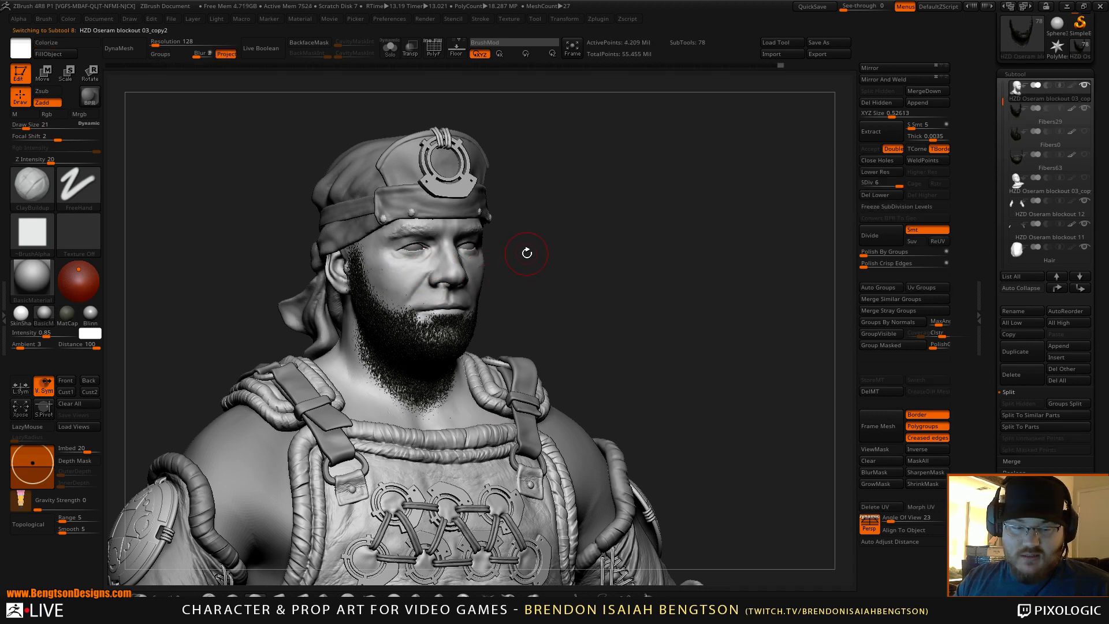
{"action": "key", "text": "alt+s"}
{"action": "left_click_drag", "start_coordinate": [565, 251], "coordinate": [621, 225]}
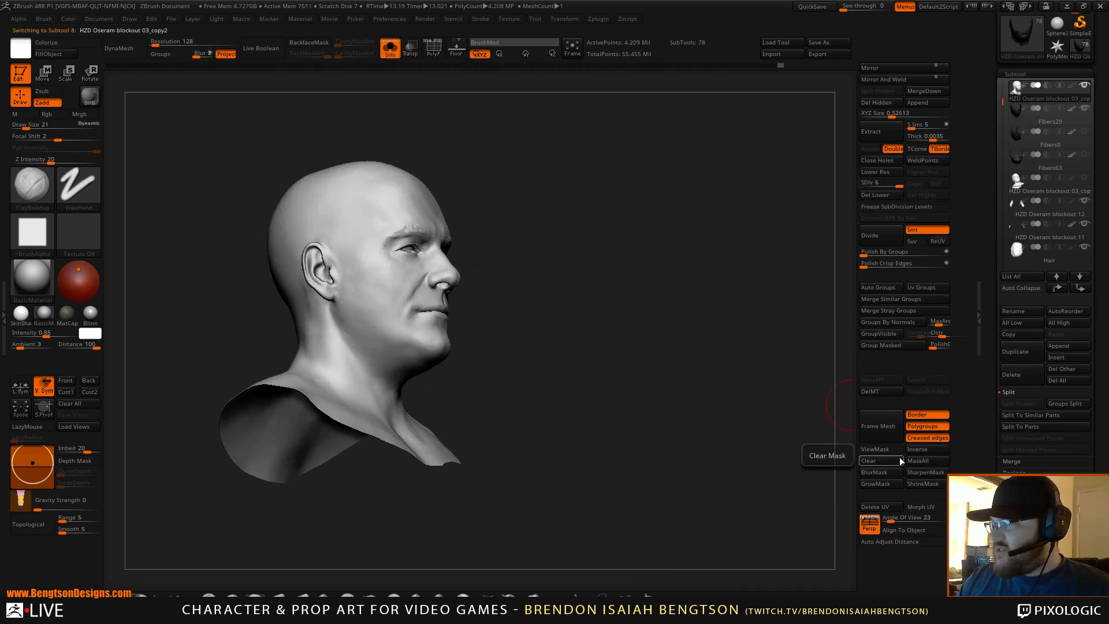
{"action": "left_click", "coordinate": [877, 449]}
{"action": "left_click_drag", "start_coordinate": [687, 371], "coordinate": [607, 242]}
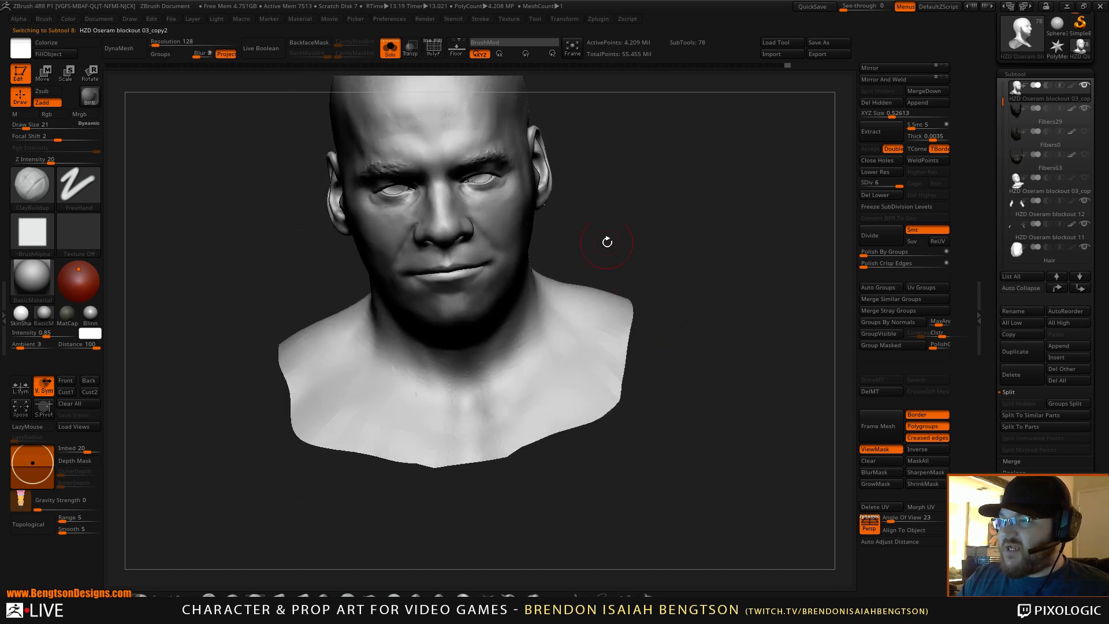
{"action": "key", "text": "space"}
{"action": "left_click_drag", "start_coordinate": [605, 205], "coordinate": [602, 206]}
{"action": "left_click", "coordinate": [887, 183]}
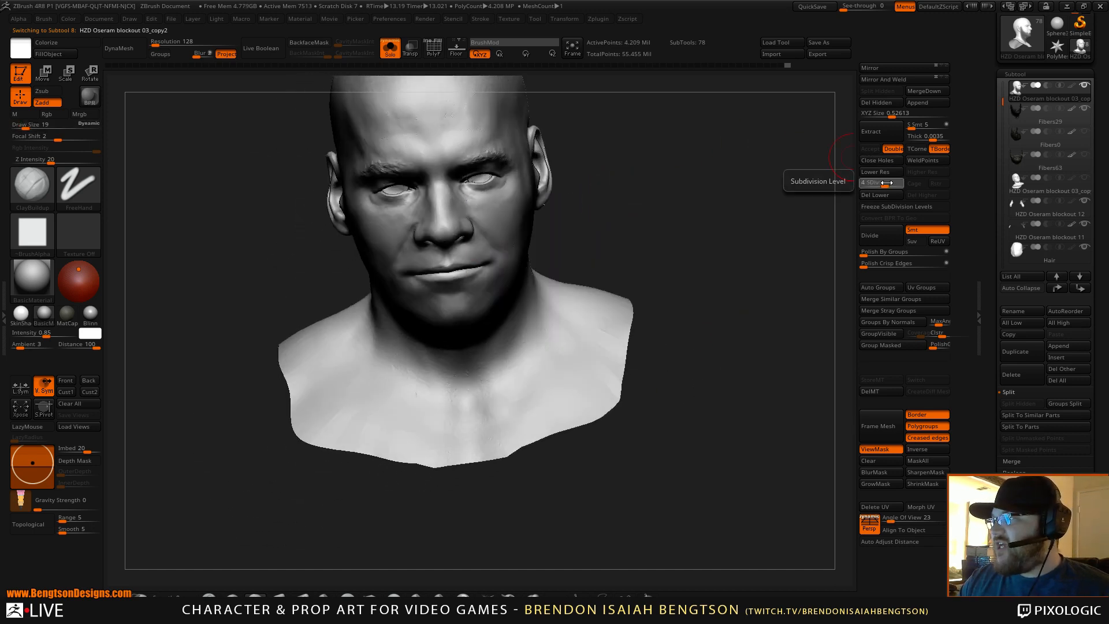
{"action": "left_click_drag", "start_coordinate": [887, 183], "coordinate": [878, 185]}
{"action": "left_click_drag", "start_coordinate": [701, 237], "coordinate": [629, 225], "text": "alt"}
{"action": "left_click_drag", "start_coordinate": [743, 259], "coordinate": [738, 208], "text": "alt"}
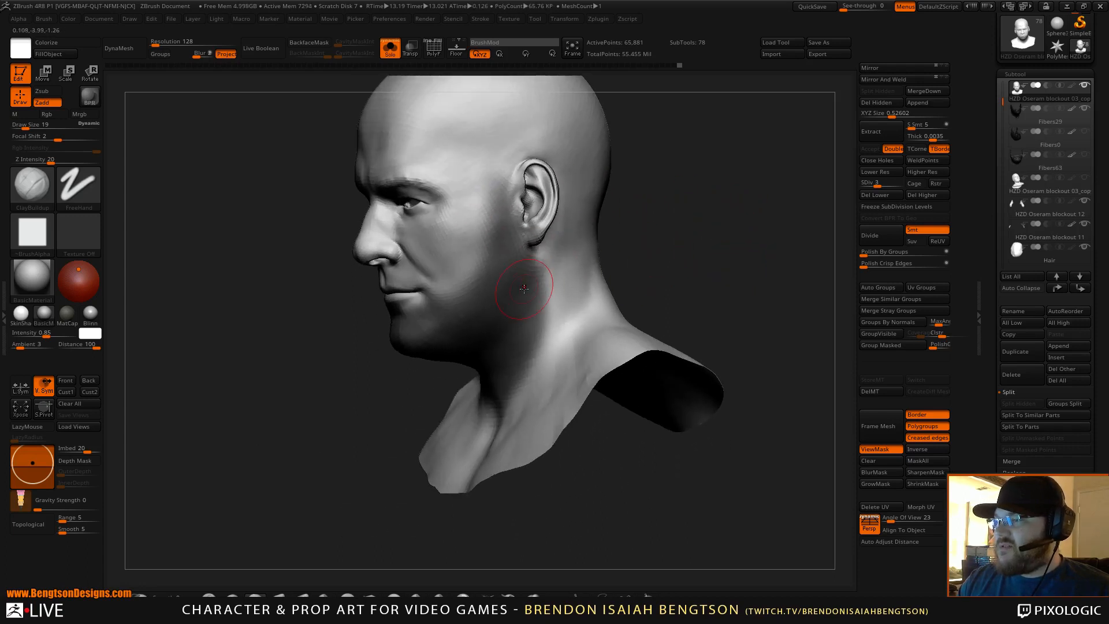
Erase the beard mask below the ear and along the neck with MaskPen to tighten the beard's lower edge
{"action": "key", "text": "ctrl"}
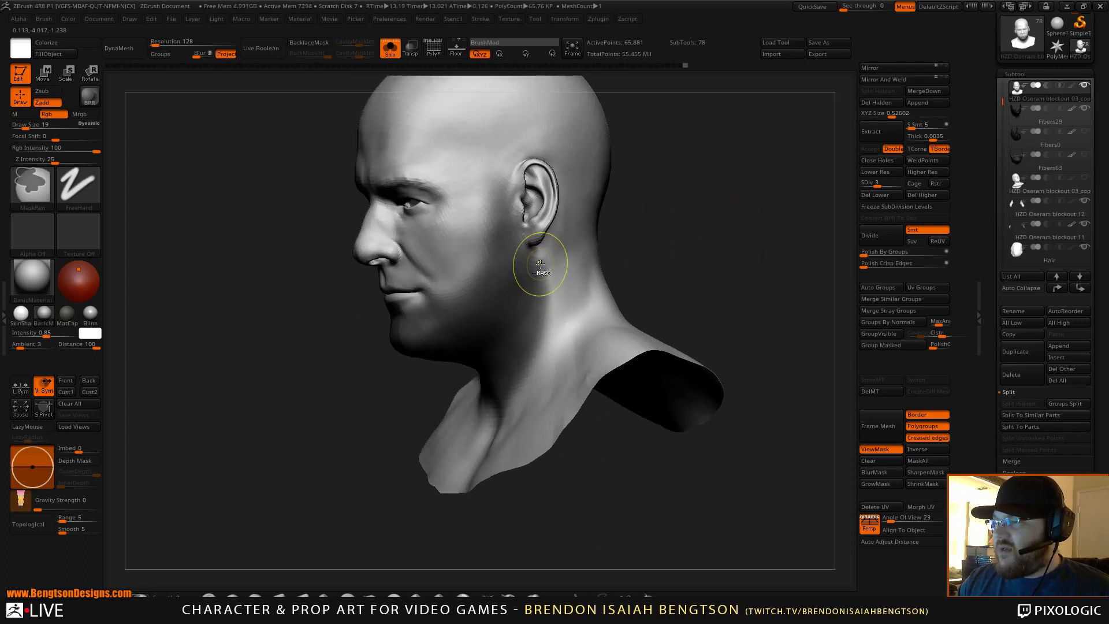
{"action": "mouse_move", "coordinate": [539, 267]}
{"action": "left_mouse_down", "text": "ctrl+alt"}
{"action": "mouse_move", "coordinate": [515, 364]}
{"action": "mouse_move", "coordinate": [550, 261]}
{"action": "left_mouse_up", "text": "ctrl+alt"}
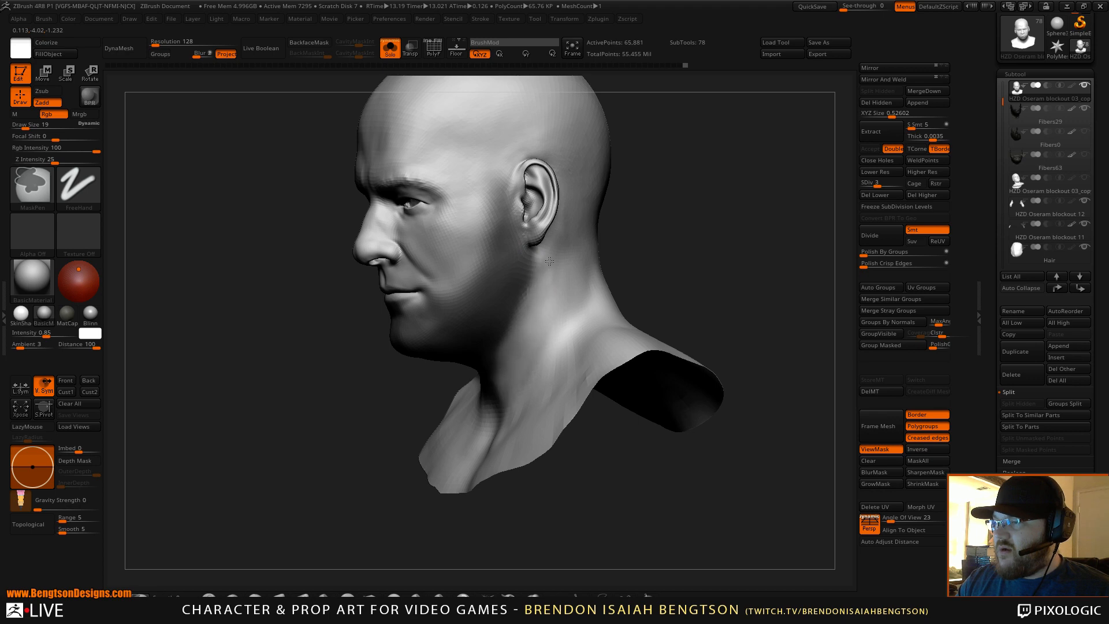
{"action": "mouse_move", "coordinate": [622, 289]}
{"action": "left_mouse_down"}
{"action": "mouse_move", "coordinate": [720, 248]}
{"action": "mouse_move", "coordinate": [732, 213]}
{"action": "left_mouse_up"}
{"action": "mouse_move", "coordinate": [450, 247]}
{"action": "left_mouse_down", "text": "ctrl+alt"}
{"action": "mouse_move", "coordinate": [501, 324]}
{"action": "mouse_move", "coordinate": [458, 253]}
{"action": "mouse_move", "coordinate": [492, 309]}
{"action": "left_mouse_up", "text": "ctrl+alt"}
{"action": "mouse_move", "coordinate": [547, 339]}
{"action": "left_mouse_down", "text": "ctrl+alt"}
{"action": "mouse_move", "coordinate": [460, 286]}
{"action": "mouse_move", "coordinate": [483, 312]}
{"action": "left_mouse_up", "text": "ctrl+alt"}
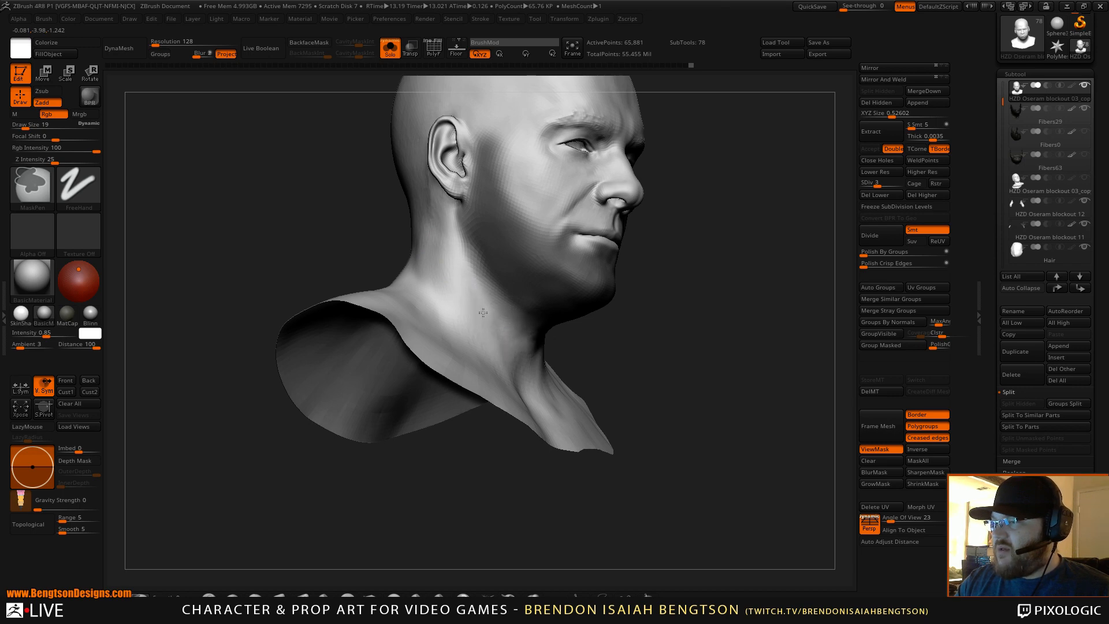
Paint a moustache mask above the upper lip and around the mouth with MaskPen at draw size 9
{"action": "mouse_move", "coordinate": [716, 248]}
{"action": "left_mouse_down"}
{"action": "mouse_move", "coordinate": [723, 238]}
{"action": "mouse_move", "coordinate": [673, 272]}
{"action": "mouse_move", "coordinate": [699, 254]}
{"action": "mouse_move", "coordinate": [686, 243]}
{"action": "left_mouse_up"}
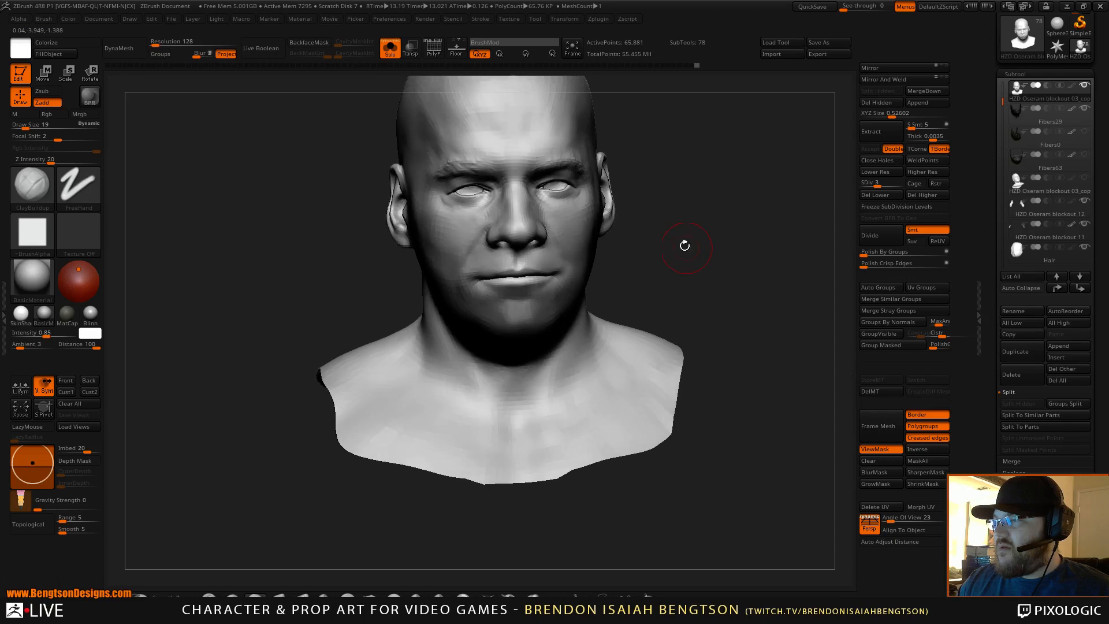
{"action": "key", "text": "space"}
{"action": "key", "text": "ctrl"}
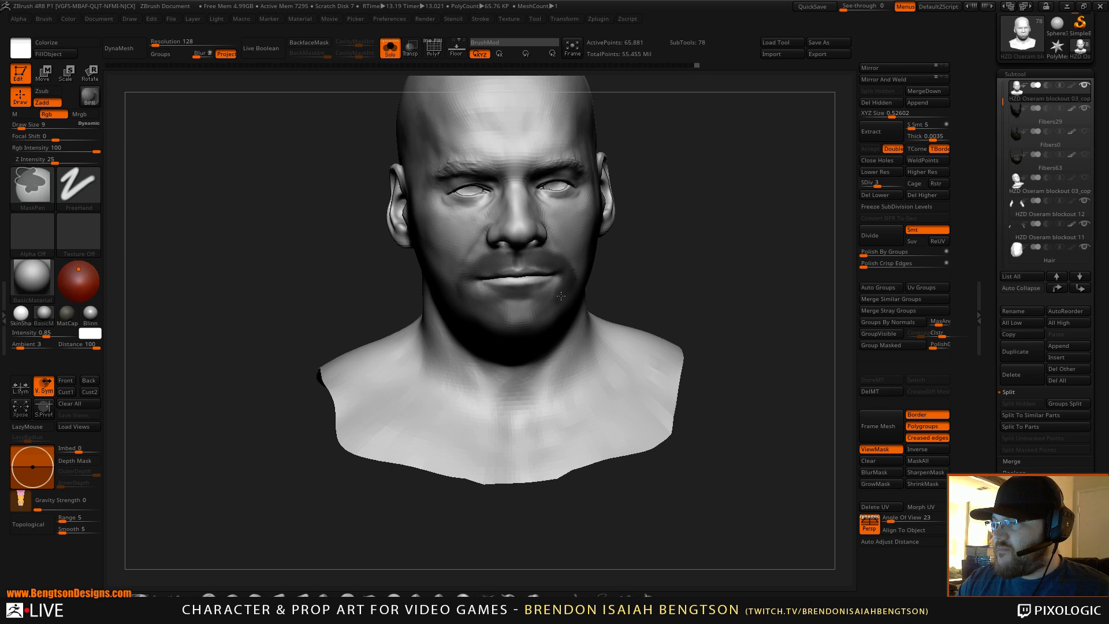
Blend the moustache mask into the beard mask around the mouth corners and lower cheeks with MaskPen at draw size 19
{"action": "left_click_drag", "start_coordinate": [766, 260], "coordinate": [688, 248]}
{"action": "mouse_move", "coordinate": [774, 216]}
{"action": "left_mouse_down", "text": "alt"}
{"action": "mouse_move", "coordinate": [683, 238]}
{"action": "mouse_move", "coordinate": [687, 215]}
{"action": "mouse_move", "coordinate": [676, 231]}
{"action": "mouse_move", "coordinate": [706, 209]}
{"action": "left_mouse_up", "text": "alt"}
{"action": "key", "text": "space"}
{"action": "left_click_drag", "start_coordinate": [432, 295], "coordinate": [436, 292]}
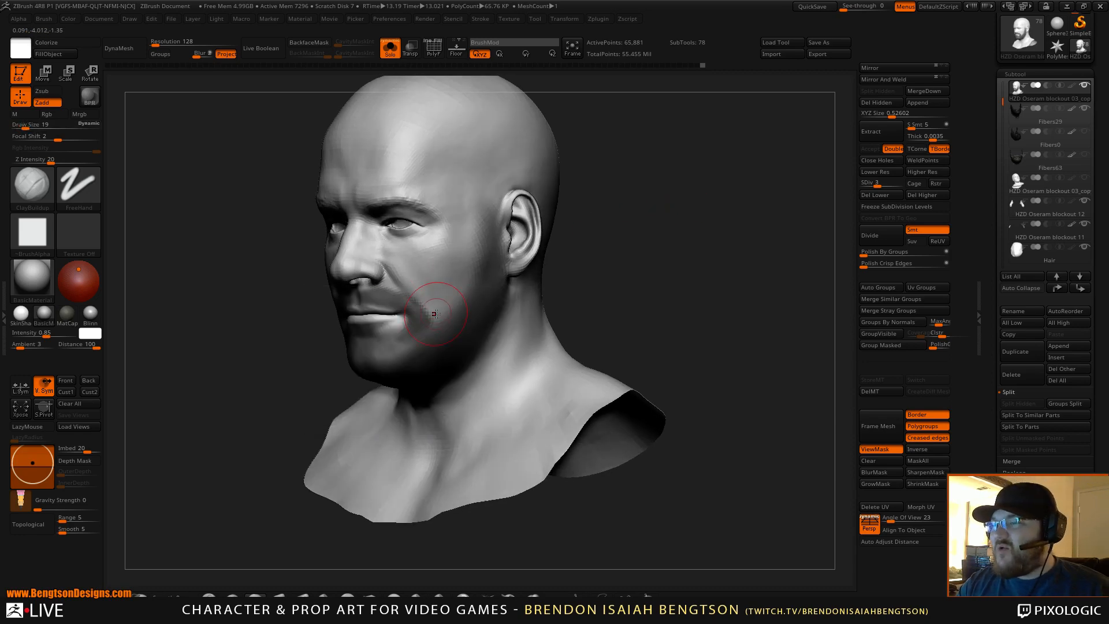
{"action": "key", "text": "ctrl"}
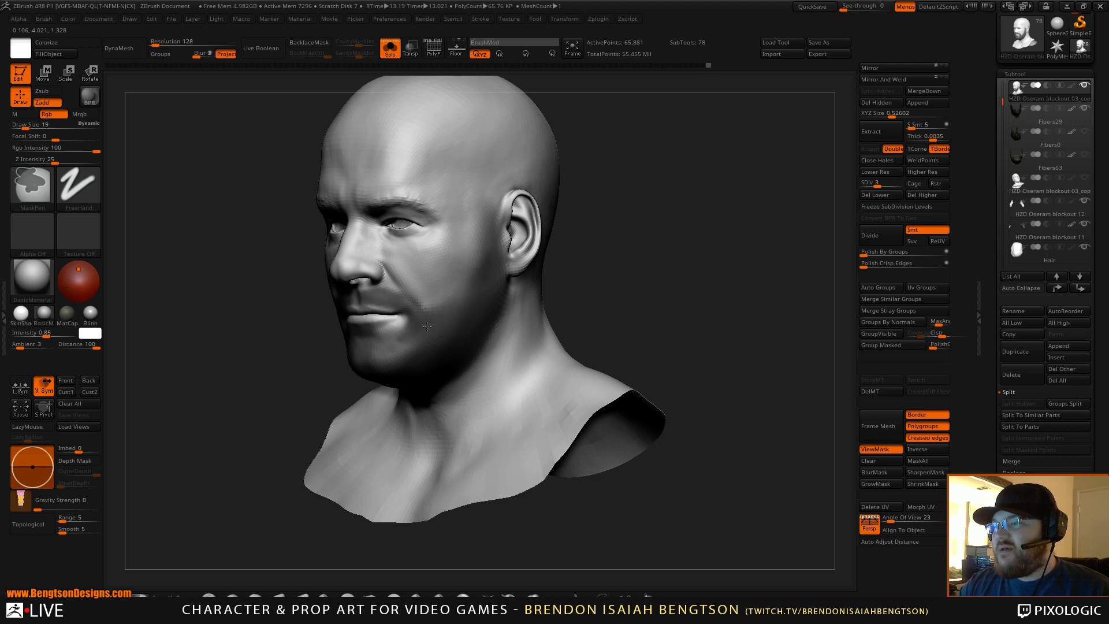
{"action": "mouse_move", "coordinate": [624, 243]}
{"action": "left_mouse_down"}
{"action": "mouse_move", "coordinate": [676, 241]}
{"action": "mouse_move", "coordinate": [552, 231]}
{"action": "left_mouse_up"}
{"action": "key", "text": "ctrl"}
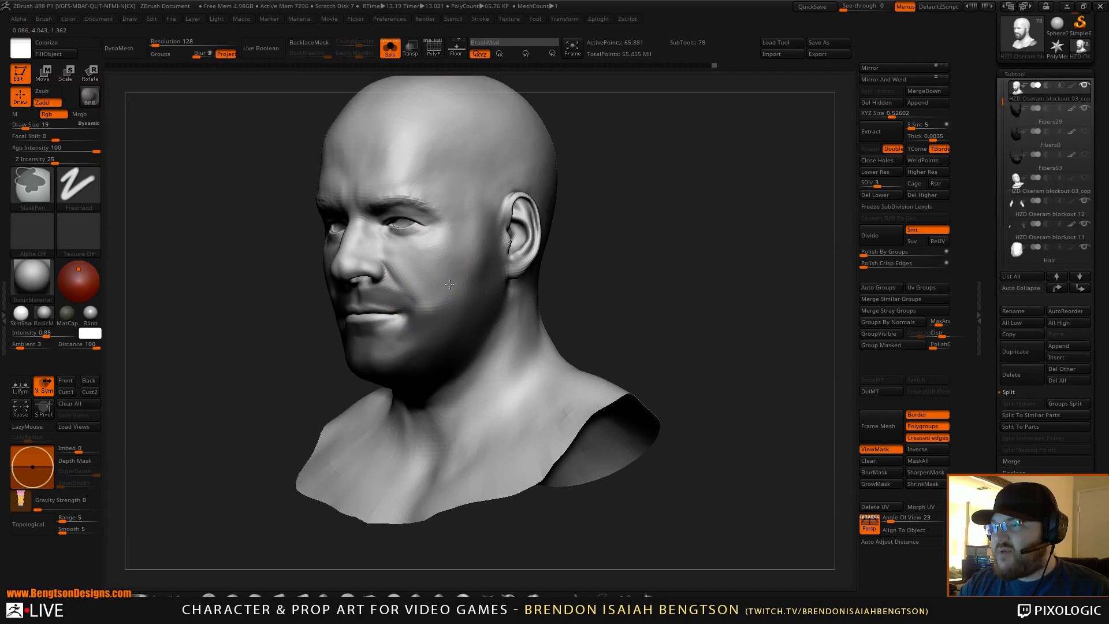
{"action": "mouse_move", "coordinate": [649, 218]}
{"action": "left_mouse_down"}
{"action": "mouse_move", "coordinate": [629, 242]}
{"action": "mouse_move", "coordinate": [601, 248]}
{"action": "left_mouse_up"}
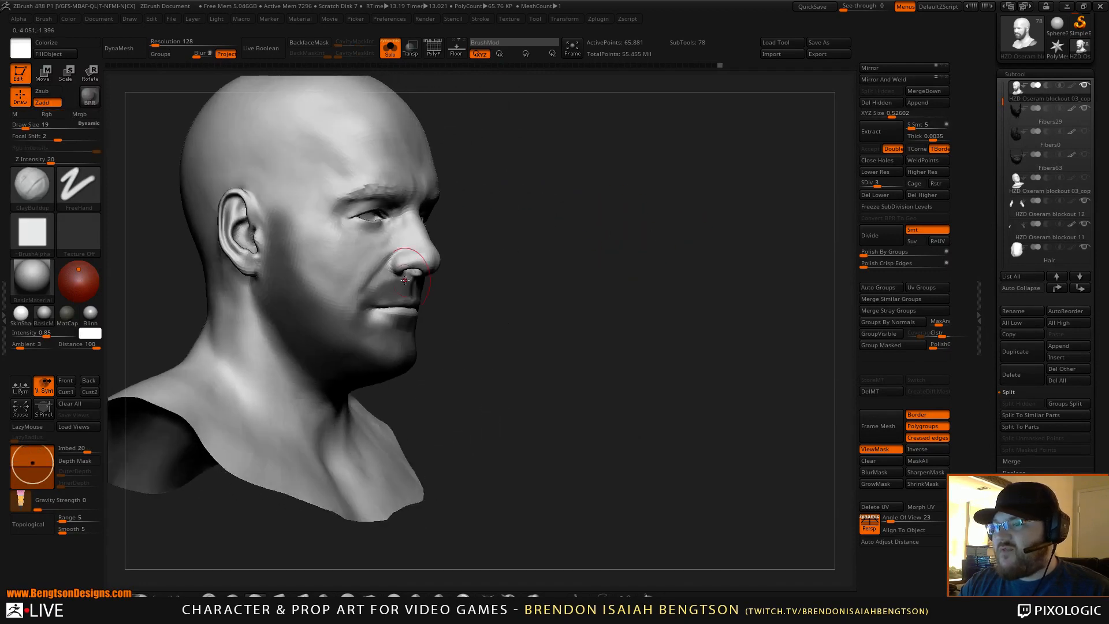
{"action": "key", "text": "ctrl"}
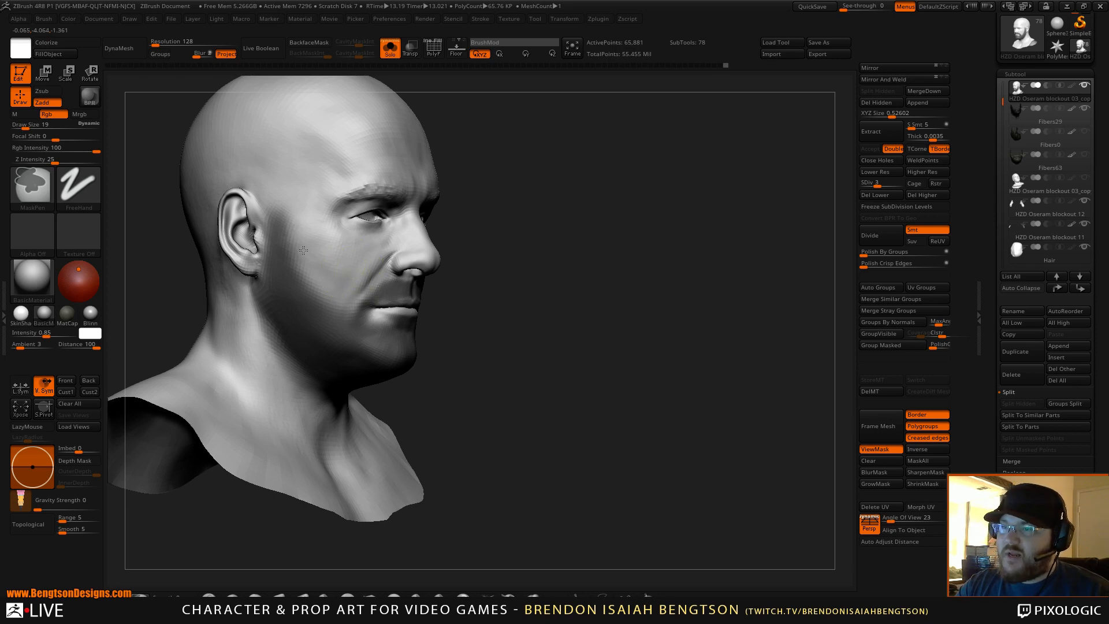
Refine the upper edge of the beard mask across the cheek and beside the nose with MaskPen
{"action": "key", "text": "b"}
{"action": "key", "text": "c"}
{"action": "key", "text": "b"}
{"action": "mouse_move", "coordinate": [569, 249]}
{"action": "left_mouse_down"}
{"action": "mouse_move", "coordinate": [658, 215]}
{"action": "mouse_move", "coordinate": [644, 181]}
{"action": "left_mouse_up"}
{"action": "key", "text": "ctrl"}
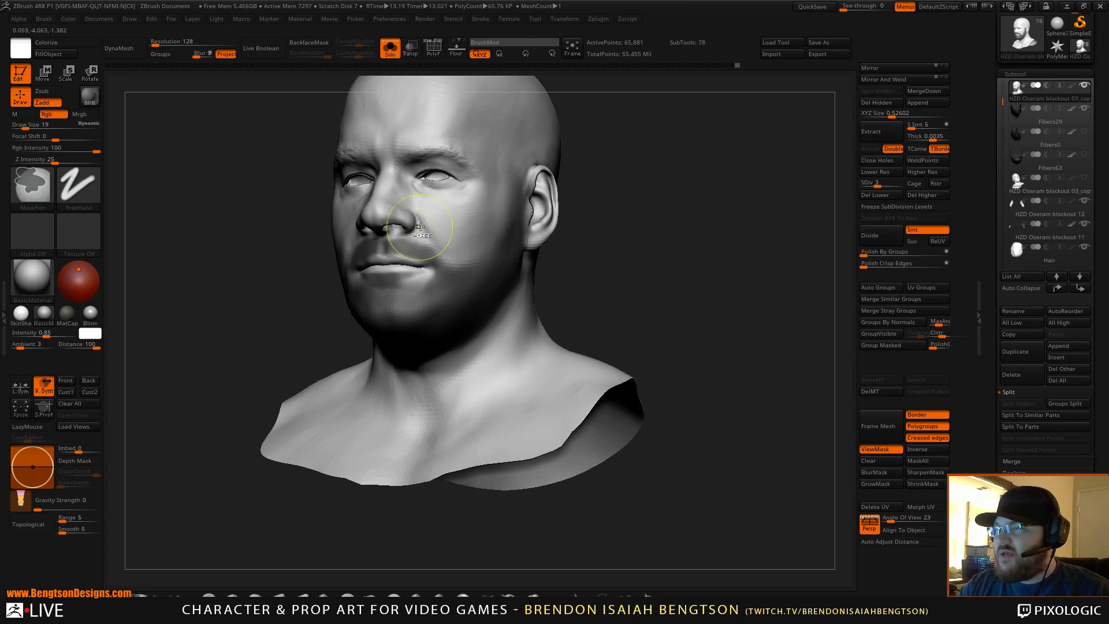
{"action": "left_click_drag", "start_coordinate": [578, 231], "coordinate": [653, 232]}
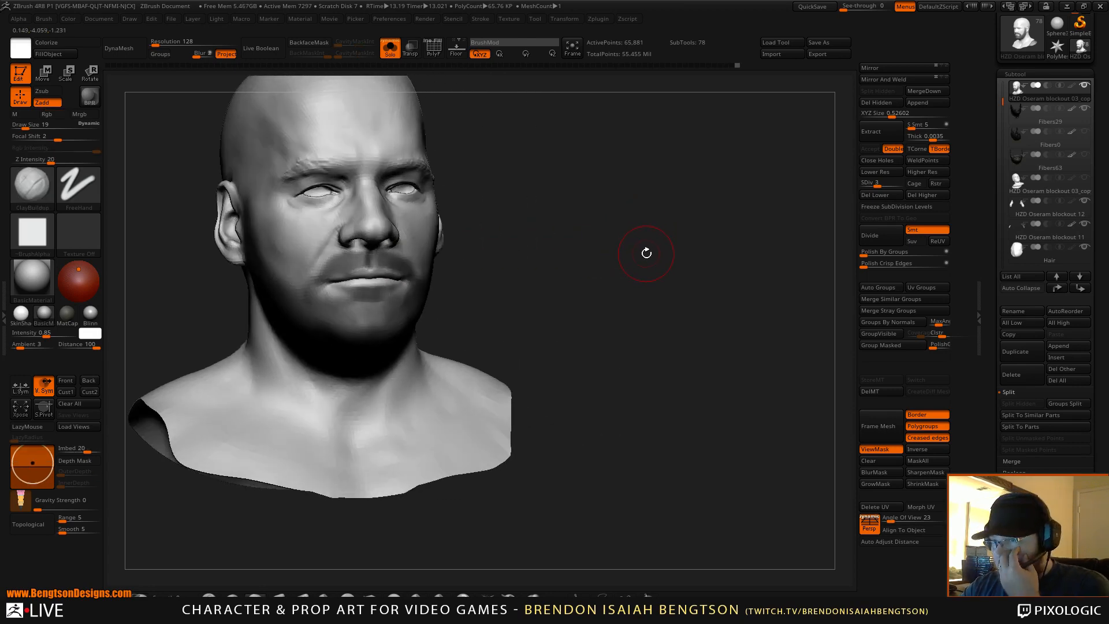
{"action": "left_click_drag", "start_coordinate": [613, 267], "coordinate": [338, 269]}
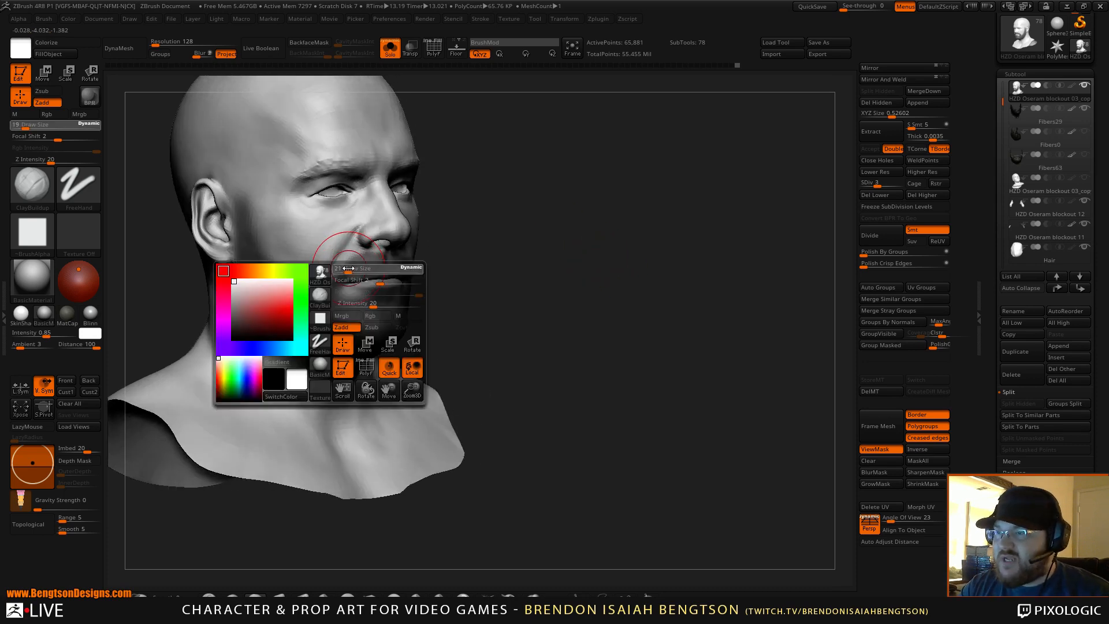
Touch up the mask between the mouth corners and the cheeks with MaskPen at draw size 14
{"action": "key", "text": "space"}
{"action": "key", "text": "ctrl"}
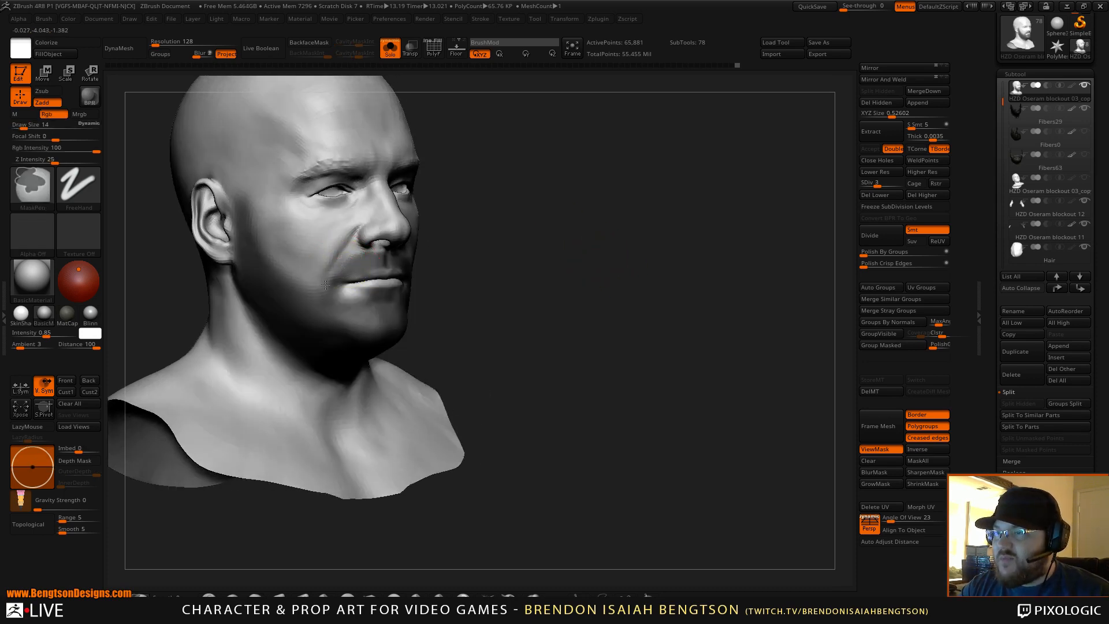
{"action": "mouse_move", "coordinate": [511, 268]}
{"action": "left_mouse_down"}
{"action": "mouse_move", "coordinate": [572, 262]}
{"action": "mouse_move", "coordinate": [567, 241]}
{"action": "mouse_move", "coordinate": [632, 175]}
{"action": "mouse_move", "coordinate": [665, 162]}
{"action": "mouse_move", "coordinate": [432, 269]}
{"action": "left_mouse_up"}
{"action": "key", "text": "ctrl"}
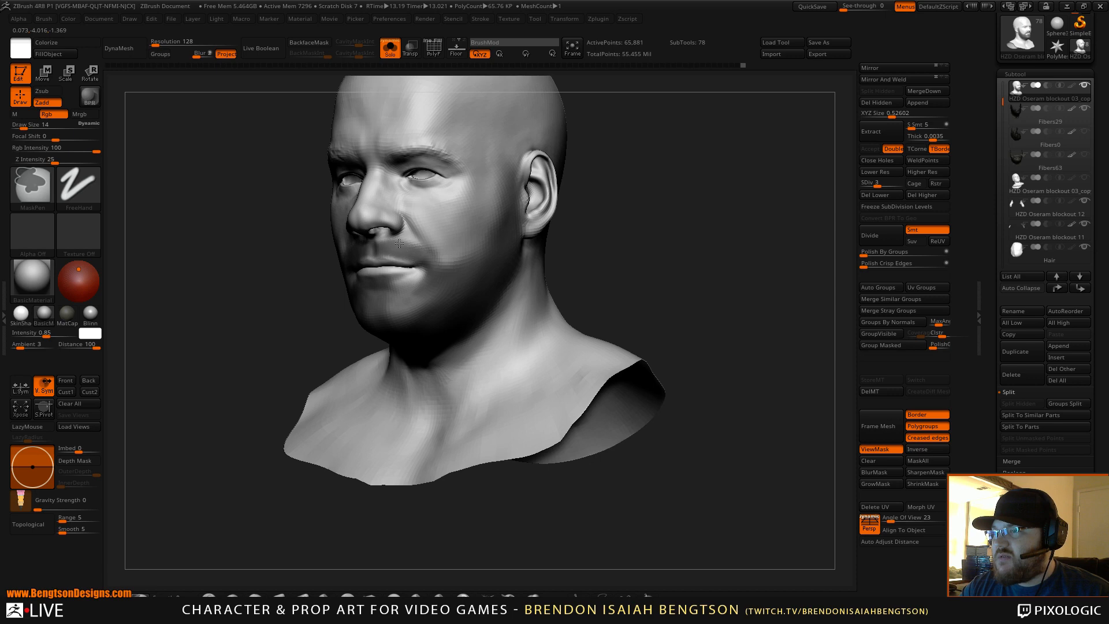
{"action": "mouse_move", "coordinate": [578, 237]}
{"action": "left_mouse_down"}
{"action": "mouse_move", "coordinate": [607, 240]}
{"action": "mouse_move", "coordinate": [648, 215]}
{"action": "mouse_move", "coordinate": [606, 227]}
{"action": "mouse_move", "coordinate": [623, 214]}
{"action": "mouse_move", "coordinate": [597, 216]}
{"action": "left_mouse_up"}
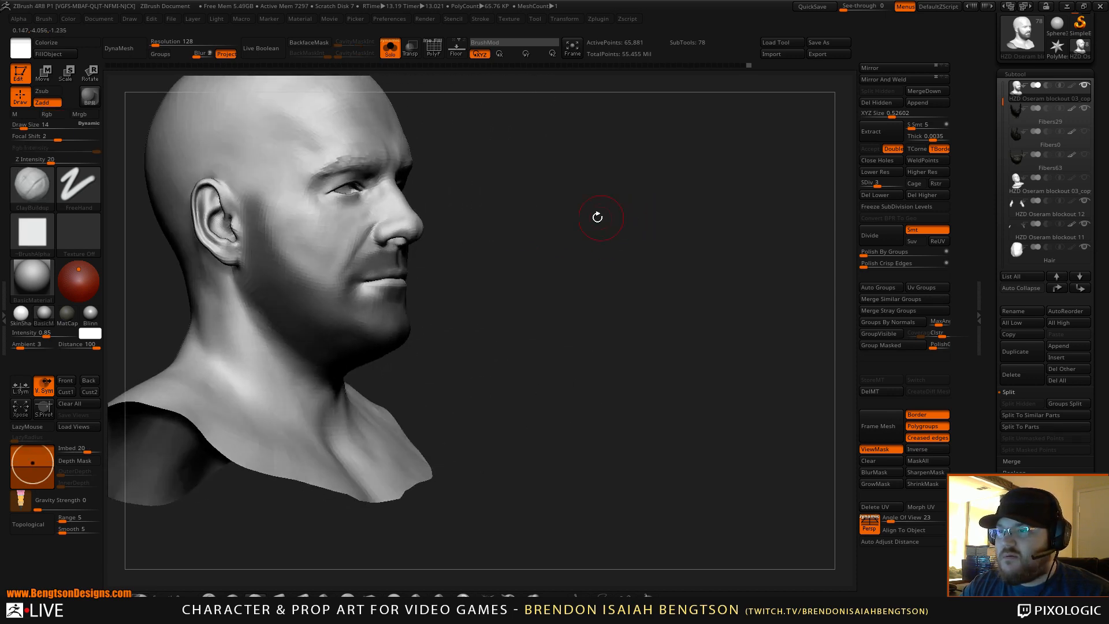
{"action": "key", "text": "ctrl"}
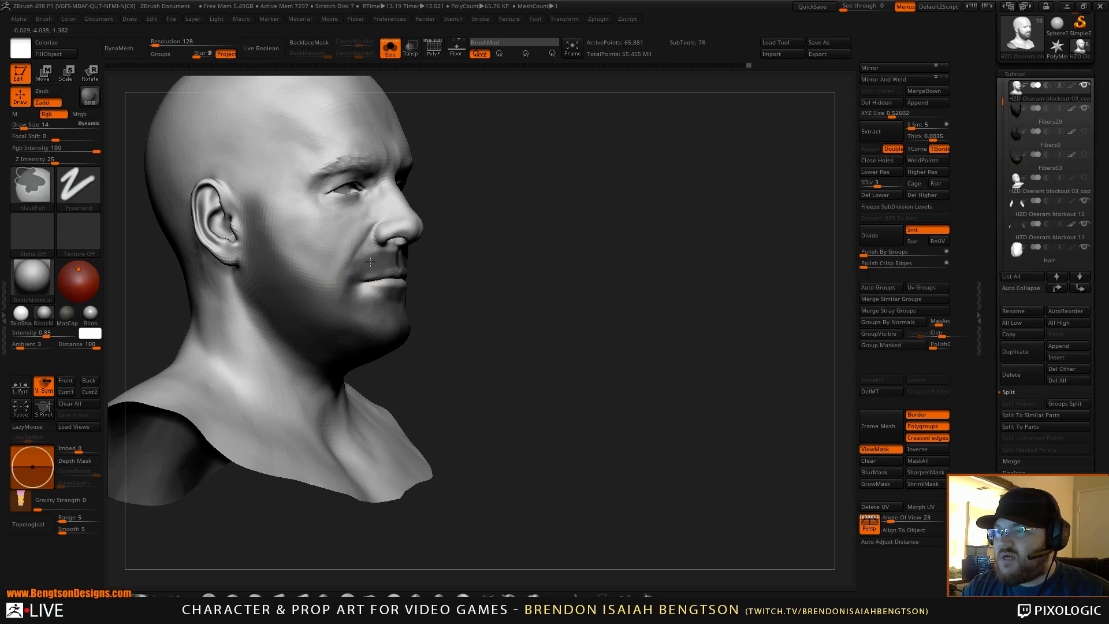
Tidy the mask along the edges of the lips with MaskPen at draw size 5
{"action": "key", "text": "space"}
{"action": "key", "text": "ctrl"}
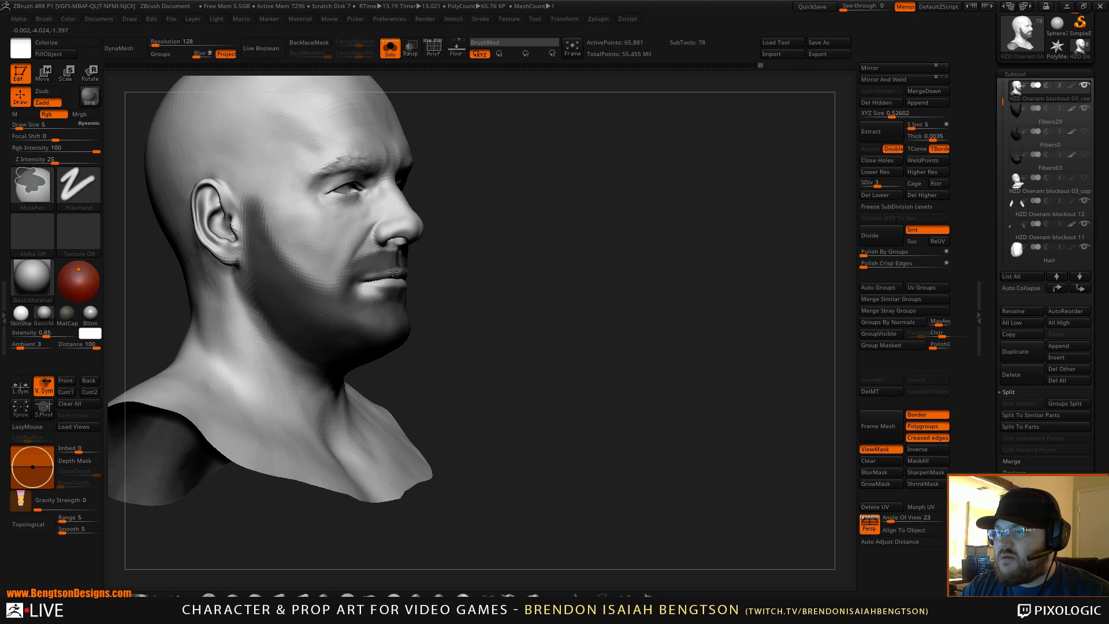
{"action": "mouse_move", "coordinate": [480, 258]}
{"action": "left_mouse_down"}
{"action": "mouse_move", "coordinate": [616, 240]}
{"action": "mouse_move", "coordinate": [662, 198]}
{"action": "mouse_move", "coordinate": [667, 173]}
{"action": "mouse_move", "coordinate": [701, 178]}
{"action": "mouse_move", "coordinate": [647, 222]}
{"action": "left_mouse_up"}
{"action": "left_click_drag", "start_coordinate": [647, 223], "coordinate": [669, 255]}
Load the Fibers142 FiberMesh preset onto the masked beard area and close LightBox
{"action": "left_click_drag", "start_coordinate": [993, 454], "coordinate": [1001, 249]}
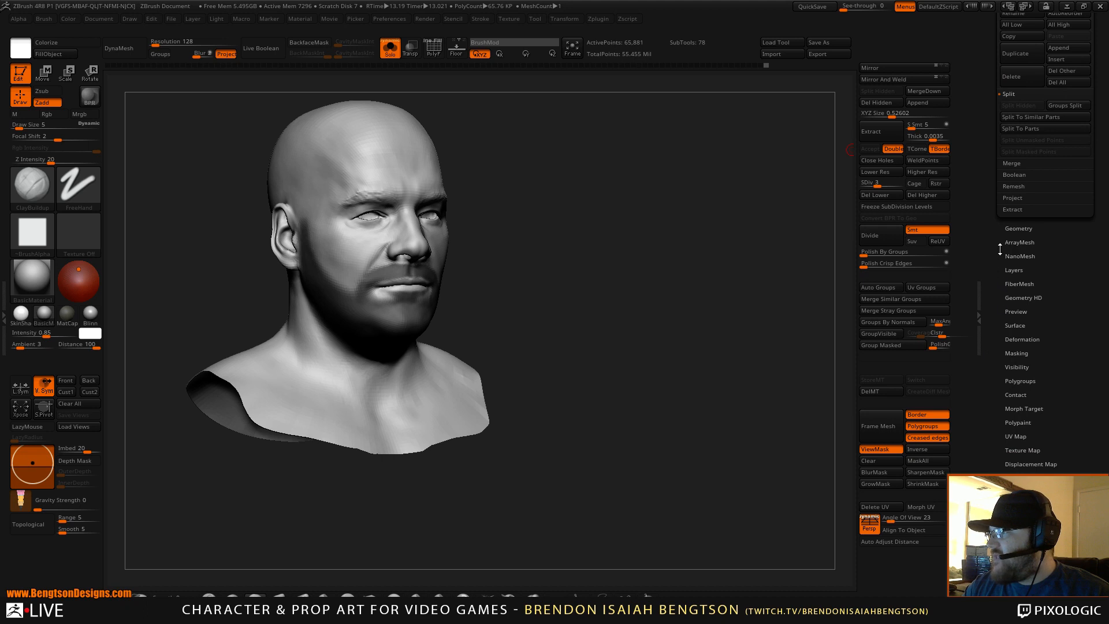
{"action": "left_click", "coordinate": [1021, 284]}
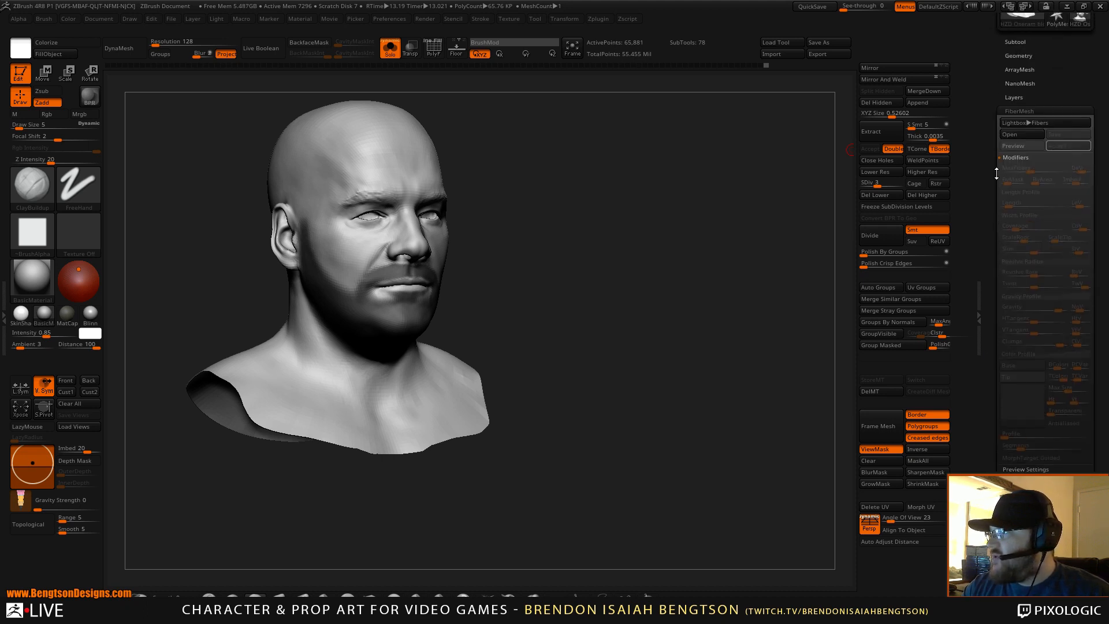
{"action": "left_click", "coordinate": [1030, 123]}
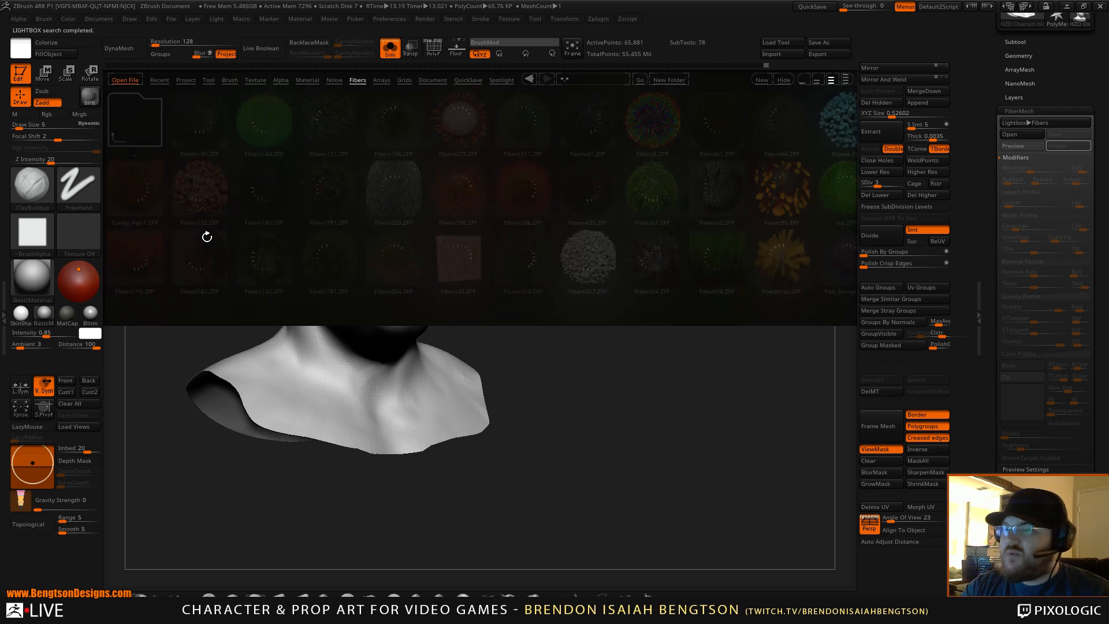
{"action": "left_click", "coordinate": [201, 252]}
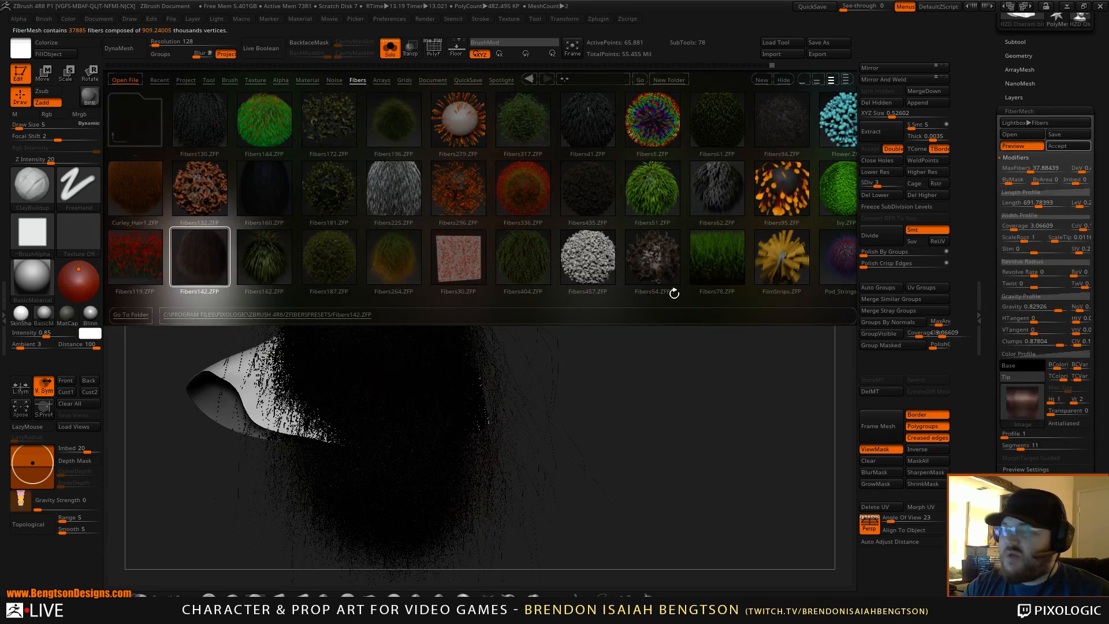
{"action": "key", "text": "comma"}
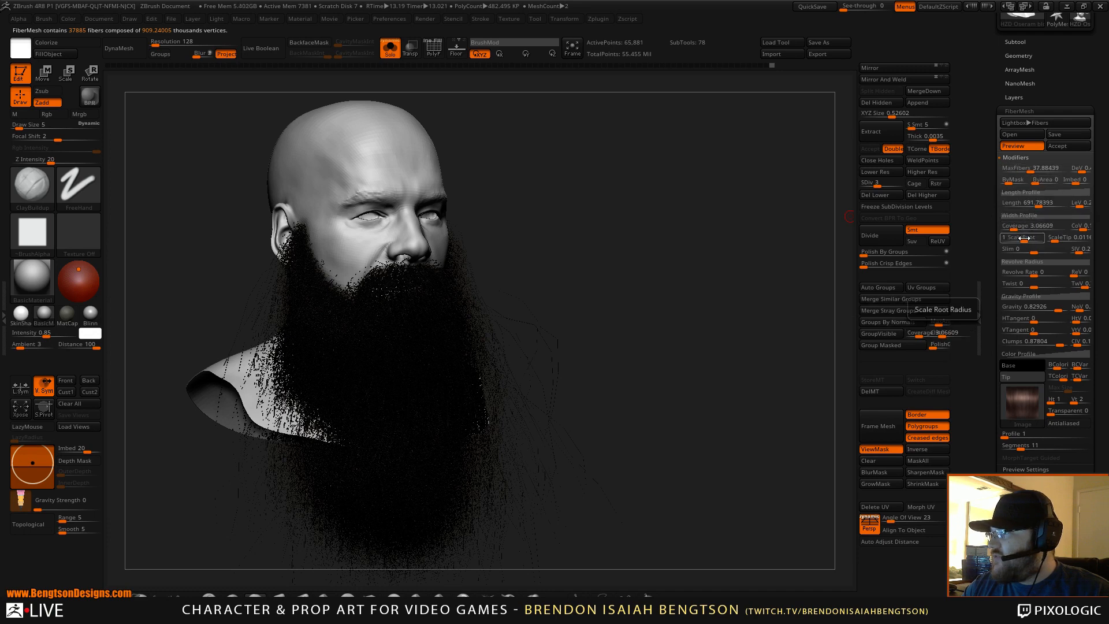
Raise the head to subdivision level 6 and regenerate the fiber preview for inspection, leaving the preview off at the end
{"action": "left_click_drag", "start_coordinate": [895, 181], "coordinate": [906, 179]}
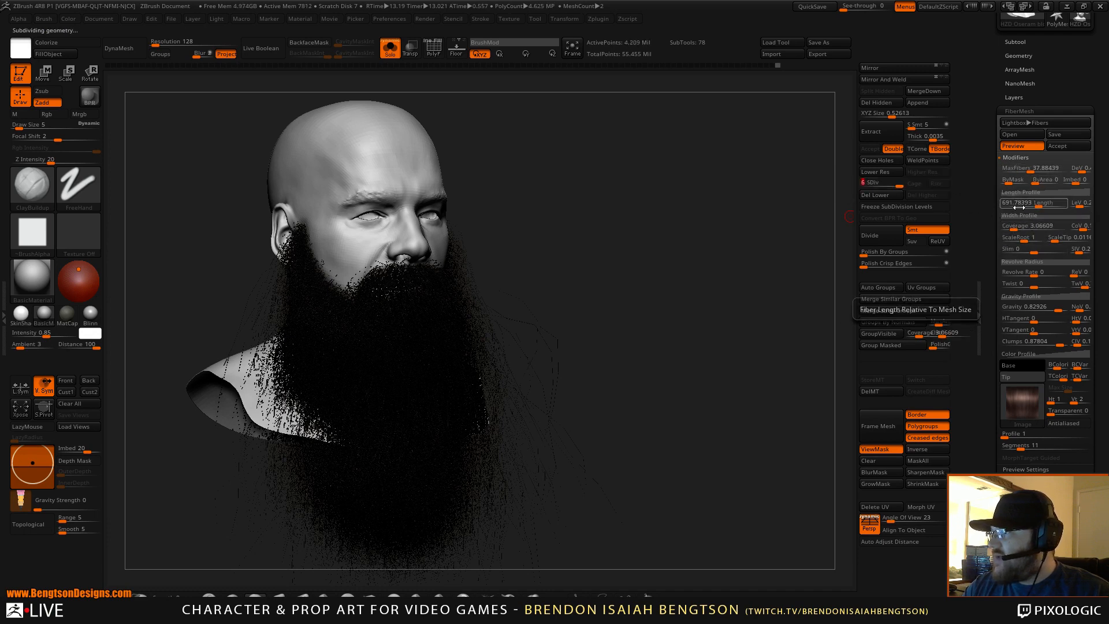
{"action": "left_click", "coordinate": [1024, 147]}
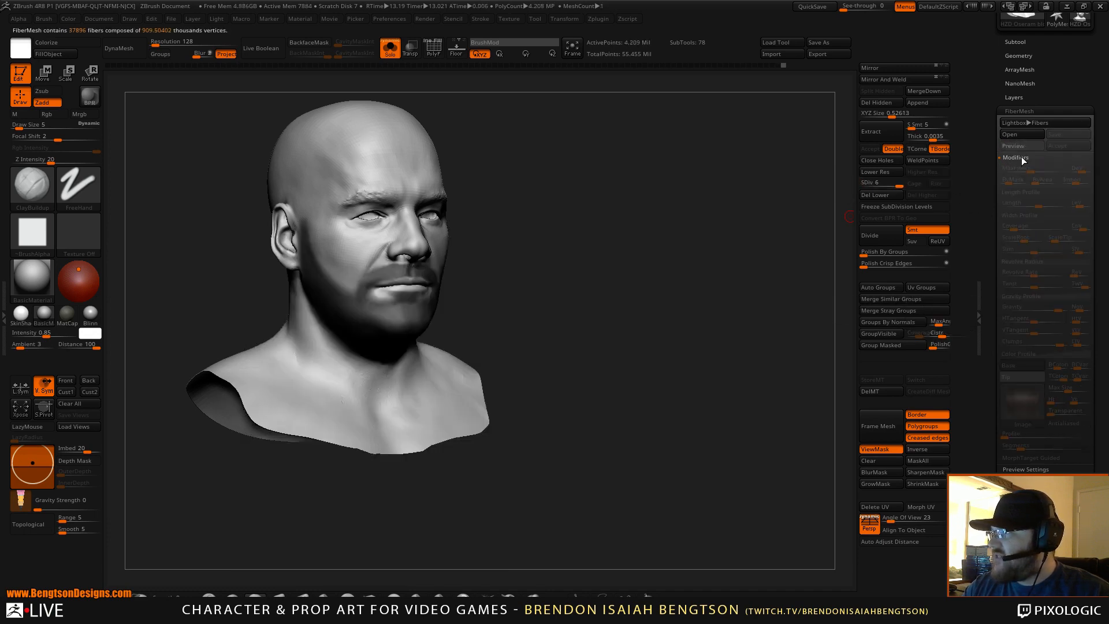
{"action": "left_click", "coordinate": [1026, 146]}
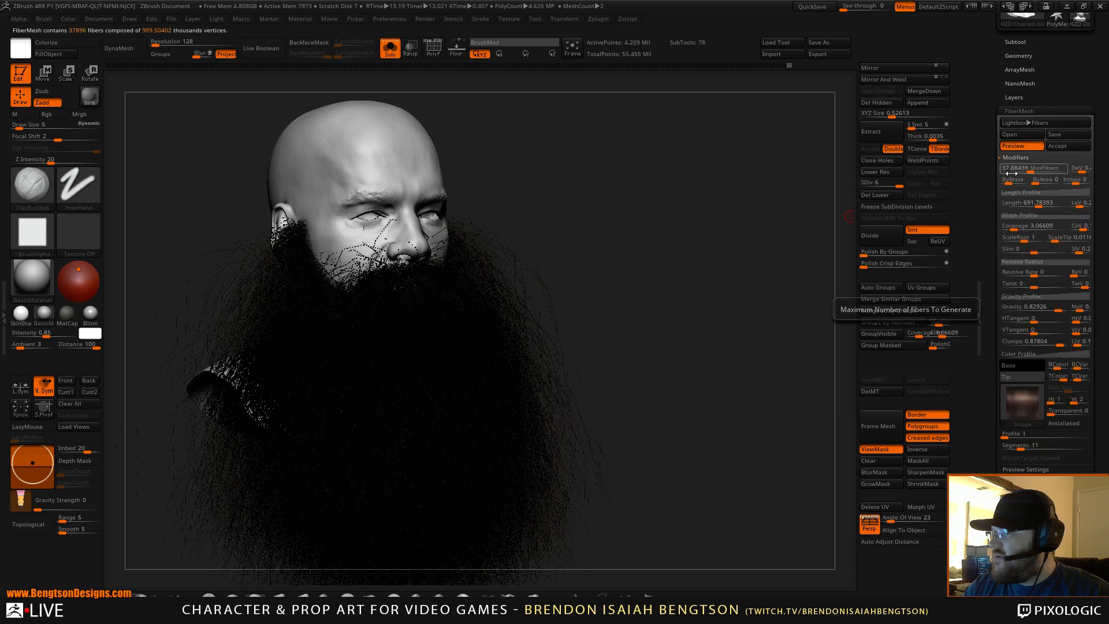
{"action": "left_click_drag", "start_coordinate": [736, 302], "coordinate": [773, 286]}
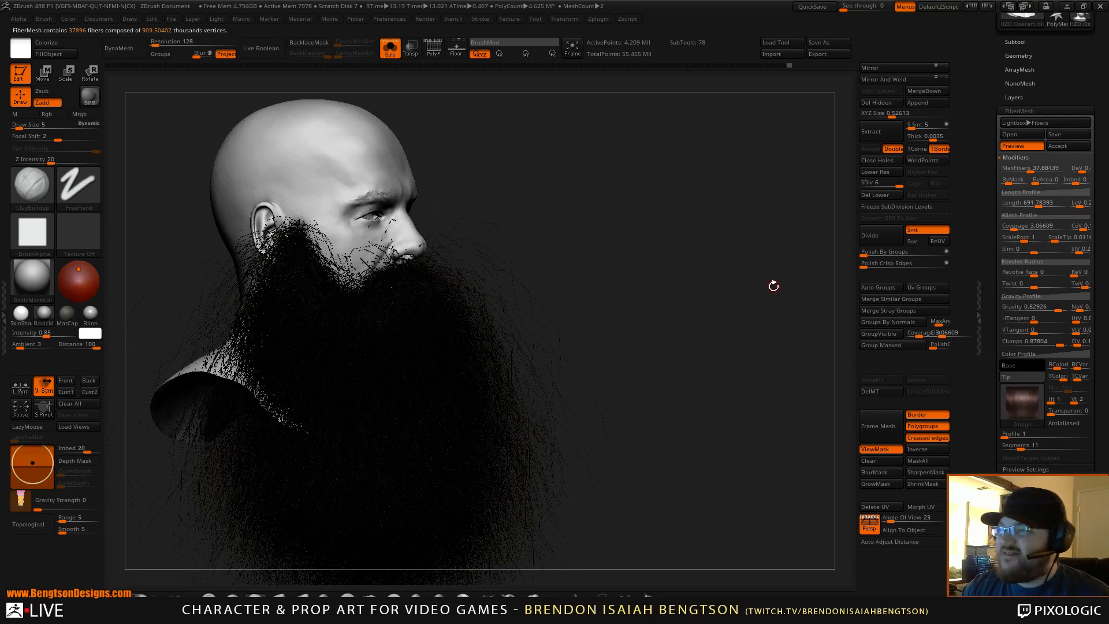
{"action": "left_click", "coordinate": [1014, 152]}
Hide the upper part of the head to expose the mouth cavity from above
{"action": "left_click_drag", "start_coordinate": [648, 364], "coordinate": [700, 299]}
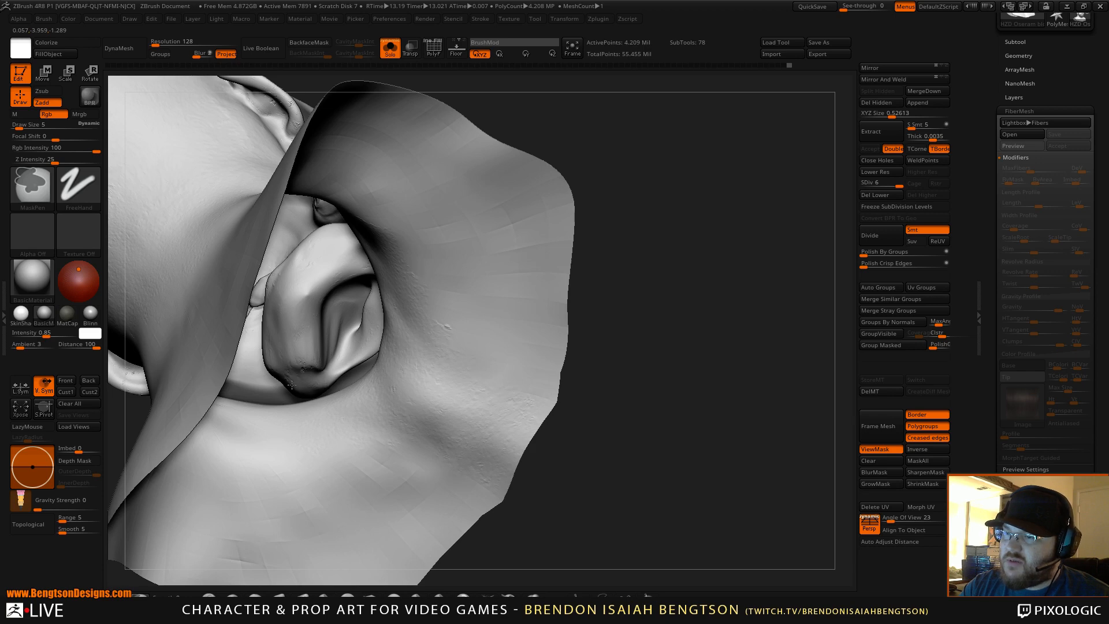
{"action": "mouse_move", "coordinate": [644, 144]}
{"action": "left_mouse_down"}
{"action": "mouse_move", "coordinate": [669, 258]}
{"action": "mouse_move", "coordinate": [658, 190]}
{"action": "mouse_move", "coordinate": [630, 144]}
{"action": "left_mouse_up"}
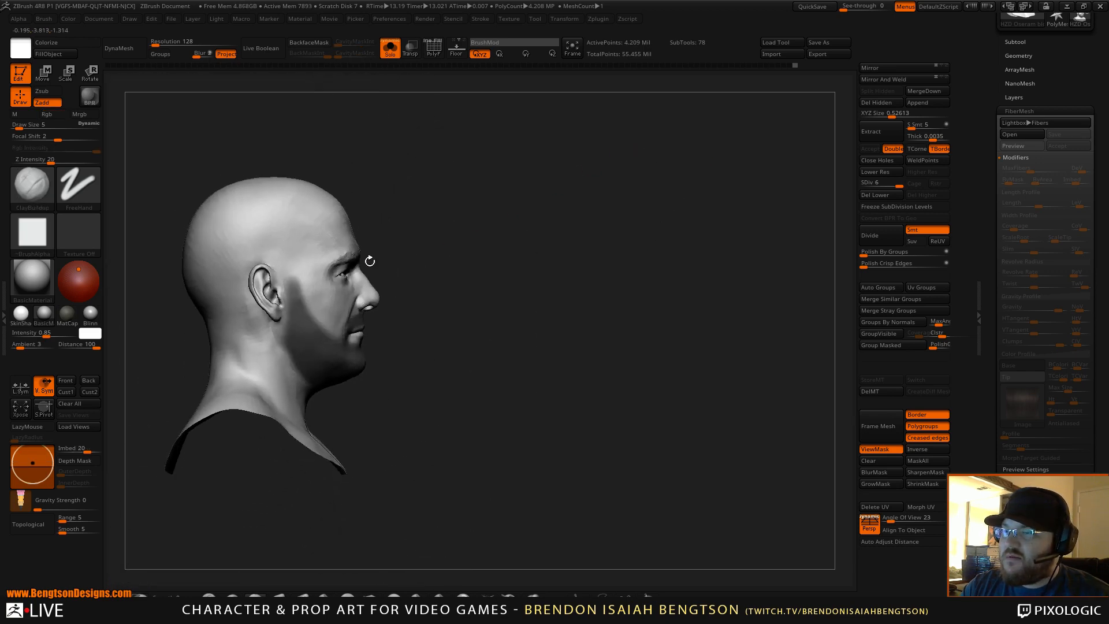
{"action": "key", "text": "ctrl+shift"}
{"action": "mouse_move", "coordinate": [149, 292]}
{"action": "left_mouse_down", "text": "ctrl+shift"}
{"action": "mouse_move", "coordinate": [206, 123]}
{"action": "mouse_move", "coordinate": [435, 123]}
{"action": "mouse_move", "coordinate": [432, 176]}
{"action": "mouse_move", "coordinate": [437, 137]}
{"action": "left_mouse_up", "text": "ctrl+shift"}
{"action": "left_click_drag", "start_coordinate": [440, 217], "coordinate": [491, 451]}
Hide the sides and back of the remaining head with SelectLasso, keeping a strip with the mouth cavity and the neck
{"action": "mouse_move", "coordinate": [633, 293]}
{"action": "left_mouse_down"}
{"action": "mouse_move", "coordinate": [696, 226]}
{"action": "mouse_move", "coordinate": [706, 171]}
{"action": "mouse_move", "coordinate": [698, 226]}
{"action": "left_mouse_up"}
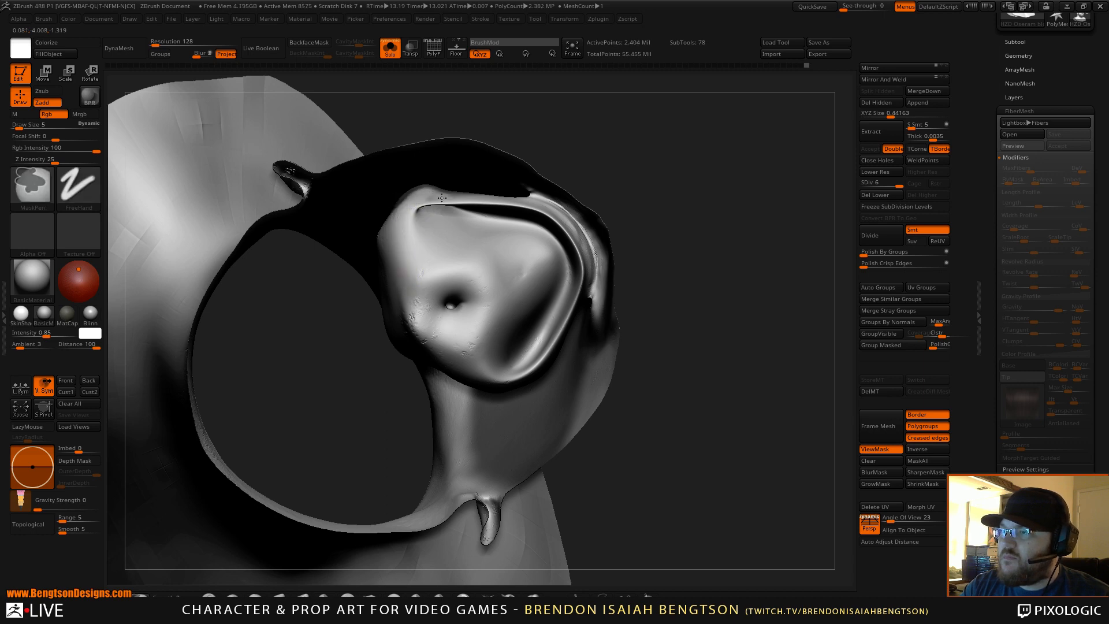
{"action": "left_click_drag", "start_coordinate": [579, 132], "coordinate": [594, 176]}
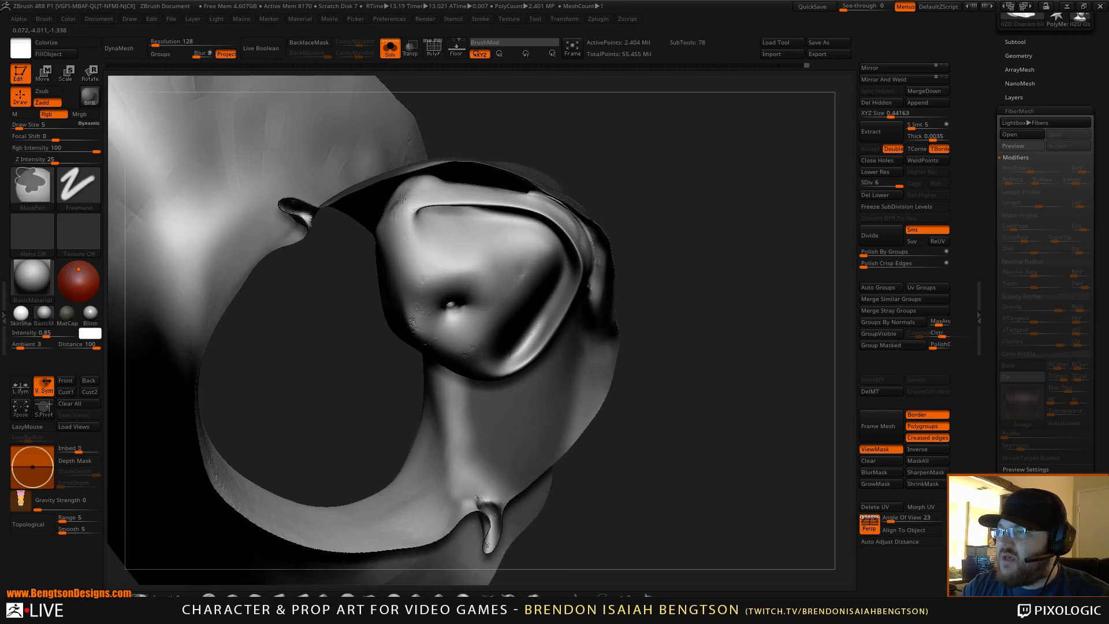
{"action": "mouse_move", "coordinate": [664, 177]}
{"action": "left_mouse_down"}
{"action": "mouse_move", "coordinate": [665, 142]}
{"action": "mouse_move", "coordinate": [677, 141]}
{"action": "left_mouse_up"}
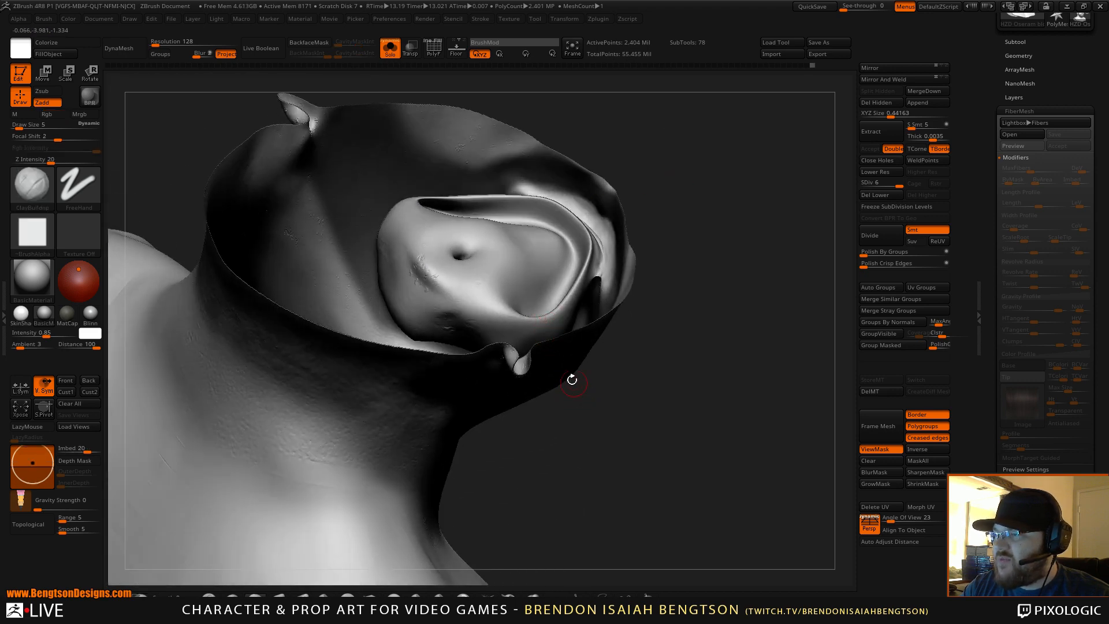
{"action": "left_click_drag", "start_coordinate": [699, 332], "coordinate": [710, 238]}
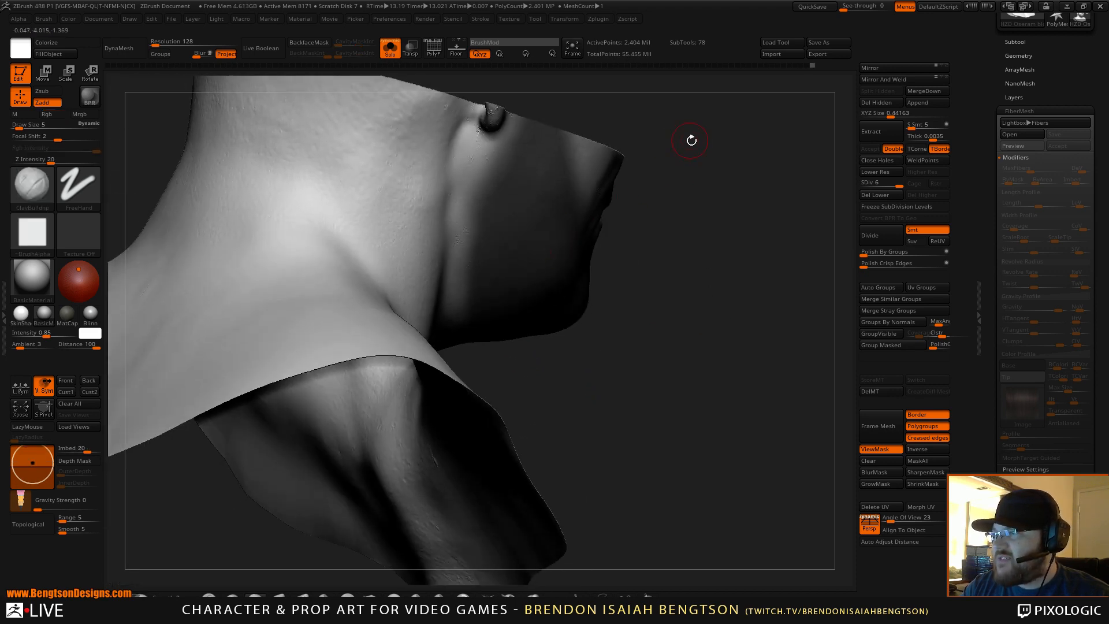
{"action": "left_click_drag", "start_coordinate": [691, 141], "coordinate": [695, 234]}
{"action": "key", "text": "ctrl+shift"}
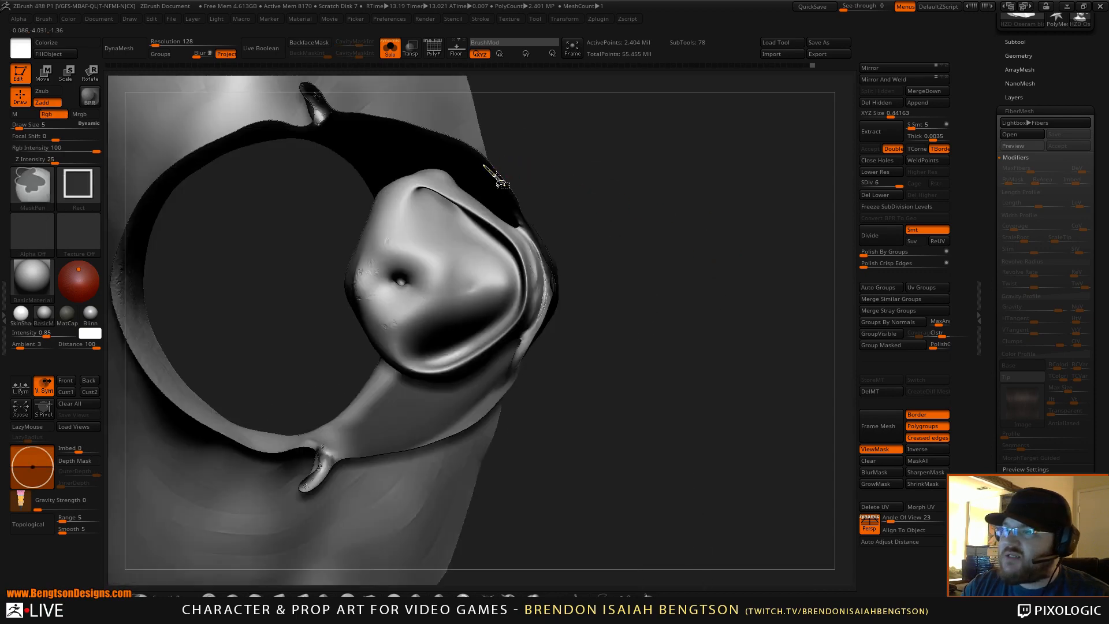
{"action": "left_click", "coordinate": [625, 595], "text": "ctrl+shift"}
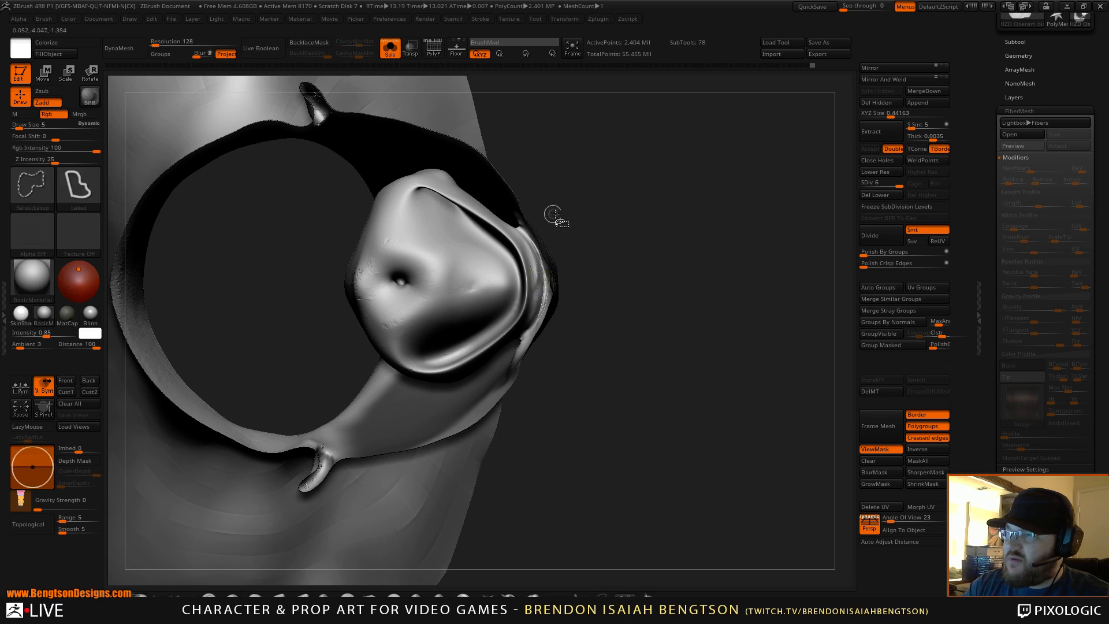
{"action": "mouse_move", "coordinate": [499, 166]}
{"action": "left_mouse_down", "text": "ctrl+shift"}
{"action": "mouse_move", "coordinate": [354, 161]}
{"action": "mouse_move", "coordinate": [317, 322]}
{"action": "mouse_move", "coordinate": [396, 391]}
{"action": "mouse_move", "coordinate": [553, 371]}
{"action": "mouse_move", "coordinate": [647, 304]}
{"action": "left_mouse_up", "text": "ctrl+shift"}
{"action": "mouse_move", "coordinate": [701, 339]}
{"action": "left_mouse_down"}
{"action": "mouse_move", "coordinate": [726, 249]}
{"action": "mouse_move", "coordinate": [717, 296]}
{"action": "mouse_move", "coordinate": [742, 309]}
{"action": "left_mouse_up"}
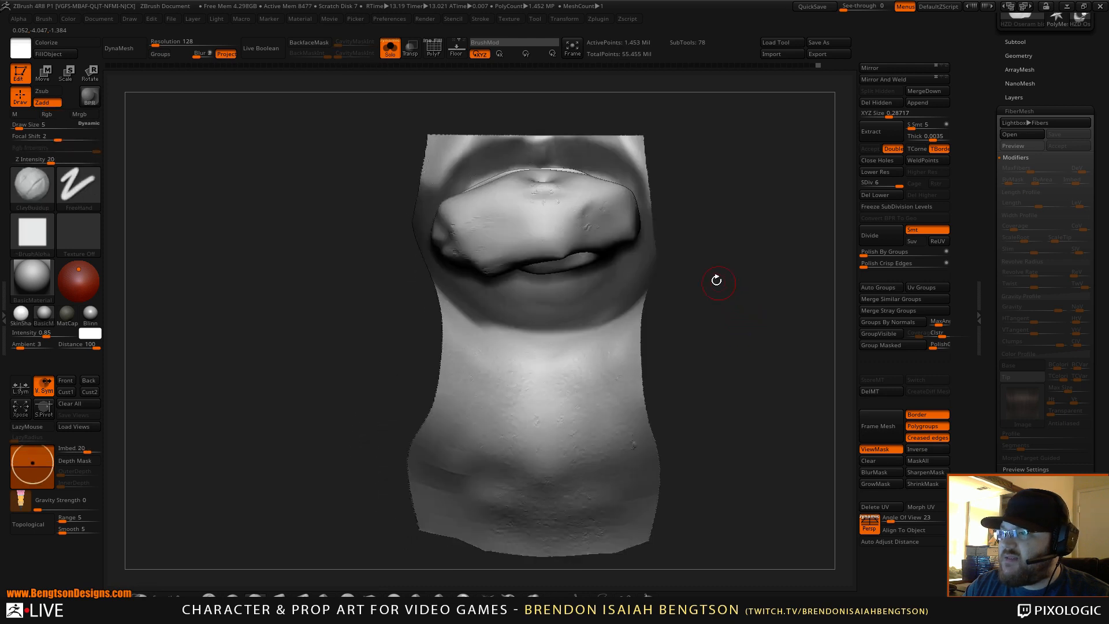
Hide the neck below the mouth cavity with a SelectLasso selection
{"action": "key", "text": "ctrl+shift"}
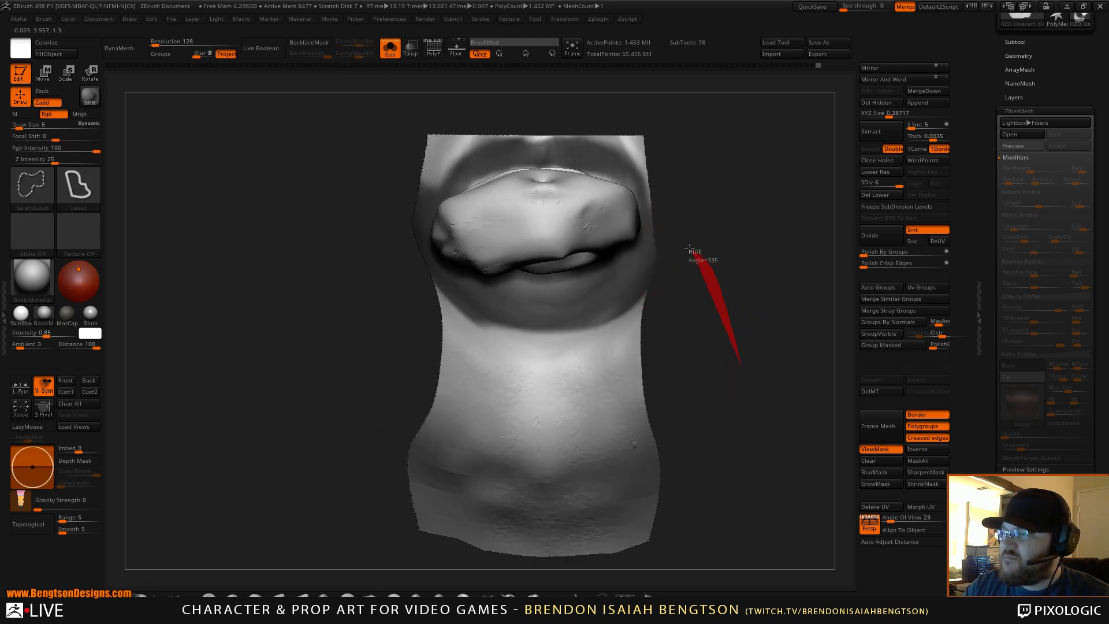
{"action": "mouse_move", "coordinate": [690, 249]}
{"action": "left_mouse_down", "text": "ctrl+shift"}
{"action": "mouse_move", "coordinate": [456, 318]}
{"action": "mouse_move", "coordinate": [428, 277]}
{"action": "mouse_move", "coordinate": [384, 320]}
{"action": "mouse_move", "coordinate": [538, 569]}
{"action": "mouse_move", "coordinate": [812, 521]}
{"action": "mouse_move", "coordinate": [798, 497]}
{"action": "left_mouse_up", "text": "ctrl+shift"}
{"action": "mouse_move", "coordinate": [734, 275]}
{"action": "left_mouse_down"}
{"action": "mouse_move", "coordinate": [735, 207]}
{"action": "mouse_move", "coordinate": [713, 218]}
{"action": "mouse_move", "coordinate": [715, 241]}
{"action": "mouse_move", "coordinate": [659, 115]}
{"action": "left_mouse_up"}
Hide the remaining skin around and below the mouth cavity with several SelectLasso selections, leaving mainly the inner mouth geometry
{"action": "key", "text": "ctrl+shift"}
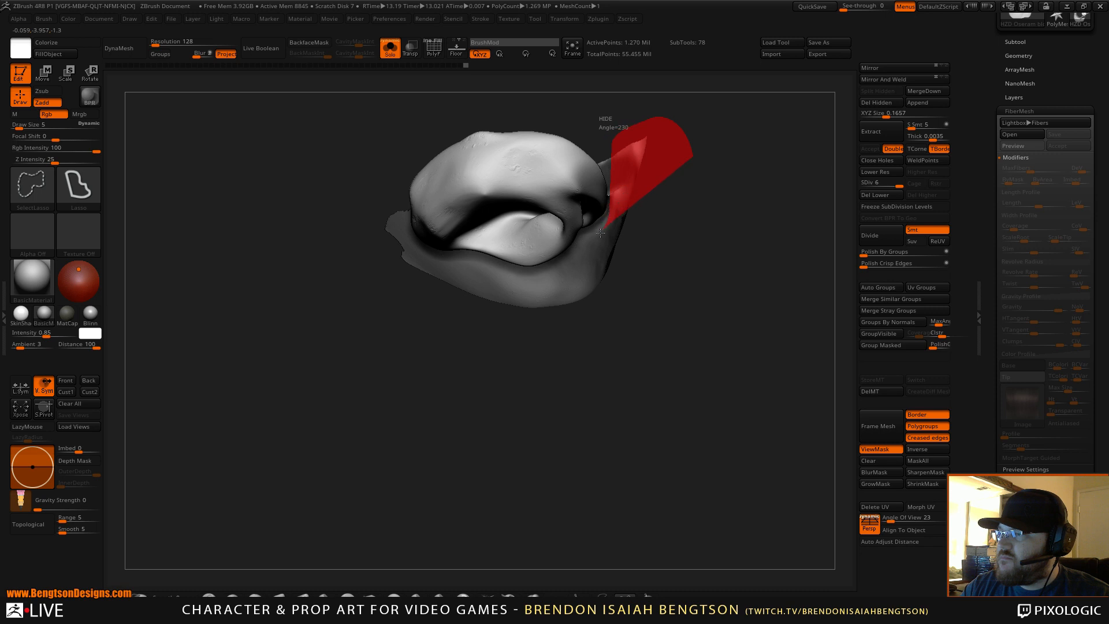
{"action": "mouse_move", "coordinate": [559, 283]}
{"action": "left_mouse_down", "text": "ctrl+shift"}
{"action": "mouse_move", "coordinate": [729, 408]}
{"action": "mouse_move", "coordinate": [693, 208]}
{"action": "mouse_move", "coordinate": [649, 184]}
{"action": "mouse_move", "coordinate": [656, 138]}
{"action": "mouse_move", "coordinate": [666, 233]}
{"action": "mouse_move", "coordinate": [743, 340]}
{"action": "mouse_move", "coordinate": [727, 321]}
{"action": "left_mouse_up", "text": "ctrl+shift"}
{"action": "mouse_move", "coordinate": [386, 316]}
{"action": "left_mouse_down", "text": "ctrl+shift"}
{"action": "mouse_move", "coordinate": [383, 208]}
{"action": "mouse_move", "coordinate": [442, 208]}
{"action": "mouse_move", "coordinate": [455, 275]}
{"action": "left_mouse_up", "text": "ctrl+shift"}
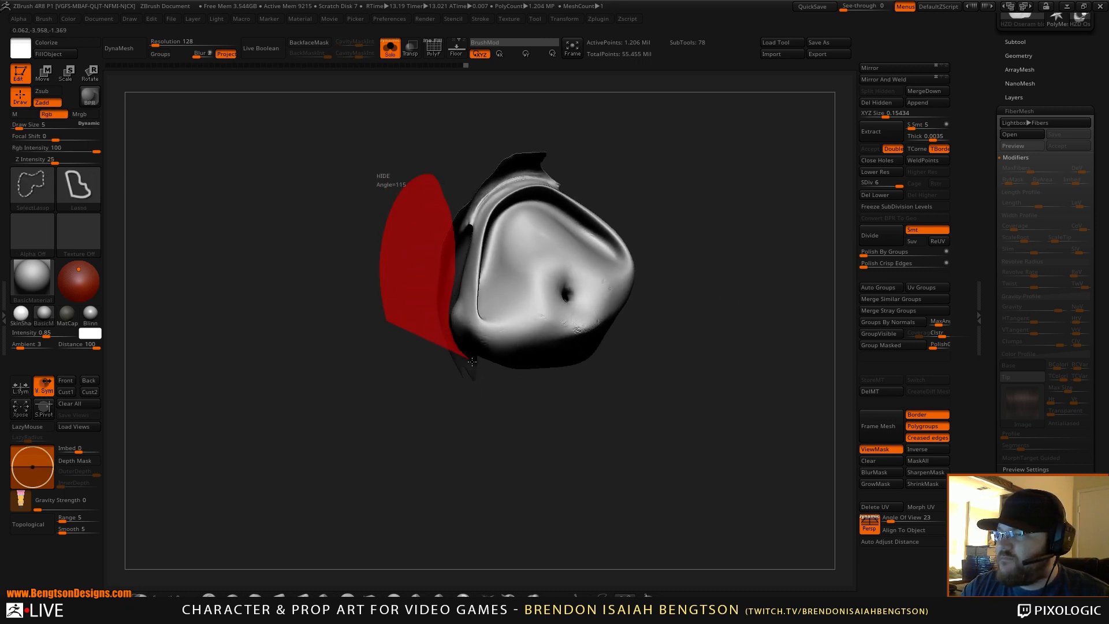
{"action": "left_click_drag", "start_coordinate": [472, 361], "coordinate": [425, 485], "text": "ctrl+shift"}
{"action": "left_click_drag", "start_coordinate": [543, 466], "coordinate": [521, 342]}
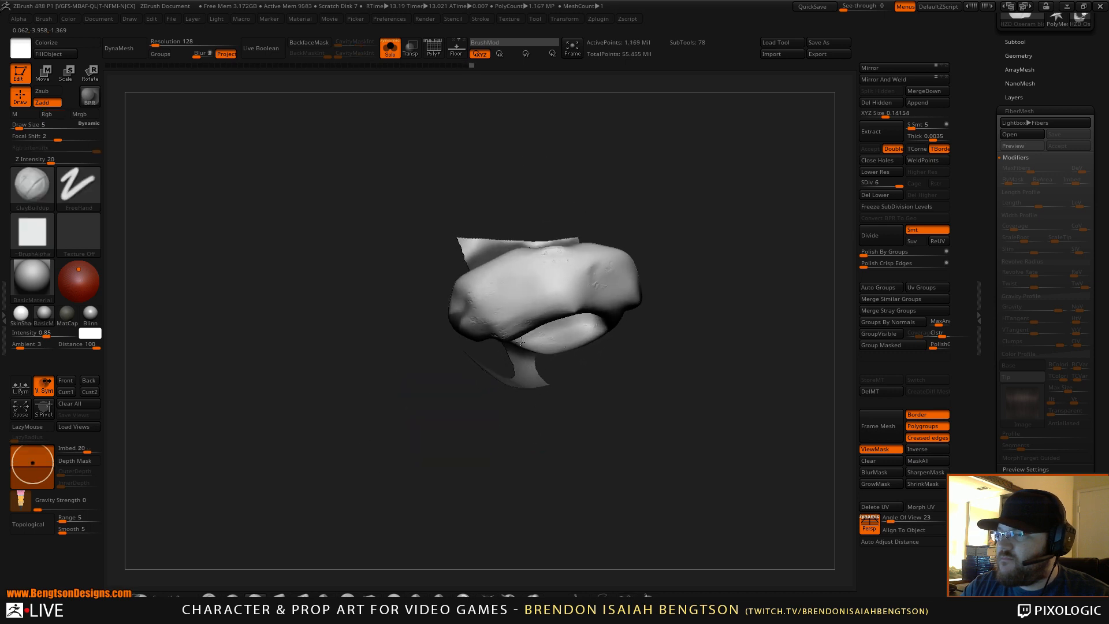
{"action": "key", "text": "ctrl+shift"}
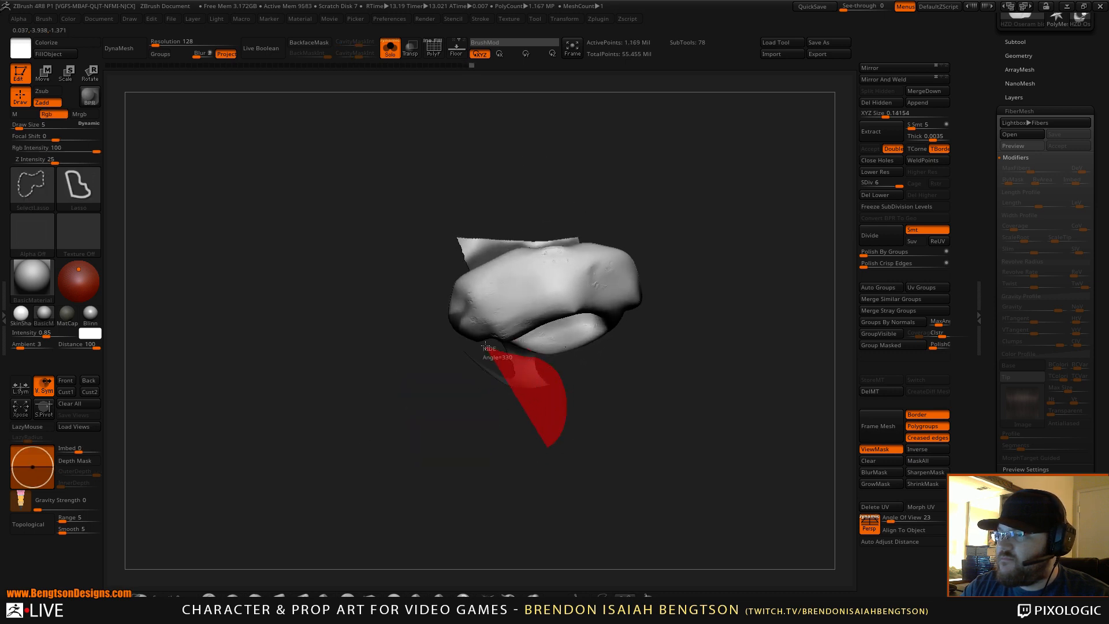
{"action": "left_click_drag", "start_coordinate": [454, 346], "coordinate": [479, 483], "text": "ctrl+shift"}
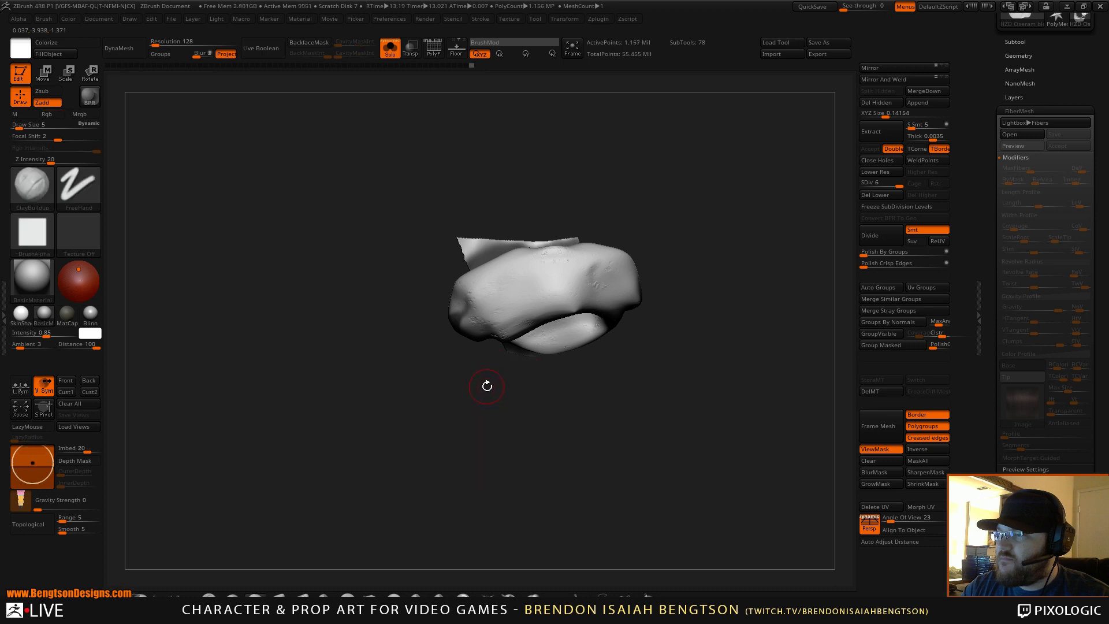
{"action": "mouse_move", "coordinate": [486, 386]}
{"action": "left_mouse_down"}
{"action": "mouse_move", "coordinate": [476, 432]}
{"action": "mouse_move", "coordinate": [430, 412]}
{"action": "mouse_move", "coordinate": [450, 376]}
{"action": "mouse_move", "coordinate": [451, 397]}
{"action": "mouse_move", "coordinate": [375, 410]}
{"action": "left_mouse_up"}
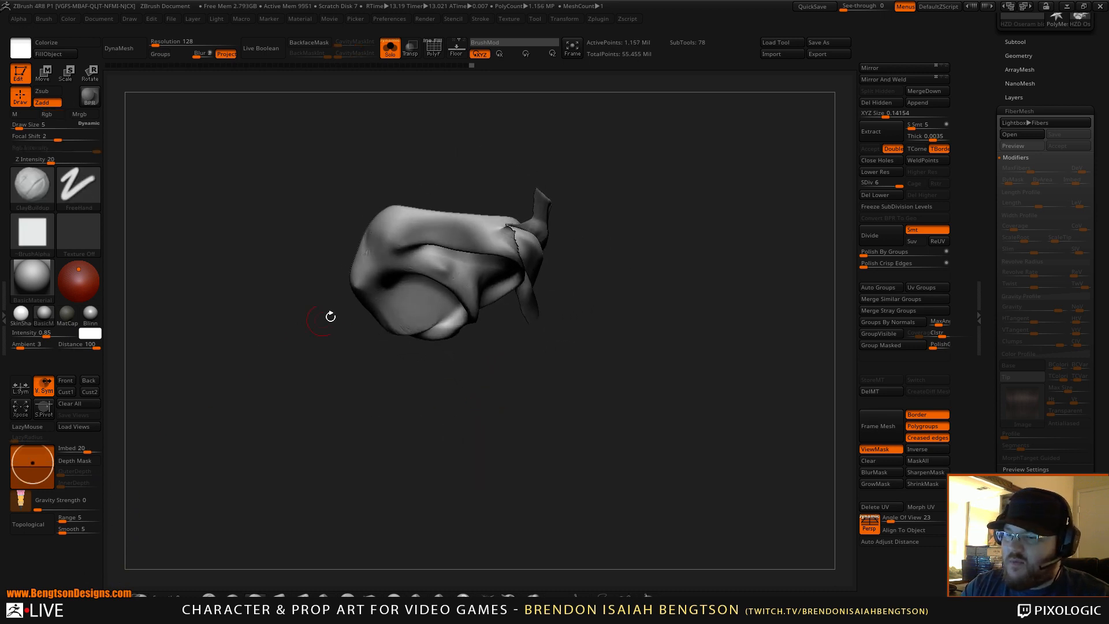
Clear masking from the isolated mouth cavity by covering it with MaskLasso selections and inverting the mask
{"action": "key", "text": "ctrl"}
{"action": "mouse_move", "coordinate": [494, 287]}
{"action": "left_mouse_down", "text": "ctrl"}
{"action": "mouse_move", "coordinate": [397, 172]}
{"action": "mouse_move", "coordinate": [347, 393]}
{"action": "left_mouse_up", "text": "ctrl"}
{"action": "left_click", "coordinate": [371, 511], "text": "ctrl"}
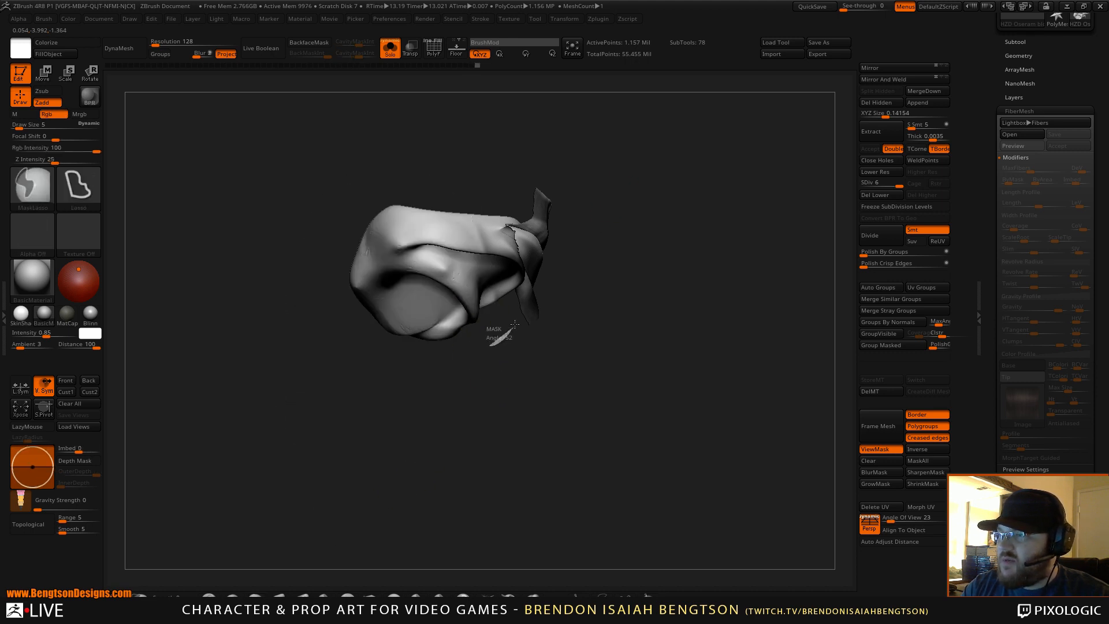
{"action": "mouse_move", "coordinate": [511, 293]}
{"action": "left_mouse_down", "text": "ctrl"}
{"action": "mouse_move", "coordinate": [508, 230]}
{"action": "mouse_move", "coordinate": [343, 381]}
{"action": "left_mouse_up", "text": "ctrl"}
{"action": "left_click", "coordinate": [203, 509], "text": "ctrl"}
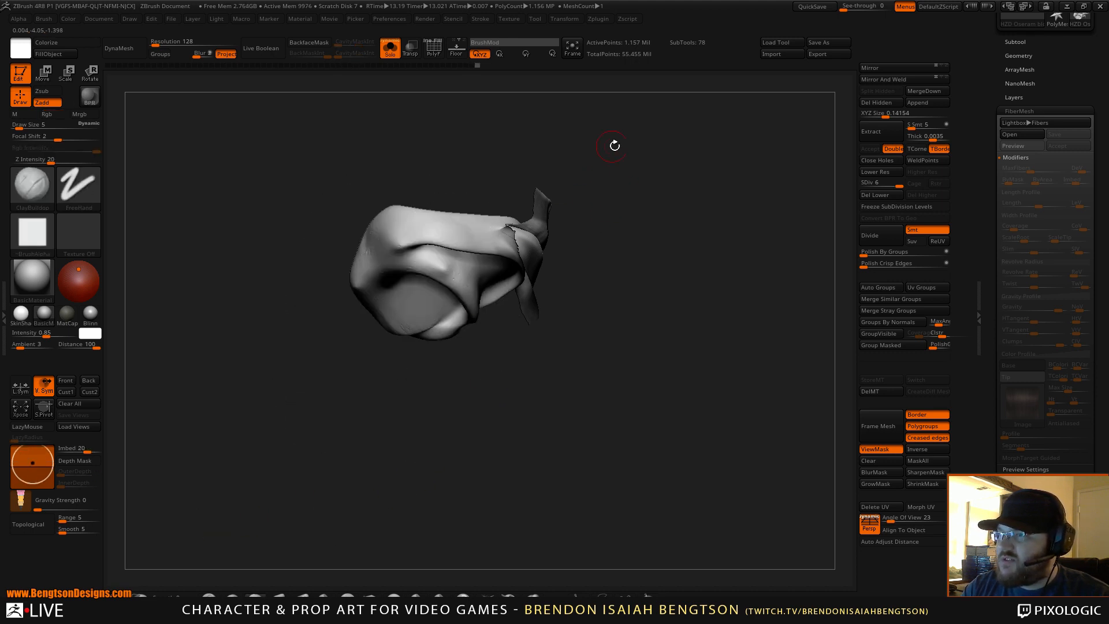
Inspect the isolated mouth cavity from the other side and unhide the whole head
{"action": "mouse_move", "coordinate": [615, 145]}
{"action": "left_mouse_down"}
{"action": "mouse_move", "coordinate": [645, 359]}
{"action": "mouse_move", "coordinate": [739, 166]}
{"action": "left_mouse_up"}
{"action": "left_click_drag", "start_coordinate": [610, 196], "coordinate": [620, 374]}
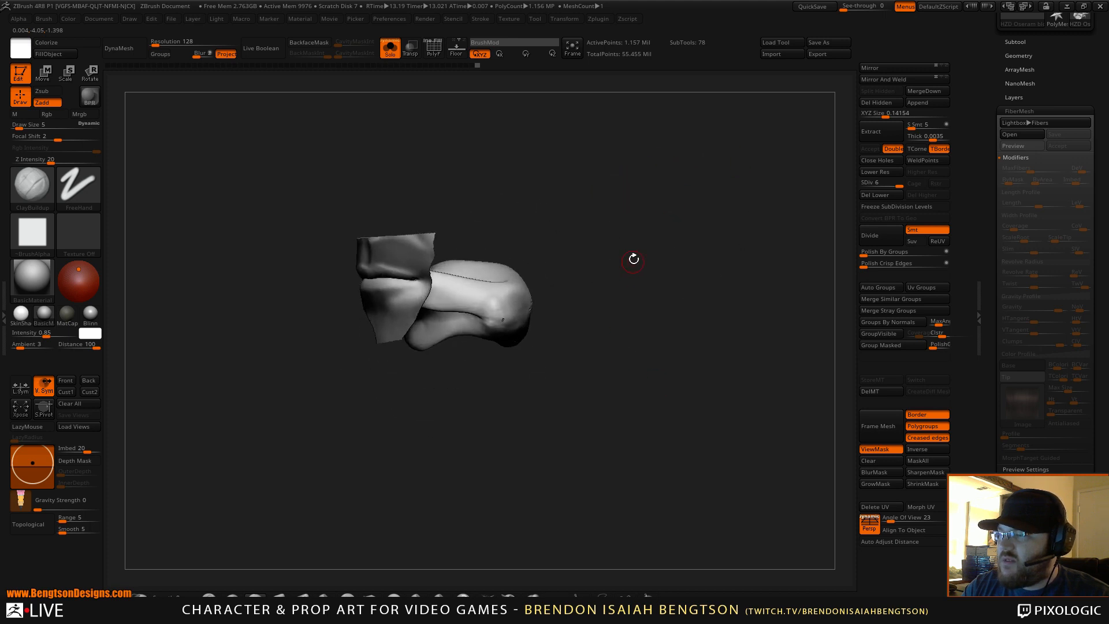
{"action": "key", "text": "ctrl+shift"}
{"action": "left_click", "coordinate": [586, 176], "text": "ctrl+shift"}
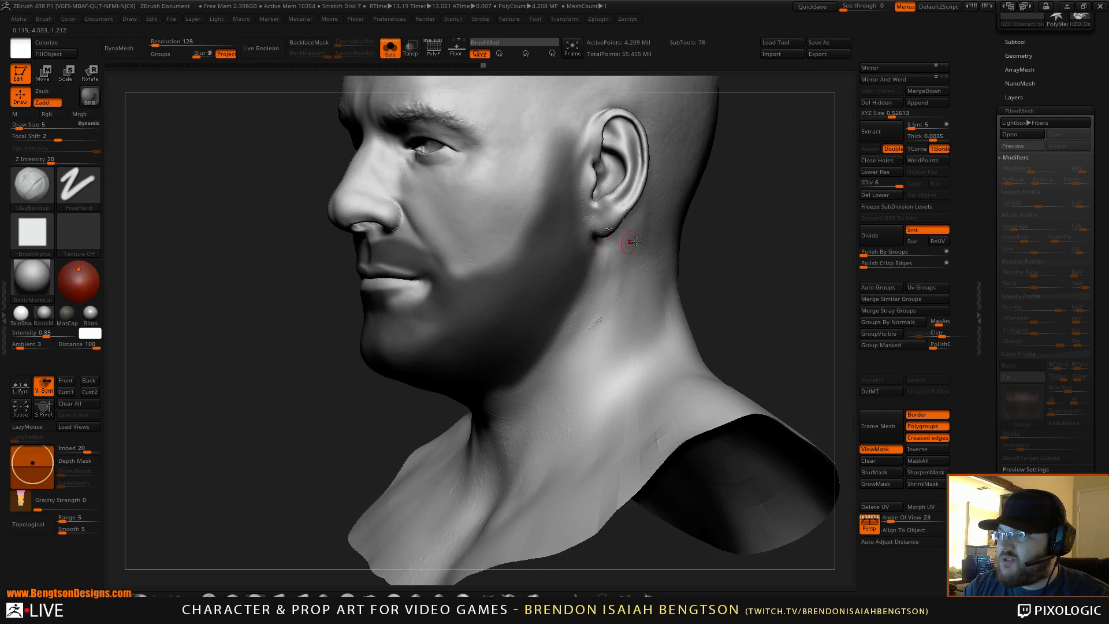
Isolate the mouth and cheek region with a lasso selection and hide part of the outer skin in front of the mouth cavity
{"action": "left_click_drag", "start_coordinate": [772, 232], "coordinate": [633, 235]}
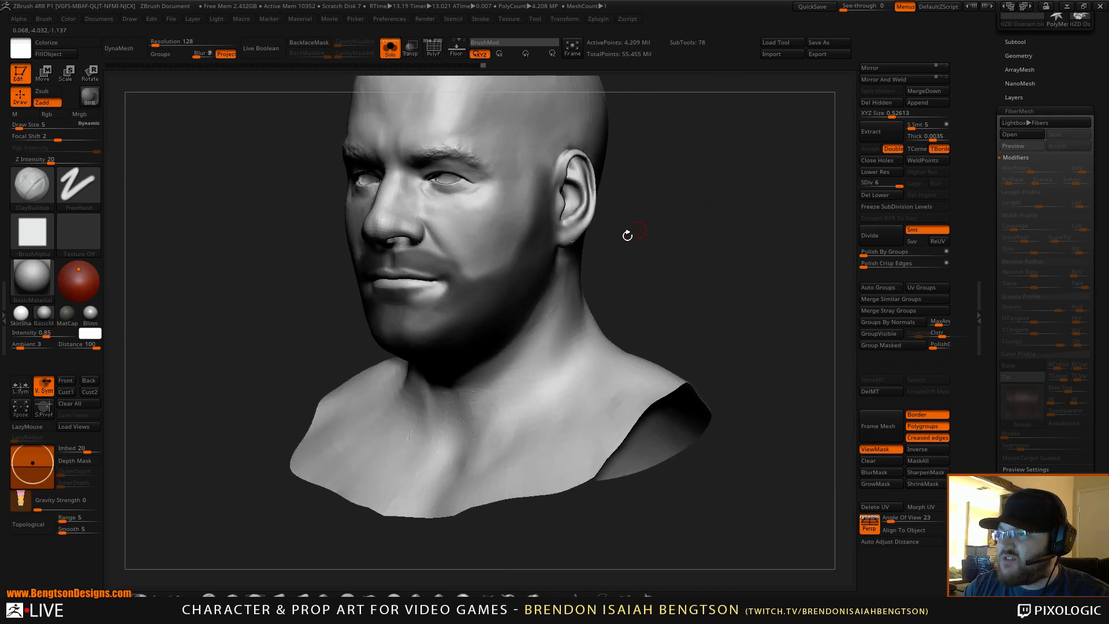
{"action": "key", "text": "ctrl"}
{"action": "mouse_move", "coordinate": [513, 268]}
{"action": "left_mouse_down", "text": "ctrl+shift"}
{"action": "mouse_move", "coordinate": [462, 347]}
{"action": "mouse_move", "coordinate": [543, 269]}
{"action": "left_mouse_up", "text": "ctrl+shift"}
{"action": "left_click", "coordinate": [637, 206], "text": "ctrl+shift"}
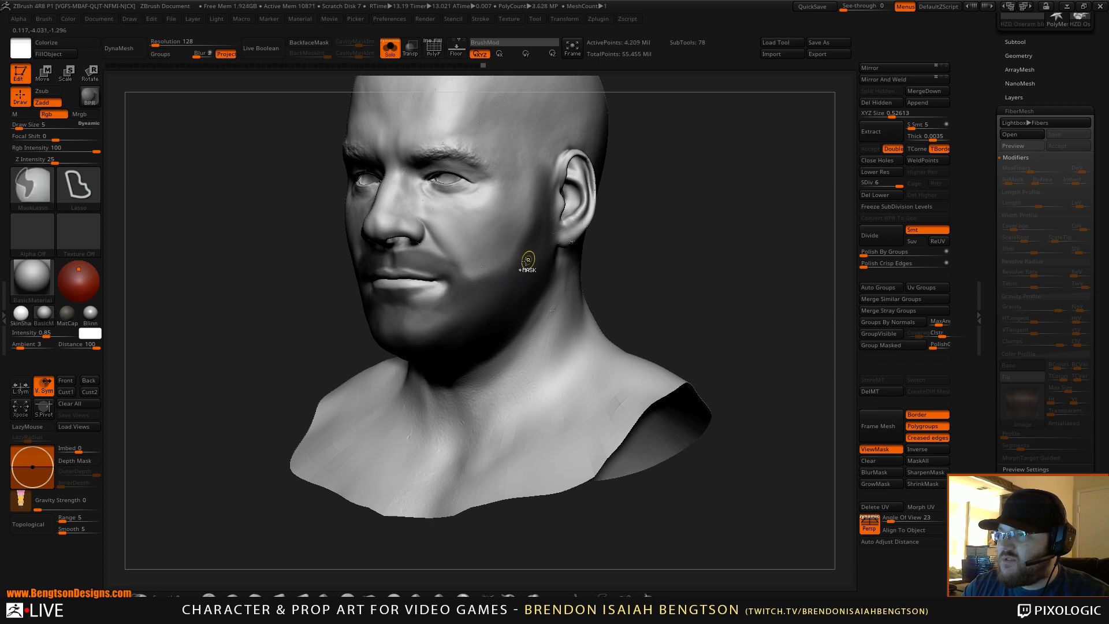
{"action": "mouse_move", "coordinate": [503, 235]}
{"action": "left_mouse_down", "text": "ctrl+shift"}
{"action": "mouse_move", "coordinate": [448, 243]}
{"action": "mouse_move", "coordinate": [530, 305]}
{"action": "mouse_move", "coordinate": [527, 315]}
{"action": "left_mouse_up", "text": "ctrl+shift"}
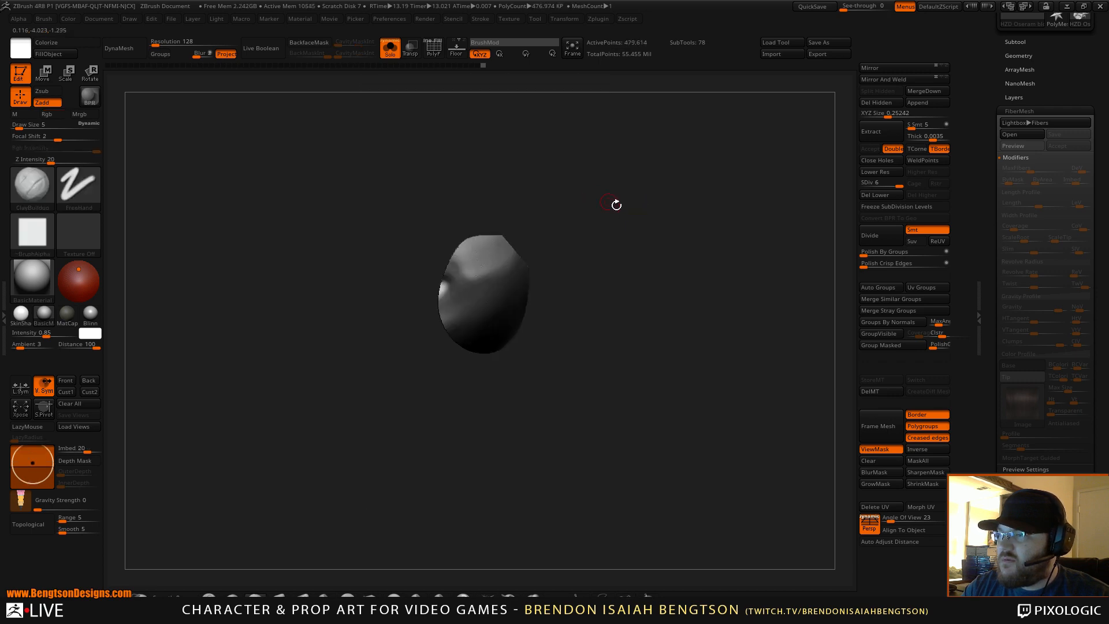
{"action": "mouse_move", "coordinate": [614, 203]}
{"action": "left_mouse_down"}
{"action": "mouse_move", "coordinate": [673, 268]}
{"action": "mouse_move", "coordinate": [686, 302]}
{"action": "mouse_move", "coordinate": [652, 338]}
{"action": "mouse_move", "coordinate": [633, 206]}
{"action": "mouse_move", "coordinate": [658, 198]}
{"action": "mouse_move", "coordinate": [653, 226]}
{"action": "left_mouse_up"}
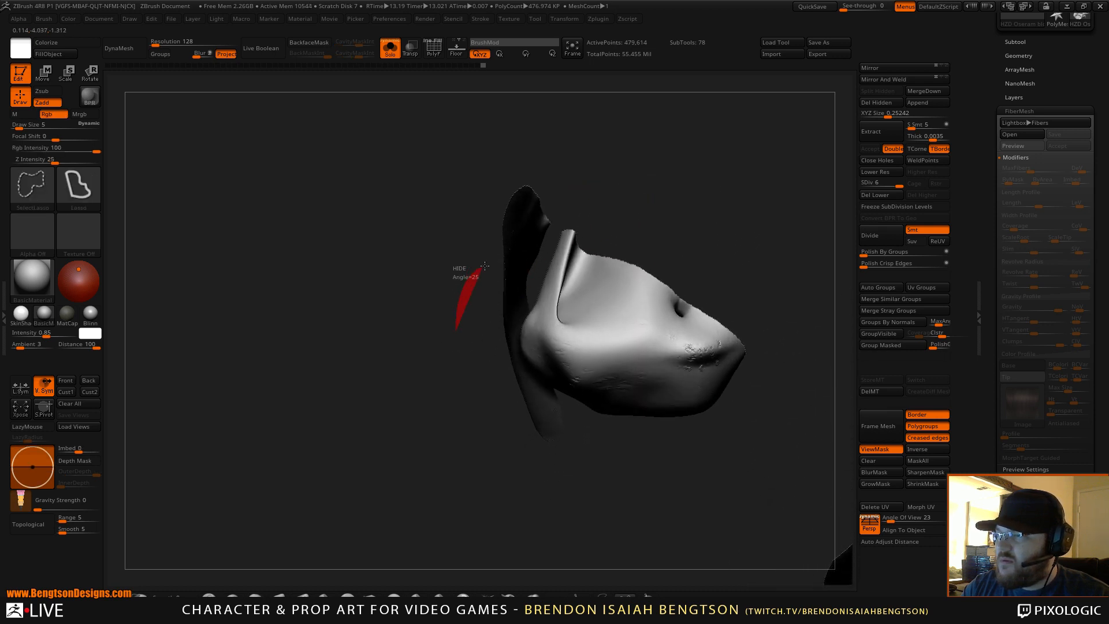
{"action": "mouse_move", "coordinate": [524, 365]}
{"action": "left_mouse_down", "text": "ctrl+alt+shift"}
{"action": "mouse_move", "coordinate": [464, 483]}
{"action": "mouse_move", "coordinate": [463, 440]}
{"action": "mouse_move", "coordinate": [493, 422]}
{"action": "mouse_move", "coordinate": [441, 396]}
{"action": "left_mouse_up", "text": "ctrl+alt+shift"}
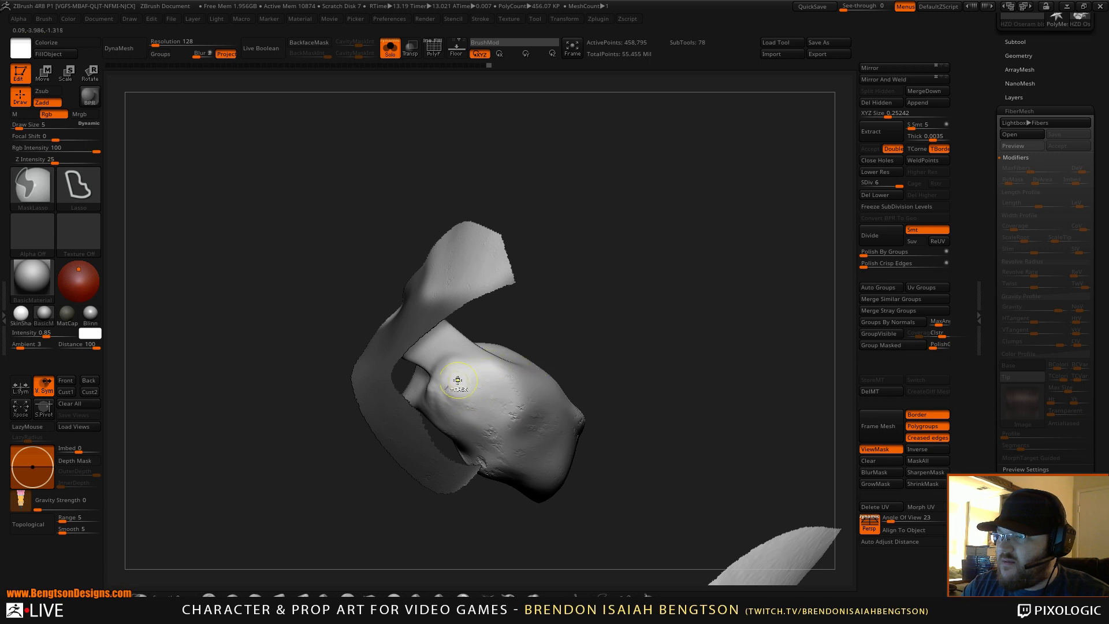
Set the masking brush to MaskPen with a freehand stroke and unhide the whole head
{"action": "key", "text": "ctrl+1"}
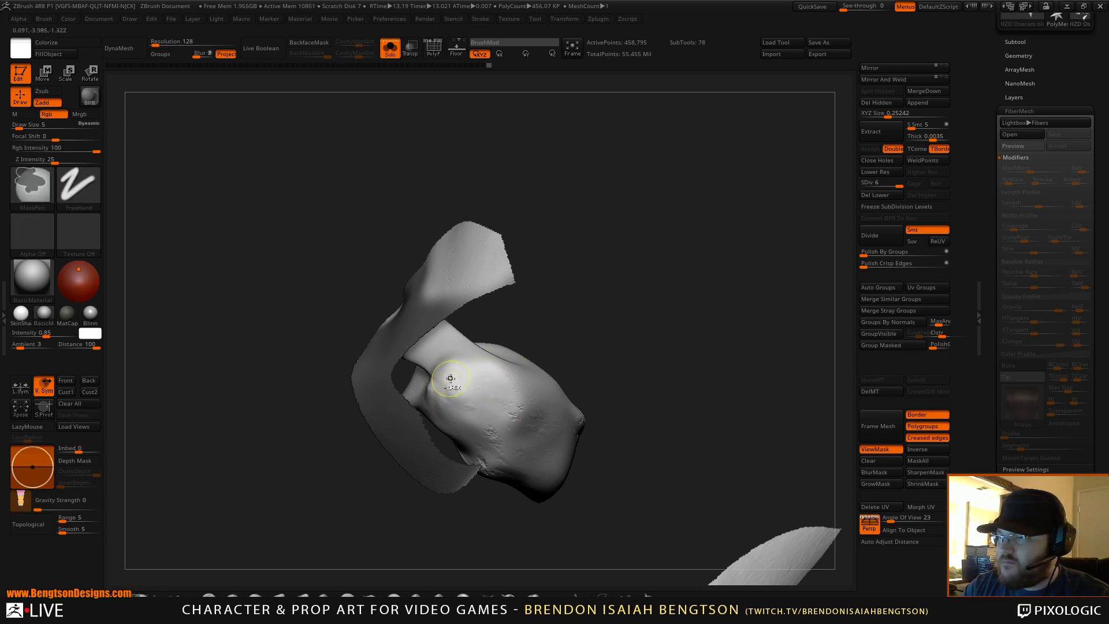
{"action": "left_click_drag", "start_coordinate": [610, 290], "coordinate": [661, 280]}
{"action": "left_click", "coordinate": [659, 199], "text": "ctrl+shift"}
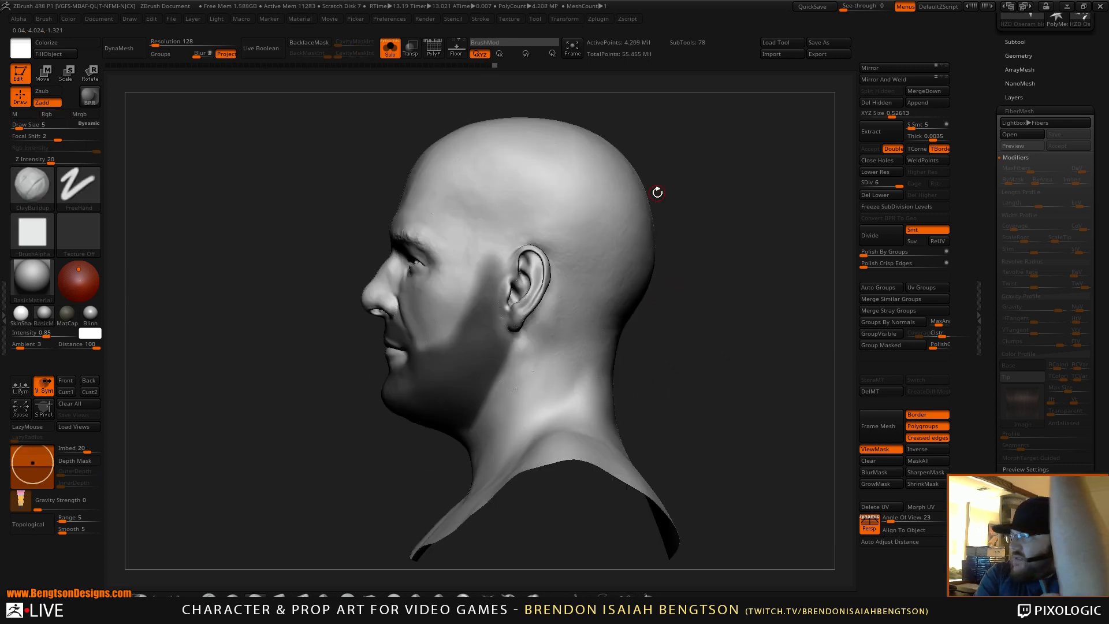
{"action": "left_click_drag", "start_coordinate": [630, 445], "coordinate": [702, 207]}
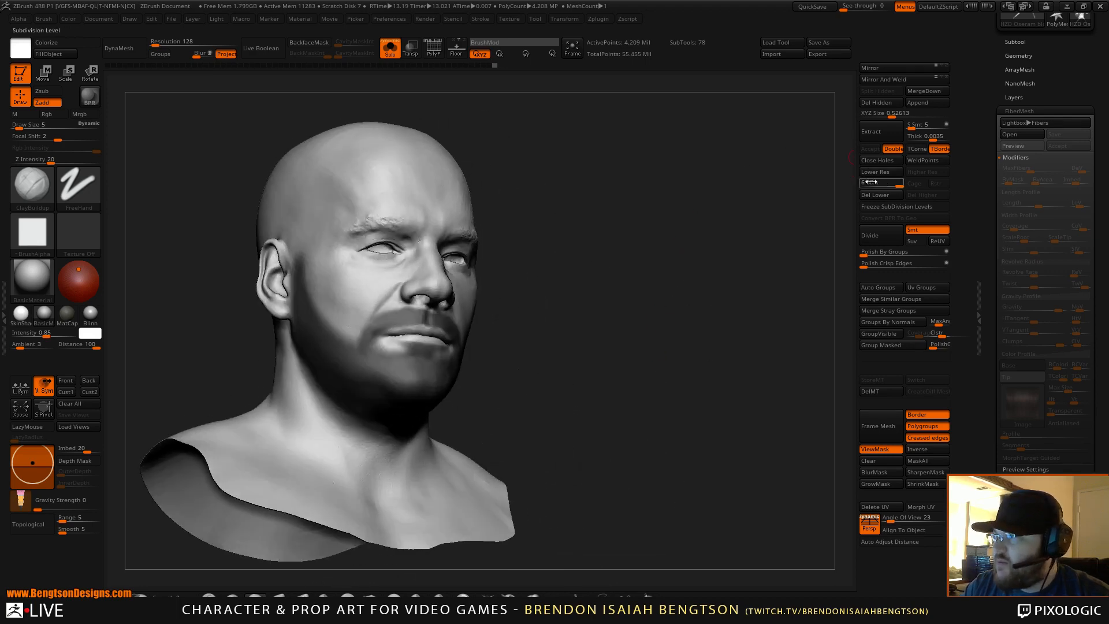
Lower the head to subdivision level 3 and set the brush draw size to 17
{"action": "left_click", "coordinate": [878, 183]}
{"action": "left_click_drag", "start_coordinate": [619, 354], "coordinate": [558, 321]}
{"action": "key", "text": "space"}
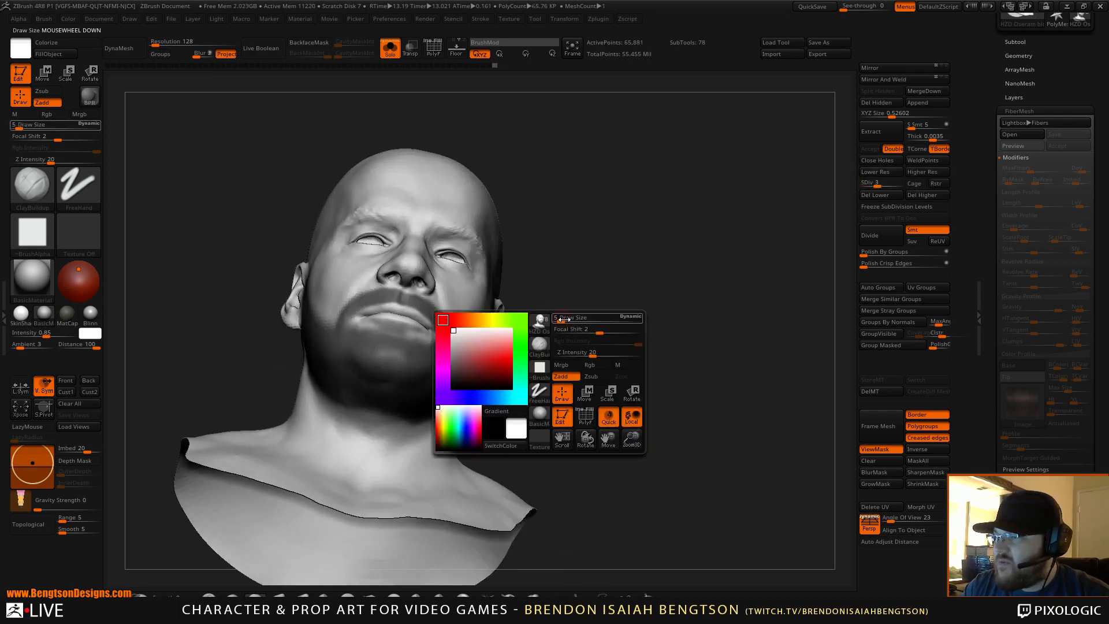
{"action": "left_click", "coordinate": [566, 319]}
{"action": "mouse_move", "coordinate": [640, 296]}
{"action": "left_mouse_down"}
{"action": "mouse_move", "coordinate": [605, 284]}
{"action": "mouse_move", "coordinate": [426, 434]}
{"action": "left_mouse_up"}
Touch up the beard mask under the jaw and along the neck with MaskPen, undoing an unwanted change
{"action": "key", "text": "ctrl"}
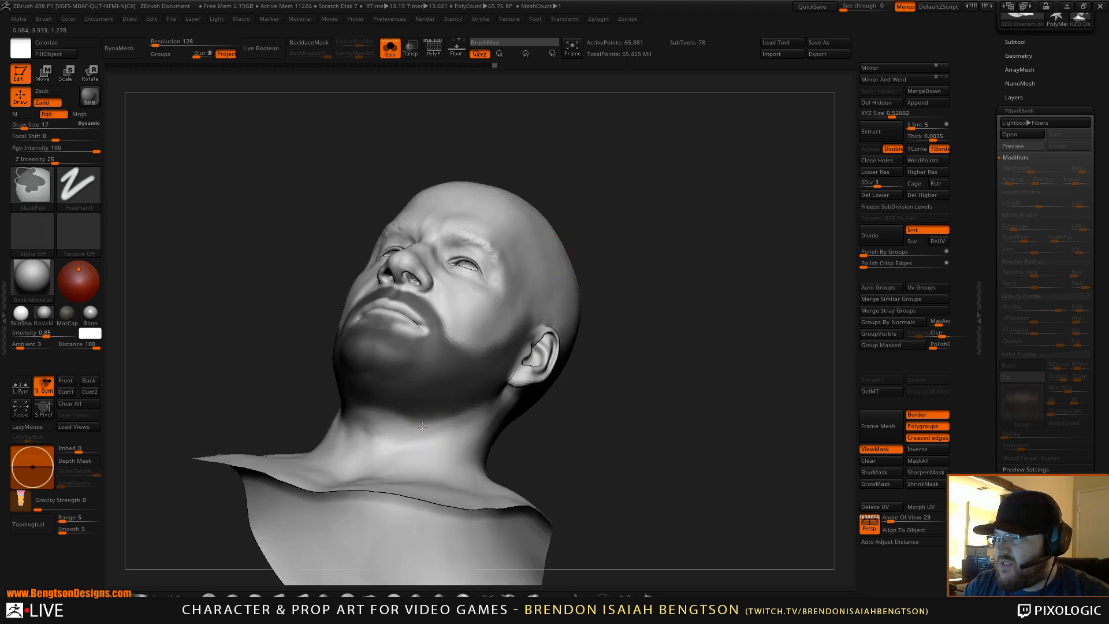
{"action": "key", "text": "ctrl+shift"}
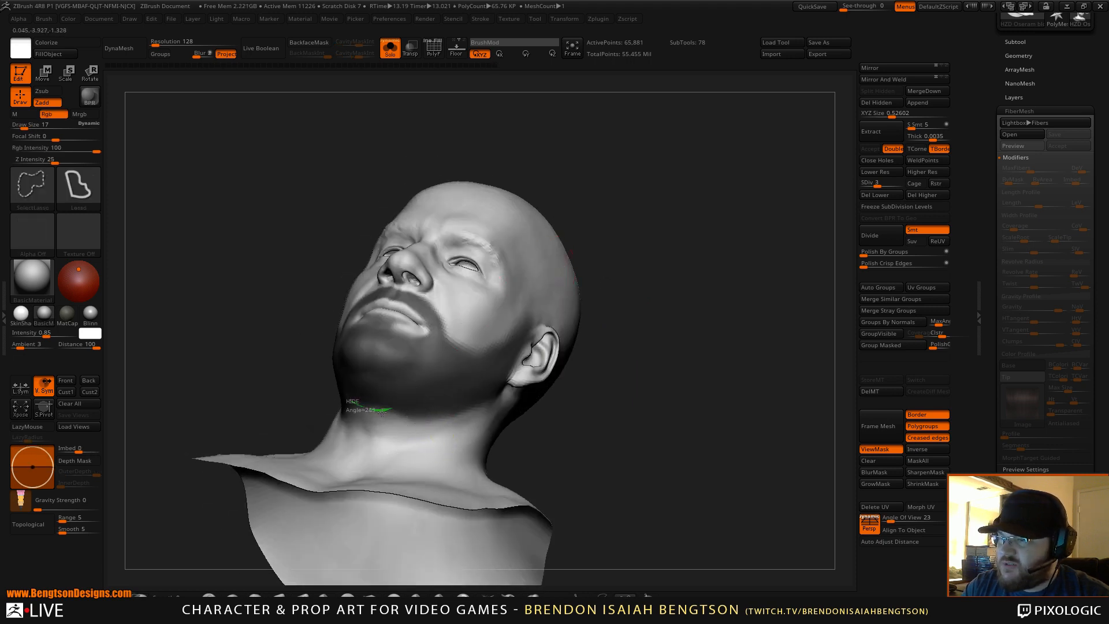
{"action": "key", "text": "ctrl"}
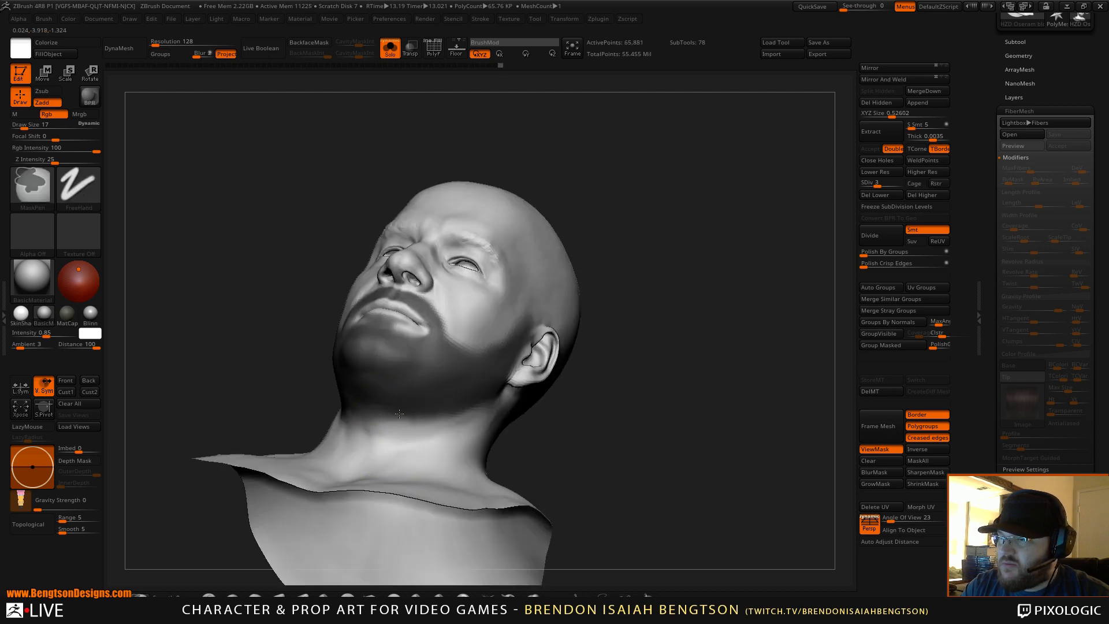
{"action": "mouse_move", "coordinate": [619, 248]}
{"action": "left_mouse_down"}
{"action": "mouse_move", "coordinate": [609, 307]}
{"action": "mouse_move", "coordinate": [643, 298]}
{"action": "mouse_move", "coordinate": [610, 244]}
{"action": "mouse_move", "coordinate": [620, 203]}
{"action": "left_mouse_up"}
{"action": "key", "text": "ctrl"}
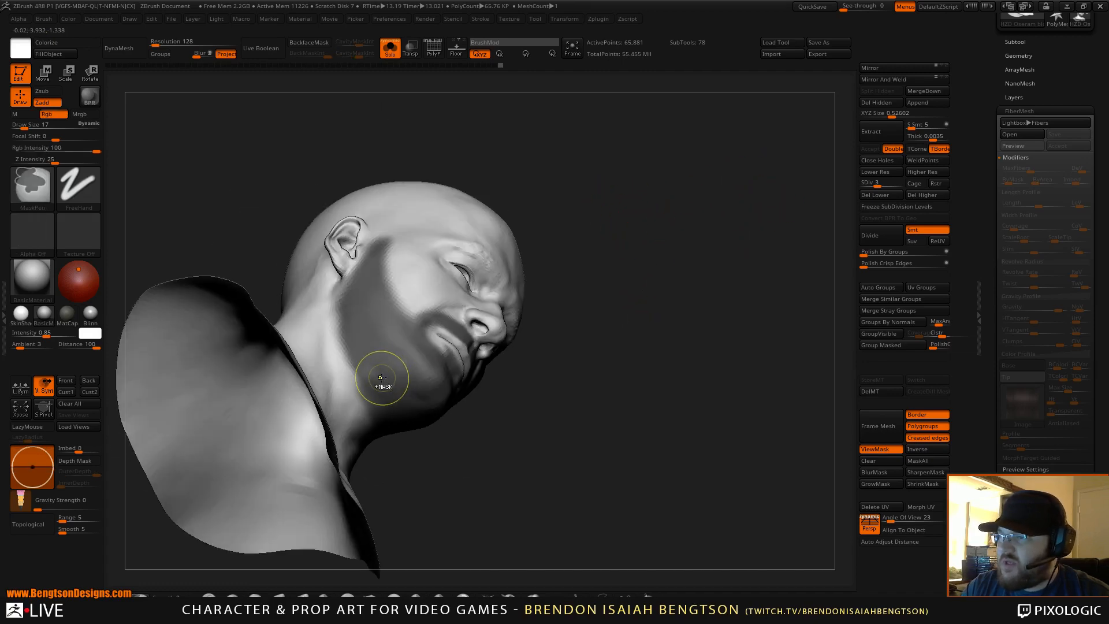
{"action": "mouse_move", "coordinate": [627, 209]}
{"action": "left_mouse_down"}
{"action": "mouse_move", "coordinate": [647, 294]}
{"action": "mouse_move", "coordinate": [659, 178]}
{"action": "mouse_move", "coordinate": [638, 256]}
{"action": "left_mouse_up"}
{"action": "key", "text": "ctrl"}
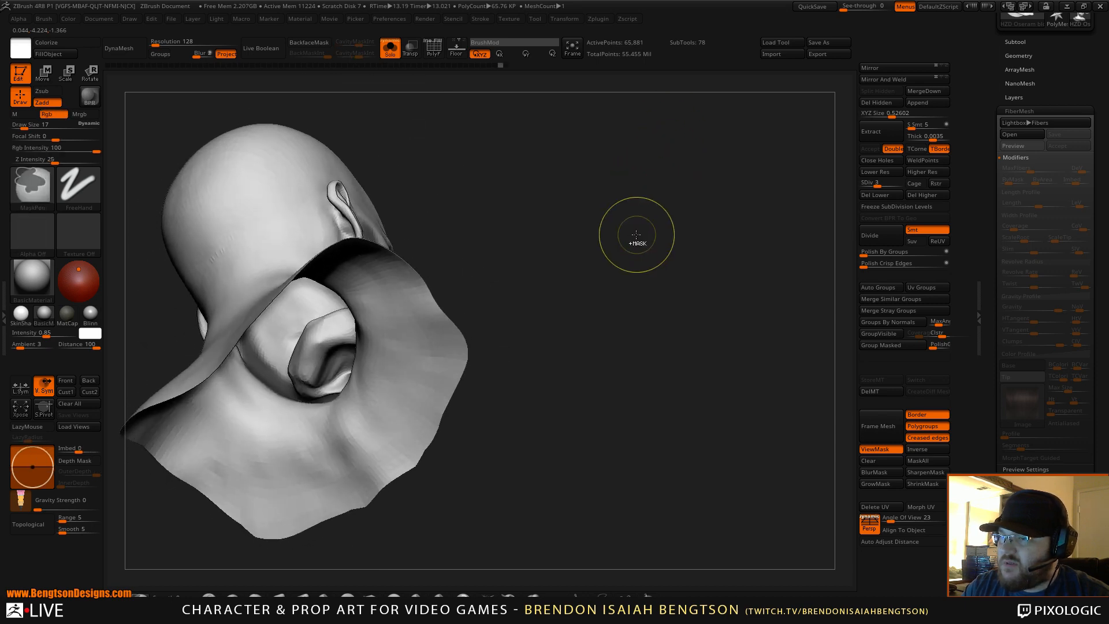
{"action": "key", "text": "ctrl+z"}
{"action": "mouse_move", "coordinate": [639, 186]}
{"action": "left_mouse_down"}
{"action": "mouse_move", "coordinate": [665, 244]}
{"action": "mouse_move", "coordinate": [639, 163]}
{"action": "mouse_move", "coordinate": [676, 191]}
{"action": "left_mouse_up"}
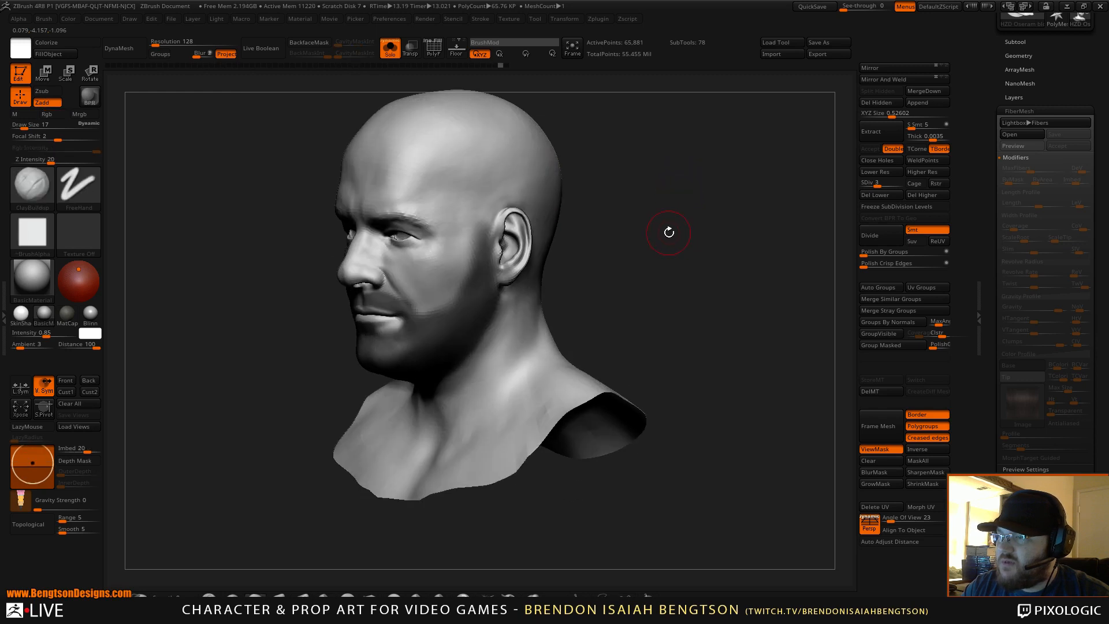
{"action": "mouse_move", "coordinate": [664, 231]}
{"action": "left_mouse_down"}
{"action": "mouse_move", "coordinate": [693, 228]}
{"action": "mouse_move", "coordinate": [677, 228]}
{"action": "left_mouse_up"}
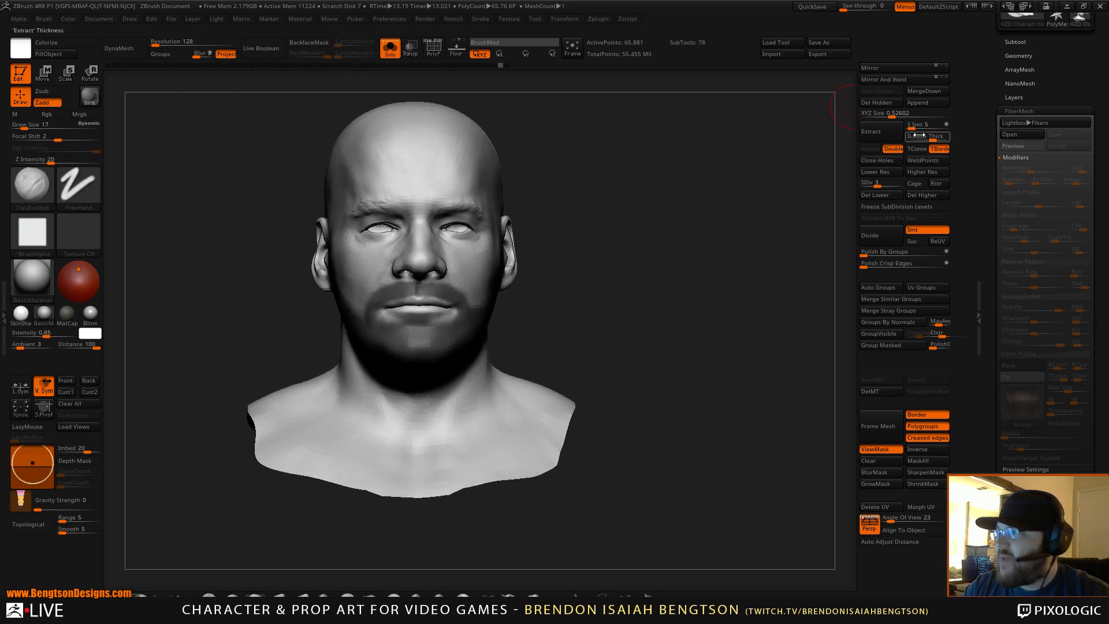
Raise the head to subdivision level 6 and turn on the FiberMesh preview to inspect the beard
{"action": "mouse_move", "coordinate": [887, 182]}
{"action": "left_mouse_down"}
{"action": "mouse_move", "coordinate": [902, 186]}
{"action": "mouse_move", "coordinate": [877, 183]}
{"action": "left_mouse_up"}
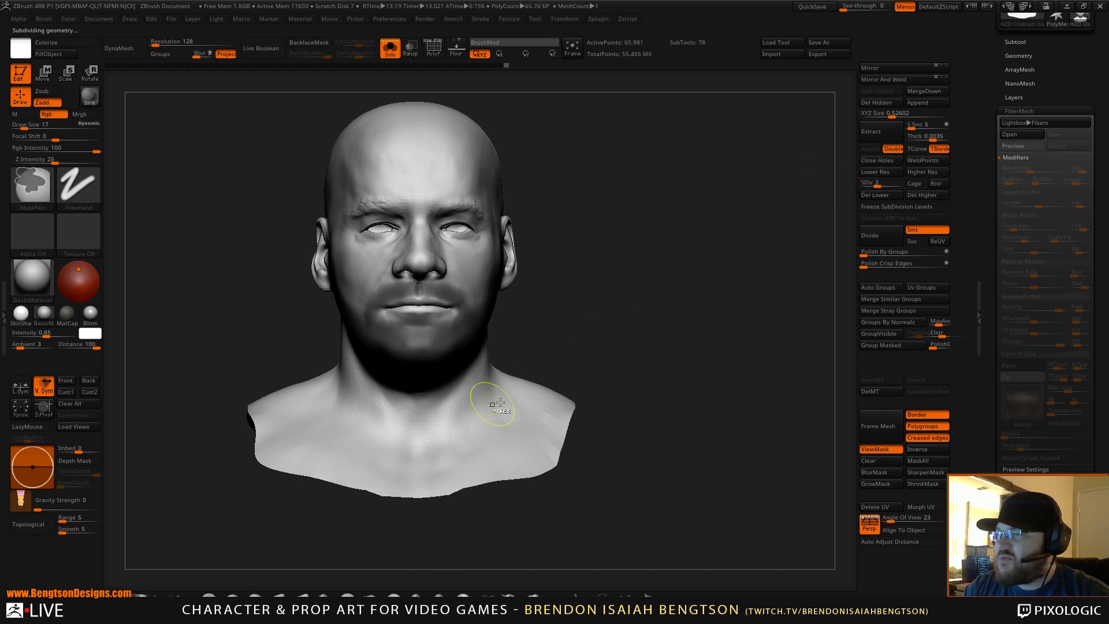
{"action": "left_click", "coordinate": [899, 183]}
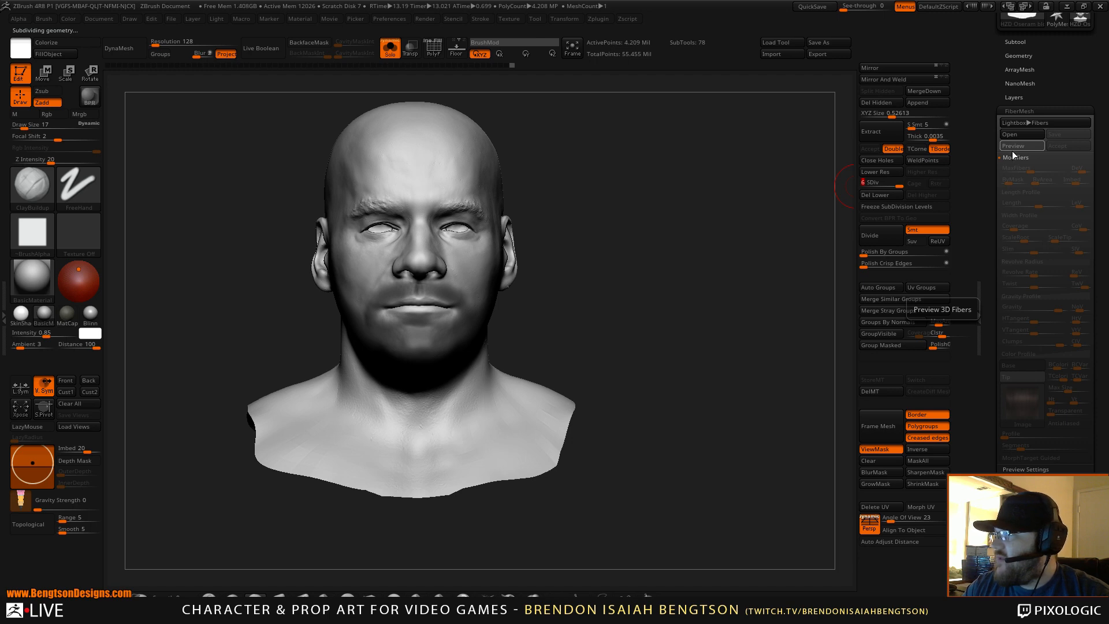
{"action": "left_click", "coordinate": [1014, 144]}
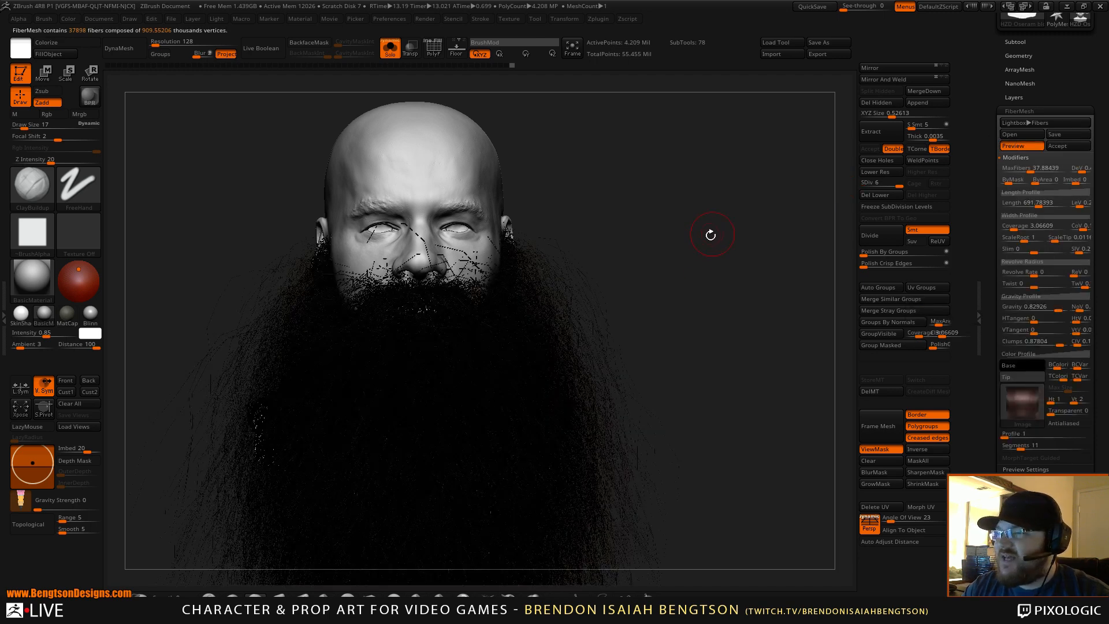
{"action": "left_click_drag", "start_coordinate": [711, 235], "coordinate": [776, 256]}
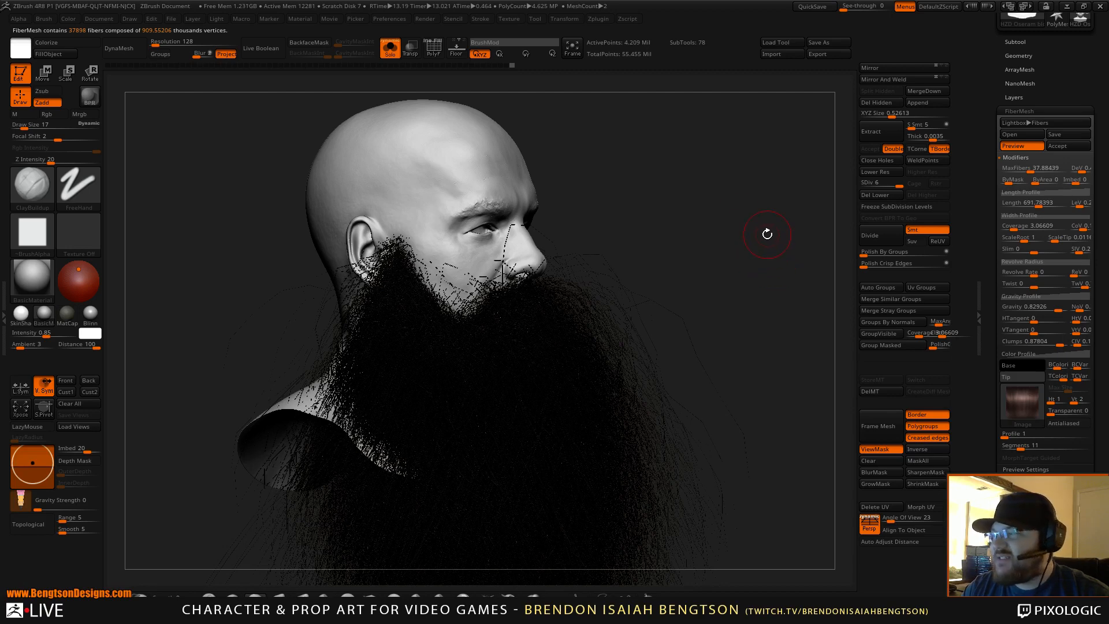
Turn off the fiber texture and set the fiber base color to near-black, RGB 20, 18, 18
{"action": "left_click", "coordinate": [1030, 400]}
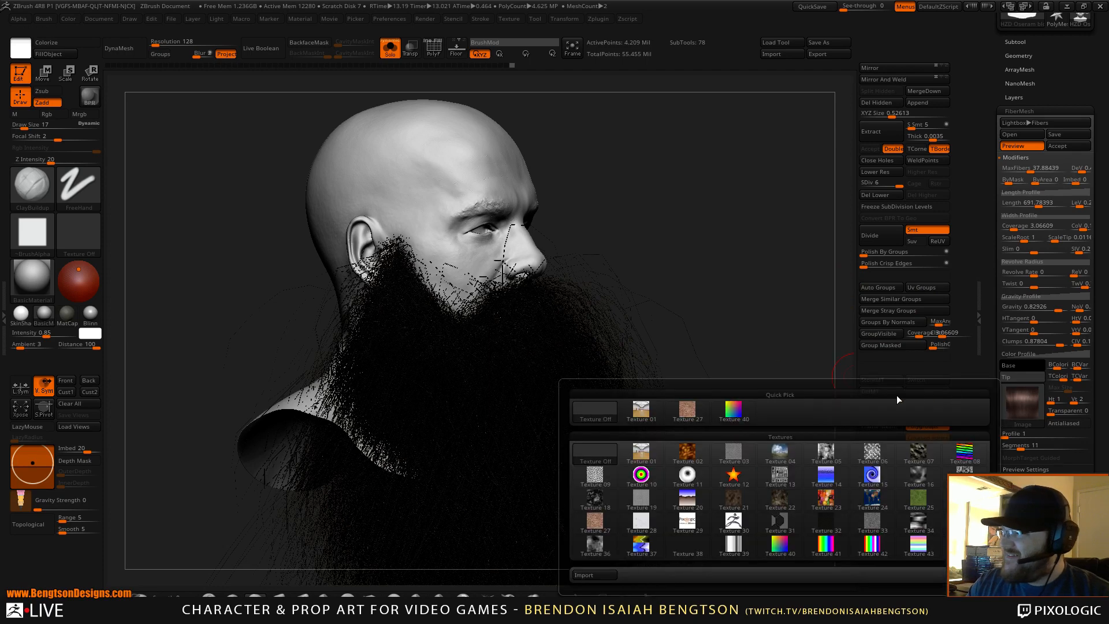
{"action": "left_click", "coordinate": [607, 418]}
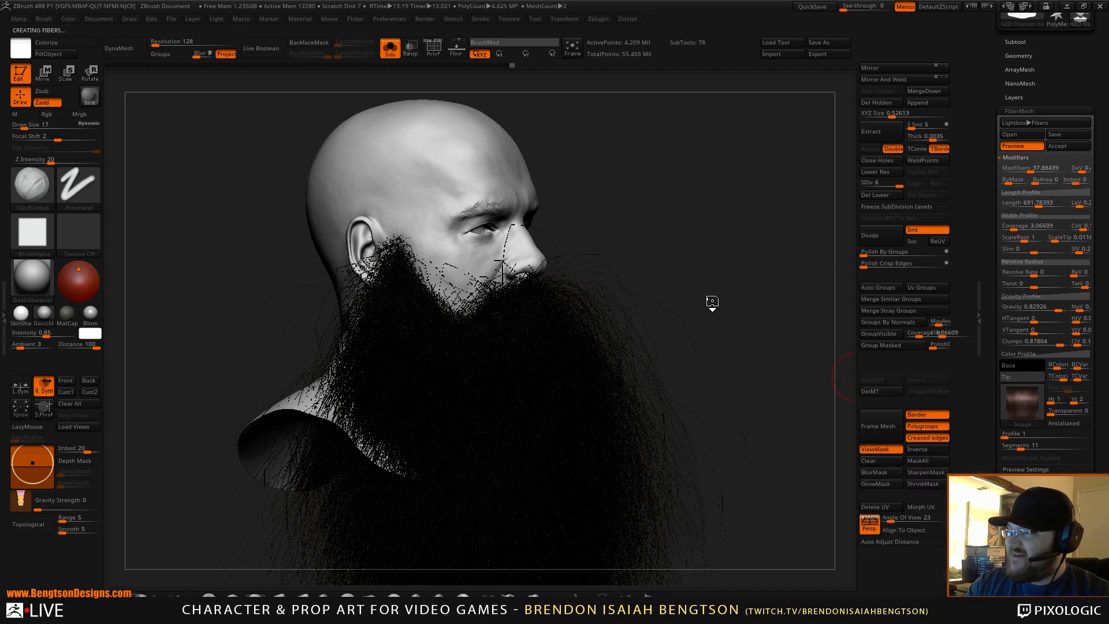
{"action": "left_click", "coordinate": [1018, 366]}
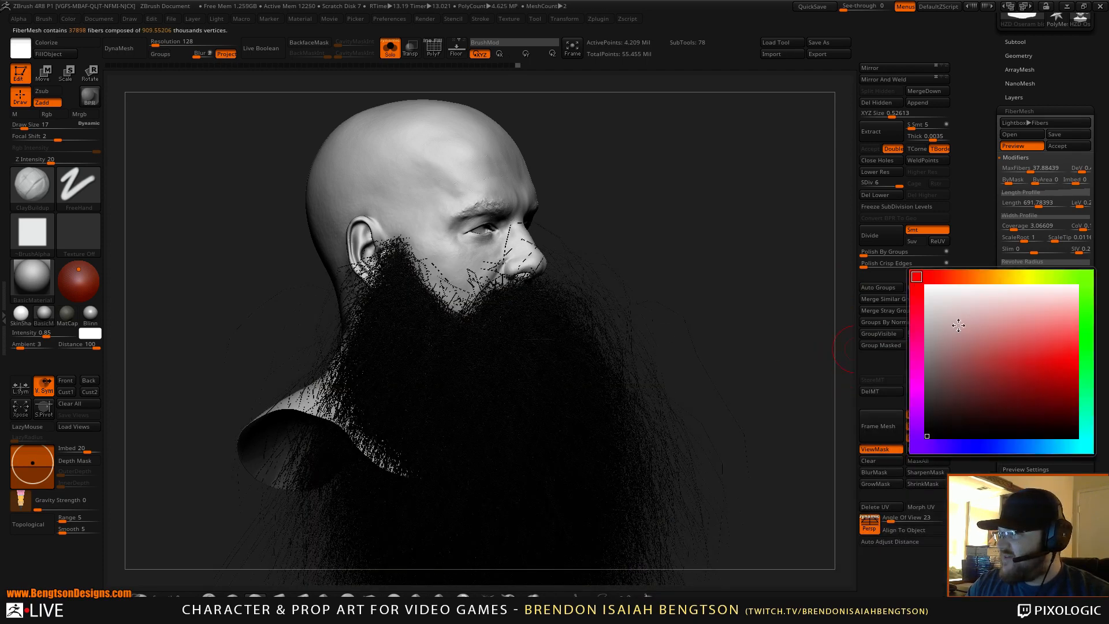
{"action": "left_click", "coordinate": [950, 277]}
{"action": "left_click", "coordinate": [935, 425]}
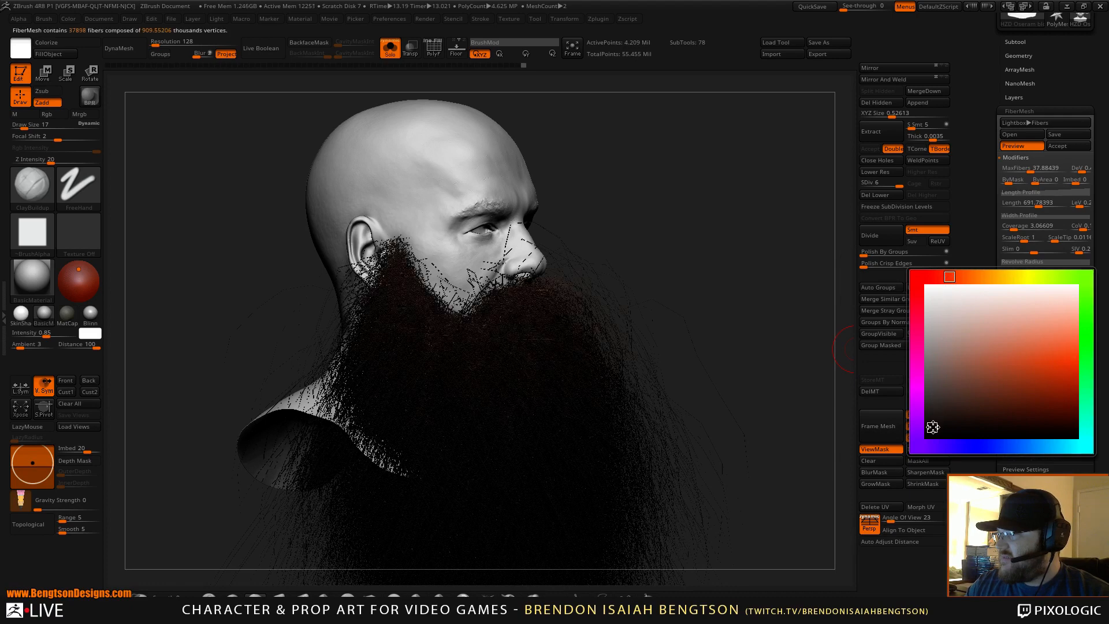
{"action": "mouse_move", "coordinate": [936, 427]}
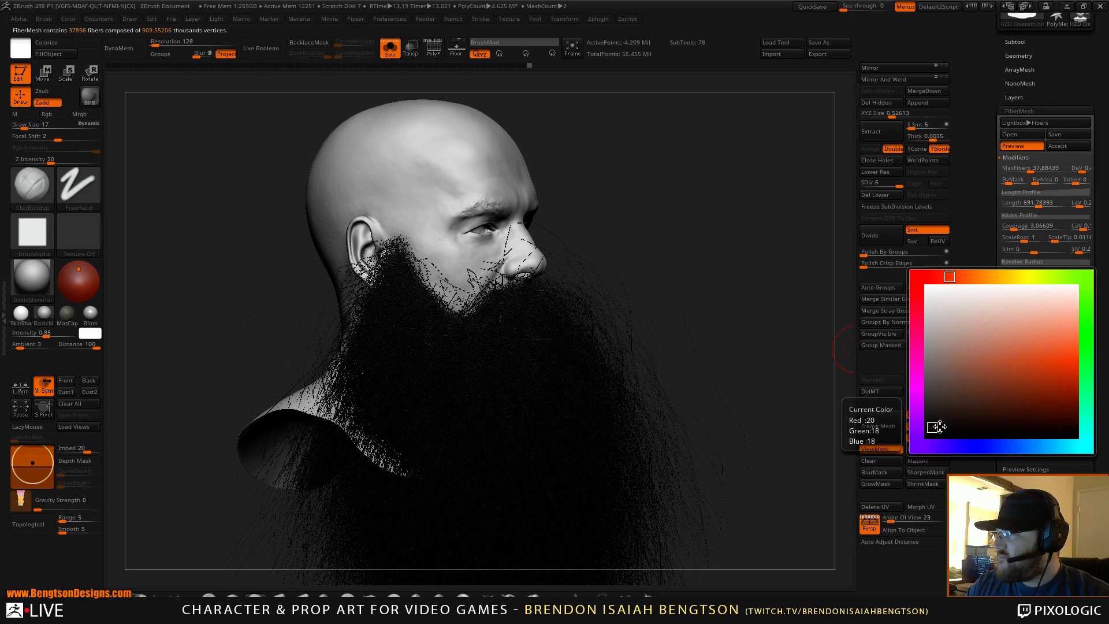
Finish picking the fiber base color and set the fiber tip color to a matching near-black warm shade
{"action": "left_click", "coordinate": [932, 387]}
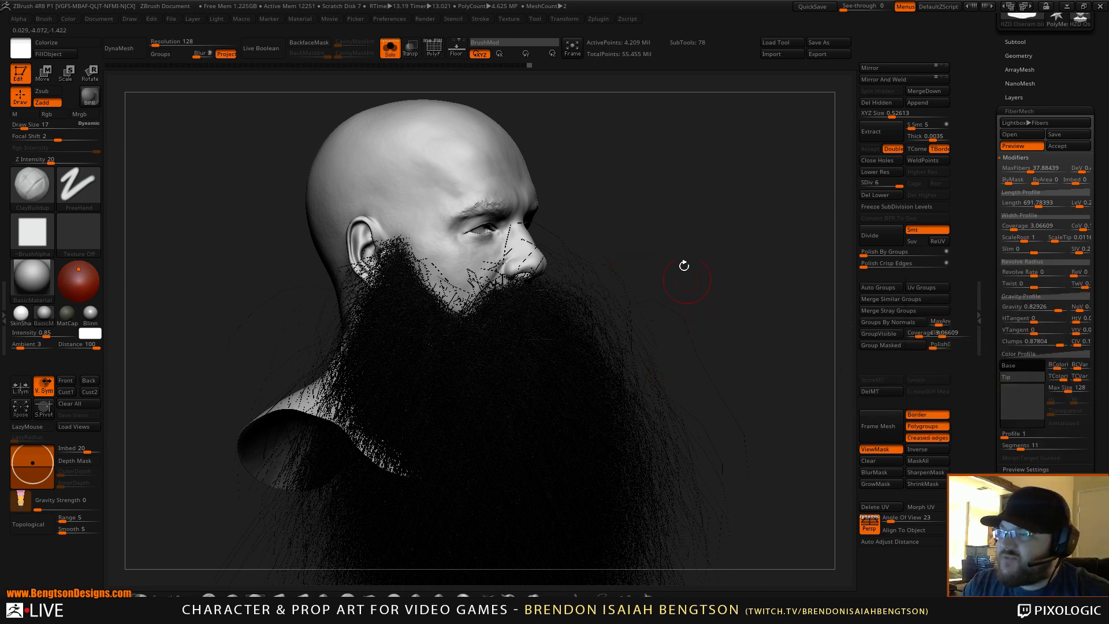
{"action": "mouse_move", "coordinate": [703, 277]}
{"action": "left_mouse_down"}
{"action": "mouse_move", "coordinate": [673, 275]}
{"action": "mouse_move", "coordinate": [711, 263]}
{"action": "left_mouse_up"}
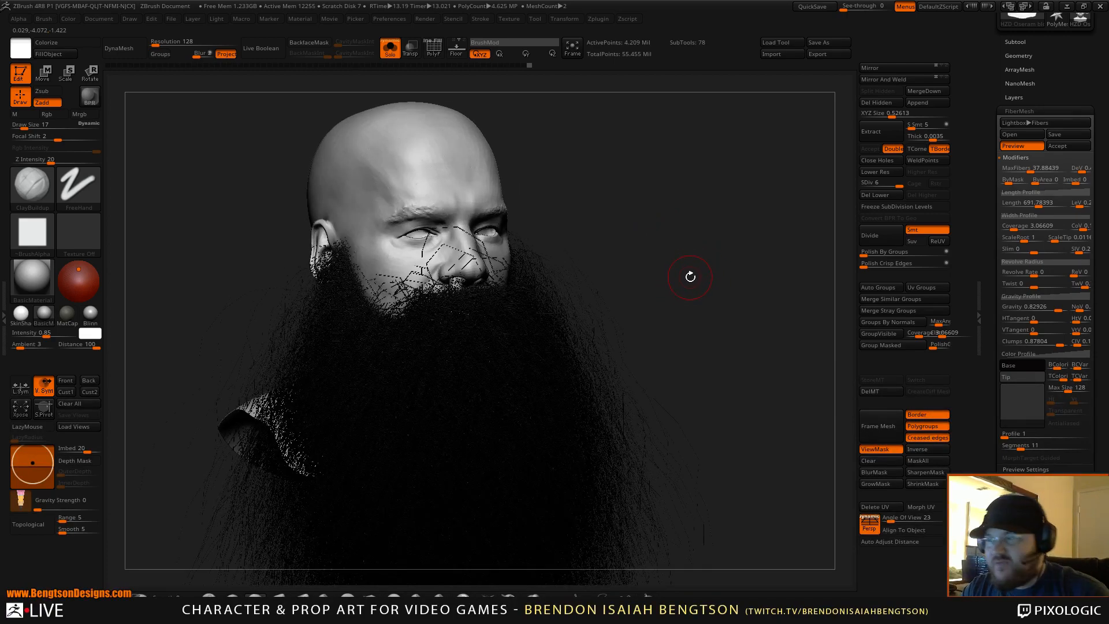
{"action": "left_click_drag", "start_coordinate": [712, 292], "coordinate": [726, 288]}
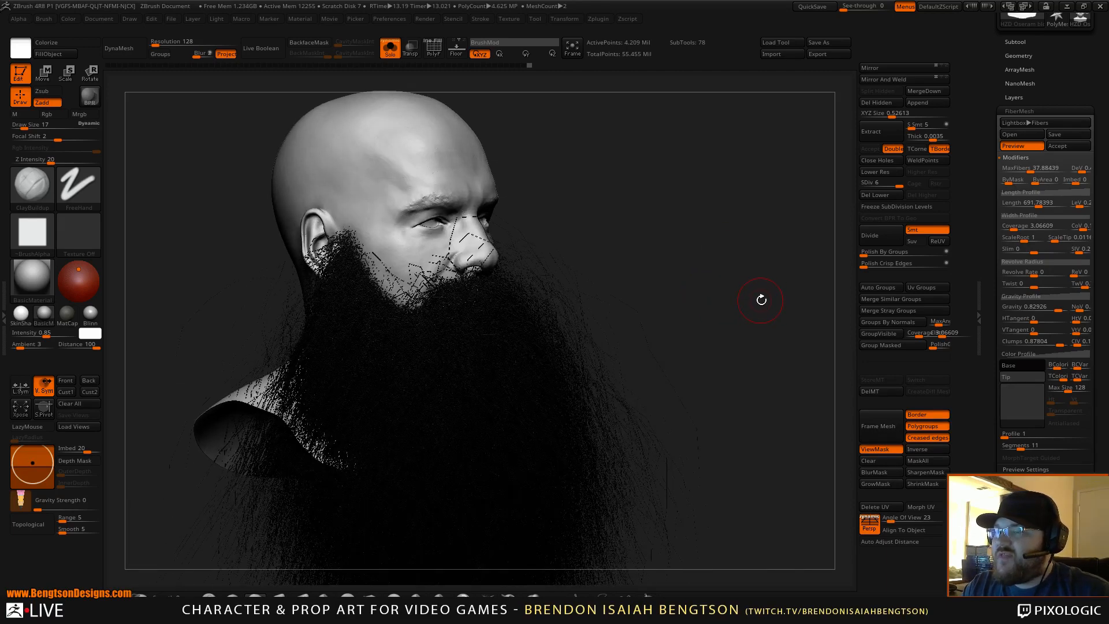
{"action": "left_click", "coordinate": [1008, 375]}
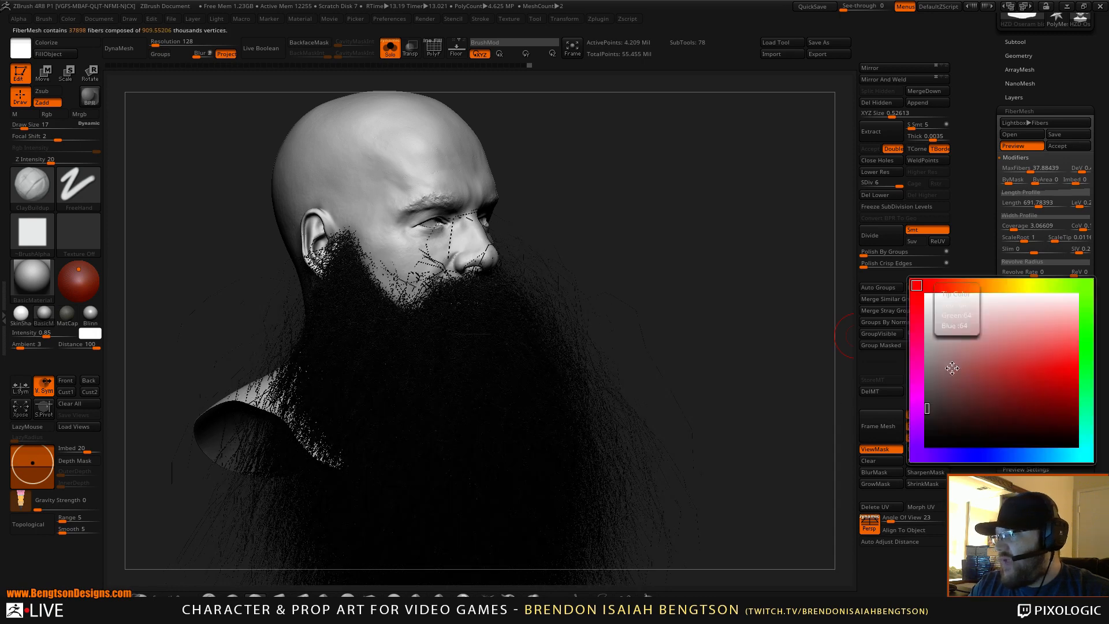
{"action": "left_click", "coordinate": [950, 286]}
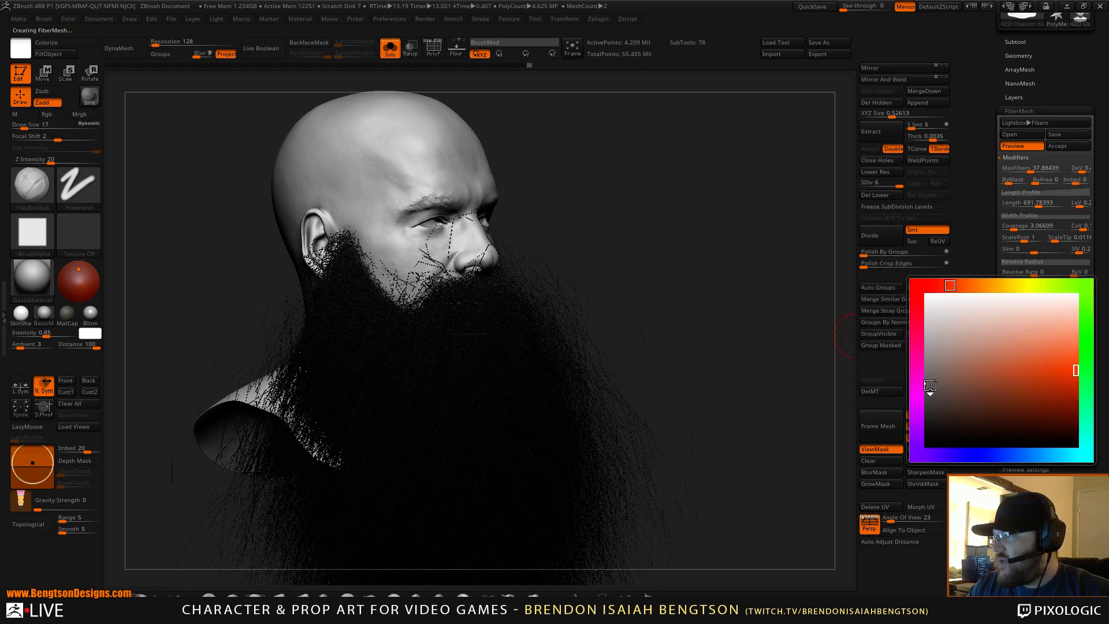
{"action": "left_click", "coordinate": [939, 417]}
{"action": "left_click", "coordinate": [936, 421]}
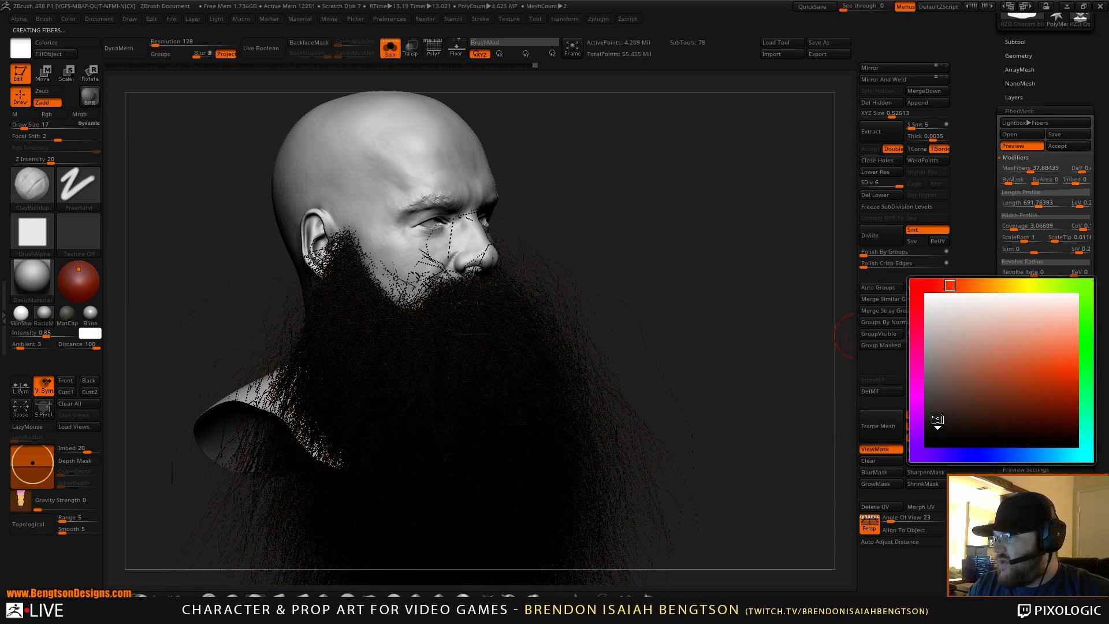
{"action": "left_click", "coordinate": [940, 413]}
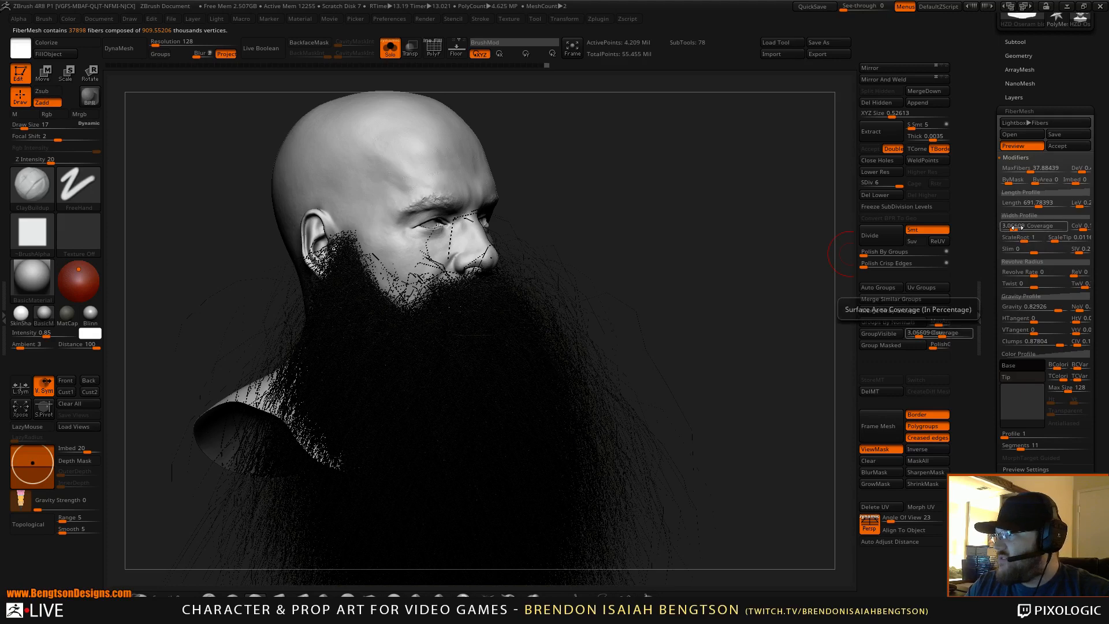
Shorten the beard by setting the fiber length to 110.7276
{"action": "left_click_drag", "start_coordinate": [1032, 203], "coordinate": [1019, 204]}
{"action": "left_click_drag", "start_coordinate": [757, 399], "coordinate": [716, 363]}
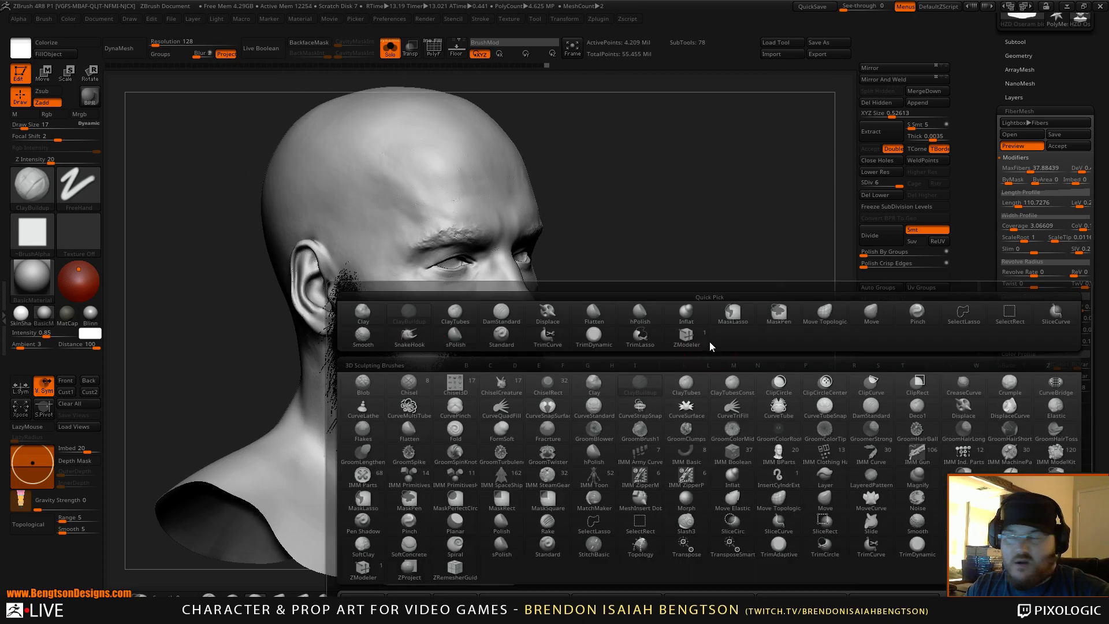
Look through the Groom brushes and compare the beard with the bearded Oseram reference image
{"action": "key", "text": "b"}
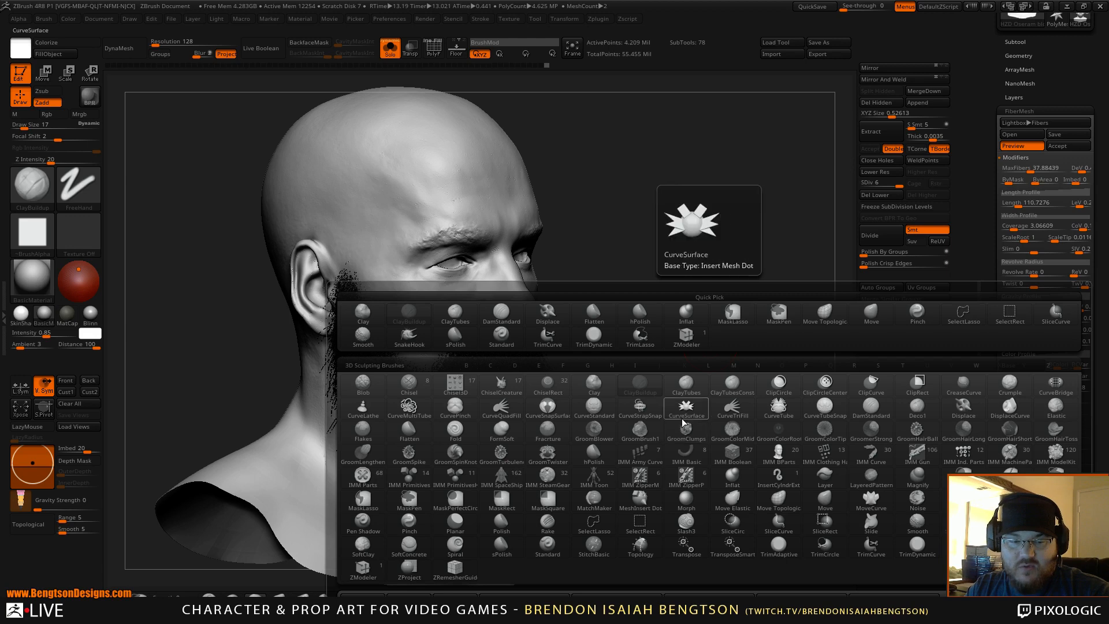
{"action": "key", "text": "g"}
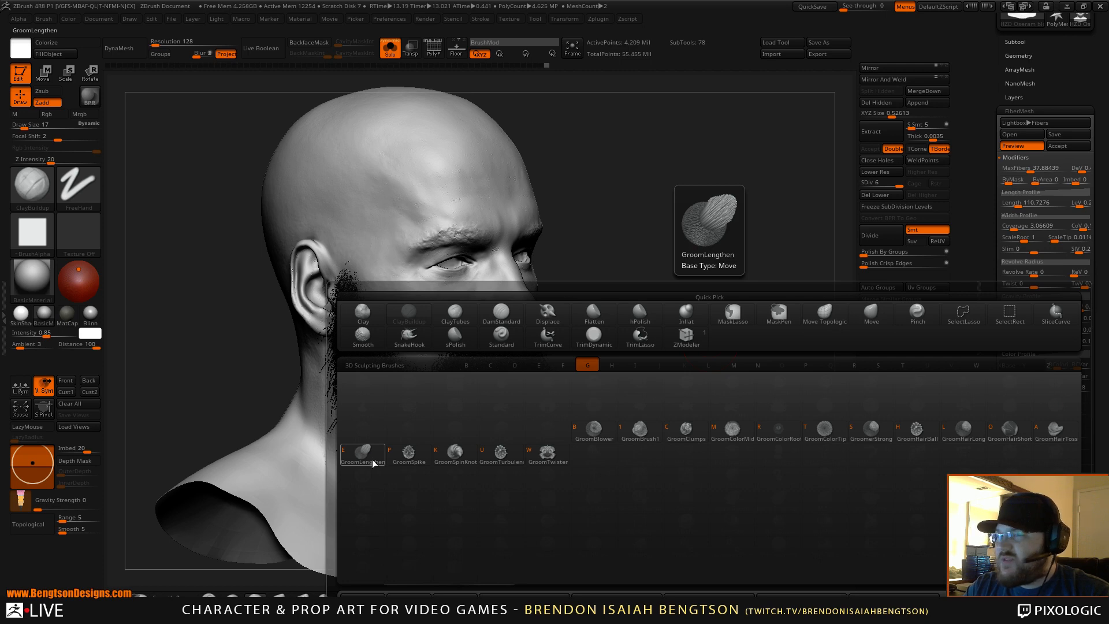
{"action": "left_click_drag", "start_coordinate": [1, 240], "coordinate": [788, 241]}
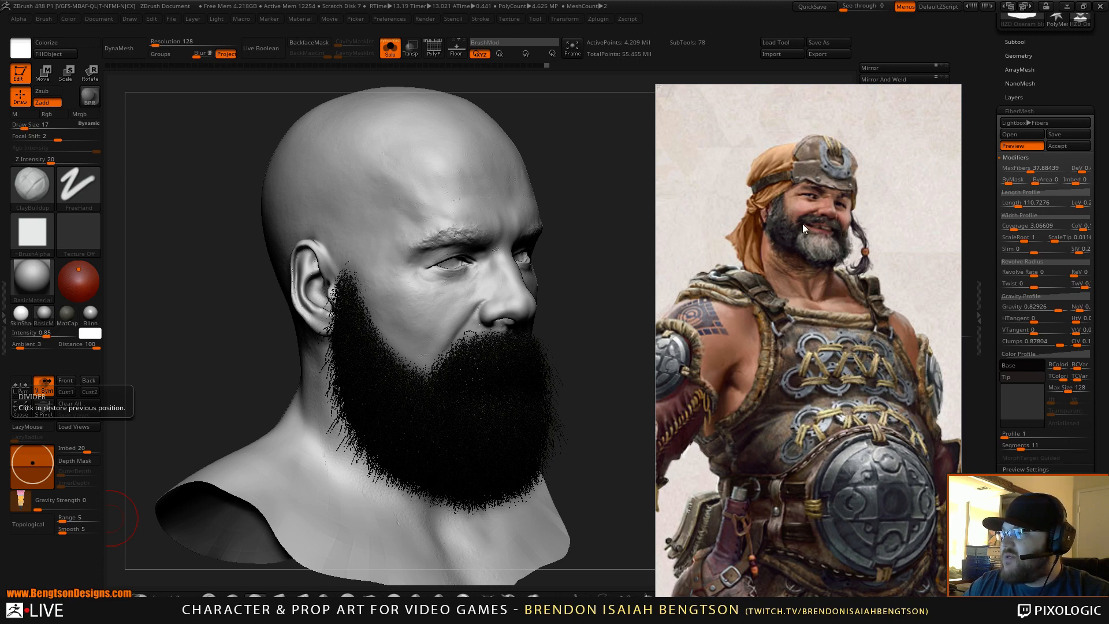
{"action": "left_click_drag", "start_coordinate": [823, 211], "coordinate": [0, 214]}
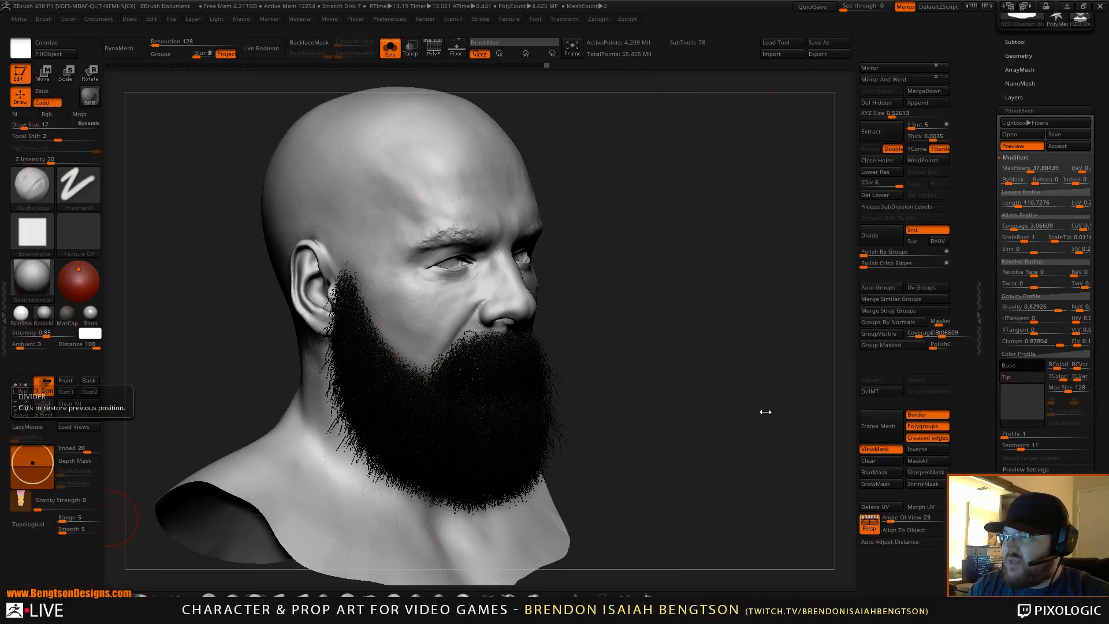
Trim the beard fibers to a length of 32.48849 and render the head with BPR
{"action": "left_click_drag", "start_coordinate": [765, 411], "coordinate": [752, 409]}
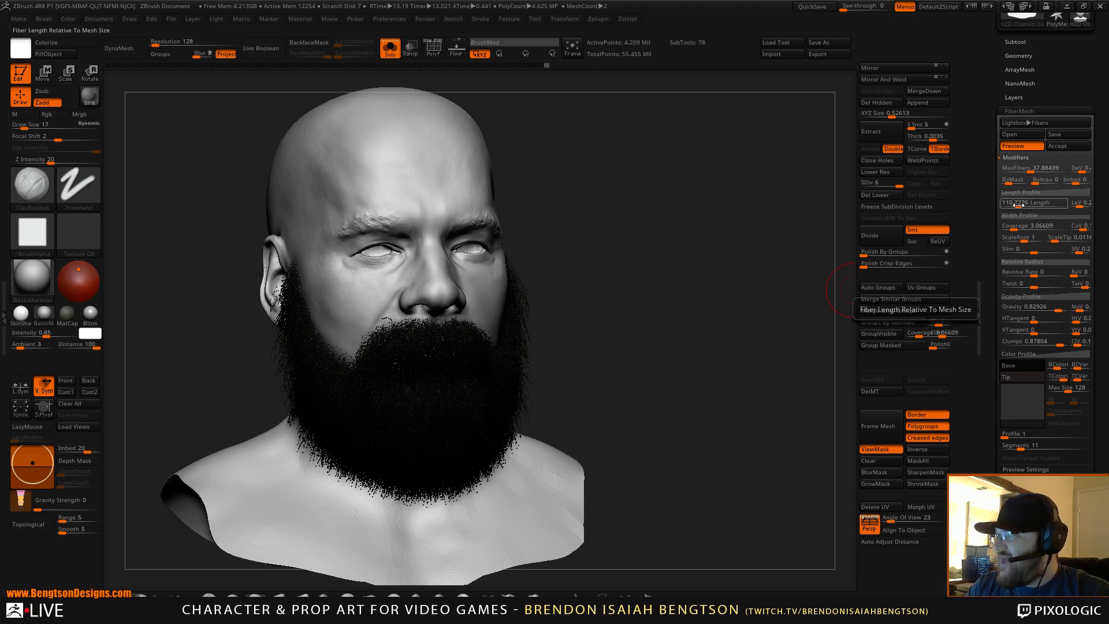
{"action": "left_click_drag", "start_coordinate": [1020, 204], "coordinate": [1016, 205]}
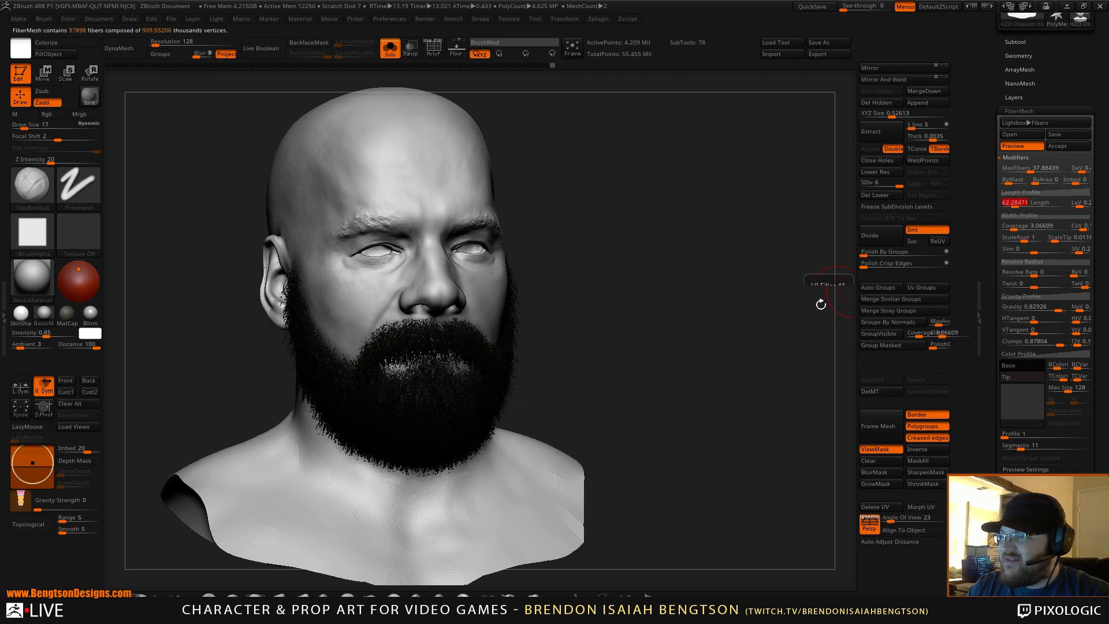
{"action": "mouse_move", "coordinate": [822, 302]}
{"action": "left_mouse_down"}
{"action": "mouse_move", "coordinate": [755, 371]}
{"action": "mouse_move", "coordinate": [767, 372]}
{"action": "mouse_move", "coordinate": [805, 310]}
{"action": "left_mouse_up"}
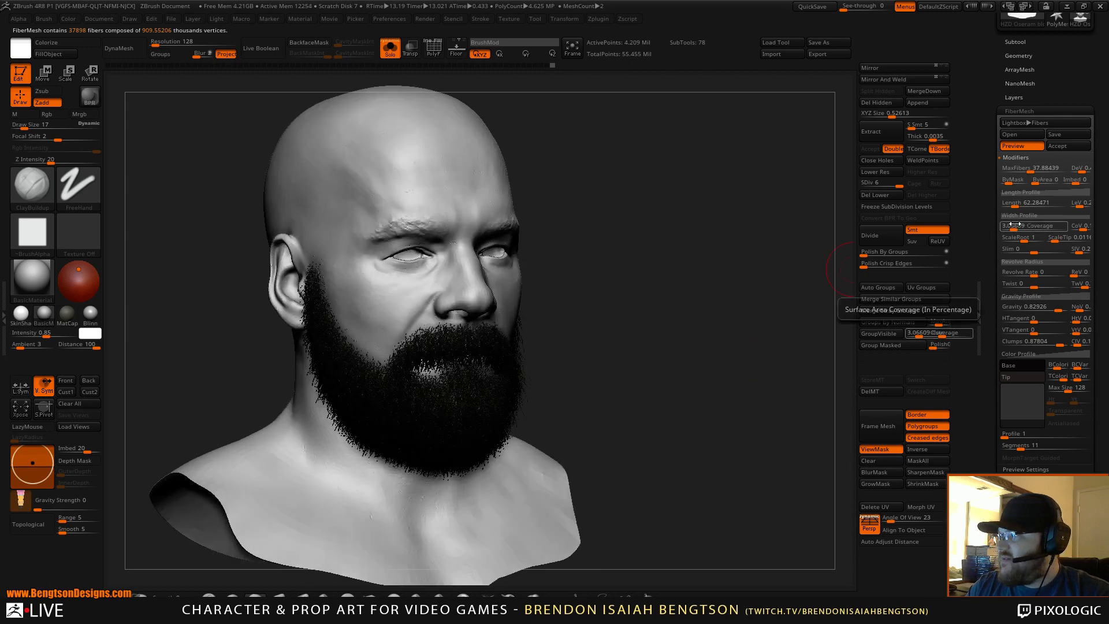
{"action": "left_click", "coordinate": [1012, 206]}
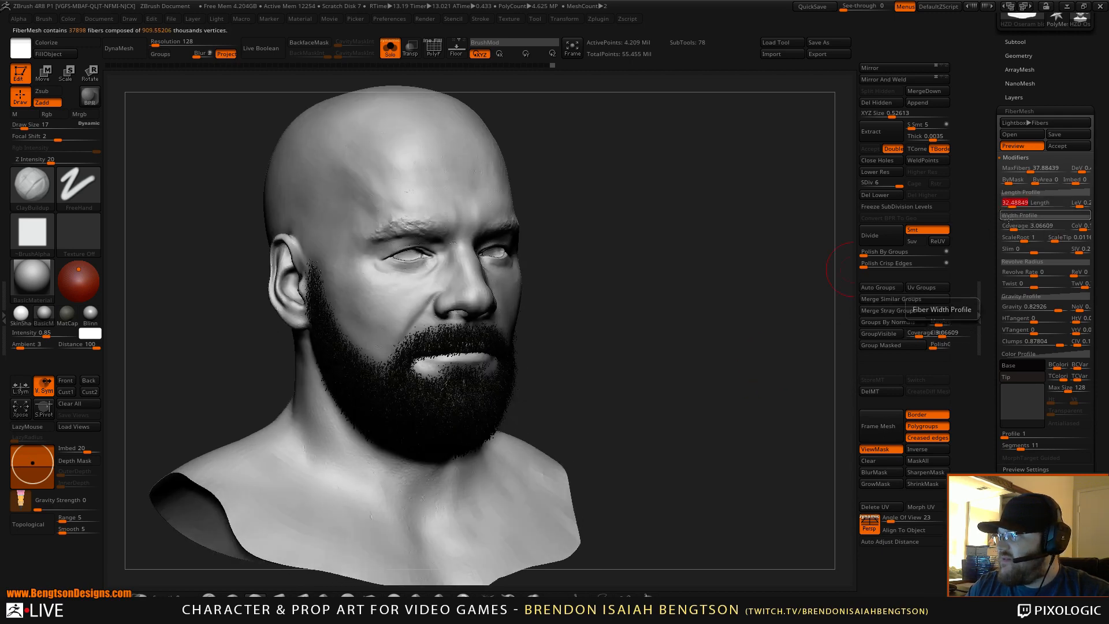
{"action": "mouse_move", "coordinate": [709, 401]}
{"action": "left_mouse_down"}
{"action": "mouse_move", "coordinate": [749, 396]}
{"action": "mouse_move", "coordinate": [716, 410]}
{"action": "left_mouse_up"}
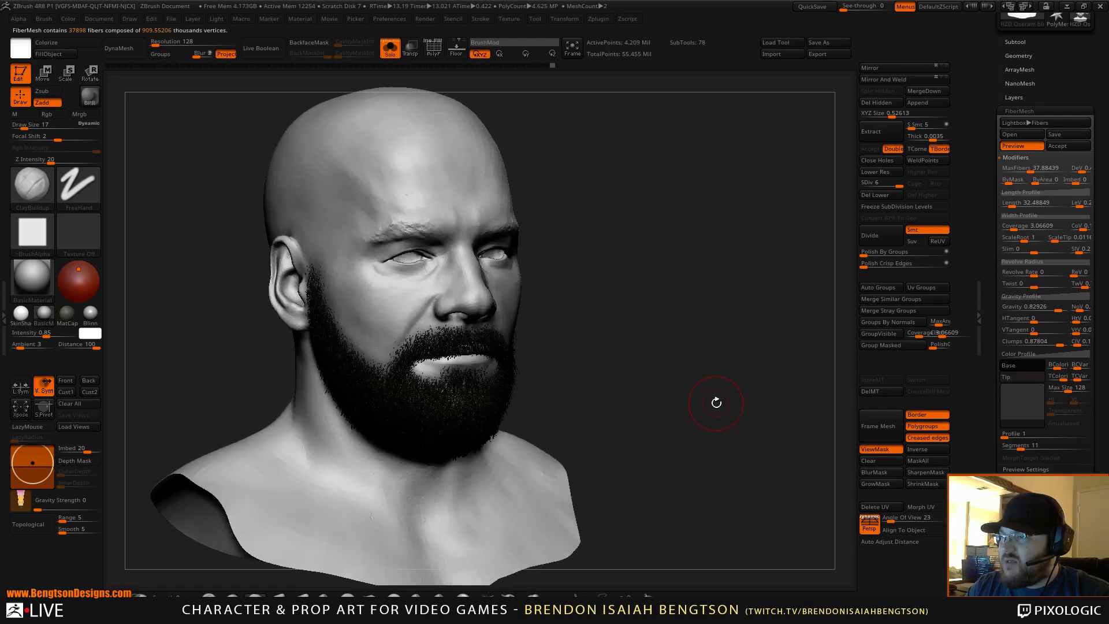
{"action": "key", "text": "shift+r"}
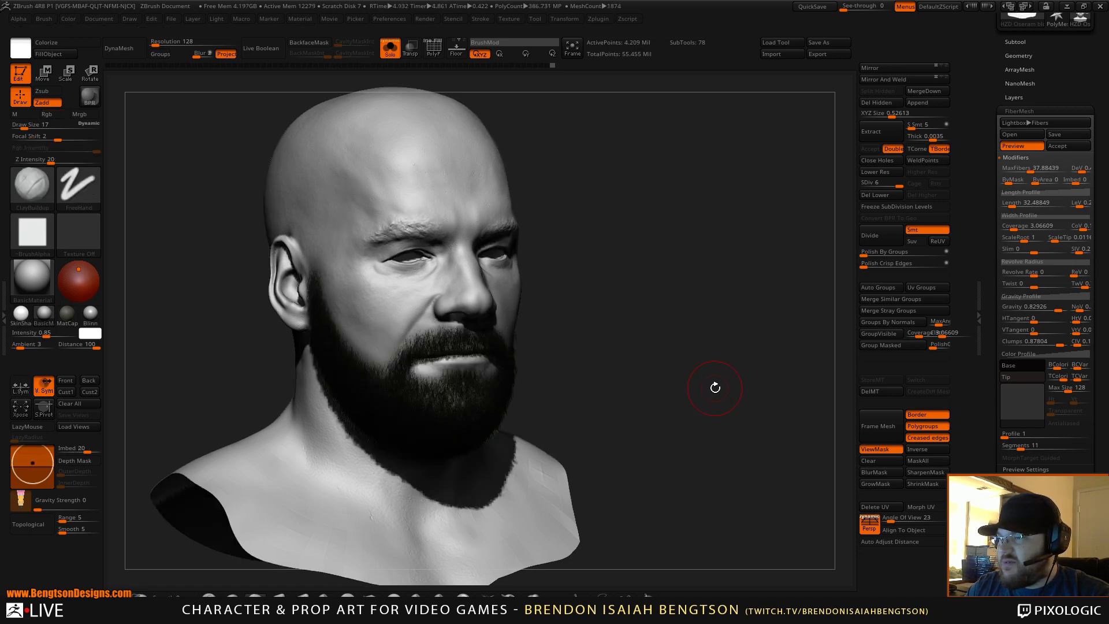
Raise the middle of the fiber width profile curve to H 0.5, V 0.6493 and render the beard with BPR
{"action": "left_click_drag", "start_coordinate": [716, 379], "coordinate": [736, 355]}
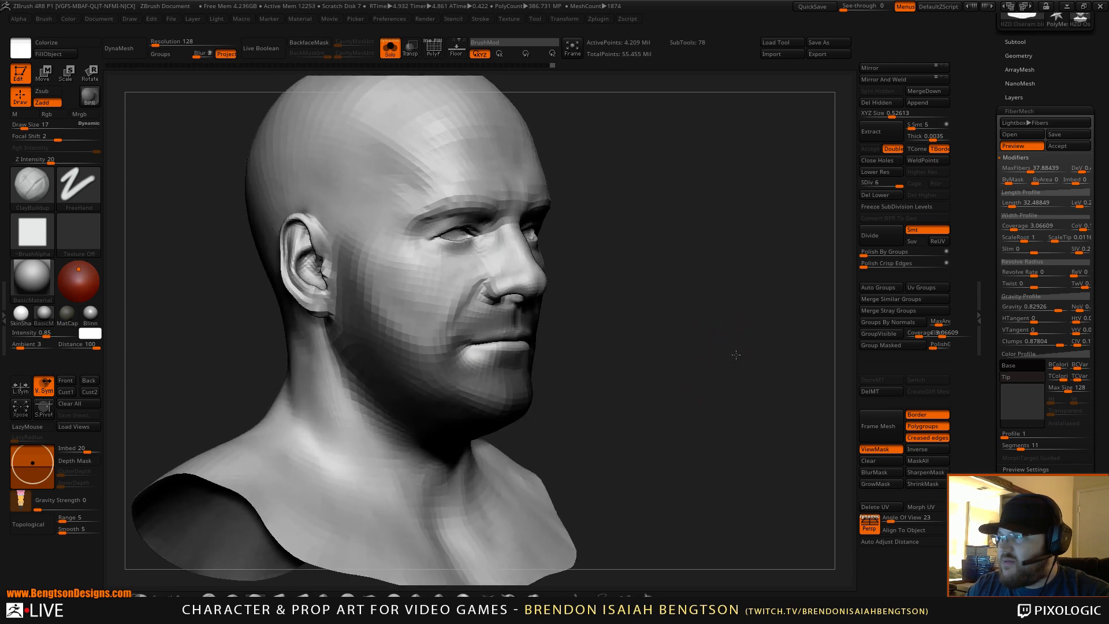
{"action": "left_click", "coordinate": [1026, 216]}
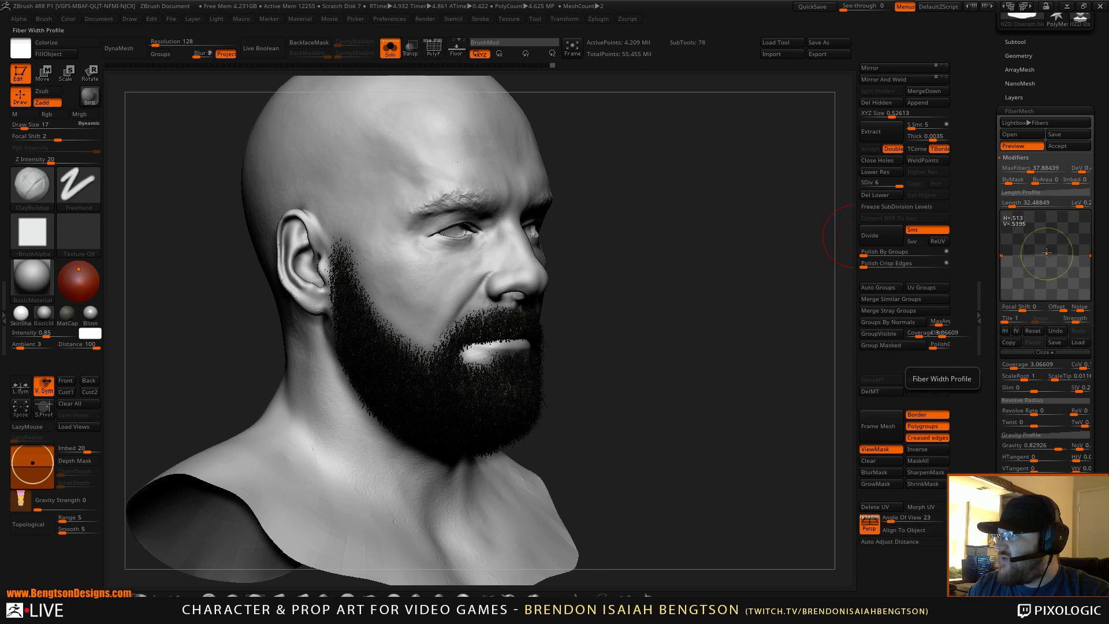
{"action": "left_click_drag", "start_coordinate": [1046, 244], "coordinate": [1045, 243]}
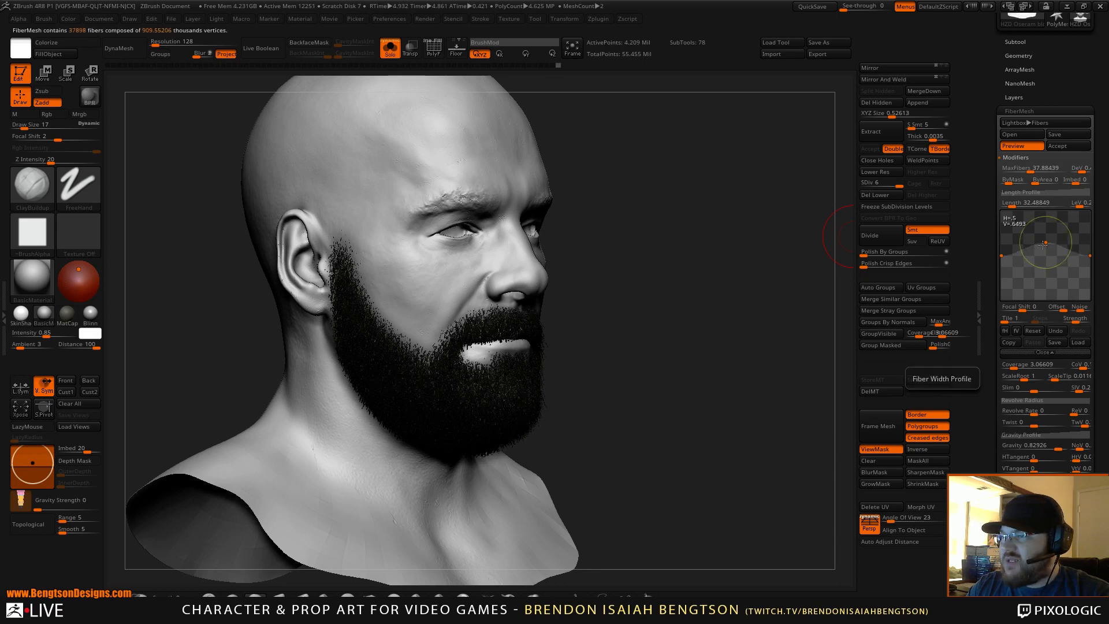
{"action": "key", "text": "shift"}
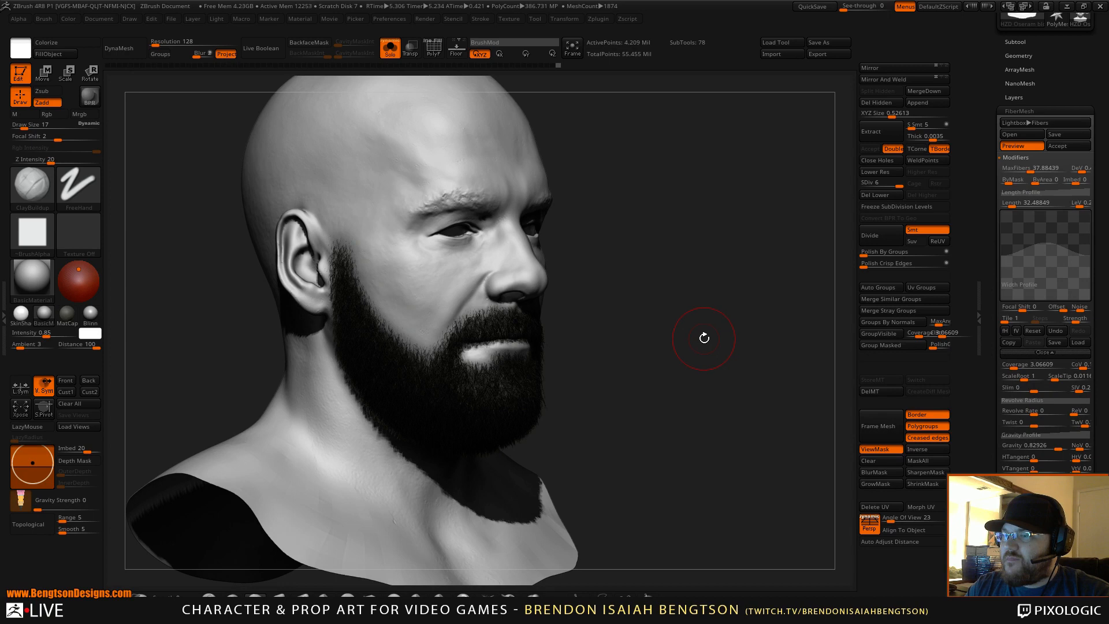
Turn off Solo to show the whole character, hide the Fibers0 subtool, and render the figure with BPR
{"action": "left_click_drag", "start_coordinate": [711, 381], "coordinate": [696, 298], "text": "alt"}
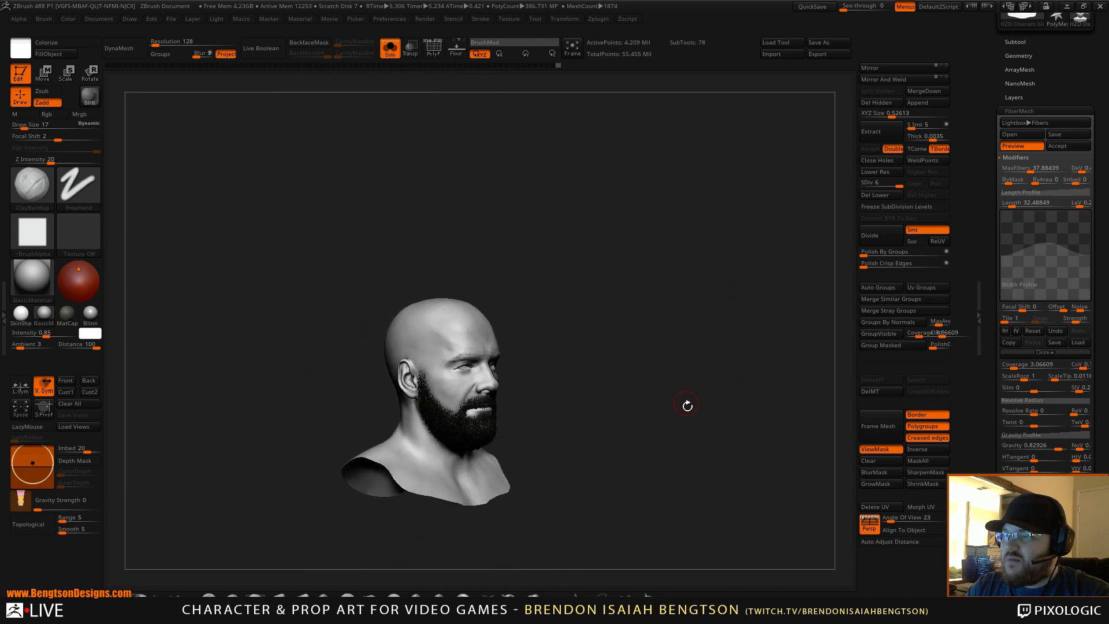
{"action": "left_click_drag", "start_coordinate": [687, 405], "coordinate": [669, 298], "text": "alt"}
{"action": "left_click_drag", "start_coordinate": [725, 324], "coordinate": [683, 327]}
{"action": "left_click", "coordinate": [1014, 42]}
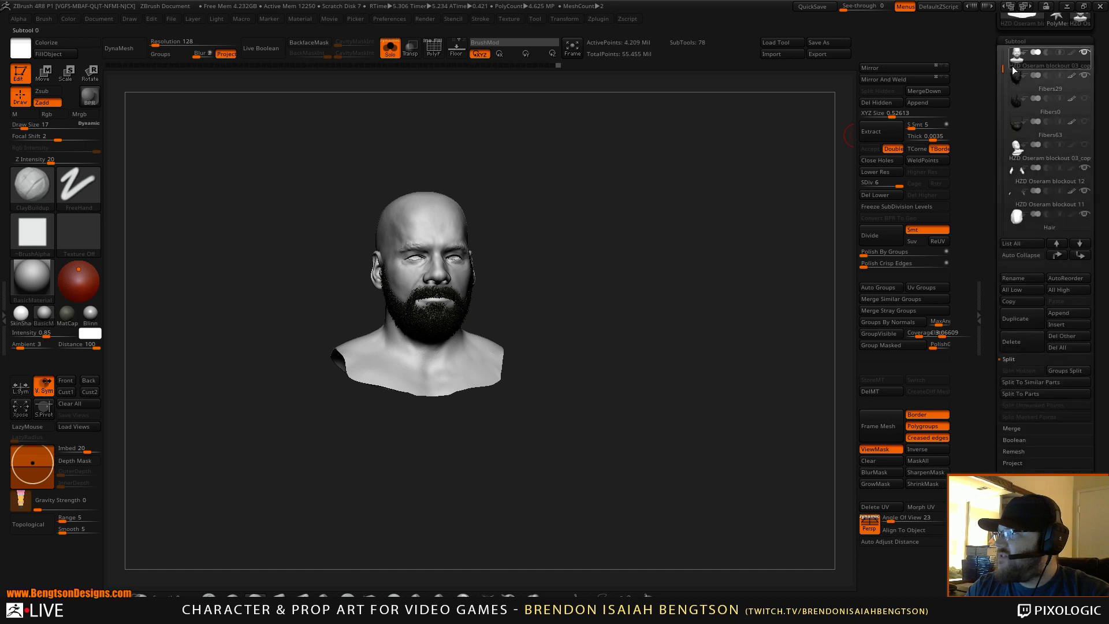
{"action": "mouse_move", "coordinate": [1085, 104]}
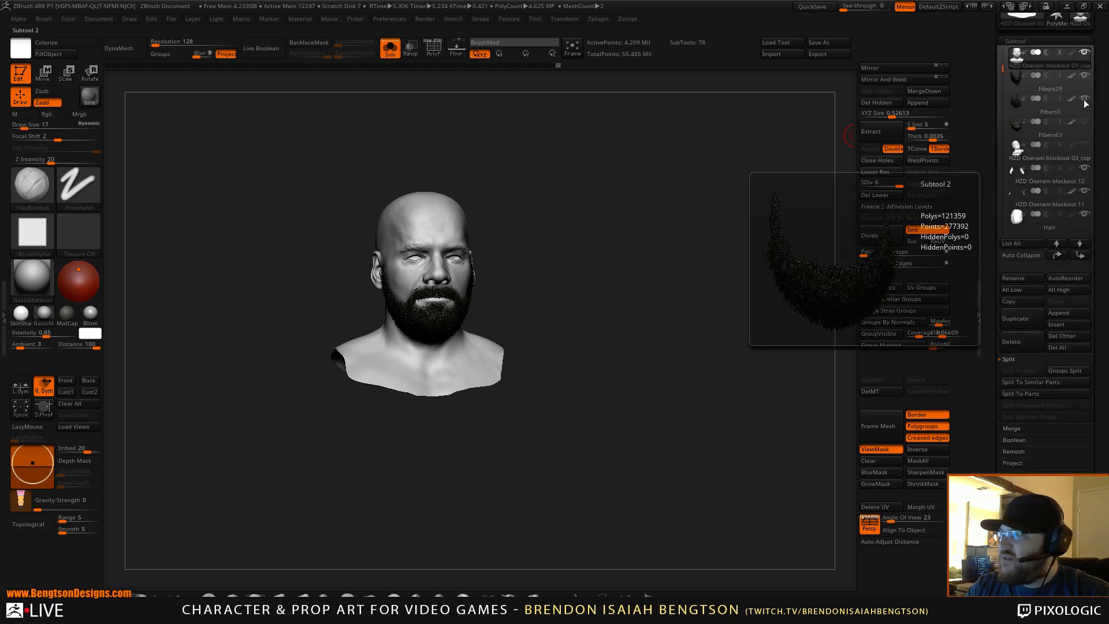
{"action": "left_click_drag", "start_coordinate": [669, 314], "coordinate": [847, 213]}
{"action": "key", "text": "alt+s"}
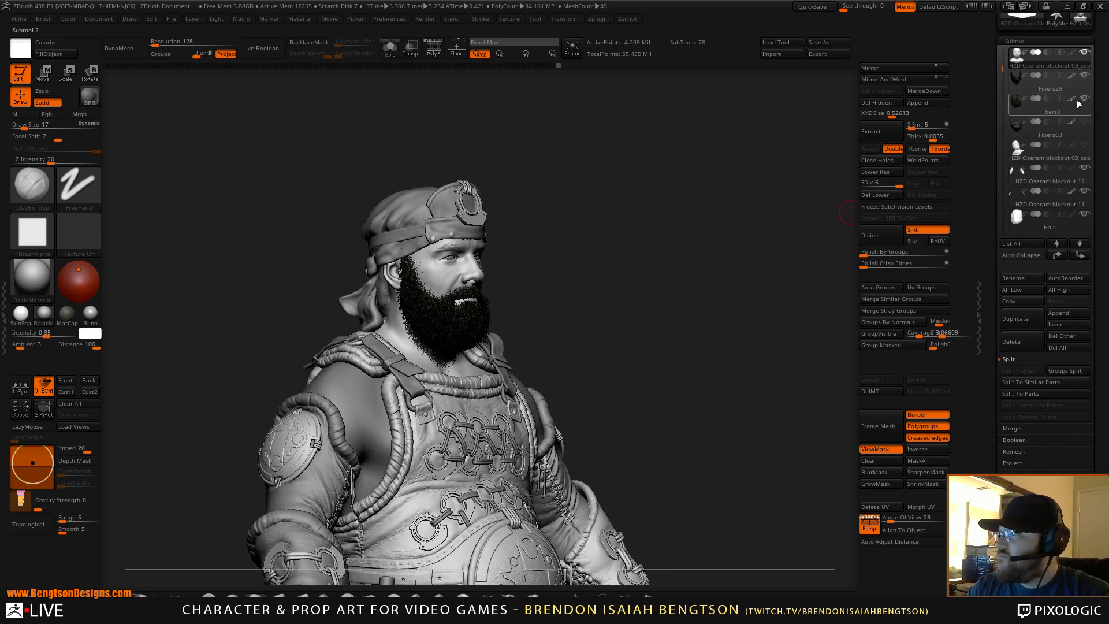
{"action": "left_click_drag", "start_coordinate": [716, 345], "coordinate": [707, 313]}
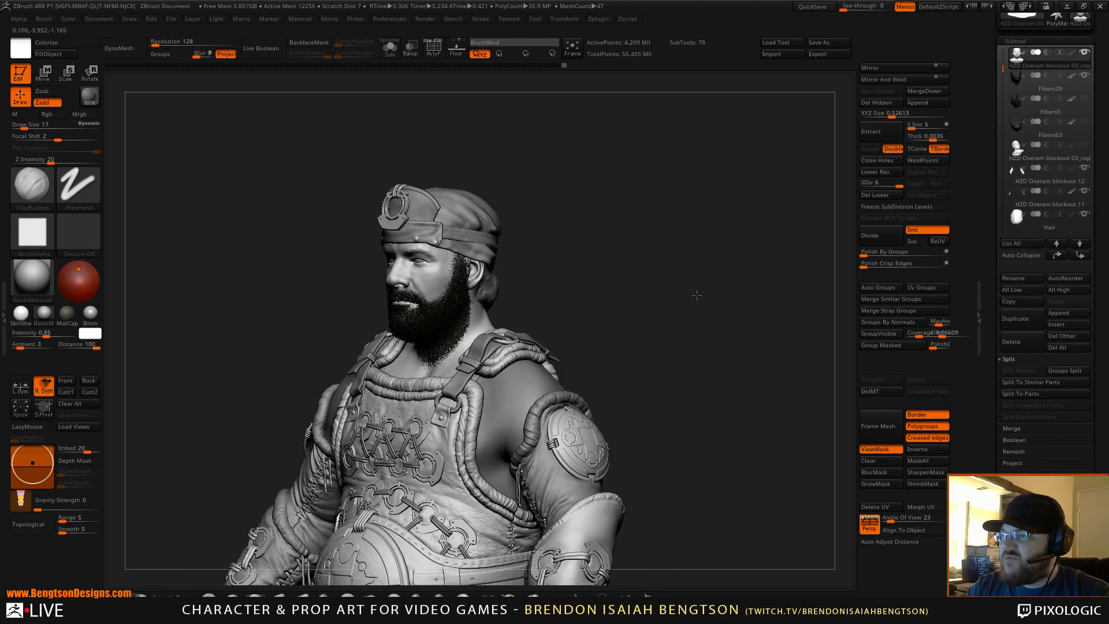
{"action": "left_click_drag", "start_coordinate": [697, 296], "coordinate": [719, 280]}
{"action": "key", "text": "shift"}
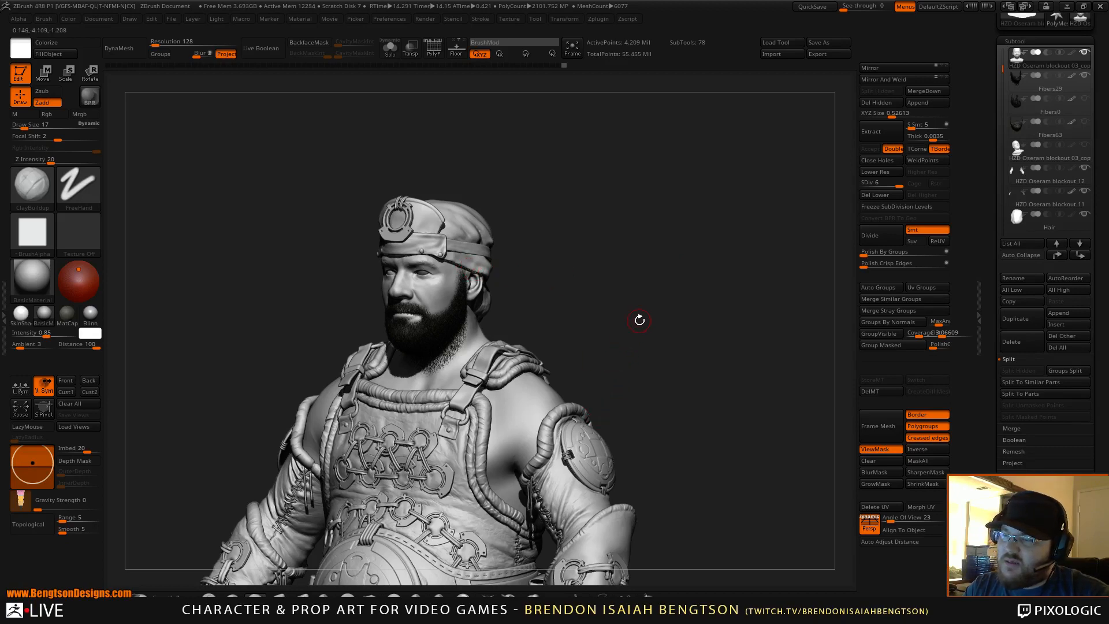
Hide the Fibers29 subtool and return to the FiberMesh modifiers, collapsing the width profile curve
{"action": "left_click_drag", "start_coordinate": [653, 317], "coordinate": [692, 259]}
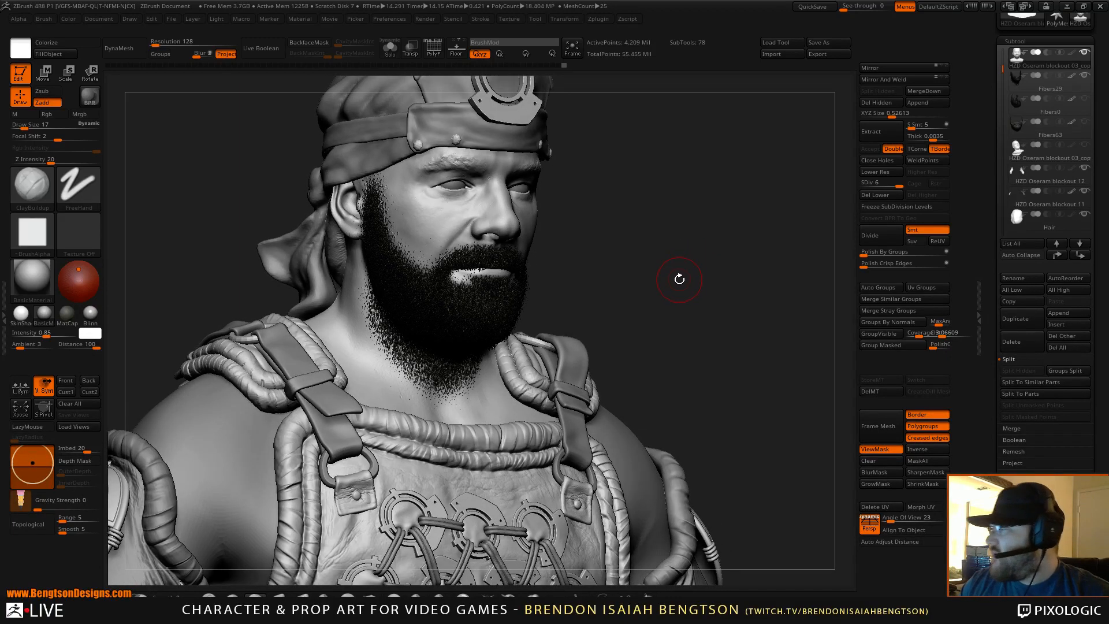
{"action": "left_click_drag", "start_coordinate": [682, 248], "coordinate": [708, 261]}
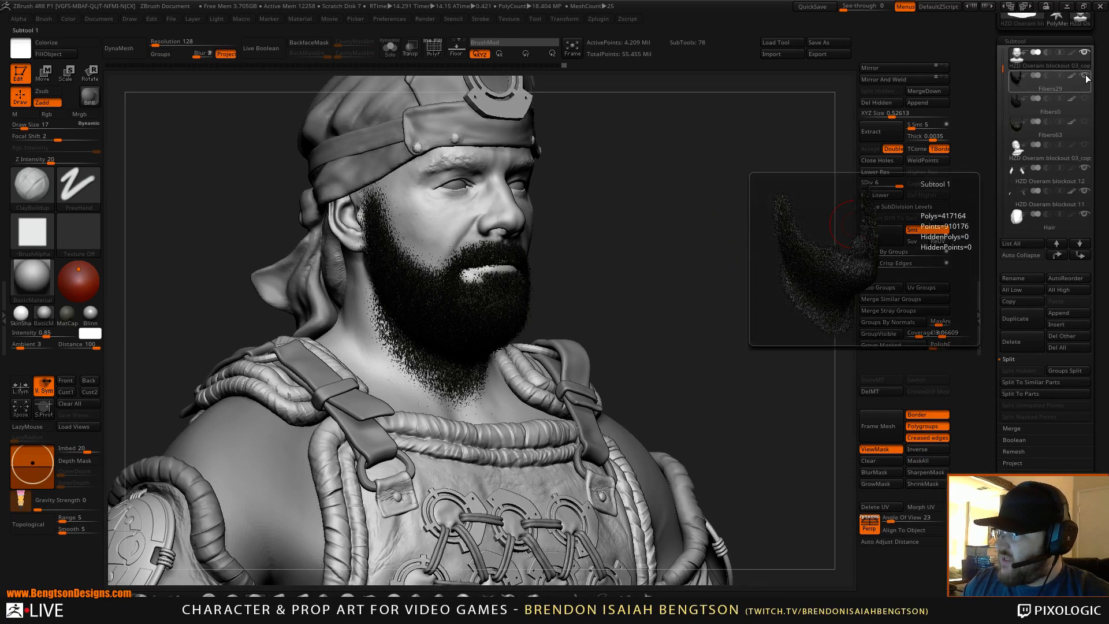
{"action": "left_click_drag", "start_coordinate": [994, 118], "coordinate": [994, 162]}
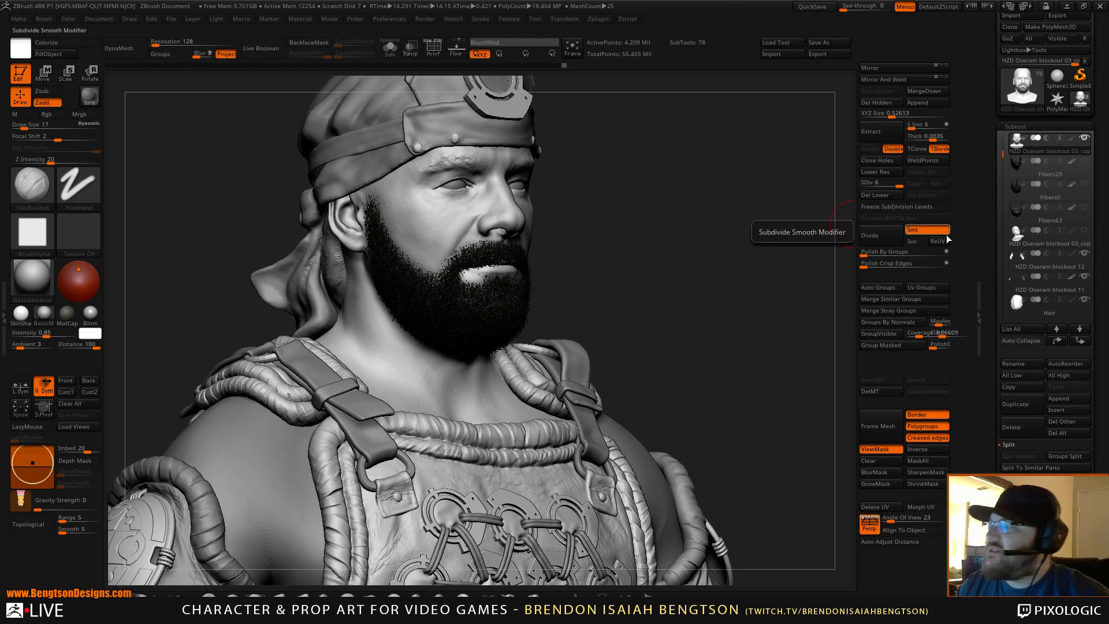
{"action": "mouse_move", "coordinate": [992, 226]}
{"action": "left_mouse_down"}
{"action": "mouse_move", "coordinate": [991, 173]}
{"action": "mouse_move", "coordinate": [991, 231]}
{"action": "left_mouse_up"}
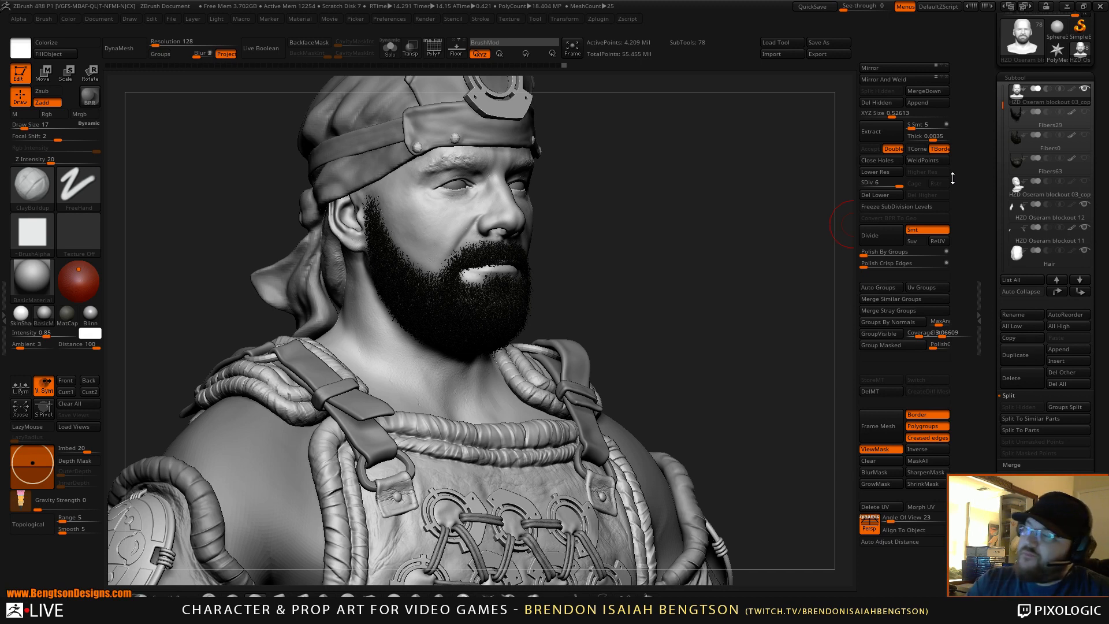
{"action": "left_click_drag", "start_coordinate": [990, 249], "coordinate": [991, 233]}
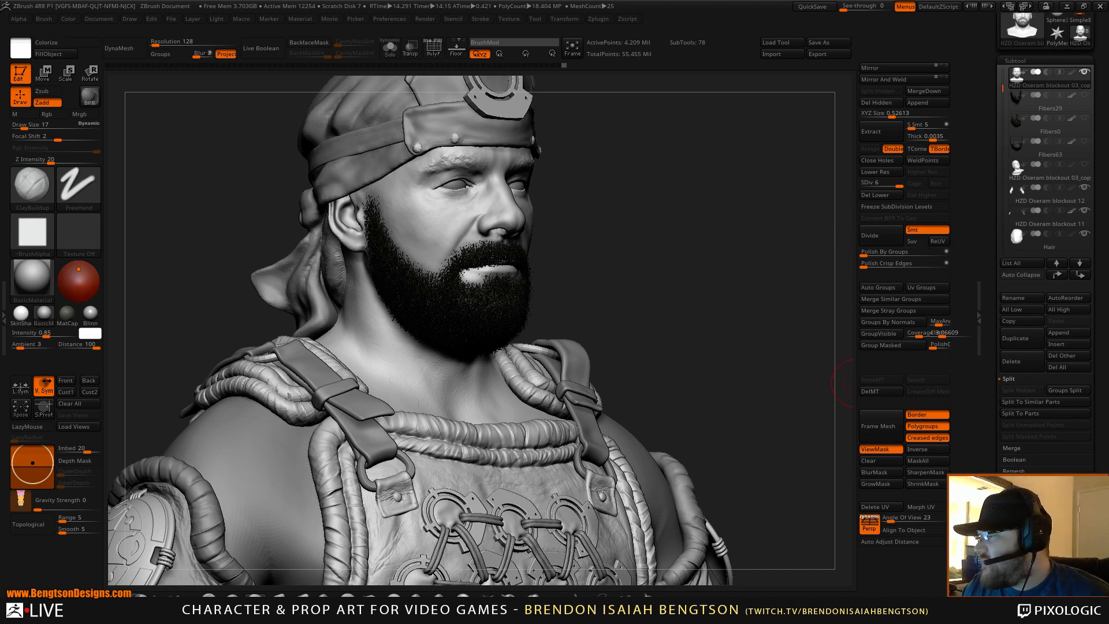
{"action": "left_click", "coordinate": [1020, 565]}
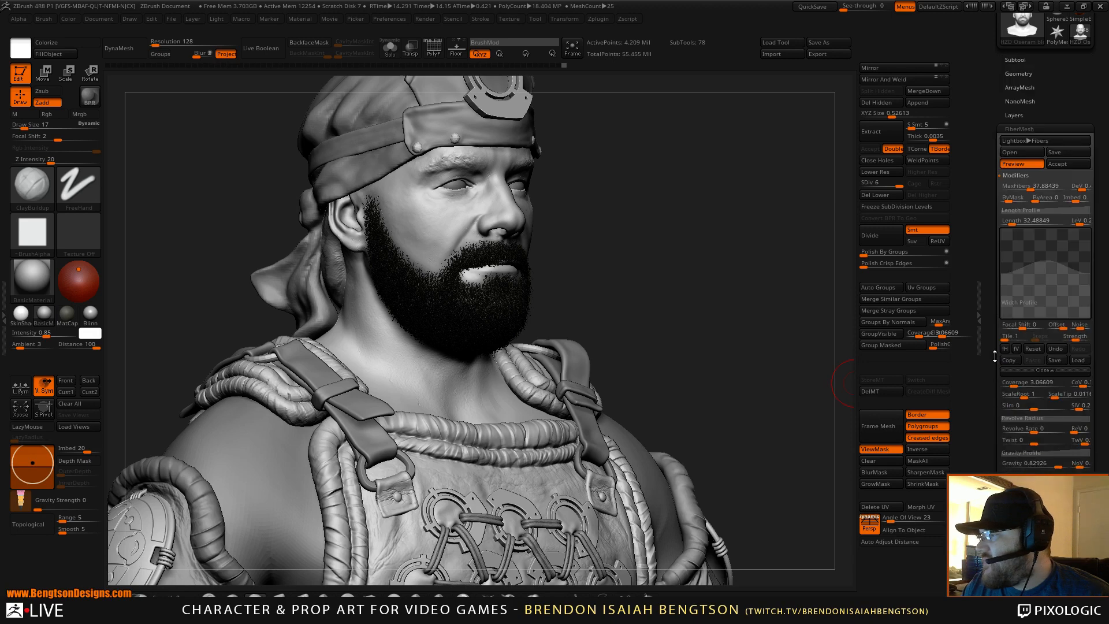
{"action": "left_click", "coordinate": [1038, 371]}
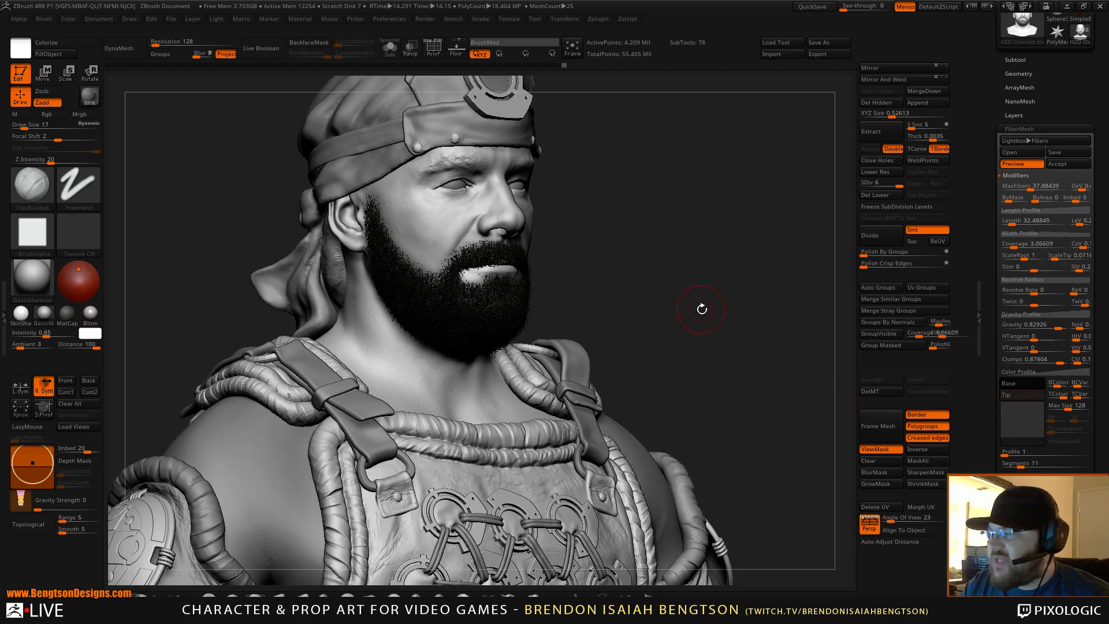
Raise the beard fibers' length variation to about 0.4 and check the beard from the front and side
{"action": "left_click_drag", "start_coordinate": [701, 307], "coordinate": [734, 294], "text": "alt"}
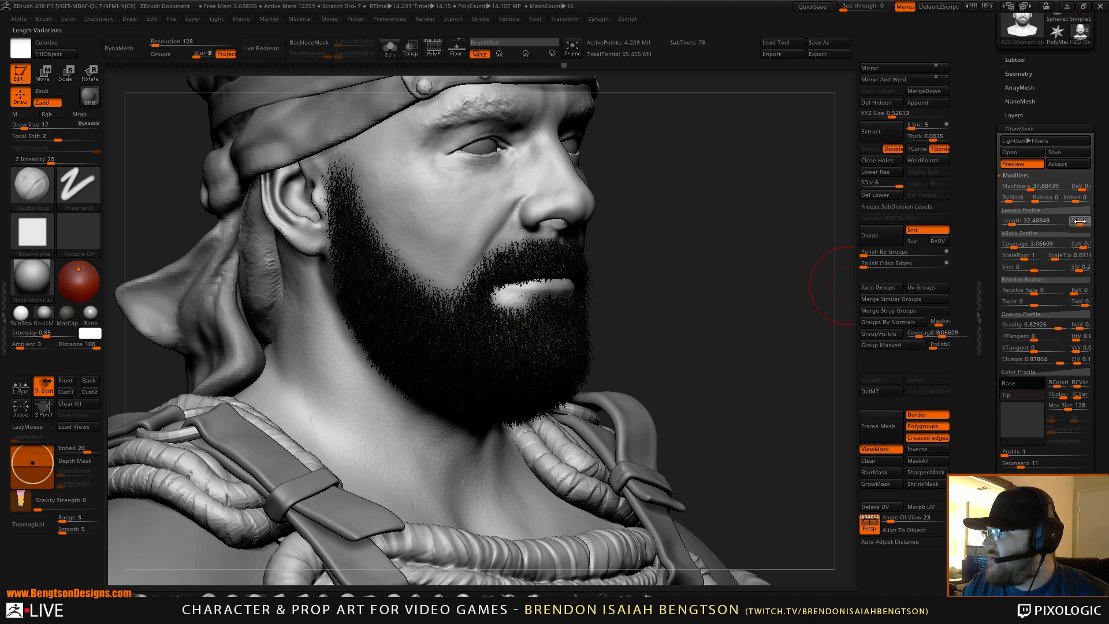
{"action": "left_click", "coordinate": [1080, 221]}
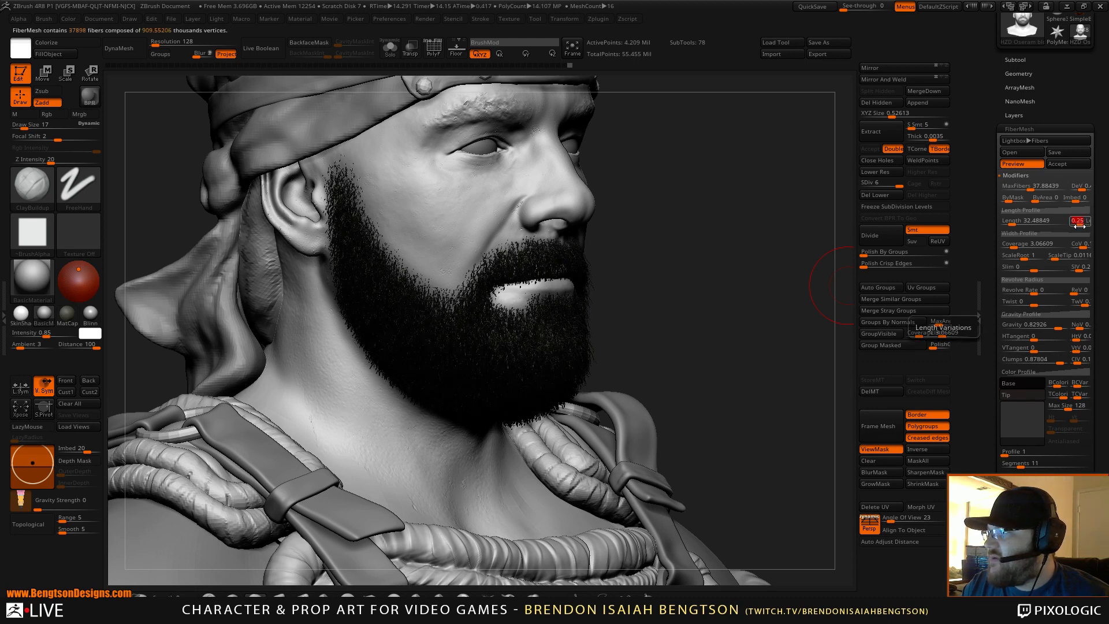
{"action": "left_click_drag", "start_coordinate": [1080, 223], "coordinate": [1082, 223]}
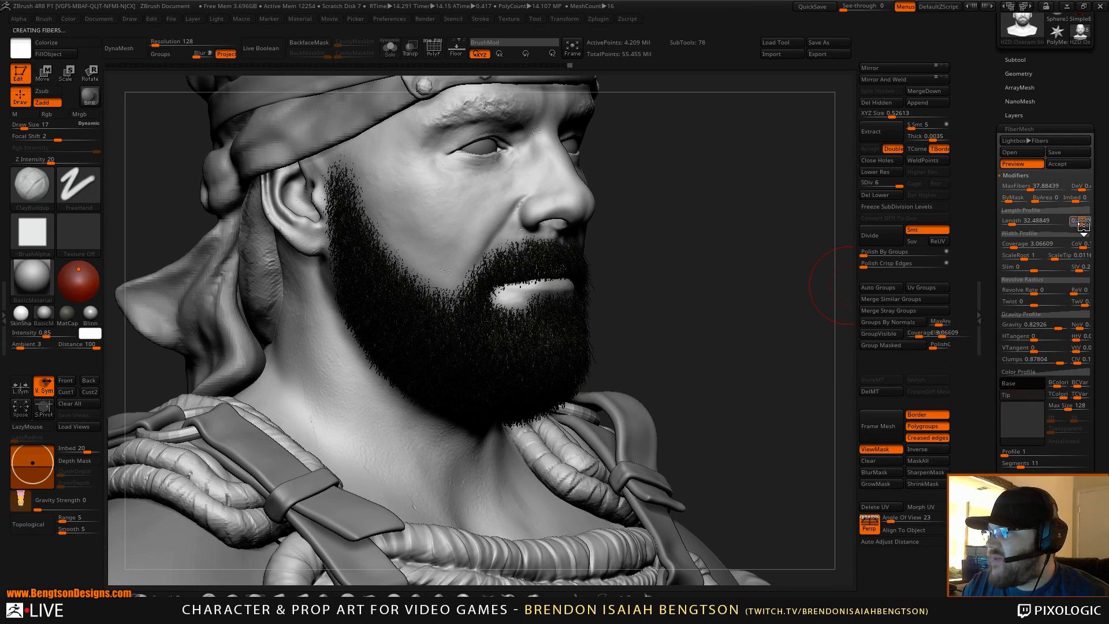
{"action": "left_click", "coordinate": [1083, 224]}
{"action": "left_click_drag", "start_coordinate": [748, 345], "coordinate": [838, 288]}
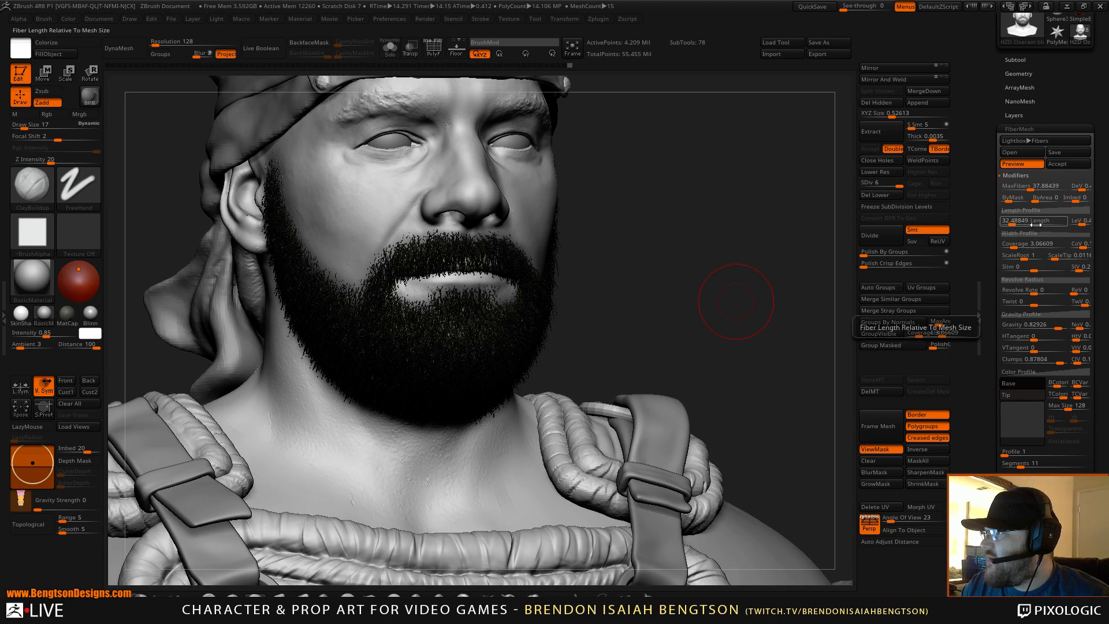
{"action": "left_click_drag", "start_coordinate": [745, 297], "coordinate": [752, 362]}
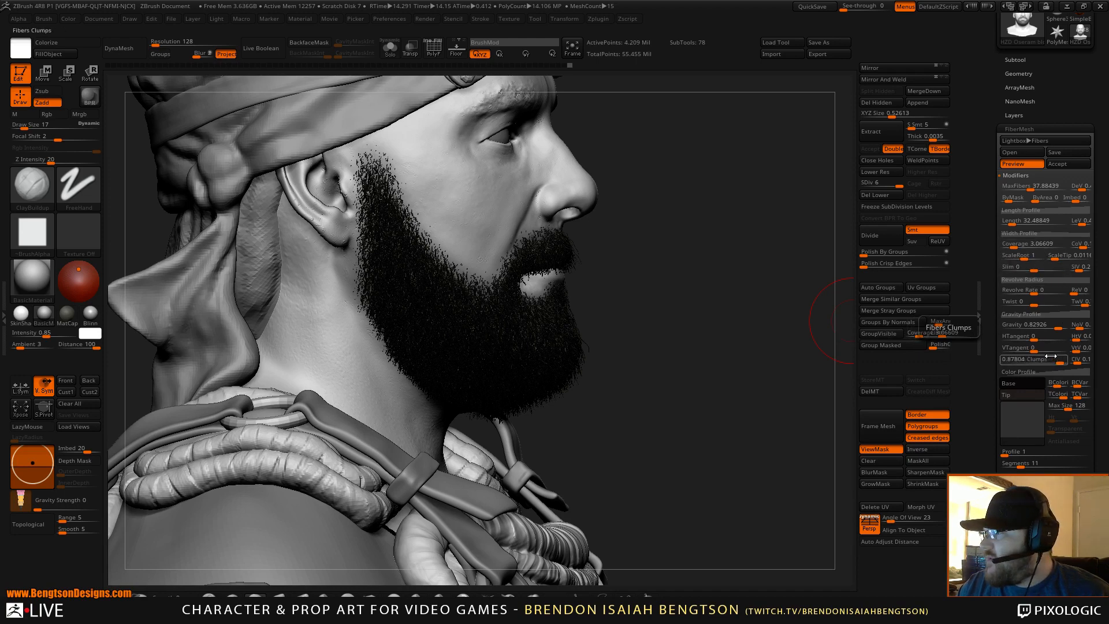
Reduce the fiber gravity to 0.50515 and render the beard with BPR
{"action": "left_click_drag", "start_coordinate": [1054, 326], "coordinate": [1054, 326]}
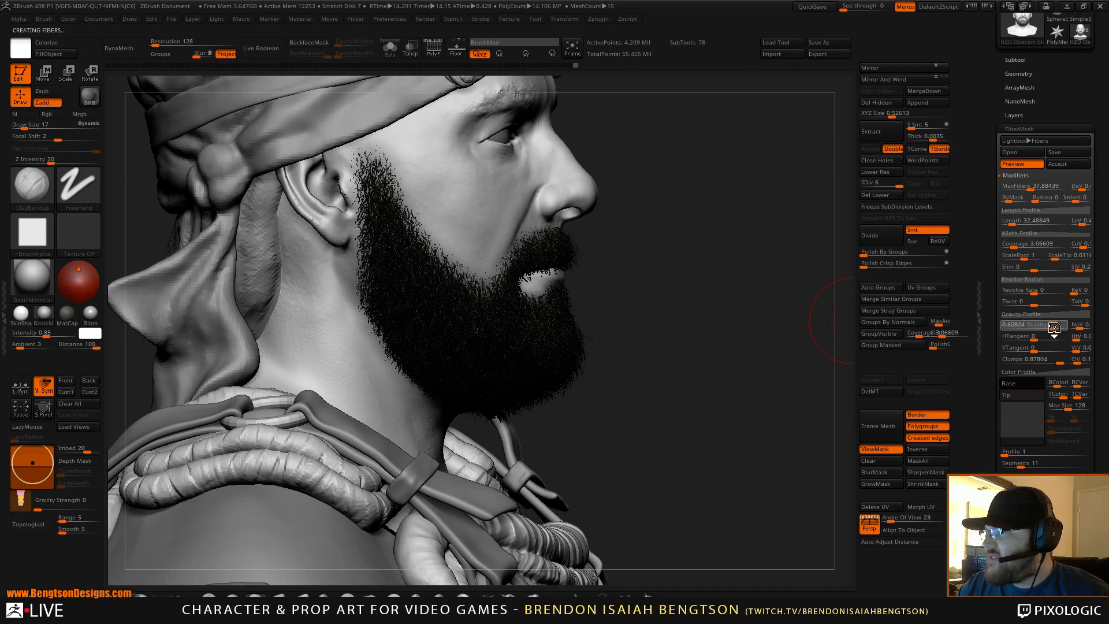
{"action": "left_click_drag", "start_coordinate": [1054, 327], "coordinate": [1050, 328]}
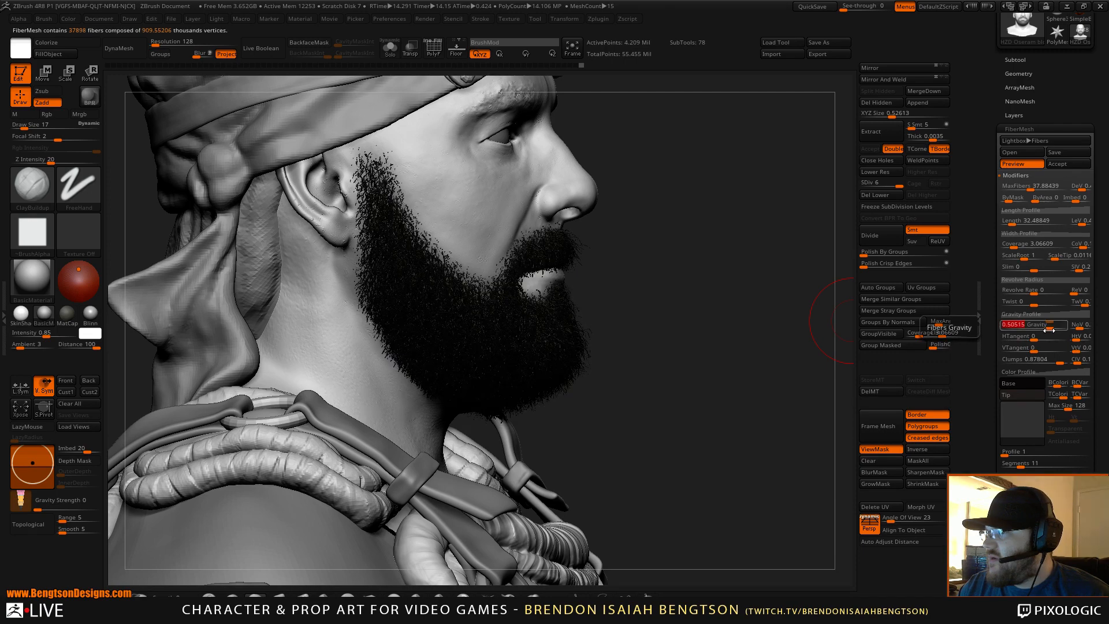
{"action": "left_click_drag", "start_coordinate": [744, 420], "coordinate": [733, 391]}
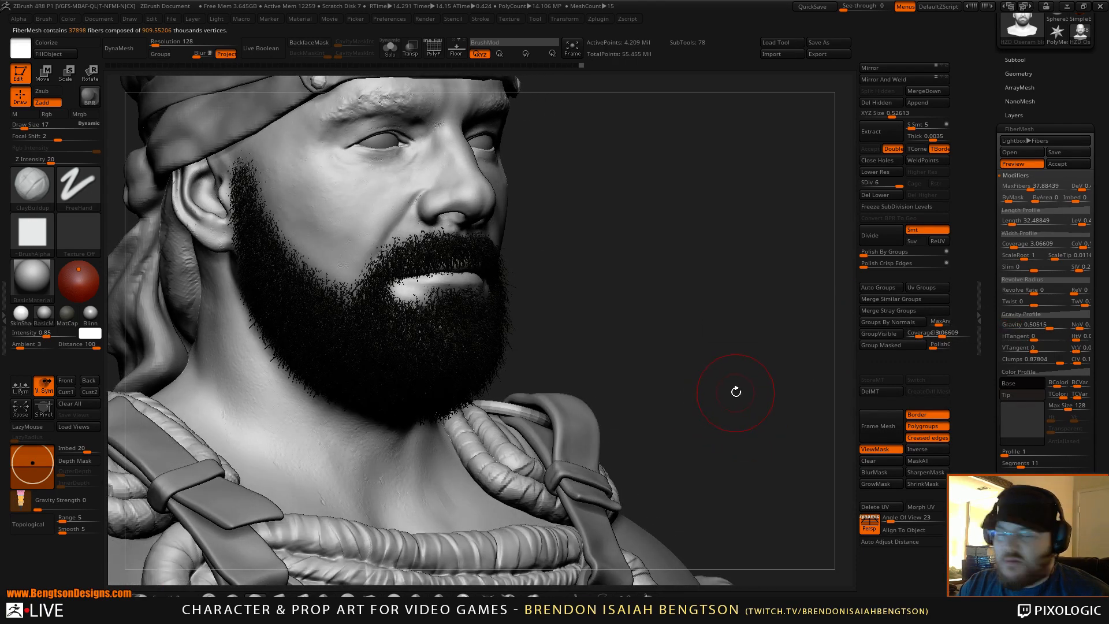
{"action": "key", "text": "shift"}
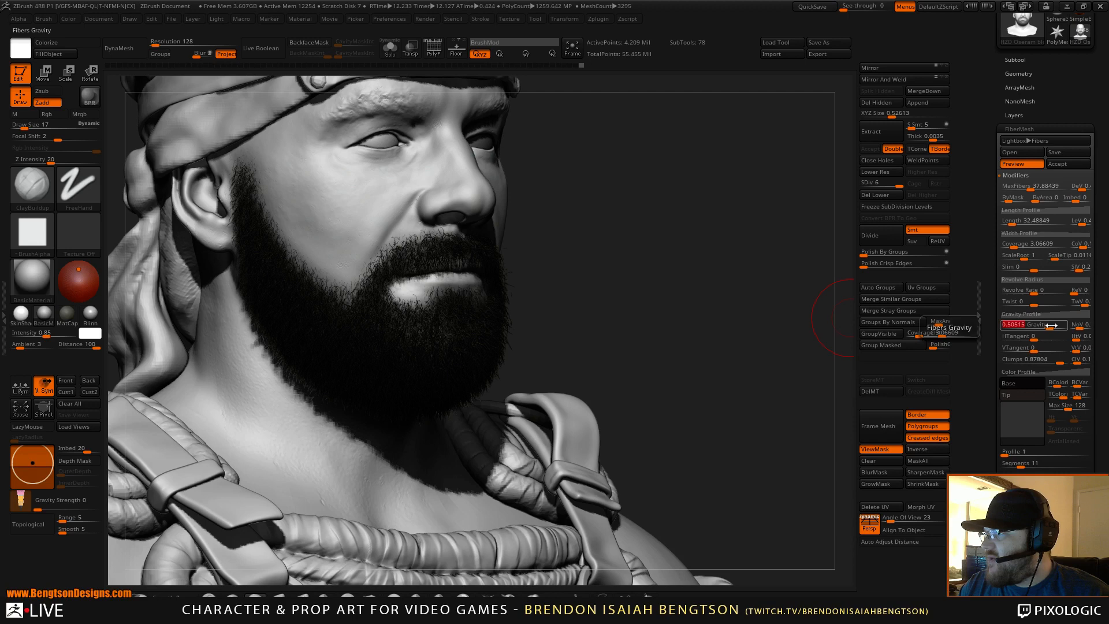
Set the fiber gravity to 0.54639 and the length variation to about 0.53
{"action": "left_click_drag", "start_coordinate": [1046, 325], "coordinate": [1050, 326]}
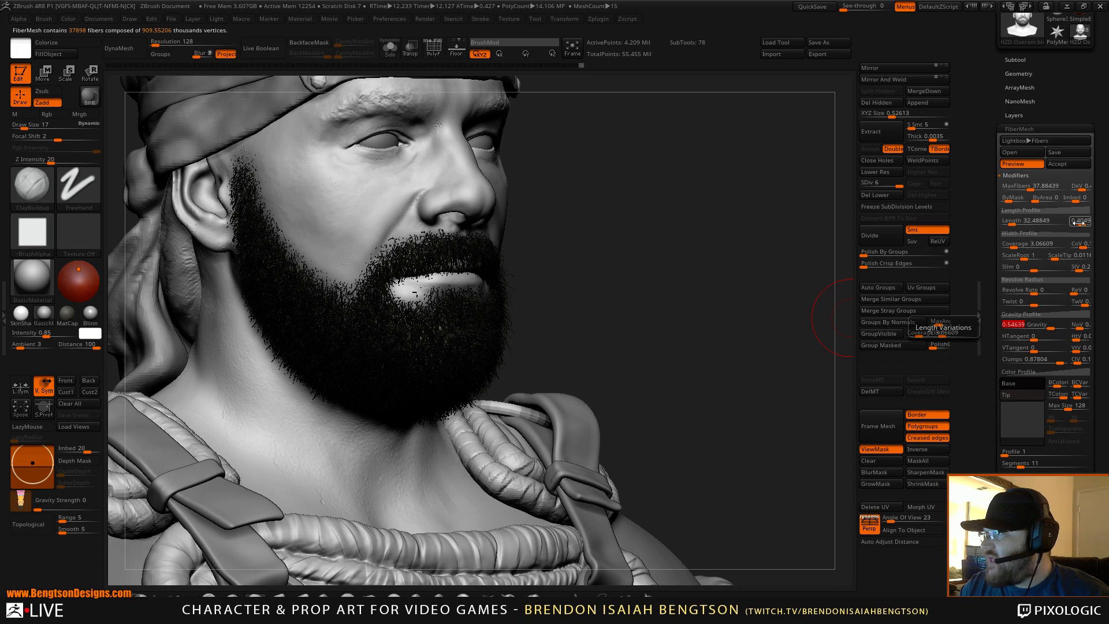
{"action": "left_click_drag", "start_coordinate": [1081, 221], "coordinate": [1081, 222]}
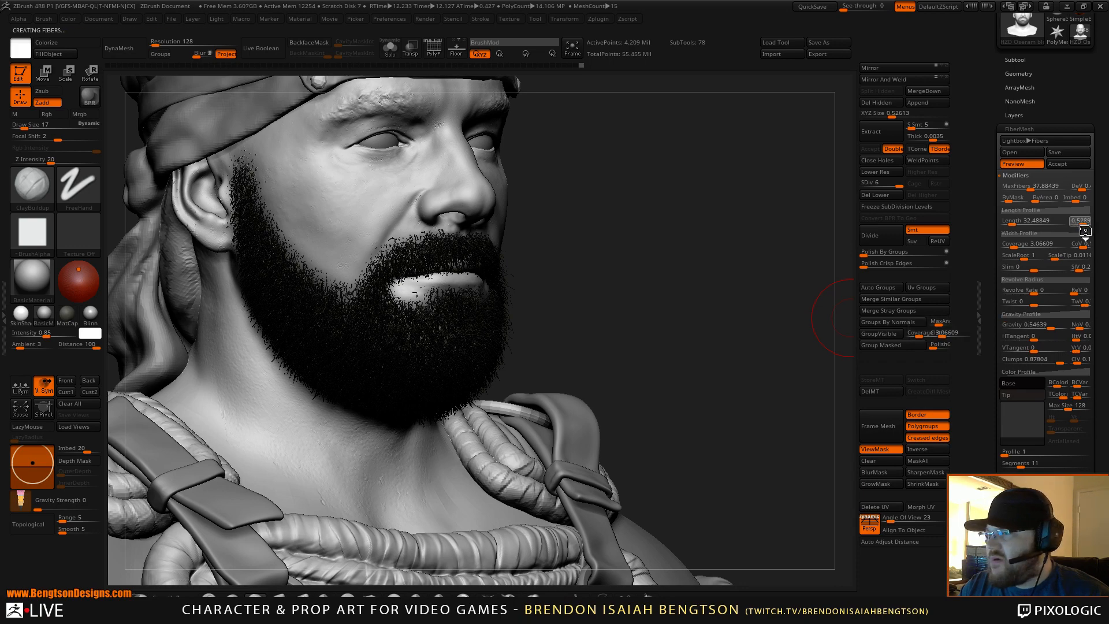
{"action": "mouse_move", "coordinate": [706, 340]}
{"action": "left_mouse_down"}
{"action": "mouse_move", "coordinate": [762, 341]}
{"action": "mouse_move", "coordinate": [743, 347]}
{"action": "mouse_move", "coordinate": [752, 340]}
{"action": "mouse_move", "coordinate": [746, 359]}
{"action": "mouse_move", "coordinate": [728, 345]}
{"action": "mouse_move", "coordinate": [713, 349]}
{"action": "mouse_move", "coordinate": [708, 311]}
{"action": "mouse_move", "coordinate": [734, 288]}
{"action": "mouse_move", "coordinate": [721, 285]}
{"action": "mouse_move", "coordinate": [721, 309]}
{"action": "mouse_move", "coordinate": [714, 295]}
{"action": "mouse_move", "coordinate": [678, 305]}
{"action": "mouse_move", "coordinate": [702, 318]}
{"action": "mouse_move", "coordinate": [690, 315]}
{"action": "mouse_move", "coordinate": [756, 315]}
{"action": "left_mouse_up"}
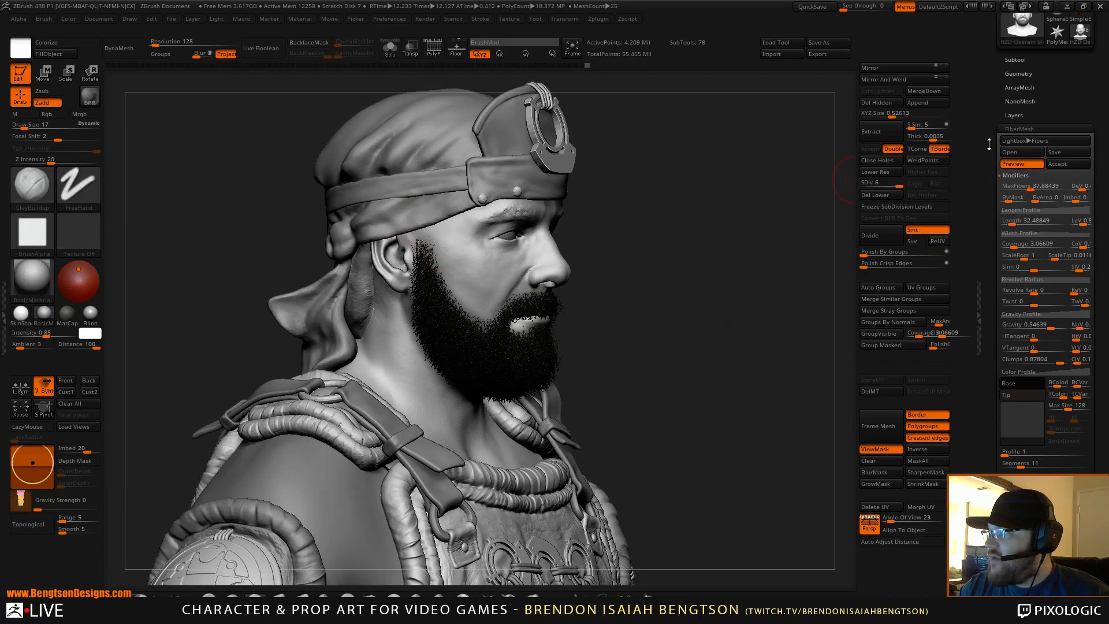
Isolate the head at subdivision level 3 and extend the beard mask up the sideburns in front of both ears
{"action": "key", "text": "alt+s"}
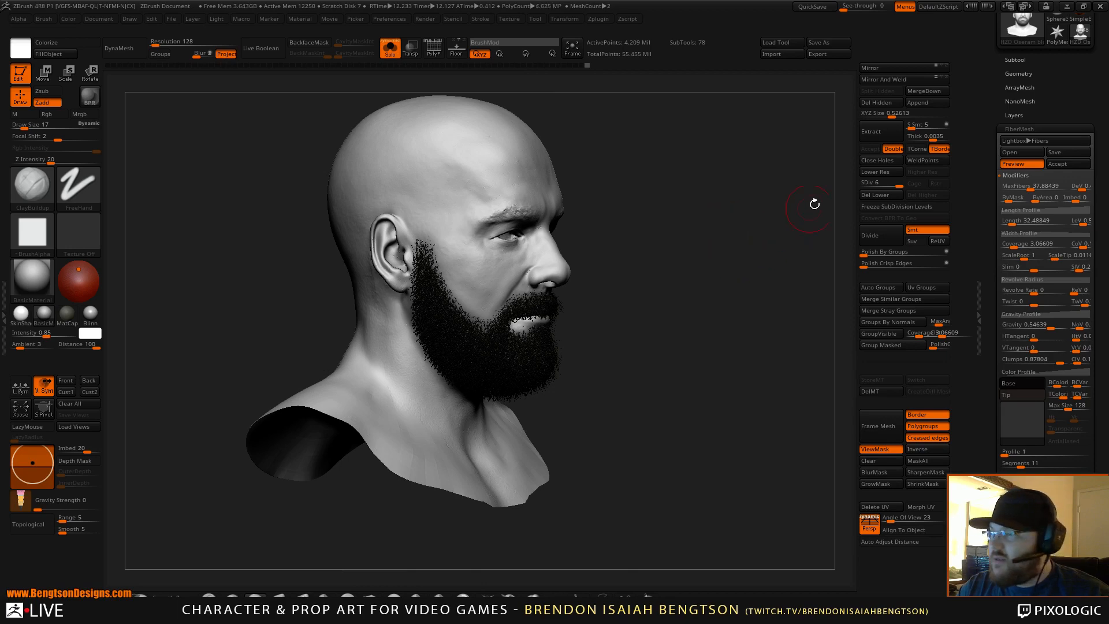
{"action": "key", "text": "shift+d"}
{"action": "key", "text": "shift+d"}
{"action": "key", "text": "shift+d"}
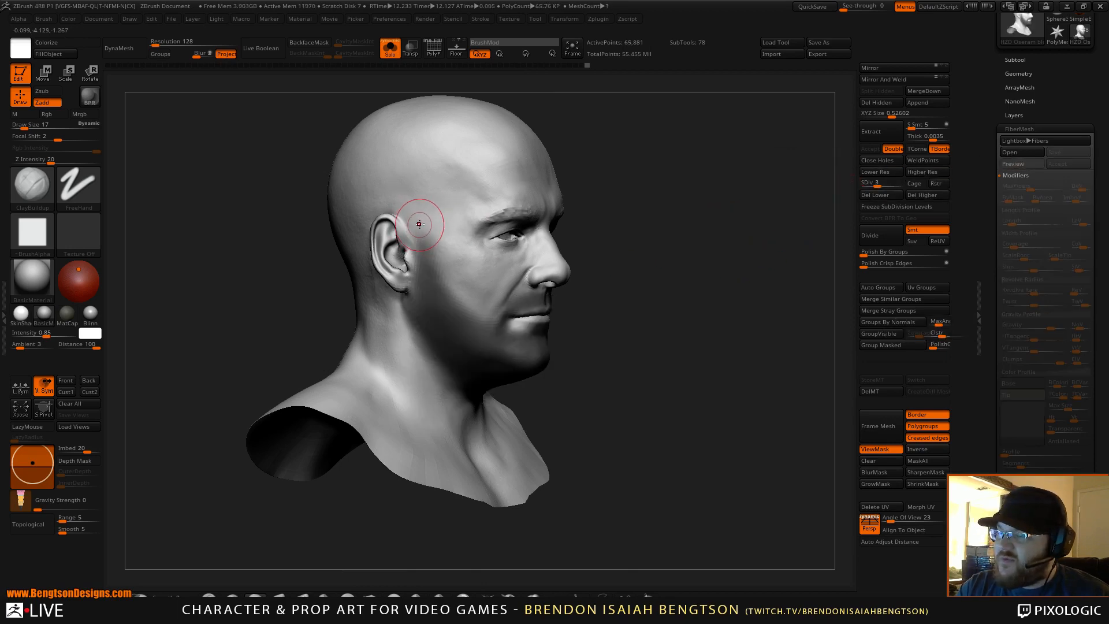
{"action": "key", "text": "space"}
{"action": "key", "text": "ctrl"}
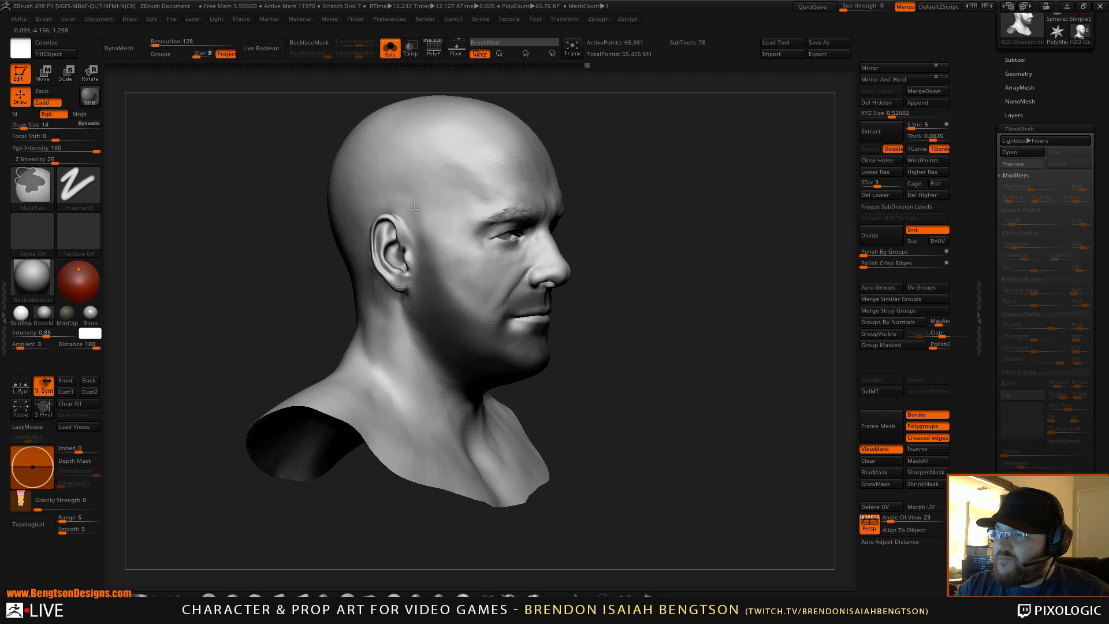
{"action": "mouse_move", "coordinate": [413, 192]}
{"action": "left_mouse_down", "text": "ctrl"}
{"action": "mouse_move", "coordinate": [428, 250]}
{"action": "mouse_move", "coordinate": [397, 182]}
{"action": "mouse_move", "coordinate": [400, 224]}
{"action": "mouse_move", "coordinate": [396, 200]}
{"action": "mouse_move", "coordinate": [419, 206]}
{"action": "left_mouse_up", "text": "ctrl"}
{"action": "left_click_drag", "start_coordinate": [739, 213], "coordinate": [657, 212]}
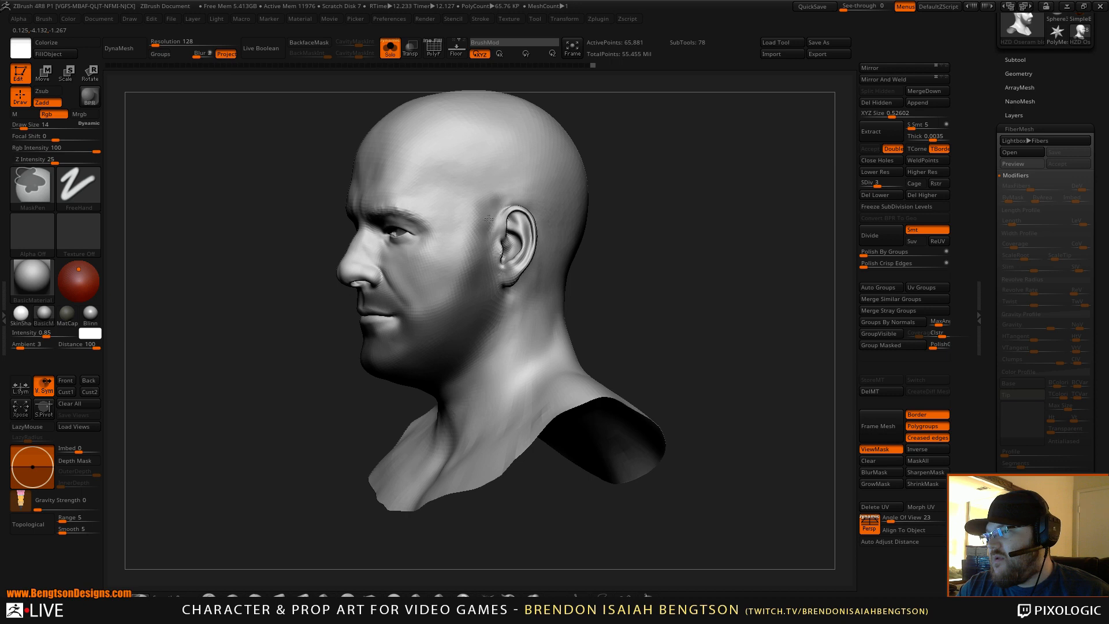
{"action": "mouse_move", "coordinate": [482, 242]}
{"action": "left_mouse_down"}
{"action": "mouse_move", "coordinate": [468, 203]}
{"action": "mouse_move", "coordinate": [476, 187]}
{"action": "mouse_move", "coordinate": [498, 195]}
{"action": "mouse_move", "coordinate": [503, 186]}
{"action": "left_mouse_up"}
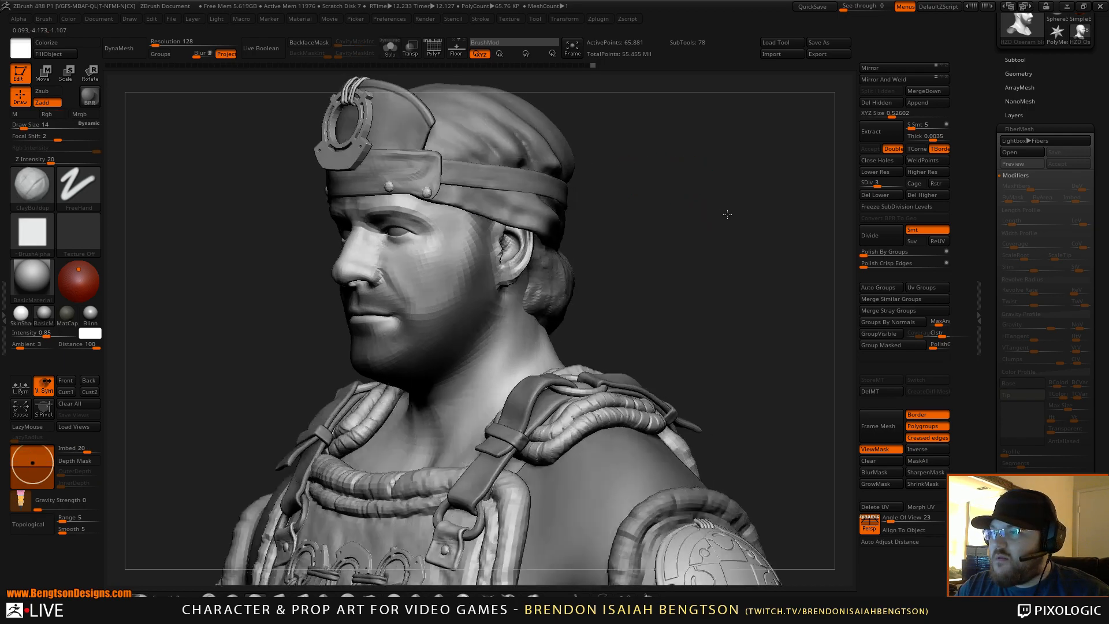
Preview the fibers on the extended mask, then set the head to subdivision level 6 and regenerate the preview
{"action": "mouse_move", "coordinate": [727, 214]}
{"action": "left_mouse_down"}
{"action": "mouse_move", "coordinate": [745, 218]}
{"action": "mouse_move", "coordinate": [715, 231]}
{"action": "mouse_move", "coordinate": [740, 218]}
{"action": "mouse_move", "coordinate": [708, 208]}
{"action": "mouse_move", "coordinate": [716, 201]}
{"action": "left_mouse_up"}
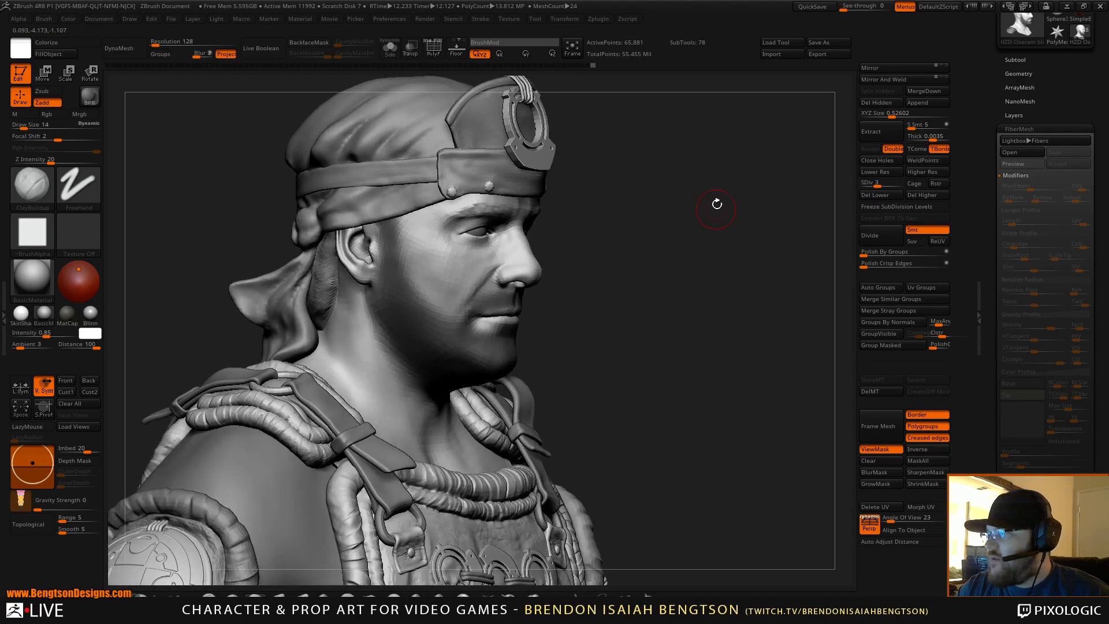
{"action": "left_click", "coordinate": [1016, 165]}
{"action": "mouse_move", "coordinate": [789, 273]}
{"action": "left_mouse_down"}
{"action": "mouse_move", "coordinate": [761, 278]}
{"action": "mouse_move", "coordinate": [723, 250]}
{"action": "mouse_move", "coordinate": [713, 262]}
{"action": "left_mouse_up"}
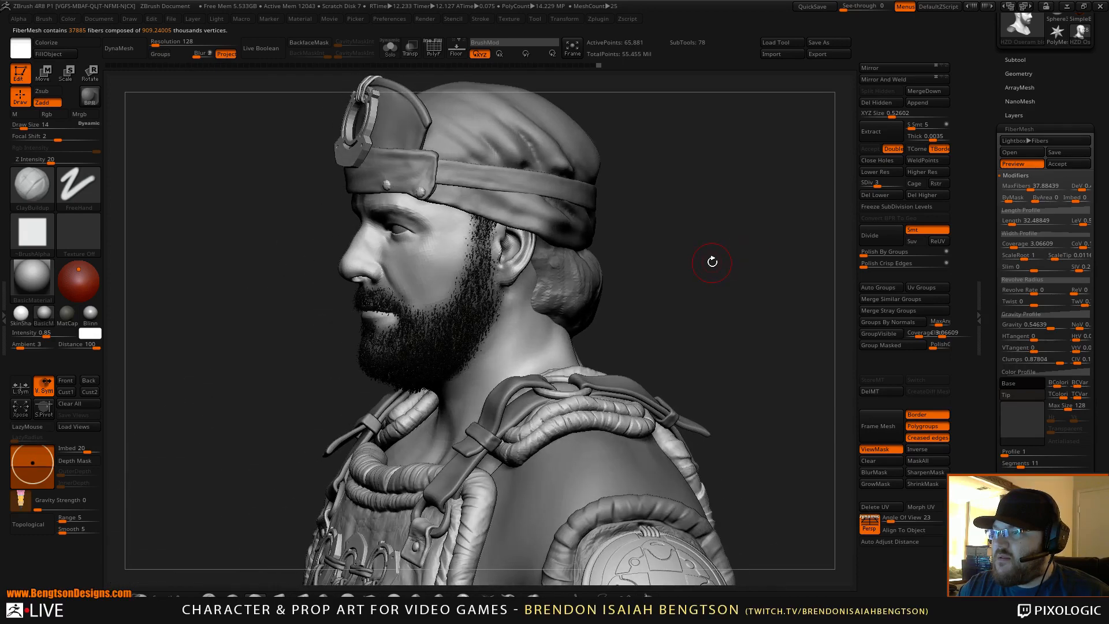
{"action": "left_click_drag", "start_coordinate": [874, 182], "coordinate": [899, 182]}
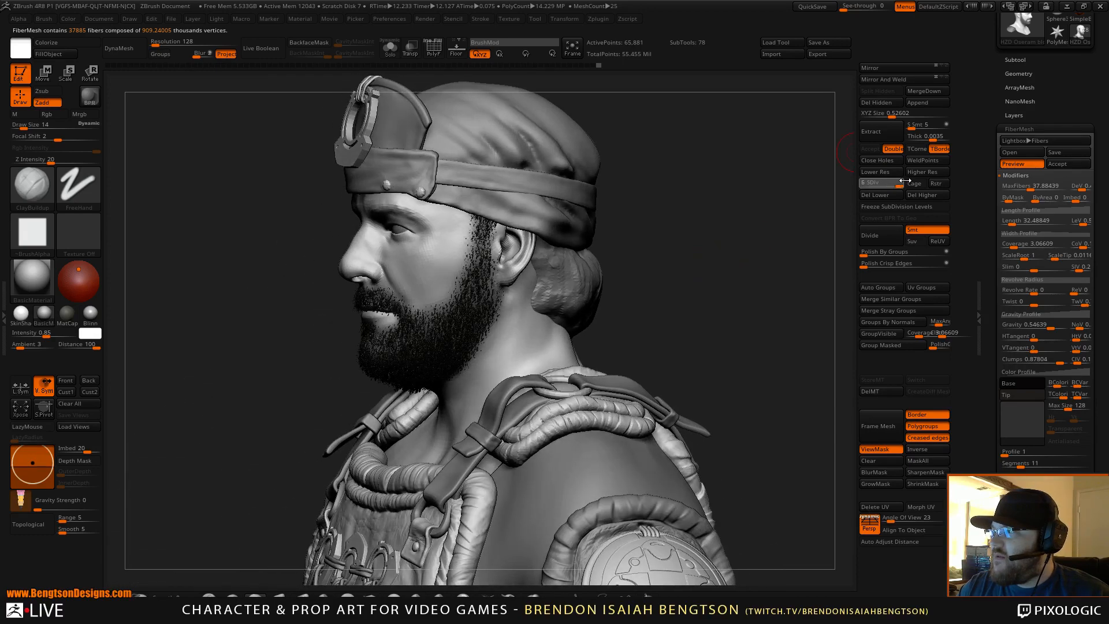
{"action": "left_click", "coordinate": [1018, 165]}
{"action": "left_click", "coordinate": [1019, 164]}
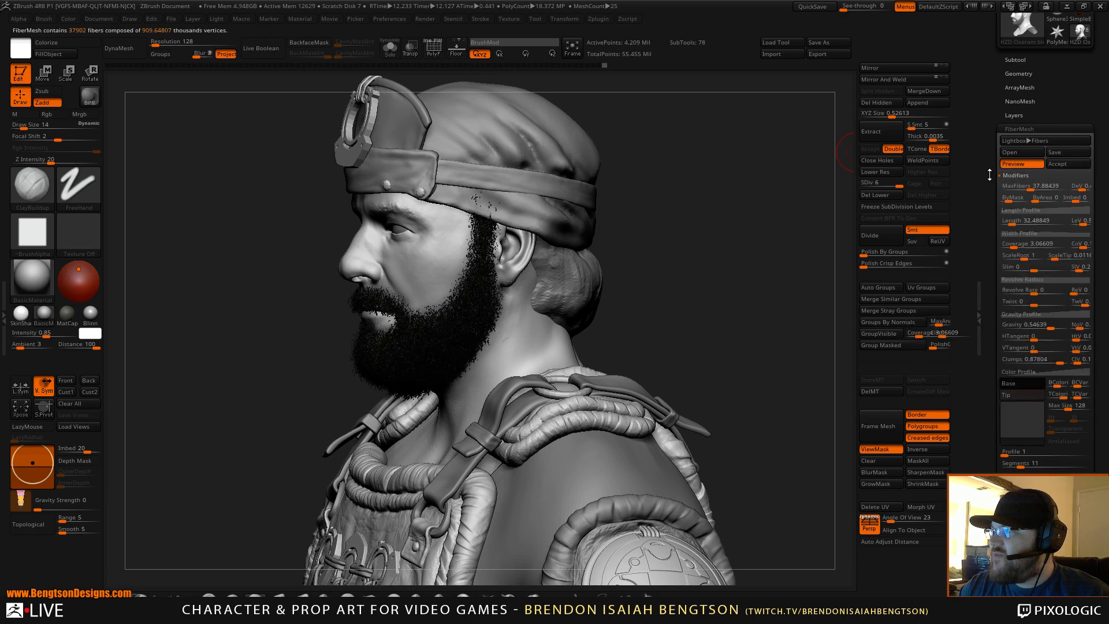
Check the sideburns from both sides and accept the FiberMesh preview as a new subtool
{"action": "left_click_drag", "start_coordinate": [769, 275], "coordinate": [783, 275]}
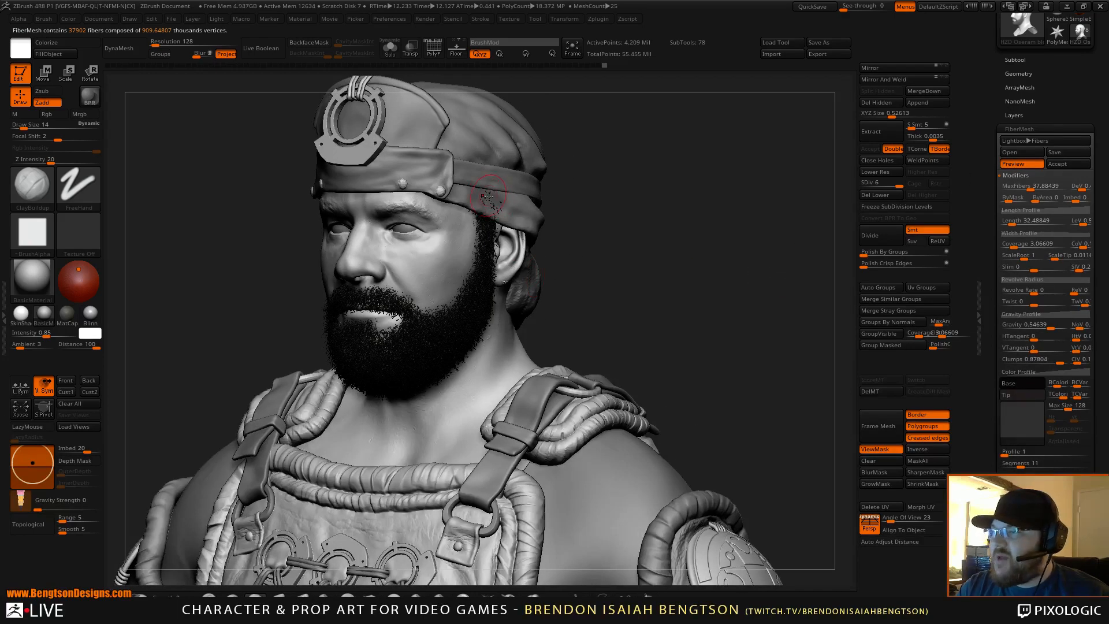
{"action": "mouse_move", "coordinate": [667, 225]}
{"action": "left_mouse_down"}
{"action": "mouse_move", "coordinate": [682, 243]}
{"action": "mouse_move", "coordinate": [647, 255]}
{"action": "mouse_move", "coordinate": [629, 246]}
{"action": "left_mouse_up"}
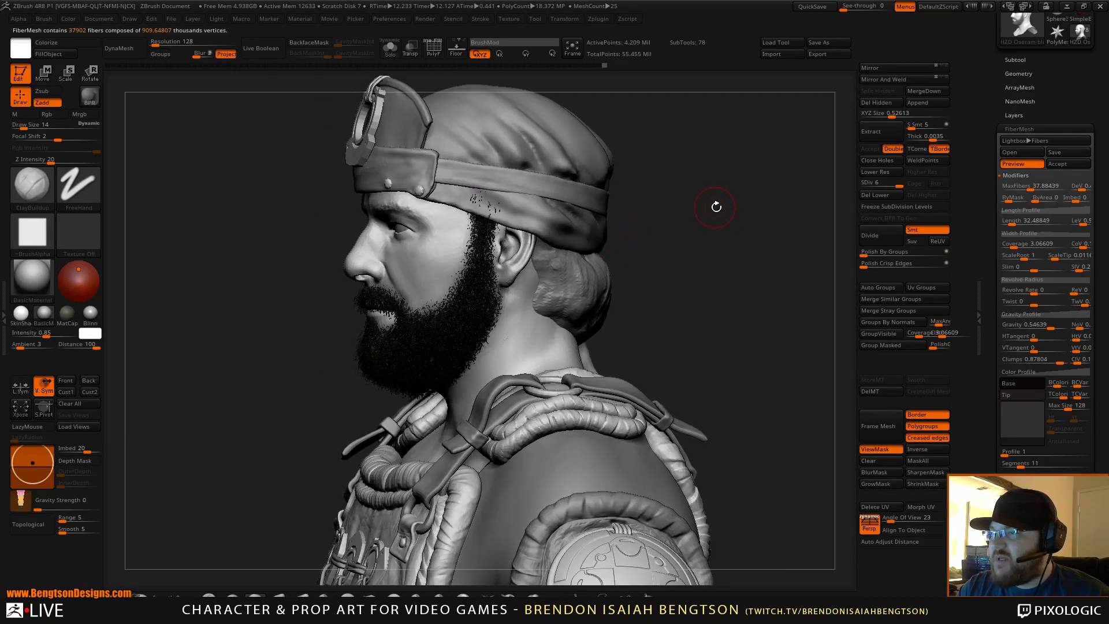
{"action": "mouse_move", "coordinate": [716, 206]}
{"action": "left_mouse_down"}
{"action": "mouse_move", "coordinate": [753, 231]}
{"action": "mouse_move", "coordinate": [742, 248]}
{"action": "mouse_move", "coordinate": [750, 260]}
{"action": "left_mouse_up"}
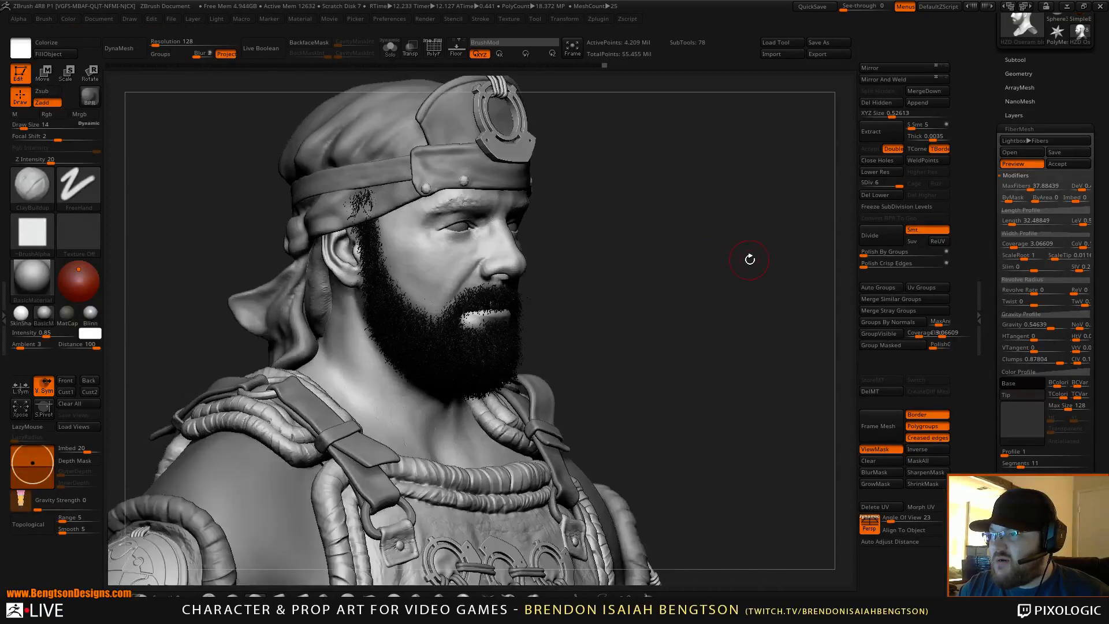
{"action": "left_click", "coordinate": [1066, 164]}
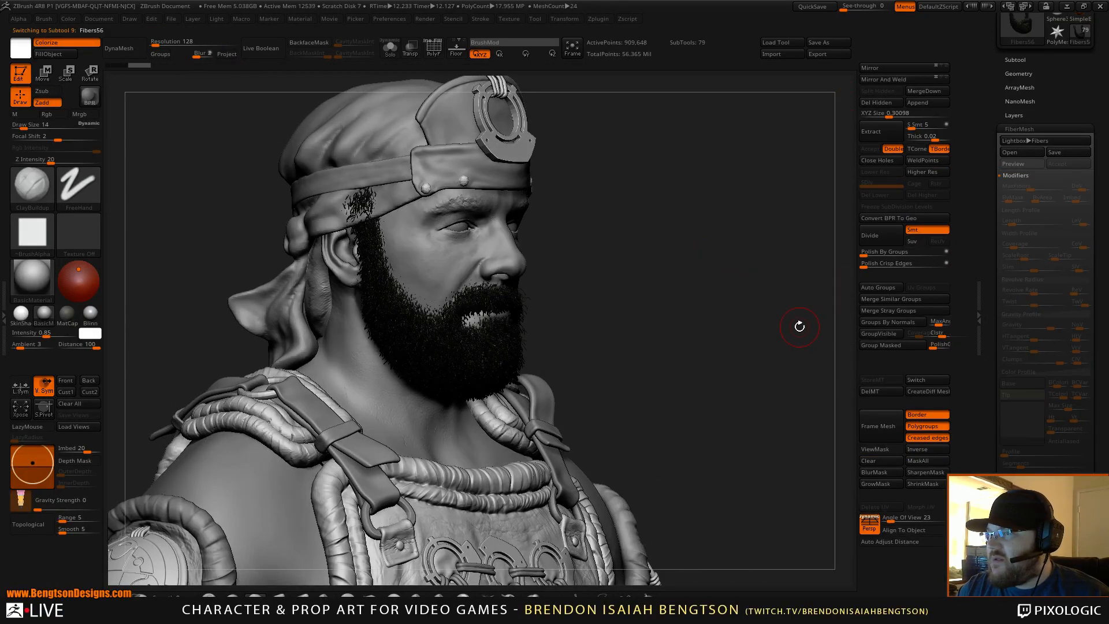
{"action": "left_click_drag", "start_coordinate": [784, 333], "coordinate": [777, 330]}
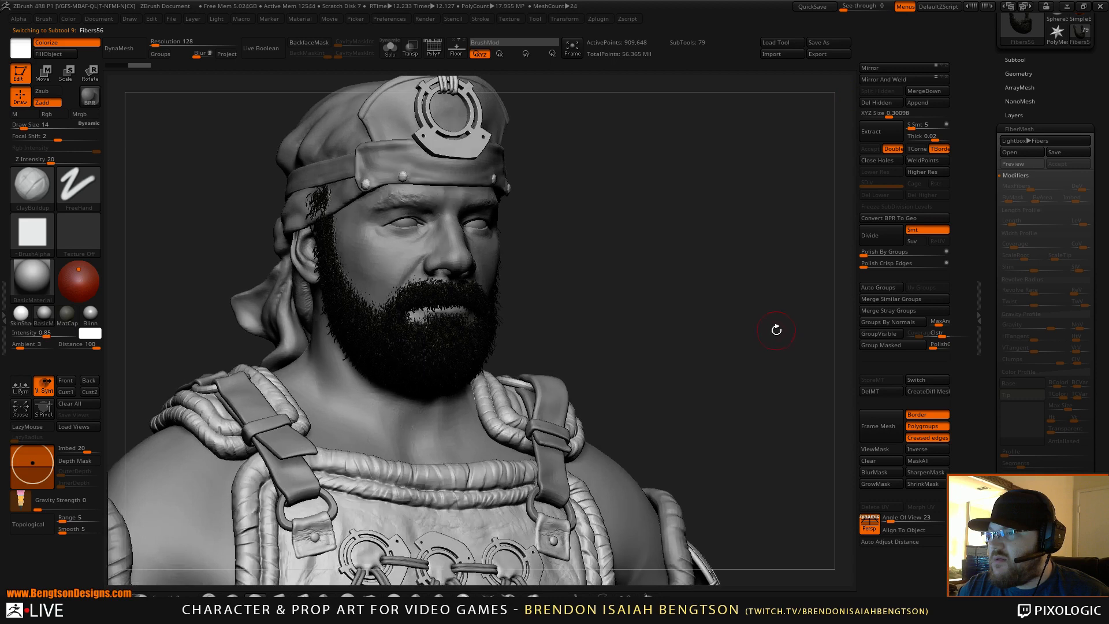
Show the Fibers29 subtool together with the new beard and render the figure with BPR
{"action": "left_click", "coordinate": [1016, 60]}
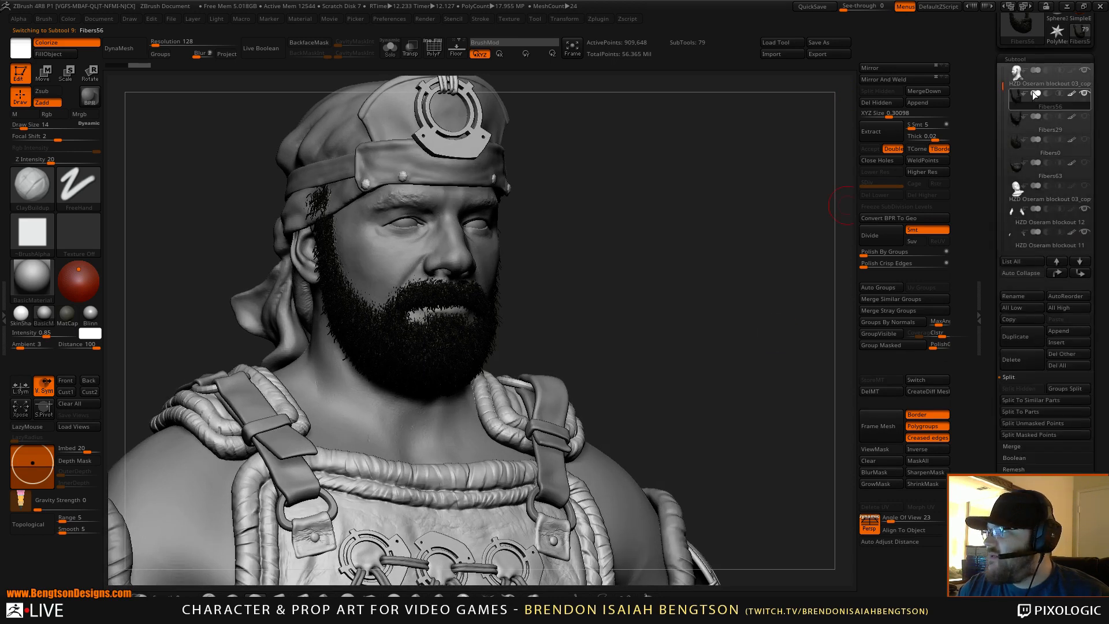
{"action": "mouse_move", "coordinate": [740, 306]}
{"action": "left_mouse_down"}
{"action": "mouse_move", "coordinate": [731, 250]}
{"action": "mouse_move", "coordinate": [722, 307]}
{"action": "mouse_move", "coordinate": [717, 255]}
{"action": "mouse_move", "coordinate": [723, 275]}
{"action": "mouse_move", "coordinate": [753, 275]}
{"action": "left_mouse_up"}
{"action": "key", "text": "shift"}
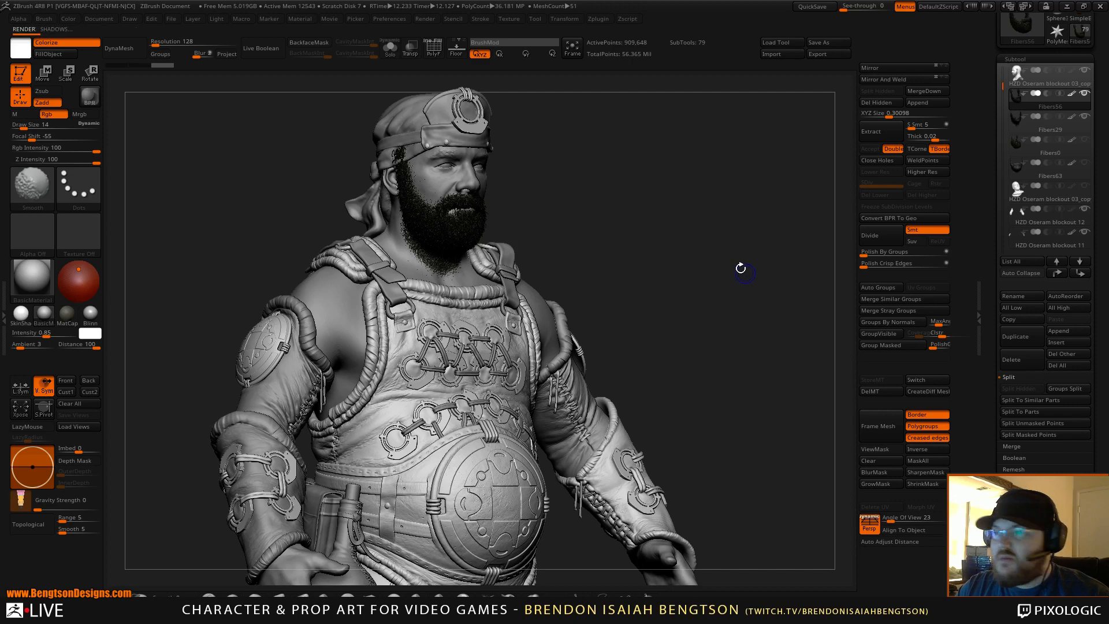
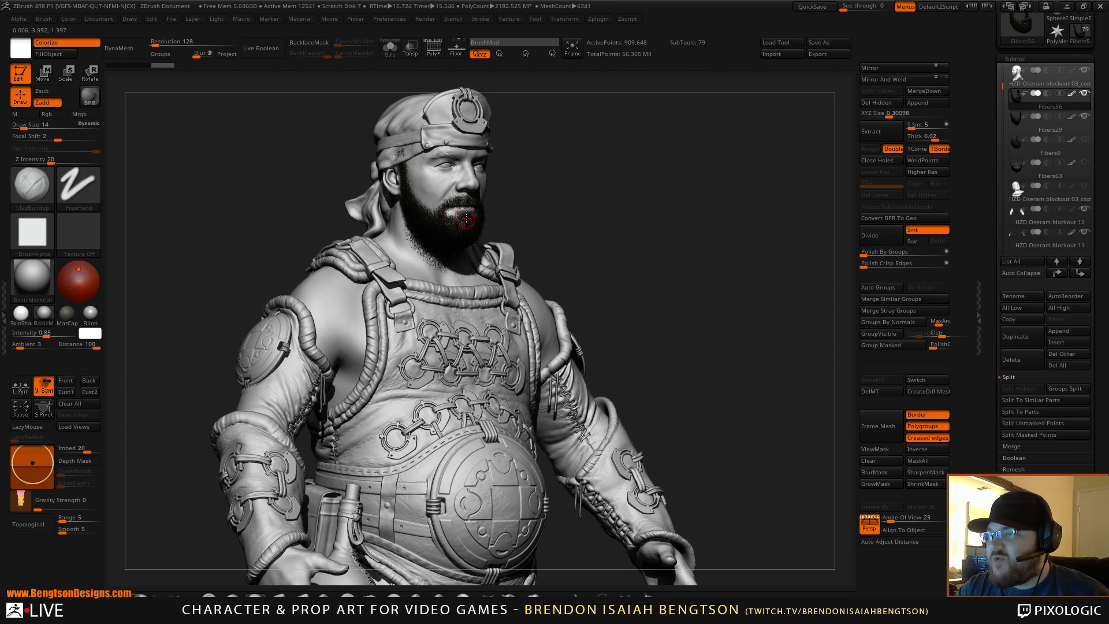
Select the head subtool and hide the Fibers56 and Fibers29 beard subtools
{"action": "left_click_drag", "start_coordinate": [573, 215], "coordinate": [479, 237]}
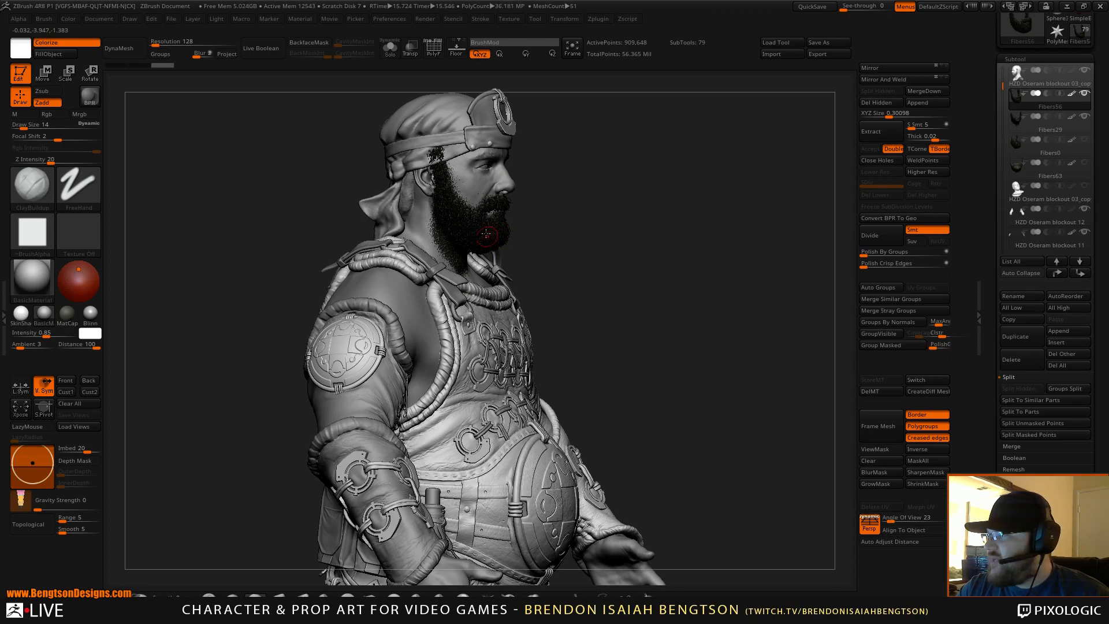
{"action": "left_click_drag", "start_coordinate": [641, 290], "coordinate": [683, 325]}
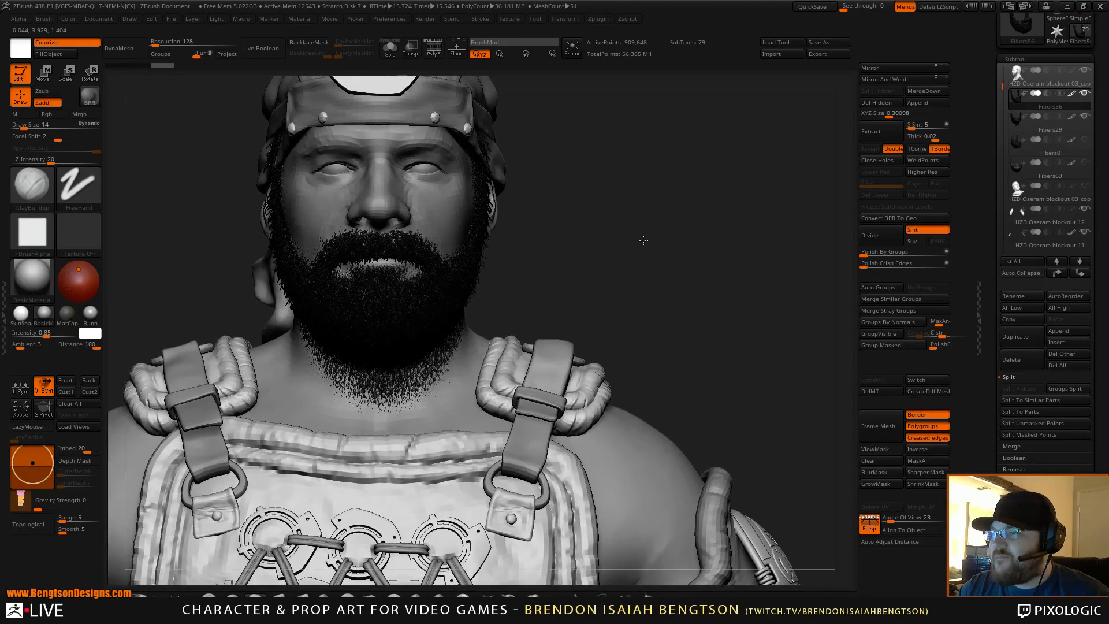
{"action": "left_click_drag", "start_coordinate": [644, 240], "coordinate": [671, 282], "text": "alt"}
{"action": "left_click", "coordinate": [454, 241], "text": "alt"}
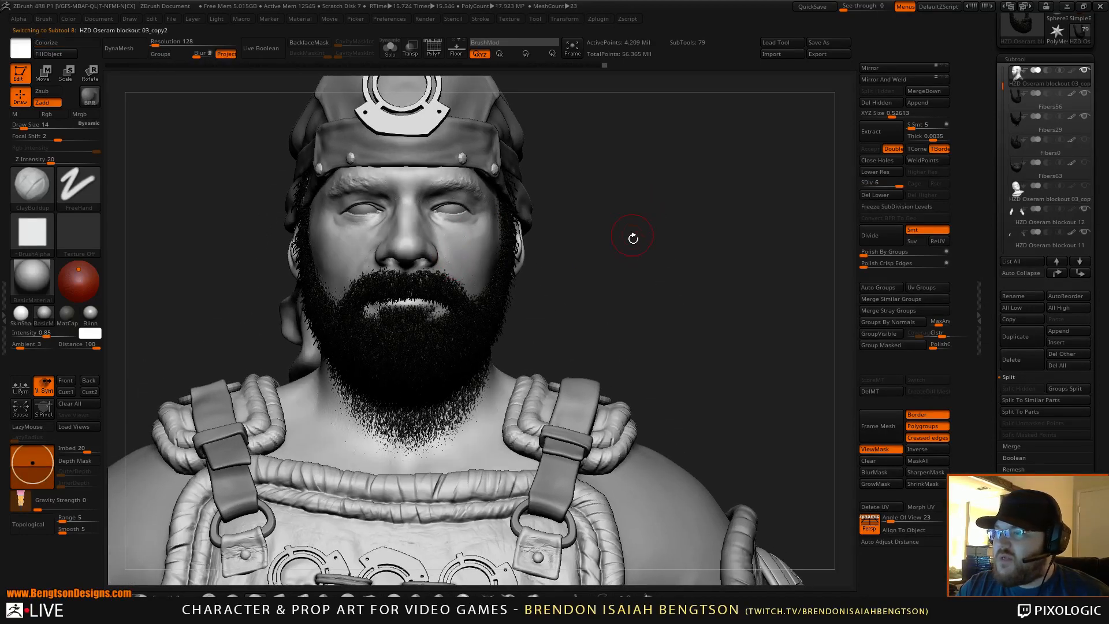
{"action": "left_click_drag", "start_coordinate": [633, 238], "coordinate": [843, 123]}
{"action": "left_click", "coordinate": [1085, 95]}
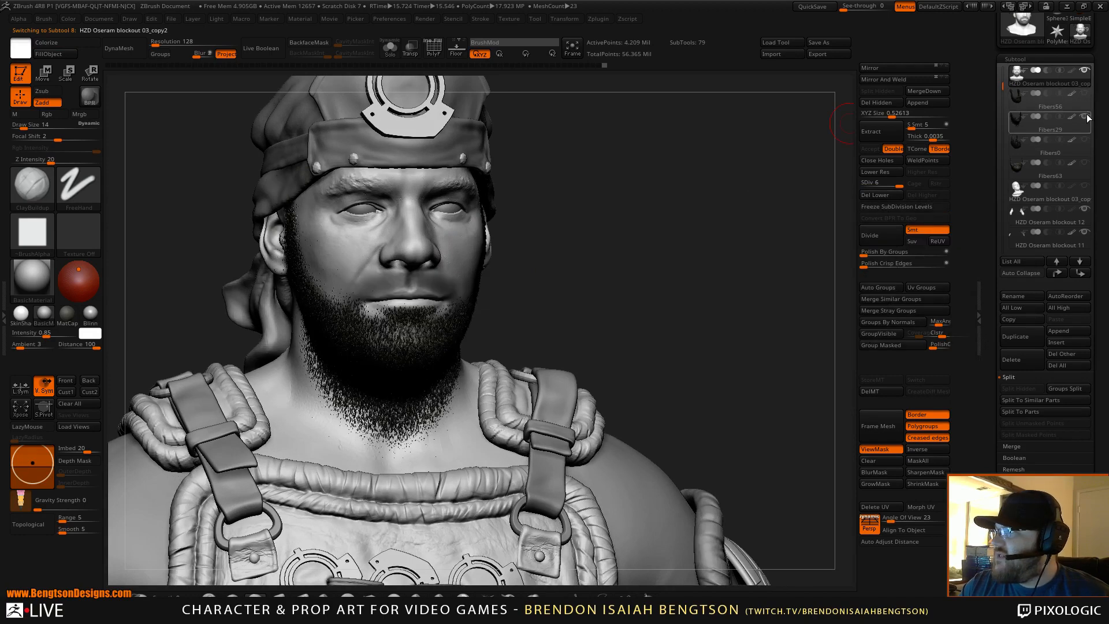
{"action": "left_click", "coordinate": [1085, 117]}
{"action": "mouse_move", "coordinate": [594, 279]}
{"action": "left_mouse_down", "text": "alt"}
{"action": "mouse_move", "coordinate": [643, 288]}
{"action": "mouse_move", "coordinate": [617, 287]}
{"action": "mouse_move", "coordinate": [646, 302]}
{"action": "left_mouse_up", "text": "alt"}
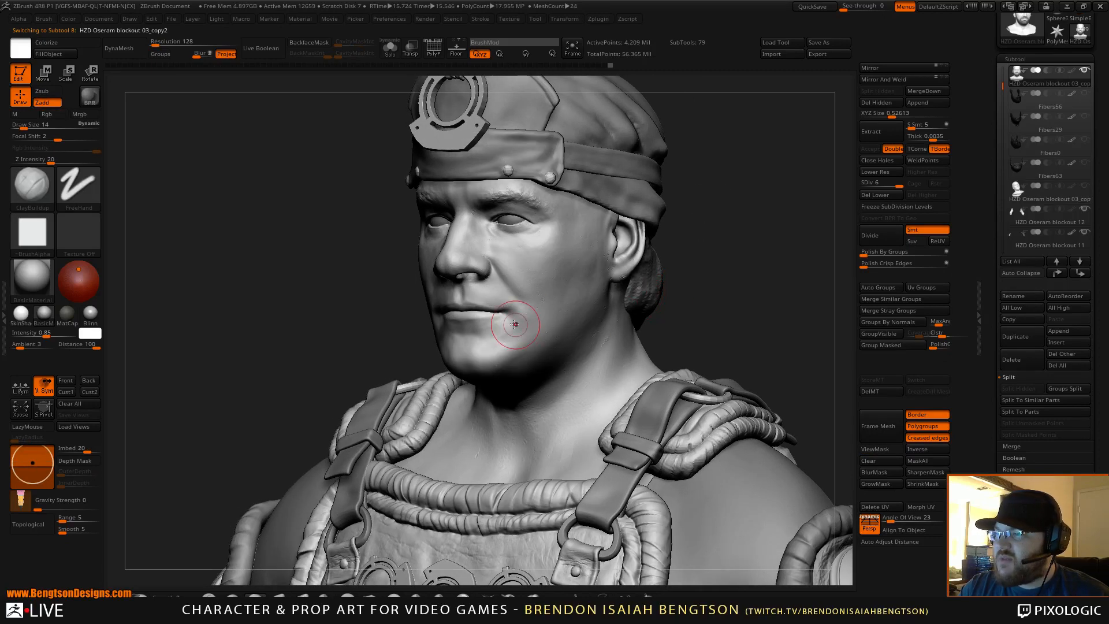
{"action": "left_click", "coordinate": [886, 183]}
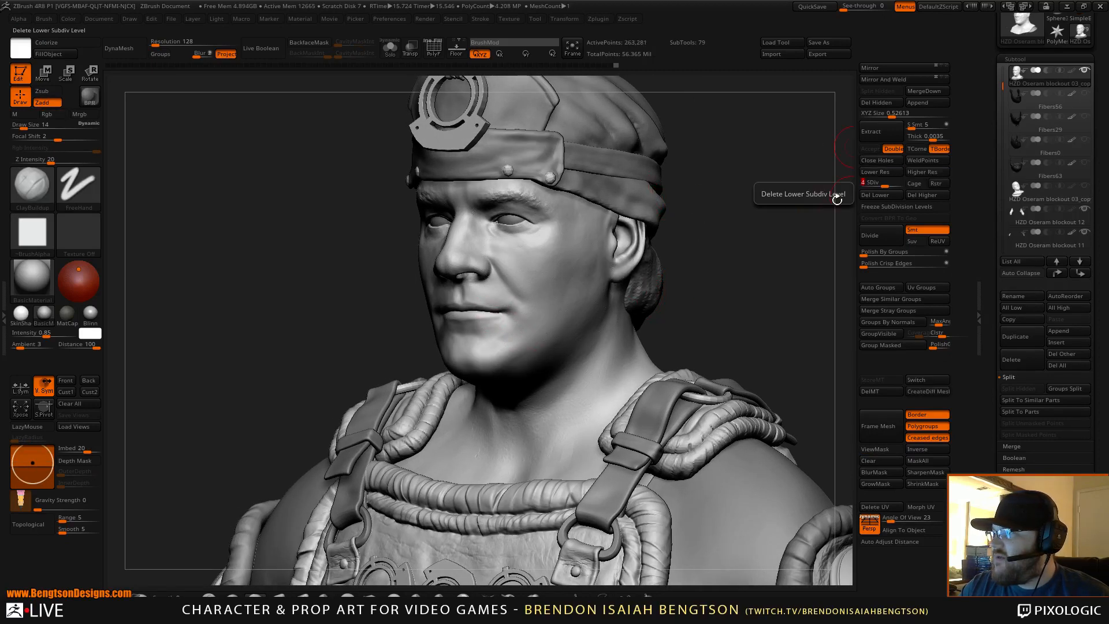
{"action": "left_click", "coordinate": [883, 185]}
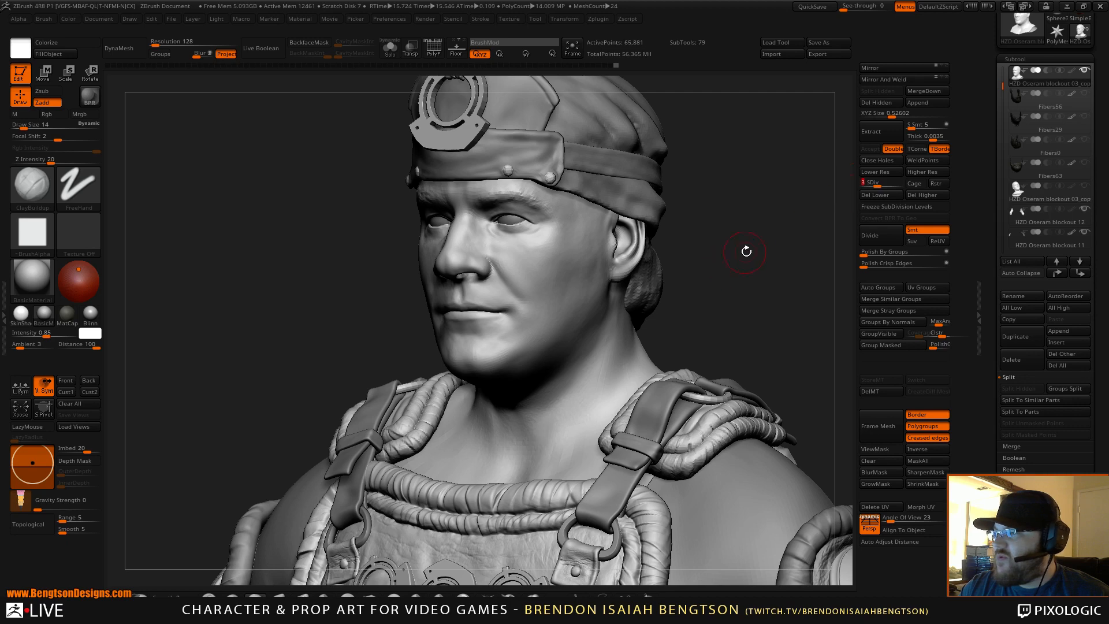
{"action": "left_click_drag", "start_coordinate": [745, 250], "coordinate": [753, 233], "text": "shift"}
{"action": "mouse_move", "coordinate": [453, 358]}
{"action": "left_mouse_down", "text": "ctrl"}
{"action": "mouse_move", "coordinate": [450, 372]}
{"action": "mouse_move", "coordinate": [432, 350]}
{"action": "mouse_move", "coordinate": [477, 353]}
{"action": "mouse_move", "coordinate": [461, 358]}
{"action": "left_mouse_up", "text": "ctrl"}
{"action": "left_click_drag", "start_coordinate": [603, 321], "coordinate": [642, 291], "text": "ctrl"}
{"action": "key", "text": "ctrl+d"}
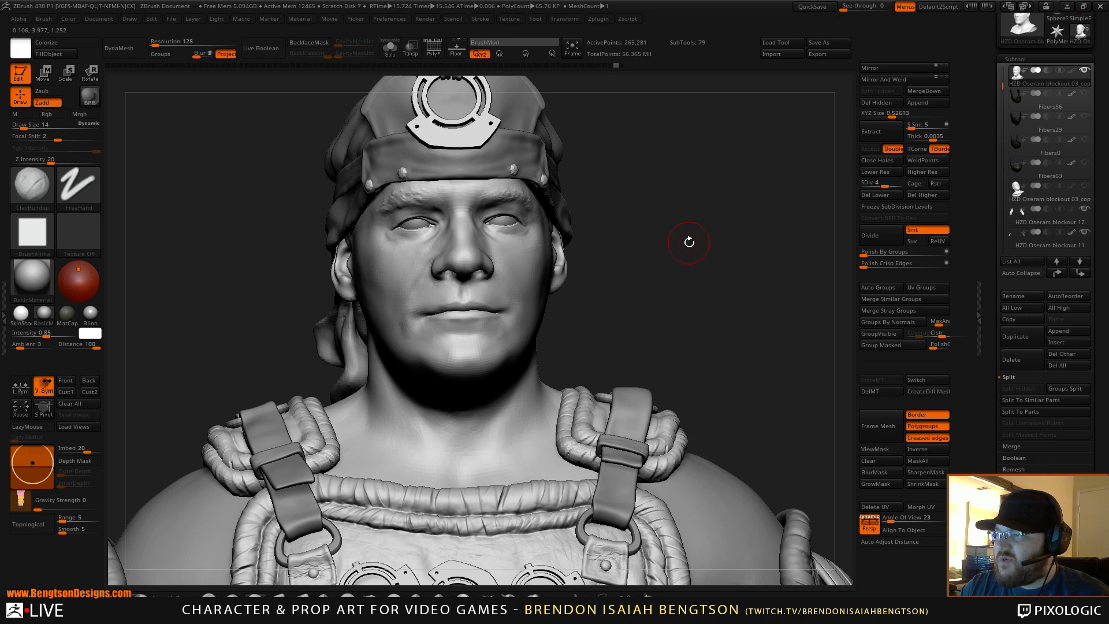
{"action": "key", "text": "d"}
{"action": "key", "text": "d"}
{"action": "key", "text": "ctrl+z"}
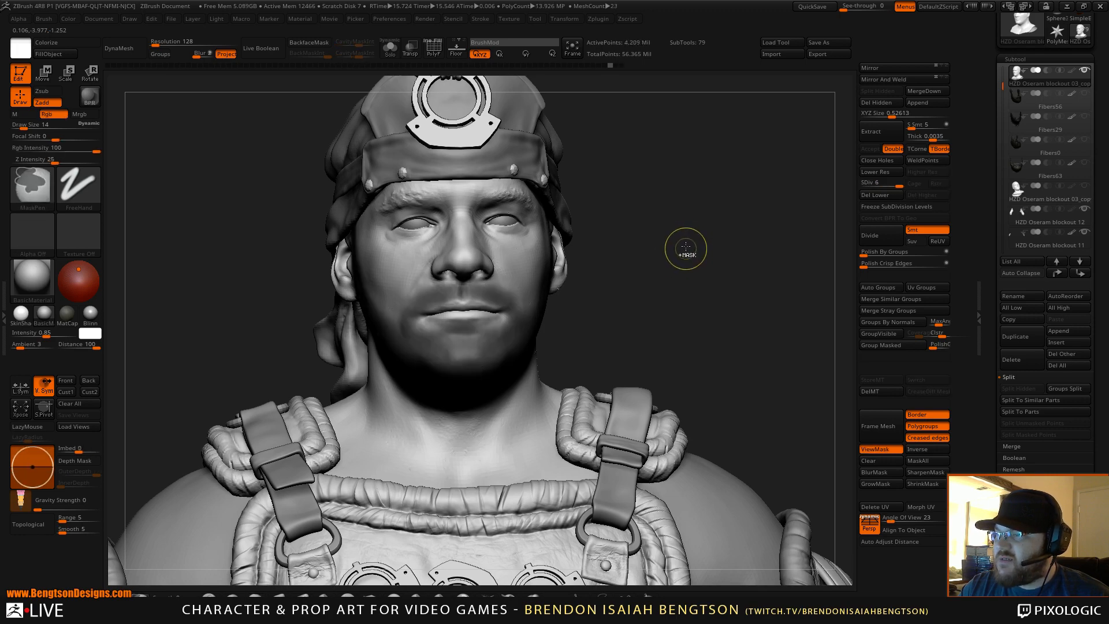
Set the head to subdivision level 3 and isolate it in the viewport
{"action": "left_click_drag", "start_coordinate": [703, 233], "coordinate": [654, 245]}
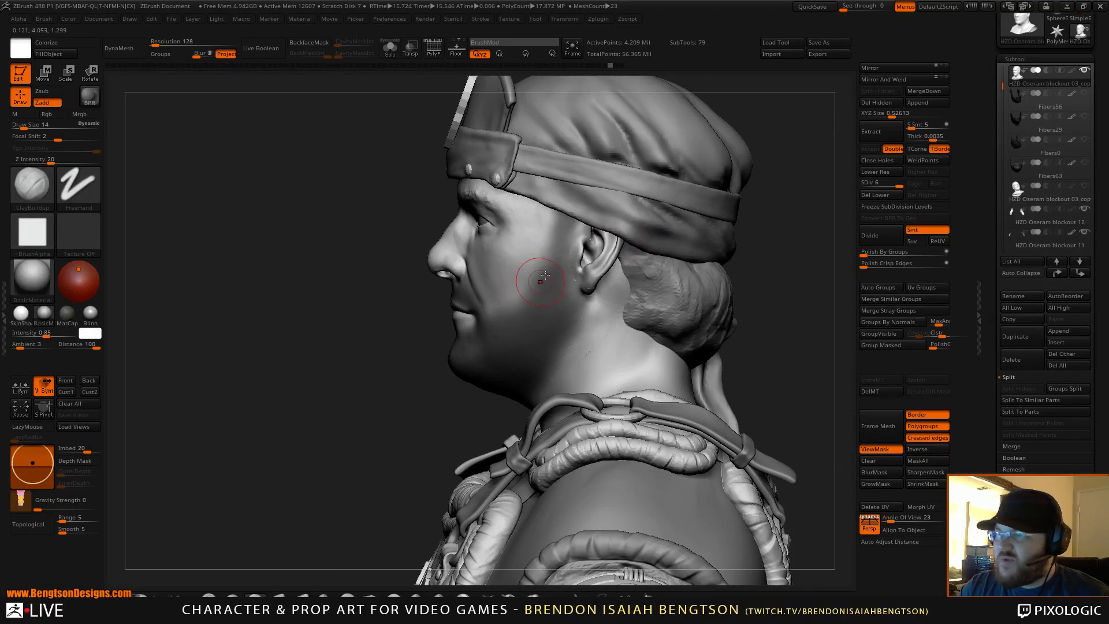
{"action": "left_click_drag", "start_coordinate": [899, 185], "coordinate": [878, 183]}
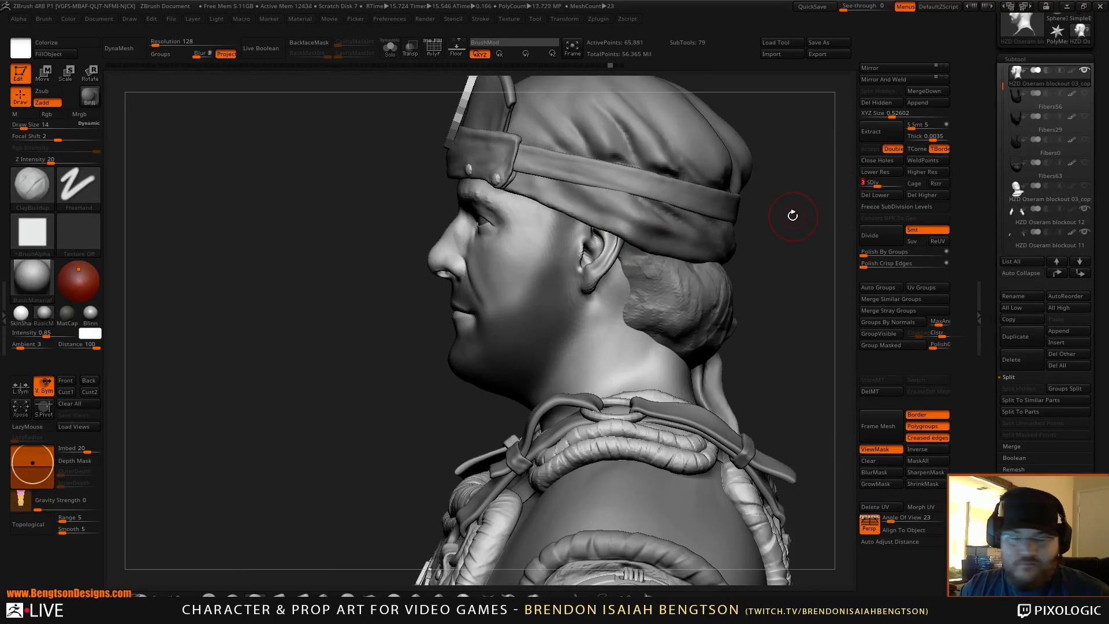
{"action": "key", "text": "alt+s"}
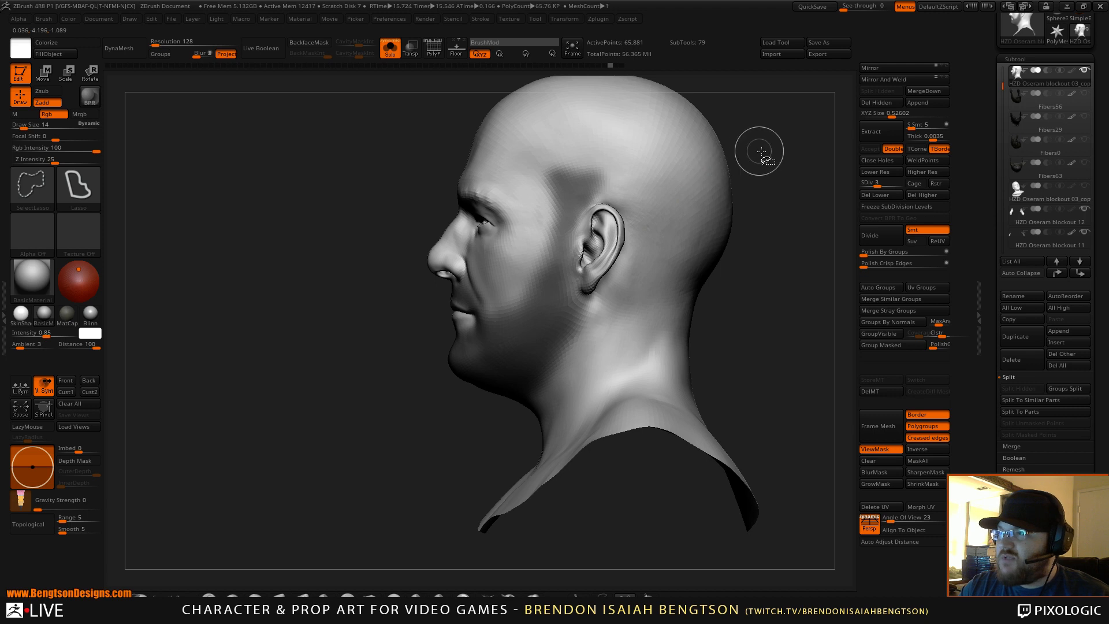
{"action": "mouse_move", "coordinate": [755, 149]}
{"action": "left_mouse_down", "text": "ctrl+alt+shift"}
{"action": "mouse_move", "coordinate": [594, 98]}
{"action": "mouse_move", "coordinate": [463, 110]}
{"action": "mouse_move", "coordinate": [650, 373]}
{"action": "left_mouse_up", "text": "ctrl+alt+shift"}
{"action": "key", "text": "ctrl+z"}
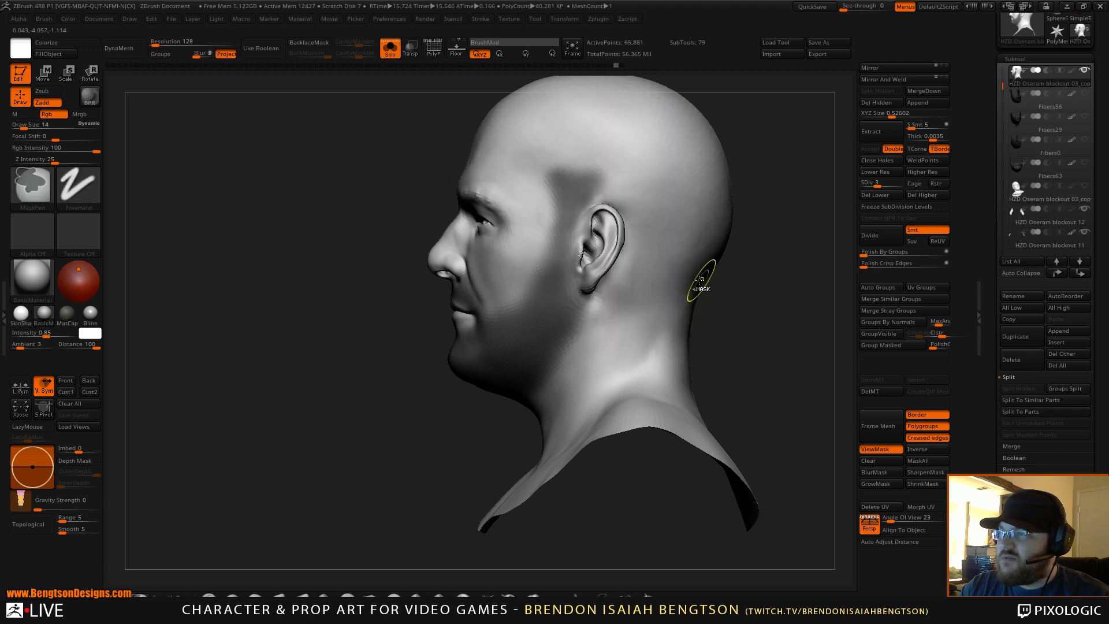
{"action": "left_click", "coordinate": [123, 589], "text": "ctrl"}
{"action": "left_click", "coordinate": [181, 505]}
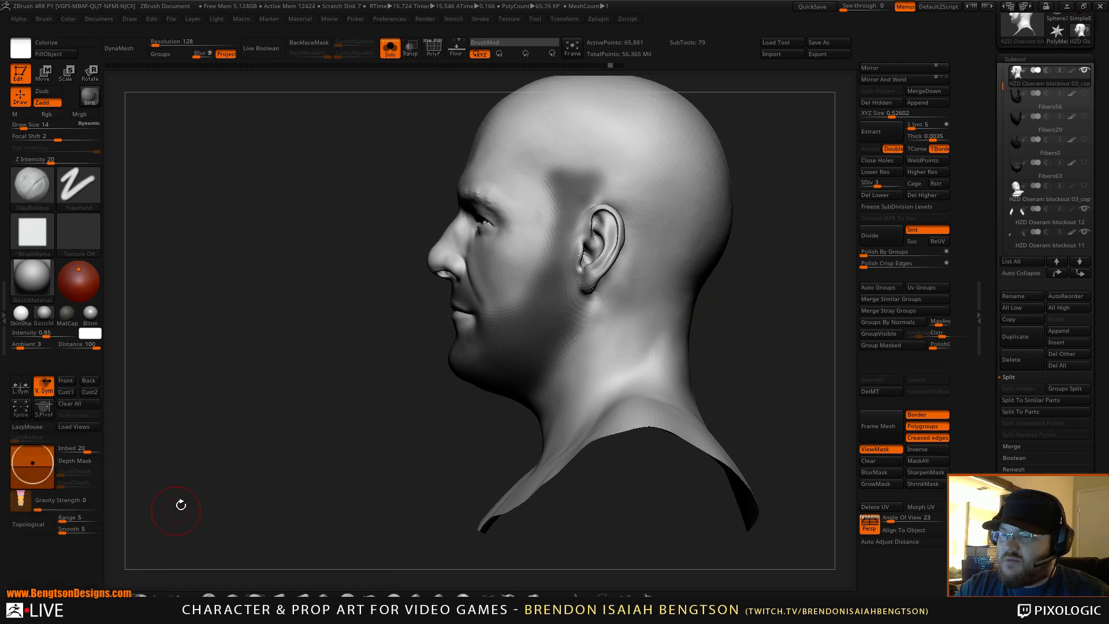
Clear the head's existing mask and paint a new beard mask over the chin and lower jaw
{"action": "mouse_move", "coordinate": [758, 152]}
{"action": "left_mouse_down", "text": "ctrl"}
{"action": "mouse_move", "coordinate": [628, 139]}
{"action": "mouse_move", "coordinate": [439, 152]}
{"action": "mouse_move", "coordinate": [425, 229]}
{"action": "mouse_move", "coordinate": [436, 291]}
{"action": "mouse_move", "coordinate": [557, 457]}
{"action": "mouse_move", "coordinate": [747, 240]}
{"action": "mouse_move", "coordinate": [835, 276]}
{"action": "left_mouse_up", "text": "ctrl"}
{"action": "mouse_move", "coordinate": [709, 319]}
{"action": "left_mouse_down"}
{"action": "mouse_move", "coordinate": [712, 269]}
{"action": "mouse_move", "coordinate": [676, 302]}
{"action": "mouse_move", "coordinate": [669, 277]}
{"action": "left_mouse_up"}
{"action": "key", "text": "ctrl"}
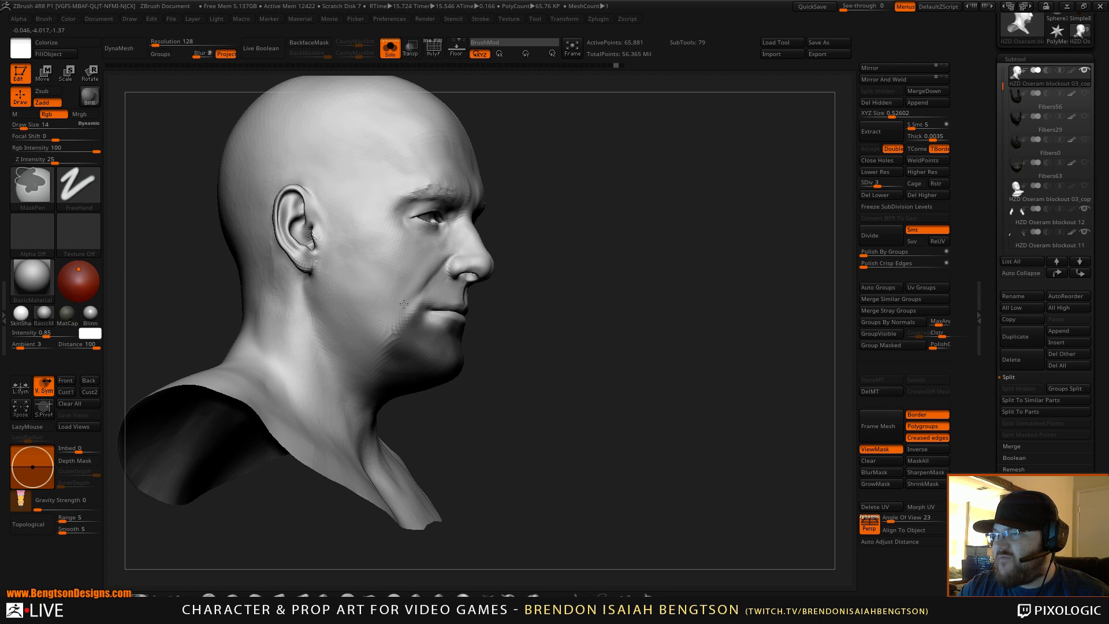
{"action": "mouse_move", "coordinate": [602, 300]}
{"action": "left_mouse_down"}
{"action": "mouse_move", "coordinate": [682, 307]}
{"action": "mouse_move", "coordinate": [664, 264]}
{"action": "mouse_move", "coordinate": [674, 258]}
{"action": "left_mouse_up"}
{"action": "key", "text": "ctrl"}
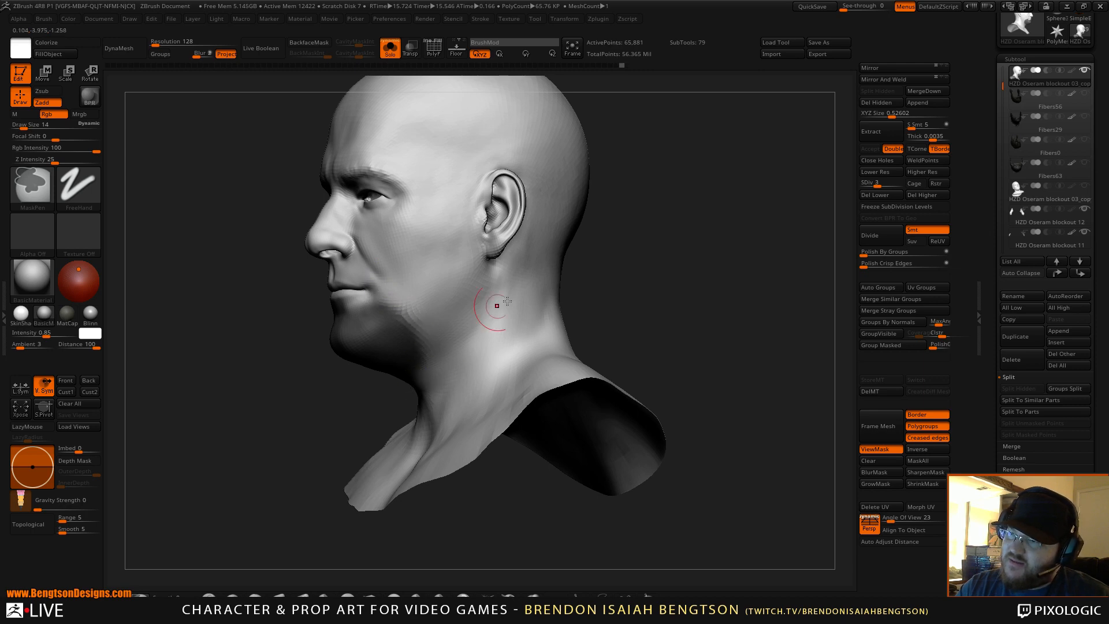
{"action": "mouse_move", "coordinate": [607, 272]}
{"action": "left_mouse_down"}
{"action": "mouse_move", "coordinate": [733, 257]}
{"action": "mouse_move", "coordinate": [619, 266]}
{"action": "mouse_move", "coordinate": [612, 188]}
{"action": "mouse_move", "coordinate": [573, 225]}
{"action": "mouse_move", "coordinate": [581, 212]}
{"action": "mouse_move", "coordinate": [558, 207]}
{"action": "left_mouse_up"}
{"action": "left_click_drag", "start_coordinate": [527, 315], "coordinate": [529, 383]}
{"action": "key", "text": "ctrl"}
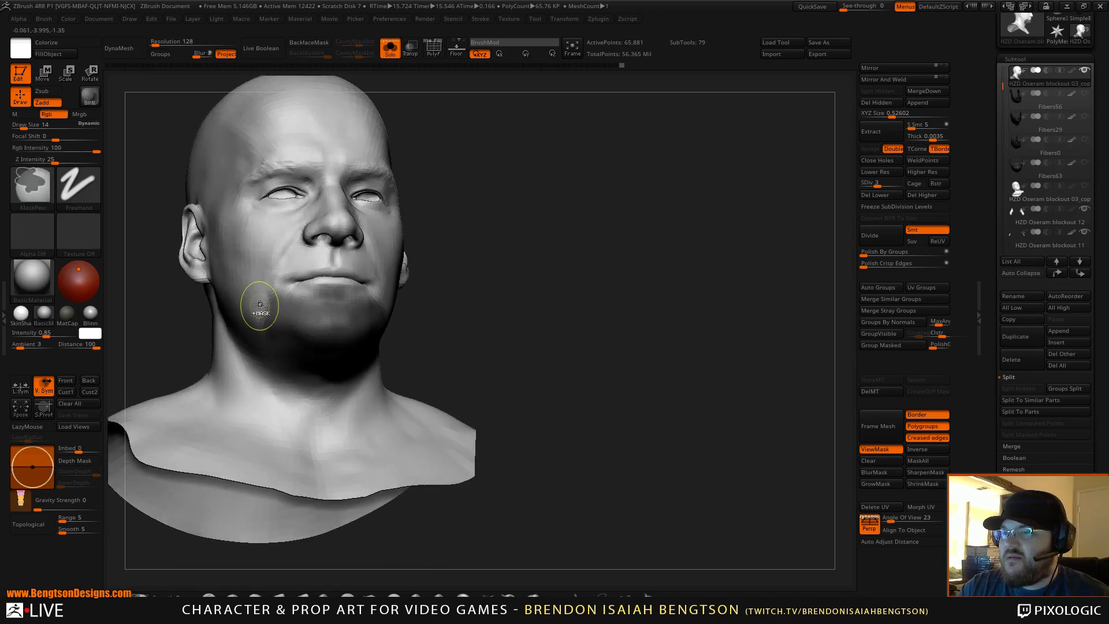
{"action": "left_click_drag", "start_coordinate": [260, 305], "coordinate": [267, 356], "text": "ctrl"}
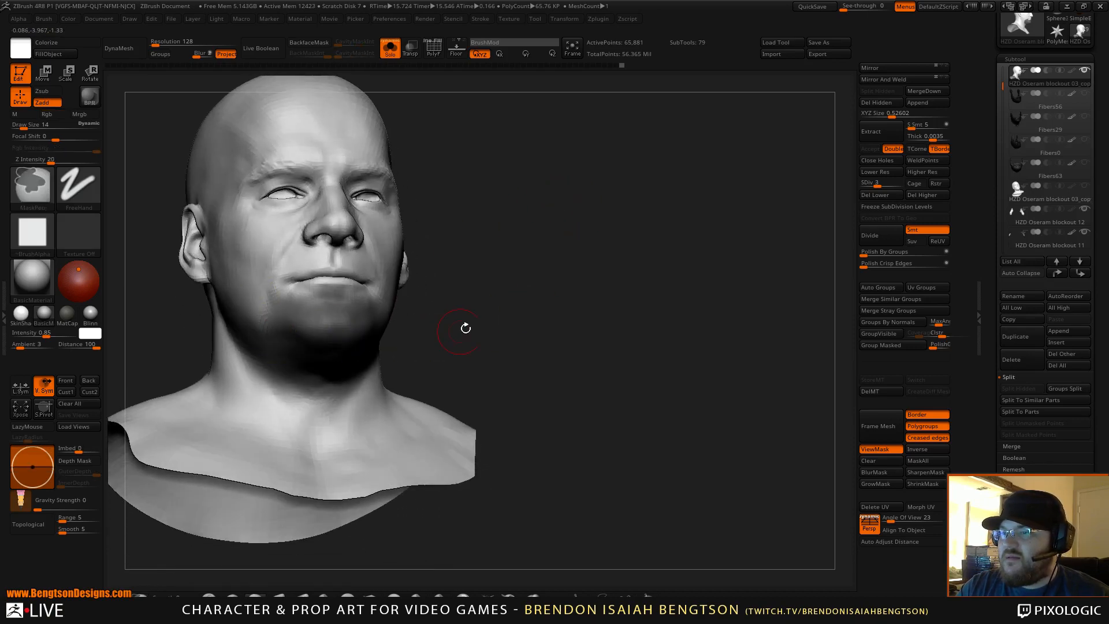
Set the brush draw size to 23, extend the mask along the jaw and under the chin, and check it from both sides
{"action": "mouse_move", "coordinate": [463, 329]}
{"action": "left_mouse_down"}
{"action": "mouse_move", "coordinate": [634, 215]}
{"action": "mouse_move", "coordinate": [668, 123]}
{"action": "mouse_move", "coordinate": [671, 175]}
{"action": "mouse_move", "coordinate": [659, 201]}
{"action": "mouse_move", "coordinate": [681, 225]}
{"action": "mouse_move", "coordinate": [629, 173]}
{"action": "left_mouse_up"}
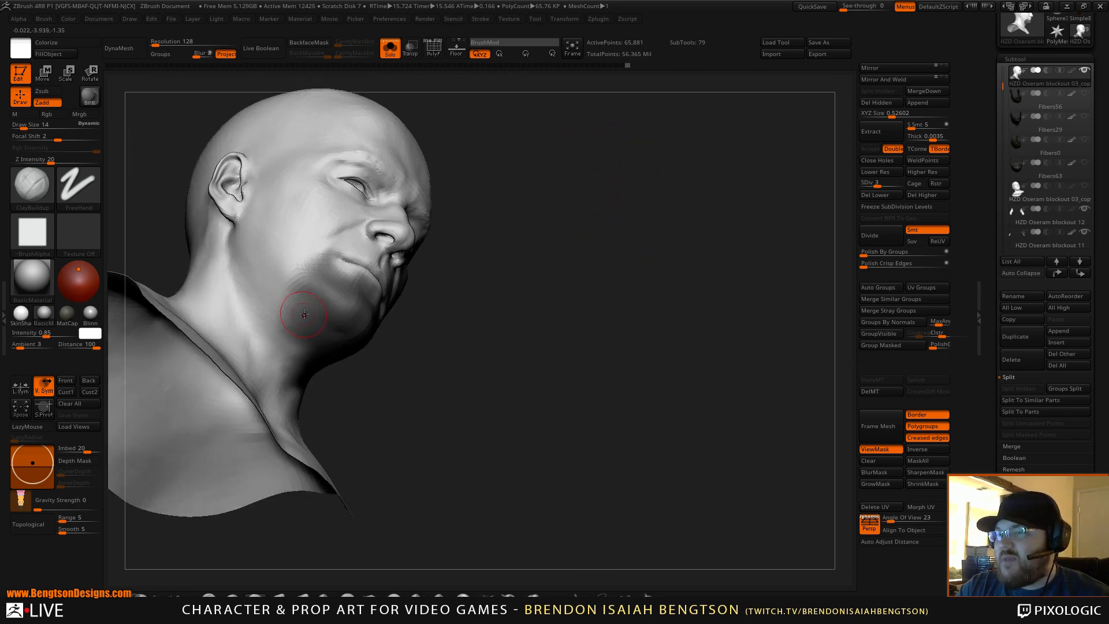
{"action": "key", "text": "space"}
{"action": "mouse_move", "coordinate": [305, 300]}
{"action": "left_mouse_down"}
{"action": "mouse_move", "coordinate": [283, 310]}
{"action": "mouse_move", "coordinate": [322, 334]}
{"action": "mouse_move", "coordinate": [303, 338]}
{"action": "mouse_move", "coordinate": [310, 326]}
{"action": "left_mouse_up"}
{"action": "mouse_move", "coordinate": [470, 308]}
{"action": "left_mouse_down"}
{"action": "mouse_move", "coordinate": [523, 338]}
{"action": "mouse_move", "coordinate": [488, 302]}
{"action": "left_mouse_up"}
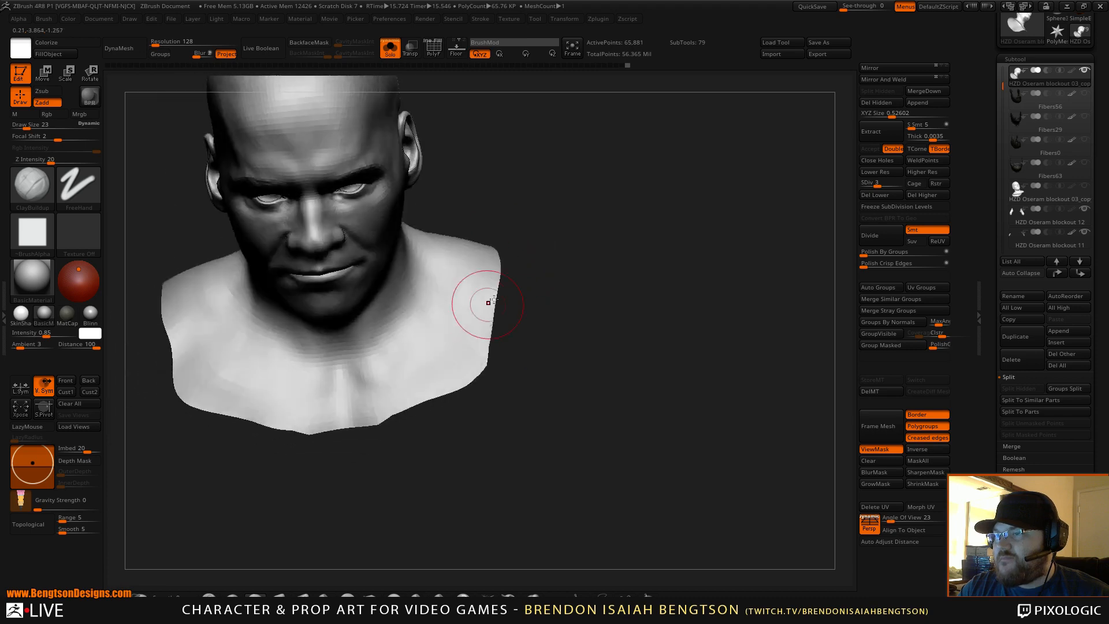
{"action": "left_click_drag", "start_coordinate": [613, 200], "coordinate": [553, 134]}
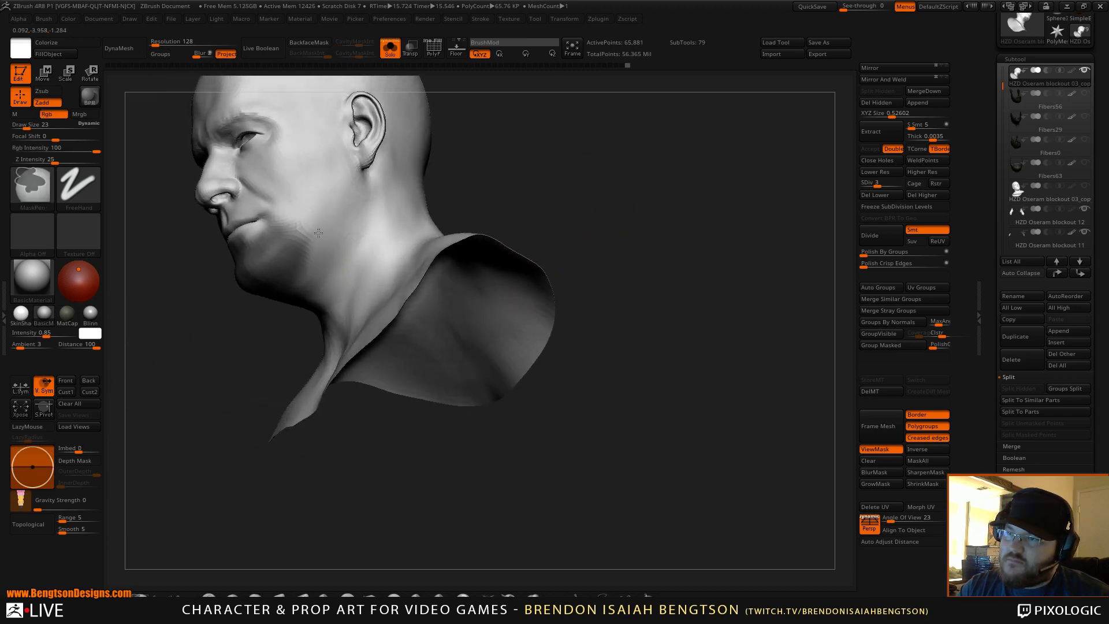
{"action": "left_click_drag", "start_coordinate": [475, 181], "coordinate": [673, 260]}
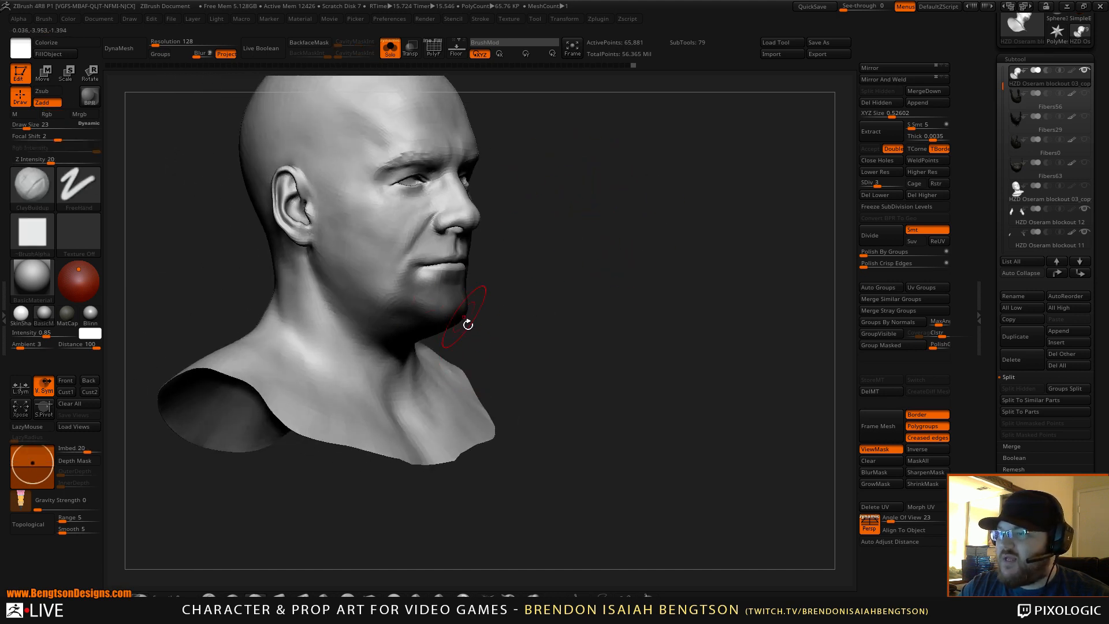
{"action": "left_click_drag", "start_coordinate": [520, 287], "coordinate": [577, 272]}
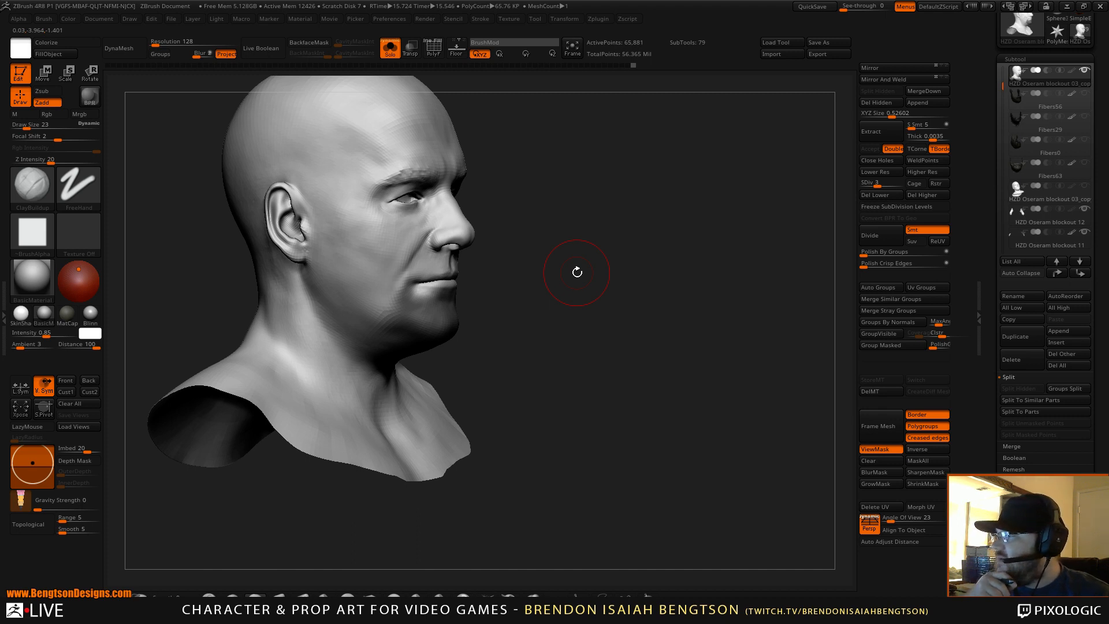
{"action": "mouse_move", "coordinate": [645, 316]}
{"action": "left_mouse_down"}
{"action": "mouse_move", "coordinate": [632, 297]}
{"action": "mouse_move", "coordinate": [683, 281]}
{"action": "mouse_move", "coordinate": [667, 254]}
{"action": "left_mouse_up"}
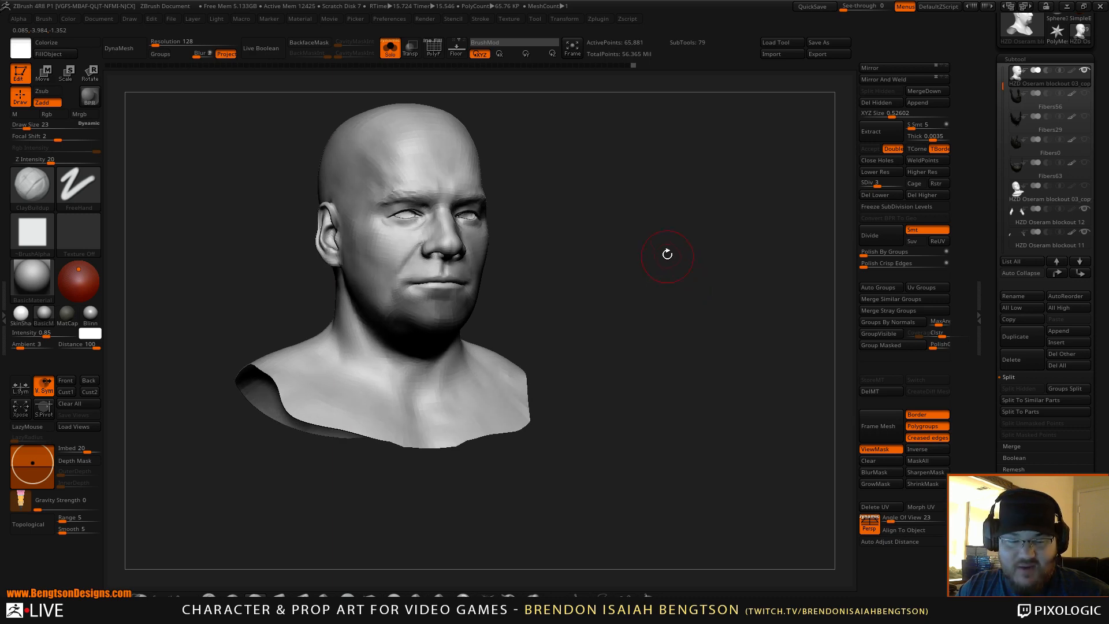
Bring the whole figure back into view, set the head to subdivision level 6 and show the Fibers56 beard
{"action": "mouse_move", "coordinate": [644, 198]}
{"action": "left_mouse_down"}
{"action": "mouse_move", "coordinate": [675, 269]}
{"action": "mouse_move", "coordinate": [706, 265]}
{"action": "mouse_move", "coordinate": [724, 281]}
{"action": "mouse_move", "coordinate": [719, 252]}
{"action": "left_mouse_up"}
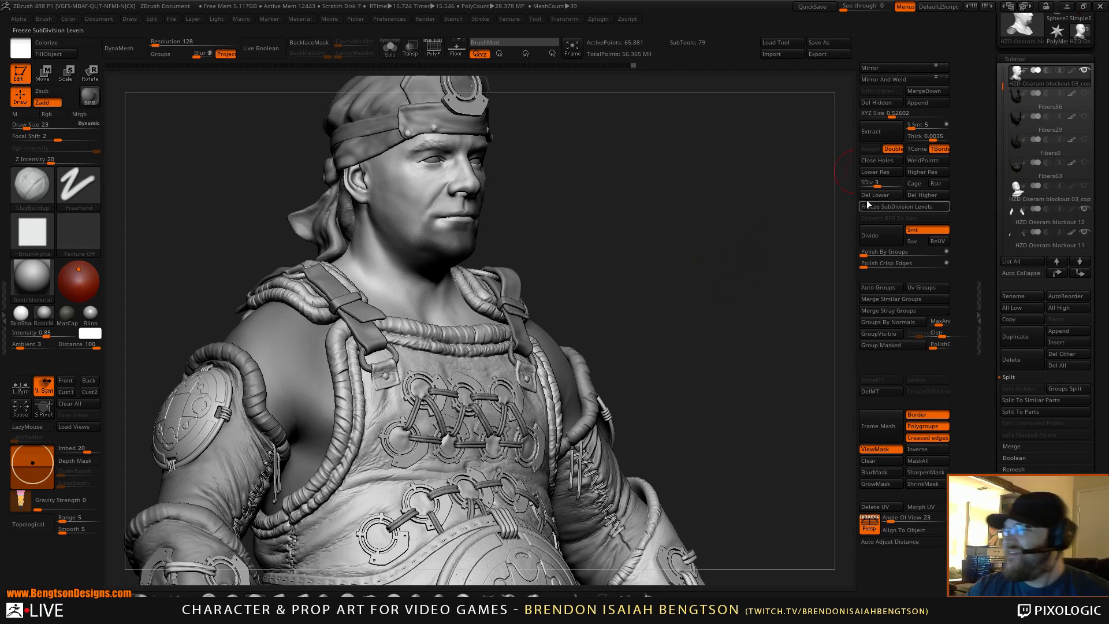
{"action": "left_click_drag", "start_coordinate": [878, 183], "coordinate": [900, 183]}
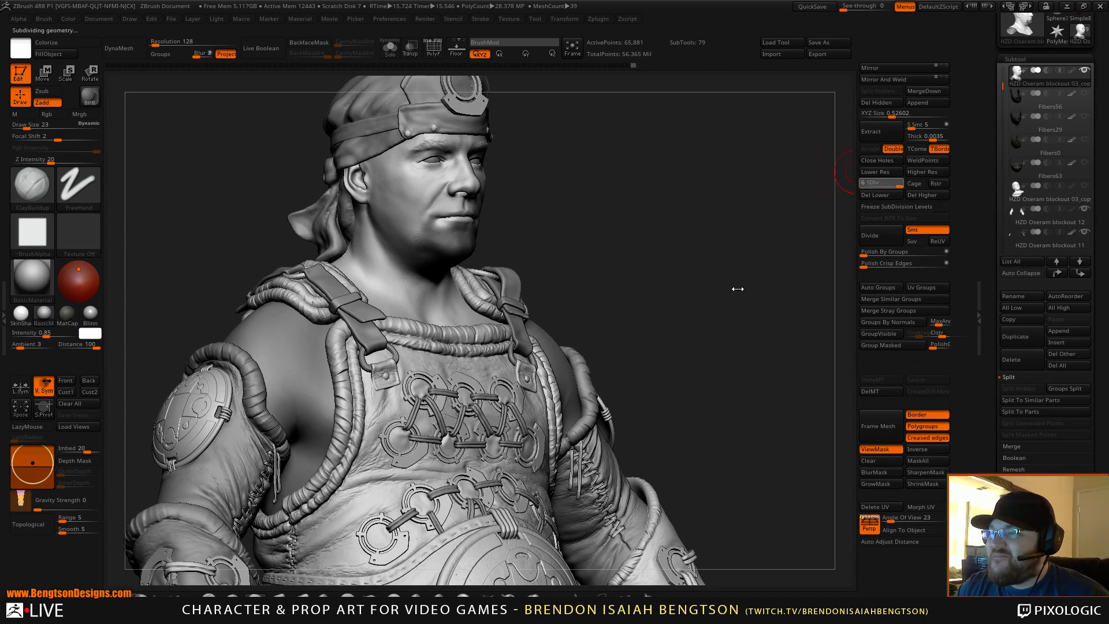
{"action": "left_click_drag", "start_coordinate": [743, 280], "coordinate": [790, 201]}
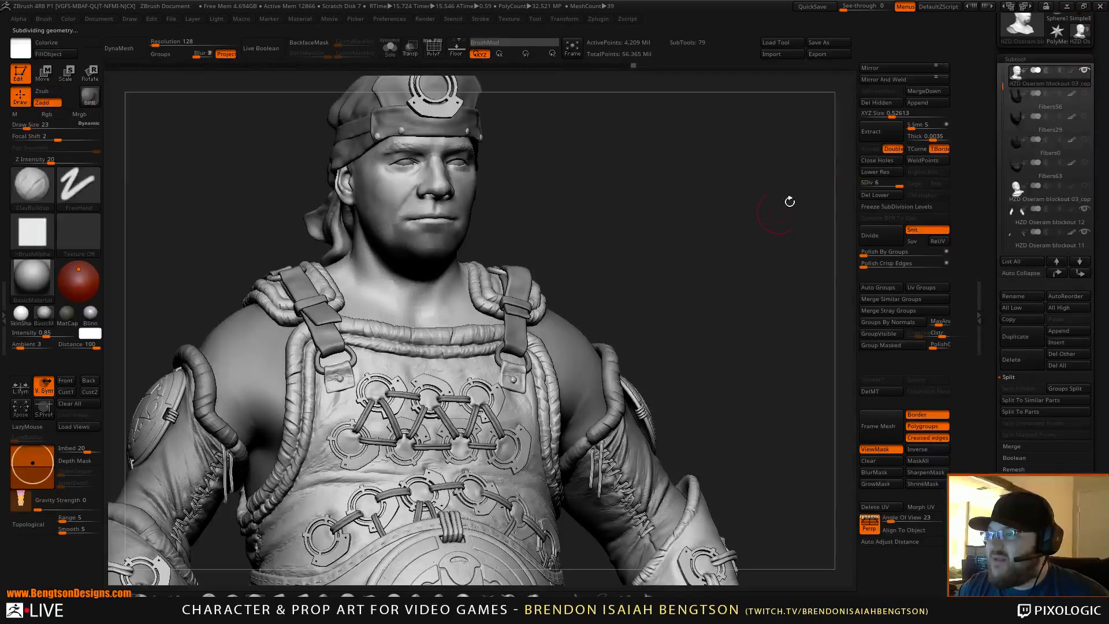
{"action": "left_click", "coordinate": [1085, 94]}
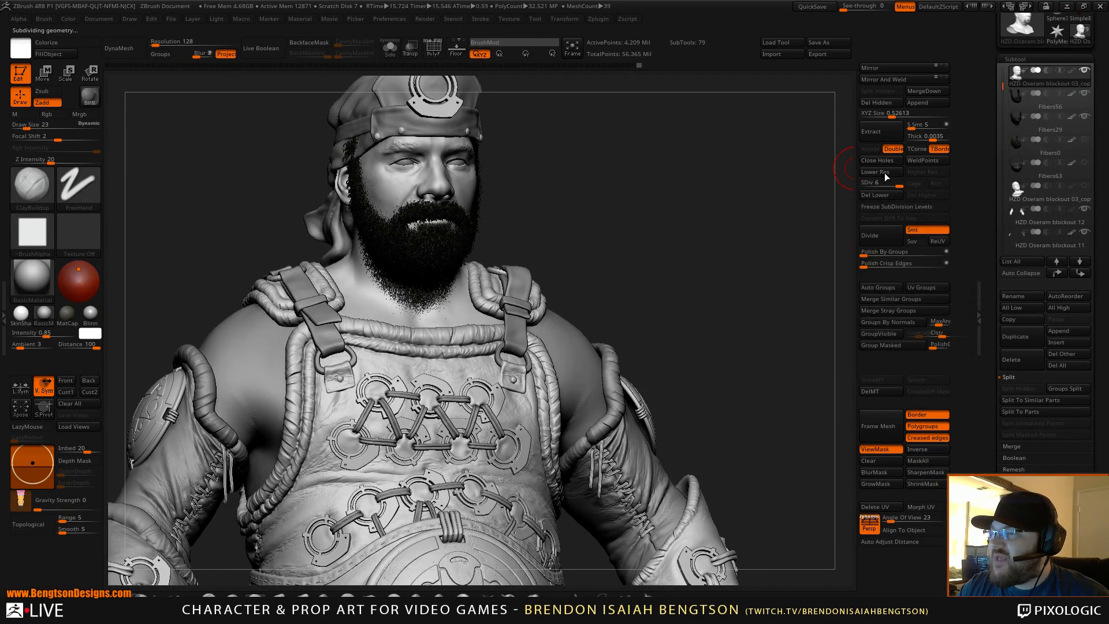
{"action": "mouse_move", "coordinate": [687, 278]}
{"action": "left_mouse_down"}
{"action": "mouse_move", "coordinate": [750, 283]}
{"action": "mouse_move", "coordinate": [728, 286]}
{"action": "left_mouse_up"}
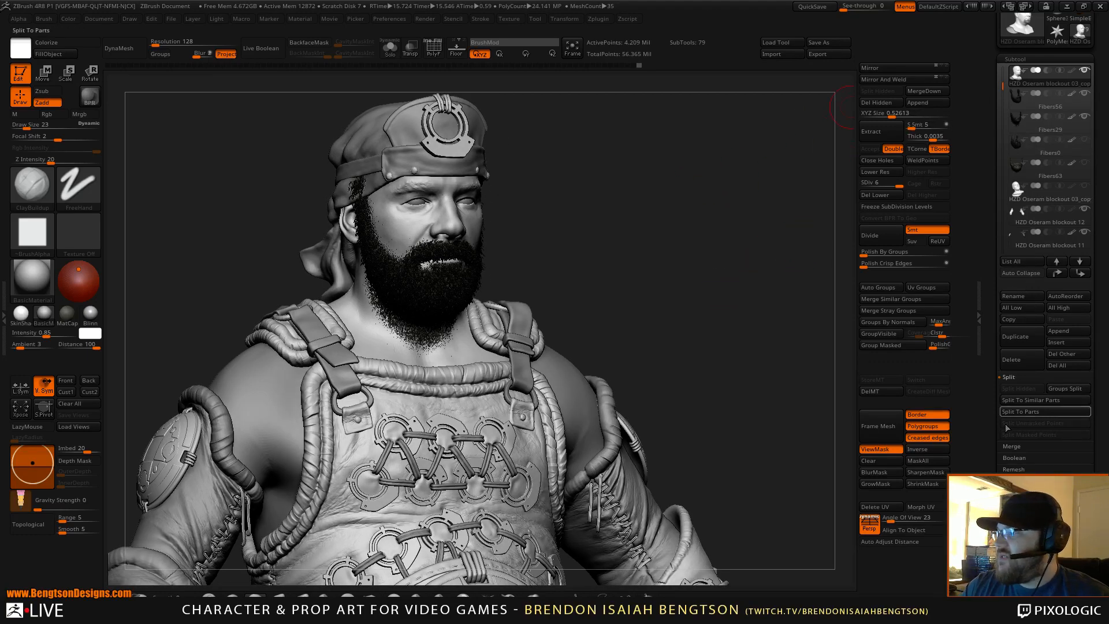
Generate a FiberMesh preview of a second fiber set from the new chin and jaw mask
{"action": "left_click_drag", "start_coordinate": [1012, 111], "coordinate": [1012, 70]}
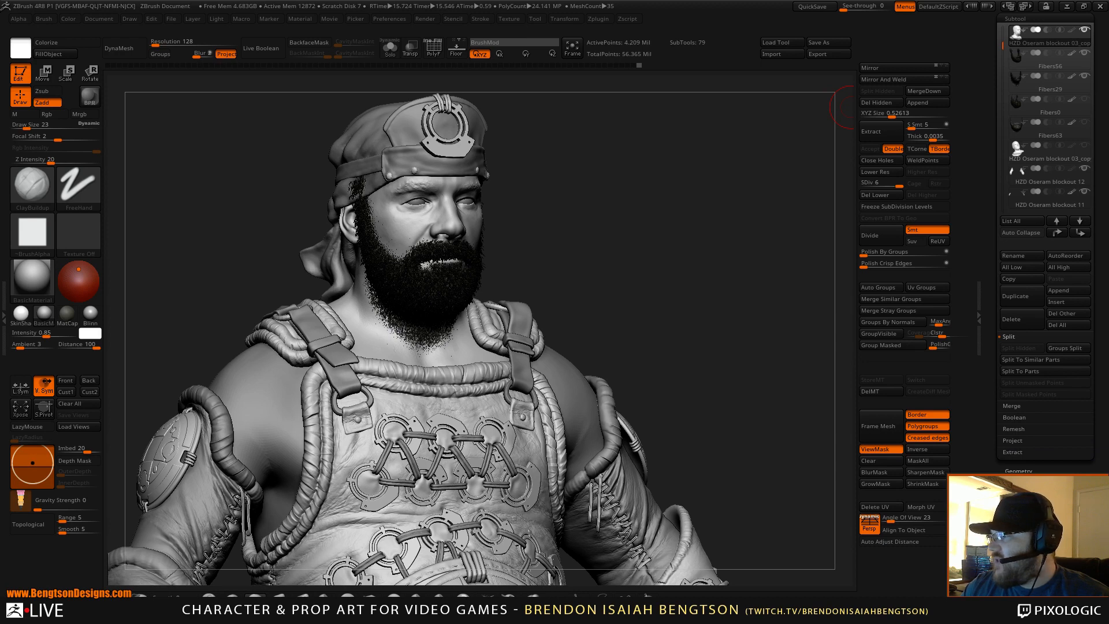
{"action": "left_click", "coordinate": [1012, 513]}
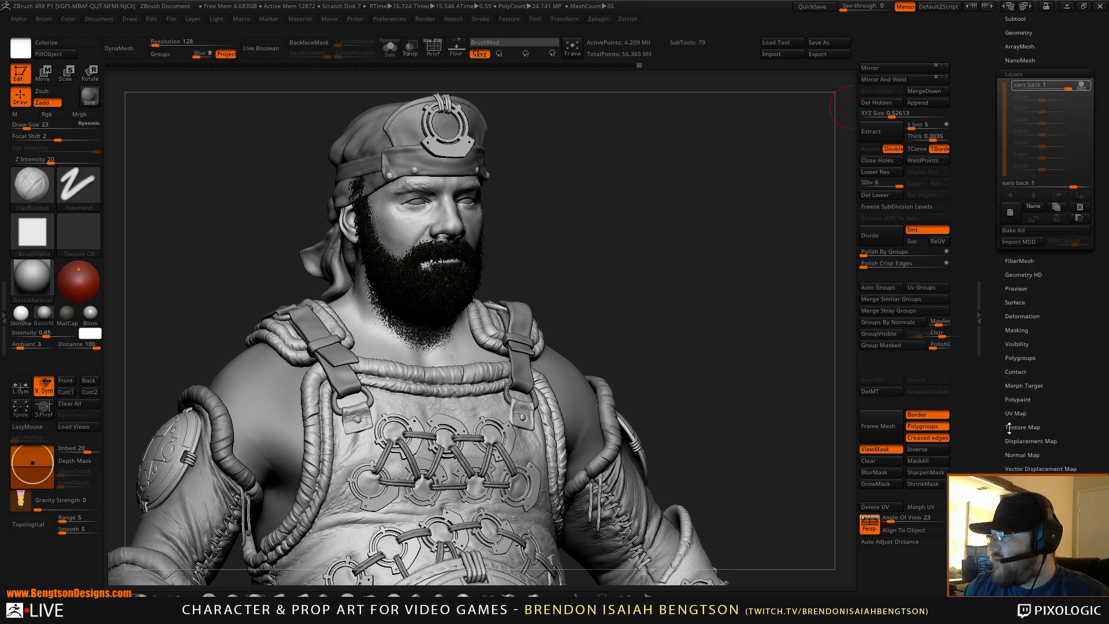
{"action": "left_click", "coordinate": [1018, 48]}
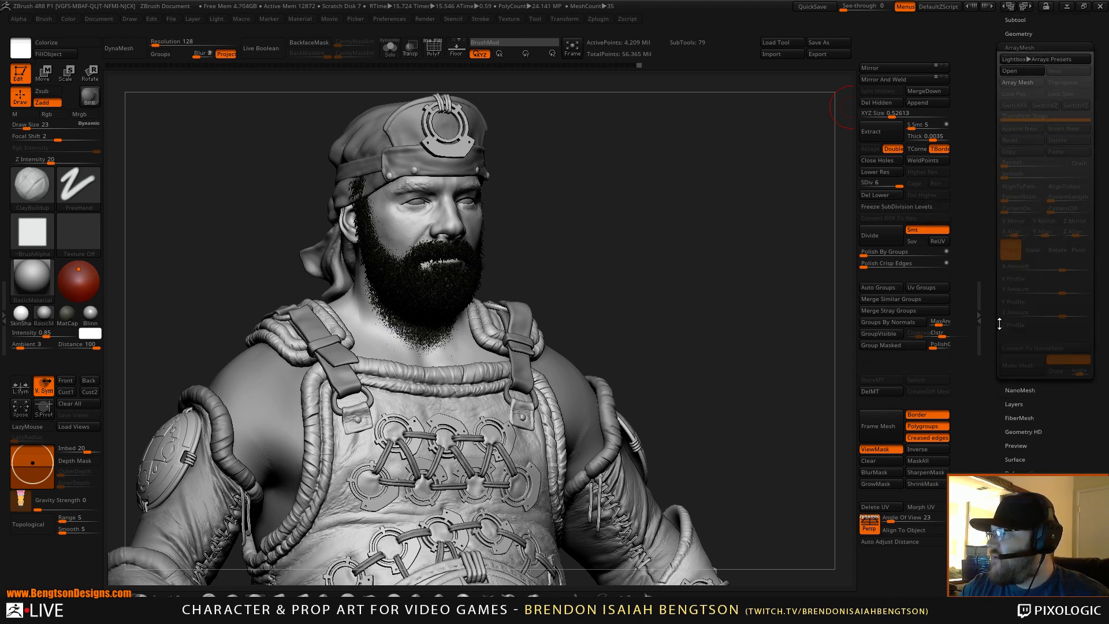
{"action": "left_click", "coordinate": [1019, 417]}
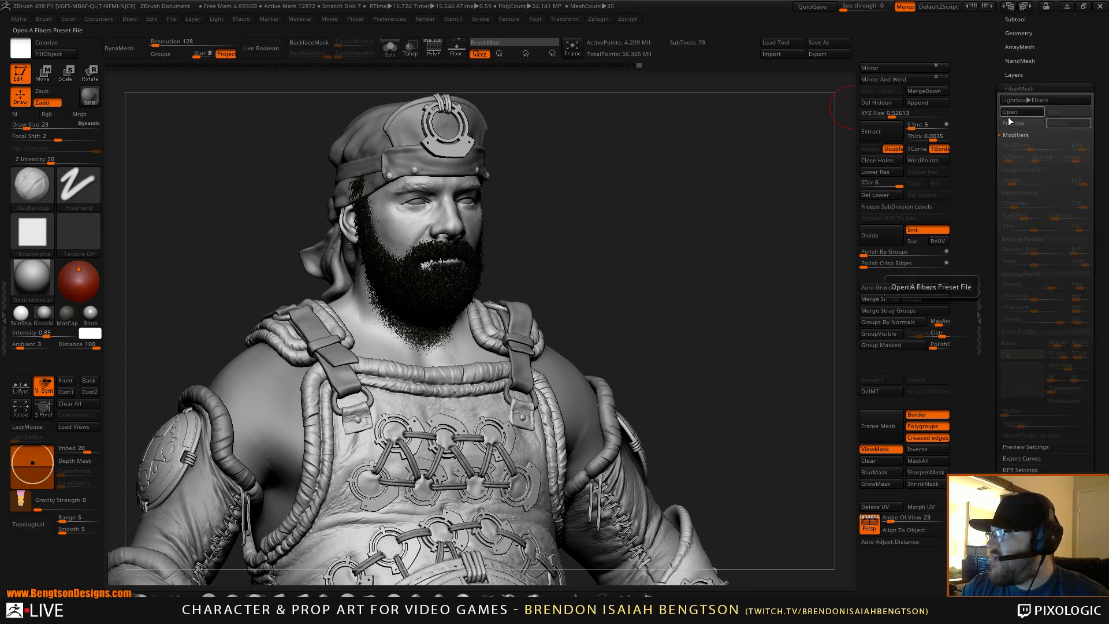
{"action": "left_click", "coordinate": [1016, 101]}
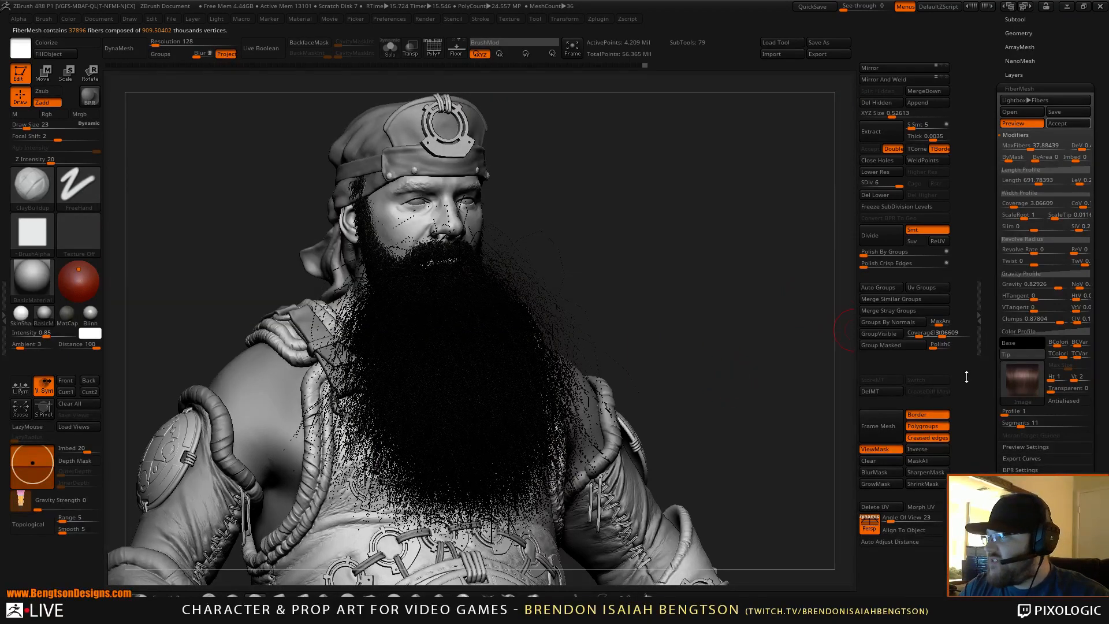
{"action": "left_click", "coordinate": [673, 395]}
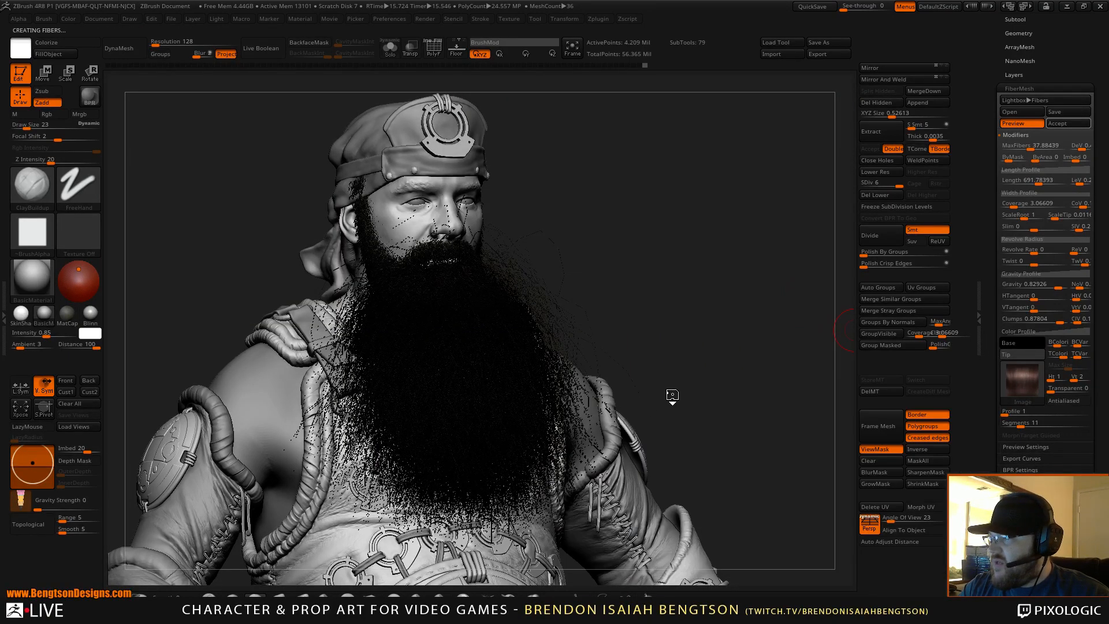
Set the FiberMesh base color to near-black (Red 24, Green 23, Blue 22) and the tip color to a dark warm gray
{"action": "left_click", "coordinate": [1028, 342]}
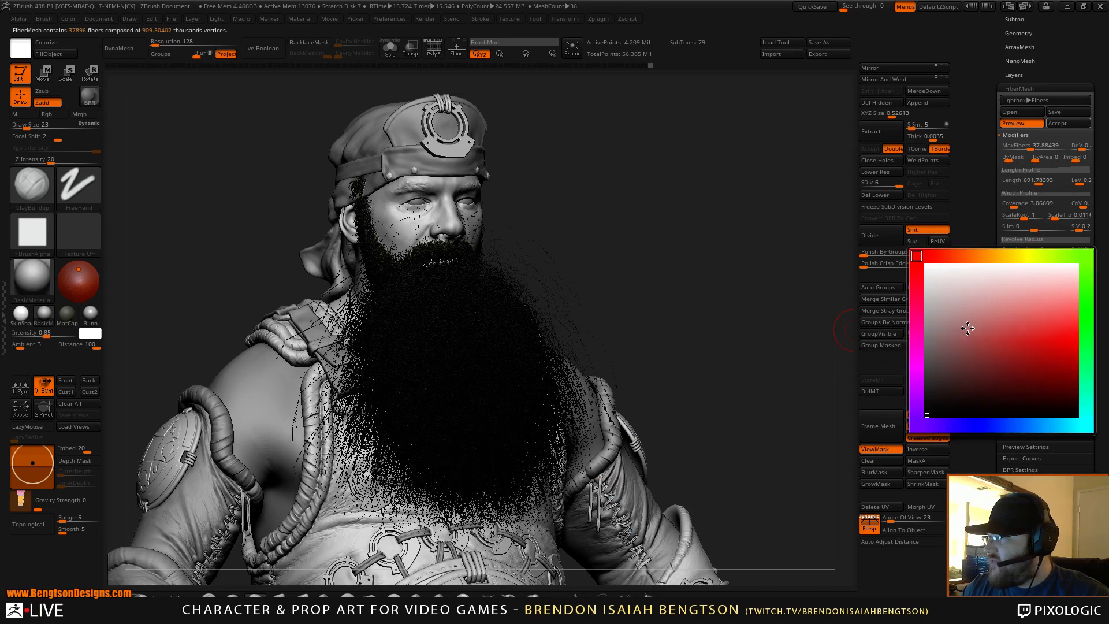
{"action": "left_click", "coordinate": [952, 256]}
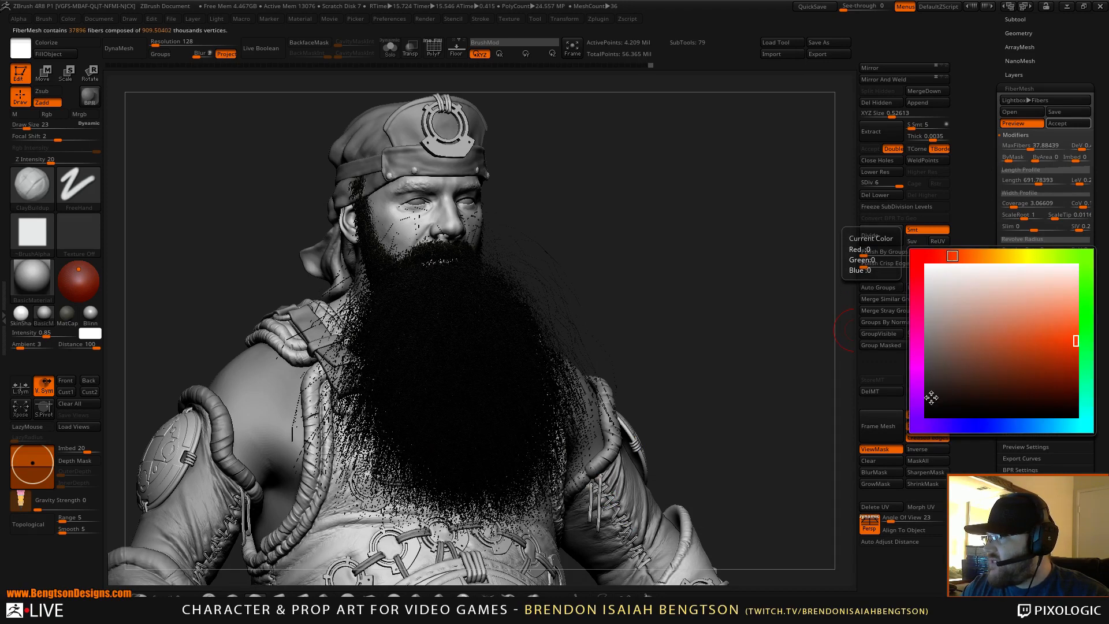
{"action": "left_click", "coordinate": [932, 398]}
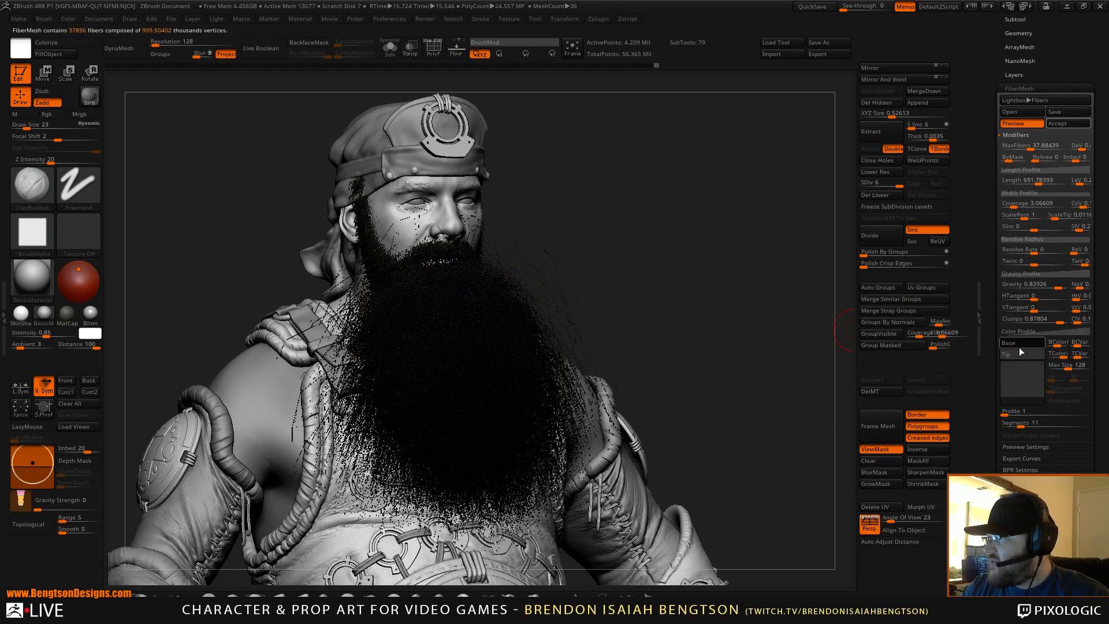
{"action": "left_click", "coordinate": [1023, 354]}
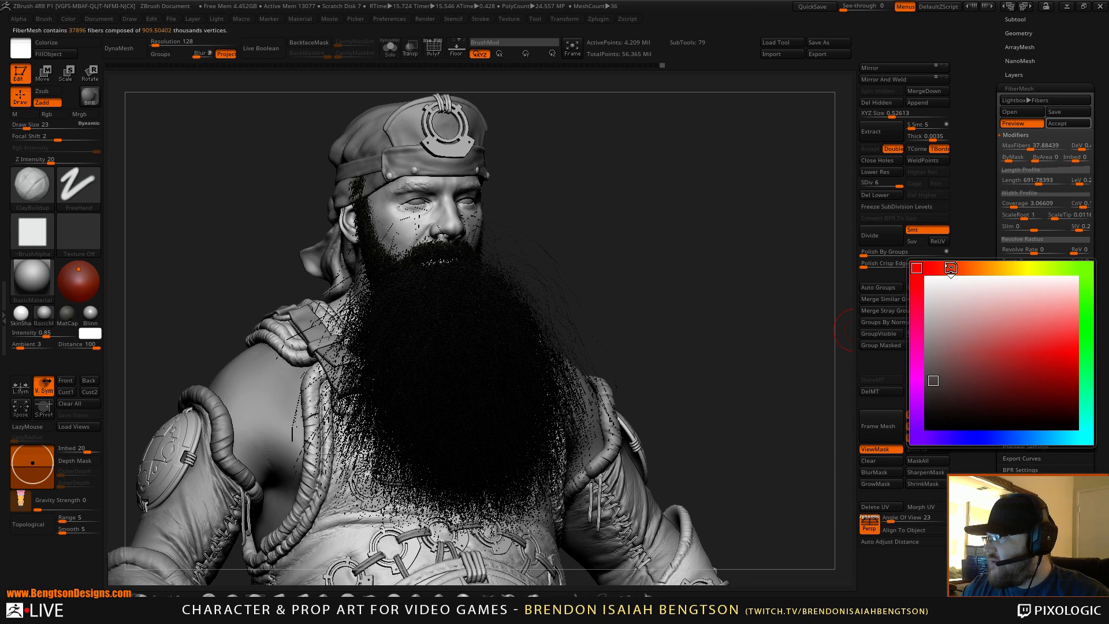
{"action": "left_click_drag", "start_coordinate": [951, 267], "coordinate": [955, 268]}
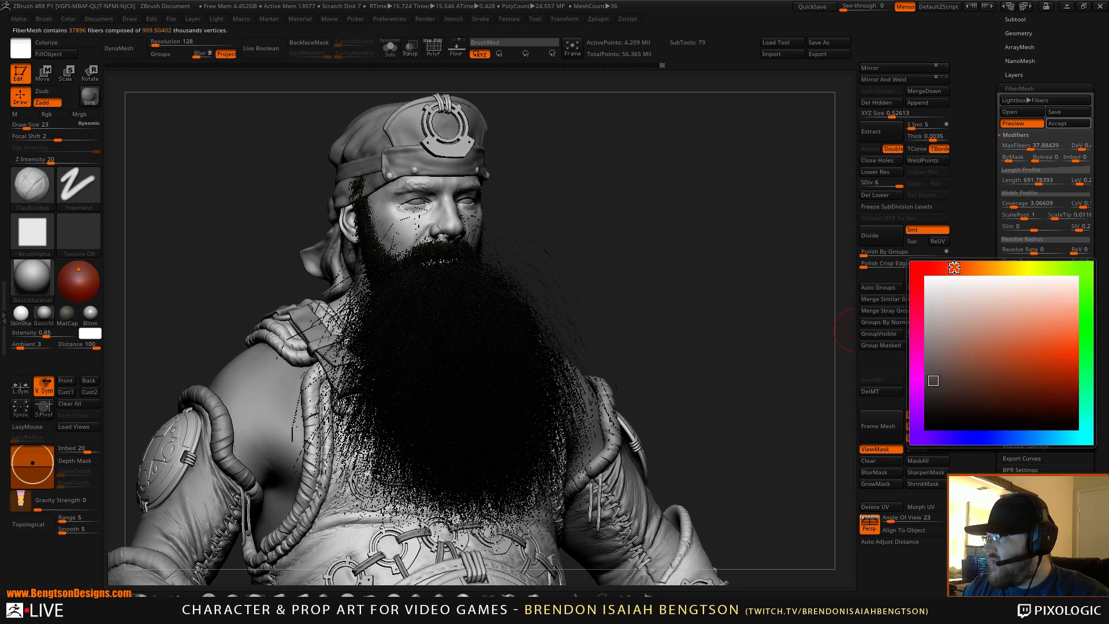
{"action": "left_click", "coordinate": [938, 328]}
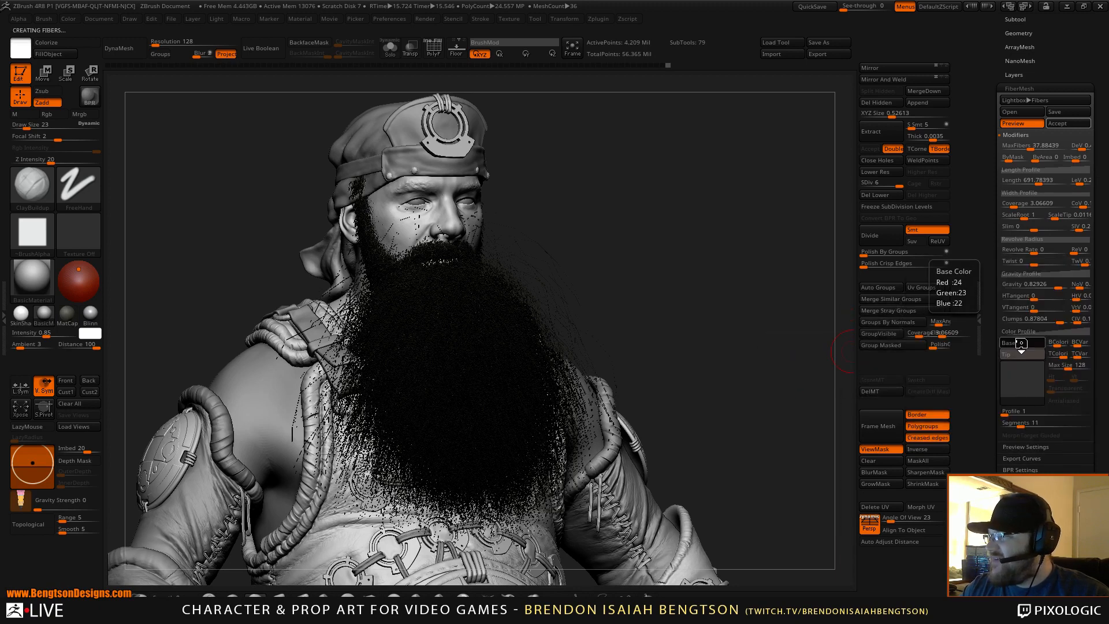
{"action": "left_click", "coordinate": [1007, 355]}
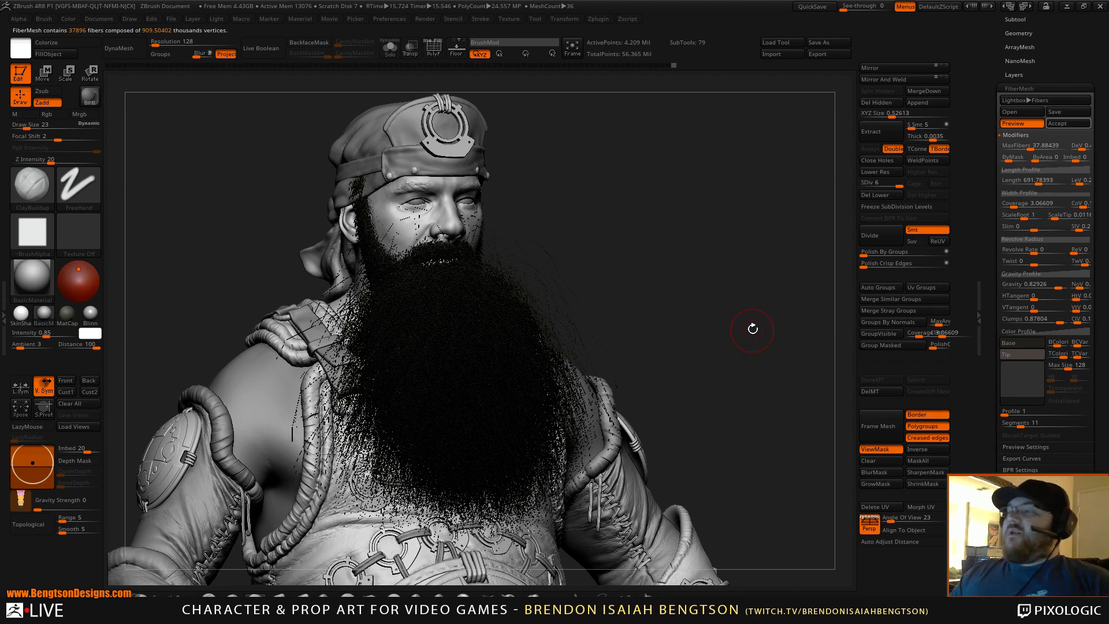
Shorten the previewed chin fibers to a length of about 93.04, checking the beard from both sides
{"action": "left_click_drag", "start_coordinate": [726, 330], "coordinate": [751, 321]}
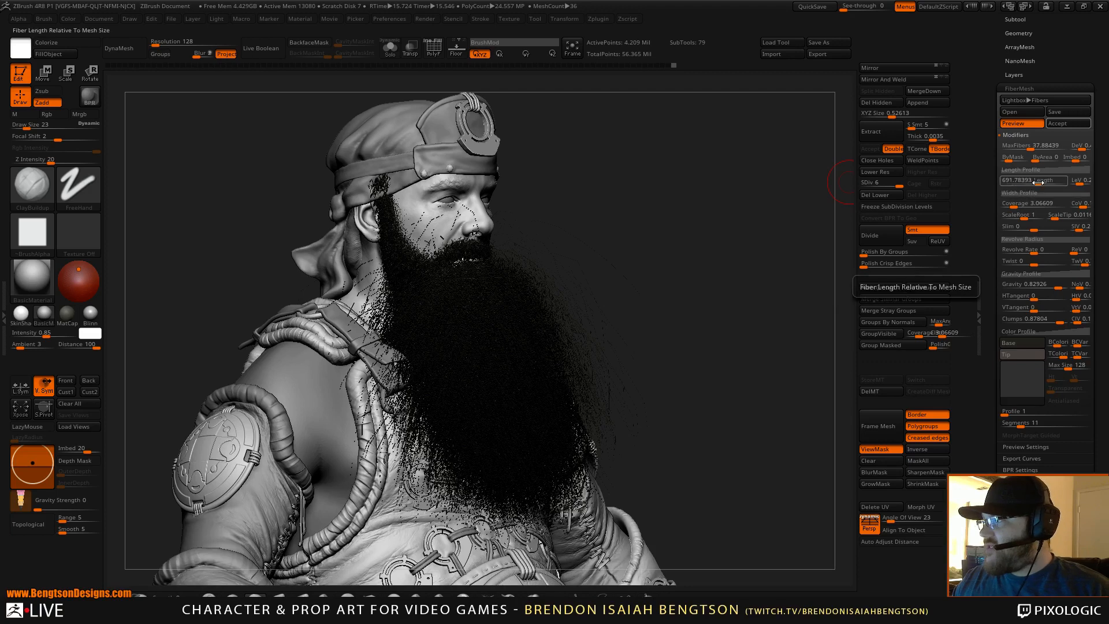
{"action": "left_click_drag", "start_coordinate": [1037, 181], "coordinate": [1019, 187]}
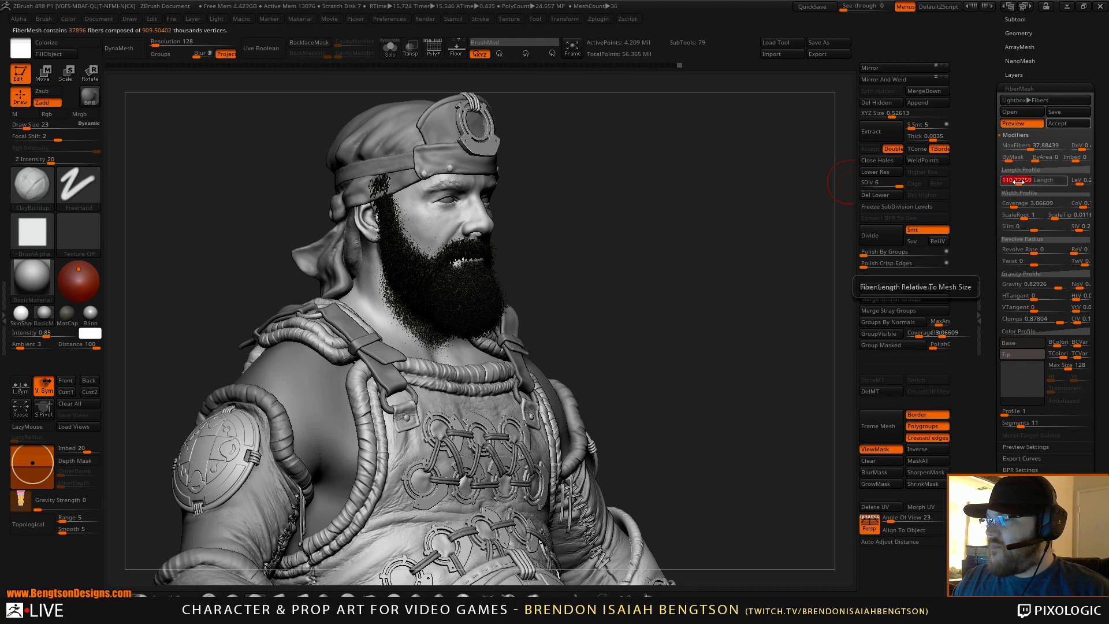
{"action": "mouse_move", "coordinate": [809, 246]}
{"action": "left_mouse_down"}
{"action": "mouse_move", "coordinate": [769, 271]}
{"action": "mouse_move", "coordinate": [735, 325]}
{"action": "mouse_move", "coordinate": [686, 324]}
{"action": "mouse_move", "coordinate": [697, 306]}
{"action": "mouse_move", "coordinate": [669, 302]}
{"action": "mouse_move", "coordinate": [714, 268]}
{"action": "mouse_move", "coordinate": [697, 281]}
{"action": "left_mouse_up"}
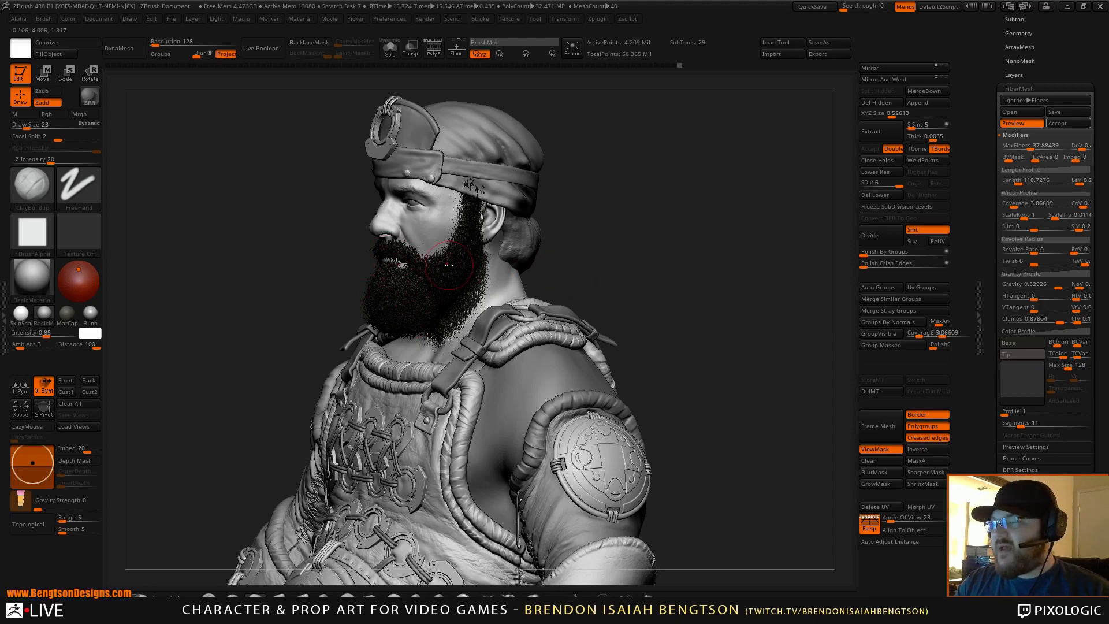
{"action": "left_click_drag", "start_coordinate": [849, 277], "coordinate": [822, 294]}
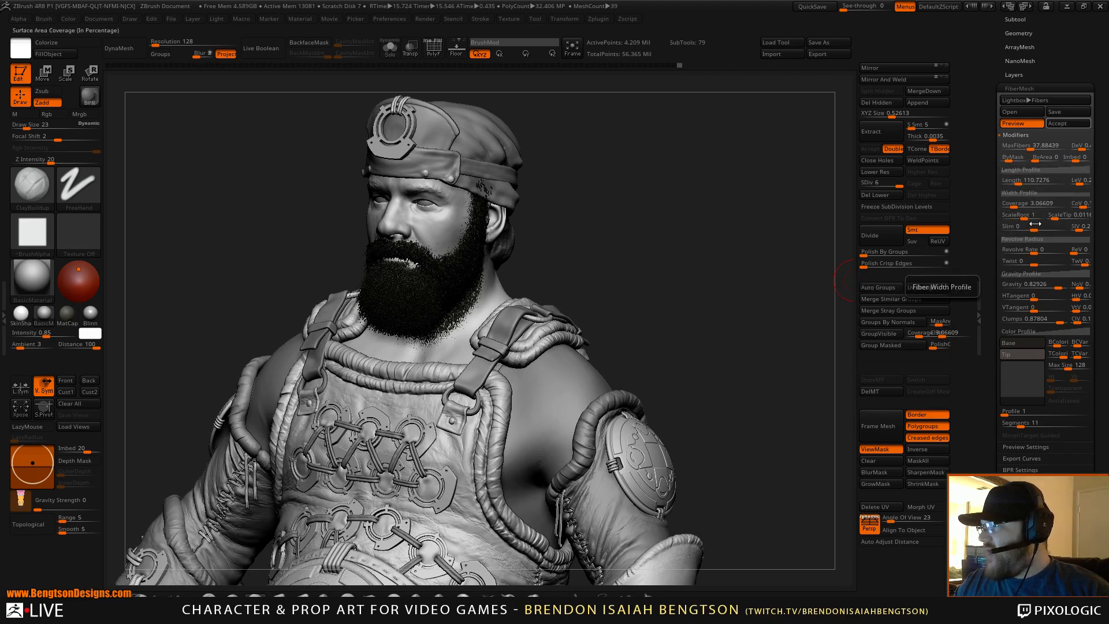
{"action": "left_click", "coordinate": [1018, 183]}
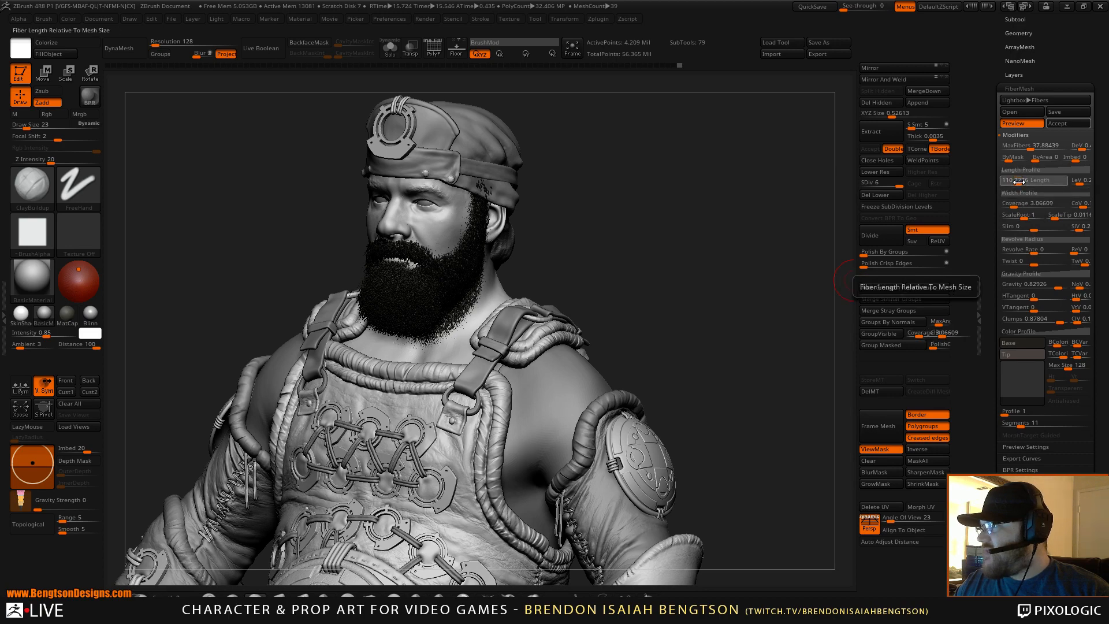
{"action": "left_click_drag", "start_coordinate": [1018, 183], "coordinate": [1017, 181]}
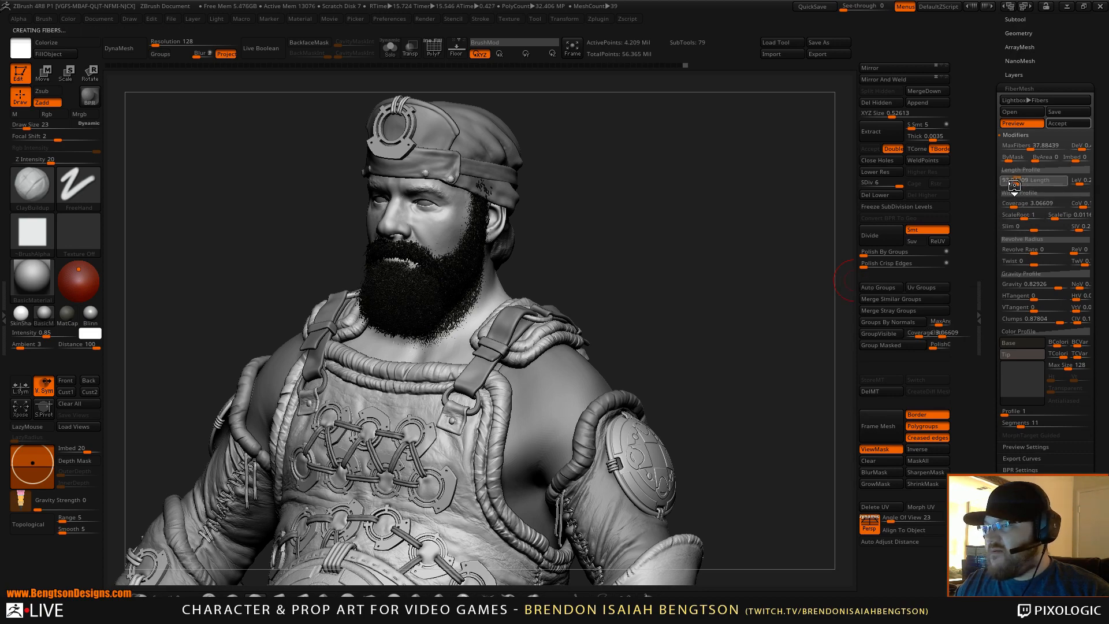
Examine the shortened beard in profile and three-quarter view, and make a BPR render of the figure
{"action": "left_click_drag", "start_coordinate": [793, 266], "coordinate": [767, 291]}
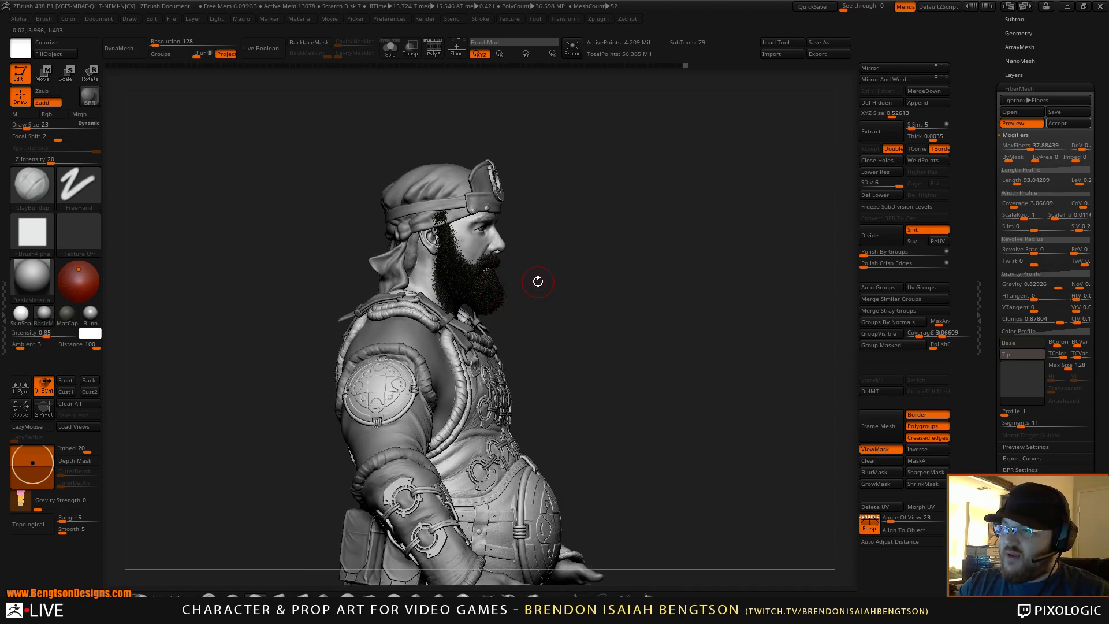
{"action": "left_click_drag", "start_coordinate": [538, 282], "coordinate": [549, 269]}
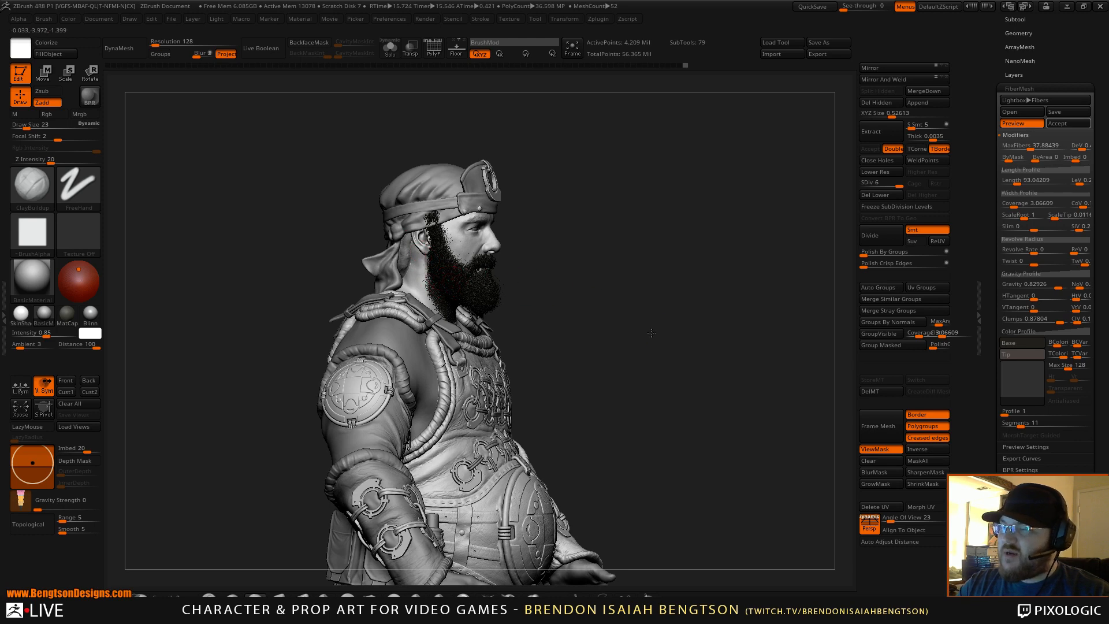
{"action": "mouse_move", "coordinate": [649, 331]}
{"action": "left_mouse_down"}
{"action": "mouse_move", "coordinate": [639, 317]}
{"action": "mouse_move", "coordinate": [648, 314]}
{"action": "left_mouse_up"}
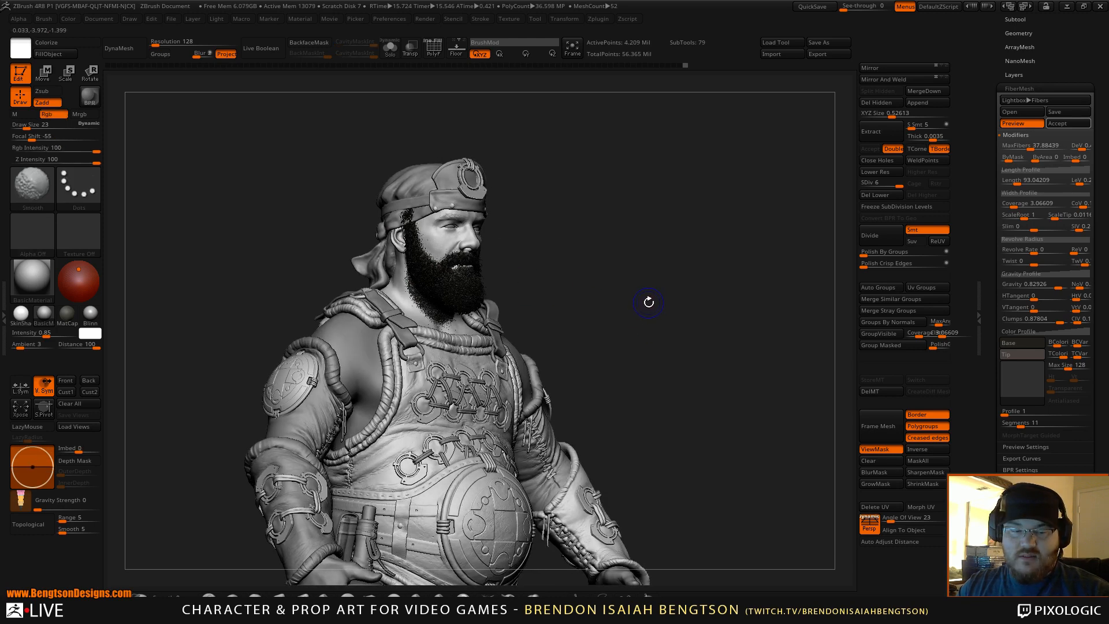
{"action": "key", "text": "shift+r"}
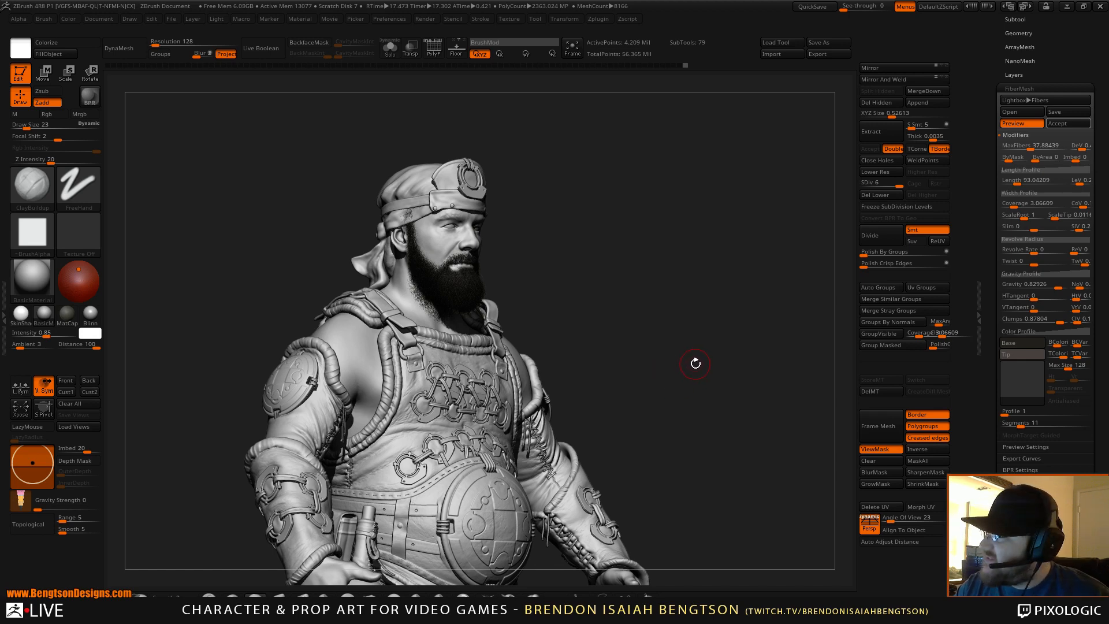
Reduce the maximum number of chin fibers to about 10.96
{"action": "mouse_move", "coordinate": [710, 349]}
{"action": "left_mouse_down"}
{"action": "mouse_move", "coordinate": [696, 363]}
{"action": "mouse_move", "coordinate": [740, 300]}
{"action": "mouse_move", "coordinate": [751, 364]}
{"action": "mouse_move", "coordinate": [733, 288]}
{"action": "mouse_move", "coordinate": [748, 321]}
{"action": "mouse_move", "coordinate": [723, 319]}
{"action": "mouse_move", "coordinate": [731, 324]}
{"action": "mouse_move", "coordinate": [727, 290]}
{"action": "mouse_move", "coordinate": [745, 316]}
{"action": "mouse_move", "coordinate": [749, 301]}
{"action": "mouse_move", "coordinate": [730, 340]}
{"action": "left_mouse_up"}
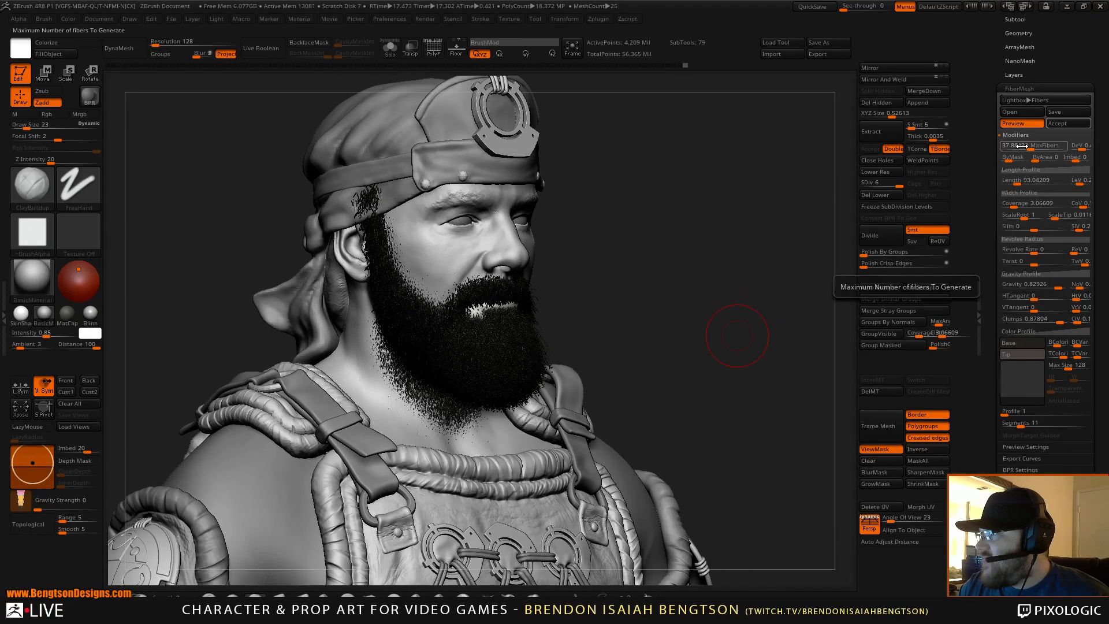
{"action": "left_click_drag", "start_coordinate": [1024, 148], "coordinate": [1012, 149]}
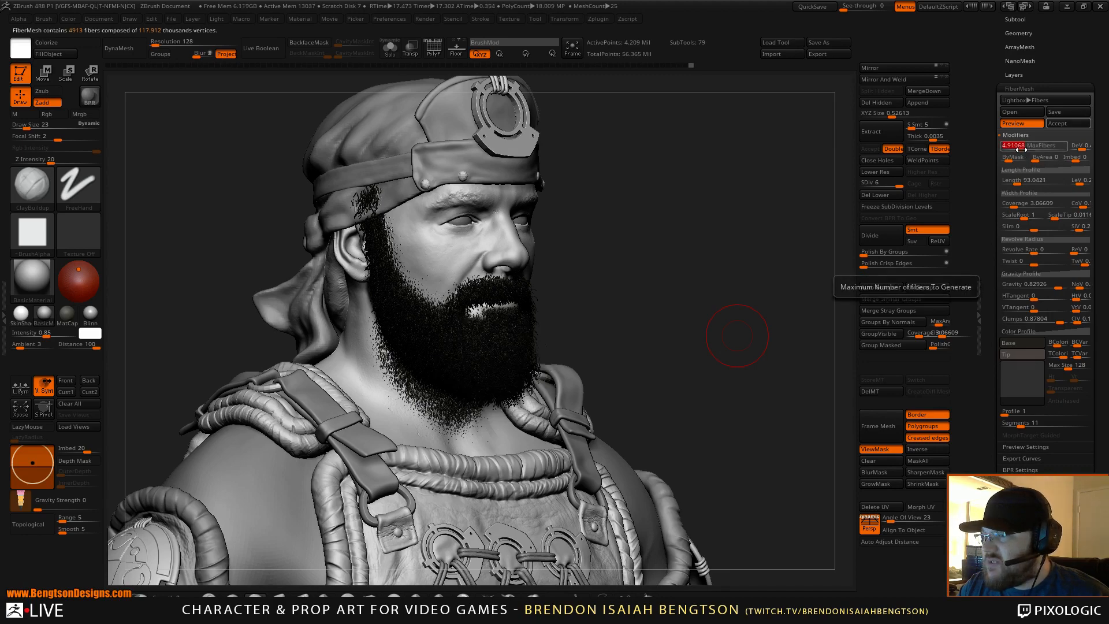
{"action": "left_click_drag", "start_coordinate": [825, 243], "coordinate": [746, 321]}
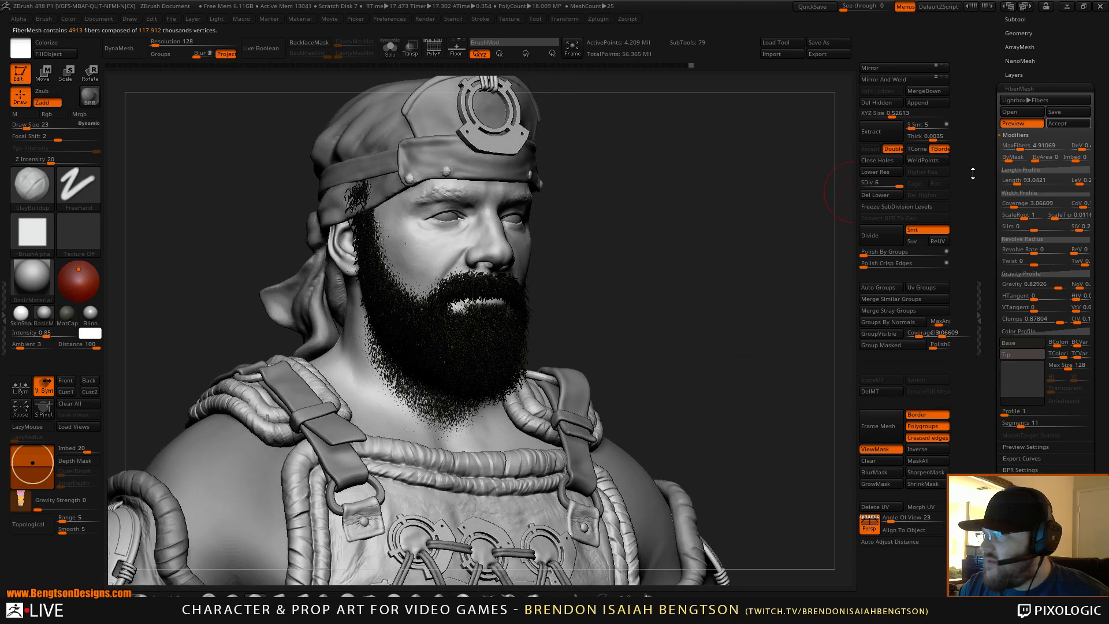
{"action": "left_click_drag", "start_coordinate": [1022, 149], "coordinate": [1022, 149]}
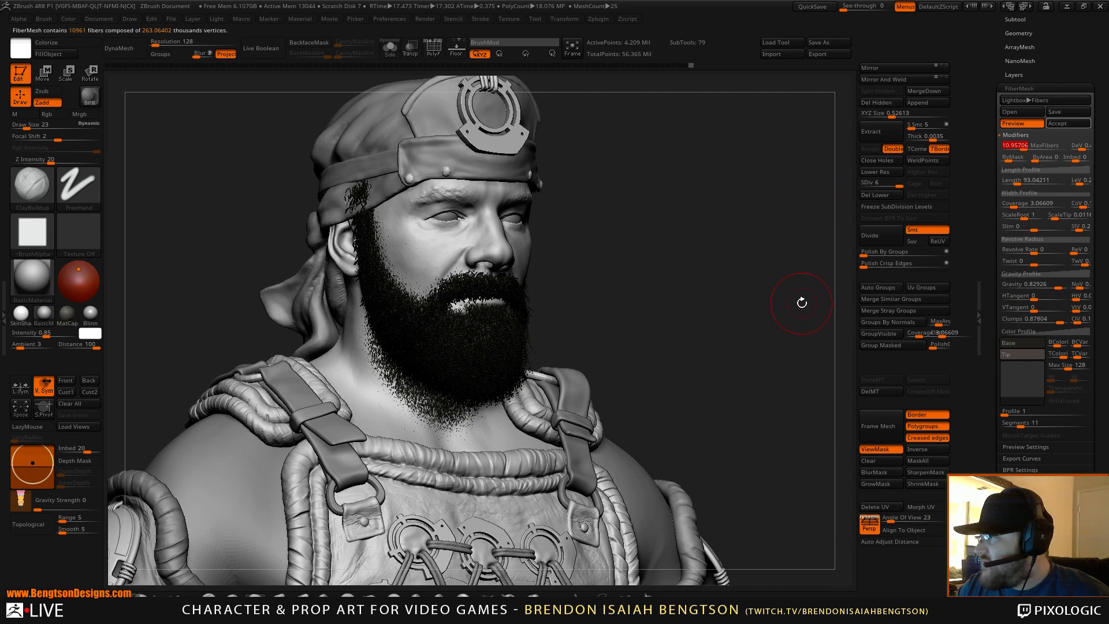
Lower the chin fibers' gravity to about 0.526 and check the beard in profile and from the front
{"action": "mouse_move", "coordinate": [761, 317]}
{"action": "left_mouse_down"}
{"action": "mouse_move", "coordinate": [753, 255]}
{"action": "mouse_move", "coordinate": [748, 317]}
{"action": "mouse_move", "coordinate": [744, 307]}
{"action": "mouse_move", "coordinate": [799, 304]}
{"action": "left_mouse_up"}
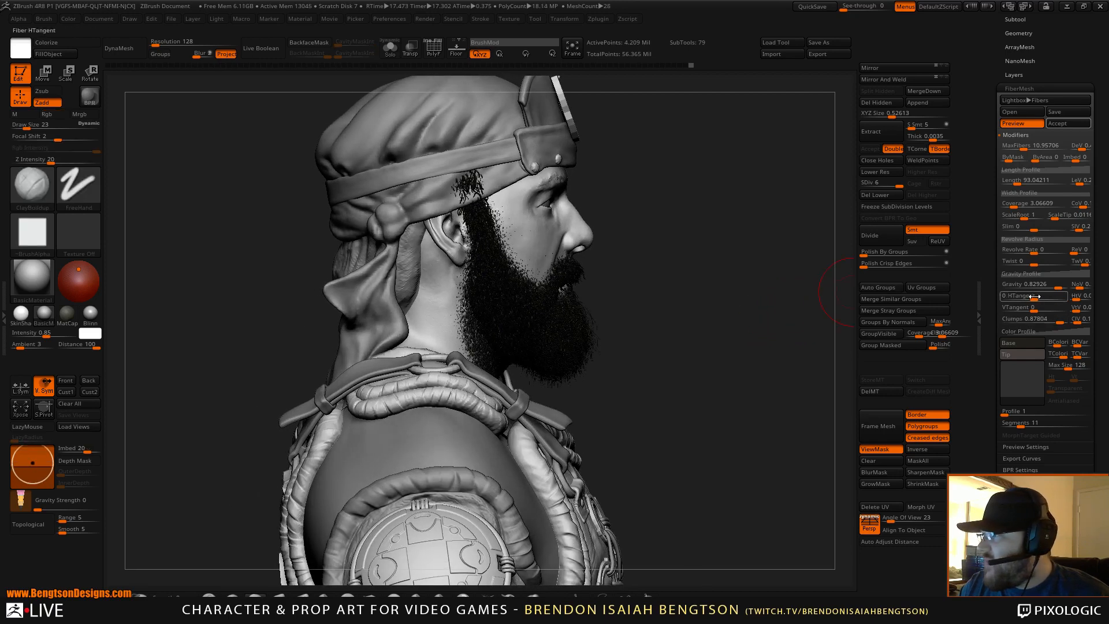
{"action": "left_click_drag", "start_coordinate": [1057, 284], "coordinate": [1051, 286]}
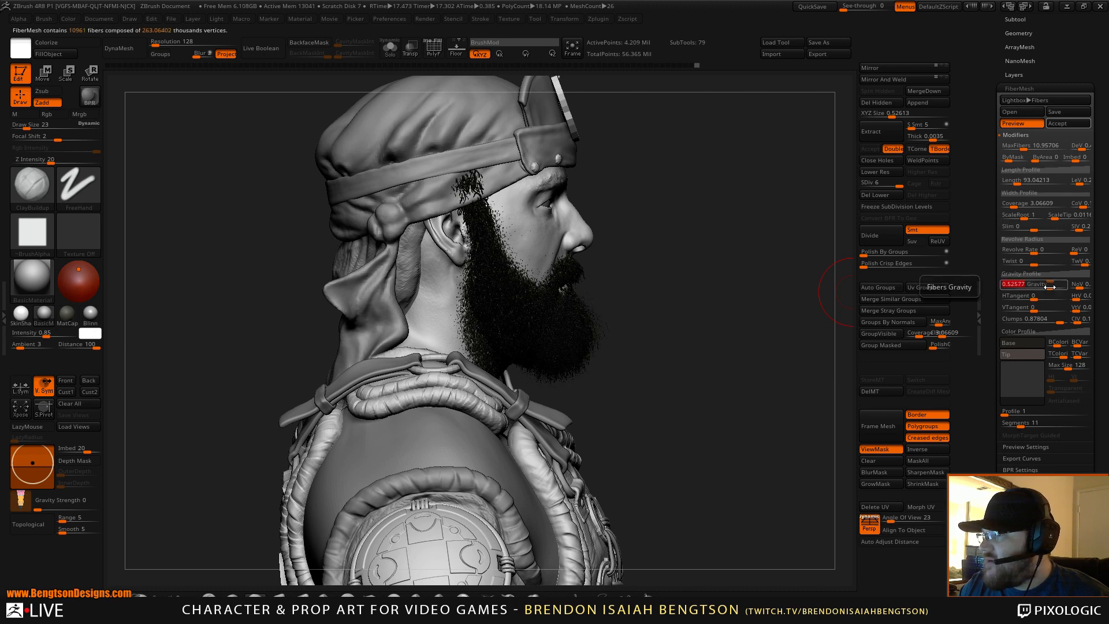
{"action": "left_click_drag", "start_coordinate": [774, 424], "coordinate": [787, 394]}
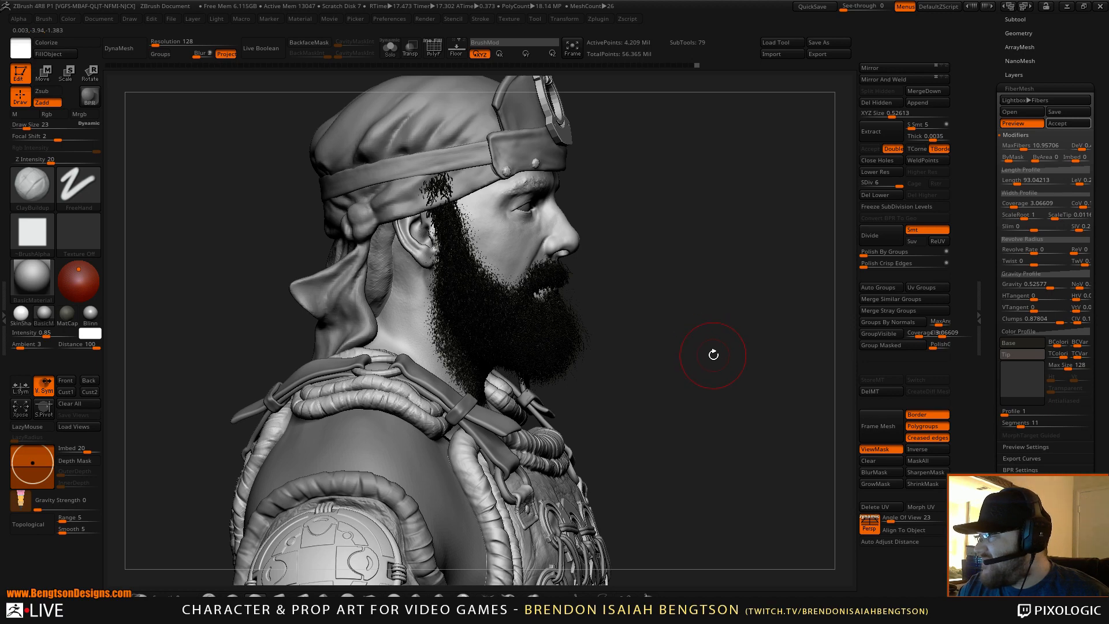
{"action": "left_click_drag", "start_coordinate": [713, 355], "coordinate": [681, 358]}
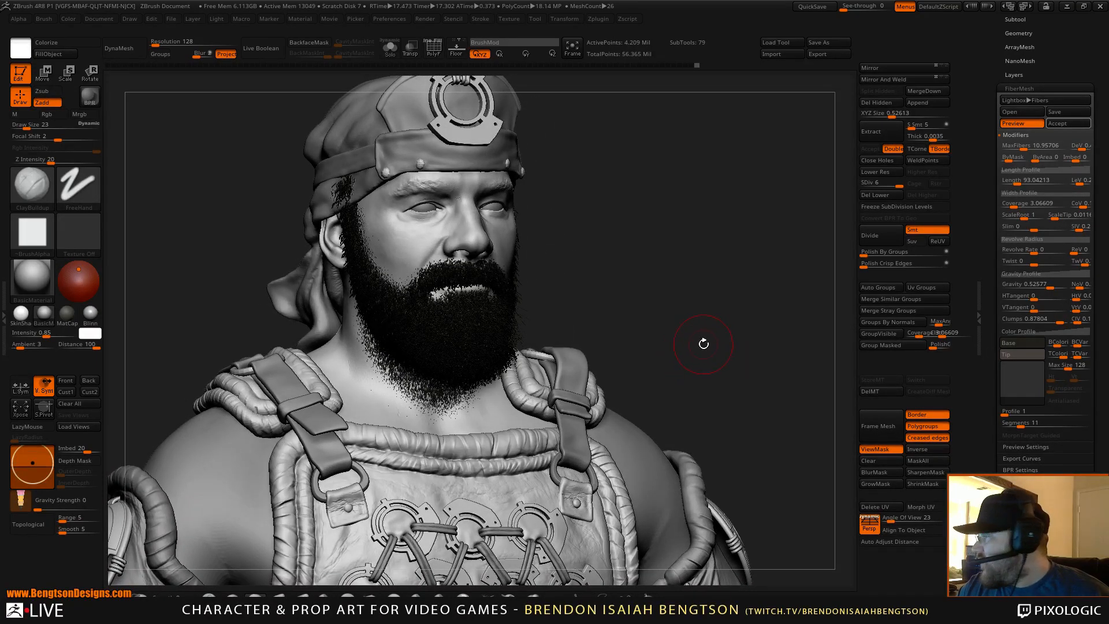
Compare the whole bearded figure with the full-body concept art reference, then hide the reference
{"action": "mouse_move", "coordinate": [705, 346]}
{"action": "left_mouse_down", "text": "alt"}
{"action": "mouse_move", "coordinate": [690, 155]}
{"action": "mouse_move", "coordinate": [688, 243]}
{"action": "mouse_move", "coordinate": [683, 188]}
{"action": "left_mouse_up", "text": "alt"}
{"action": "left_click_drag", "start_coordinate": [716, 319], "coordinate": [721, 277], "text": "alt"}
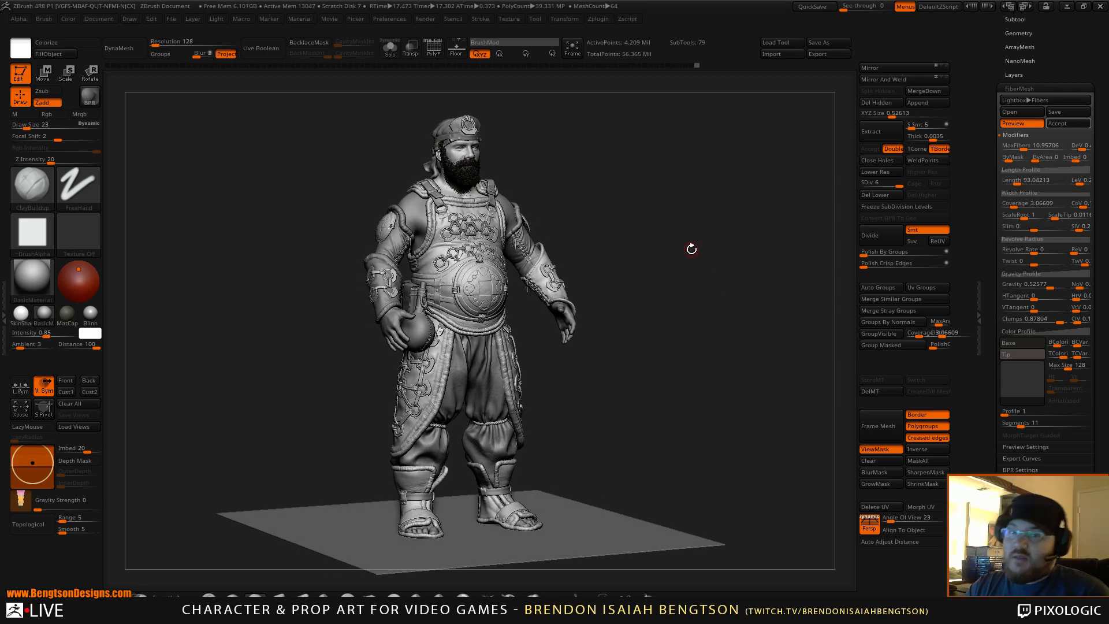
{"action": "left_click_drag", "start_coordinate": [2, 174], "coordinate": [138, 211]}
{"action": "scroll", "coordinate": [172, 303], "scroll_direction": "down", "scroll_amount": 5}
{"action": "scroll", "coordinate": [172, 302], "scroll_direction": "down", "scroll_amount": 1}
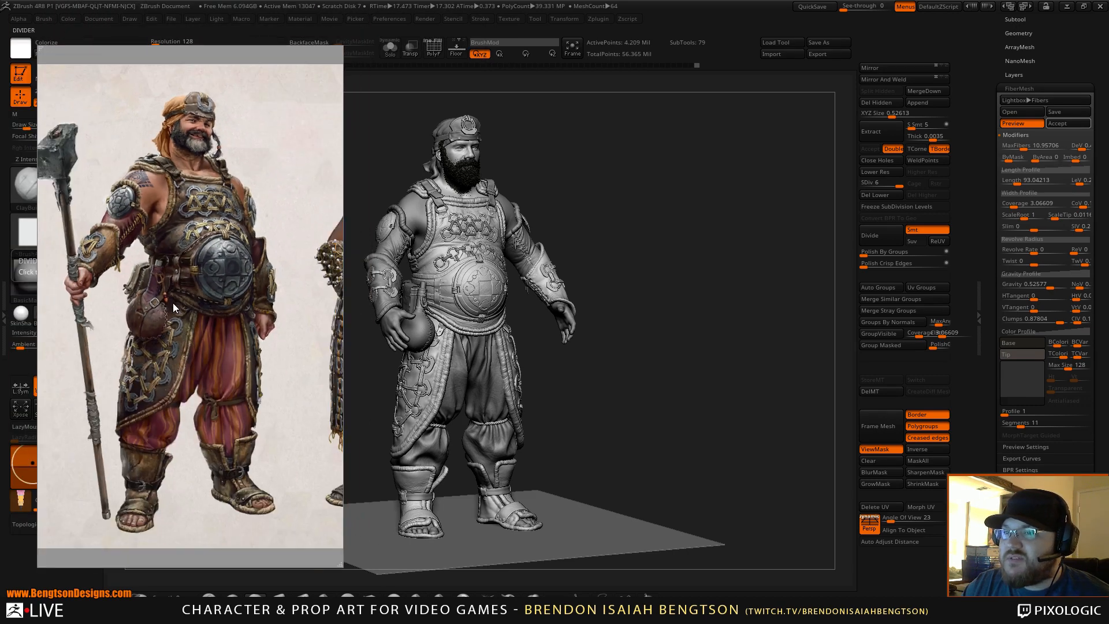
{"action": "left_click_drag", "start_coordinate": [172, 303], "coordinate": [221, 309]}
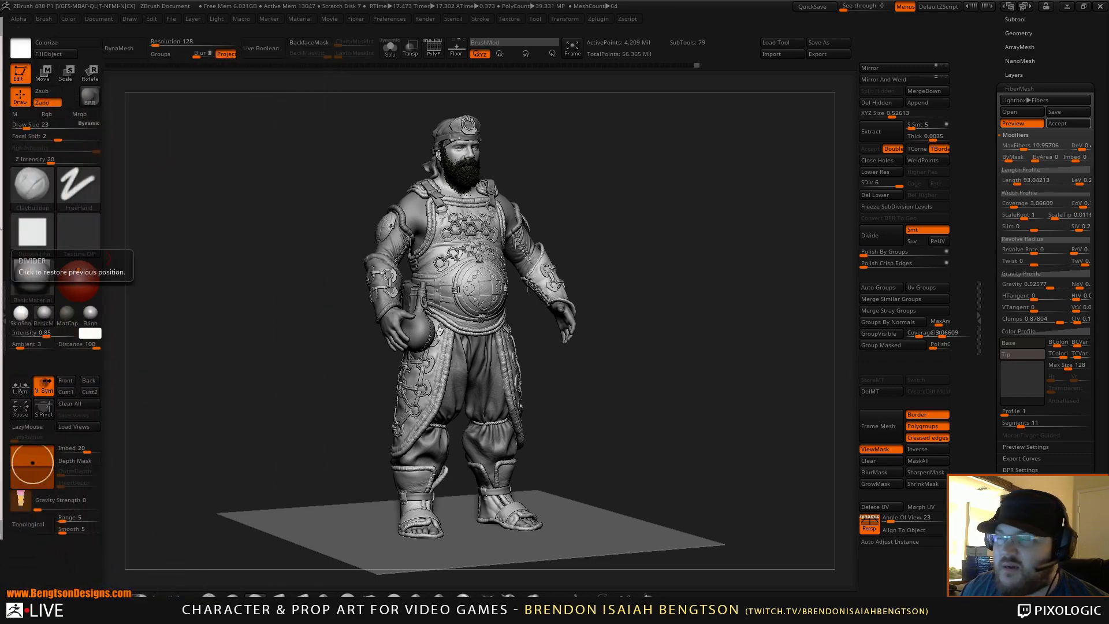
Examine the whole figure's silhouette from the back, both sides and the front
{"action": "left_click_drag", "start_coordinate": [401, 313], "coordinate": [486, 315]}
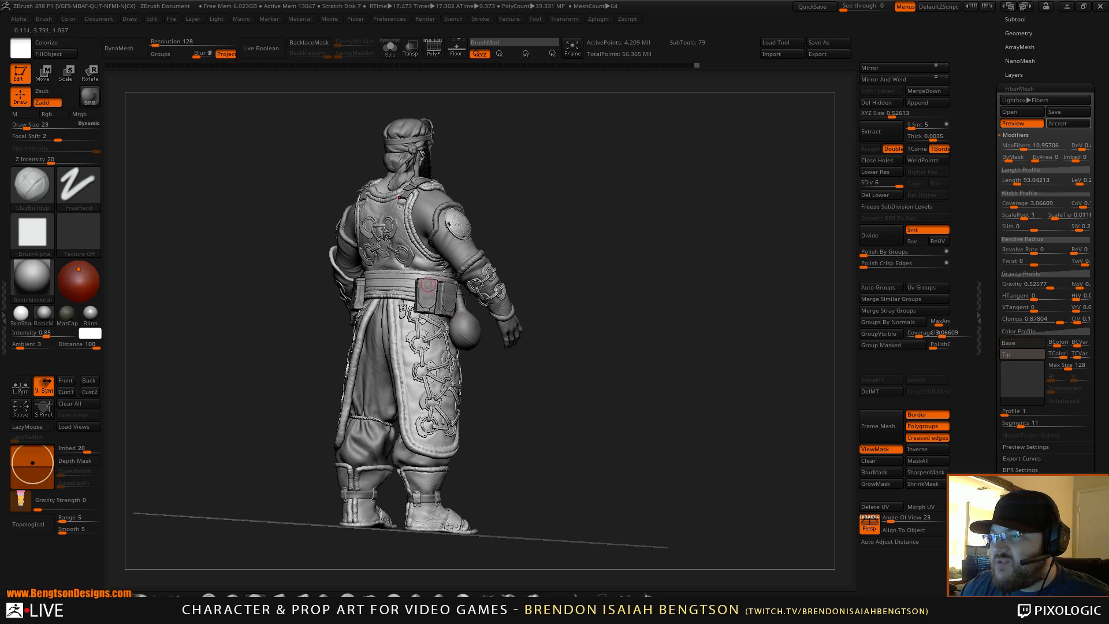
{"action": "right_click_drag", "start_coordinate": [425, 335], "coordinate": [464, 350]}
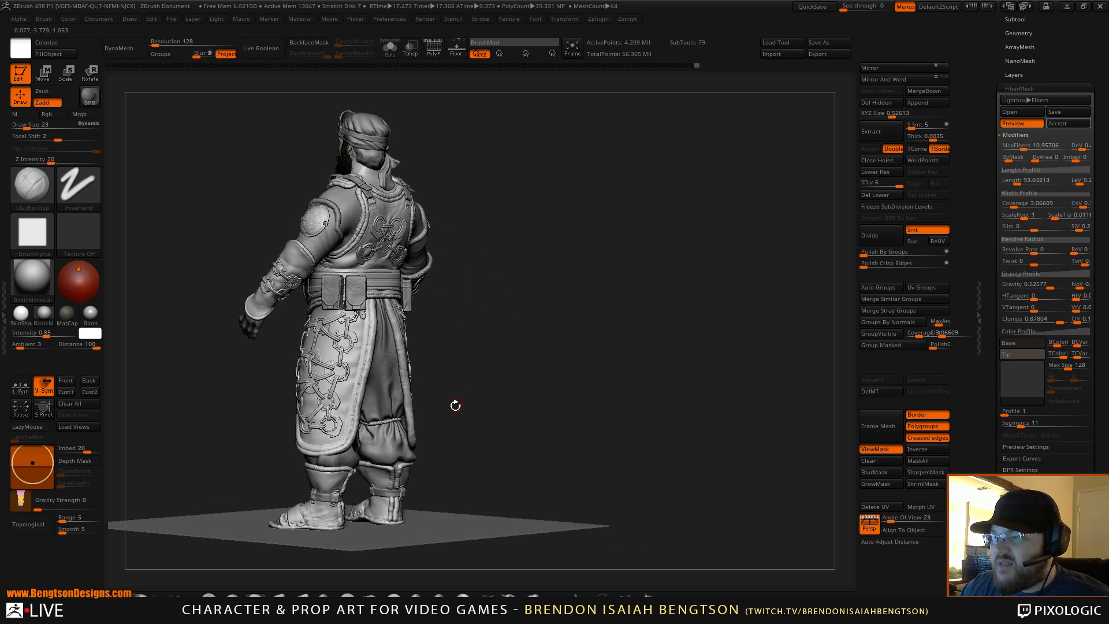
{"action": "right_click_drag", "start_coordinate": [474, 448], "coordinate": [401, 483]}
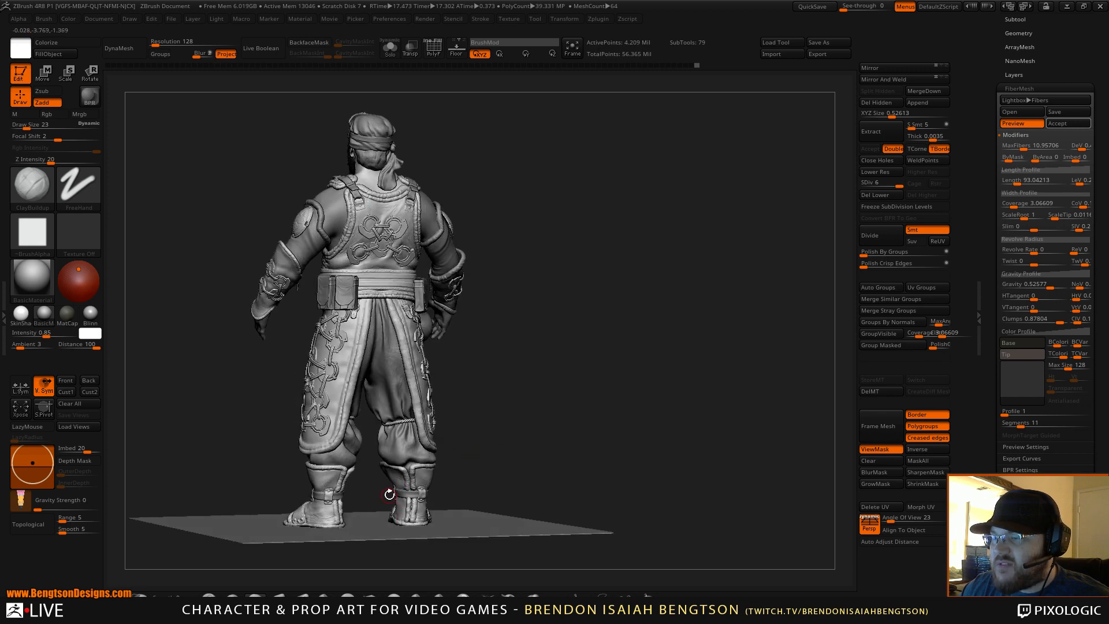
{"action": "left_click_drag", "start_coordinate": [651, 467], "coordinate": [515, 450]}
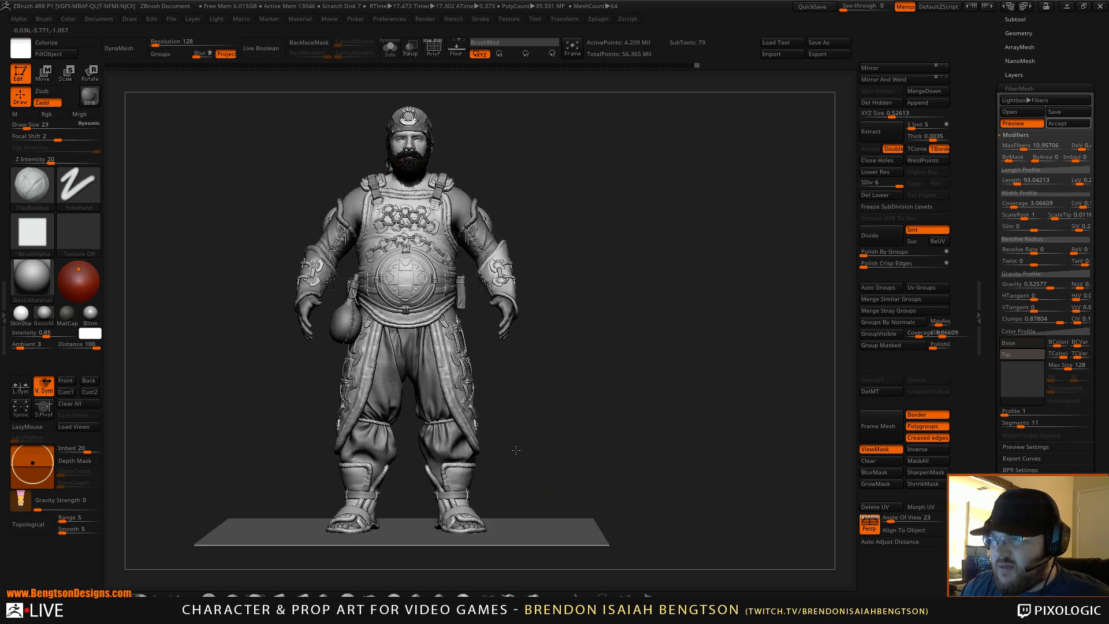
Isolate the head with its new chin fibers, inspect their profile, and show all subtools again
{"action": "left_click_drag", "start_coordinate": [534, 186], "coordinate": [662, 503], "text": "alt"}
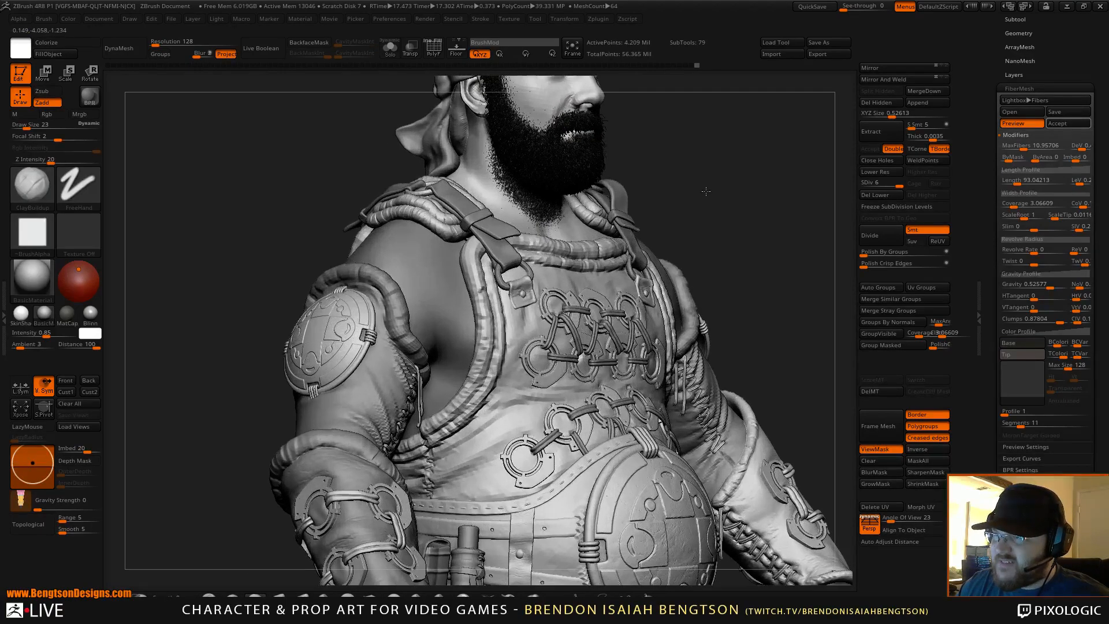
{"action": "left_click_drag", "start_coordinate": [711, 188], "coordinate": [651, 436], "text": "alt"}
{"action": "key", "text": "alt+s"}
{"action": "mouse_move", "coordinate": [649, 386]}
{"action": "left_mouse_down"}
{"action": "mouse_move", "coordinate": [594, 372]}
{"action": "mouse_move", "coordinate": [639, 371]}
{"action": "left_mouse_up"}
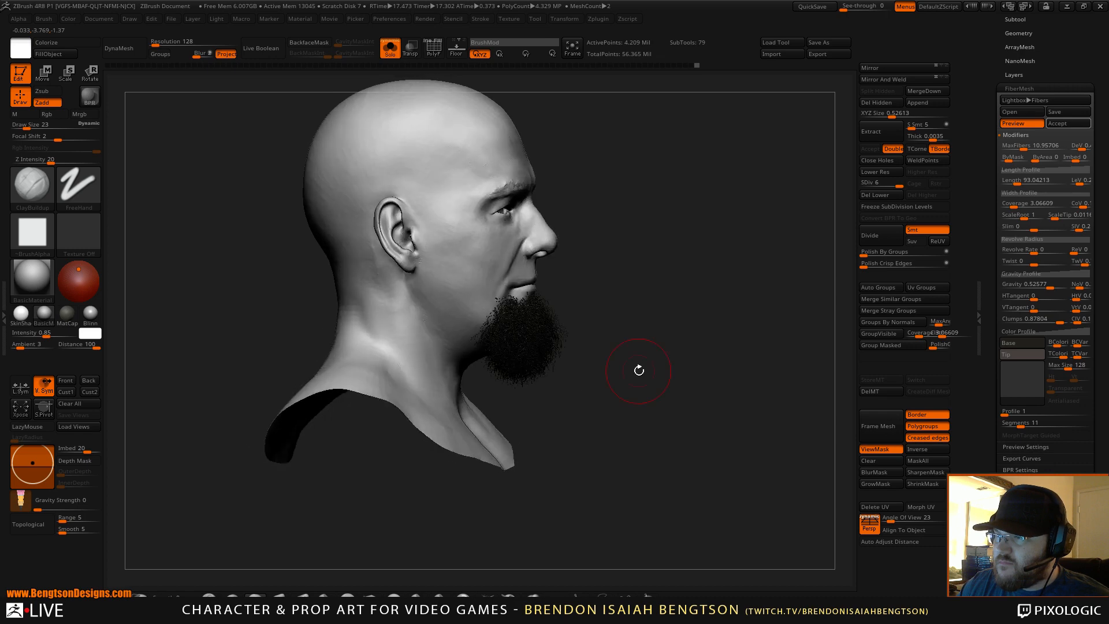
{"action": "key", "text": "alt+s"}
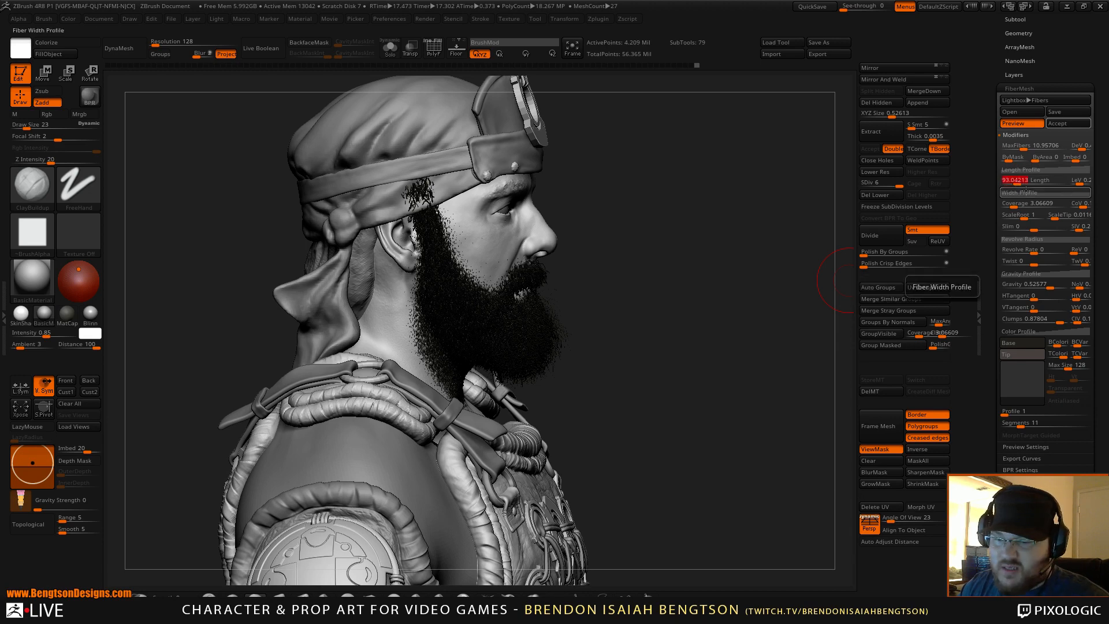
Set the chin fibers' length to 85 and check the beard in profile and from the front
{"action": "type", "text": "8"}
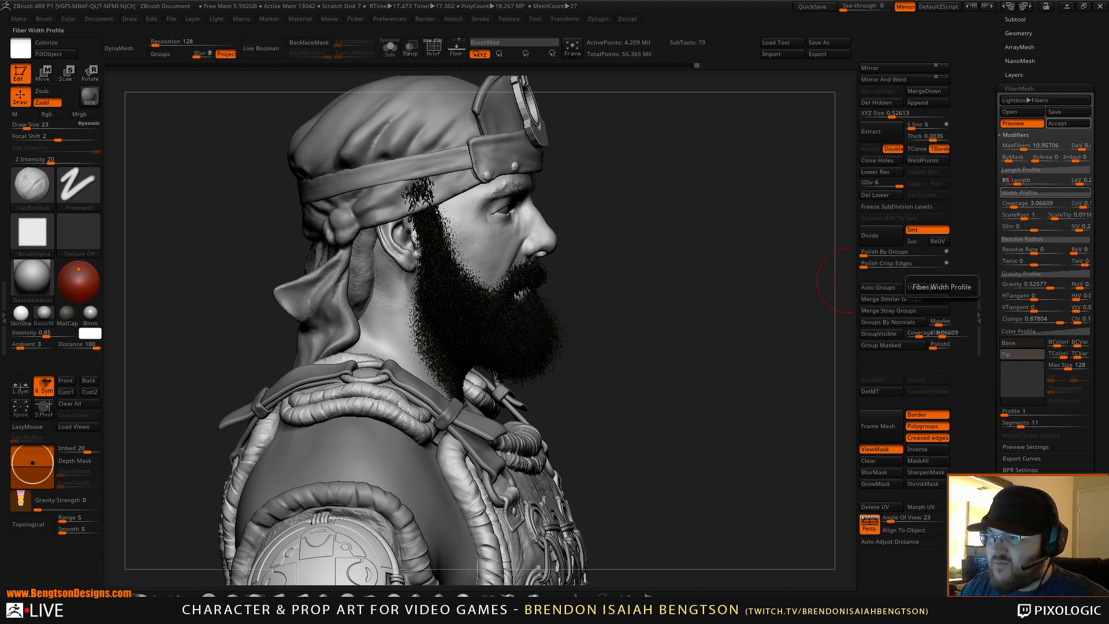
{"action": "type", "text": "5"}
{"action": "key", "text": "Return"}
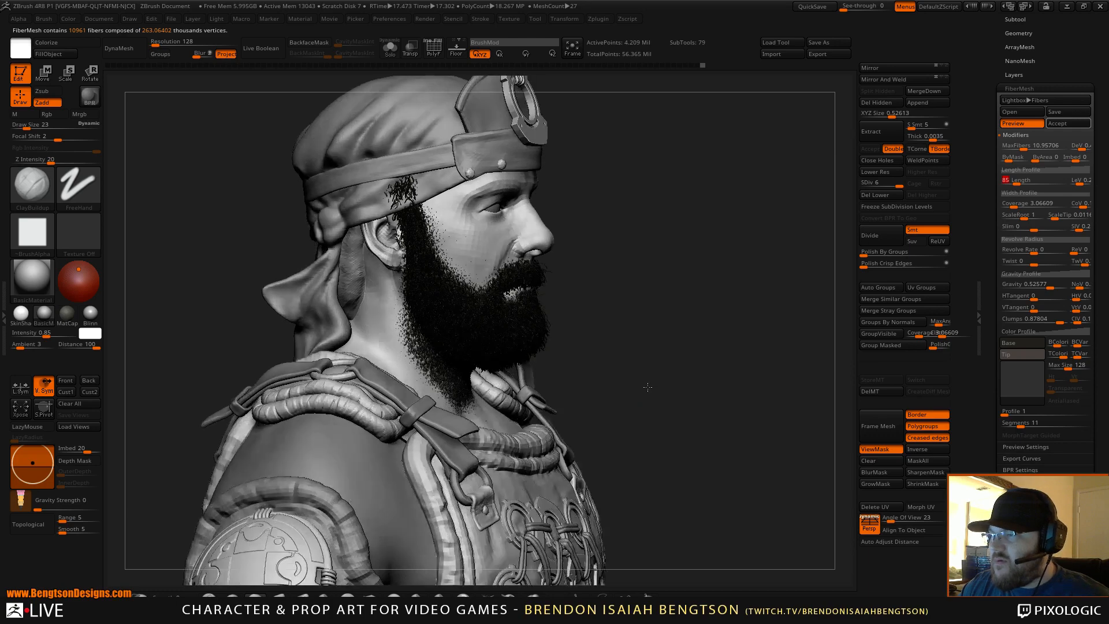
{"action": "mouse_move", "coordinate": [648, 387]}
{"action": "left_mouse_down"}
{"action": "mouse_move", "coordinate": [629, 380]}
{"action": "mouse_move", "coordinate": [652, 358]}
{"action": "left_mouse_up"}
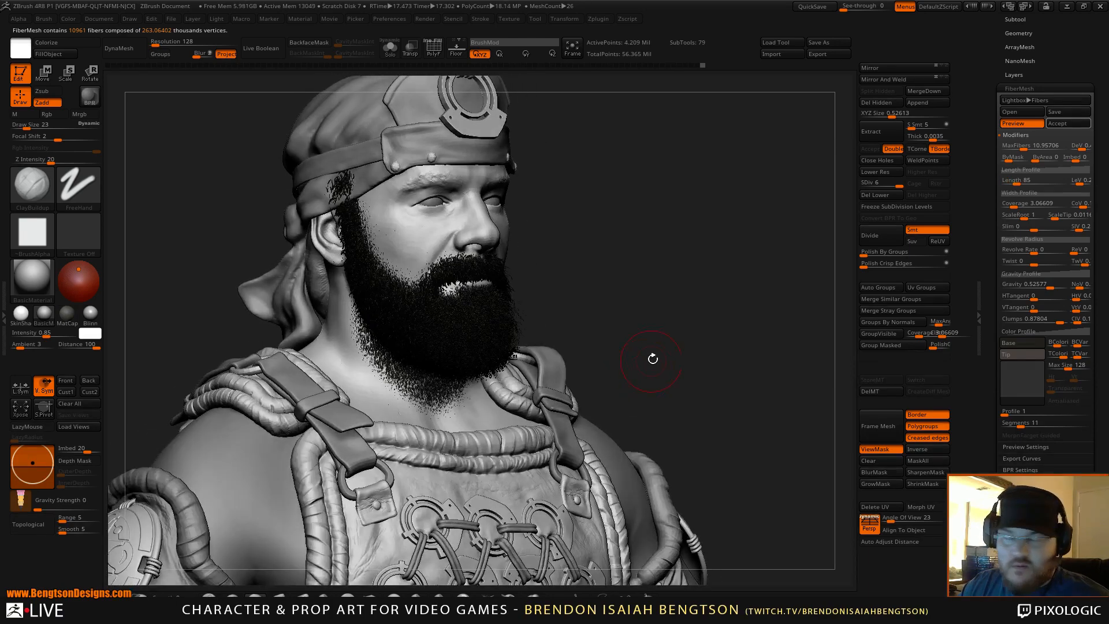
{"action": "key", "text": "alt+s"}
{"action": "left_click_drag", "start_coordinate": [661, 316], "coordinate": [691, 342]}
{"action": "key", "text": "alt+s"}
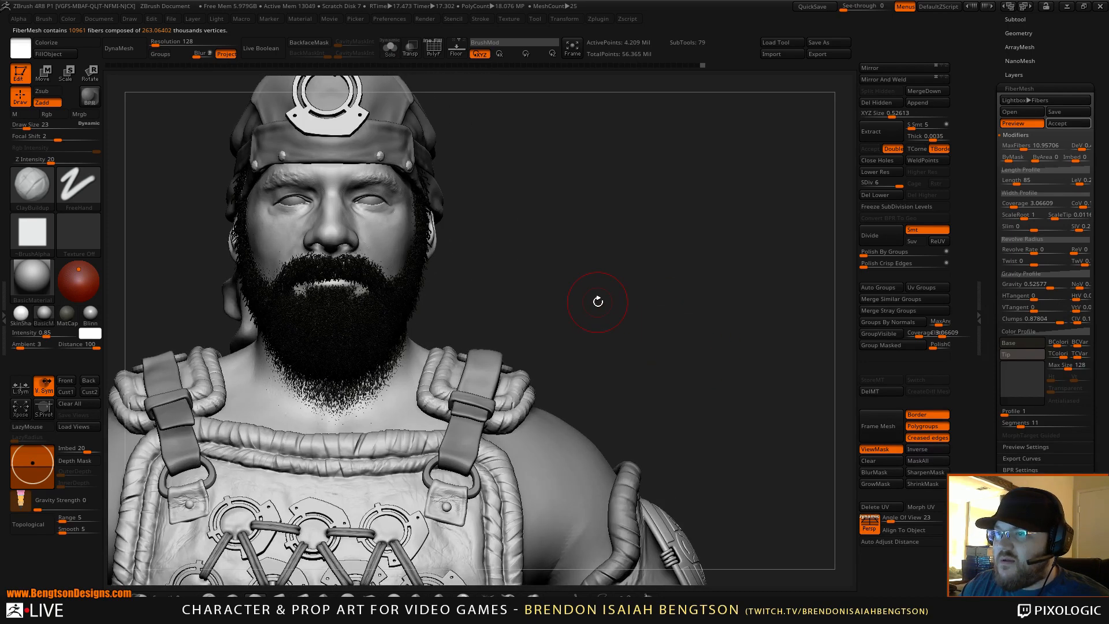
{"action": "left_click_drag", "start_coordinate": [599, 301], "coordinate": [605, 305]}
Darken the chin fibers' base and tip colors to near-black and check the beard from a three-quarter angle
{"action": "left_click", "coordinate": [1024, 357]}
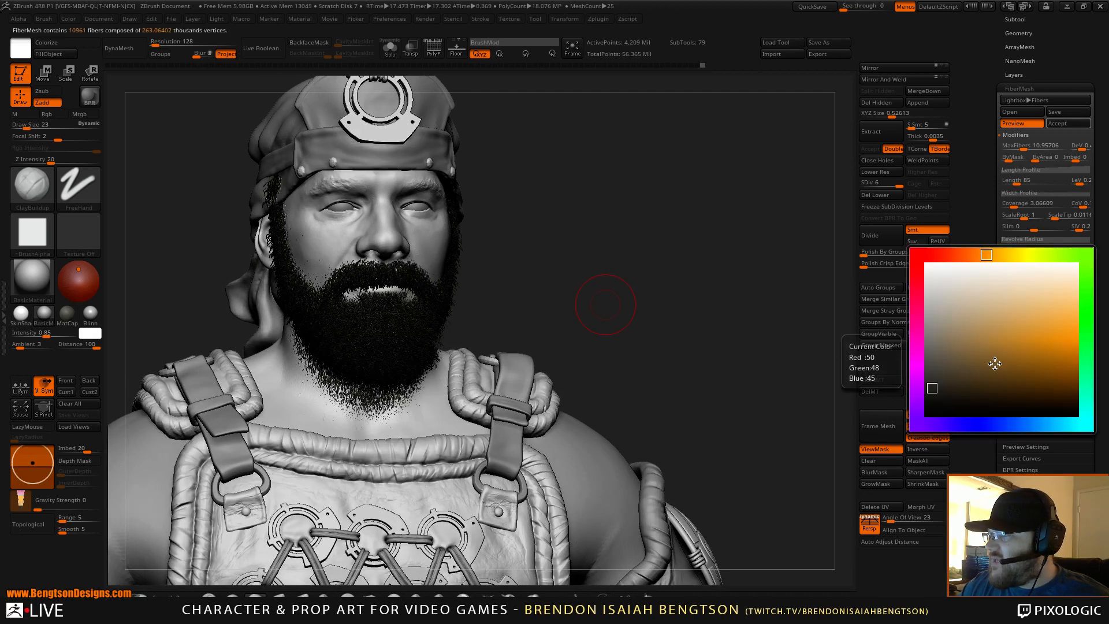
{"action": "left_click", "coordinate": [930, 379]}
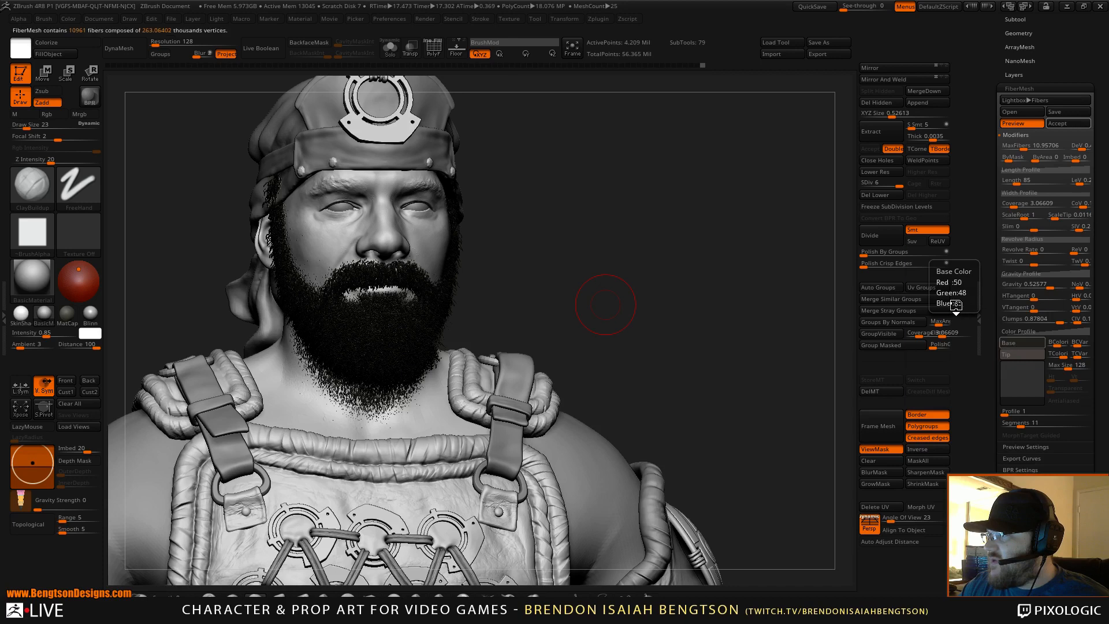
{"action": "left_click", "coordinate": [1010, 345]}
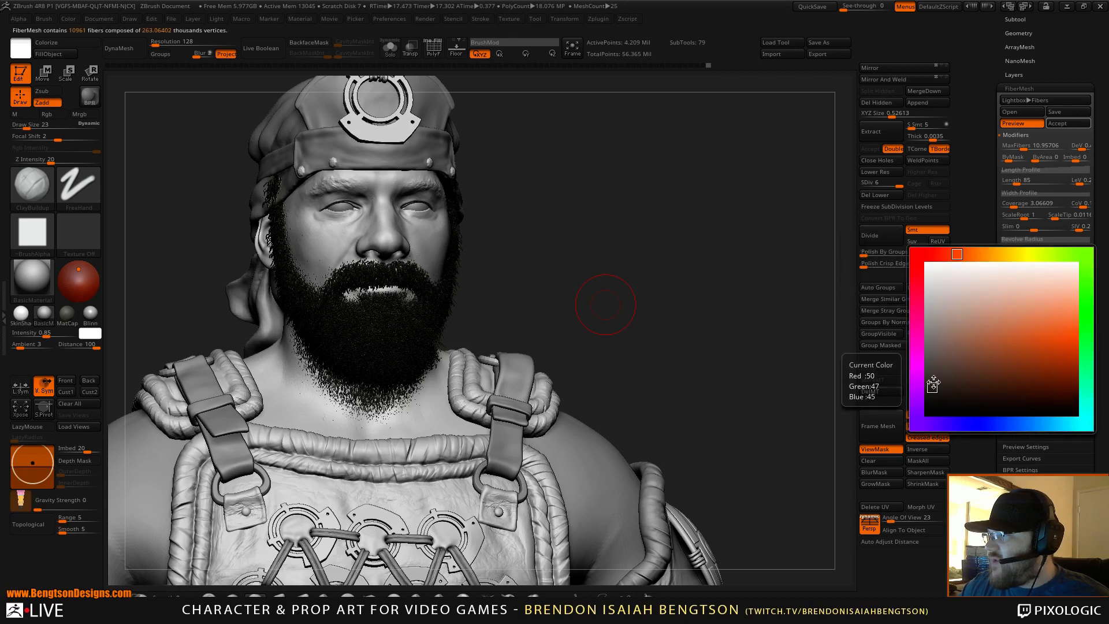
{"action": "left_click_drag", "start_coordinate": [933, 386], "coordinate": [931, 402]}
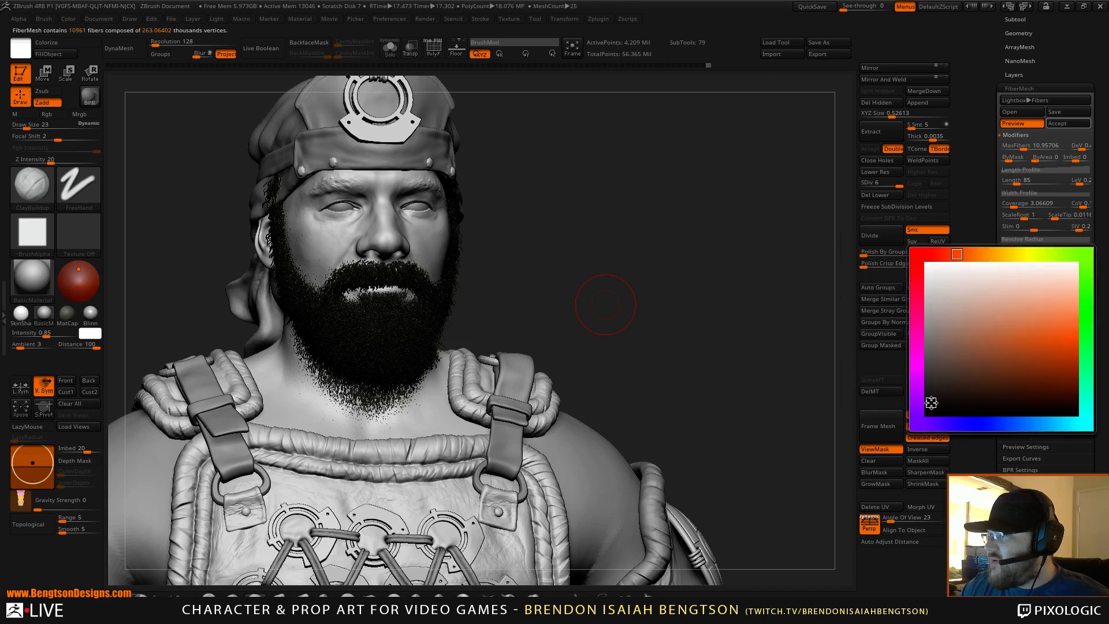
{"action": "left_click", "coordinate": [931, 403]}
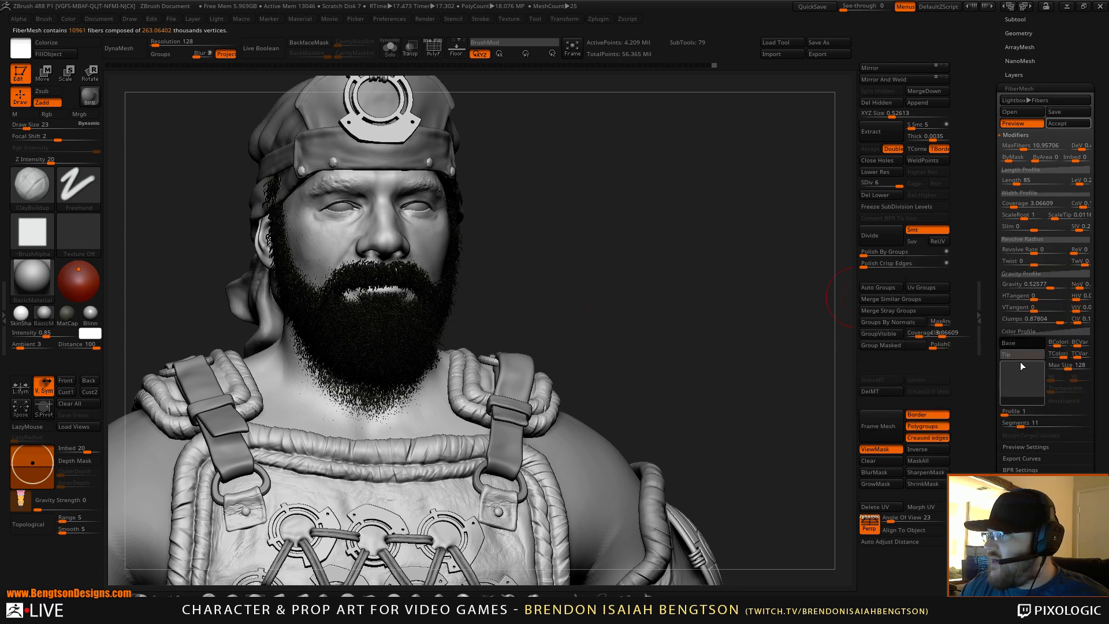
{"action": "left_click", "coordinate": [1004, 353]}
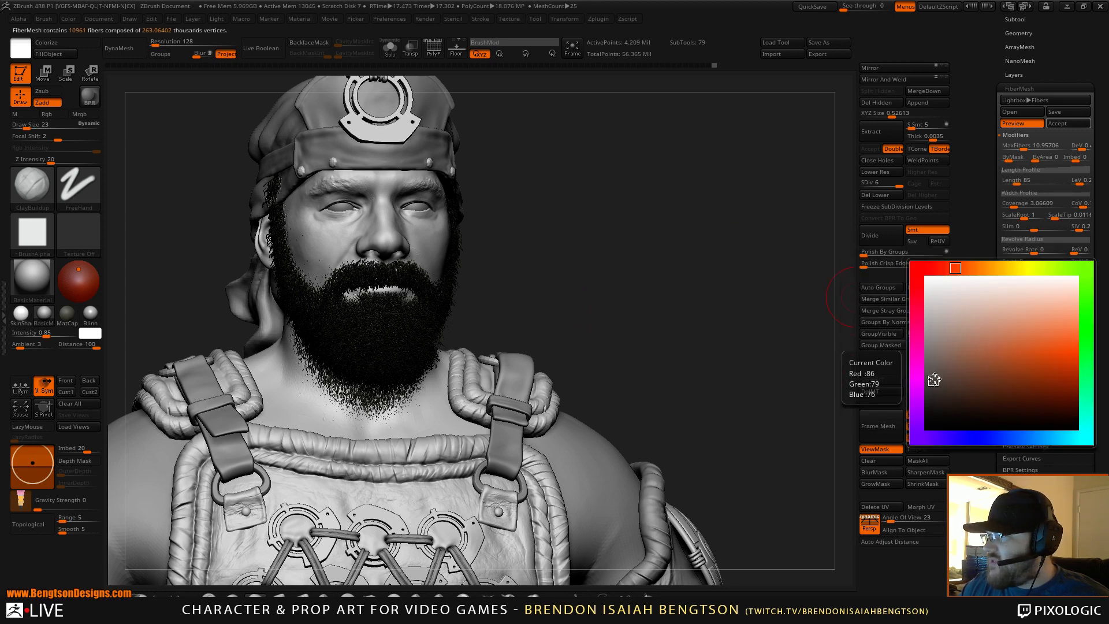
{"action": "left_click_drag", "start_coordinate": [934, 381], "coordinate": [932, 409]}
{"action": "left_click_drag", "start_coordinate": [620, 330], "coordinate": [650, 337]}
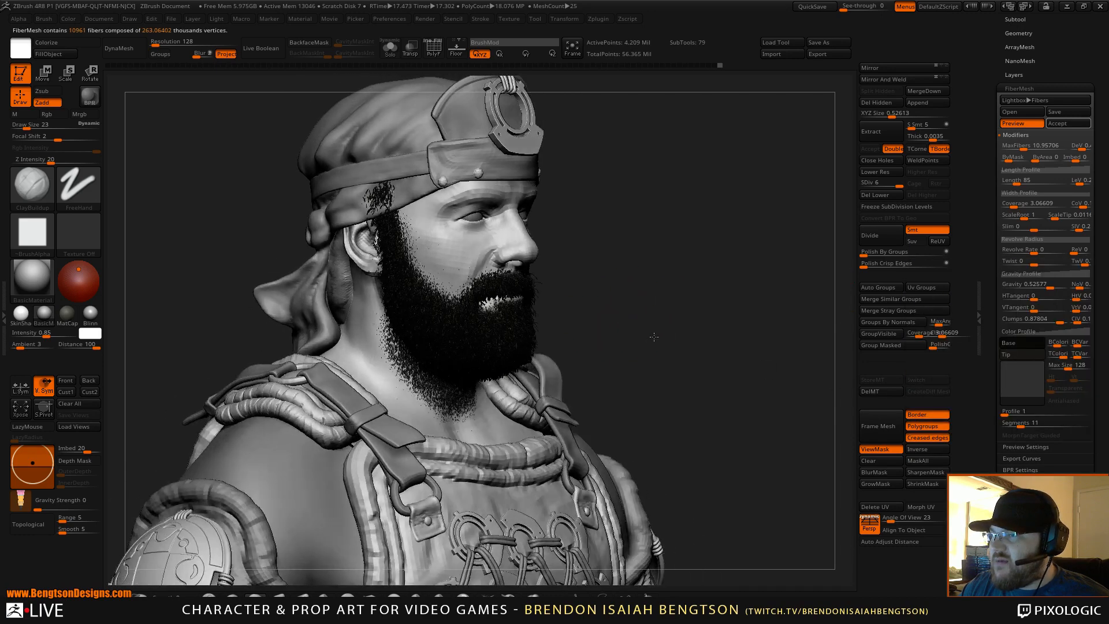
Render a BPR preview of the bearded bust from a three-quarter front view
{"action": "left_click_drag", "start_coordinate": [732, 355], "coordinate": [718, 349]}
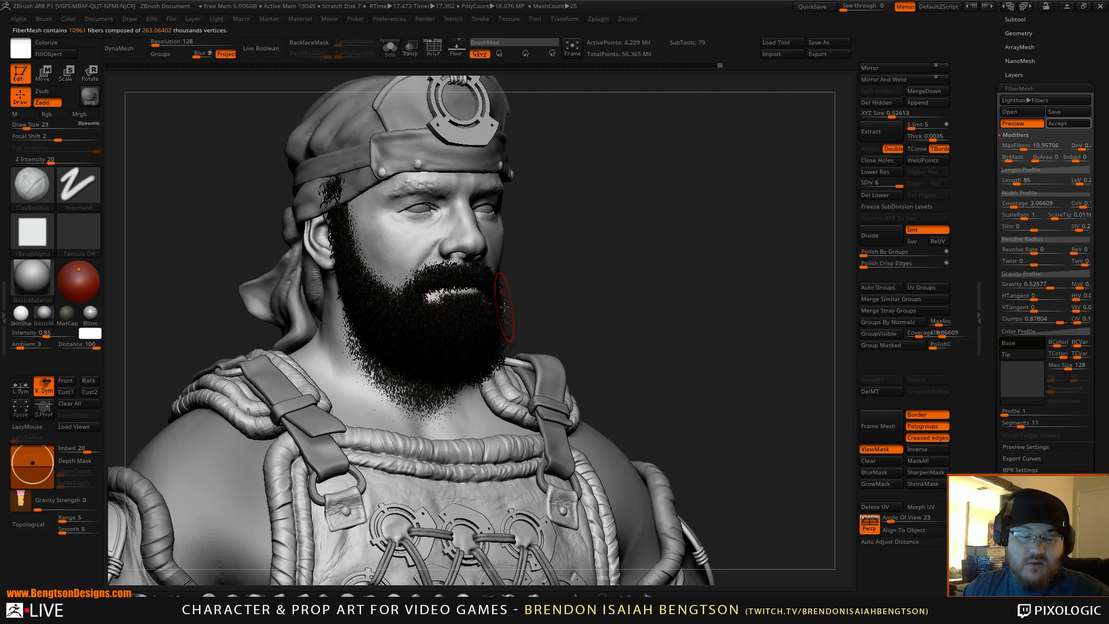
{"action": "key", "text": "shift"}
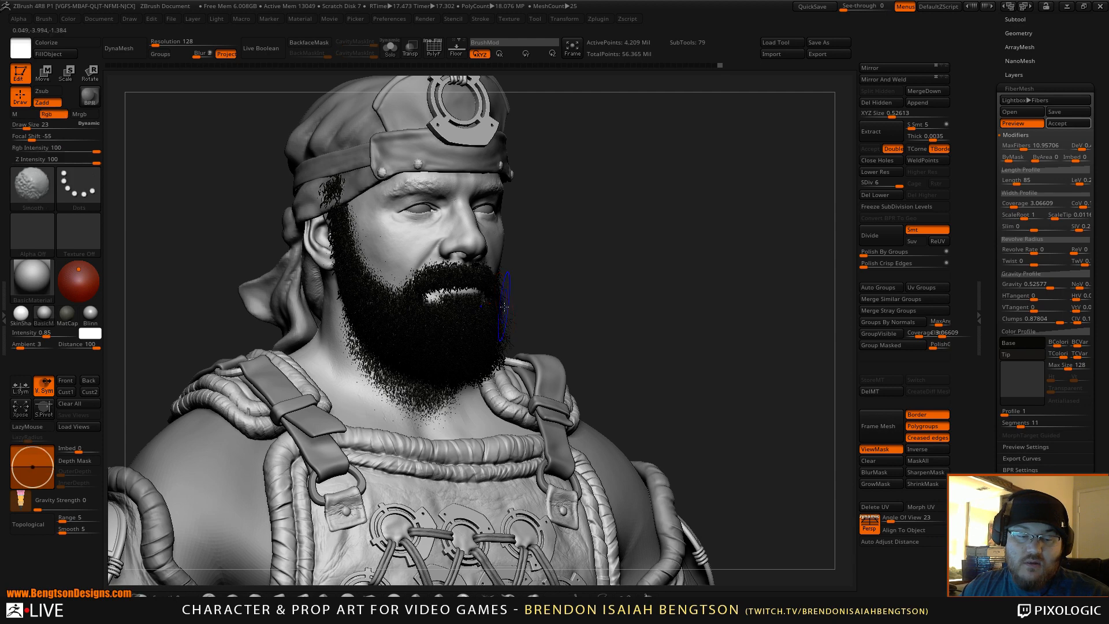
{"action": "key", "text": "shift+r"}
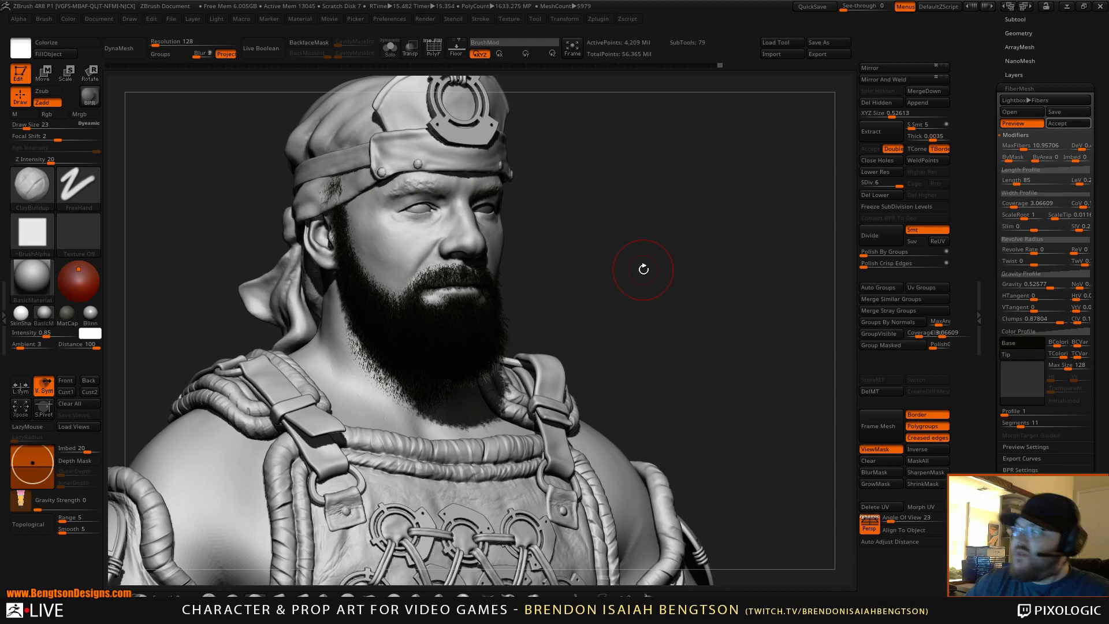
Accept the previewed chin fibers as a new subtool and select the existing Fibers0 beard layer
{"action": "left_click", "coordinate": [1057, 123]}
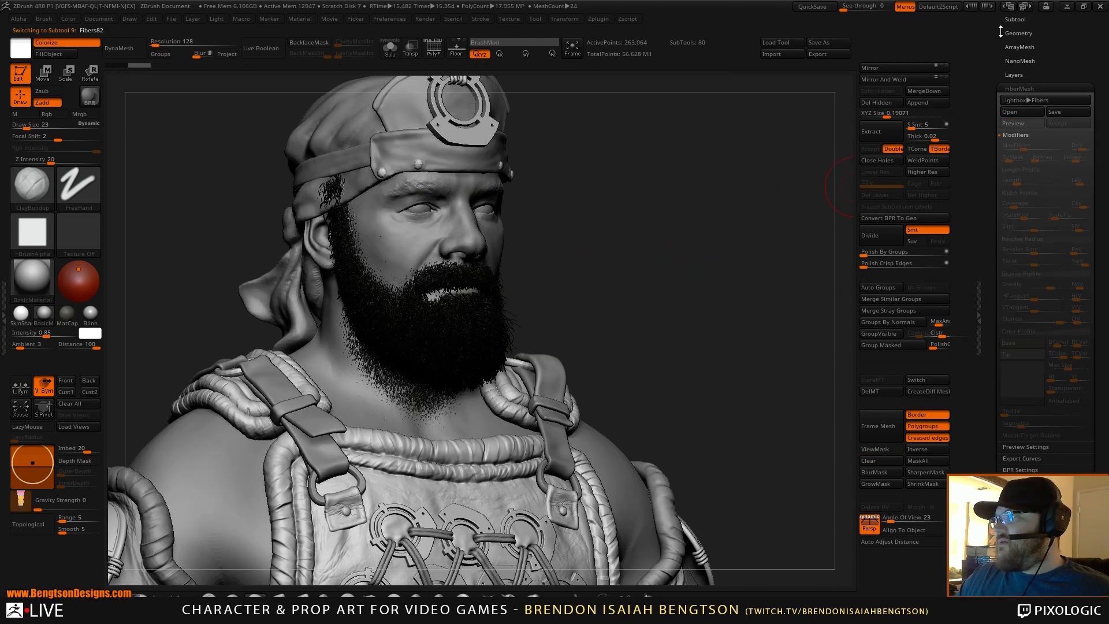
{"action": "scroll", "coordinate": [988, 151], "scroll_direction": "up", "scroll_amount": 3}
{"action": "left_click", "coordinate": [1024, 187]}
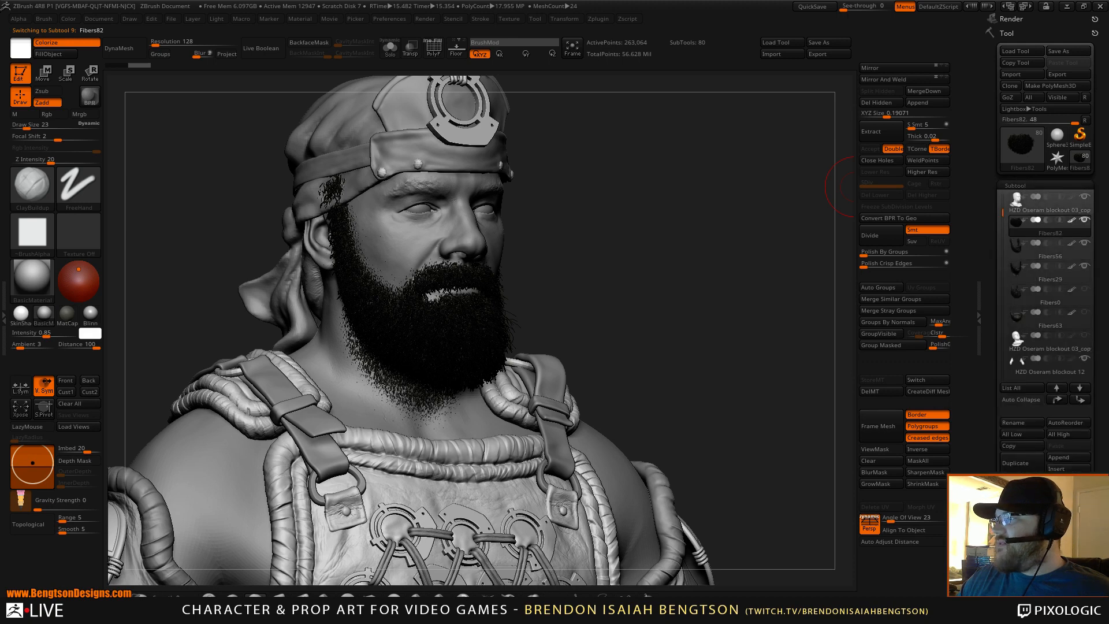
{"action": "left_click", "coordinate": [1017, 297]}
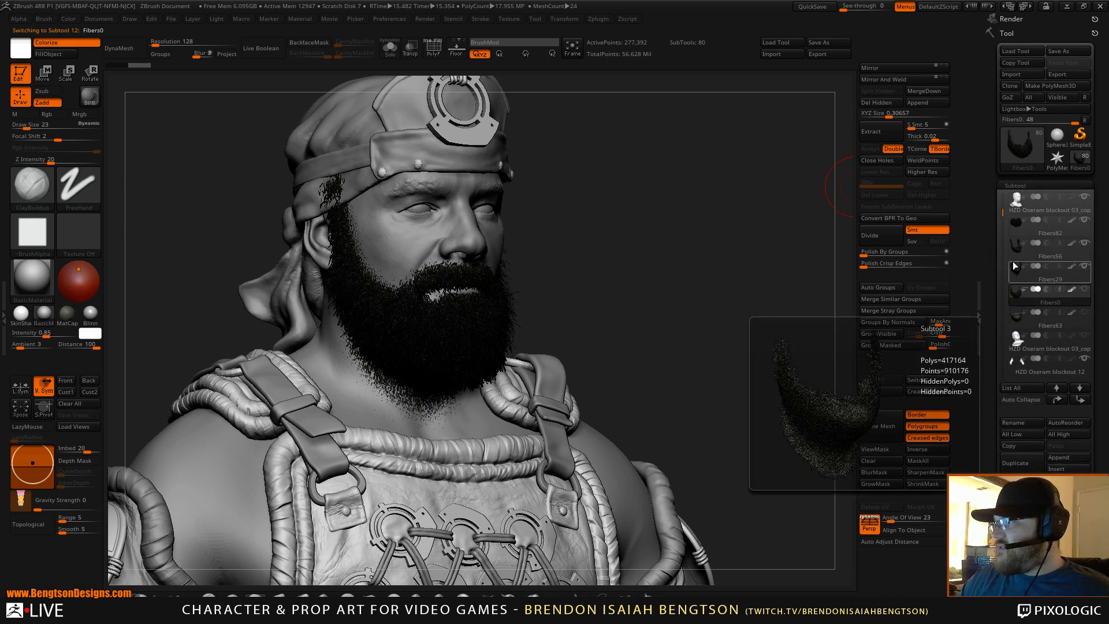
{"action": "mouse_move", "coordinate": [1062, 248]}
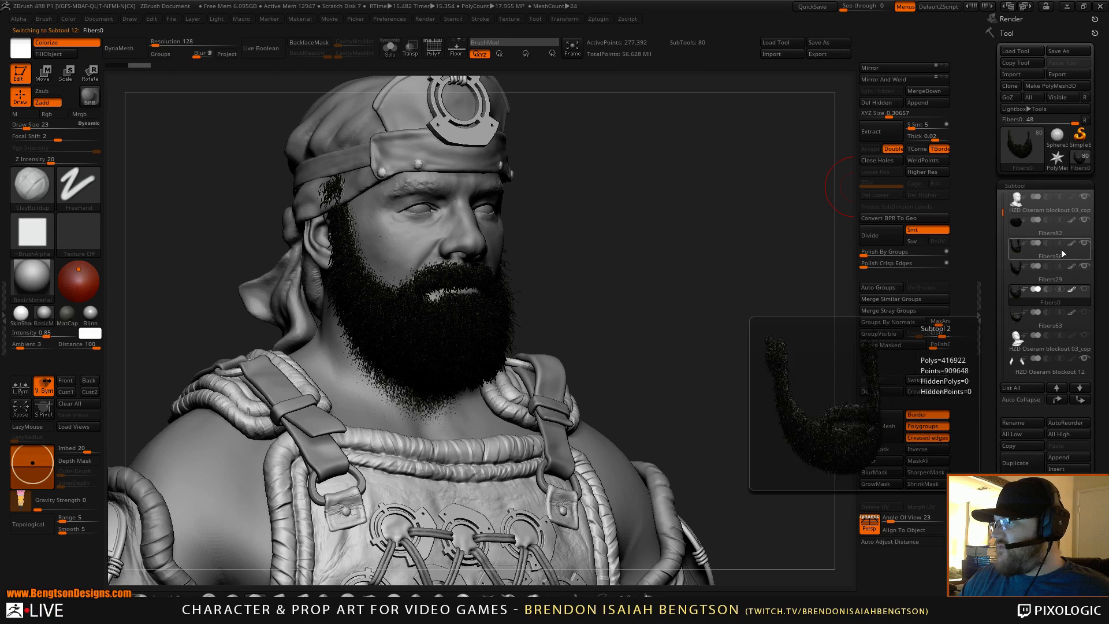
Activate the Fibers82 beard subtool and choose the GroomBlower brush
{"action": "left_click", "coordinate": [1014, 231]}
{"action": "mouse_move", "coordinate": [699, 327]}
{"action": "left_mouse_down"}
{"action": "mouse_move", "coordinate": [740, 338]}
{"action": "mouse_move", "coordinate": [727, 331]}
{"action": "mouse_move", "coordinate": [731, 343]}
{"action": "left_mouse_up"}
{"action": "left_click_drag", "start_coordinate": [733, 350], "coordinate": [707, 344]}
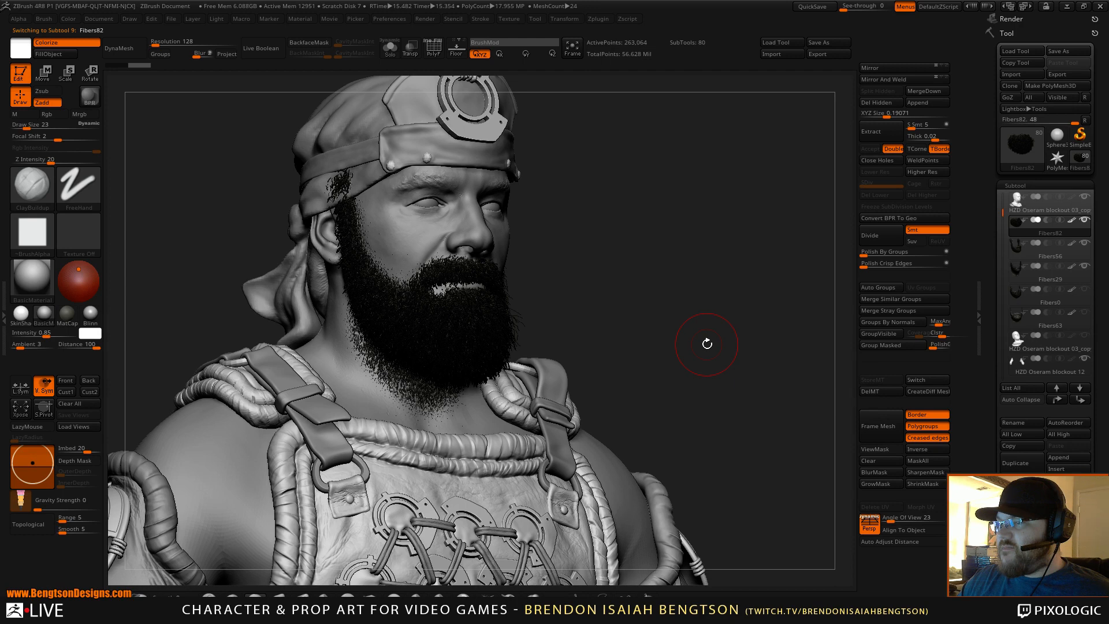
{"action": "key", "text": "b"}
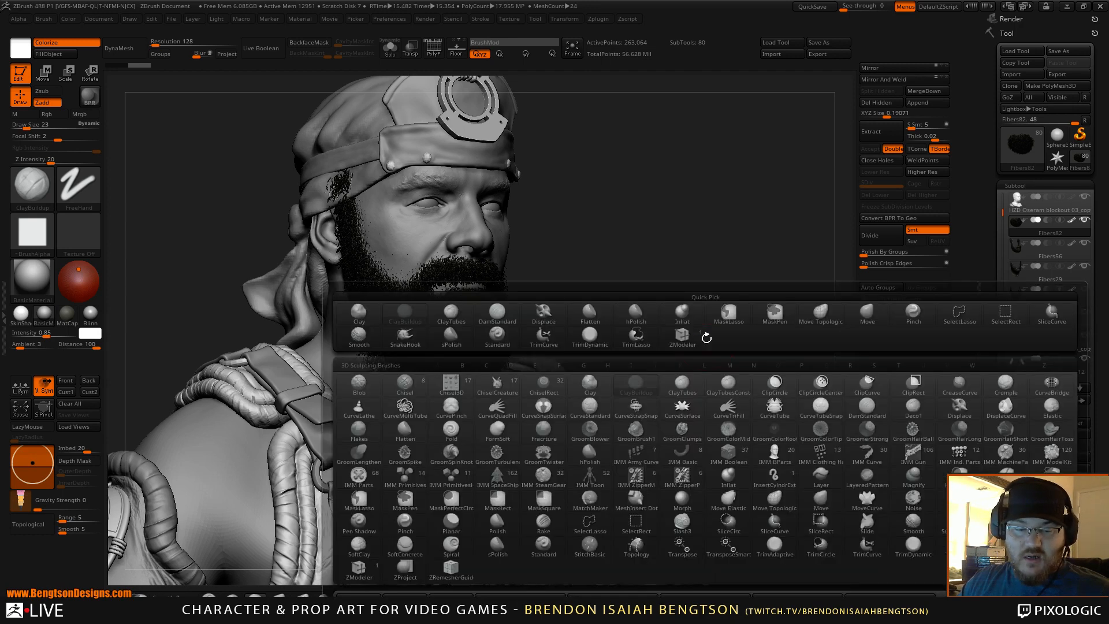
{"action": "key", "text": "g"}
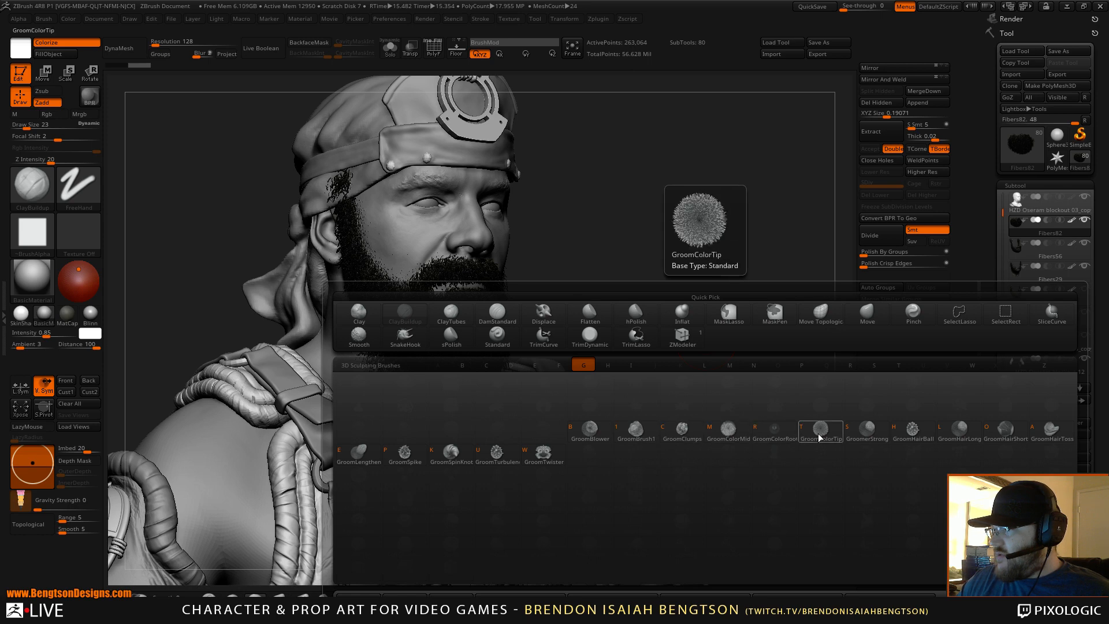
{"action": "left_click", "coordinate": [589, 429]}
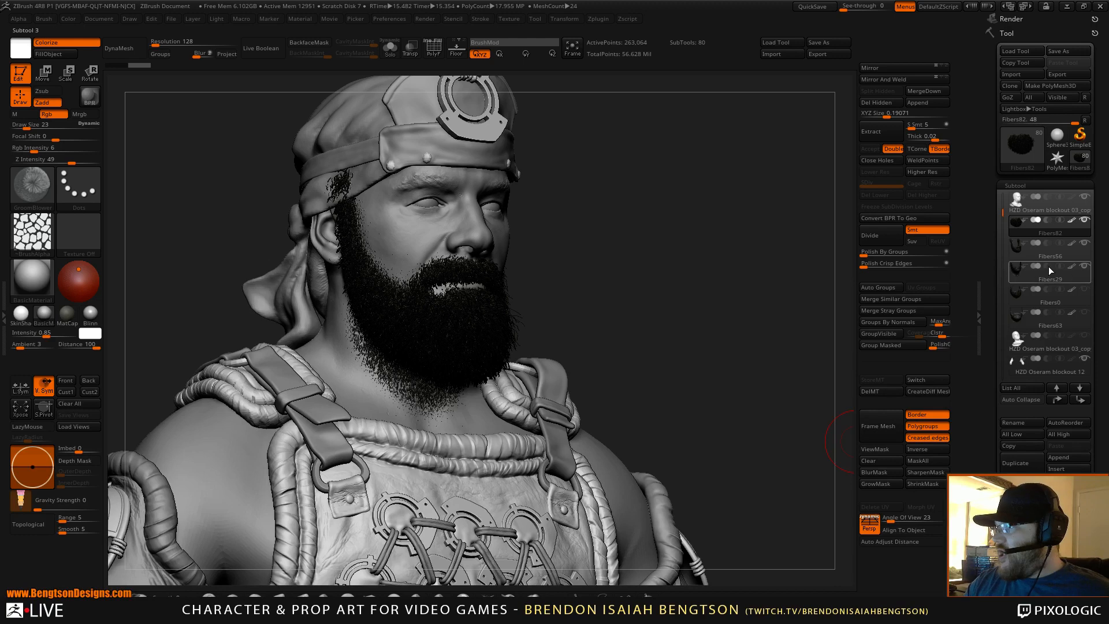
On the Fibers29 subtool, groom the fibers under the jaw with GroomBlower at Z Intensity 14
{"action": "left_click", "coordinate": [1014, 270]}
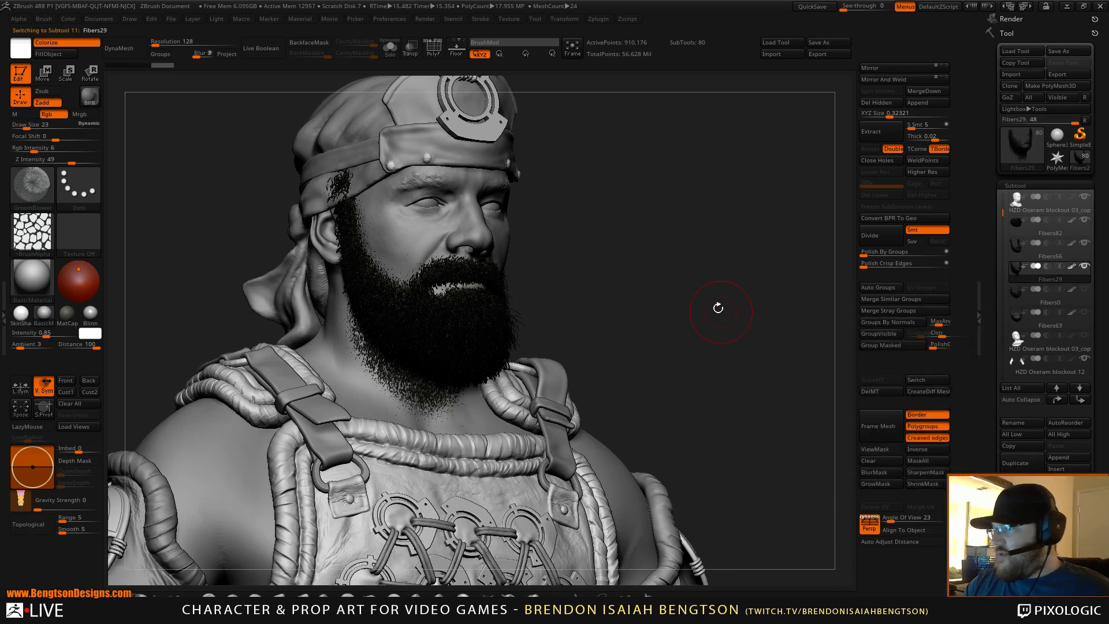
{"action": "key", "text": "space"}
{"action": "left_click", "coordinate": [705, 325]}
{"action": "left_click_drag", "start_coordinate": [726, 313], "coordinate": [711, 313]}
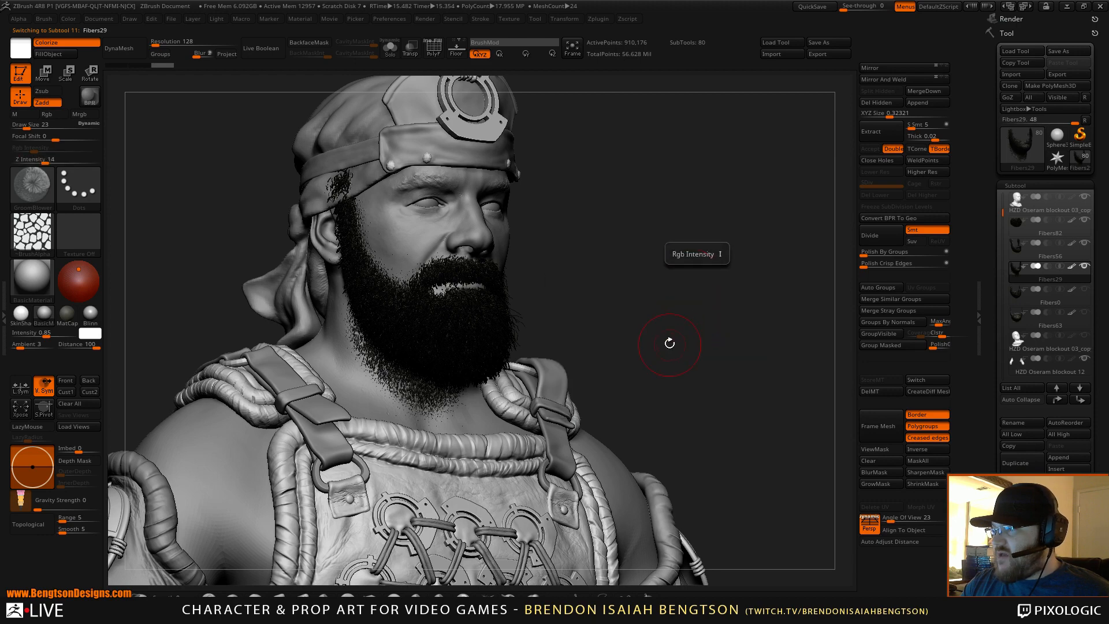
{"action": "mouse_move", "coordinate": [669, 344]}
{"action": "left_mouse_down", "text": "alt"}
{"action": "mouse_move", "coordinate": [698, 278]}
{"action": "mouse_move", "coordinate": [702, 312]}
{"action": "mouse_move", "coordinate": [677, 281]}
{"action": "mouse_move", "coordinate": [688, 282]}
{"action": "left_mouse_up", "text": "alt"}
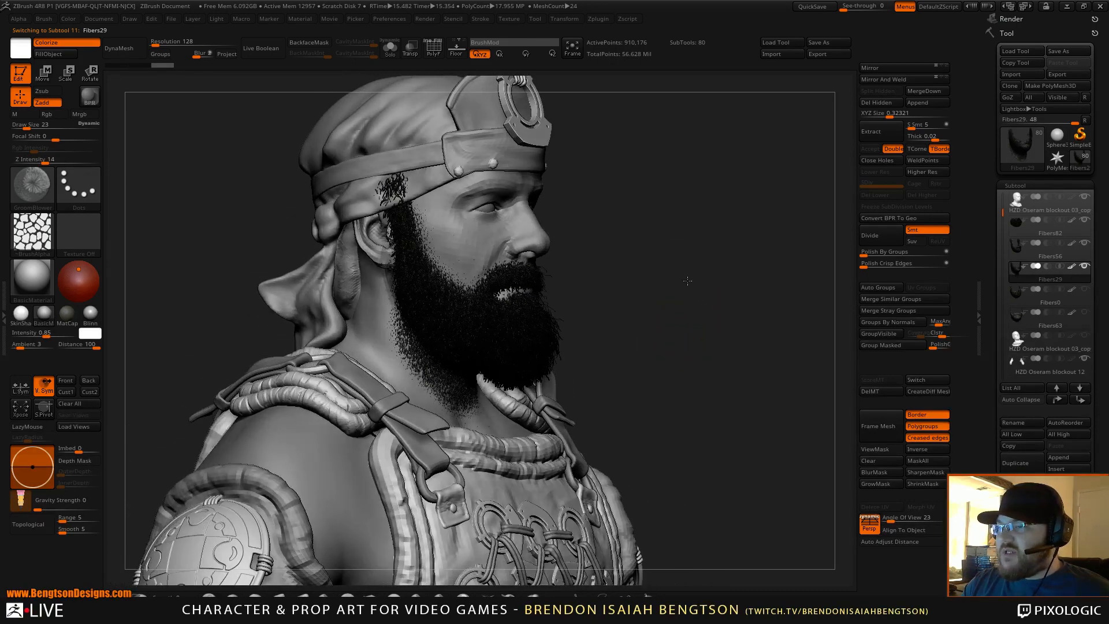
{"action": "left_click_drag", "start_coordinate": [399, 353], "coordinate": [461, 382]}
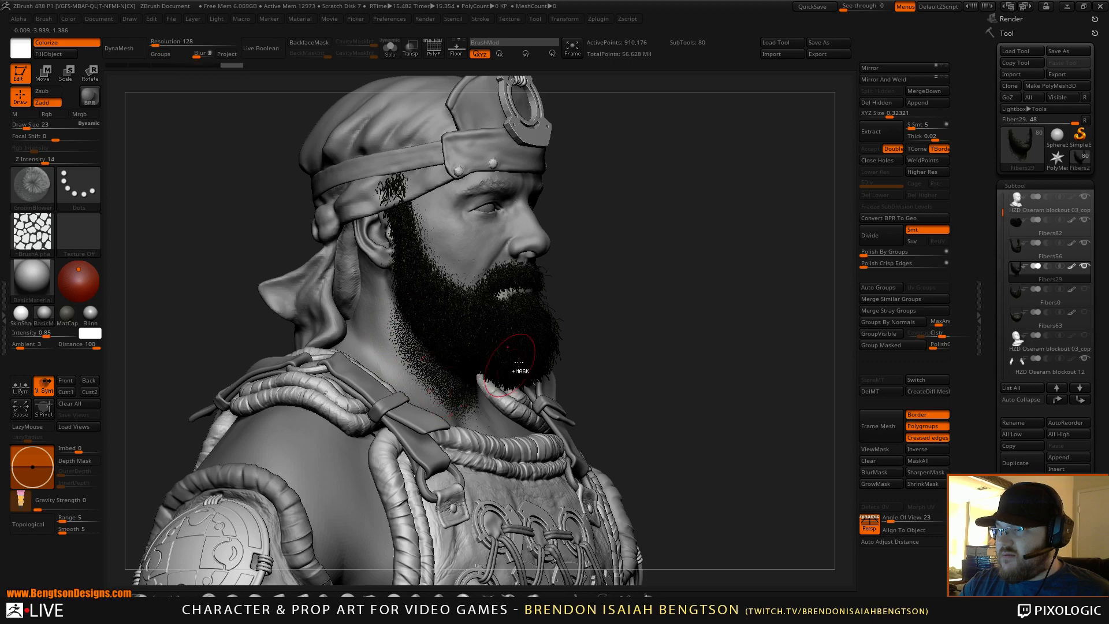
Reduce GroomBlower's Z Intensity to 3 and brush the beard fibers along the jaw and neck
{"action": "key", "text": "space"}
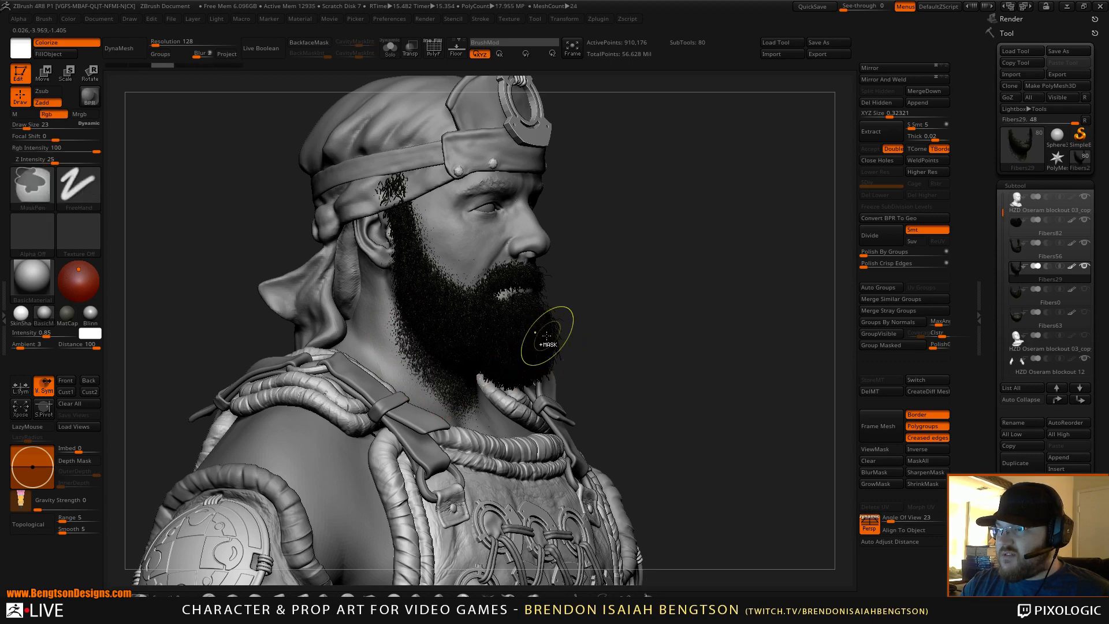
{"action": "key", "text": "space"}
{"action": "left_click_drag", "start_coordinate": [567, 368], "coordinate": [546, 367]}
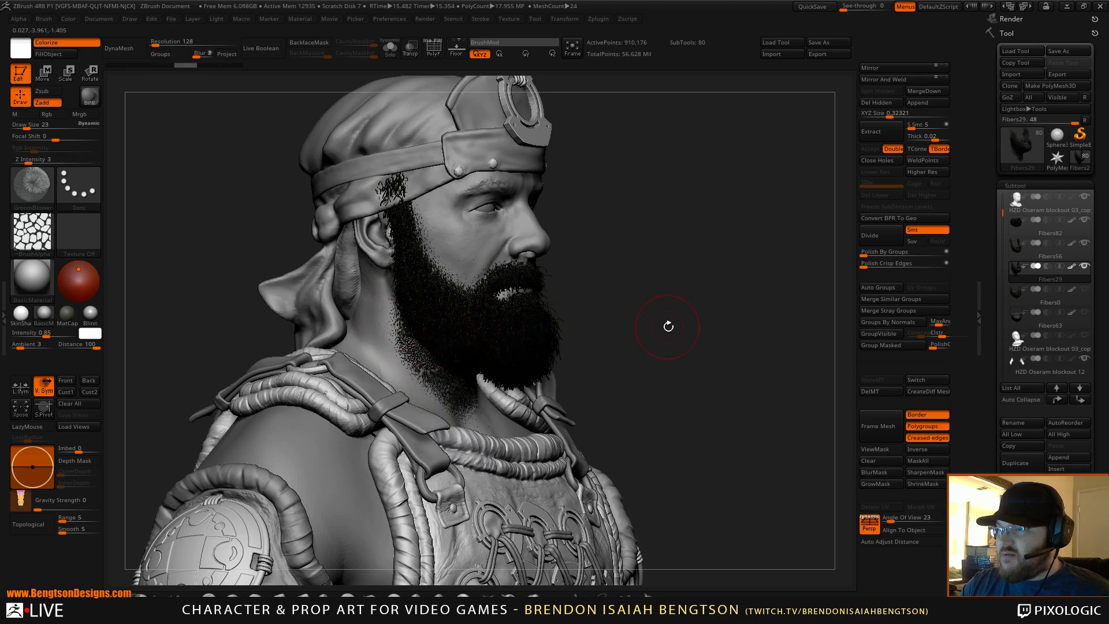
{"action": "left_click_drag", "start_coordinate": [668, 327], "coordinate": [734, 358]}
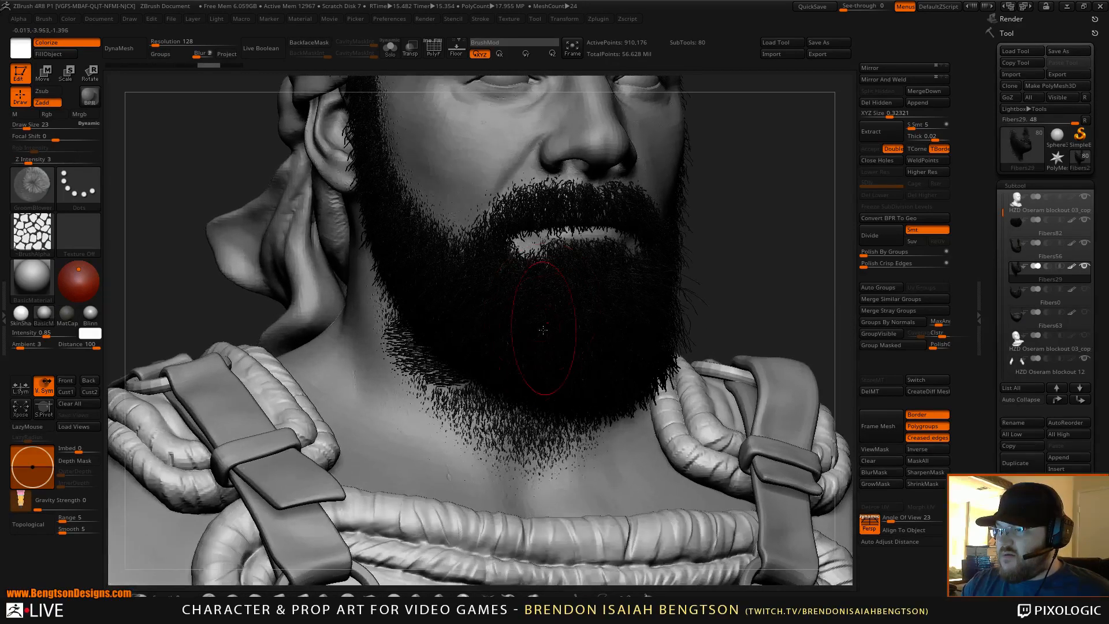
{"action": "right_click_drag", "start_coordinate": [543, 330], "coordinate": [477, 331], "text": "alt"}
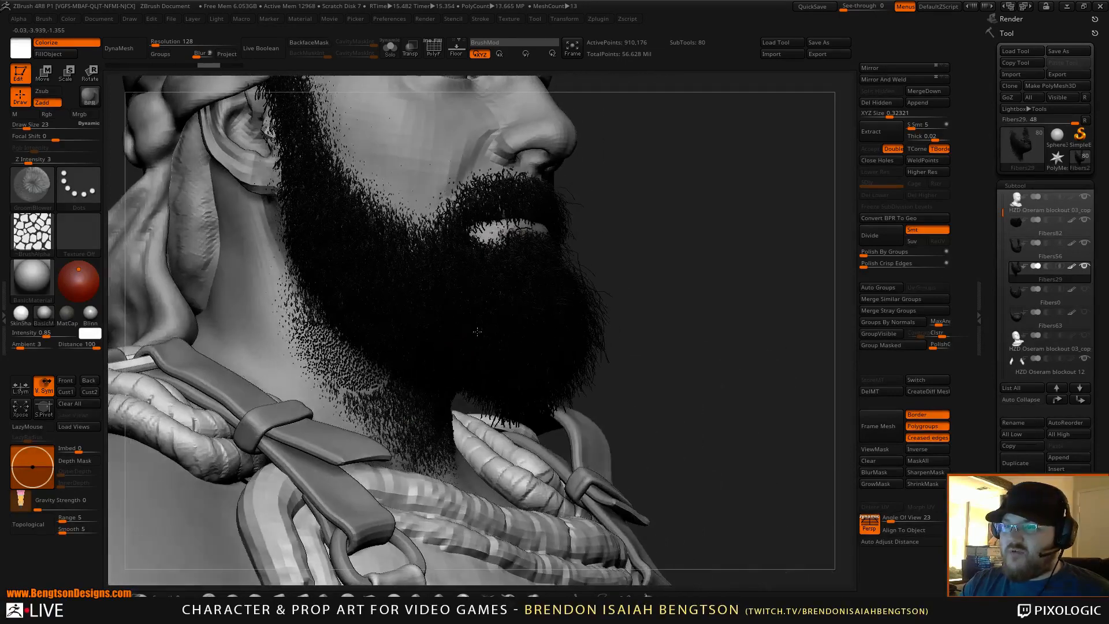
{"action": "key", "text": "ctrl"}
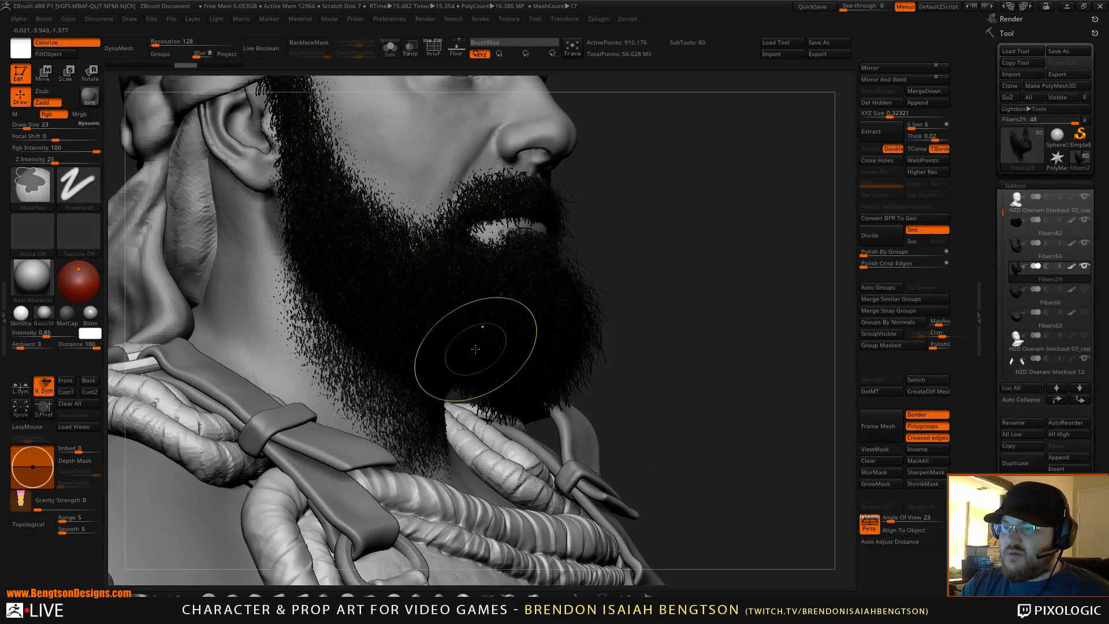
Clump the fibers under the jaw and chin using the GroomClumps brush at Z Intensity 7
{"action": "key", "text": "space"}
{"action": "key", "text": "b"}
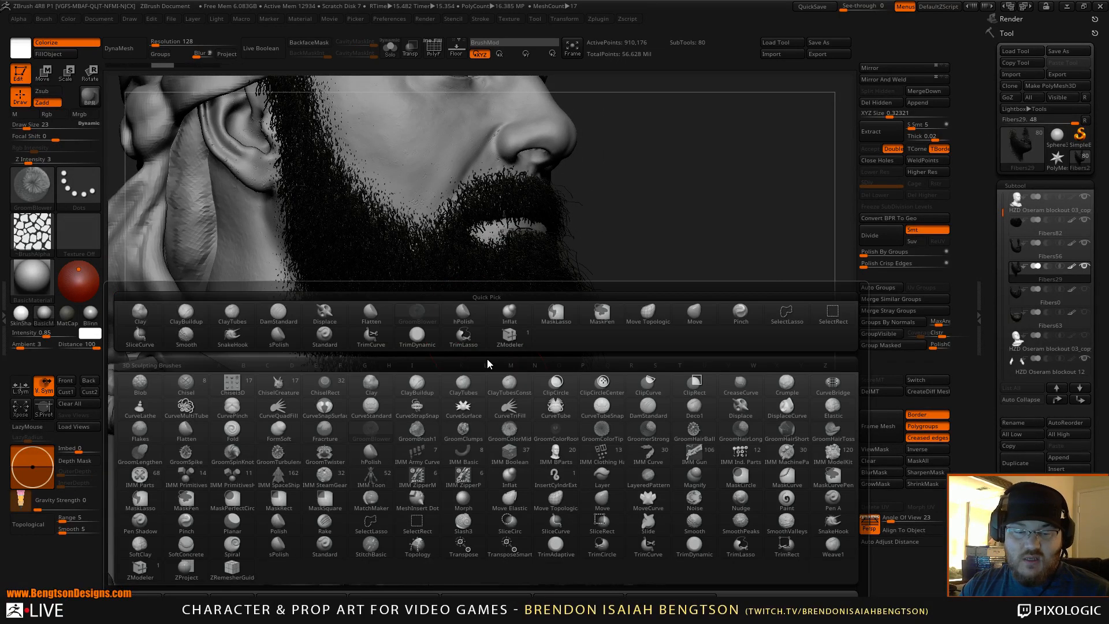
{"action": "key", "text": "g"}
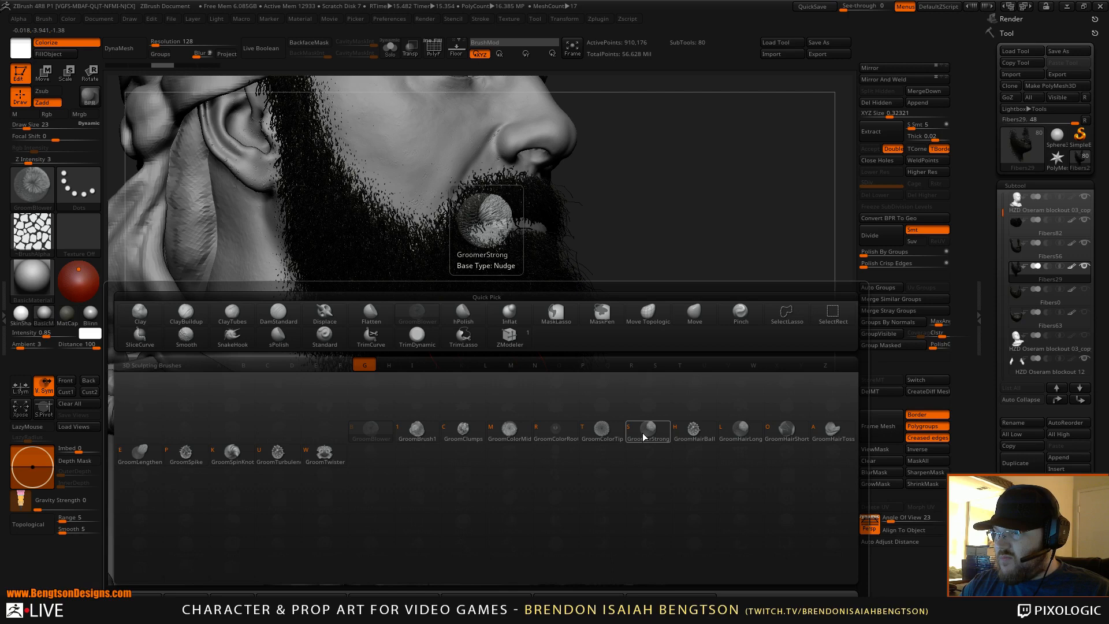
{"action": "left_click", "coordinate": [461, 431]}
{"action": "key", "text": "space"}
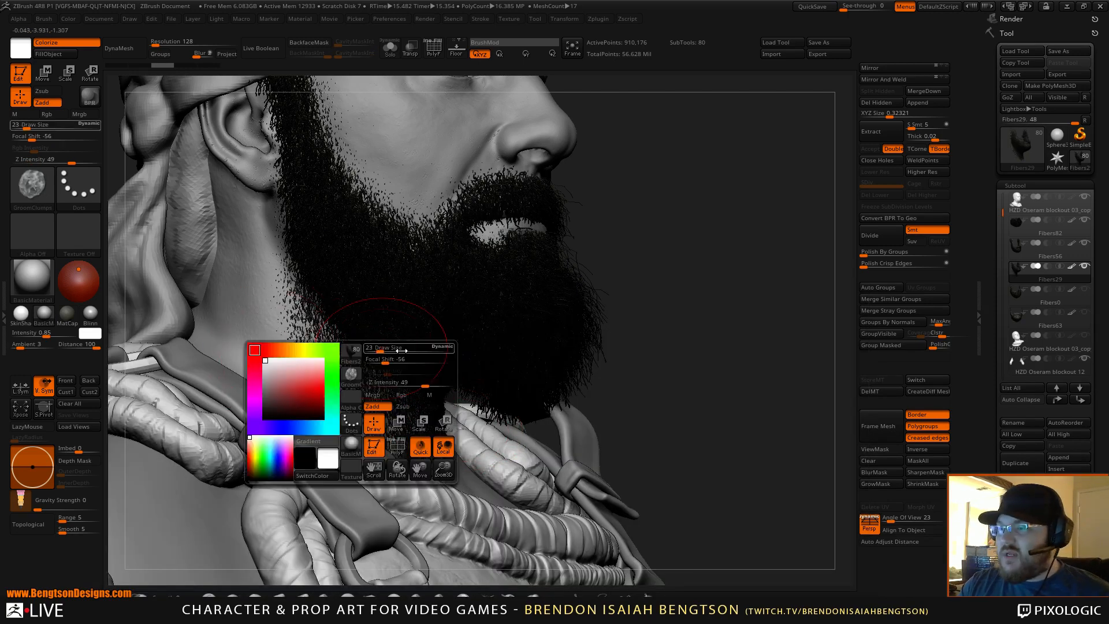
{"action": "left_click_drag", "start_coordinate": [417, 382], "coordinate": [387, 385]}
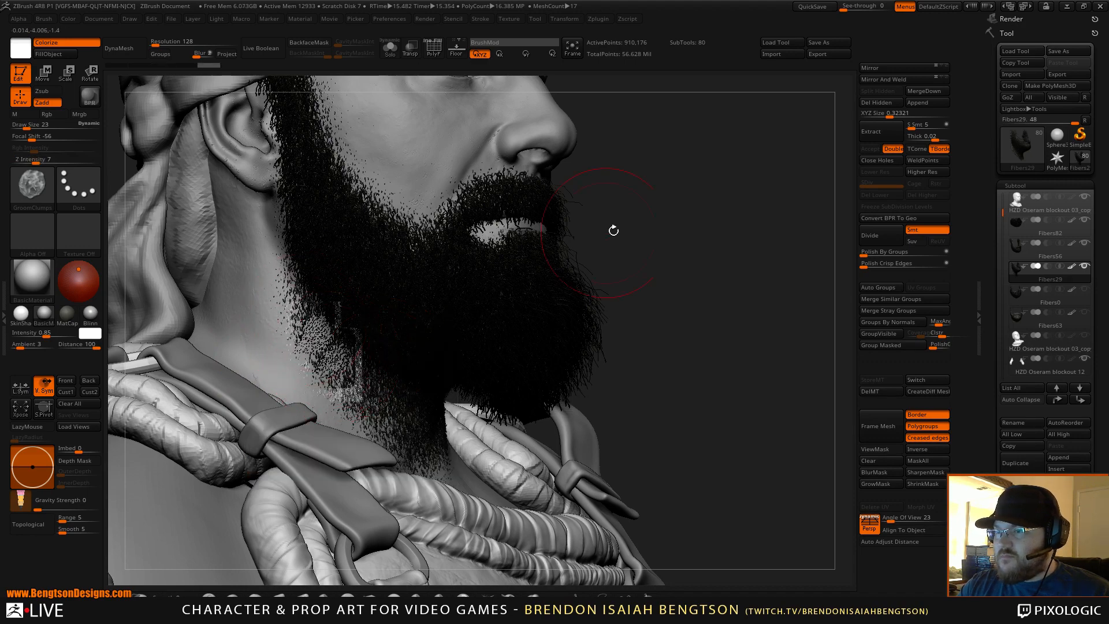
{"action": "left_click_drag", "start_coordinate": [614, 230], "coordinate": [497, 403]}
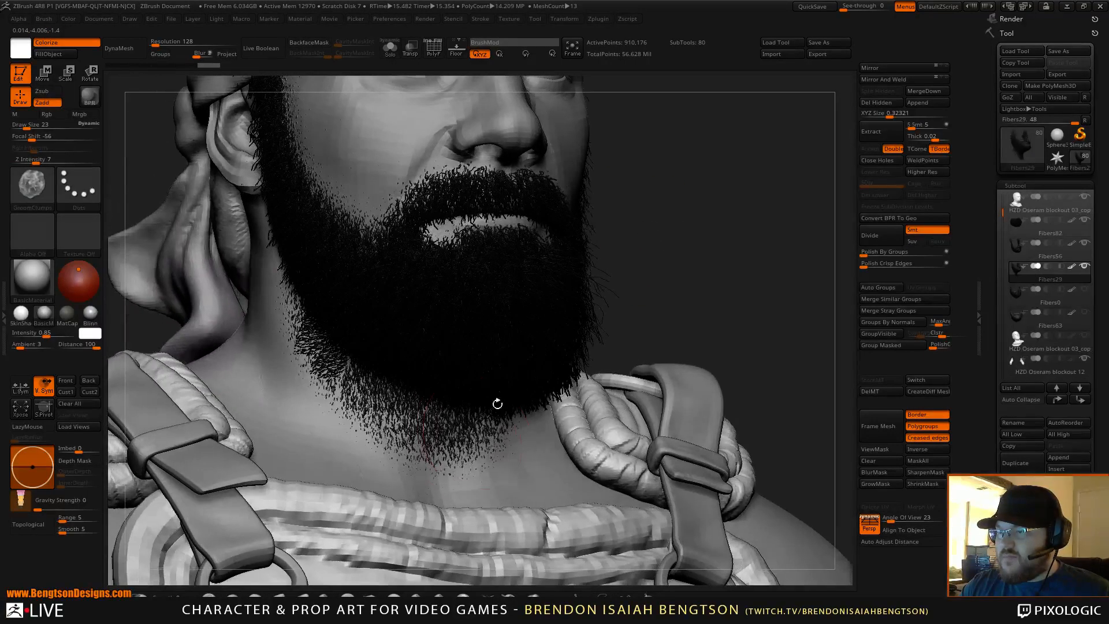
{"action": "mouse_move", "coordinate": [445, 439]}
{"action": "left_mouse_down"}
{"action": "mouse_move", "coordinate": [350, 399]}
{"action": "mouse_move", "coordinate": [389, 395]}
{"action": "left_mouse_up"}
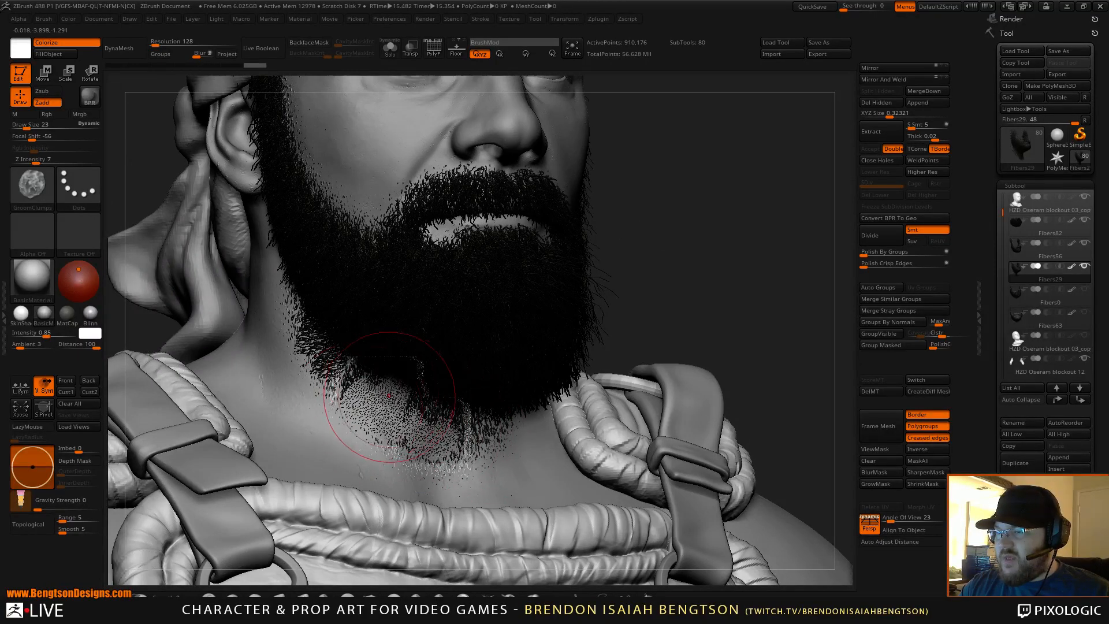
{"action": "mouse_move", "coordinate": [636, 225]}
{"action": "left_mouse_down"}
{"action": "mouse_move", "coordinate": [669, 198]}
{"action": "mouse_move", "coordinate": [674, 230]}
{"action": "mouse_move", "coordinate": [668, 213]}
{"action": "mouse_move", "coordinate": [642, 209]}
{"action": "left_mouse_up"}
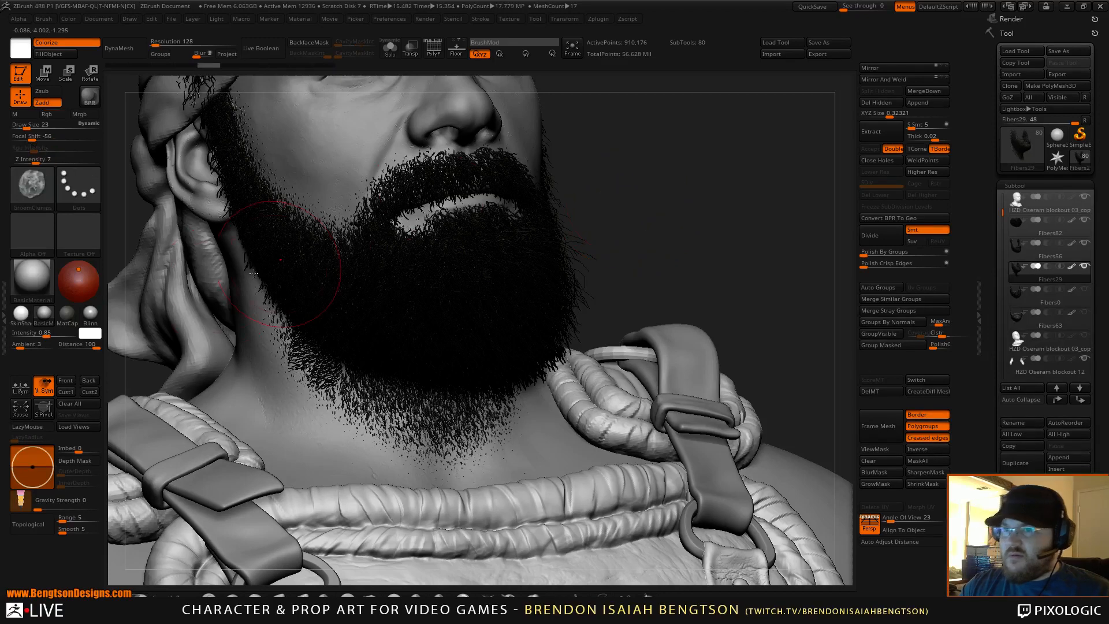
Change the GroomClumps stroke to Spray and clump the neck fibers on both sides of the beard
{"action": "left_click", "coordinate": [68, 181]}
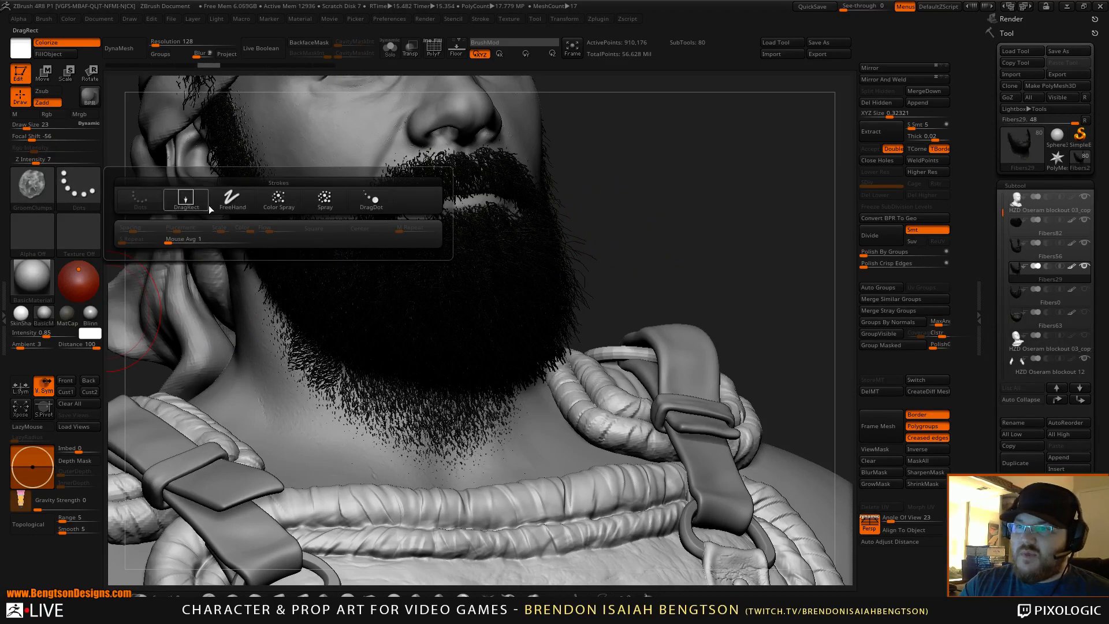
{"action": "left_click", "coordinate": [325, 199]}
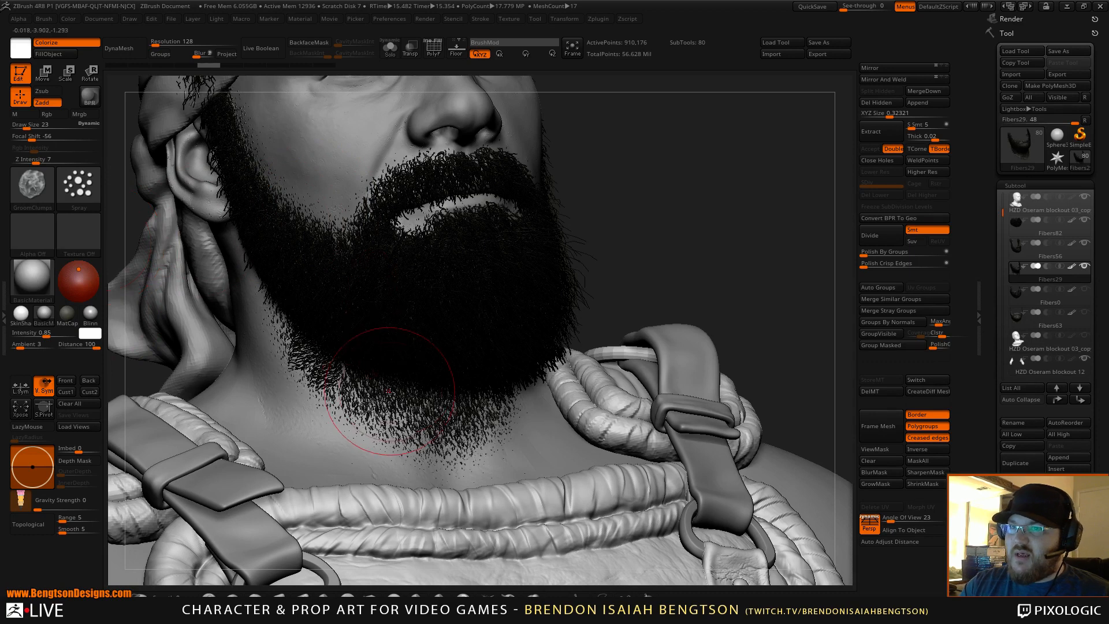
{"action": "left_click_drag", "start_coordinate": [390, 391], "coordinate": [377, 396]}
{"action": "left_click_drag", "start_coordinate": [574, 243], "coordinate": [560, 248]}
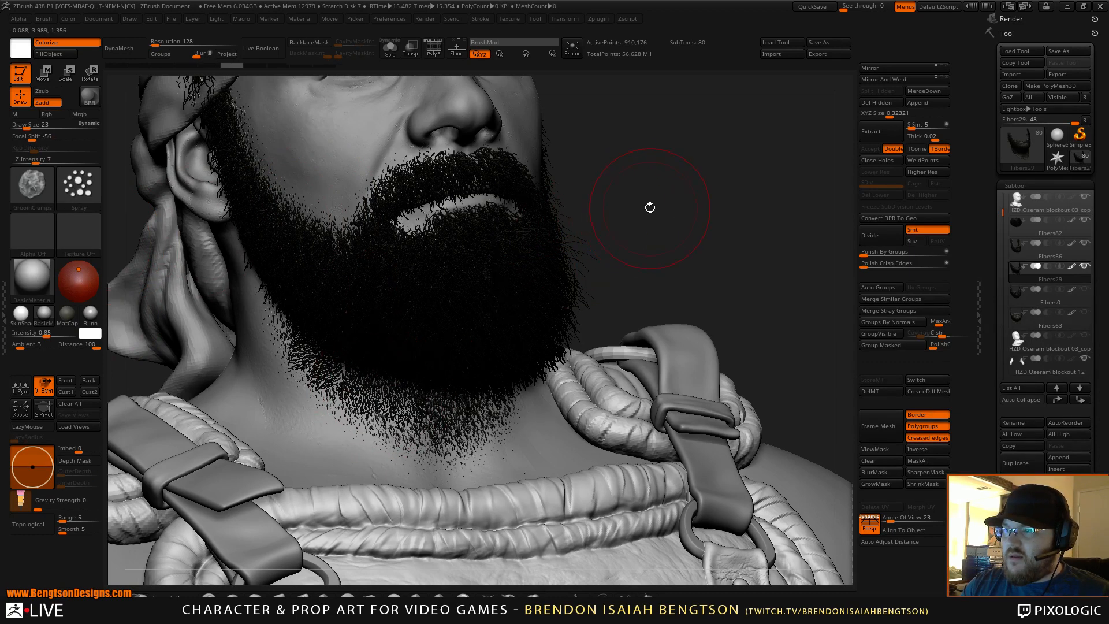
{"action": "left_click_drag", "start_coordinate": [649, 205], "coordinate": [607, 262]}
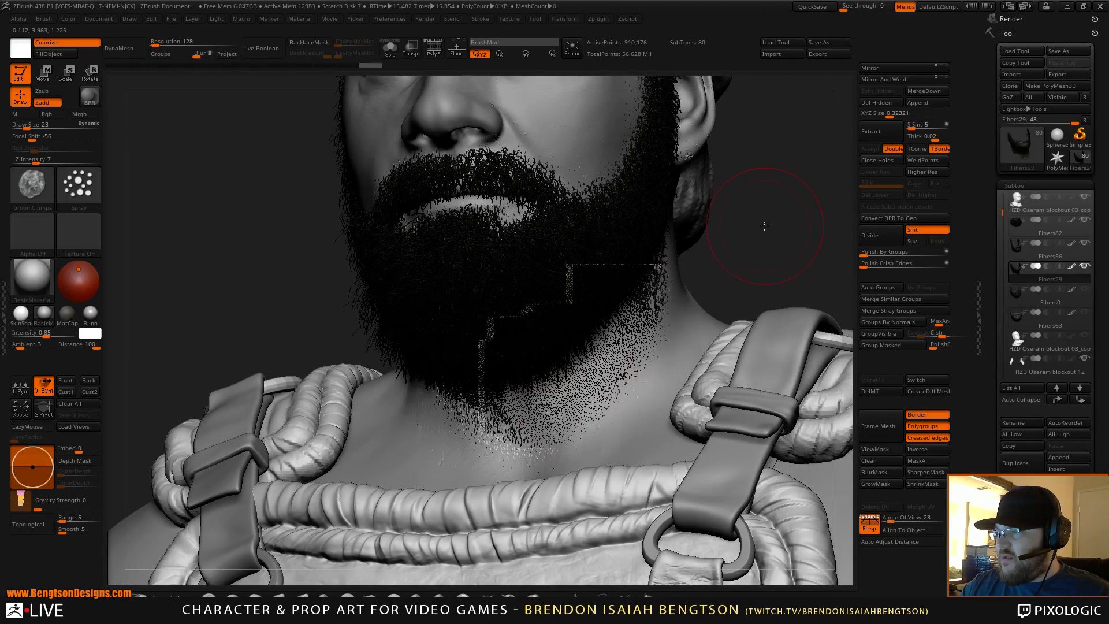
{"action": "left_click_drag", "start_coordinate": [762, 227], "coordinate": [726, 254]}
{"action": "key", "text": "ctrl"}
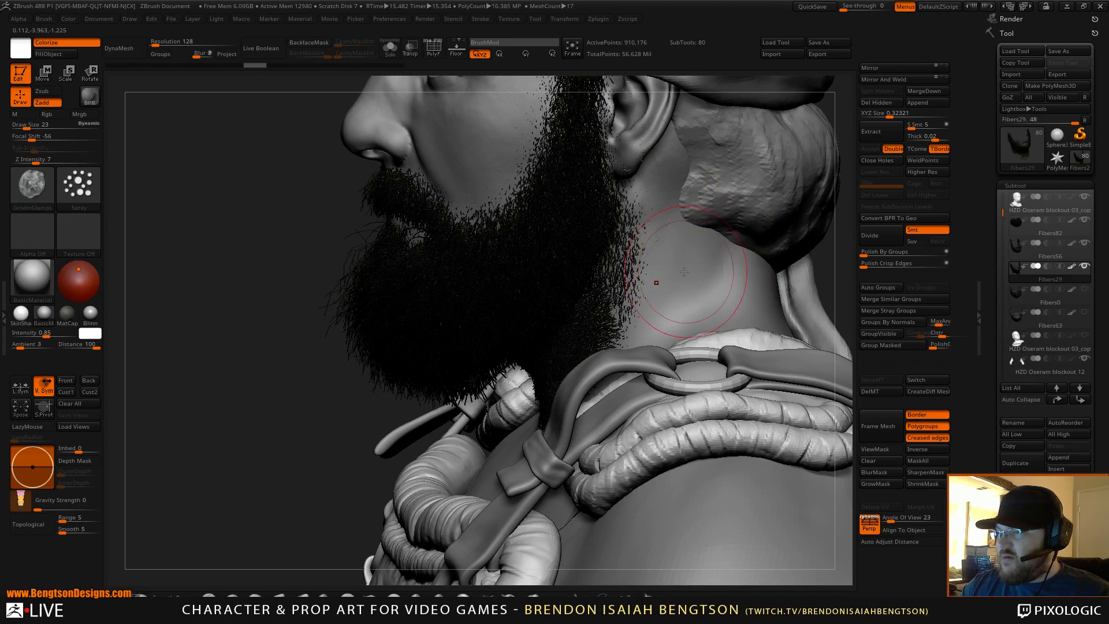
{"action": "right_click_drag", "start_coordinate": [692, 283], "coordinate": [719, 270]}
{"action": "key", "text": "ctrl"}
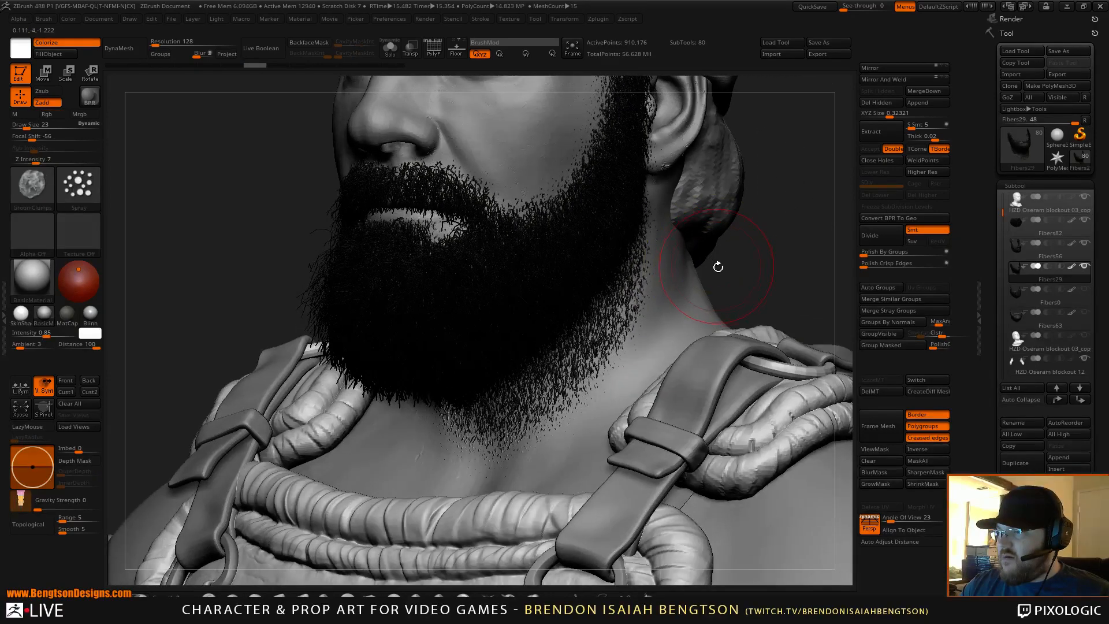
Try grooming the jaw and neck fibers with the GroomHairToss brush at Z Intensity 17, and undo the strokes
{"action": "key", "text": "space"}
{"action": "key", "text": "b"}
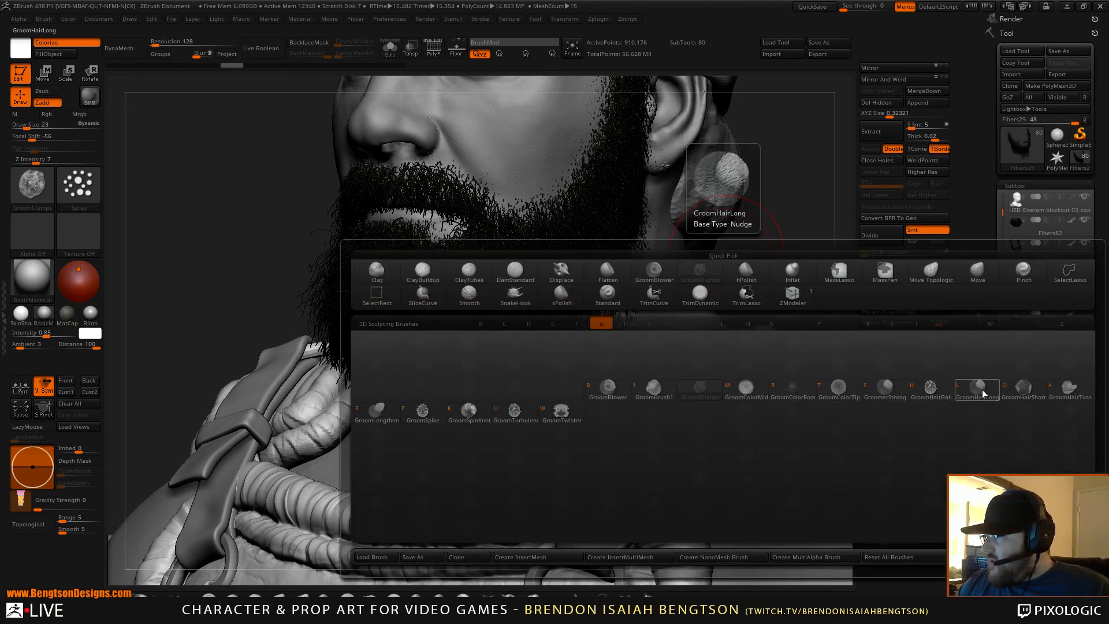
{"action": "left_click", "coordinate": [1066, 387]}
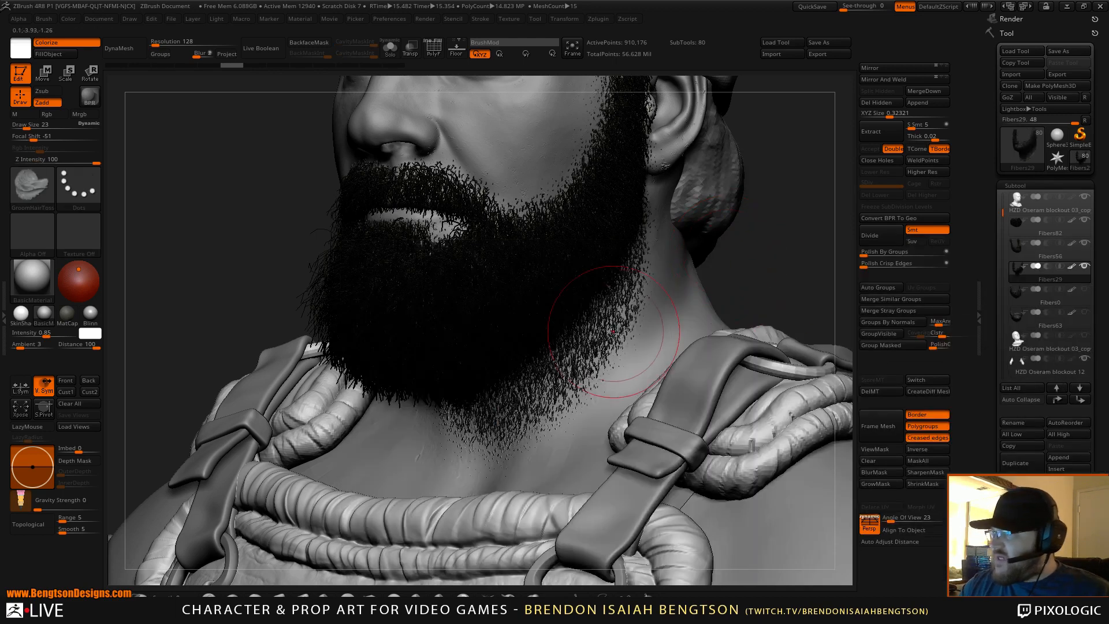
{"action": "key", "text": "space"}
{"action": "left_click", "coordinate": [649, 353]}
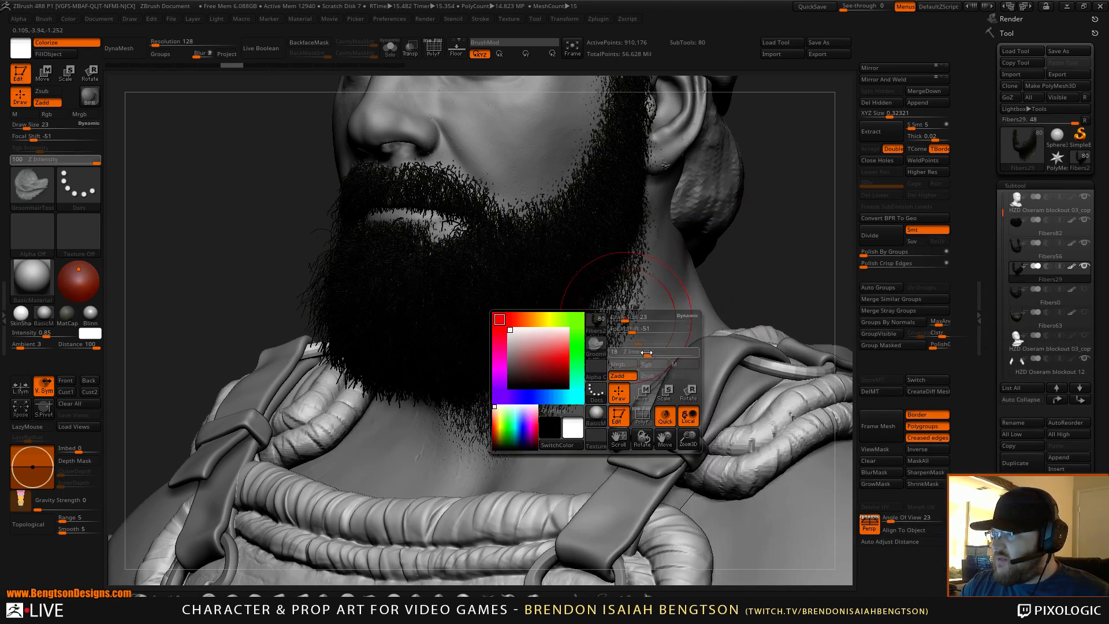
{"action": "mouse_move", "coordinate": [624, 333]}
{"action": "left_mouse_down"}
{"action": "mouse_move", "coordinate": [611, 308]}
{"action": "mouse_move", "coordinate": [552, 381]}
{"action": "mouse_move", "coordinate": [631, 318]}
{"action": "mouse_move", "coordinate": [569, 385]}
{"action": "left_mouse_up"}
{"action": "mouse_move", "coordinate": [784, 266]}
{"action": "left_mouse_down"}
{"action": "mouse_move", "coordinate": [659, 283]}
{"action": "mouse_move", "coordinate": [646, 318]}
{"action": "left_mouse_up"}
{"action": "key", "text": "ctrl+z"}
{"action": "key", "text": "ctrl+z"}
{"action": "left_click_drag", "start_coordinate": [330, 312], "coordinate": [636, 300]}
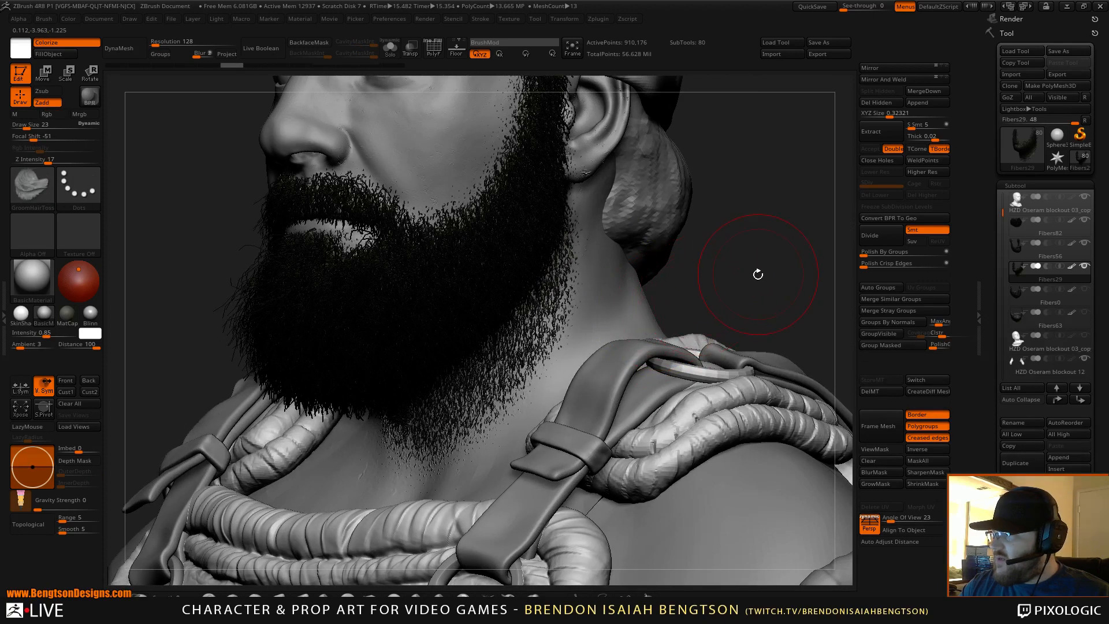
Roughen the neck fibers below the jaw with the GroomTurbulence brush at Draw Size 3
{"action": "key", "text": "space"}
{"action": "key", "text": "b"}
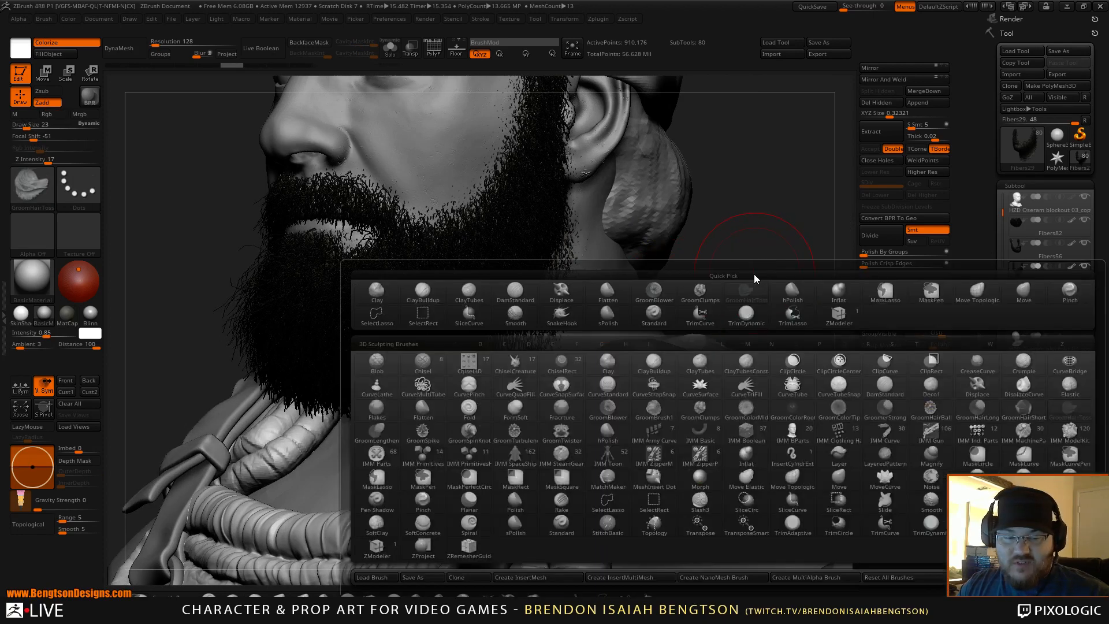
{"action": "key", "text": "g"}
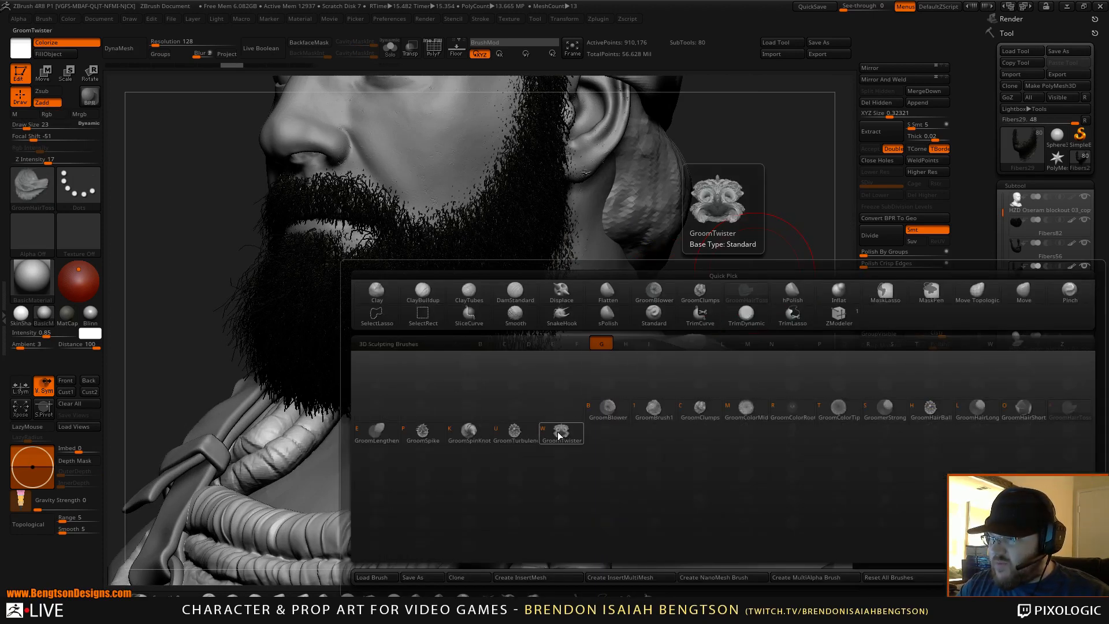
{"action": "left_click", "coordinate": [515, 439]}
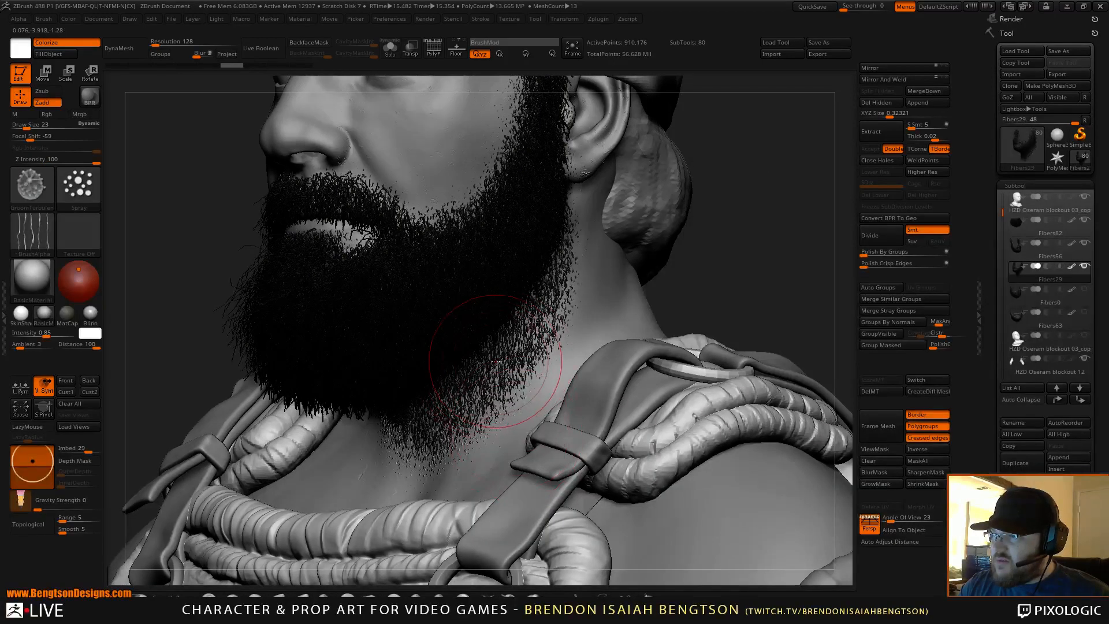
{"action": "left_click_drag", "start_coordinate": [501, 363], "coordinate": [508, 361]}
{"action": "key", "text": "space"}
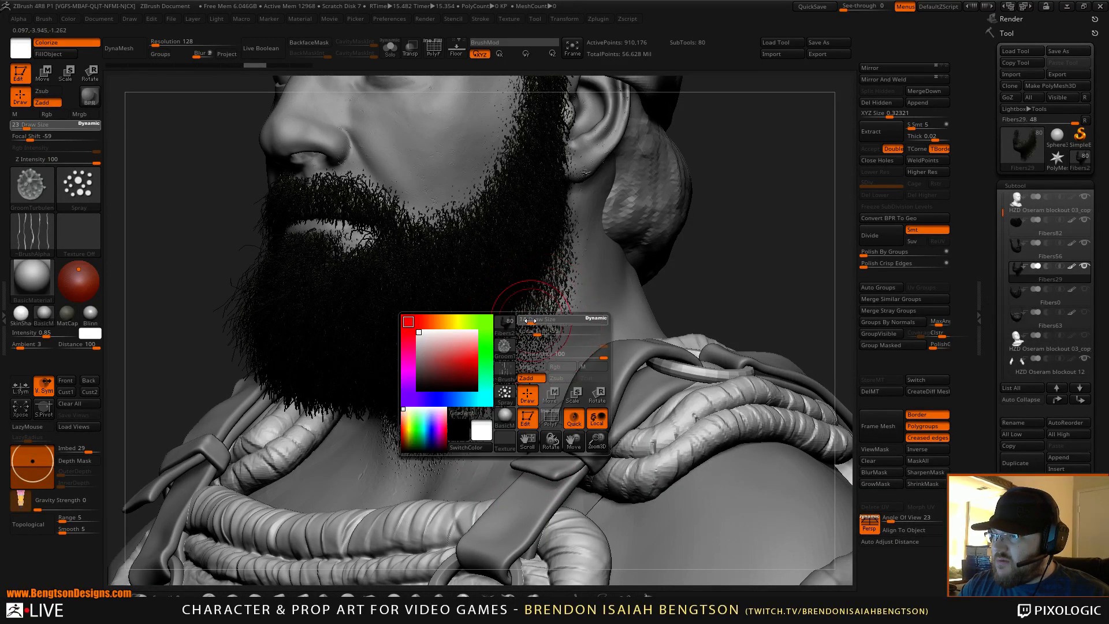
{"action": "left_click", "coordinate": [525, 323]}
{"action": "key", "text": "ctrl+z"}
{"action": "mouse_move", "coordinate": [542, 316]}
{"action": "left_mouse_down"}
{"action": "mouse_move", "coordinate": [466, 398]}
{"action": "mouse_move", "coordinate": [483, 398]}
{"action": "mouse_move", "coordinate": [450, 414]}
{"action": "mouse_move", "coordinate": [490, 396]}
{"action": "left_mouse_up"}
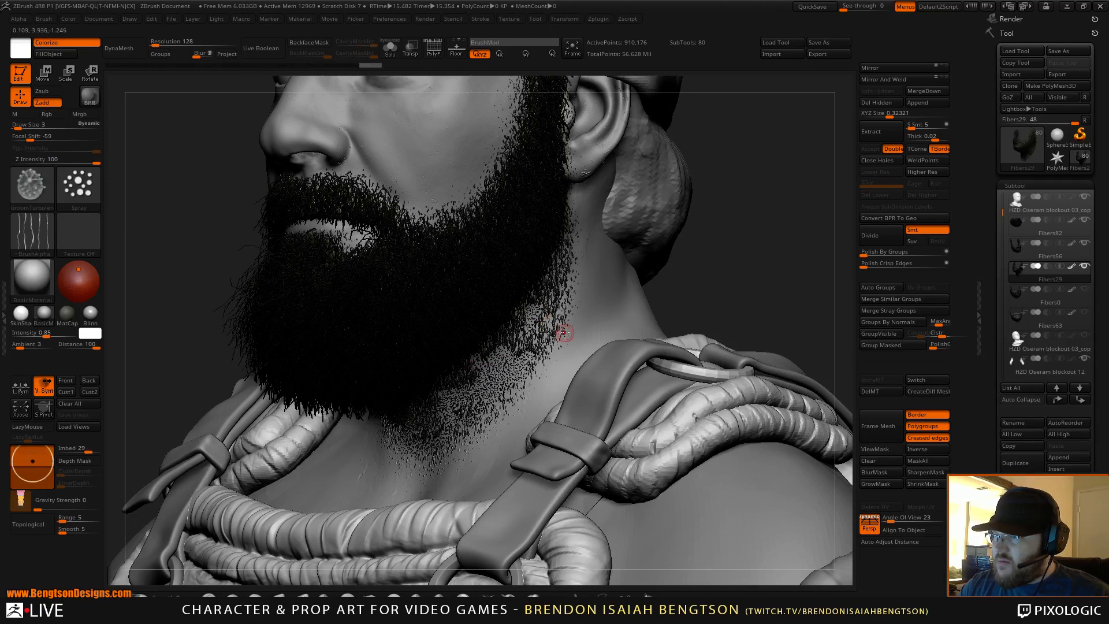
Undo the last GroomTurbulence strokes and roughen the neck fibers below the jaw again at Z Intensity 5
{"action": "key", "text": "ctrl+z"}
{"action": "key", "text": "space"}
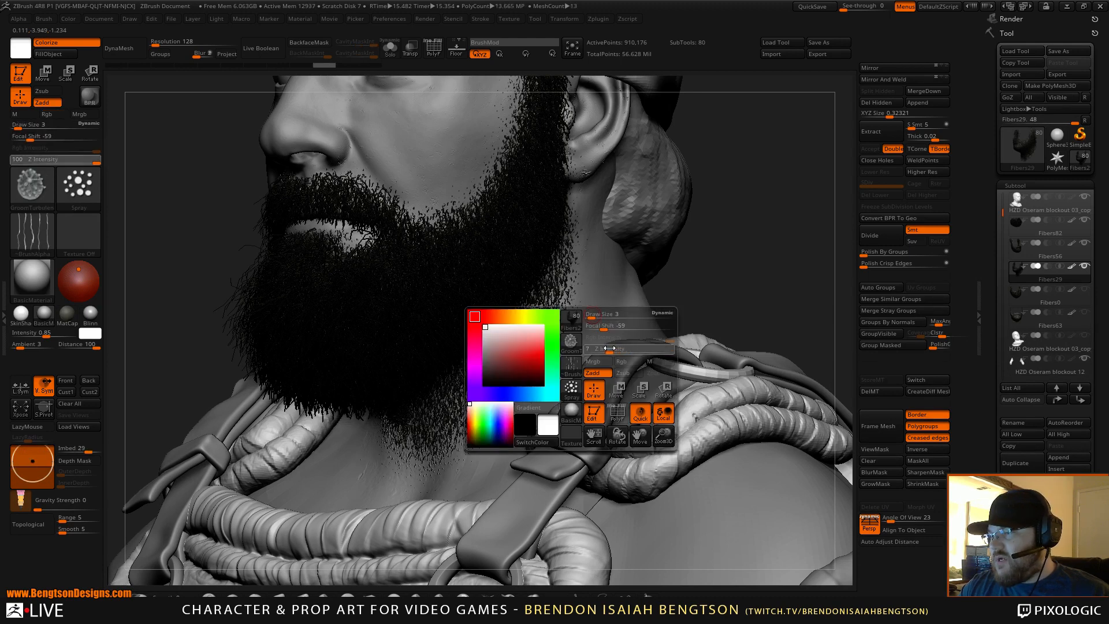
{"action": "key", "text": "ctrl+z"}
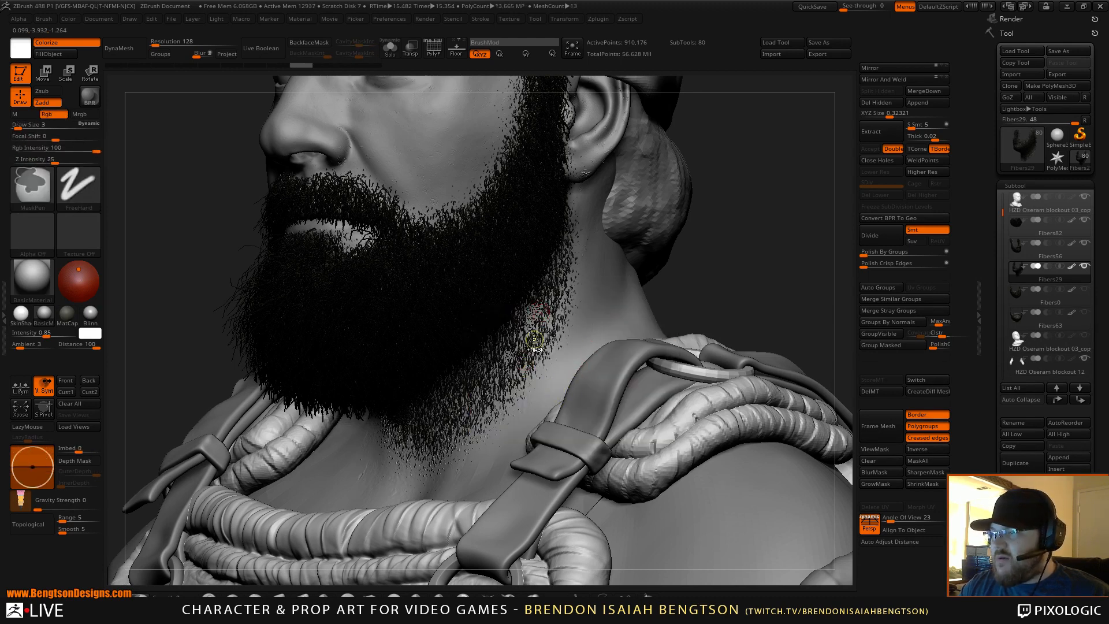
{"action": "key", "text": "ctrl"}
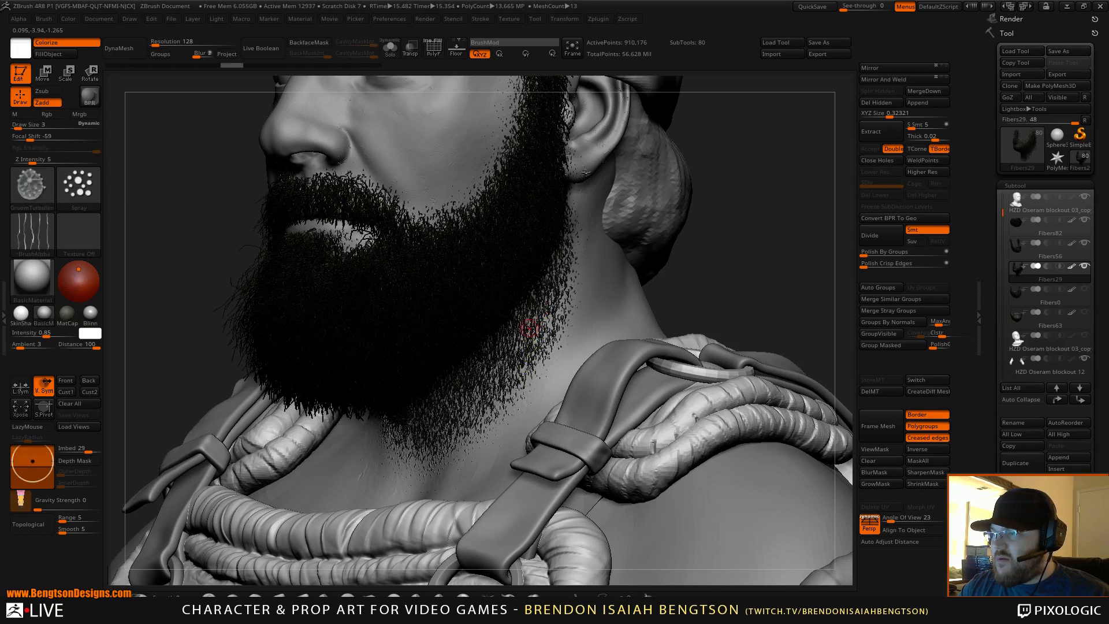
{"action": "key", "text": "space"}
{"action": "mouse_move", "coordinate": [530, 328]}
{"action": "left_mouse_down"}
{"action": "mouse_move", "coordinate": [471, 413]}
{"action": "mouse_move", "coordinate": [427, 426]}
{"action": "mouse_move", "coordinate": [484, 387]}
{"action": "mouse_move", "coordinate": [486, 405]}
{"action": "mouse_move", "coordinate": [543, 315]}
{"action": "mouse_move", "coordinate": [544, 286]}
{"action": "left_mouse_up"}
{"action": "mouse_move", "coordinate": [569, 369]}
{"action": "right_mouse_down"}
{"action": "mouse_move", "coordinate": [741, 313]}
{"action": "mouse_move", "coordinate": [770, 255]}
{"action": "mouse_move", "coordinate": [710, 286]}
{"action": "right_mouse_up"}
{"action": "key", "text": "ctrl"}
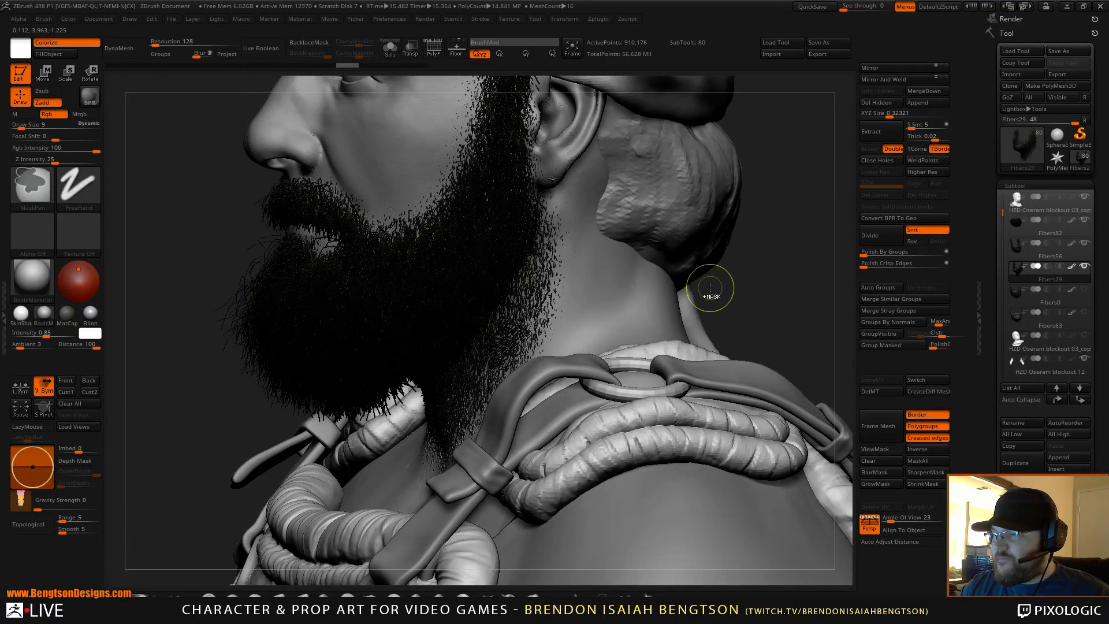
Shape the neck fibers under the chin with the Move brush at Draw Size 9 and Z Intensity 51
{"action": "mouse_move", "coordinate": [712, 289]}
{"action": "right_mouse_down"}
{"action": "mouse_move", "coordinate": [761, 268]}
{"action": "mouse_move", "coordinate": [511, 358]}
{"action": "right_mouse_up"}
{"action": "left_click", "coordinate": [328, 593]}
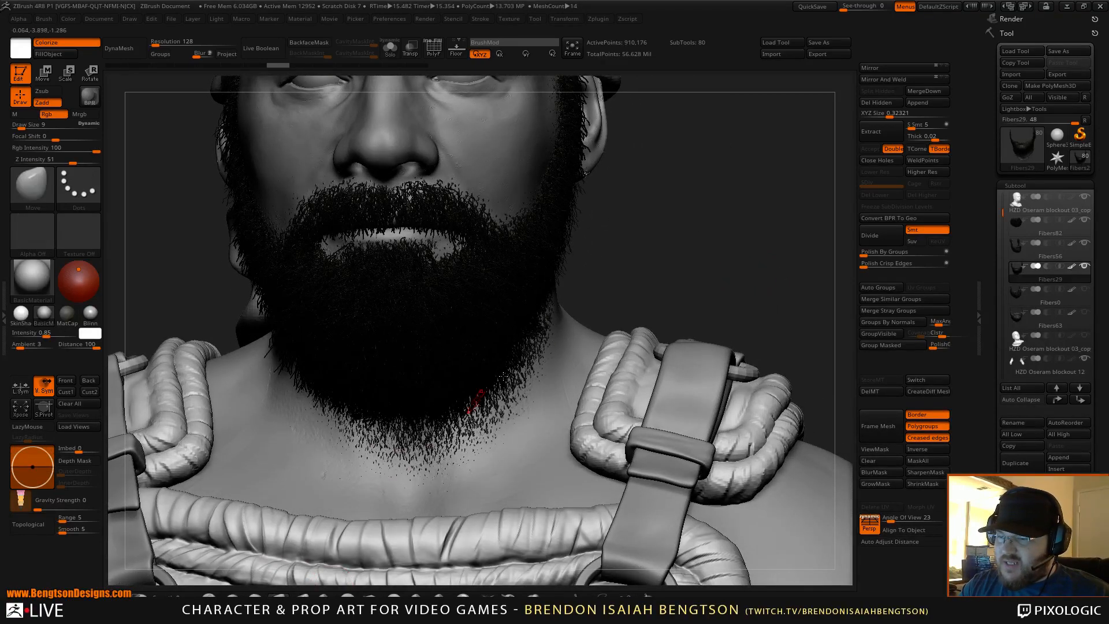
{"action": "left_click_drag", "start_coordinate": [668, 244], "coordinate": [621, 249]}
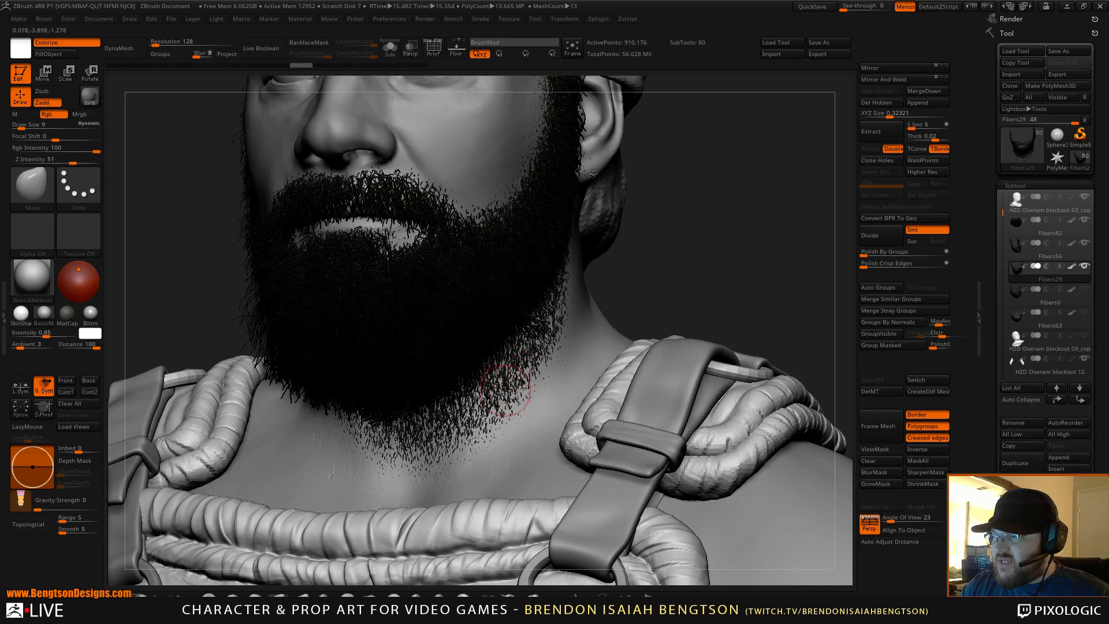
{"action": "mouse_move", "coordinate": [468, 446]}
{"action": "left_mouse_down"}
{"action": "mouse_move", "coordinate": [478, 464]}
{"action": "mouse_move", "coordinate": [456, 440]}
{"action": "mouse_move", "coordinate": [445, 467]}
{"action": "left_mouse_up"}
{"action": "left_click_drag", "start_coordinate": [679, 258], "coordinate": [729, 261]}
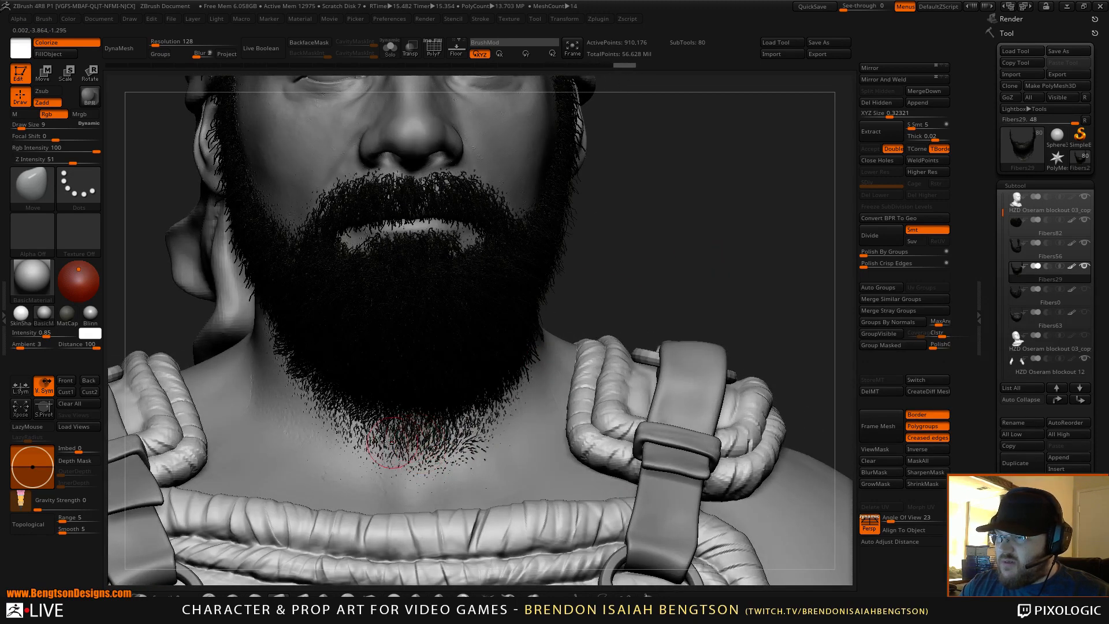
{"action": "mouse_move", "coordinate": [393, 442]}
{"action": "left_mouse_down"}
{"action": "mouse_move", "coordinate": [381, 447]}
{"action": "mouse_move", "coordinate": [393, 446]}
{"action": "left_mouse_up"}
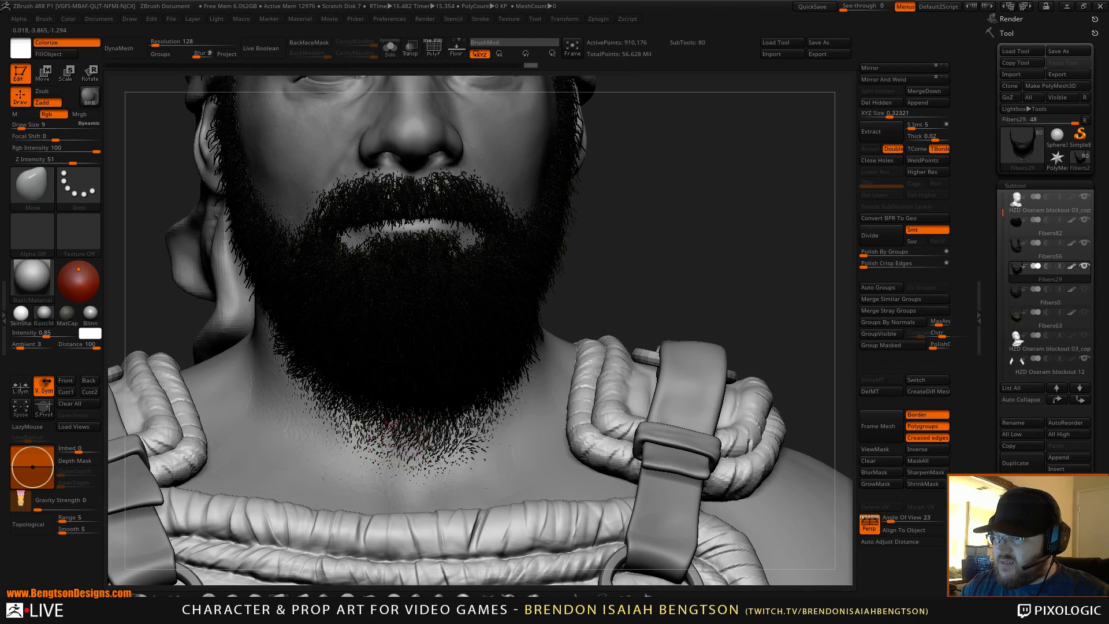
Move the fibers along the side of the jaw and neck on the Fibers29 subtool, keeping that subtool selected
{"action": "left_click_drag", "start_coordinate": [656, 266], "coordinate": [482, 390]}
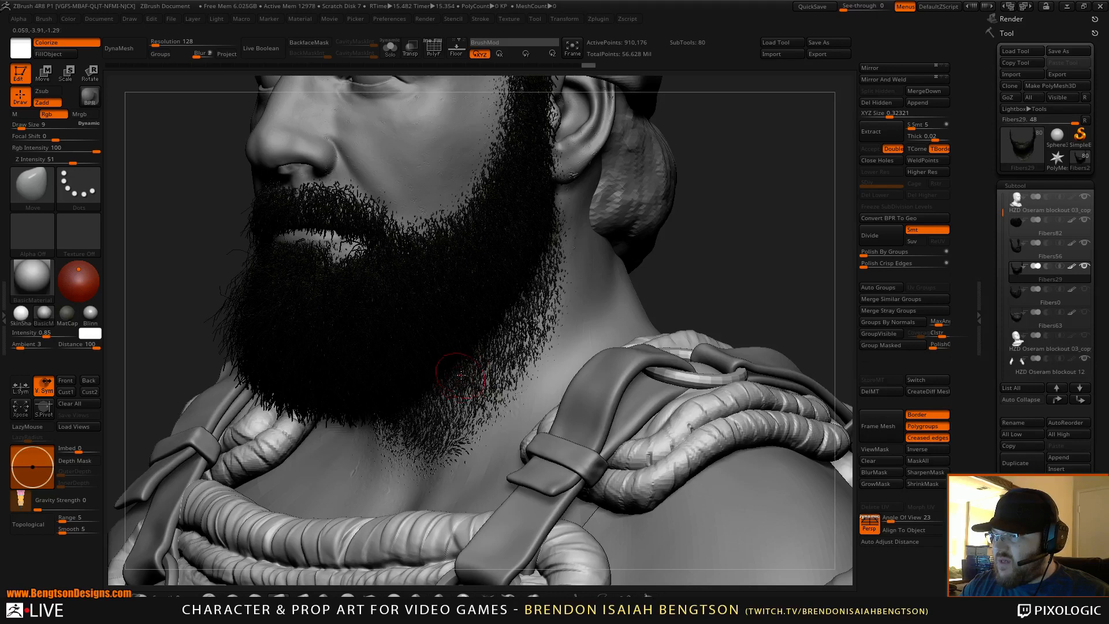
{"action": "mouse_move", "coordinate": [526, 325]}
{"action": "left_mouse_down"}
{"action": "mouse_move", "coordinate": [530, 369]}
{"action": "mouse_move", "coordinate": [480, 428]}
{"action": "left_mouse_up"}
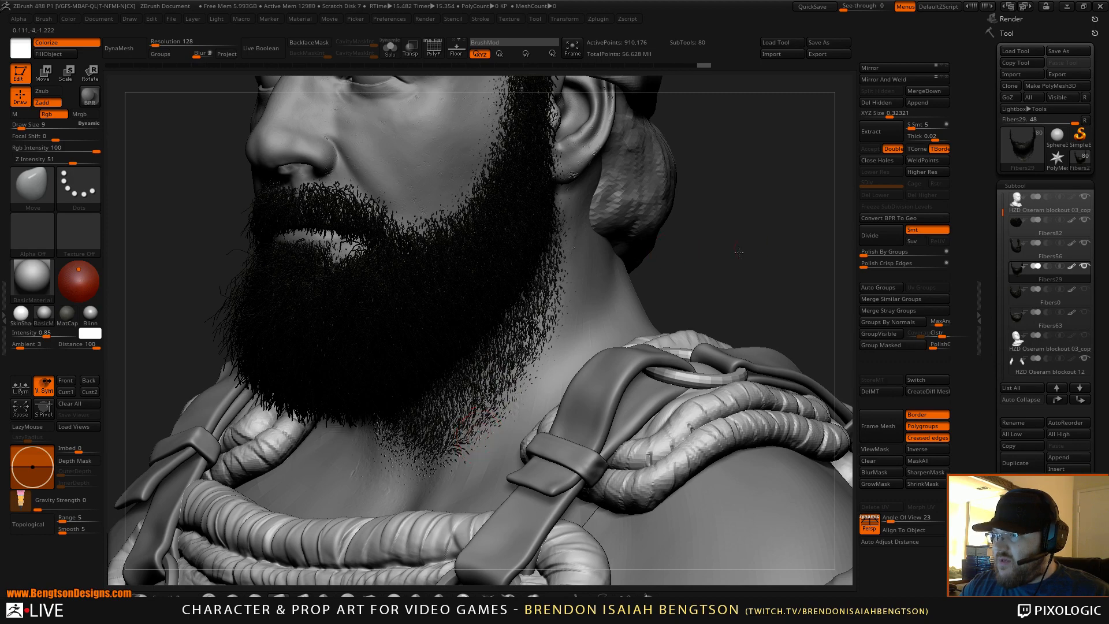
{"action": "left_click_drag", "start_coordinate": [739, 252], "coordinate": [573, 325]}
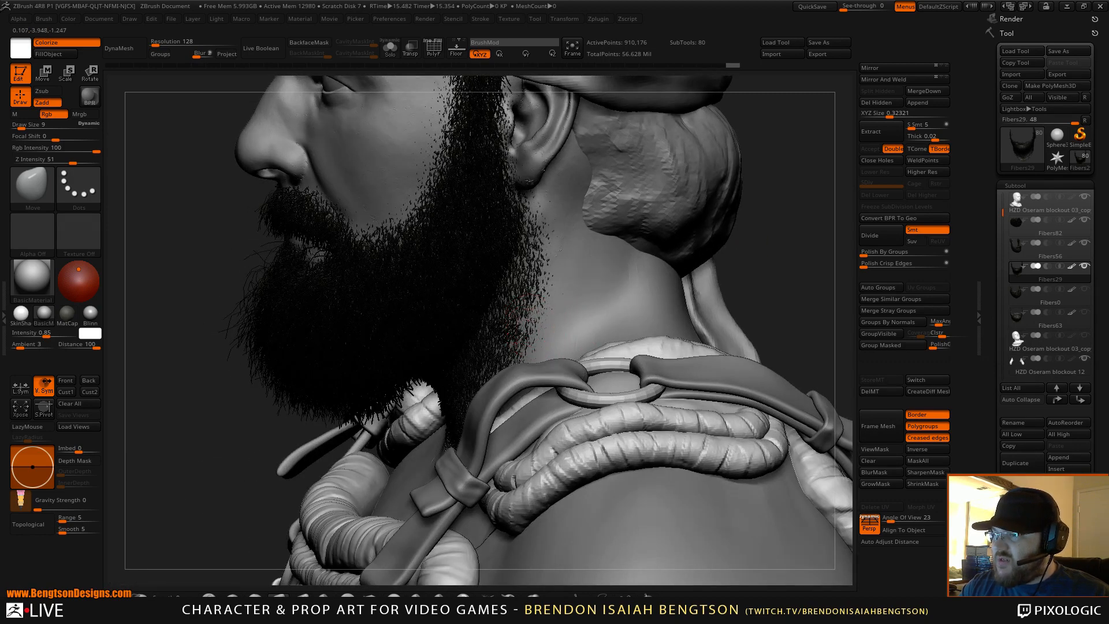
{"action": "left_click", "coordinate": [550, 235], "text": "alt"}
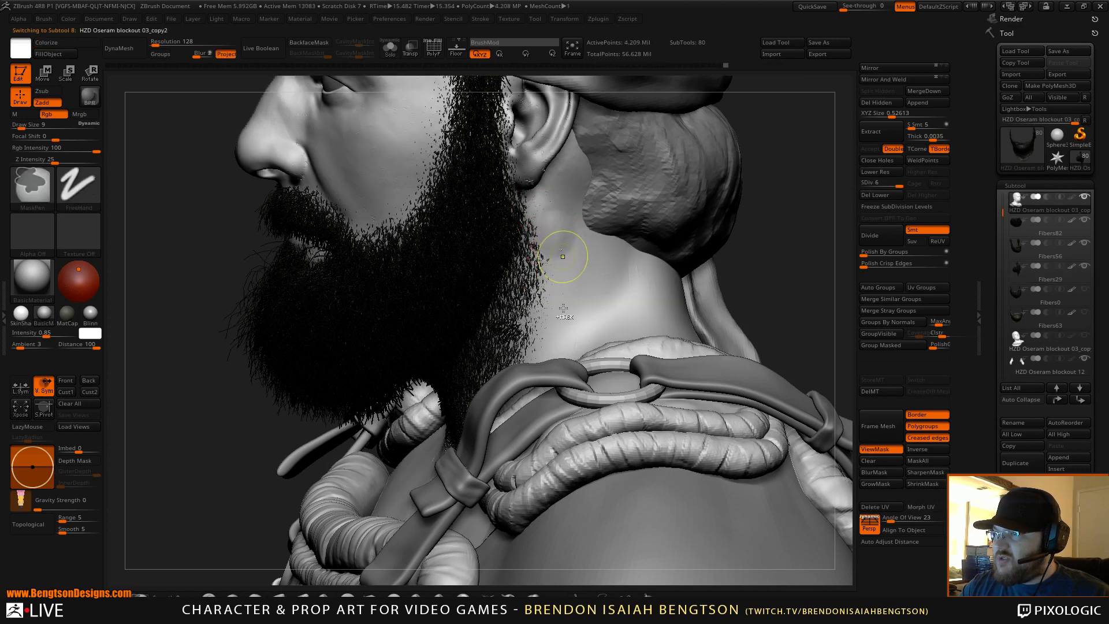
{"action": "key", "text": "ctrl"}
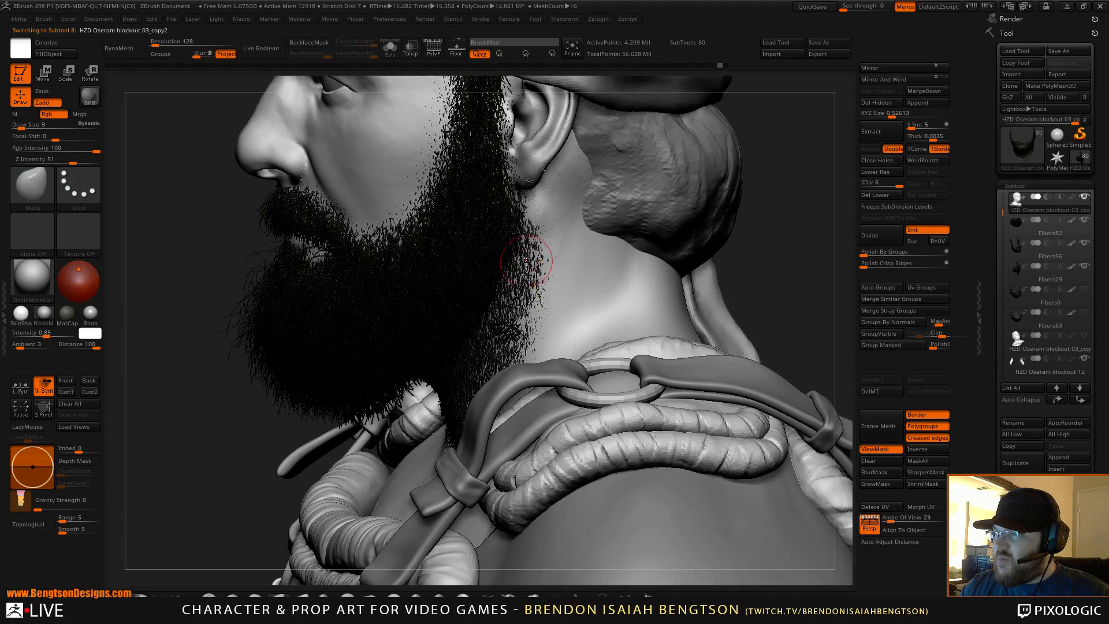
{"action": "left_click", "coordinate": [1012, 268]}
Pull the fiber edge below the jaw corner and down the throat into shape with the Move brush
{"action": "left_click_drag", "start_coordinate": [779, 266], "coordinate": [485, 367]}
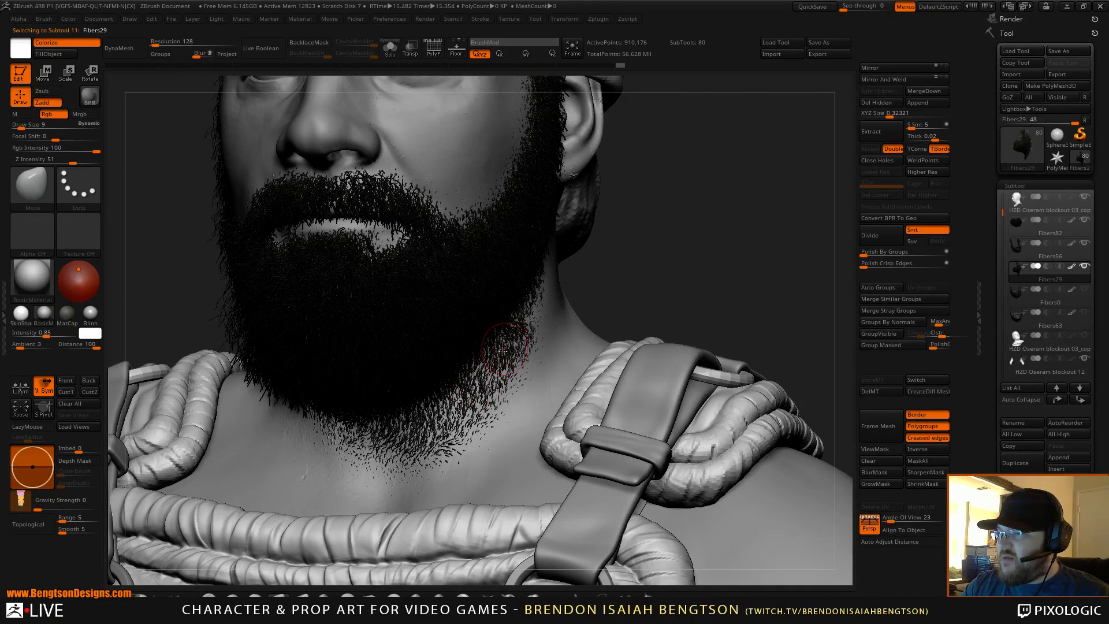
{"action": "left_click_drag", "start_coordinate": [465, 393], "coordinate": [468, 404]}
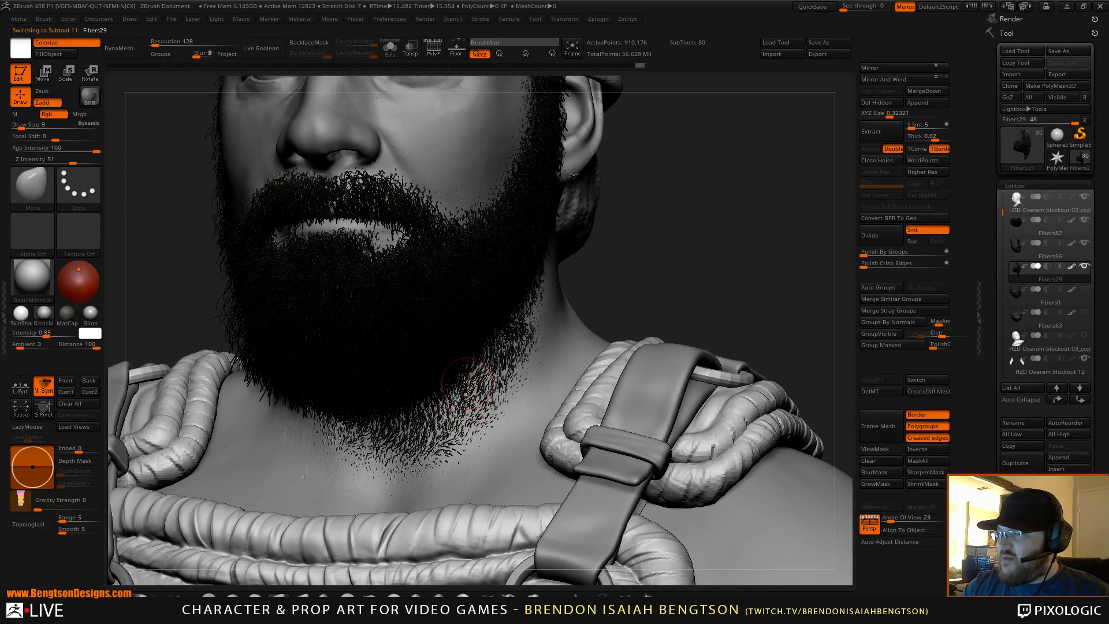
{"action": "mouse_move", "coordinate": [481, 368]}
{"action": "left_mouse_down"}
{"action": "mouse_move", "coordinate": [442, 439]}
{"action": "mouse_move", "coordinate": [458, 457]}
{"action": "left_mouse_up"}
Shape the jaw and neck fibers on the opposite side of the beard with the Move brush at Draw Size 9
{"action": "left_click_drag", "start_coordinate": [718, 262], "coordinate": [764, 269]}
{"action": "mouse_move", "coordinate": [457, 341]}
{"action": "left_mouse_down"}
{"action": "mouse_move", "coordinate": [713, 426]}
{"action": "mouse_move", "coordinate": [334, 367]}
{"action": "mouse_move", "coordinate": [321, 345]}
{"action": "mouse_move", "coordinate": [328, 368]}
{"action": "mouse_move", "coordinate": [338, 341]}
{"action": "mouse_move", "coordinate": [280, 315]}
{"action": "mouse_move", "coordinate": [303, 347]}
{"action": "mouse_move", "coordinate": [304, 312]}
{"action": "mouse_move", "coordinate": [306, 327]}
{"action": "mouse_move", "coordinate": [289, 335]}
{"action": "mouse_move", "coordinate": [288, 319]}
{"action": "left_mouse_up"}
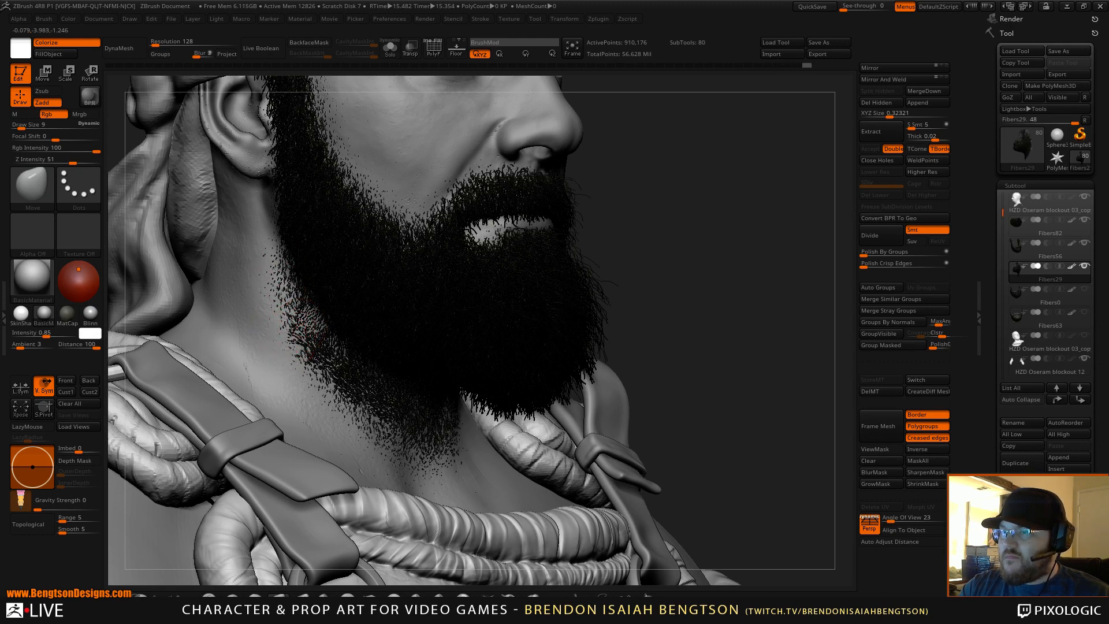
{"action": "mouse_move", "coordinate": [270, 283]}
{"action": "left_mouse_down"}
{"action": "mouse_move", "coordinate": [278, 274]}
{"action": "mouse_move", "coordinate": [274, 289]}
{"action": "mouse_move", "coordinate": [258, 290]}
{"action": "mouse_move", "coordinate": [261, 256]}
{"action": "mouse_move", "coordinate": [274, 258]}
{"action": "left_mouse_up"}
{"action": "mouse_move", "coordinate": [716, 246]}
{"action": "left_mouse_down", "text": "alt"}
{"action": "mouse_move", "coordinate": [711, 219]}
{"action": "mouse_move", "coordinate": [646, 217]}
{"action": "left_mouse_up", "text": "alt"}
{"action": "left_click_drag", "start_coordinate": [639, 270], "coordinate": [660, 369], "text": "alt"}
{"action": "left_click_drag", "start_coordinate": [317, 330], "coordinate": [318, 334]}
{"action": "mouse_move", "coordinate": [313, 333]}
{"action": "left_mouse_down"}
{"action": "mouse_move", "coordinate": [303, 317]}
{"action": "mouse_move", "coordinate": [313, 350]}
{"action": "mouse_move", "coordinate": [318, 335]}
{"action": "mouse_move", "coordinate": [340, 359]}
{"action": "left_mouse_up"}
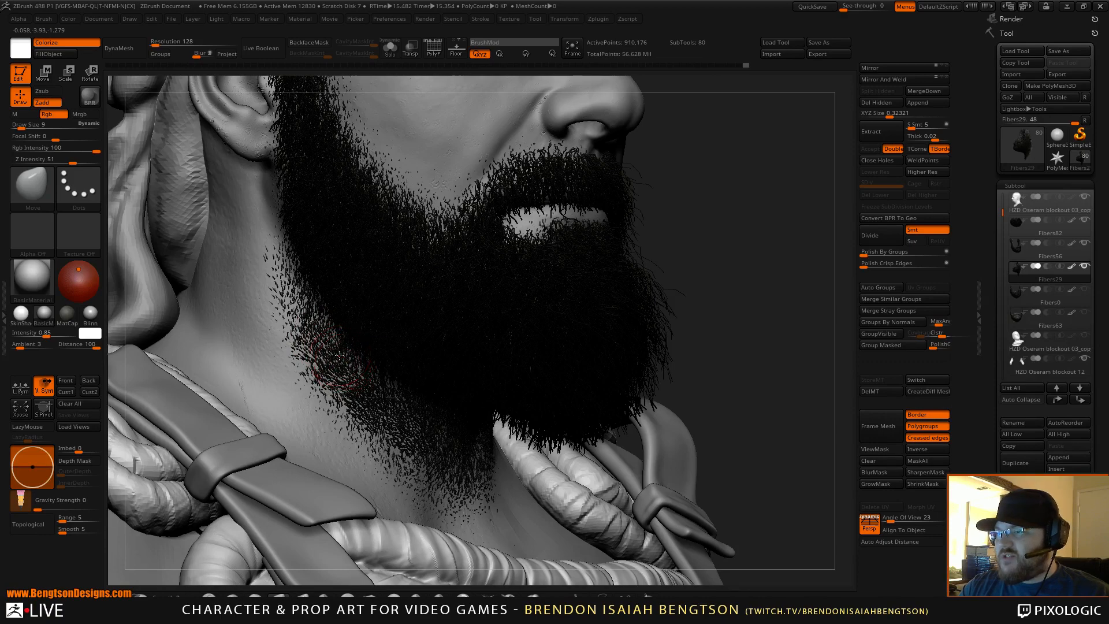
Set the Draw Size to 15 and push the Fibers29 throat fibers up toward the chin with the Move brush
{"action": "mouse_move", "coordinate": [802, 202]}
{"action": "left_mouse_down", "text": "alt"}
{"action": "mouse_move", "coordinate": [762, 223]}
{"action": "mouse_move", "coordinate": [698, 309]}
{"action": "mouse_move", "coordinate": [716, 272]}
{"action": "mouse_move", "coordinate": [679, 264]}
{"action": "mouse_move", "coordinate": [704, 296]}
{"action": "mouse_move", "coordinate": [705, 335]}
{"action": "left_mouse_up", "text": "alt"}
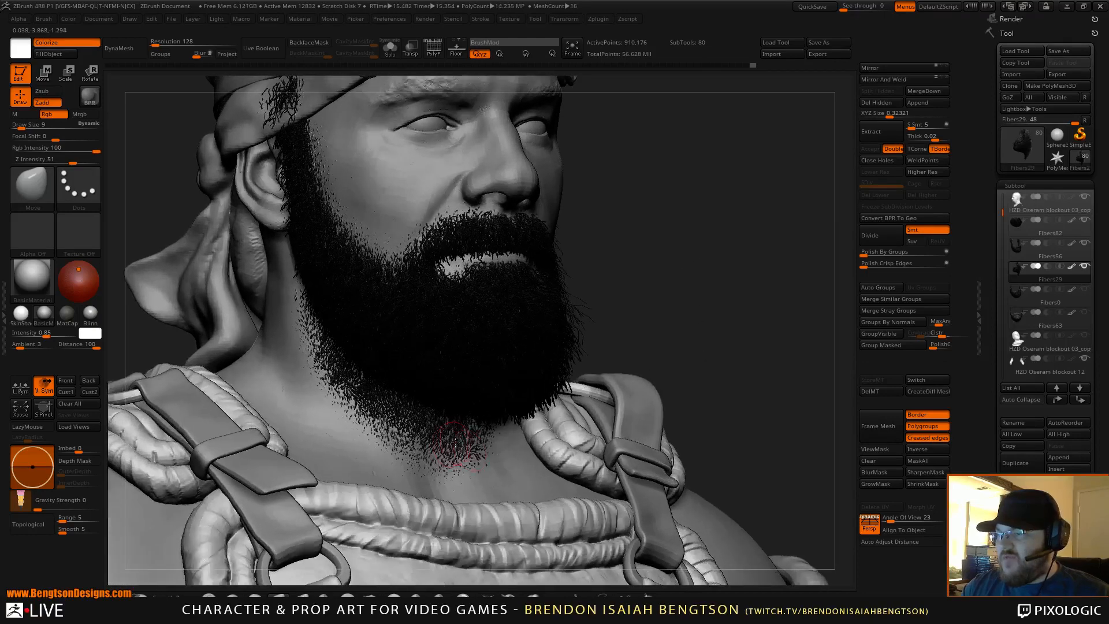
{"action": "key", "text": "space"}
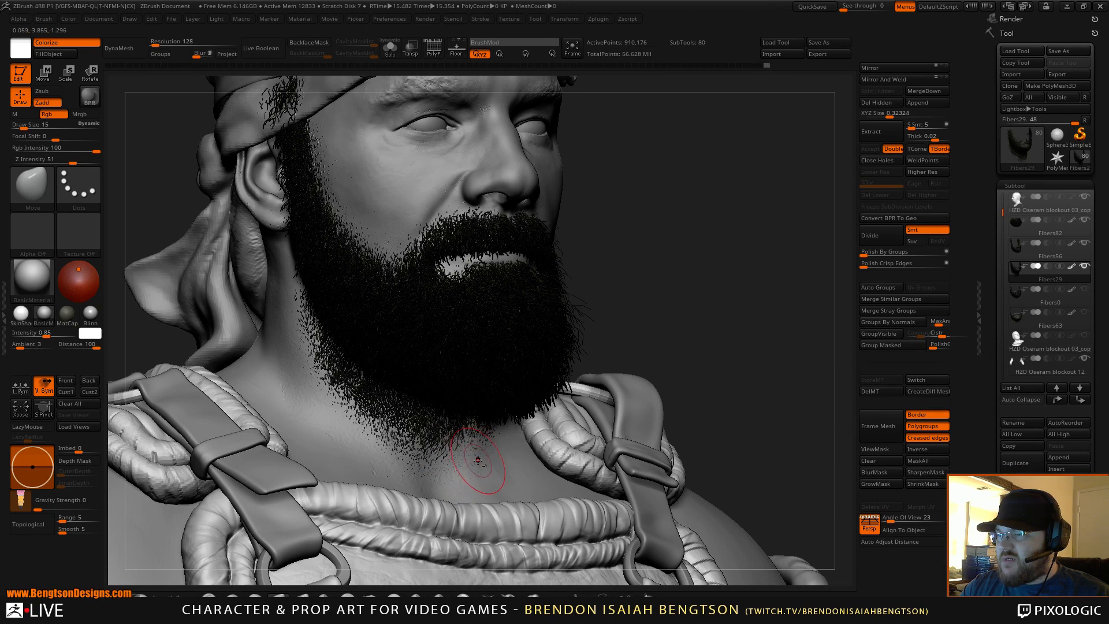
{"action": "left_click", "coordinate": [491, 433], "text": "alt"}
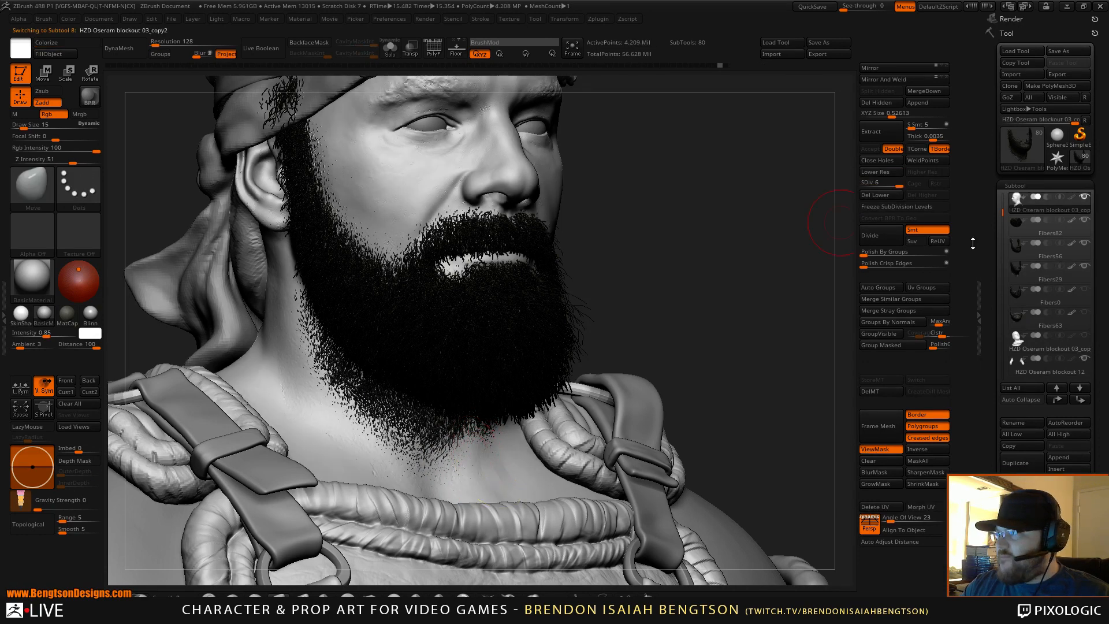
{"action": "left_click", "coordinate": [1017, 277]}
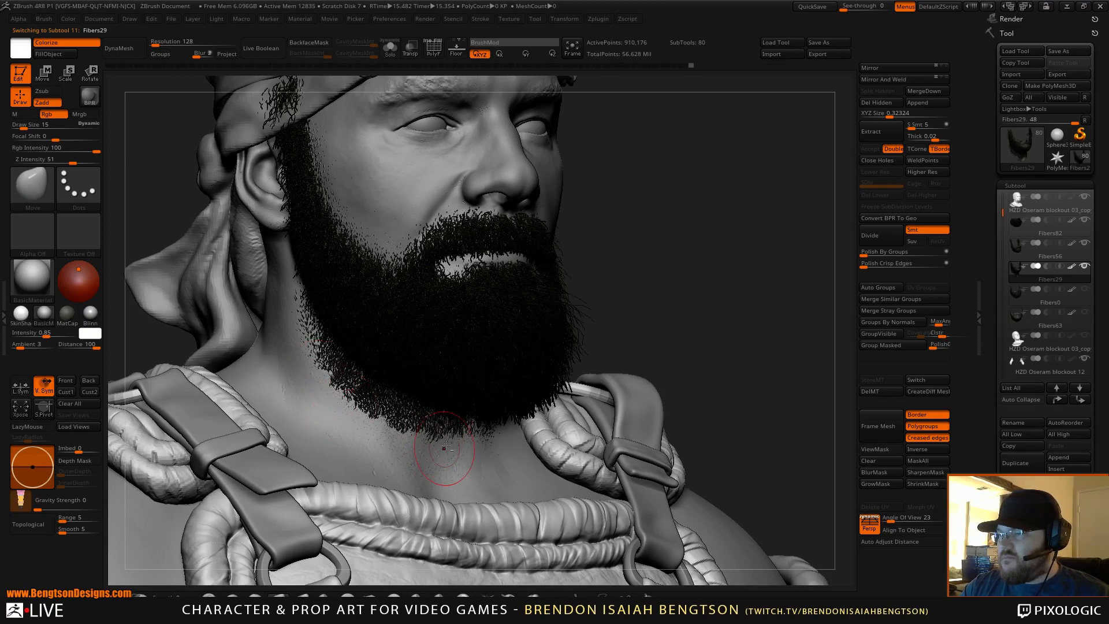
{"action": "mouse_move", "coordinate": [658, 274]}
{"action": "left_mouse_down"}
{"action": "mouse_move", "coordinate": [488, 370]}
{"action": "mouse_move", "coordinate": [496, 445]}
{"action": "left_mouse_up"}
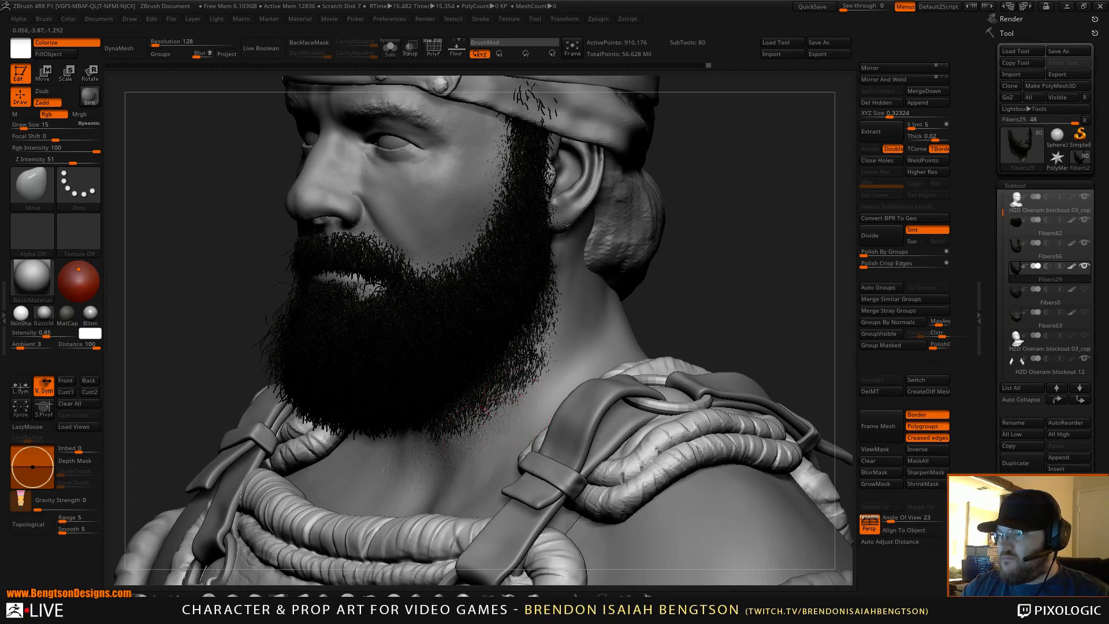
Select the Fibers56 subtool and shape the mustache and the fibers around the mouth with the Move brush at Draw Size 15
{"action": "mouse_move", "coordinate": [710, 287]}
{"action": "left_mouse_down"}
{"action": "mouse_move", "coordinate": [700, 295]}
{"action": "mouse_move", "coordinate": [731, 279]}
{"action": "mouse_move", "coordinate": [714, 272]}
{"action": "mouse_move", "coordinate": [686, 300]}
{"action": "mouse_move", "coordinate": [768, 299]}
{"action": "mouse_move", "coordinate": [716, 287]}
{"action": "mouse_move", "coordinate": [723, 272]}
{"action": "mouse_move", "coordinate": [713, 290]}
{"action": "mouse_move", "coordinate": [723, 289]}
{"action": "left_mouse_up"}
{"action": "key", "text": "alt+s"}
{"action": "key", "text": "alt+s"}
{"action": "left_click_drag", "start_coordinate": [715, 234], "coordinate": [730, 250]}
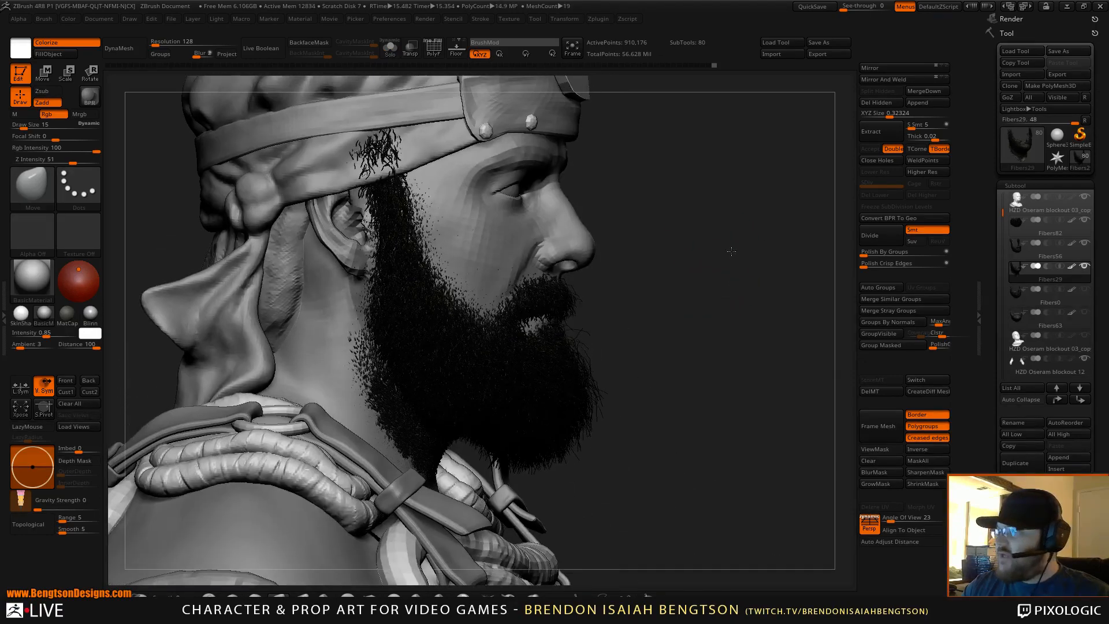
{"action": "left_click", "coordinate": [1010, 252]}
{"action": "left_click_drag", "start_coordinate": [750, 332], "coordinate": [705, 345]}
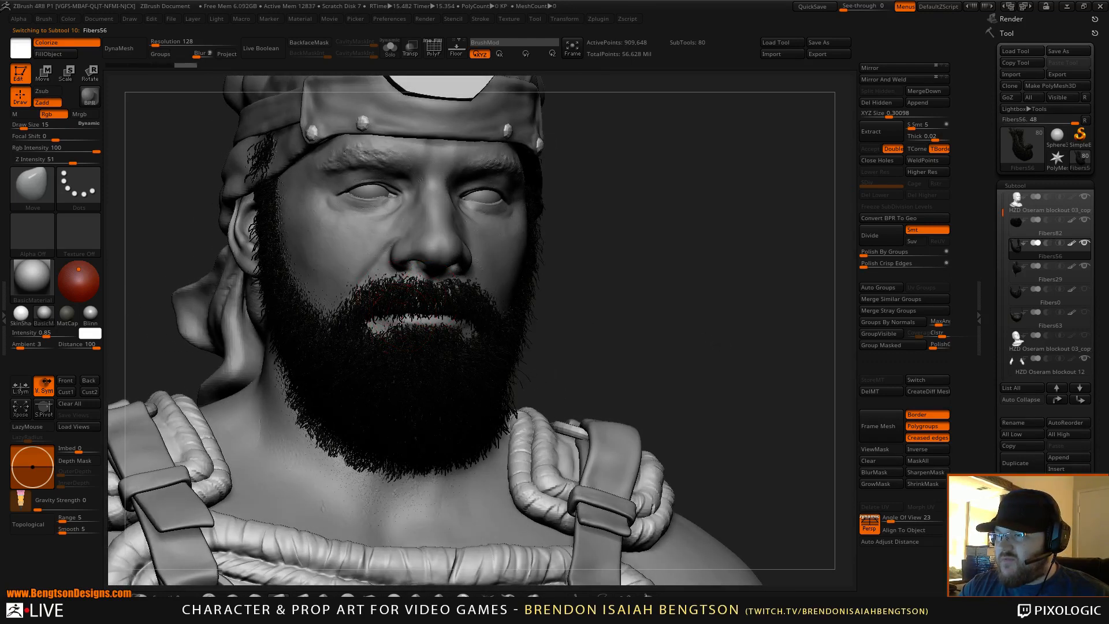
{"action": "left_click_drag", "start_coordinate": [595, 261], "coordinate": [554, 265], "text": "shift"}
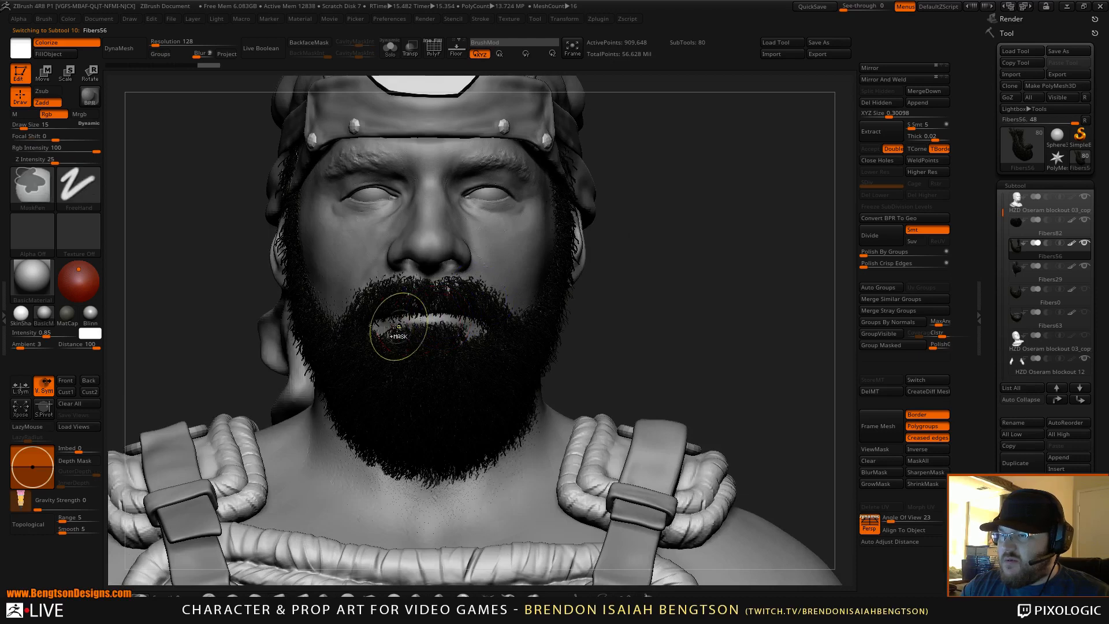
{"action": "mouse_move", "coordinate": [379, 331]}
{"action": "left_mouse_down", "text": "ctrl"}
{"action": "mouse_move", "coordinate": [432, 330]}
{"action": "mouse_move", "coordinate": [437, 342]}
{"action": "left_mouse_up", "text": "ctrl"}
{"action": "key", "text": "ctrl+z"}
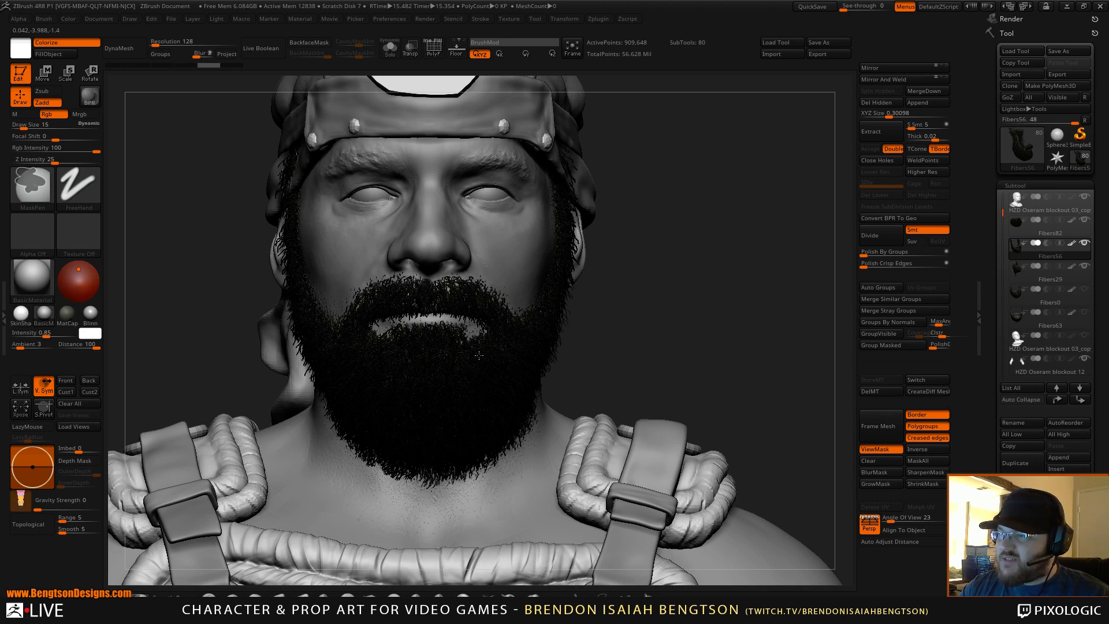
{"action": "left_click_drag", "start_coordinate": [501, 374], "coordinate": [496, 370], "text": "ctrl"}
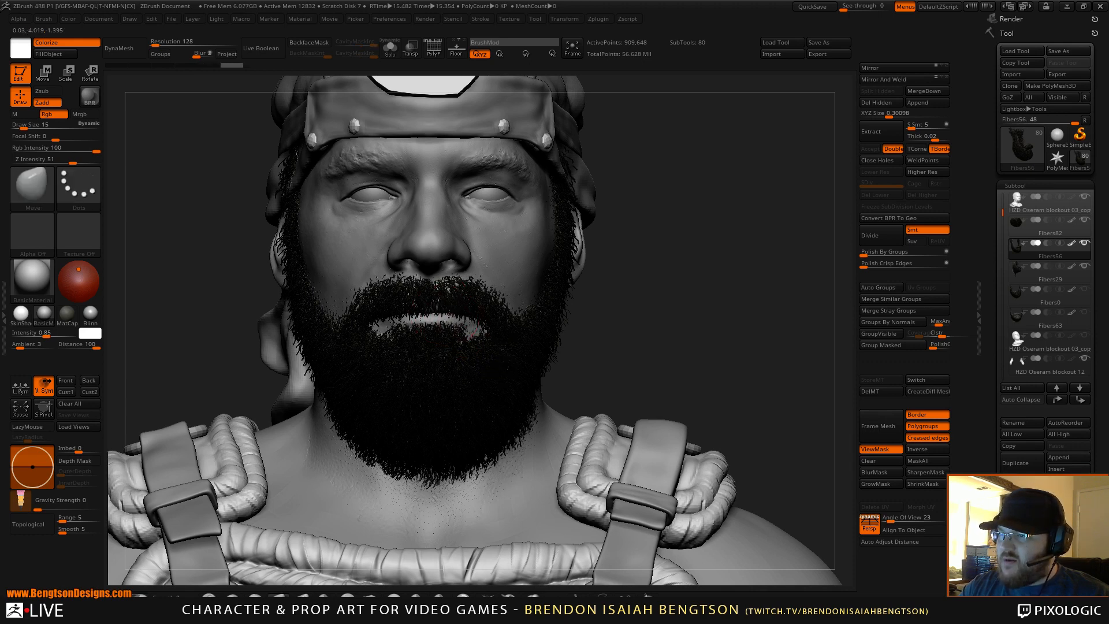
{"action": "mouse_move", "coordinate": [449, 314]}
{"action": "left_mouse_down", "text": "ctrl"}
{"action": "mouse_move", "coordinate": [458, 318]}
{"action": "mouse_move", "coordinate": [443, 298]}
{"action": "mouse_move", "coordinate": [427, 314]}
{"action": "mouse_move", "coordinate": [398, 311]}
{"action": "left_mouse_up", "text": "ctrl"}
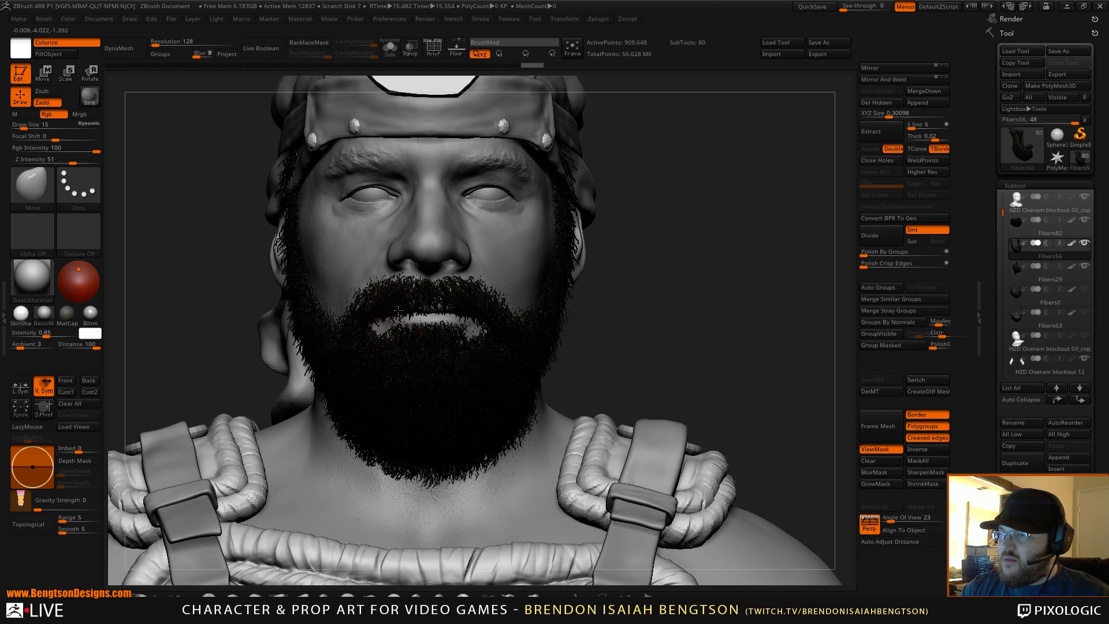
{"action": "left_click_drag", "start_coordinate": [412, 271], "coordinate": [391, 275], "text": "ctrl"}
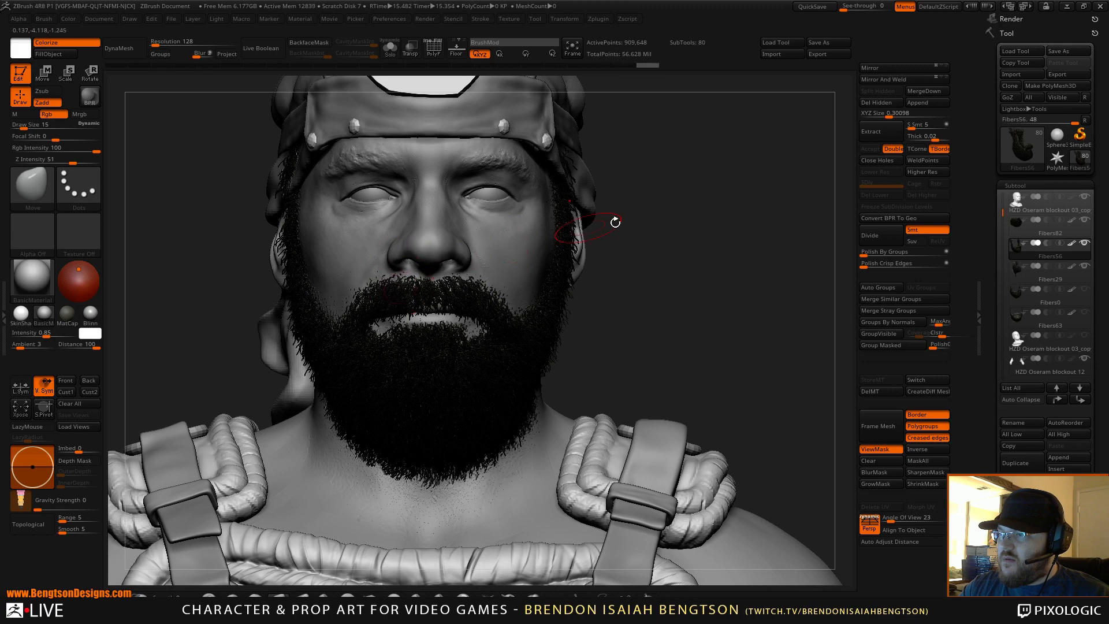
Turn off Rgb, set the Draw Size to 8, and refine the mustache fibers above the lip with the Move brush
{"action": "mouse_move", "coordinate": [614, 223]}
{"action": "left_mouse_down"}
{"action": "mouse_move", "coordinate": [719, 248]}
{"action": "mouse_move", "coordinate": [562, 272]}
{"action": "left_mouse_up"}
{"action": "key", "text": "space"}
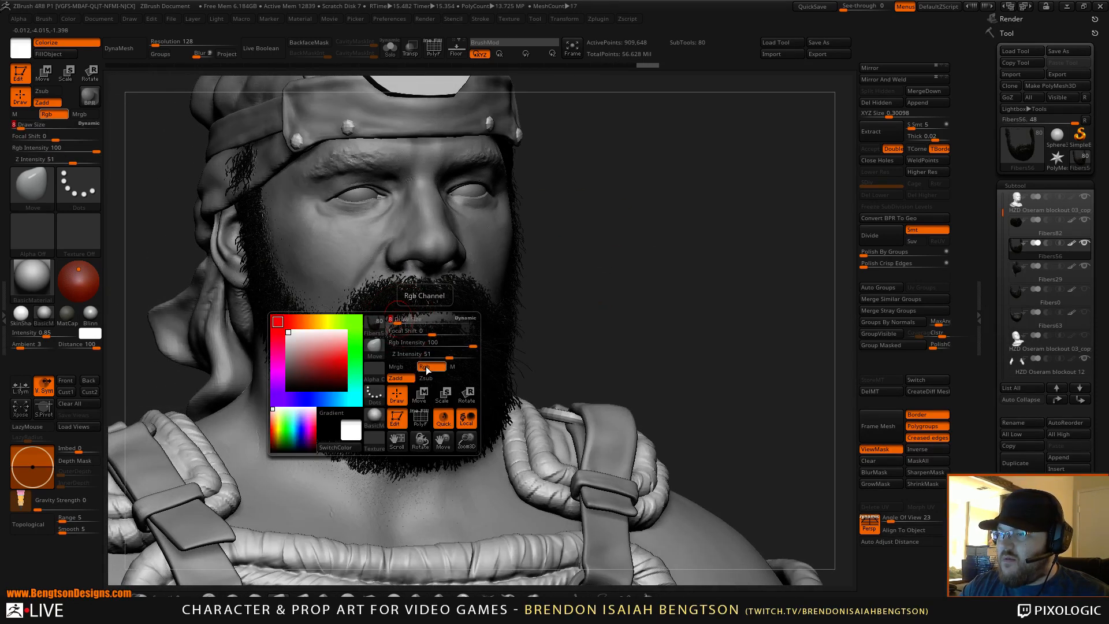
{"action": "left_click", "coordinate": [426, 368]}
{"action": "left_click_drag", "start_coordinate": [607, 303], "coordinate": [611, 352], "text": "alt"}
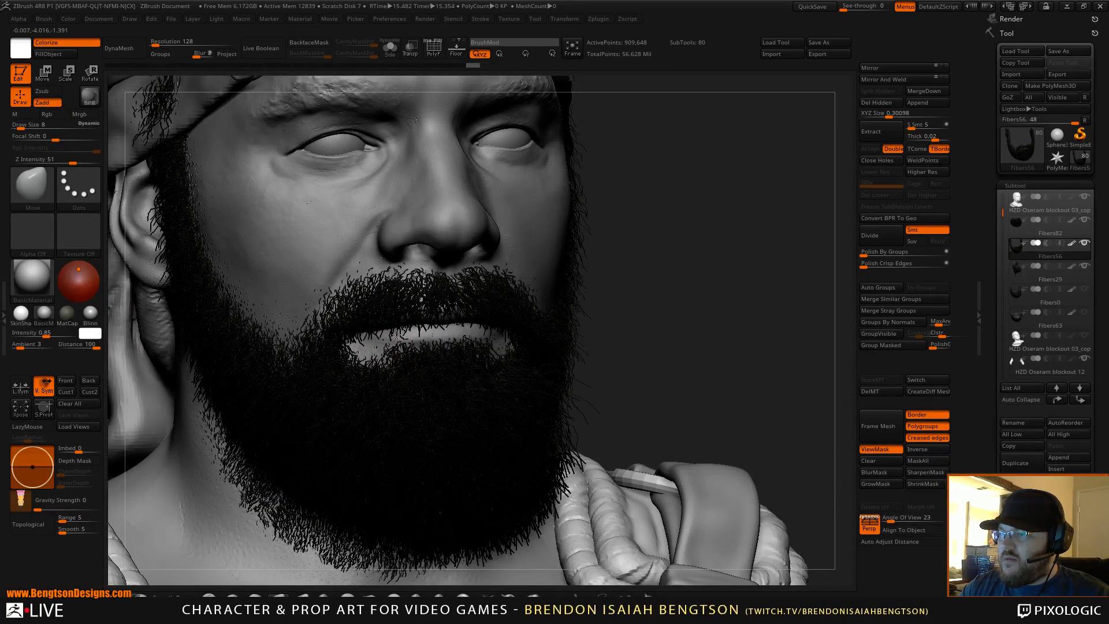
{"action": "mouse_move", "coordinate": [528, 272]}
{"action": "left_mouse_down"}
{"action": "mouse_move", "coordinate": [751, 207]}
{"action": "mouse_move", "coordinate": [706, 202]}
{"action": "mouse_move", "coordinate": [698, 172]}
{"action": "left_mouse_up"}
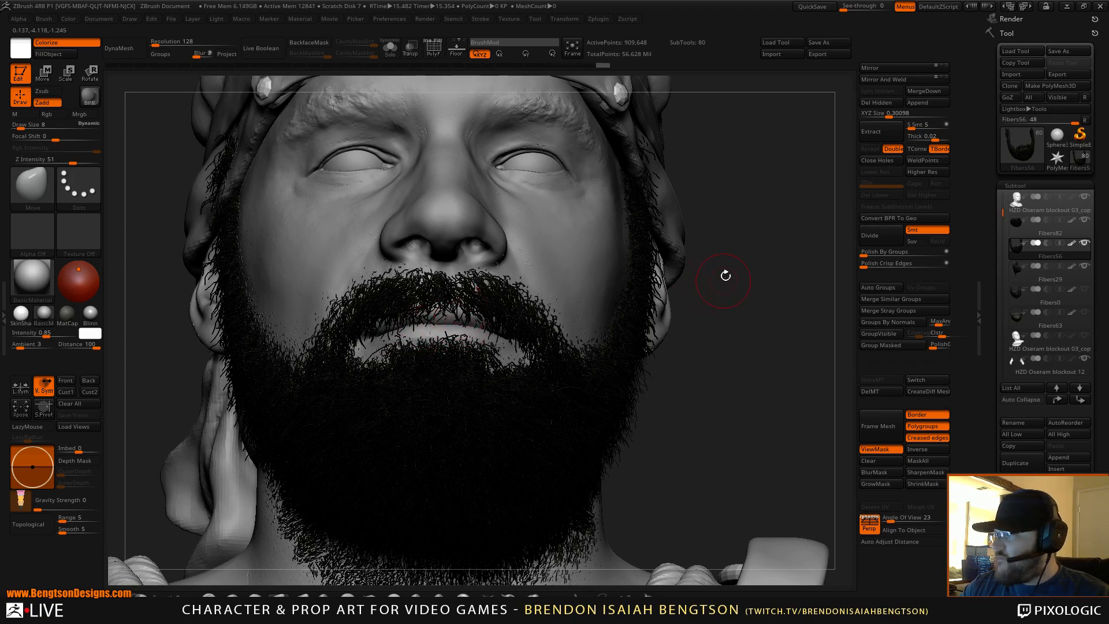
{"action": "left_click_drag", "start_coordinate": [725, 275], "coordinate": [738, 251]}
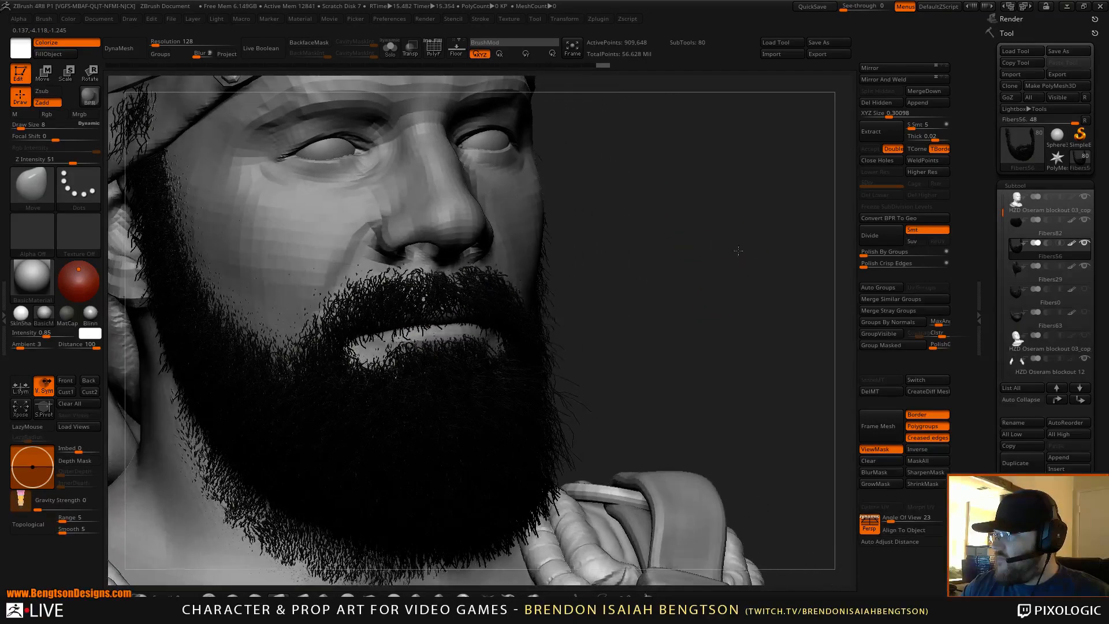
{"action": "mouse_move", "coordinate": [713, 208]}
{"action": "left_mouse_down"}
{"action": "mouse_move", "coordinate": [714, 217]}
{"action": "mouse_move", "coordinate": [701, 203]}
{"action": "left_mouse_up"}
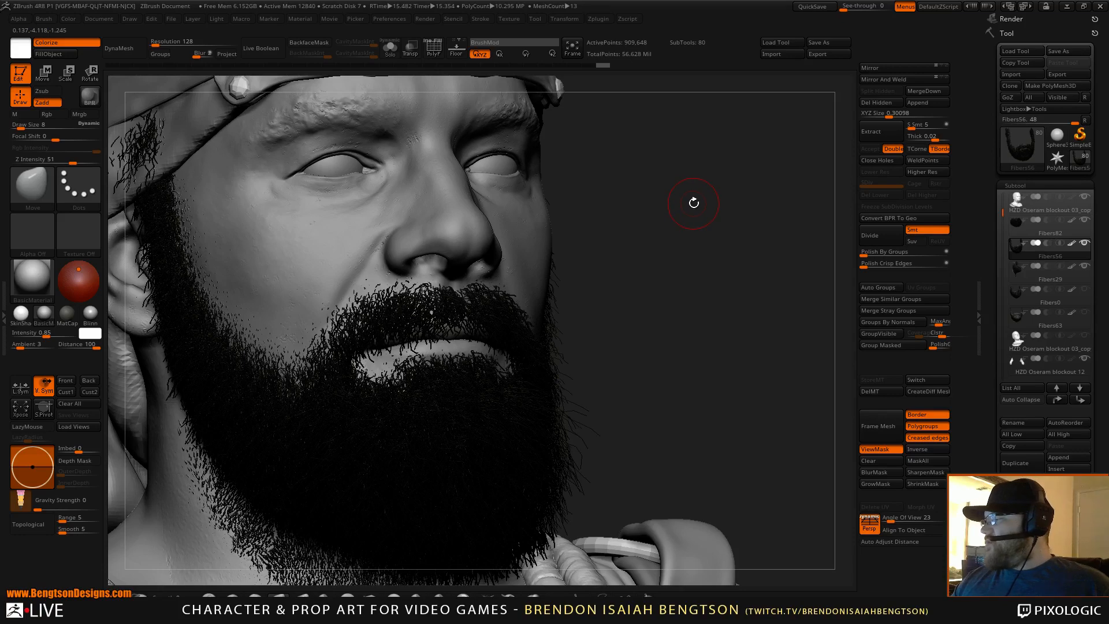
{"action": "left_click_drag", "start_coordinate": [700, 240], "coordinate": [505, 333]}
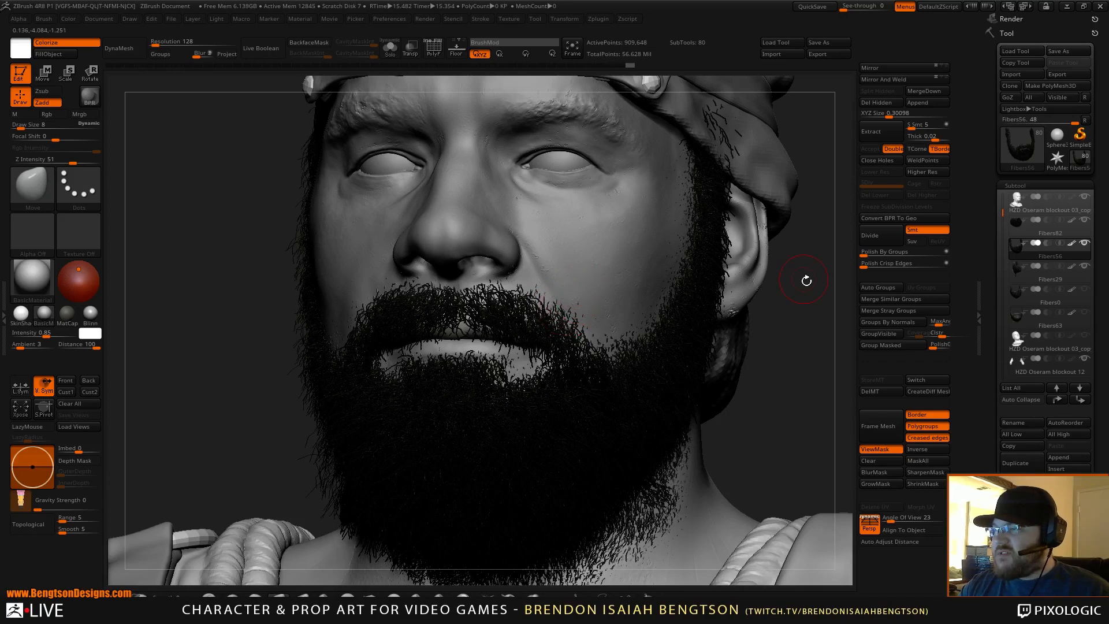
Even out the Fibers56 mustache along the upper lip with the Move brush at Draw Size 8
{"action": "mouse_move", "coordinate": [805, 277]}
{"action": "left_mouse_down"}
{"action": "mouse_move", "coordinate": [786, 262]}
{"action": "mouse_move", "coordinate": [690, 274]}
{"action": "mouse_move", "coordinate": [770, 283]}
{"action": "left_mouse_up"}
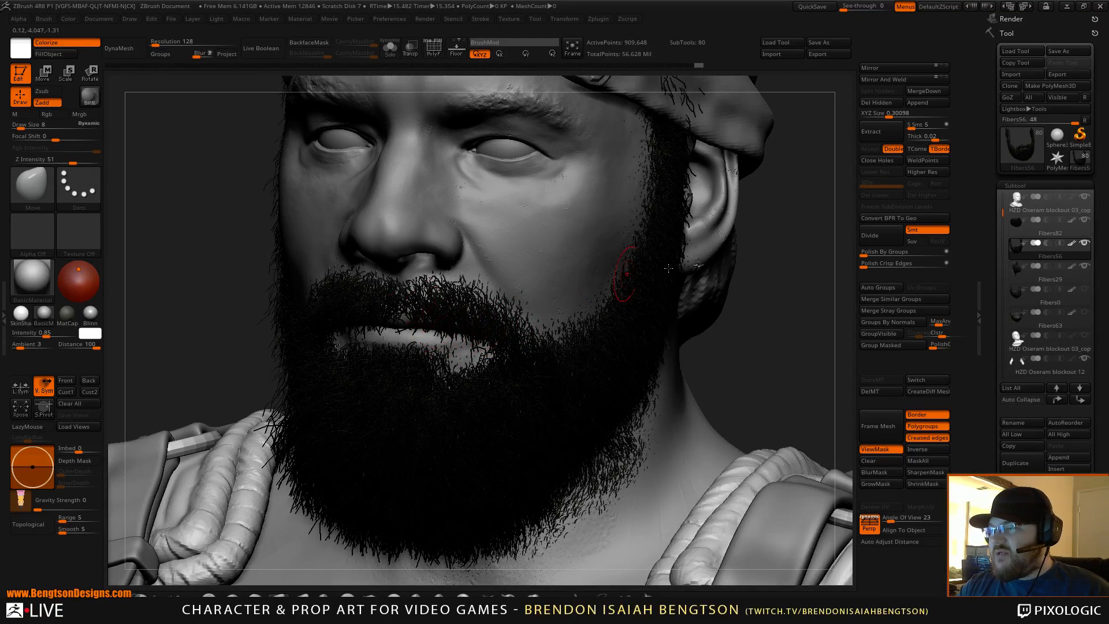
{"action": "left_click_drag", "start_coordinate": [814, 231], "coordinate": [782, 216]}
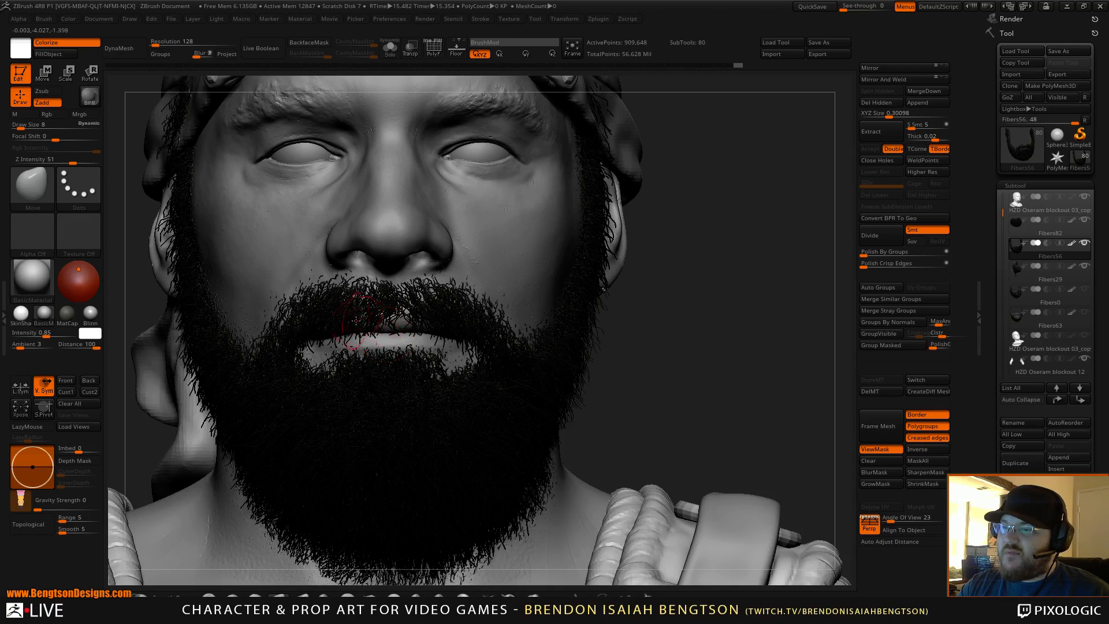
{"action": "left_click_drag", "start_coordinate": [749, 234], "coordinate": [335, 329]}
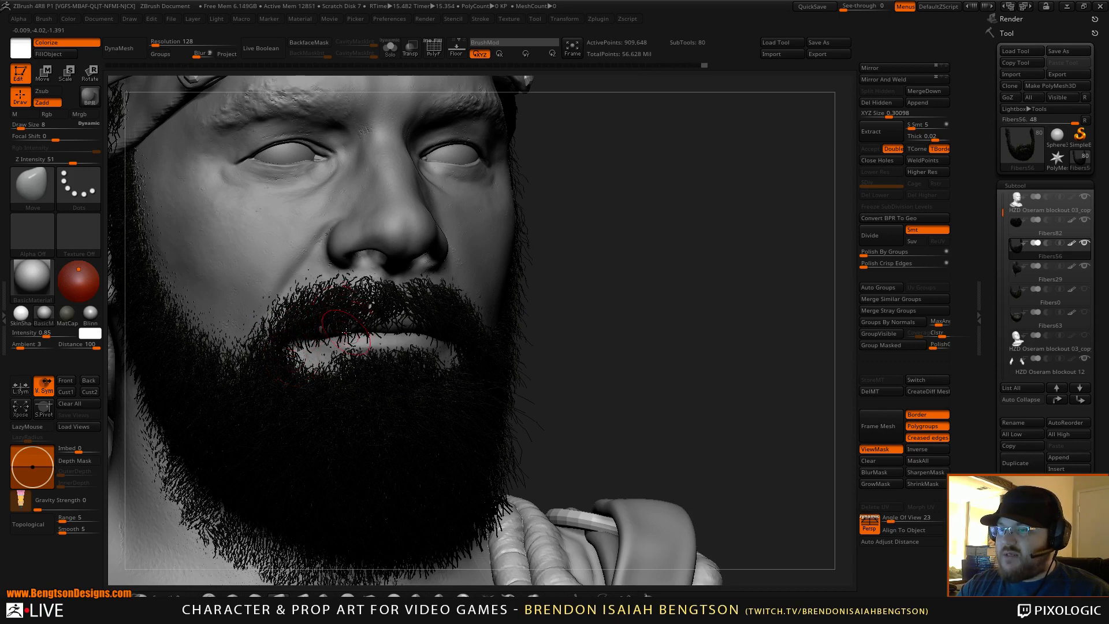
{"action": "left_click_drag", "start_coordinate": [665, 195], "coordinate": [633, 79], "text": "alt"}
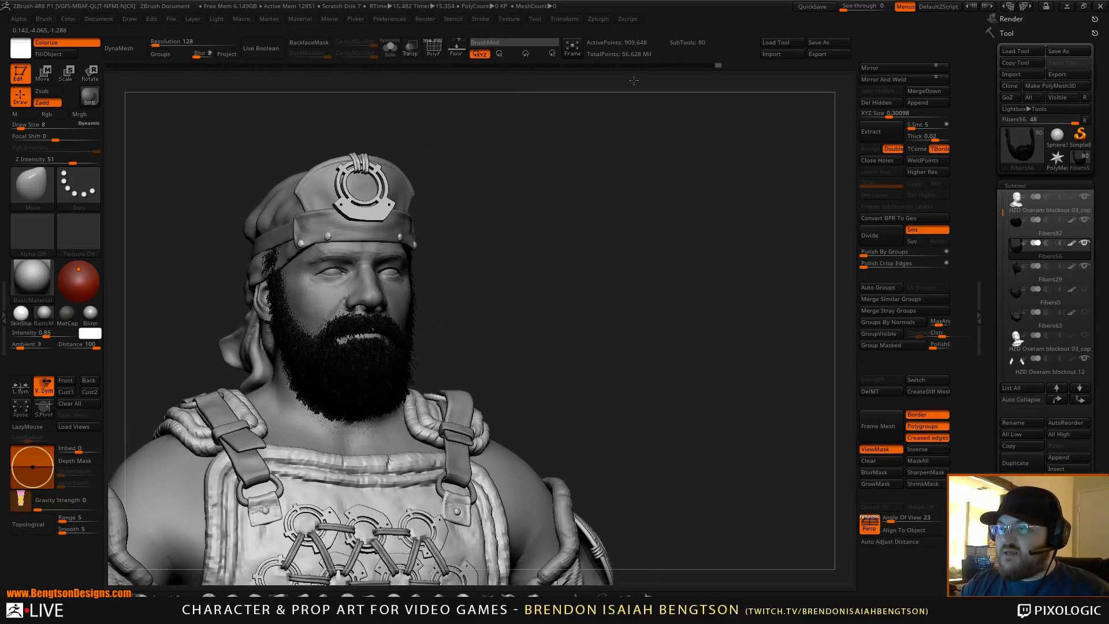
Shape the mustache's profile beneath the nose from both sides of the face with the Move brush
{"action": "left_click_drag", "start_coordinate": [620, 262], "coordinate": [642, 271]}
{"action": "left_click_drag", "start_coordinate": [642, 271], "coordinate": [700, 229], "text": "alt"}
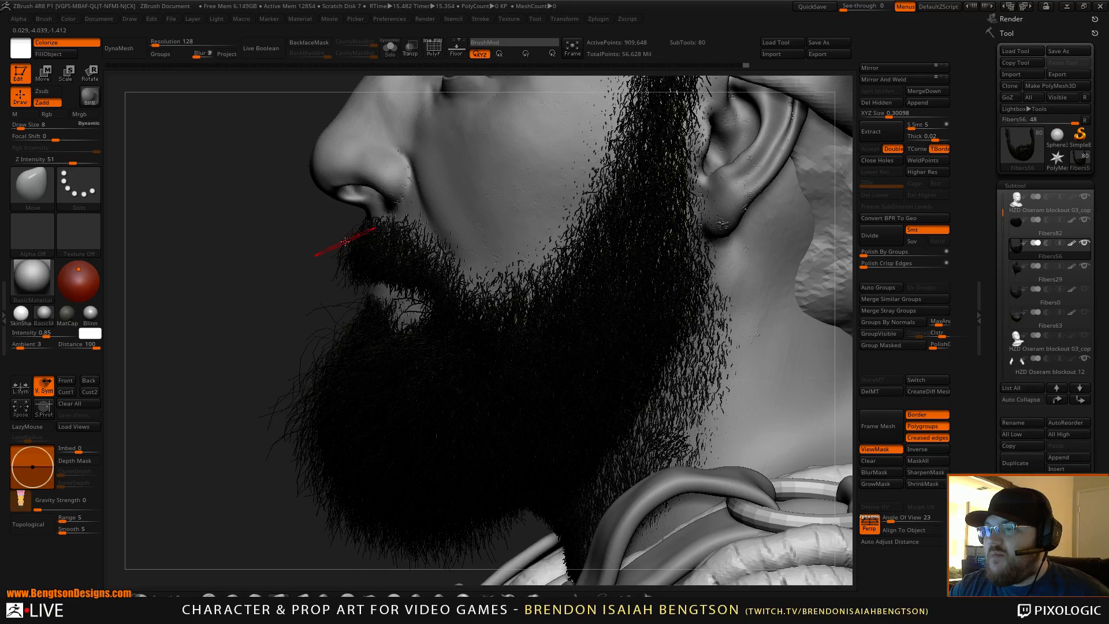
{"action": "left_click_drag", "start_coordinate": [299, 247], "coordinate": [400, 253]}
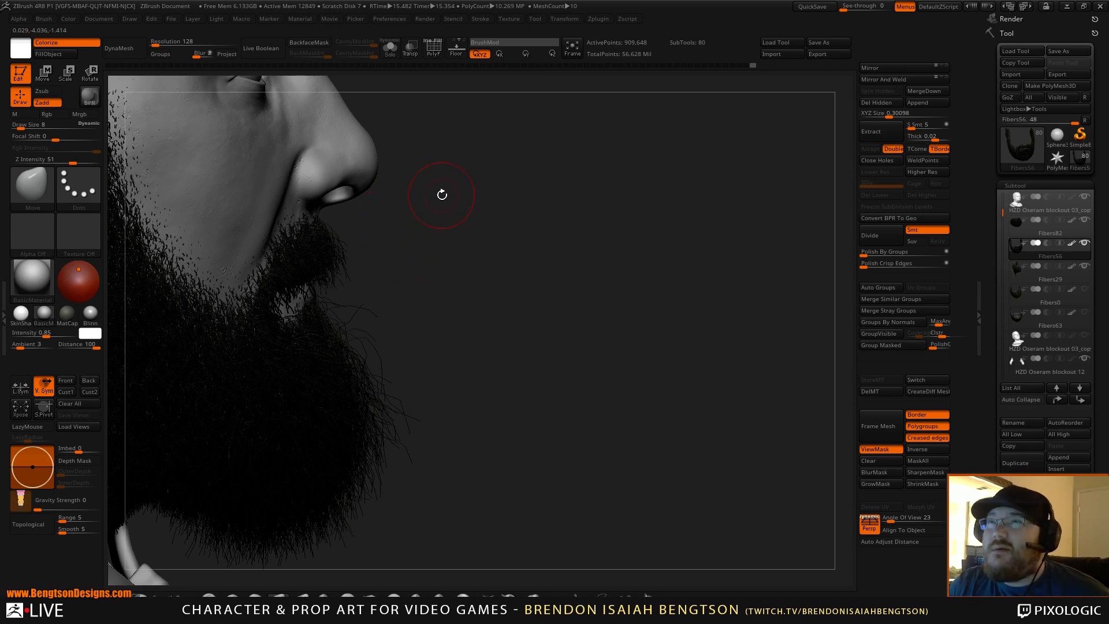
{"action": "mouse_move", "coordinate": [453, 209]}
{"action": "left_mouse_down"}
{"action": "mouse_move", "coordinate": [478, 230]}
{"action": "mouse_move", "coordinate": [463, 242]}
{"action": "mouse_move", "coordinate": [361, 276]}
{"action": "left_mouse_up"}
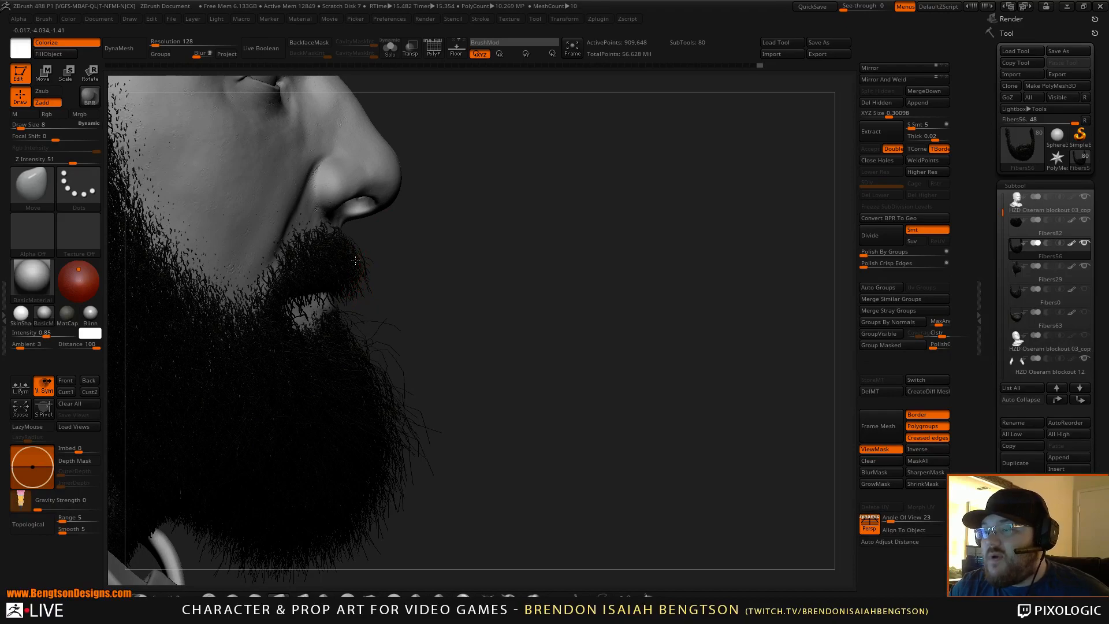
{"action": "left_click_drag", "start_coordinate": [404, 245], "coordinate": [322, 313]}
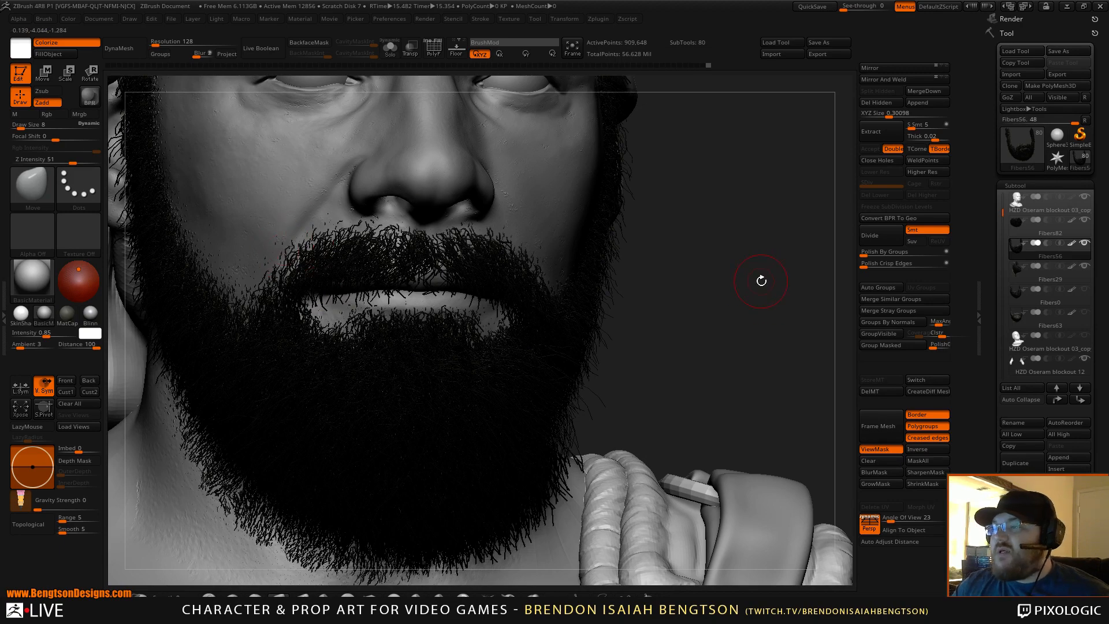
Adjust the mustache fibers beside the nose and around the corner of the mouth with the Move brush
{"action": "left_click_drag", "start_coordinate": [761, 281], "coordinate": [748, 248]}
{"action": "left_click_drag", "start_coordinate": [780, 298], "coordinate": [728, 273]}
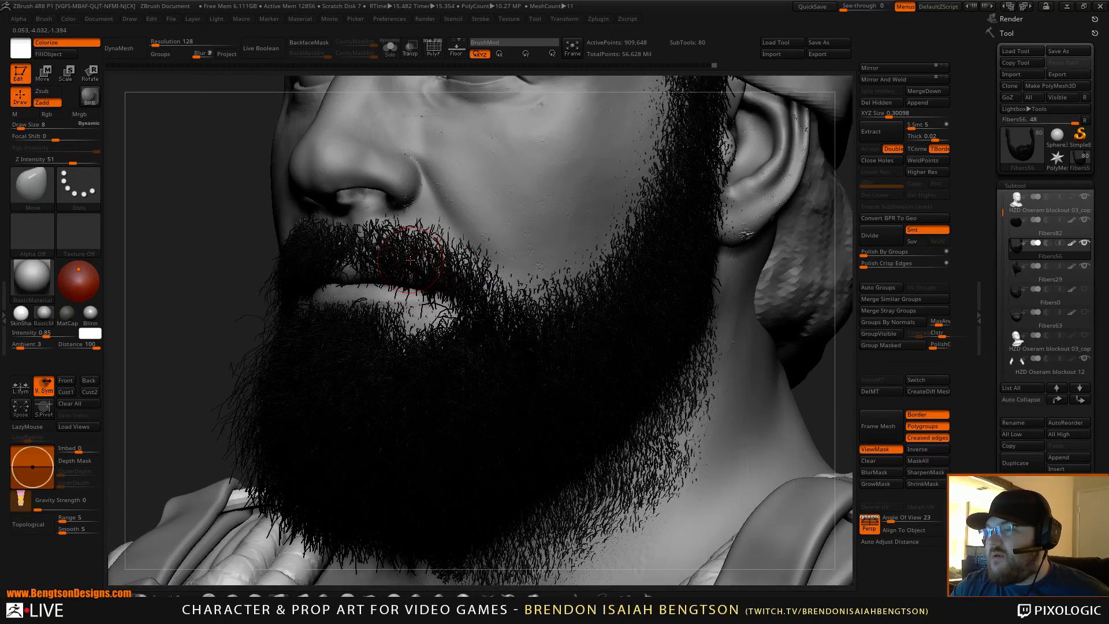
{"action": "left_click_drag", "start_coordinate": [411, 260], "coordinate": [417, 251]}
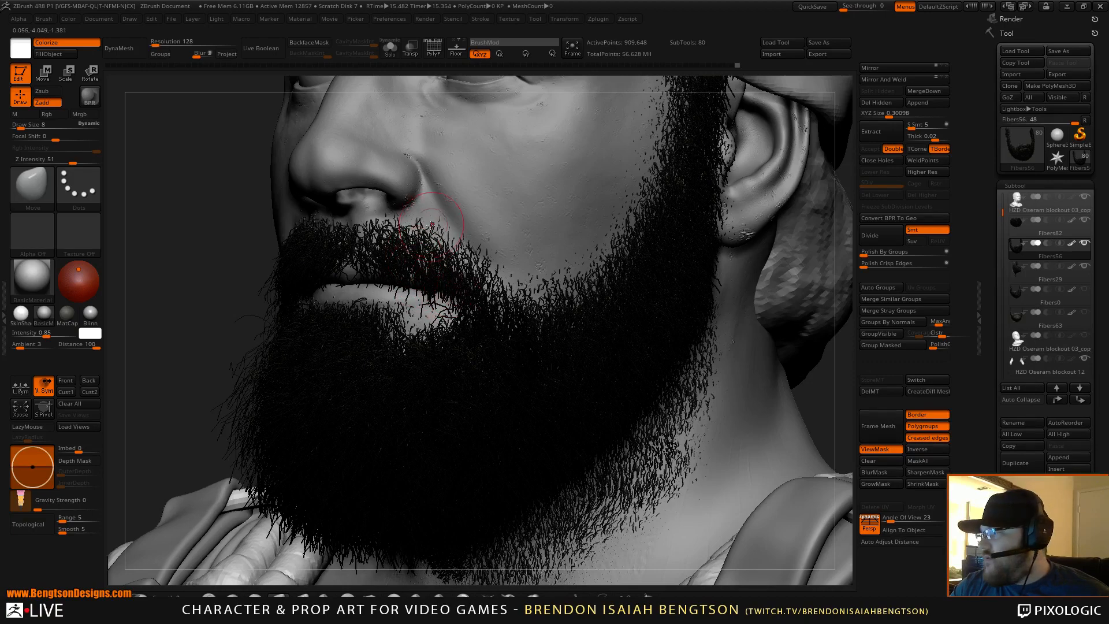
{"action": "left_click_drag", "start_coordinate": [806, 399], "coordinate": [844, 391]}
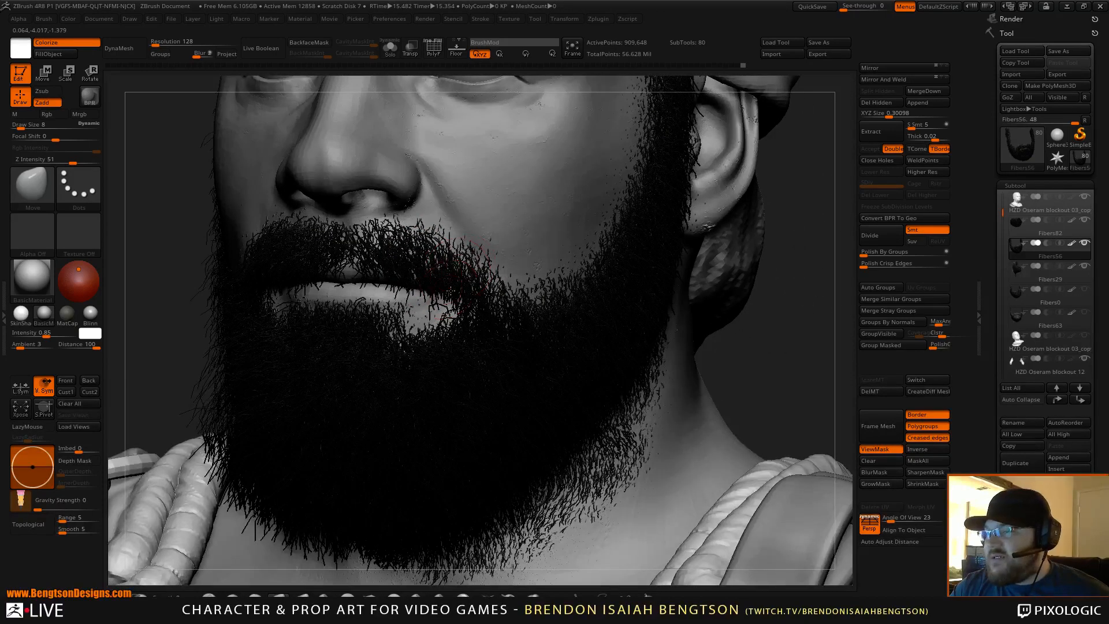
{"action": "left_click_drag", "start_coordinate": [450, 291], "coordinate": [439, 304]}
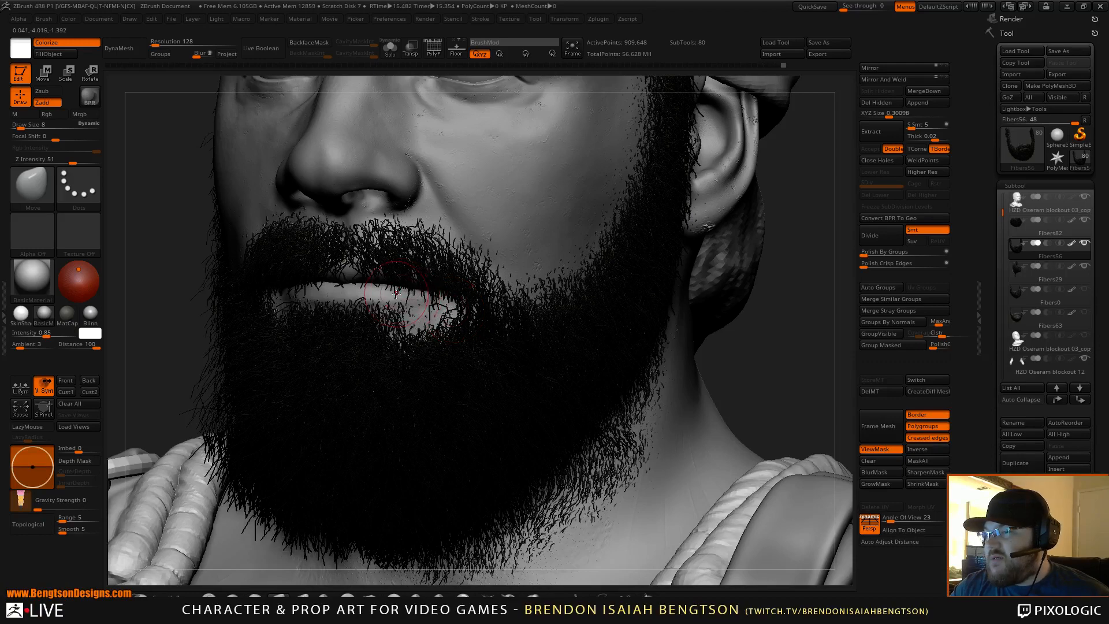
Move the stray sideburn fibers at the temple in under the headband with the Move brush
{"action": "left_click_drag", "start_coordinate": [817, 295], "coordinate": [796, 179], "text": "alt"}
{"action": "left_click_drag", "start_coordinate": [672, 287], "coordinate": [635, 247]}
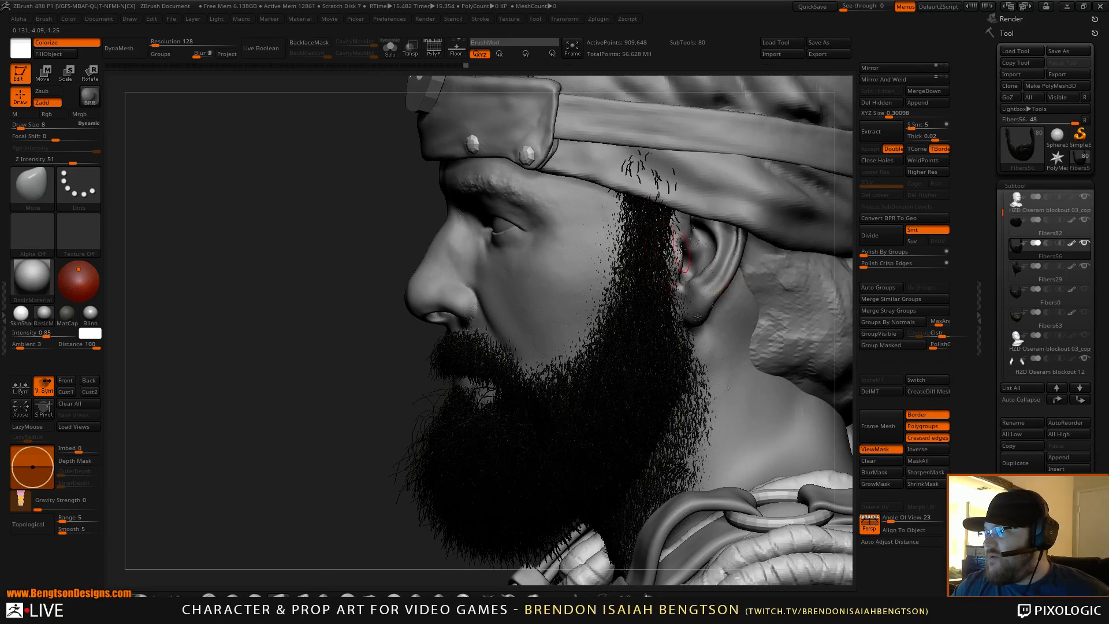
{"action": "mouse_move", "coordinate": [637, 171]}
{"action": "left_mouse_down", "text": "alt"}
{"action": "mouse_move", "coordinate": [673, 176]}
{"action": "mouse_move", "coordinate": [657, 192]}
{"action": "mouse_move", "coordinate": [618, 169]}
{"action": "left_mouse_up", "text": "alt"}
{"action": "mouse_move", "coordinate": [589, 219]}
{"action": "right_mouse_down"}
{"action": "mouse_move", "coordinate": [638, 255]}
{"action": "mouse_move", "coordinate": [728, 242]}
{"action": "right_mouse_up"}
Set the Draw Size to 14 and shape the sideburn fibers in front of the ear with the Move brush
{"action": "key", "text": "space"}
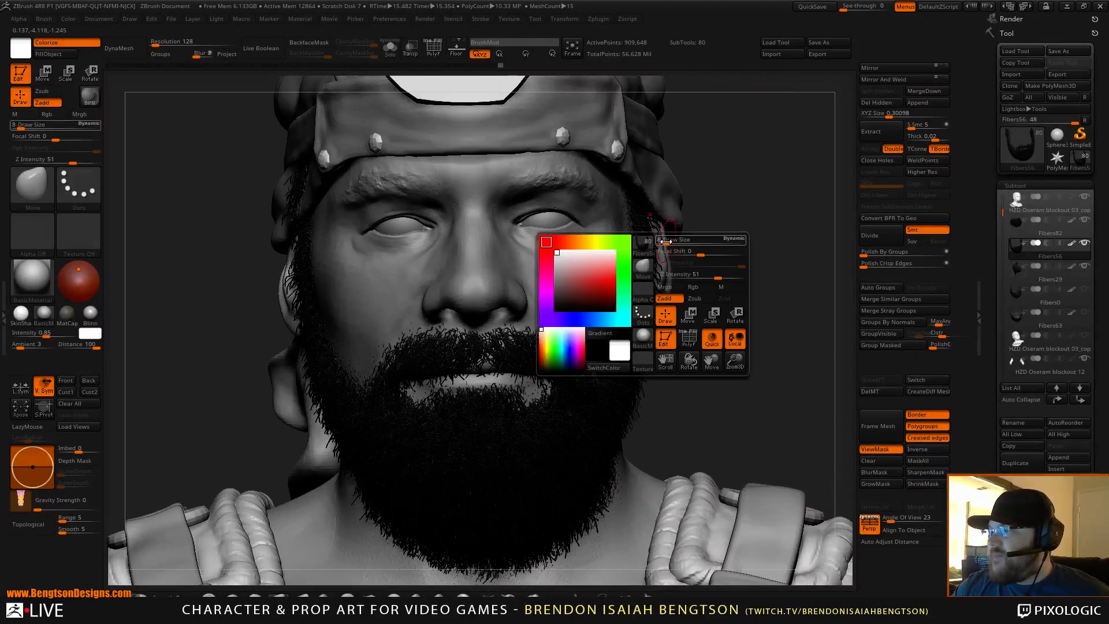
{"action": "left_click_drag", "start_coordinate": [663, 241], "coordinate": [668, 242]}
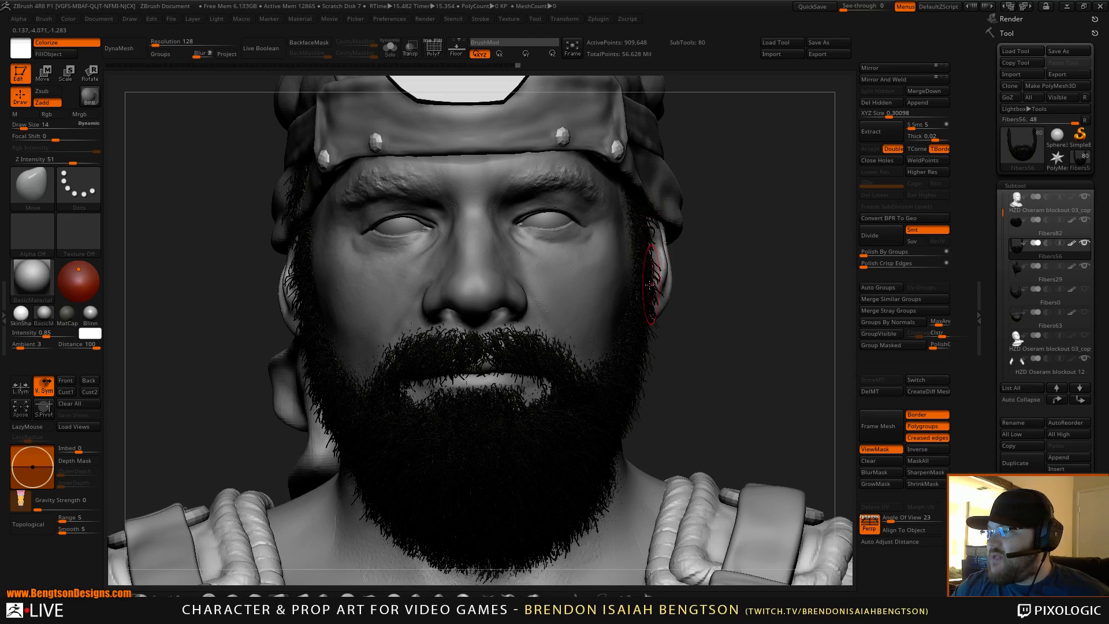
{"action": "right_click_drag", "start_coordinate": [668, 287], "coordinate": [626, 287]}
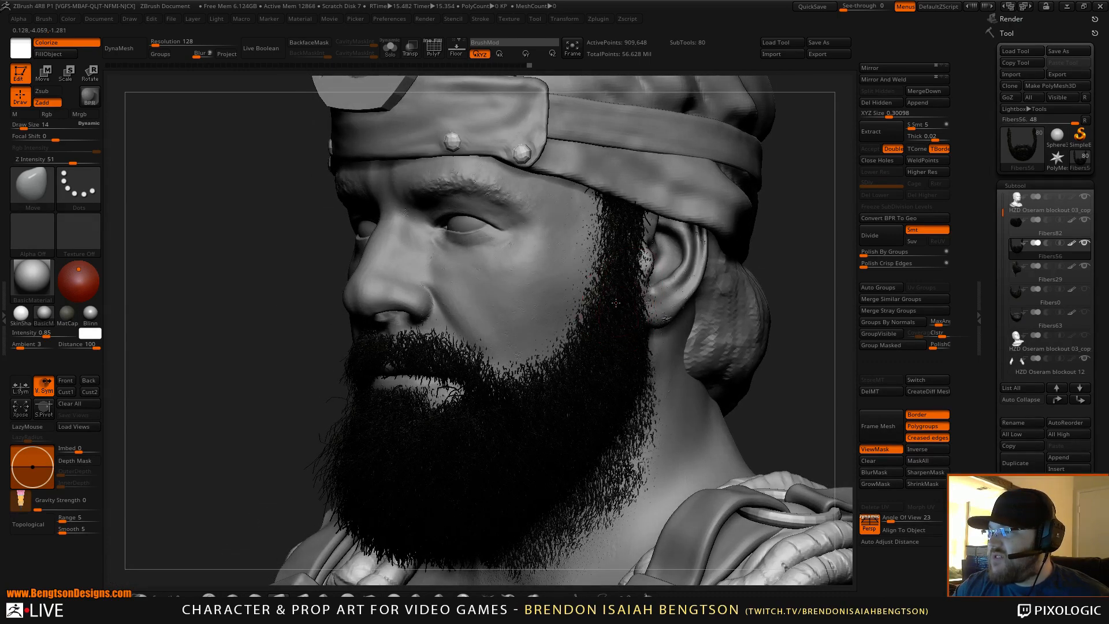
{"action": "right_click_drag", "start_coordinate": [813, 216], "coordinate": [730, 243]}
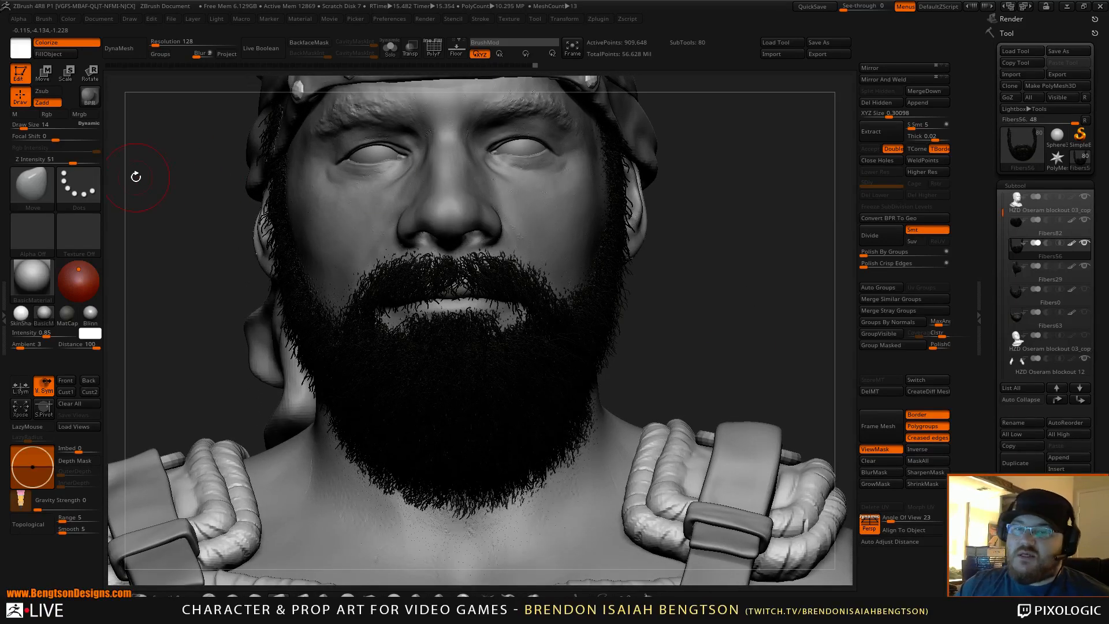
Examine the beard and head of the character in the concept art reference
{"action": "right_click_drag", "start_coordinate": [0, 133], "coordinate": [715, 266]}
{"action": "scroll", "coordinate": [716, 263], "scroll_direction": "up", "scroll_amount": 2}
{"action": "scroll", "coordinate": [719, 222], "scroll_direction": "up", "scroll_amount": 2}
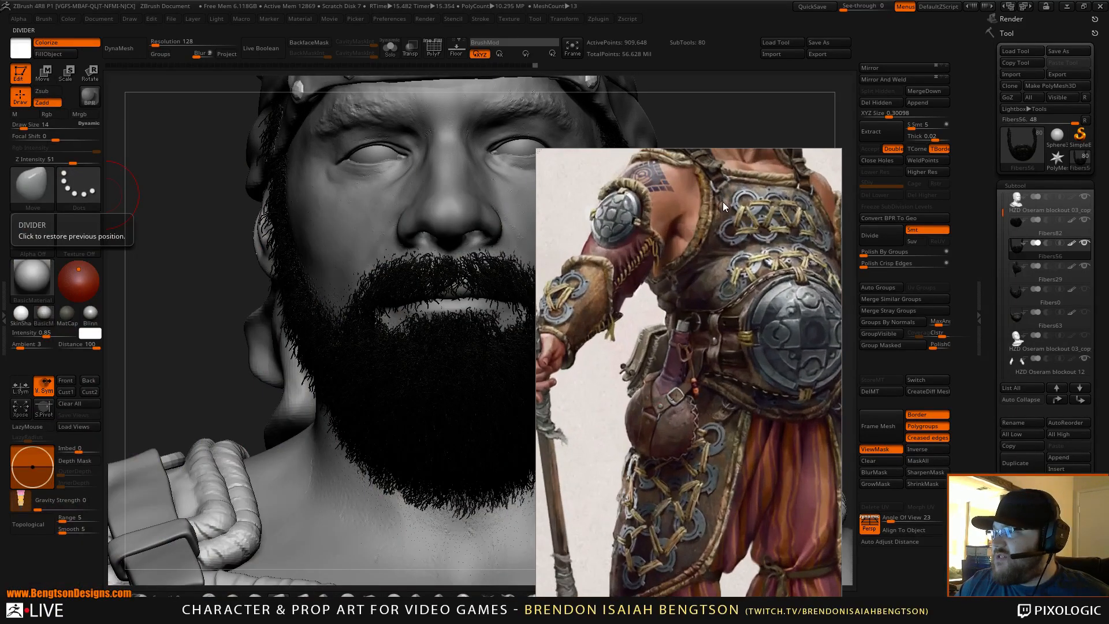
{"action": "middle_click_drag", "start_coordinate": [723, 203], "coordinate": [670, 385]}
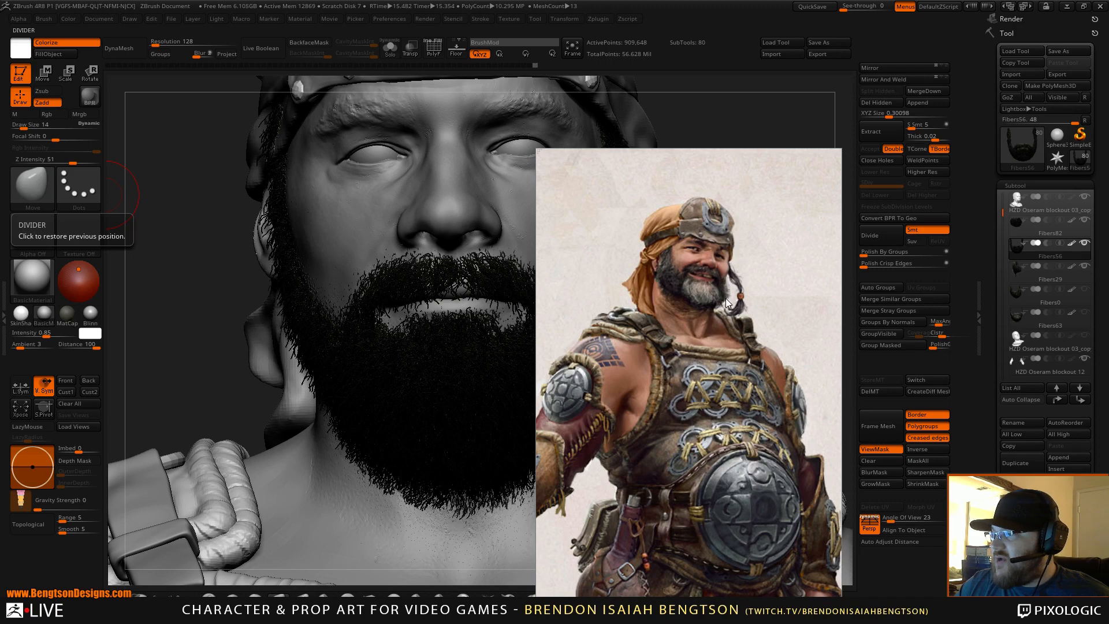
{"action": "right_click_drag", "start_coordinate": [695, 307], "coordinate": [0, 324]}
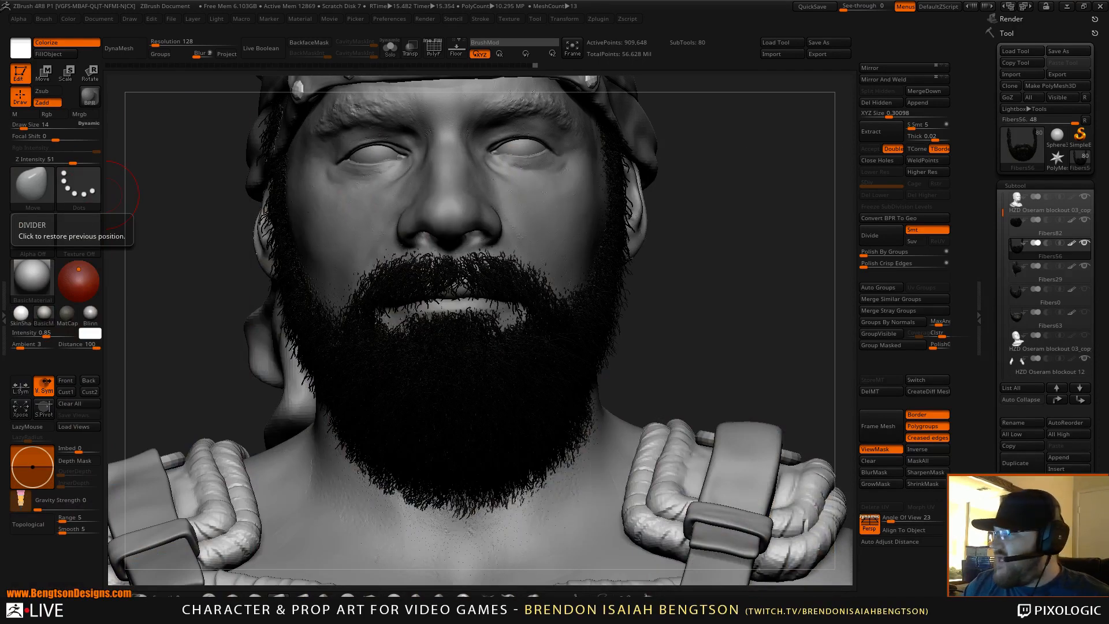
Set the Draw Size to 17 and shape the beard's side silhouette and sideburns beside the ear with the Move brush
{"action": "left_click_drag", "start_coordinate": [714, 292], "coordinate": [692, 258]}
{"action": "key", "text": "space"}
{"action": "left_click", "coordinate": [695, 257]}
{"action": "left_click_drag", "start_coordinate": [698, 340], "coordinate": [694, 321]}
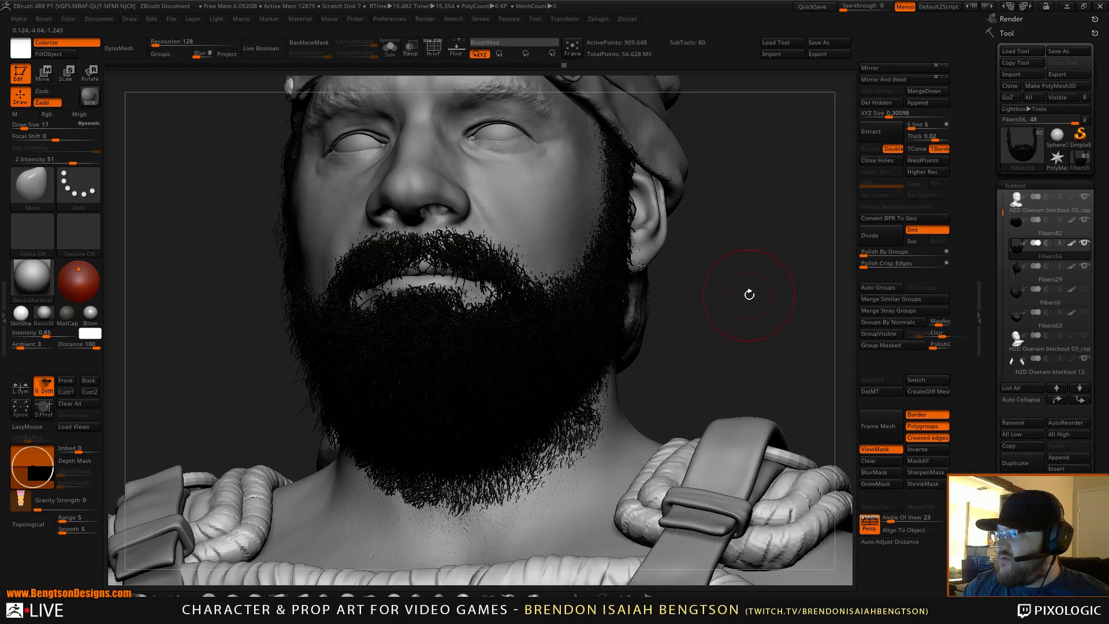
{"action": "left_click_drag", "start_coordinate": [748, 292], "coordinate": [626, 338]}
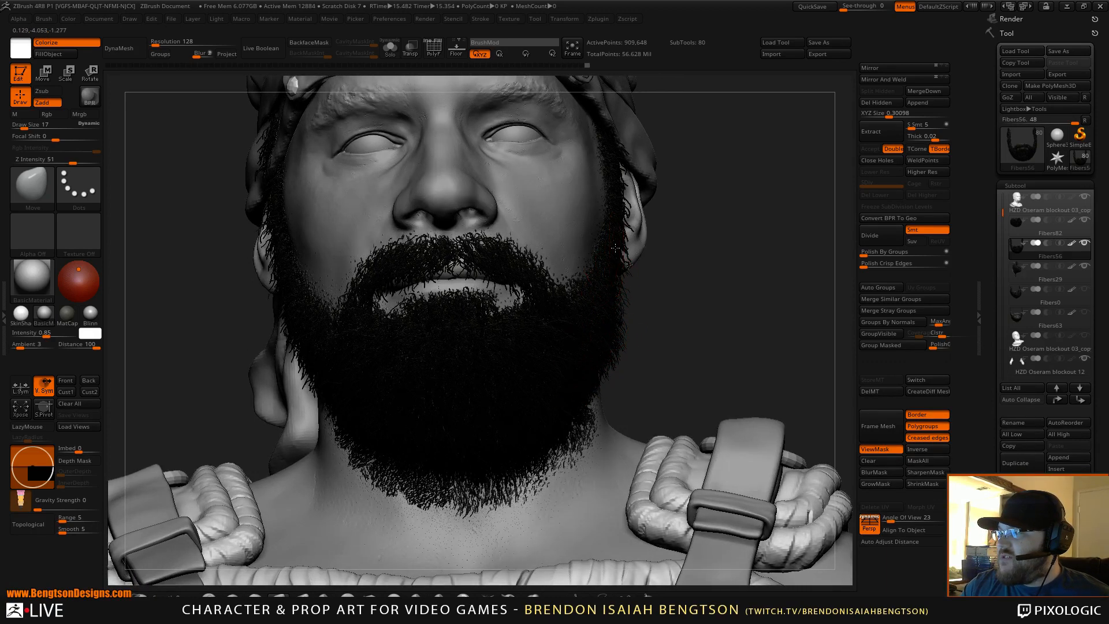
{"action": "mouse_move", "coordinate": [748, 214]}
{"action": "left_mouse_down"}
{"action": "mouse_move", "coordinate": [751, 237]}
{"action": "mouse_move", "coordinate": [617, 255]}
{"action": "left_mouse_up"}
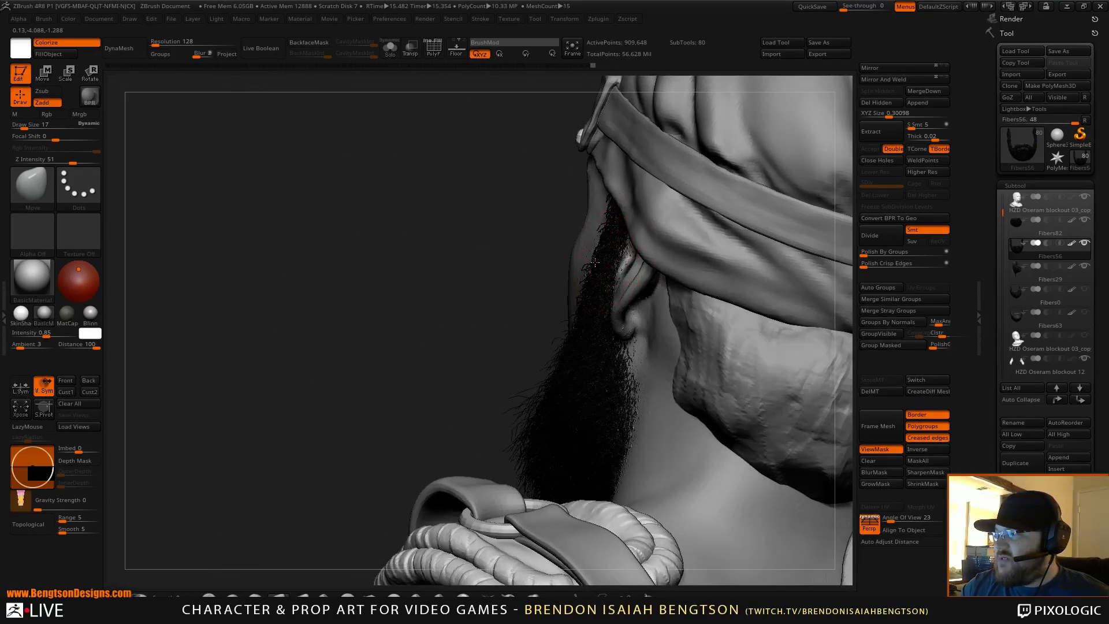
{"action": "left_click_drag", "start_coordinate": [461, 285], "coordinate": [586, 293]}
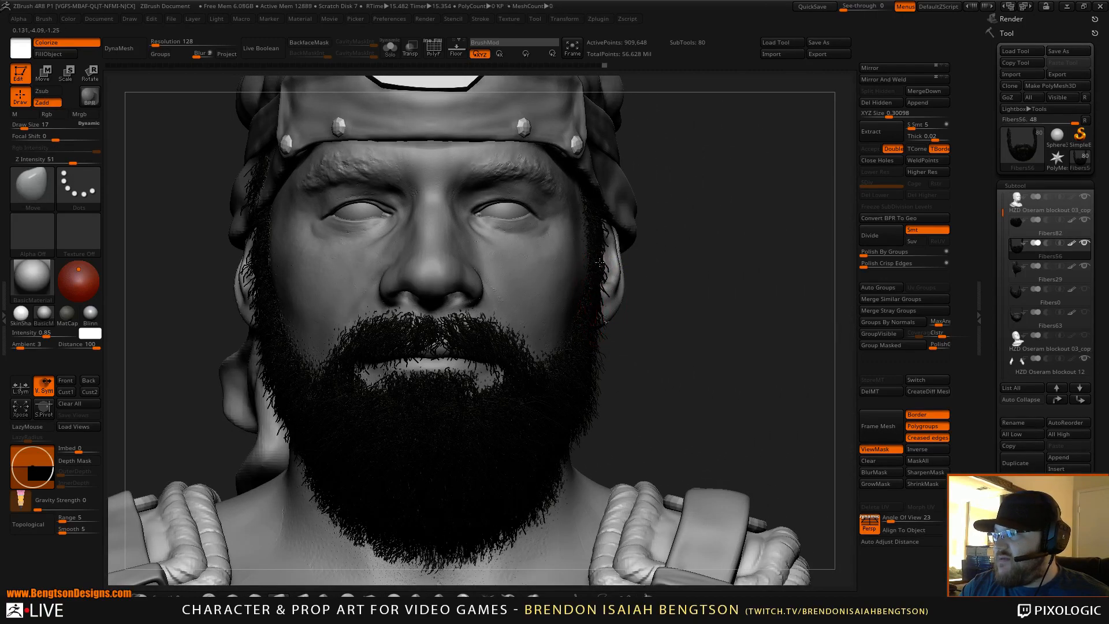
Shape the Fibers56 beard along the lower jaw and the side of the chin with the Move brush
{"action": "left_click_drag", "start_coordinate": [609, 298], "coordinate": [534, 343]}
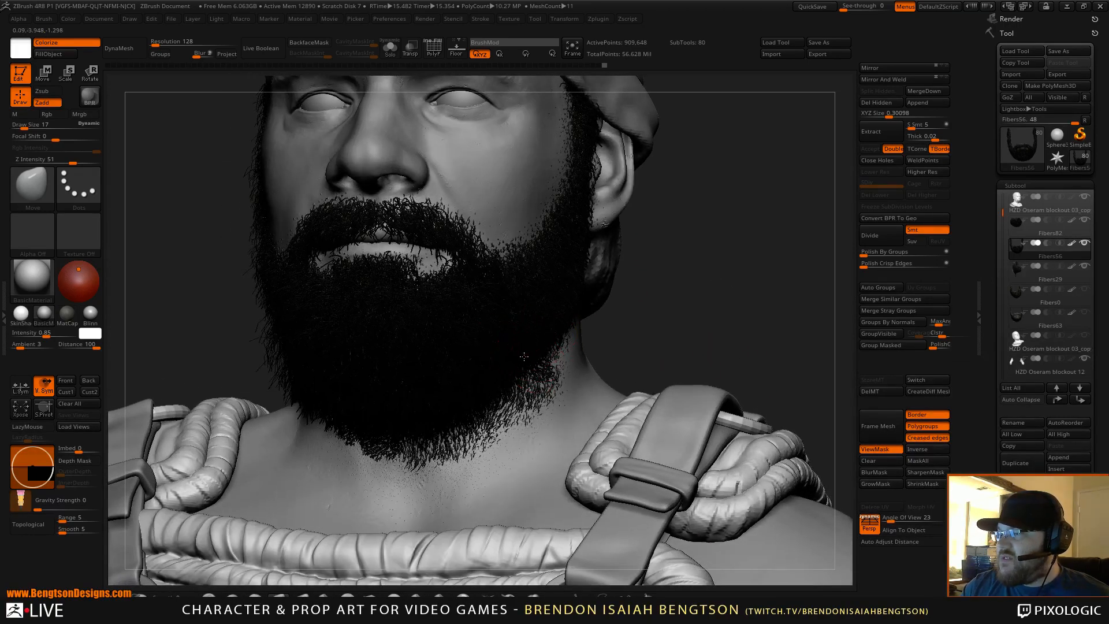
{"action": "mouse_move", "coordinate": [666, 287]}
{"action": "left_mouse_down"}
{"action": "mouse_move", "coordinate": [480, 341]}
{"action": "mouse_move", "coordinate": [456, 327]}
{"action": "left_mouse_up"}
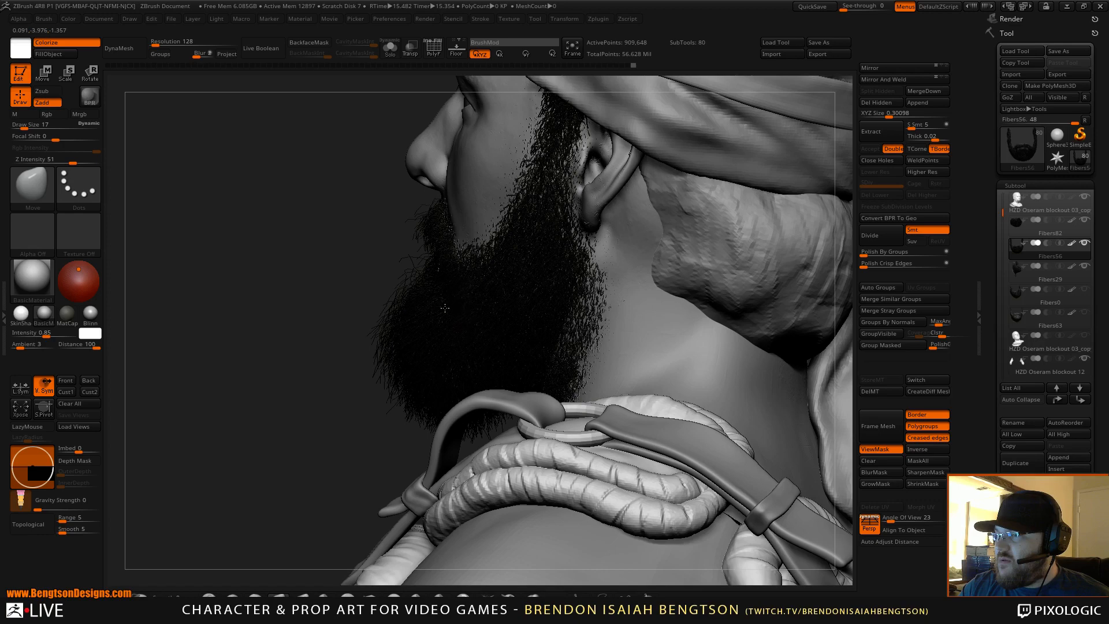
{"action": "left_click_drag", "start_coordinate": [445, 308], "coordinate": [440, 308]}
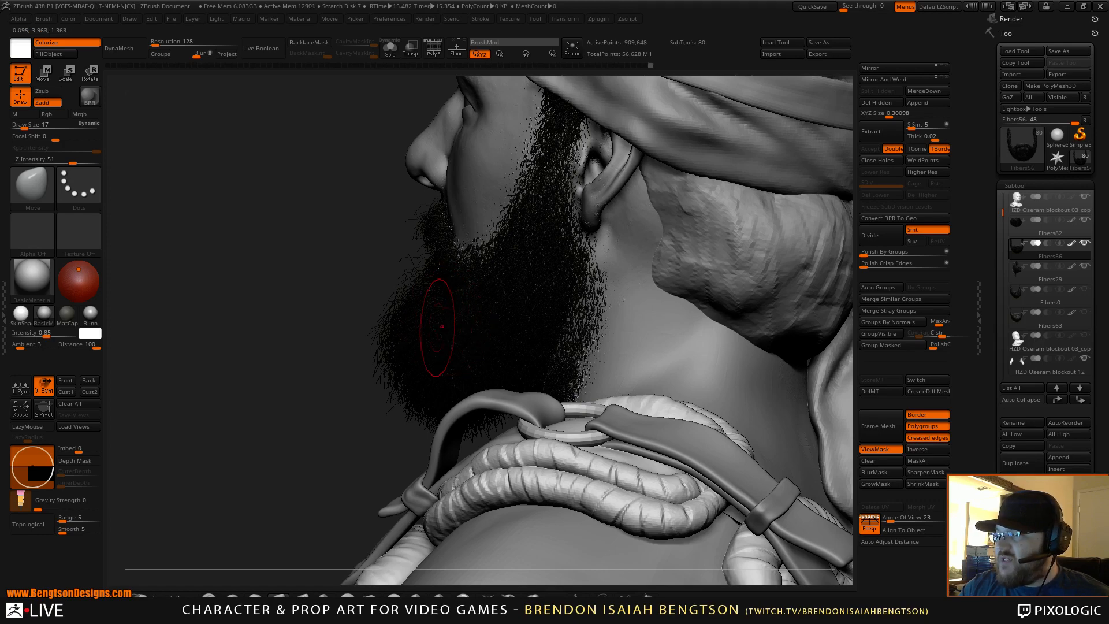
{"action": "left_click_drag", "start_coordinate": [297, 448], "coordinate": [370, 442]}
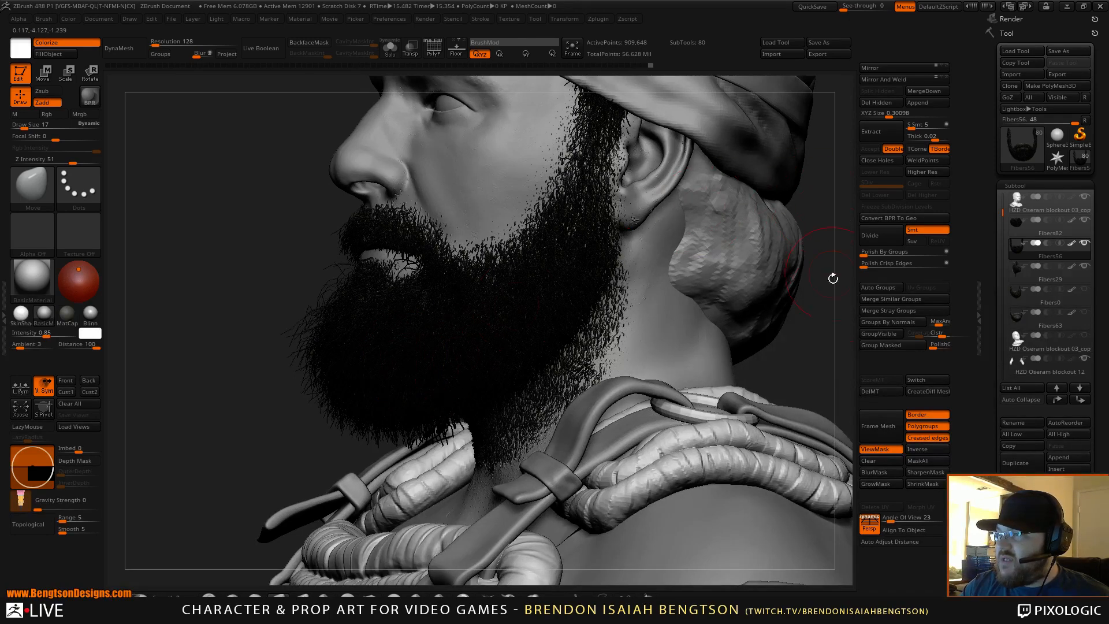
Shape the outer jaw contour and the underside of the beard with the Move brush at Draw Size 17
{"action": "mouse_move", "coordinate": [832, 277]}
{"action": "left_mouse_down"}
{"action": "mouse_move", "coordinate": [723, 297]}
{"action": "mouse_move", "coordinate": [692, 208]}
{"action": "mouse_move", "coordinate": [519, 302]}
{"action": "mouse_move", "coordinate": [667, 269]}
{"action": "mouse_move", "coordinate": [718, 312]}
{"action": "mouse_move", "coordinate": [632, 352]}
{"action": "left_mouse_up"}
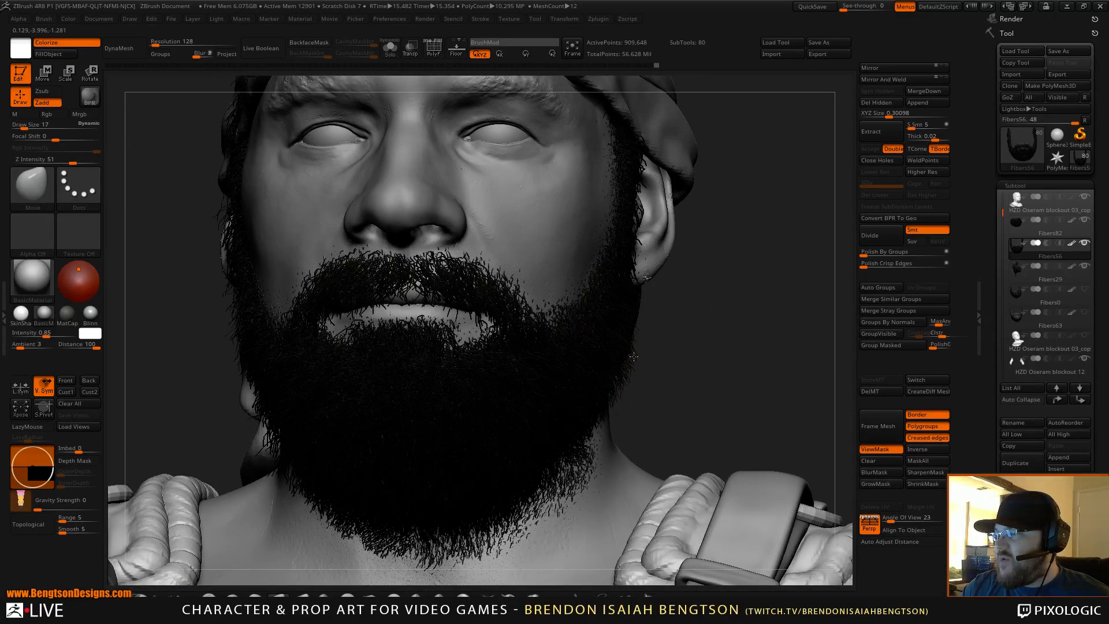
{"action": "left_click_drag", "start_coordinate": [633, 334], "coordinate": [612, 325]}
{"action": "right_click_drag", "start_coordinate": [681, 317], "coordinate": [634, 375]}
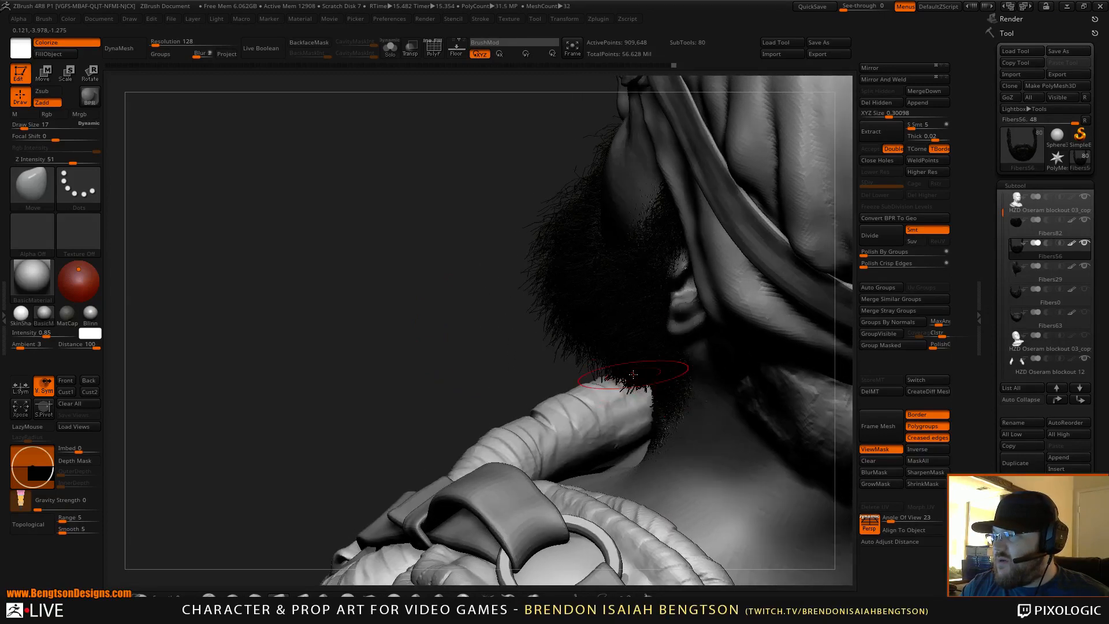
{"action": "left_click_drag", "start_coordinate": [630, 374], "coordinate": [644, 379]}
{"action": "mouse_move", "coordinate": [466, 371]}
{"action": "right_mouse_down"}
{"action": "mouse_move", "coordinate": [466, 337]}
{"action": "mouse_move", "coordinate": [490, 312]}
{"action": "mouse_move", "coordinate": [668, 374]}
{"action": "right_mouse_up"}
{"action": "right_click_drag", "start_coordinate": [427, 400], "coordinate": [857, 232]}
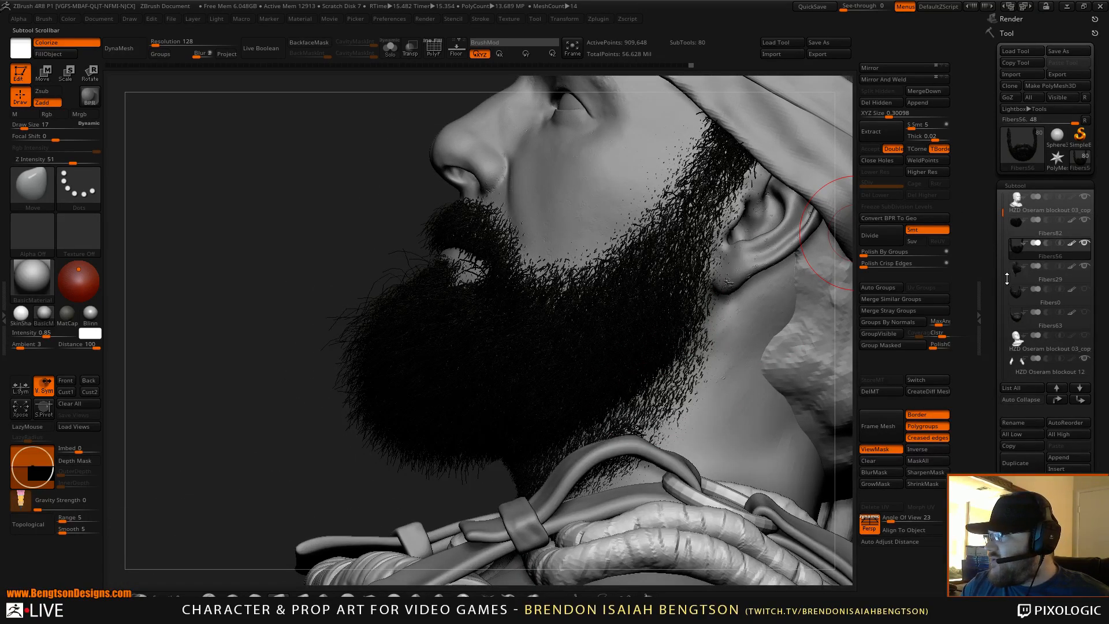
Select the Fibers29 subtool and shape its fibers along the rear jaw and neck with the Move brush at Draw Size 11
{"action": "left_click", "coordinate": [1034, 271]}
{"action": "right_click_drag", "start_coordinate": [679, 339], "coordinate": [636, 370]}
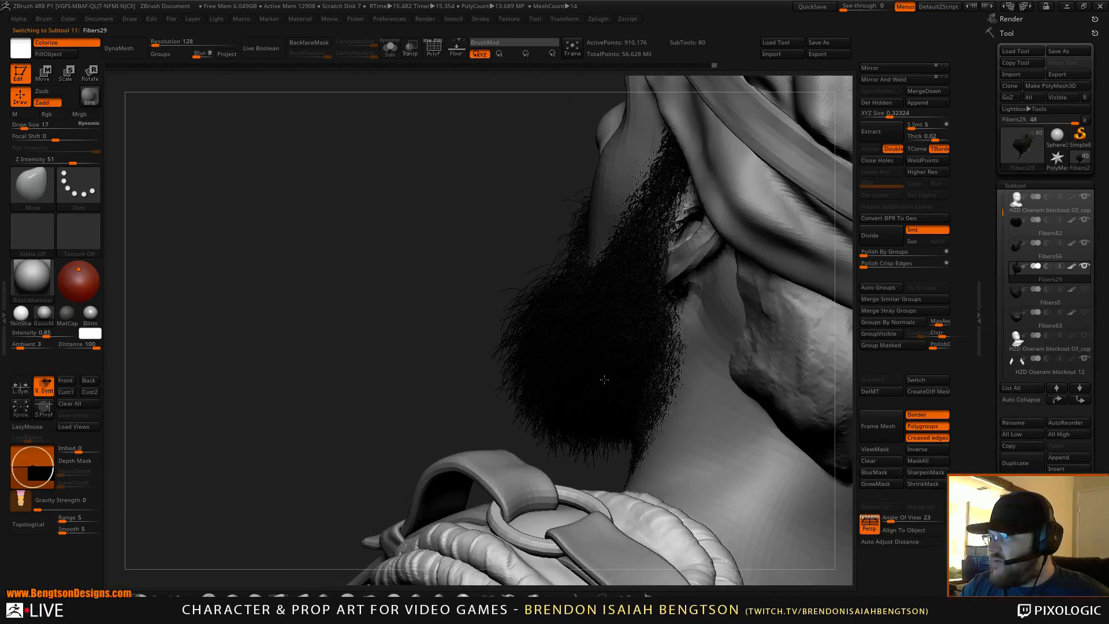
{"action": "key", "text": "space"}
{"action": "left_click_drag", "start_coordinate": [646, 379], "coordinate": [645, 380]}
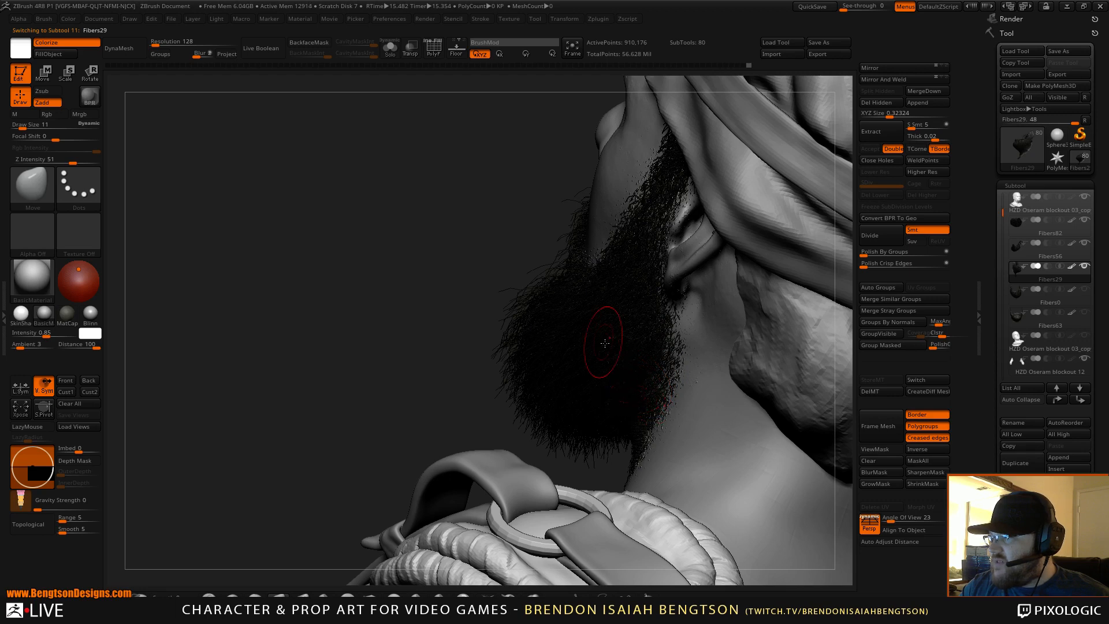
{"action": "right_click_drag", "start_coordinate": [605, 343], "coordinate": [624, 408]}
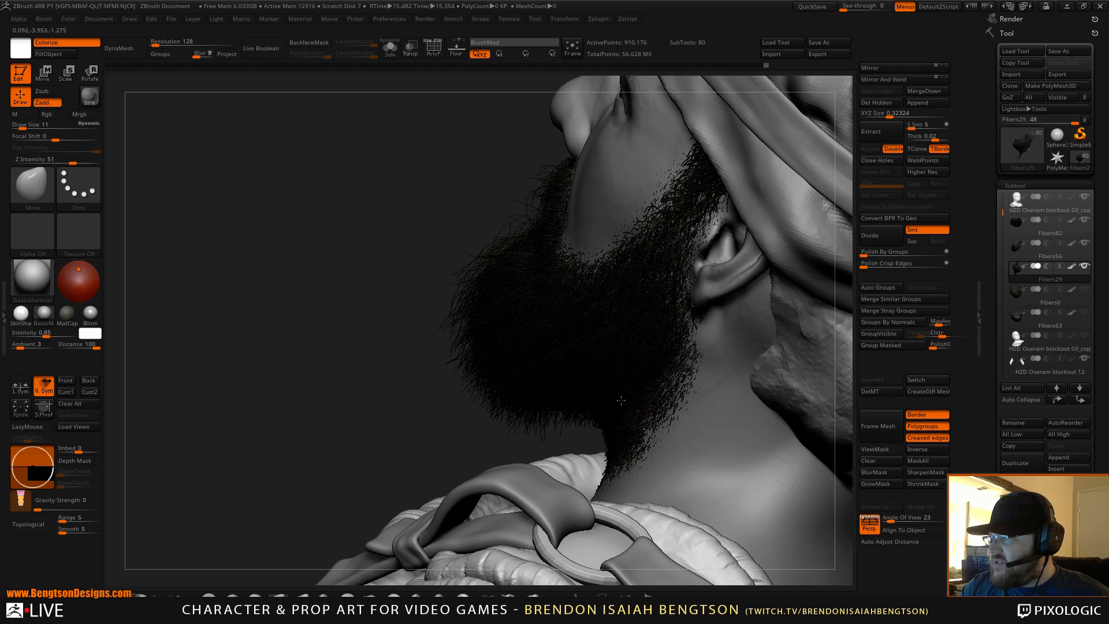
{"action": "right_click_drag", "start_coordinate": [621, 400], "coordinate": [629, 407]}
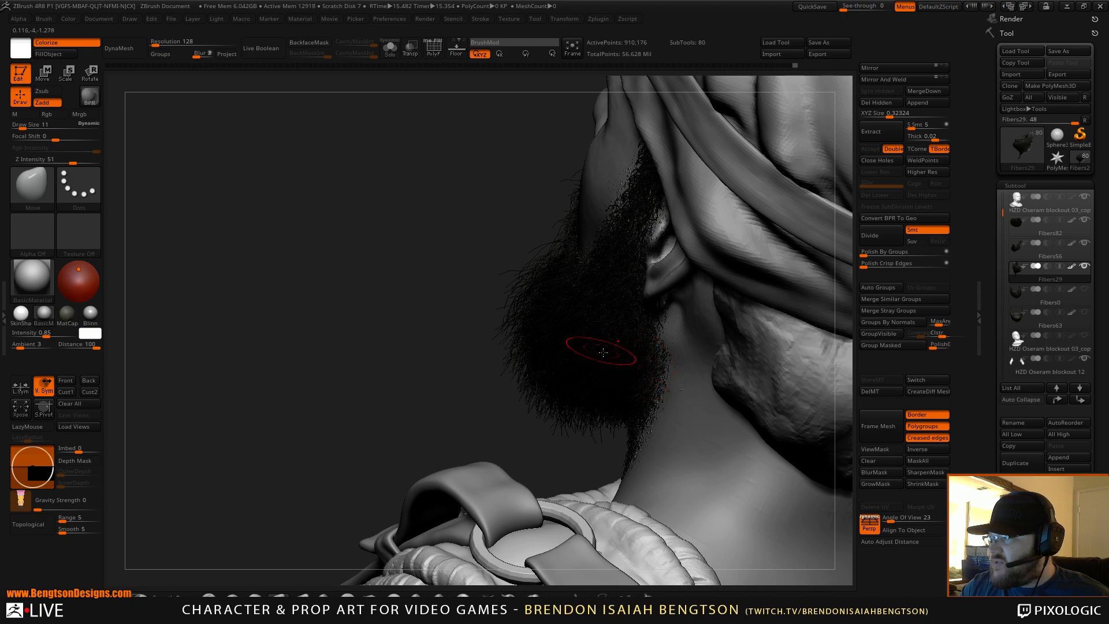
{"action": "right_click_drag", "start_coordinate": [602, 349], "coordinate": [765, 283]}
Pull the Fibers56 sideburn strands poking through the headband down toward the temple with the Move brush at Draw Size 21
{"action": "key", "text": "Up"}
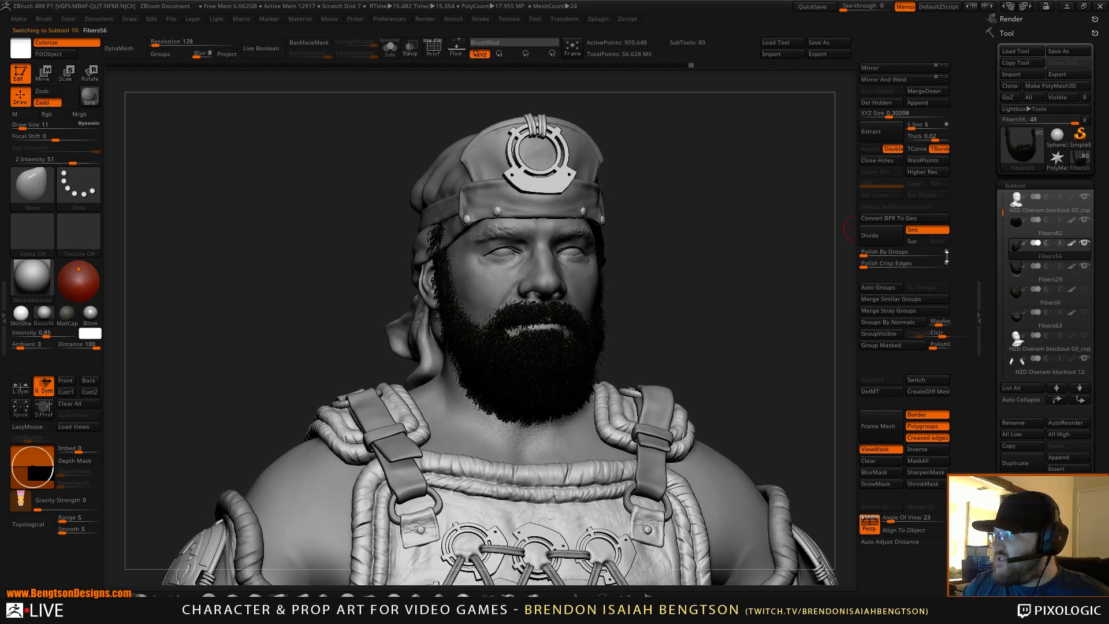
{"action": "left_click_drag", "start_coordinate": [735, 321], "coordinate": [750, 352]}
{"action": "key", "text": "space"}
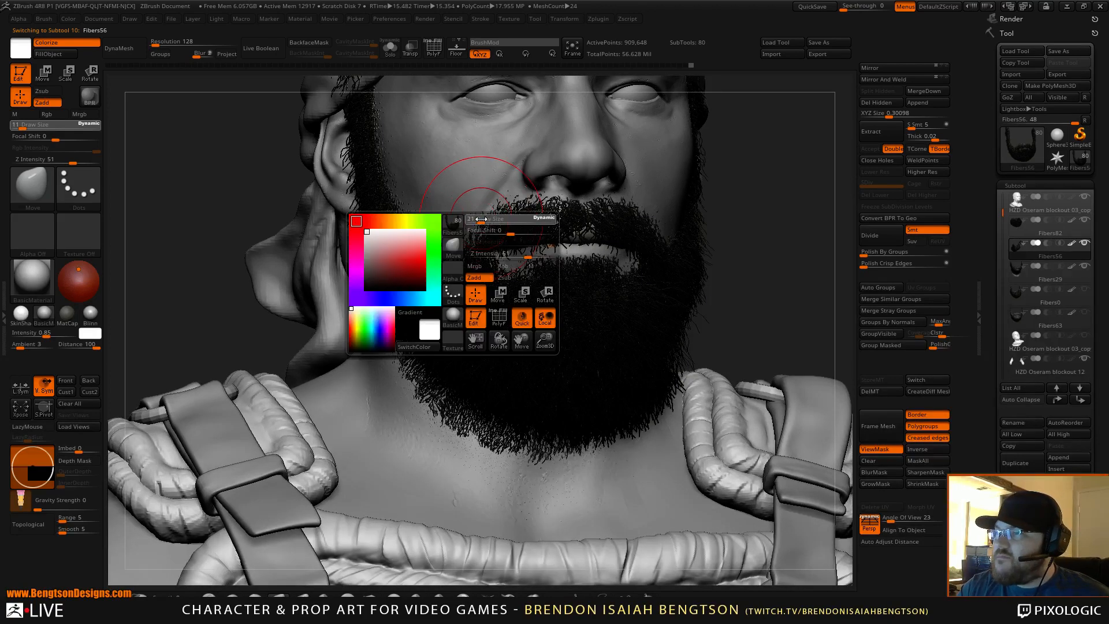
{"action": "right_click_drag", "start_coordinate": [378, 152], "coordinate": [411, 292], "text": "alt"}
{"action": "right_click_drag", "start_coordinate": [427, 255], "coordinate": [470, 254]}
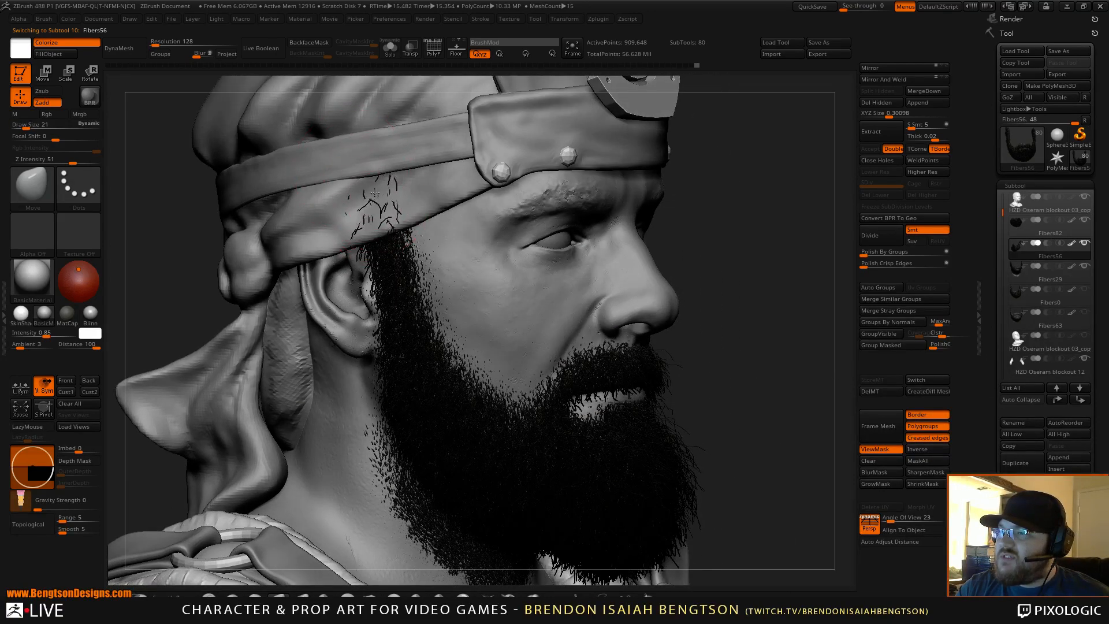
{"action": "mouse_move", "coordinate": [375, 193]}
{"action": "left_mouse_down"}
{"action": "mouse_move", "coordinate": [390, 204]}
{"action": "mouse_move", "coordinate": [368, 245]}
{"action": "mouse_move", "coordinate": [394, 254]}
{"action": "left_mouse_up"}
Set the Draw Size to 19 and shape the Fibers56 sideburn and the outer jaw edge below the ear
{"action": "key", "text": "space"}
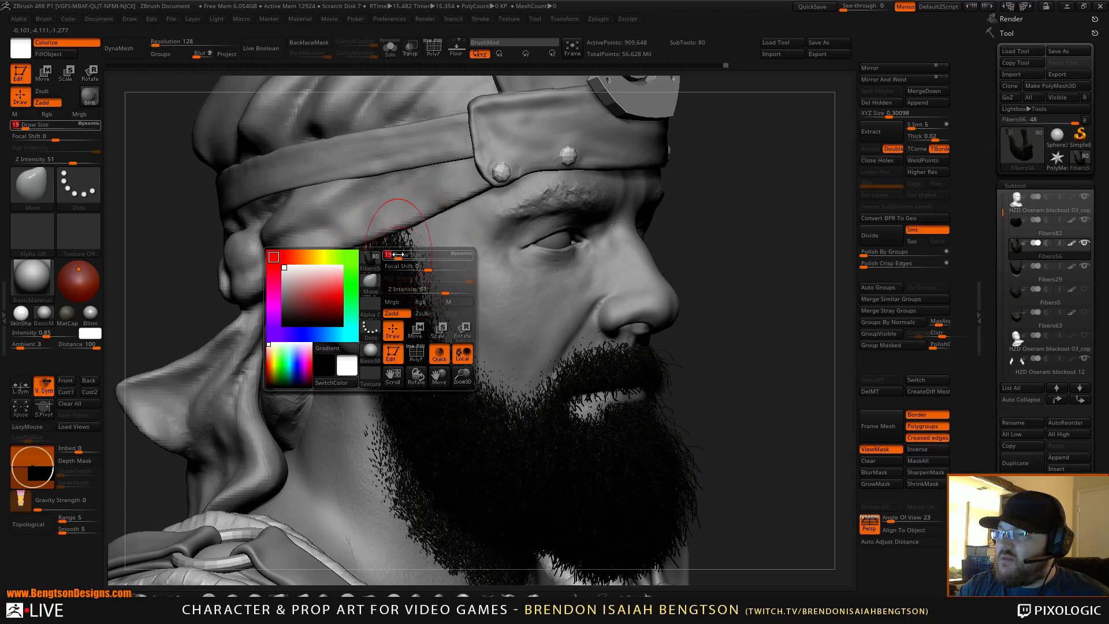
{"action": "mouse_move", "coordinate": [462, 291]}
{"action": "right_mouse_down"}
{"action": "mouse_move", "coordinate": [376, 298]}
{"action": "mouse_move", "coordinate": [399, 309]}
{"action": "right_mouse_up"}
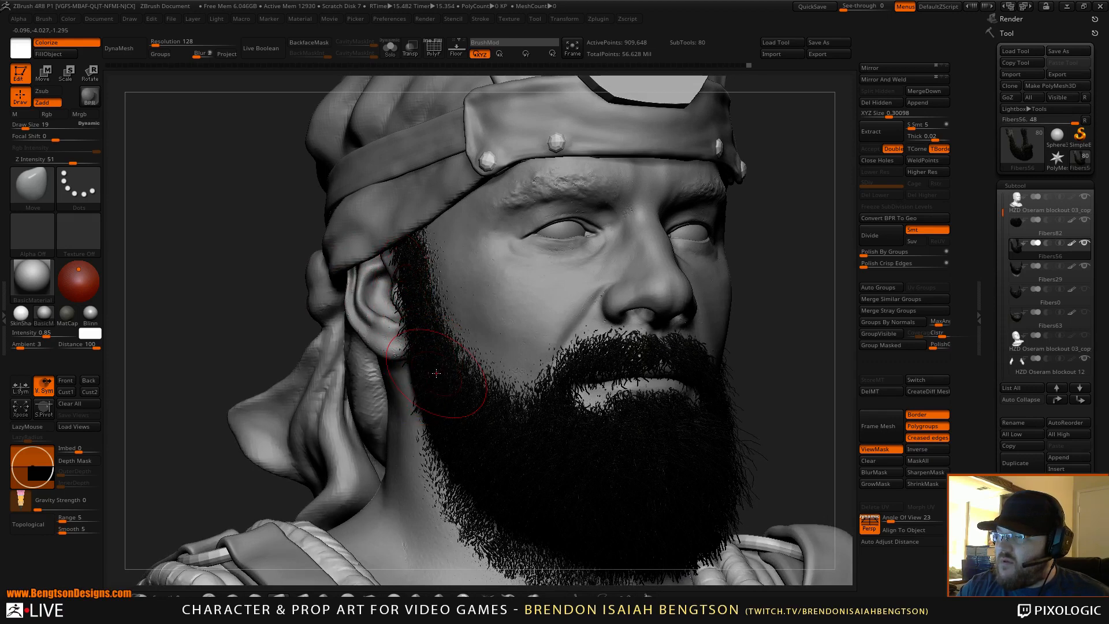
{"action": "right_click_drag", "start_coordinate": [436, 373], "coordinate": [468, 417]}
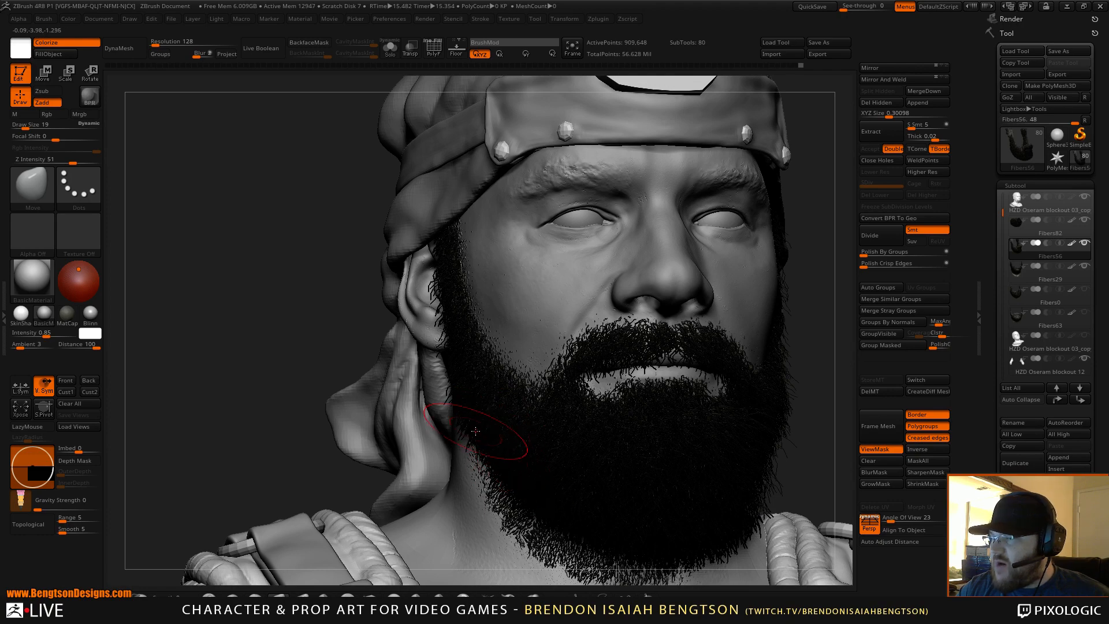
{"action": "mouse_move", "coordinate": [449, 374]}
{"action": "right_mouse_down"}
{"action": "mouse_move", "coordinate": [563, 389]}
{"action": "mouse_move", "coordinate": [565, 374]}
{"action": "mouse_move", "coordinate": [480, 410]}
{"action": "right_mouse_up"}
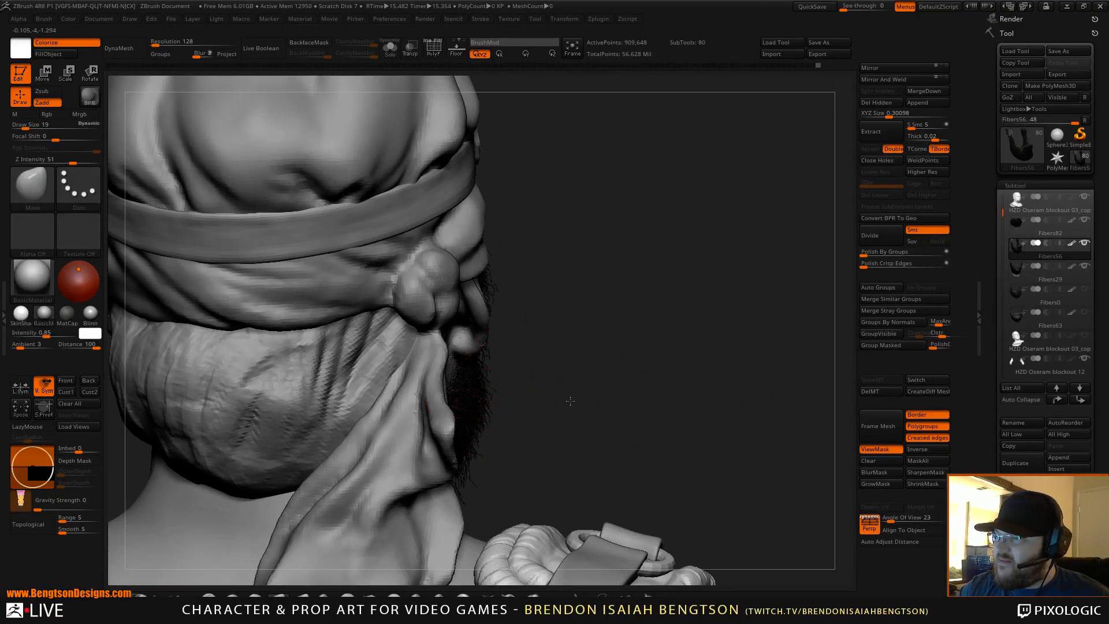
{"action": "right_click_drag", "start_coordinate": [570, 400], "coordinate": [467, 345]}
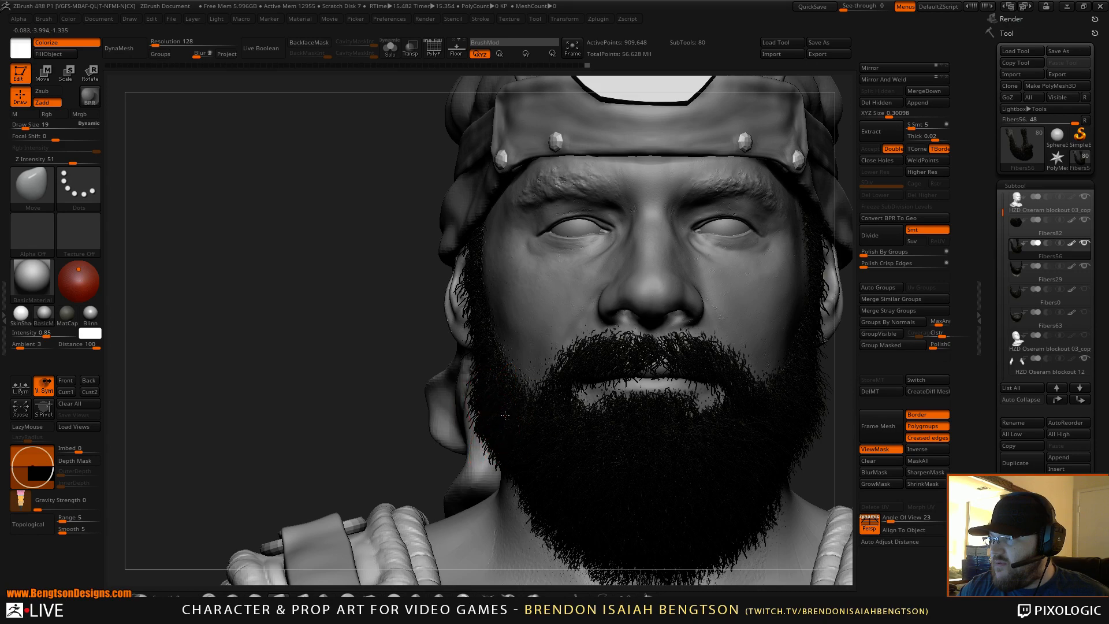
Select the Fibers29 subtool and shape the beard's rear edge below the ear at Draw Size 9
{"action": "left_click_drag", "start_coordinate": [306, 398], "coordinate": [287, 219], "text": "alt"}
{"action": "left_click_drag", "start_coordinate": [324, 359], "coordinate": [405, 360]}
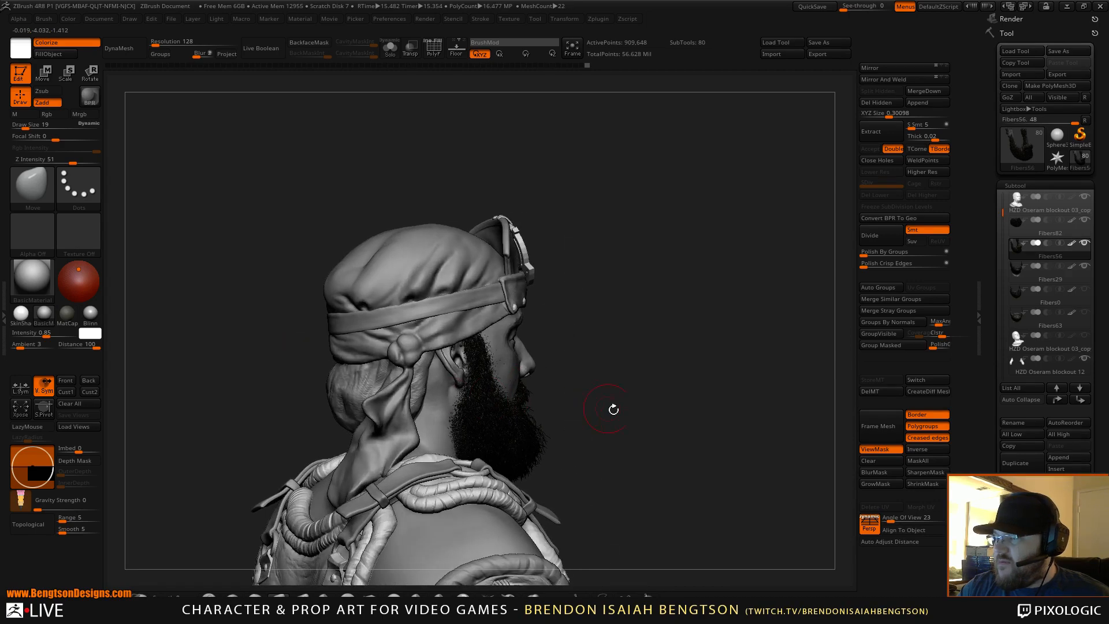
{"action": "left_click_drag", "start_coordinate": [621, 402], "coordinate": [720, 307], "text": "alt"}
{"action": "left_click", "coordinate": [1013, 270]}
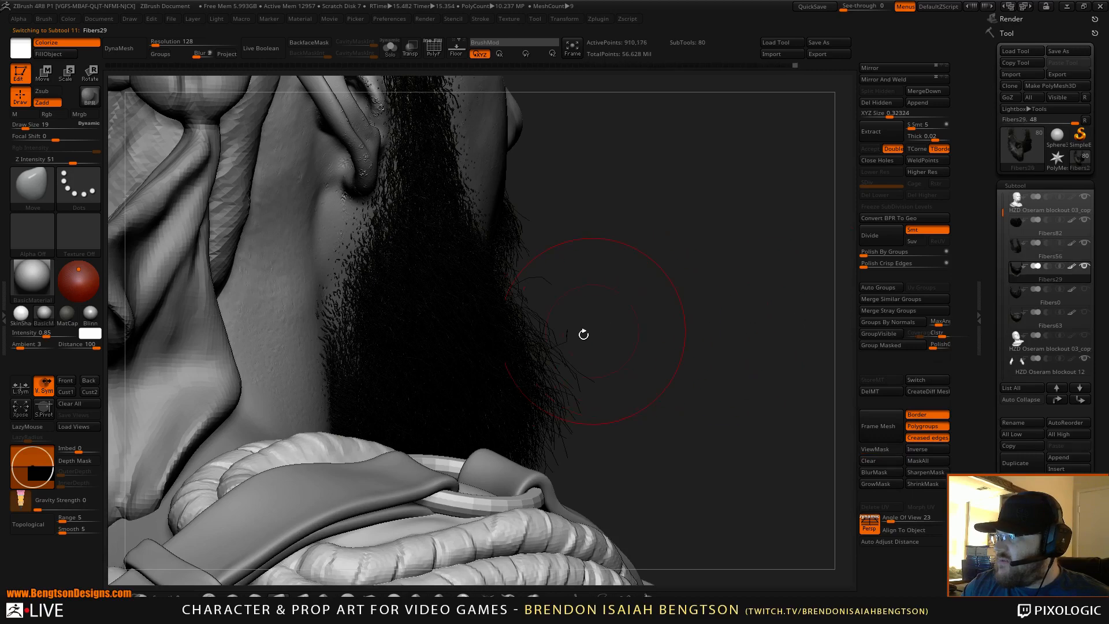
{"action": "key", "text": "space"}
{"action": "left_click_drag", "start_coordinate": [358, 353], "coordinate": [355, 353]}
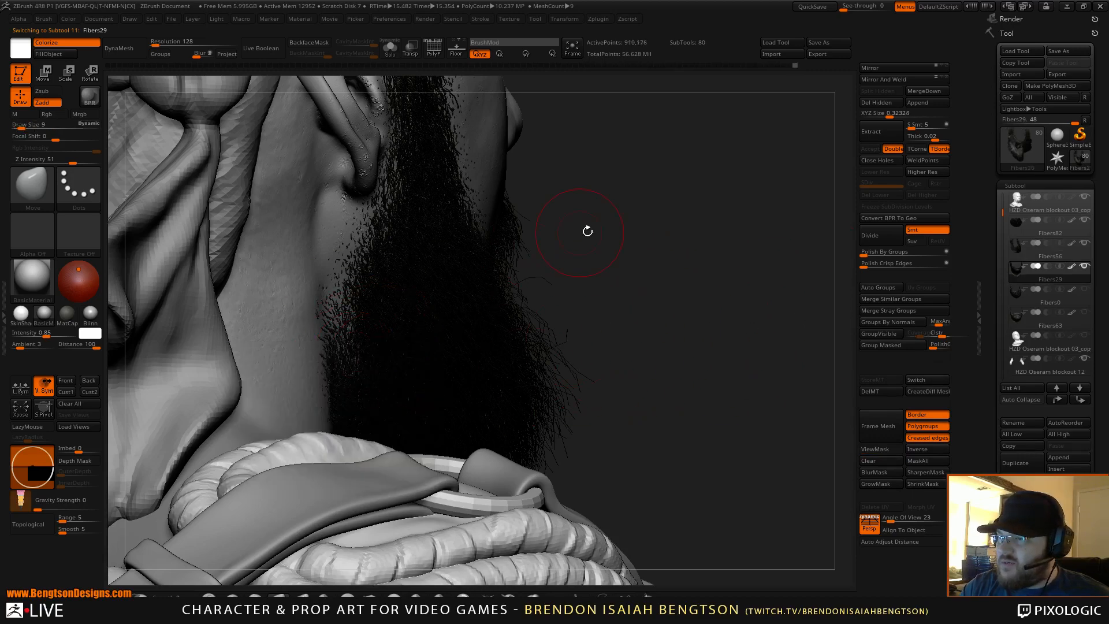
{"action": "left_click_drag", "start_coordinate": [587, 231], "coordinate": [643, 260]}
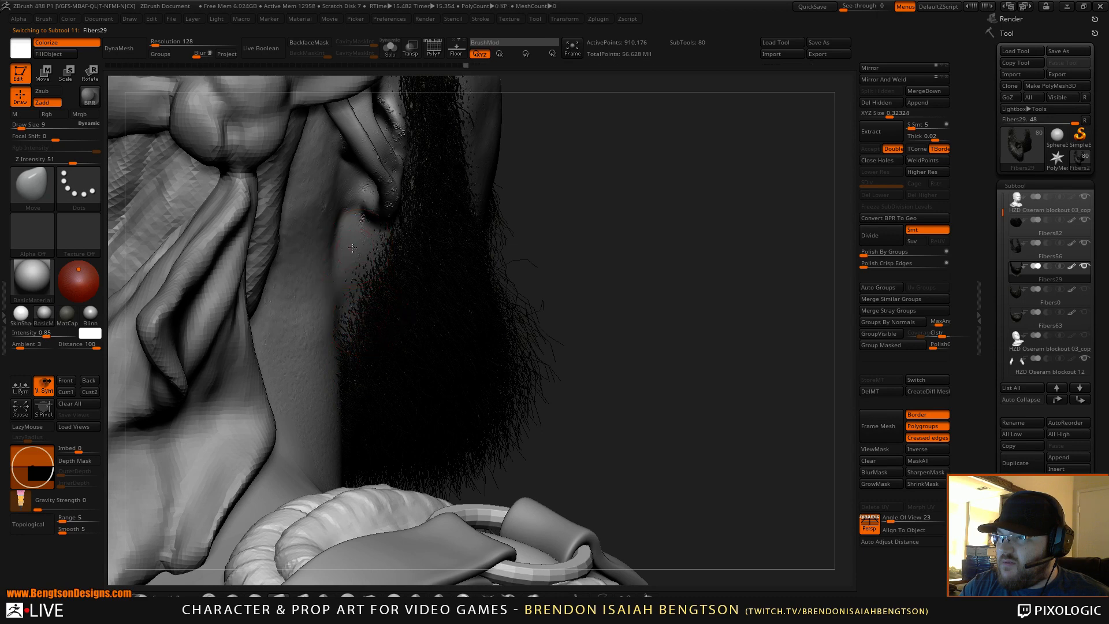
{"action": "left_click_drag", "start_coordinate": [525, 171], "coordinate": [428, 131]}
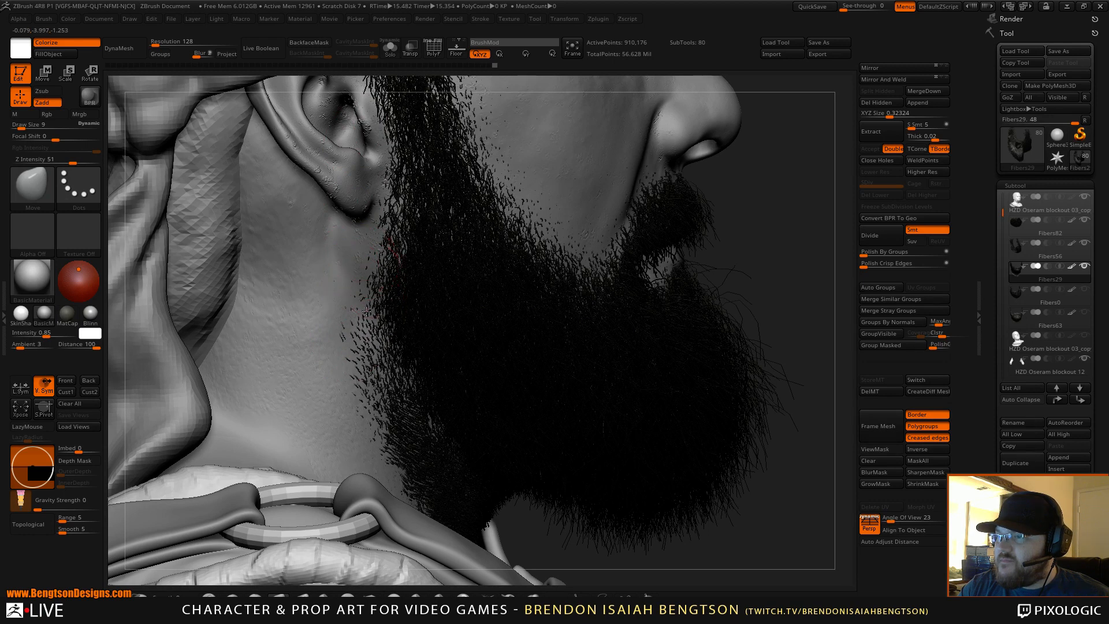
{"action": "left_click_drag", "start_coordinate": [371, 319], "coordinate": [381, 350]}
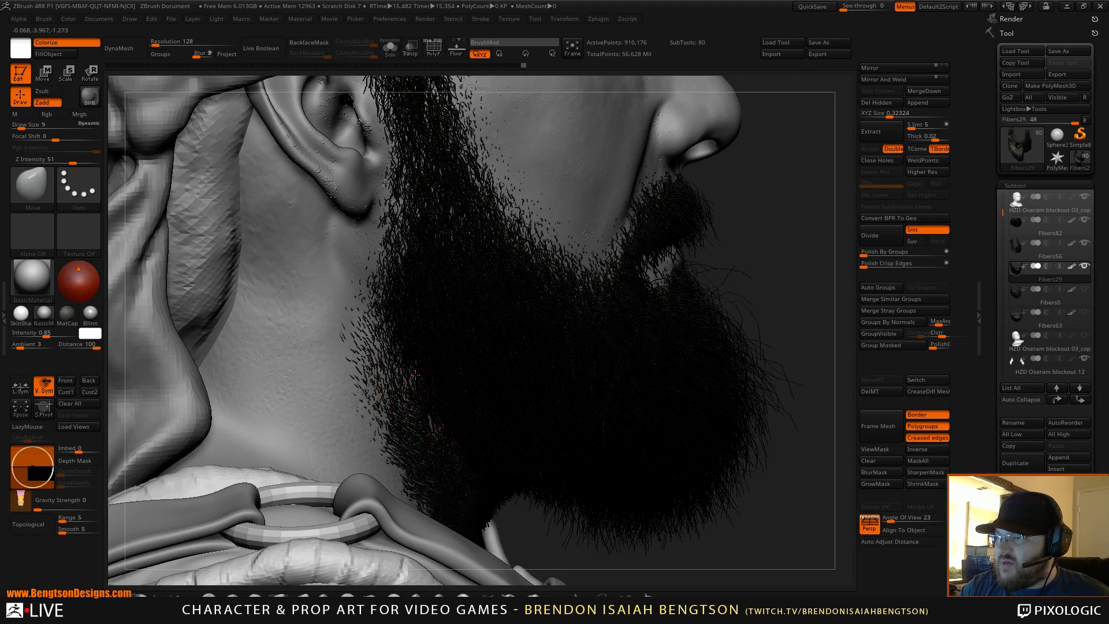
{"action": "left_click_drag", "start_coordinate": [415, 376], "coordinate": [410, 366]}
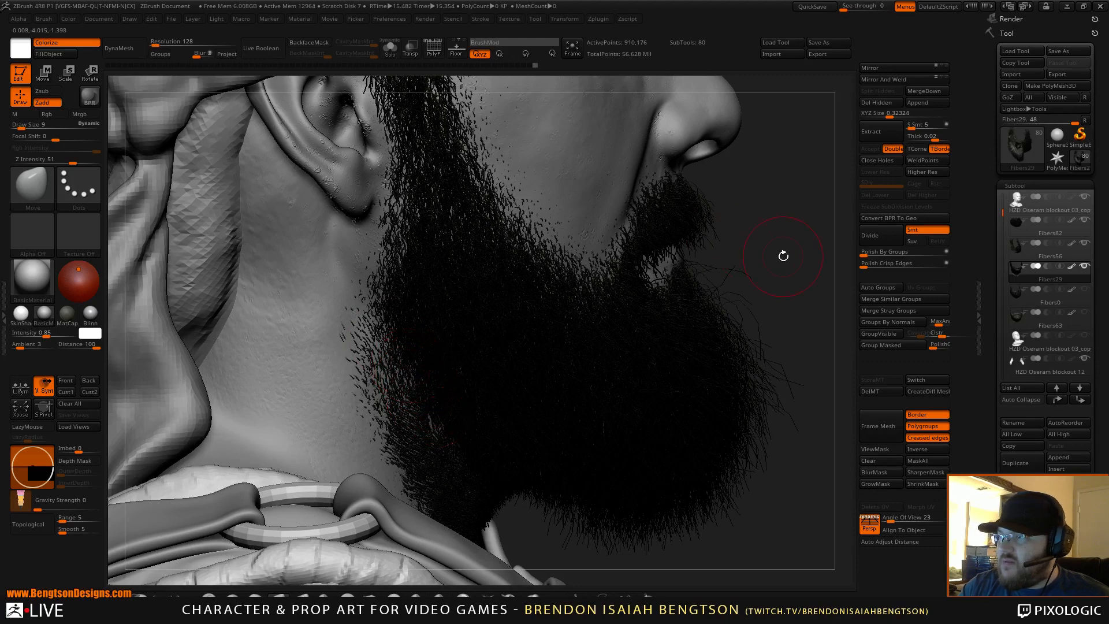
Select the Fibers82 subtool and shape the front and chin of the beard with the Move brush at Draw Size 25
{"action": "left_click_drag", "start_coordinate": [782, 255], "coordinate": [764, 80], "text": "alt"}
{"action": "mouse_move", "coordinate": [761, 275]}
{"action": "left_mouse_down"}
{"action": "mouse_move", "coordinate": [731, 265]}
{"action": "mouse_move", "coordinate": [761, 255]}
{"action": "mouse_move", "coordinate": [728, 261]}
{"action": "mouse_move", "coordinate": [750, 256]}
{"action": "left_mouse_up"}
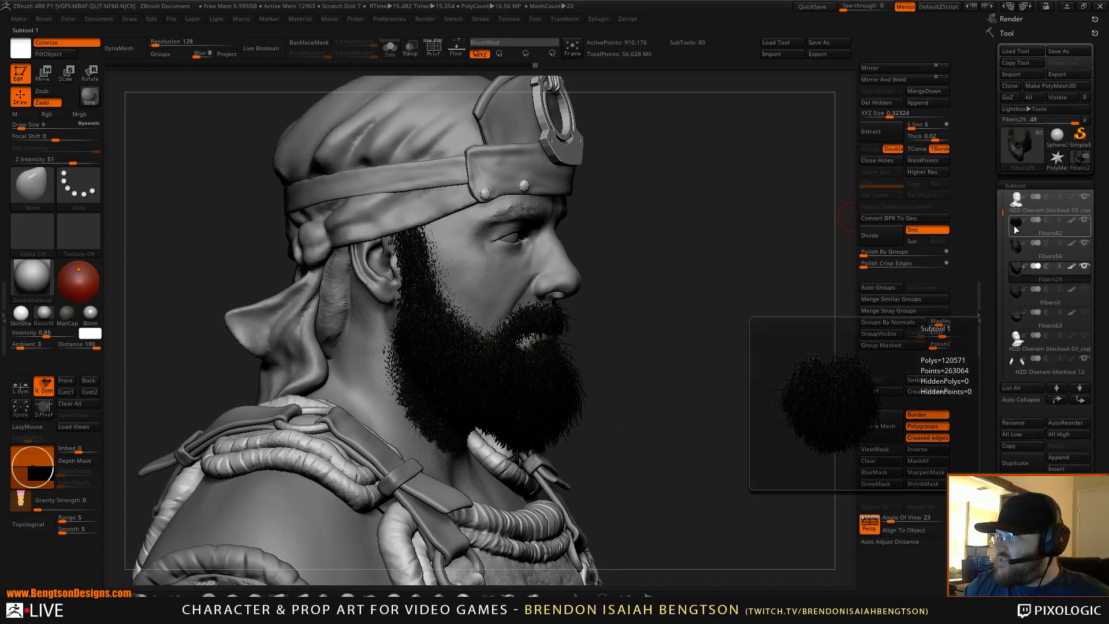
{"action": "left_click", "coordinate": [1047, 227]}
{"action": "left_click_drag", "start_coordinate": [736, 351], "coordinate": [713, 298], "text": "alt"}
{"action": "key", "text": "space"}
{"action": "left_click_drag", "start_coordinate": [619, 307], "coordinate": [532, 352]}
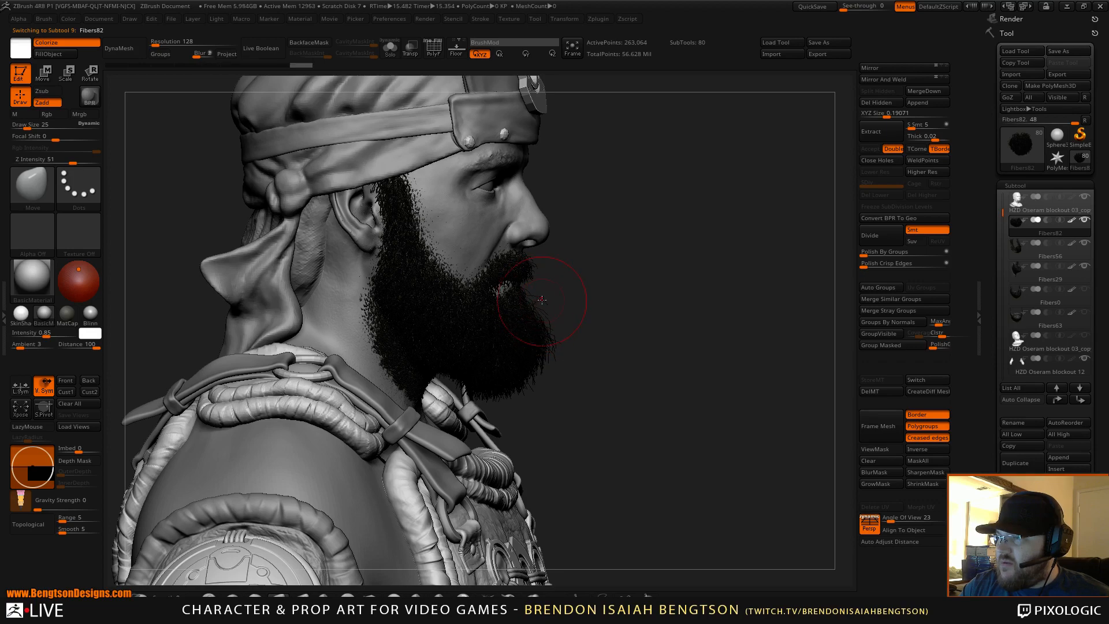
{"action": "left_click_drag", "start_coordinate": [548, 302], "coordinate": [555, 309]}
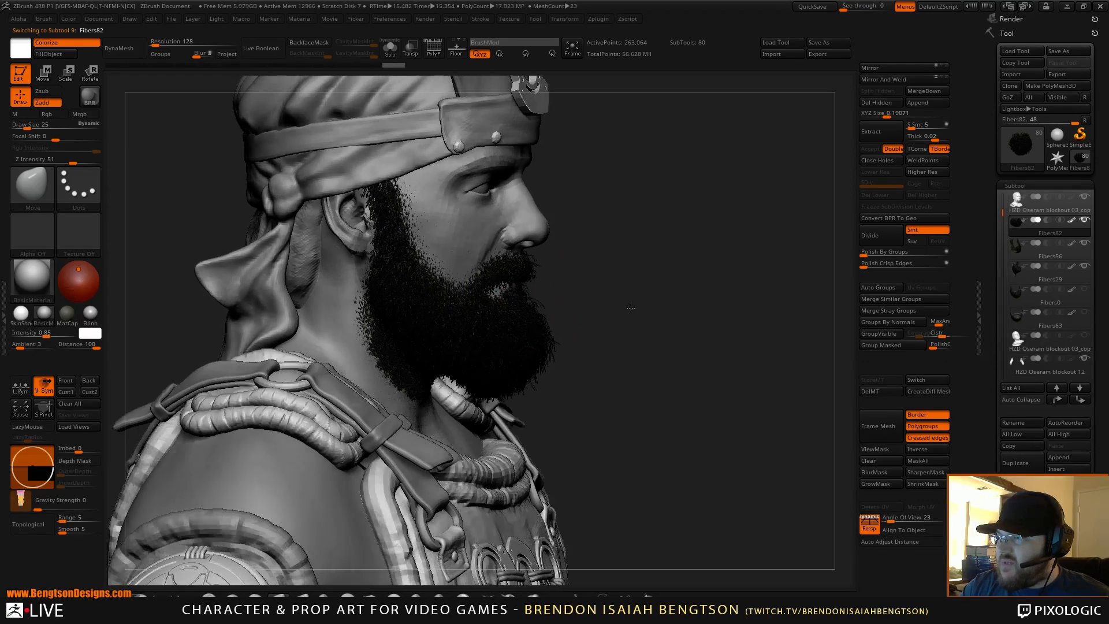
{"action": "left_click_drag", "start_coordinate": [629, 310], "coordinate": [534, 338]}
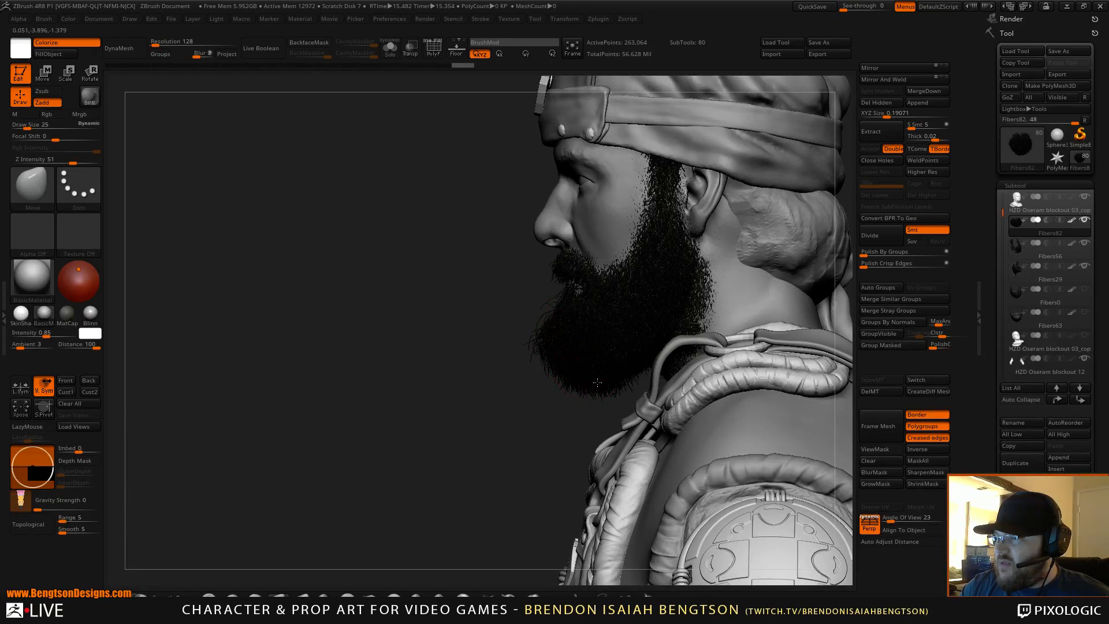
Set the Draw Size to 55 and reshape the overall chin volume of the Fibers82 beard
{"action": "key", "text": "space"}
{"action": "left_click_drag", "start_coordinate": [600, 363], "coordinate": [605, 362]}
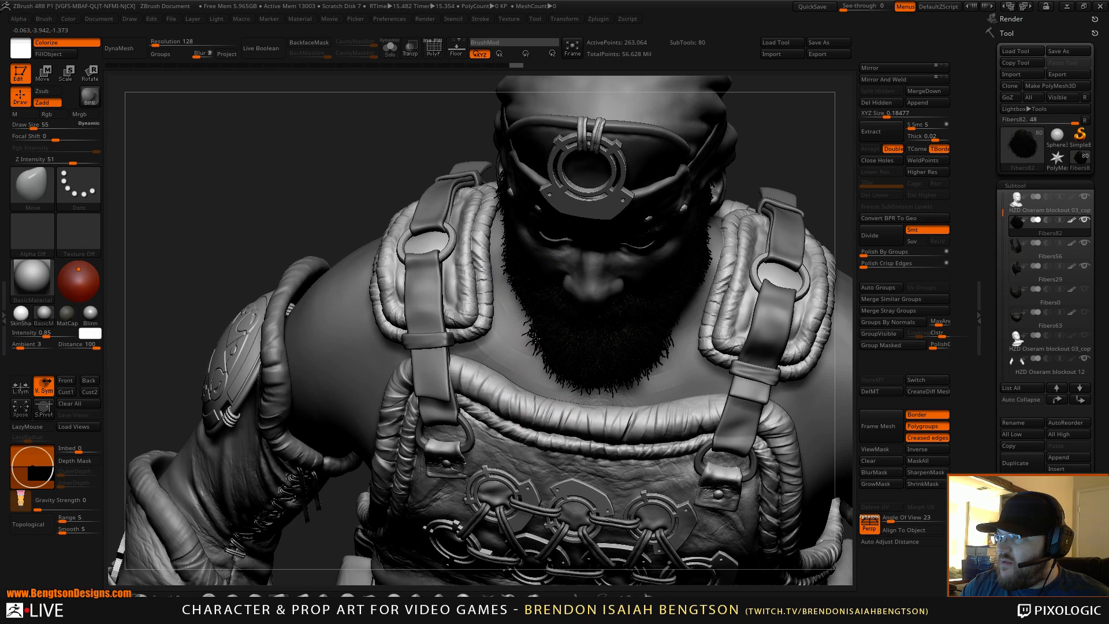
{"action": "left_click_drag", "start_coordinate": [535, 339], "coordinate": [539, 338]}
Refine the Fibers82 beard's lower contour from the front and side with the Move brush at Draw Size 34
{"action": "key", "text": "space"}
{"action": "mouse_move", "coordinate": [688, 338]}
{"action": "left_mouse_down"}
{"action": "mouse_move", "coordinate": [661, 337]}
{"action": "mouse_move", "coordinate": [680, 301]}
{"action": "left_mouse_up"}
{"action": "mouse_move", "coordinate": [807, 136]}
{"action": "left_mouse_down"}
{"action": "mouse_move", "coordinate": [809, 112]}
{"action": "mouse_move", "coordinate": [792, 139]}
{"action": "left_mouse_up"}
{"action": "left_click_drag", "start_coordinate": [756, 297], "coordinate": [749, 273]}
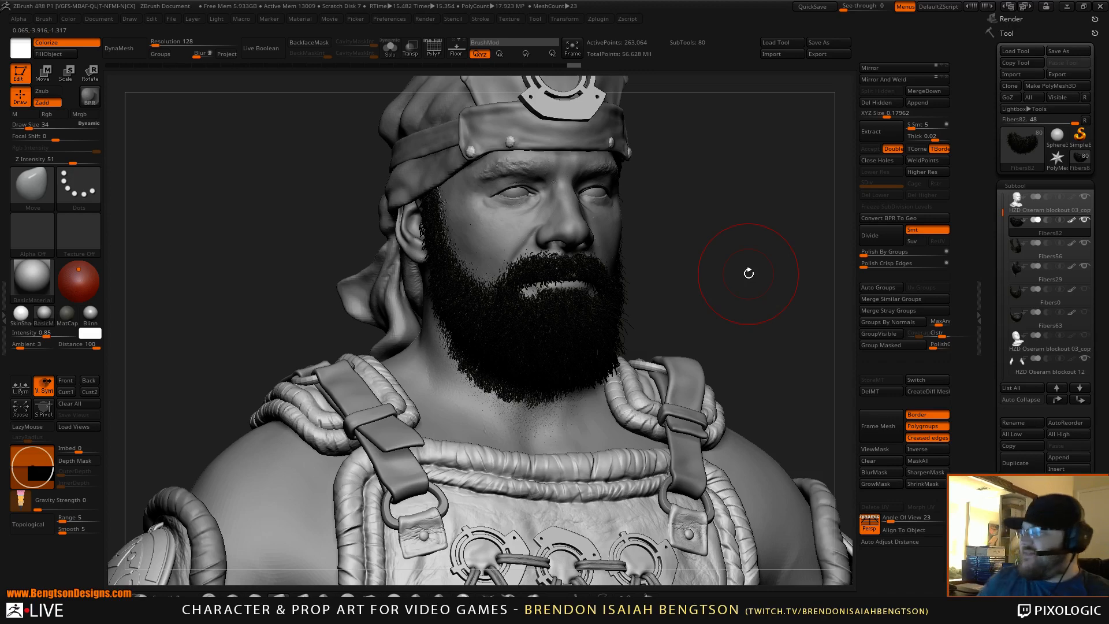
{"action": "mouse_move", "coordinate": [716, 322]}
{"action": "left_mouse_down"}
{"action": "mouse_move", "coordinate": [647, 335]}
{"action": "mouse_move", "coordinate": [601, 384]}
{"action": "left_mouse_up"}
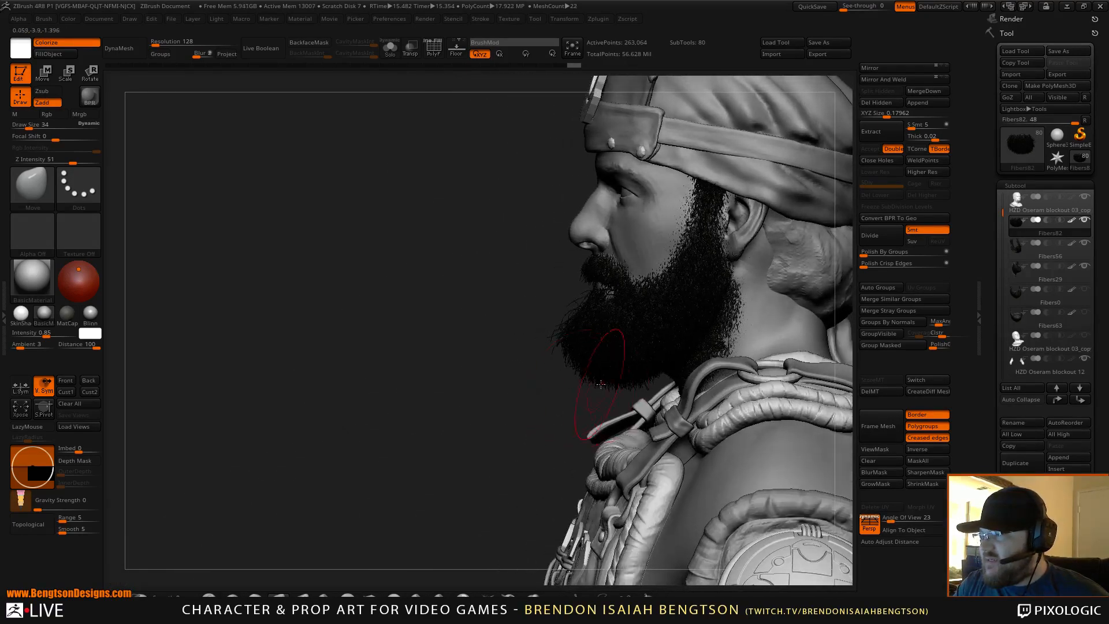
Set the Draw Size to 19 and adjust the front tip of the Fibers82 chin beard in profile
{"action": "key", "text": "space"}
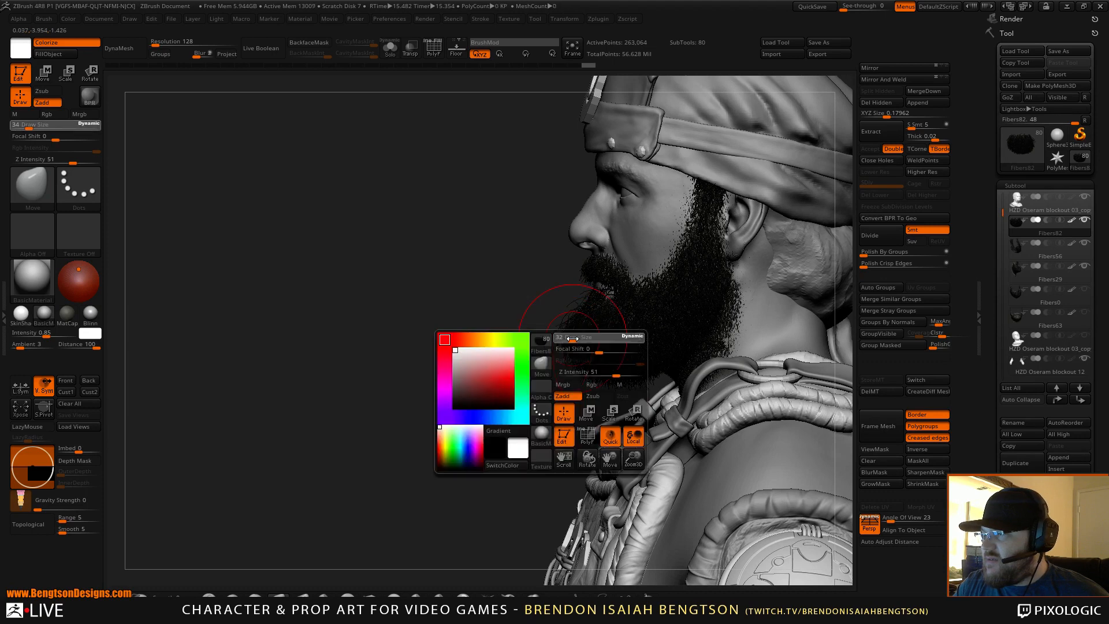
{"action": "left_click_drag", "start_coordinate": [573, 341], "coordinate": [567, 341]}
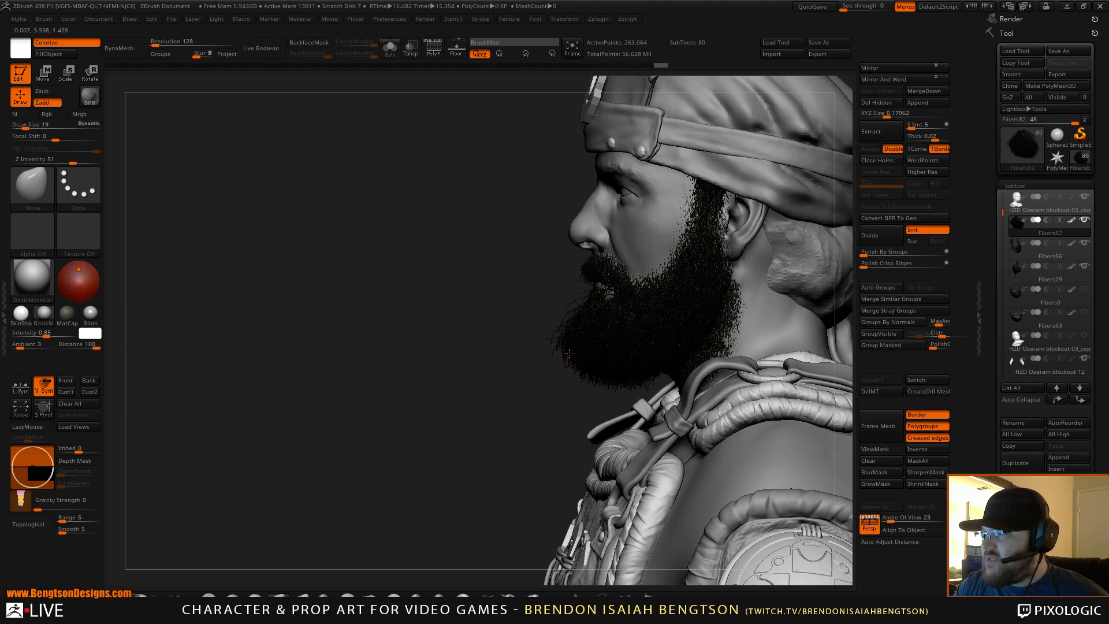
{"action": "left_click_drag", "start_coordinate": [555, 337], "coordinate": [551, 341]}
Switch to the Move Topological brush and tuck the stray fibers at the front of the chin into the beard
{"action": "left_click_drag", "start_coordinate": [528, 403], "coordinate": [550, 532], "text": "alt"}
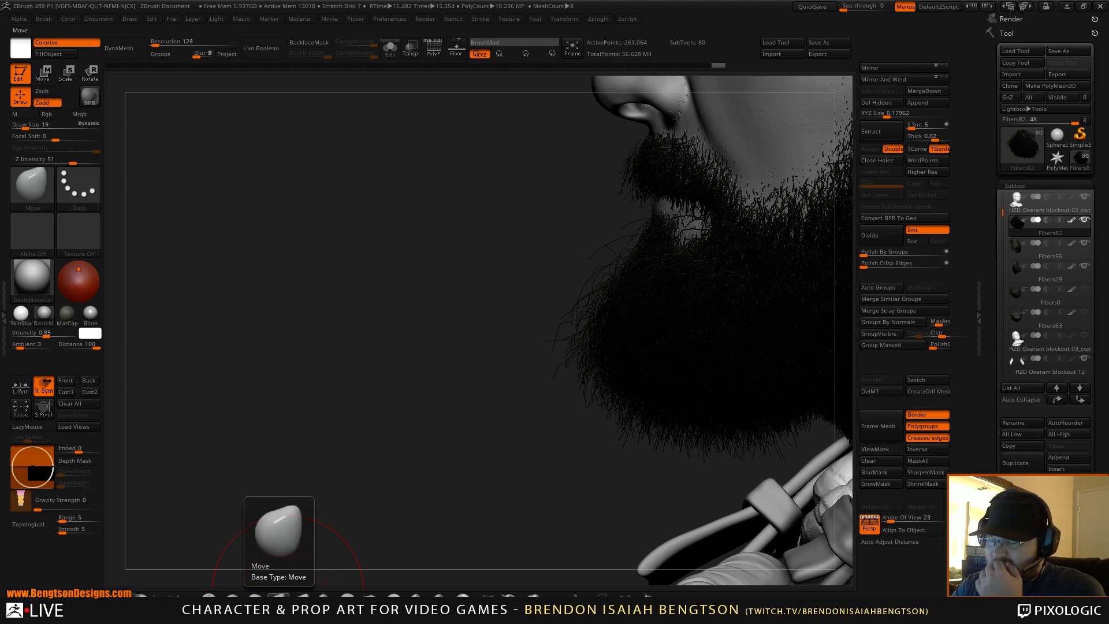
{"action": "left_click", "coordinate": [302, 597]}
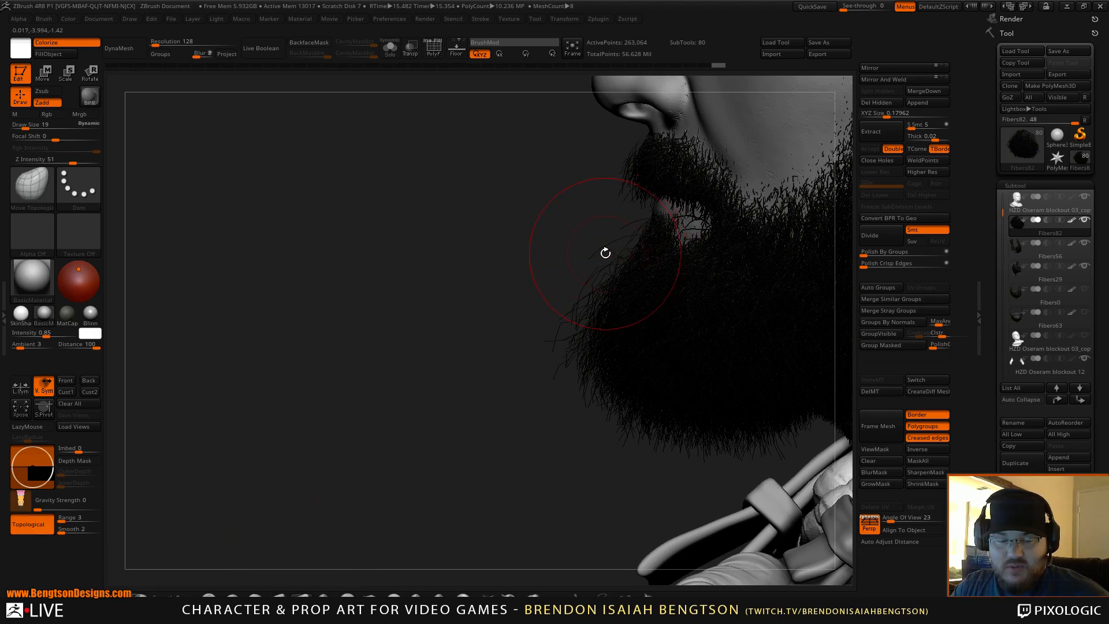
{"action": "key", "text": "b"}
{"action": "key", "text": "m"}
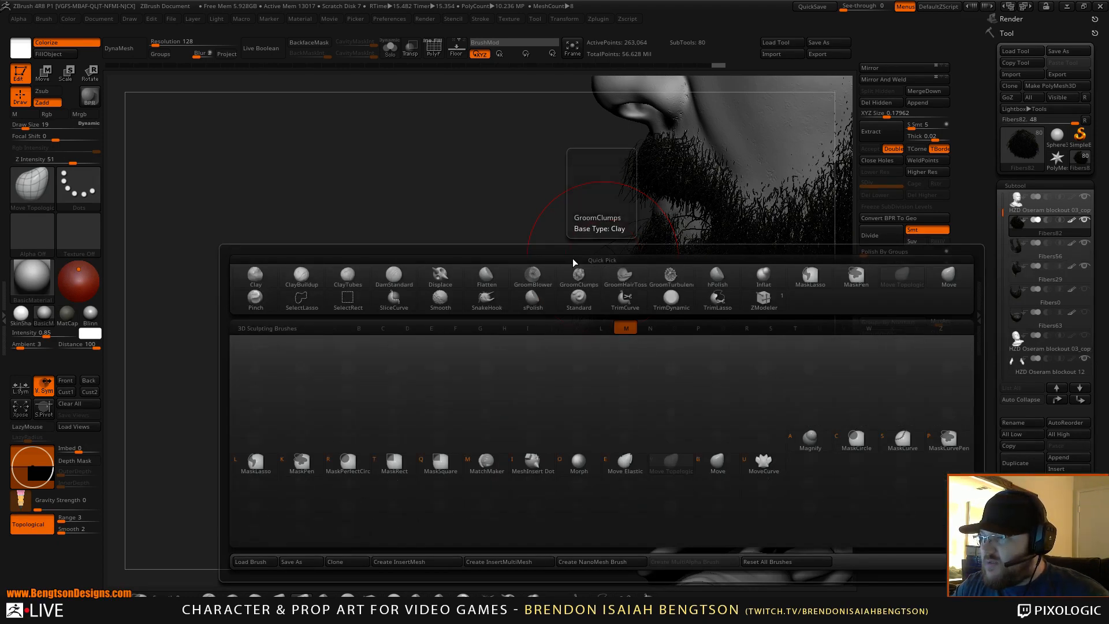
{"action": "left_click", "coordinate": [678, 476]}
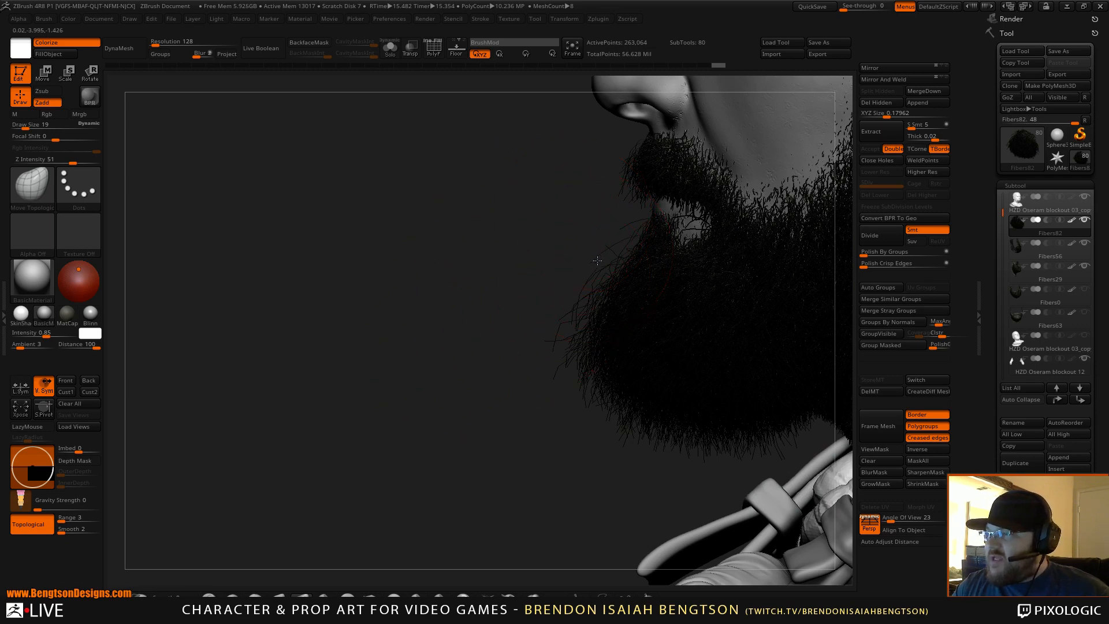
{"action": "mouse_move", "coordinate": [615, 301]}
{"action": "left_mouse_down"}
{"action": "mouse_move", "coordinate": [627, 264]}
{"action": "mouse_move", "coordinate": [624, 275]}
{"action": "left_mouse_up"}
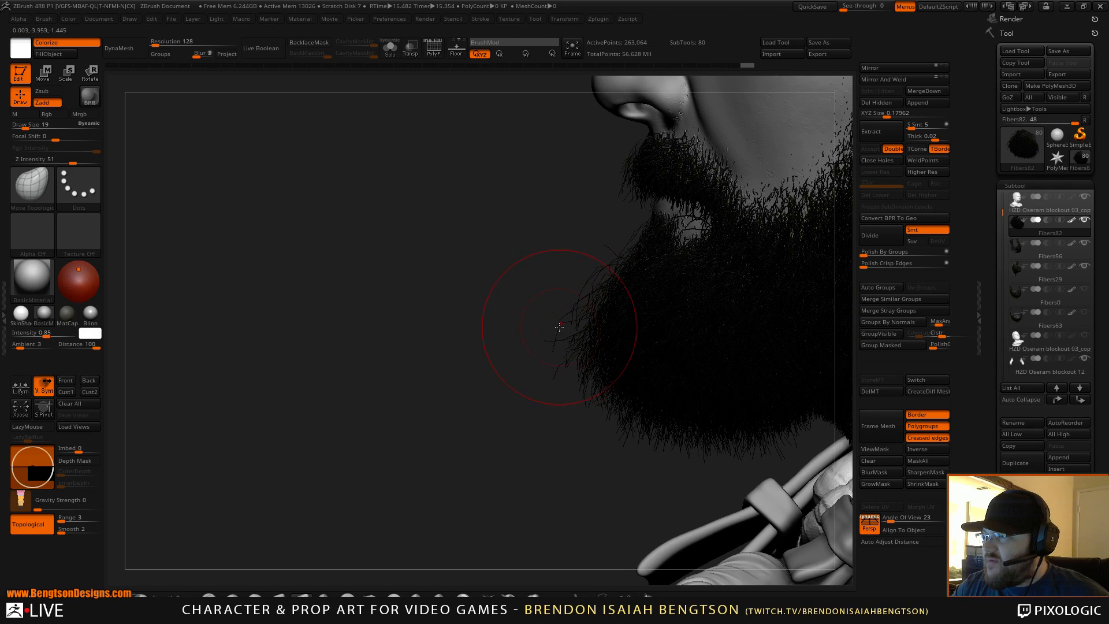
{"action": "left_click_drag", "start_coordinate": [606, 372], "coordinate": [612, 383]}
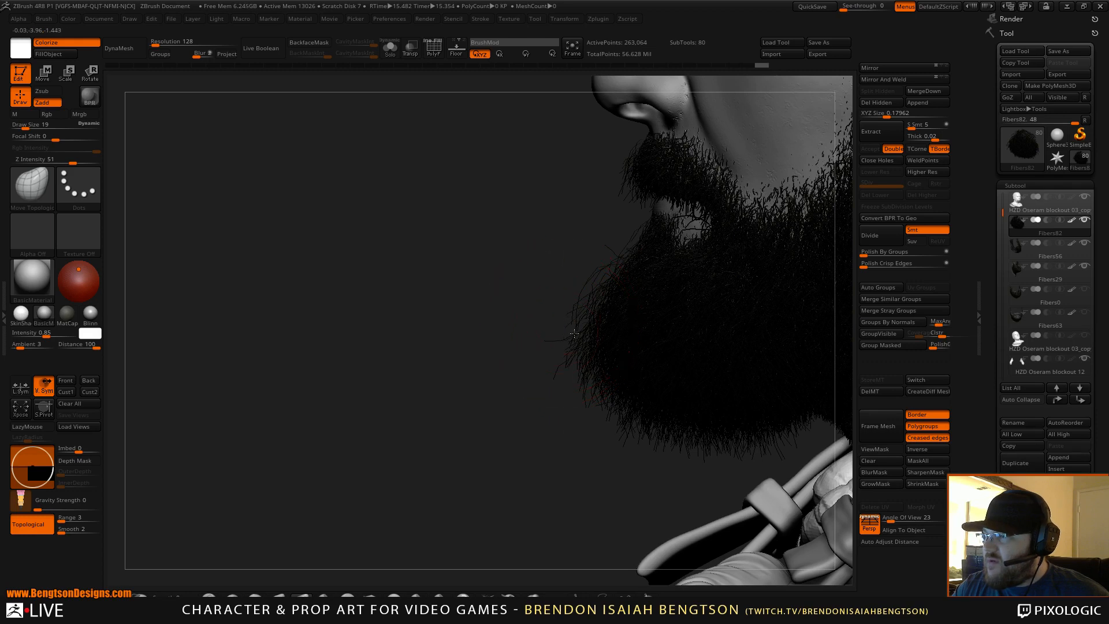
{"action": "left_click_drag", "start_coordinate": [580, 345], "coordinate": [572, 335]}
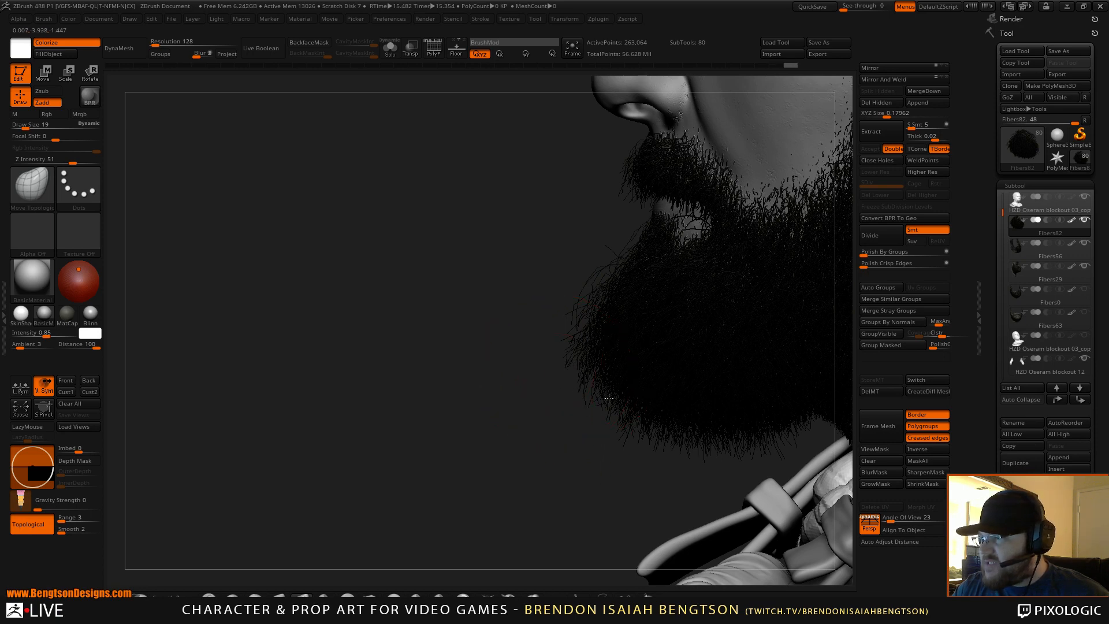
Tuck the stray fibers along the front contour of the Fibers82 chin beard with Move Topological, working from both profile sides
{"action": "left_click_drag", "start_coordinate": [609, 398], "coordinate": [608, 388]}
{"action": "left_click_drag", "start_coordinate": [600, 335], "coordinate": [595, 326]}
{"action": "mouse_move", "coordinate": [563, 232]}
{"action": "left_mouse_down"}
{"action": "mouse_move", "coordinate": [647, 249]}
{"action": "mouse_move", "coordinate": [595, 283]}
{"action": "mouse_move", "coordinate": [617, 292]}
{"action": "mouse_move", "coordinate": [595, 290]}
{"action": "left_mouse_up"}
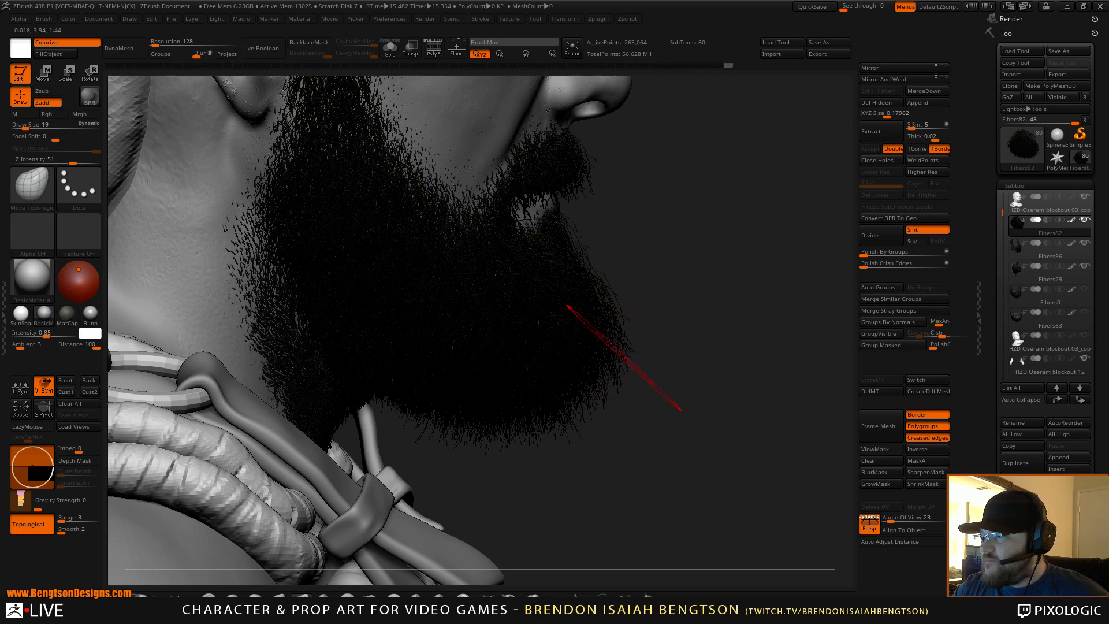
{"action": "key", "text": "shift"}
{"action": "mouse_move", "coordinate": [700, 281]}
{"action": "left_mouse_down"}
{"action": "mouse_move", "coordinate": [743, 248]}
{"action": "mouse_move", "coordinate": [635, 268]}
{"action": "mouse_move", "coordinate": [572, 324]}
{"action": "left_mouse_up"}
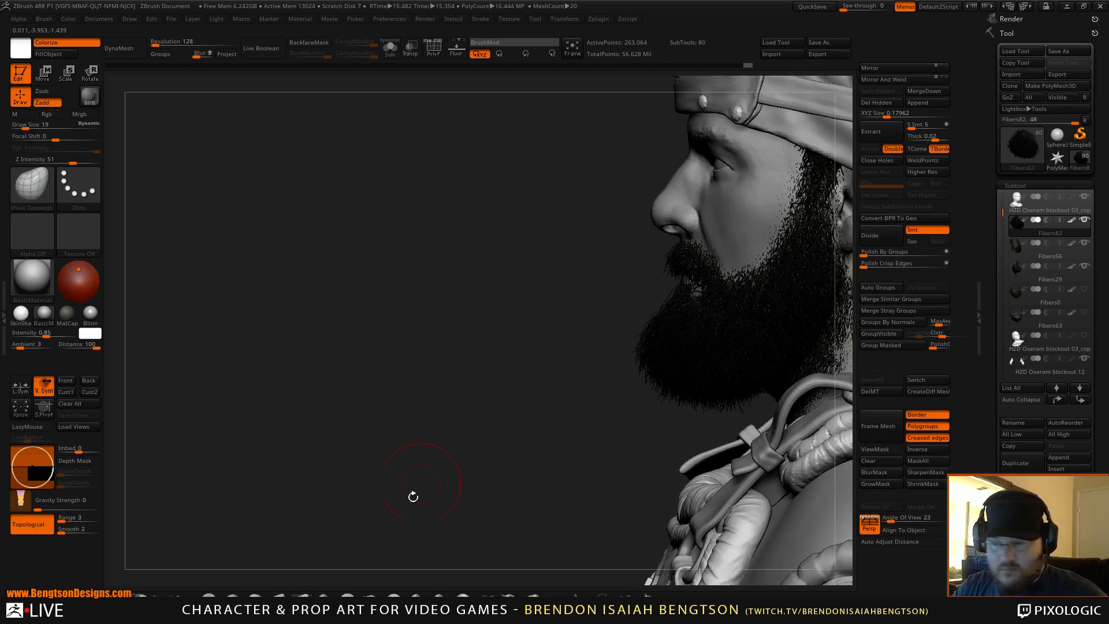
Switch to the Move brush at Draw Size 23 and reshape the front contour of the Fibers82 chin beard in profile
{"action": "left_click", "coordinate": [278, 597]}
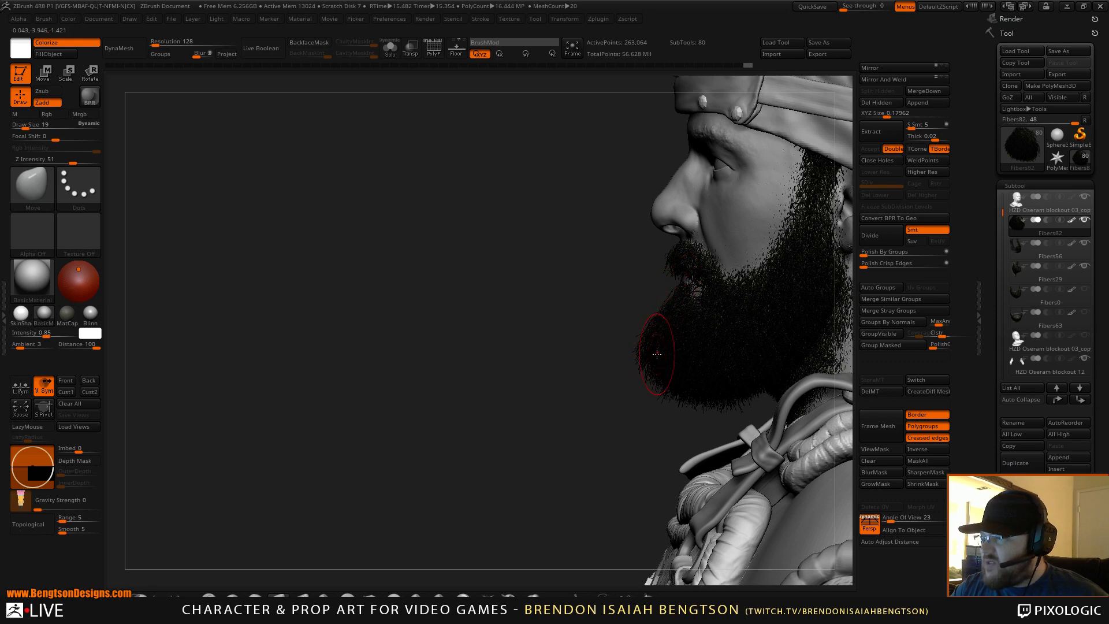
{"action": "key", "text": "space"}
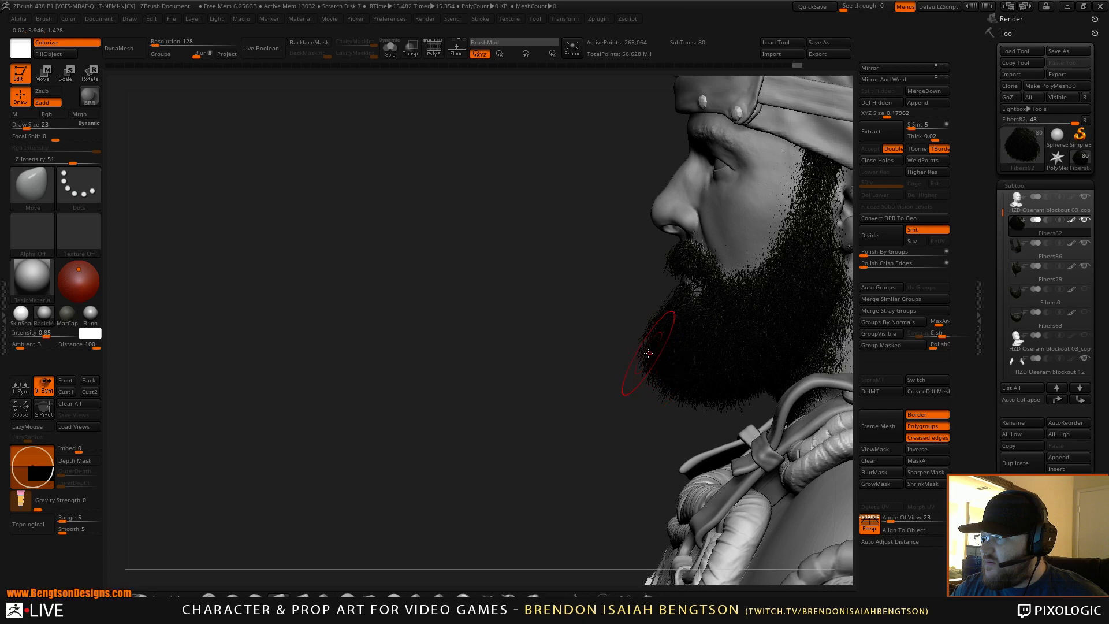
{"action": "left_click_drag", "start_coordinate": [605, 339], "coordinate": [658, 350]}
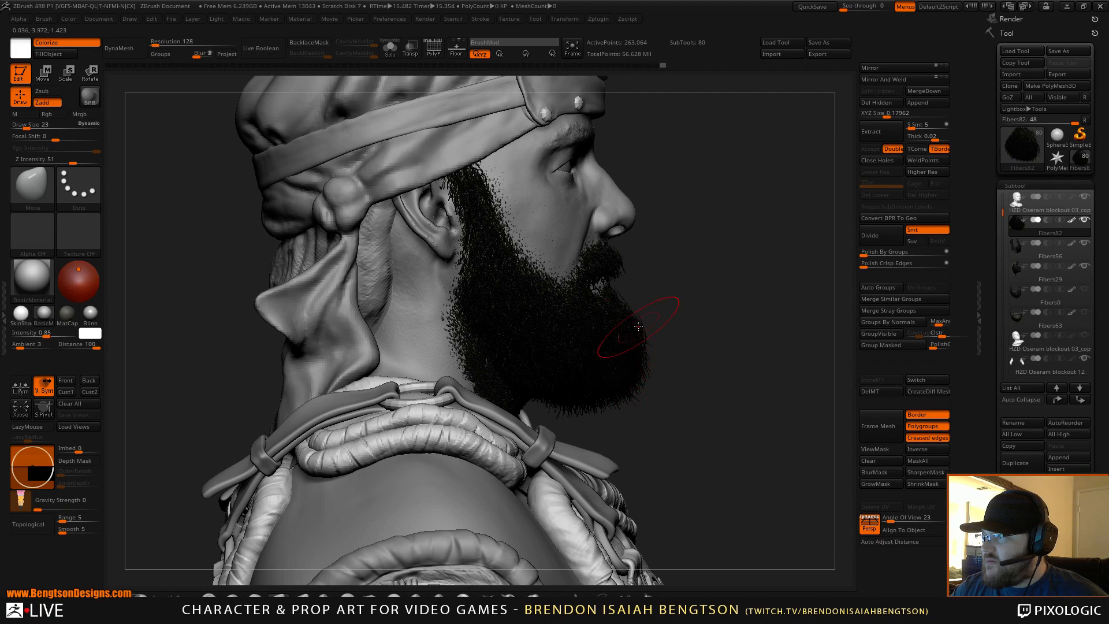
{"action": "left_click_drag", "start_coordinate": [716, 299], "coordinate": [665, 283]}
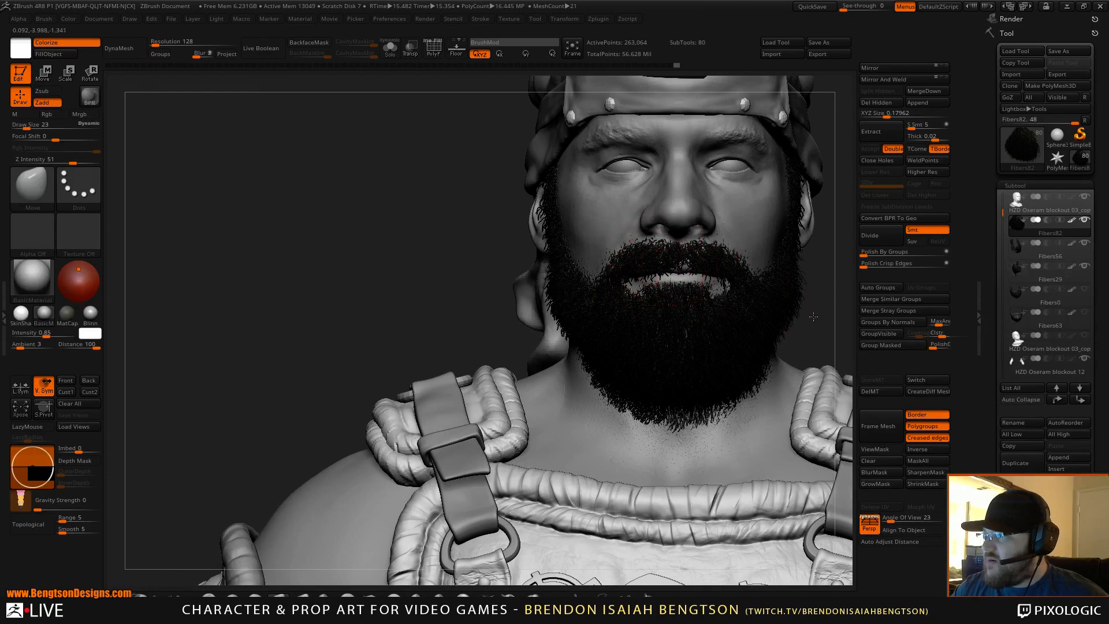
Set the Draw Size to 11 and make the Fibers56 subtool active, checking its fibers around the mouth in Solo mode
{"action": "mouse_move", "coordinate": [814, 316]}
{"action": "left_mouse_down"}
{"action": "mouse_move", "coordinate": [743, 293]}
{"action": "mouse_move", "coordinate": [757, 258]}
{"action": "mouse_move", "coordinate": [760, 270]}
{"action": "left_mouse_up"}
{"action": "key", "text": "space"}
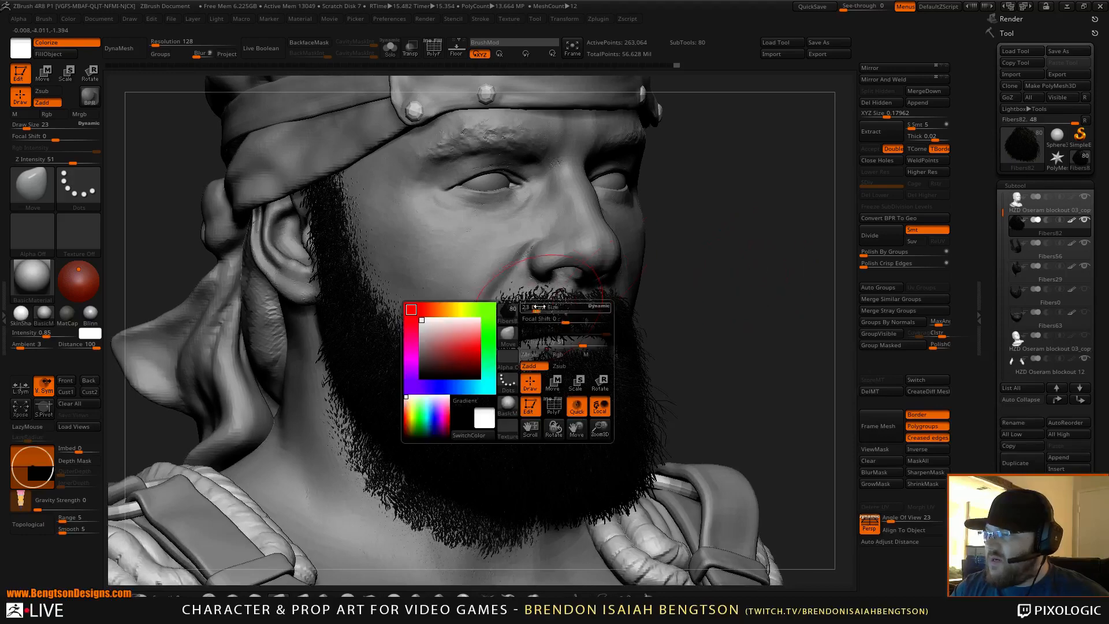
{"action": "left_click_drag", "start_coordinate": [539, 307], "coordinate": [531, 311]}
{"action": "left_click_drag", "start_coordinate": [740, 302], "coordinate": [753, 421], "text": "alt"}
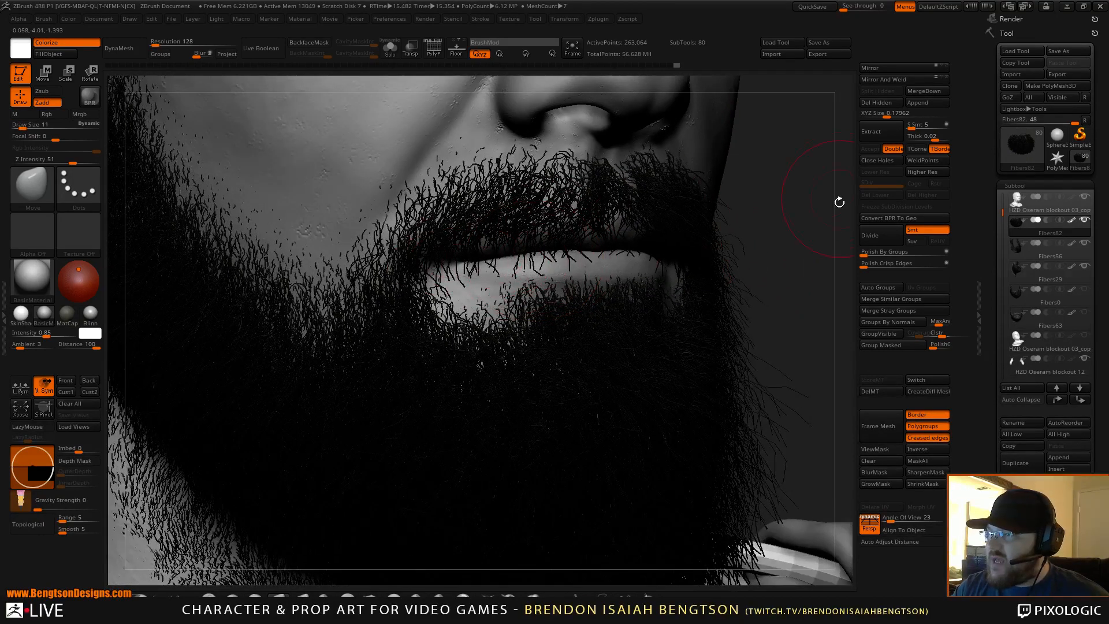
{"action": "left_click_drag", "start_coordinate": [840, 202], "coordinate": [817, 221], "text": "alt"}
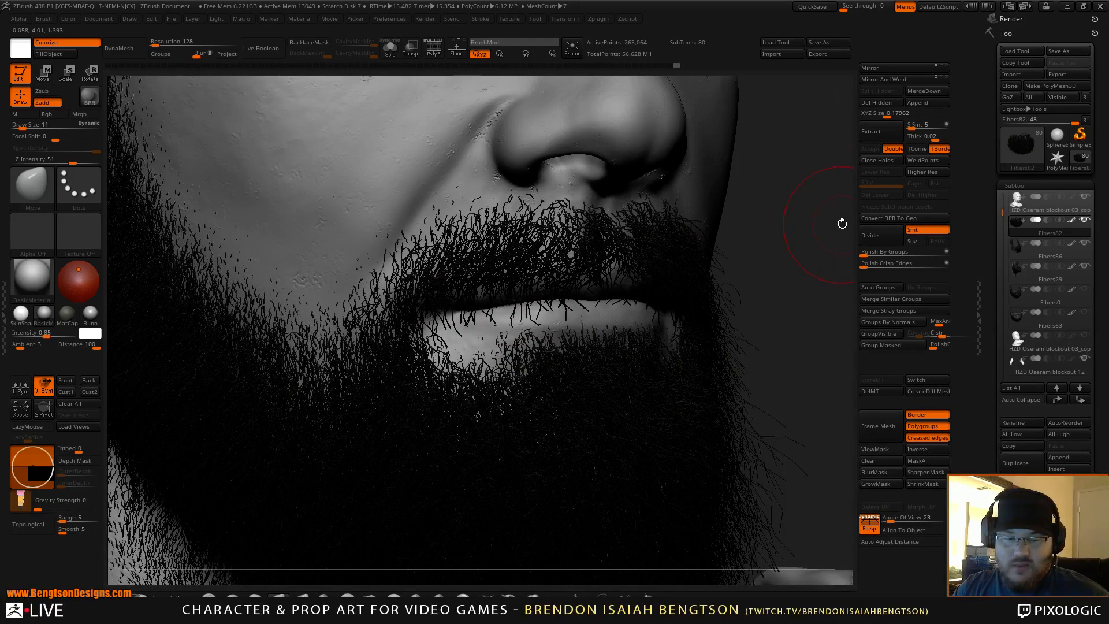
{"action": "key", "text": "alt+s"}
{"action": "key", "text": "alt+s"}
{"action": "left_click", "coordinate": [1010, 249]}
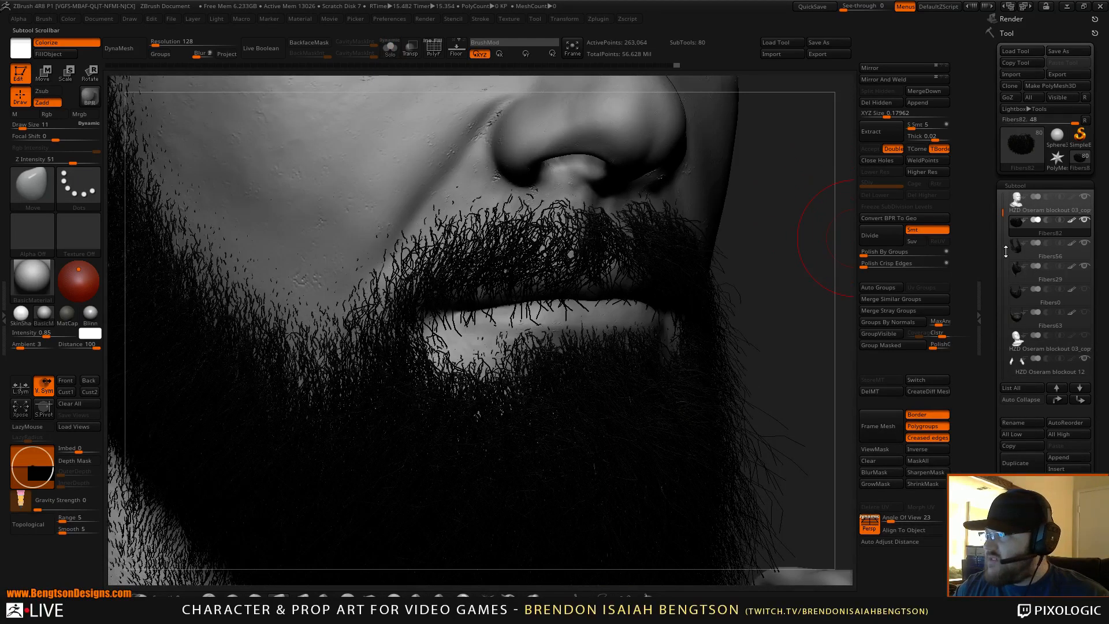
{"action": "key", "text": "alt+s"}
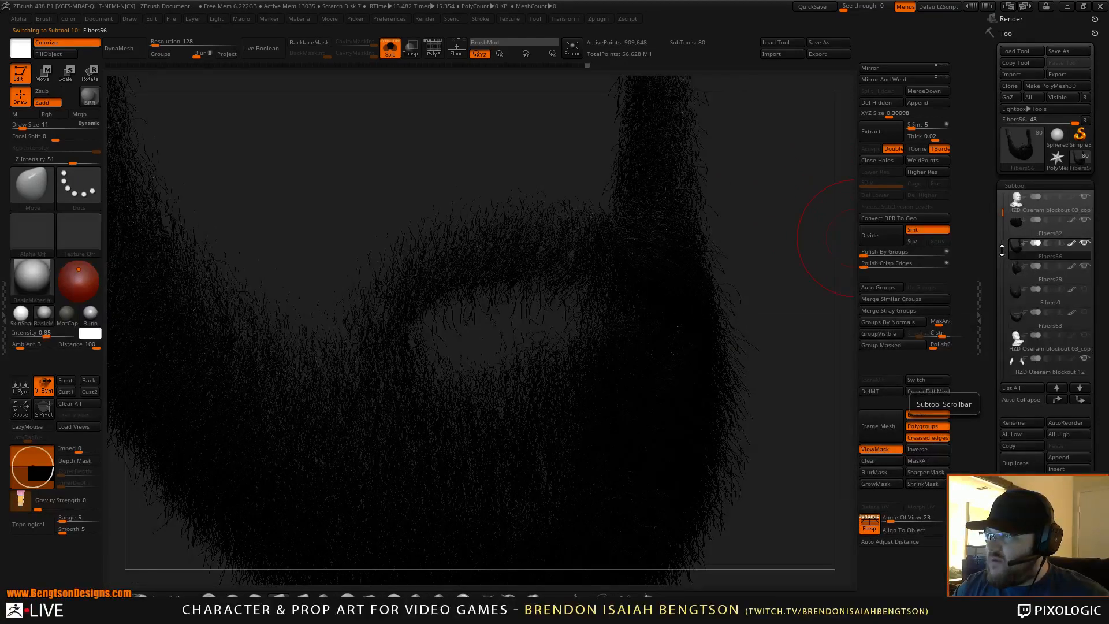
{"action": "key", "text": "alt+s"}
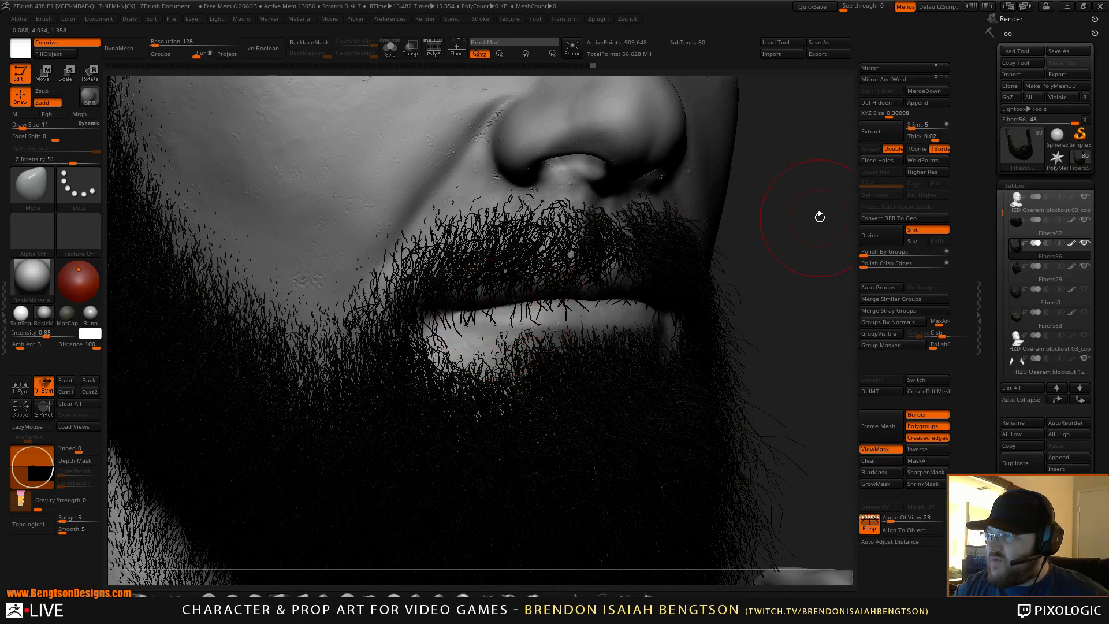
Switch to the Move Topological brush at Draw Size 5 and adjust the Fibers56 moustache fibers overhanging the lip near the mouth corner
{"action": "mouse_move", "coordinate": [820, 216]}
{"action": "left_mouse_down"}
{"action": "mouse_move", "coordinate": [788, 218]}
{"action": "mouse_move", "coordinate": [815, 219]}
{"action": "left_mouse_up"}
{"action": "left_click", "coordinate": [302, 596]}
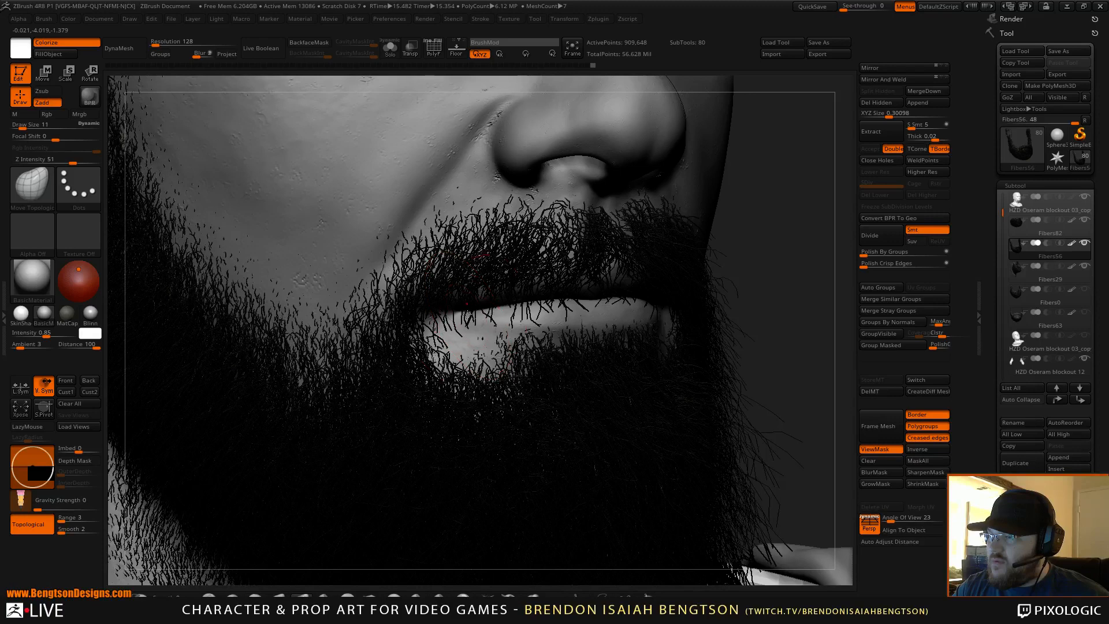
{"action": "key", "text": "space"}
{"action": "left_click", "coordinate": [478, 307]}
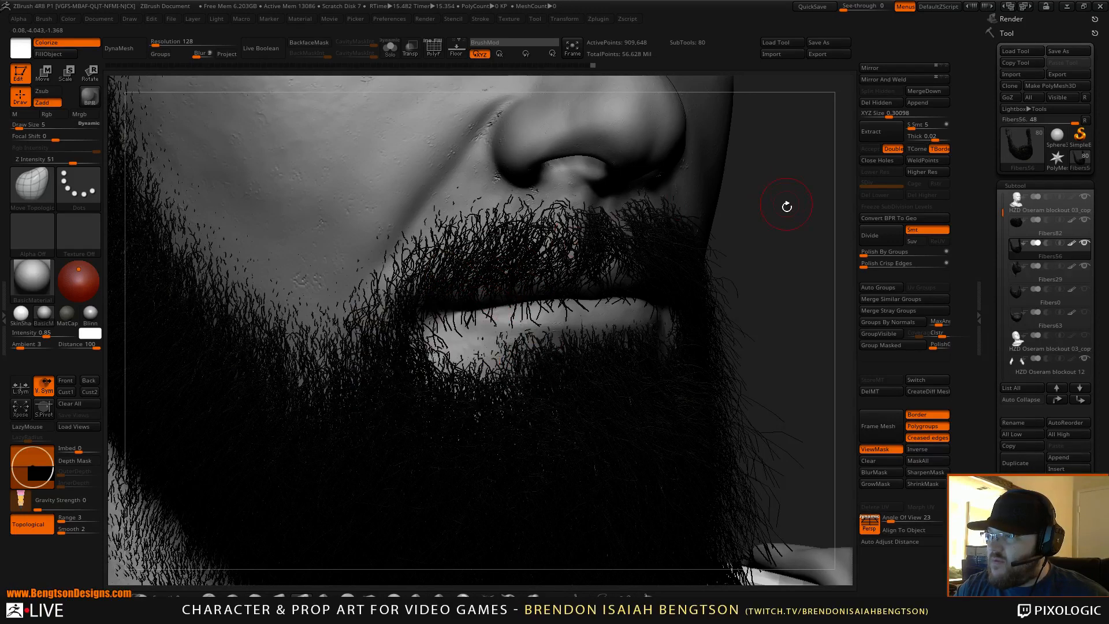
{"action": "key", "text": "ctrl+h"}
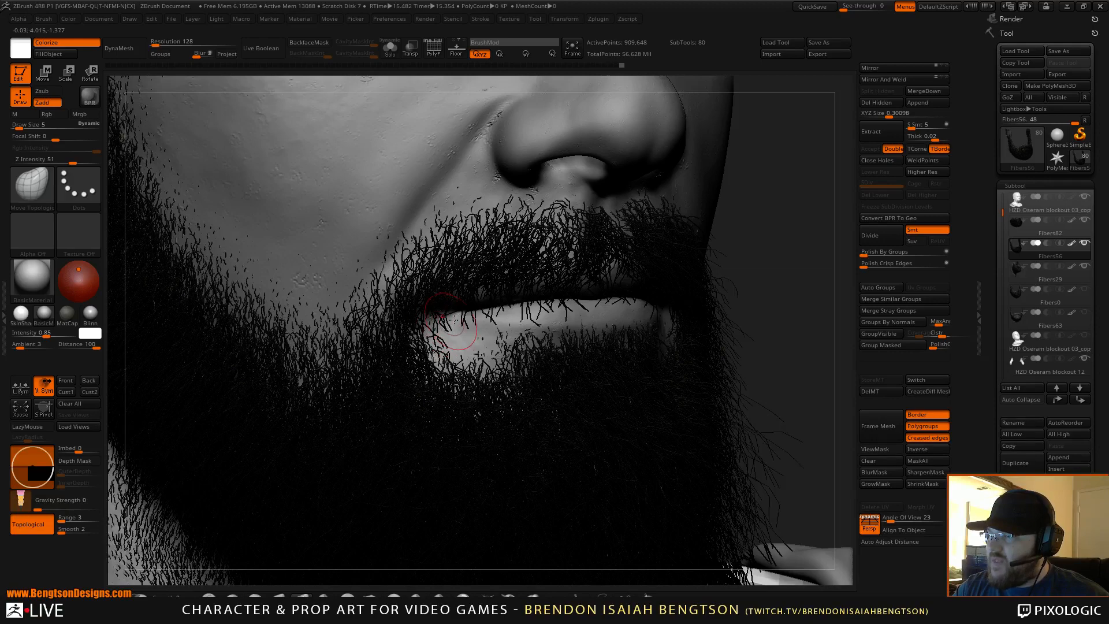
{"action": "left_click_drag", "start_coordinate": [763, 230], "coordinate": [772, 187]}
Isolate the Fibers56 subtool and hide a small patch of fibers in the mouth opening with a lasso selection
{"action": "key", "text": "alt+s"}
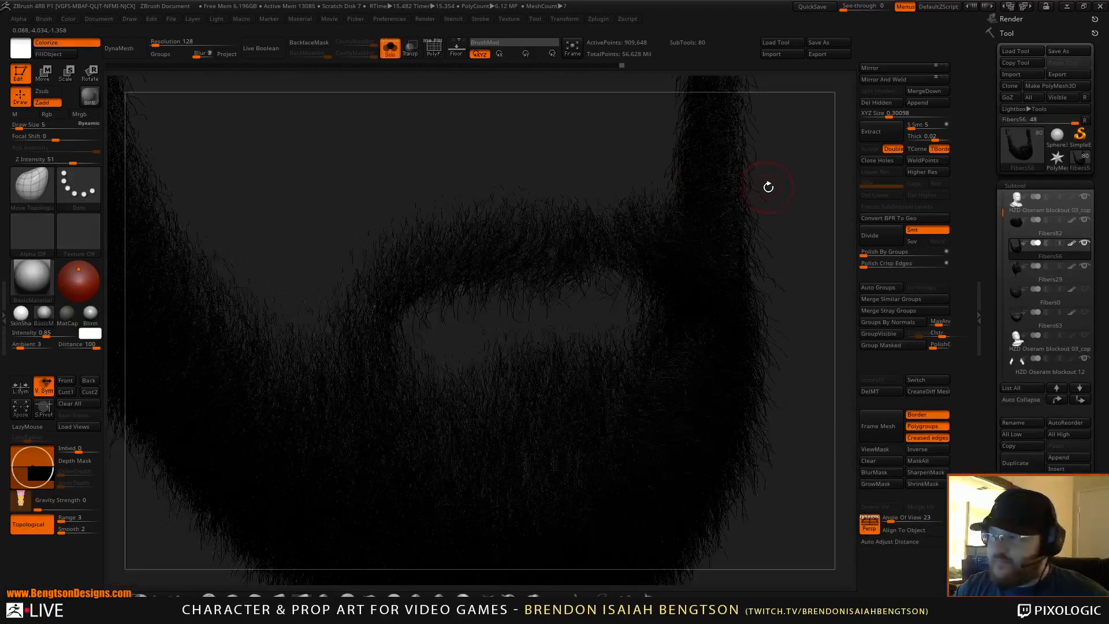
{"action": "key", "text": "ctrl+shift"}
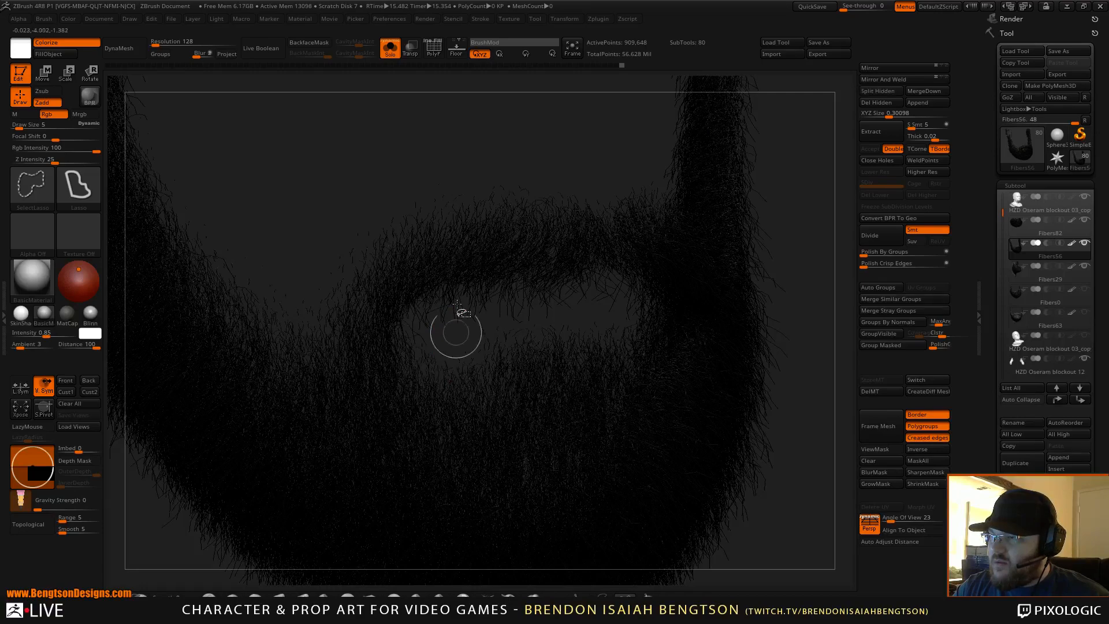
{"action": "left_click", "coordinate": [592, 138], "text": "ctrl+shift"}
{"action": "left_click", "coordinate": [592, 138], "text": "ctrl+shift"}
{"action": "key", "text": "ctrl+shift"}
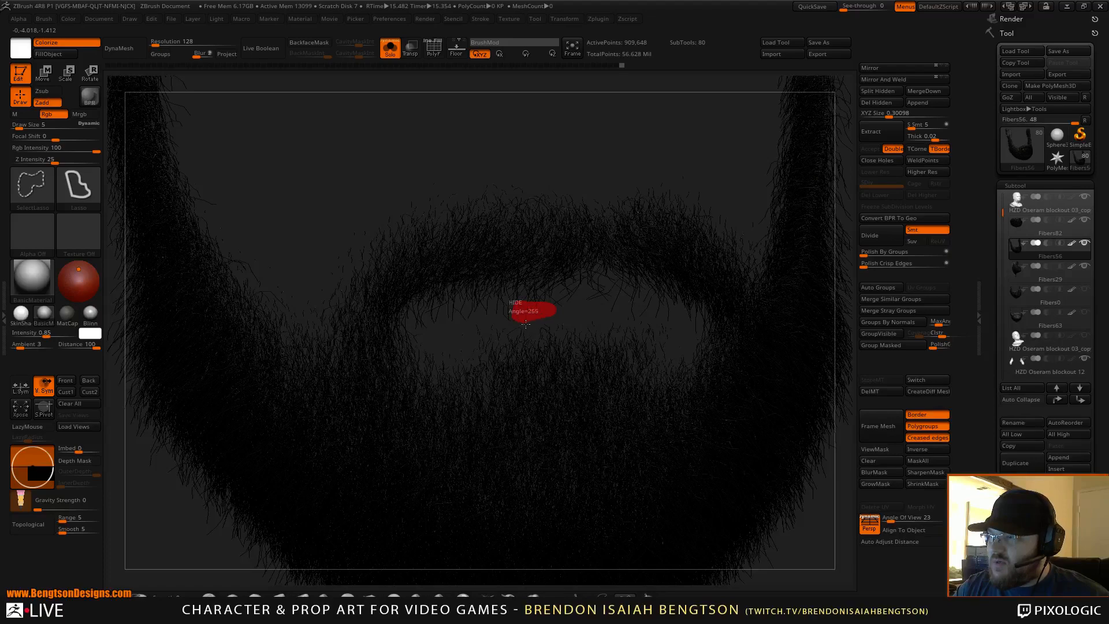
{"action": "left_click_drag", "start_coordinate": [572, 318], "coordinate": [577, 329], "text": "ctrl+alt+shift"}
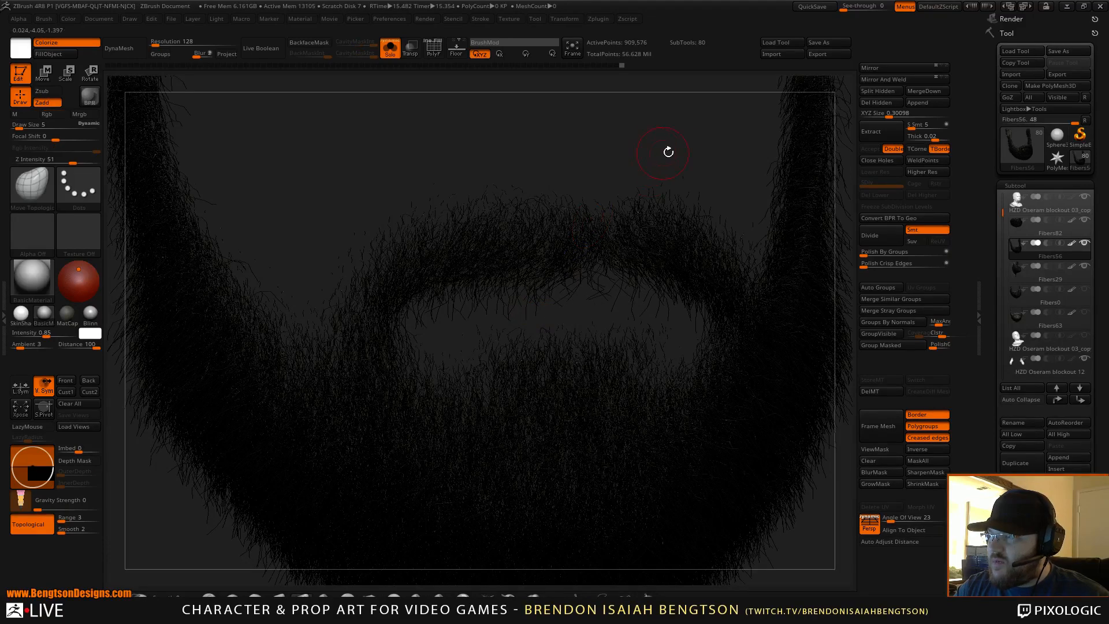
Refine the Fibers56 moustache fibers along the upper lip and mouth corners with the Move Topological and Move brushes at Draw Size 5
{"action": "left_click_drag", "start_coordinate": [658, 147], "coordinate": [576, 157]}
{"action": "left_click_drag", "start_coordinate": [580, 273], "coordinate": [576, 276]}
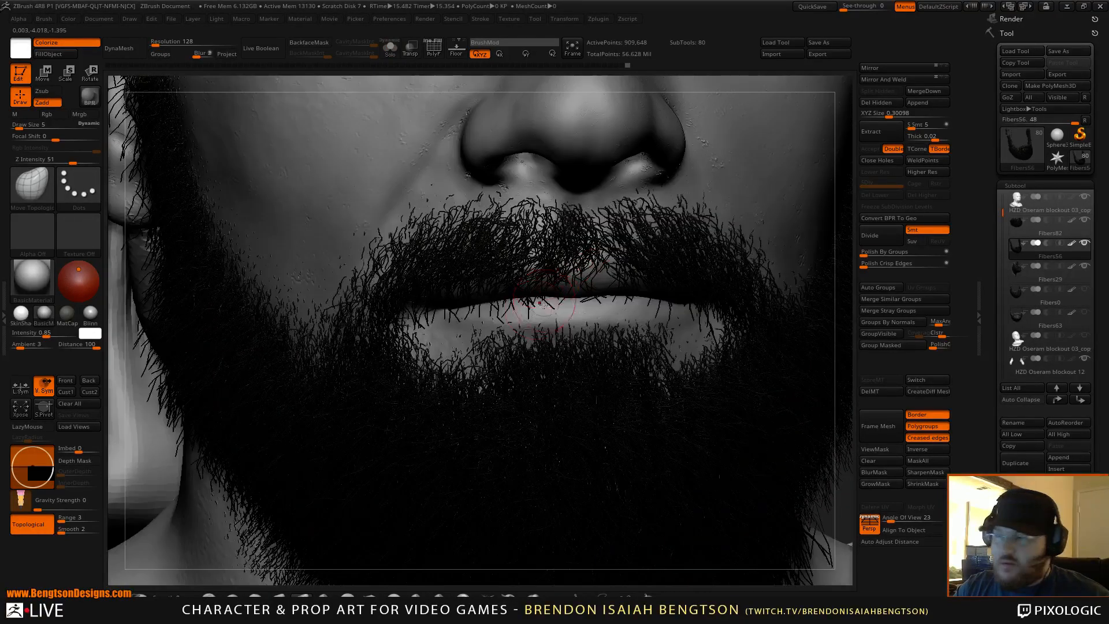
{"action": "left_click", "coordinate": [280, 595]}
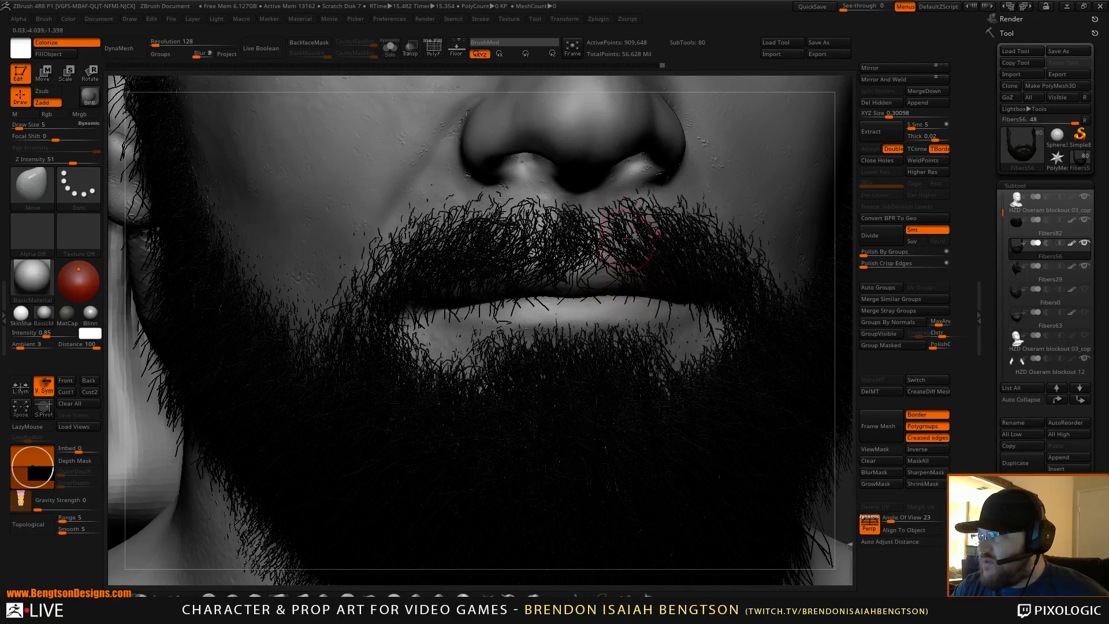
{"action": "mouse_move", "coordinate": [637, 267]}
{"action": "right_mouse_down"}
{"action": "mouse_move", "coordinate": [604, 257]}
{"action": "mouse_move", "coordinate": [655, 260]}
{"action": "mouse_move", "coordinate": [575, 254]}
{"action": "right_mouse_up"}
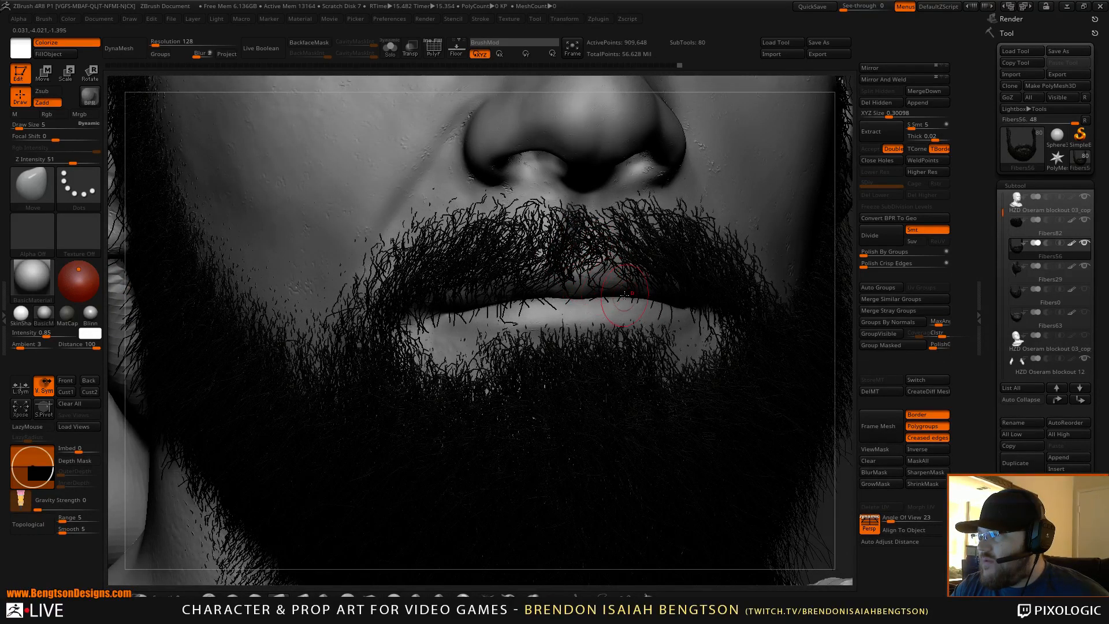
{"action": "mouse_move", "coordinate": [629, 293]}
{"action": "right_mouse_down", "text": "ctrl"}
{"action": "mouse_move", "coordinate": [631, 316]}
{"action": "mouse_move", "coordinate": [602, 318]}
{"action": "mouse_move", "coordinate": [563, 292]}
{"action": "mouse_move", "coordinate": [480, 305]}
{"action": "right_mouse_up", "text": "ctrl"}
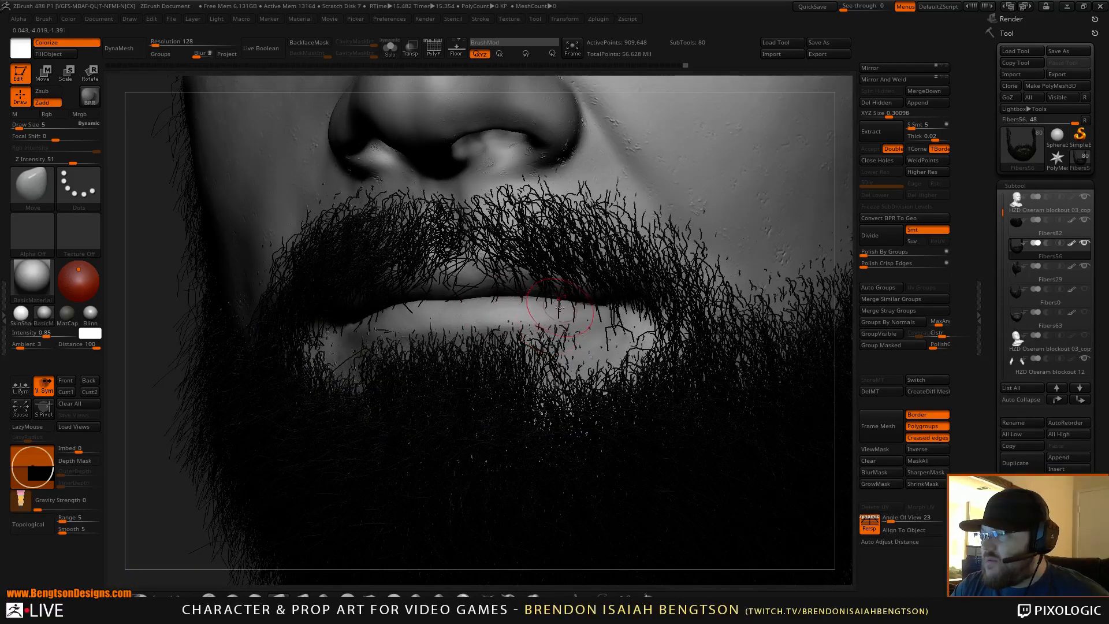
{"action": "key", "text": "ctrl+h"}
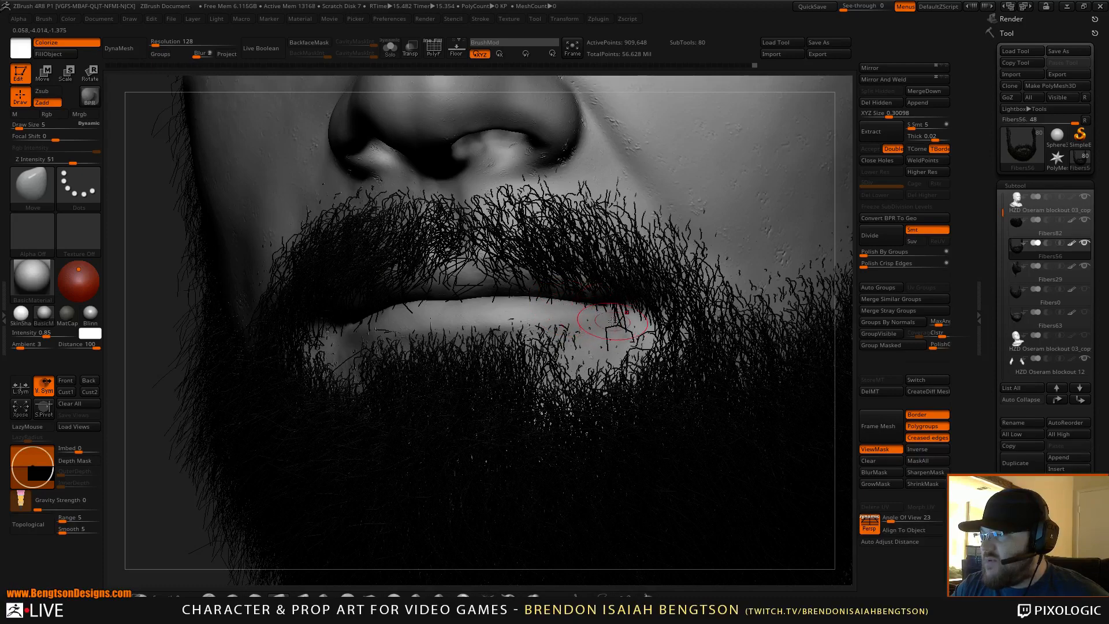
{"action": "right_click_drag", "start_coordinate": [583, 284], "coordinate": [593, 276]}
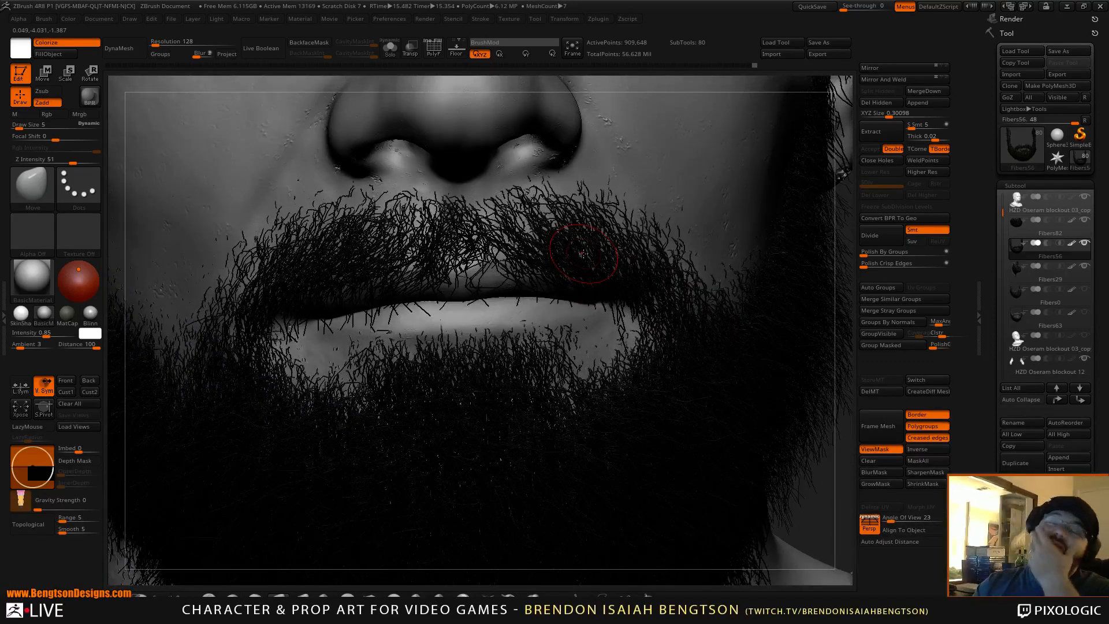
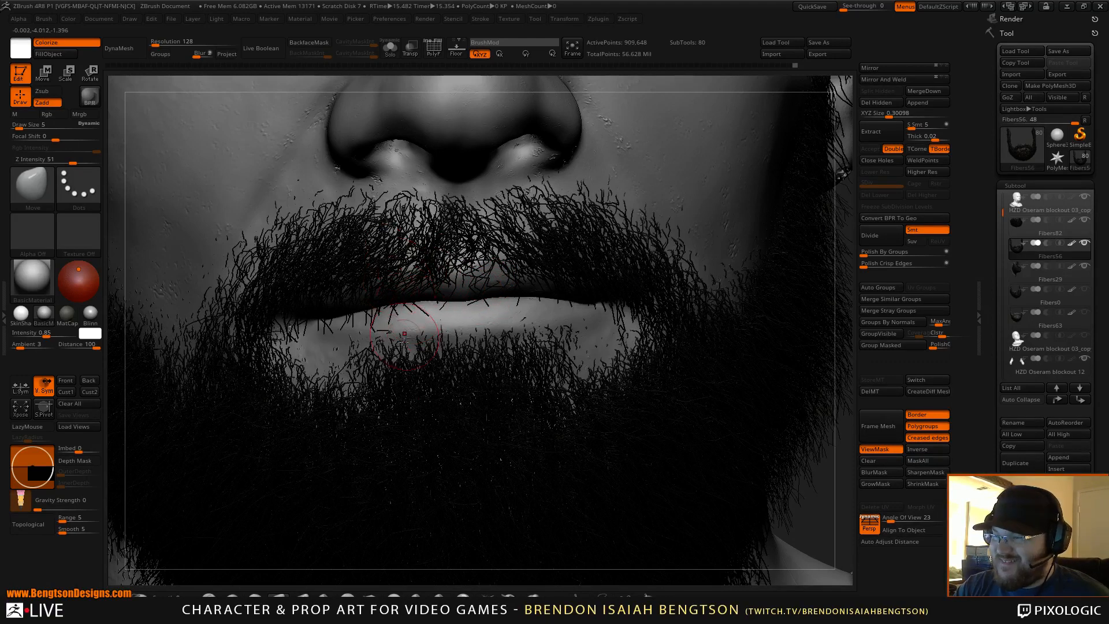
Switch back to the Move Topological brush and reposition the stray Fibers56 hairs lying across the lower lip
{"action": "key", "text": "b"}
{"action": "key", "text": "m"}
{"action": "key", "text": "t"}
{"action": "right_click_drag", "start_coordinate": [382, 335], "coordinate": [451, 333]}
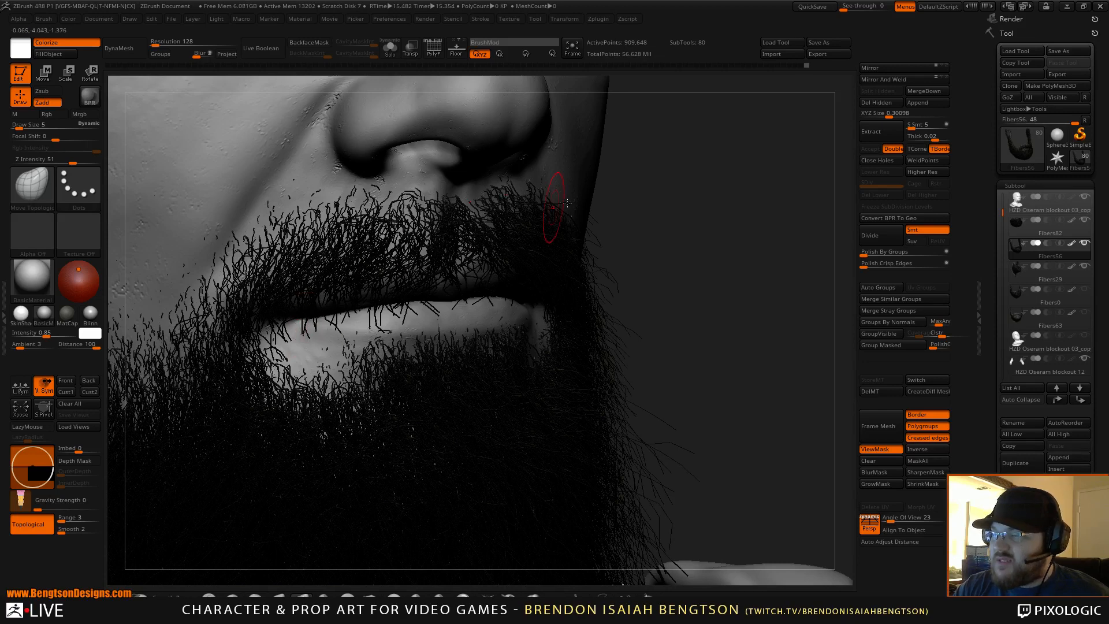
{"action": "key", "text": "ctrl+h"}
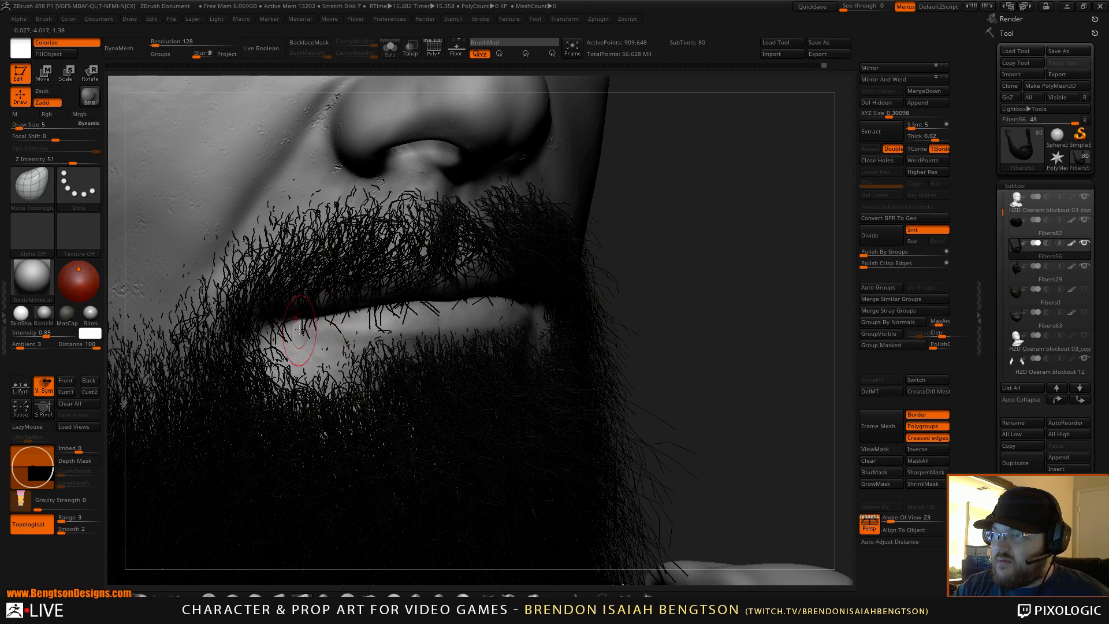
Set the Draw Size to 3 and move the individual moustache hairs hanging at the mouth corner
{"action": "key", "text": "space"}
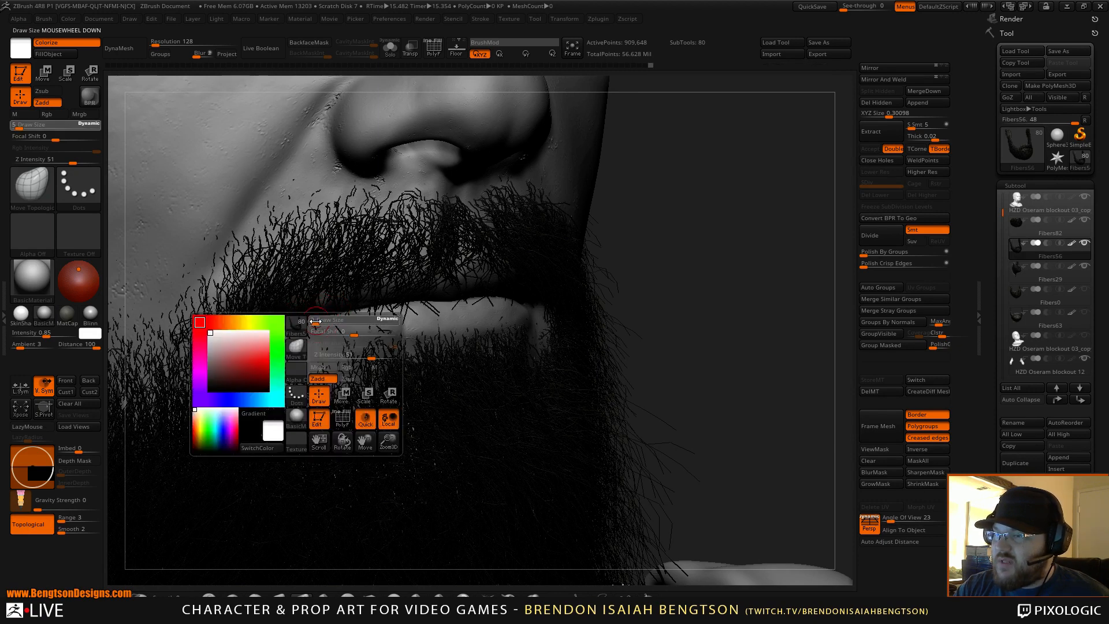
{"action": "left_click_drag", "start_coordinate": [317, 322], "coordinate": [301, 329]}
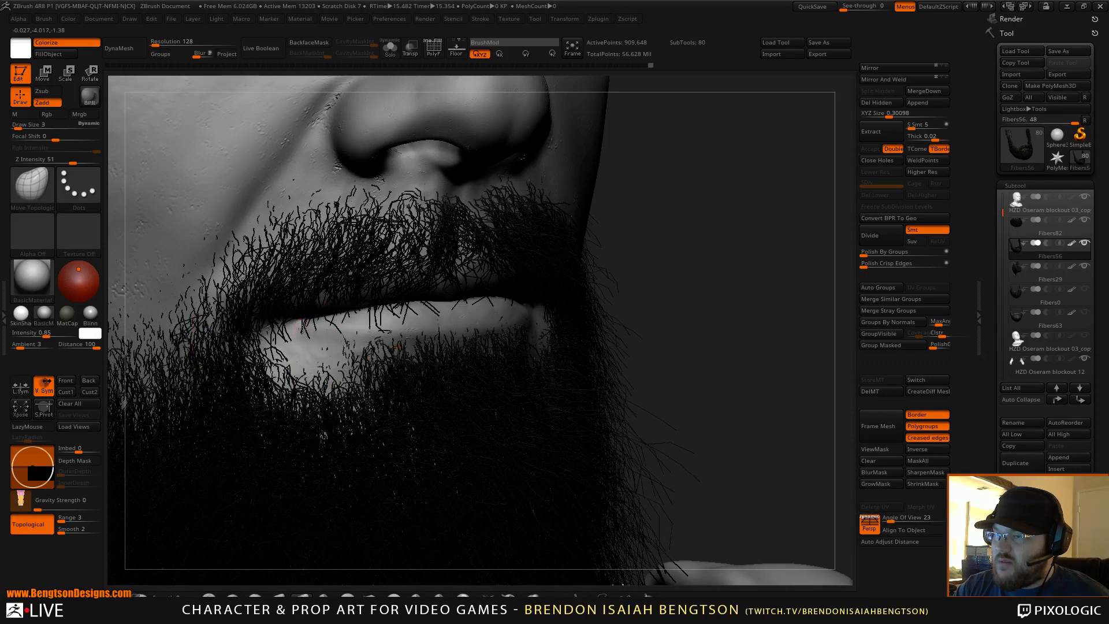
{"action": "mouse_move", "coordinate": [300, 327]}
{"action": "left_mouse_down"}
{"action": "mouse_move", "coordinate": [323, 335]}
{"action": "mouse_move", "coordinate": [354, 296]}
{"action": "left_mouse_up"}
Switch to the Move brush and reposition the stray Fibers56 hairs hanging over the middle of the lower lip
{"action": "left_click", "coordinate": [279, 595]}
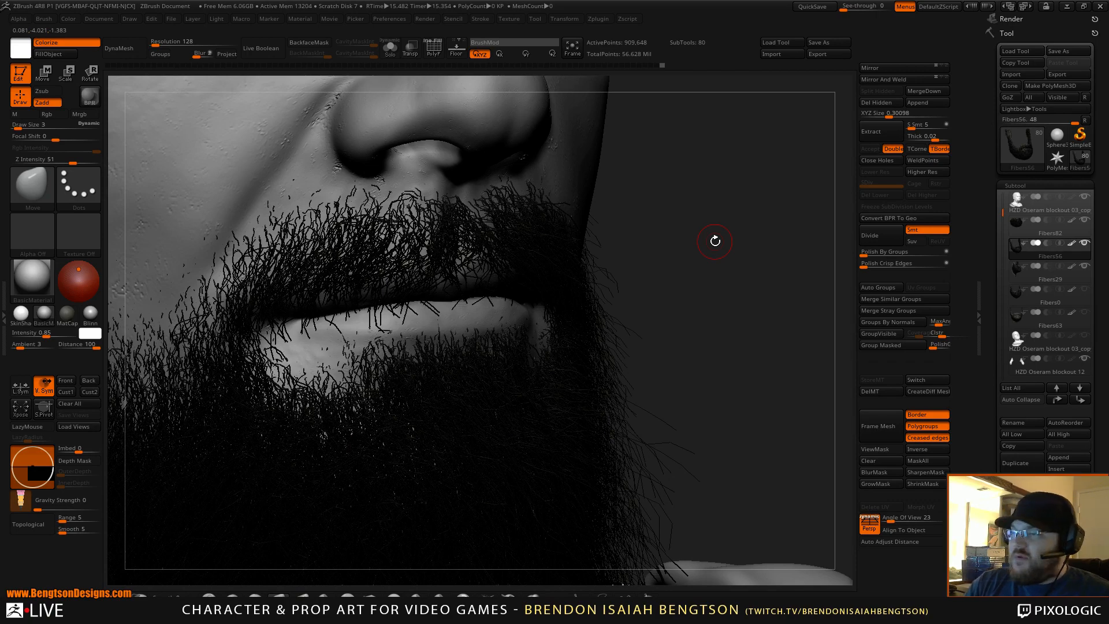
{"action": "left_click_drag", "start_coordinate": [706, 247], "coordinate": [439, 315]}
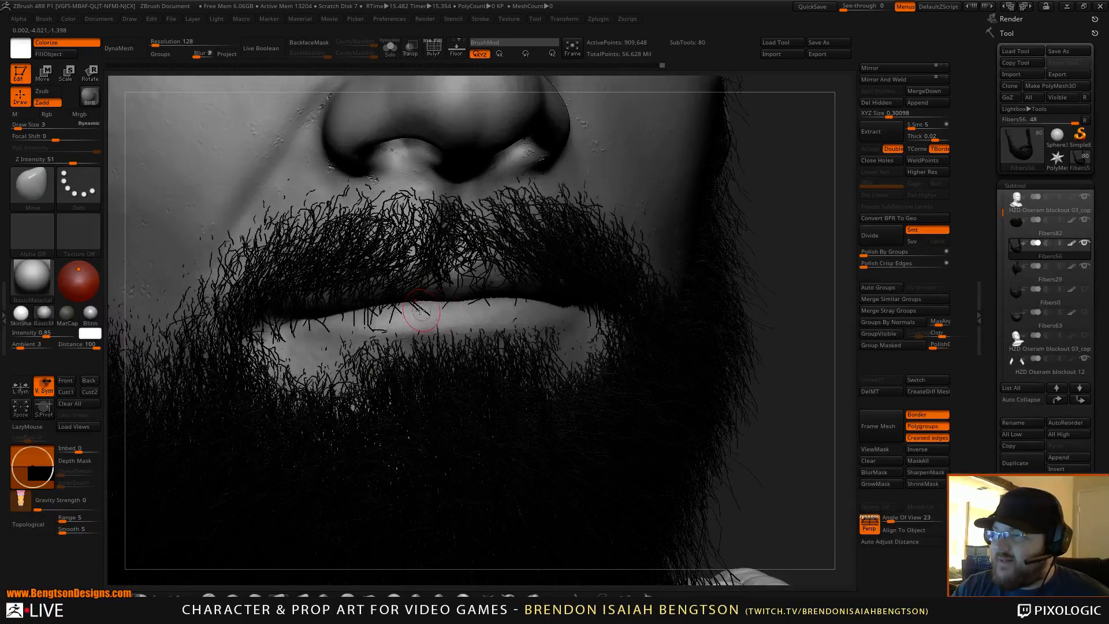
{"action": "key", "text": "ctrl"}
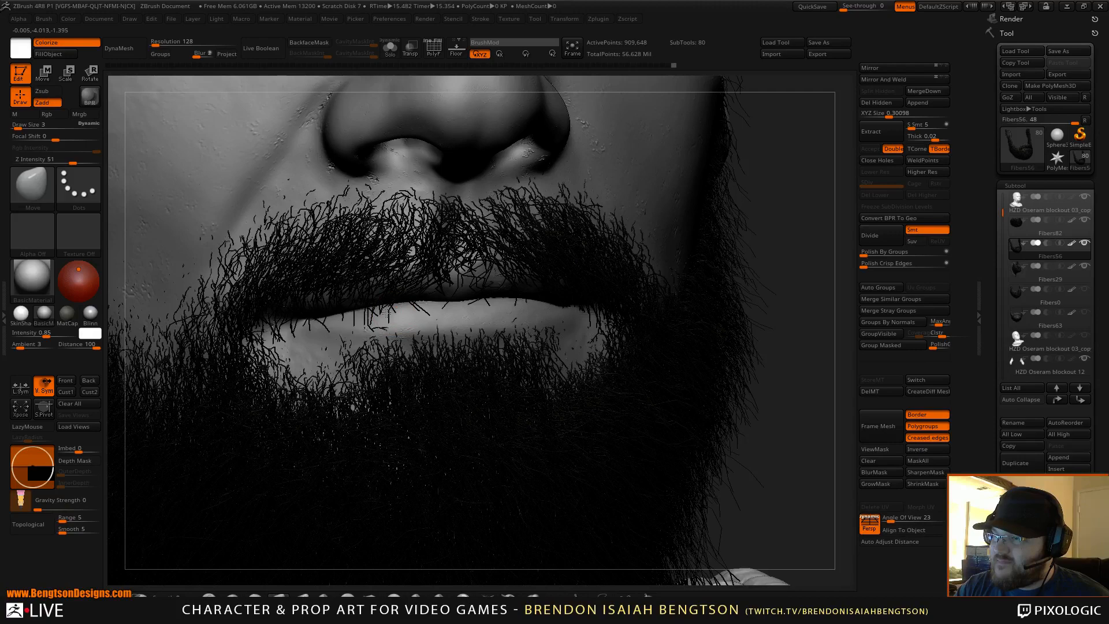
Isolate the Fibers56 subtool and move the loose moustache hairs above the mouth opening toward the lip line
{"action": "key", "text": "alt+s"}
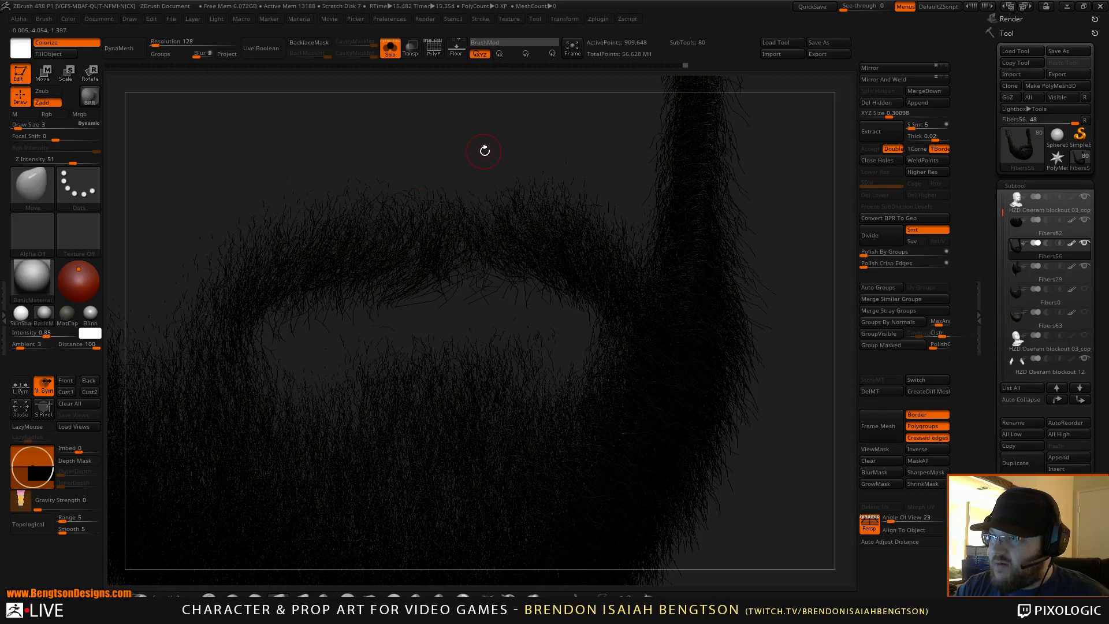
{"action": "mouse_move", "coordinate": [485, 151]}
{"action": "left_mouse_down"}
{"action": "mouse_move", "coordinate": [578, 141]}
{"action": "mouse_move", "coordinate": [316, 296]}
{"action": "left_mouse_up"}
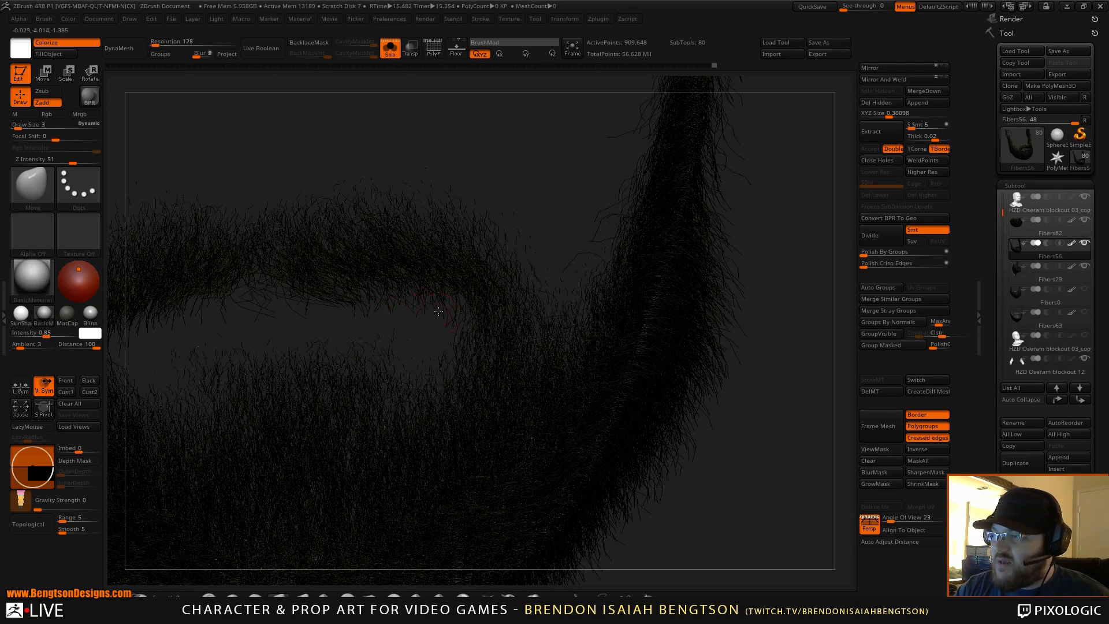
{"action": "right_click_drag", "start_coordinate": [385, 304], "coordinate": [380, 305]}
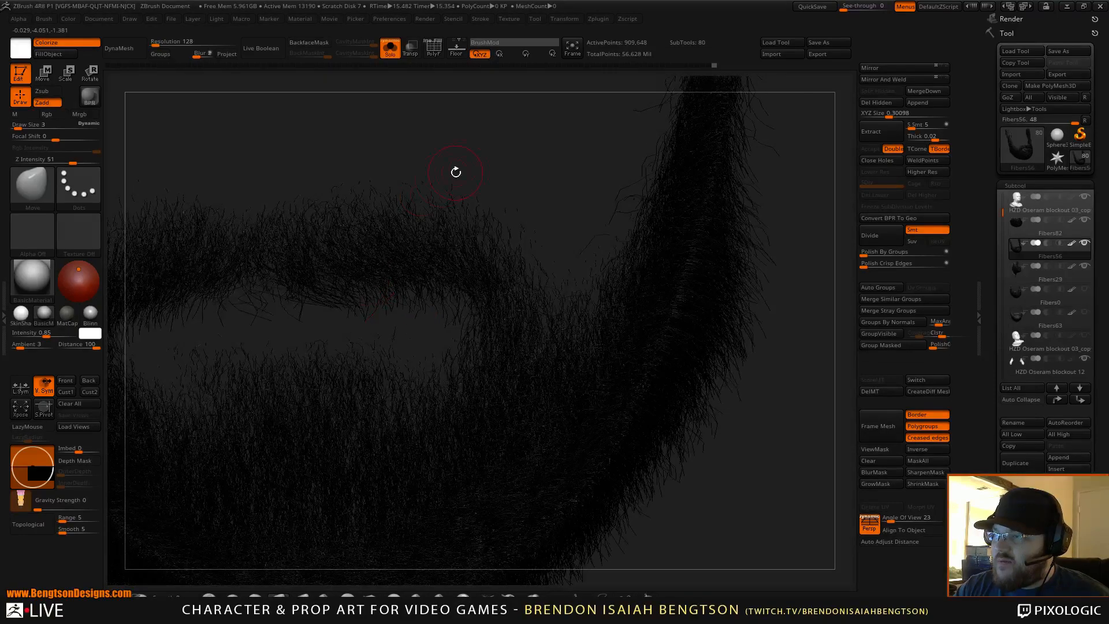
{"action": "mouse_move", "coordinate": [455, 172]}
{"action": "left_mouse_down"}
{"action": "mouse_move", "coordinate": [428, 169]}
{"action": "mouse_move", "coordinate": [537, 162]}
{"action": "mouse_move", "coordinate": [443, 148]}
{"action": "mouse_move", "coordinate": [365, 304]}
{"action": "left_mouse_up"}
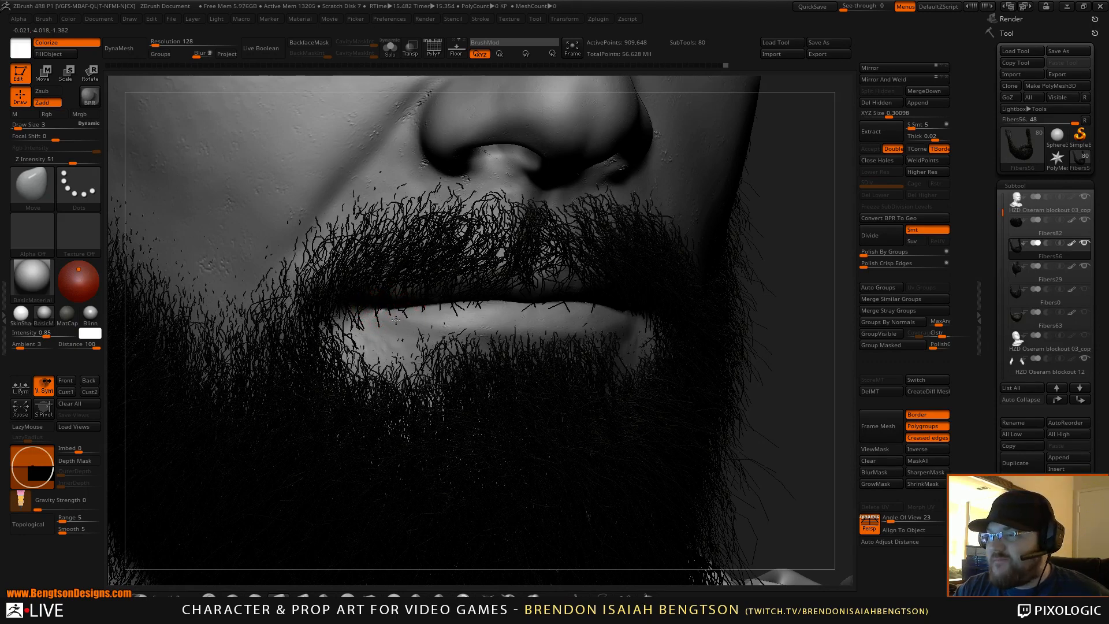
Show the head again and move the stray Fibers56 hairs on the moustache's underside, working from low viewpoints
{"action": "right_click_drag", "start_coordinate": [442, 268], "coordinate": [441, 299]}
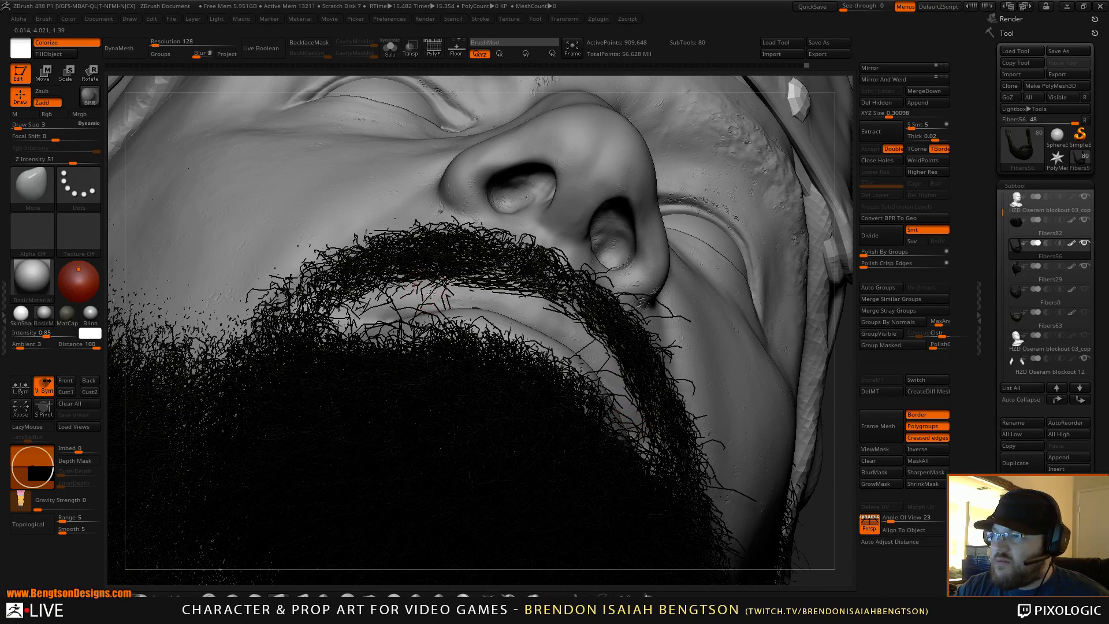
{"action": "right_click_drag", "start_coordinate": [417, 225], "coordinate": [429, 321]}
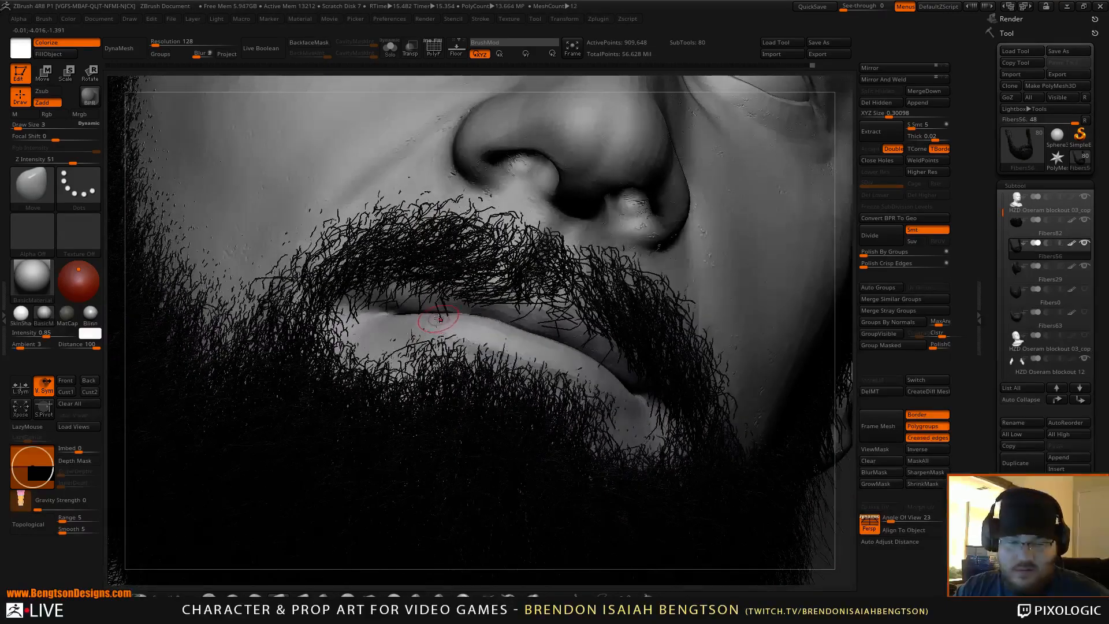
{"action": "key", "text": "alt+s"}
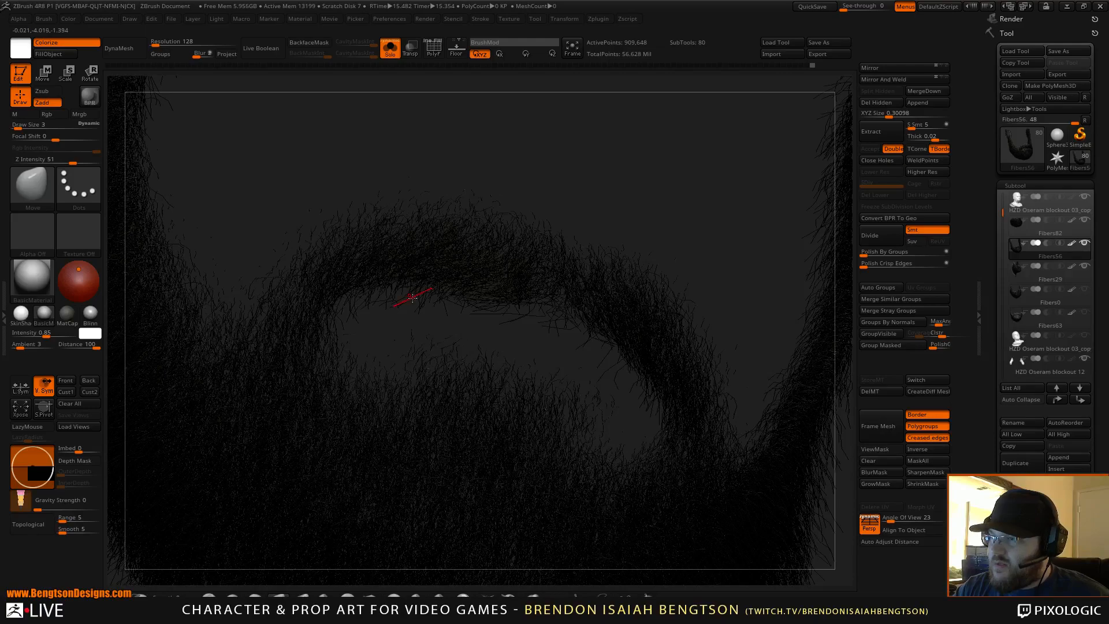
{"action": "key", "text": "alt+s"}
{"action": "mouse_move", "coordinate": [423, 311]}
{"action": "right_mouse_down"}
{"action": "mouse_move", "coordinate": [400, 278]}
{"action": "mouse_move", "coordinate": [421, 287]}
{"action": "right_mouse_up"}
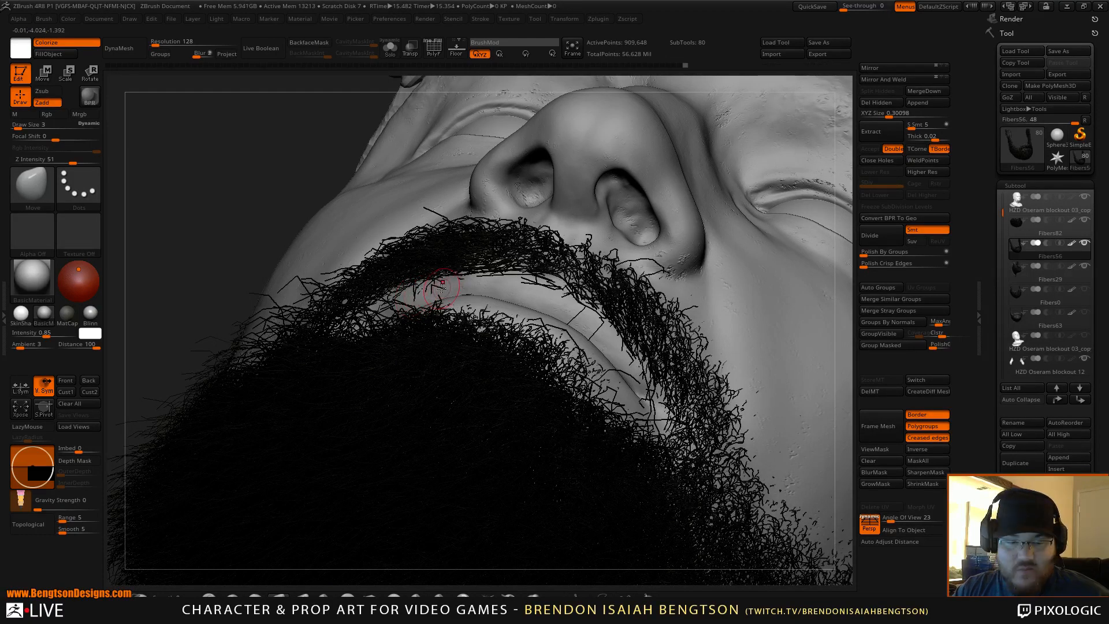
{"action": "key", "text": "alt+s"}
{"action": "key", "text": "alt+s"}
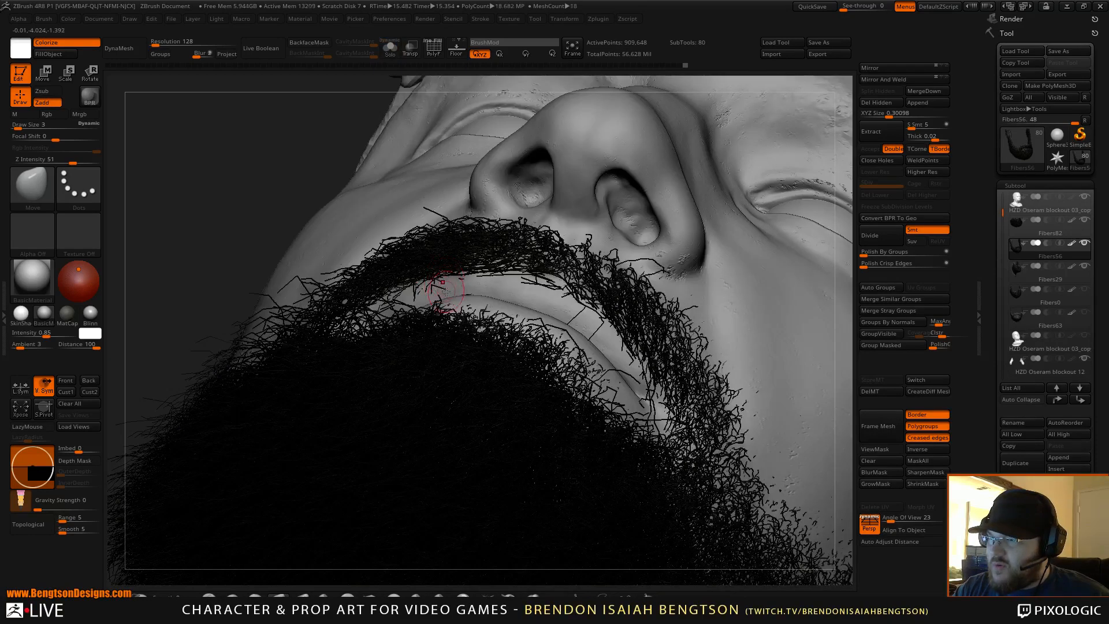
Isolate Fibers56 and tidy the moustache's lower edge by moving the hairs that stick into the mouth opening
{"action": "key", "text": "alt+s"}
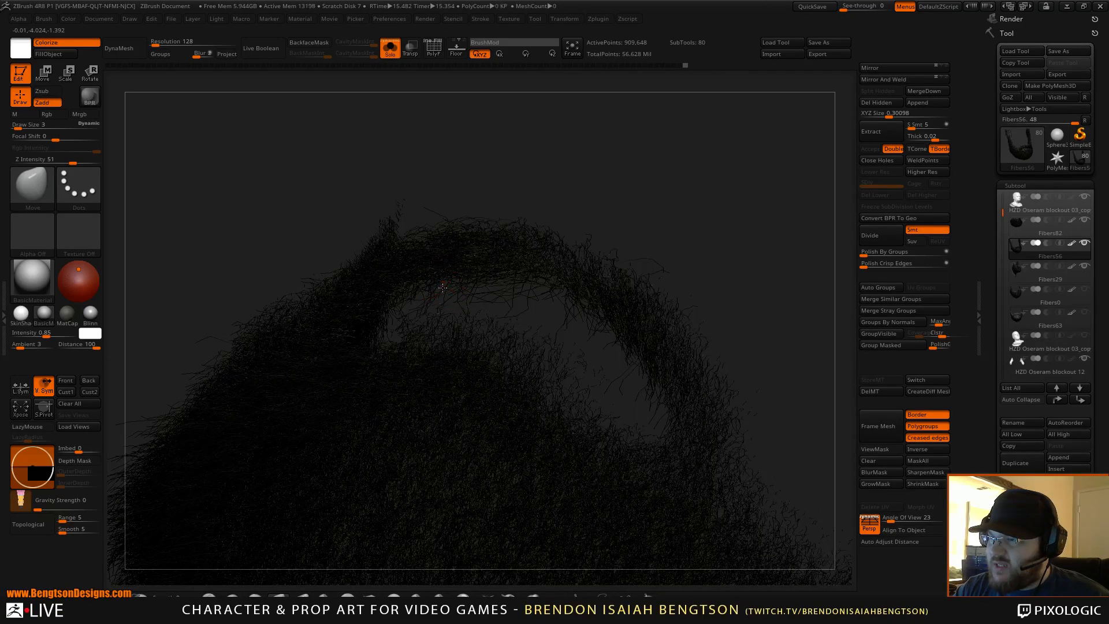
{"action": "left_click_drag", "start_coordinate": [442, 293], "coordinate": [376, 302]}
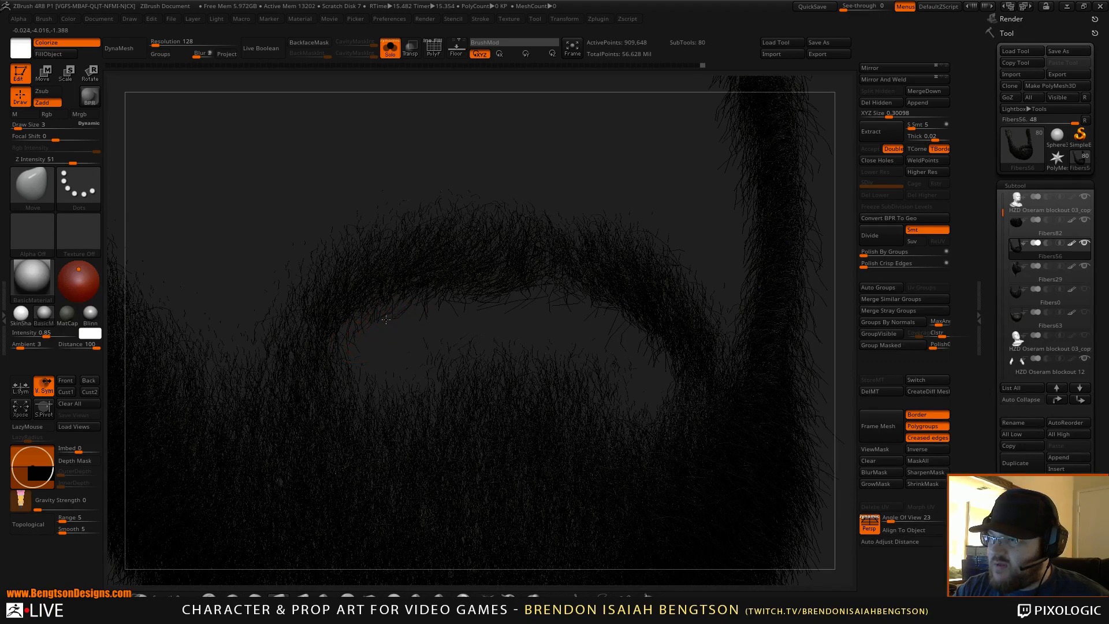
{"action": "left_click_drag", "start_coordinate": [382, 315], "coordinate": [398, 312]}
{"action": "left_click_drag", "start_coordinate": [440, 194], "coordinate": [439, 198]}
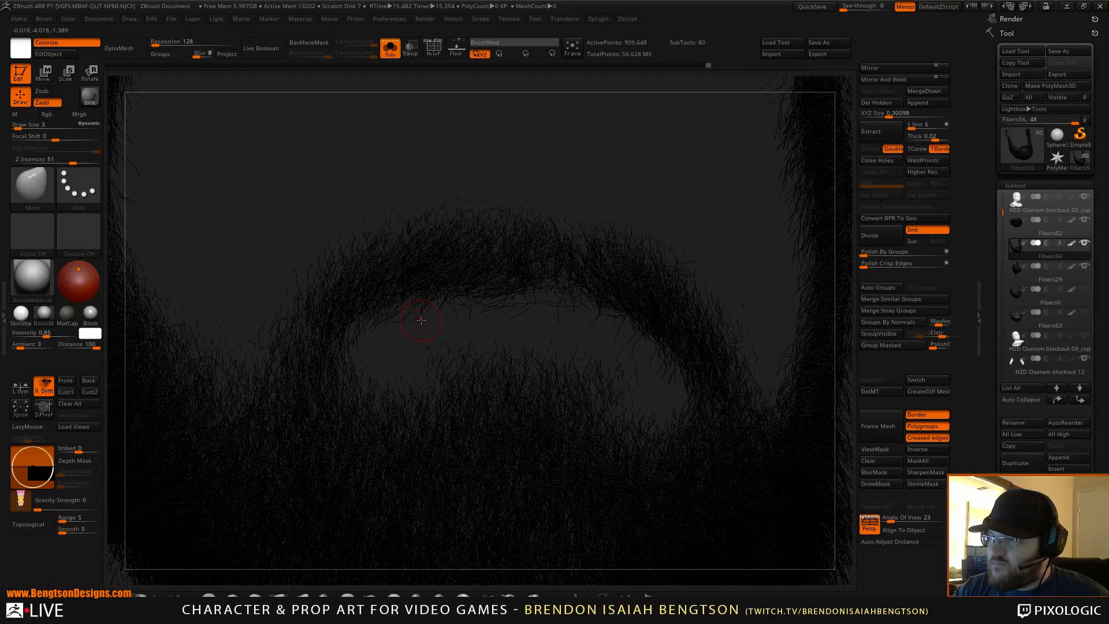
{"action": "mouse_move", "coordinate": [419, 317]}
{"action": "left_mouse_down"}
{"action": "mouse_move", "coordinate": [421, 307]}
{"action": "mouse_move", "coordinate": [402, 316]}
{"action": "left_mouse_up"}
{"action": "left_click_drag", "start_coordinate": [419, 307], "coordinate": [446, 307]}
{"action": "left_click_drag", "start_coordinate": [498, 146], "coordinate": [491, 188]}
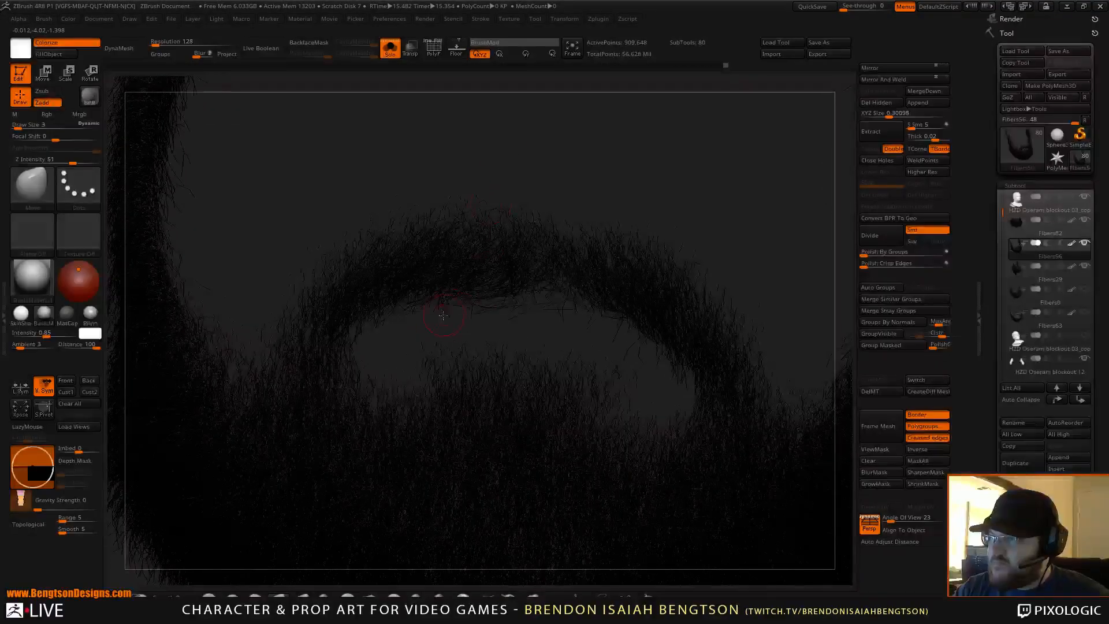
Adjust the remaining Fibers56 hairs under the moustache from below, comparing them with and without the head displayed
{"action": "key", "text": "alt+s"}
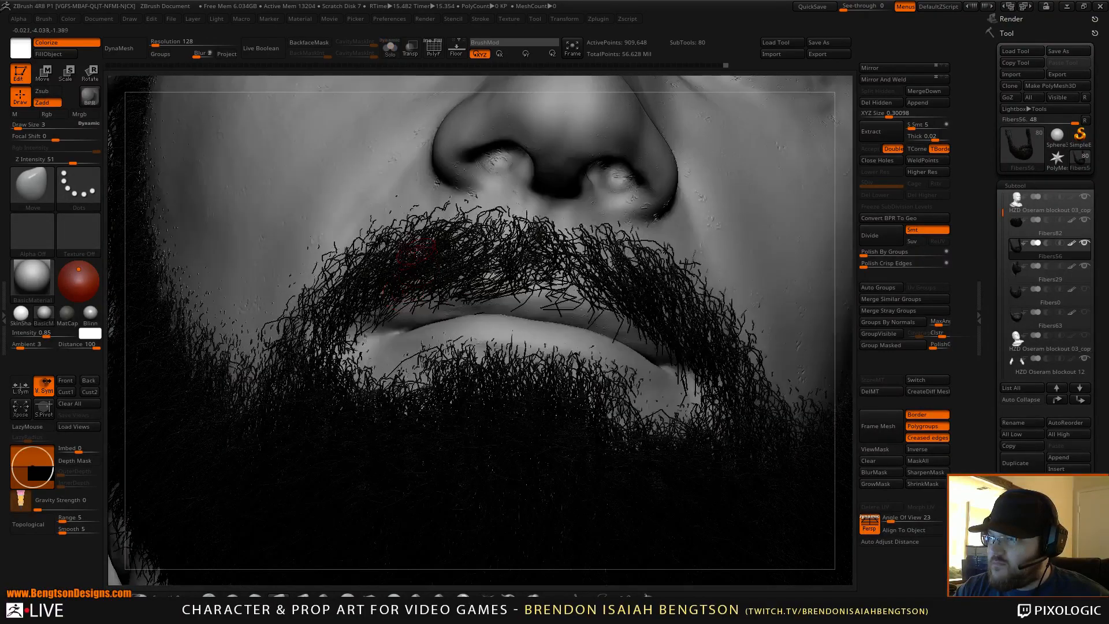
{"action": "mouse_move", "coordinate": [431, 298]}
{"action": "right_mouse_down"}
{"action": "mouse_move", "coordinate": [442, 289]}
{"action": "mouse_move", "coordinate": [448, 229]}
{"action": "mouse_move", "coordinate": [448, 288]}
{"action": "right_mouse_up"}
{"action": "key", "text": "alt+s"}
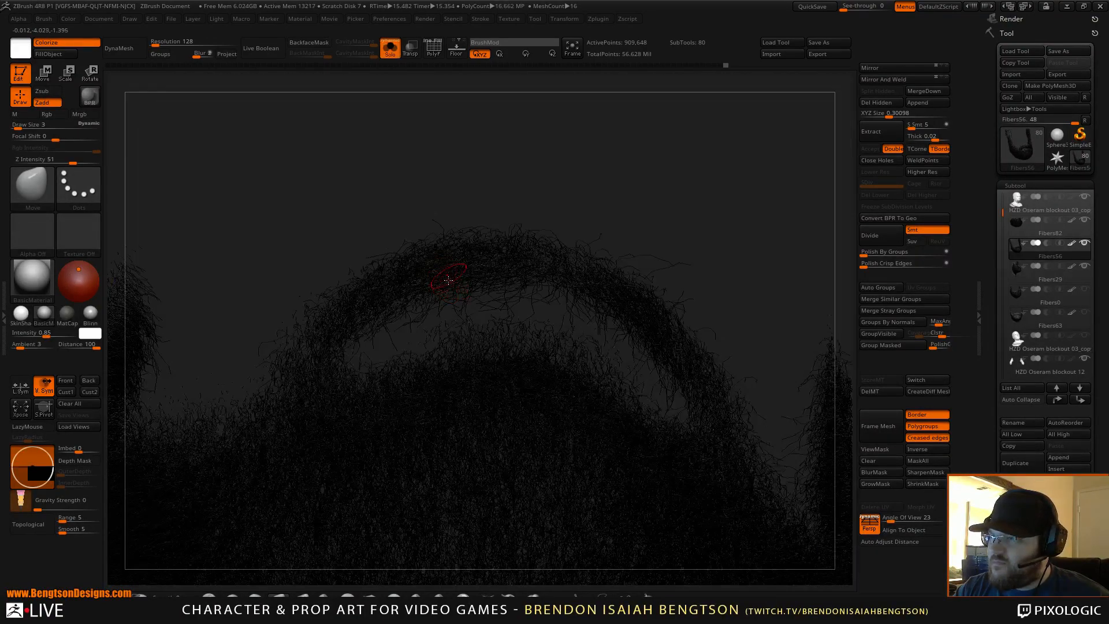
{"action": "key", "text": "alt+s"}
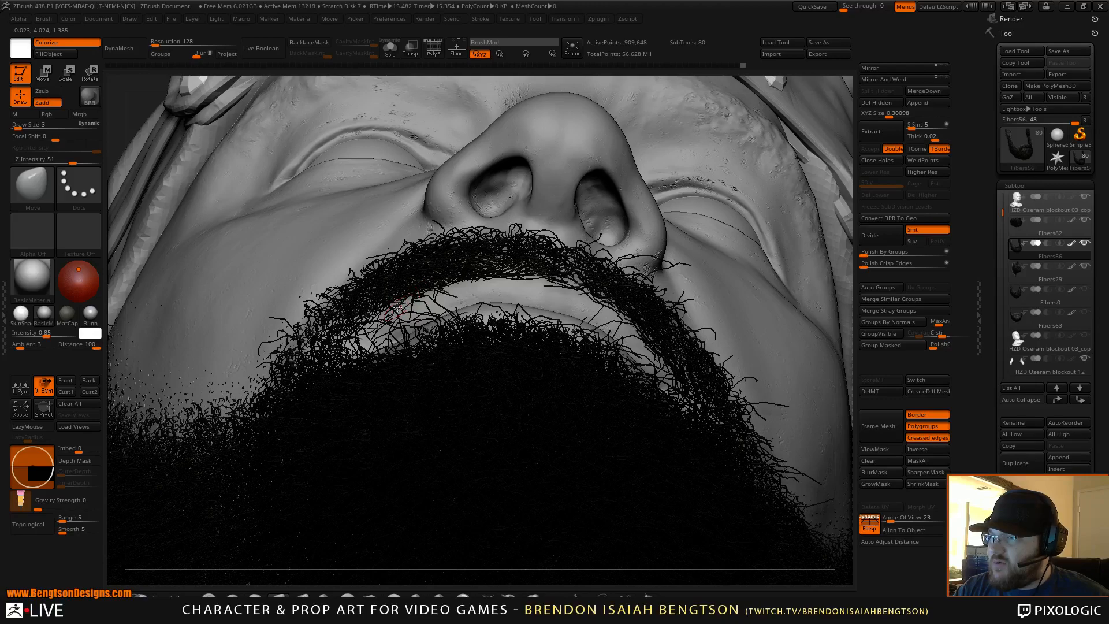
Set the Draw Size to 5 and move the moustache hairs overlapping the lower lip near the mouth corner
{"action": "mouse_move", "coordinate": [406, 224]}
{"action": "right_mouse_down"}
{"action": "mouse_move", "coordinate": [417, 332]}
{"action": "mouse_move", "coordinate": [436, 346]}
{"action": "mouse_move", "coordinate": [445, 267]}
{"action": "right_mouse_up"}
{"action": "key", "text": "space"}
{"action": "left_click_drag", "start_coordinate": [447, 265], "coordinate": [446, 264]}
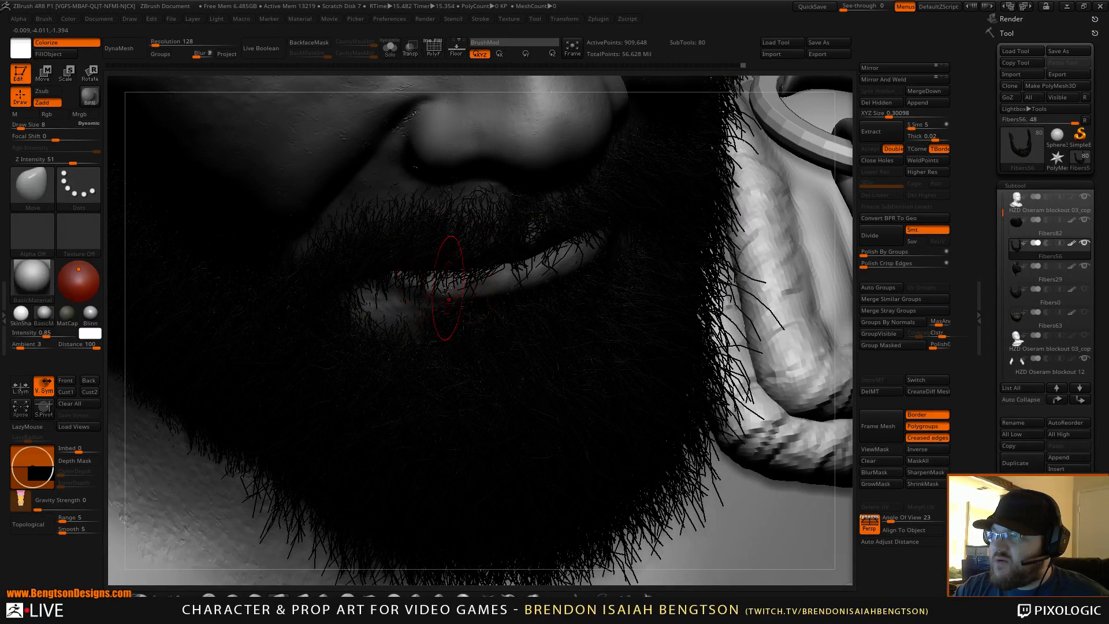
{"action": "key", "text": "space"}
{"action": "left_click_drag", "start_coordinate": [439, 277], "coordinate": [430, 272]}
{"action": "right_click_drag", "start_coordinate": [430, 272], "coordinate": [417, 281]}
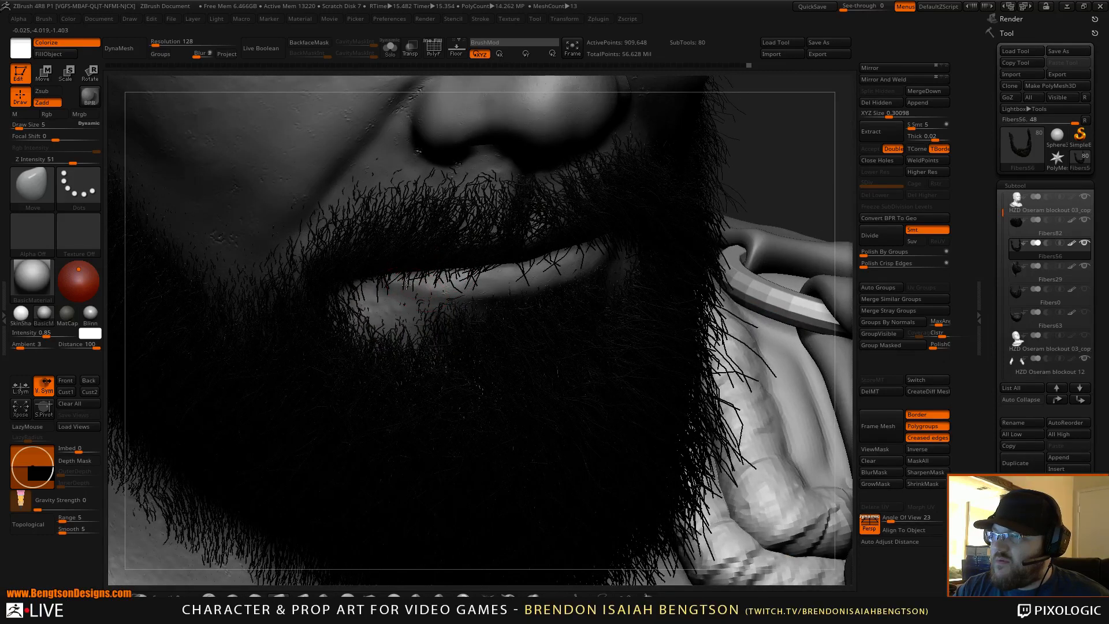
{"action": "left_click_drag", "start_coordinate": [376, 293], "coordinate": [376, 290]}
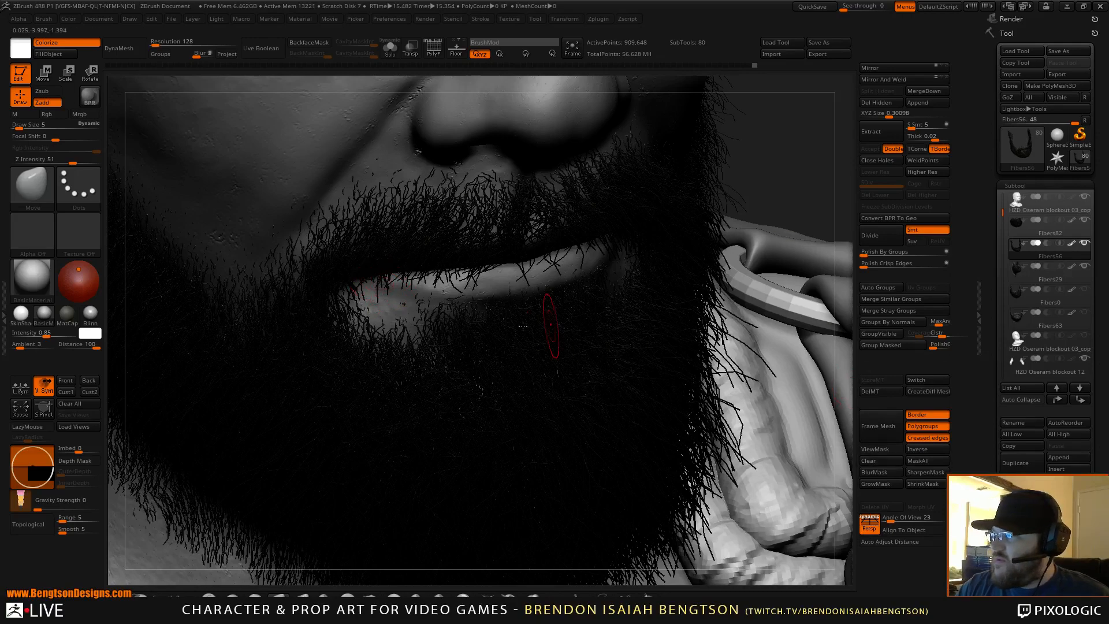
{"action": "left_click_drag", "start_coordinate": [380, 285], "coordinate": [387, 290]}
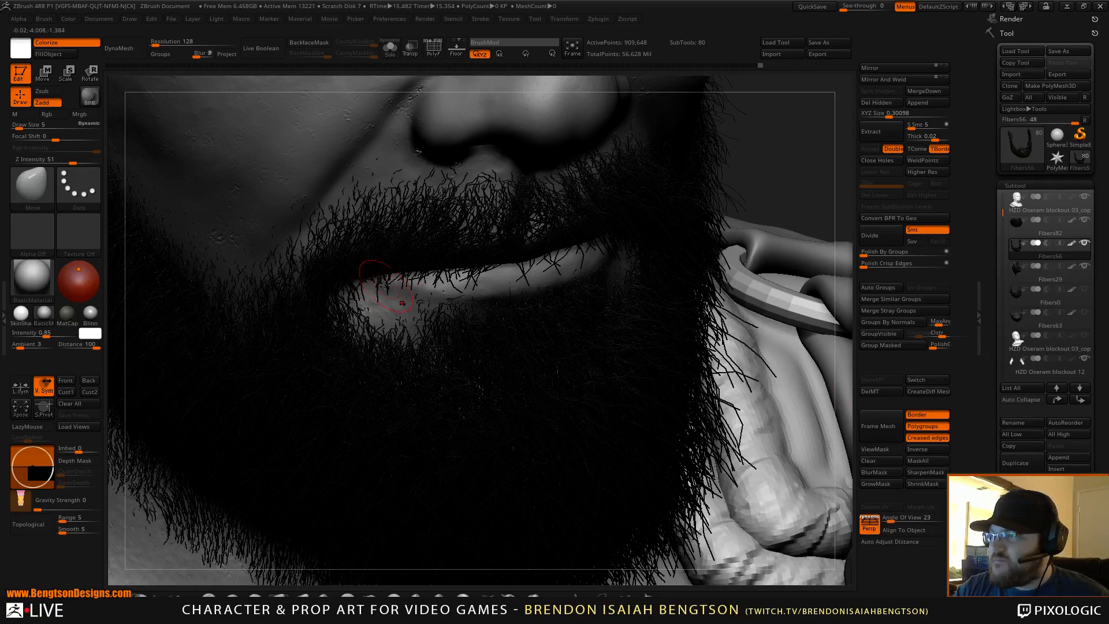
Switch to the Fibers82 subtool and shape the front contour of the beard with the Move brush at Draw Size 15
{"action": "left_click_drag", "start_coordinate": [805, 132], "coordinate": [780, 5], "text": "alt"}
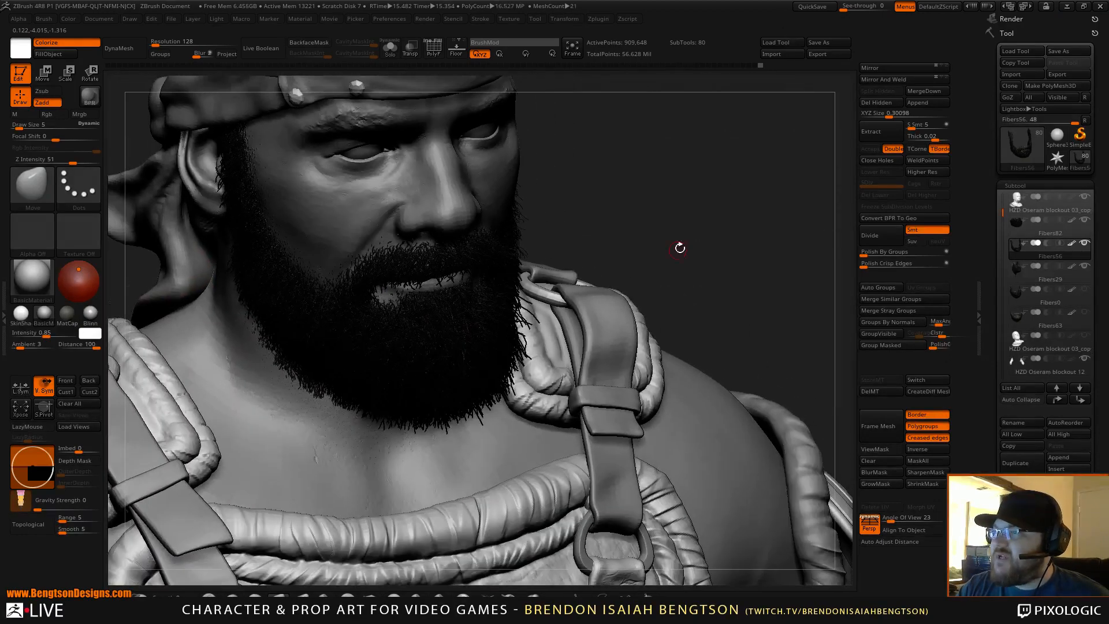
{"action": "left_click_drag", "start_coordinate": [679, 245], "coordinate": [692, 200], "text": "shift"}
{"action": "left_click_drag", "start_coordinate": [701, 256], "coordinate": [428, 241], "text": "alt"}
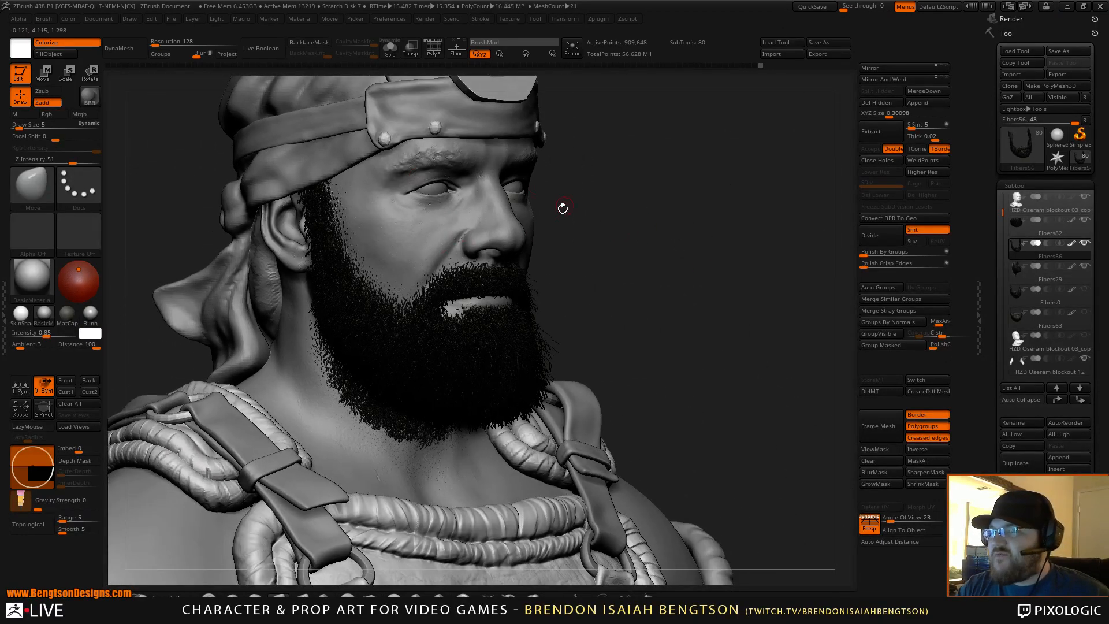
{"action": "mouse_move", "coordinate": [672, 216]}
{"action": "left_mouse_down"}
{"action": "mouse_move", "coordinate": [692, 222]}
{"action": "mouse_move", "coordinate": [679, 235]}
{"action": "mouse_move", "coordinate": [653, 224]}
{"action": "mouse_move", "coordinate": [683, 257]}
{"action": "mouse_move", "coordinate": [697, 244]}
{"action": "mouse_move", "coordinate": [706, 253]}
{"action": "mouse_move", "coordinate": [691, 215]}
{"action": "left_mouse_up"}
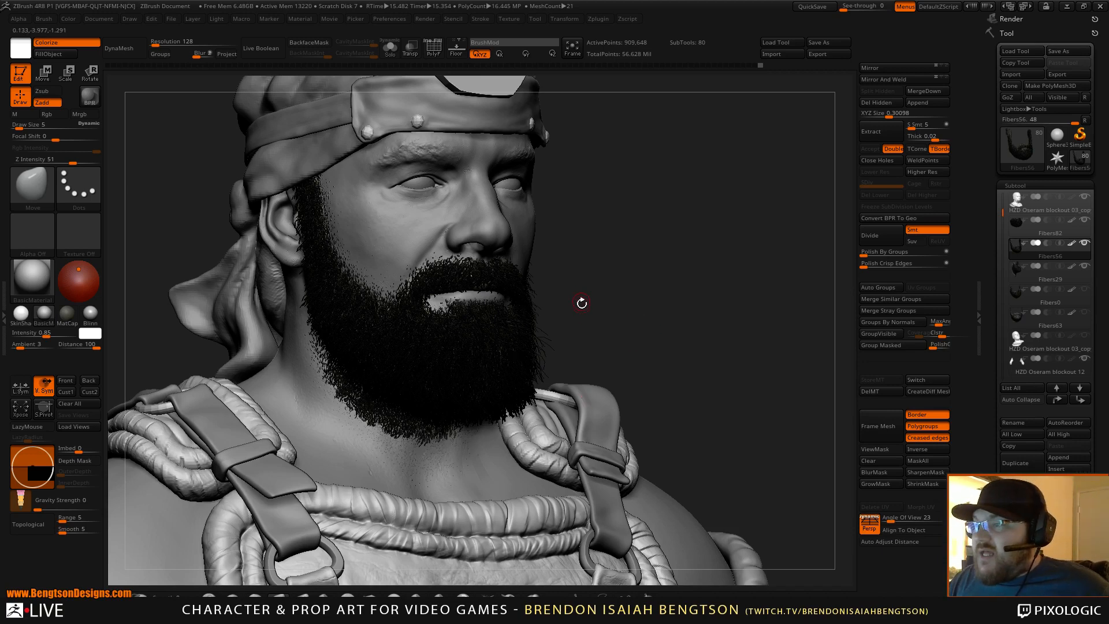
{"action": "key", "text": "space"}
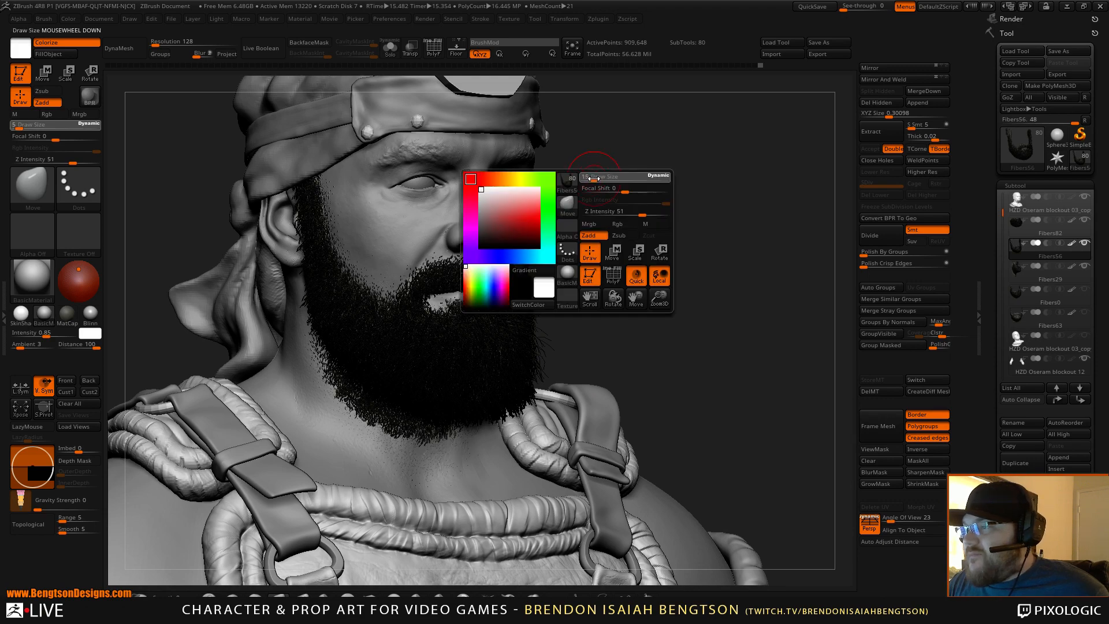
{"action": "mouse_move", "coordinate": [649, 203]}
{"action": "left_mouse_down"}
{"action": "mouse_move", "coordinate": [664, 208]}
{"action": "mouse_move", "coordinate": [590, 203]}
{"action": "mouse_move", "coordinate": [362, 358]}
{"action": "mouse_move", "coordinate": [492, 340]}
{"action": "left_mouse_up"}
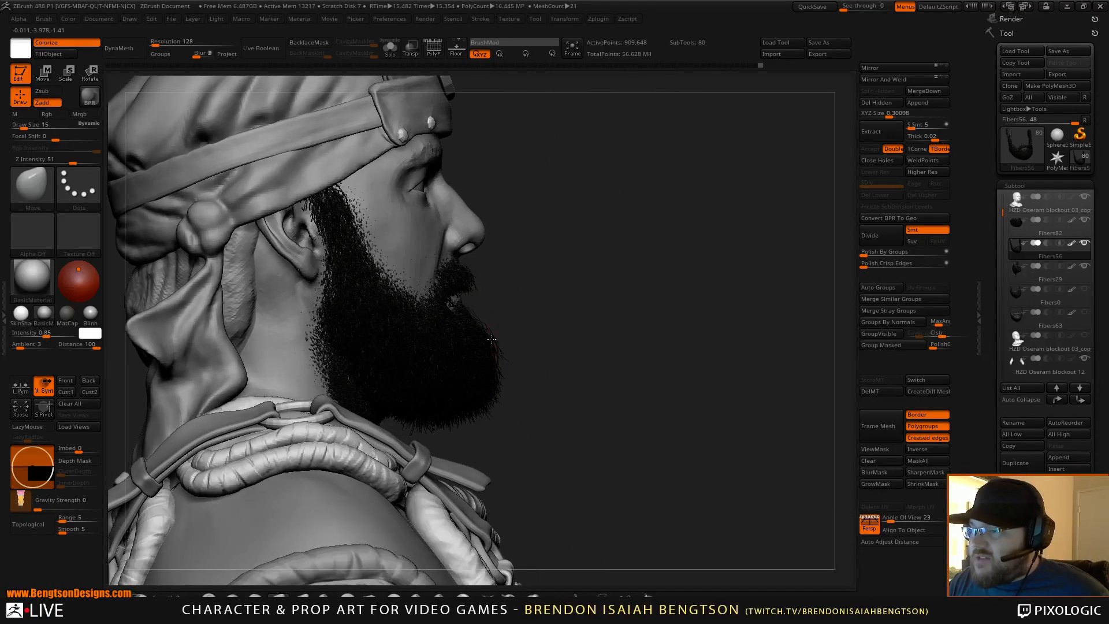
{"action": "left_click", "coordinate": [491, 342], "text": "alt"}
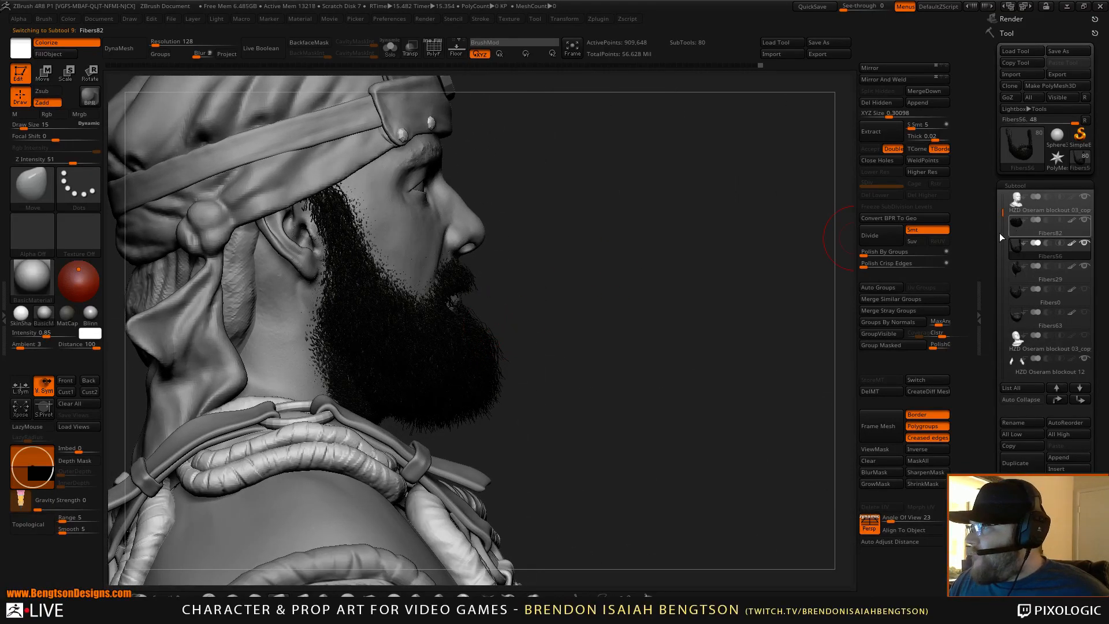
{"action": "left_click_drag", "start_coordinate": [739, 333], "coordinate": [581, 337]}
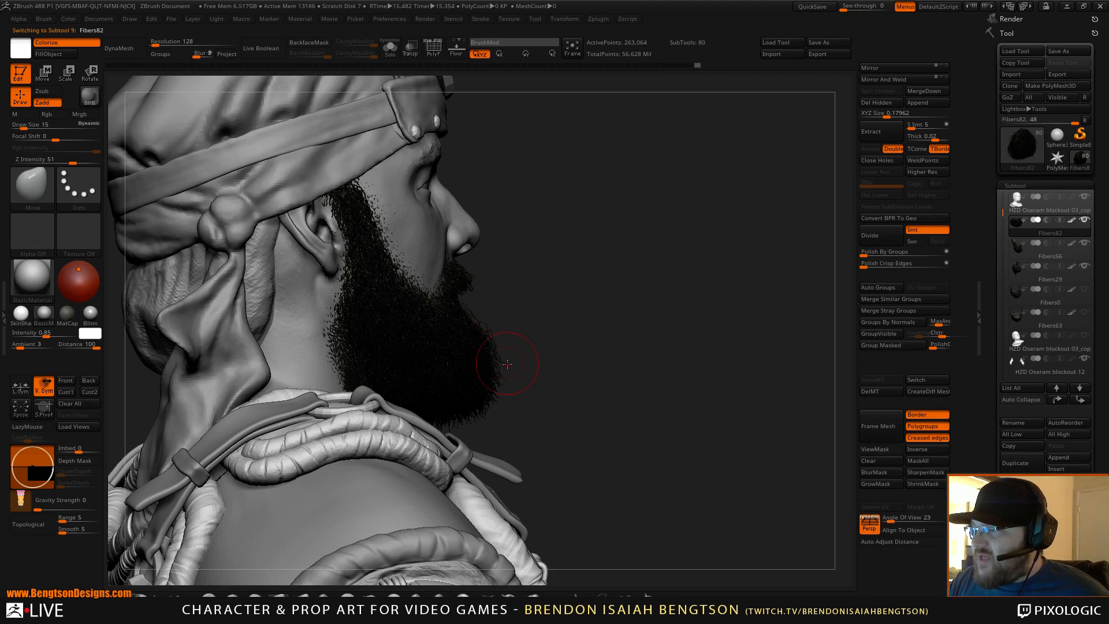
{"action": "left_click_drag", "start_coordinate": [614, 357], "coordinate": [718, 287]}
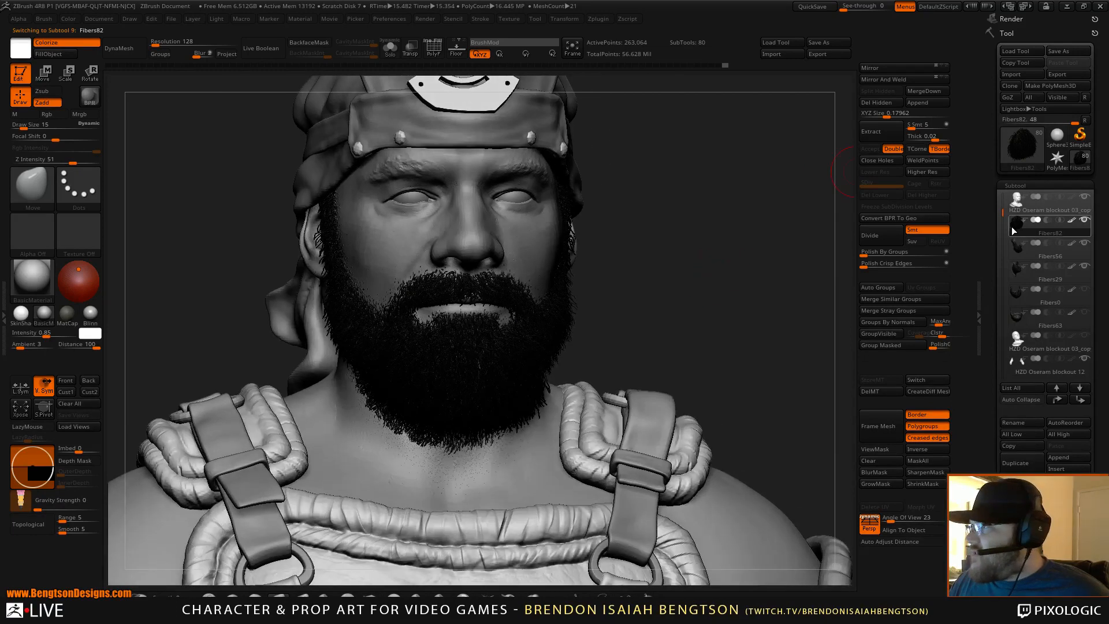
Switch to the Standard brush, sample the beard's dark color and lighten it slightly to a grayish brown
{"action": "mouse_move", "coordinate": [1018, 228]}
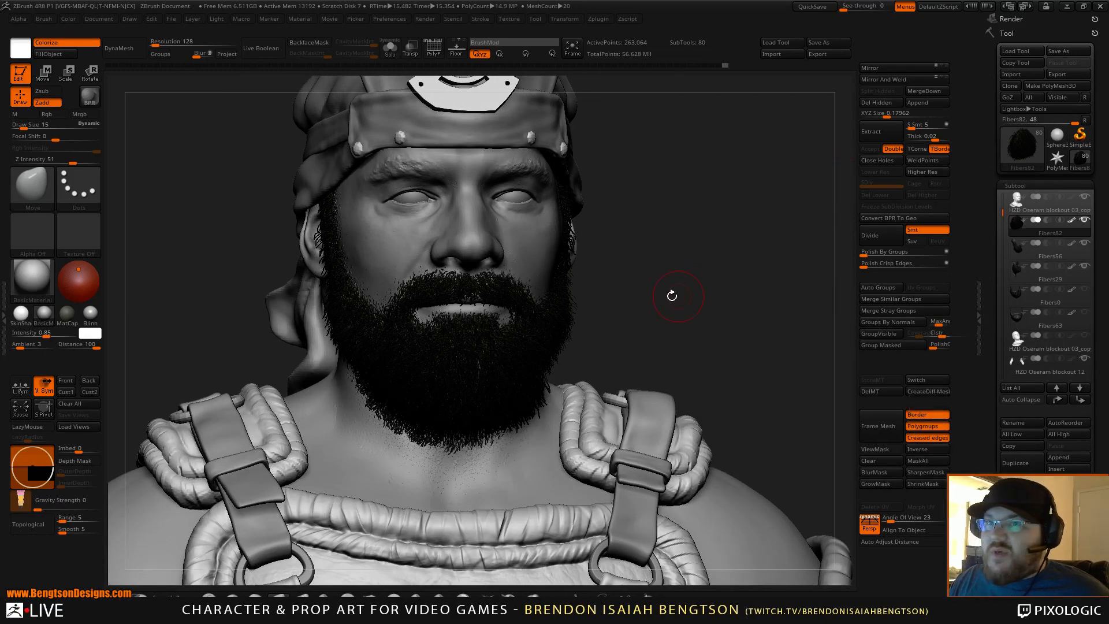
{"action": "left_click", "coordinate": [208, 597]}
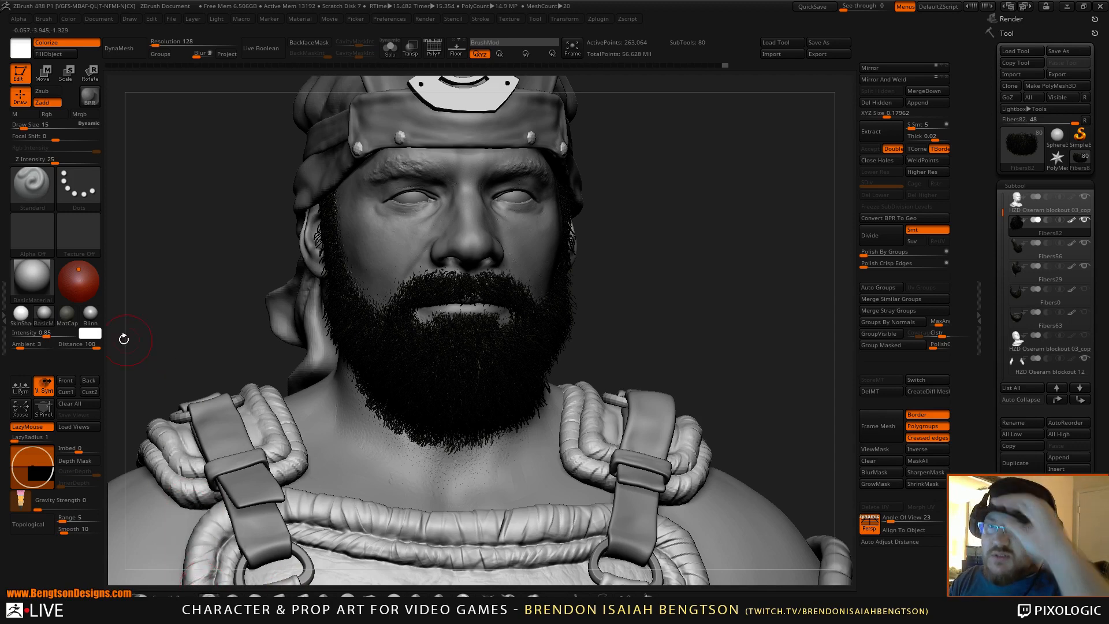
{"action": "left_click", "coordinate": [60, 179]}
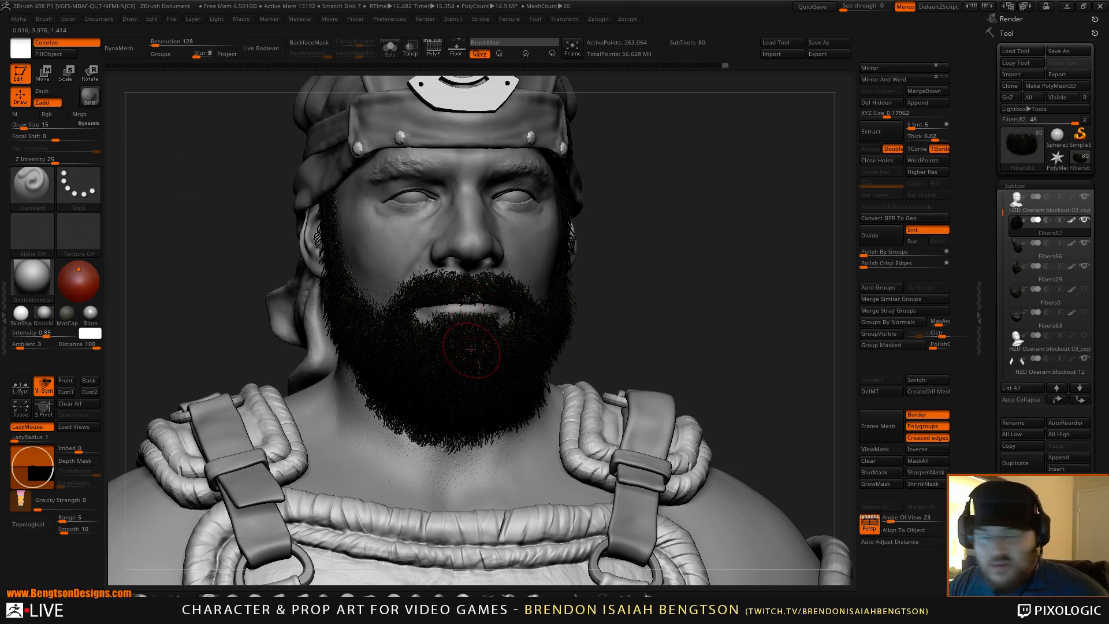
{"action": "key", "text": "c"}
{"action": "key", "text": "space"}
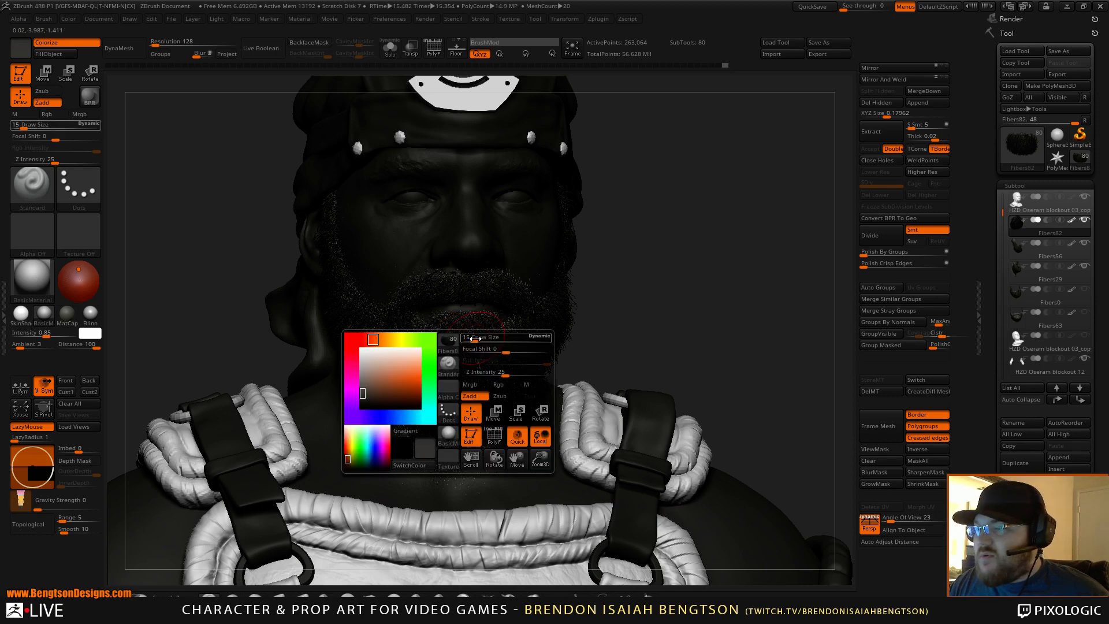
{"action": "left_click", "coordinate": [363, 390]}
{"action": "left_click_drag", "start_coordinate": [364, 386], "coordinate": [363, 382]}
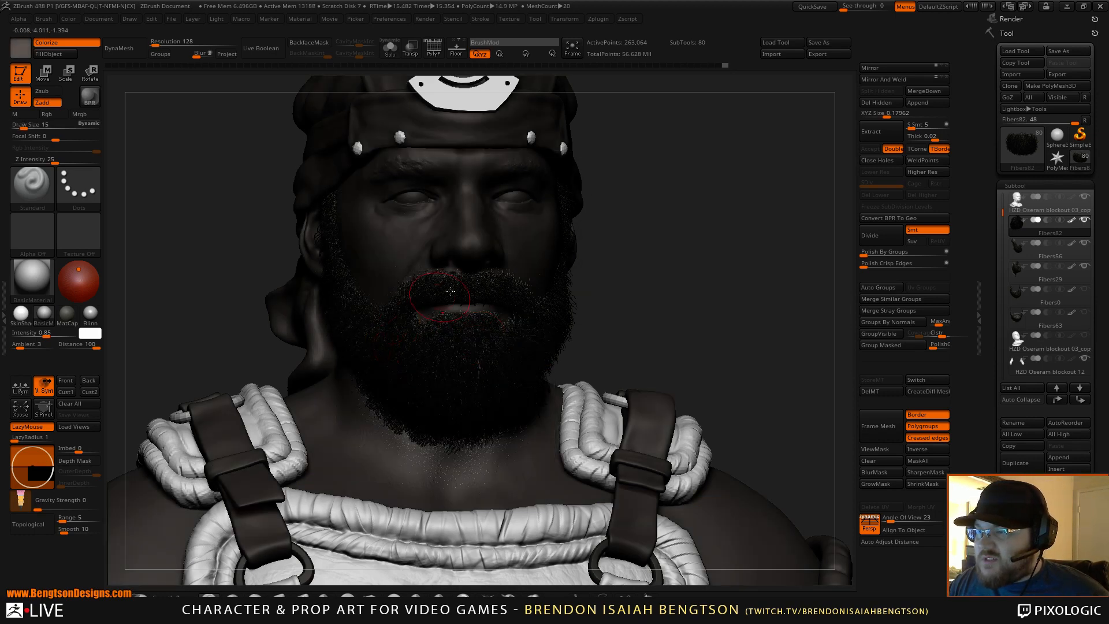
Restrict the Standard brush to color painting with Rgb on and Zadd off
{"action": "left_click_drag", "start_coordinate": [664, 235], "coordinate": [656, 231]}
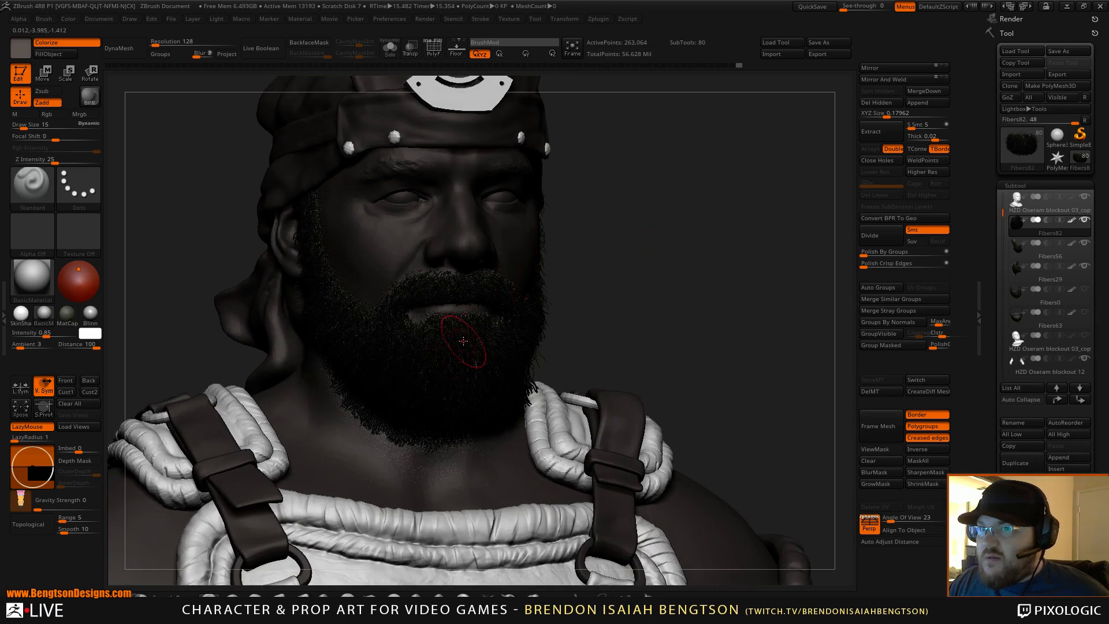
{"action": "key", "text": "space"}
{"action": "left_click", "coordinate": [488, 385]}
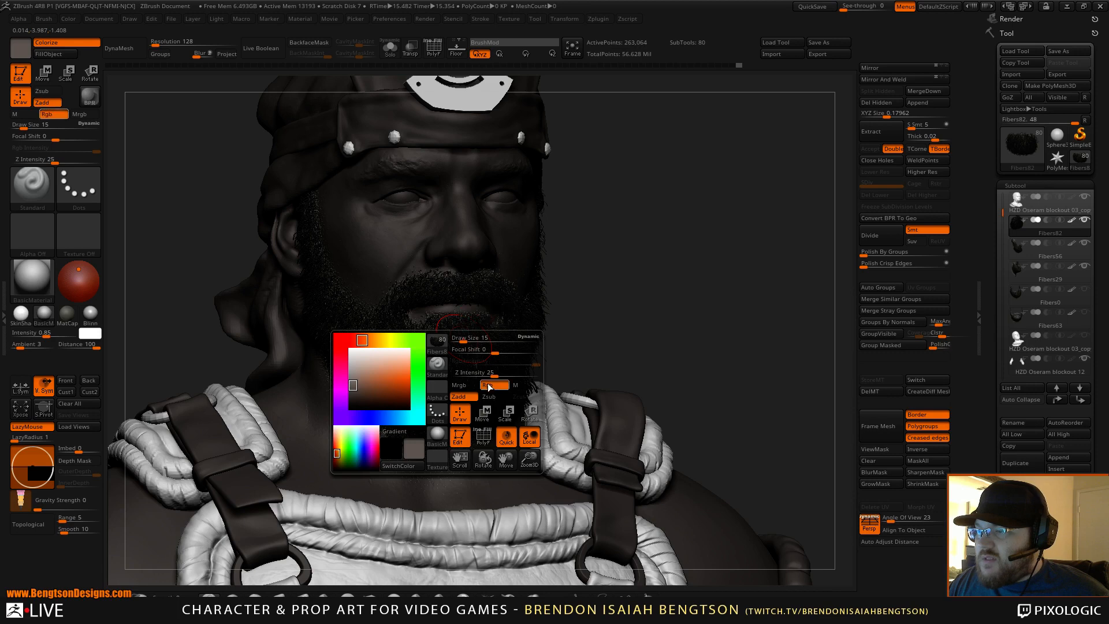
{"action": "left_click", "coordinate": [459, 397]}
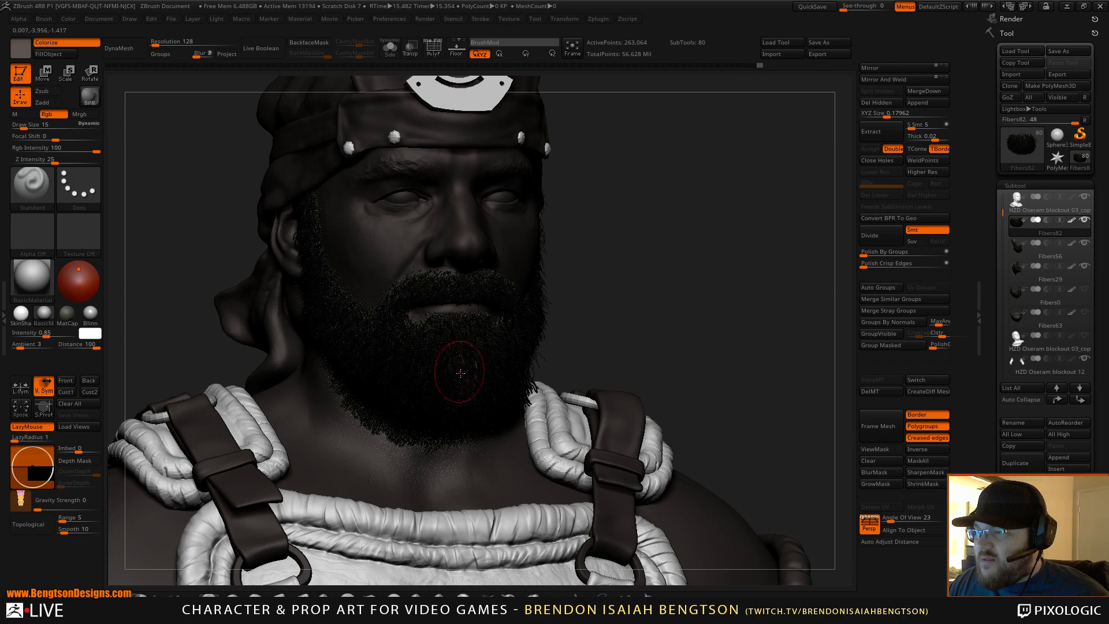
Turn off LazyMouse and paint the grayish brown onto the Fibers82 beard from both sides of the face
{"action": "left_click_drag", "start_coordinate": [601, 283], "coordinate": [516, 304]}
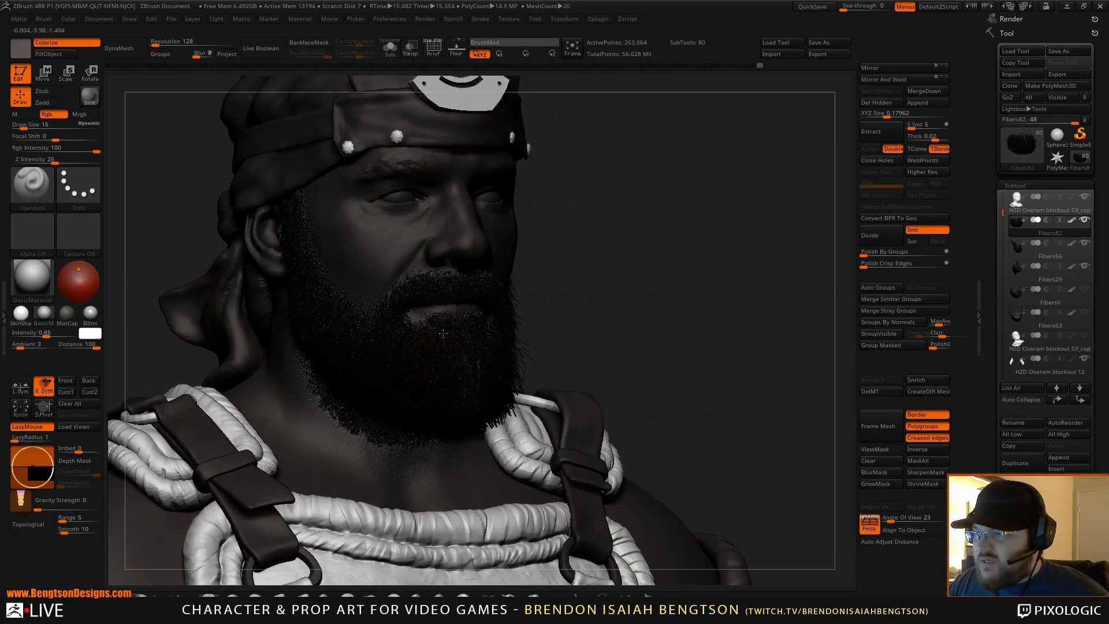
{"action": "key", "text": "l"}
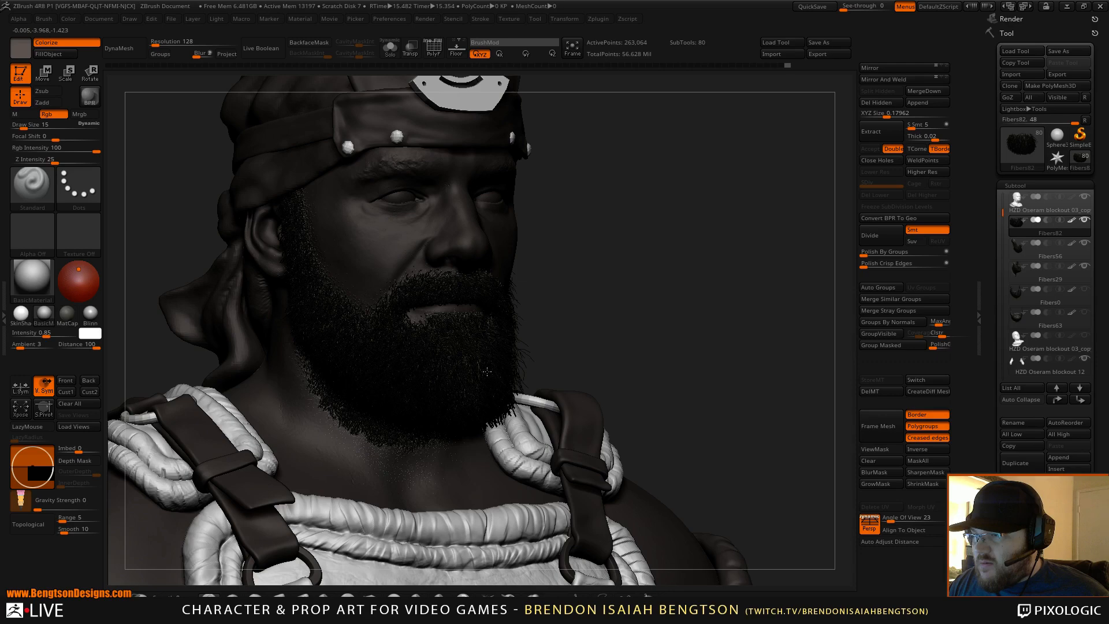
{"action": "left_click_drag", "start_coordinate": [612, 309], "coordinate": [487, 331]}
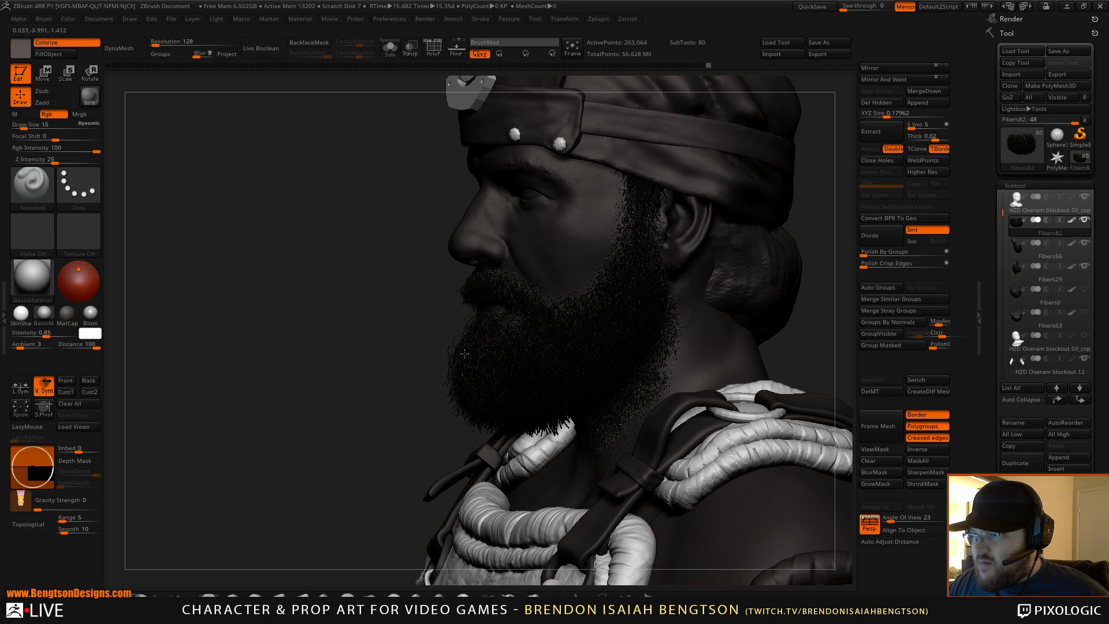
{"action": "left_click_drag", "start_coordinate": [386, 388], "coordinate": [618, 369]}
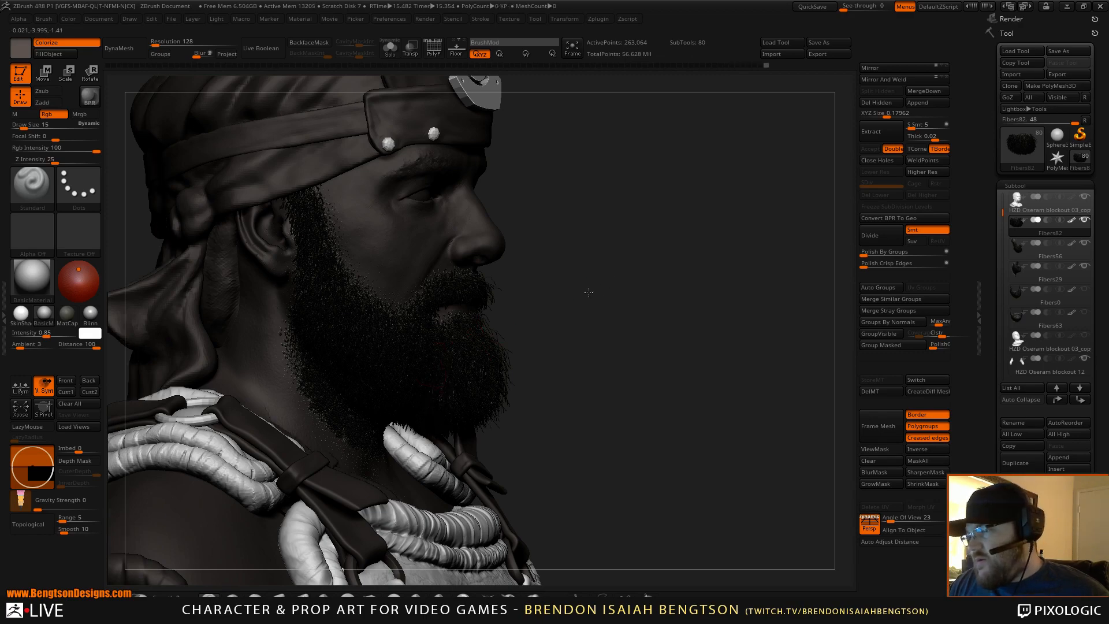
{"action": "mouse_move", "coordinate": [587, 293]}
{"action": "left_mouse_down"}
{"action": "mouse_move", "coordinate": [526, 264]}
{"action": "mouse_move", "coordinate": [498, 346]}
{"action": "left_mouse_up"}
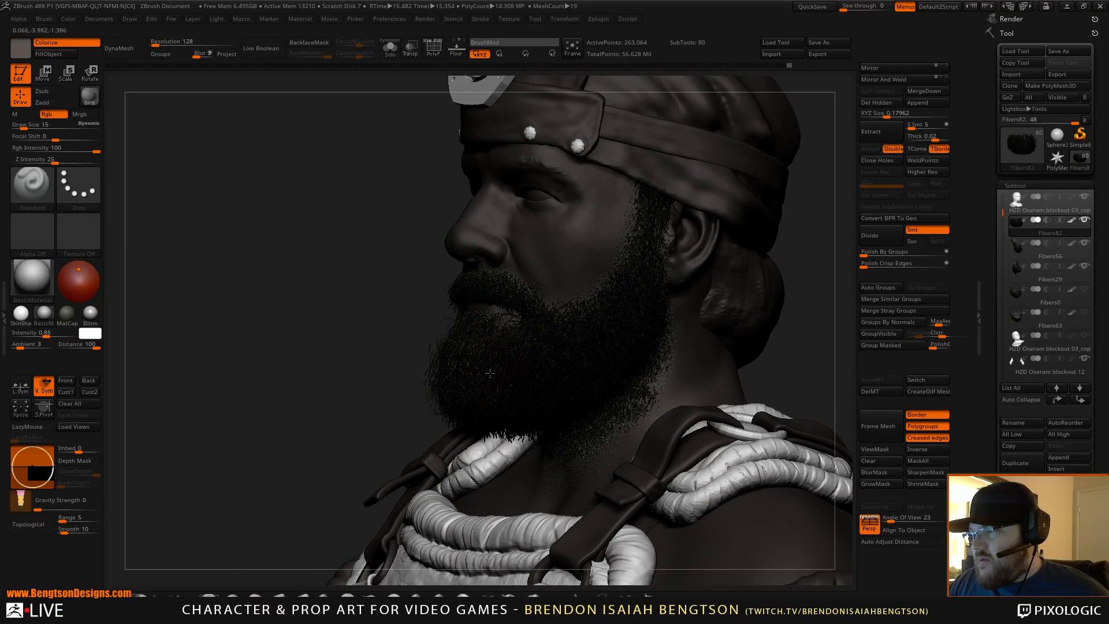
{"action": "left_click_drag", "start_coordinate": [424, 329], "coordinate": [489, 308]}
Set the brush color to white and examine the painted beard from the front, the sides and close up
{"action": "key", "text": "space"}
{"action": "left_click_drag", "start_coordinate": [411, 330], "coordinate": [378, 317]}
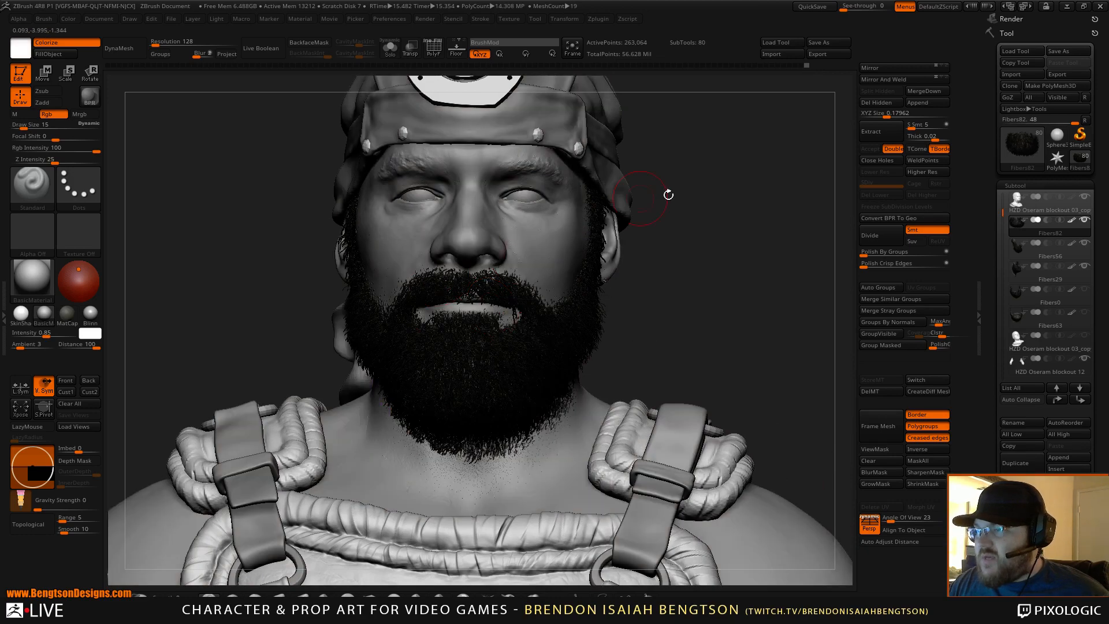
{"action": "left_click_drag", "start_coordinate": [668, 196], "coordinate": [803, 231]}
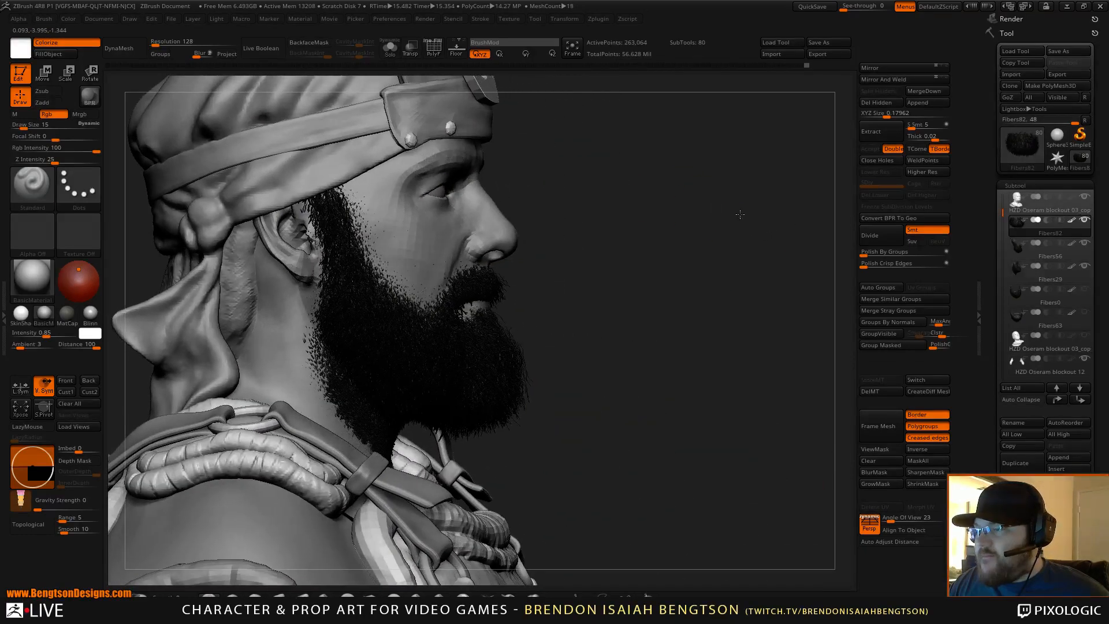
{"action": "left_click_drag", "start_coordinate": [740, 213], "coordinate": [535, 306], "text": "alt"}
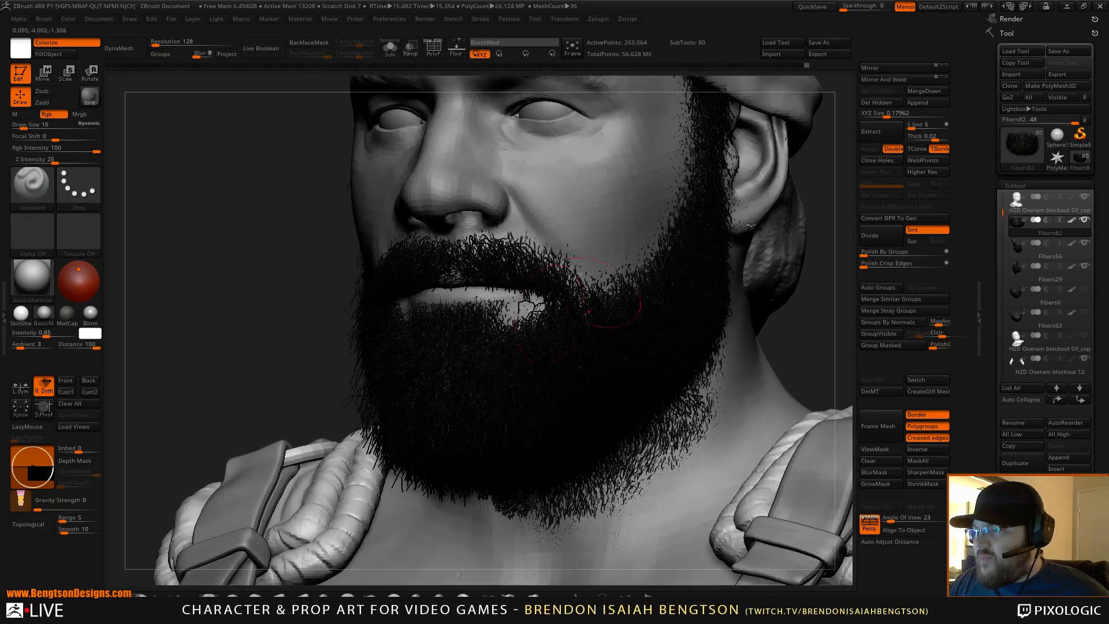
{"action": "mouse_move", "coordinate": [547, 326]}
{"action": "right_mouse_down", "text": "alt"}
{"action": "mouse_move", "coordinate": [574, 233]}
{"action": "mouse_move", "coordinate": [515, 295]}
{"action": "mouse_move", "coordinate": [627, 270]}
{"action": "mouse_move", "coordinate": [566, 289]}
{"action": "mouse_move", "coordinate": [669, 210]}
{"action": "mouse_move", "coordinate": [538, 258]}
{"action": "right_mouse_up", "text": "alt"}
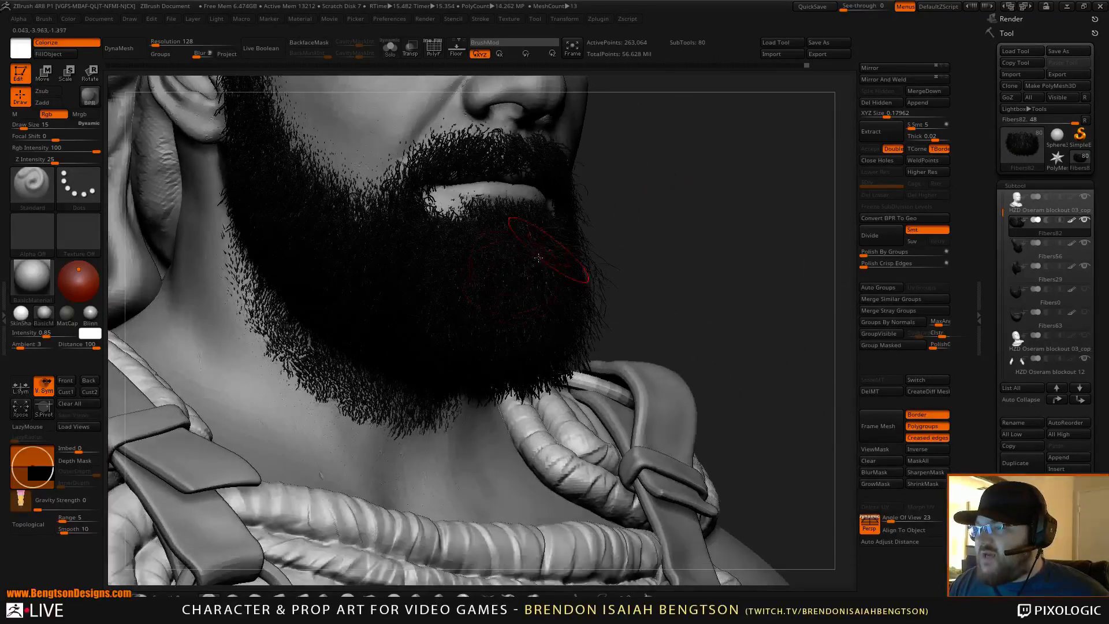
Sample the beard color again, lighten it to a warmer gray and set the Draw Size to 9
{"action": "key", "text": "space"}
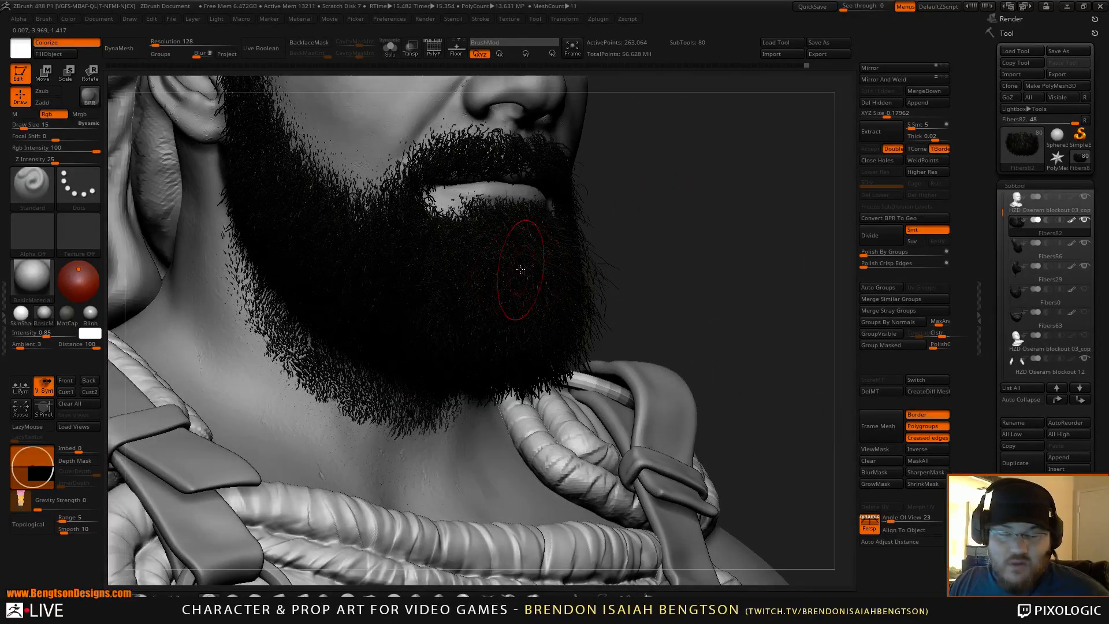
{"action": "key", "text": "c"}
{"action": "key", "text": "space"}
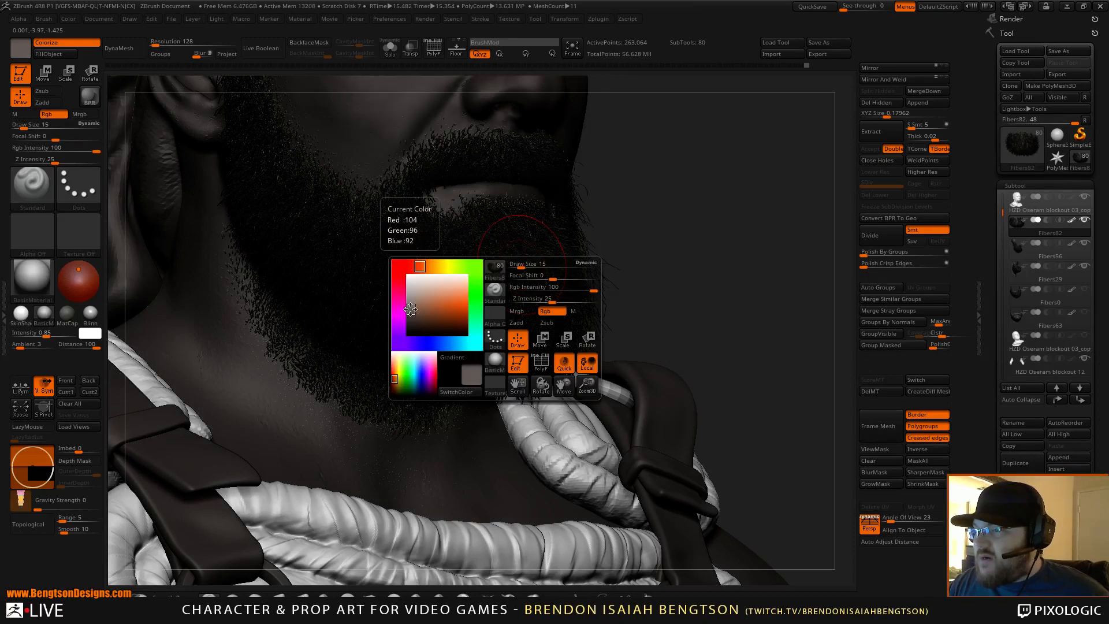
{"action": "key", "text": "space"}
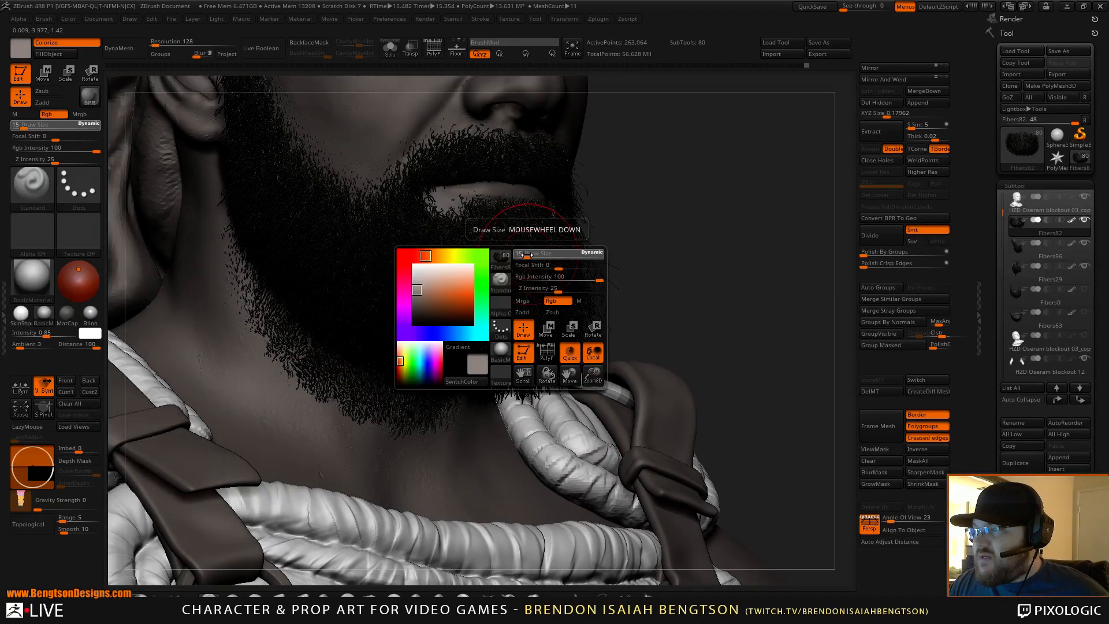
{"action": "left_click_drag", "start_coordinate": [527, 255], "coordinate": [522, 254]}
Change the brush's stroke type to Spray and spray the lighter gray over the chin fibers
{"action": "left_click", "coordinate": [78, 188]}
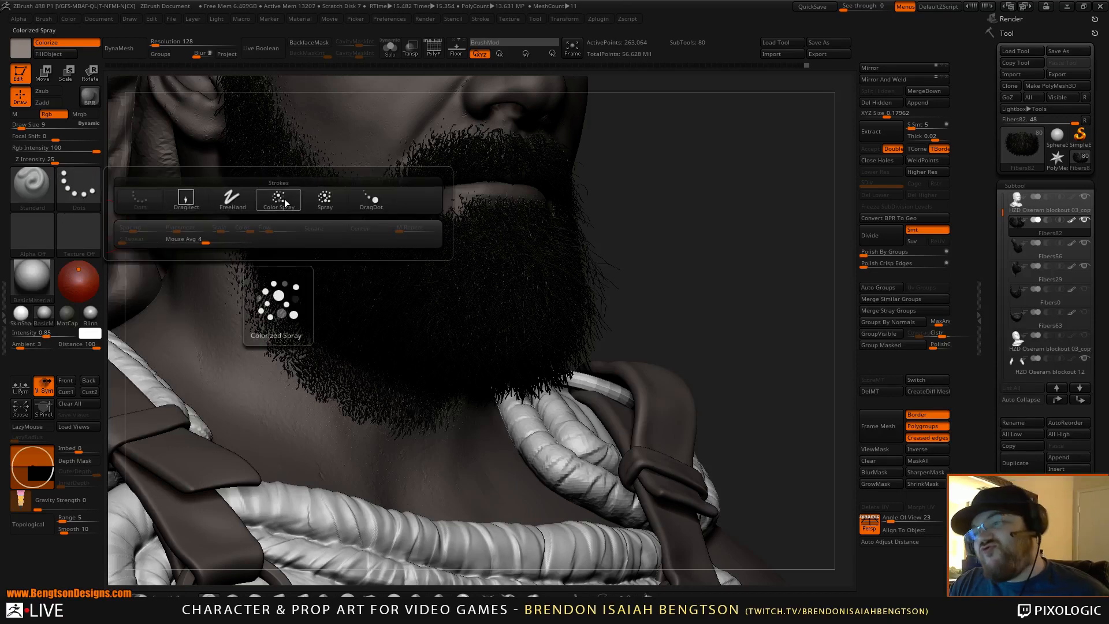
{"action": "left_click", "coordinate": [320, 199]}
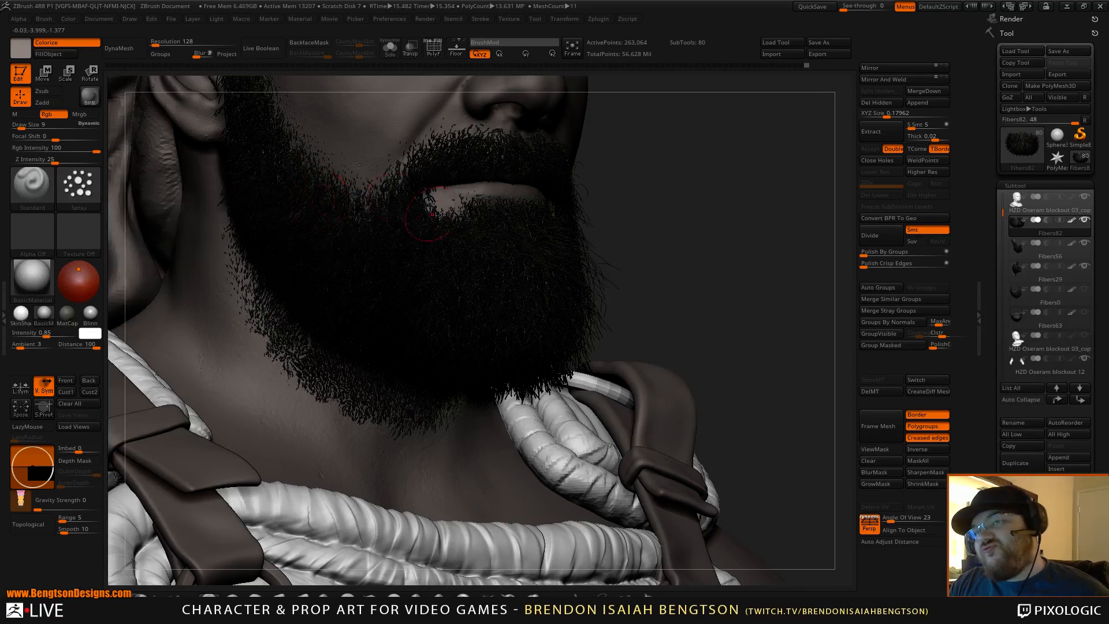
{"action": "left_click_drag", "start_coordinate": [659, 181], "coordinate": [515, 288]}
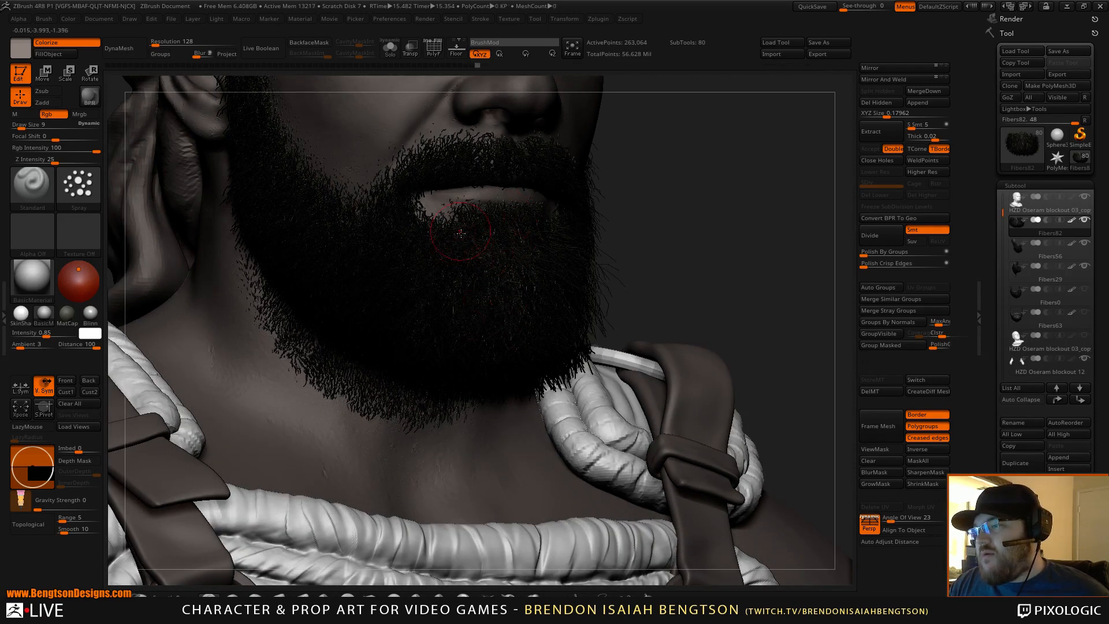
Isolate Fibers82 and spray the lighter color across its front, upper area and sides
{"action": "key", "text": "alt+s"}
{"action": "left_click_drag", "start_coordinate": [642, 155], "coordinate": [545, 279]}
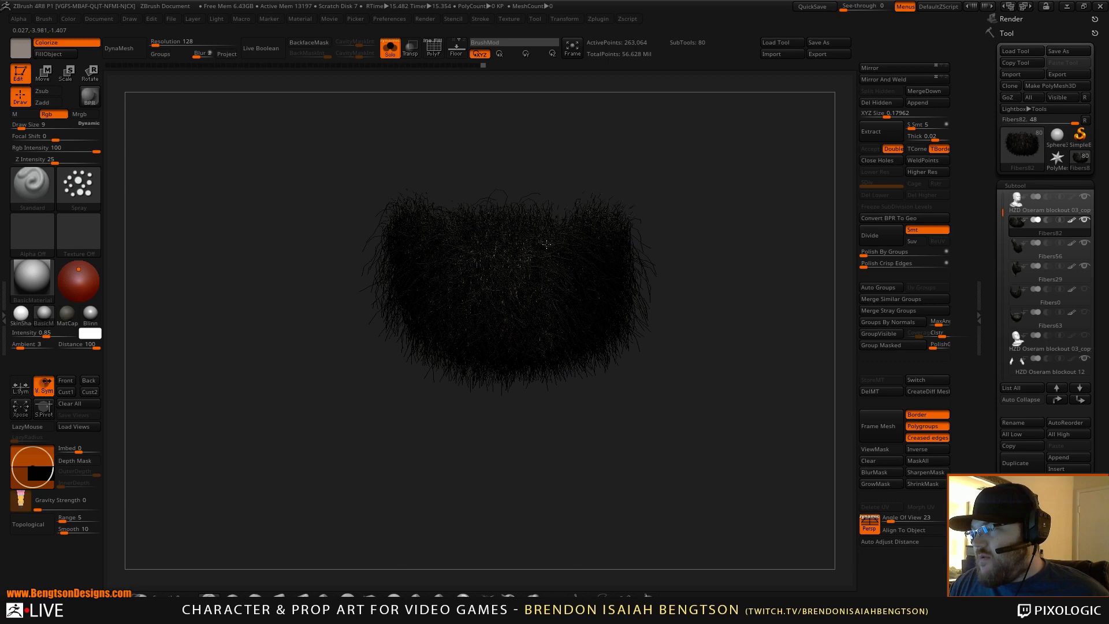
{"action": "left_click_drag", "start_coordinate": [597, 342], "coordinate": [663, 304]}
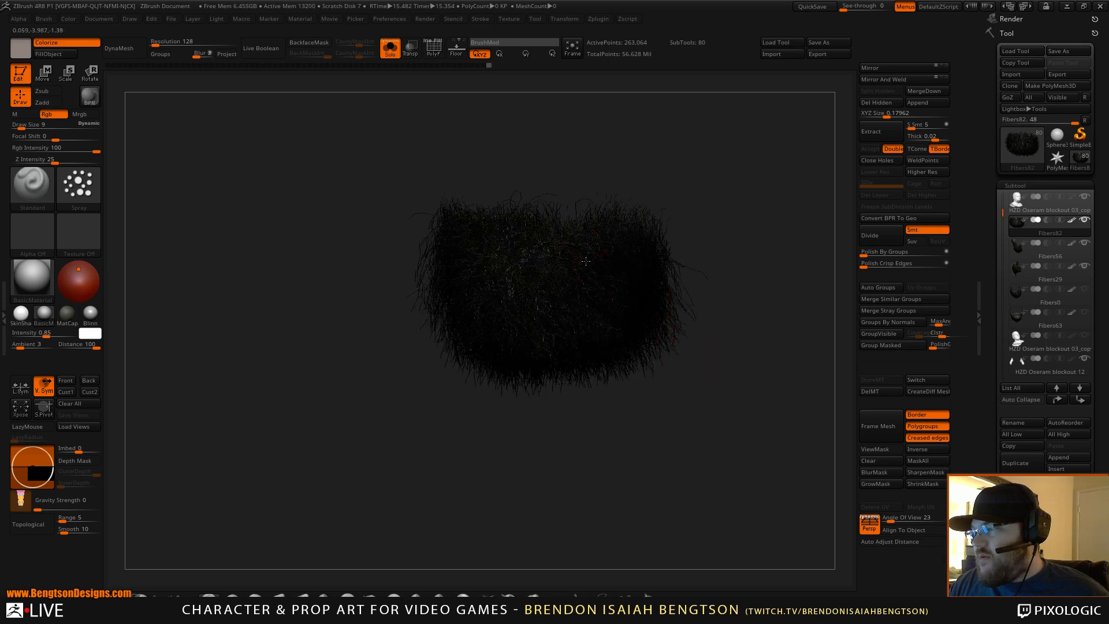
{"action": "left_click_drag", "start_coordinate": [561, 282], "coordinate": [515, 335]}
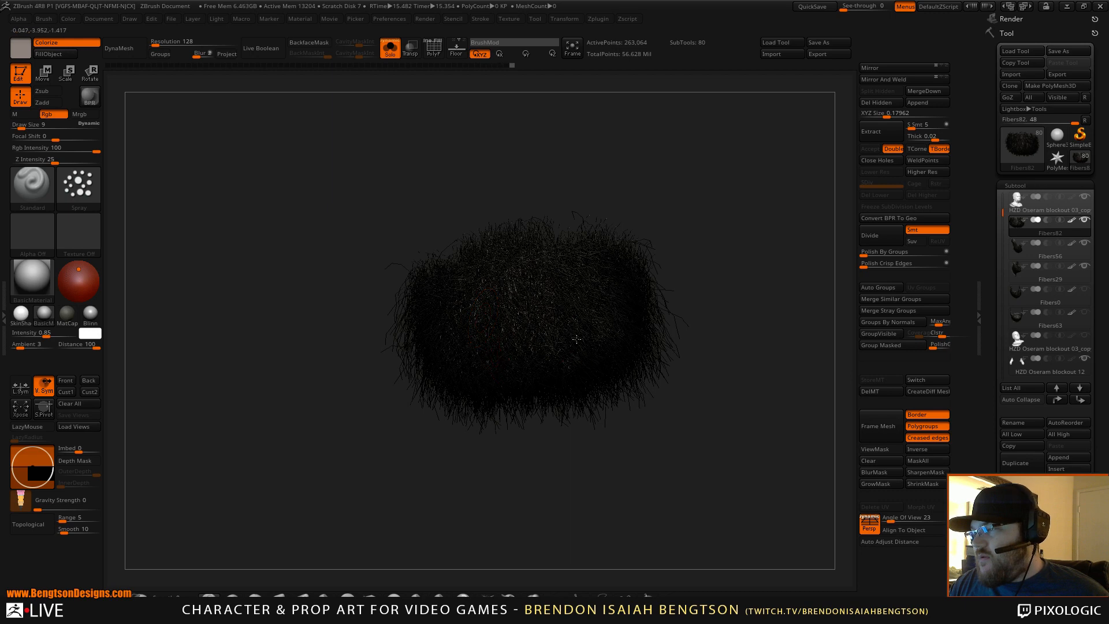
{"action": "mouse_move", "coordinate": [595, 170]}
{"action": "left_mouse_down"}
{"action": "mouse_move", "coordinate": [658, 181]}
{"action": "mouse_move", "coordinate": [458, 293]}
{"action": "left_mouse_up"}
Set the Draw Size to 3, change the stroke to FreeHand and paint fine lighter strands across the Fibers82 beard
{"action": "key", "text": "space"}
{"action": "left_click_drag", "start_coordinate": [503, 264], "coordinate": [532, 281]}
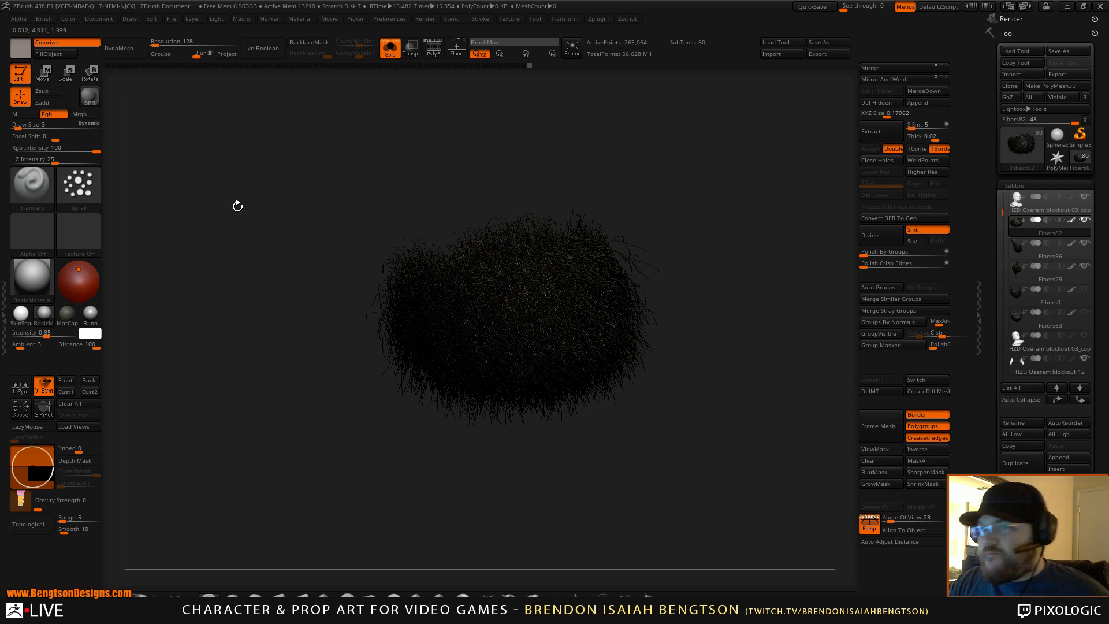
{"action": "left_click", "coordinate": [79, 186]}
{"action": "left_click", "coordinate": [241, 196]}
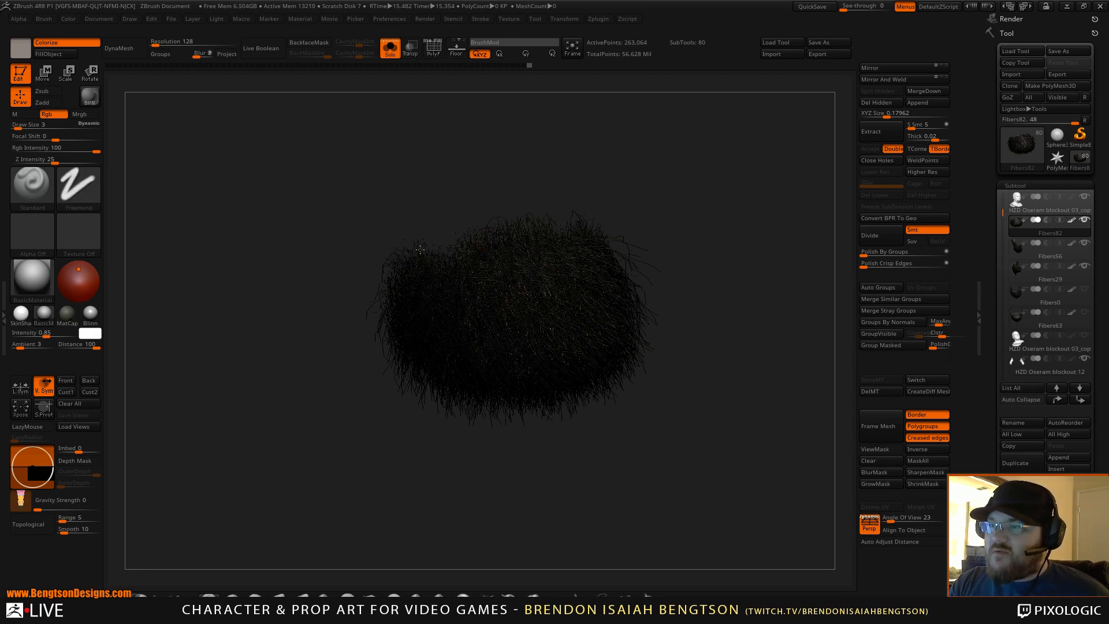
{"action": "key", "text": "space"}
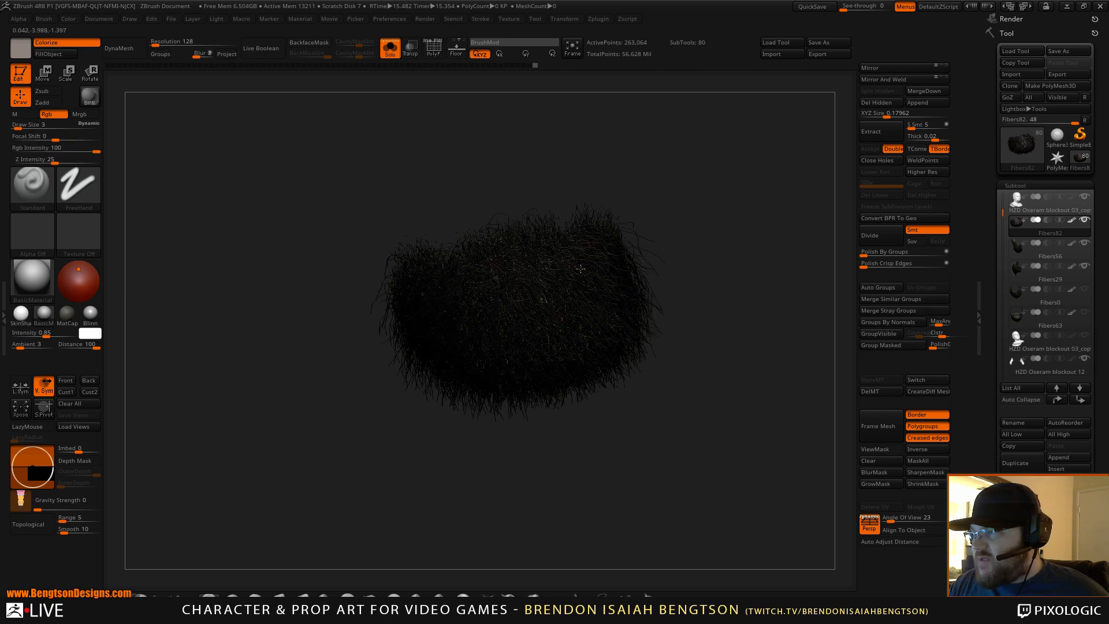
{"action": "left_click_drag", "start_coordinate": [711, 179], "coordinate": [662, 184]}
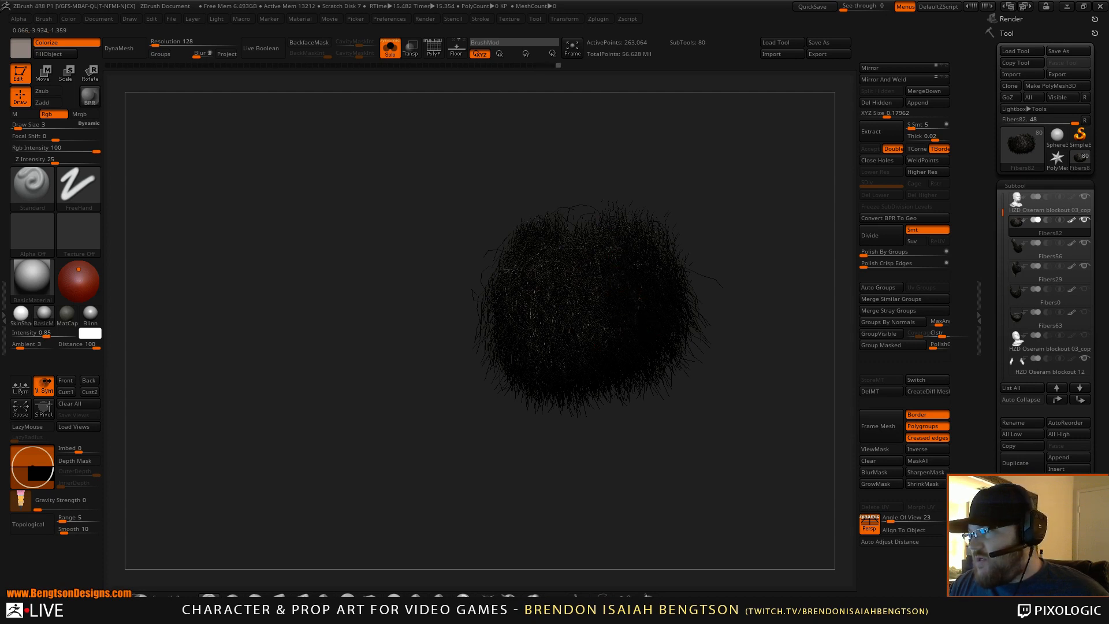
{"action": "left_click_drag", "start_coordinate": [674, 162], "coordinate": [733, 139]}
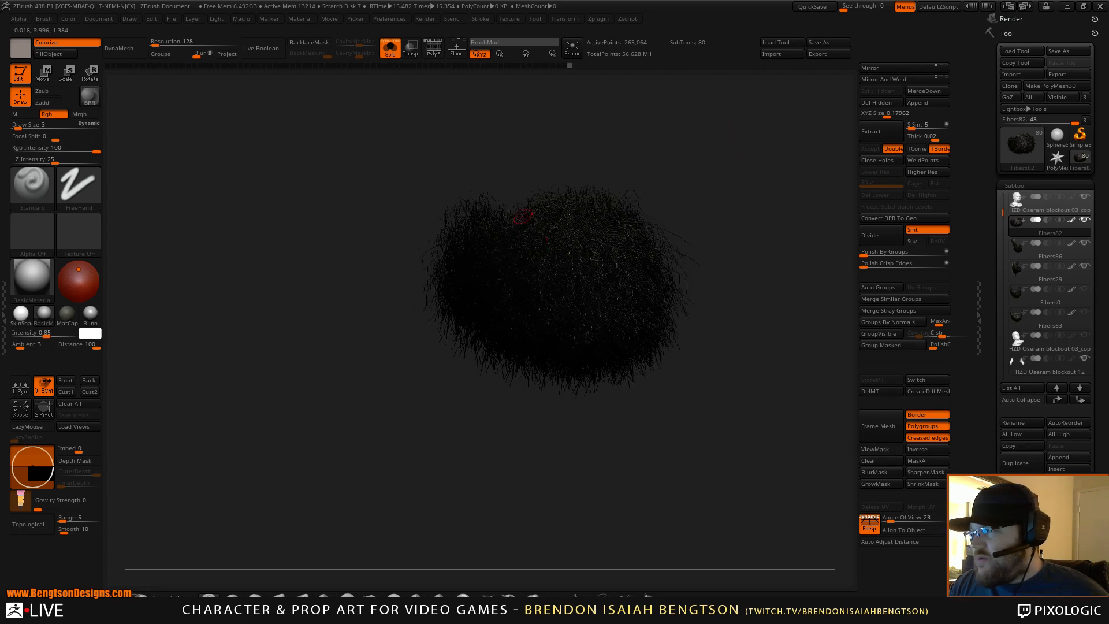
Choose an even lighter gray and paint thin highlight strands over the front and side of Fibers82
{"action": "key", "text": "space"}
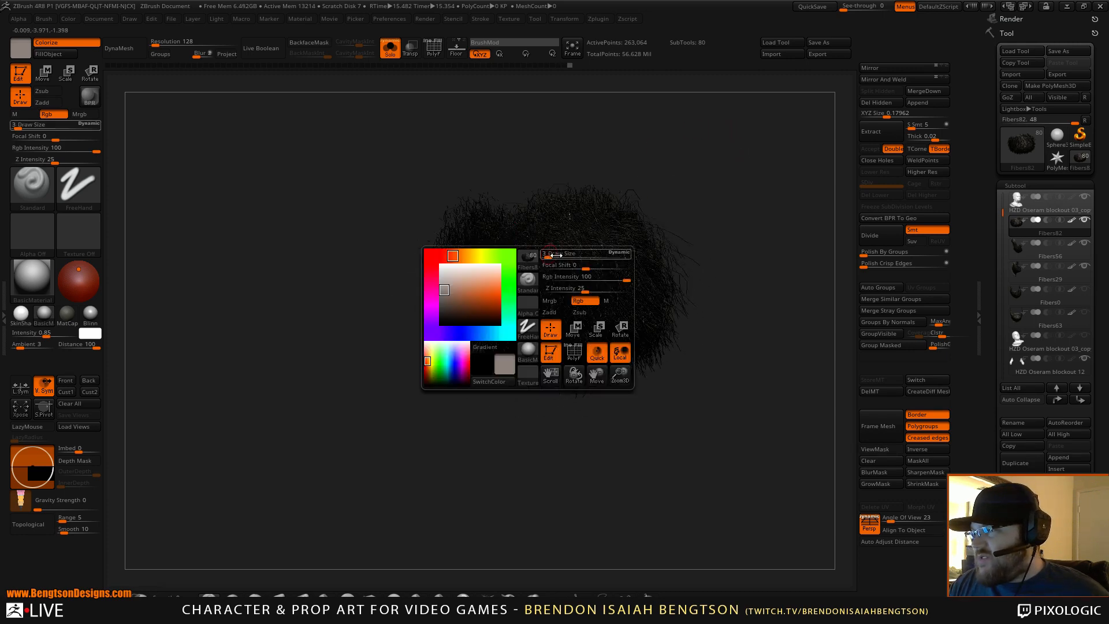
{"action": "left_click_drag", "start_coordinate": [453, 284], "coordinate": [443, 278]}
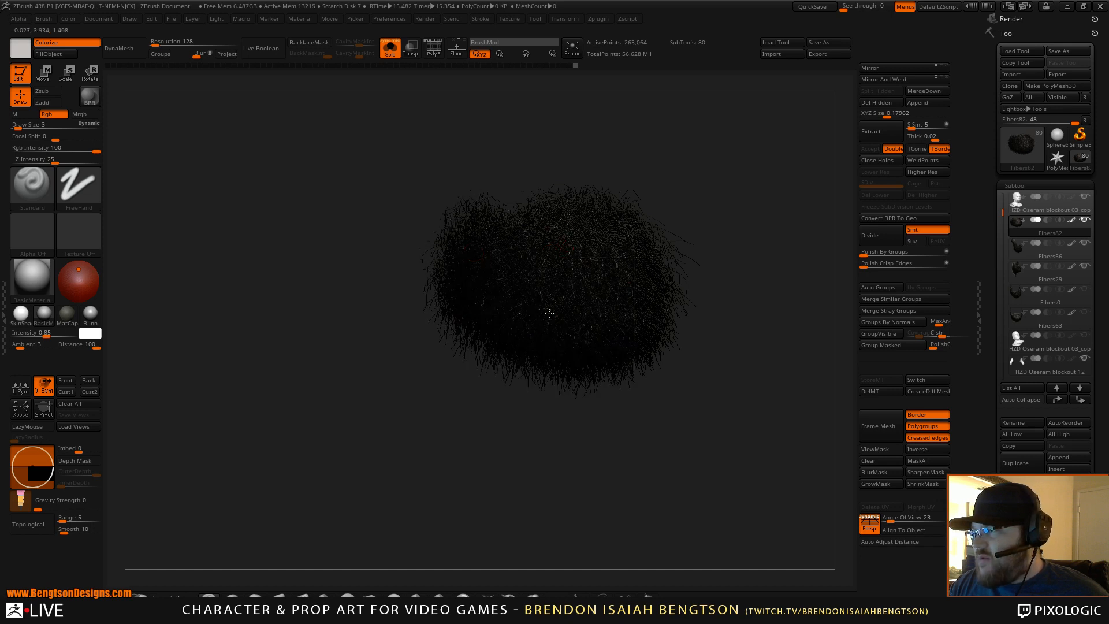
{"action": "left_click_drag", "start_coordinate": [770, 232], "coordinate": [718, 226]}
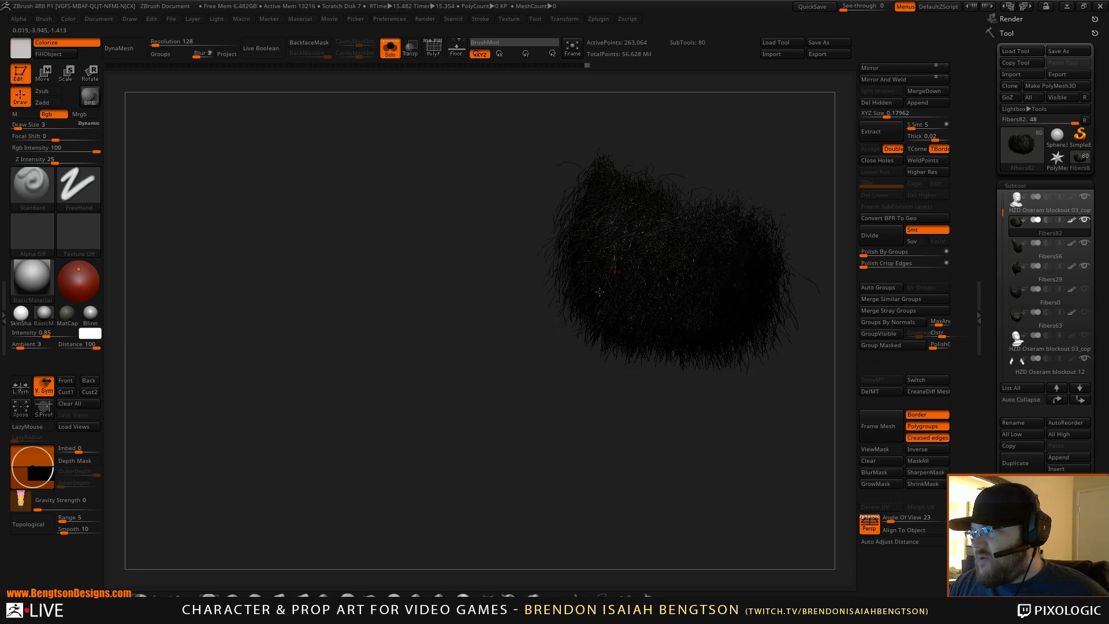
{"action": "left_click_drag", "start_coordinate": [566, 324], "coordinate": [581, 391]}
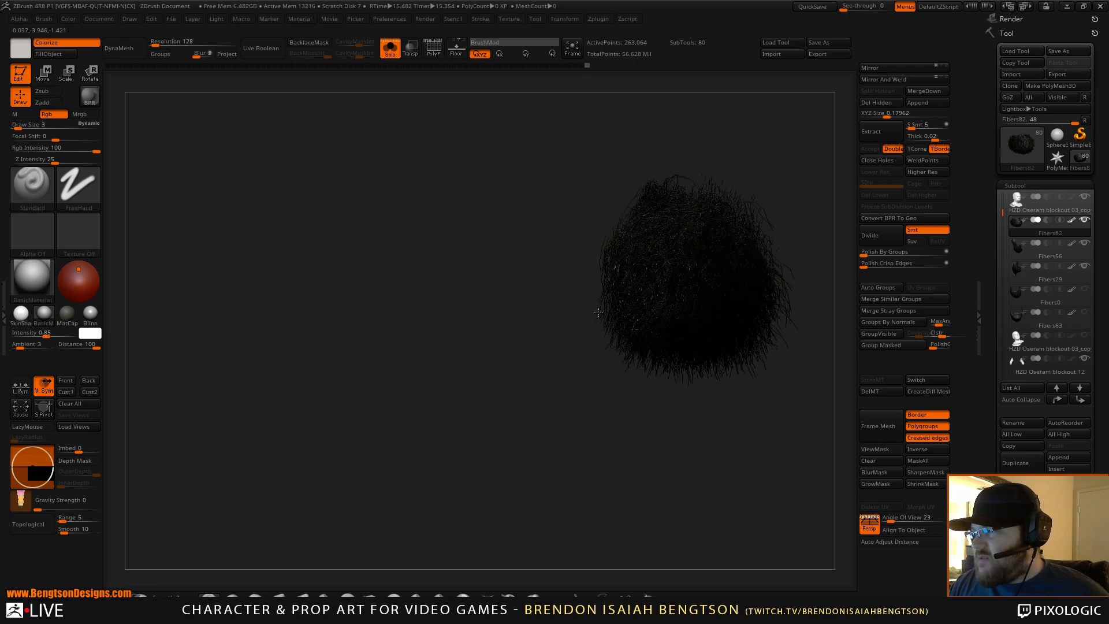
Paint the remaining thin highlight strands on Fibers82 from several angles and show the whole character again
{"action": "left_click_drag", "start_coordinate": [617, 252], "coordinate": [670, 399]}
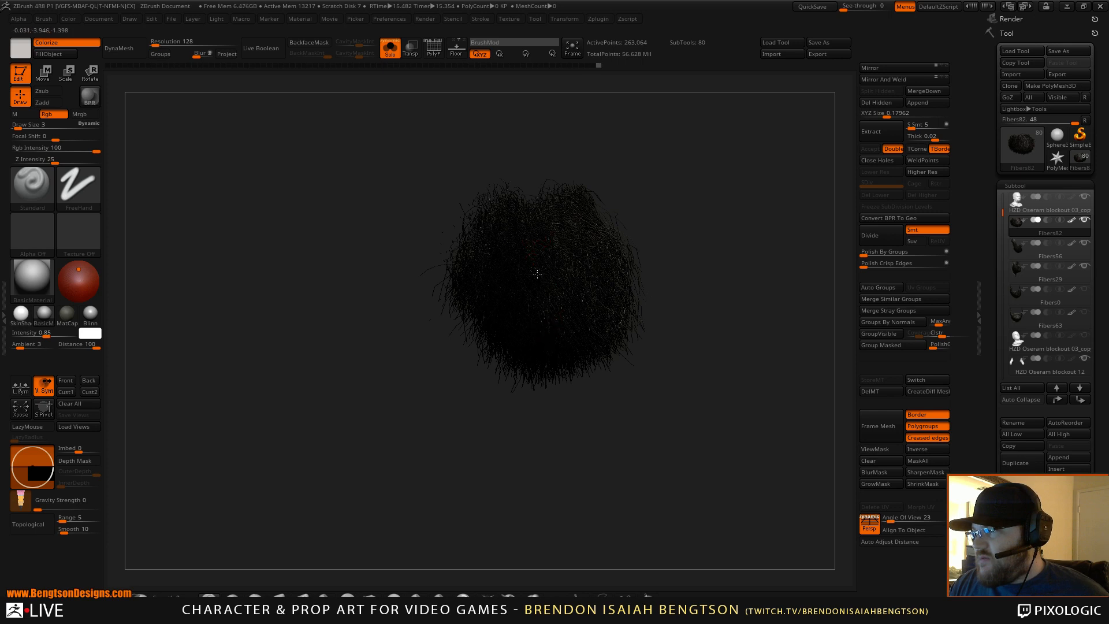
{"action": "mouse_move", "coordinate": [699, 230]}
{"action": "left_mouse_down"}
{"action": "mouse_move", "coordinate": [718, 173]}
{"action": "mouse_move", "coordinate": [705, 175]}
{"action": "mouse_move", "coordinate": [718, 174]}
{"action": "mouse_move", "coordinate": [716, 201]}
{"action": "mouse_move", "coordinate": [775, 154]}
{"action": "mouse_move", "coordinate": [690, 166]}
{"action": "mouse_move", "coordinate": [714, 204]}
{"action": "mouse_move", "coordinate": [670, 219]}
{"action": "left_mouse_up"}
{"action": "right_click_drag", "start_coordinate": [670, 272], "coordinate": [732, 203], "text": "ctrl"}
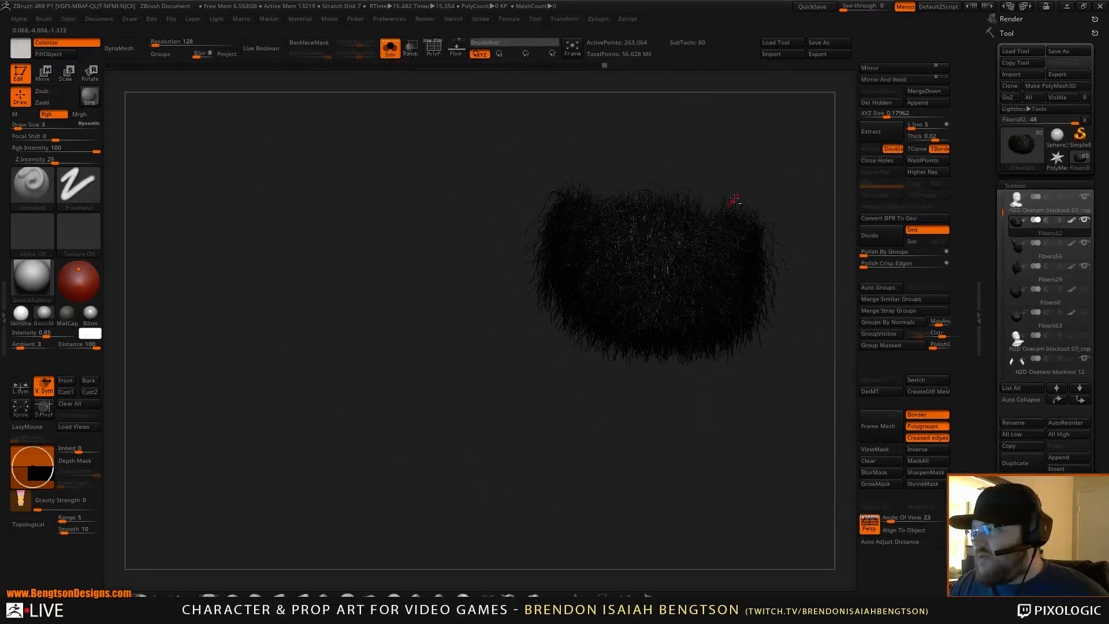
{"action": "left_click_drag", "start_coordinate": [733, 202], "coordinate": [703, 218]}
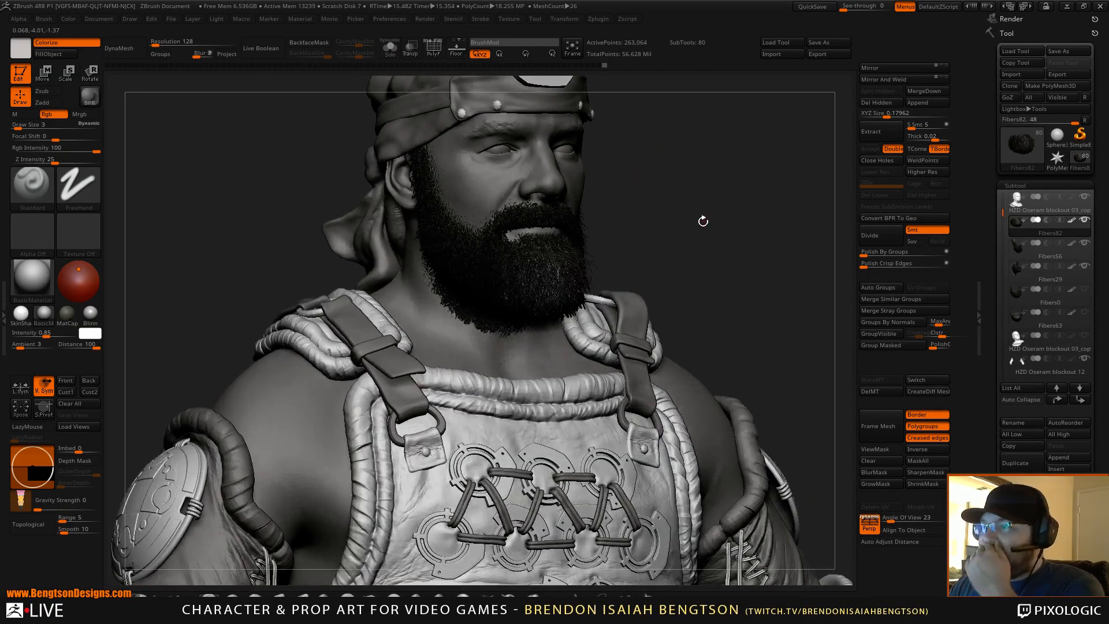
Choose white as the paint color and make a BPR render of the character's upper body from the front
{"action": "key", "text": "space"}
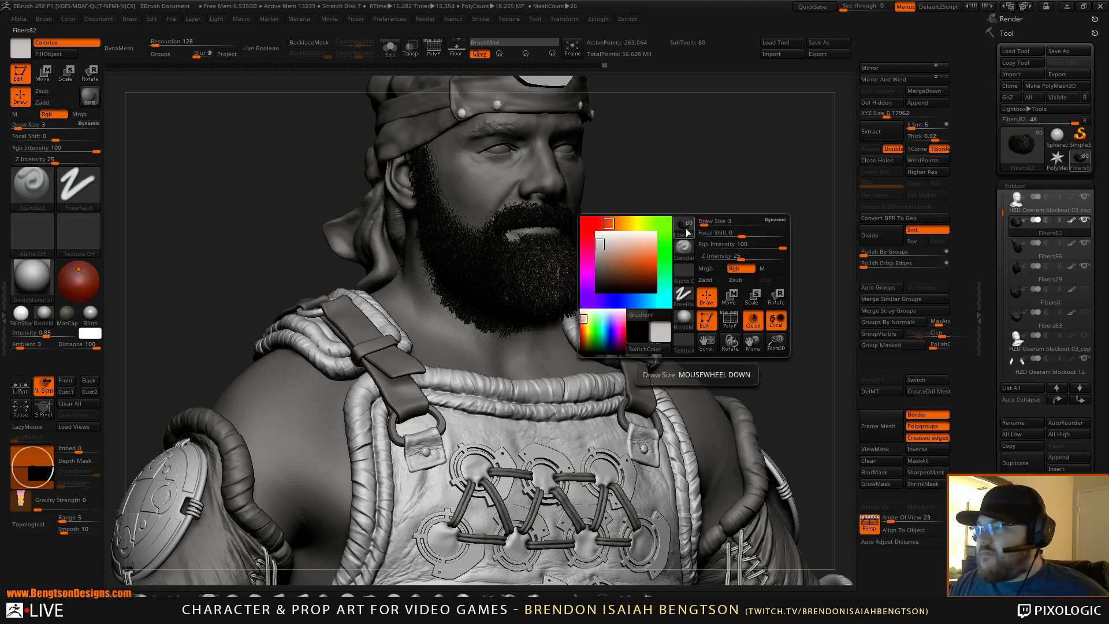
{"action": "left_click", "coordinate": [599, 235]}
{"action": "left_click_drag", "start_coordinate": [709, 189], "coordinate": [708, 224], "text": "alt"}
{"action": "key", "text": "shift"}
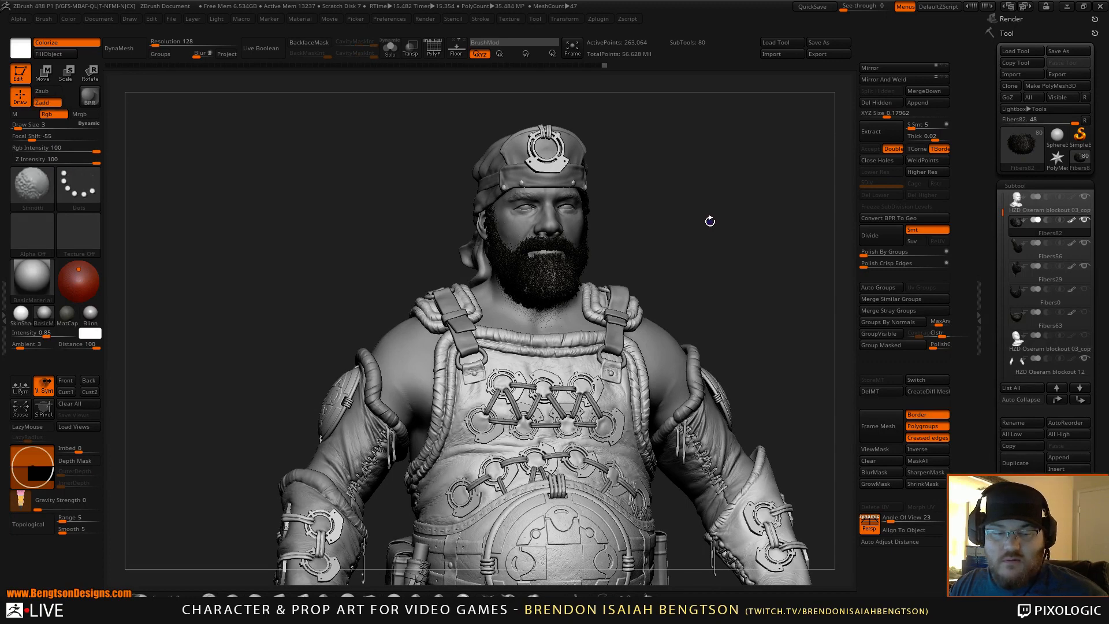
{"action": "key", "text": "shift+r"}
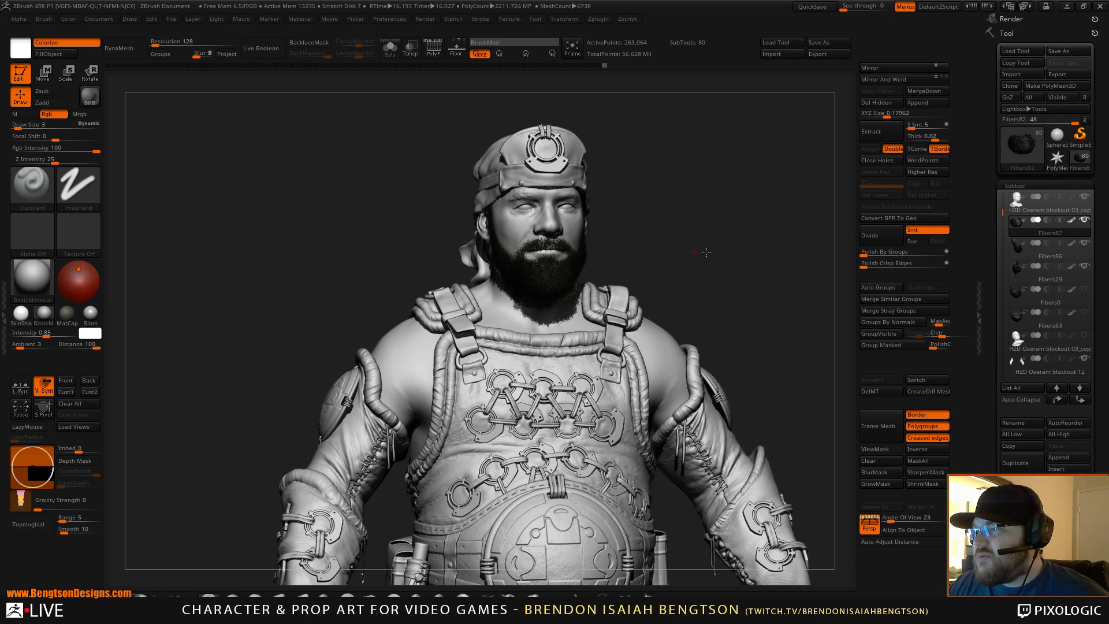
Make a BPR render of the head and beard in a closer three-quarter view
{"action": "mouse_move", "coordinate": [707, 253]}
{"action": "left_mouse_down"}
{"action": "mouse_move", "coordinate": [695, 241]}
{"action": "mouse_move", "coordinate": [723, 339]}
{"action": "left_mouse_up"}
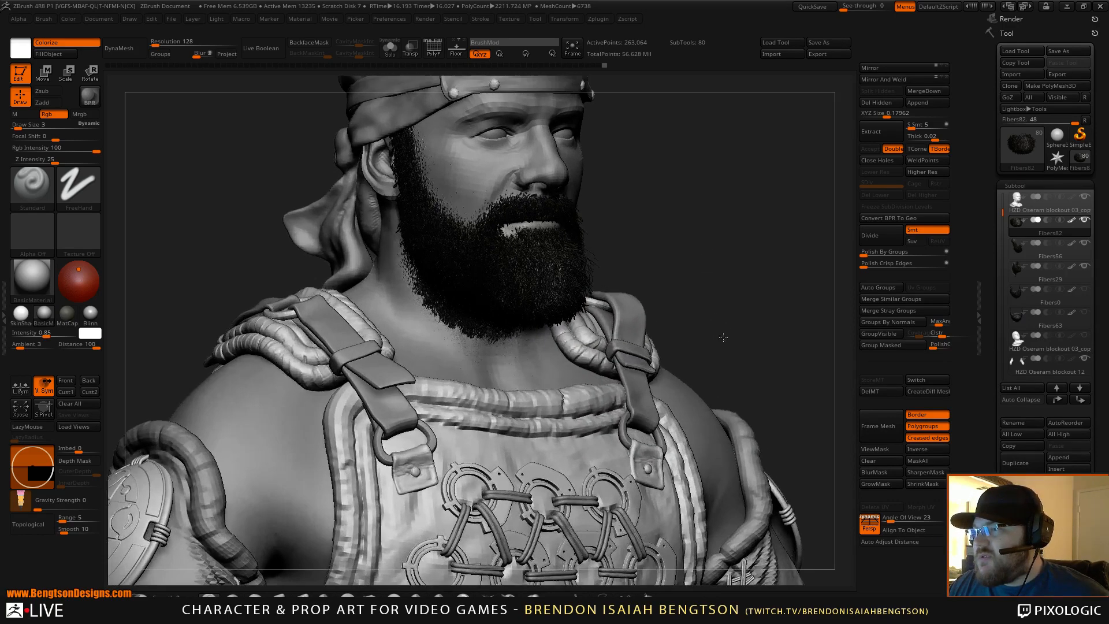
{"action": "left_click_drag", "start_coordinate": [718, 260], "coordinate": [715, 310], "text": "alt"}
{"action": "key", "text": "shift"}
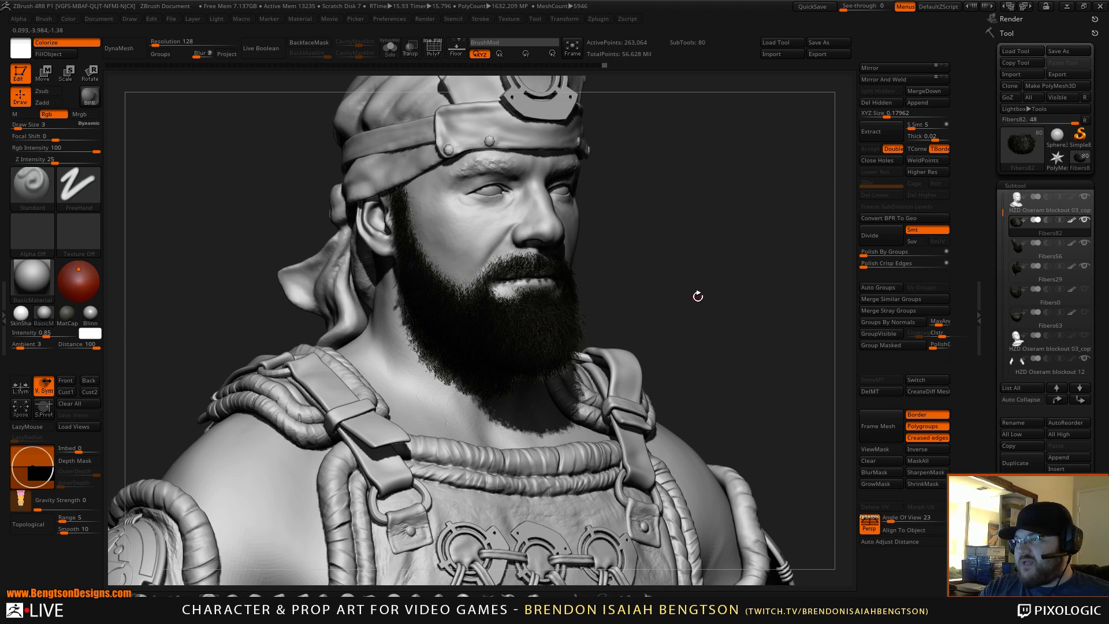
Switch to the GroomSpike brush and set its Z Intensity to 10
{"action": "mouse_move", "coordinate": [701, 287]}
{"action": "left_mouse_down"}
{"action": "mouse_move", "coordinate": [708, 309]}
{"action": "mouse_move", "coordinate": [711, 289]}
{"action": "left_mouse_up"}
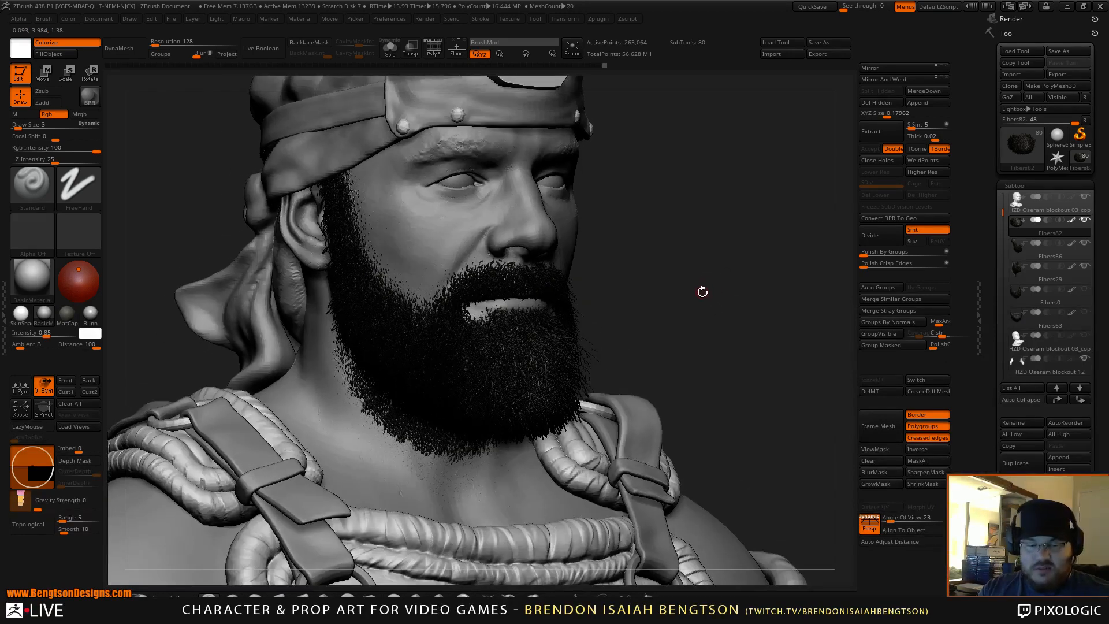
{"action": "key", "text": "b"}
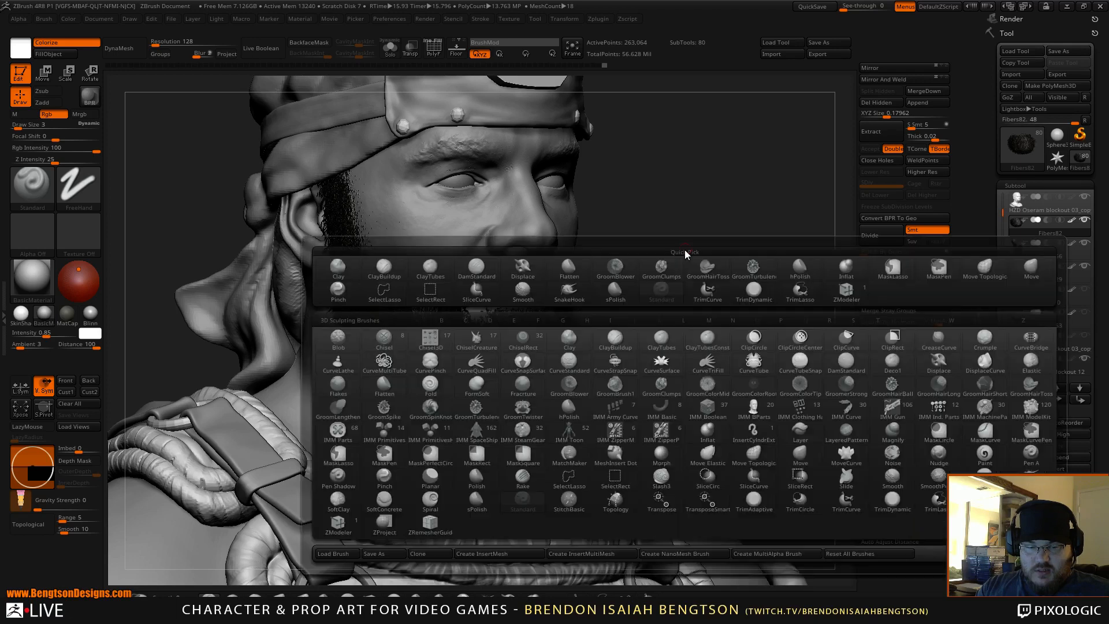
{"action": "key", "text": "g"}
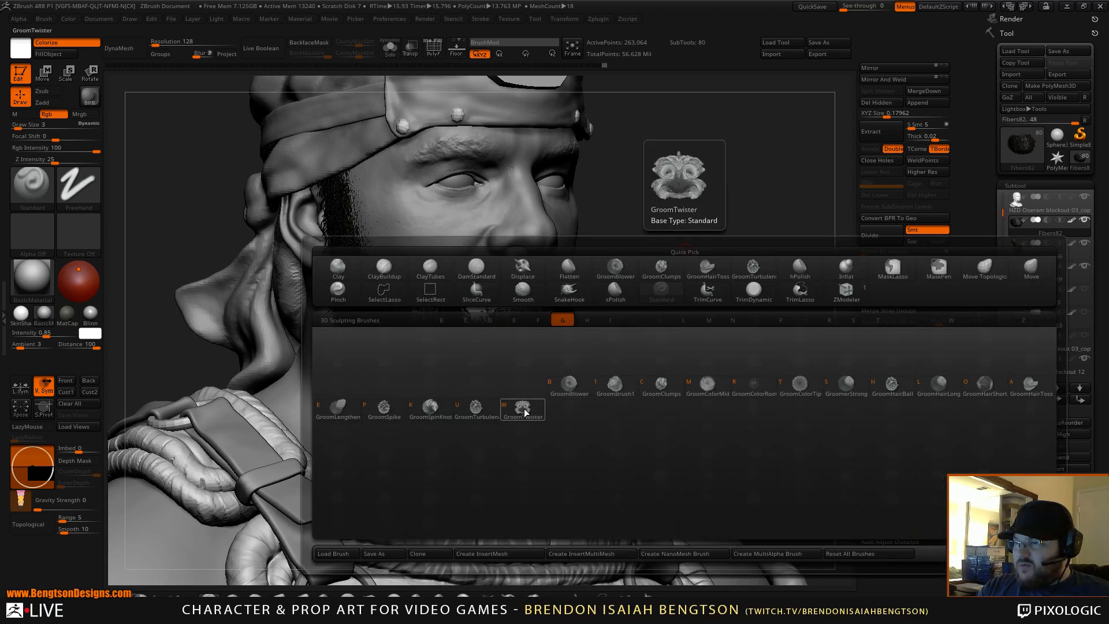
{"action": "left_click", "coordinate": [384, 408]}
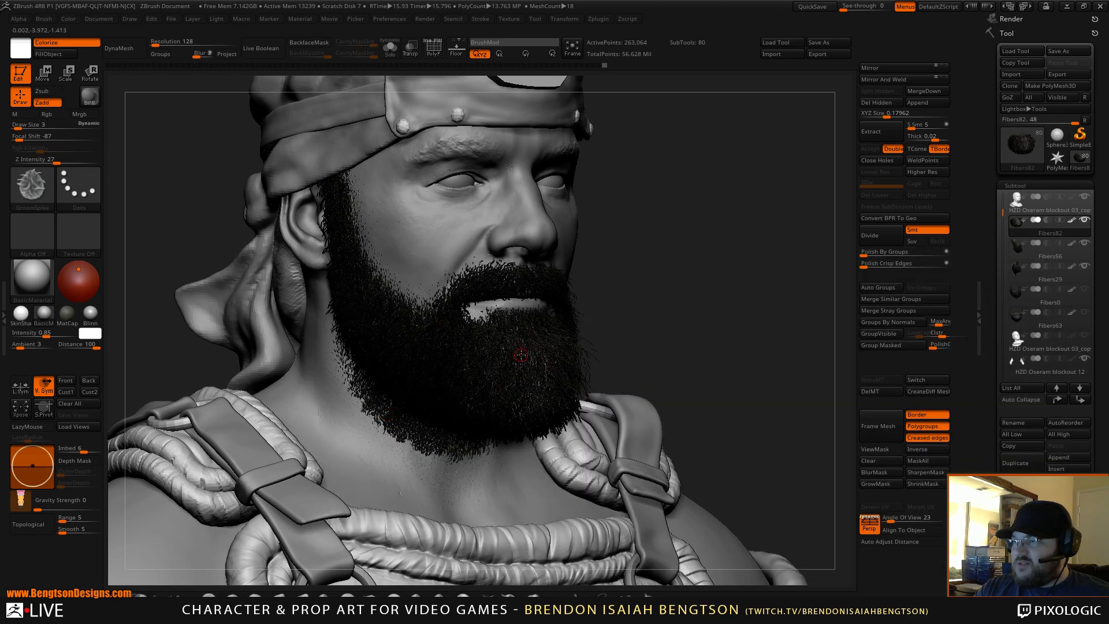
{"action": "key", "text": "space"}
{"action": "left_click_drag", "start_coordinate": [569, 374], "coordinate": [553, 369]}
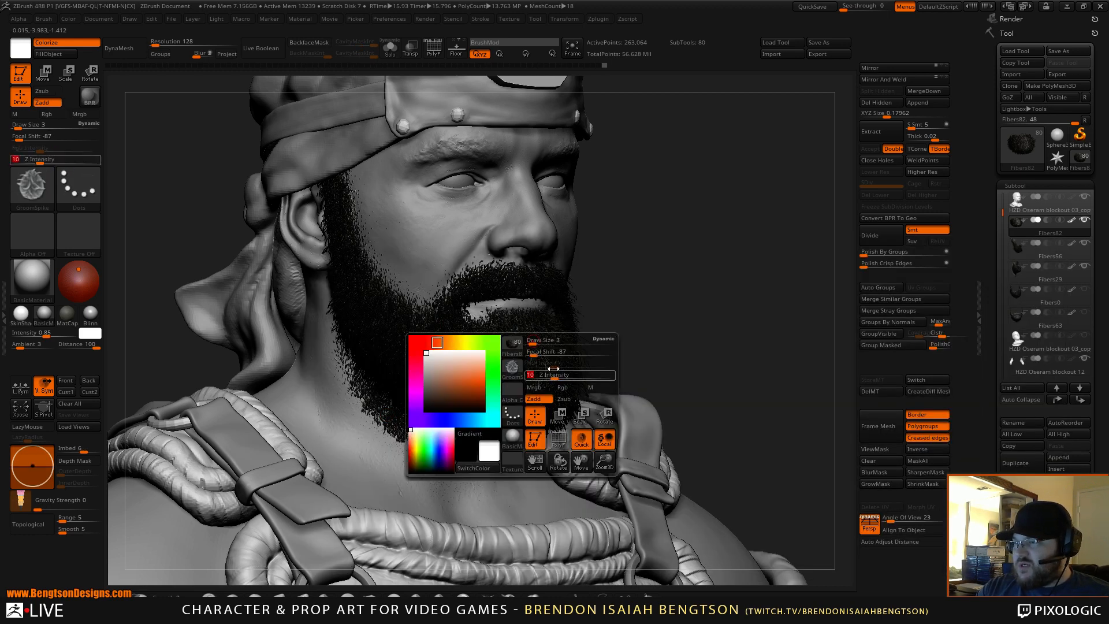
{"action": "key", "text": "Return"}
Set the Draw Size to 7 and groom the Fibers82 chin fibers lightly along their front with GroomSpike
{"action": "left_click_drag", "start_coordinate": [631, 310], "coordinate": [521, 394]}
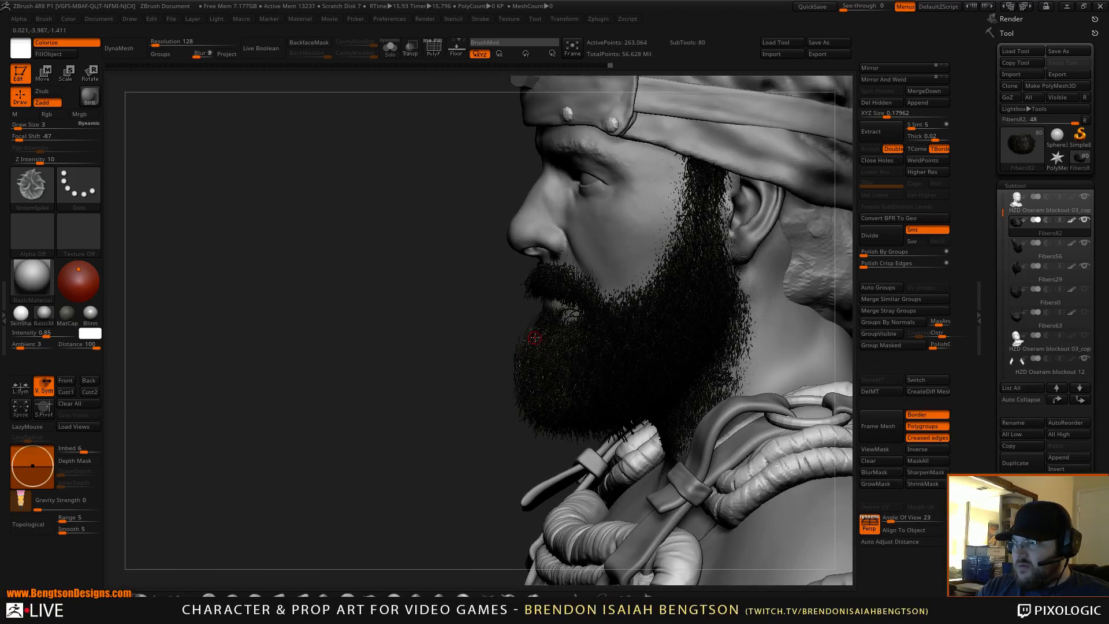
{"action": "key", "text": "space"}
{"action": "left_click_drag", "start_coordinate": [535, 338], "coordinate": [537, 346]}
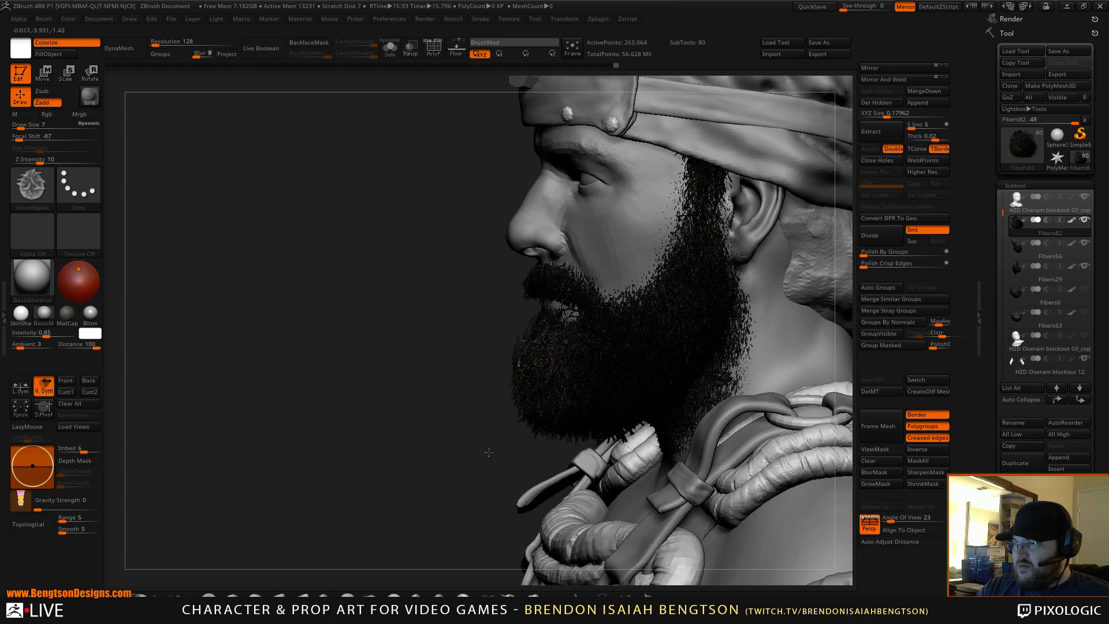
{"action": "mouse_move", "coordinate": [488, 451]}
{"action": "left_mouse_down"}
{"action": "mouse_move", "coordinate": [664, 302]}
{"action": "mouse_move", "coordinate": [641, 324]}
{"action": "mouse_move", "coordinate": [521, 368]}
{"action": "mouse_move", "coordinate": [501, 401]}
{"action": "left_mouse_up"}
{"action": "mouse_move", "coordinate": [484, 364]}
{"action": "left_mouse_down"}
{"action": "mouse_move", "coordinate": [479, 421]}
{"action": "mouse_move", "coordinate": [506, 371]}
{"action": "left_mouse_up"}
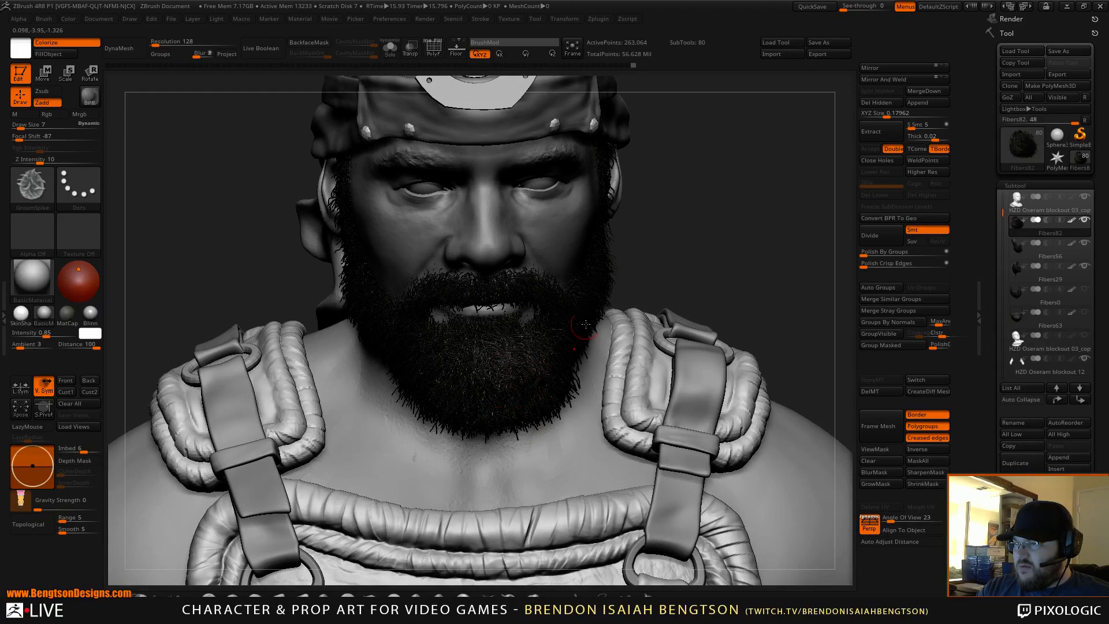
{"action": "mouse_move", "coordinate": [707, 267]}
{"action": "left_mouse_down"}
{"action": "mouse_move", "coordinate": [698, 240]}
{"action": "mouse_move", "coordinate": [657, 263]}
{"action": "left_mouse_up"}
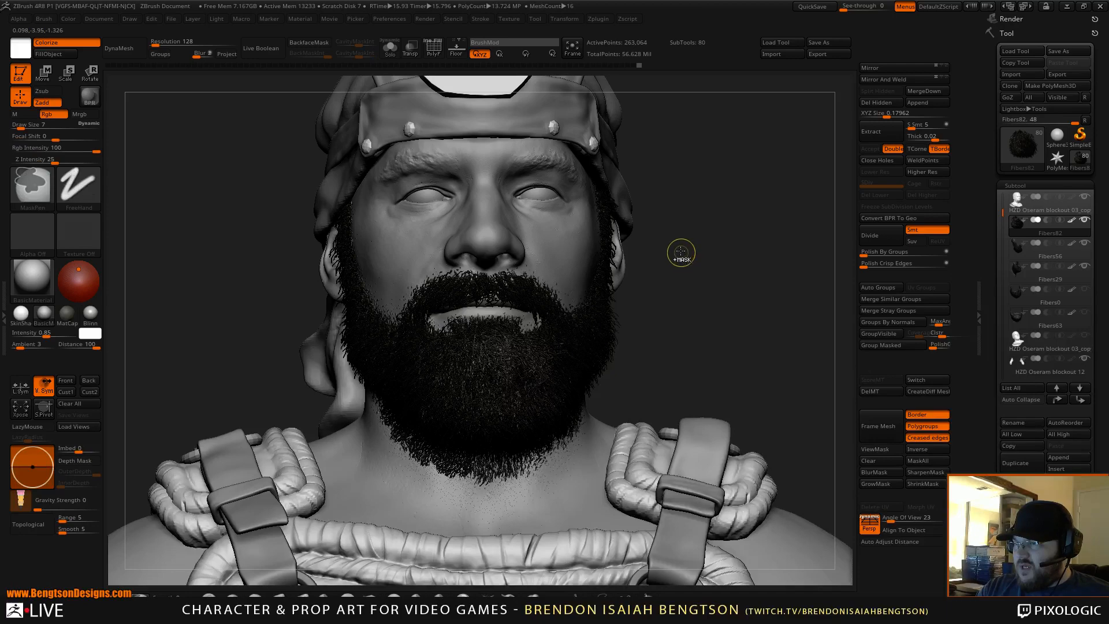
Select the Fibers56 subtool and groom its beard fibers along the cheek and jaw with GroomSpike
{"action": "left_click_drag", "start_coordinate": [737, 253], "coordinate": [675, 320]}
{"action": "left_click", "coordinate": [705, 290], "text": "alt"}
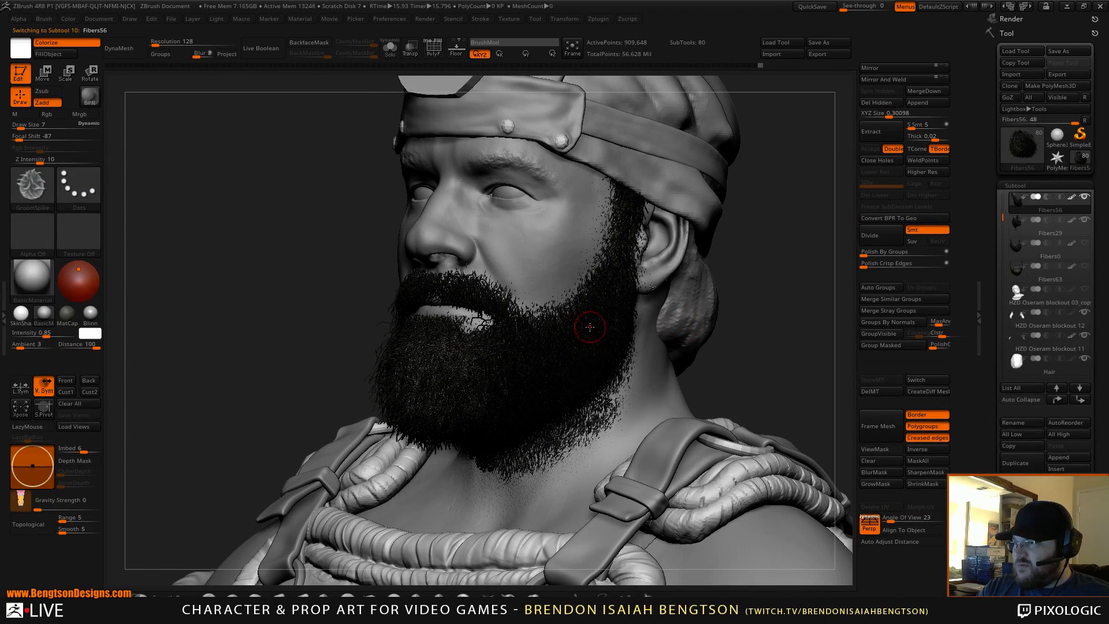
{"action": "left_click_drag", "start_coordinate": [776, 317], "coordinate": [611, 362]}
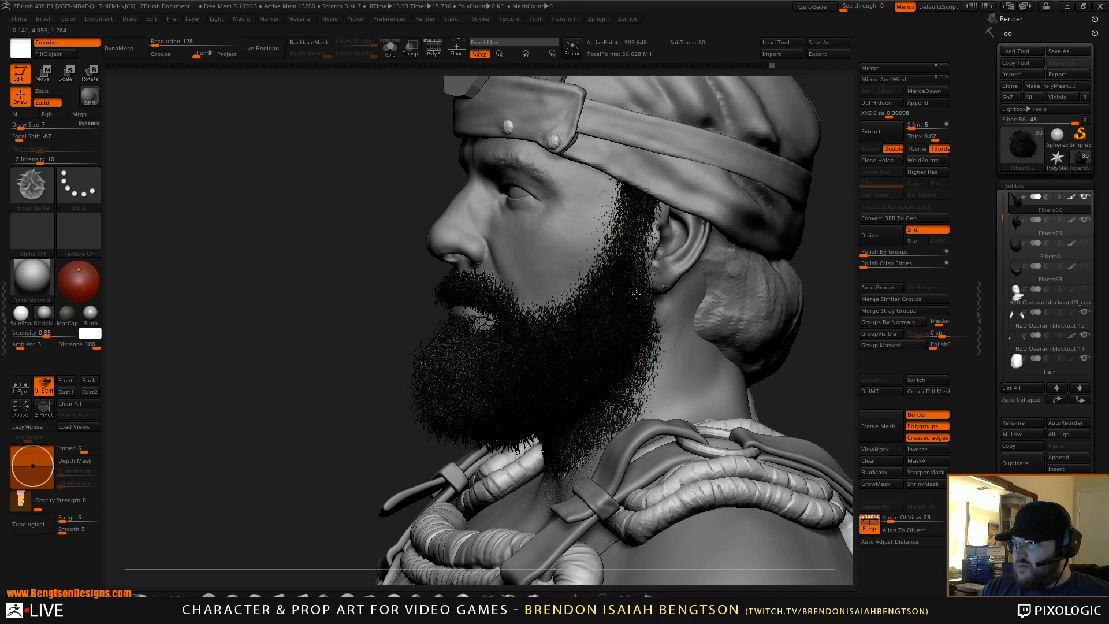
{"action": "right_click_drag", "start_coordinate": [623, 352], "coordinate": [654, 341]}
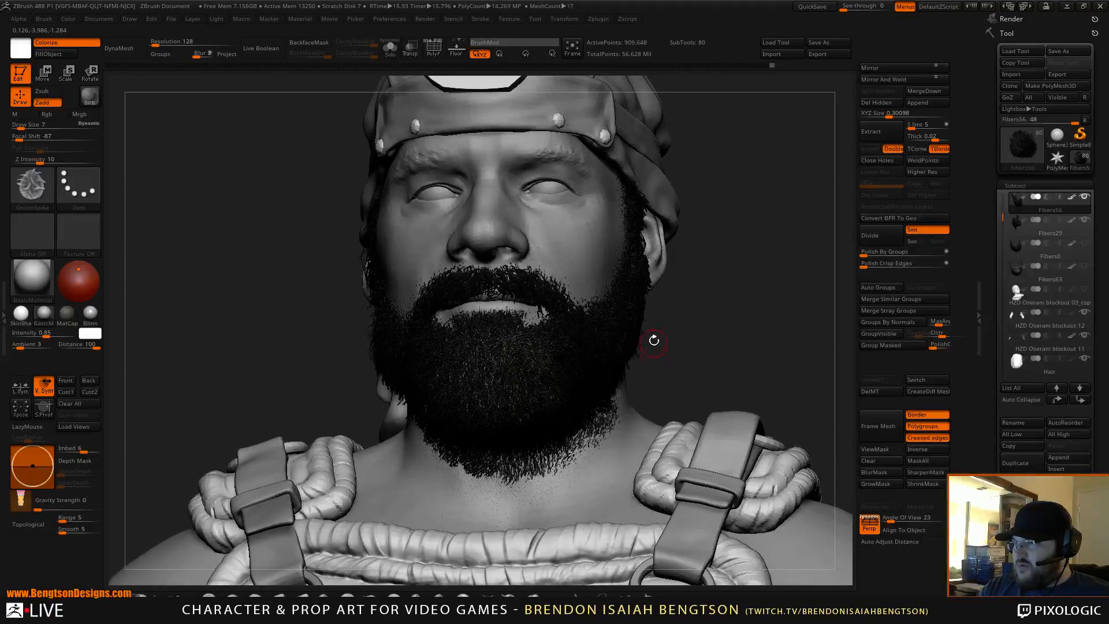
{"action": "right_click_drag", "start_coordinate": [725, 315], "coordinate": [733, 331]}
{"action": "key", "text": "ctrl"}
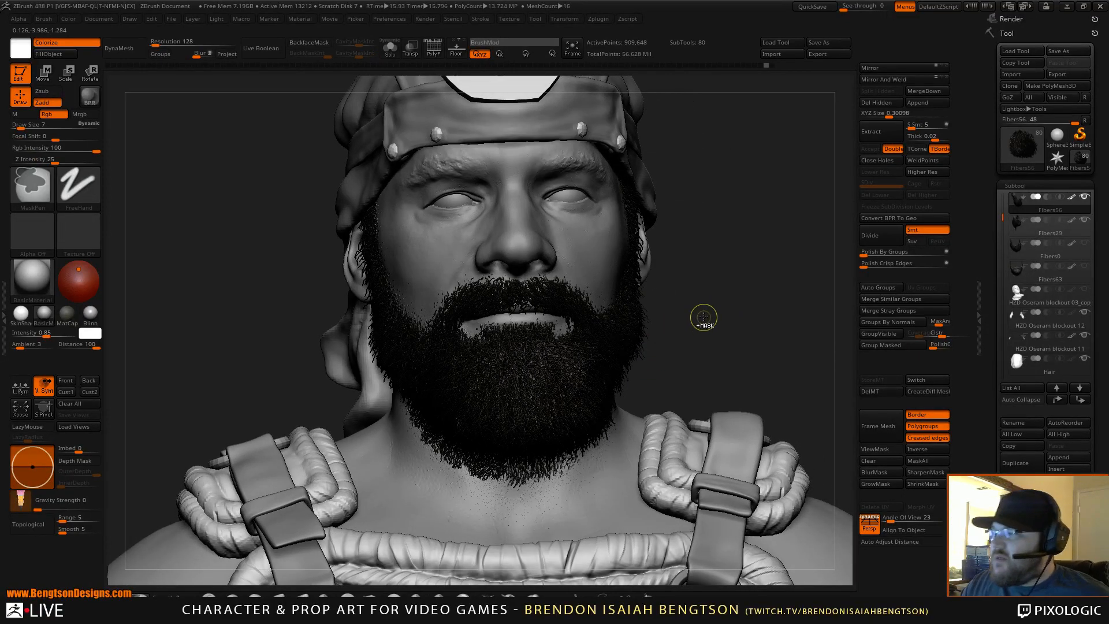
{"action": "mouse_move", "coordinate": [736, 320]}
{"action": "left_mouse_down"}
{"action": "mouse_move", "coordinate": [653, 328]}
{"action": "mouse_move", "coordinate": [733, 332]}
{"action": "mouse_move", "coordinate": [706, 334]}
{"action": "mouse_move", "coordinate": [677, 313]}
{"action": "left_mouse_up"}
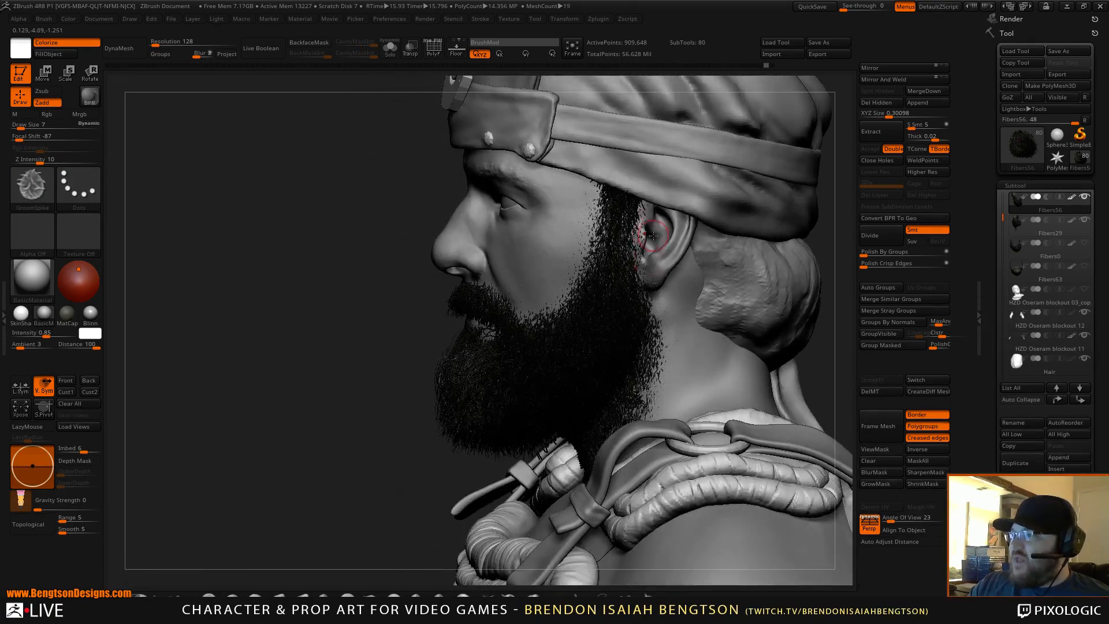
Select the Fibers29 subtool and switch to the Move brush
{"action": "left_click", "coordinate": [812, 183], "text": "alt"}
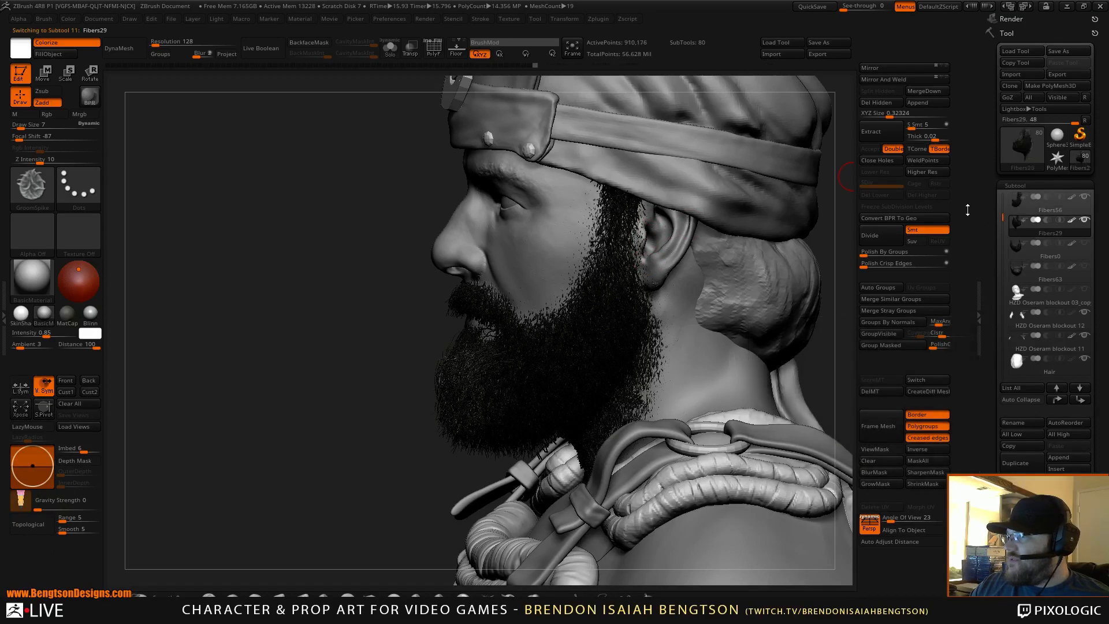
{"action": "key", "text": "b"}
{"action": "key", "text": "m"}
{"action": "key", "text": "t"}
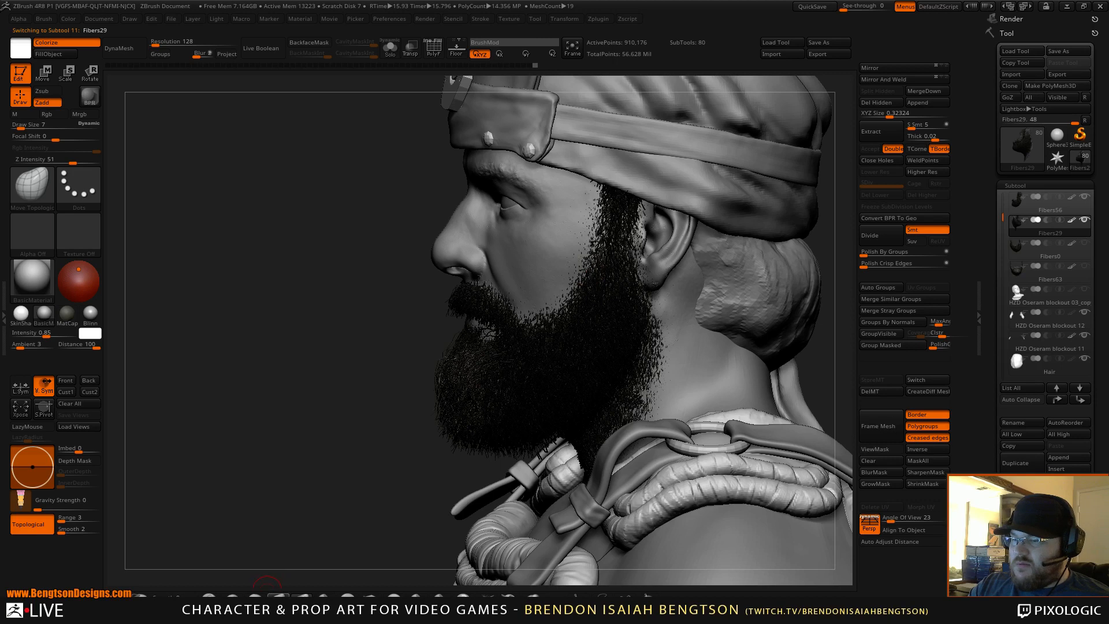
{"action": "key", "text": "b"}
{"action": "key", "text": "m"}
{"action": "key", "text": "v"}
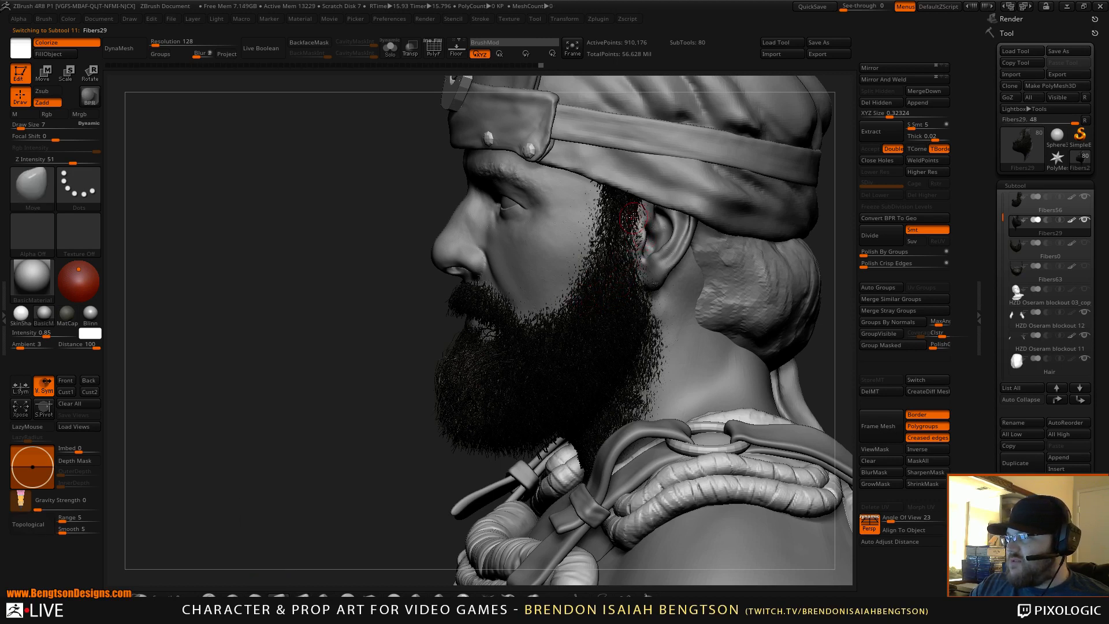
Adjust the Fibers29 sideburn fibers along the front of the ear and the earlobe with the Move brush
{"action": "mouse_move", "coordinate": [633, 218]}
{"action": "right_mouse_down"}
{"action": "mouse_move", "coordinate": [578, 225]}
{"action": "mouse_move", "coordinate": [600, 230]}
{"action": "mouse_move", "coordinate": [648, 313]}
{"action": "mouse_move", "coordinate": [638, 238]}
{"action": "right_mouse_up"}
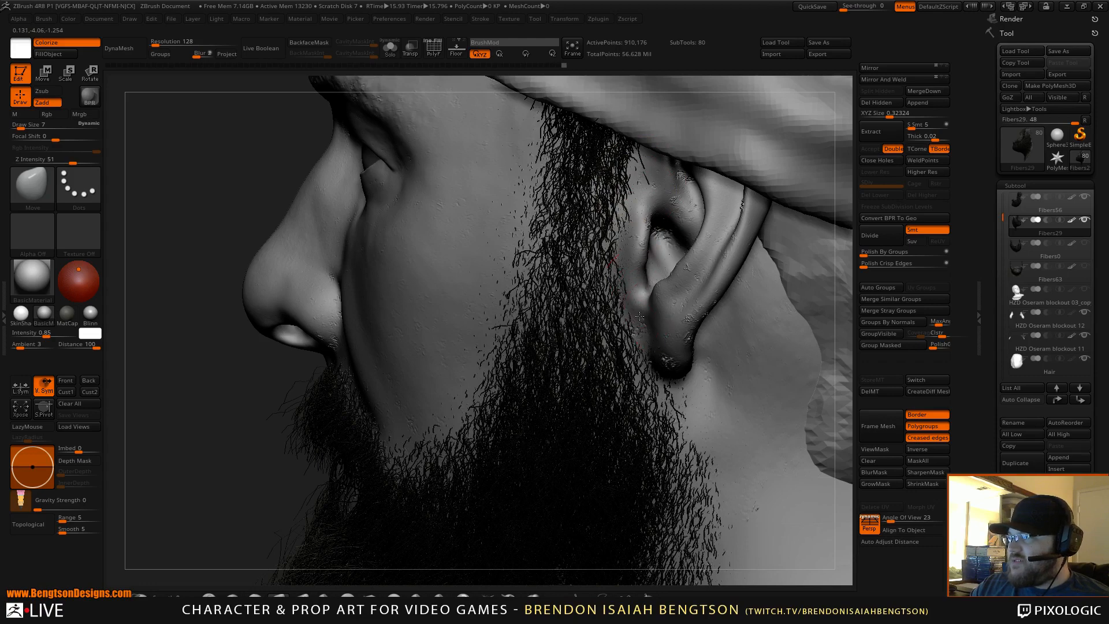
{"action": "mouse_move", "coordinate": [655, 323]}
{"action": "right_mouse_down", "text": "ctrl"}
{"action": "mouse_move", "coordinate": [687, 331]}
{"action": "mouse_move", "coordinate": [609, 295]}
{"action": "right_mouse_up", "text": "ctrl"}
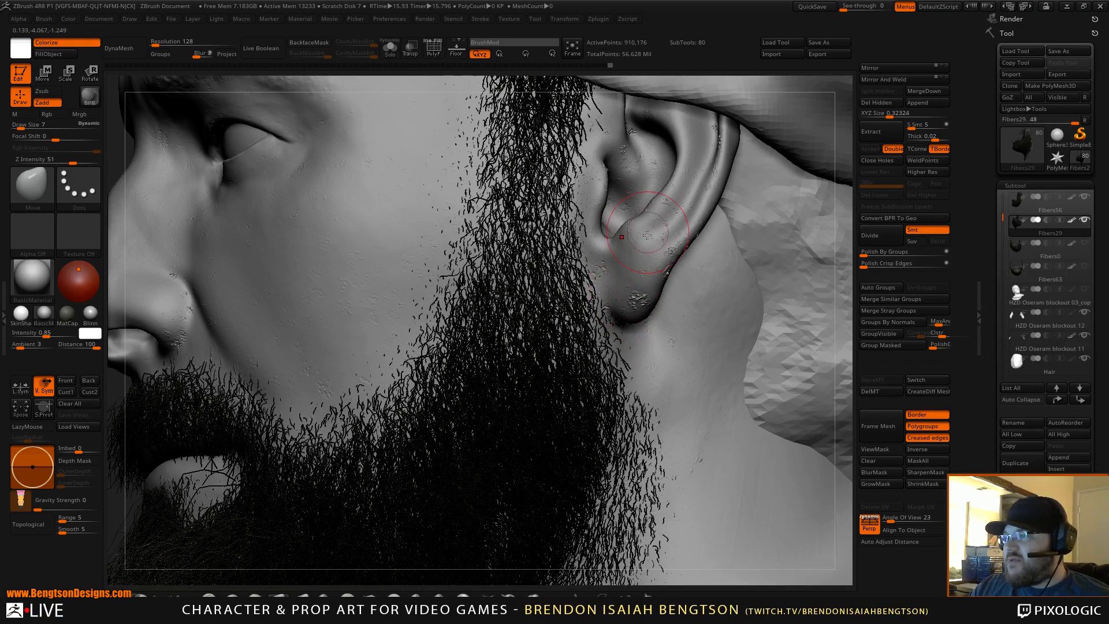
{"action": "right_click_drag", "start_coordinate": [686, 289], "coordinate": [634, 312]}
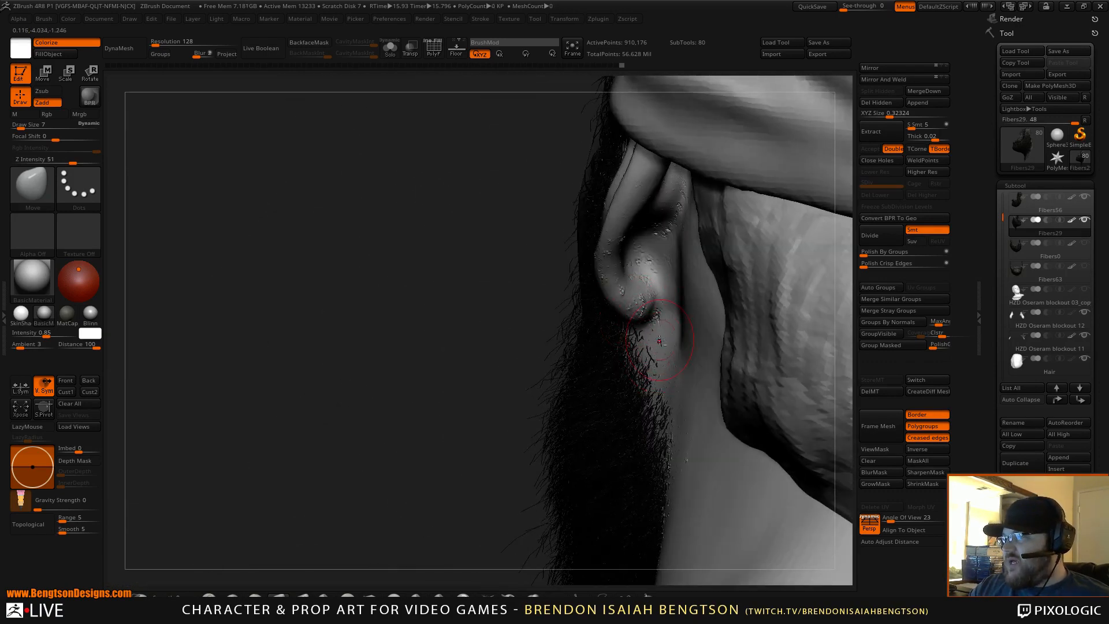
{"action": "right_click_drag", "start_coordinate": [411, 335], "coordinate": [674, 293]}
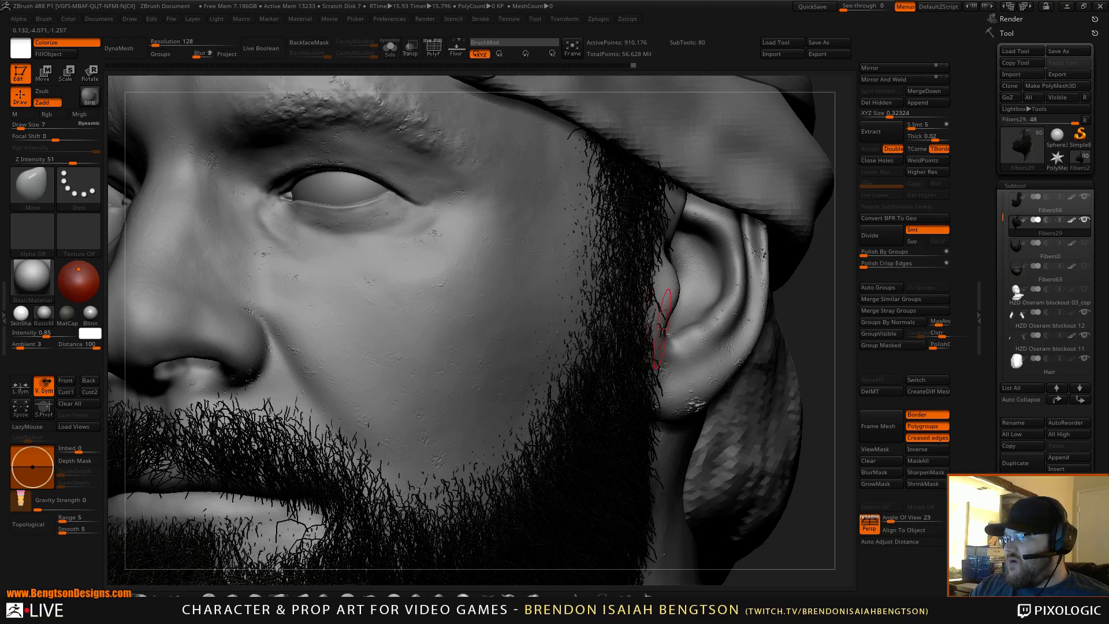
{"action": "left_click_drag", "start_coordinate": [662, 330], "coordinate": [667, 316]}
Select the head mesh, isolate it from the other subtools and lower it to subdivision level 4
{"action": "key", "text": "f"}
{"action": "left_click_drag", "start_coordinate": [817, 292], "coordinate": [729, 221]}
{"action": "left_click", "coordinate": [549, 300], "text": "alt"}
{"action": "key", "text": "alt+s"}
{"action": "mouse_move", "coordinate": [766, 286]}
{"action": "left_mouse_down"}
{"action": "mouse_move", "coordinate": [746, 249]}
{"action": "mouse_move", "coordinate": [764, 257]}
{"action": "mouse_move", "coordinate": [772, 241]}
{"action": "left_mouse_up"}
{"action": "key", "text": "ctrl+h"}
{"action": "left_click_drag", "start_coordinate": [767, 302], "coordinate": [823, 139]}
{"action": "left_click_drag", "start_coordinate": [883, 184], "coordinate": [880, 184]}
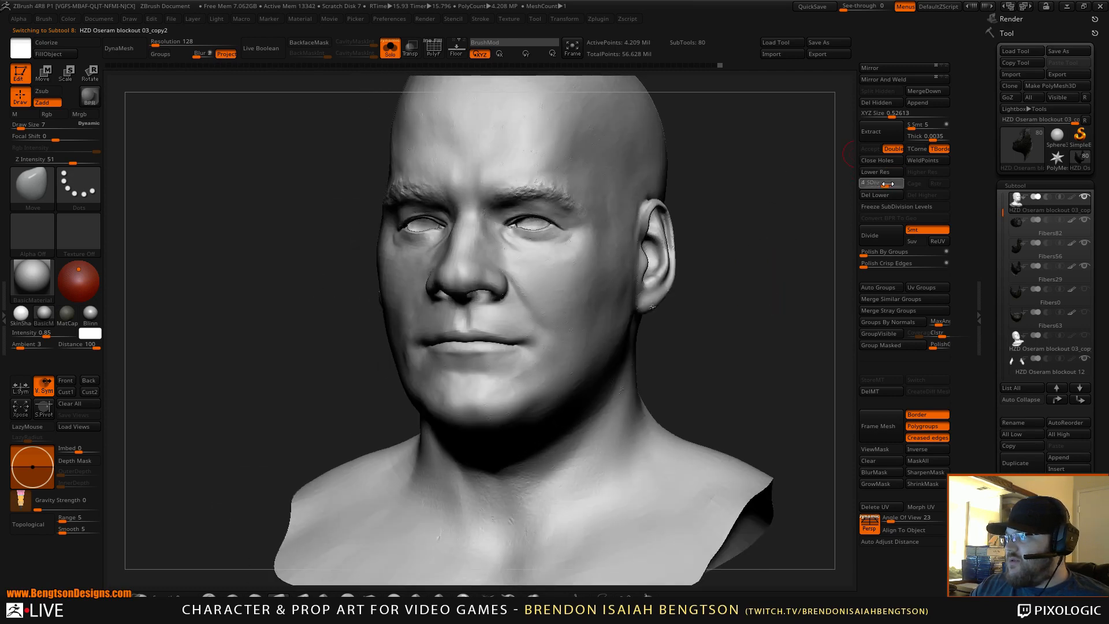
Set the Move brush's Draw Size to 12 and check the head's brow and face from both sides
{"action": "key", "text": "space"}
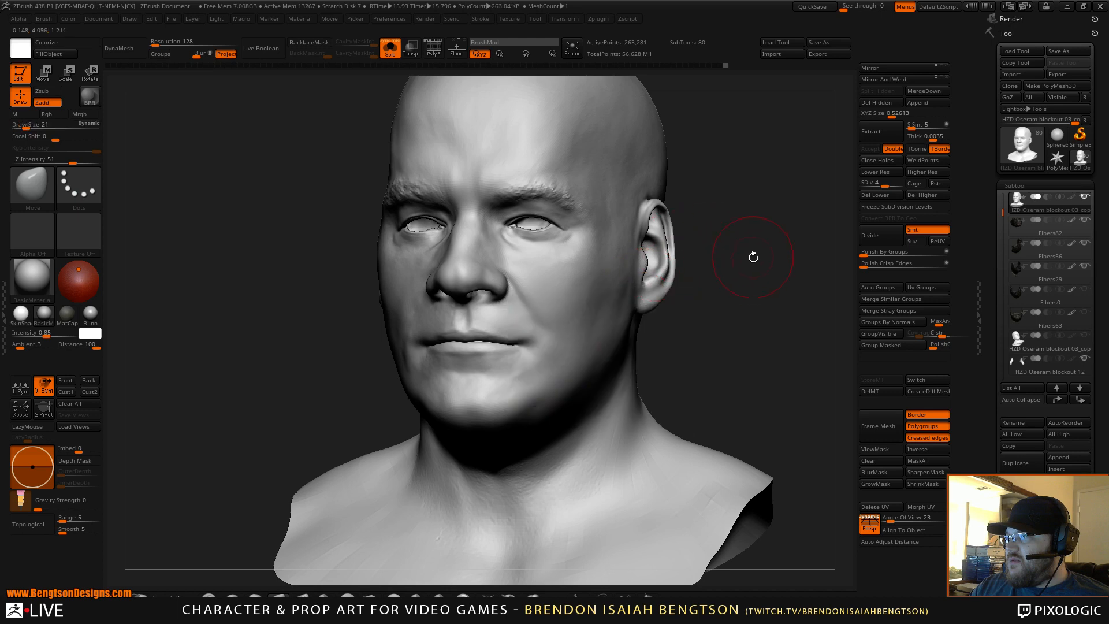
{"action": "left_click_drag", "start_coordinate": [745, 255], "coordinate": [696, 218]}
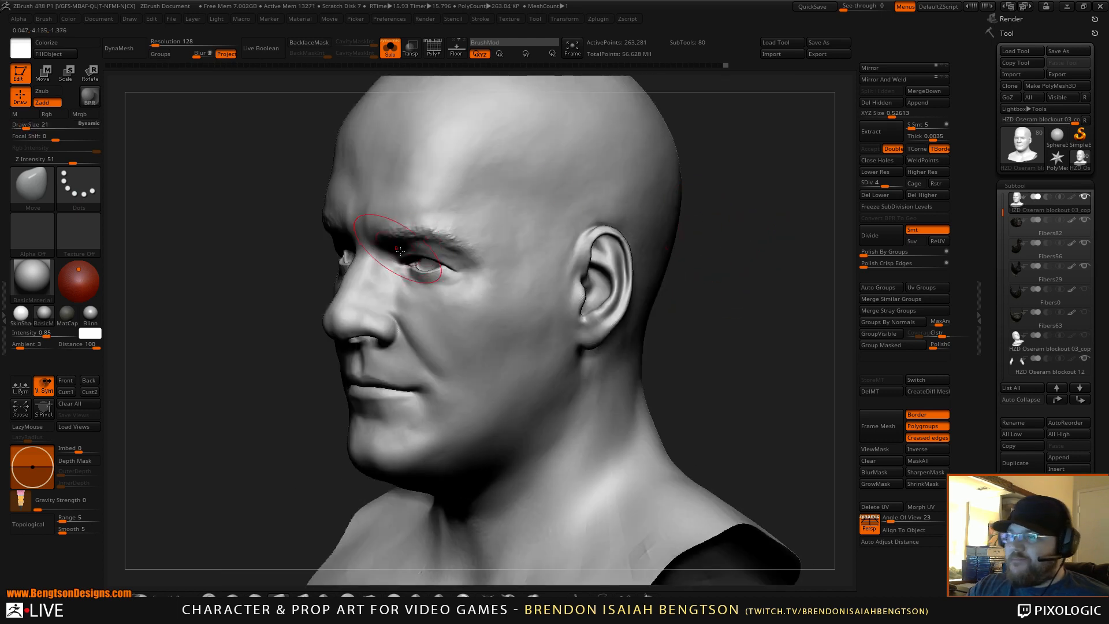
{"action": "key", "text": "space"}
{"action": "left_click_drag", "start_coordinate": [487, 246], "coordinate": [482, 246]}
{"action": "mouse_move", "coordinate": [755, 277]}
{"action": "left_mouse_down"}
{"action": "mouse_move", "coordinate": [752, 234]}
{"action": "mouse_move", "coordinate": [770, 165]}
{"action": "mouse_move", "coordinate": [742, 220]}
{"action": "mouse_move", "coordinate": [744, 204]}
{"action": "mouse_move", "coordinate": [752, 227]}
{"action": "mouse_move", "coordinate": [758, 209]}
{"action": "mouse_move", "coordinate": [766, 225]}
{"action": "left_mouse_up"}
{"action": "left_click_drag", "start_coordinate": [738, 262], "coordinate": [738, 242]}
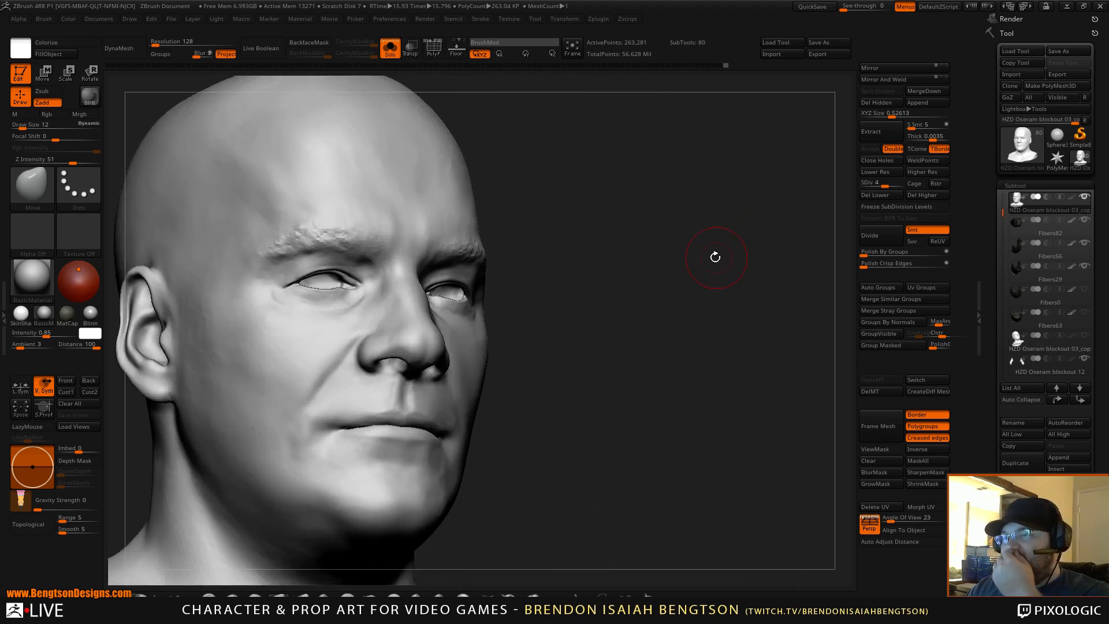
Raise the isolated head mesh to subdivision level 5
{"action": "left_click_drag", "start_coordinate": [612, 315], "coordinate": [639, 314]}
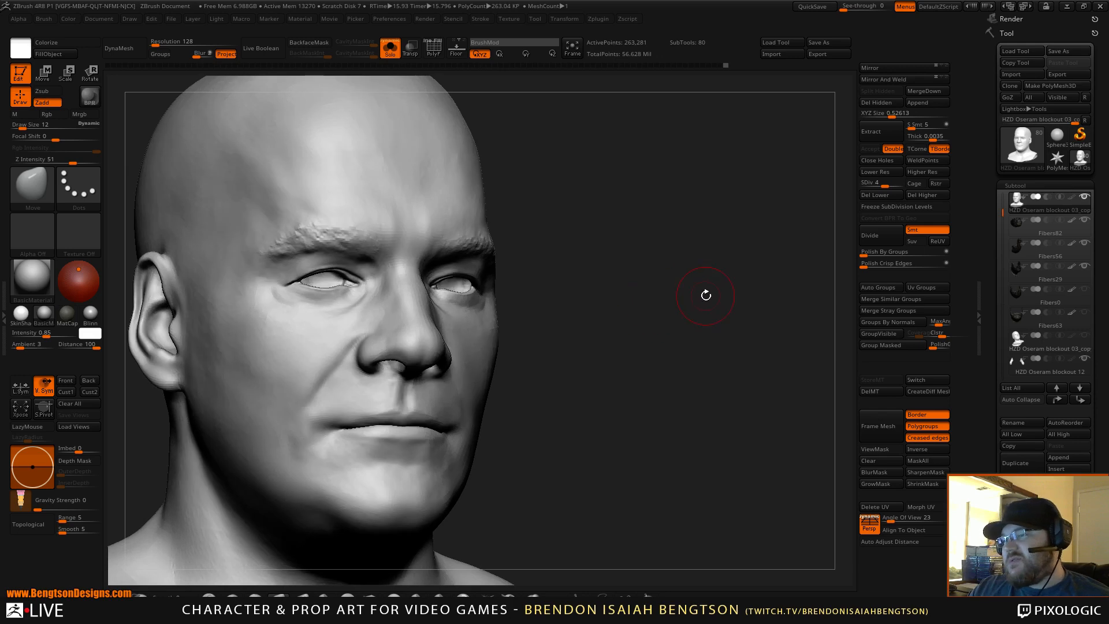
{"action": "left_click_drag", "start_coordinate": [706, 294], "coordinate": [814, 190]}
{"action": "key", "text": "d"}
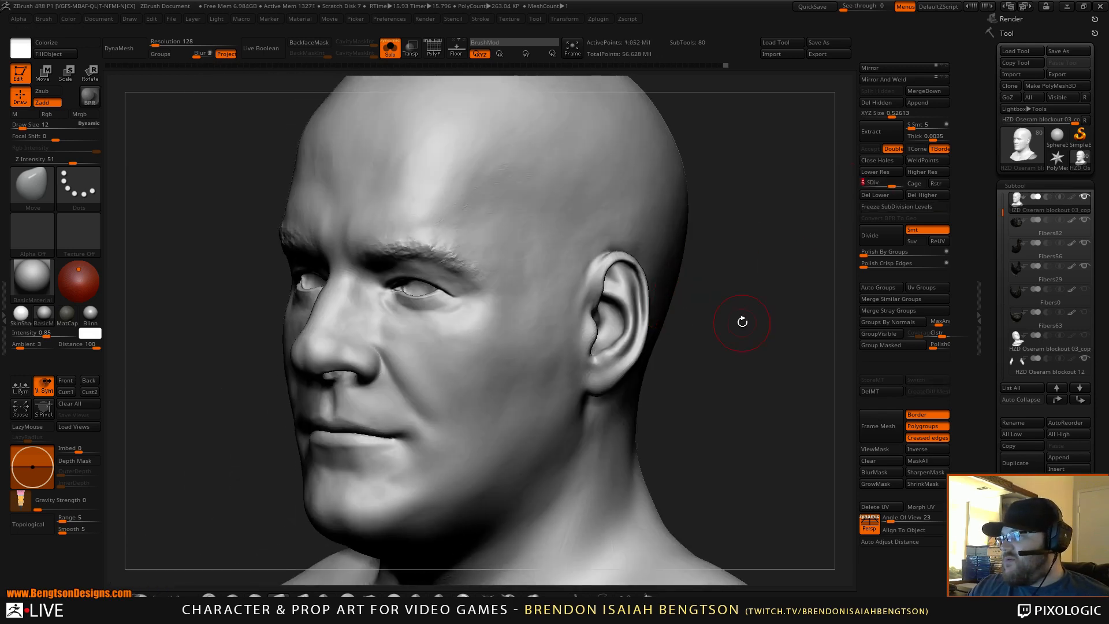
Set the Draw Size to 9 and lower the Smooth brush's Z Intensity to 22
{"action": "left_click_drag", "start_coordinate": [749, 299], "coordinate": [695, 293]}
{"action": "right_click_drag", "start_coordinate": [431, 354], "coordinate": [464, 339]}
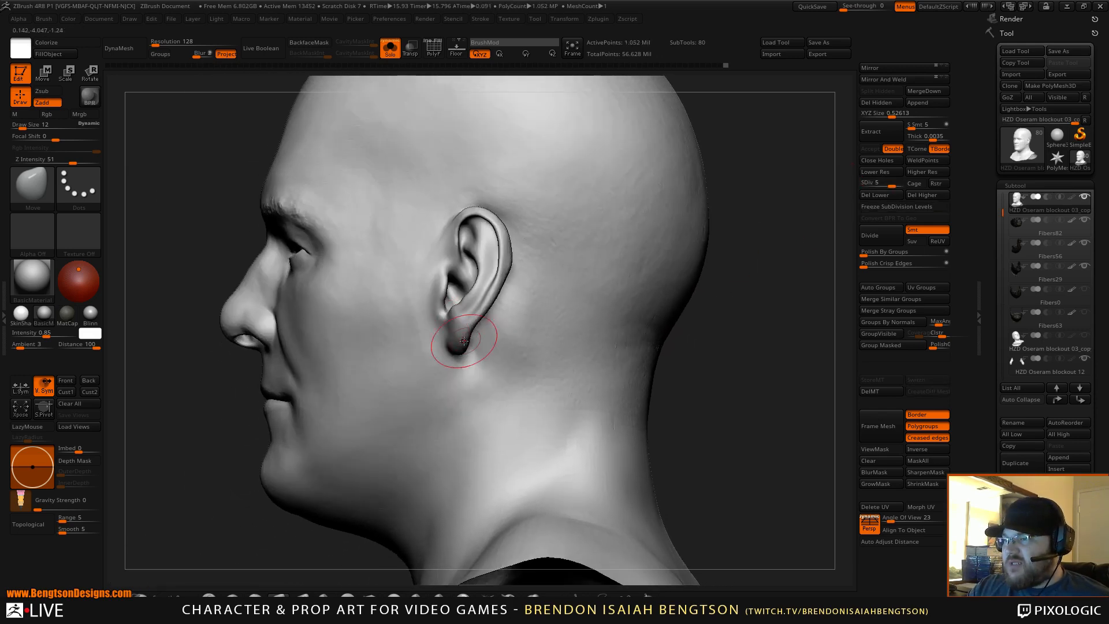
{"action": "key", "text": "space"}
{"action": "left_click_drag", "start_coordinate": [463, 339], "coordinate": [466, 339]}
{"action": "key", "text": "shift+space"}
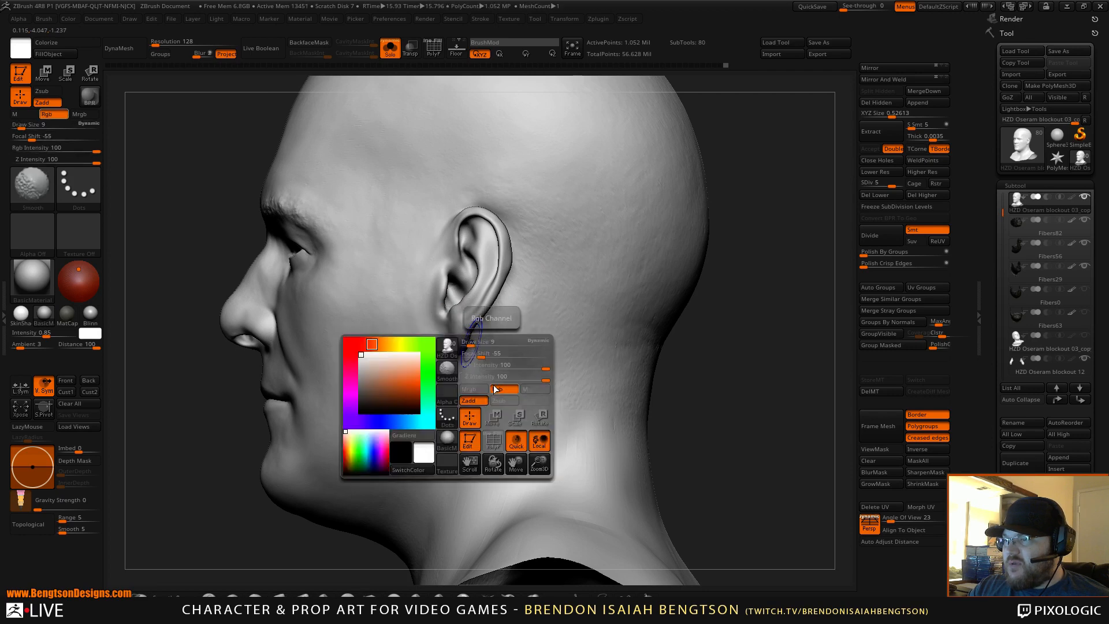
{"action": "left_click_drag", "start_coordinate": [501, 377], "coordinate": [482, 378]}
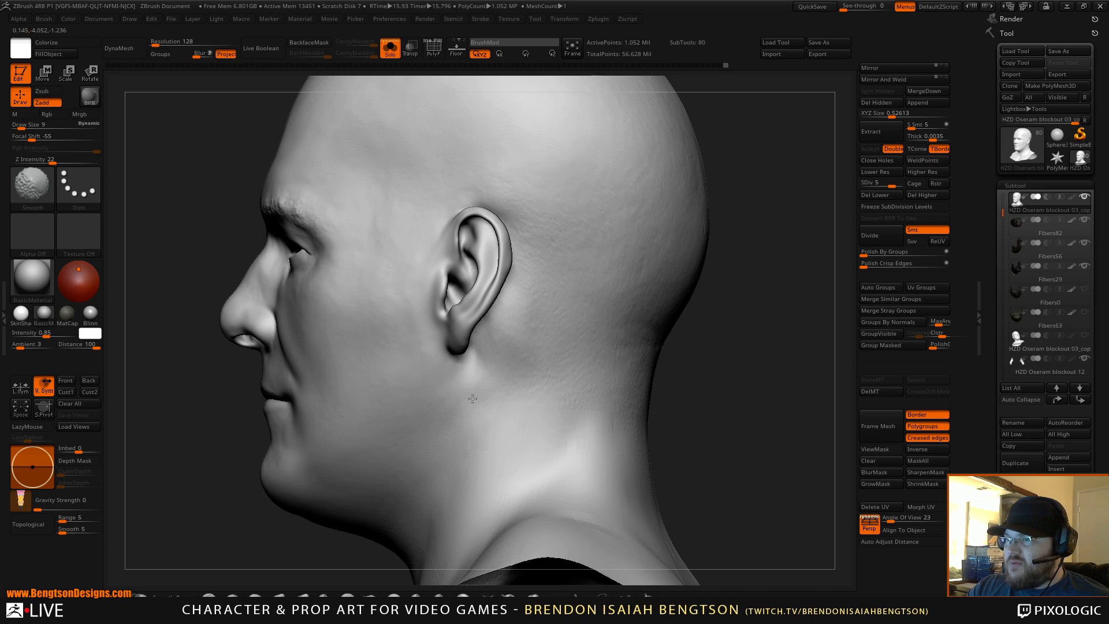
Smooth the head mesh around the ear and on the skin behind it
{"action": "right_click_drag", "start_coordinate": [467, 366], "coordinate": [409, 344]}
{"action": "right_click_drag", "start_coordinate": [457, 277], "coordinate": [475, 324], "text": "ctrl"}
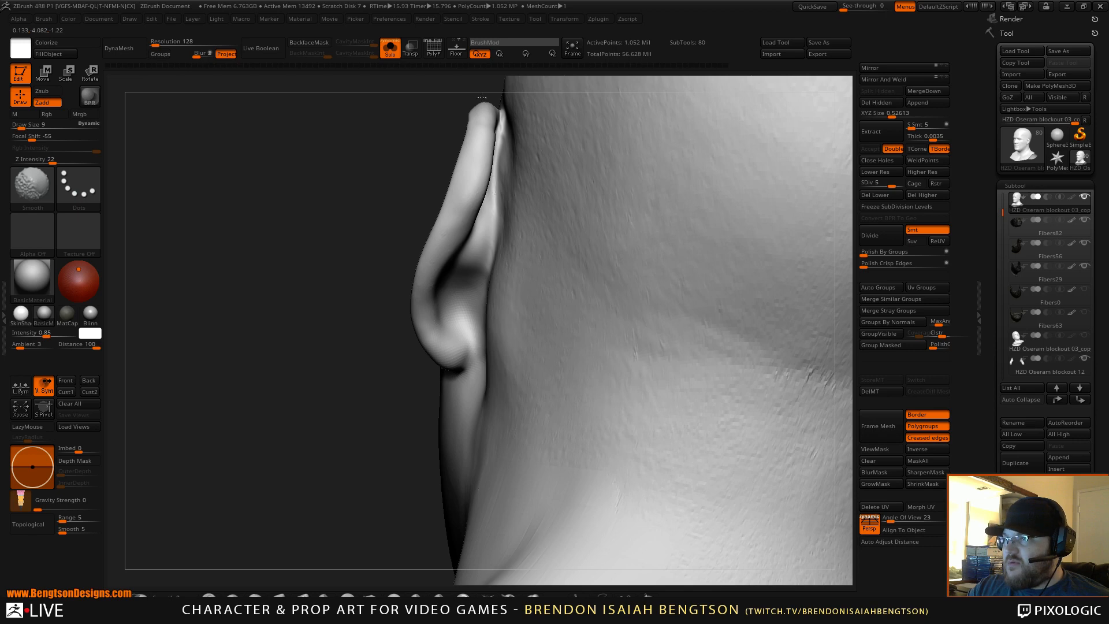
{"action": "mouse_move", "coordinate": [318, 312]}
{"action": "right_mouse_down"}
{"action": "mouse_move", "coordinate": [413, 295]}
{"action": "mouse_move", "coordinate": [477, 265]}
{"action": "mouse_move", "coordinate": [643, 292]}
{"action": "right_mouse_up"}
Set the Move brush's Focal Shift to 5 and Draw Size to 6
{"action": "key", "text": "space"}
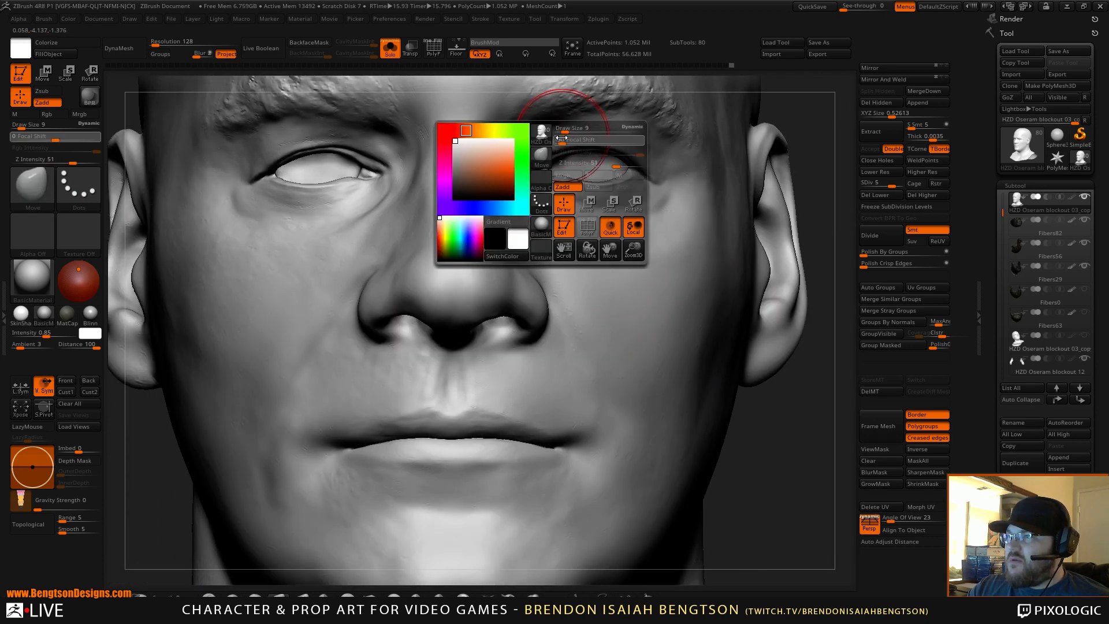
{"action": "left_click_drag", "start_coordinate": [561, 138], "coordinate": [603, 142]}
{"action": "right_click_drag", "start_coordinate": [594, 173], "coordinate": [572, 312], "text": "alt"}
{"action": "key", "text": "space"}
{"action": "left_click_drag", "start_coordinate": [558, 268], "coordinate": [556, 268]}
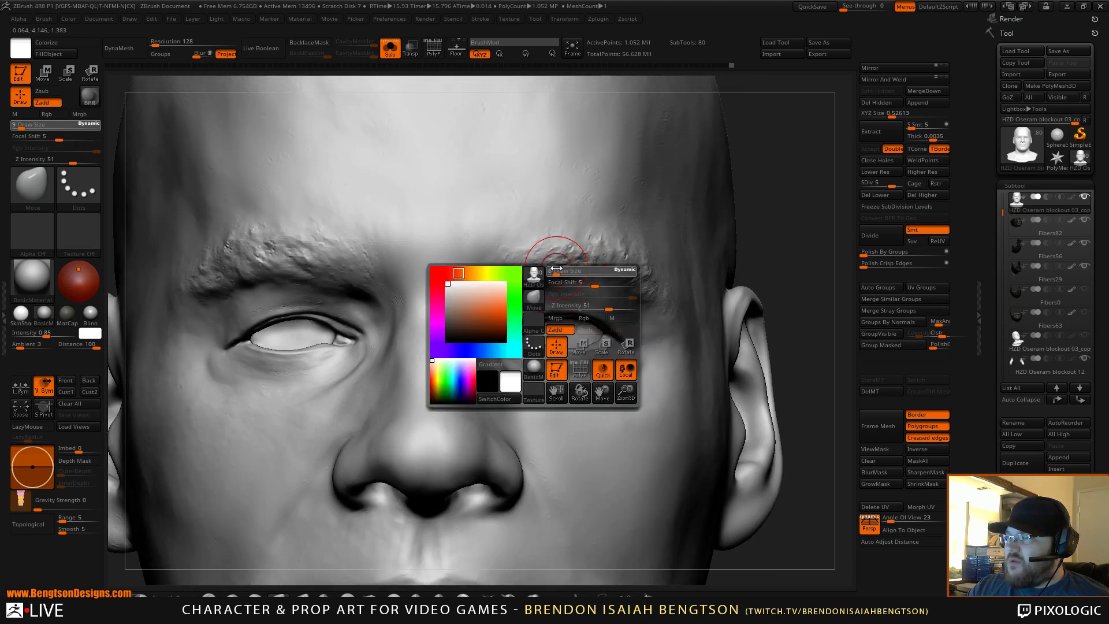
Smooth the skin under the eyes and along the sides of the nose bridge
{"action": "right_click_drag", "start_coordinate": [553, 301], "coordinate": [492, 284]}
{"action": "left_click_drag", "start_coordinate": [490, 323], "coordinate": [470, 333], "text": "shift"}
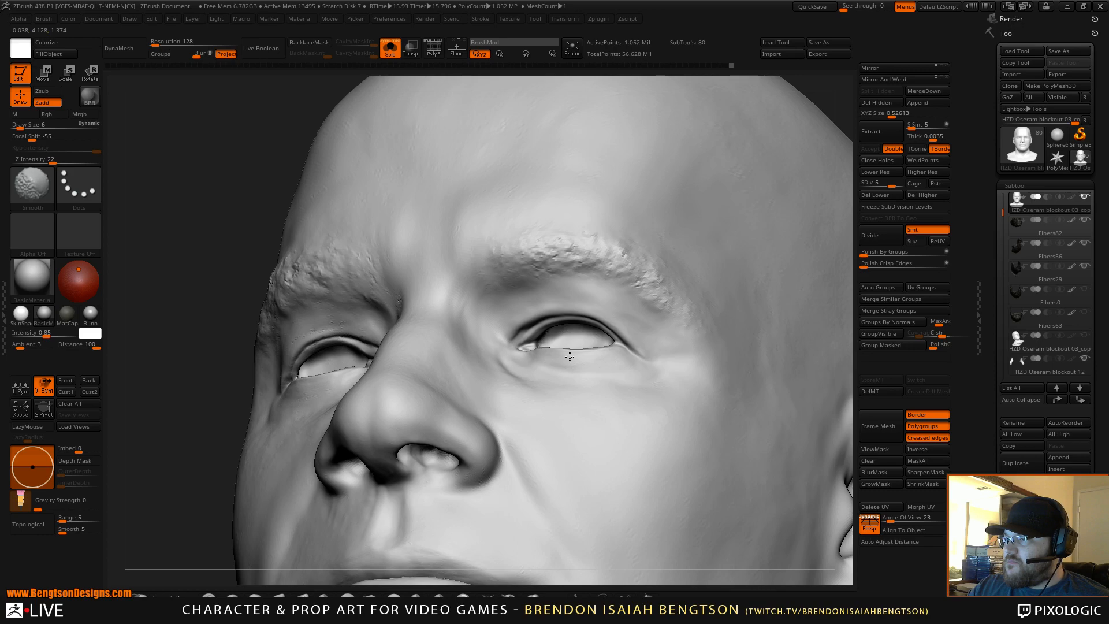
{"action": "right_click_drag", "start_coordinate": [483, 314], "coordinate": [540, 347]}
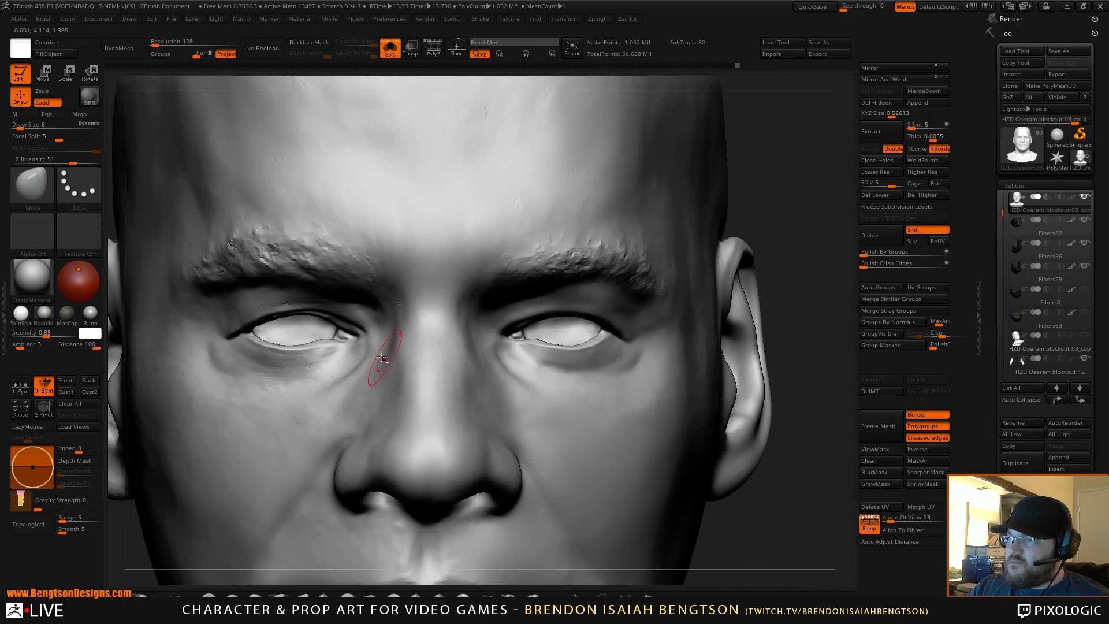
{"action": "mouse_move", "coordinate": [324, 364]}
{"action": "right_mouse_down", "text": "alt"}
{"action": "mouse_move", "coordinate": [534, 336]}
{"action": "mouse_move", "coordinate": [494, 272]}
{"action": "right_mouse_up", "text": "alt"}
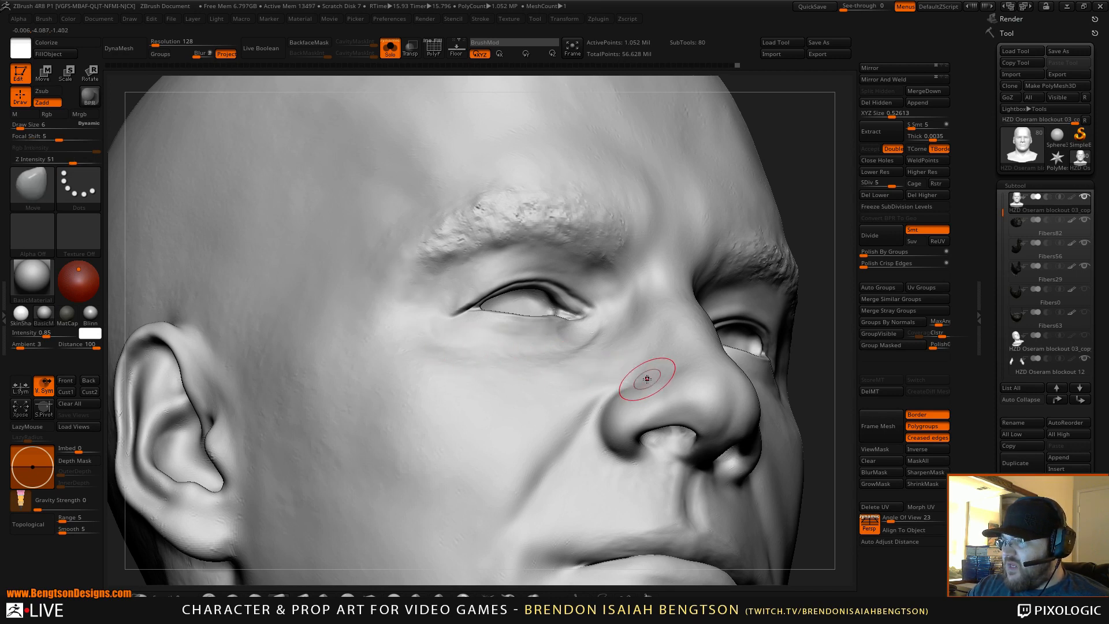
Smooth the nose, the laugh-line area beside the mouth and the cheeks from both sides
{"action": "right_click_drag", "start_coordinate": [636, 438], "coordinate": [524, 362], "text": "alt"}
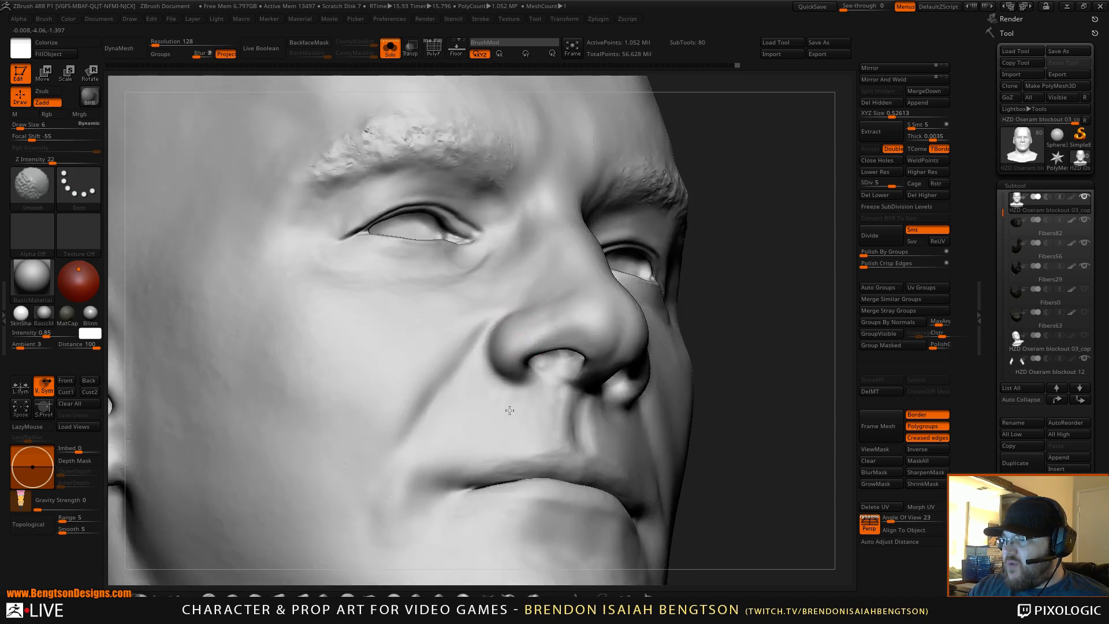
{"action": "mouse_move", "coordinate": [780, 302]}
{"action": "left_mouse_down"}
{"action": "mouse_move", "coordinate": [788, 313]}
{"action": "mouse_move", "coordinate": [786, 248]}
{"action": "mouse_move", "coordinate": [774, 265]}
{"action": "mouse_move", "coordinate": [661, 241]}
{"action": "left_mouse_up"}
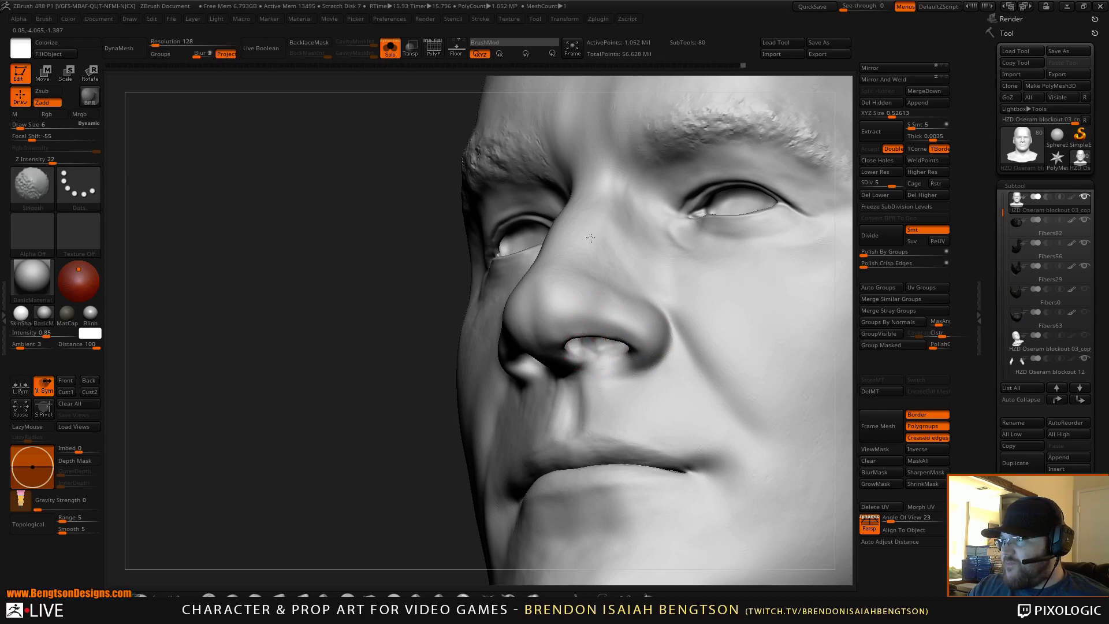
{"action": "right_click_drag", "start_coordinate": [588, 227], "coordinate": [642, 282], "text": "alt"}
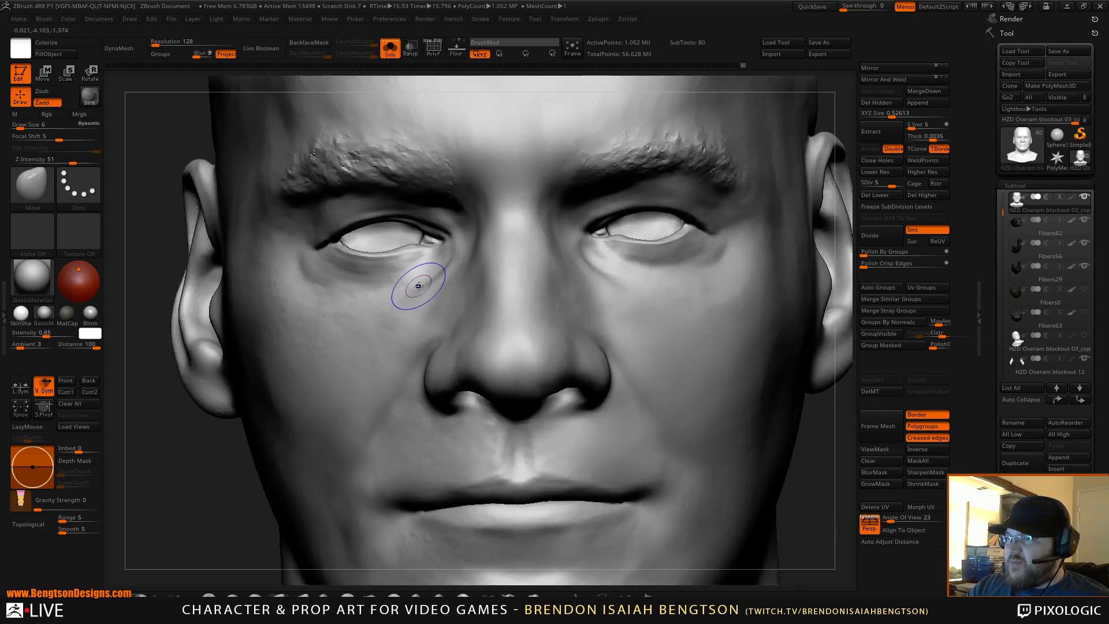
{"action": "key", "text": "shift"}
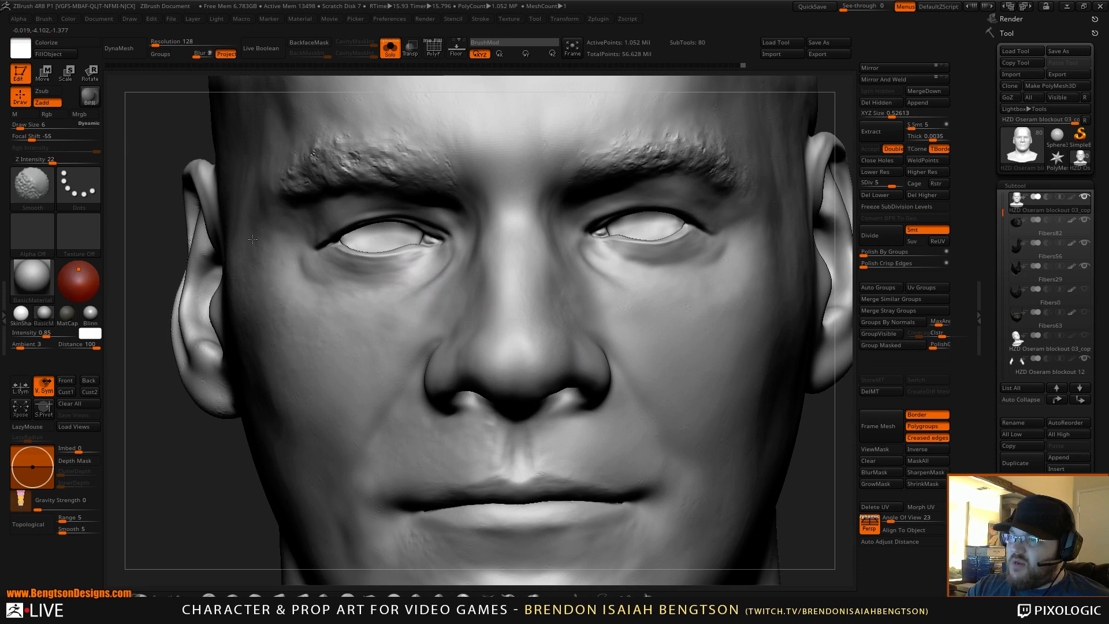
Smooth the forehead and temples around the brows with the Smooth brush
{"action": "right_click_drag", "start_coordinate": [520, 205], "coordinate": [523, 317], "text": "alt"}
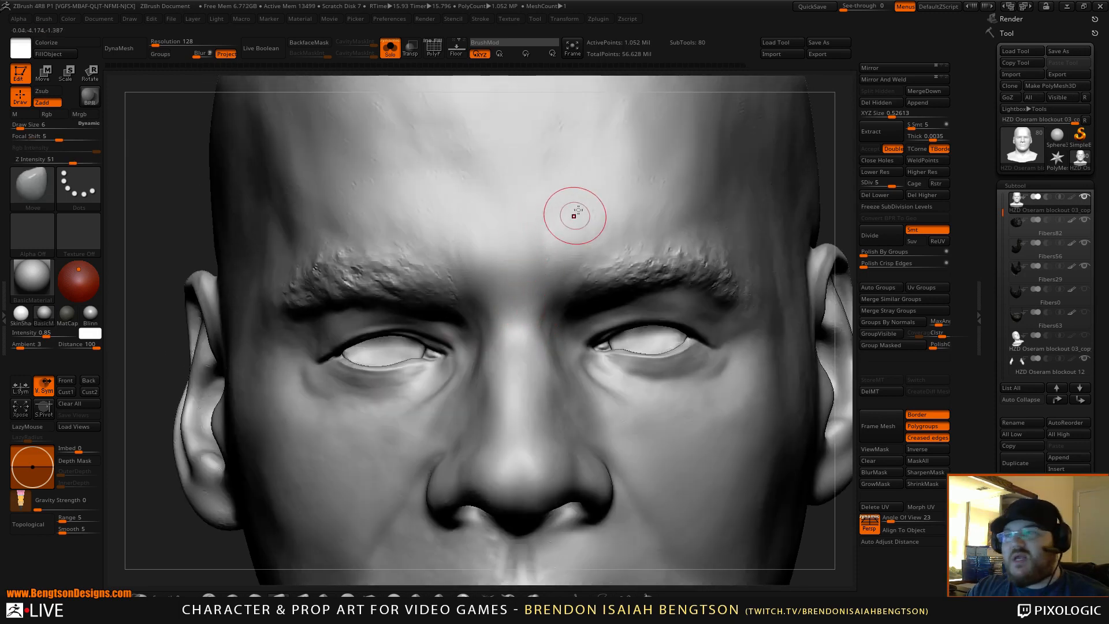
{"action": "right_click_drag", "start_coordinate": [656, 164], "coordinate": [560, 323], "text": "alt"}
{"action": "key", "text": "shift"}
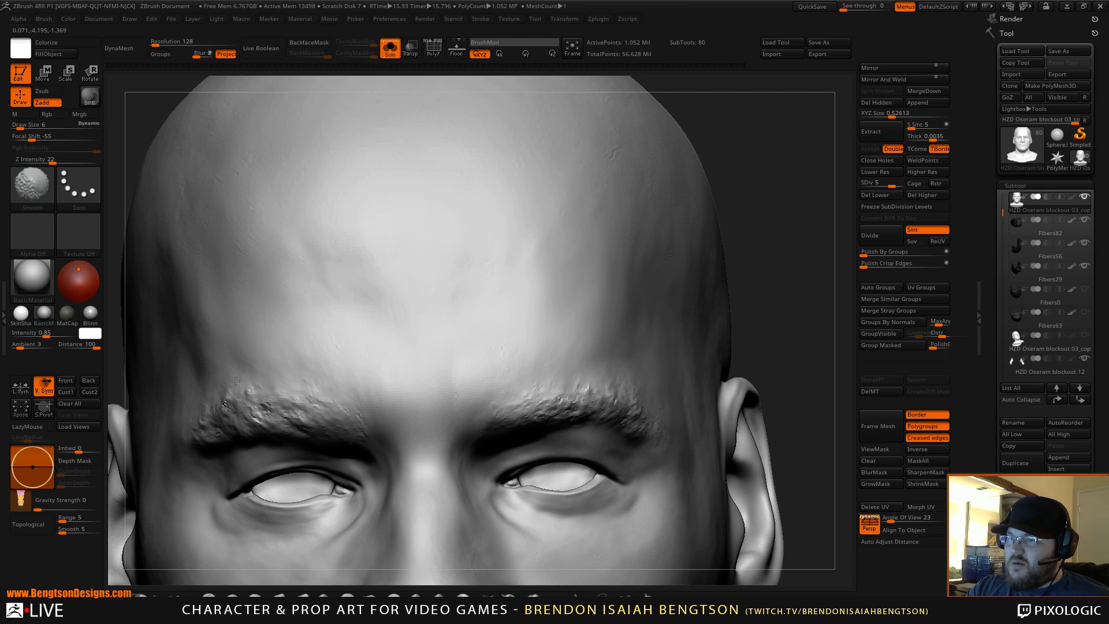
{"action": "mouse_move", "coordinate": [442, 312]}
{"action": "right_mouse_down", "text": "alt"}
{"action": "mouse_move", "coordinate": [563, 283]}
{"action": "mouse_move", "coordinate": [407, 270]}
{"action": "right_mouse_up", "text": "alt"}
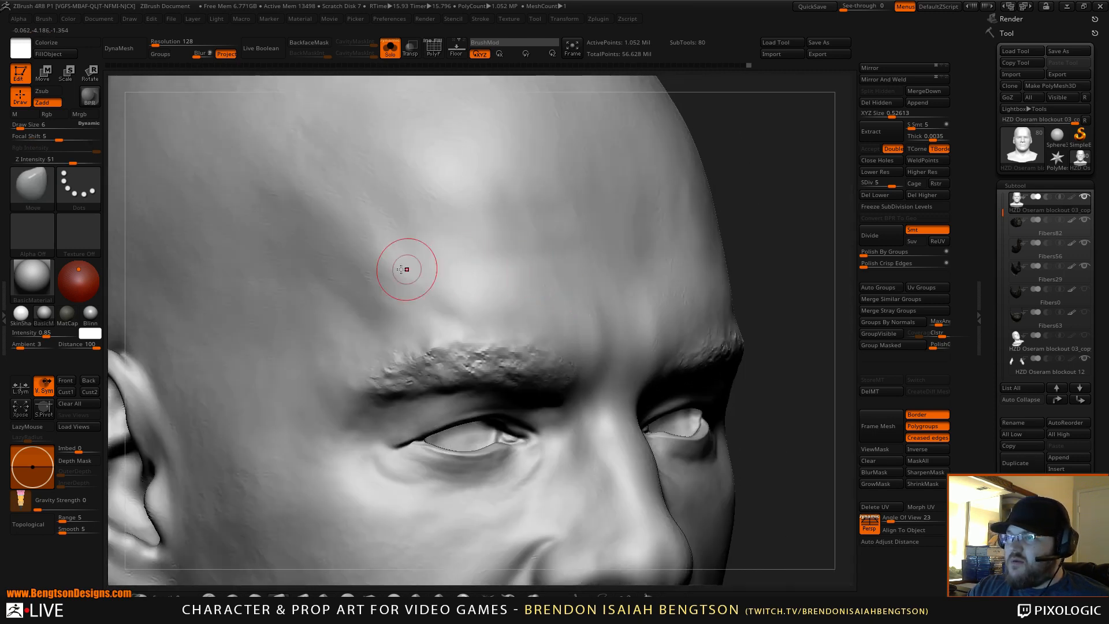
{"action": "key", "text": "shift"}
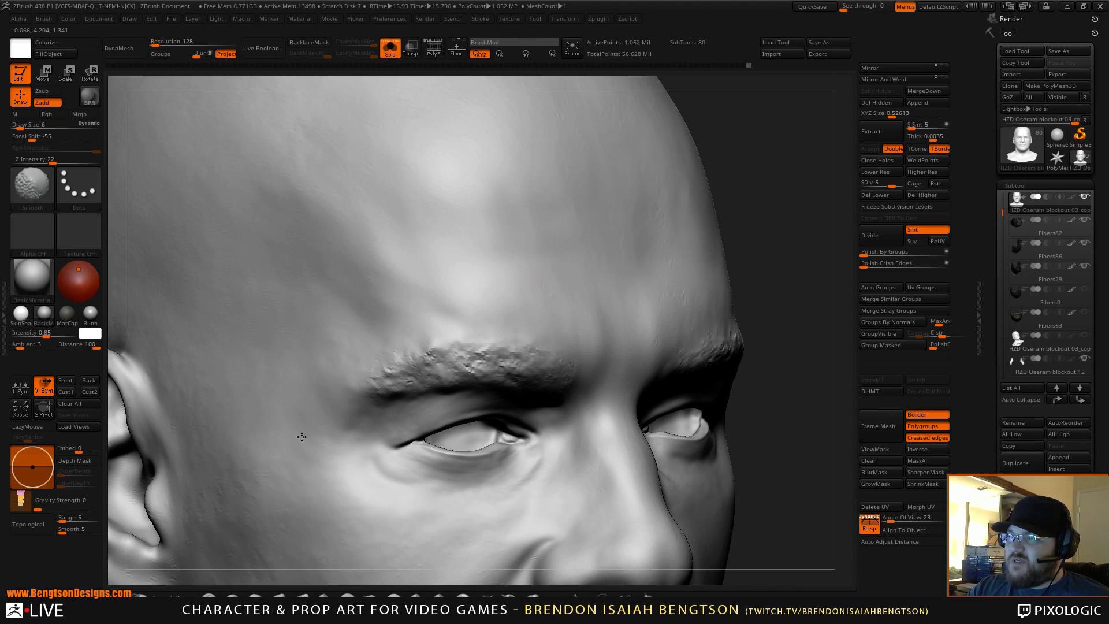
{"action": "mouse_move", "coordinate": [548, 187]}
{"action": "right_mouse_down"}
{"action": "mouse_move", "coordinate": [750, 223]}
{"action": "mouse_move", "coordinate": [713, 190]}
{"action": "mouse_move", "coordinate": [560, 177]}
{"action": "right_mouse_up"}
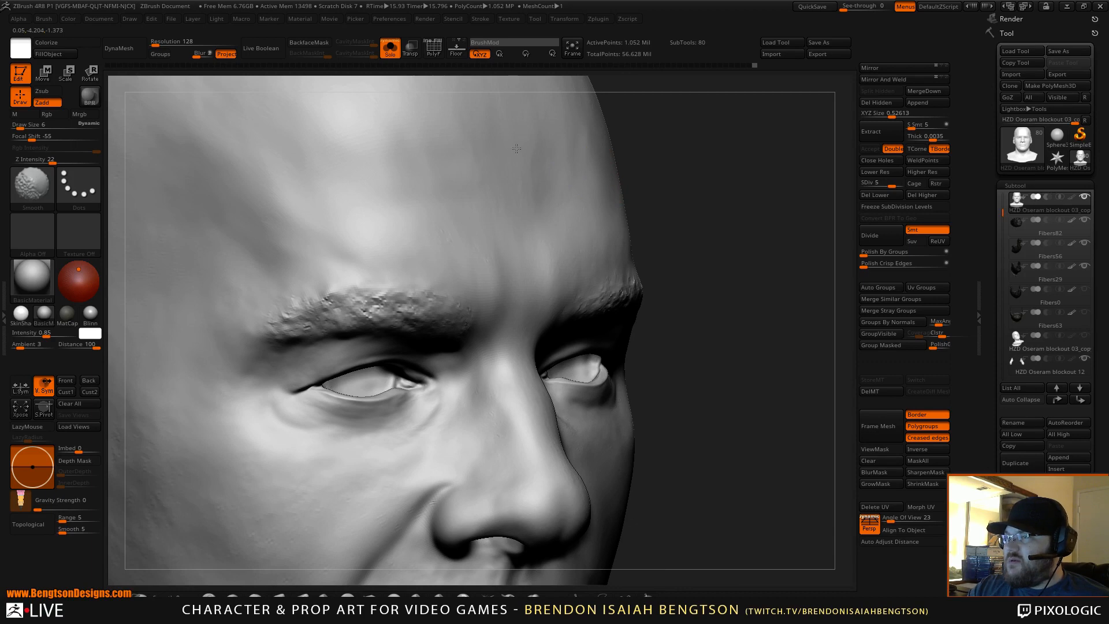
Reduce the Draw Size to 4 and smooth the upper lip area beneath the nose
{"action": "right_click_drag", "start_coordinate": [775, 442], "coordinate": [781, 182], "text": "alt"}
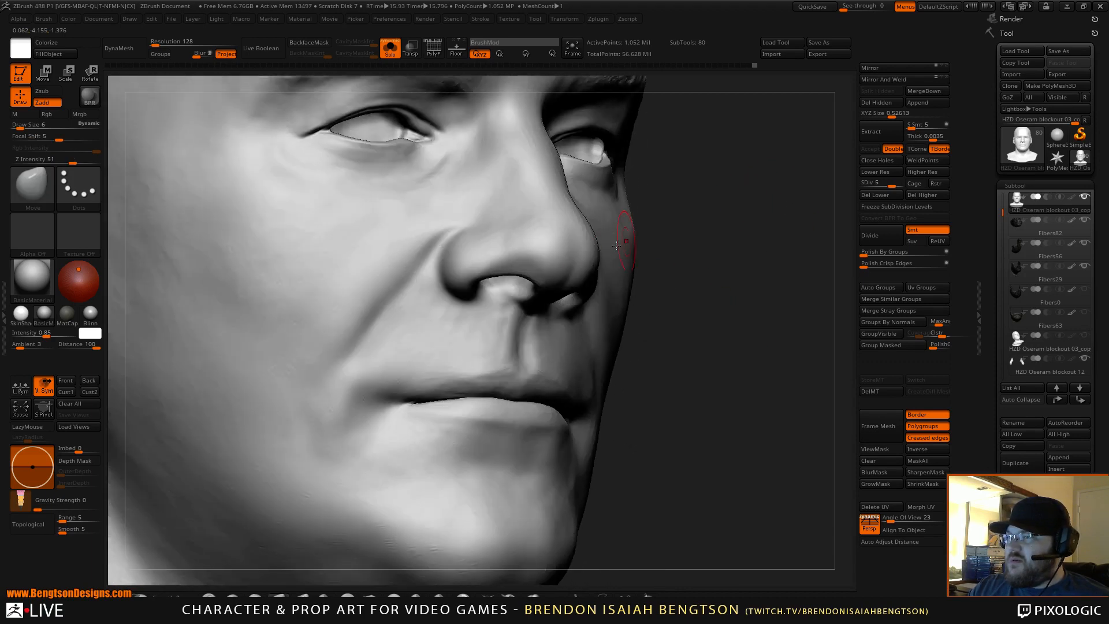
{"action": "mouse_move", "coordinate": [711, 352]}
{"action": "right_mouse_down", "text": "alt"}
{"action": "mouse_move", "coordinate": [761, 248]}
{"action": "mouse_move", "coordinate": [738, 235]}
{"action": "right_mouse_up", "text": "alt"}
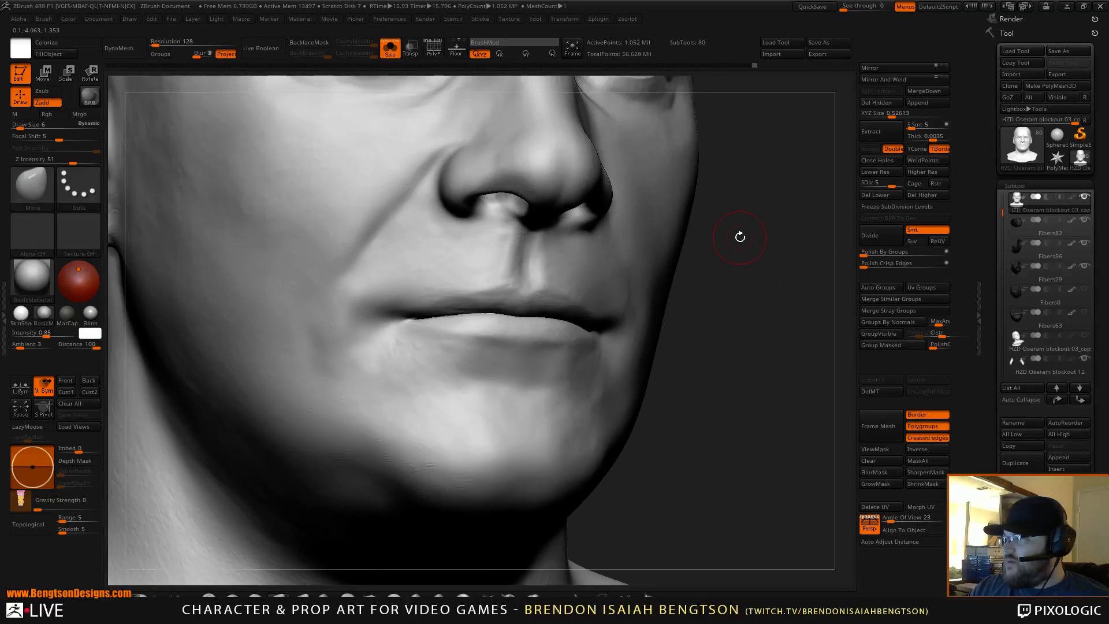
{"action": "key", "text": "space"}
{"action": "mouse_move", "coordinate": [604, 242]}
{"action": "left_mouse_down"}
{"action": "mouse_move", "coordinate": [623, 243]}
{"action": "mouse_move", "coordinate": [608, 242]}
{"action": "left_mouse_up"}
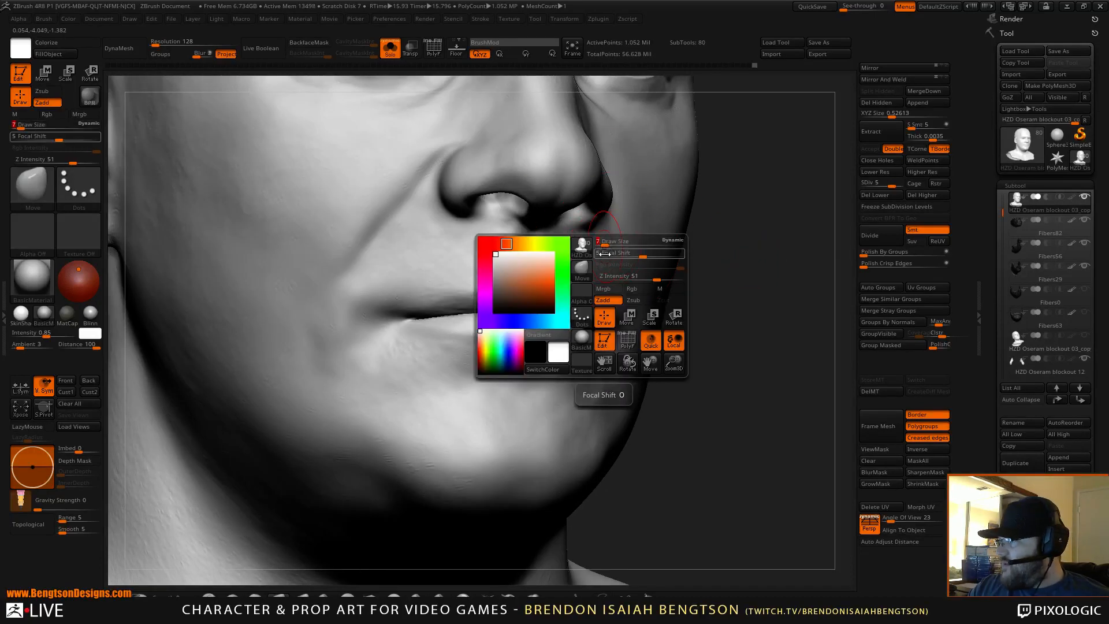
{"action": "right_click_drag", "start_coordinate": [799, 332], "coordinate": [751, 335]}
{"action": "key", "text": "space"}
{"action": "left_click_drag", "start_coordinate": [500, 290], "coordinate": [492, 291]}
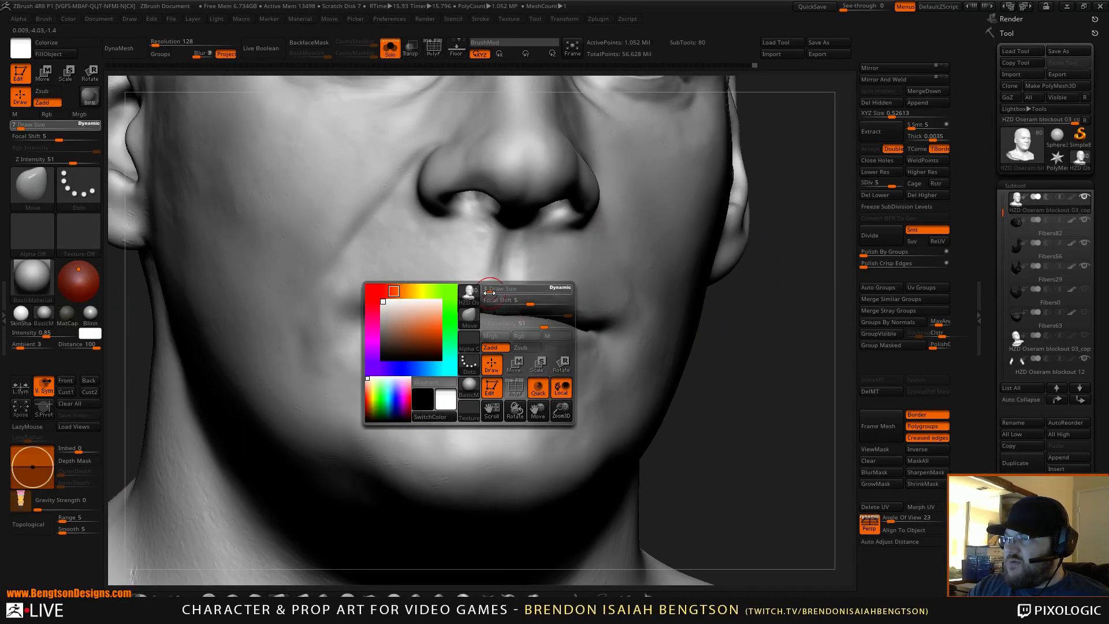
{"action": "key", "text": "shift"}
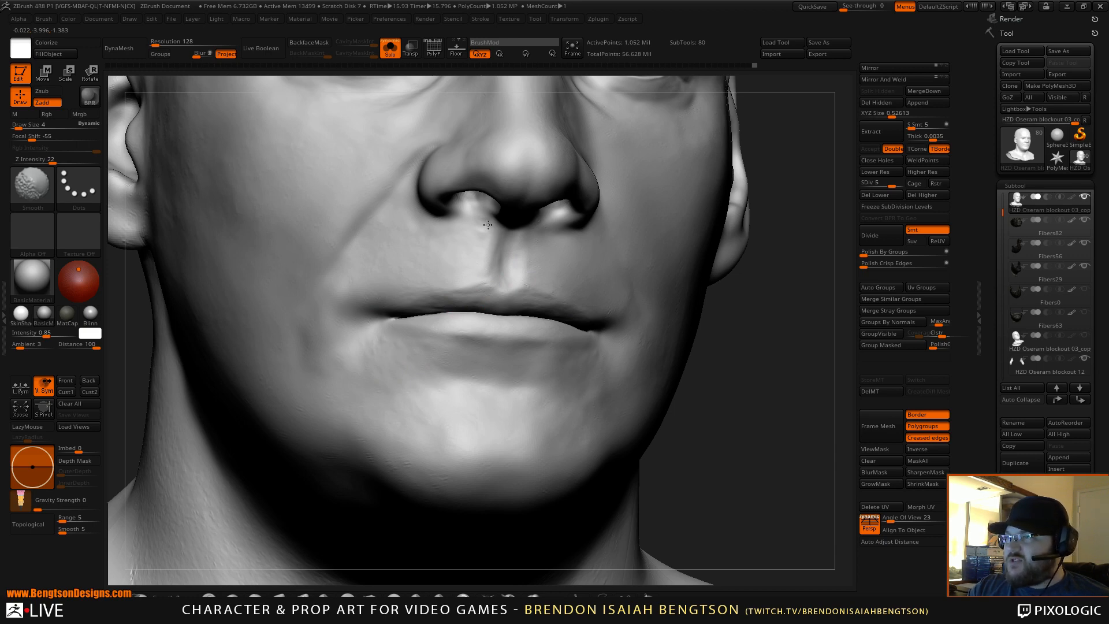
Raise the Draw Size to 11 and smooth the cheeks and the side of the face
{"action": "right_click_drag", "start_coordinate": [809, 374], "coordinate": [644, 317]}
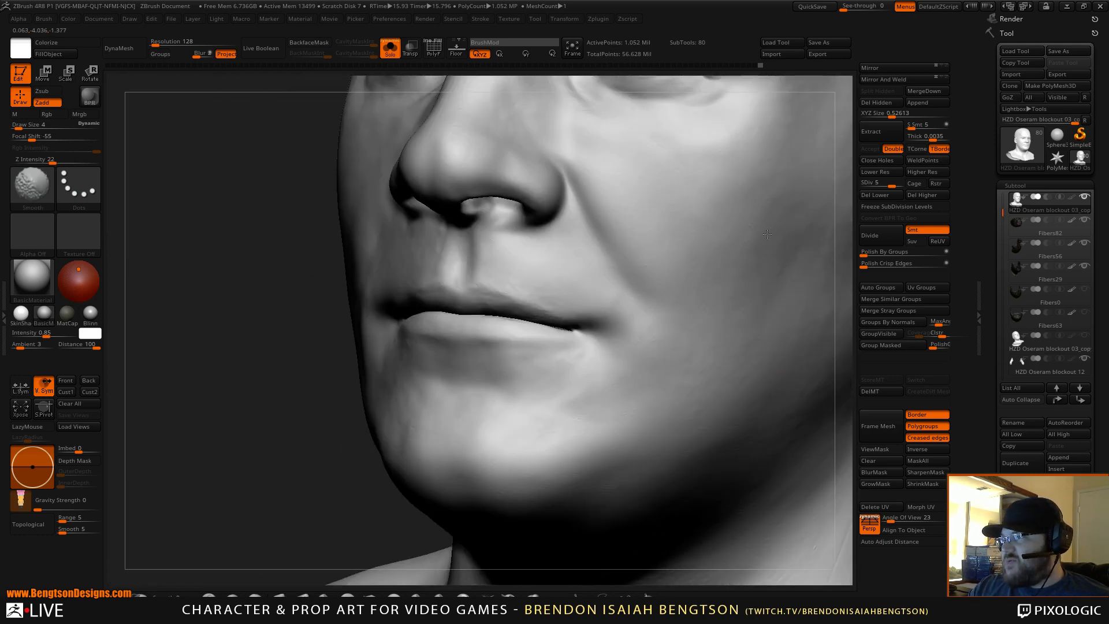
{"action": "key", "text": "space"}
{"action": "left_click", "coordinate": [757, 208]}
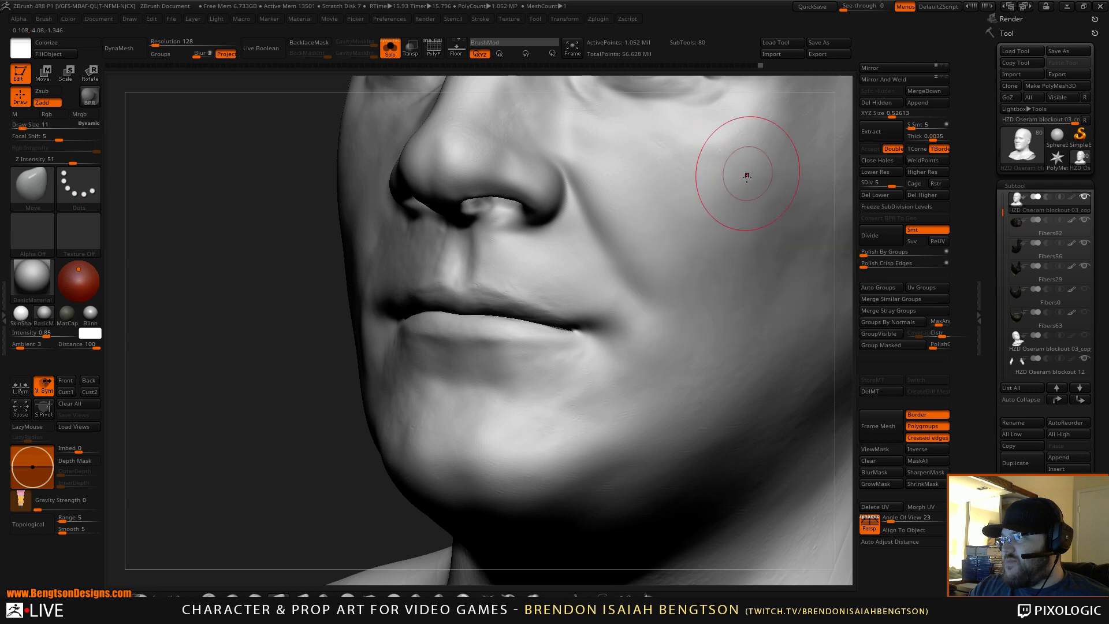
{"action": "mouse_move", "coordinate": [748, 174]}
{"action": "right_mouse_down", "text": "alt"}
{"action": "mouse_move", "coordinate": [616, 304]}
{"action": "mouse_move", "coordinate": [632, 249]}
{"action": "right_mouse_up", "text": "alt"}
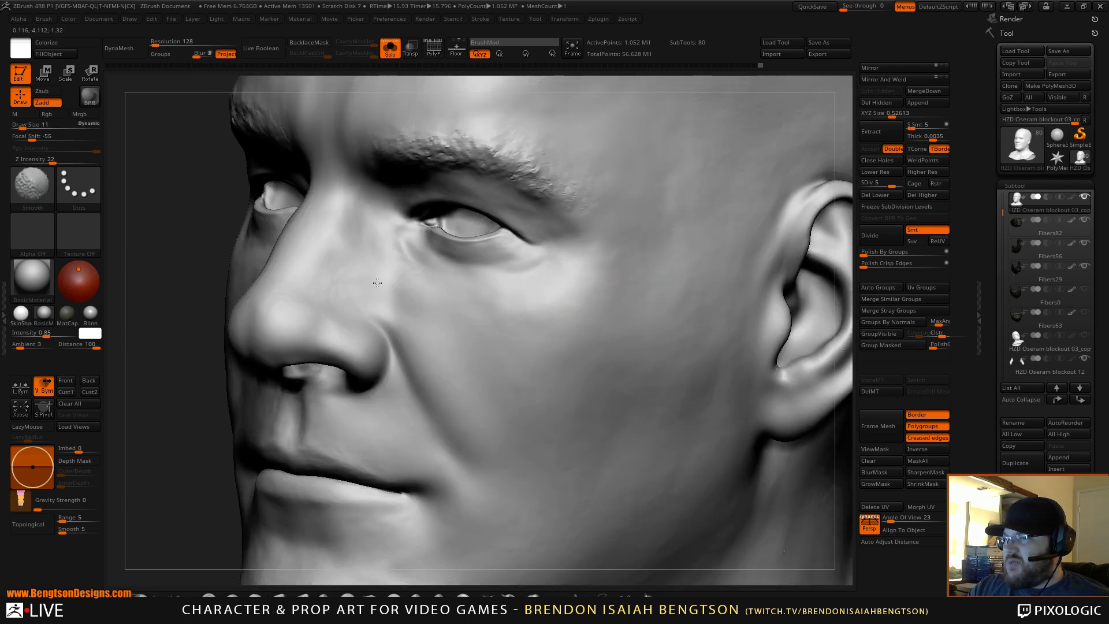
{"action": "mouse_move", "coordinate": [520, 359]}
{"action": "right_mouse_down", "text": "alt"}
{"action": "mouse_move", "coordinate": [582, 305]}
{"action": "mouse_move", "coordinate": [619, 312]}
{"action": "mouse_move", "coordinate": [395, 279]}
{"action": "mouse_move", "coordinate": [493, 352]}
{"action": "right_mouse_up", "text": "alt"}
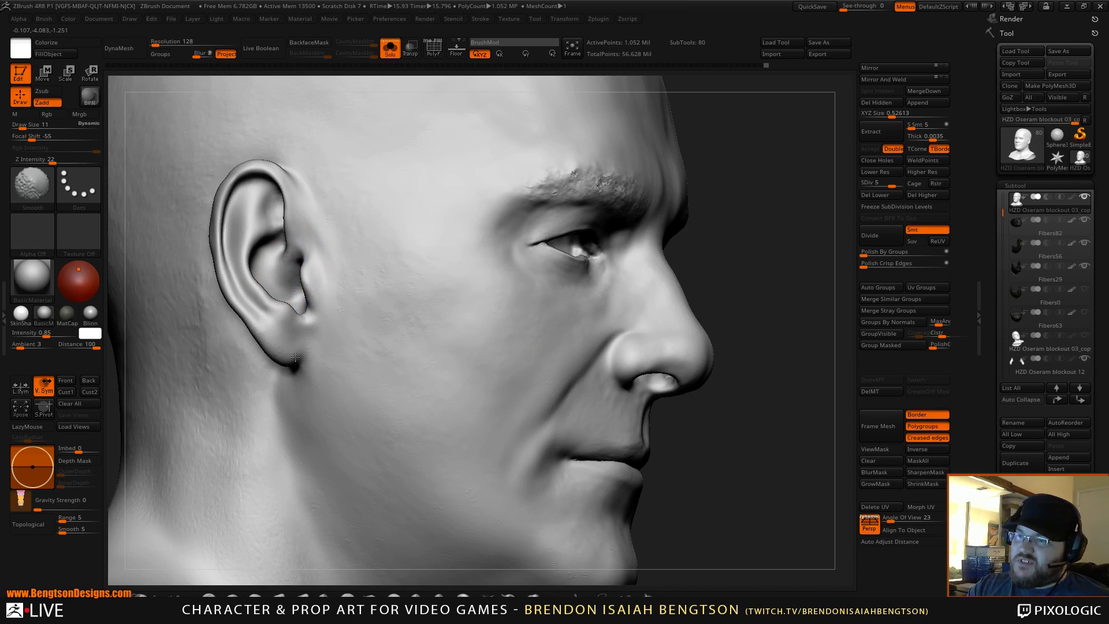
Smooth the skin around the ear, the temple and down the side of the neck
{"action": "mouse_move", "coordinate": [359, 228]}
{"action": "right_mouse_down"}
{"action": "mouse_move", "coordinate": [453, 262]}
{"action": "mouse_move", "coordinate": [428, 293]}
{"action": "right_mouse_up"}
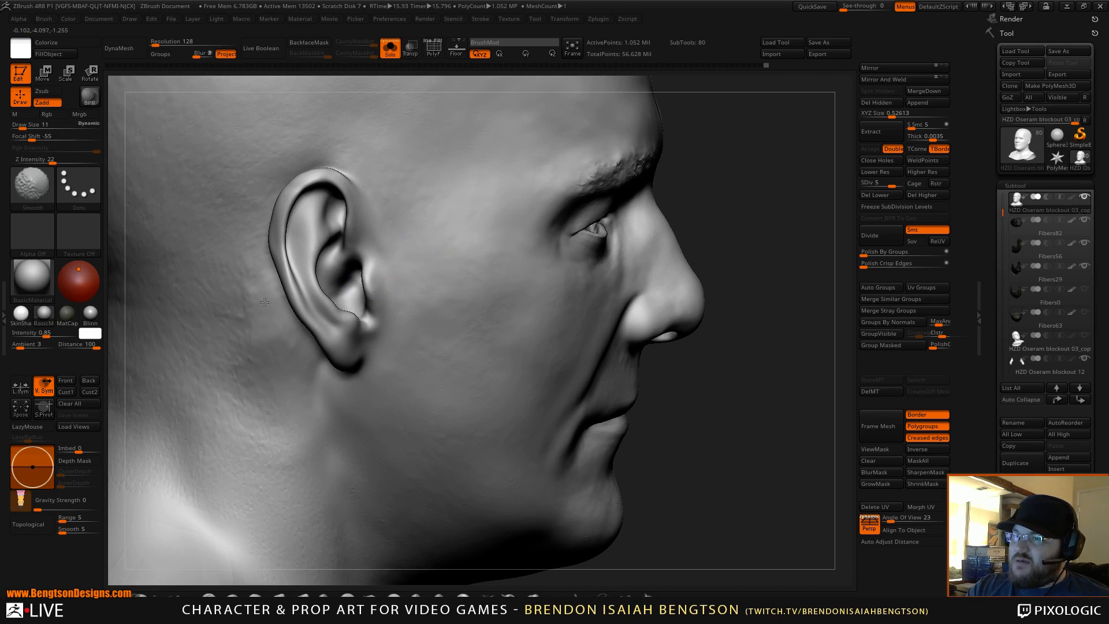
{"action": "mouse_move", "coordinate": [355, 295]}
{"action": "right_mouse_down", "text": "alt"}
{"action": "mouse_move", "coordinate": [419, 317]}
{"action": "mouse_move", "coordinate": [456, 312]}
{"action": "mouse_move", "coordinate": [408, 237]}
{"action": "mouse_move", "coordinate": [439, 277]}
{"action": "mouse_move", "coordinate": [507, 235]}
{"action": "right_mouse_up", "text": "alt"}
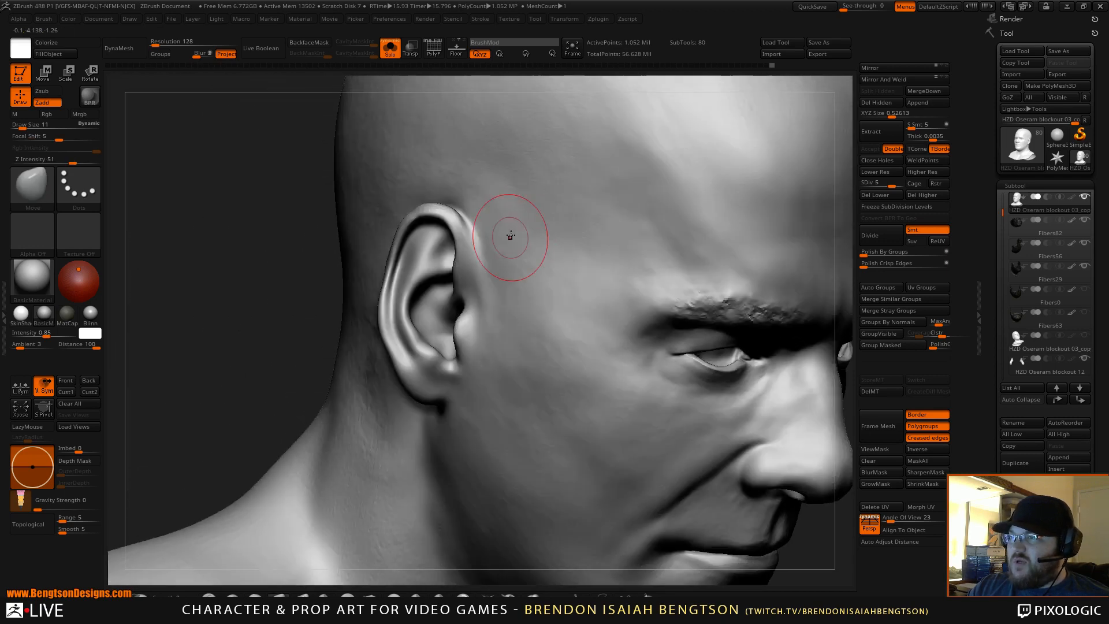
{"action": "right_click_drag", "start_coordinate": [565, 327], "coordinate": [448, 261], "text": "alt"}
{"action": "key", "text": "shift"}
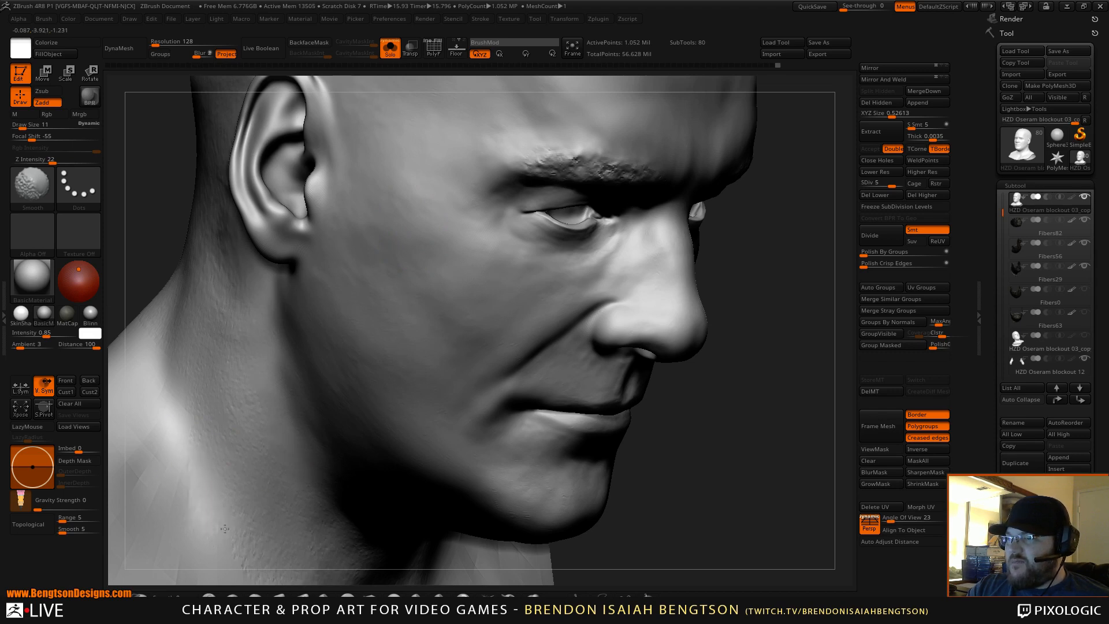
Set the Draw Size to 7 and smooth the jaw and the underside of the chin
{"action": "mouse_move", "coordinate": [274, 370]}
{"action": "right_mouse_down"}
{"action": "mouse_move", "coordinate": [404, 324]}
{"action": "mouse_move", "coordinate": [565, 302]}
{"action": "right_mouse_up"}
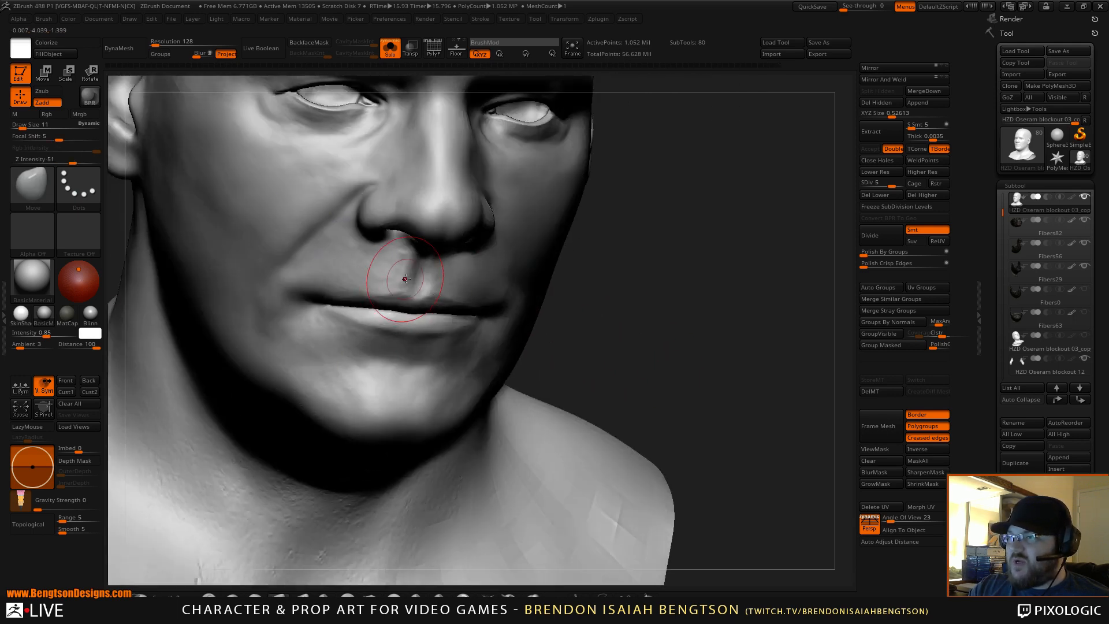
{"action": "key", "text": "space"}
{"action": "left_click_drag", "start_coordinate": [406, 275], "coordinate": [395, 275]}
{"action": "left_click_drag", "start_coordinate": [678, 310], "coordinate": [705, 246]}
{"action": "right_click_drag", "start_coordinate": [705, 246], "coordinate": [404, 433]}
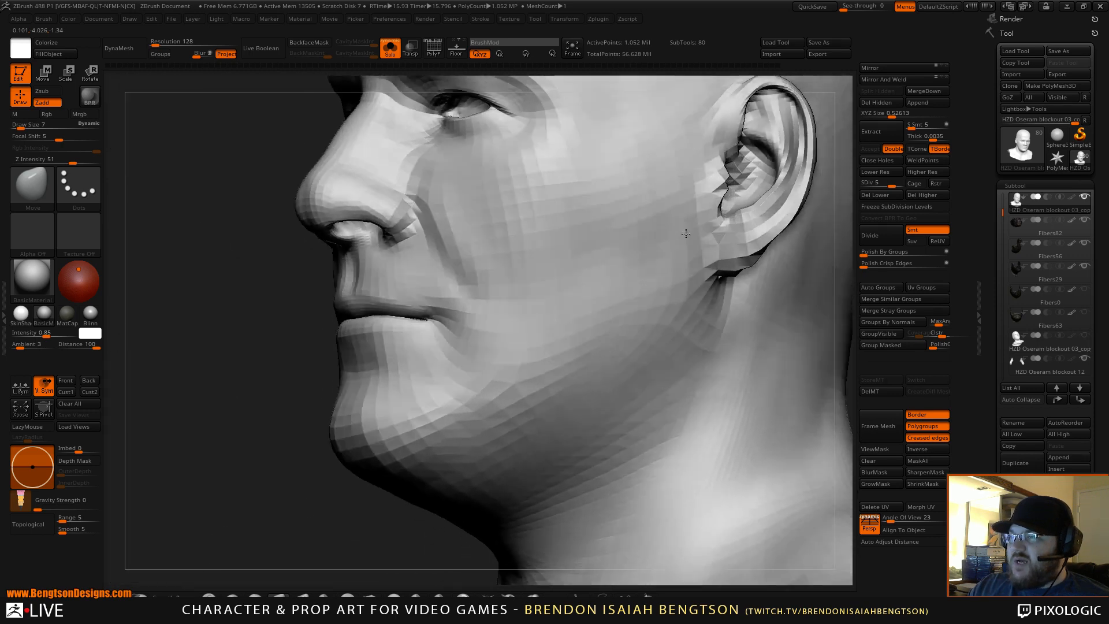
{"action": "key", "text": "shift"}
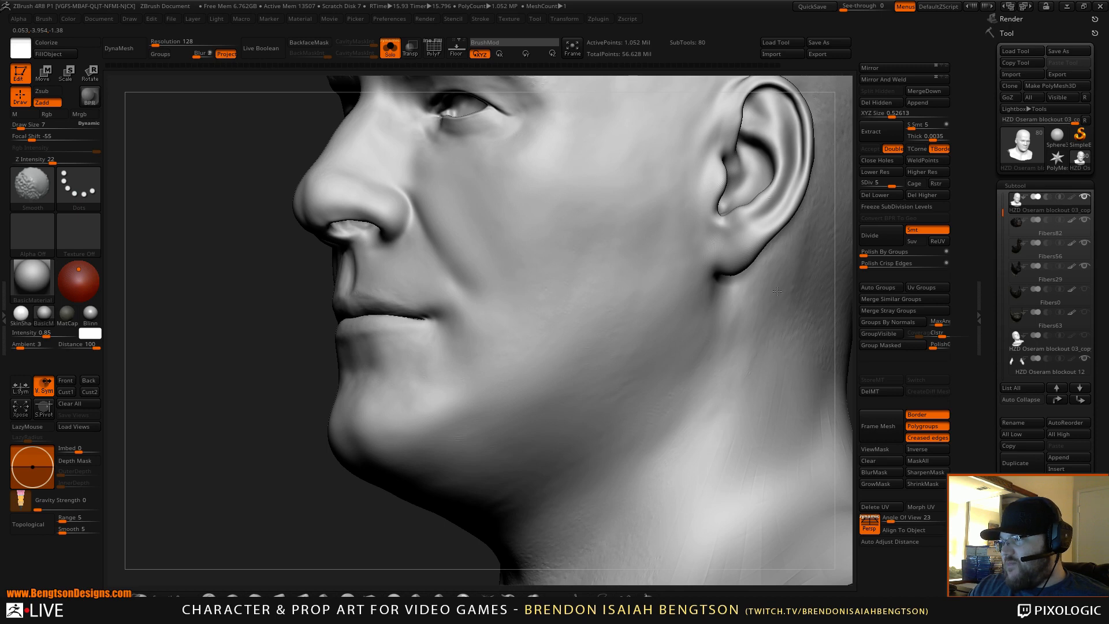
{"action": "mouse_move", "coordinate": [281, 542]}
{"action": "left_mouse_down", "text": "alt"}
{"action": "mouse_move", "coordinate": [283, 439]}
{"action": "mouse_move", "coordinate": [335, 405]}
{"action": "mouse_move", "coordinate": [431, 405]}
{"action": "left_mouse_up", "text": "alt"}
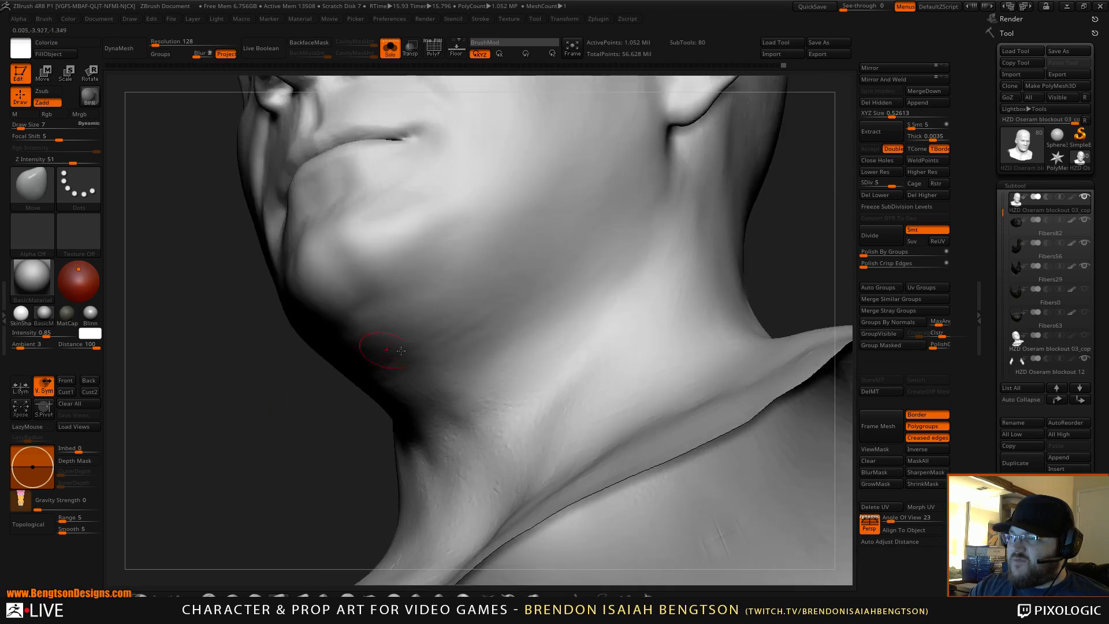
{"action": "key", "text": "shift"}
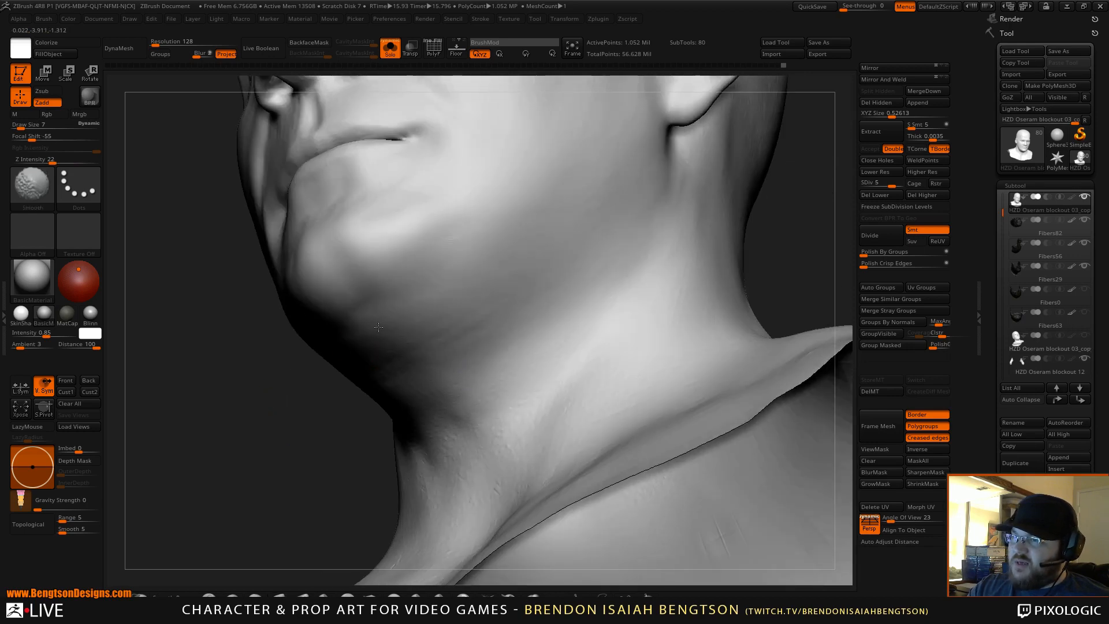
Smooth the skin over both eyebrows and along the brow ridge of the head mesh
{"action": "left_click_drag", "start_coordinate": [463, 305], "coordinate": [262, 422], "text": "alt"}
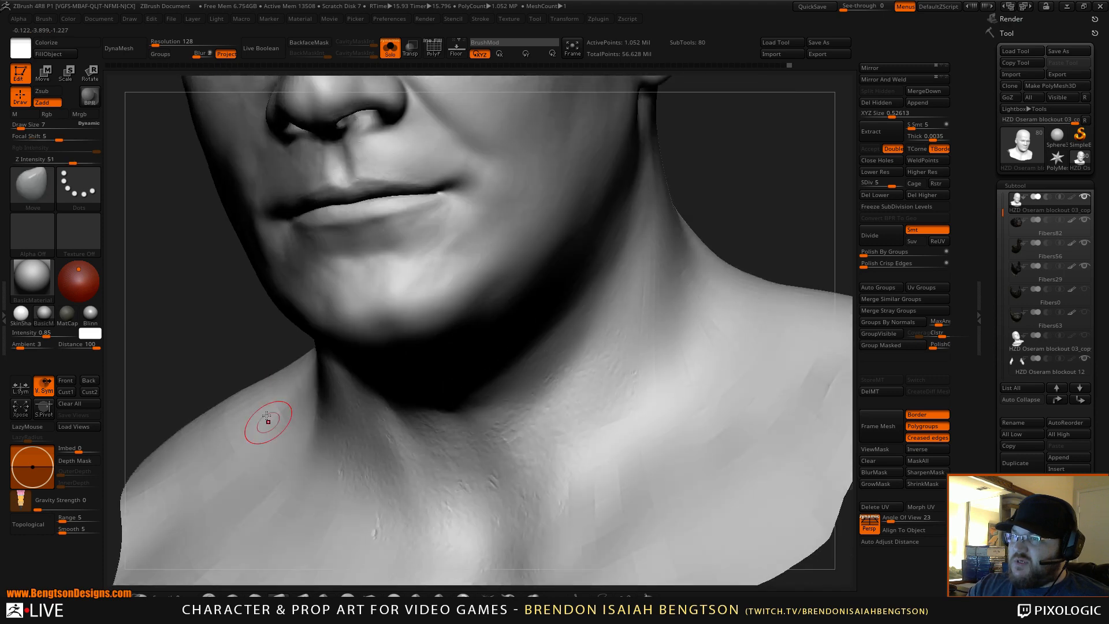
{"action": "mouse_move", "coordinate": [710, 188]}
{"action": "left_mouse_down", "text": "alt"}
{"action": "mouse_move", "coordinate": [723, 261]}
{"action": "mouse_move", "coordinate": [751, 241]}
{"action": "mouse_move", "coordinate": [643, 186]}
{"action": "left_mouse_up", "text": "alt"}
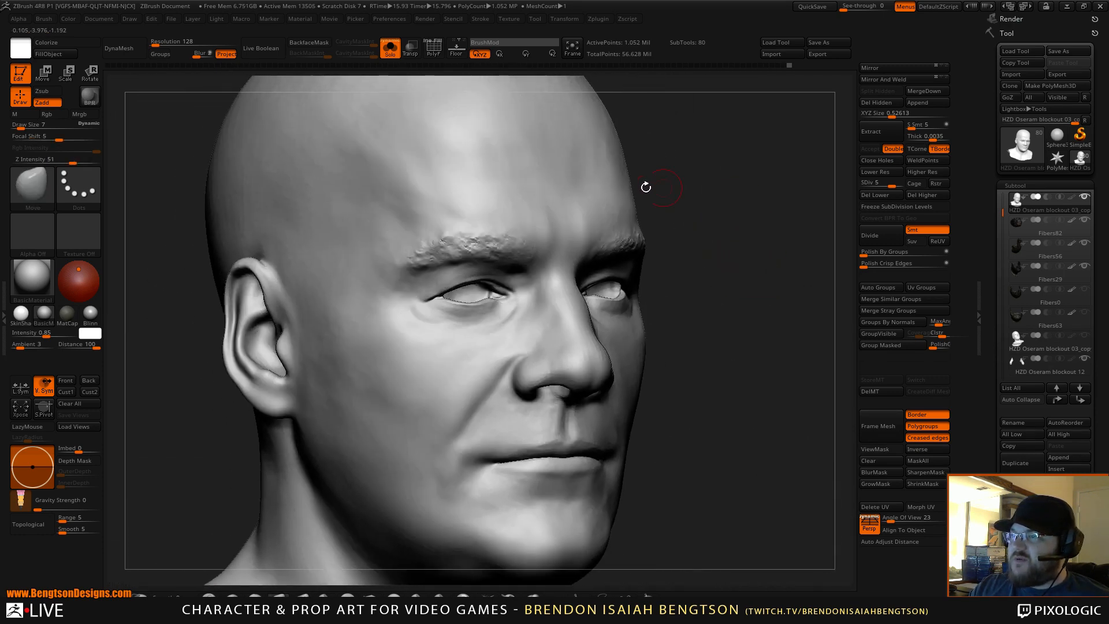
{"action": "key", "text": "shift"}
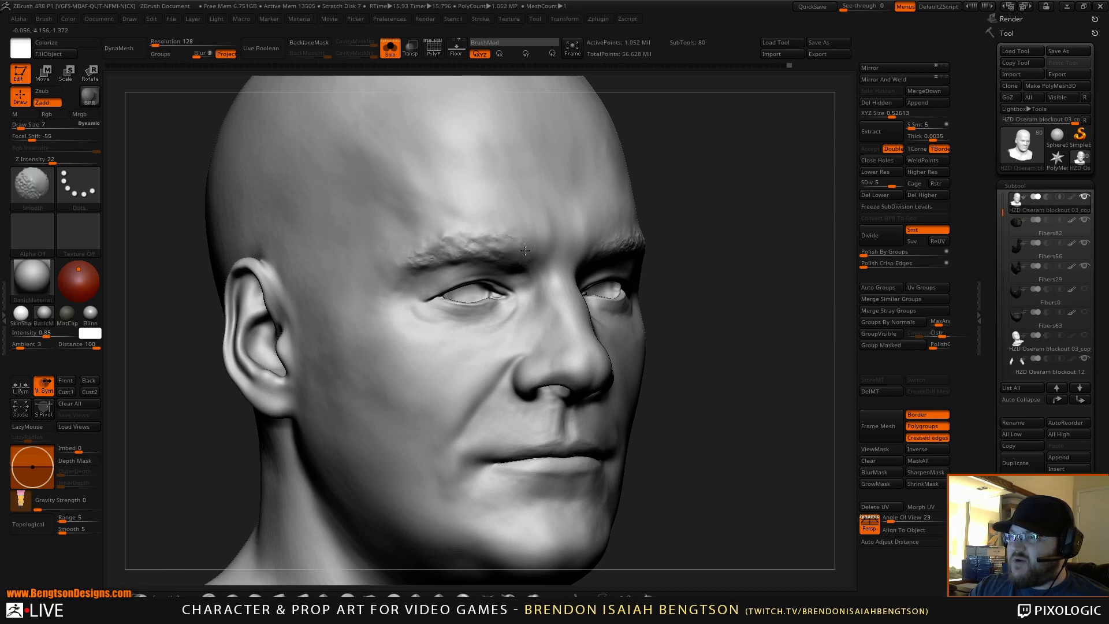
{"action": "left_click_drag", "start_coordinate": [394, 262], "coordinate": [538, 255]}
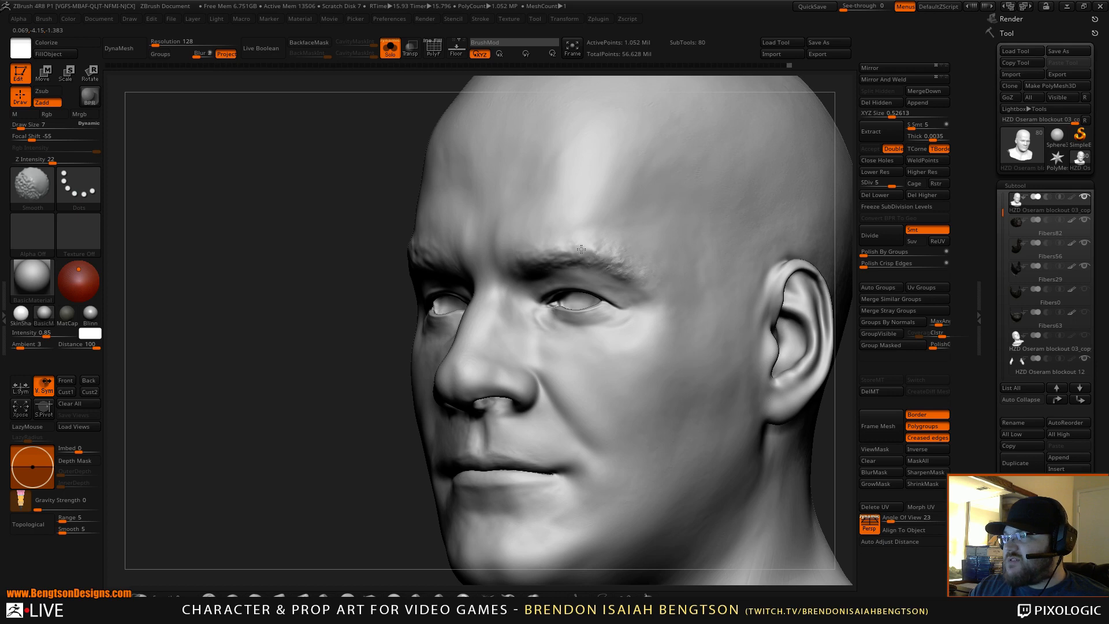
{"action": "mouse_move", "coordinate": [312, 396]}
{"action": "left_mouse_down"}
{"action": "mouse_move", "coordinate": [258, 402]}
{"action": "mouse_move", "coordinate": [268, 441]}
{"action": "mouse_move", "coordinate": [299, 411]}
{"action": "left_mouse_up"}
{"action": "left_click_drag", "start_coordinate": [796, 339], "coordinate": [753, 320]}
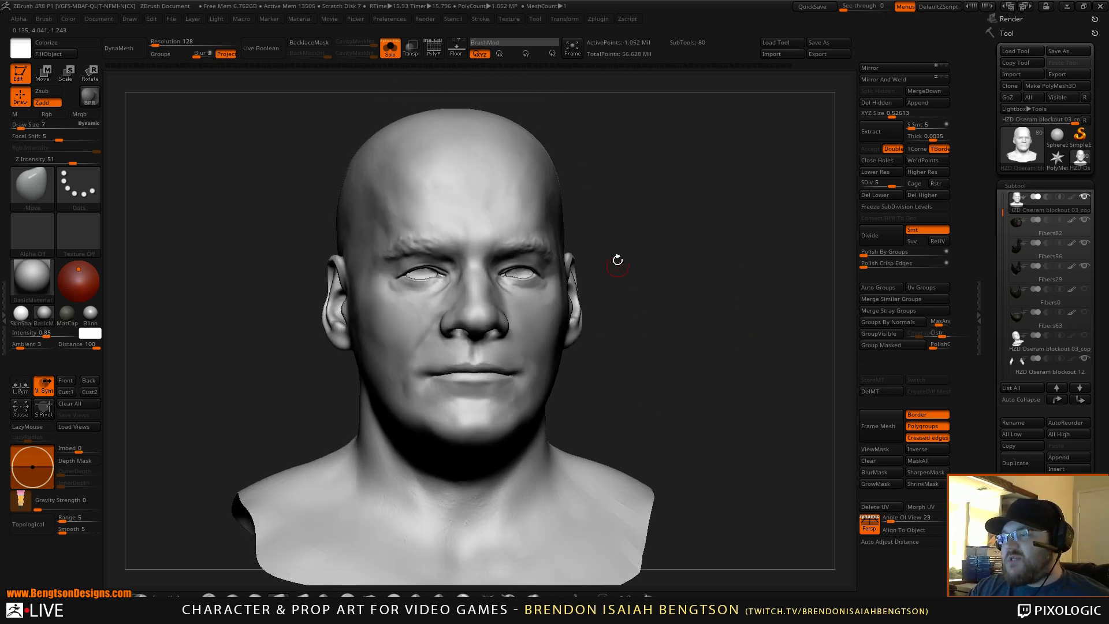
Raise the Draw Size to 23 and smooth the forehead, the temples and the scalp
{"action": "left_click_drag", "start_coordinate": [679, 267], "coordinate": [688, 241], "text": "alt"}
{"action": "left_click_drag", "start_coordinate": [638, 143], "coordinate": [657, 242], "text": "alt"}
{"action": "key", "text": "space"}
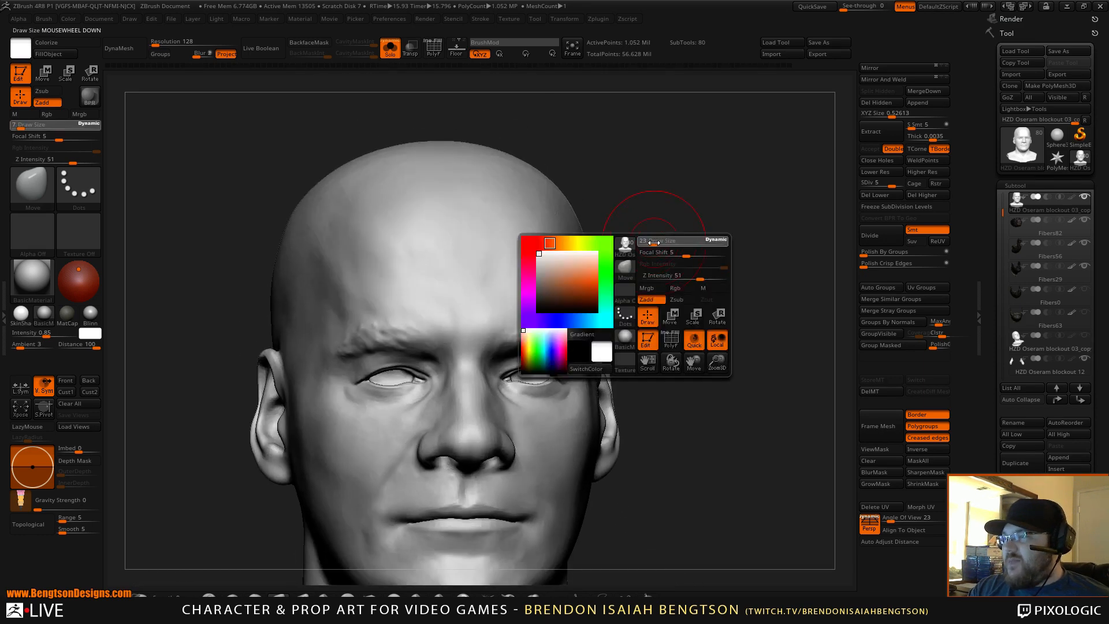
{"action": "mouse_move", "coordinate": [696, 206]}
{"action": "left_mouse_down", "text": "alt"}
{"action": "mouse_move", "coordinate": [706, 269]}
{"action": "mouse_move", "coordinate": [665, 283]}
{"action": "mouse_move", "coordinate": [601, 259]}
{"action": "left_mouse_up", "text": "alt"}
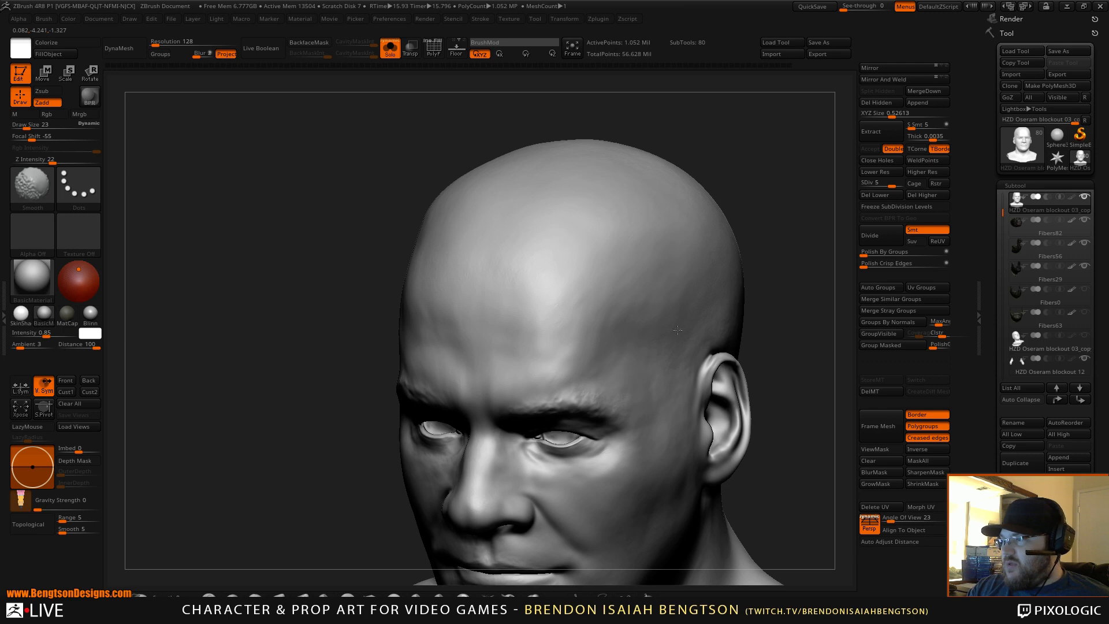
{"action": "left_click_drag", "start_coordinate": [768, 186], "coordinate": [577, 228]}
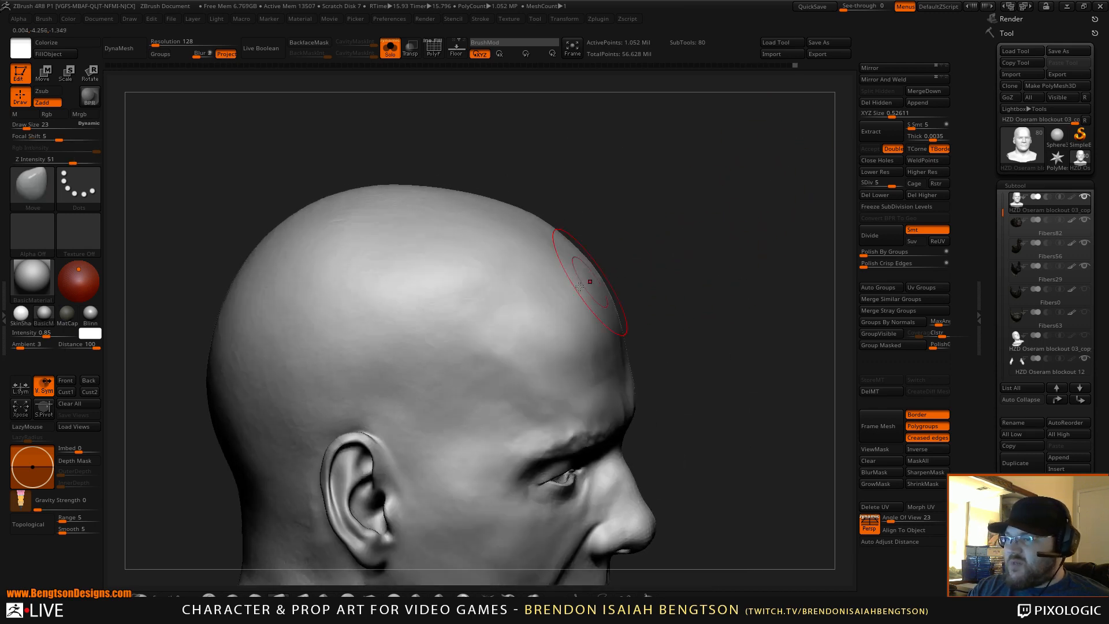
{"action": "mouse_move", "coordinate": [716, 262]}
{"action": "left_mouse_down"}
{"action": "mouse_move", "coordinate": [753, 258]}
{"action": "mouse_move", "coordinate": [719, 138]}
{"action": "left_mouse_up"}
Examine the head's wireframe topology at subdivision level 1 around the face, ears and neck, and return to subdivision level 5
{"action": "left_click_drag", "start_coordinate": [888, 184], "coordinate": [861, 185]}
{"action": "key", "text": "shift+f"}
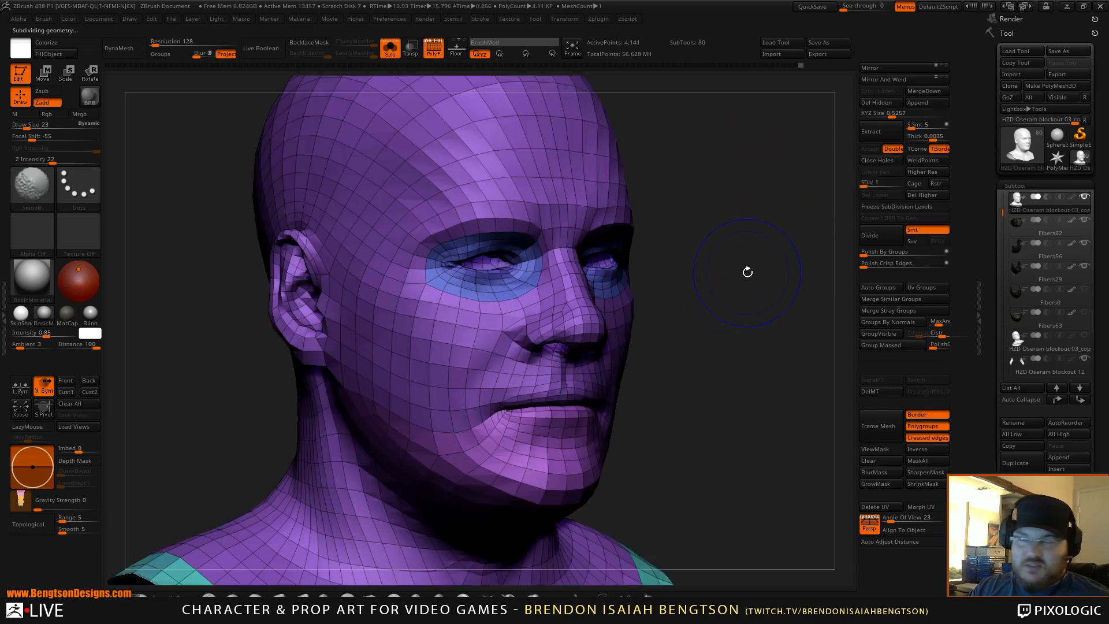
{"action": "mouse_move", "coordinate": [761, 294]}
{"action": "left_mouse_down", "text": "alt"}
{"action": "mouse_move", "coordinate": [750, 260]}
{"action": "mouse_move", "coordinate": [760, 265]}
{"action": "mouse_move", "coordinate": [725, 265]}
{"action": "mouse_move", "coordinate": [750, 254]}
{"action": "mouse_move", "coordinate": [733, 254]}
{"action": "mouse_move", "coordinate": [774, 283]}
{"action": "mouse_move", "coordinate": [770, 272]}
{"action": "mouse_move", "coordinate": [746, 293]}
{"action": "mouse_move", "coordinate": [767, 290]}
{"action": "mouse_move", "coordinate": [768, 250]}
{"action": "mouse_move", "coordinate": [754, 261]}
{"action": "mouse_move", "coordinate": [765, 258]}
{"action": "mouse_move", "coordinate": [765, 287]}
{"action": "mouse_move", "coordinate": [708, 283]}
{"action": "mouse_move", "coordinate": [746, 291]}
{"action": "mouse_move", "coordinate": [686, 252]}
{"action": "mouse_move", "coordinate": [661, 261]}
{"action": "left_mouse_up", "text": "alt"}
{"action": "key", "text": "space"}
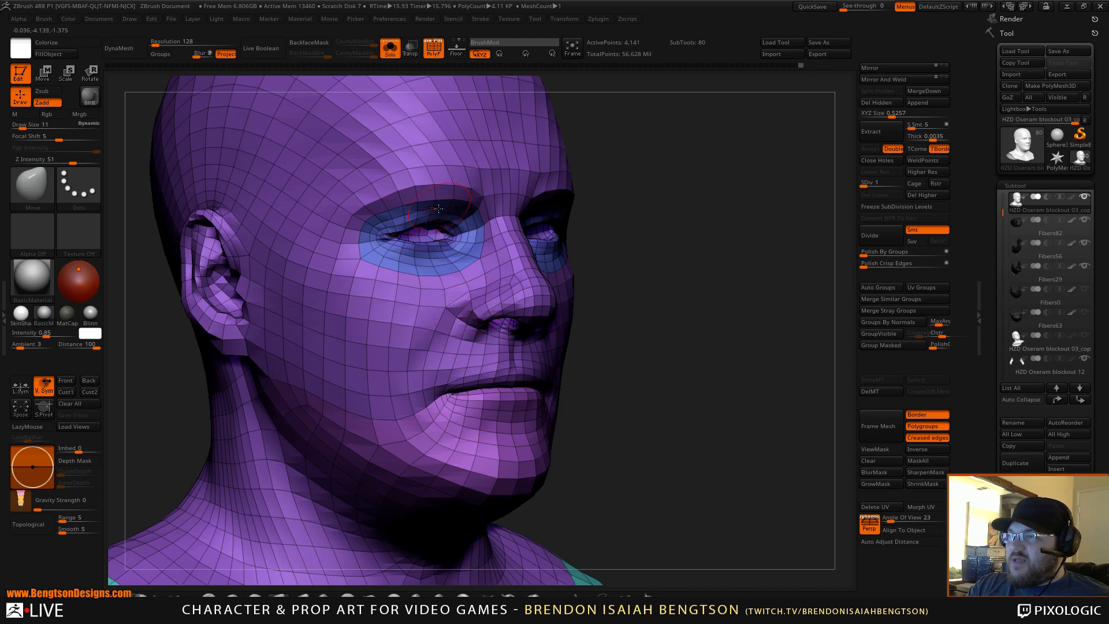
{"action": "mouse_move", "coordinate": [700, 185]}
{"action": "left_mouse_down"}
{"action": "mouse_move", "coordinate": [734, 225]}
{"action": "mouse_move", "coordinate": [758, 228]}
{"action": "mouse_move", "coordinate": [690, 219]}
{"action": "mouse_move", "coordinate": [745, 193]}
{"action": "mouse_move", "coordinate": [768, 197]}
{"action": "mouse_move", "coordinate": [693, 202]}
{"action": "mouse_move", "coordinate": [497, 284]}
{"action": "left_mouse_up"}
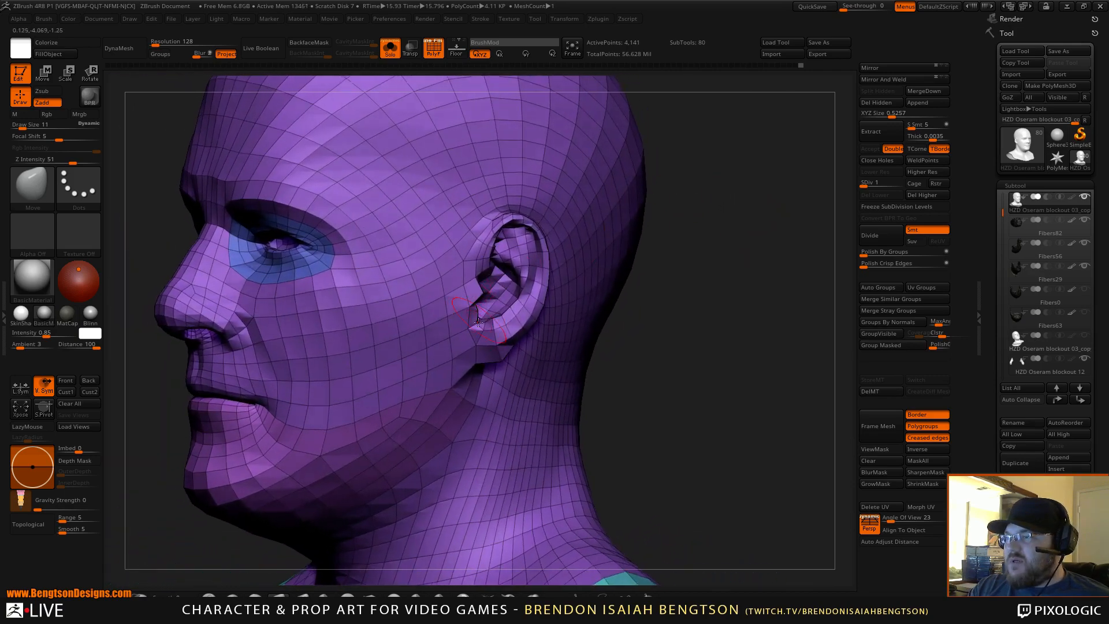
{"action": "left_click_drag", "start_coordinate": [718, 292], "coordinate": [609, 320]}
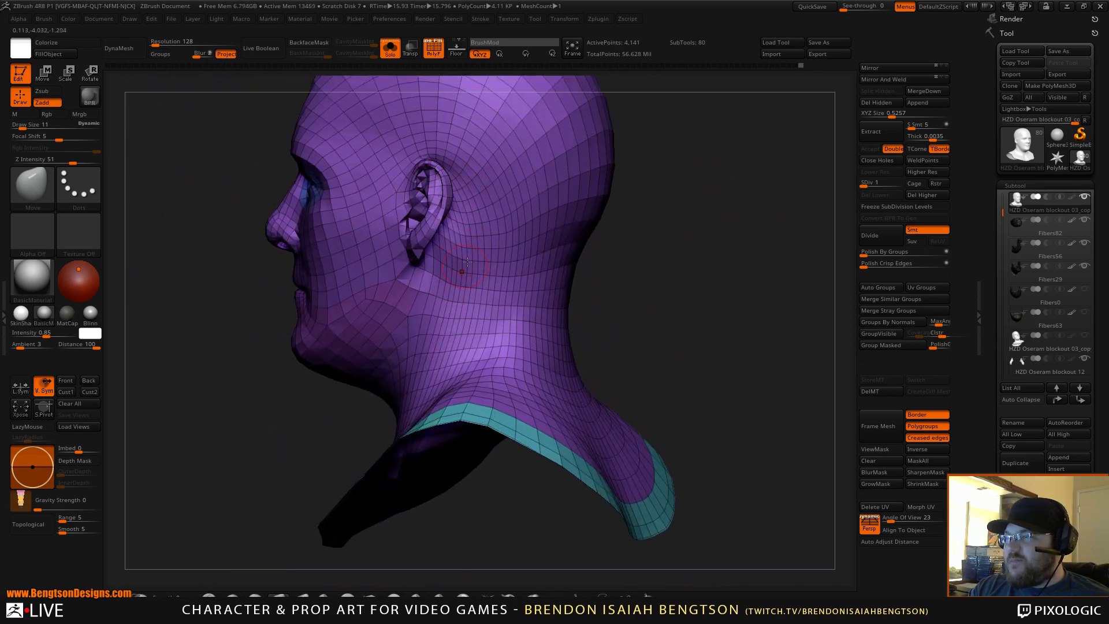
{"action": "left_click_drag", "start_coordinate": [664, 293], "coordinate": [577, 358], "text": "alt"}
{"action": "left_click_drag", "start_coordinate": [741, 367], "coordinate": [698, 296], "text": "alt"}
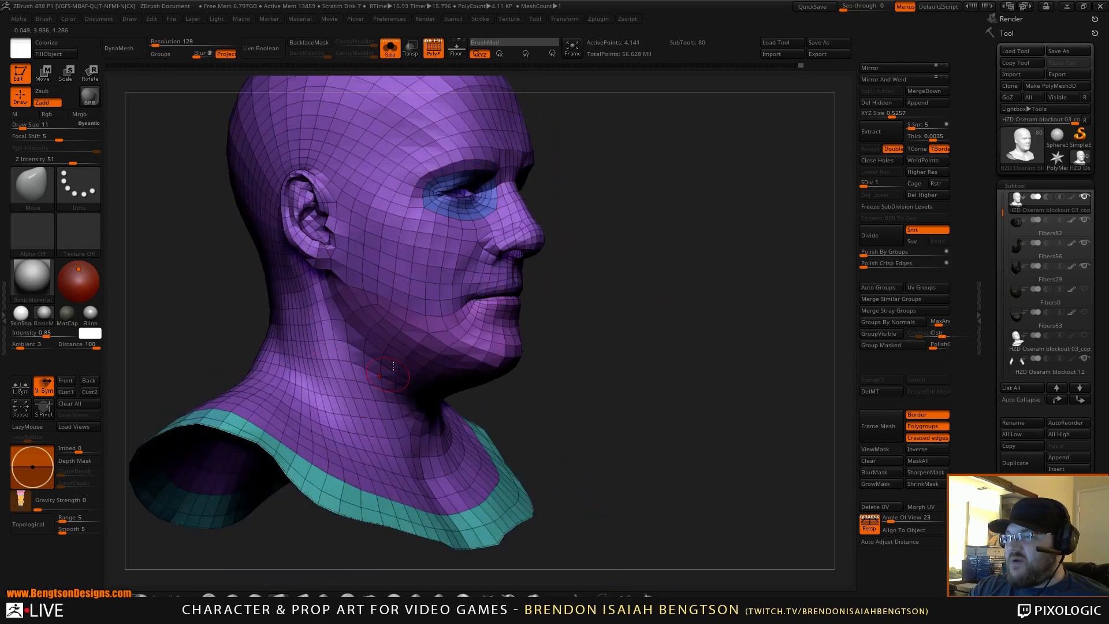
{"action": "mouse_move", "coordinate": [645, 257]}
{"action": "left_mouse_down"}
{"action": "mouse_move", "coordinate": [710, 349]}
{"action": "mouse_move", "coordinate": [736, 310]}
{"action": "mouse_move", "coordinate": [716, 320]}
{"action": "mouse_move", "coordinate": [688, 298]}
{"action": "mouse_move", "coordinate": [672, 227]}
{"action": "mouse_move", "coordinate": [696, 286]}
{"action": "mouse_move", "coordinate": [664, 324]}
{"action": "mouse_move", "coordinate": [698, 278]}
{"action": "mouse_move", "coordinate": [703, 304]}
{"action": "mouse_move", "coordinate": [750, 262]}
{"action": "mouse_move", "coordinate": [718, 231]}
{"action": "mouse_move", "coordinate": [748, 258]}
{"action": "left_mouse_up"}
{"action": "key", "text": "shift+f"}
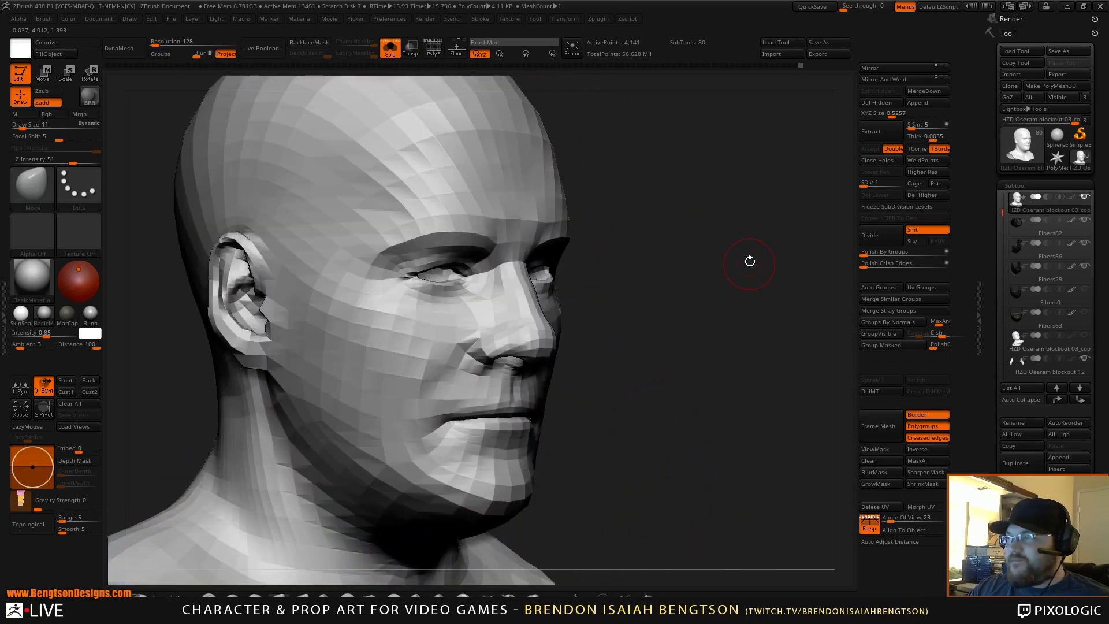
{"action": "left_click", "coordinate": [890, 186]}
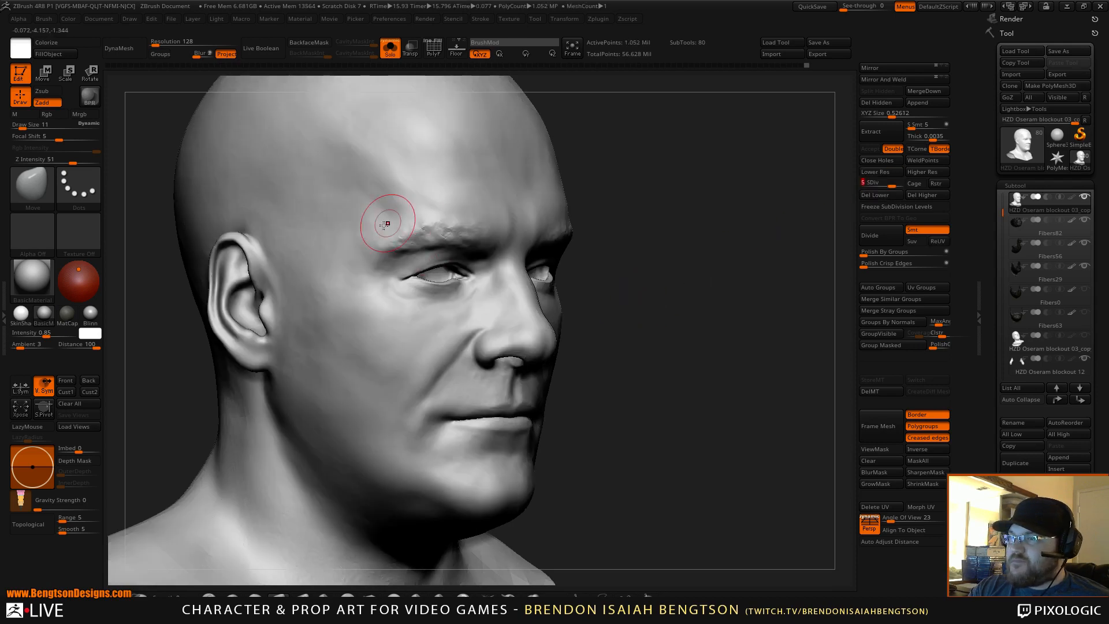
Set the Draw Size to 6 and smooth above the eyebrows and around their outer ends
{"action": "mouse_move", "coordinate": [615, 249]}
{"action": "left_mouse_down"}
{"action": "mouse_move", "coordinate": [696, 223]}
{"action": "mouse_move", "coordinate": [674, 223]}
{"action": "mouse_move", "coordinate": [688, 227]}
{"action": "mouse_move", "coordinate": [693, 192]}
{"action": "left_mouse_up"}
{"action": "key", "text": "space"}
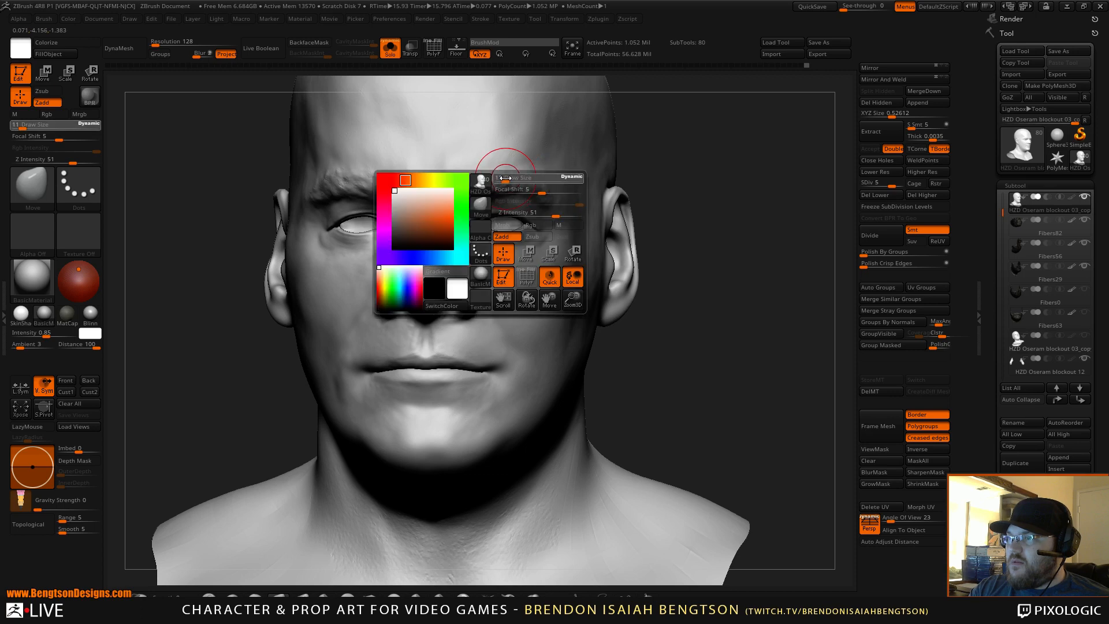
{"action": "left_click", "coordinate": [505, 178]}
{"action": "key", "text": "shift"}
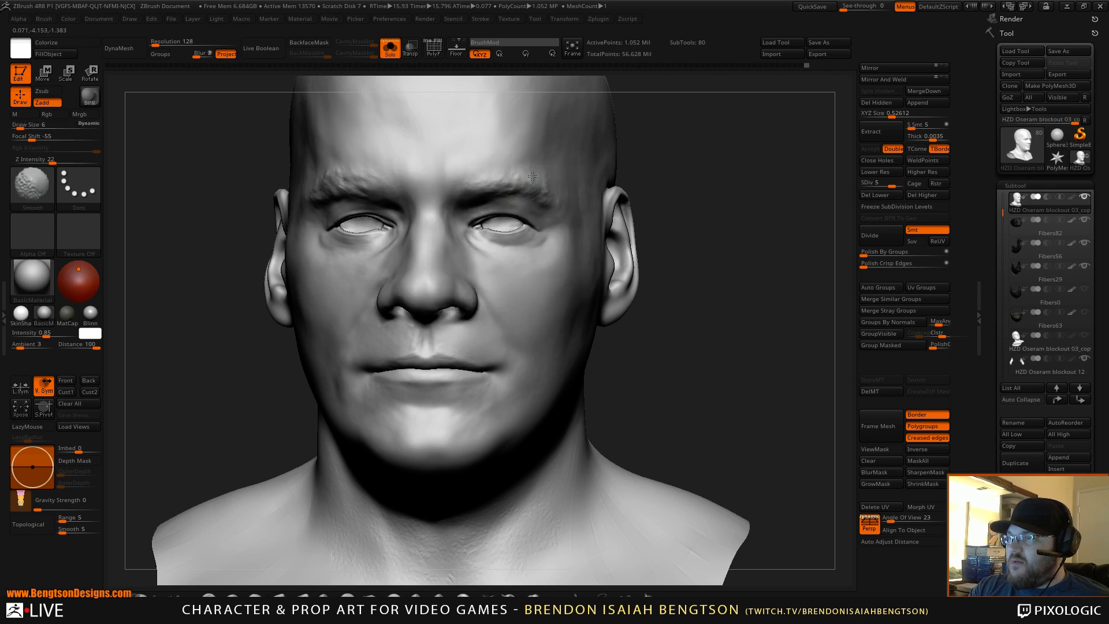
{"action": "mouse_move", "coordinate": [678, 191]}
{"action": "left_mouse_down"}
{"action": "mouse_move", "coordinate": [753, 198]}
{"action": "mouse_move", "coordinate": [736, 211]}
{"action": "mouse_move", "coordinate": [661, 185]}
{"action": "left_mouse_up"}
{"action": "key", "text": "shift"}
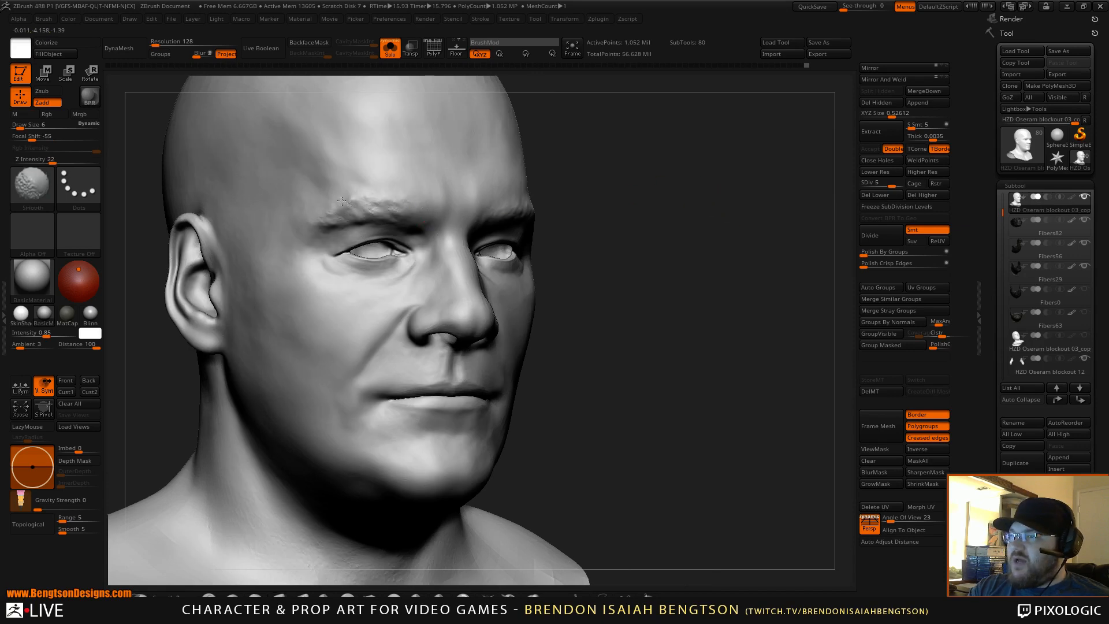
Reduce the Draw Size to 3 and smooth the area around the eyes and beneath the brows
{"action": "mouse_move", "coordinate": [728, 224]}
{"action": "left_mouse_down"}
{"action": "mouse_move", "coordinate": [705, 223]}
{"action": "mouse_move", "coordinate": [705, 193]}
{"action": "mouse_move", "coordinate": [774, 194]}
{"action": "left_mouse_up"}
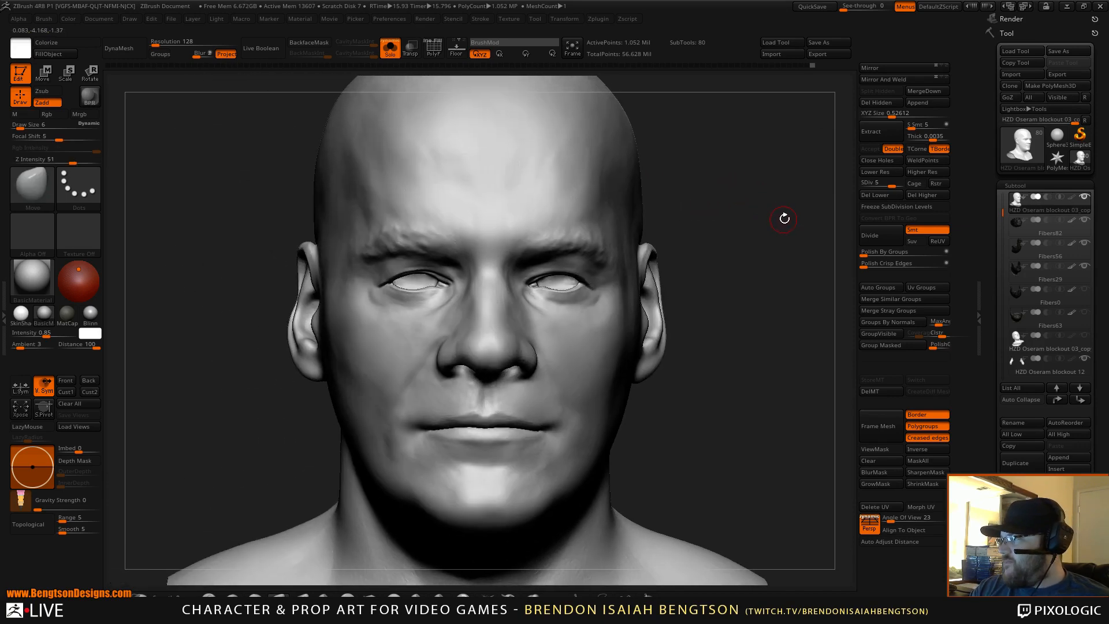
{"action": "left_click_drag", "start_coordinate": [794, 253], "coordinate": [756, 119], "text": "alt"}
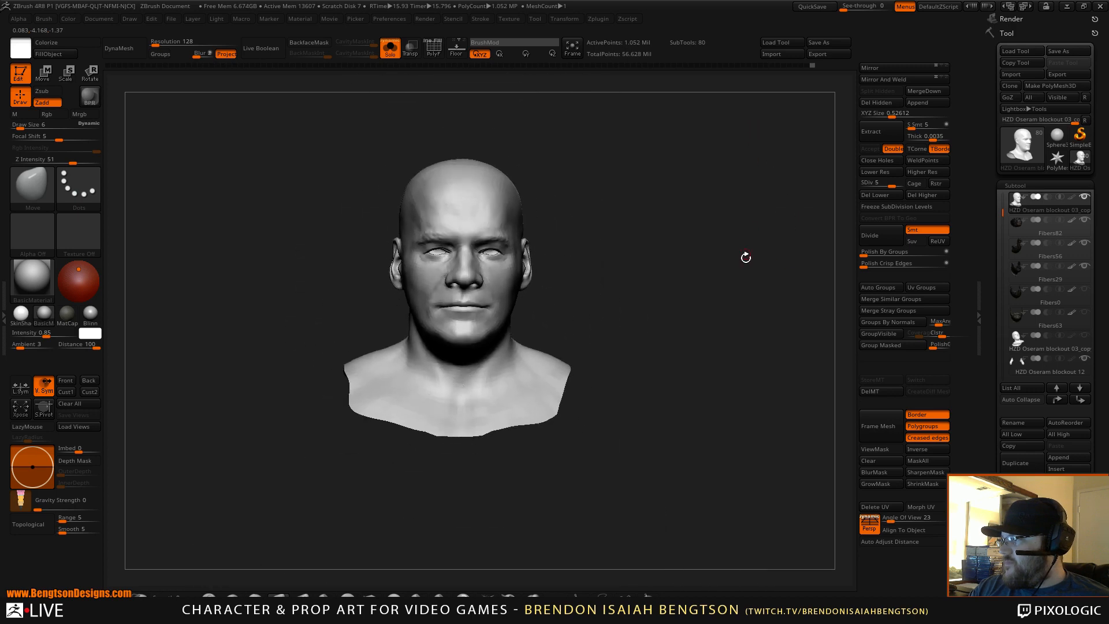
{"action": "left_click_drag", "start_coordinate": [746, 257], "coordinate": [704, 245], "text": "alt"}
{"action": "key", "text": "shift"}
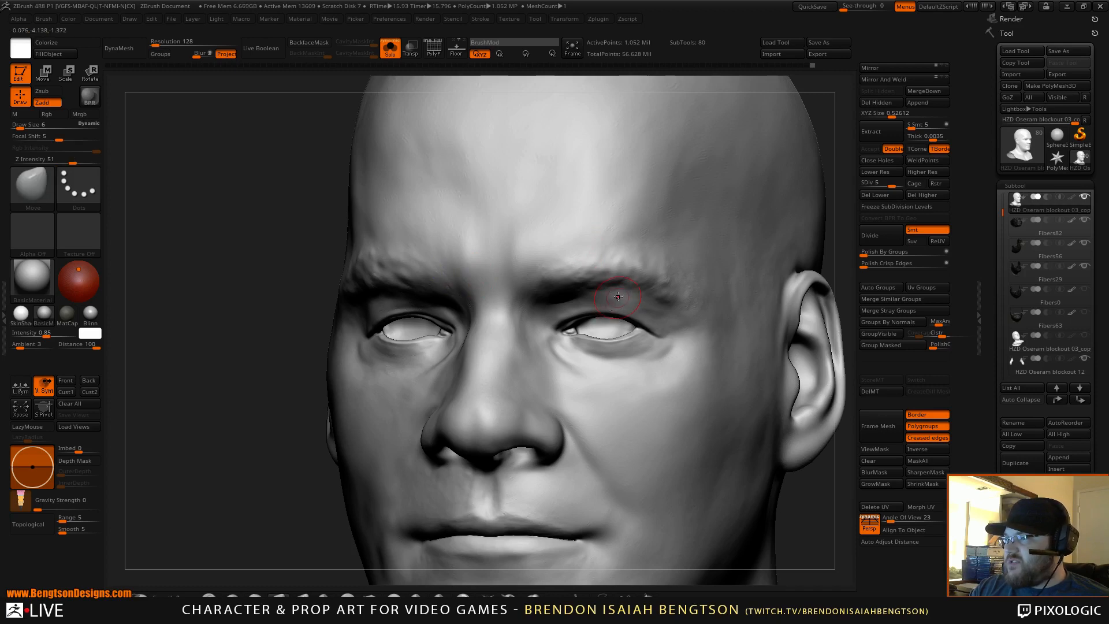
{"action": "key", "text": "space"}
{"action": "left_click_drag", "start_coordinate": [618, 298], "coordinate": [614, 299]}
{"action": "key", "text": "shift"}
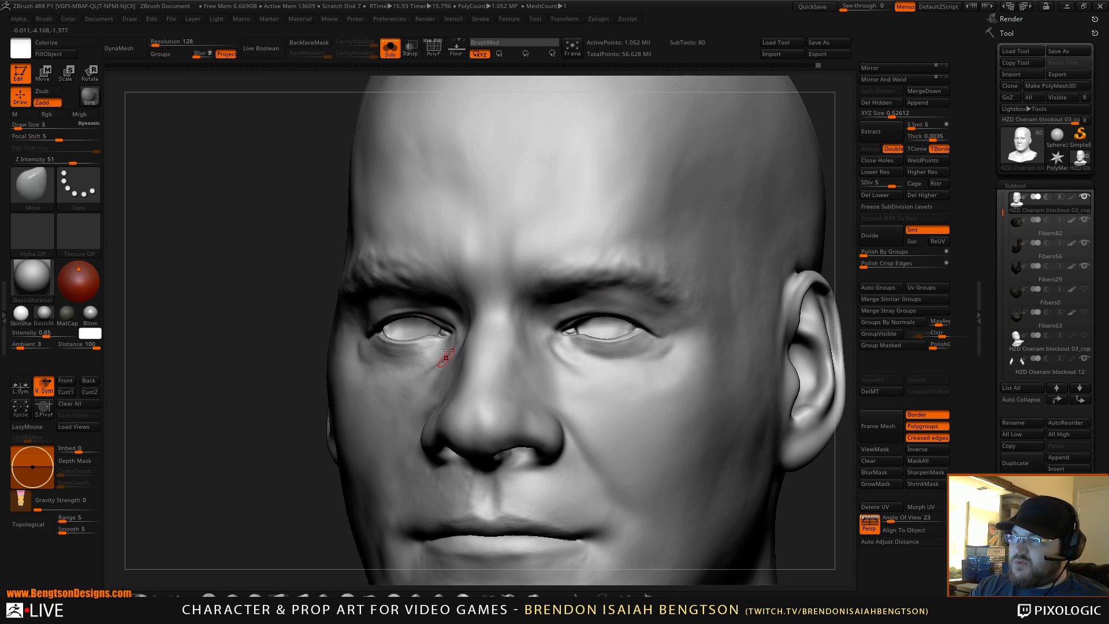
{"action": "right_click_drag", "start_coordinate": [446, 357], "coordinate": [323, 351]}
{"action": "right_click_drag", "start_coordinate": [323, 351], "coordinate": [468, 352], "text": "alt"}
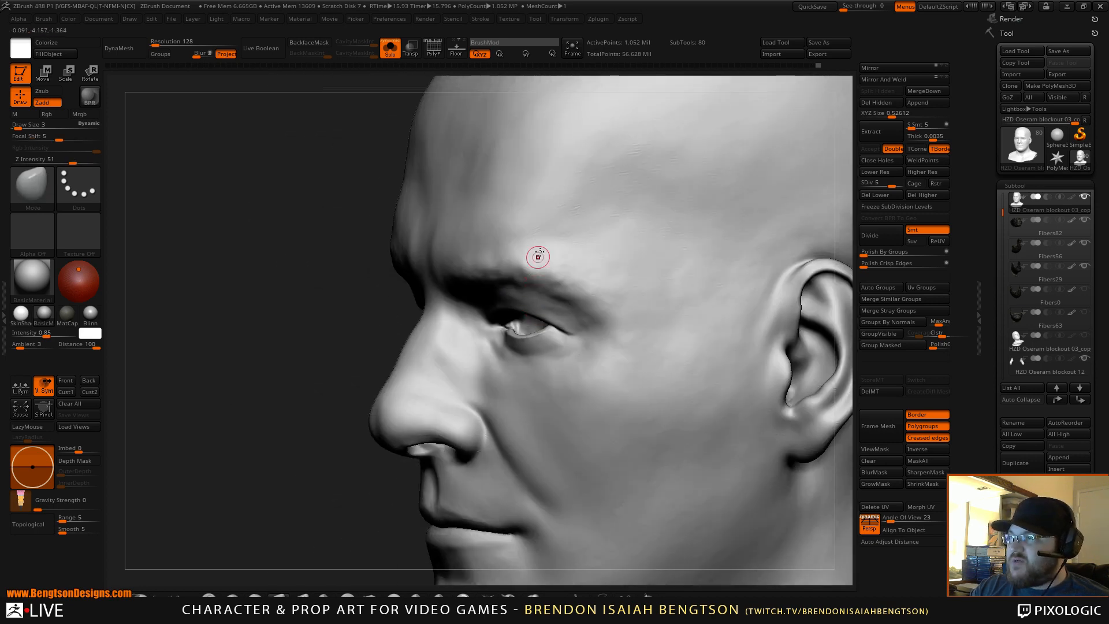
Set the Draw Size to 23 and smooth the temple and the side of the head above the ear
{"action": "key", "text": "space"}
{"action": "left_click_drag", "start_coordinate": [594, 198], "coordinate": [622, 139]}
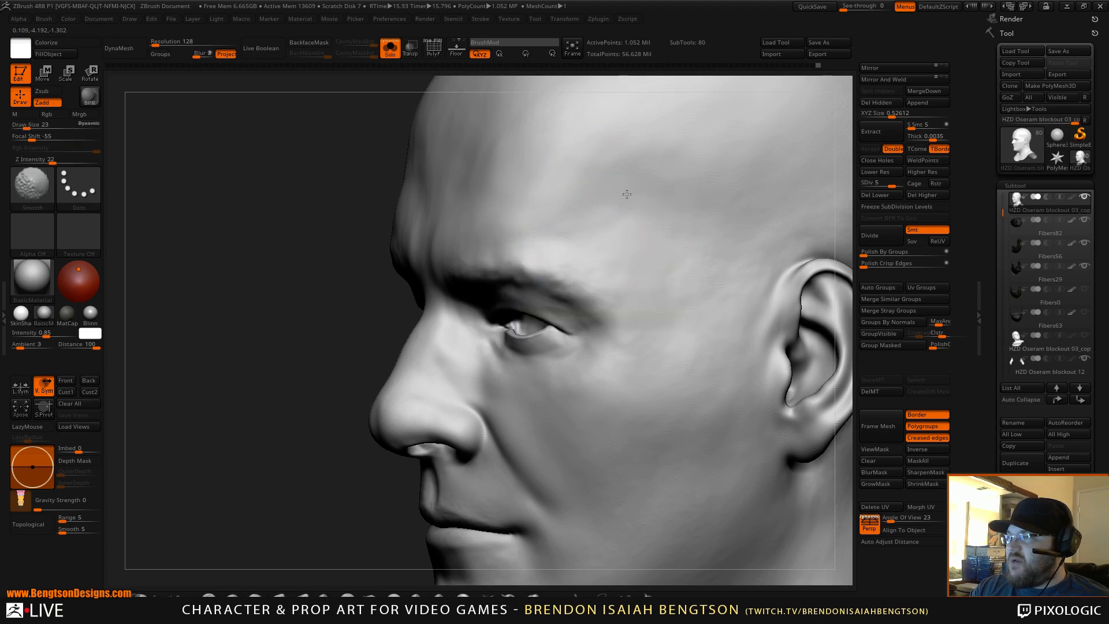
{"action": "right_click_drag", "start_coordinate": [505, 382], "coordinate": [584, 379]}
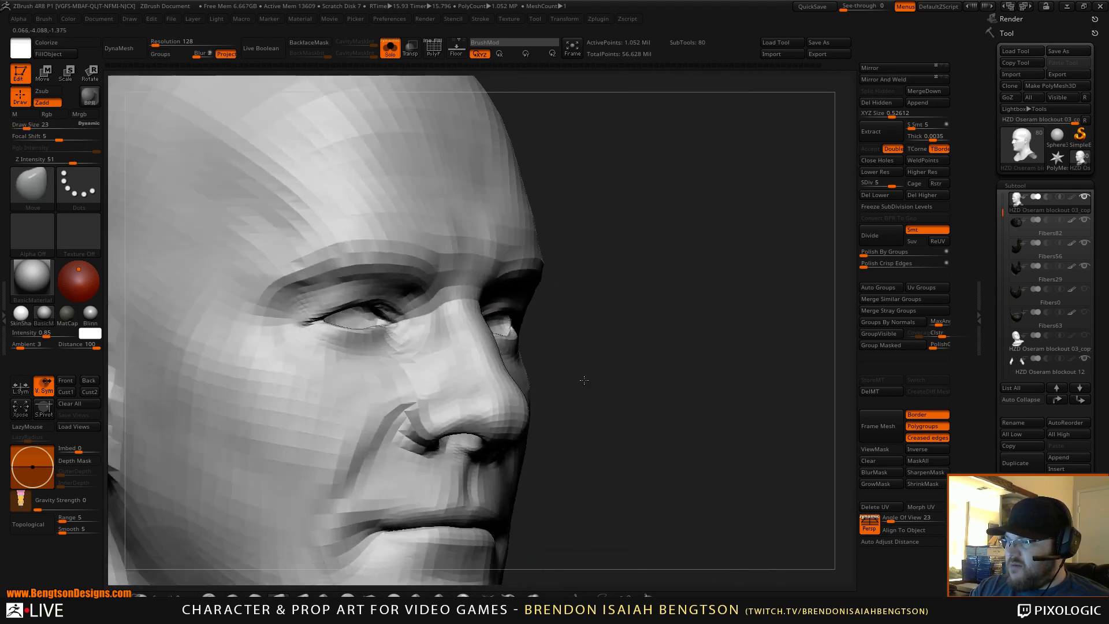
{"action": "right_click_drag", "start_coordinate": [349, 182], "coordinate": [545, 288], "text": "alt"}
{"action": "left_click_drag", "start_coordinate": [545, 287], "coordinate": [402, 262], "text": "shift"}
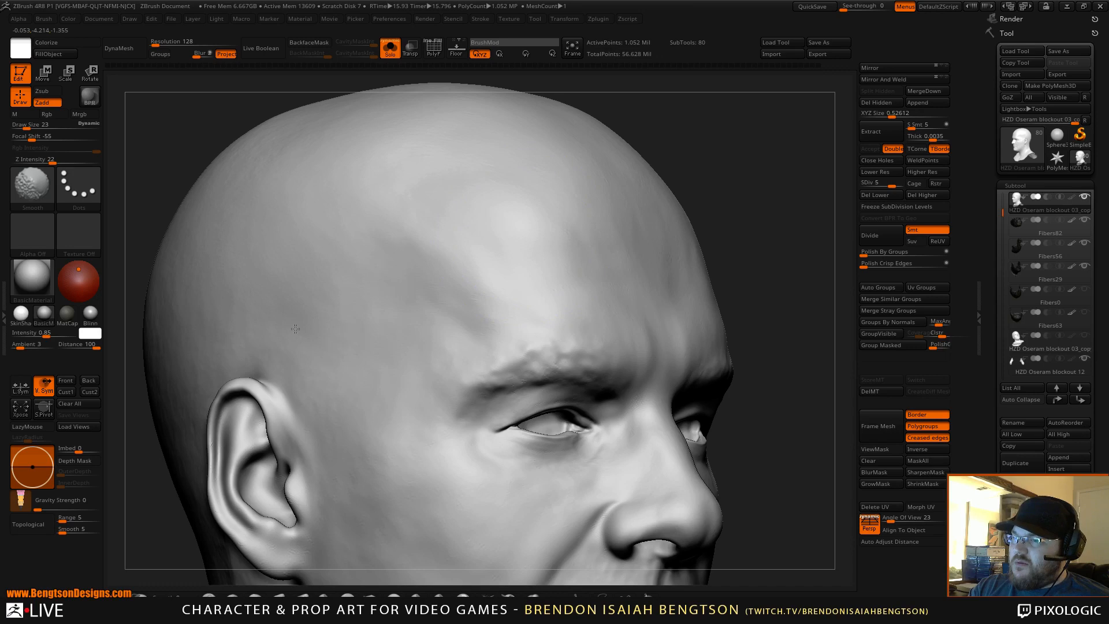
Raise the head to subdivision level 6, set the Draw Size to 8 and smooth the small bumps on the forehead and temple
{"action": "left_click_drag", "start_coordinate": [892, 184], "coordinate": [899, 184]}
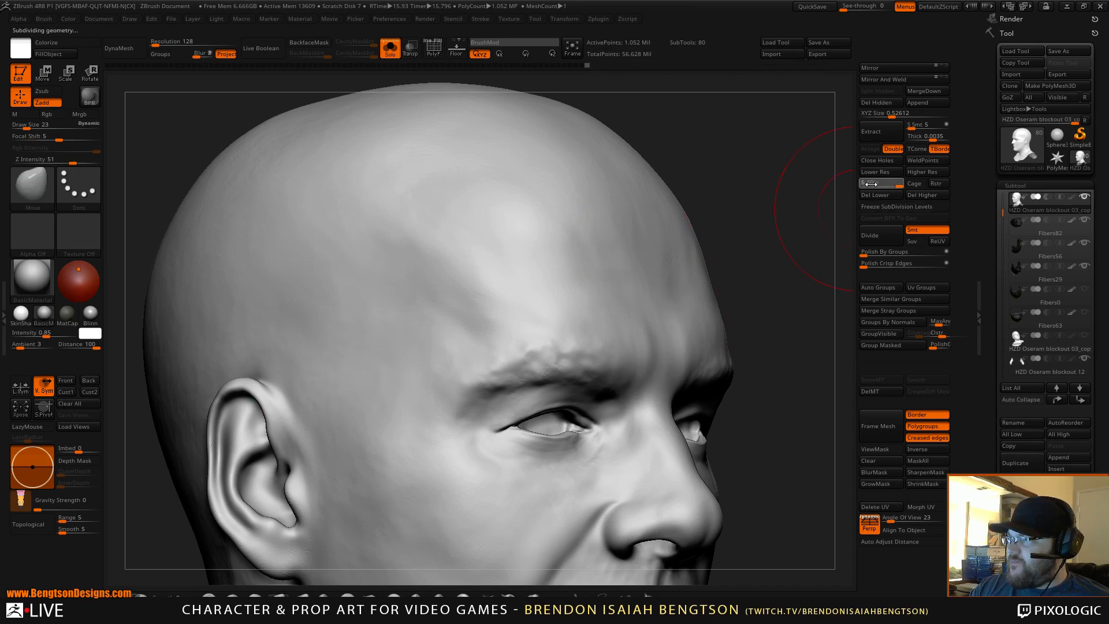
{"action": "key", "text": "space"}
{"action": "left_click_drag", "start_coordinate": [557, 341], "coordinate": [549, 341]}
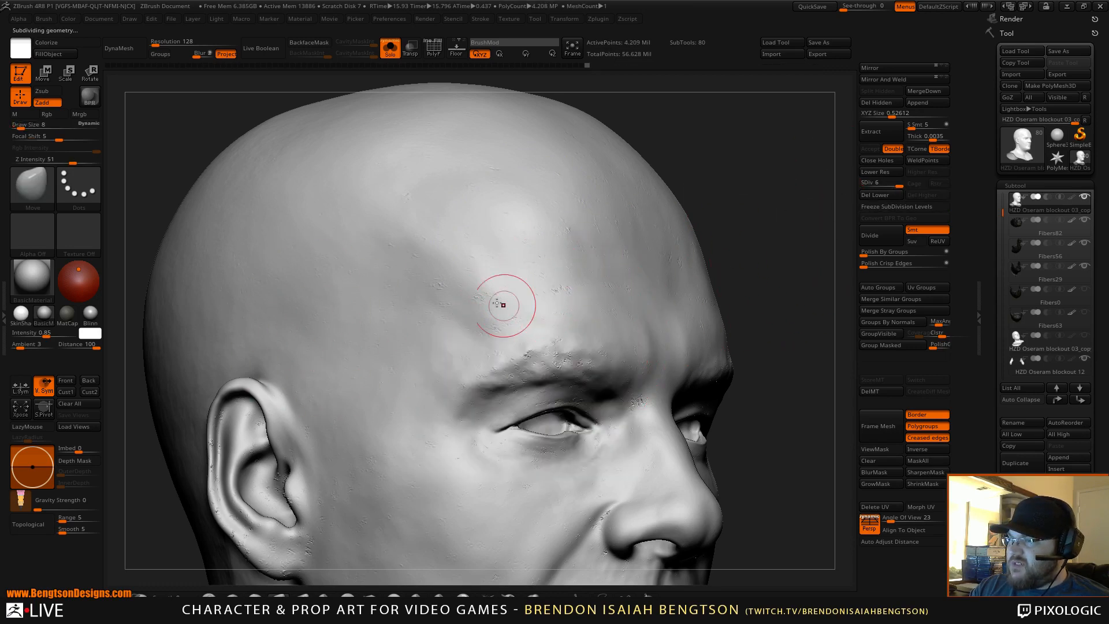
{"action": "key", "text": "shift"}
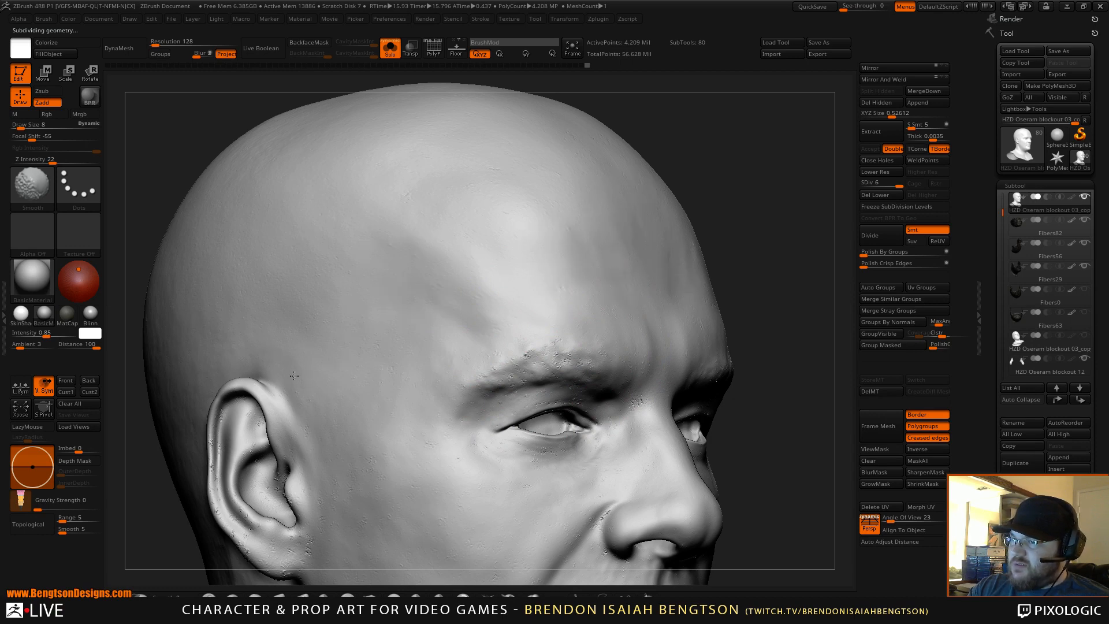
Set the Draw Size to 12 and smooth the bridge of the nose and the skin between the eyebrows
{"action": "mouse_move", "coordinate": [840, 283]}
{"action": "left_mouse_down", "text": "alt"}
{"action": "mouse_move", "coordinate": [773, 179]}
{"action": "mouse_move", "coordinate": [653, 188]}
{"action": "left_mouse_up", "text": "alt"}
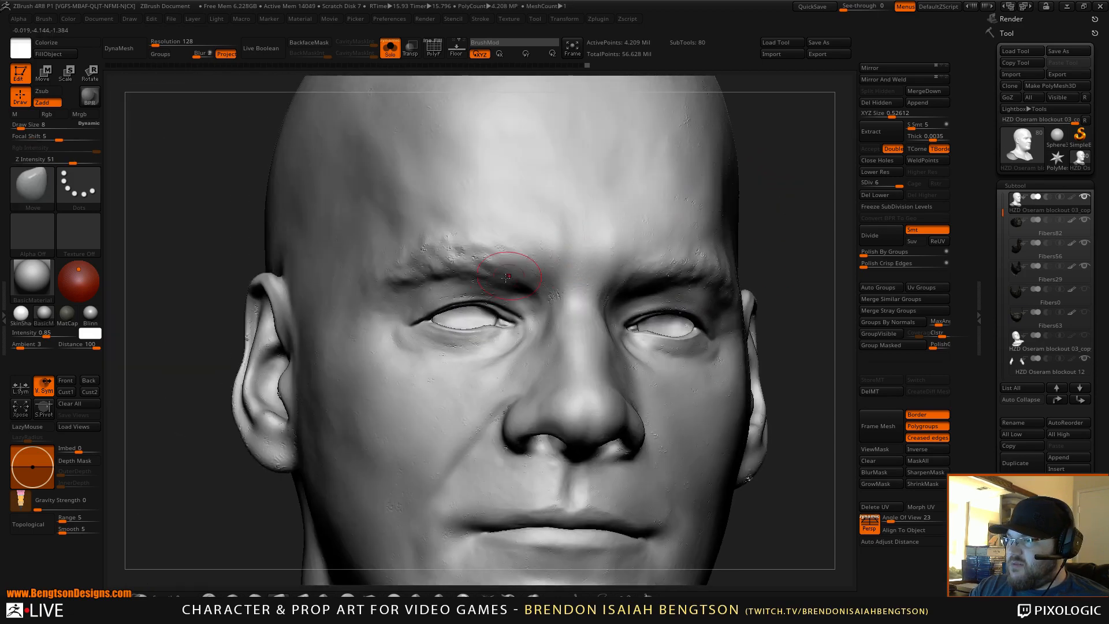
{"action": "key", "text": "space"}
{"action": "left_click_drag", "start_coordinate": [500, 287], "coordinate": [502, 287]}
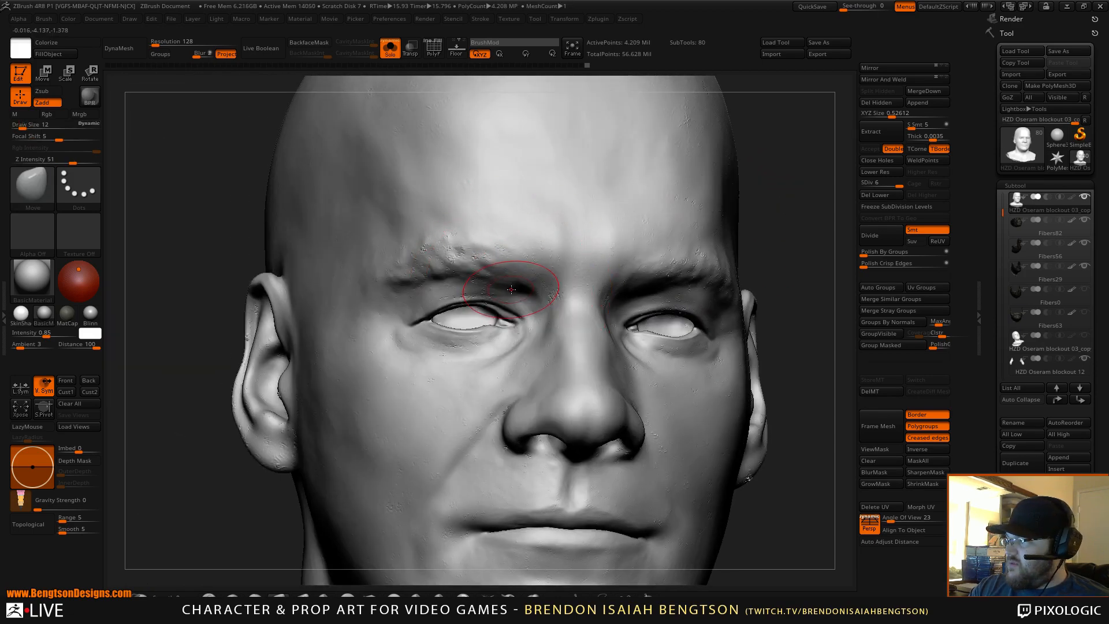
{"action": "mouse_move", "coordinate": [515, 284]}
{"action": "right_mouse_down", "text": "ctrl"}
{"action": "mouse_move", "coordinate": [522, 317]}
{"action": "mouse_move", "coordinate": [503, 302]}
{"action": "right_mouse_up", "text": "ctrl"}
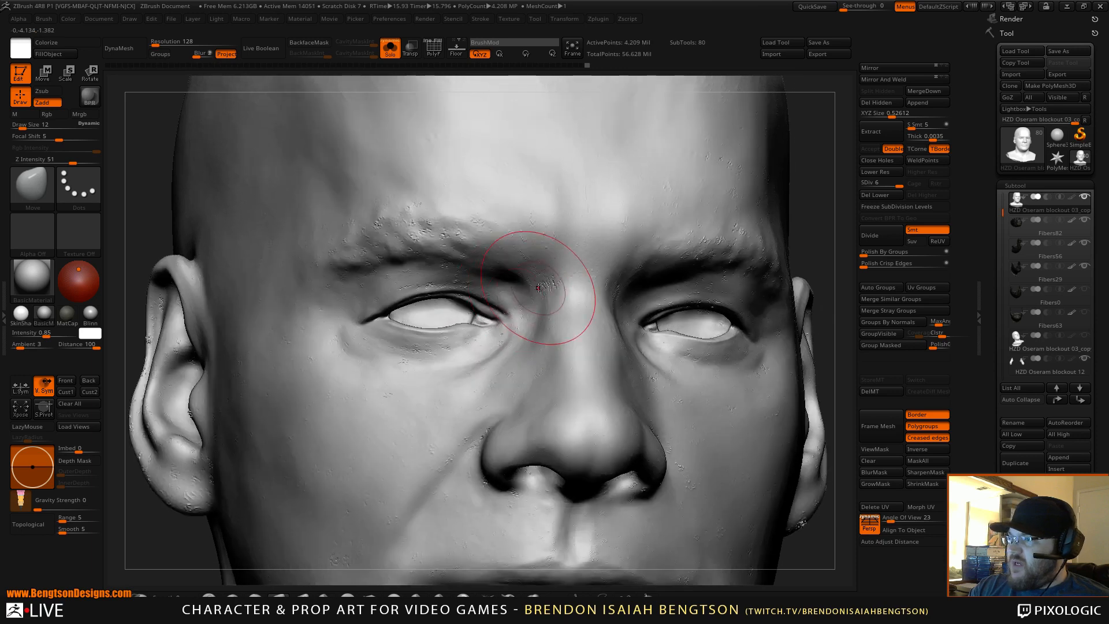
{"action": "left_click_drag", "start_coordinate": [542, 286], "coordinate": [548, 301], "text": "shift"}
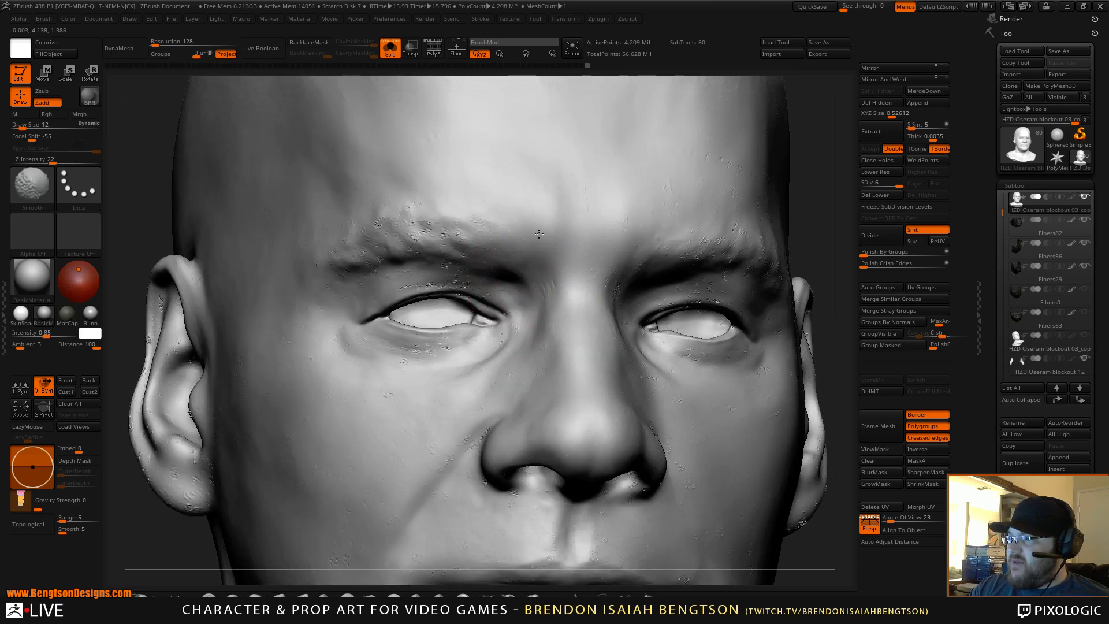
{"action": "mouse_move", "coordinate": [539, 234]}
{"action": "left_mouse_down", "text": "shift"}
{"action": "mouse_move", "coordinate": [548, 275]}
{"action": "mouse_move", "coordinate": [609, 296]}
{"action": "left_mouse_up", "text": "shift"}
Set the Draw Size to 5 and smooth the pitted bumps in the character's right eyebrow and the adjoining cheek
{"action": "key", "text": "space"}
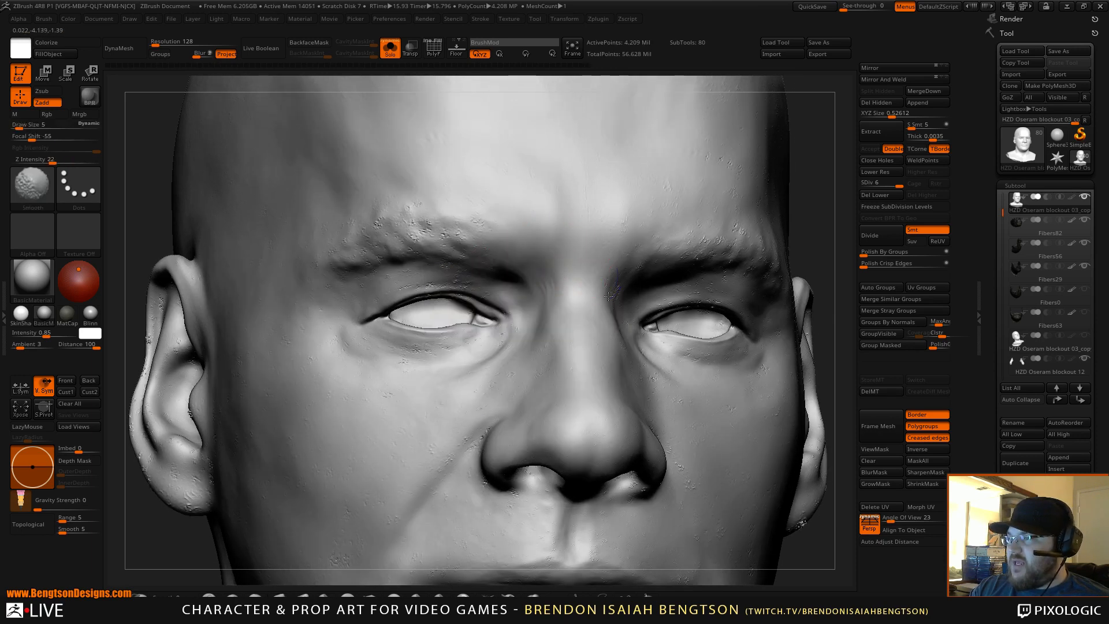
{"action": "right_click_drag", "start_coordinate": [567, 230], "coordinate": [474, 277]}
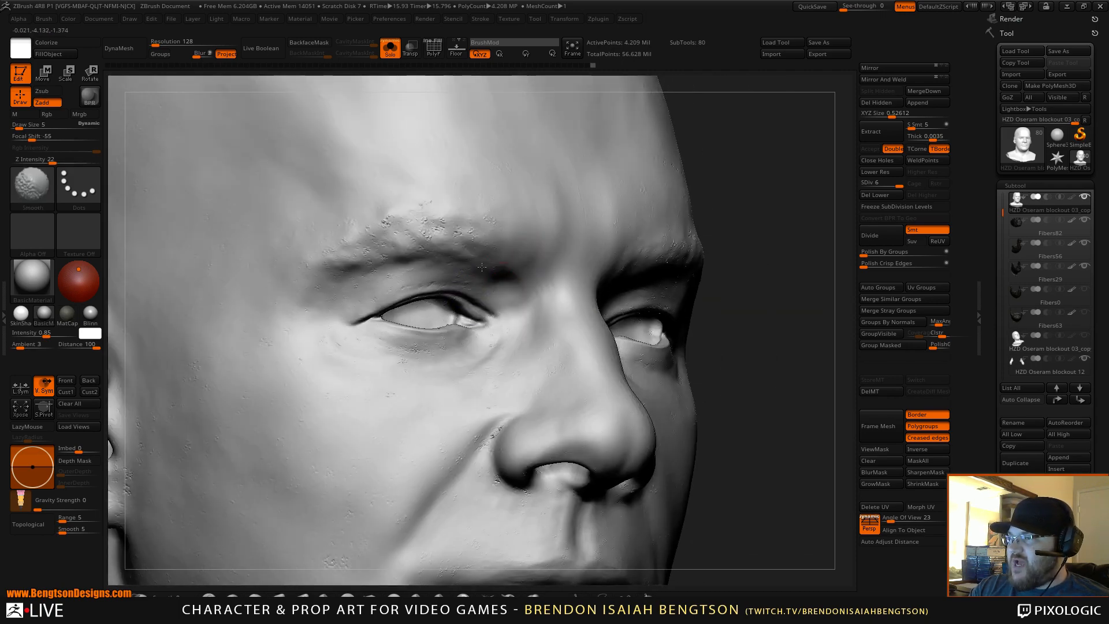
{"action": "left_click_drag", "start_coordinate": [482, 267], "coordinate": [482, 245], "text": "shift"}
{"action": "left_click_drag", "start_coordinate": [407, 212], "coordinate": [367, 229], "text": "shift"}
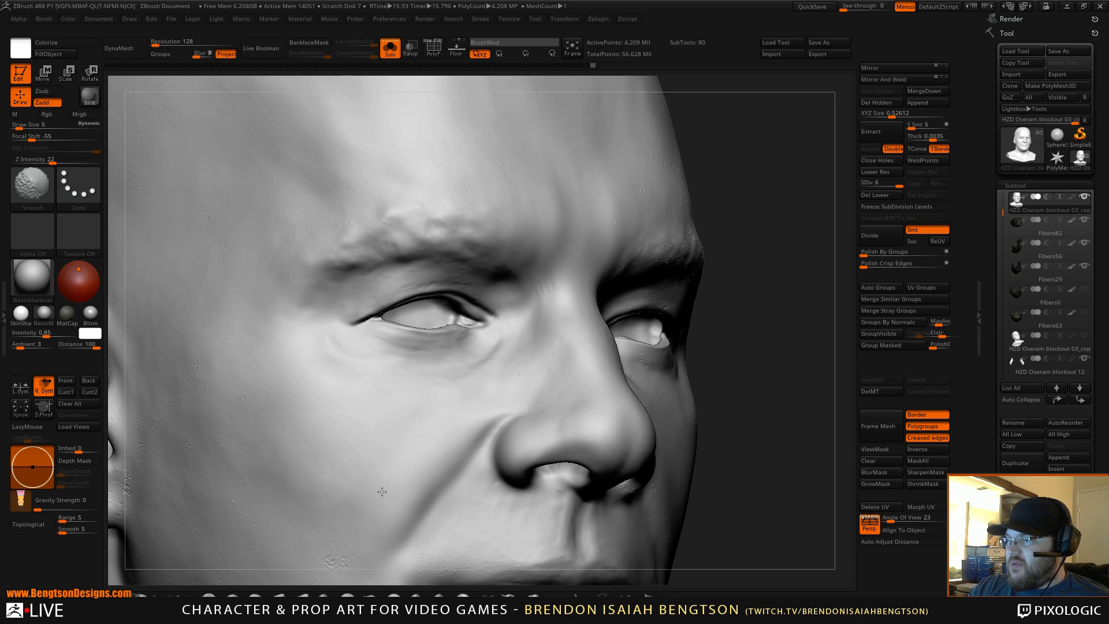
Smooth the rough bumps along the character's left eyebrow and around the outer corner of the left eye
{"action": "mouse_move", "coordinate": [746, 179]}
{"action": "left_mouse_down"}
{"action": "mouse_move", "coordinate": [743, 213]}
{"action": "mouse_move", "coordinate": [485, 298]}
{"action": "left_mouse_up"}
{"action": "left_click_drag", "start_coordinate": [668, 293], "coordinate": [629, 312], "text": "shift"}
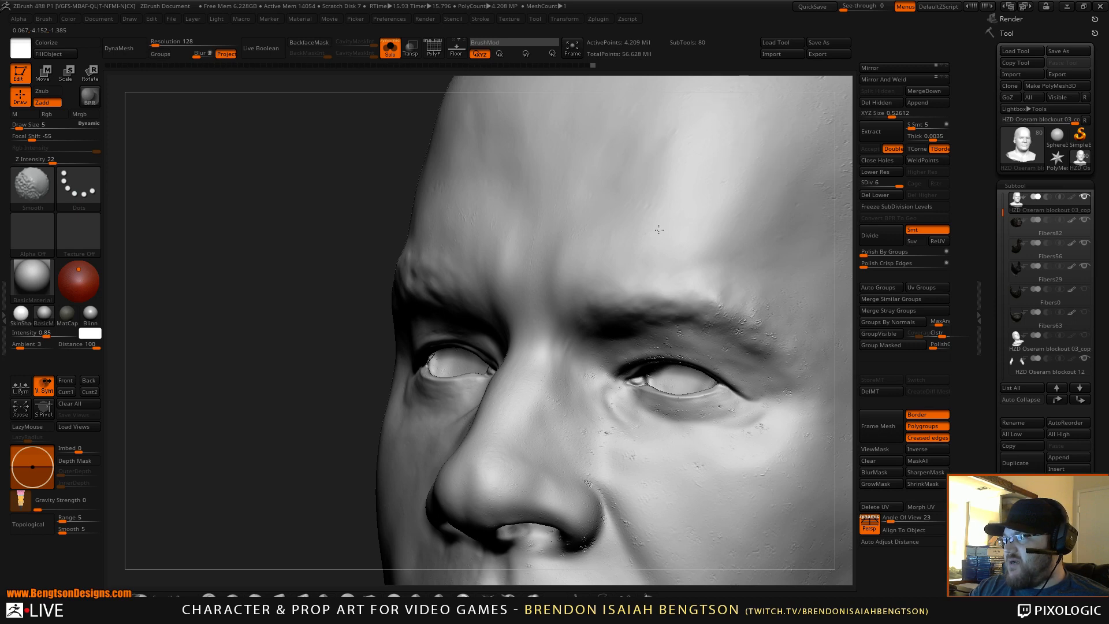
{"action": "right_click_drag", "start_coordinate": [659, 229], "coordinate": [582, 281]}
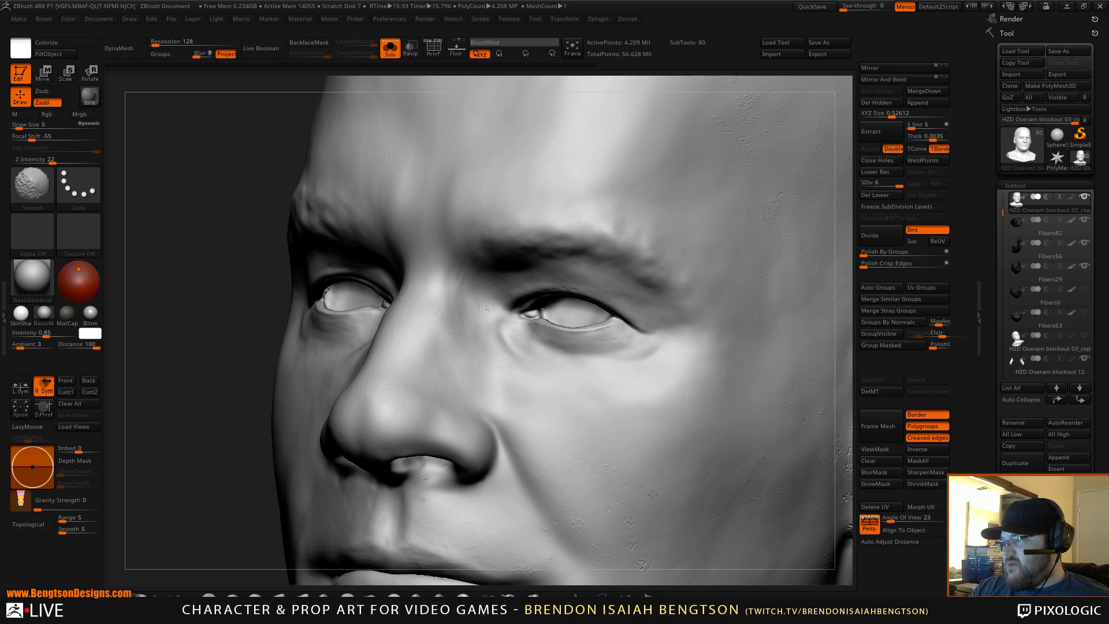
{"action": "key", "text": "shift"}
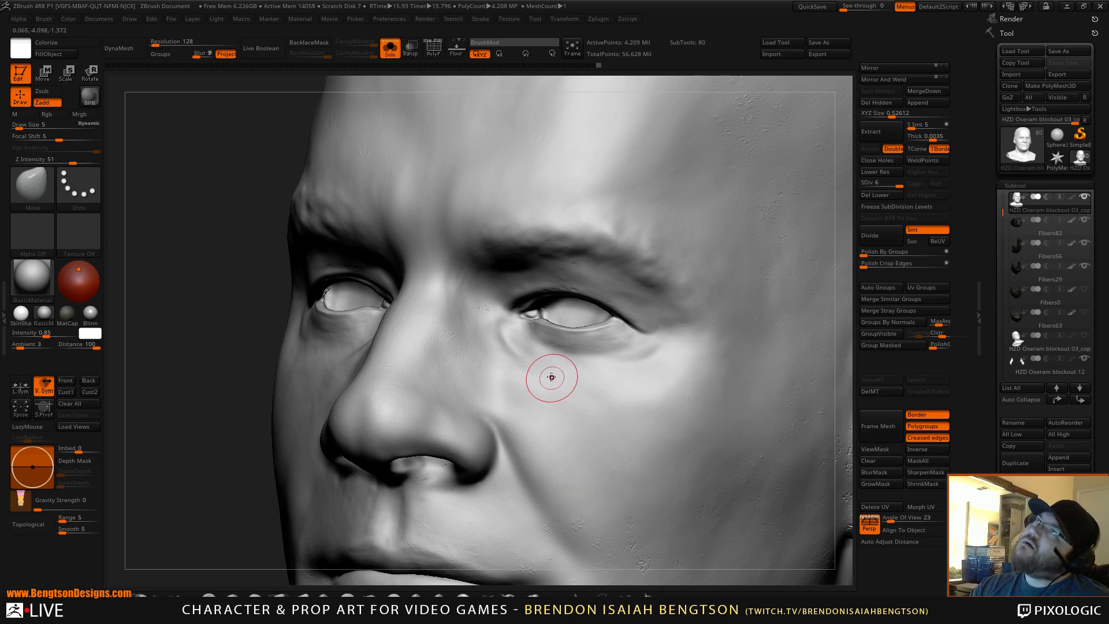
Set the Draw Size to 8 and smooth the side of the nose, the left cheek and the skin in front of the left ear
{"action": "key", "text": "space"}
{"action": "left_click_drag", "start_coordinate": [567, 256], "coordinate": [572, 255]}
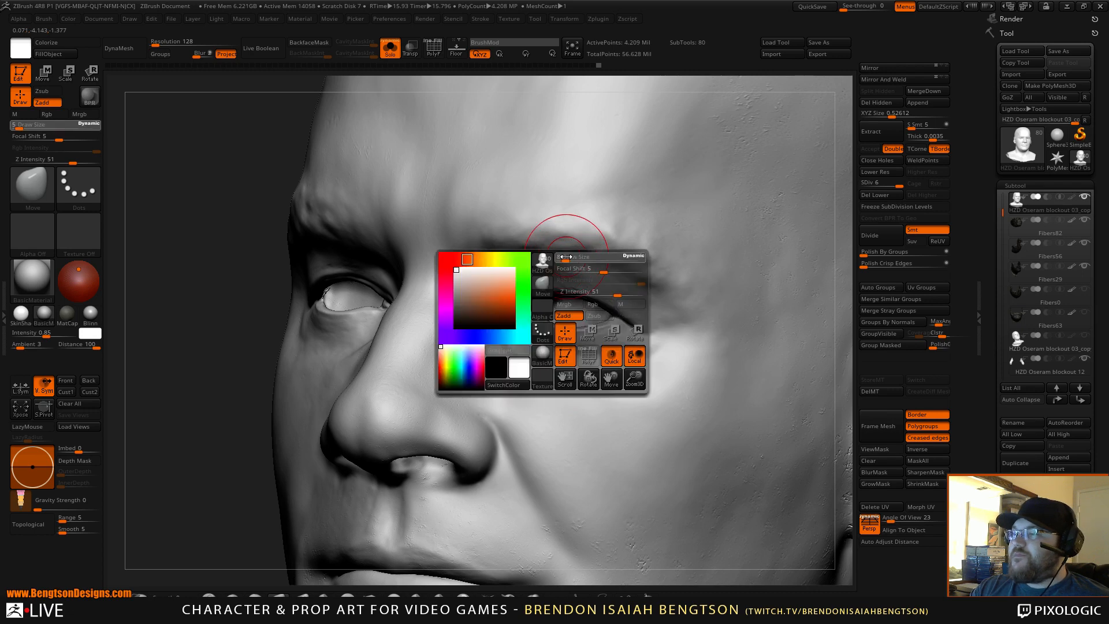
{"action": "right_click_drag", "start_coordinate": [537, 360], "coordinate": [542, 322], "text": "alt"}
{"action": "left_click_drag", "start_coordinate": [471, 262], "coordinate": [468, 277], "text": "shift"}
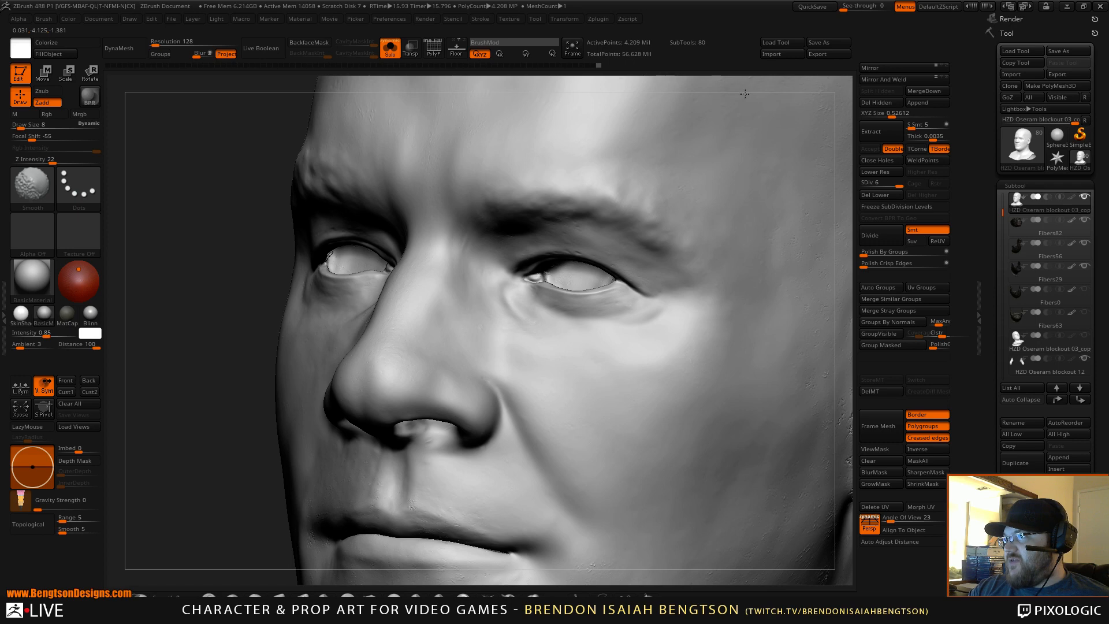
{"action": "mouse_move", "coordinate": [590, 367]}
{"action": "right_mouse_down"}
{"action": "mouse_move", "coordinate": [521, 298]}
{"action": "mouse_move", "coordinate": [539, 313]}
{"action": "right_mouse_up"}
{"action": "left_click_drag", "start_coordinate": [736, 309], "coordinate": [745, 323], "text": "shift"}
{"action": "left_click_drag", "start_coordinate": [757, 394], "coordinate": [789, 400], "text": "shift"}
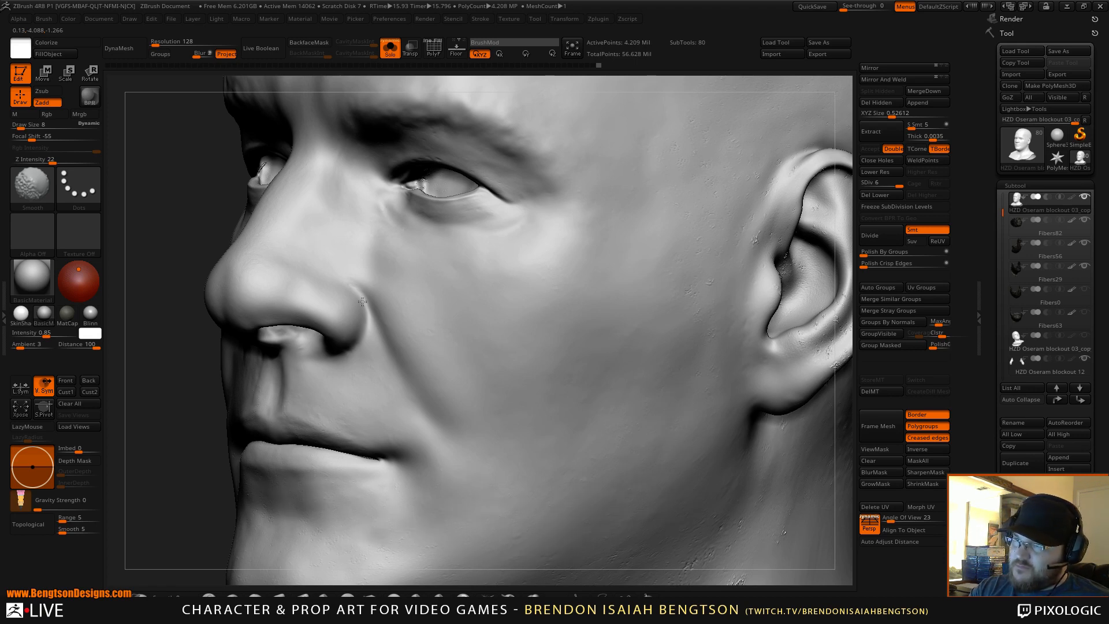
Smooth the bumps on the left temple and across the rim, inner folds and lobe of the left ear
{"action": "right_click_drag", "start_coordinate": [419, 184], "coordinate": [405, 312], "text": "alt"}
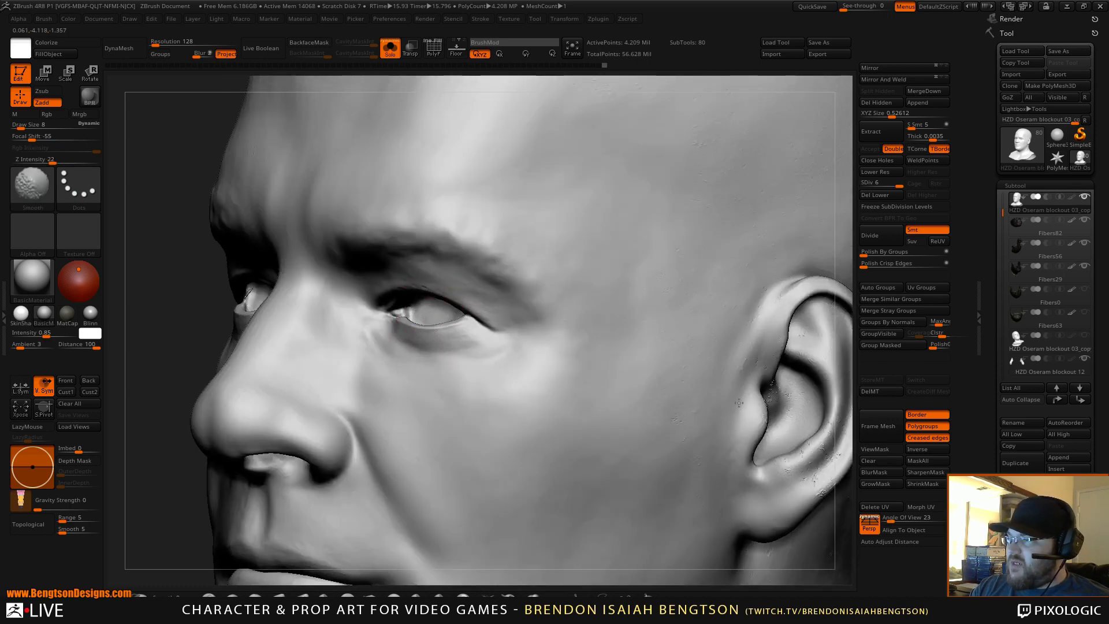
{"action": "mouse_move", "coordinate": [768, 278]}
{"action": "right_mouse_down"}
{"action": "mouse_move", "coordinate": [756, 341]}
{"action": "mouse_move", "coordinate": [630, 295]}
{"action": "mouse_move", "coordinate": [617, 320]}
{"action": "right_mouse_up"}
{"action": "left_click_drag", "start_coordinate": [630, 315], "coordinate": [638, 310], "text": "shift"}
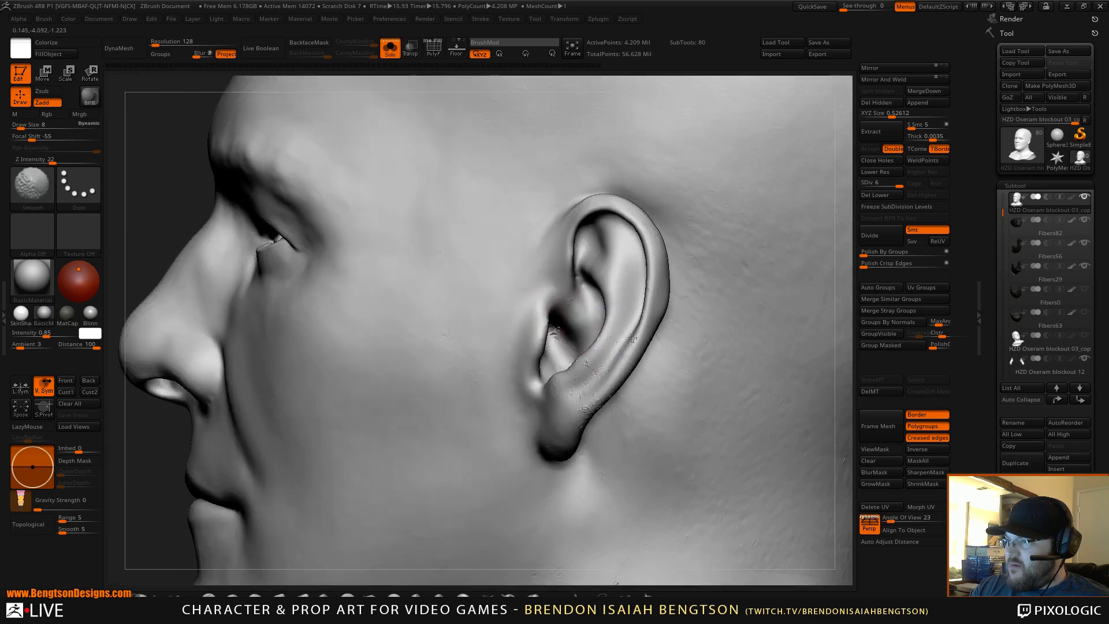
{"action": "left_click_drag", "start_coordinate": [570, 372], "coordinate": [550, 353], "text": "shift"}
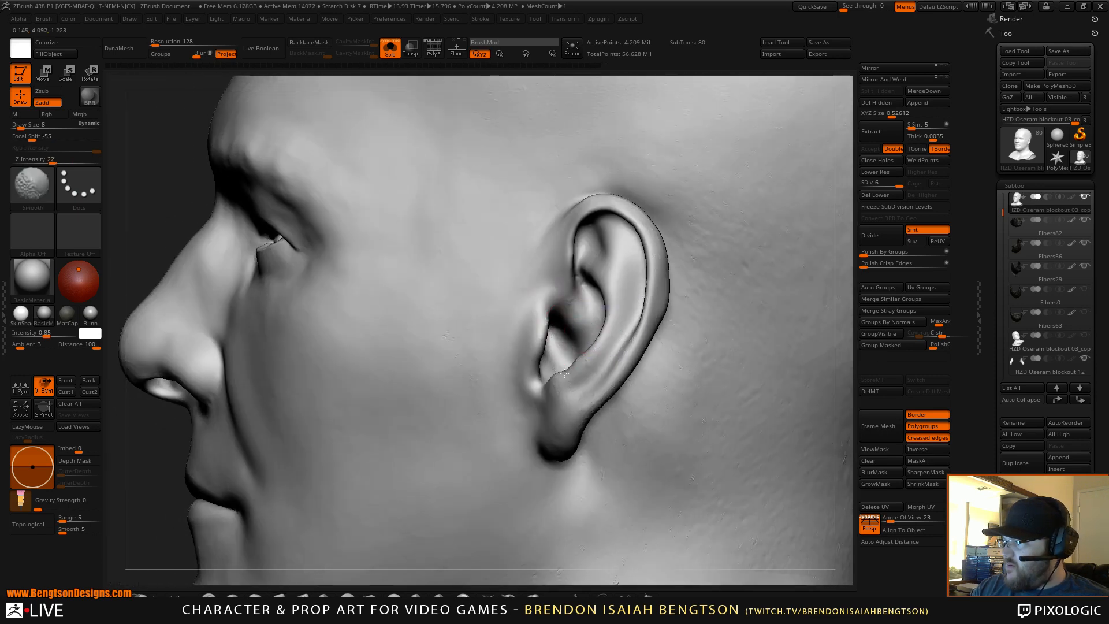
Smooth the back of the left ear and the scalp directly behind it
{"action": "right_click_drag", "start_coordinate": [590, 455], "coordinate": [635, 284]}
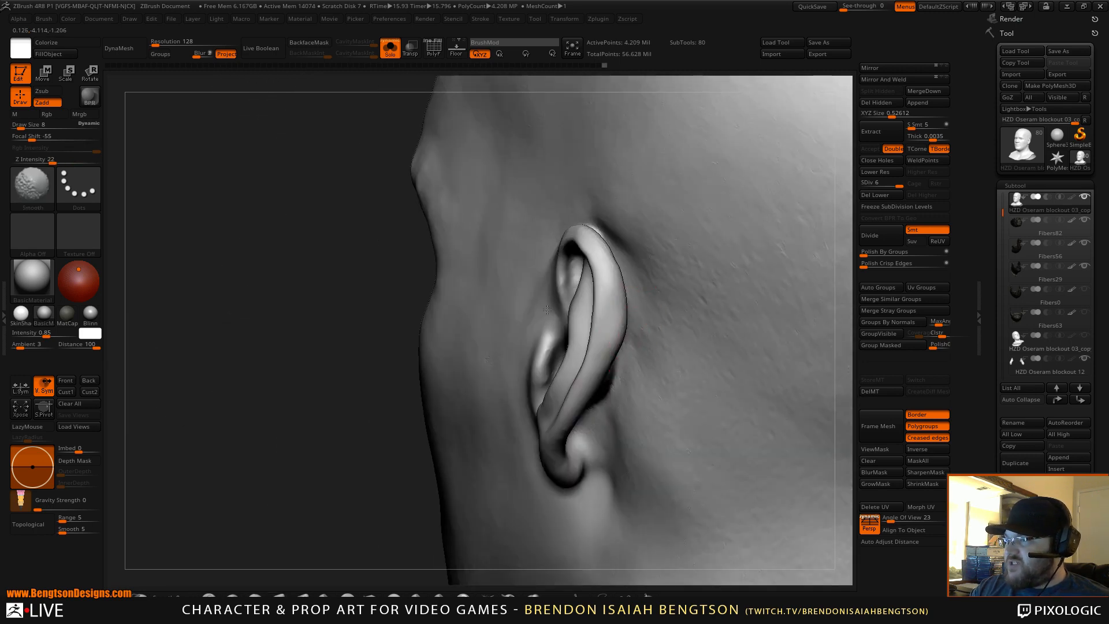
{"action": "right_click_drag", "start_coordinate": [651, 314], "coordinate": [557, 321]}
{"action": "key", "text": "shift"}
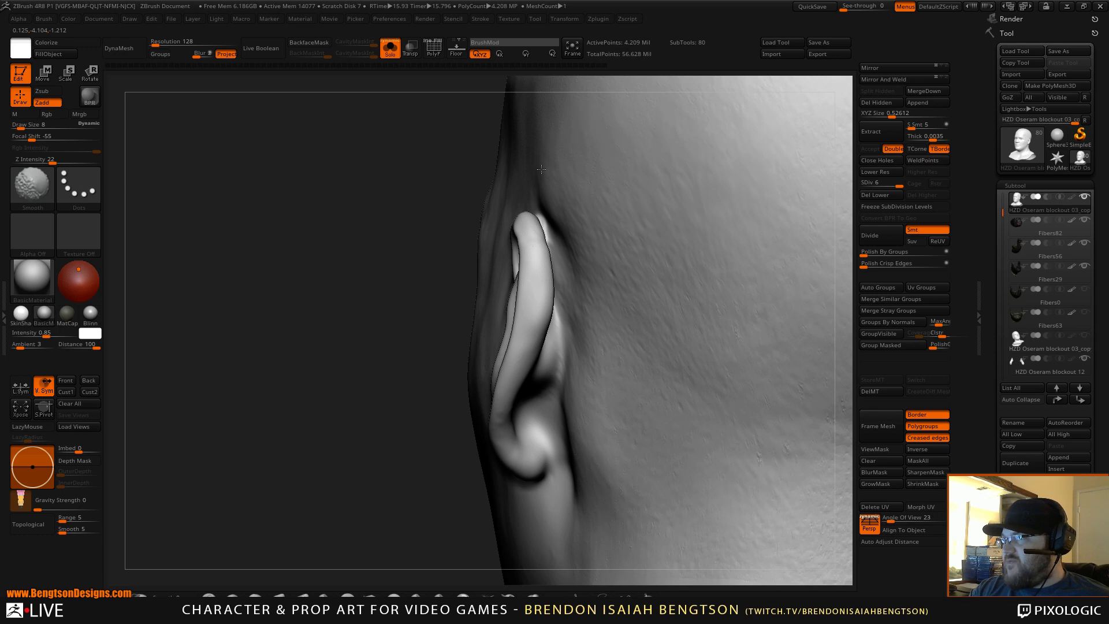
Set the Smooth brush's Z Intensity to 45 and smooth the left jawline and the side of the neck below the ear
{"action": "left_click_drag", "start_coordinate": [359, 321], "coordinate": [656, 215]}
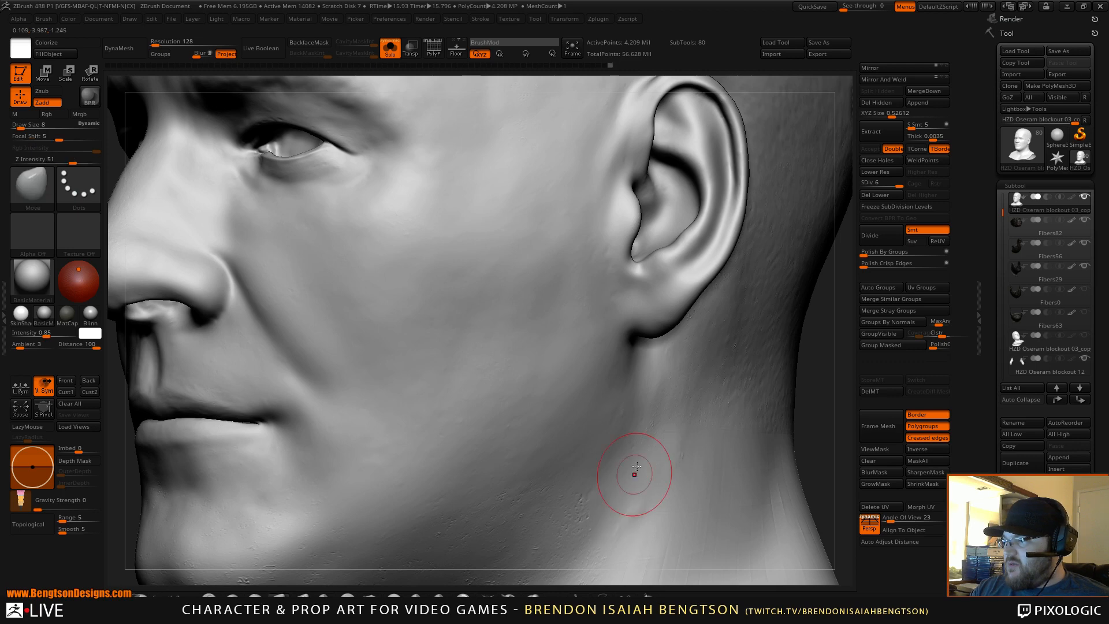
{"action": "key", "text": "space"}
{"action": "left_click_drag", "start_coordinate": [688, 452], "coordinate": [722, 451]}
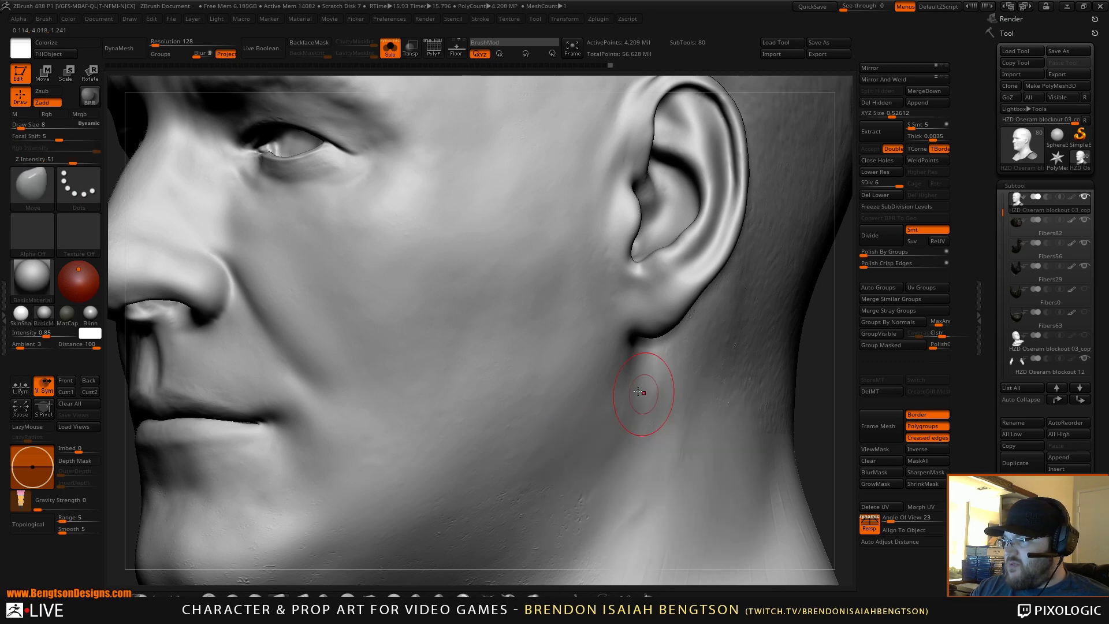
{"action": "right_click_drag", "start_coordinate": [615, 468], "coordinate": [610, 313], "text": "alt"}
{"action": "left_click_drag", "start_coordinate": [587, 345], "coordinate": [524, 374], "text": "shift"}
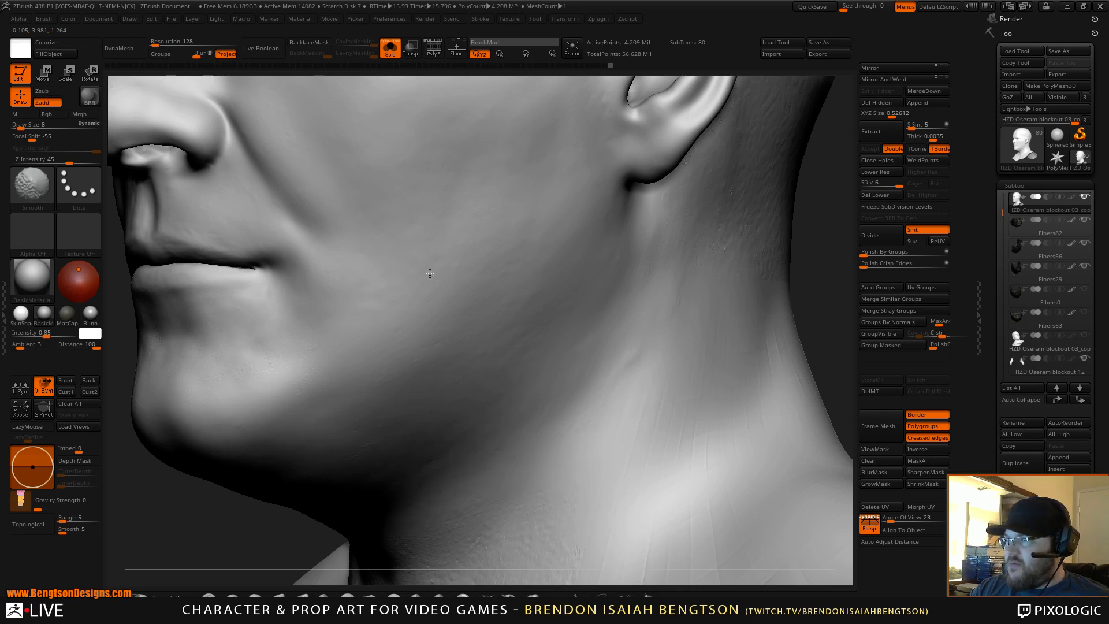
Smooth the small bumps on the forehead above the character's right eyebrow
{"action": "right_click_drag", "start_coordinate": [370, 286], "coordinate": [607, 453], "text": "alt"}
{"action": "right_click_drag", "start_coordinate": [511, 293], "coordinate": [607, 295]}
{"action": "right_click_drag", "start_coordinate": [410, 224], "coordinate": [533, 393], "text": "alt"}
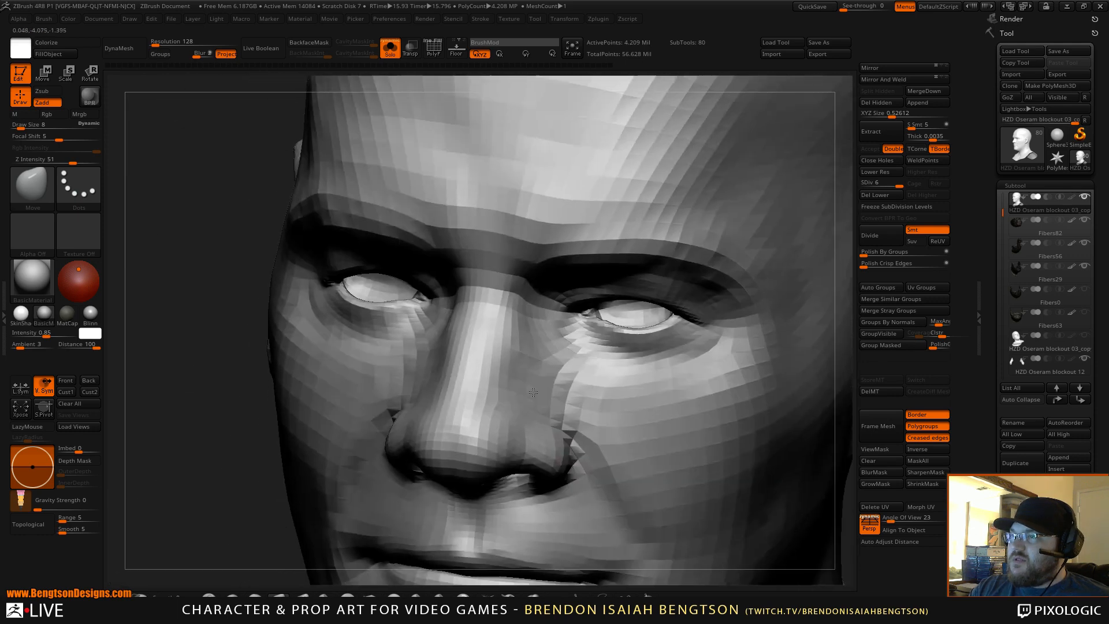
{"action": "mouse_move", "coordinate": [490, 237]}
{"action": "right_mouse_down"}
{"action": "mouse_move", "coordinate": [514, 185]}
{"action": "mouse_move", "coordinate": [459, 314]}
{"action": "right_mouse_up"}
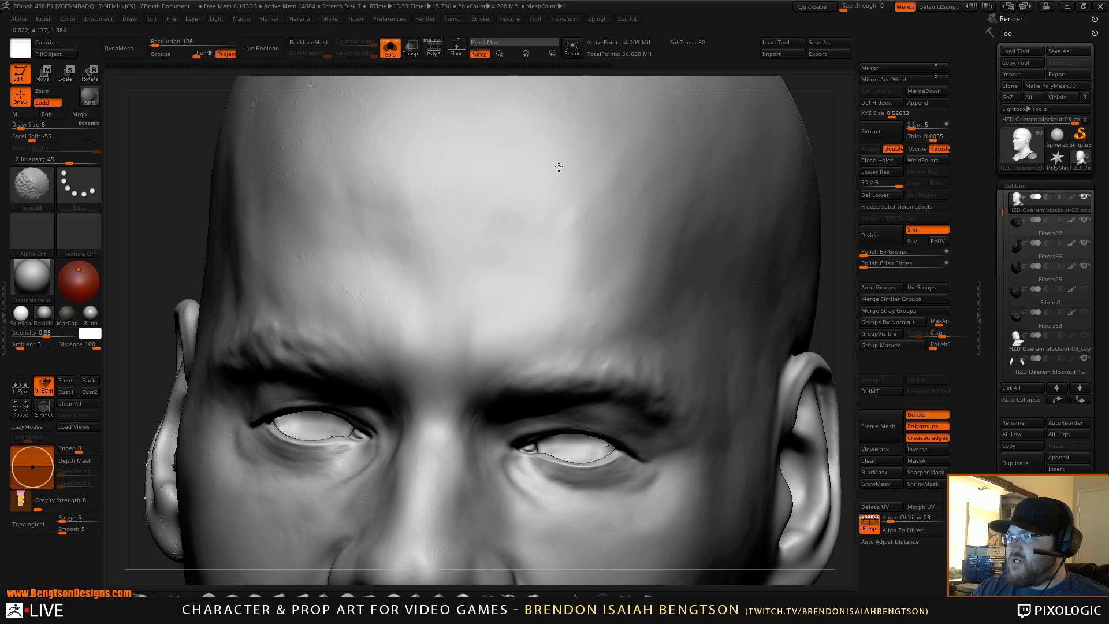
{"action": "left_click_drag", "start_coordinate": [308, 247], "coordinate": [347, 282], "text": "shift"}
Set the Draw Size to 3 and smooth the creases and eyelids around both eyes
{"action": "right_click_drag", "start_coordinate": [504, 340], "coordinate": [527, 214], "text": "alt"}
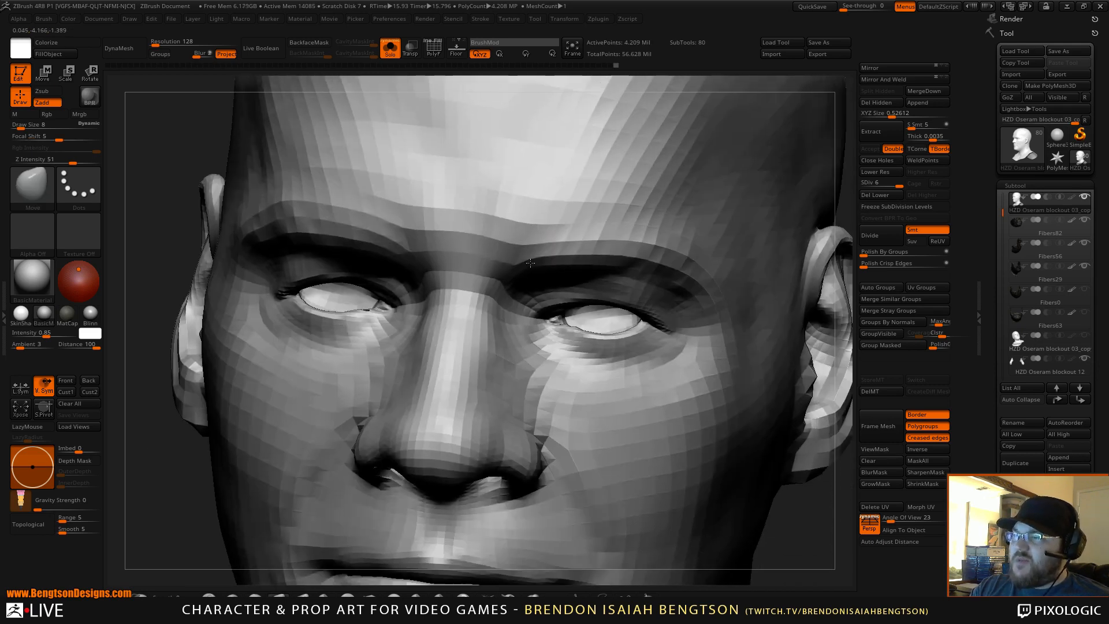
{"action": "key", "text": "space"}
{"action": "left_click_drag", "start_coordinate": [603, 247], "coordinate": [597, 247]}
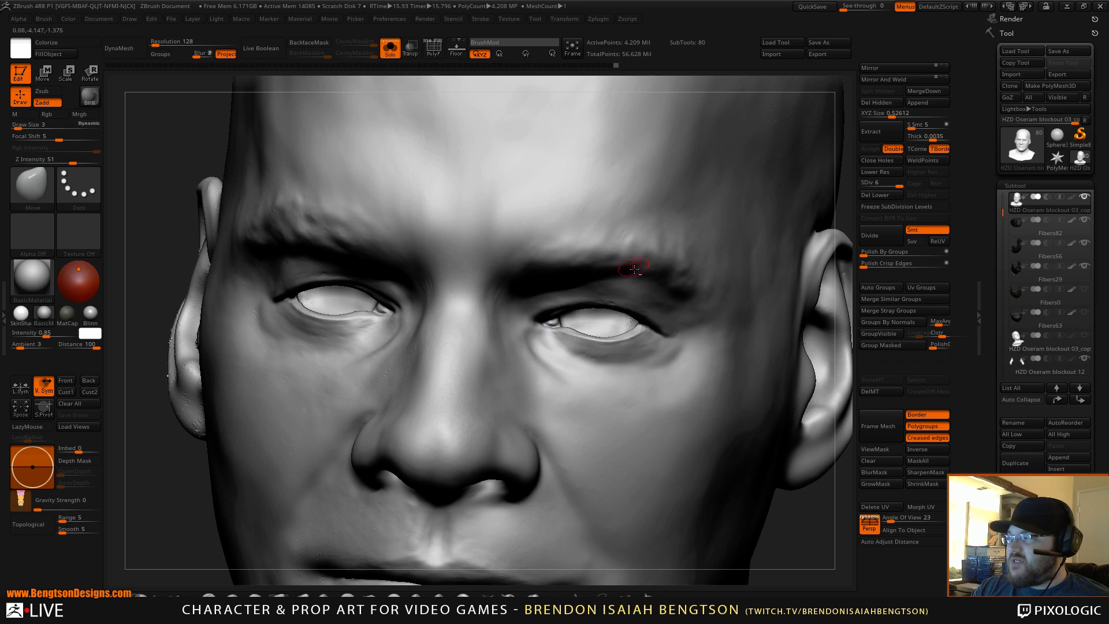
{"action": "mouse_move", "coordinate": [631, 284]}
{"action": "right_mouse_down", "text": "alt"}
{"action": "mouse_move", "coordinate": [595, 280]}
{"action": "mouse_move", "coordinate": [589, 299]}
{"action": "mouse_move", "coordinate": [582, 290]}
{"action": "right_mouse_up", "text": "alt"}
{"action": "left_click_drag", "start_coordinate": [574, 295], "coordinate": [567, 293], "text": "shift"}
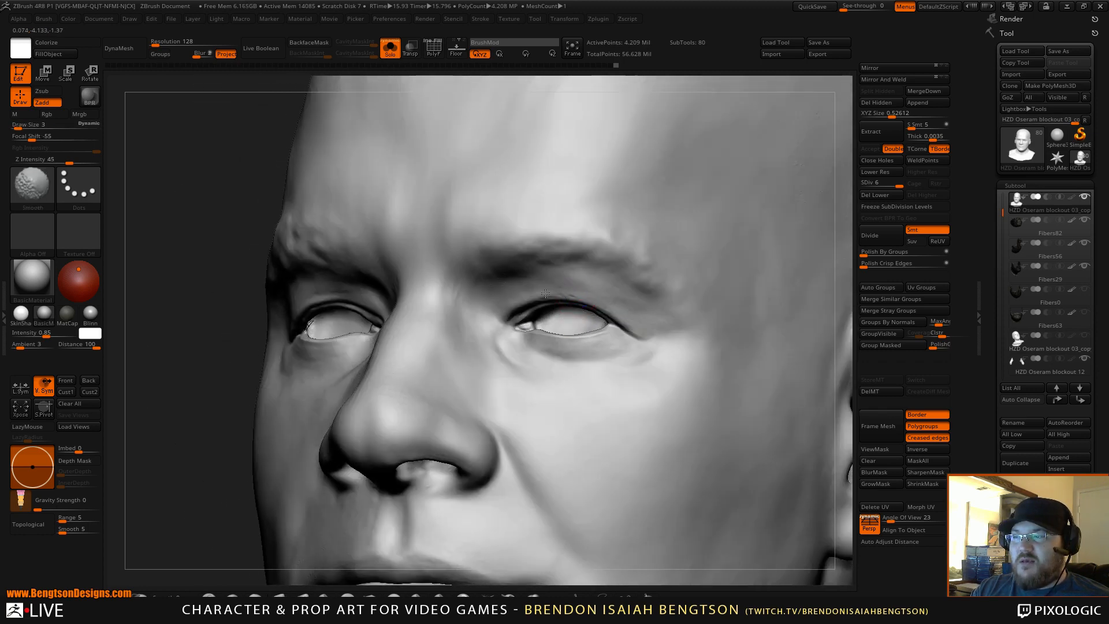
{"action": "right_click_drag", "start_coordinate": [486, 293], "coordinate": [572, 295]}
{"action": "mouse_move", "coordinate": [359, 308]}
{"action": "right_mouse_down", "text": "alt"}
{"action": "mouse_move", "coordinate": [426, 304]}
{"action": "mouse_move", "coordinate": [500, 317]}
{"action": "mouse_move", "coordinate": [451, 330]}
{"action": "right_mouse_up", "text": "alt"}
{"action": "left_click_drag", "start_coordinate": [412, 336], "coordinate": [508, 327], "text": "shift"}
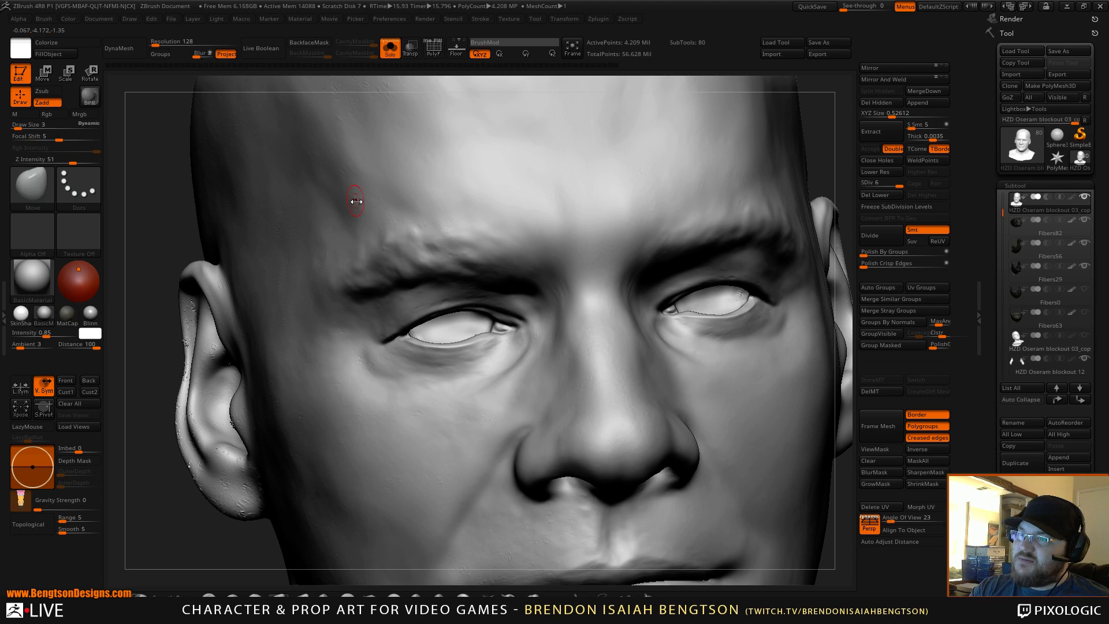
Set the Draw Size to 7 and smooth the right ear and the bumpy skin around it
{"action": "key", "text": "space"}
{"action": "left_click", "coordinate": [359, 201]}
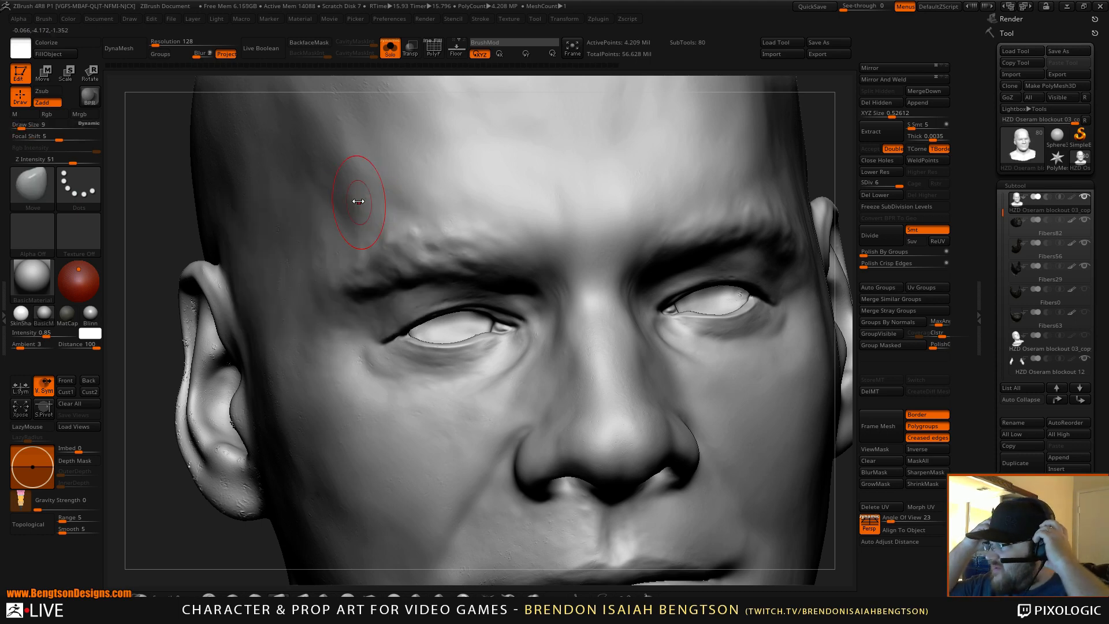
{"action": "key", "text": "space"}
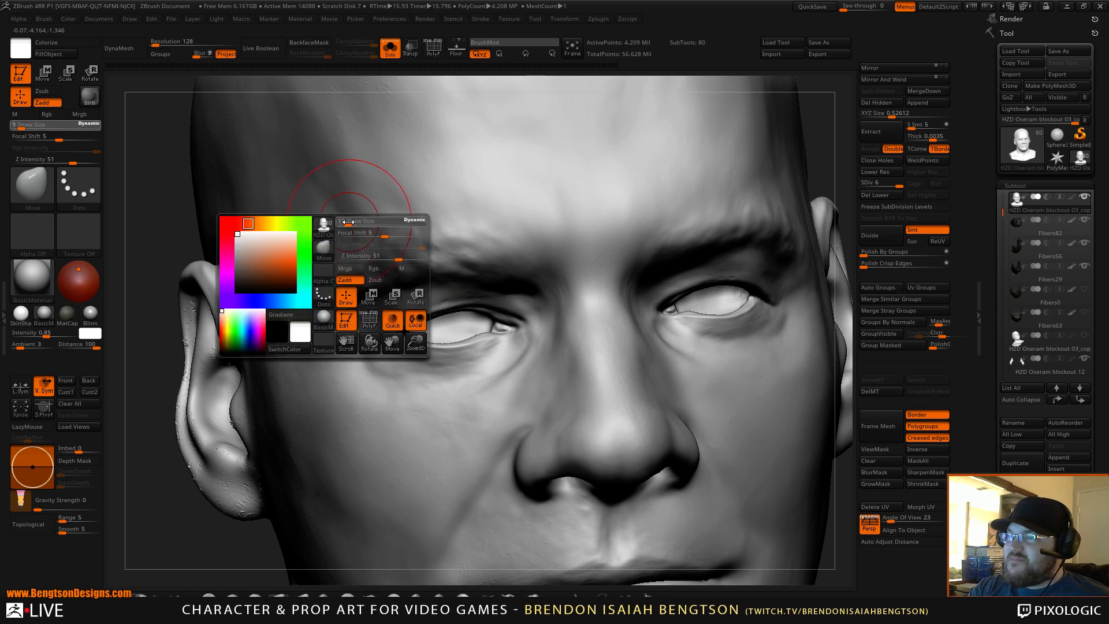
{"action": "left_click_drag", "start_coordinate": [349, 221], "coordinate": [345, 222]}
{"action": "mouse_move", "coordinate": [404, 232]}
{"action": "right_mouse_down"}
{"action": "mouse_move", "coordinate": [509, 245]}
{"action": "mouse_move", "coordinate": [392, 271]}
{"action": "right_mouse_up"}
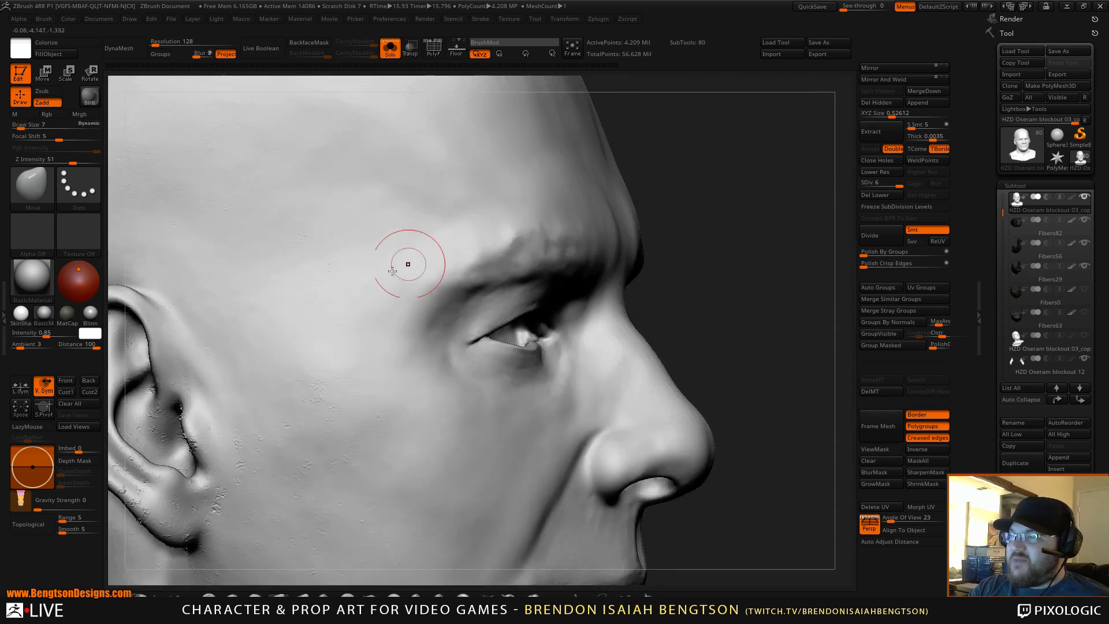
{"action": "right_click_drag", "start_coordinate": [227, 359], "coordinate": [483, 299], "text": "alt"}
{"action": "mouse_move", "coordinate": [438, 349]}
{"action": "left_mouse_down", "text": "shift"}
{"action": "mouse_move", "coordinate": [380, 426]}
{"action": "mouse_move", "coordinate": [459, 422]}
{"action": "left_mouse_up", "text": "shift"}
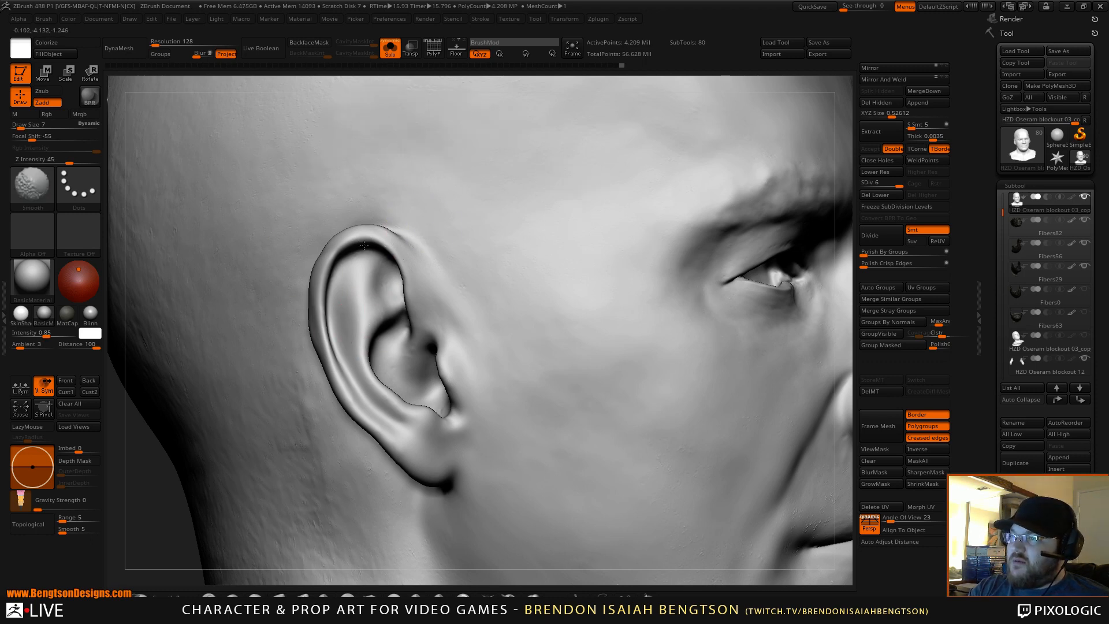
Smooth the back of the right ear, the scalp behind it and the side of the jaw
{"action": "right_click_drag", "start_coordinate": [413, 347], "coordinate": [405, 264]}
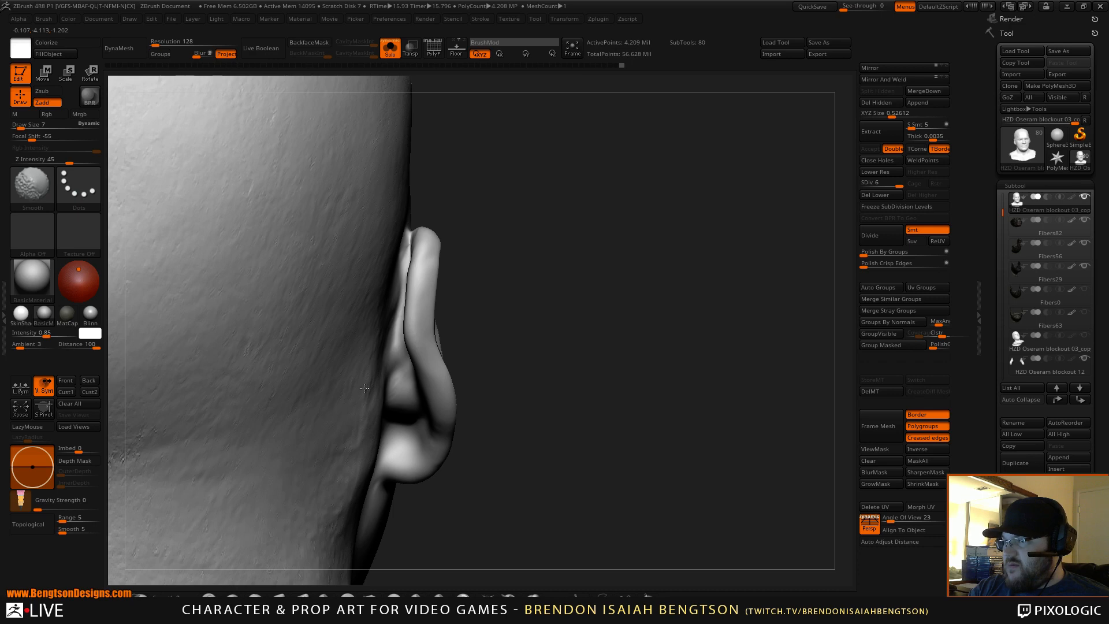
{"action": "mouse_move", "coordinate": [618, 371]}
{"action": "right_mouse_down"}
{"action": "mouse_move", "coordinate": [515, 379]}
{"action": "mouse_move", "coordinate": [452, 326]}
{"action": "right_mouse_up"}
{"action": "key", "text": "shift"}
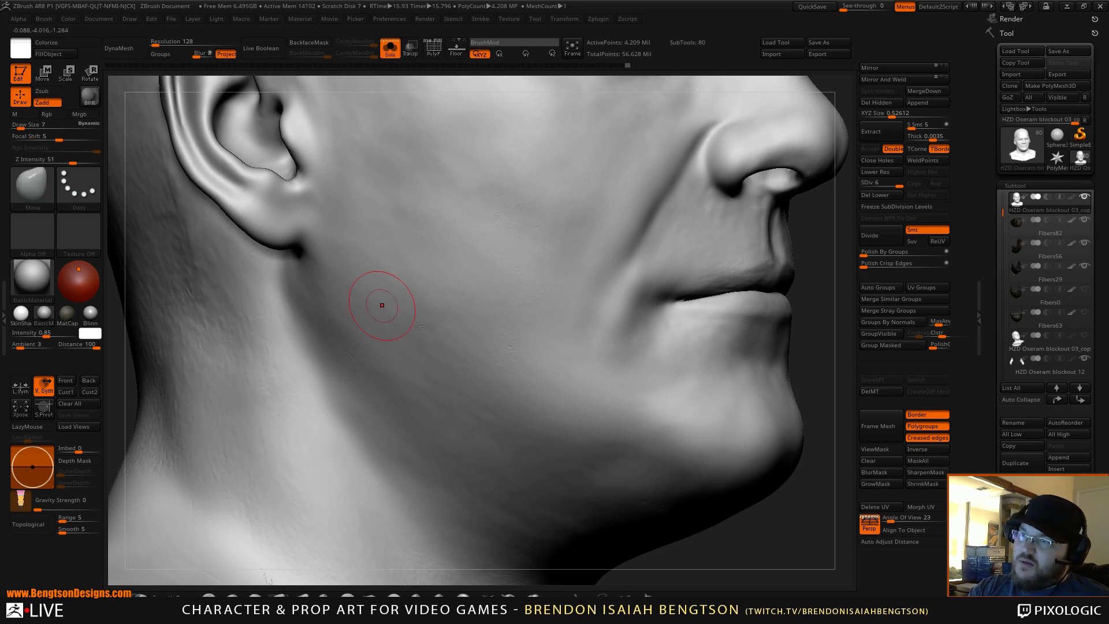
Smooth the pitted skin beneath the jaw and down the front of the neck
{"action": "right_click_drag", "start_coordinate": [381, 304], "coordinate": [294, 114], "text": "alt"}
{"action": "right_click_drag", "start_coordinate": [578, 398], "coordinate": [468, 372]}
{"action": "key", "text": "shift"}
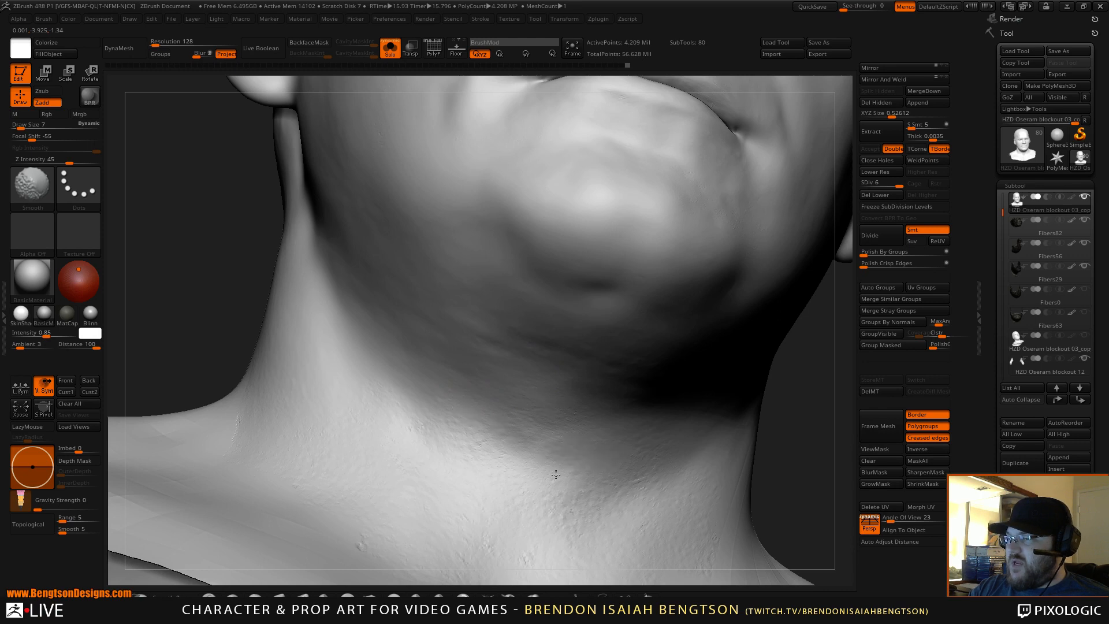
{"action": "mouse_move", "coordinate": [454, 385]}
{"action": "right_mouse_down", "text": "alt"}
{"action": "mouse_move", "coordinate": [438, 255]}
{"action": "mouse_move", "coordinate": [446, 386]}
{"action": "mouse_move", "coordinate": [411, 406]}
{"action": "right_mouse_up", "text": "alt"}
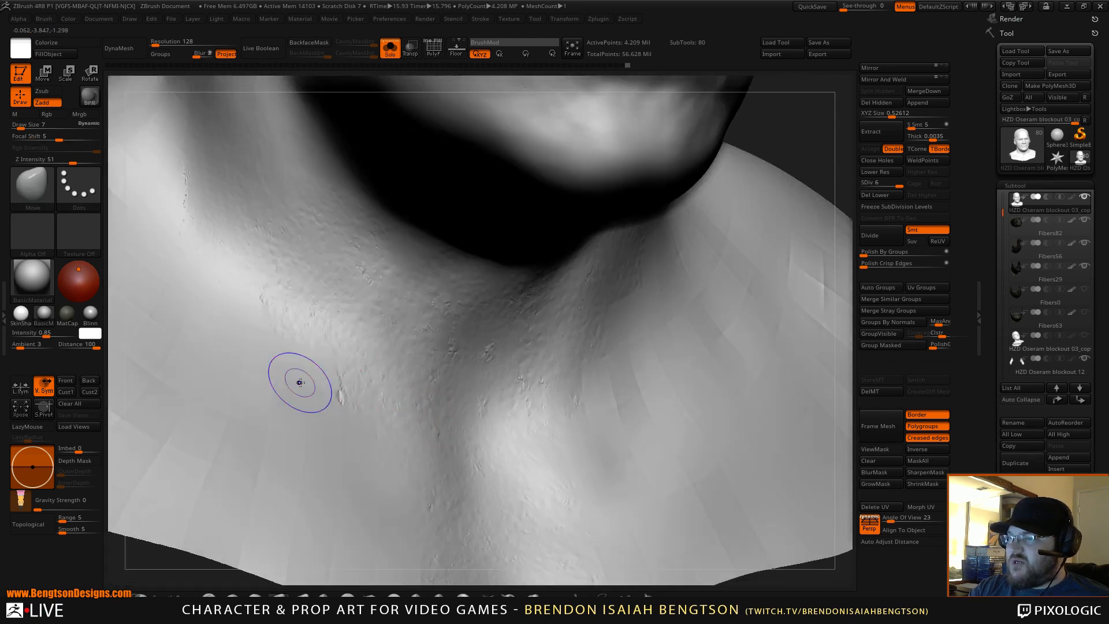
{"action": "key", "text": "shift"}
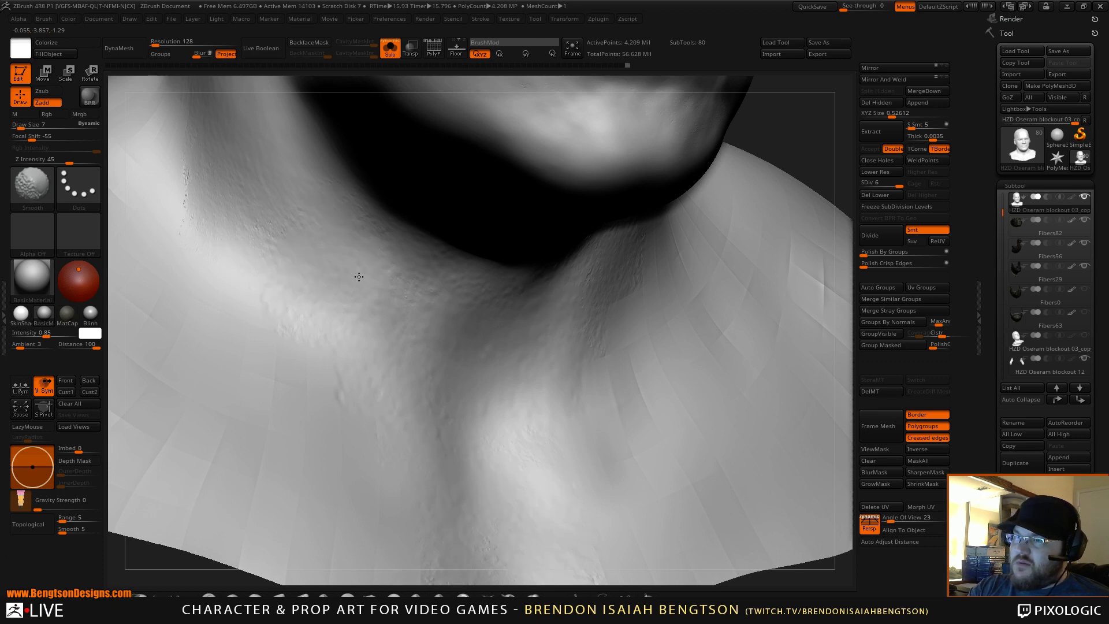
Smooth the skin around the lips and over the chin
{"action": "right_click_drag", "start_coordinate": [572, 120], "coordinate": [574, 350], "text": "alt"}
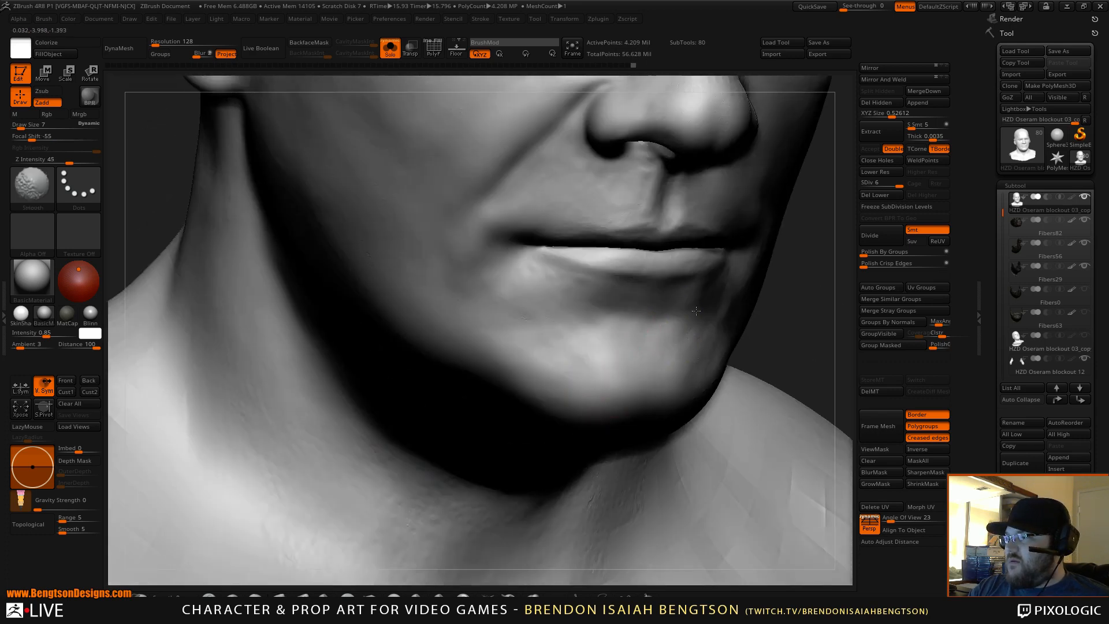
{"action": "left_click_drag", "start_coordinate": [632, 212], "coordinate": [646, 240], "text": "shift"}
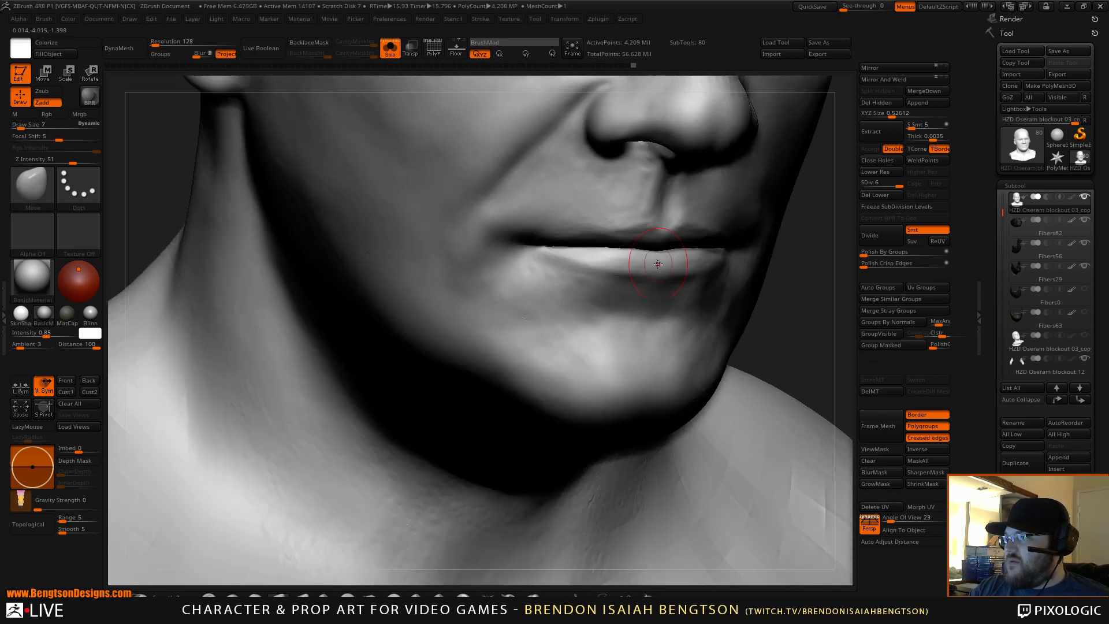
{"action": "mouse_move", "coordinate": [688, 338]}
{"action": "right_mouse_down"}
{"action": "mouse_move", "coordinate": [619, 369]}
{"action": "mouse_move", "coordinate": [555, 341]}
{"action": "right_mouse_up"}
{"action": "left_click_drag", "start_coordinate": [609, 409], "coordinate": [548, 415], "text": "shift"}
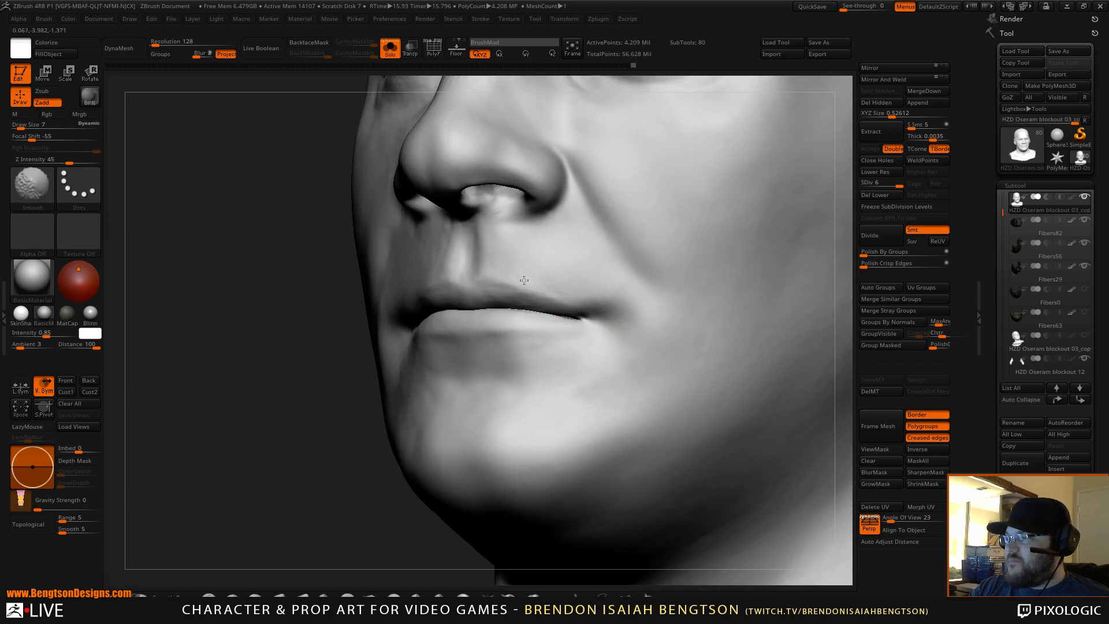
Set the Draw Size to 5 and lower the head to subdivision level 4
{"action": "mouse_move", "coordinate": [462, 109]}
{"action": "right_mouse_down"}
{"action": "mouse_move", "coordinate": [490, 451]}
{"action": "mouse_move", "coordinate": [520, 322]}
{"action": "mouse_move", "coordinate": [522, 255]}
{"action": "right_mouse_up"}
{"action": "key", "text": "space"}
{"action": "left_click_drag", "start_coordinate": [521, 255], "coordinate": [518, 255]}
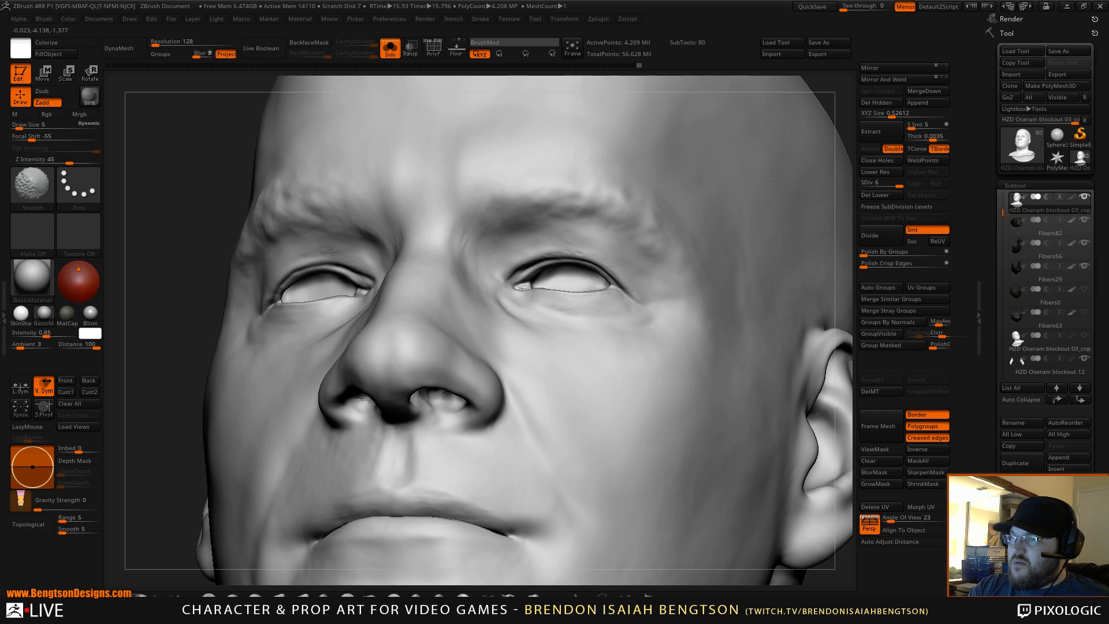
{"action": "left_click_drag", "start_coordinate": [896, 182], "coordinate": [884, 182]}
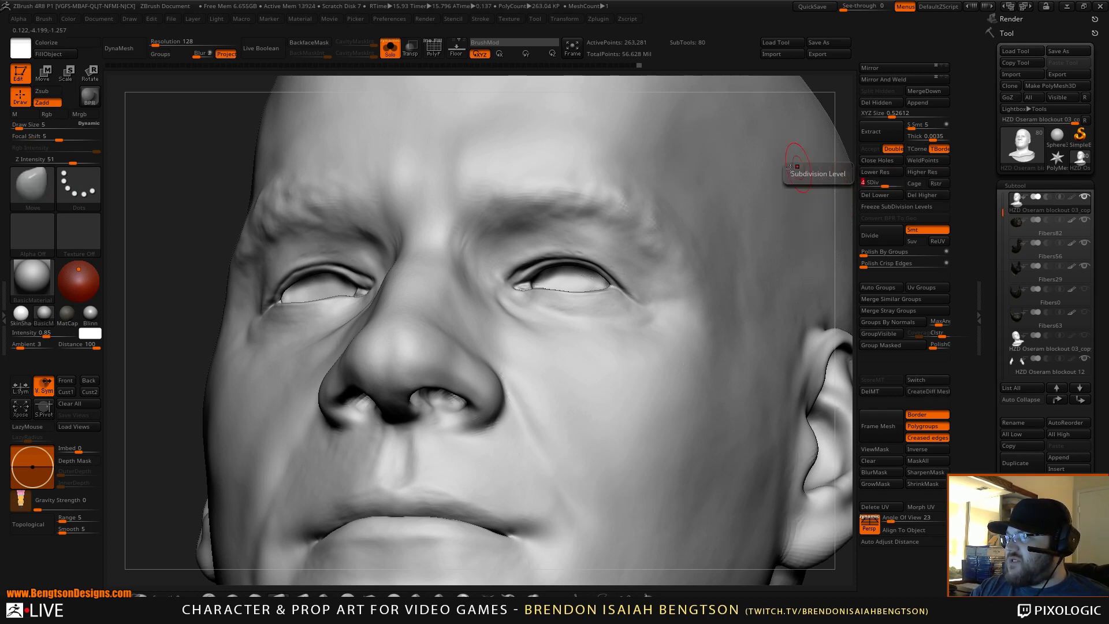
{"action": "right_click_drag", "start_coordinate": [591, 225], "coordinate": [699, 260]}
{"action": "mouse_move", "coordinate": [577, 279]}
{"action": "right_mouse_down", "text": "alt"}
{"action": "mouse_move", "coordinate": [641, 262]}
{"action": "mouse_move", "coordinate": [595, 274]}
{"action": "right_mouse_up", "text": "alt"}
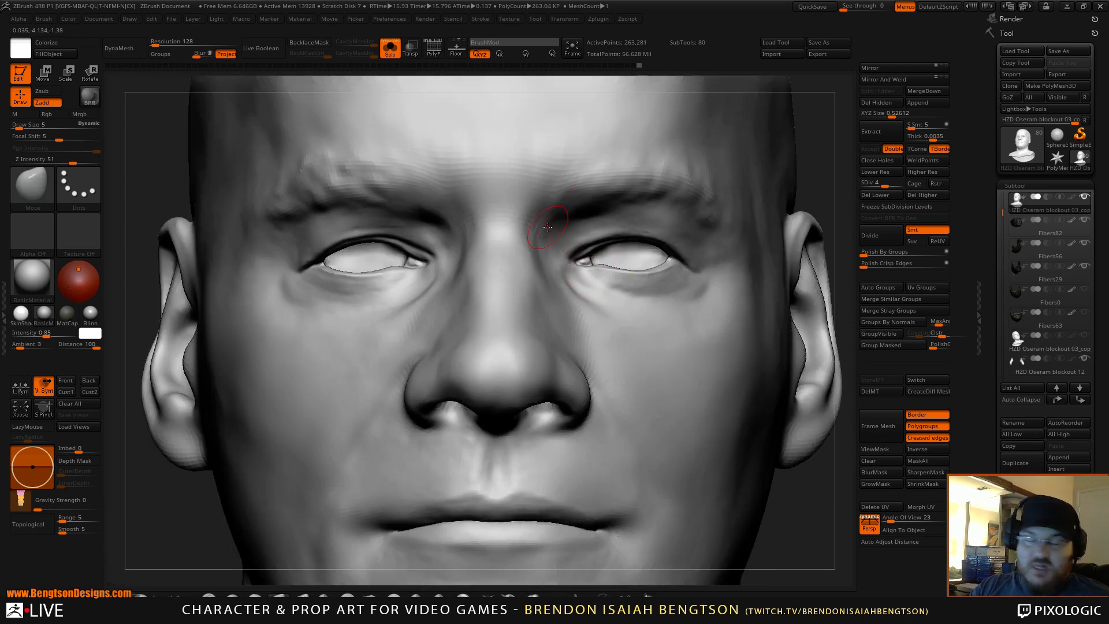
Switch to the ClayBuildup brush with Draw Size 4 and turn off Solo so the headband and beard are shown
{"action": "key", "text": "b"}
{"action": "key", "text": "c"}
{"action": "key", "text": "b"}
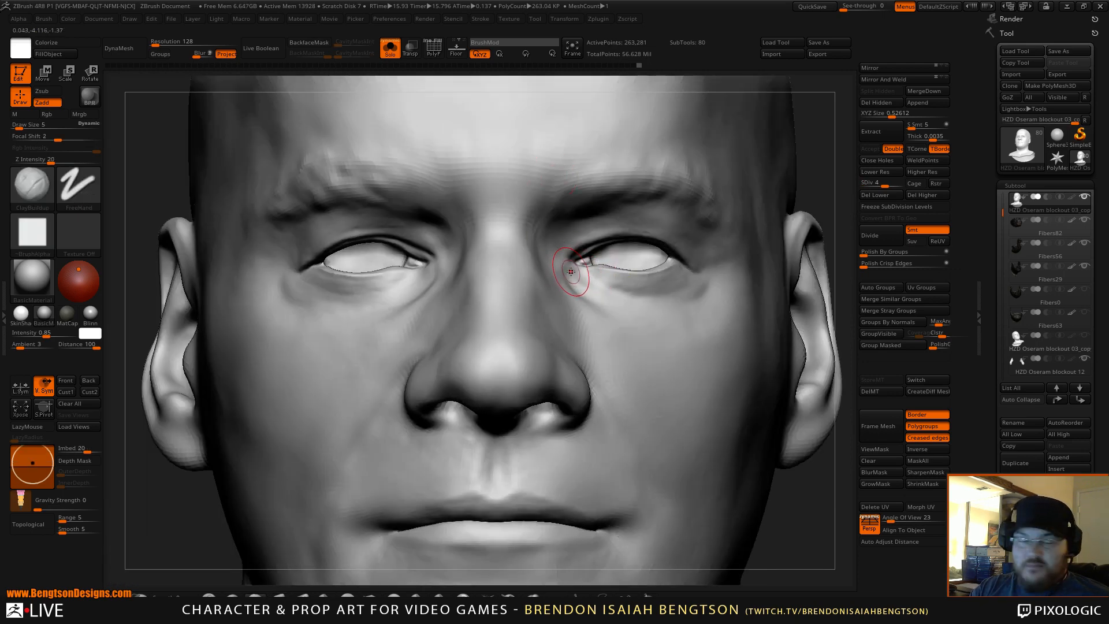
{"action": "key", "text": "shift+s"}
{"action": "right_click_drag", "start_coordinate": [550, 255], "coordinate": [588, 253]}
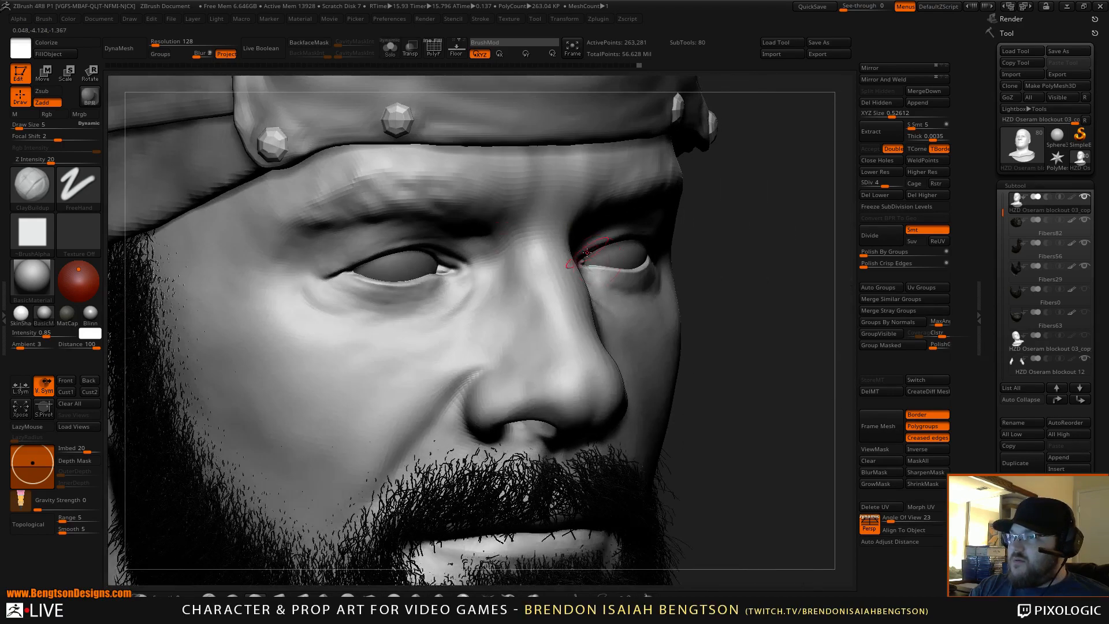
{"action": "mouse_move", "coordinate": [404, 289]}
{"action": "right_mouse_down", "text": "alt"}
{"action": "mouse_move", "coordinate": [501, 353]}
{"action": "mouse_move", "coordinate": [560, 368]}
{"action": "mouse_move", "coordinate": [559, 323]}
{"action": "mouse_move", "coordinate": [494, 251]}
{"action": "right_mouse_up", "text": "alt"}
{"action": "key", "text": "space"}
{"action": "left_click", "coordinate": [504, 241]}
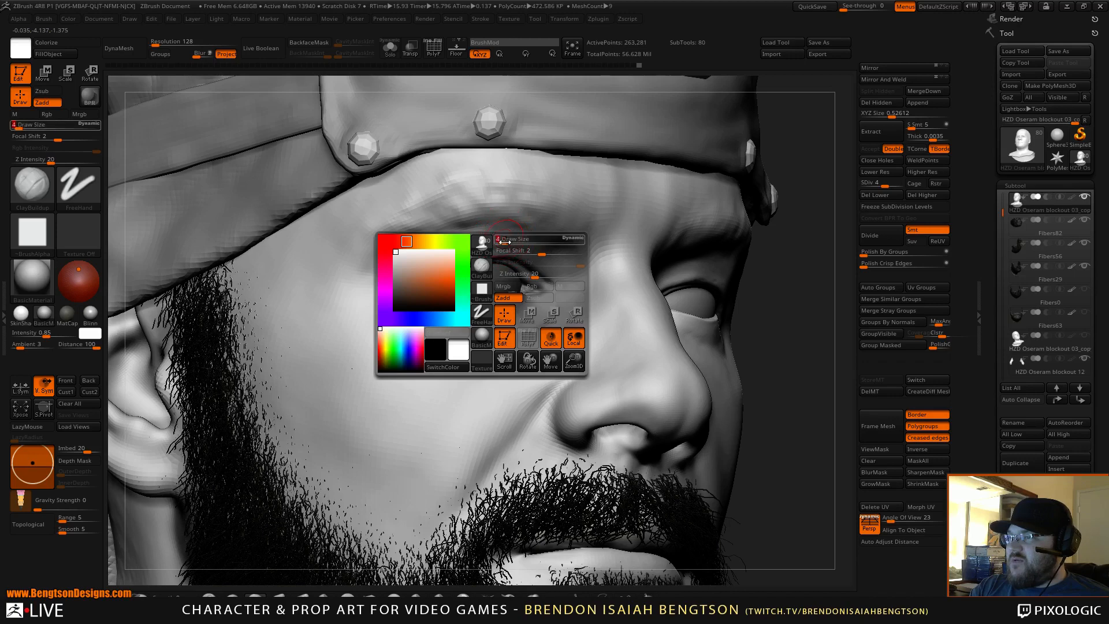
Examine the eyelids, inner eye corner and brow of the head from the side and at three-quarter angles
{"action": "right_click_drag", "start_coordinate": [502, 290], "coordinate": [661, 255], "text": "alt"}
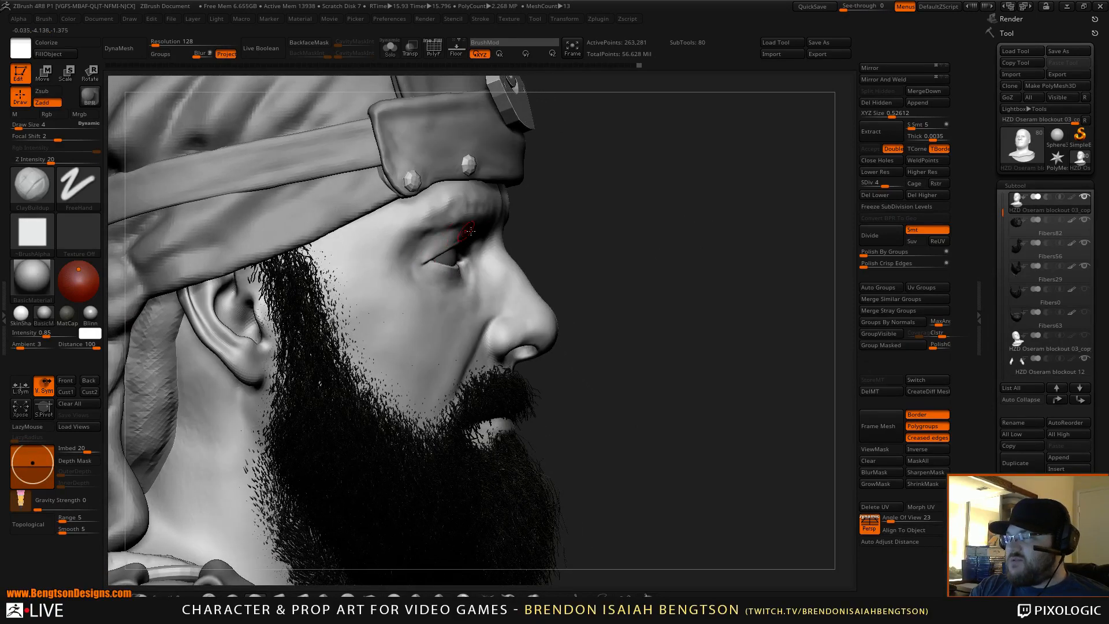
{"action": "right_click_drag", "start_coordinate": [469, 231], "coordinate": [438, 228], "text": "ctrl"}
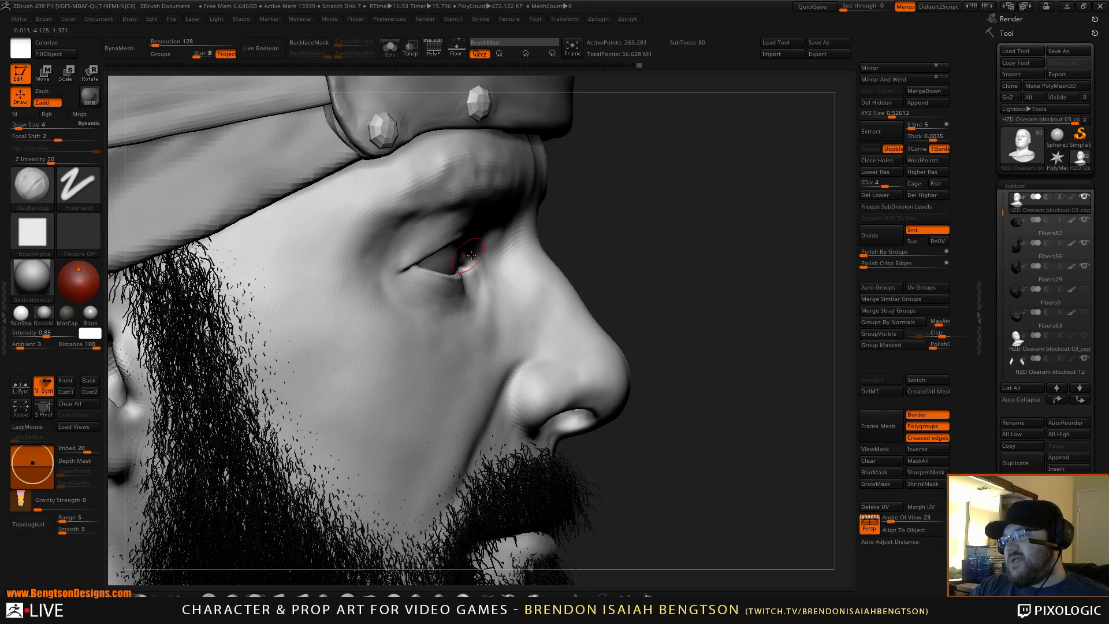
{"action": "right_click_drag", "start_coordinate": [471, 254], "coordinate": [634, 246]}
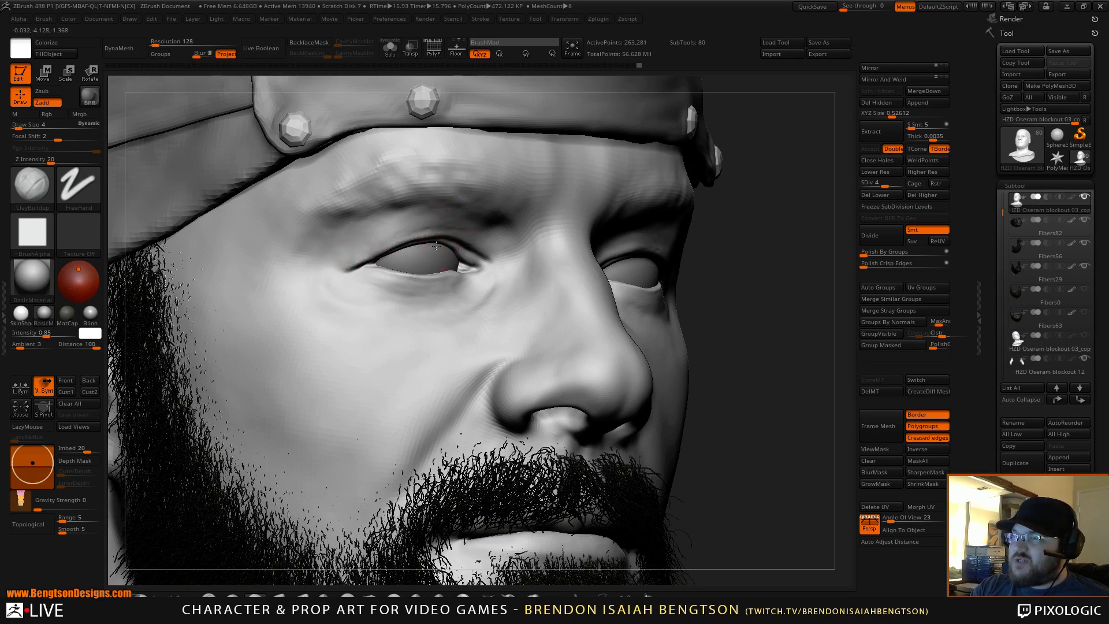
{"action": "mouse_move", "coordinate": [436, 247]}
{"action": "right_mouse_down", "text": "ctrl"}
{"action": "mouse_move", "coordinate": [448, 251]}
{"action": "mouse_move", "coordinate": [397, 220]}
{"action": "mouse_move", "coordinate": [379, 226]}
{"action": "mouse_move", "coordinate": [451, 235]}
{"action": "right_mouse_up", "text": "ctrl"}
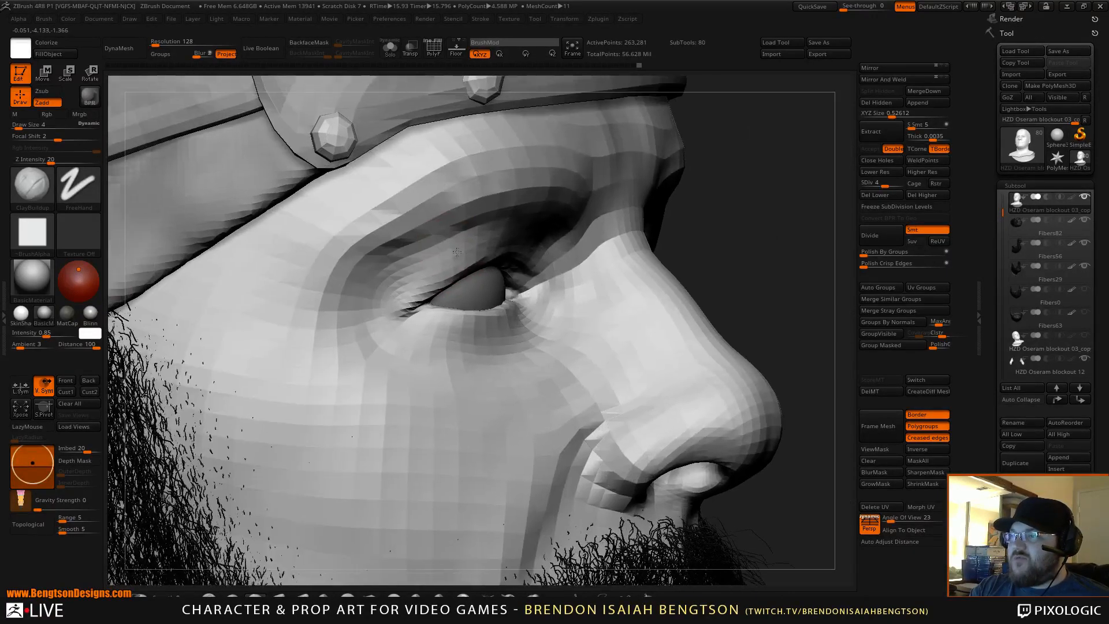
{"action": "key", "text": "space"}
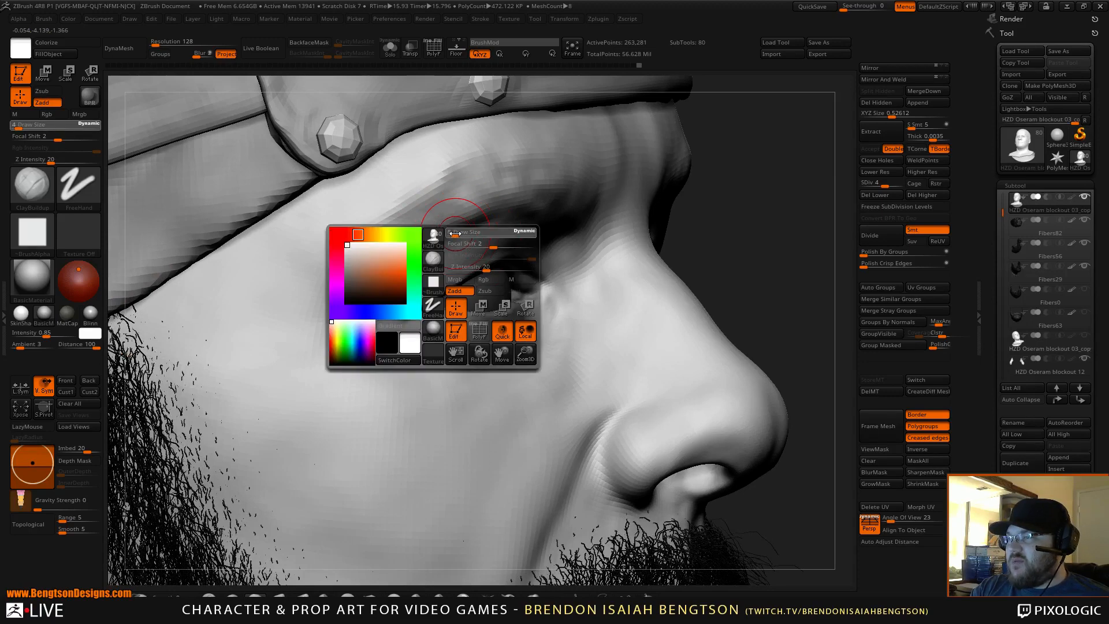
{"action": "scroll", "coordinate": [456, 236], "scroll_direction": "down", "scroll_amount": 1}
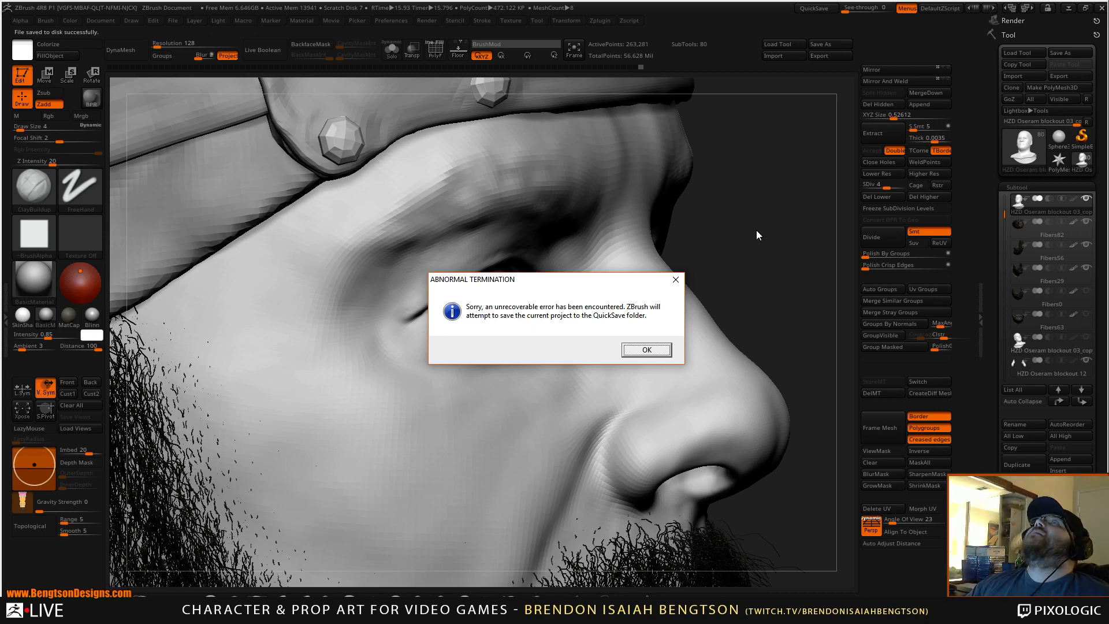
Acknowledge both crash notices, clear the password prompt out of the way and relaunch ZBrush
{"action": "left_click", "coordinate": [646, 349]}
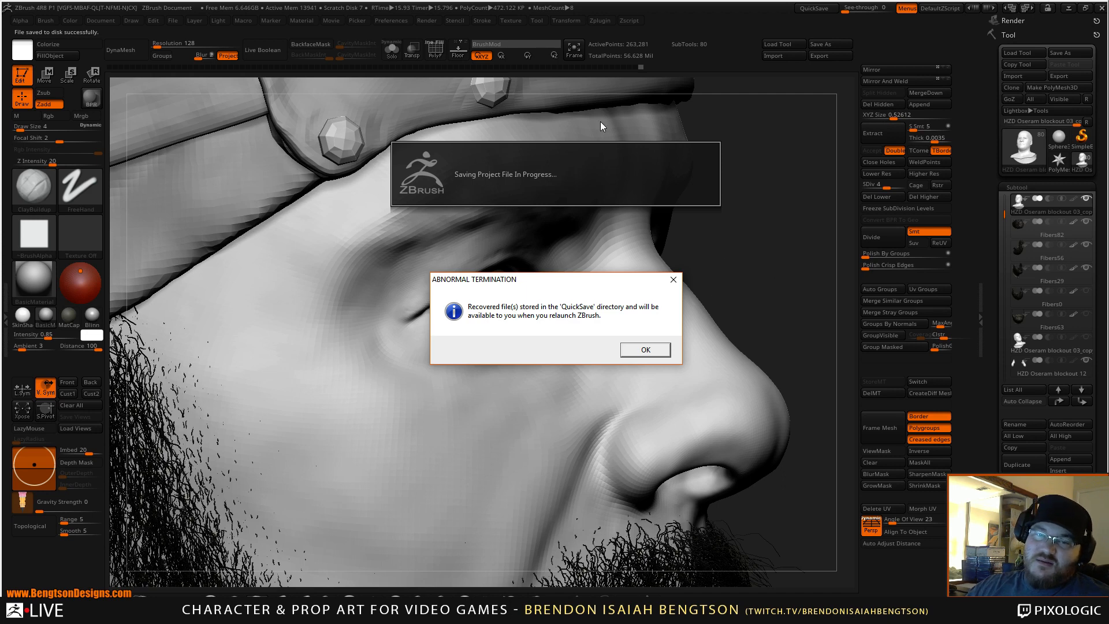
{"action": "left_click", "coordinate": [640, 349]}
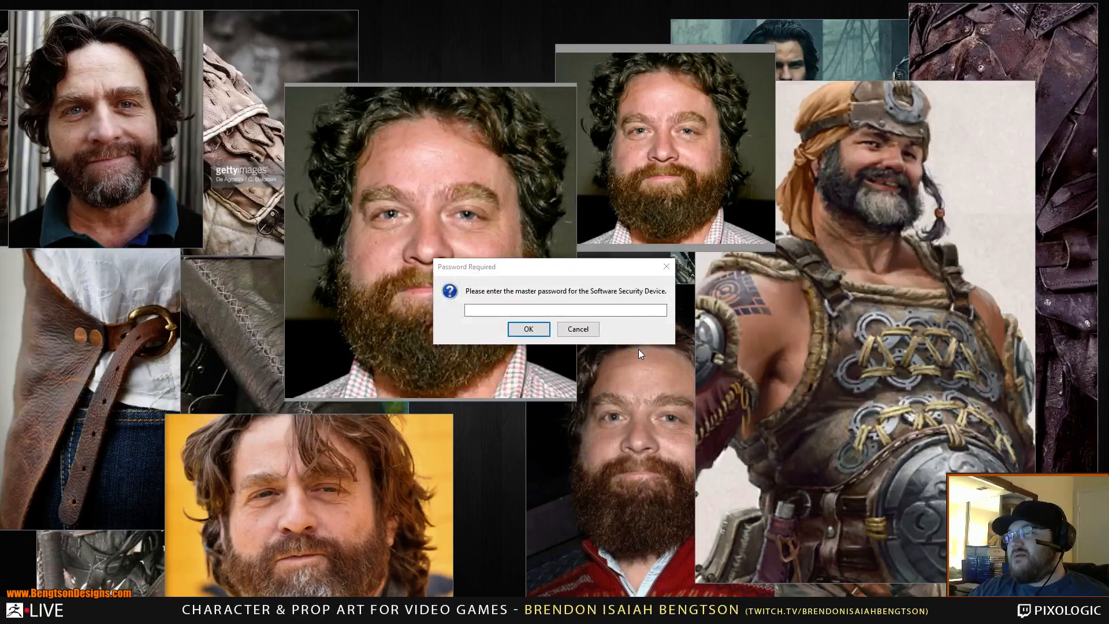
{"action": "left_click_drag", "start_coordinate": [617, 267], "coordinate": [0, 215]}
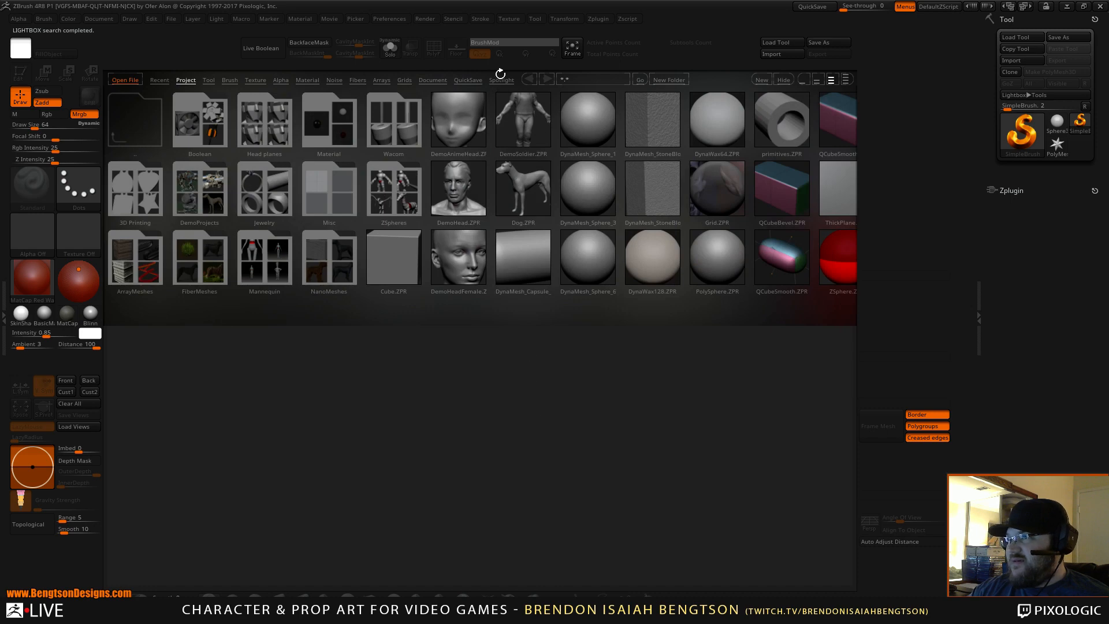
Try to restore the work by opening the recovered document from the QuickSave files and drawing on its canvas
{"action": "left_click", "coordinate": [470, 80]}
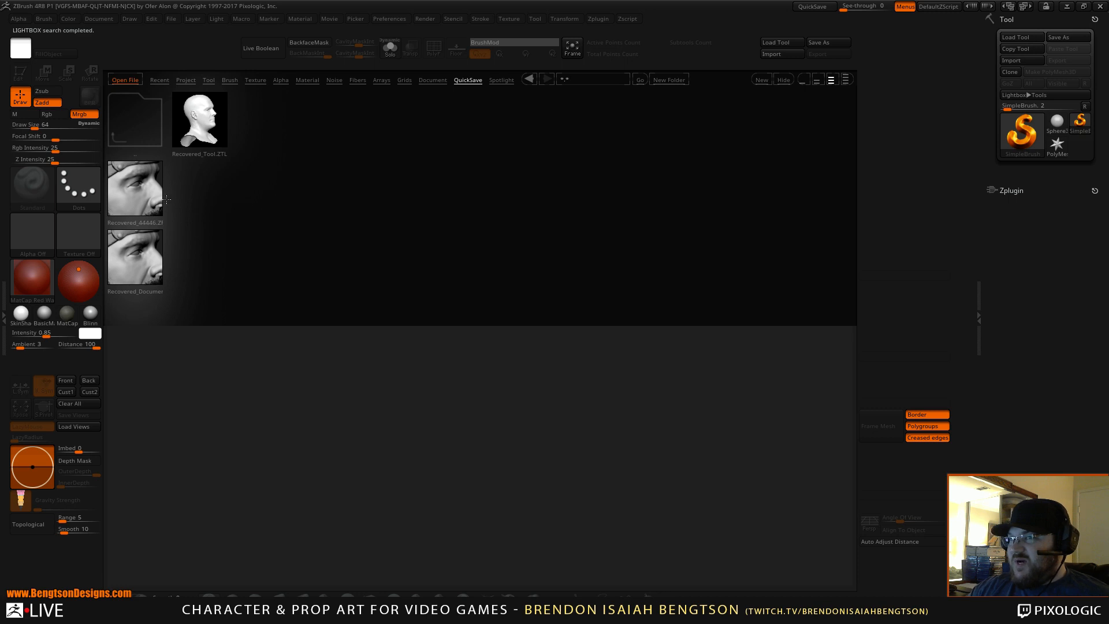
{"action": "double_click", "coordinate": [154, 274]}
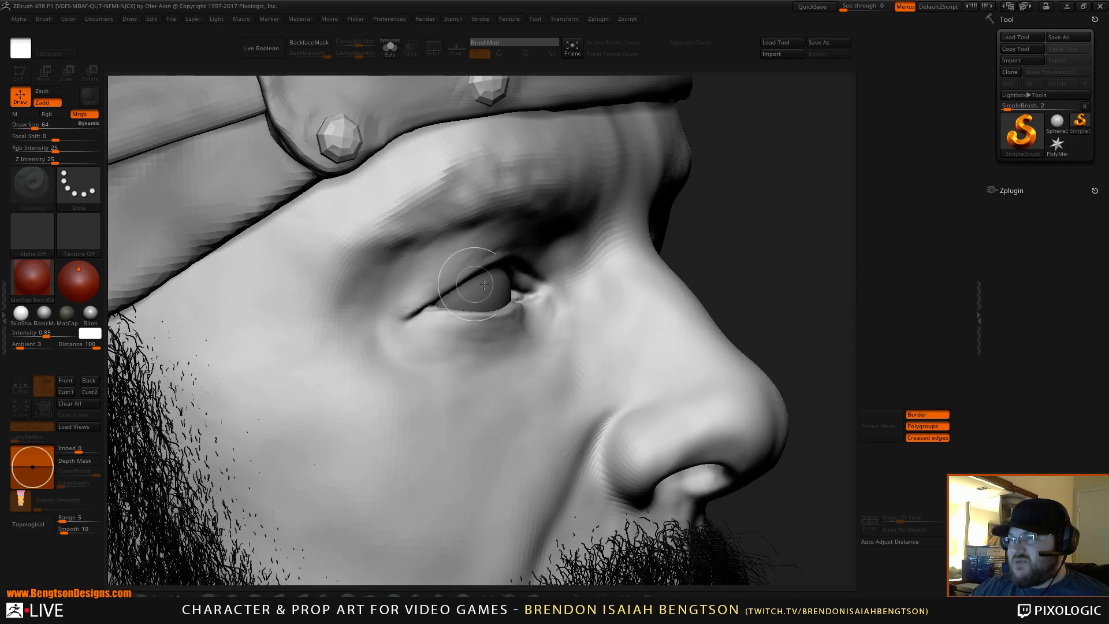
{"action": "left_click_drag", "start_coordinate": [724, 237], "coordinate": [708, 232]}
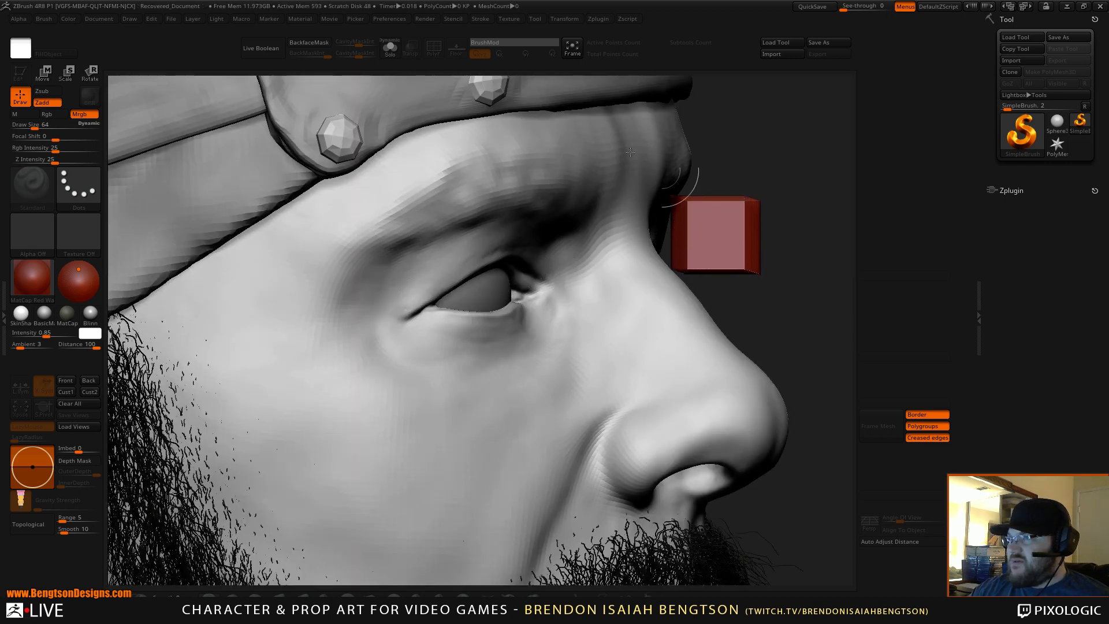
Replace the recovered document with a new blank document
{"action": "left_click", "coordinate": [99, 18]}
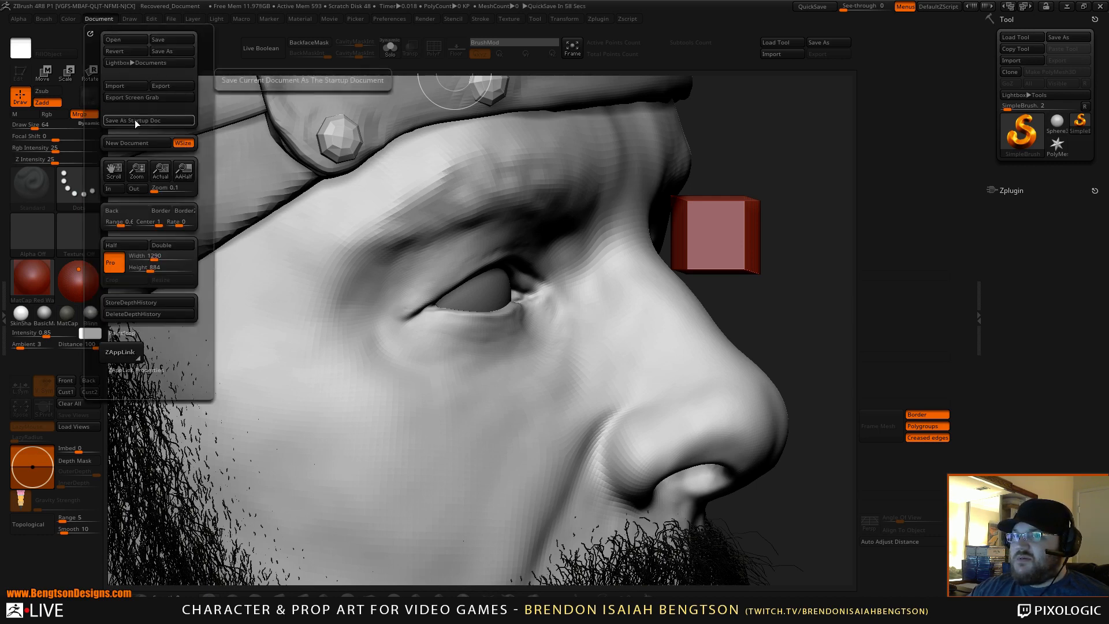
{"action": "left_click", "coordinate": [137, 143]}
{"action": "left_click", "coordinate": [589, 349]}
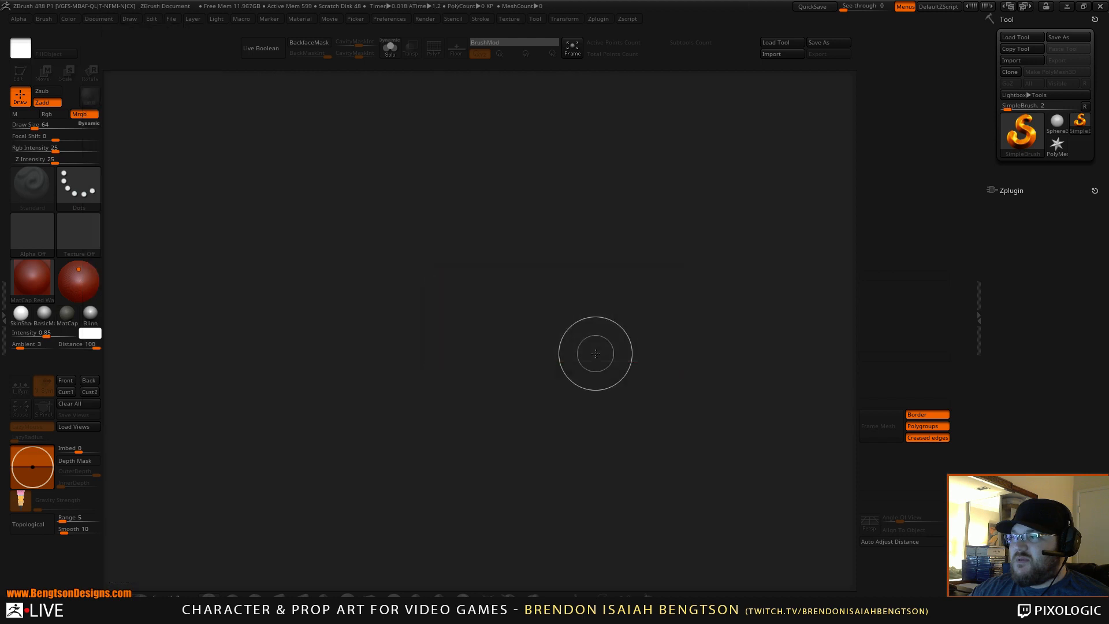
{"action": "left_click_drag", "start_coordinate": [454, 323], "coordinate": [450, 393]}
{"action": "key", "text": "ctrl+n"}
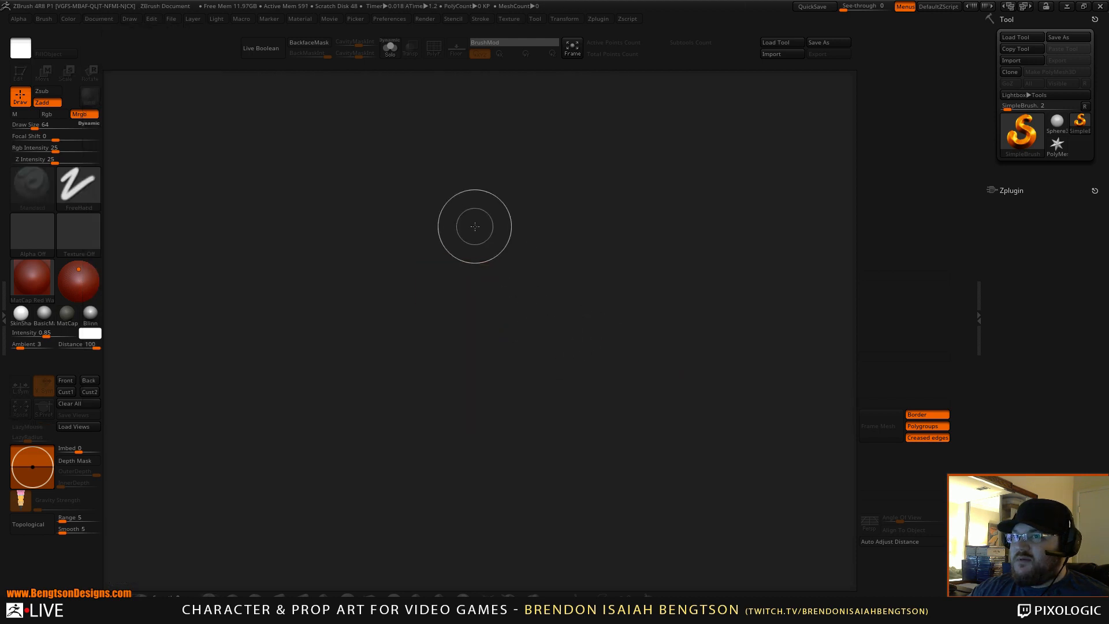
{"action": "key", "text": "comma"}
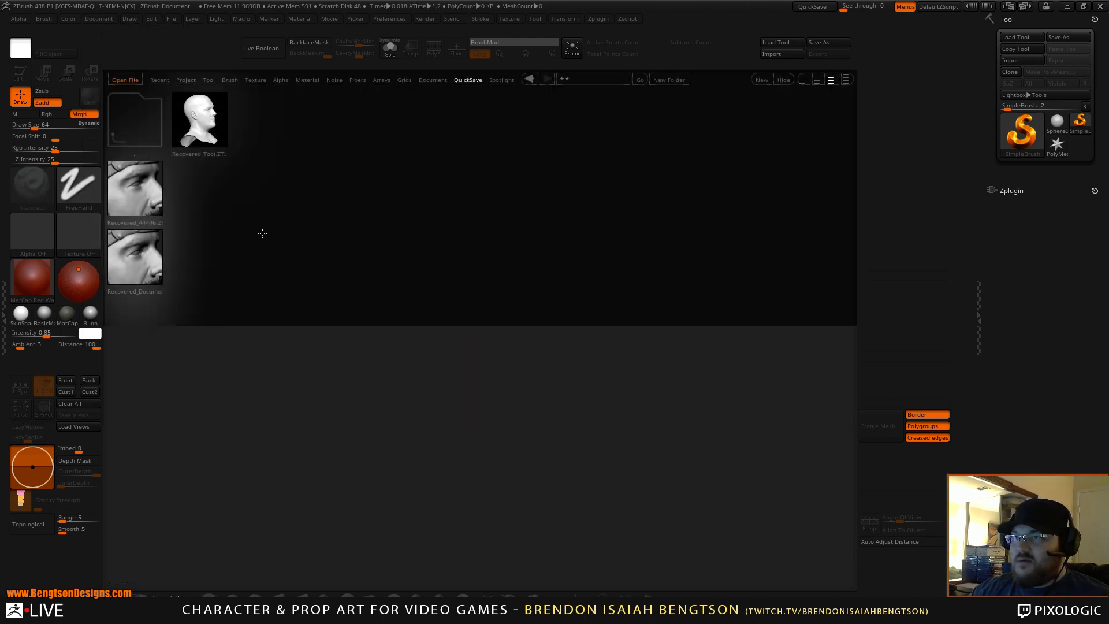
{"action": "double_click", "coordinate": [138, 257]}
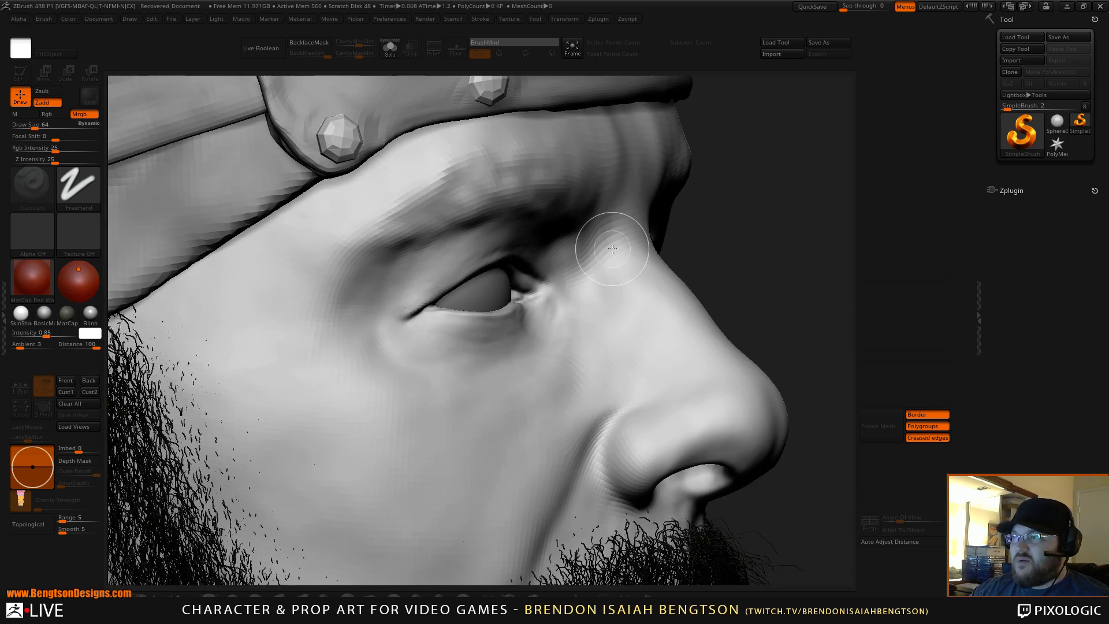
{"action": "left_click", "coordinate": [99, 20]}
{"action": "left_click", "coordinate": [133, 143]}
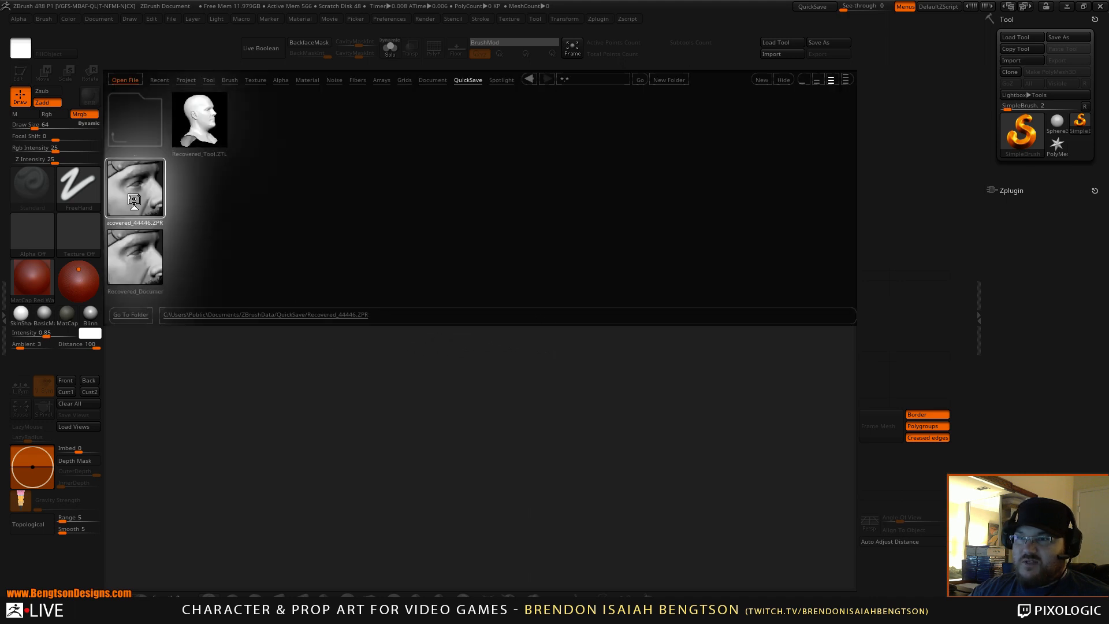
Open the quicksaved project Recovered_44446.ZPR and set the brush draw size to 19
{"action": "double_click", "coordinate": [142, 203]}
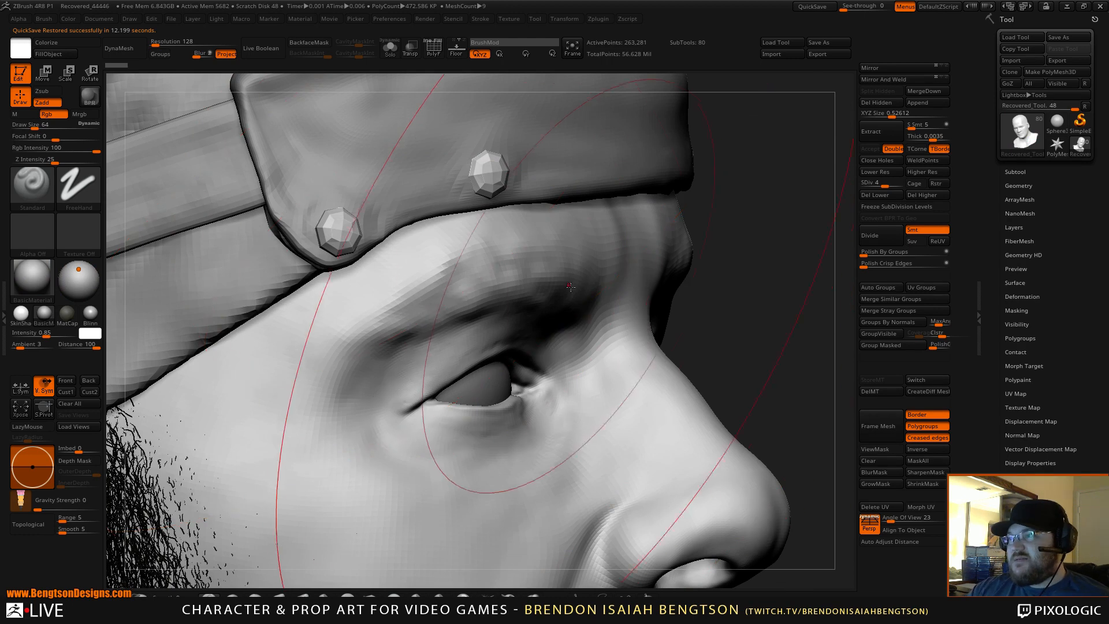
{"action": "key", "text": "space"}
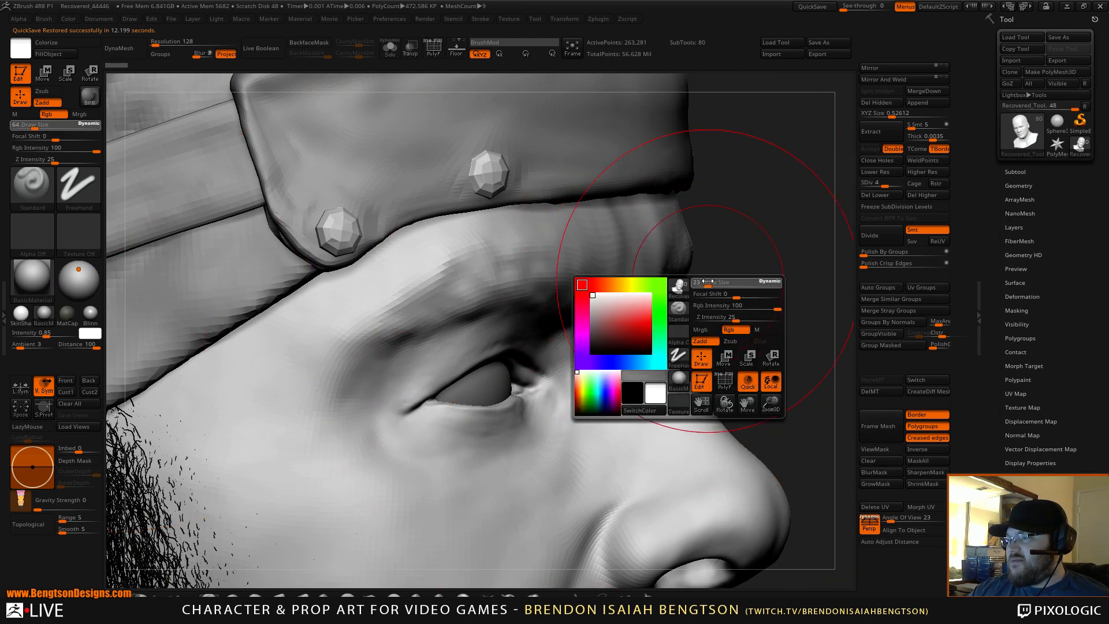
{"action": "left_click_drag", "start_coordinate": [708, 281], "coordinate": [706, 282]}
{"action": "left_click_drag", "start_coordinate": [762, 327], "coordinate": [755, 288]}
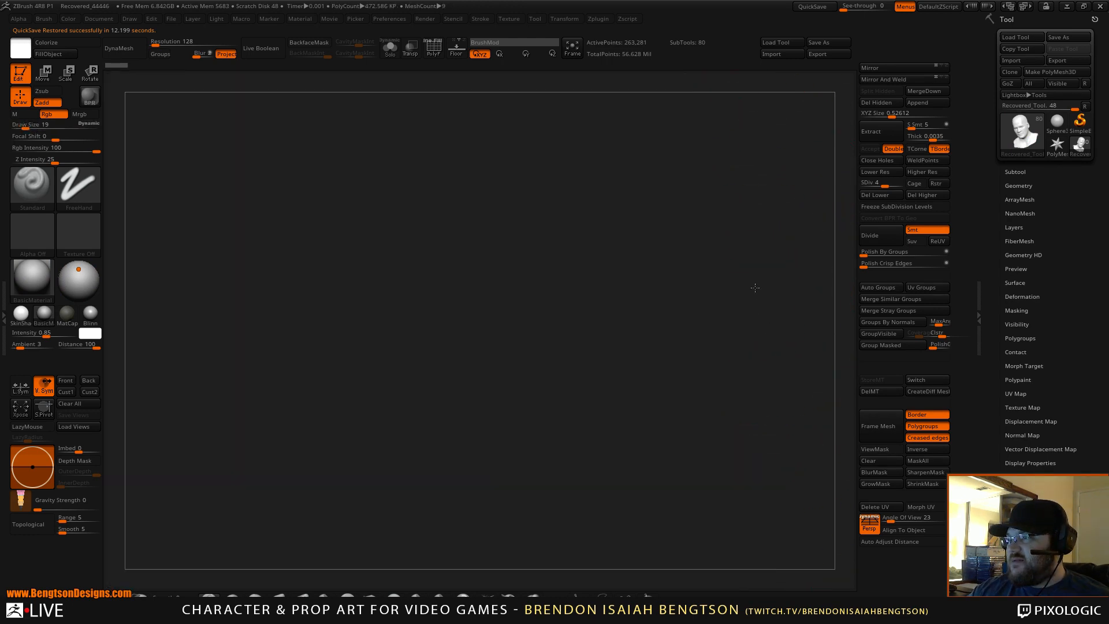
Frame the bearded bust in the view and save the recovered tool to disk
{"action": "key", "text": "shift"}
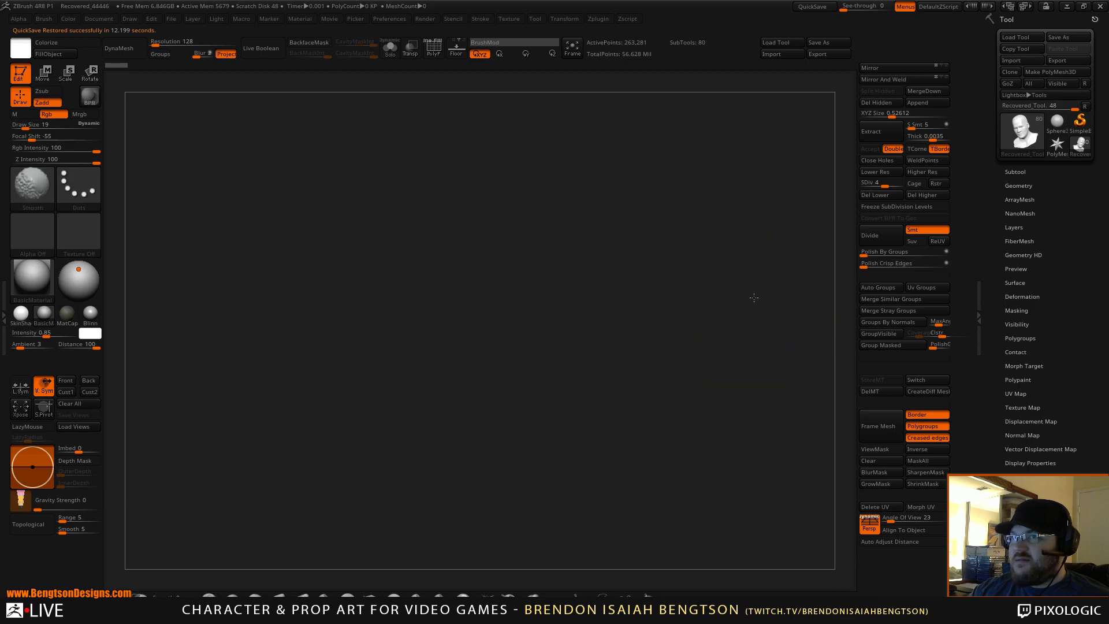
{"action": "key", "text": "f"}
{"action": "key", "text": "f"}
{"action": "left_click_drag", "start_coordinate": [720, 295], "coordinate": [708, 338]}
{"action": "left_click", "coordinate": [828, 42]}
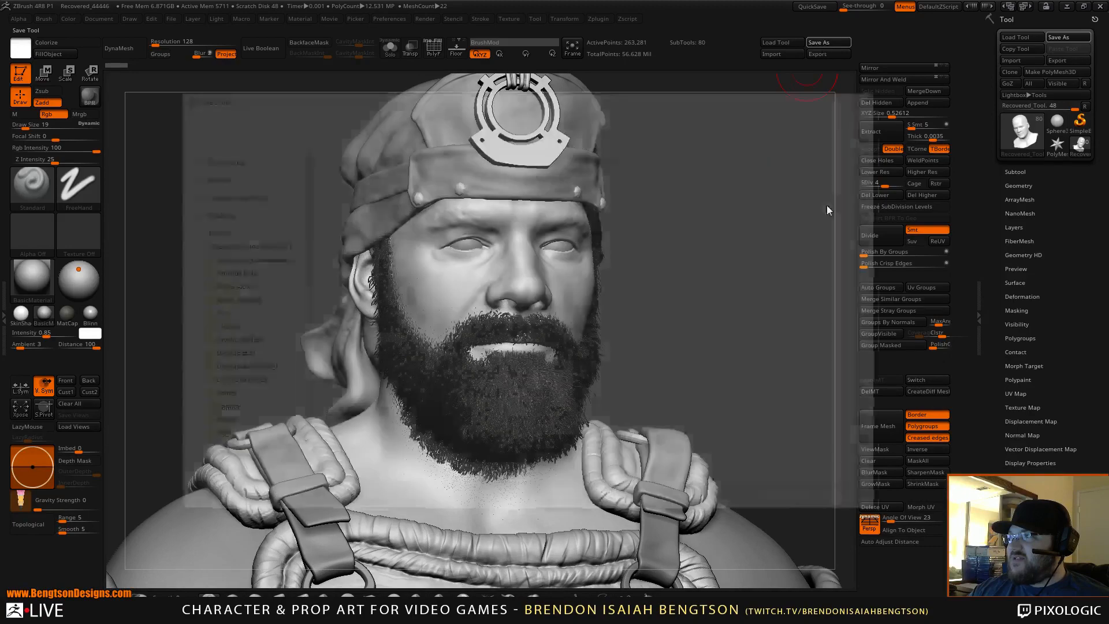
{"action": "key", "text": "Return"}
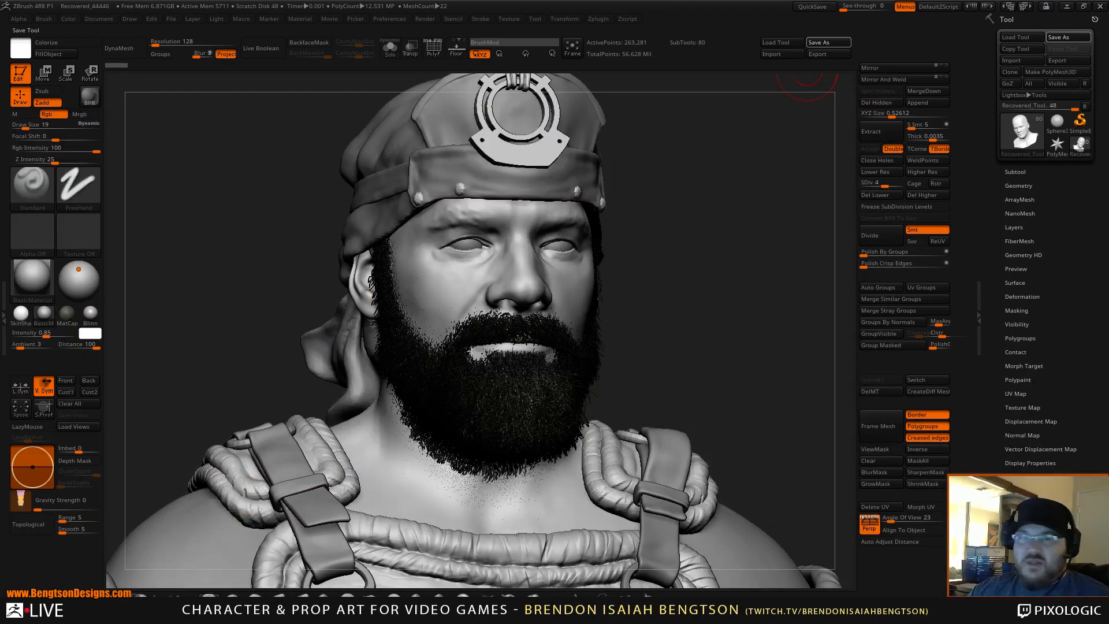
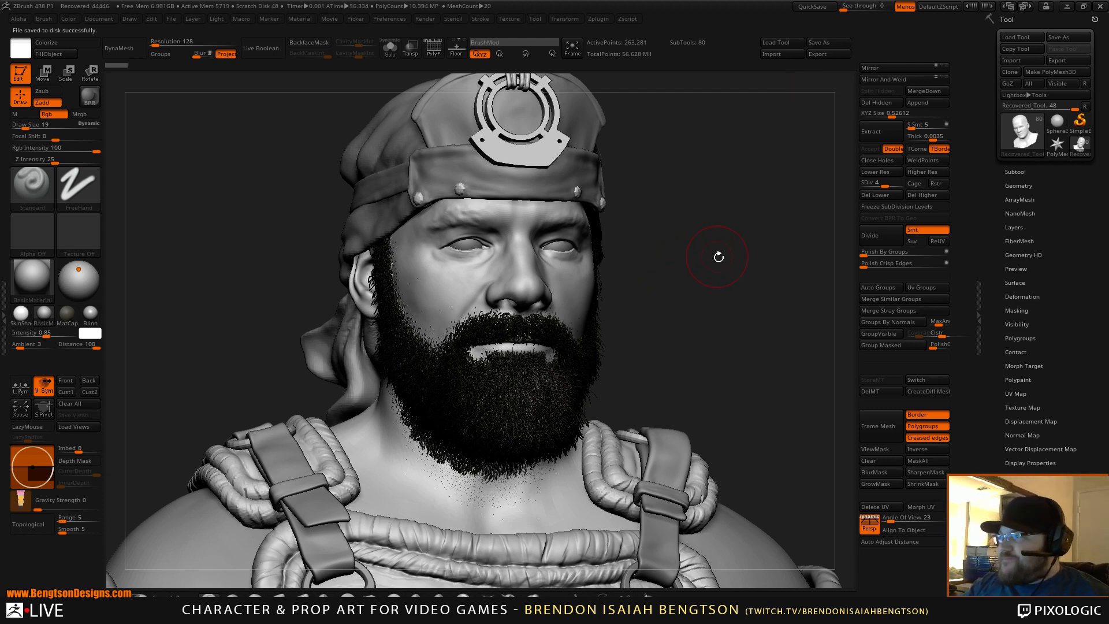
Isolate the head subtool, raise it to subdivision level 6 and set the draw size to 7
{"action": "left_click_drag", "start_coordinate": [743, 255], "coordinate": [527, 296]}
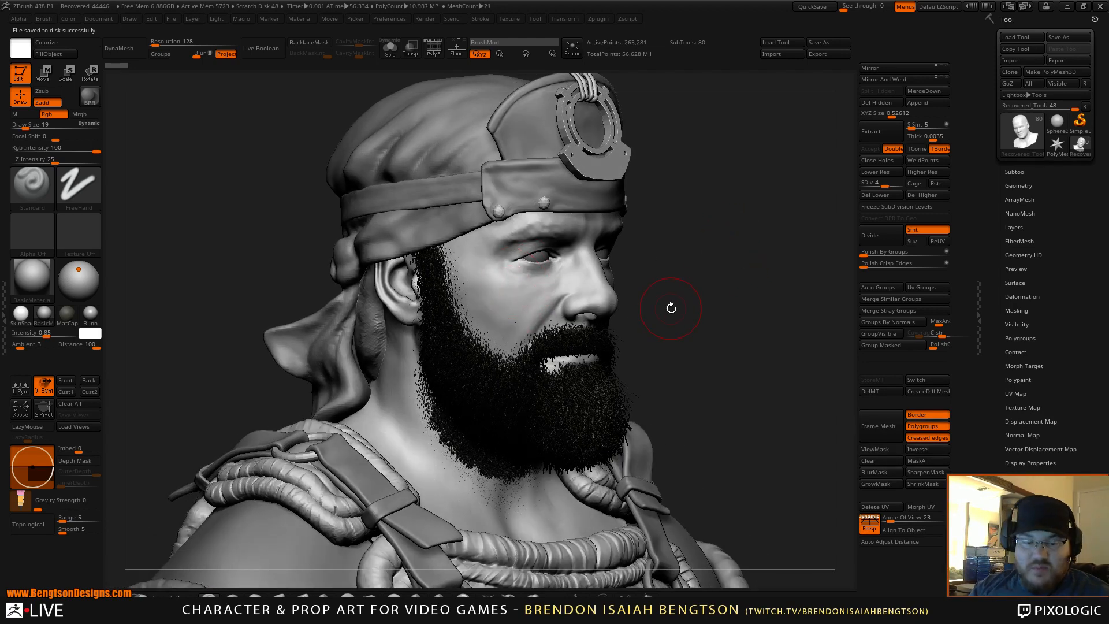
{"action": "key", "text": "alt+s"}
{"action": "mouse_move", "coordinate": [727, 305]}
{"action": "left_mouse_down", "text": "alt"}
{"action": "mouse_move", "coordinate": [721, 331]}
{"action": "mouse_move", "coordinate": [735, 325]}
{"action": "left_mouse_up", "text": "alt"}
{"action": "left_click_drag", "start_coordinate": [874, 183], "coordinate": [900, 183]}
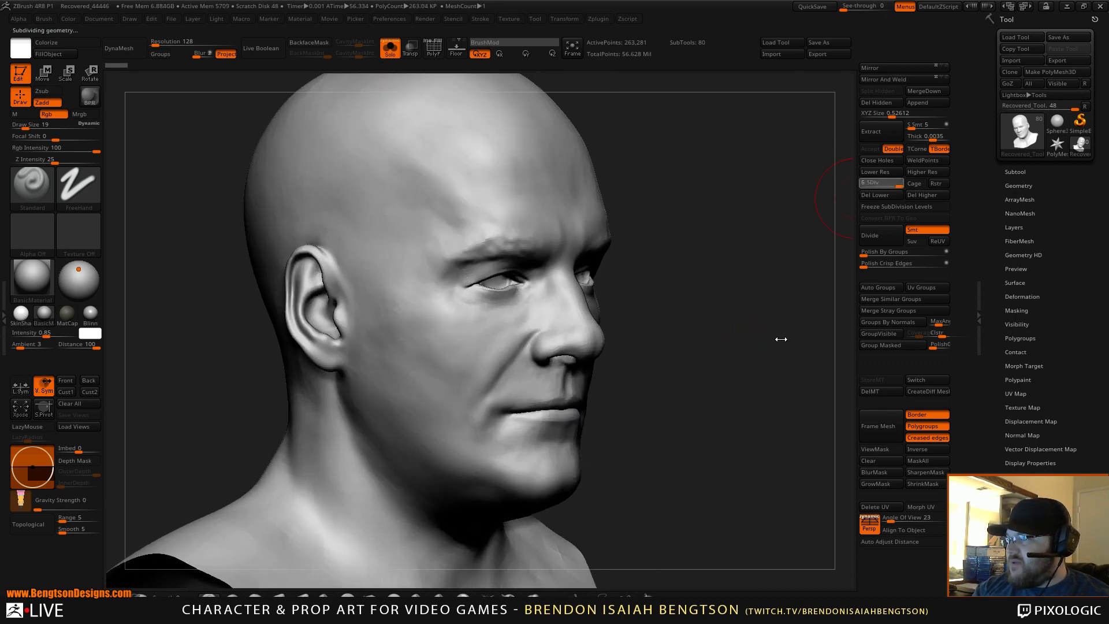
{"action": "left_click_drag", "start_coordinate": [772, 341], "coordinate": [736, 336]}
{"action": "left_click_drag", "start_coordinate": [784, 222], "coordinate": [772, 223]}
{"action": "key", "text": "space"}
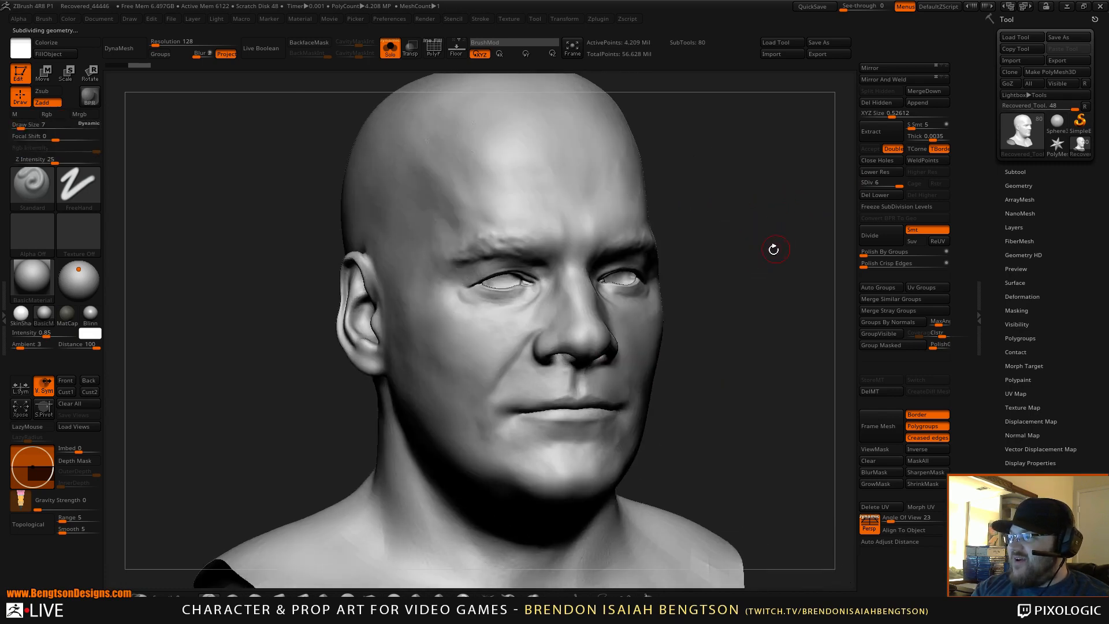
{"action": "left_click_drag", "start_coordinate": [773, 247], "coordinate": [735, 263]}
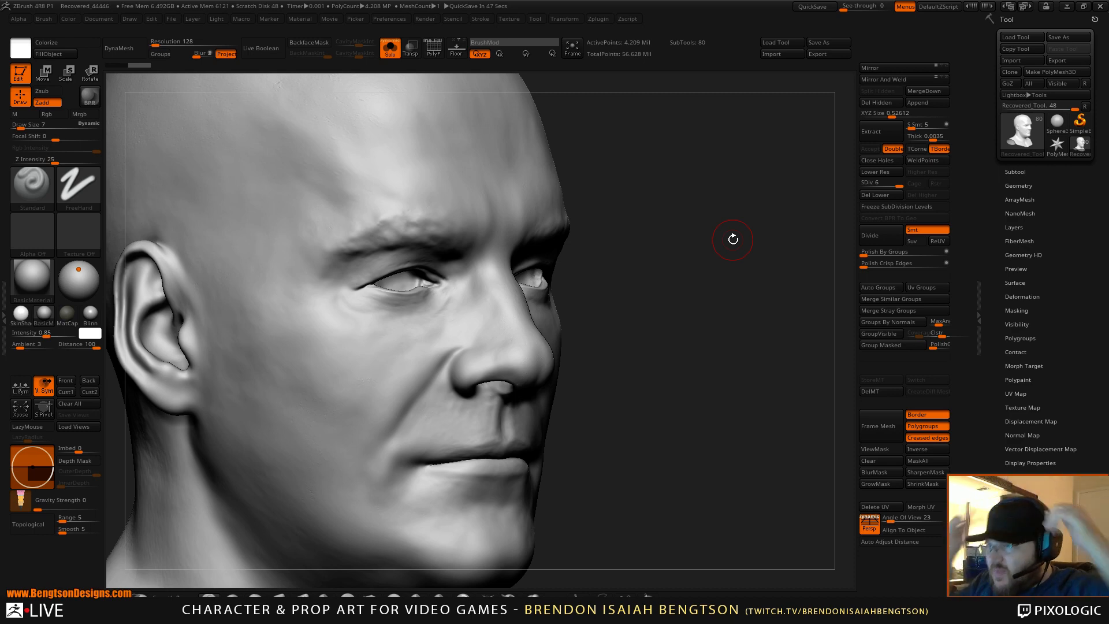
{"action": "mouse_move", "coordinate": [695, 311]}
{"action": "left_mouse_down"}
{"action": "mouse_move", "coordinate": [711, 286]}
{"action": "mouse_move", "coordinate": [728, 335]}
{"action": "mouse_move", "coordinate": [757, 320]}
{"action": "mouse_move", "coordinate": [751, 341]}
{"action": "mouse_move", "coordinate": [763, 340]}
{"action": "left_mouse_up"}
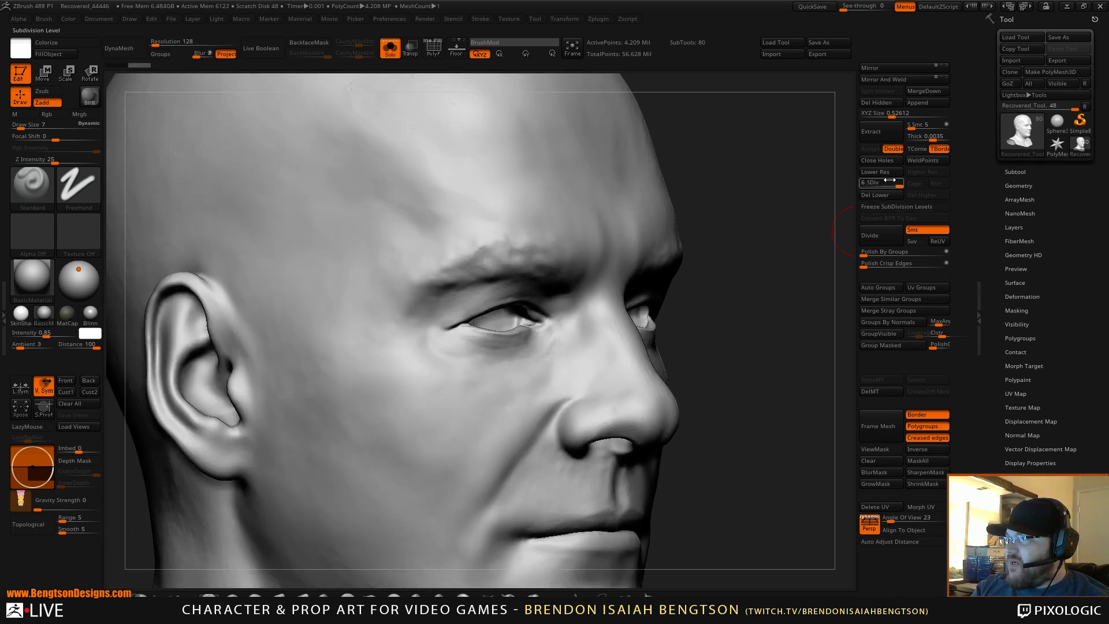
Lower the head to subdivision level 3 and set the draw size to 4 for work near the eye
{"action": "left_click_drag", "start_coordinate": [891, 181], "coordinate": [877, 184]}
{"action": "key", "text": "space"}
{"action": "left_click_drag", "start_coordinate": [499, 280], "coordinate": [495, 280]}
{"action": "left_click_drag", "start_coordinate": [793, 261], "coordinate": [802, 323]}
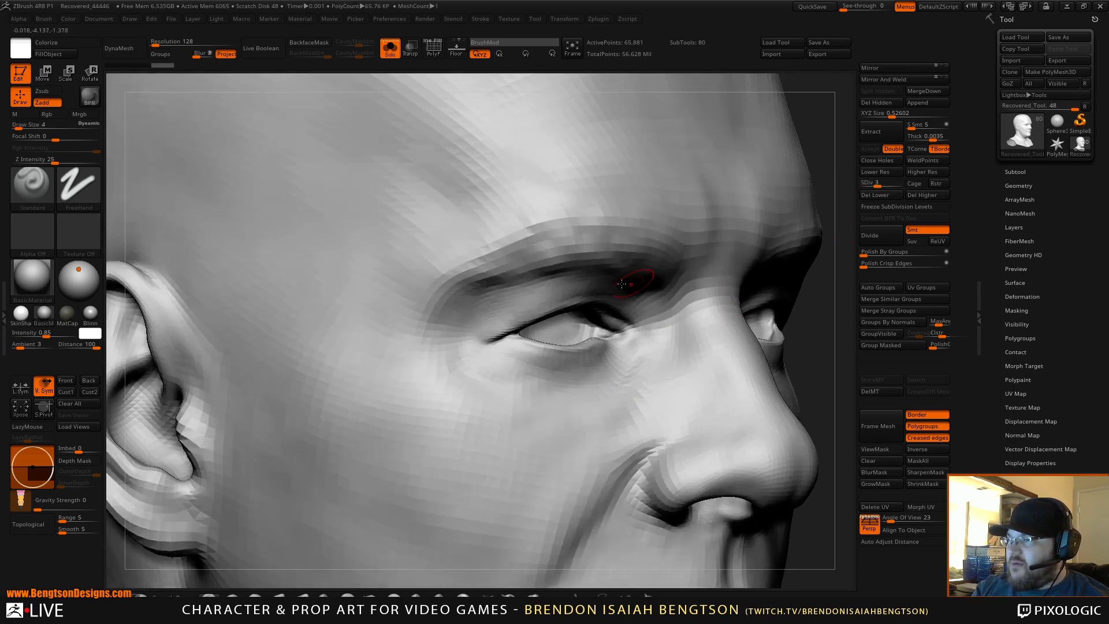
Build up the area between eyebrow and upper eyelid with the ClayBuildup brush at focal shift 0, then smooth it
{"action": "key", "text": "b"}
{"action": "key", "text": "c"}
{"action": "key", "text": "b"}
{"action": "key", "text": "space"}
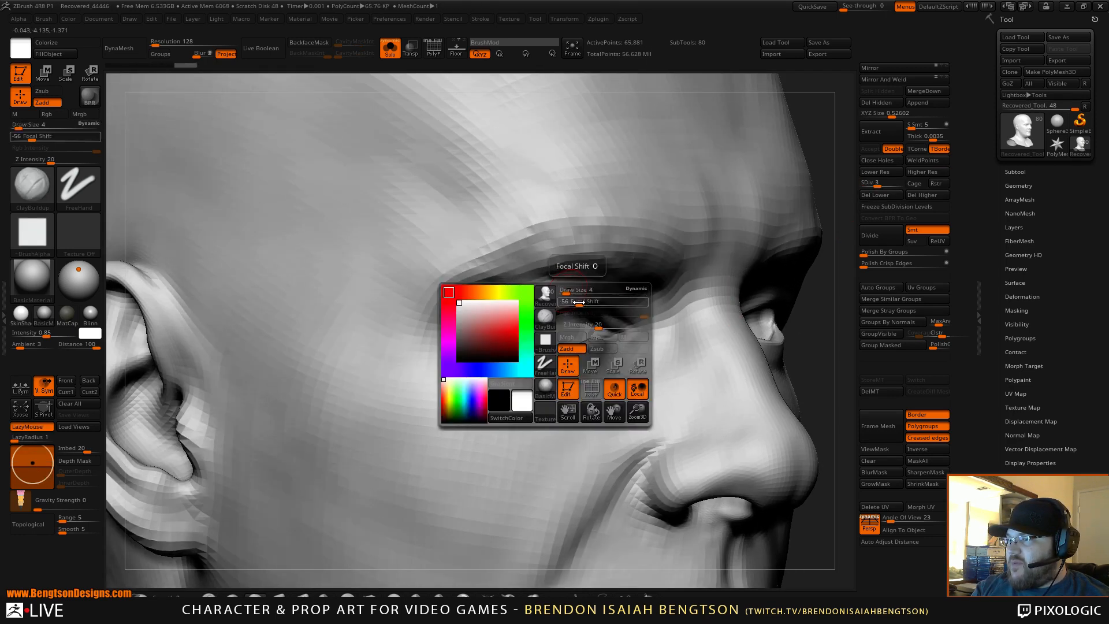
{"action": "left_click_drag", "start_coordinate": [577, 302], "coordinate": [603, 301]}
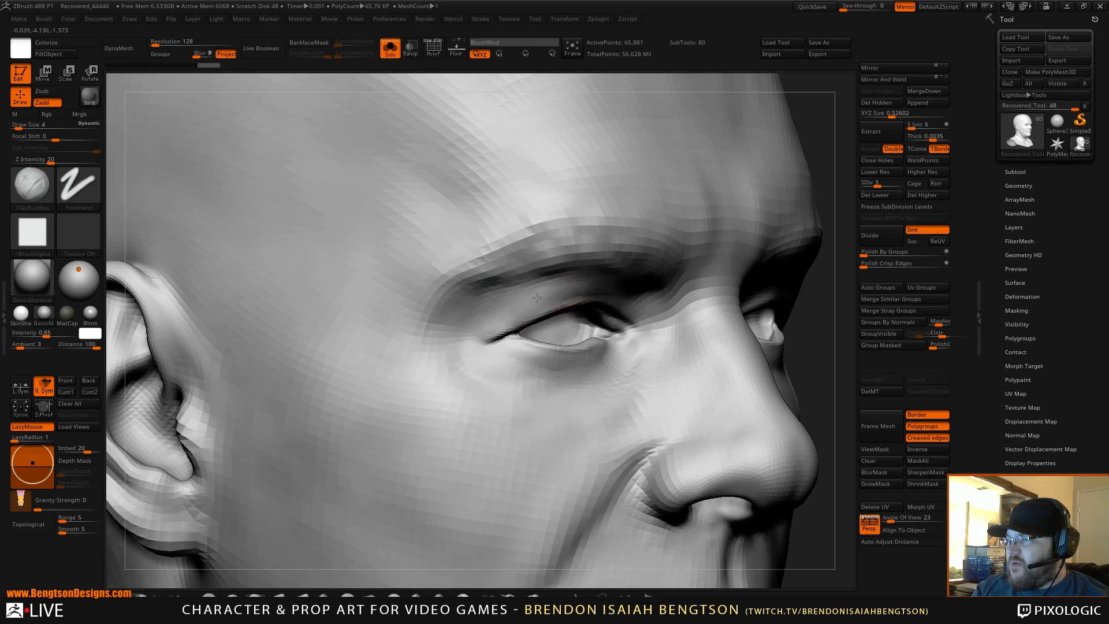
{"action": "mouse_move", "coordinate": [537, 298]}
{"action": "left_mouse_down"}
{"action": "mouse_move", "coordinate": [572, 295]}
{"action": "mouse_move", "coordinate": [556, 305]}
{"action": "mouse_move", "coordinate": [597, 289]}
{"action": "mouse_move", "coordinate": [502, 289]}
{"action": "mouse_move", "coordinate": [485, 309]}
{"action": "mouse_move", "coordinate": [523, 302]}
{"action": "left_mouse_up"}
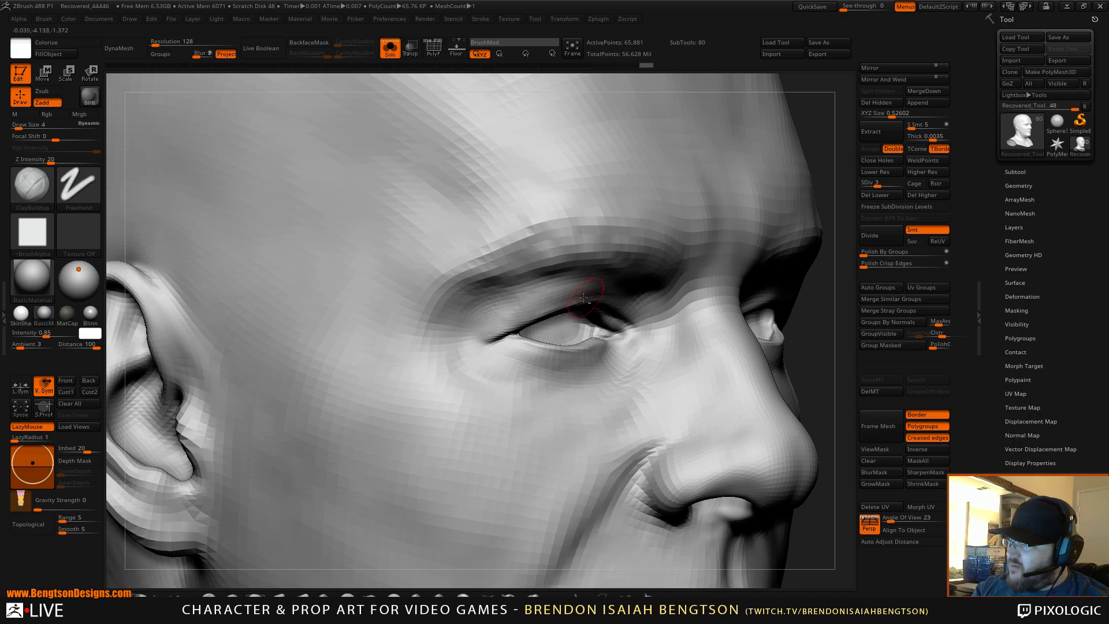
{"action": "right_click_drag", "start_coordinate": [590, 302], "coordinate": [517, 327], "text": "alt"}
{"action": "mouse_move", "coordinate": [598, 289]}
{"action": "right_mouse_down", "text": "alt"}
{"action": "mouse_move", "coordinate": [529, 331]}
{"action": "mouse_move", "coordinate": [562, 295]}
{"action": "right_mouse_up", "text": "alt"}
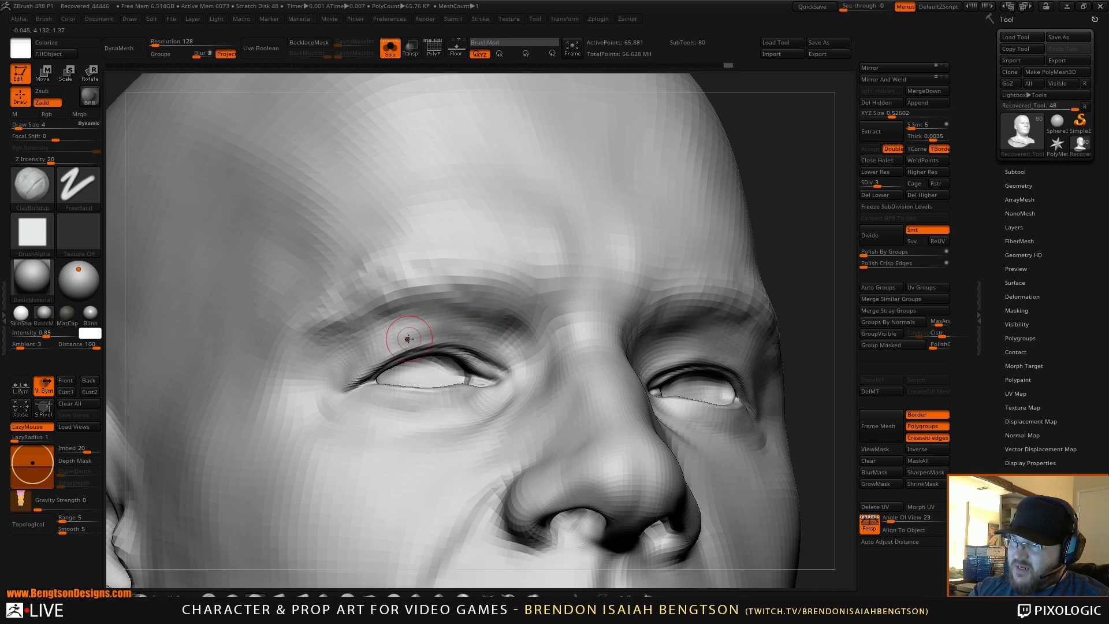
{"action": "left_click_drag", "start_coordinate": [414, 327], "coordinate": [452, 316]}
{"action": "mouse_move", "coordinate": [419, 316]}
{"action": "left_mouse_down"}
{"action": "mouse_move", "coordinate": [451, 312]}
{"action": "mouse_move", "coordinate": [441, 322]}
{"action": "left_mouse_up"}
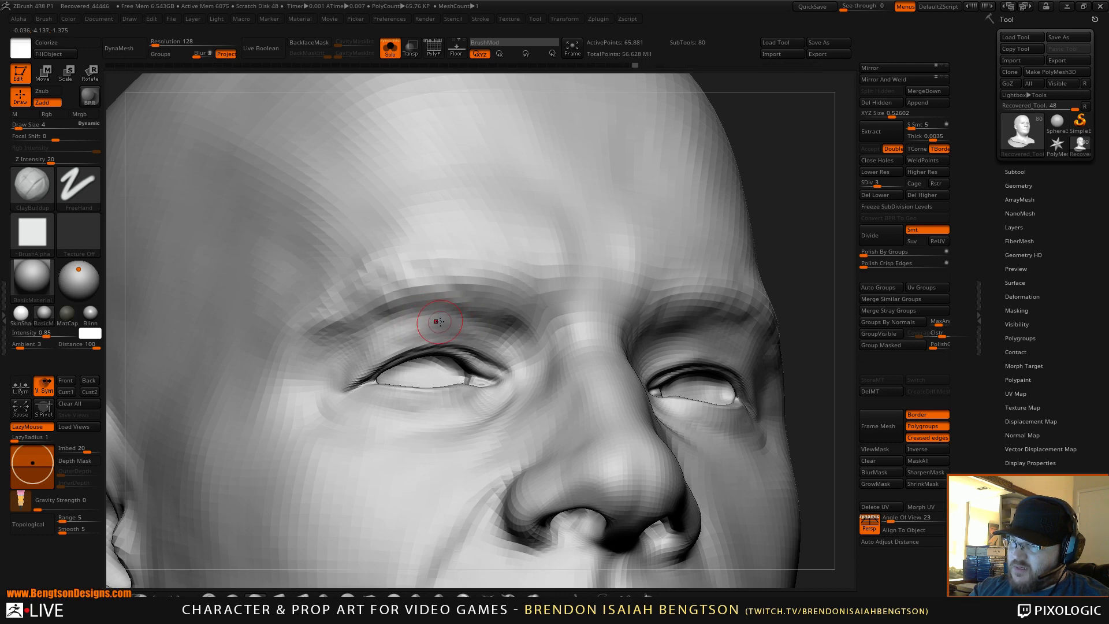
{"action": "left_click_drag", "start_coordinate": [443, 327], "coordinate": [420, 322], "text": "shift"}
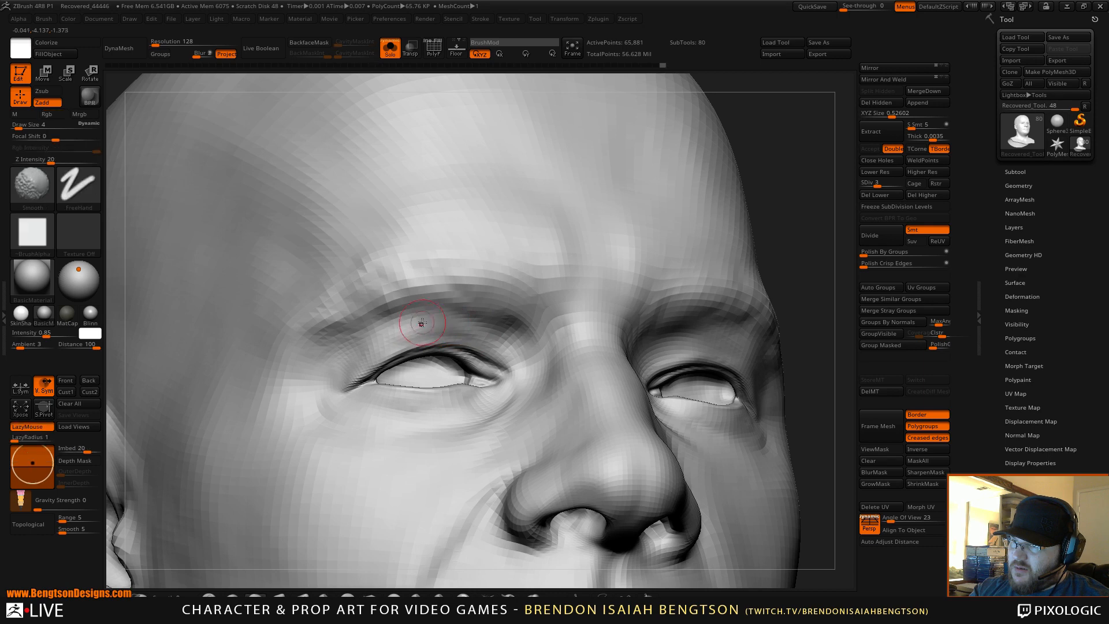
Refine and smooth the upper eyelid fold with the ClayBuildup brush at draw size 2
{"action": "key", "text": "space"}
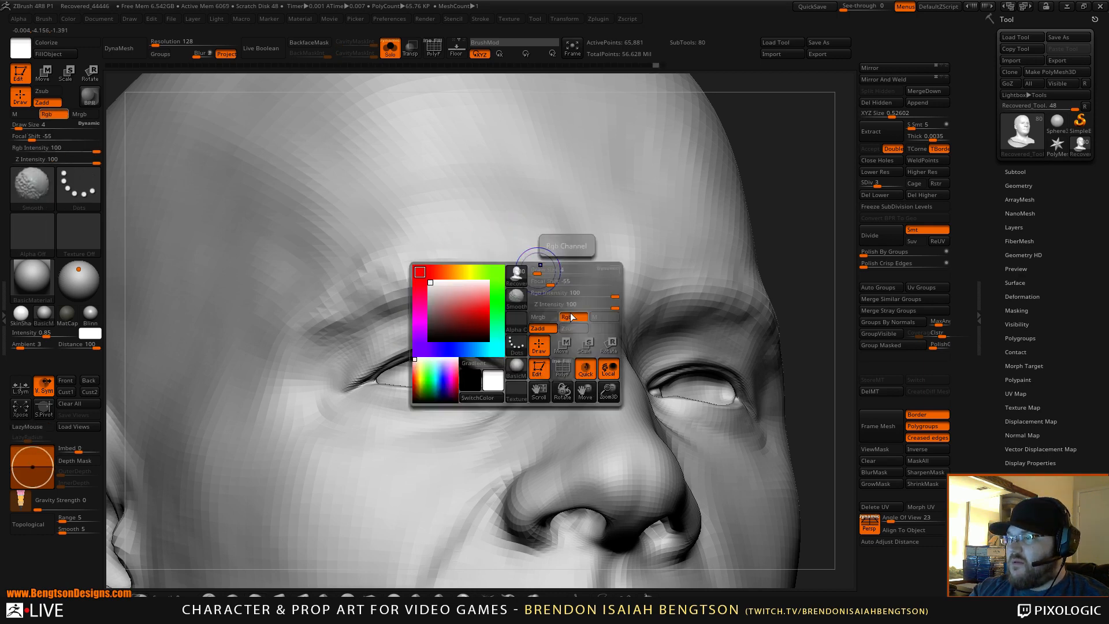
{"action": "key", "text": "space"}
{"action": "left_click_drag", "start_coordinate": [560, 292], "coordinate": [557, 291]}
{"action": "right_click_drag", "start_coordinate": [428, 299], "coordinate": [481, 345]}
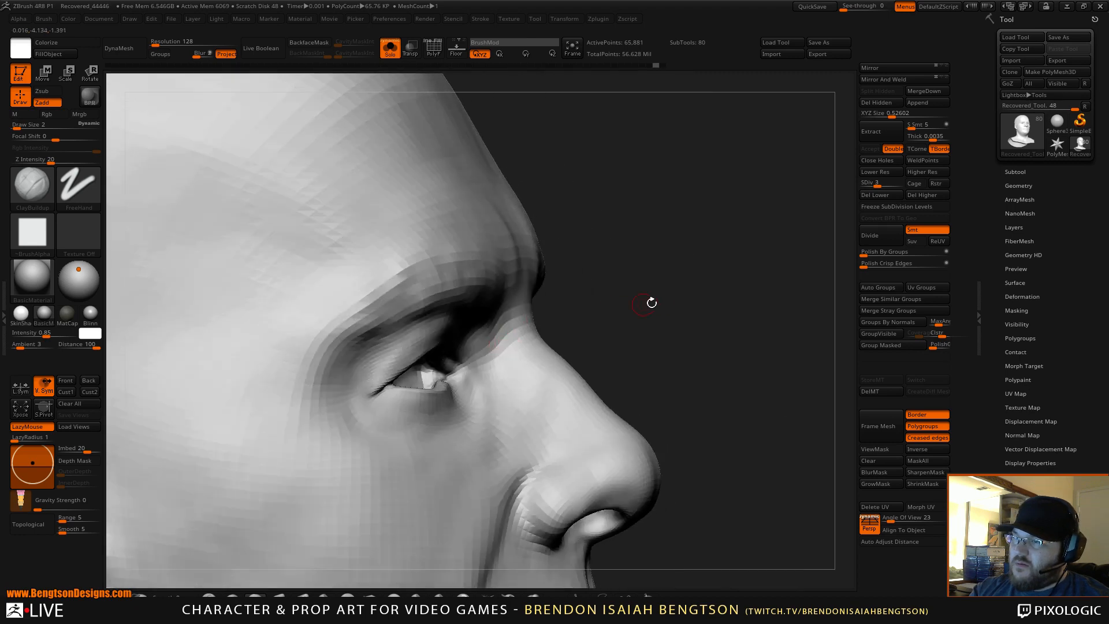
{"action": "left_click_drag", "start_coordinate": [651, 302], "coordinate": [702, 272], "text": "alt"}
{"action": "mouse_move", "coordinate": [420, 308]}
{"action": "right_mouse_down"}
{"action": "mouse_move", "coordinate": [420, 363]}
{"action": "mouse_move", "coordinate": [500, 386]}
{"action": "mouse_move", "coordinate": [457, 372]}
{"action": "right_mouse_up"}
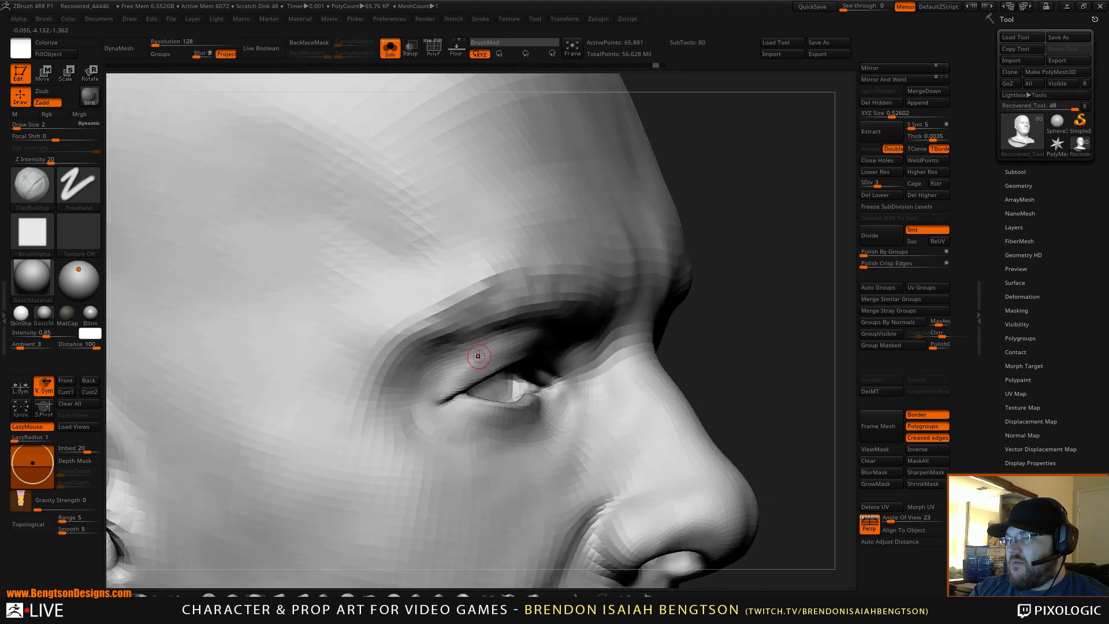
{"action": "left_click_drag", "start_coordinate": [478, 354], "coordinate": [487, 352], "text": "shift"}
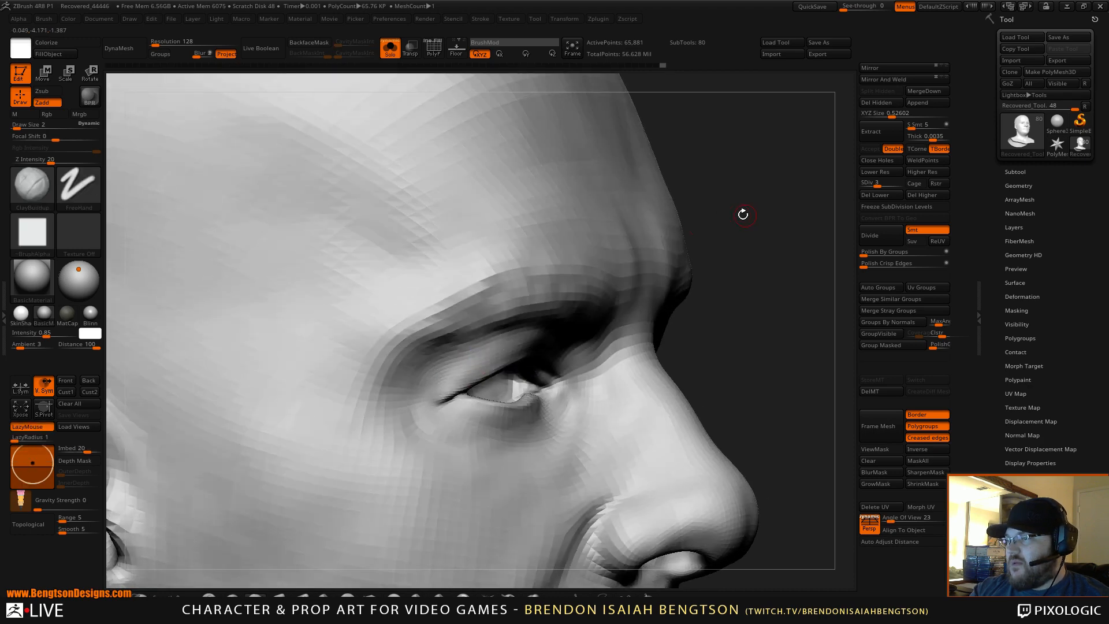
{"action": "right_click_drag", "start_coordinate": [741, 215], "coordinate": [495, 272]}
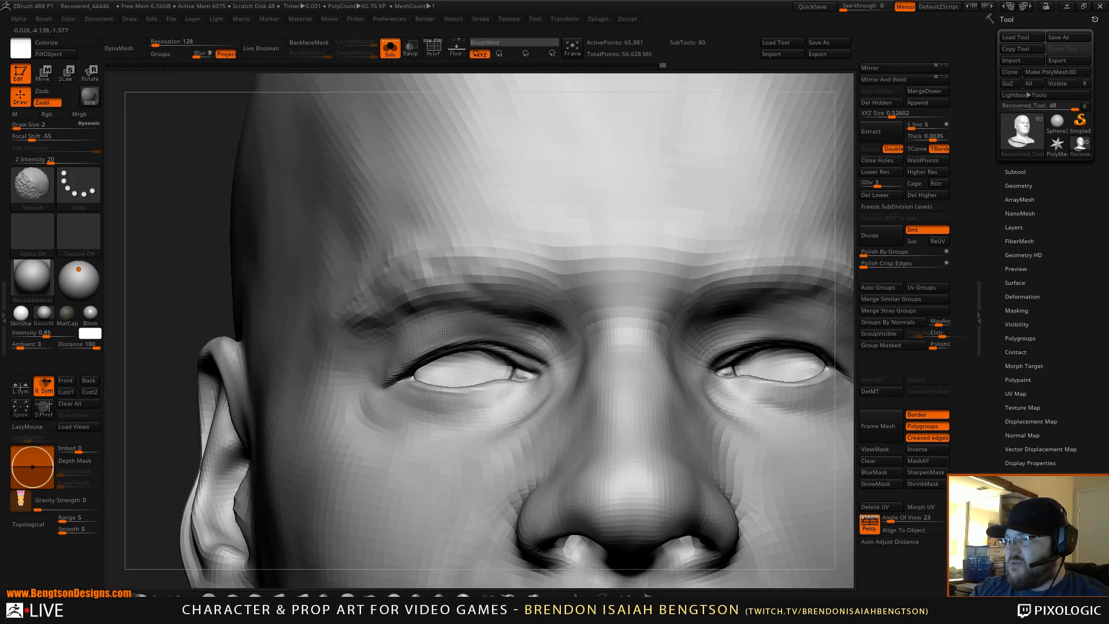
{"action": "key", "text": "shift"}
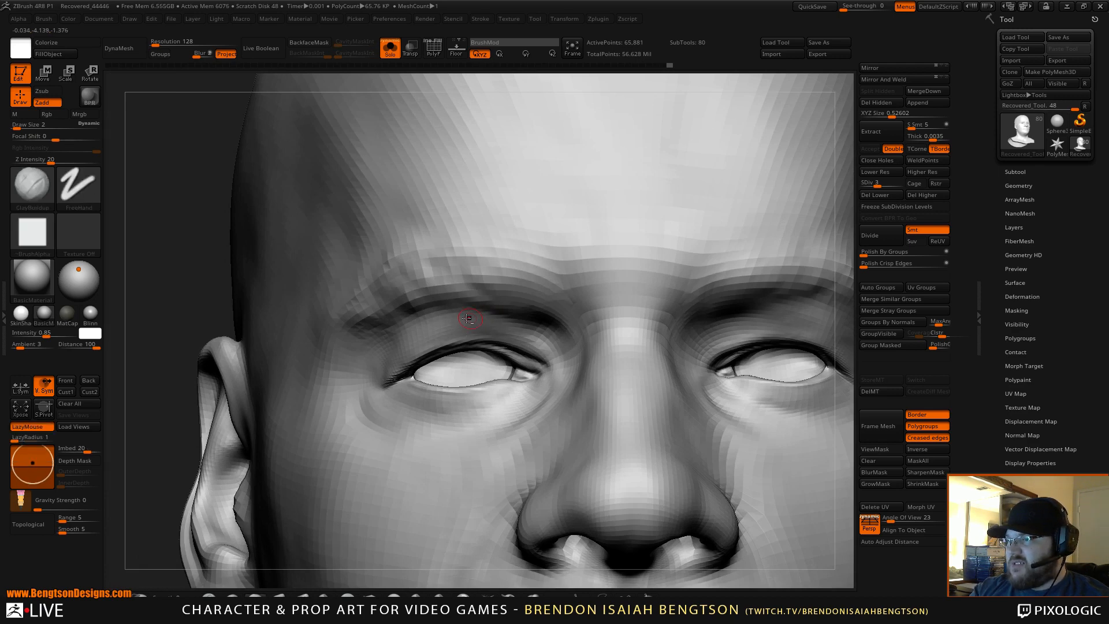
{"action": "left_click_drag", "start_coordinate": [467, 318], "coordinate": [482, 312], "text": "alt"}
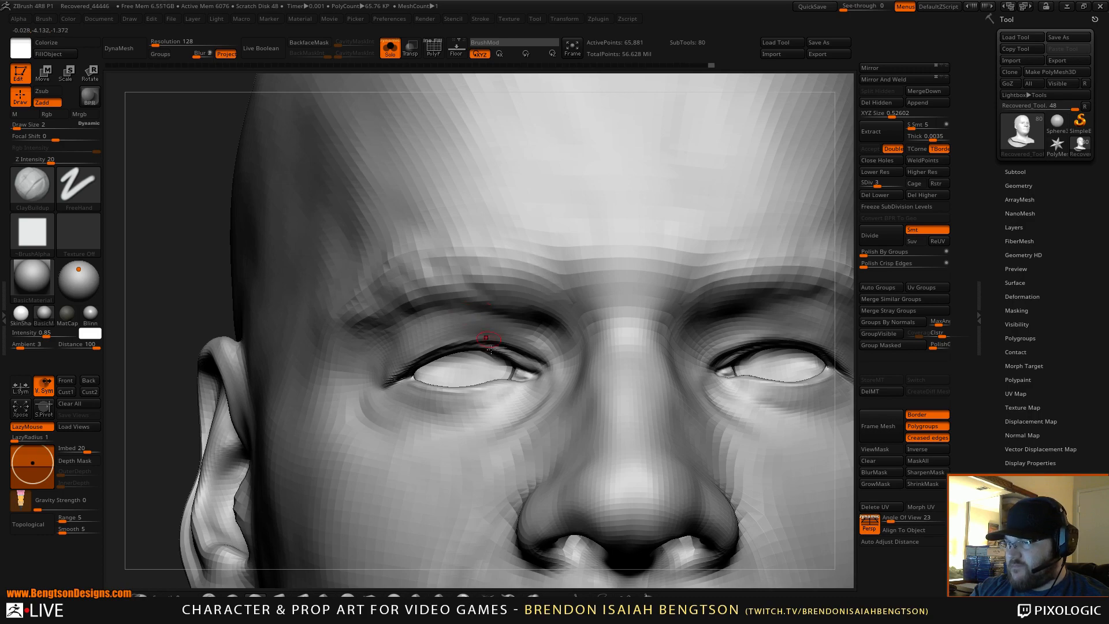
Show all subtools again and set the draw size to 4 for work around the eyes
{"action": "right_click_drag", "start_coordinate": [490, 349], "coordinate": [542, 144], "text": "ctrl"}
{"action": "key", "text": "shift"}
{"action": "mouse_move", "coordinate": [731, 208]}
{"action": "right_mouse_down"}
{"action": "mouse_move", "coordinate": [731, 191]}
{"action": "mouse_move", "coordinate": [724, 201]}
{"action": "right_mouse_up"}
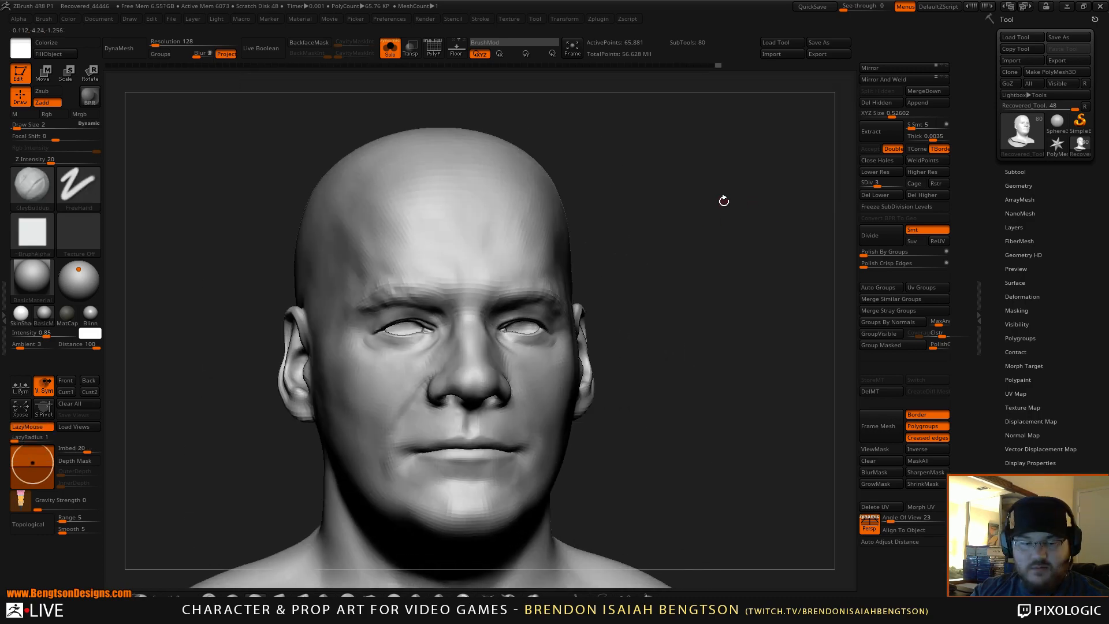
{"action": "key", "text": "alt+s"}
{"action": "mouse_move", "coordinate": [736, 222]}
{"action": "left_mouse_down"}
{"action": "mouse_move", "coordinate": [751, 225]}
{"action": "mouse_move", "coordinate": [728, 238]}
{"action": "left_mouse_up"}
{"action": "mouse_move", "coordinate": [711, 249]}
{"action": "right_mouse_down", "text": "ctrl"}
{"action": "mouse_move", "coordinate": [723, 277]}
{"action": "mouse_move", "coordinate": [585, 395]}
{"action": "right_mouse_up", "text": "ctrl"}
{"action": "key", "text": "space"}
{"action": "left_click_drag", "start_coordinate": [345, 309], "coordinate": [347, 309]}
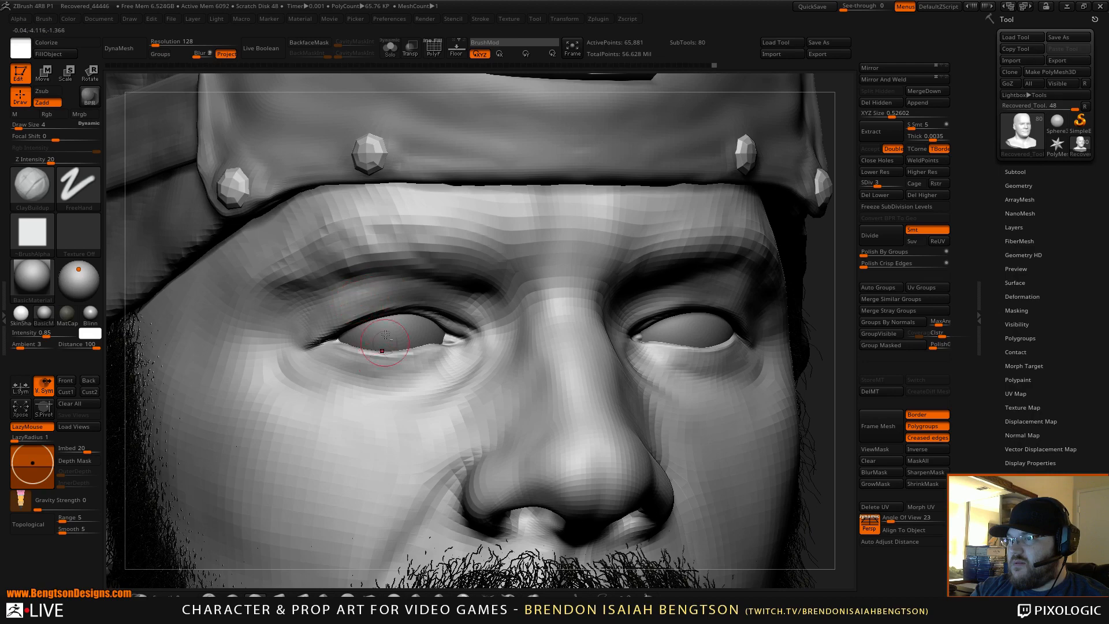
Switch to the DamStandard brush for work around the upper eyelid
{"action": "right_click_drag", "start_coordinate": [385, 334], "coordinate": [404, 133], "text": "alt"}
{"action": "mouse_move", "coordinate": [685, 246]}
{"action": "left_mouse_down"}
{"action": "mouse_move", "coordinate": [716, 262]}
{"action": "mouse_move", "coordinate": [709, 122]}
{"action": "mouse_move", "coordinate": [725, 251]}
{"action": "mouse_move", "coordinate": [676, 255]}
{"action": "mouse_move", "coordinate": [691, 231]}
{"action": "mouse_move", "coordinate": [688, 291]}
{"action": "mouse_move", "coordinate": [805, 322]}
{"action": "mouse_move", "coordinate": [802, 268]}
{"action": "mouse_move", "coordinate": [698, 272]}
{"action": "mouse_move", "coordinate": [629, 240]}
{"action": "mouse_move", "coordinate": [615, 251]}
{"action": "left_mouse_up"}
{"action": "key", "text": "b"}
{"action": "key", "text": "d"}
{"action": "key", "text": "s"}
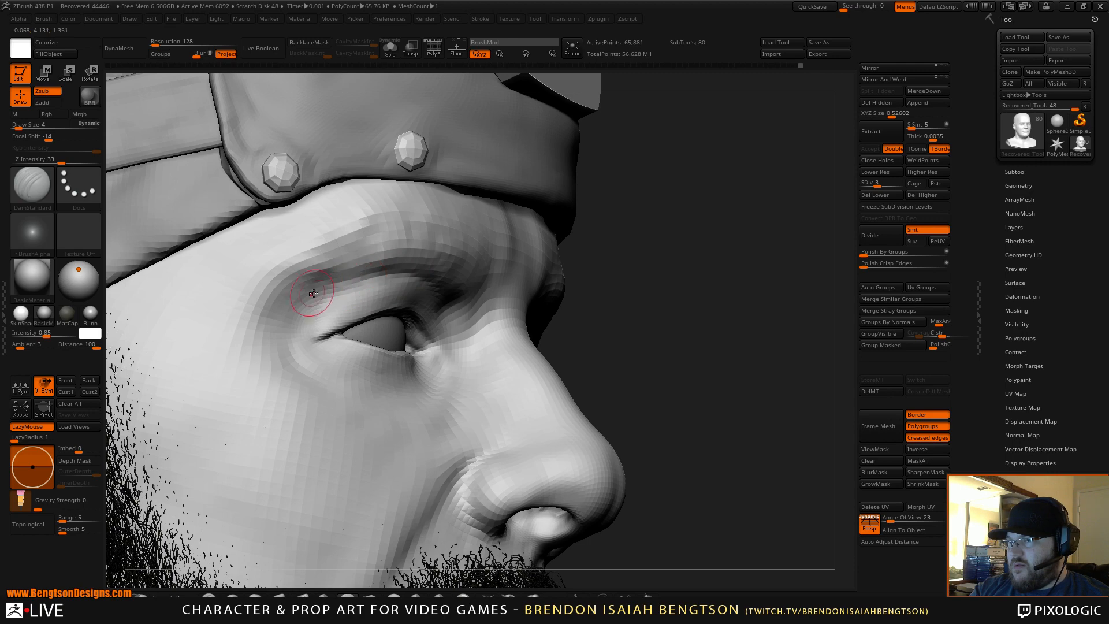
{"action": "left_click_drag", "start_coordinate": [670, 162], "coordinate": [697, 431], "text": "alt"}
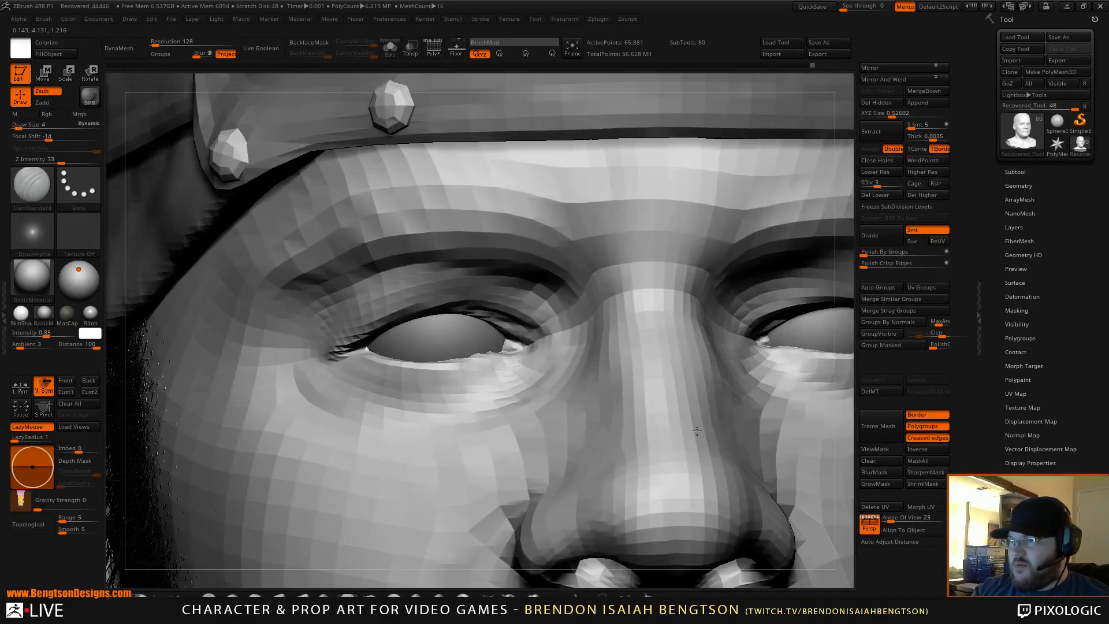
Reshape the upper eyelid edge from inner to outer corner with the Move Topological brush at draw size 3
{"action": "key", "text": "b"}
{"action": "key", "text": "m"}
{"action": "key", "text": "t"}
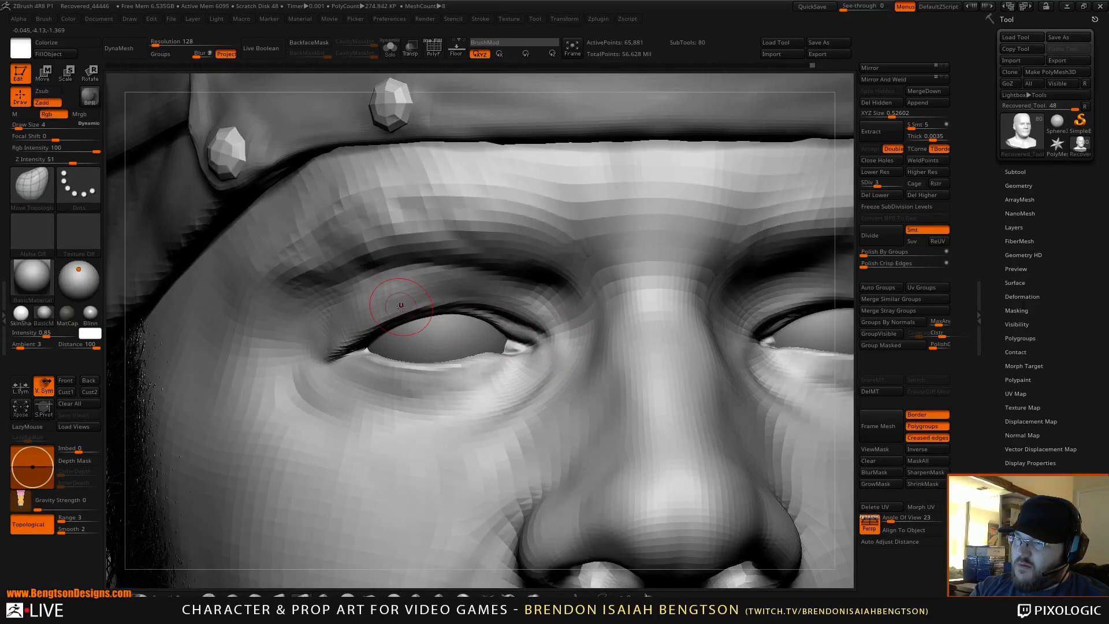
{"action": "key", "text": "space"}
{"action": "left_click", "coordinate": [403, 309]}
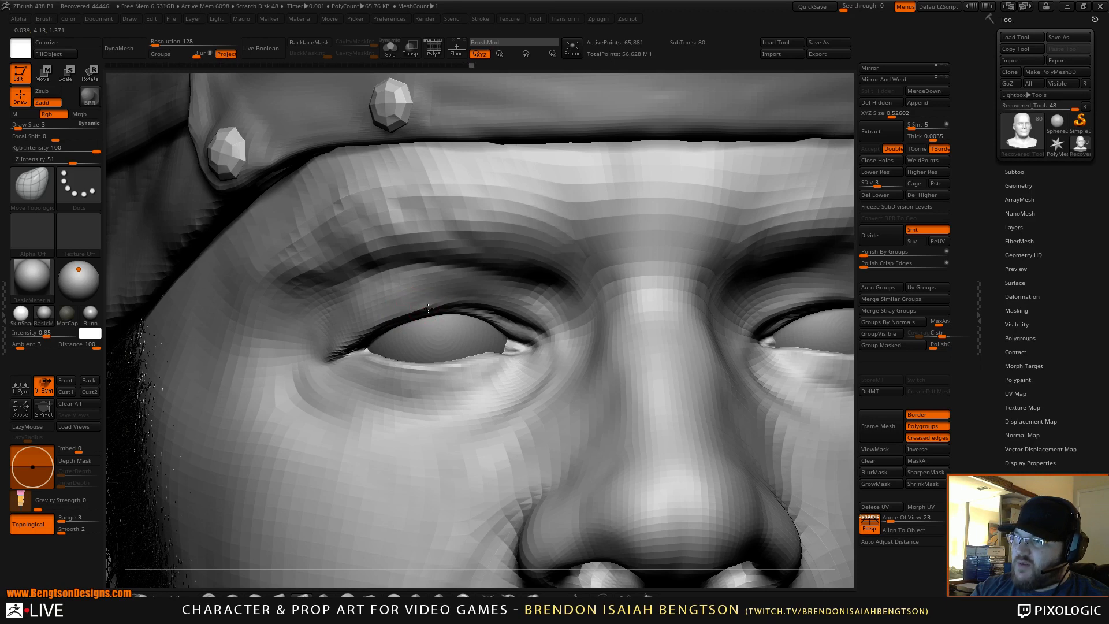
{"action": "left_click_drag", "start_coordinate": [429, 308], "coordinate": [441, 303]}
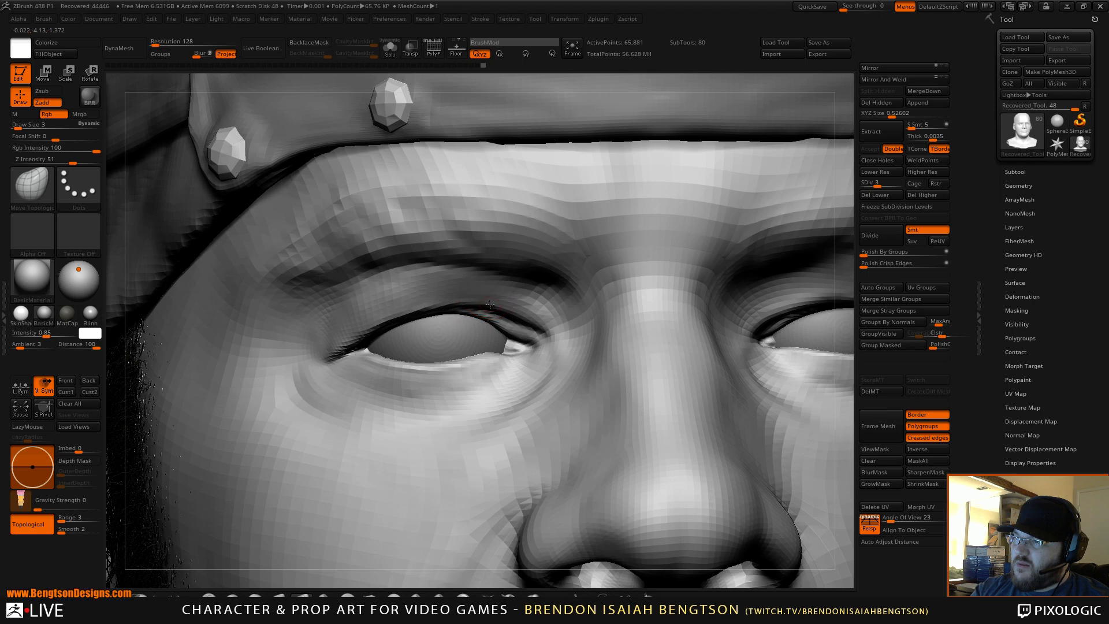
{"action": "left_click_drag", "start_coordinate": [469, 302], "coordinate": [458, 301]}
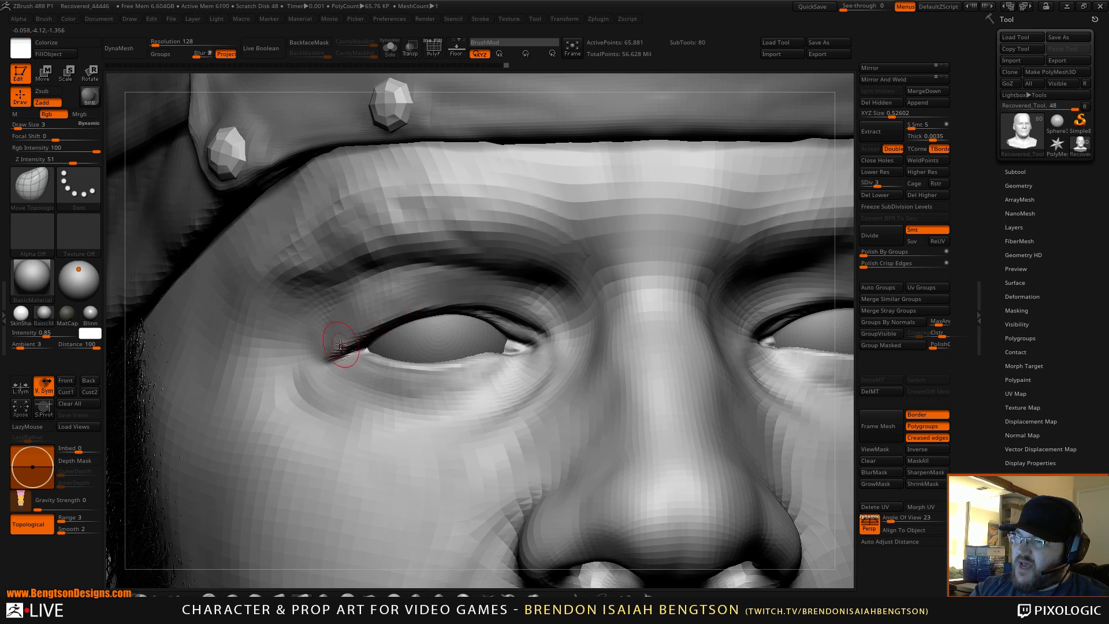
{"action": "left_click_drag", "start_coordinate": [345, 349], "coordinate": [353, 342]}
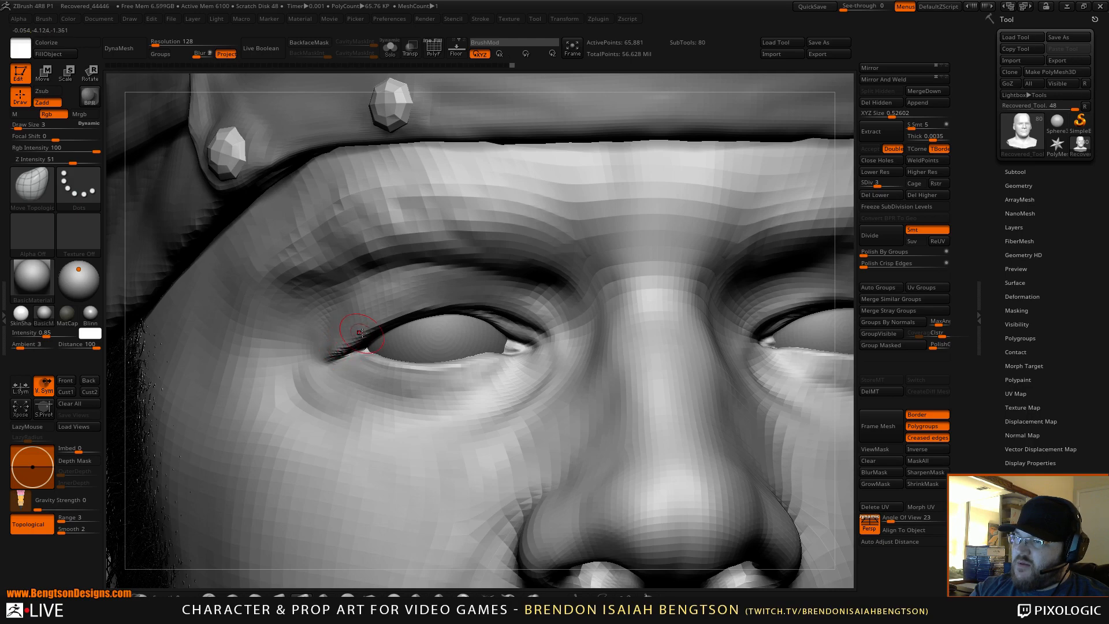
{"action": "left_click_drag", "start_coordinate": [373, 329], "coordinate": [401, 323]}
Raise the head mesh to subdivision level 5 for finer eyelid detail
{"action": "right_click_drag", "start_coordinate": [402, 324], "coordinate": [428, 260]}
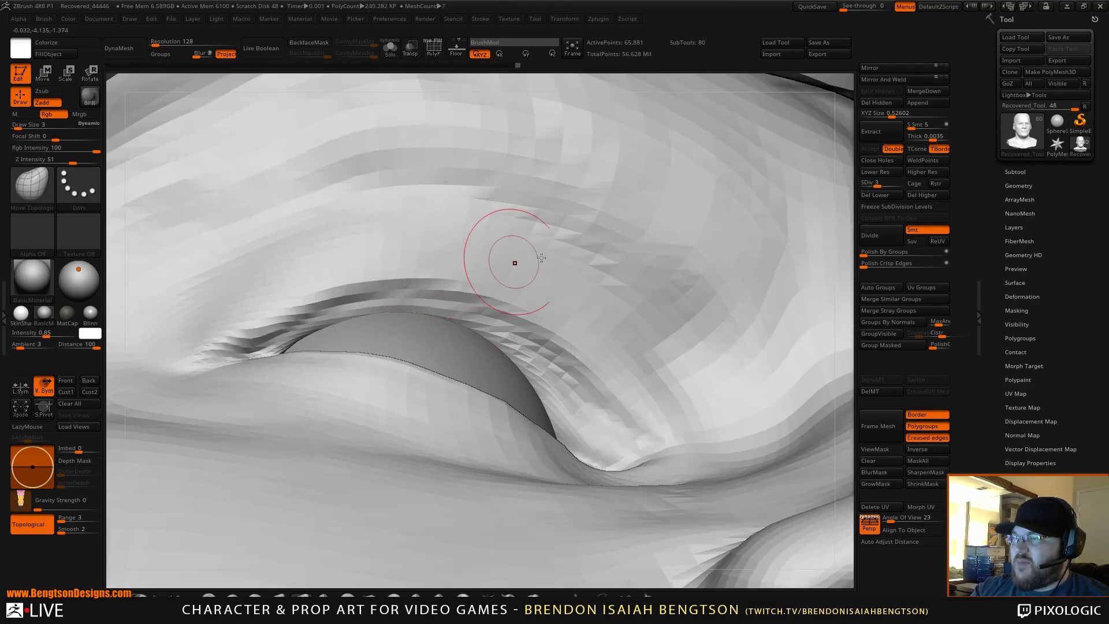
{"action": "key", "text": "ctrl+d"}
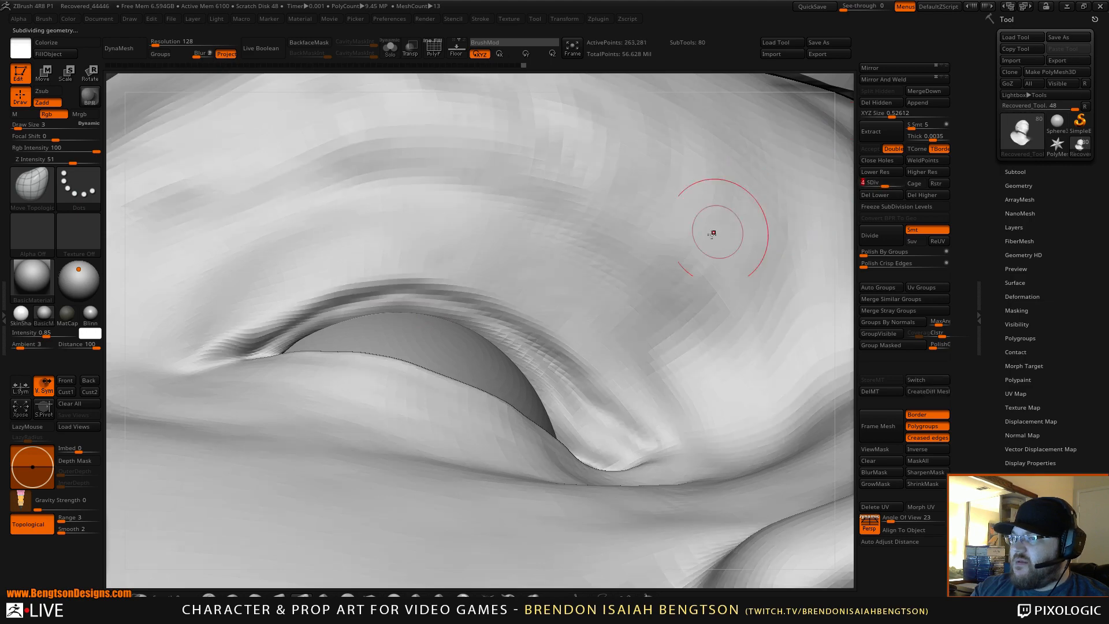
{"action": "right_click_drag", "start_coordinate": [409, 297], "coordinate": [681, 218]}
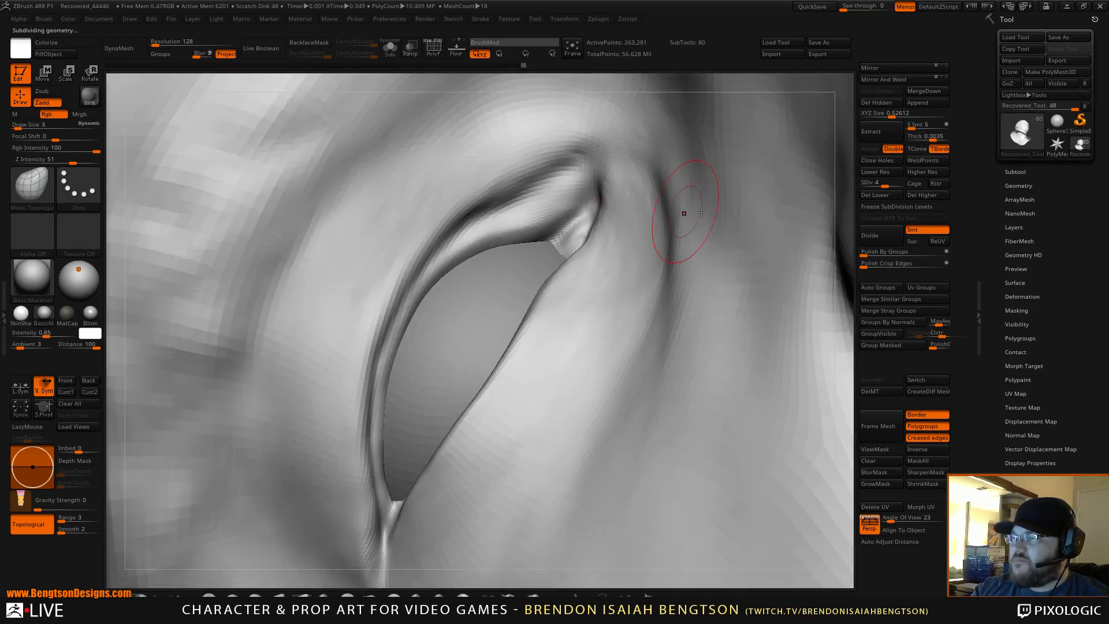
{"action": "left_click", "coordinate": [890, 183]}
{"action": "right_click_drag", "start_coordinate": [448, 315], "coordinate": [430, 303]}
Carve the upper eyelid crease from the inner corner across the lid with the DamStandard brush at draw size 3
{"action": "key", "text": "b"}
{"action": "key", "text": "d"}
{"action": "key", "text": "s"}
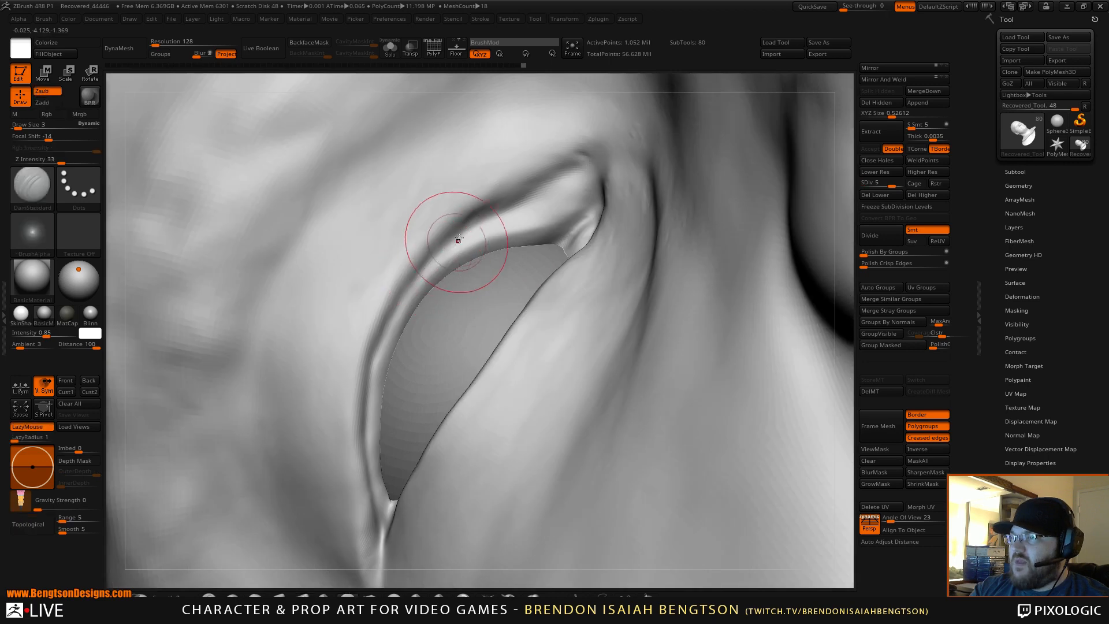
{"action": "key", "text": "space"}
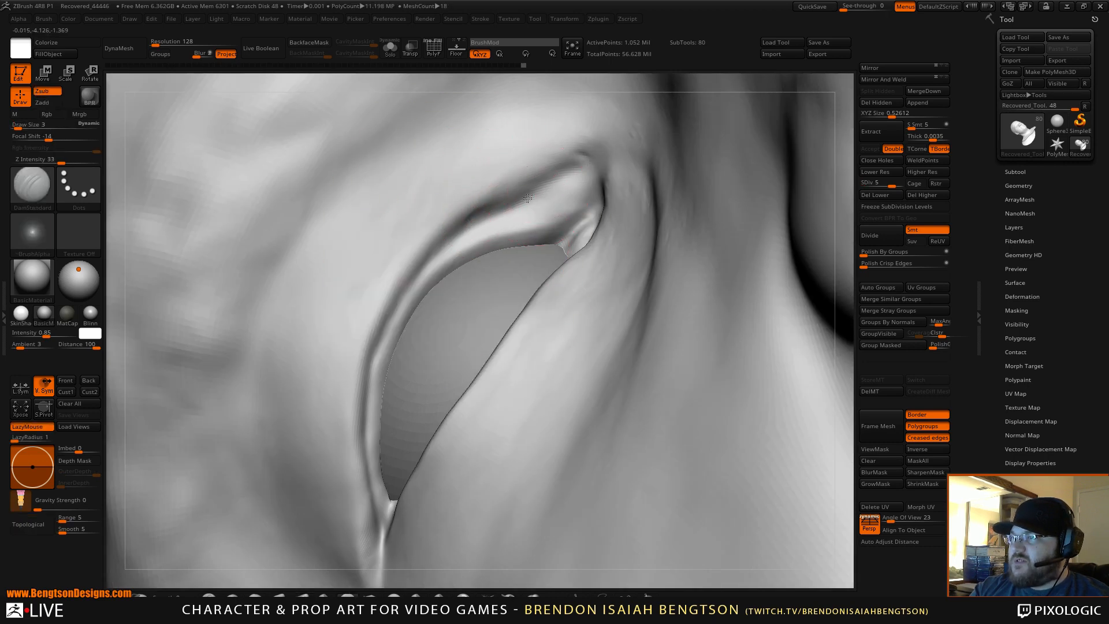
{"action": "mouse_move", "coordinate": [502, 212]}
{"action": "left_mouse_down"}
{"action": "mouse_move", "coordinate": [564, 174]}
{"action": "mouse_move", "coordinate": [557, 181]}
{"action": "left_mouse_up"}
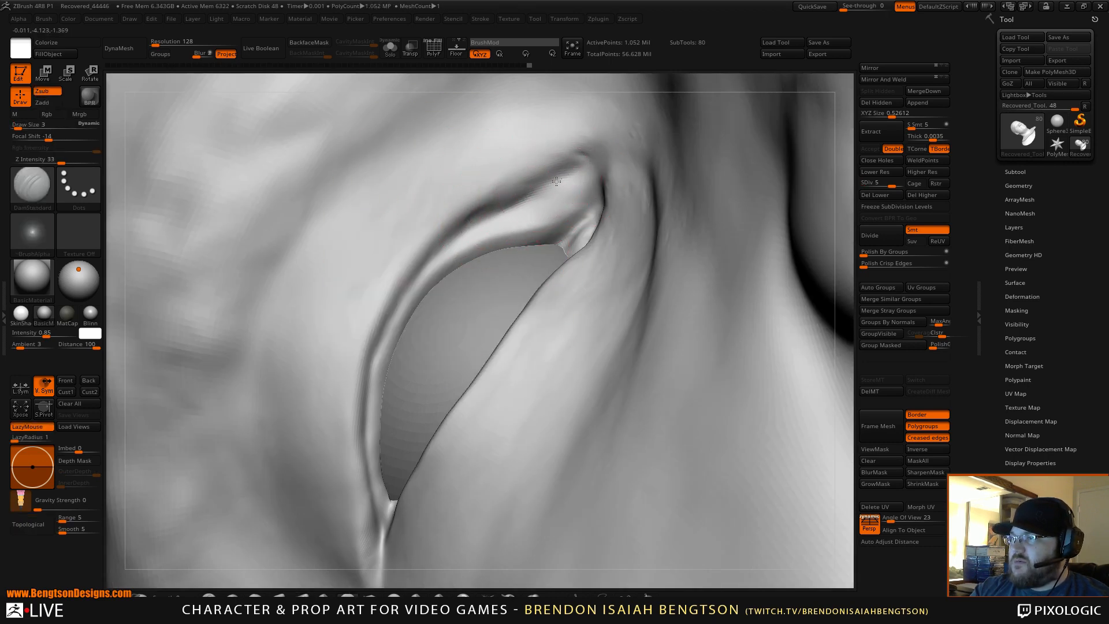
{"action": "left_click_drag", "start_coordinate": [490, 216], "coordinate": [579, 171]}
{"action": "left_click_drag", "start_coordinate": [457, 235], "coordinate": [396, 312]}
{"action": "left_click_drag", "start_coordinate": [428, 262], "coordinate": [377, 362]}
{"action": "mouse_move", "coordinate": [403, 293]}
{"action": "left_mouse_down"}
{"action": "mouse_move", "coordinate": [377, 349]}
{"action": "mouse_move", "coordinate": [366, 454]}
{"action": "mouse_move", "coordinate": [367, 421]}
{"action": "left_mouse_up"}
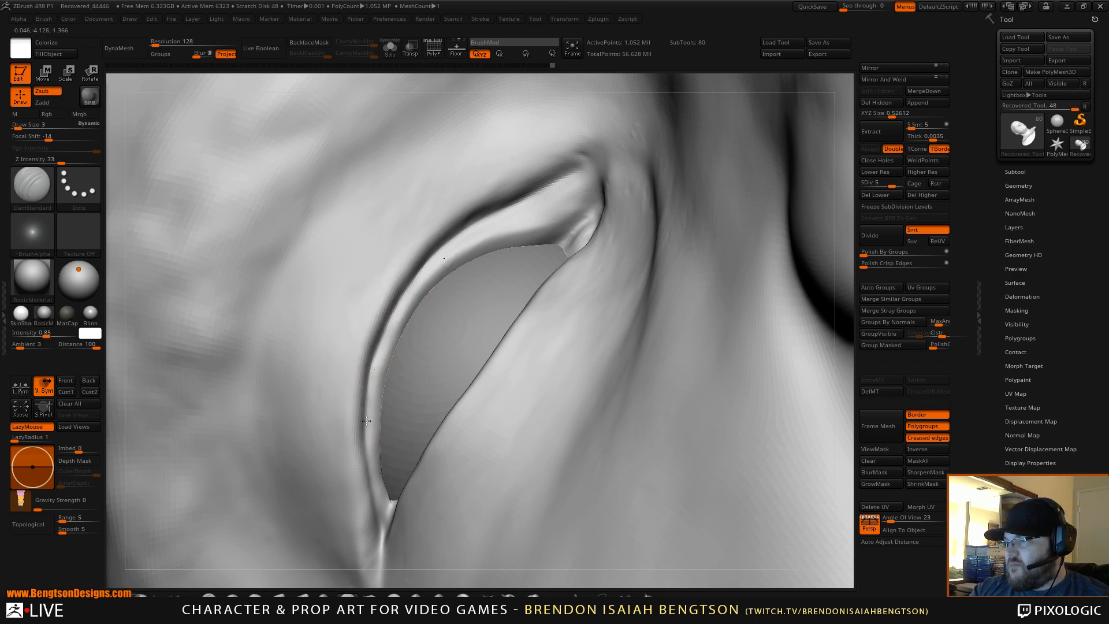
Deepen the upper eyelid crease near the outer eye corner and back along the middle of the lid
{"action": "left_click_drag", "start_coordinate": [376, 495], "coordinate": [379, 510]}
{"action": "mouse_move", "coordinate": [368, 441]}
{"action": "left_mouse_down"}
{"action": "mouse_move", "coordinate": [380, 525]}
{"action": "mouse_move", "coordinate": [369, 456]}
{"action": "left_mouse_up"}
{"action": "left_click_drag", "start_coordinate": [379, 340], "coordinate": [396, 306]}
{"action": "left_click_drag", "start_coordinate": [368, 384], "coordinate": [398, 303]}
{"action": "left_click_drag", "start_coordinate": [378, 338], "coordinate": [407, 286]}
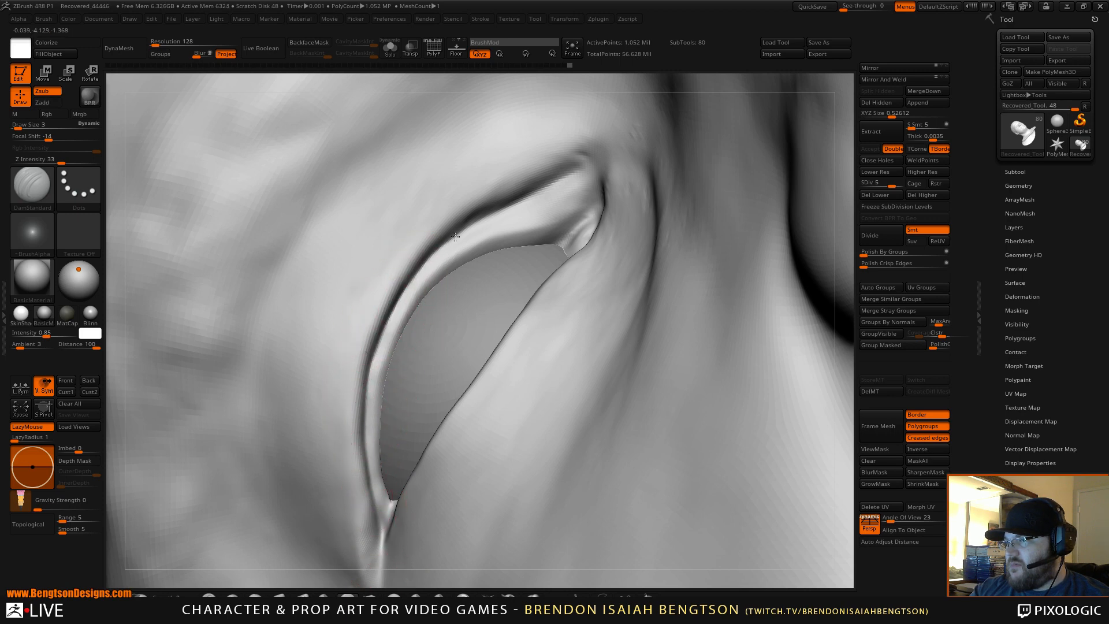
{"action": "left_click_drag", "start_coordinate": [455, 237], "coordinate": [477, 217]}
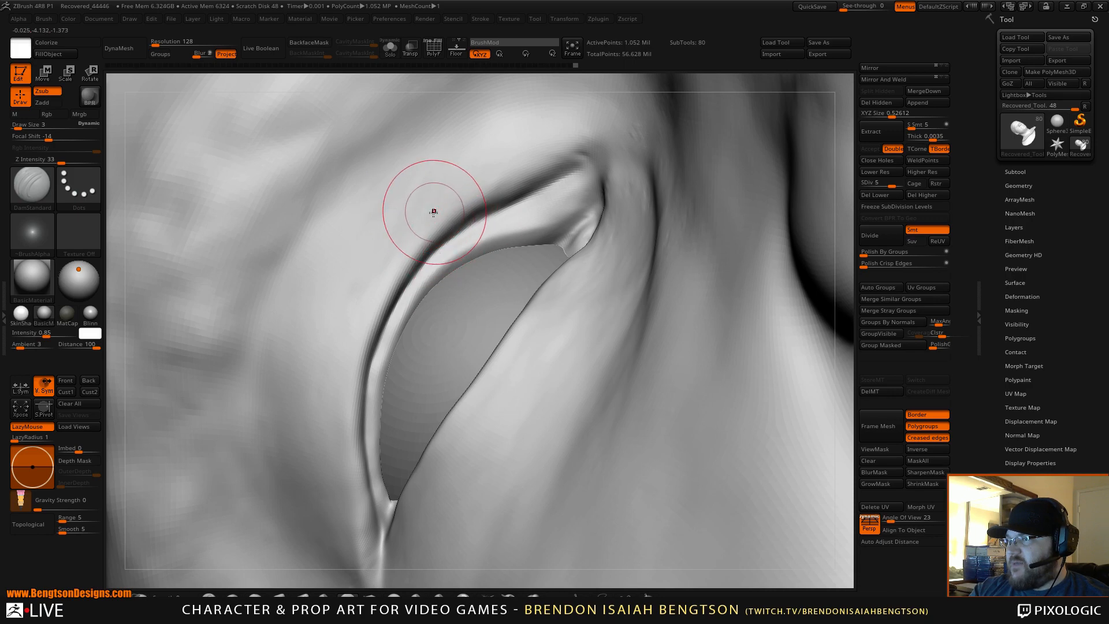
Adjust the middle of the upper eyelid fold from the front with the Move Topological brush at draw size 3
{"action": "right_click_drag", "start_coordinate": [483, 227], "coordinate": [447, 334]}
{"action": "right_click_drag", "start_coordinate": [323, 224], "coordinate": [393, 208]}
{"action": "mouse_move", "coordinate": [376, 335]}
{"action": "right_mouse_down", "text": "ctrl"}
{"action": "mouse_move", "coordinate": [393, 315]}
{"action": "mouse_move", "coordinate": [390, 266]}
{"action": "mouse_move", "coordinate": [387, 286]}
{"action": "right_mouse_up", "text": "ctrl"}
{"action": "key", "text": "b"}
{"action": "key", "text": "m"}
{"action": "key", "text": "t"}
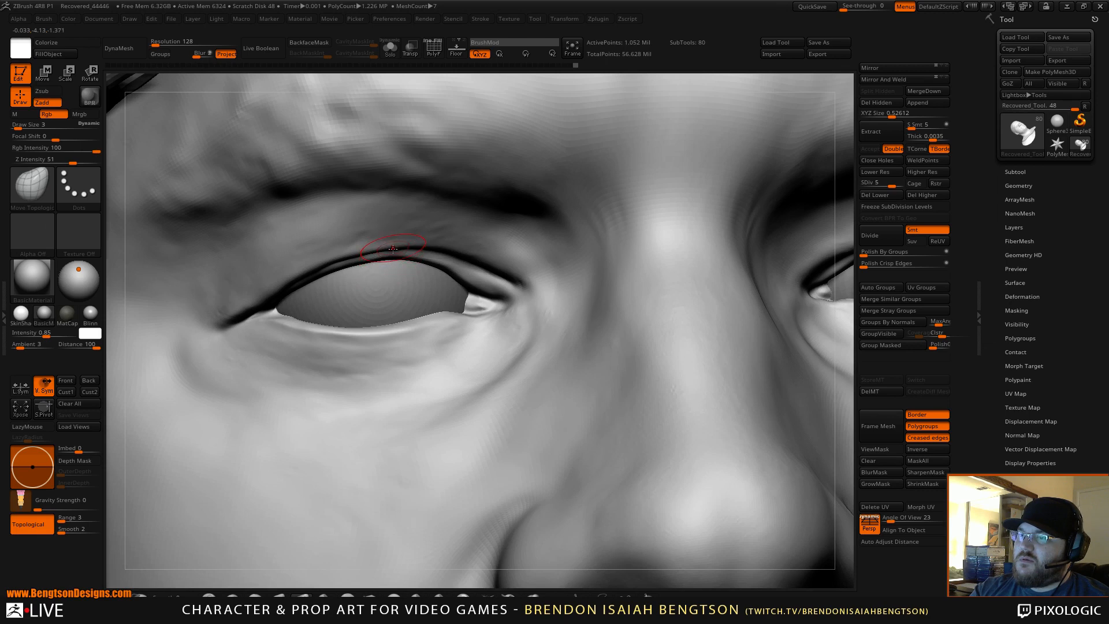
{"action": "left_click_drag", "start_coordinate": [423, 248], "coordinate": [424, 252]}
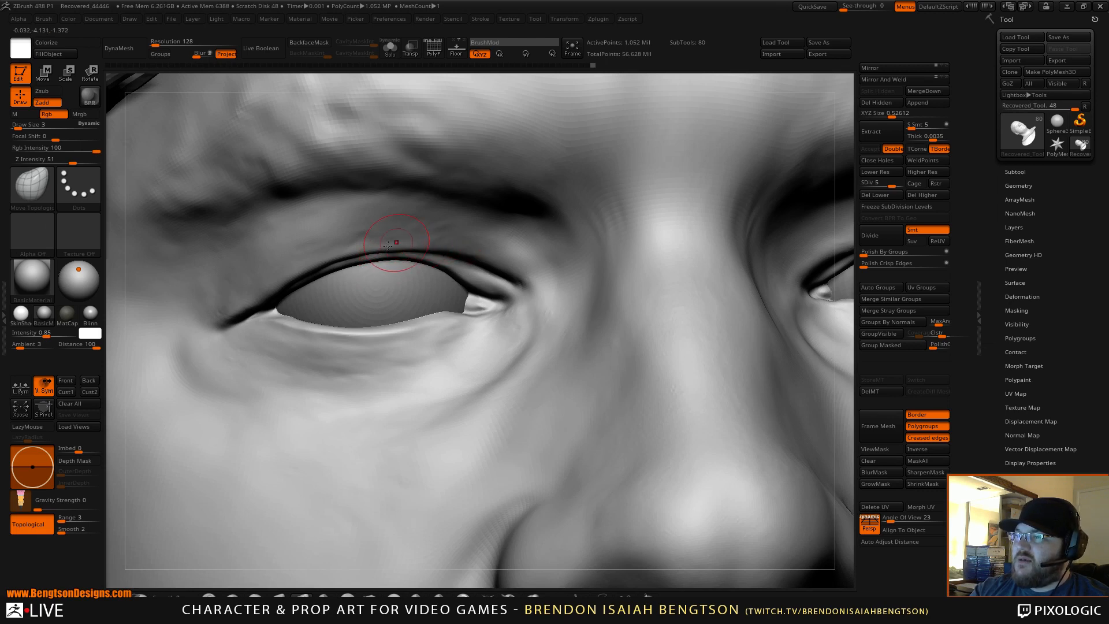
{"action": "left_click_drag", "start_coordinate": [369, 250], "coordinate": [382, 253]}
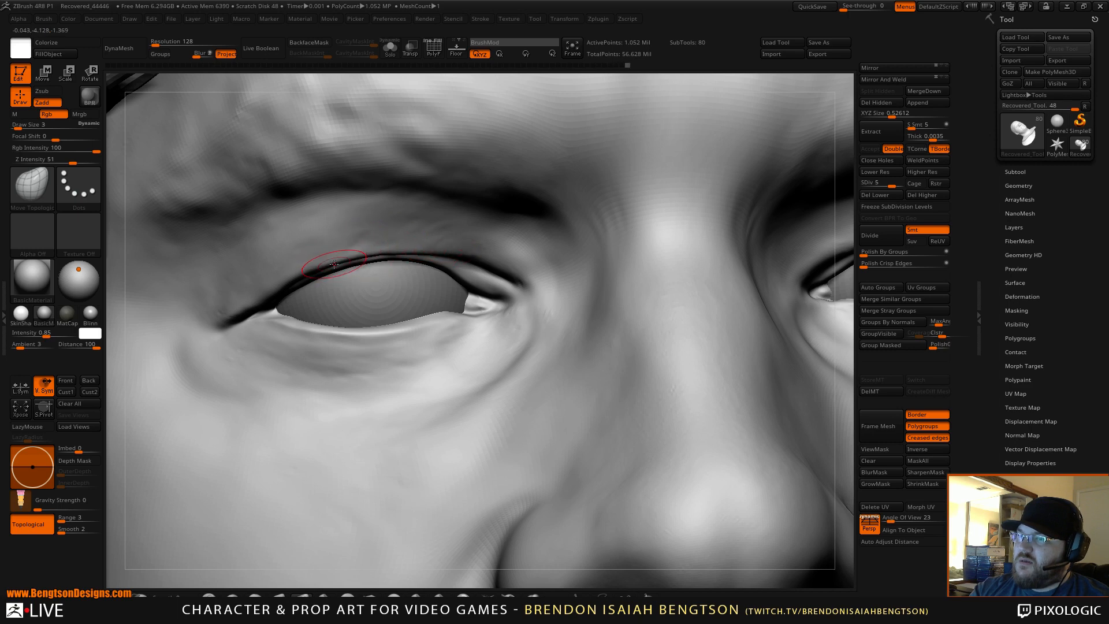
{"action": "left_click_drag", "start_coordinate": [334, 264], "coordinate": [334, 264]}
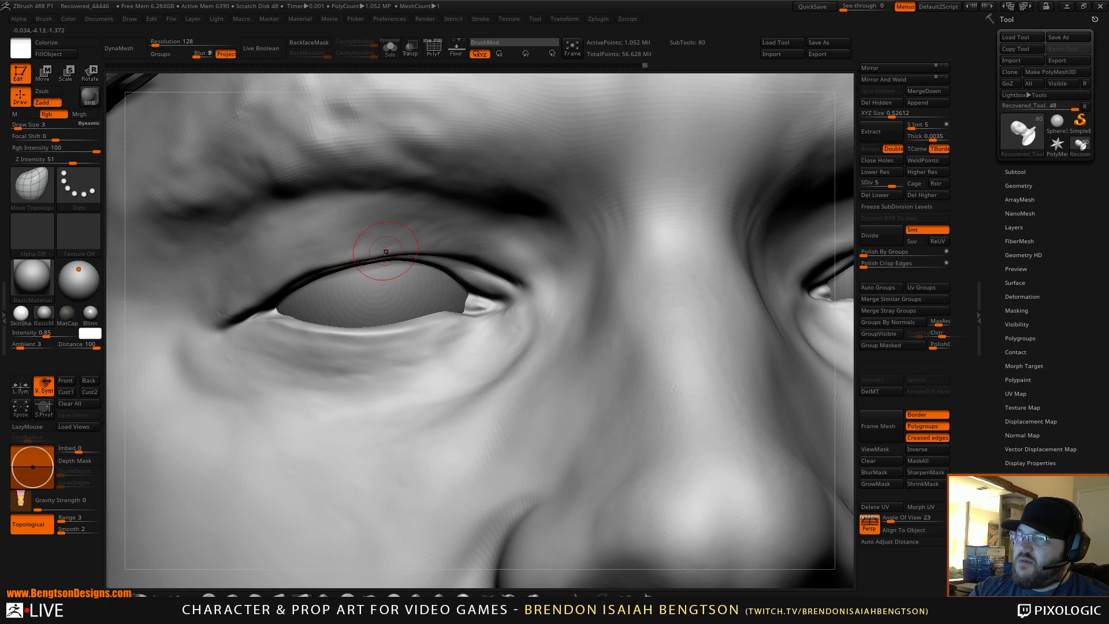
{"action": "left_click_drag", "start_coordinate": [383, 252], "coordinate": [382, 255]}
Pull the outer half and corner of the upper eyelid fold into shape from a three-quarter view
{"action": "right_click_drag", "start_coordinate": [297, 267], "coordinate": [316, 271]}
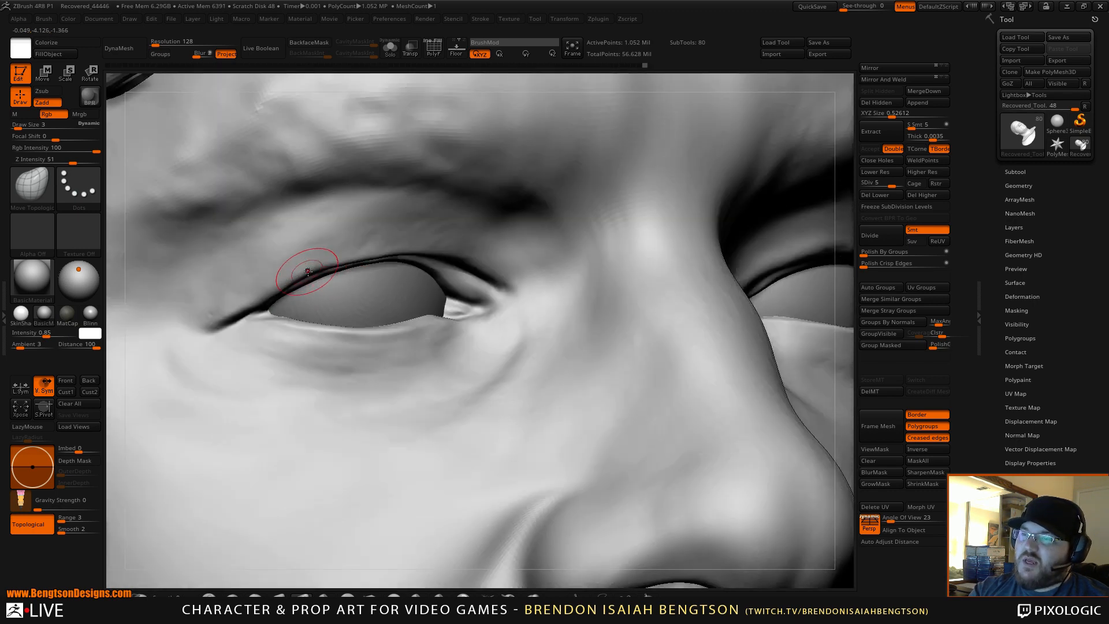
{"action": "left_click_drag", "start_coordinate": [315, 270], "coordinate": [320, 266]}
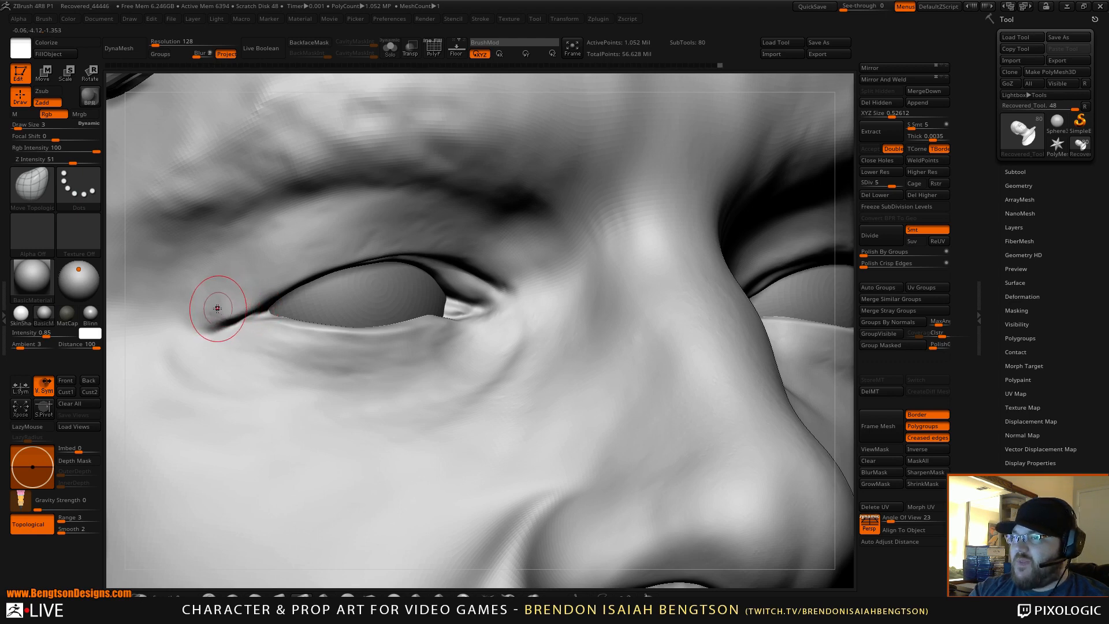
{"action": "mouse_move", "coordinate": [217, 309]}
{"action": "left_mouse_down"}
{"action": "mouse_move", "coordinate": [210, 318]}
{"action": "mouse_move", "coordinate": [256, 299]}
{"action": "left_mouse_up"}
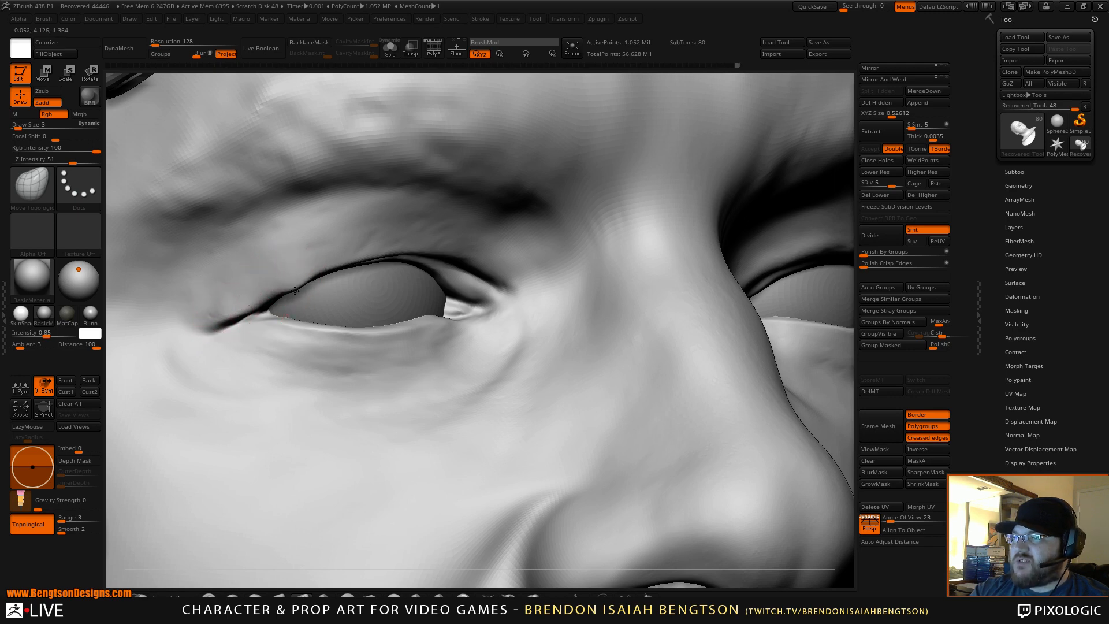
{"action": "key", "text": "ctrl"}
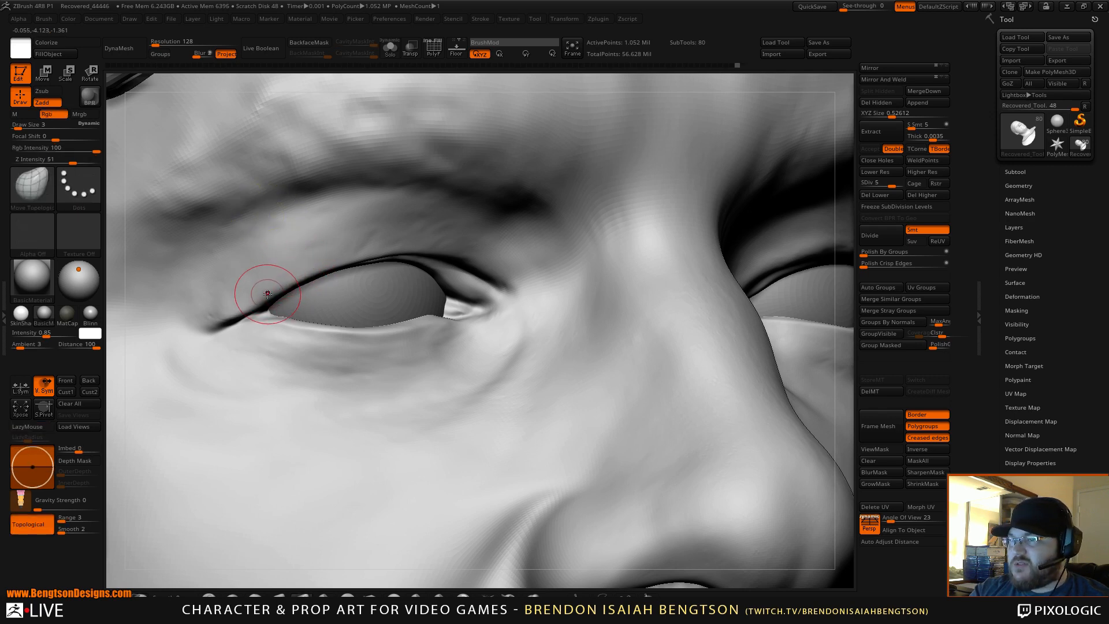
{"action": "left_click_drag", "start_coordinate": [268, 294], "coordinate": [290, 275]}
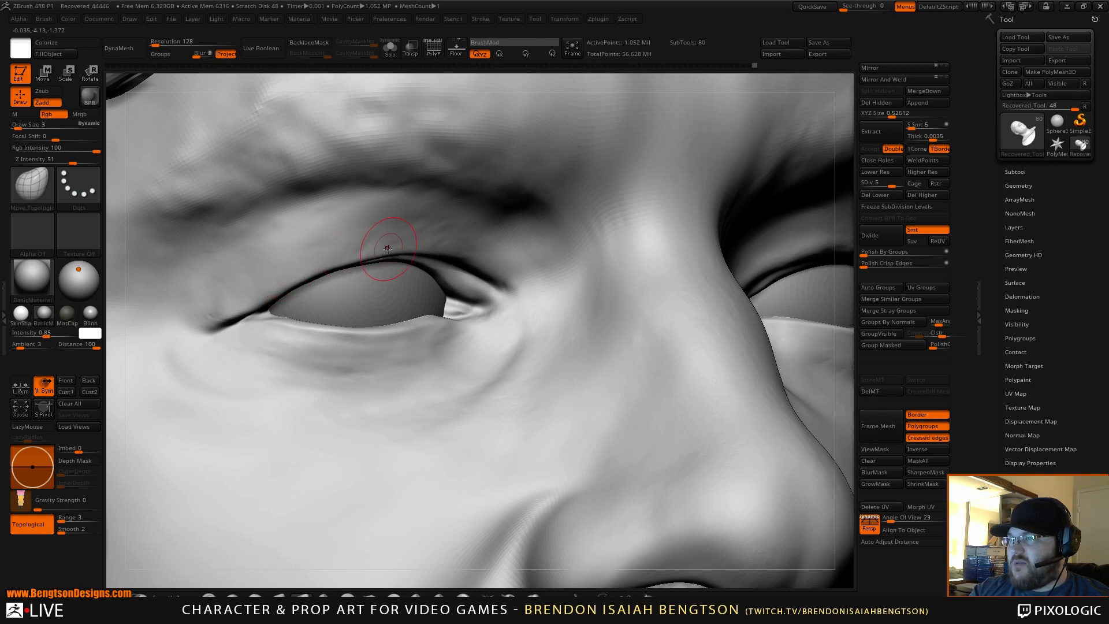
{"action": "left_click_drag", "start_coordinate": [411, 245], "coordinate": [412, 249]}
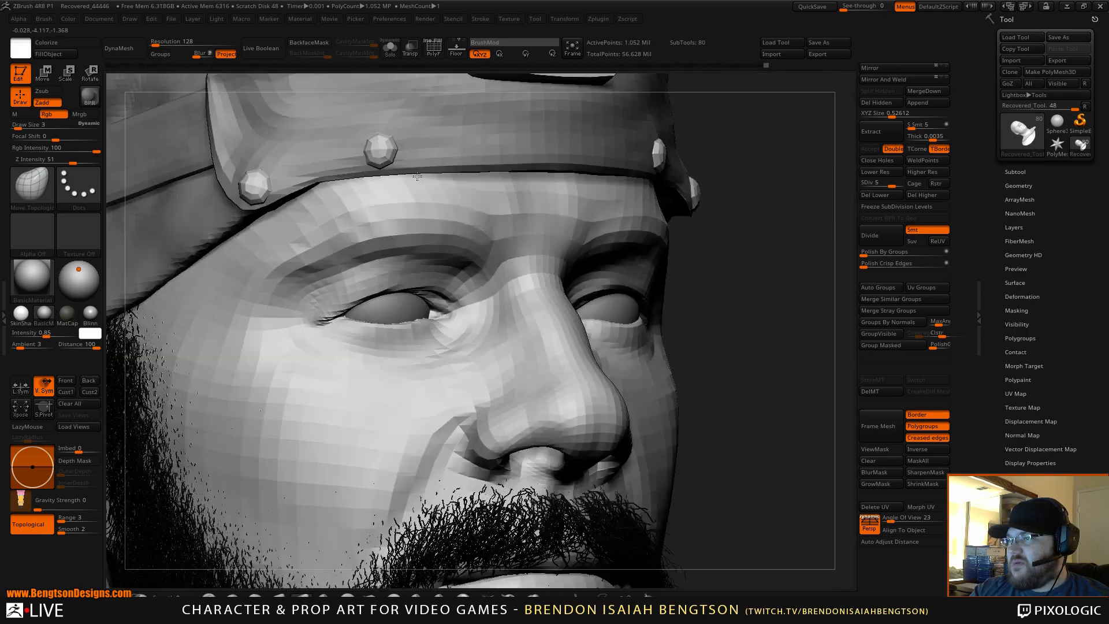
Check the eyes on the whole bust from several angles and lower the head to subdivision level 3
{"action": "mouse_move", "coordinate": [369, 405]}
{"action": "left_mouse_down"}
{"action": "mouse_move", "coordinate": [374, 356]}
{"action": "mouse_move", "coordinate": [359, 367]}
{"action": "left_mouse_up"}
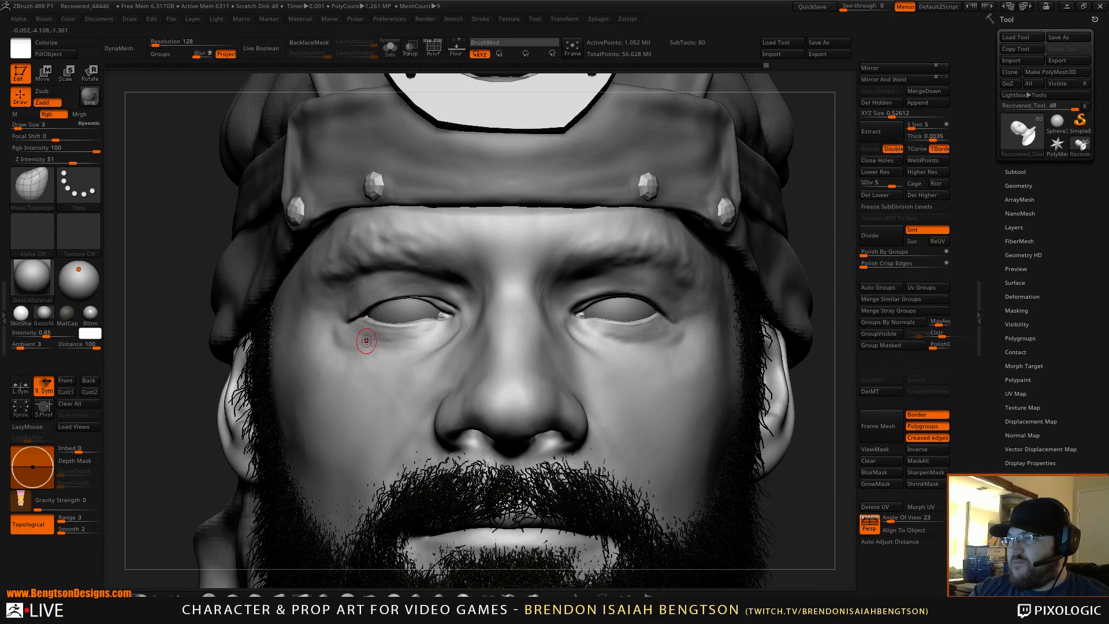
{"action": "right_click_drag", "start_coordinate": [405, 364], "coordinate": [505, 302], "text": "ctrl"}
{"action": "right_click_drag", "start_coordinate": [608, 266], "coordinate": [465, 252]}
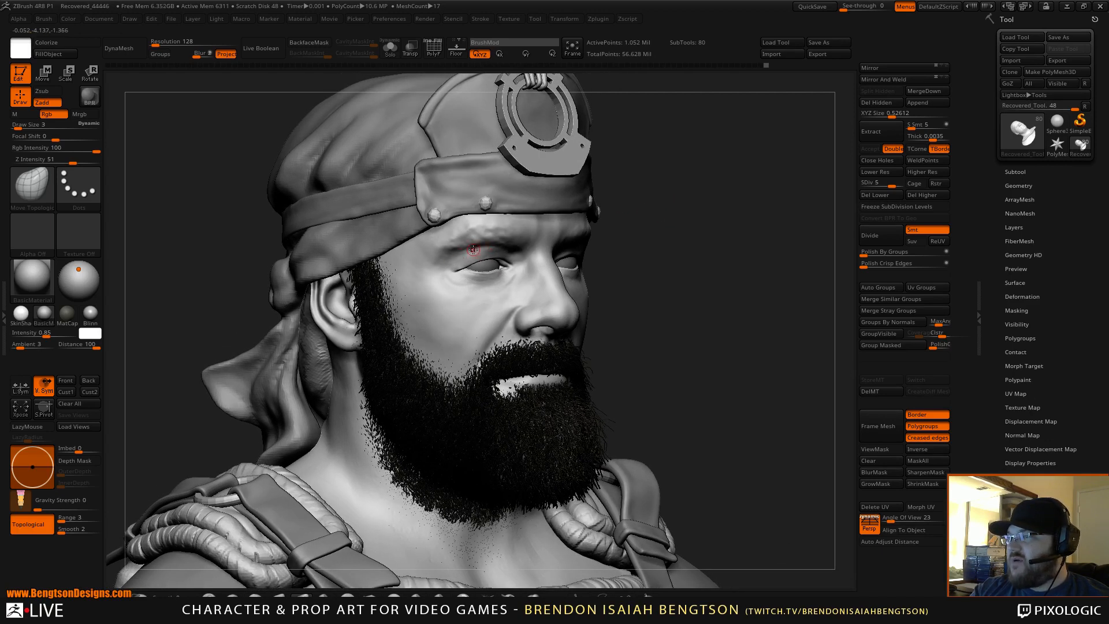
{"action": "mouse_move", "coordinate": [726, 213]}
{"action": "right_mouse_down"}
{"action": "mouse_move", "coordinate": [736, 199]}
{"action": "mouse_move", "coordinate": [749, 207]}
{"action": "mouse_move", "coordinate": [716, 210]}
{"action": "right_mouse_up"}
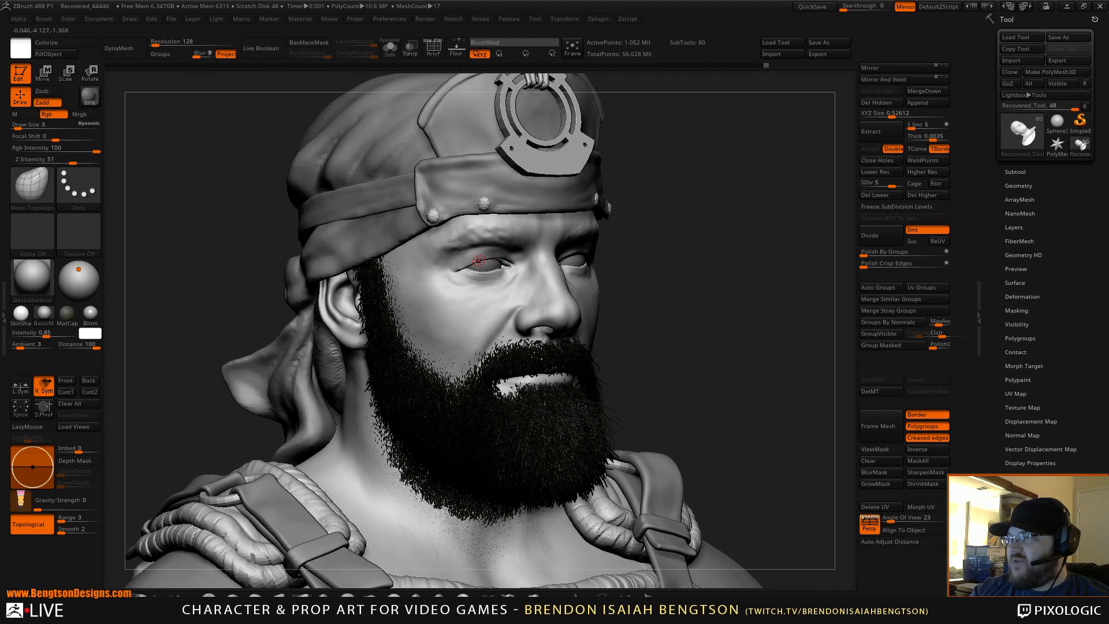
{"action": "right_click_drag", "start_coordinate": [503, 241], "coordinate": [496, 309], "text": "ctrl"}
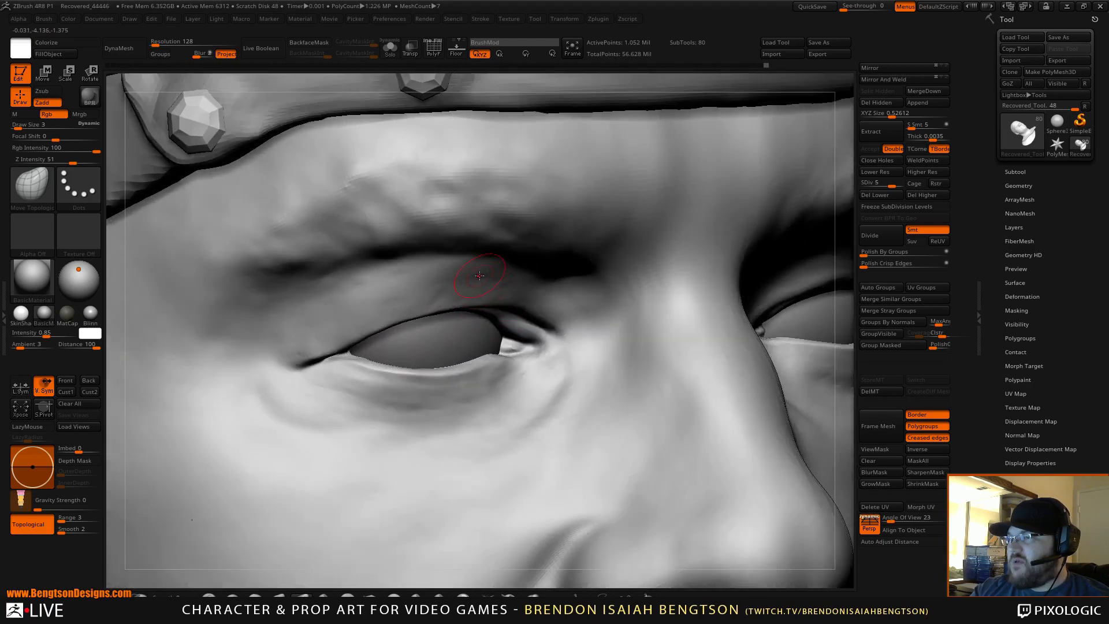
{"action": "left_click_drag", "start_coordinate": [892, 185], "coordinate": [886, 185]}
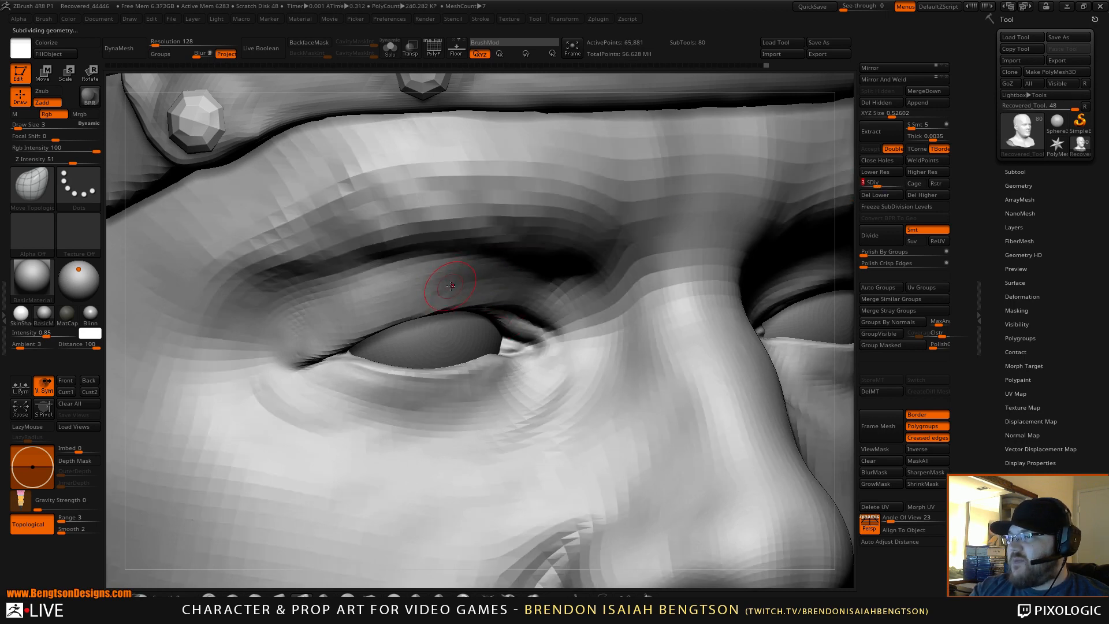
Build up the area between eyebrow and upper eyelid with the ClayBuildup brush at draw size 4
{"action": "key", "text": "b"}
{"action": "key", "text": "c"}
{"action": "key", "text": "b"}
{"action": "key", "text": "space"}
{"action": "left_click_drag", "start_coordinate": [447, 281], "coordinate": [462, 279]}
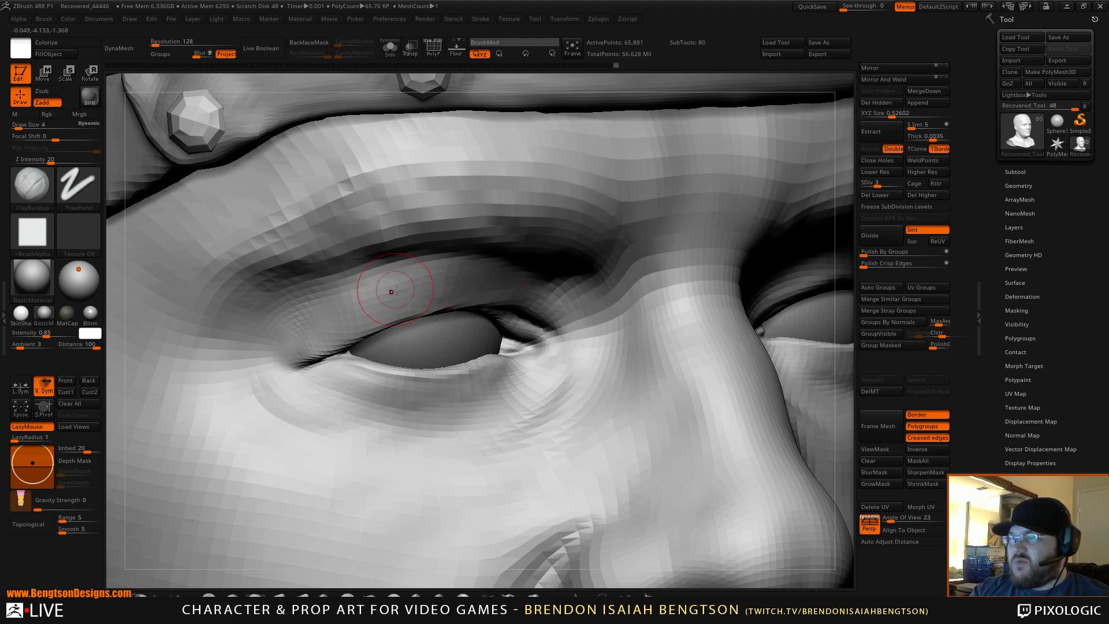
{"action": "mouse_move", "coordinate": [399, 289]}
{"action": "left_mouse_down"}
{"action": "mouse_move", "coordinate": [431, 286]}
{"action": "mouse_move", "coordinate": [421, 296]}
{"action": "left_mouse_up"}
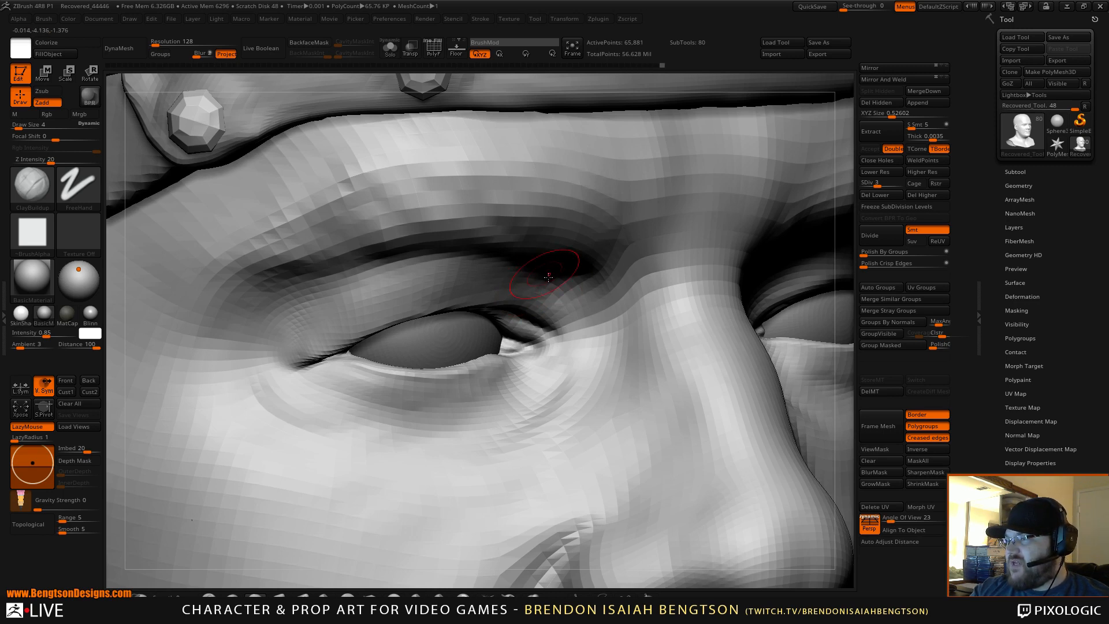
Raise the head to subdivision level 4 and review the reworked eyelids from the front
{"action": "right_click_drag", "start_coordinate": [567, 326], "coordinate": [537, 283], "text": "ctrl"}
{"action": "left_click", "coordinate": [884, 182]}
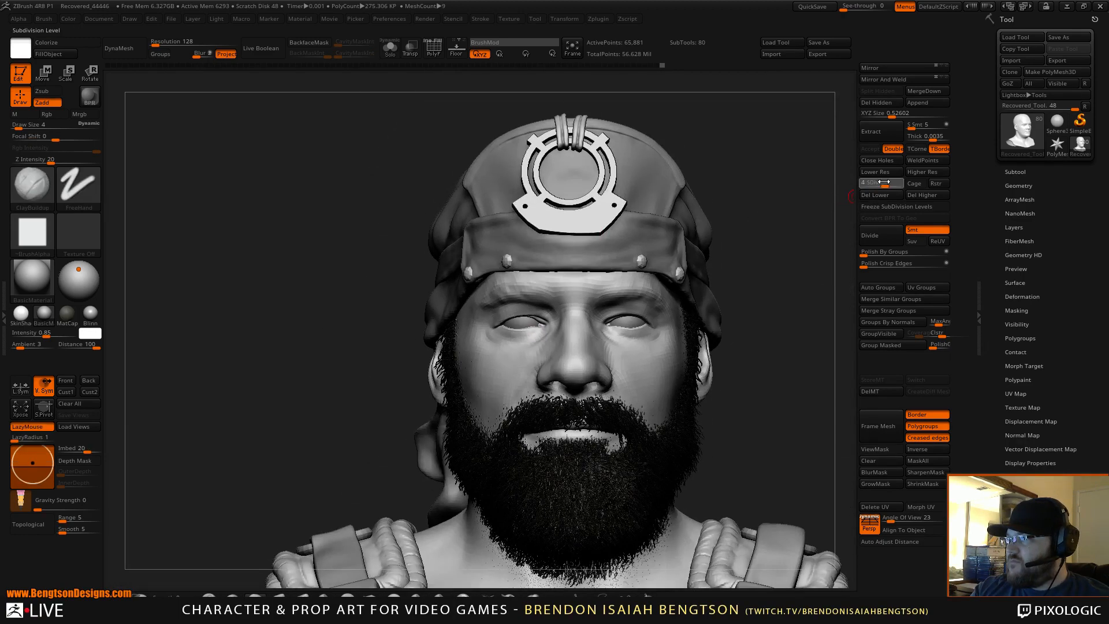
{"action": "mouse_move", "coordinate": [783, 245]}
{"action": "left_mouse_down"}
{"action": "mouse_move", "coordinate": [805, 248]}
{"action": "mouse_move", "coordinate": [753, 267]}
{"action": "left_mouse_up"}
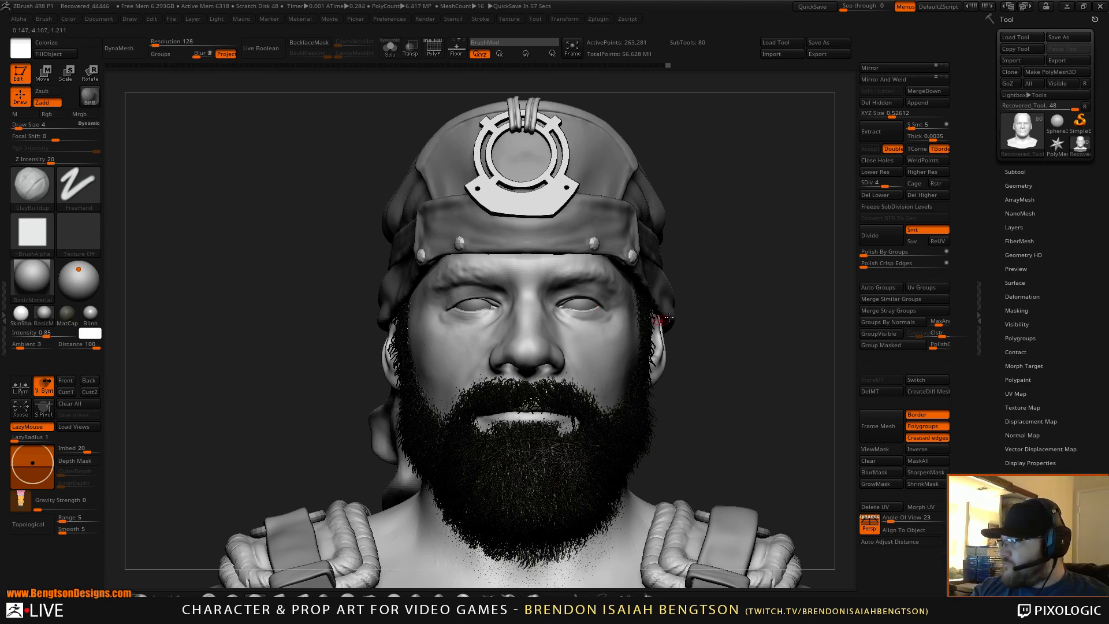
{"action": "mouse_move", "coordinate": [766, 319]}
{"action": "left_mouse_down"}
{"action": "mouse_move", "coordinate": [766, 340]}
{"action": "mouse_move", "coordinate": [729, 346]}
{"action": "mouse_move", "coordinate": [783, 336]}
{"action": "mouse_move", "coordinate": [775, 344]}
{"action": "mouse_move", "coordinate": [758, 319]}
{"action": "left_mouse_up"}
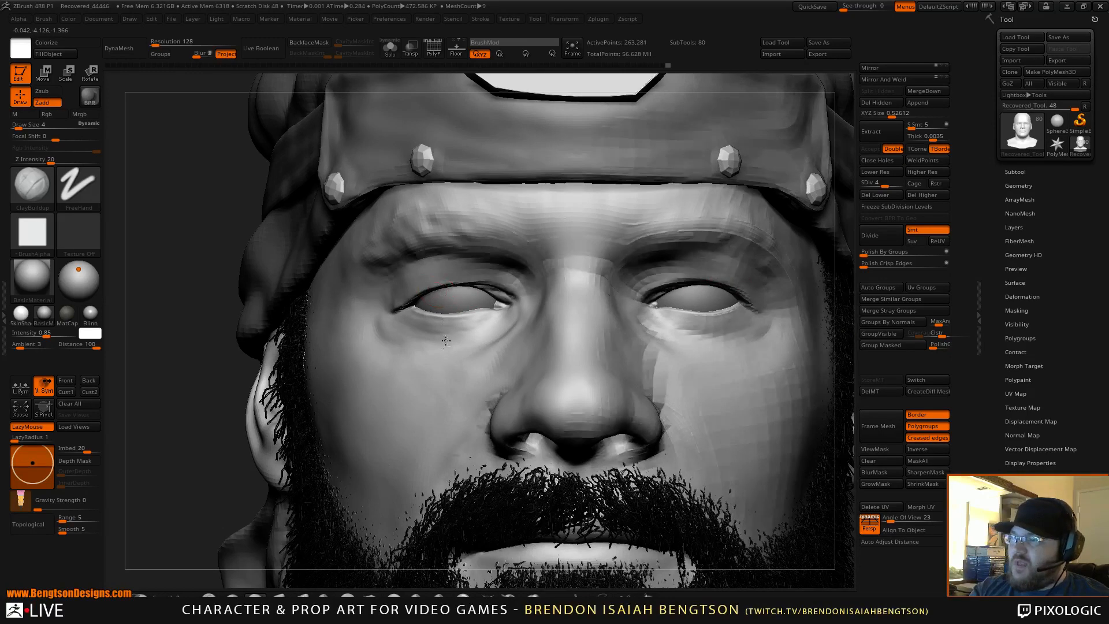
{"action": "left_click_drag", "start_coordinate": [683, 276], "coordinate": [663, 240], "text": "alt"}
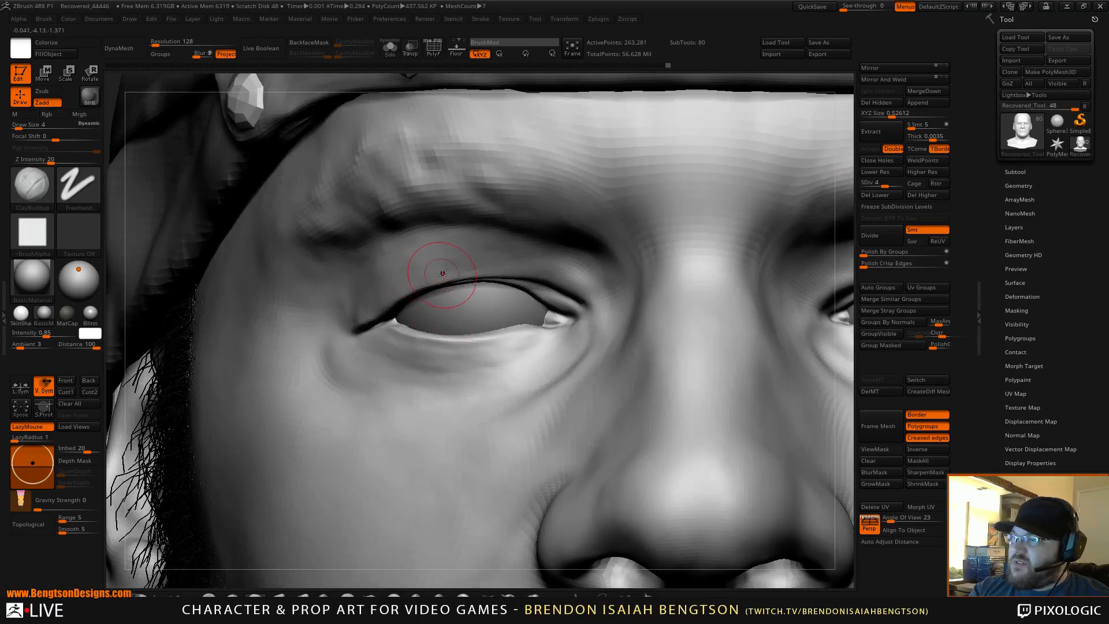
Adjust the upper eyelid's edge with the Move Topological brush at draw size 3
{"action": "key", "text": "space"}
{"action": "left_click_drag", "start_coordinate": [452, 269], "coordinate": [450, 269]}
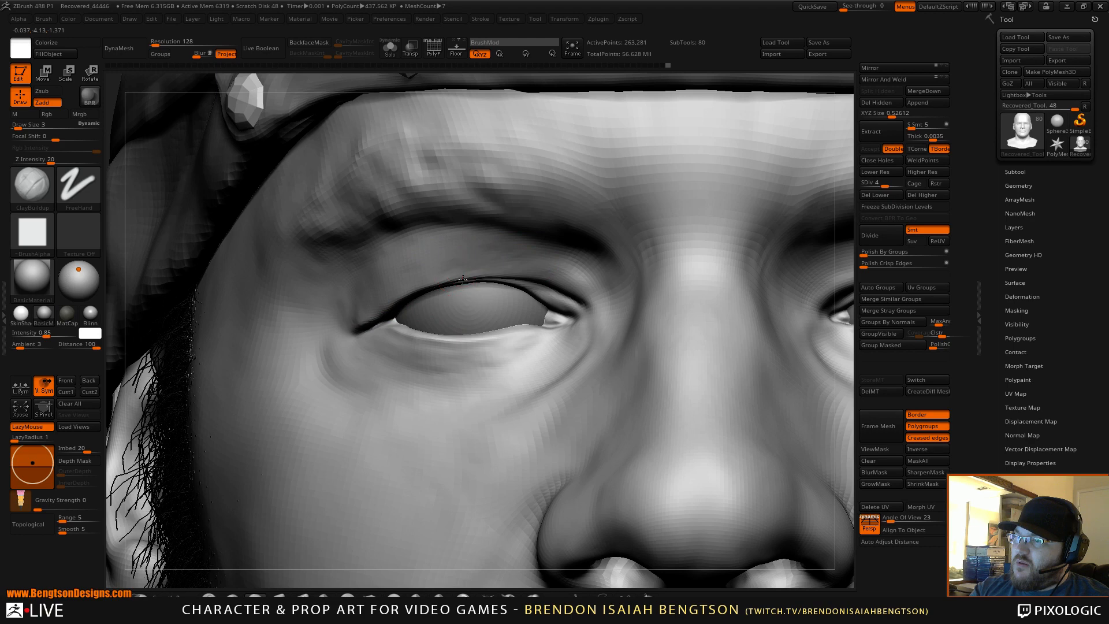
{"action": "key", "text": "b"}
{"action": "key", "text": "m"}
{"action": "key", "text": "t"}
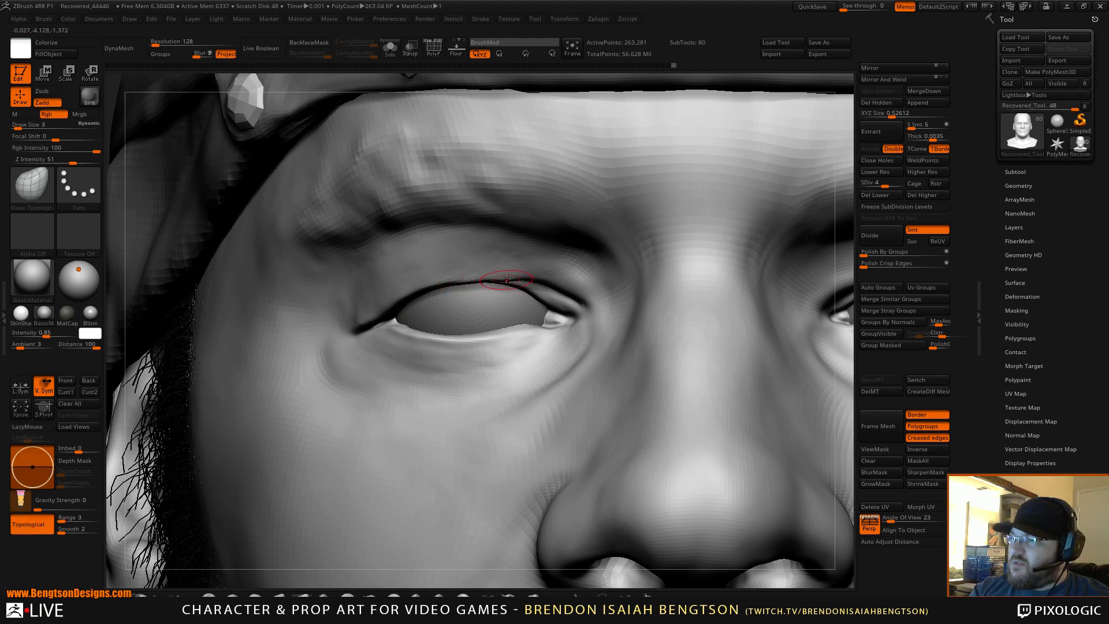
{"action": "key", "text": "ctrl"}
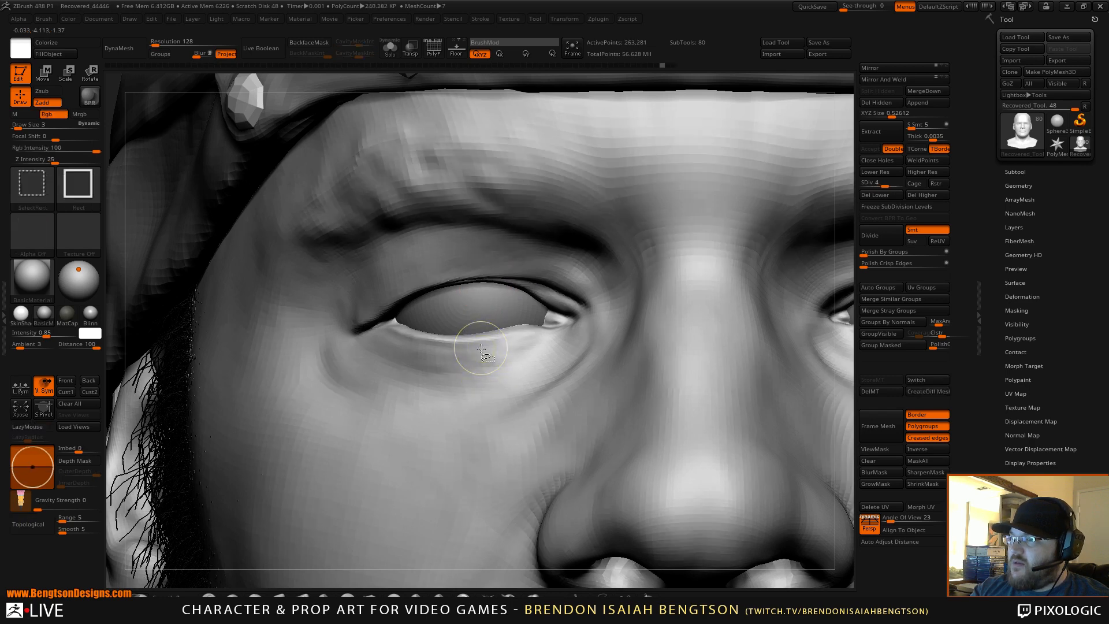
Replace the head's stored morph target with a new one stored at subdivision level 5
{"action": "left_click", "coordinate": [878, 391]}
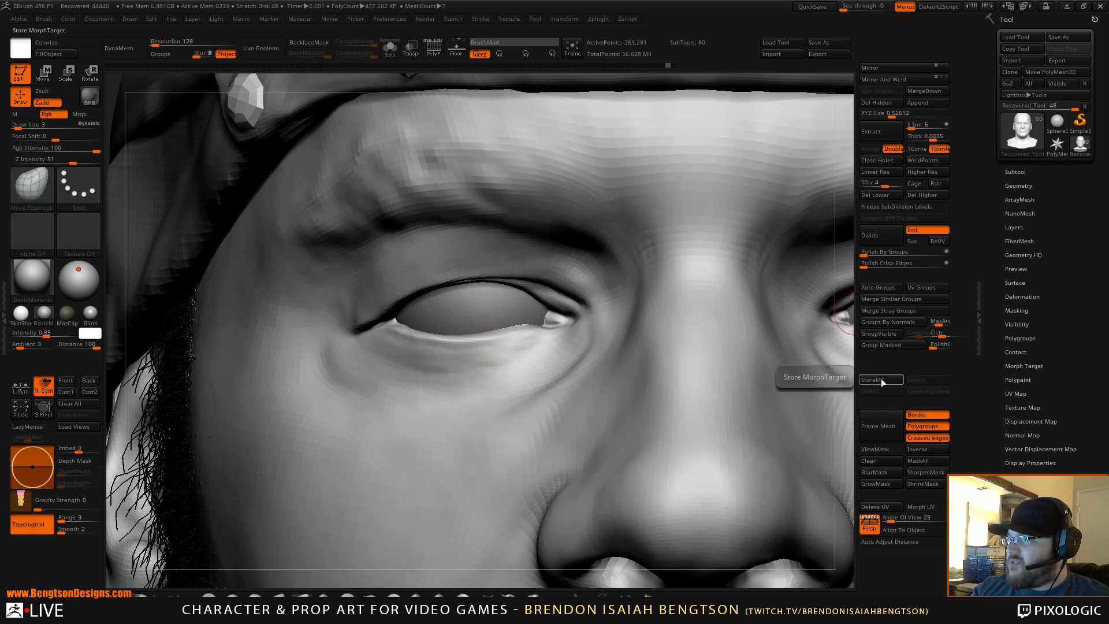
{"action": "key", "text": "d"}
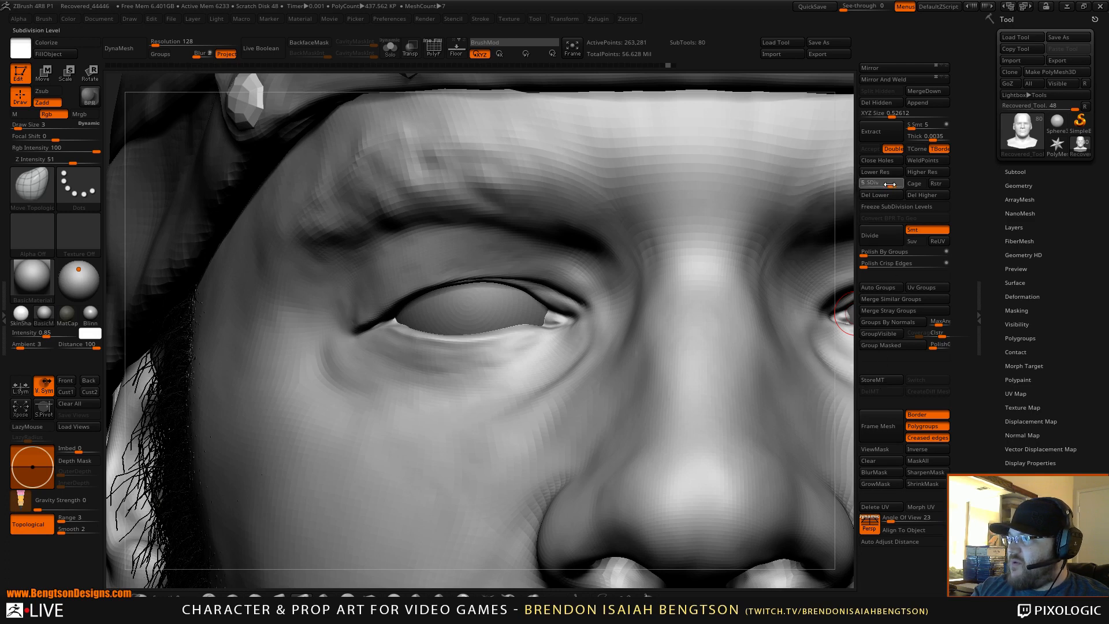
{"action": "left_click", "coordinate": [885, 381]}
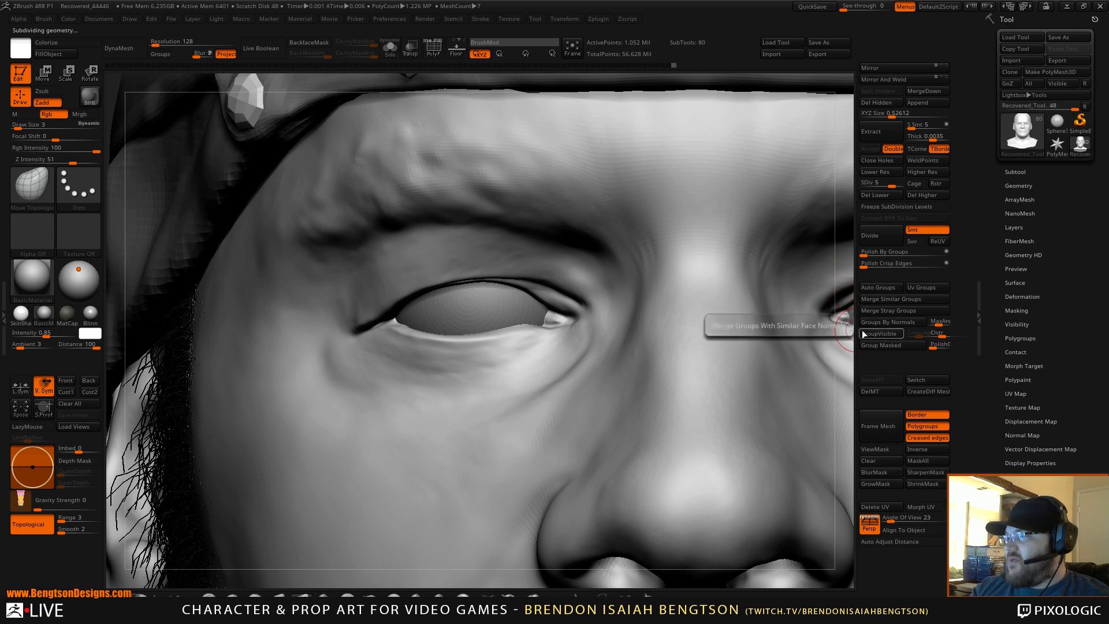
{"action": "left_click", "coordinate": [1017, 185]}
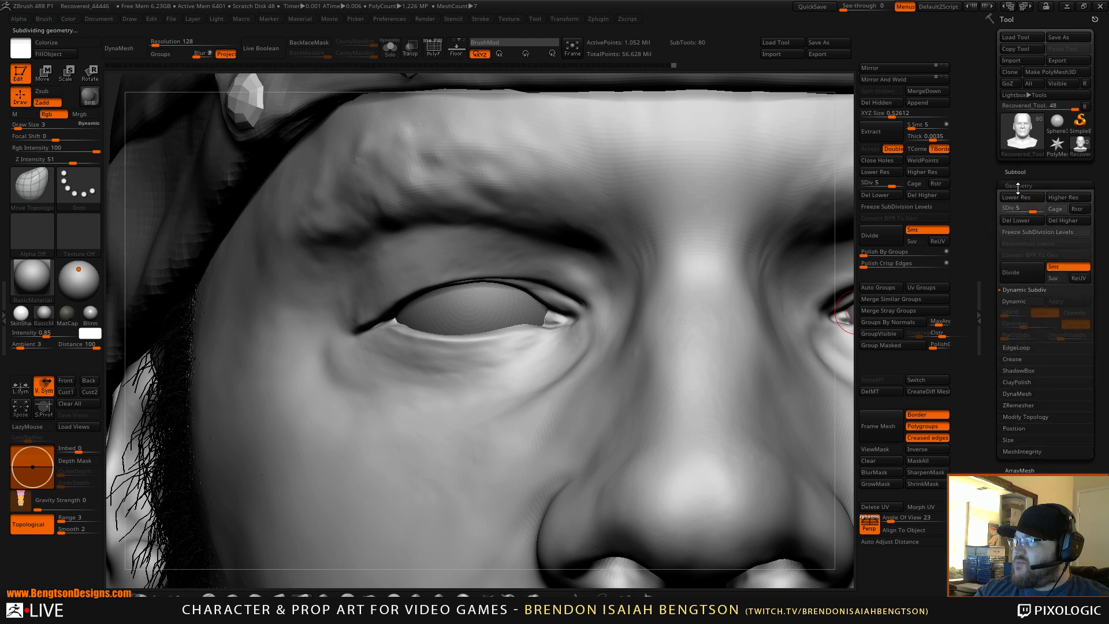
{"action": "left_click", "coordinate": [1020, 419]}
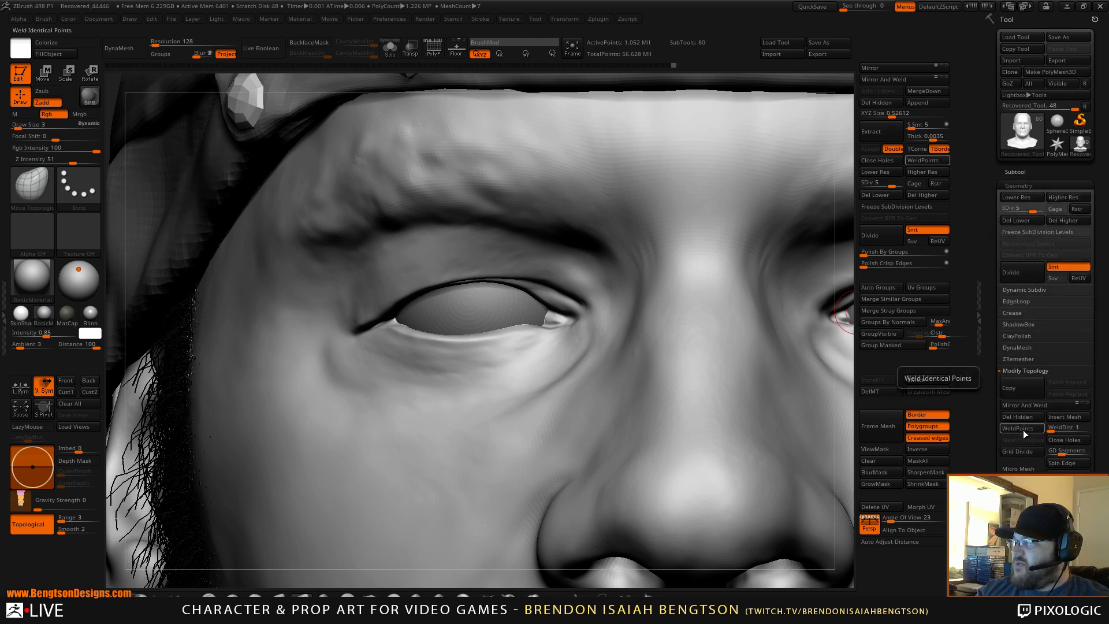
{"action": "left_click", "coordinate": [1018, 186]}
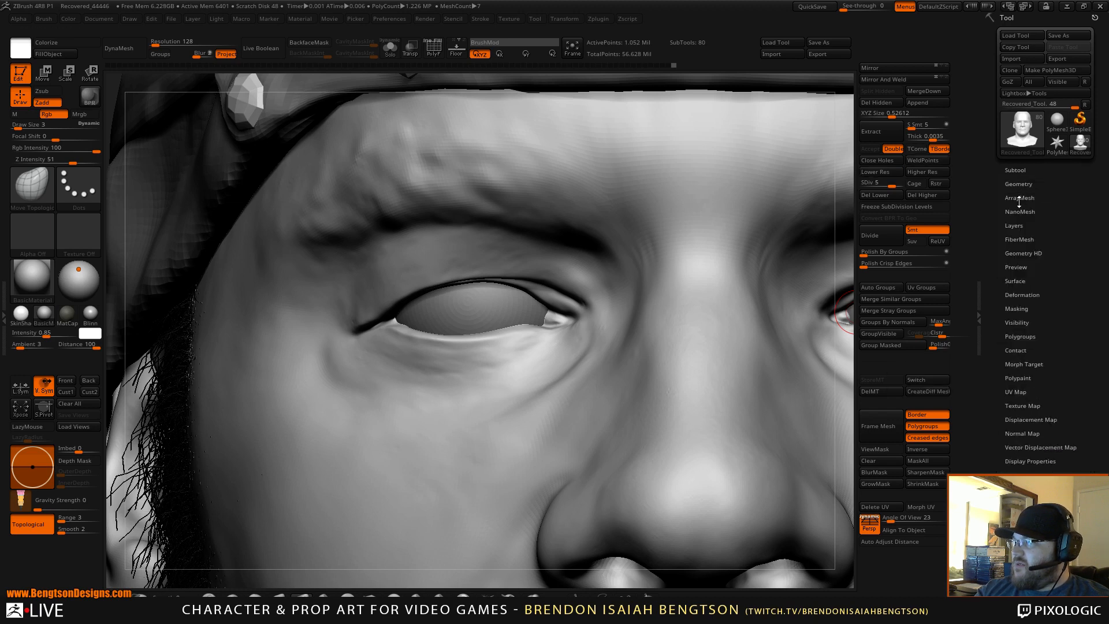
{"action": "left_click", "coordinate": [1020, 364]}
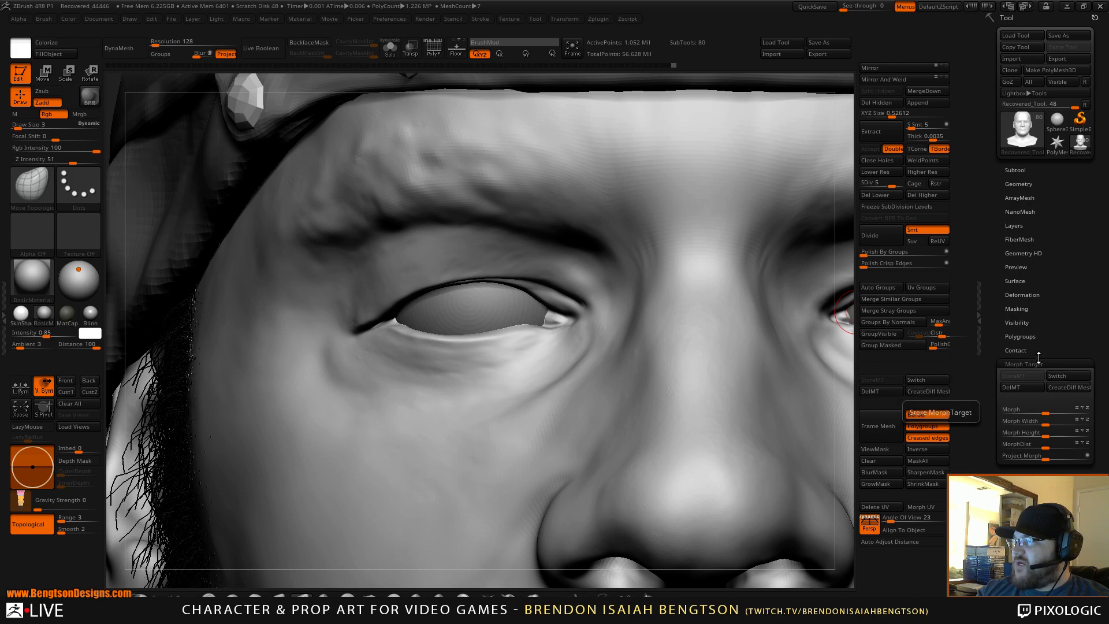
{"action": "left_click", "coordinate": [1037, 364]}
Lower the head to subdivision level 4 and set the Move Topological brush to draw size 4 with Rgb off
{"action": "right_click_drag", "start_coordinate": [520, 301], "coordinate": [531, 324]}
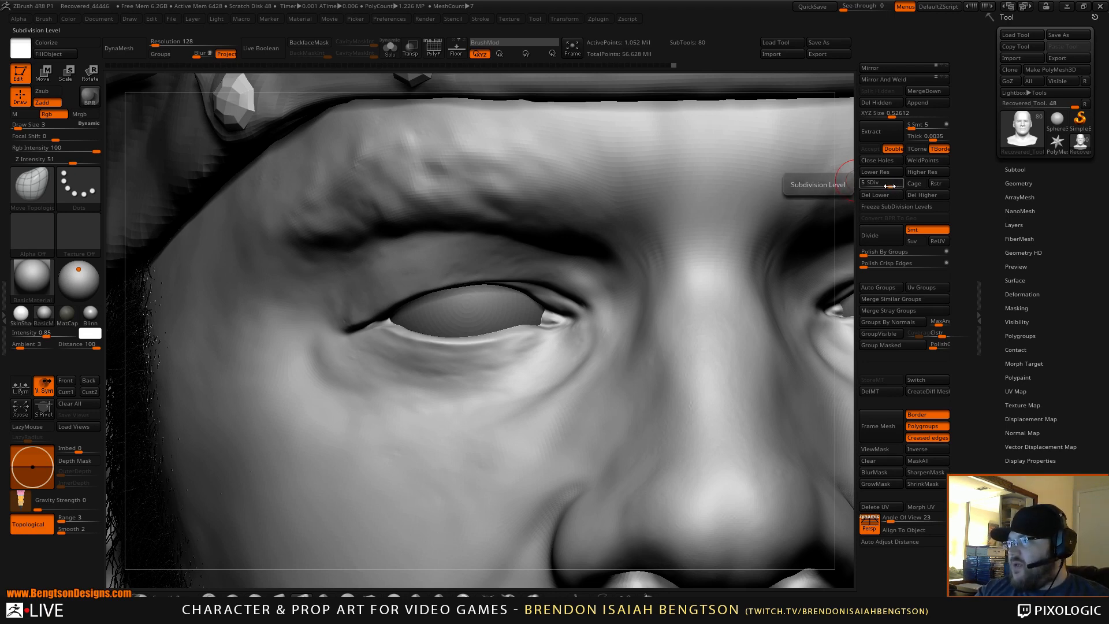
{"action": "left_click_drag", "start_coordinate": [893, 187], "coordinate": [888, 186]}
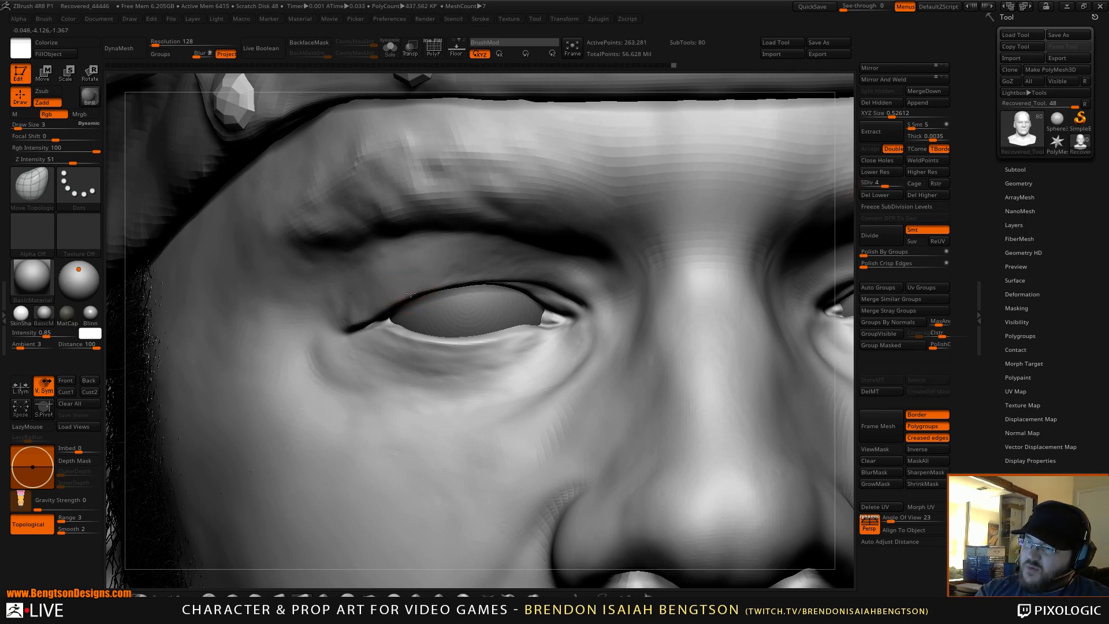
{"action": "key", "text": "space"}
{"action": "left_click_drag", "start_coordinate": [415, 288], "coordinate": [413, 288]}
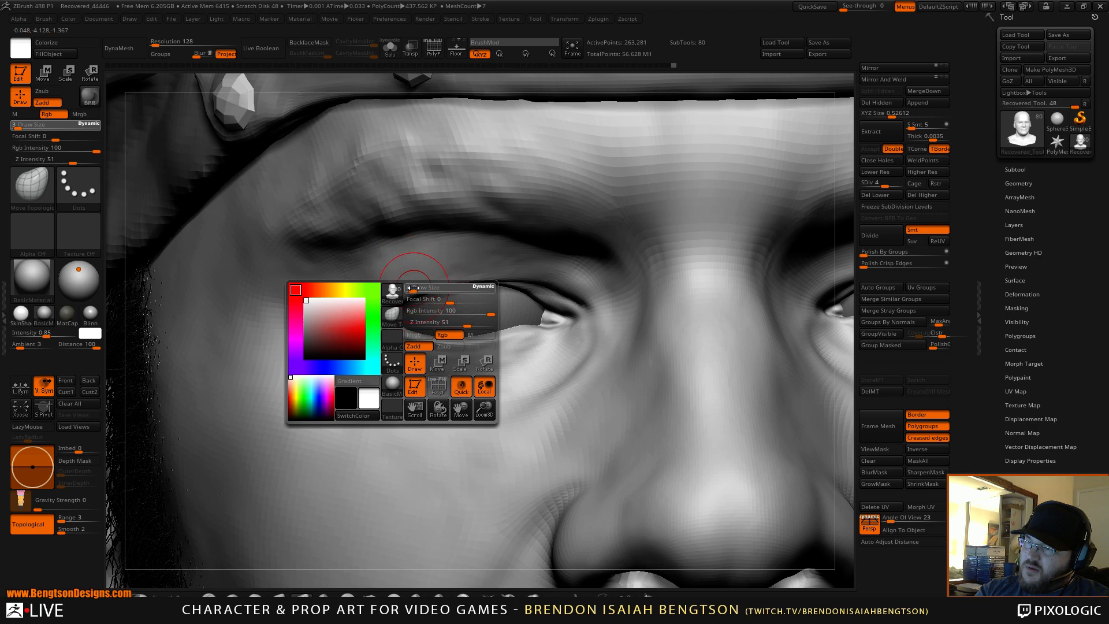
{"action": "left_click", "coordinate": [448, 335]}
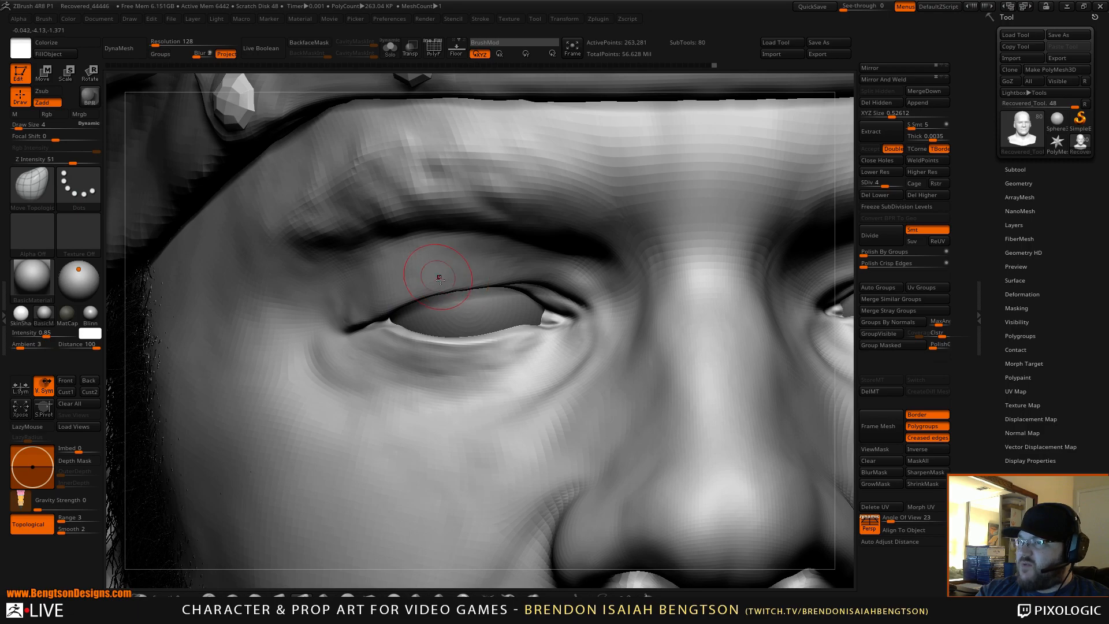
Nudge the outer part of the upper eyelid fold into shape from low angles, reducing the Move Topological draw size to 2
{"action": "mouse_move", "coordinate": [475, 353]}
{"action": "right_mouse_down", "text": "alt"}
{"action": "mouse_move", "coordinate": [479, 337]}
{"action": "mouse_move", "coordinate": [479, 354]}
{"action": "right_mouse_up", "text": "alt"}
{"action": "mouse_move", "coordinate": [497, 407]}
{"action": "right_mouse_down"}
{"action": "mouse_move", "coordinate": [512, 384]}
{"action": "mouse_move", "coordinate": [442, 390]}
{"action": "mouse_move", "coordinate": [429, 349]}
{"action": "mouse_move", "coordinate": [458, 315]}
{"action": "mouse_move", "coordinate": [429, 364]}
{"action": "right_mouse_up"}
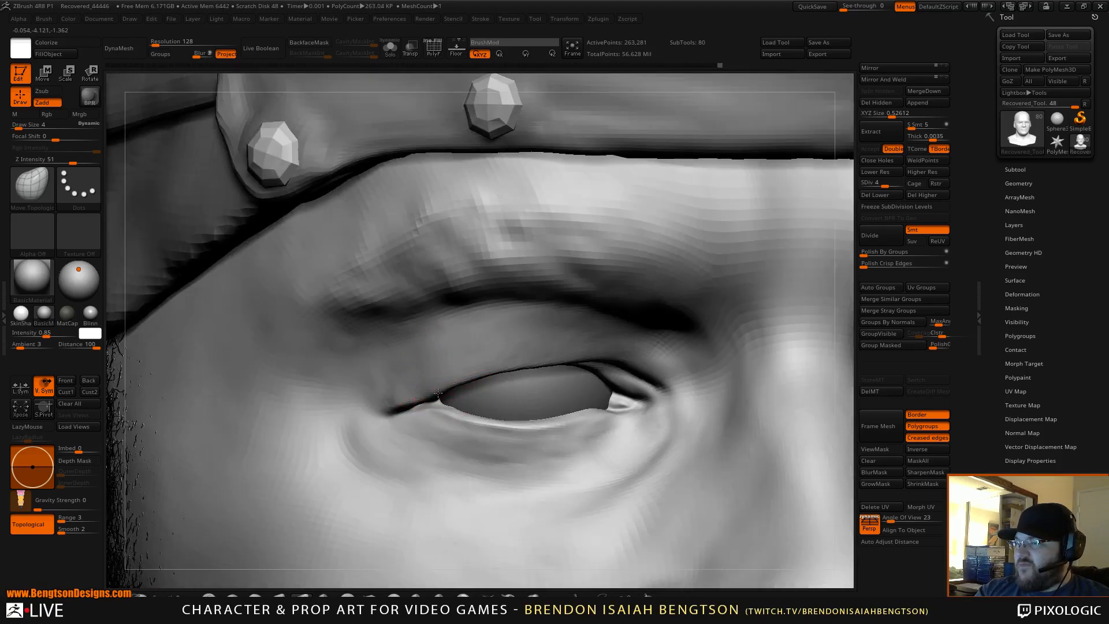
{"action": "mouse_move", "coordinate": [467, 337]}
{"action": "right_mouse_down"}
{"action": "mouse_move", "coordinate": [513, 327]}
{"action": "mouse_move", "coordinate": [478, 325]}
{"action": "right_mouse_up"}
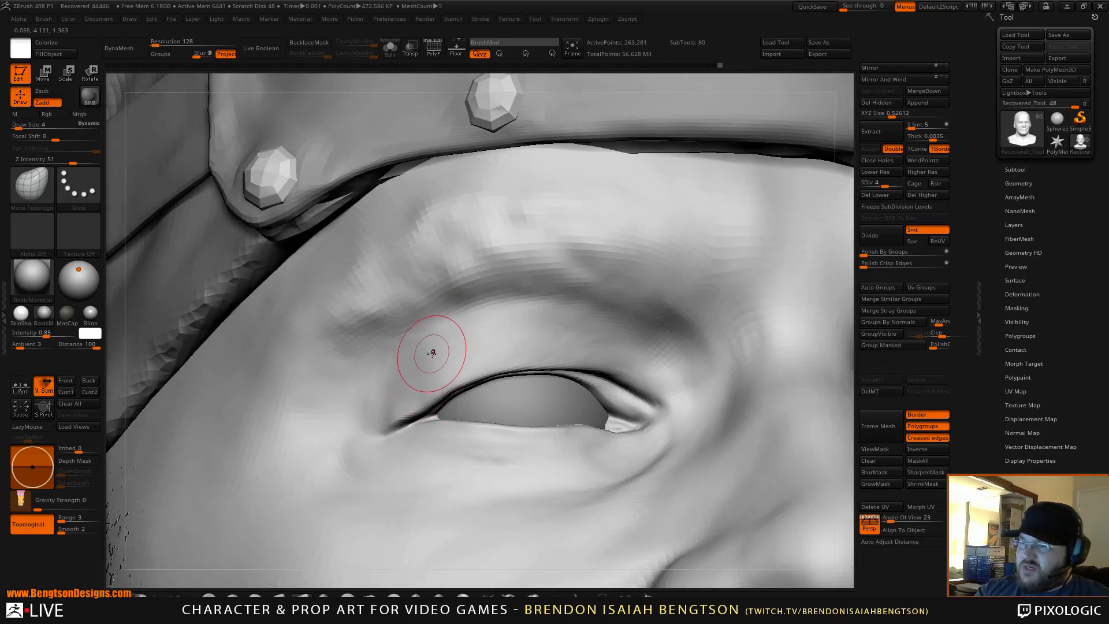
{"action": "mouse_move", "coordinate": [426, 355]}
{"action": "right_mouse_down"}
{"action": "mouse_move", "coordinate": [438, 284]}
{"action": "mouse_move", "coordinate": [430, 290]}
{"action": "right_mouse_up"}
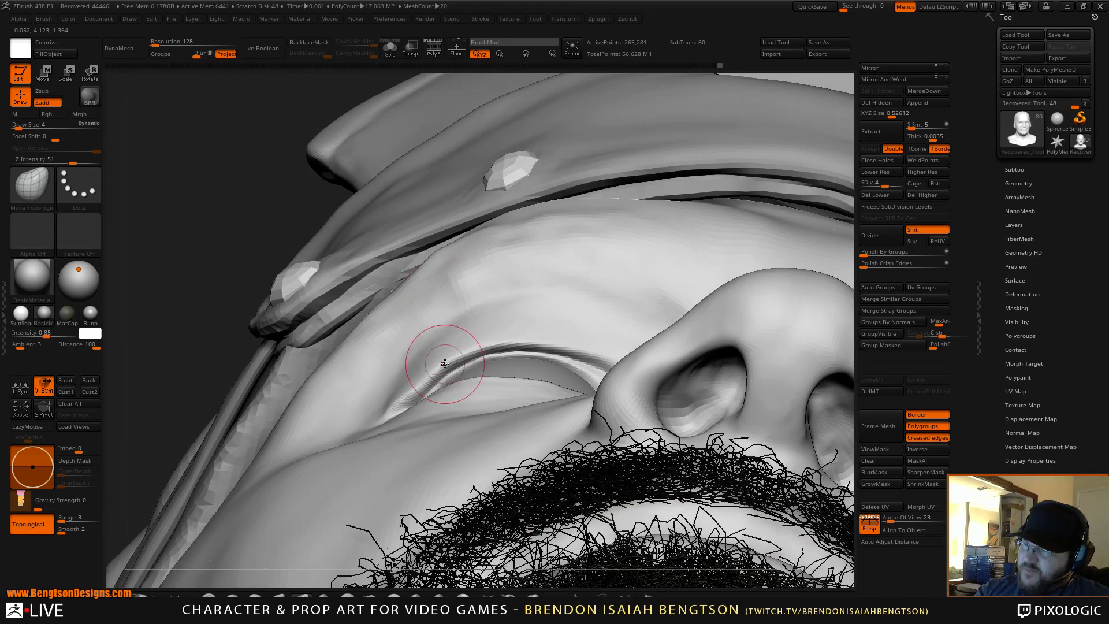
{"action": "key", "text": "space"}
{"action": "left_click_drag", "start_coordinate": [463, 361], "coordinate": [456, 360]}
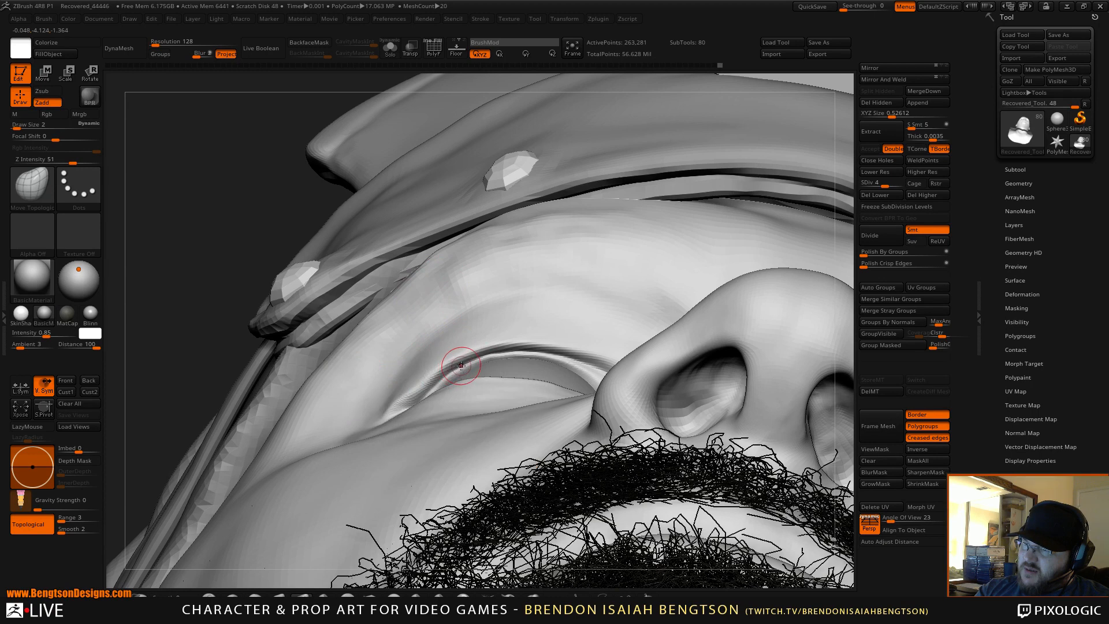
{"action": "left_click_drag", "start_coordinate": [488, 360], "coordinate": [487, 362]}
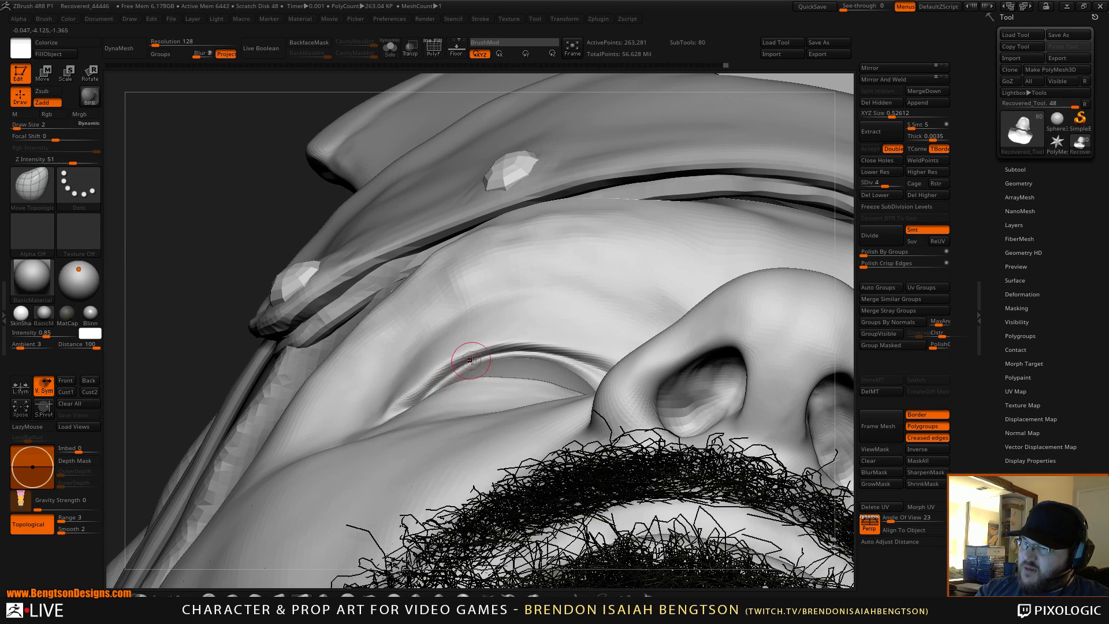
Carve and build up the skin between the outer eye corner and the brow with the ClayBuildup brush at draw size 5
{"action": "mouse_move", "coordinate": [456, 240]}
{"action": "right_mouse_down"}
{"action": "mouse_move", "coordinate": [499, 318]}
{"action": "mouse_move", "coordinate": [469, 393]}
{"action": "mouse_move", "coordinate": [485, 368]}
{"action": "right_mouse_up"}
{"action": "key", "text": "b"}
{"action": "key", "text": "c"}
{"action": "key", "text": "b"}
{"action": "key", "text": "space"}
{"action": "left_click_drag", "start_coordinate": [445, 319], "coordinate": [426, 325]}
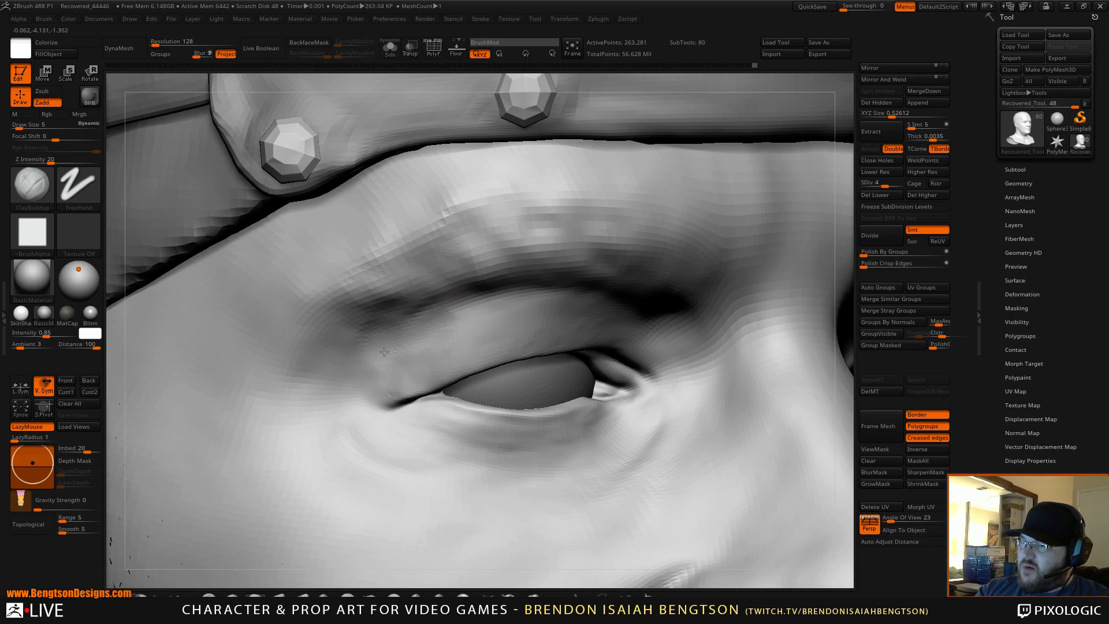
{"action": "left_click_drag", "start_coordinate": [406, 339], "coordinate": [391, 353], "text": "alt"}
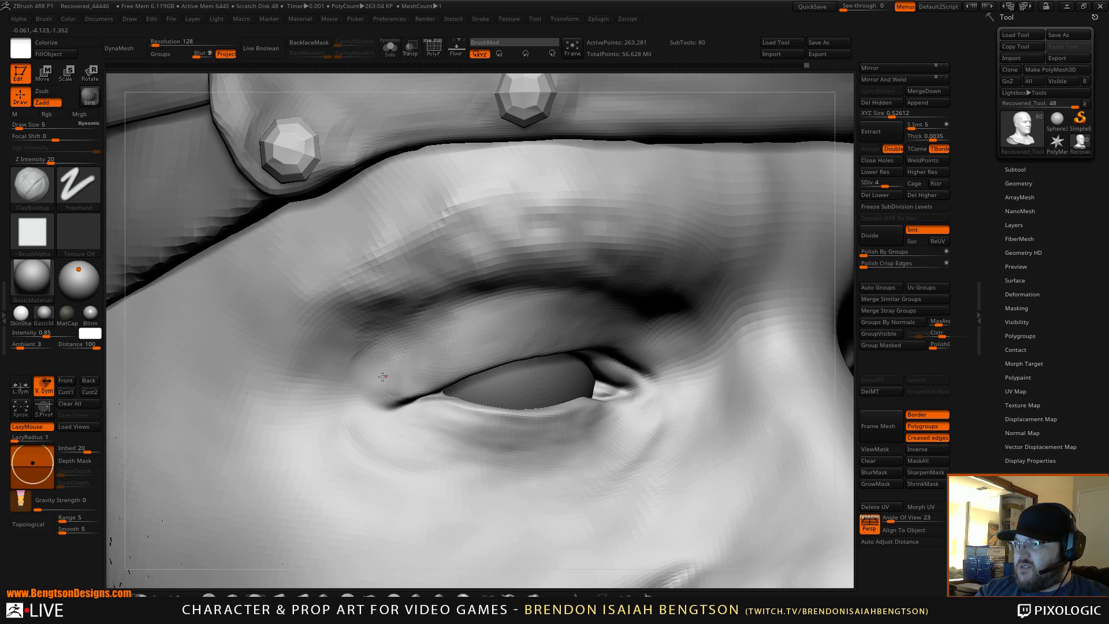
{"action": "left_click_drag", "start_coordinate": [381, 381], "coordinate": [368, 367]}
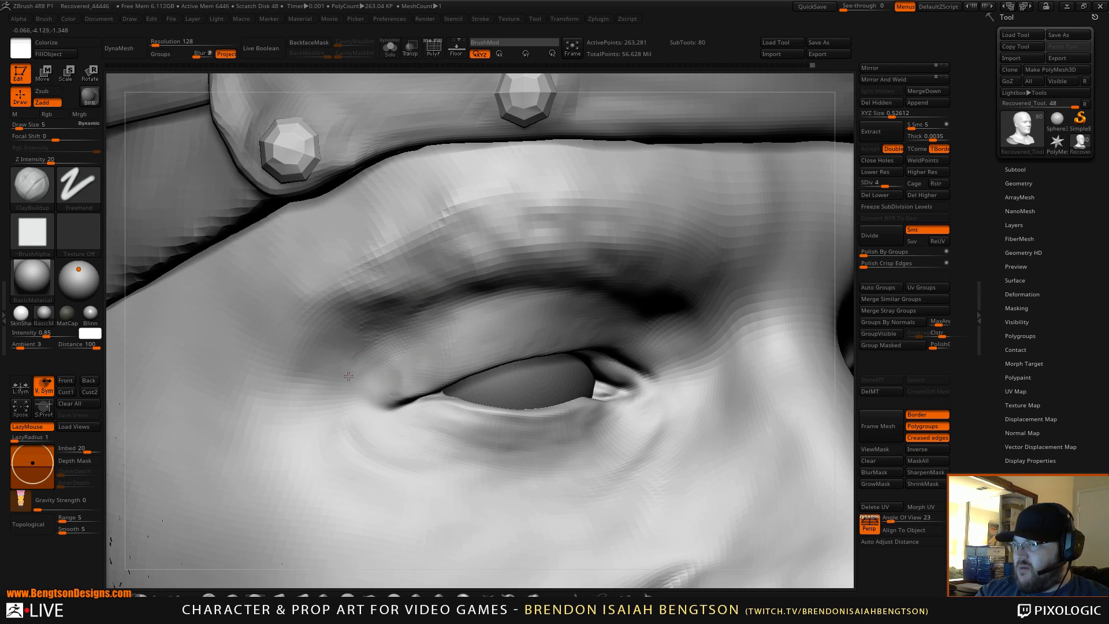
{"action": "left_click_drag", "start_coordinate": [411, 339], "coordinate": [384, 327], "text": "alt"}
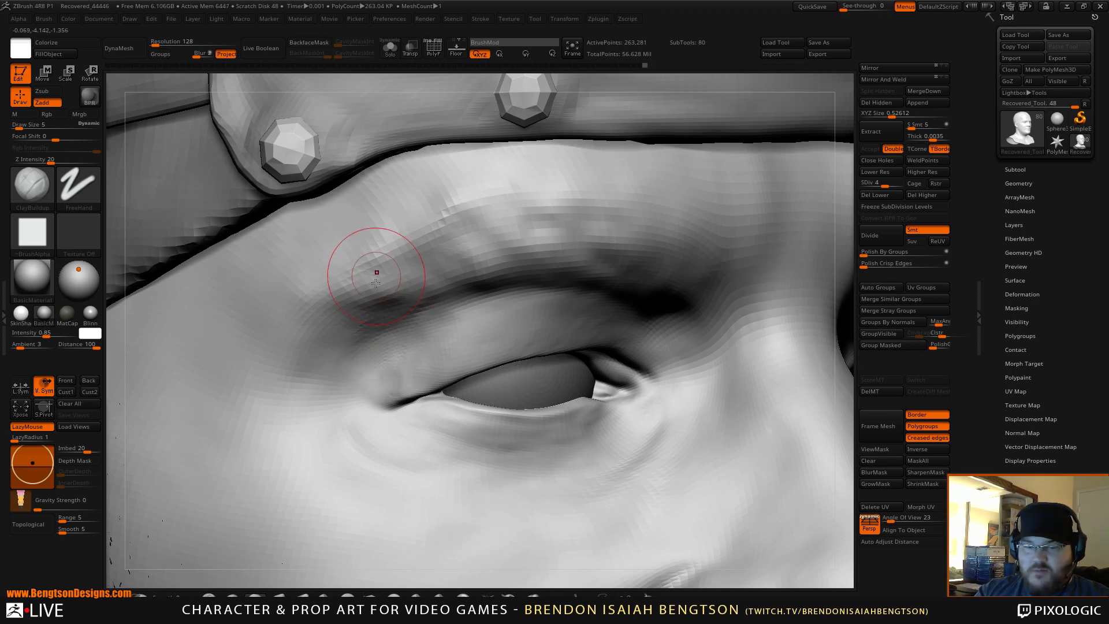
Turn off LazyMouse, then sculpt and smooth the fold above the outer eye corner with ClayBuildup at draw size 4
{"action": "key", "text": "l"}
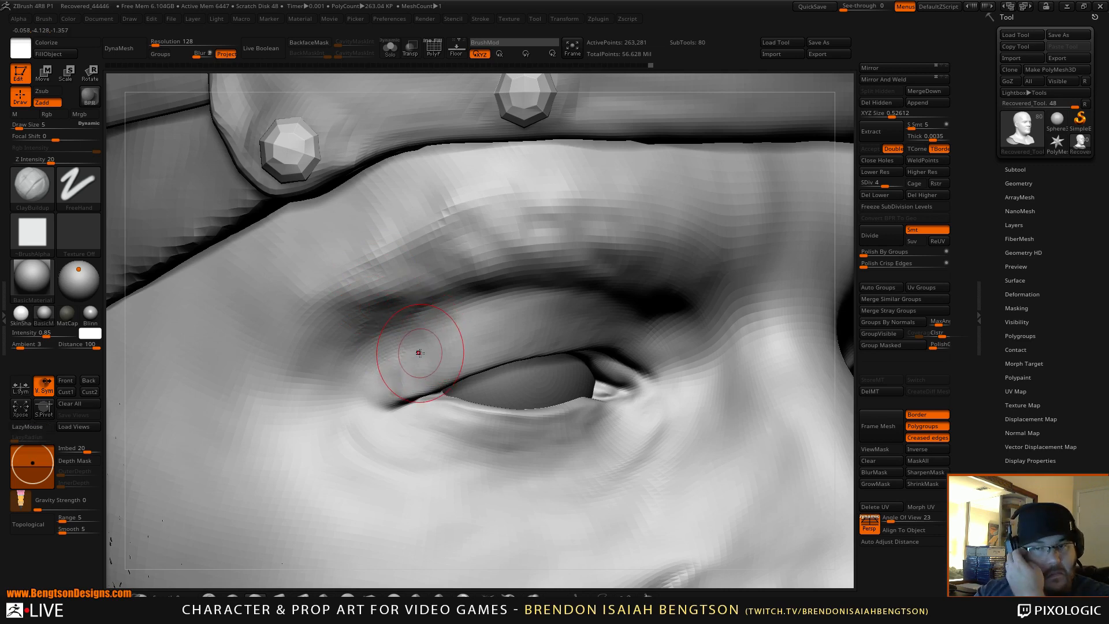
{"action": "key", "text": "space"}
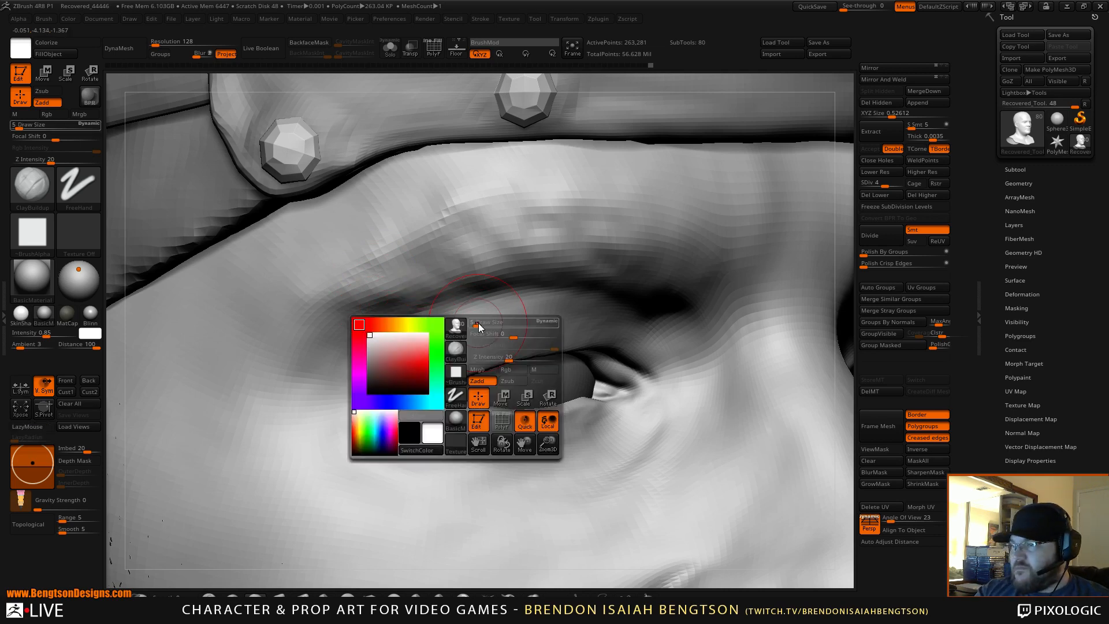
{"action": "left_click_drag", "start_coordinate": [476, 324], "coordinate": [470, 325]}
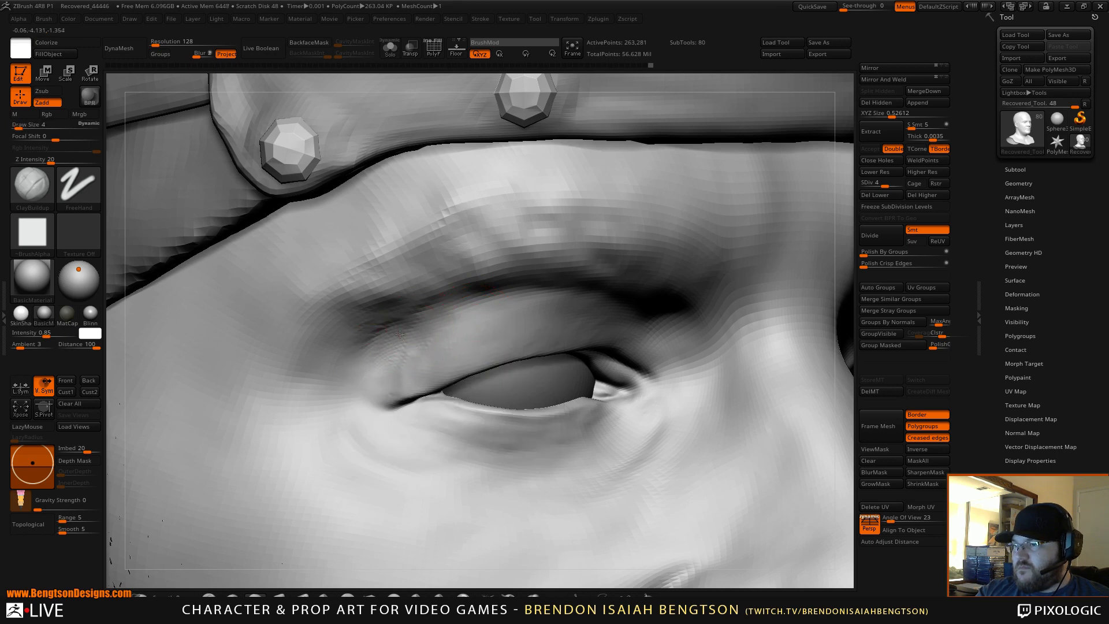
{"action": "left_click_drag", "start_coordinate": [400, 335], "coordinate": [453, 330]}
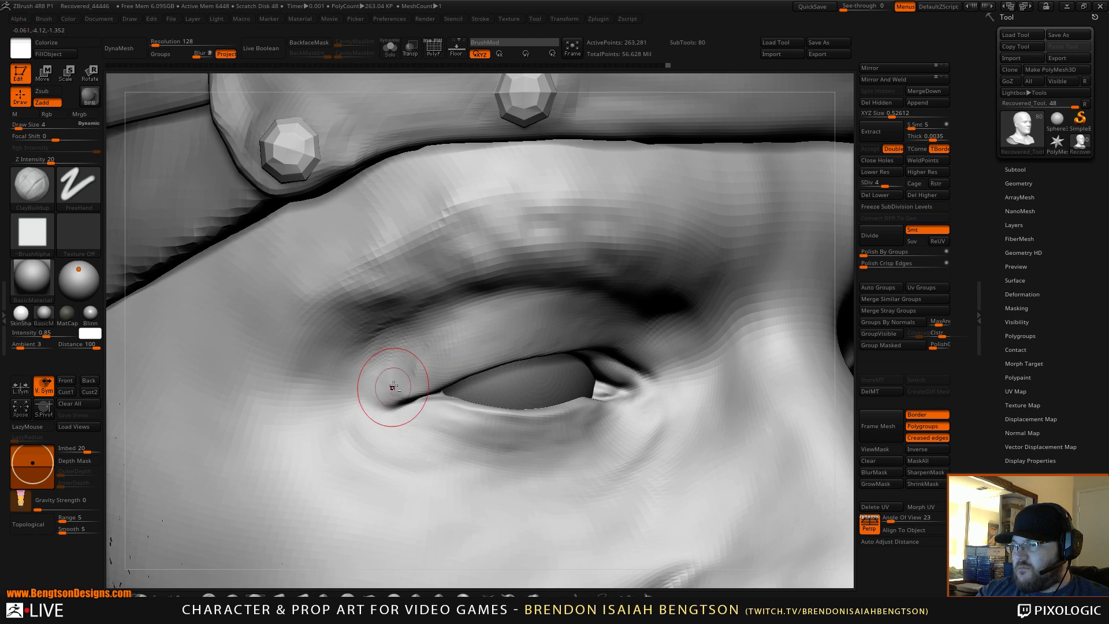
{"action": "key", "text": "shift"}
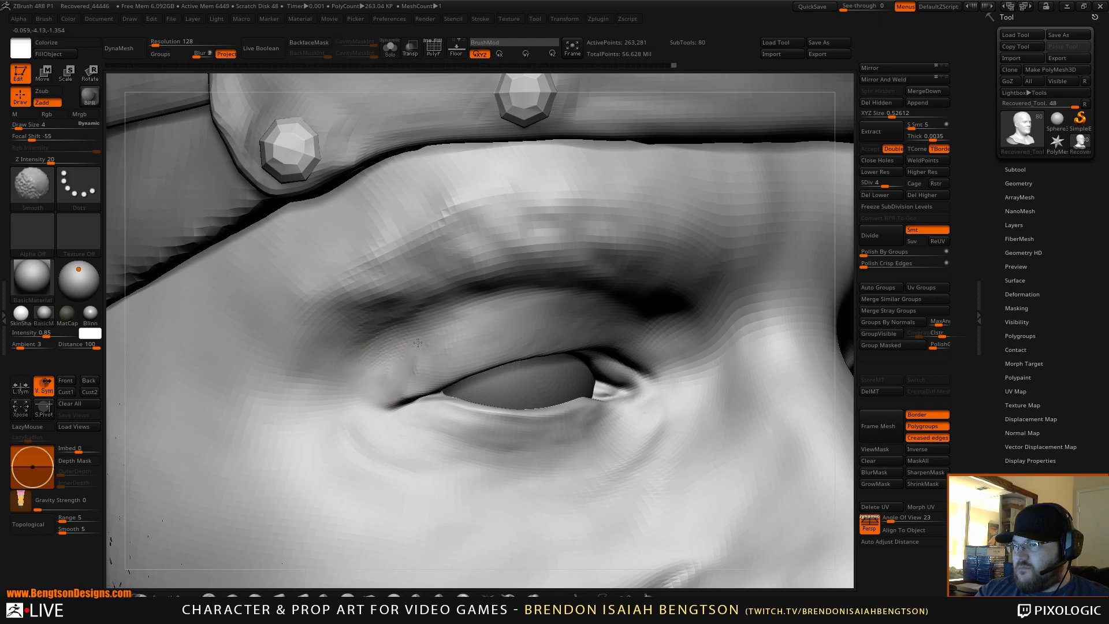
{"action": "left_click_drag", "start_coordinate": [418, 343], "coordinate": [403, 349], "text": "shift"}
Reshape the upper eyelid's outer corner and crease from below with the Move Topological brush at draw size 4
{"action": "mouse_move", "coordinate": [402, 349]}
{"action": "right_mouse_down"}
{"action": "mouse_move", "coordinate": [424, 312]}
{"action": "mouse_move", "coordinate": [428, 321]}
{"action": "right_mouse_up"}
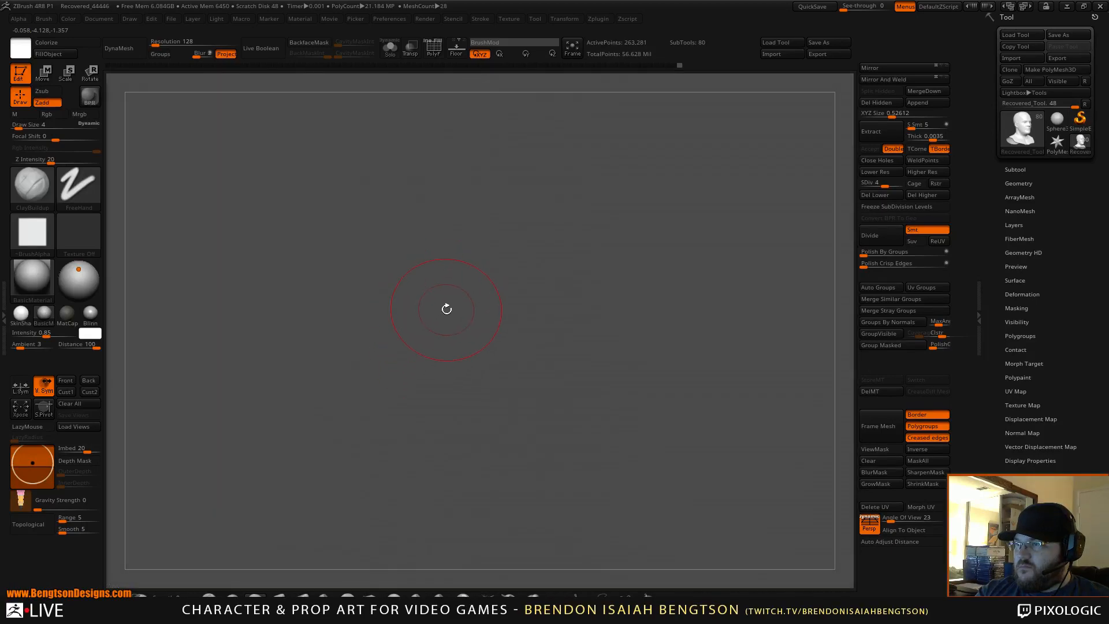
{"action": "mouse_move", "coordinate": [468, 289]}
{"action": "right_mouse_down"}
{"action": "mouse_move", "coordinate": [459, 345]}
{"action": "mouse_move", "coordinate": [419, 375]}
{"action": "right_mouse_up"}
{"action": "key", "text": "b"}
{"action": "key", "text": "m"}
{"action": "key", "text": "t"}
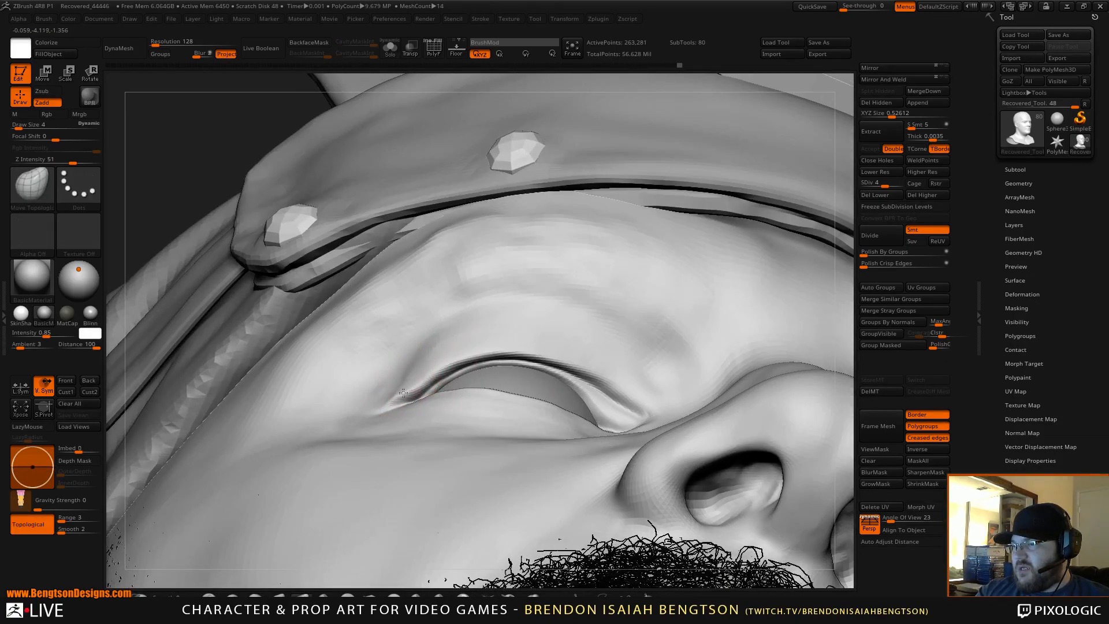
{"action": "left_click_drag", "start_coordinate": [404, 393], "coordinate": [406, 385]}
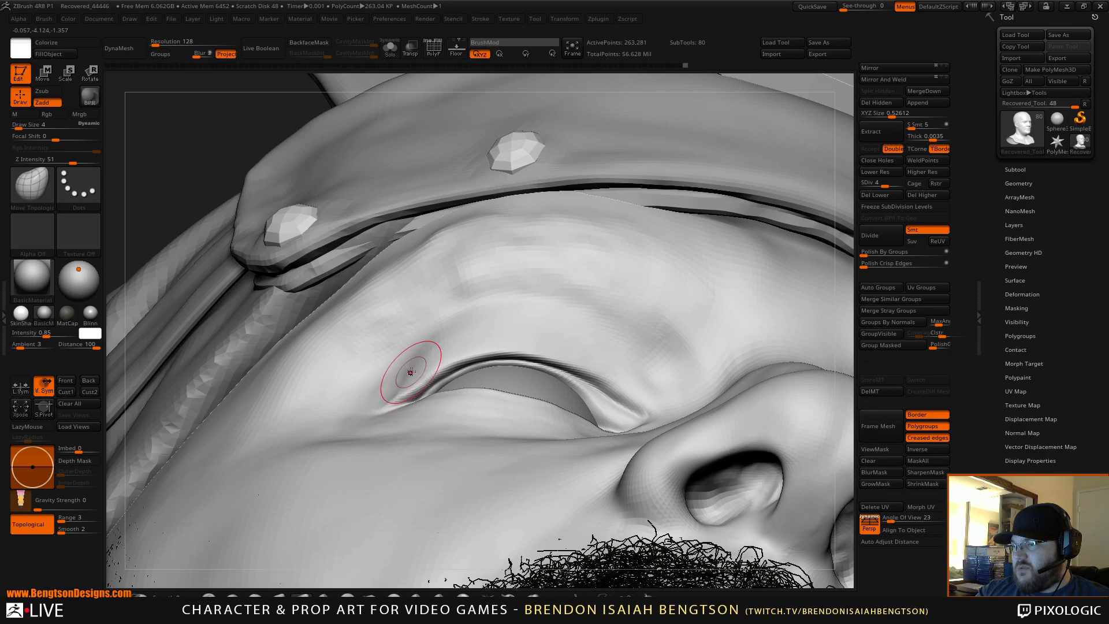
{"action": "left_click_drag", "start_coordinate": [408, 379], "coordinate": [406, 372]}
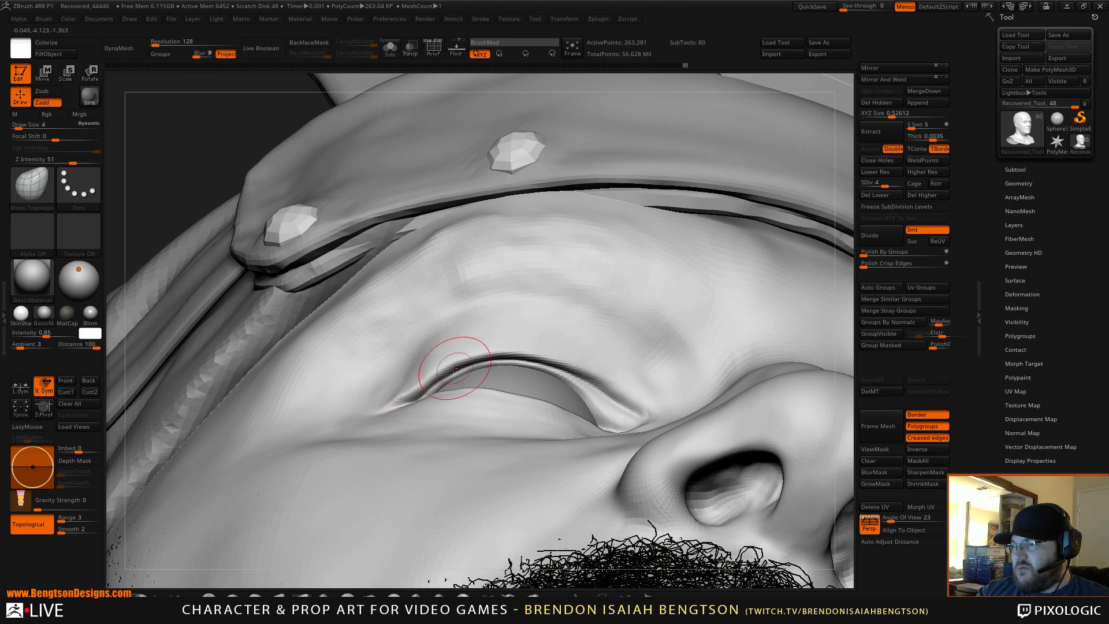
{"action": "mouse_move", "coordinate": [472, 344]}
{"action": "right_mouse_down"}
{"action": "mouse_move", "coordinate": [472, 409]}
{"action": "mouse_move", "coordinate": [467, 363]}
{"action": "right_mouse_up"}
{"action": "left_click_drag", "start_coordinate": [466, 359], "coordinate": [467, 350]}
Refine the crease at the outer eye corner up close with the ClayBuildup brush at draw size 2
{"action": "mouse_move", "coordinate": [456, 379]}
{"action": "right_mouse_down", "text": "alt"}
{"action": "mouse_move", "coordinate": [482, 338]}
{"action": "mouse_move", "coordinate": [477, 375]}
{"action": "right_mouse_up", "text": "alt"}
{"action": "key", "text": "b"}
{"action": "key", "text": "c"}
{"action": "key", "text": "b"}
{"action": "key", "text": "space"}
{"action": "scroll", "coordinate": [429, 334], "scroll_direction": "down", "scroll_amount": 3}
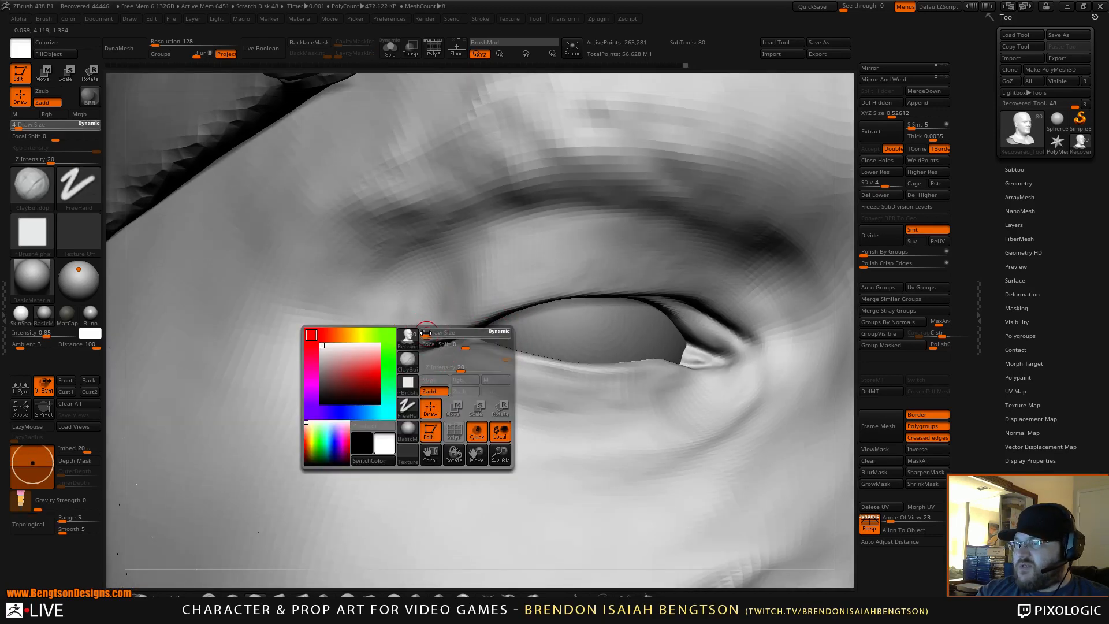
{"action": "key", "text": "space"}
{"action": "scroll", "coordinate": [428, 331], "scroll_direction": "up", "scroll_amount": 1}
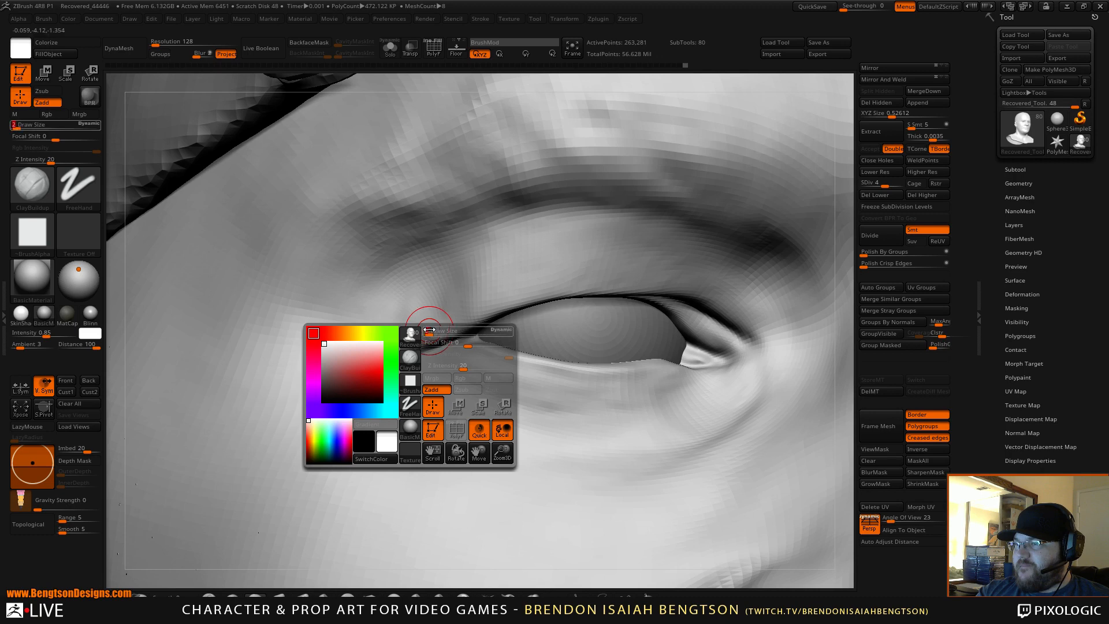
{"action": "key", "text": "shift"}
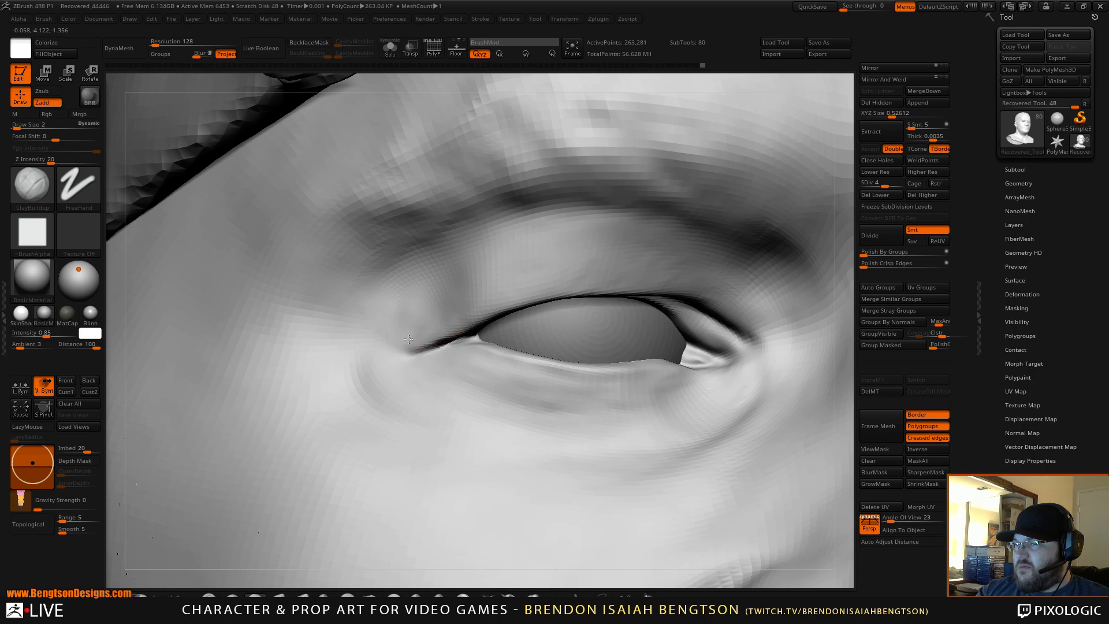
Build up and smooth the upper eyelid fold above the outer eye corner with the ClayBuildup brush at draw sizes 4 and 3
{"action": "right_click_drag", "start_coordinate": [431, 304], "coordinate": [540, 373], "text": "alt"}
{"action": "right_click_drag", "start_coordinate": [456, 365], "coordinate": [382, 378]}
{"action": "right_click_drag", "start_coordinate": [395, 328], "coordinate": [471, 215], "text": "alt"}
{"action": "mouse_move", "coordinate": [682, 262]}
{"action": "right_mouse_down"}
{"action": "mouse_move", "coordinate": [713, 263]}
{"action": "mouse_move", "coordinate": [692, 271]}
{"action": "mouse_move", "coordinate": [672, 262]}
{"action": "mouse_move", "coordinate": [715, 205]}
{"action": "right_mouse_up"}
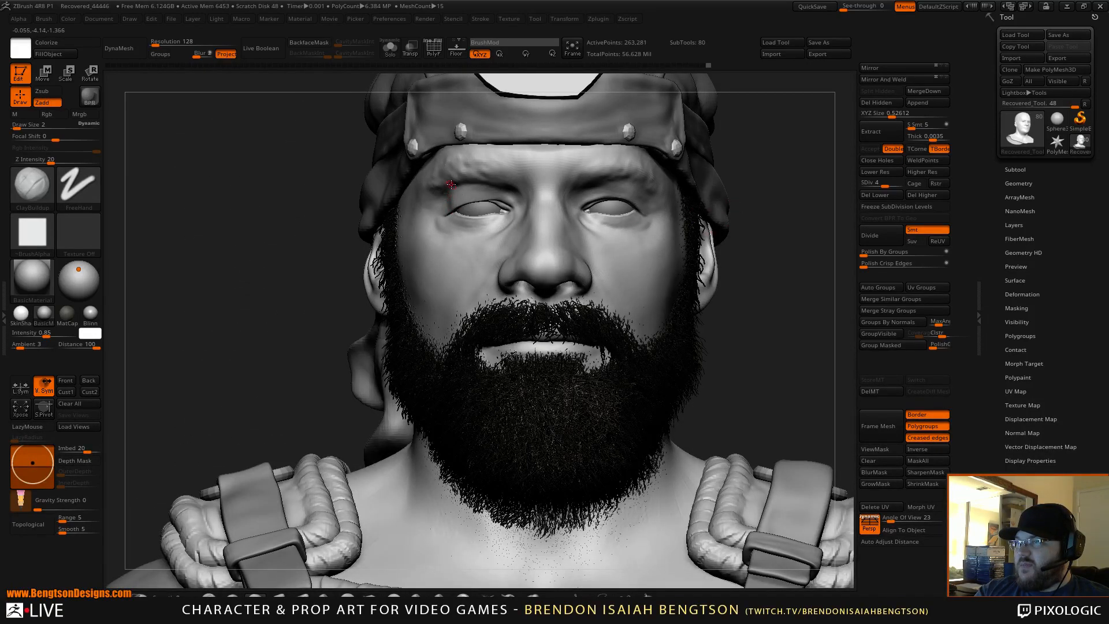
{"action": "right_click_drag", "start_coordinate": [452, 203], "coordinate": [484, 408], "text": "ctrl"}
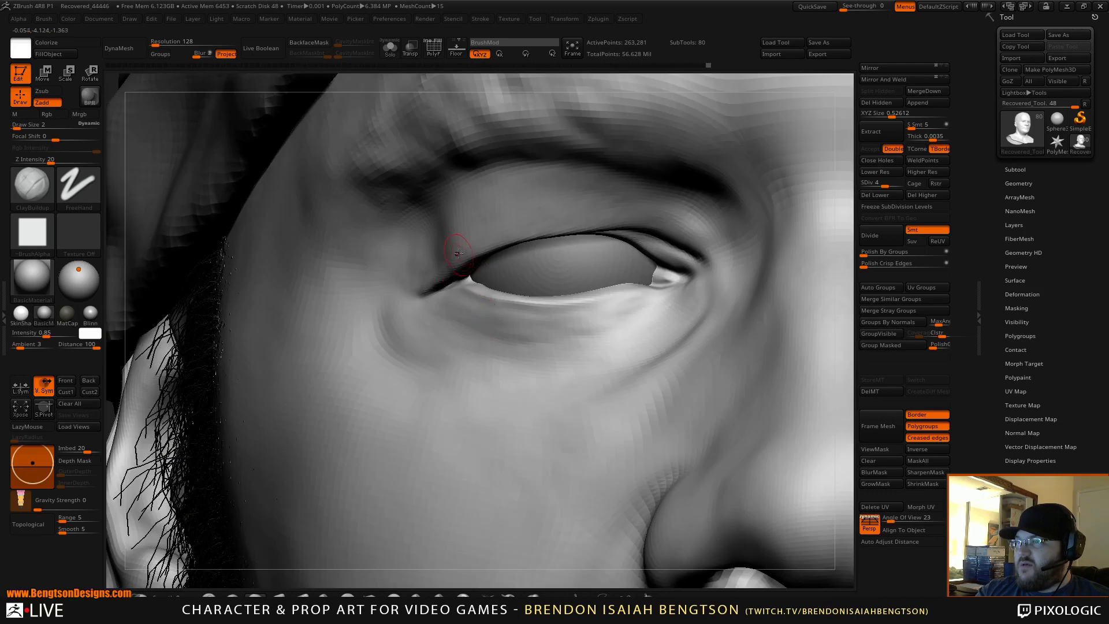
{"action": "right_click", "coordinate": [454, 206]}
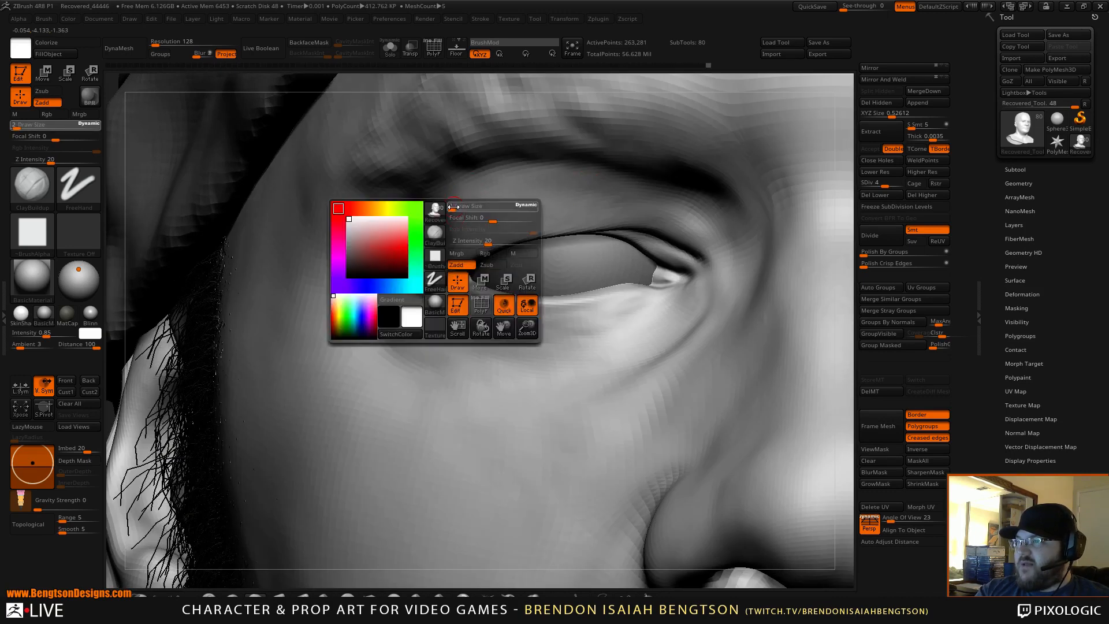
{"action": "left_click_drag", "start_coordinate": [455, 207], "coordinate": [443, 251]}
{"action": "right_click", "coordinate": [443, 218]}
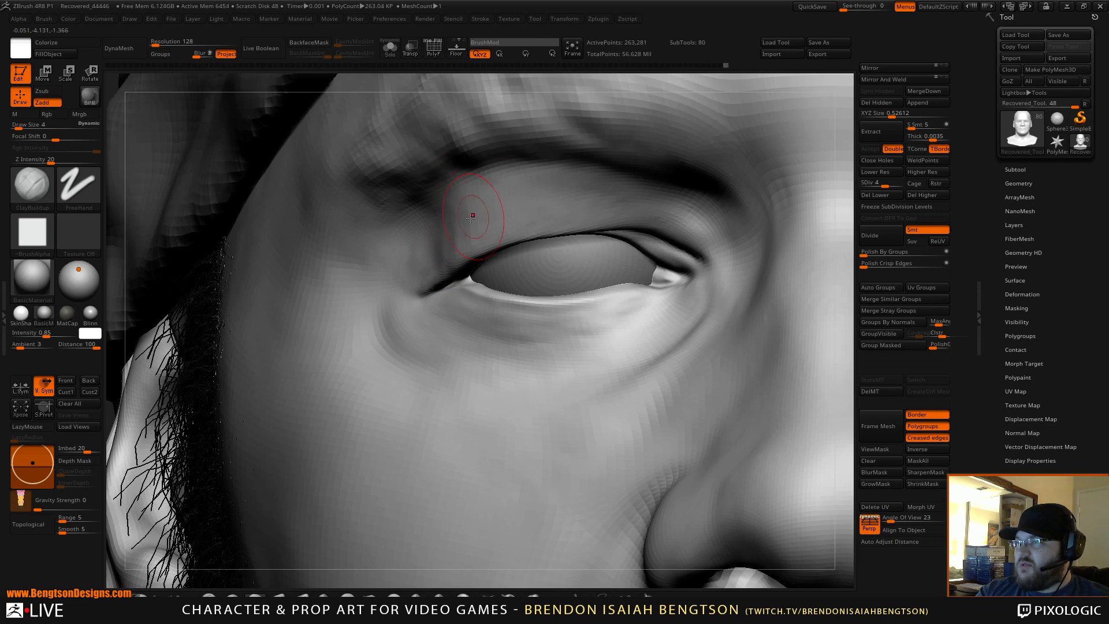
{"action": "mouse_move", "coordinate": [473, 214]}
{"action": "left_mouse_down"}
{"action": "mouse_move", "coordinate": [478, 232]}
{"action": "mouse_move", "coordinate": [508, 220]}
{"action": "mouse_move", "coordinate": [507, 230]}
{"action": "left_mouse_up"}
{"action": "left_click_drag", "start_coordinate": [538, 188], "coordinate": [537, 218]}
{"action": "left_click_drag", "start_coordinate": [460, 203], "coordinate": [439, 254]}
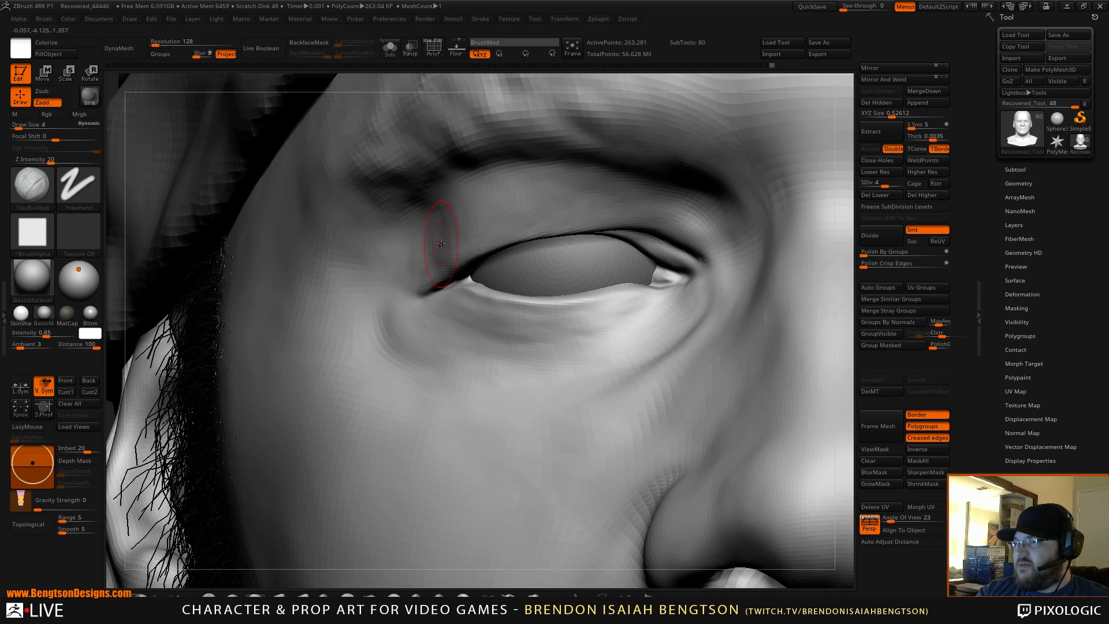
{"action": "key", "text": "space"}
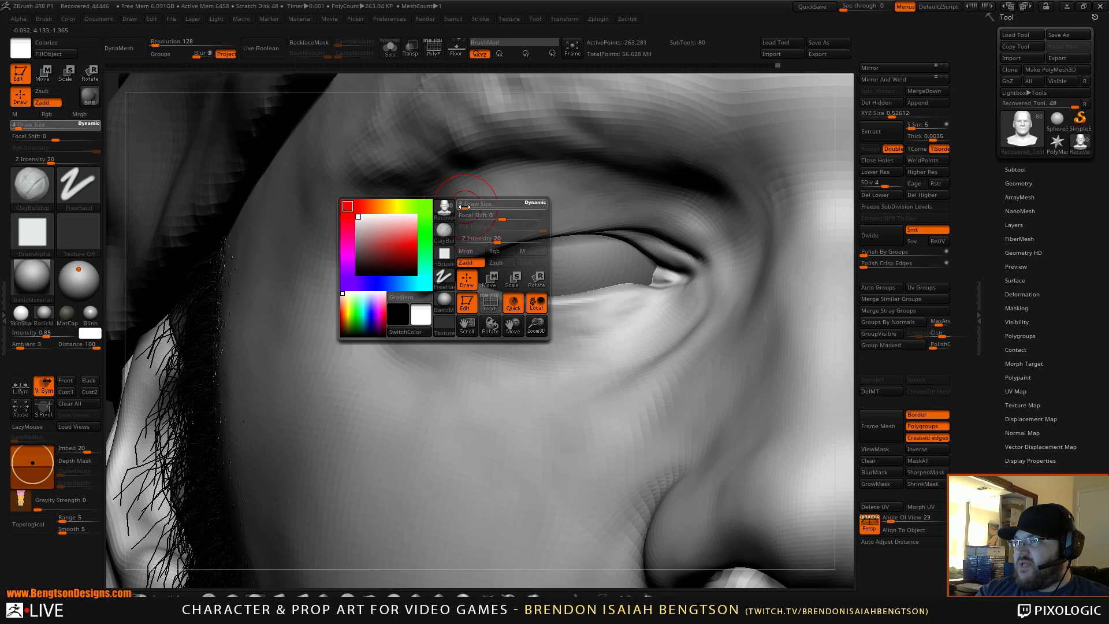
{"action": "key", "text": "shift"}
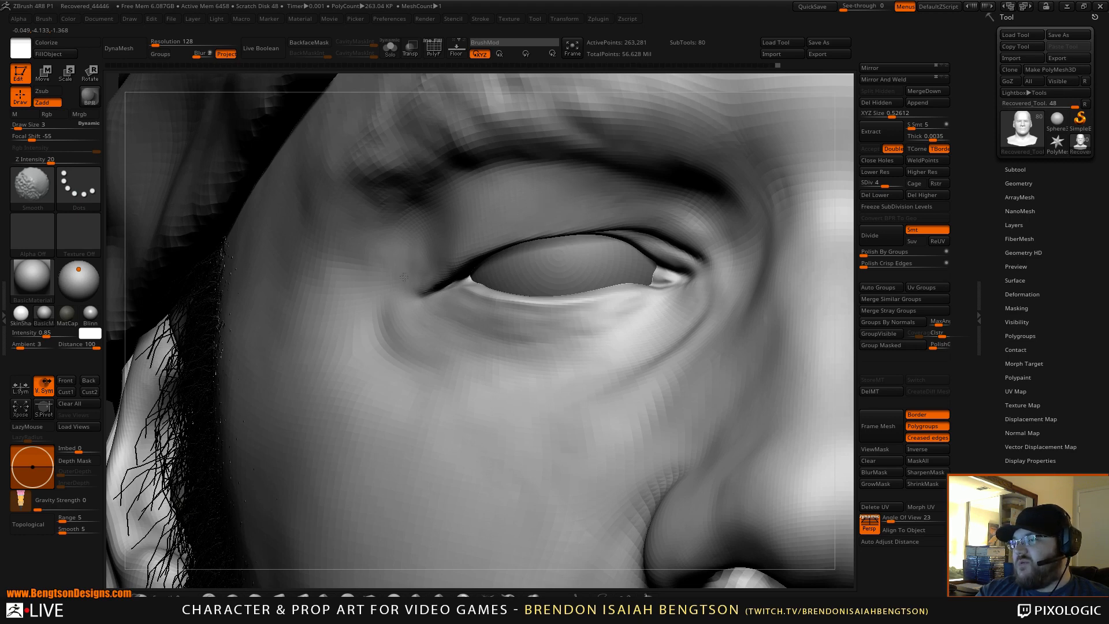
Fill and smooth the skin between the outer eye corner and the brow with ClayBuildup at draw size 5
{"action": "mouse_move", "coordinate": [476, 318]}
{"action": "right_mouse_down", "text": "ctrl"}
{"action": "mouse_move", "coordinate": [491, 289]}
{"action": "mouse_move", "coordinate": [503, 313]}
{"action": "right_mouse_up", "text": "ctrl"}
{"action": "left_click_drag", "start_coordinate": [242, 394], "coordinate": [358, 361], "text": "alt"}
{"action": "left_click_drag", "start_coordinate": [703, 287], "coordinate": [762, 203]}
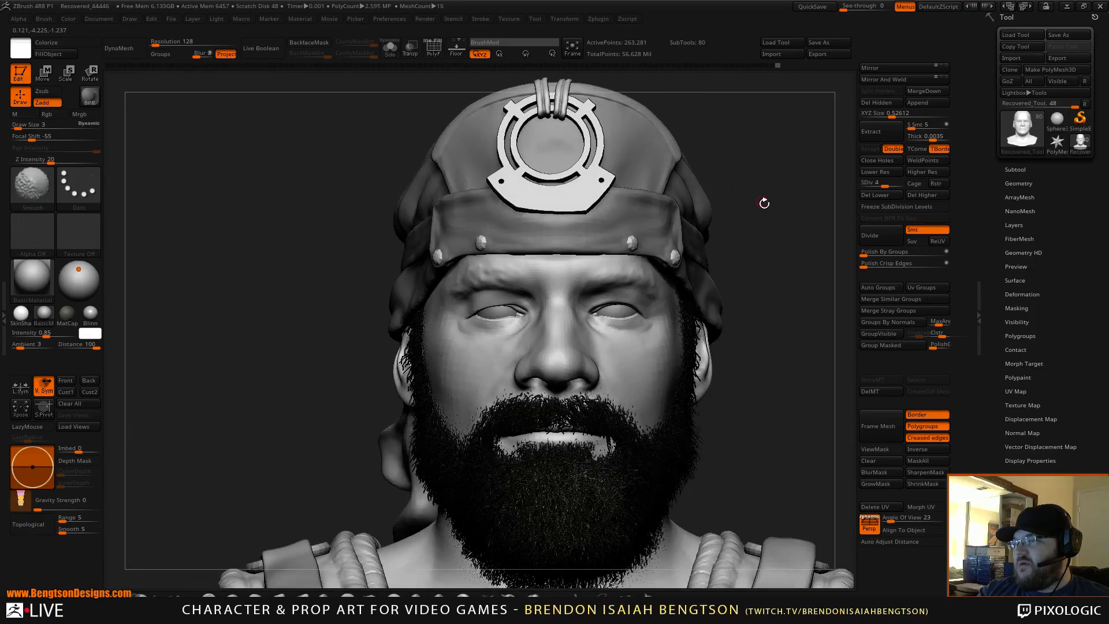
{"action": "left_click_drag", "start_coordinate": [770, 163], "coordinate": [719, 292], "text": "alt"}
{"action": "mouse_move", "coordinate": [670, 232]}
{"action": "left_mouse_down"}
{"action": "mouse_move", "coordinate": [698, 255]}
{"action": "mouse_move", "coordinate": [681, 253]}
{"action": "mouse_move", "coordinate": [688, 393]}
{"action": "left_mouse_up"}
{"action": "mouse_move", "coordinate": [480, 277]}
{"action": "right_mouse_down", "text": "alt"}
{"action": "mouse_move", "coordinate": [554, 346]}
{"action": "mouse_move", "coordinate": [486, 257]}
{"action": "mouse_move", "coordinate": [501, 246]}
{"action": "right_mouse_up", "text": "alt"}
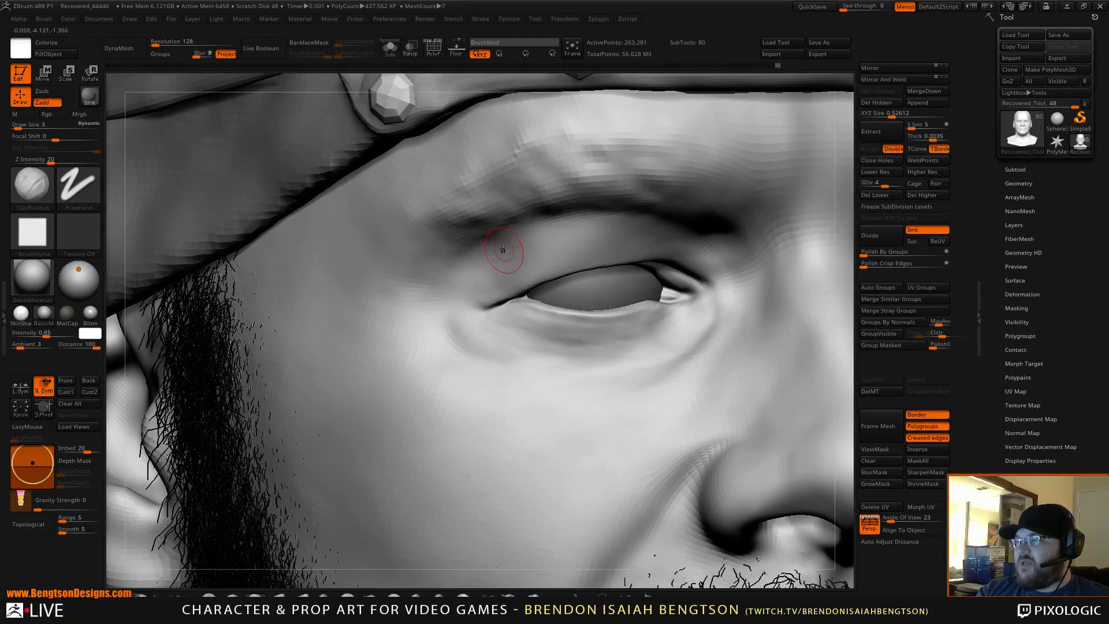
{"action": "key", "text": "space"}
{"action": "key", "text": "space"}
{"action": "left_click_drag", "start_coordinate": [500, 245], "coordinate": [518, 237]}
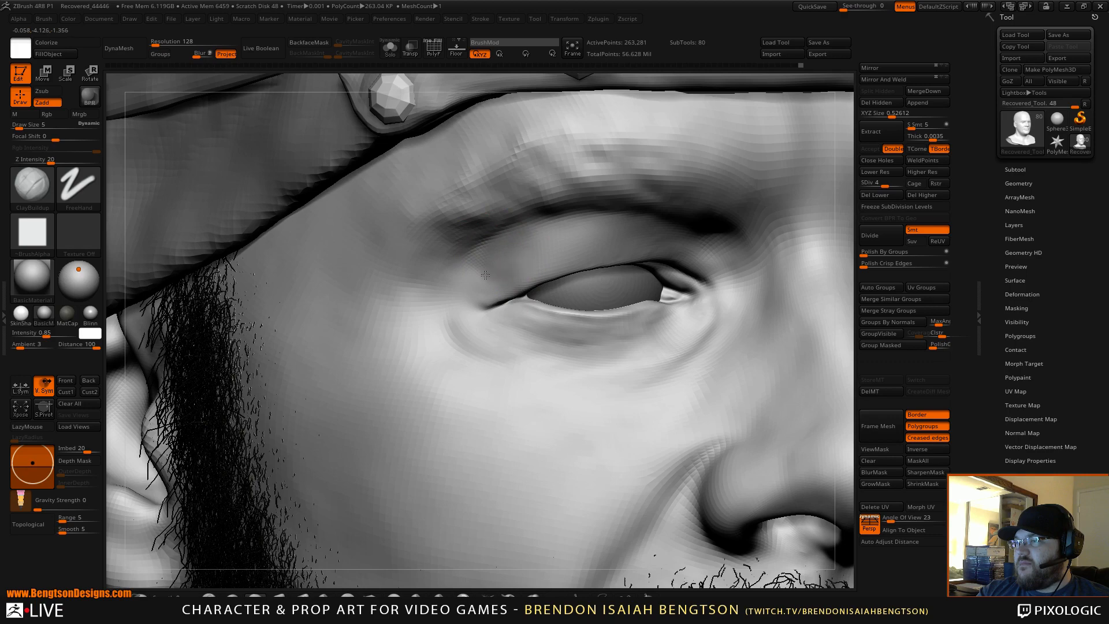
{"action": "key", "text": "shift"}
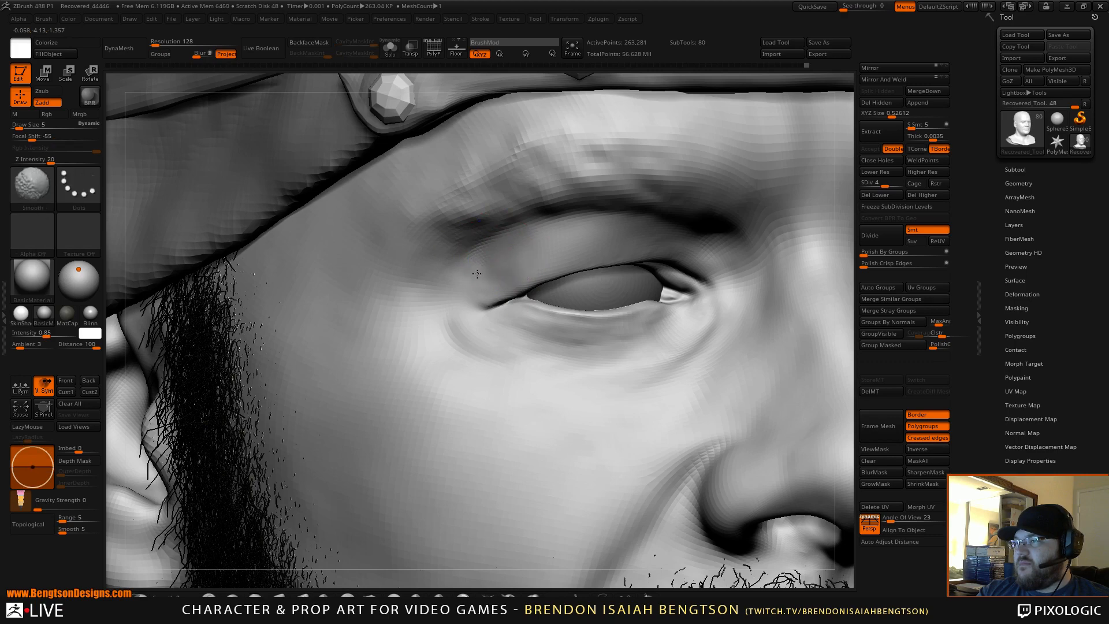
{"action": "left_click_drag", "start_coordinate": [477, 274], "coordinate": [492, 285], "text": "shift"}
Reshape the outer half of the upper eyelid's edge with the Move Topological brush at draw size 5
{"action": "right_click_drag", "start_coordinate": [507, 292], "coordinate": [532, 302]}
{"action": "key", "text": "b"}
{"action": "key", "text": "m"}
{"action": "key", "text": "t"}
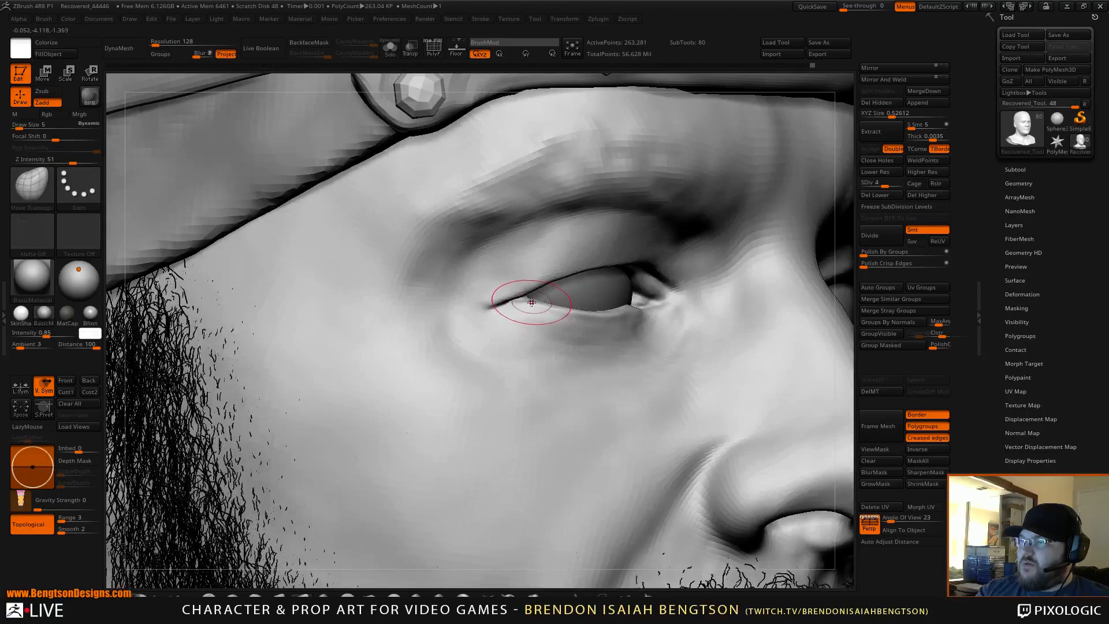
{"action": "key", "text": "space"}
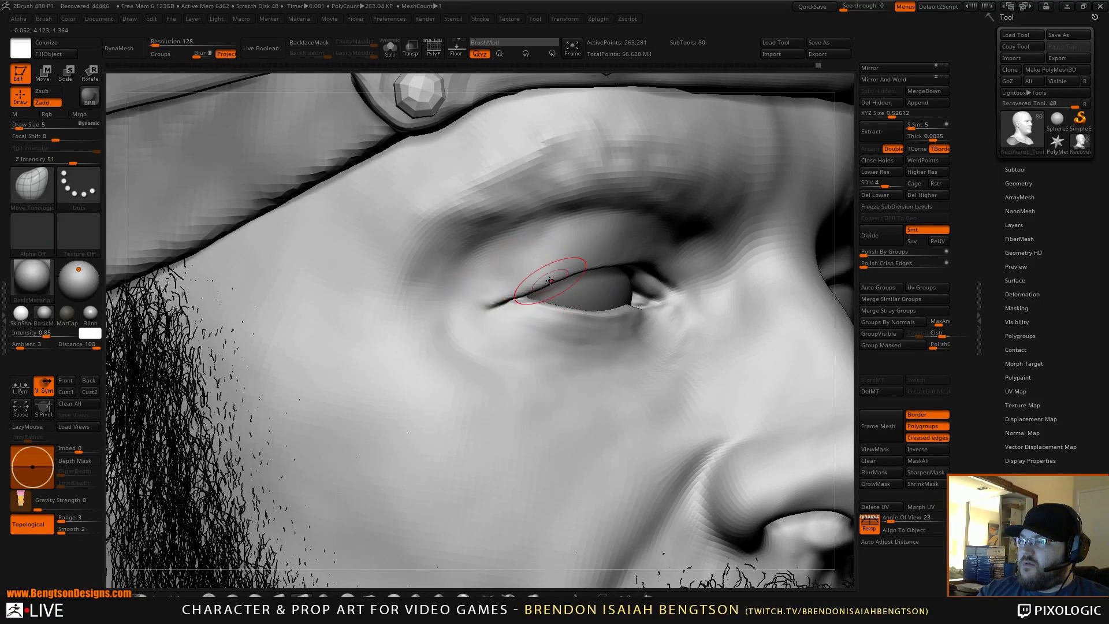
{"action": "mouse_move", "coordinate": [533, 284]}
{"action": "left_mouse_down"}
{"action": "mouse_move", "coordinate": [515, 298]}
{"action": "mouse_move", "coordinate": [574, 270]}
{"action": "left_mouse_up"}
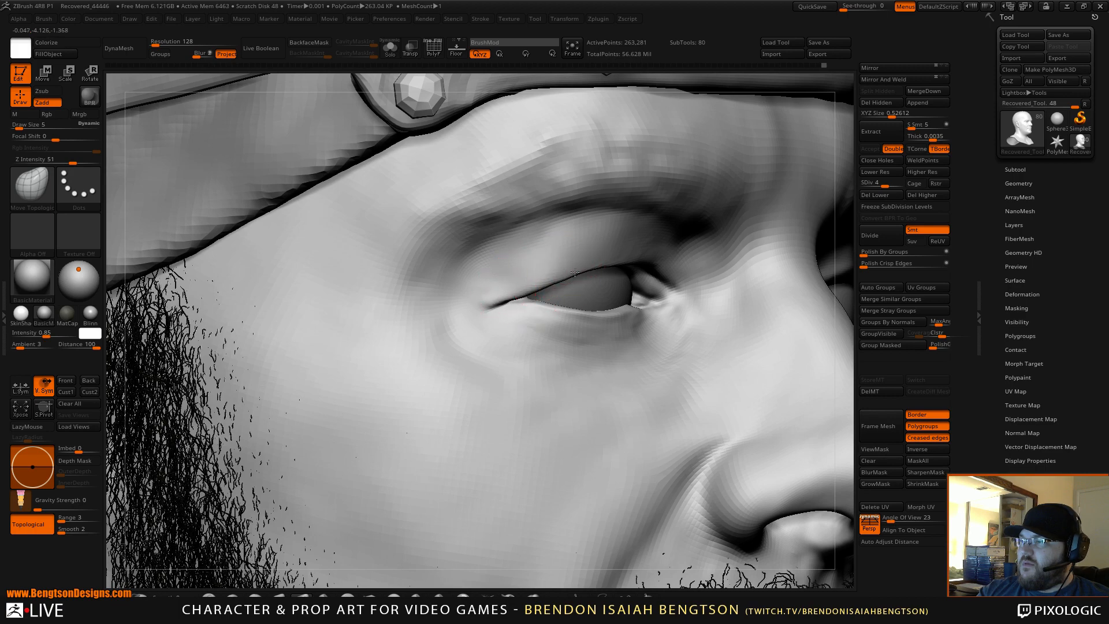
Adjust the inner part of the upper eyelid from the front and from below with Move Topological at draw size 4
{"action": "mouse_move", "coordinate": [558, 303]}
{"action": "right_mouse_down", "text": "alt"}
{"action": "mouse_move", "coordinate": [569, 266]}
{"action": "mouse_move", "coordinate": [573, 300]}
{"action": "mouse_move", "coordinate": [751, 289]}
{"action": "mouse_move", "coordinate": [750, 202]}
{"action": "right_mouse_up", "text": "alt"}
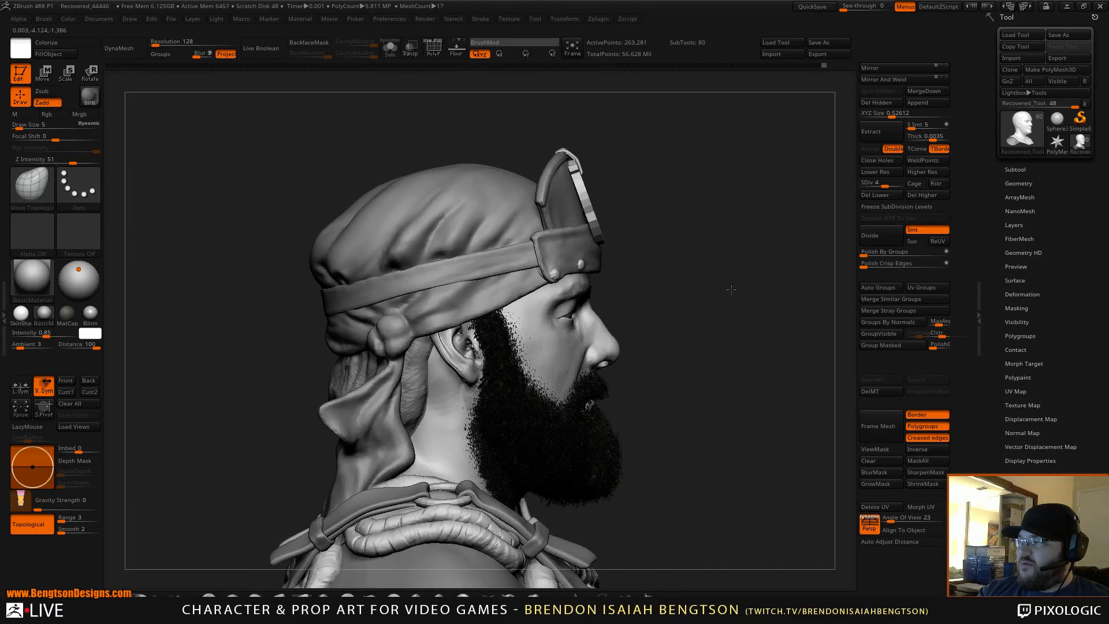
{"action": "right_click_drag", "start_coordinate": [731, 290], "coordinate": [750, 237], "text": "alt"}
{"action": "left_click_drag", "start_coordinate": [751, 238], "coordinate": [683, 232]}
{"action": "mouse_move", "coordinate": [768, 209]}
{"action": "left_mouse_down", "text": "shift"}
{"action": "mouse_move", "coordinate": [735, 206]}
{"action": "mouse_move", "coordinate": [768, 235]}
{"action": "mouse_move", "coordinate": [773, 226]}
{"action": "left_mouse_up", "text": "shift"}
{"action": "right_click_drag", "start_coordinate": [773, 225], "coordinate": [757, 318], "text": "ctrl"}
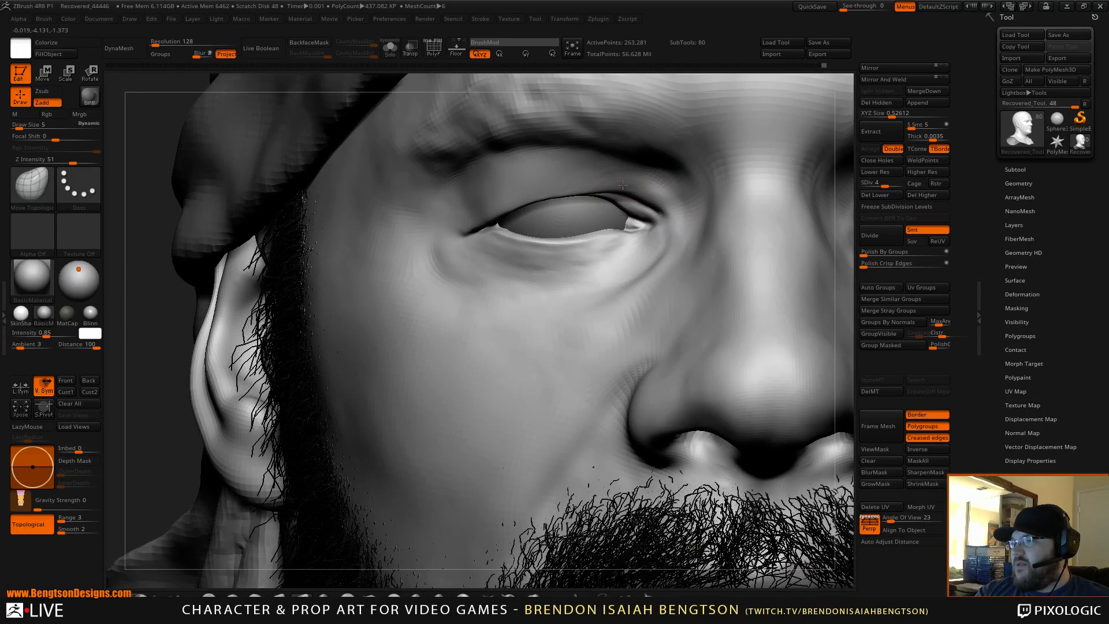
{"action": "key", "text": "space"}
{"action": "left_click_drag", "start_coordinate": [622, 185], "coordinate": [625, 191]}
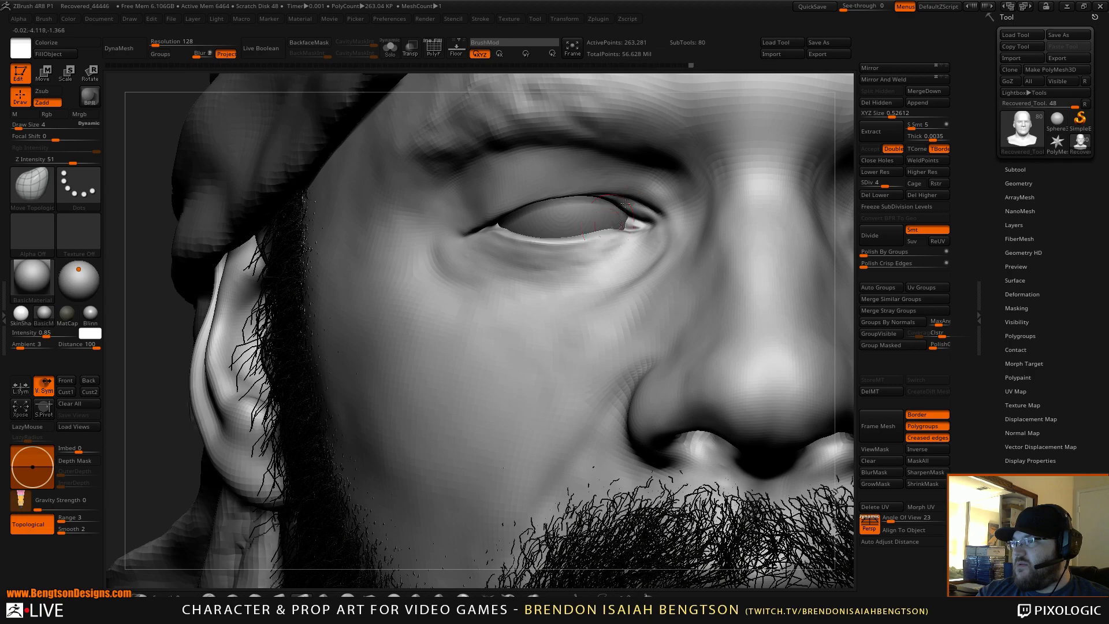
{"action": "right_click_drag", "start_coordinate": [623, 215], "coordinate": [630, 171]}
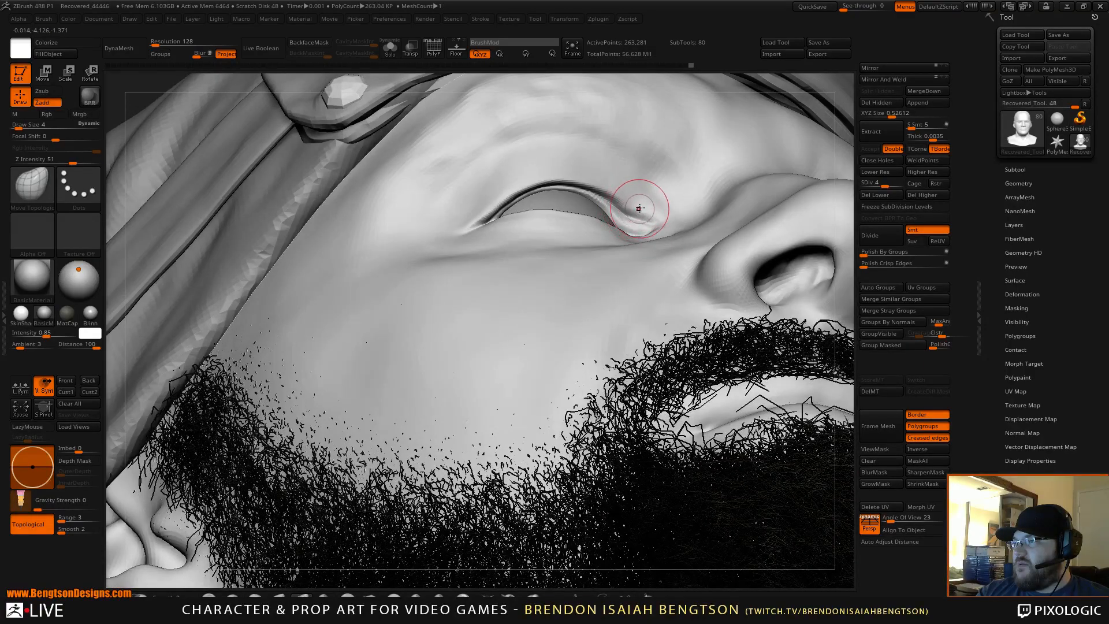
{"action": "left_click_drag", "start_coordinate": [639, 208], "coordinate": [654, 211]}
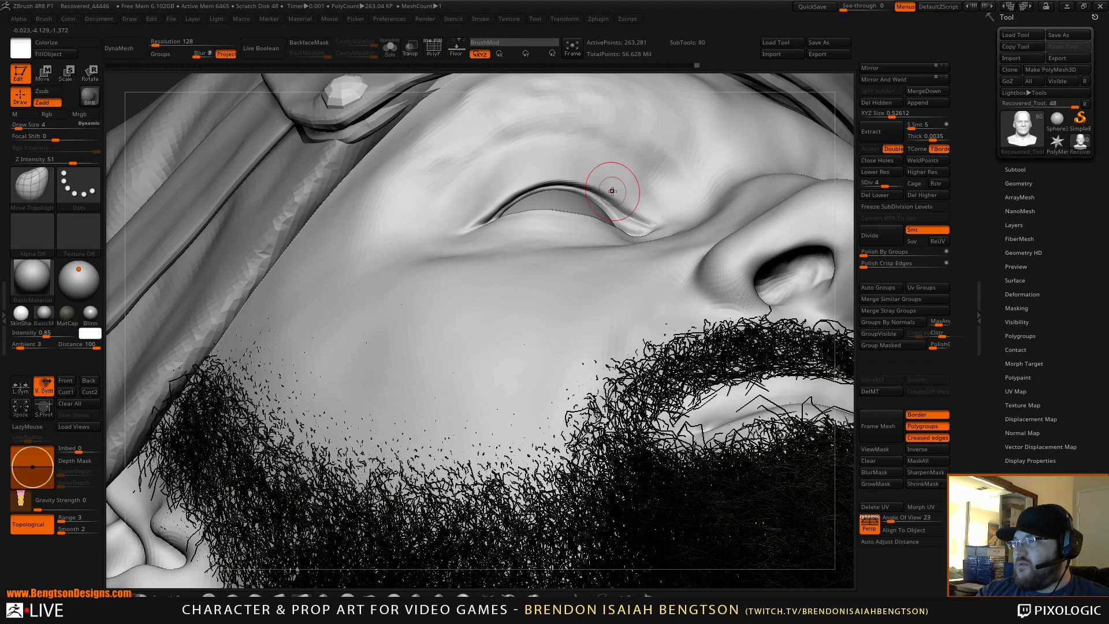
Puff up the upper eyelid fold near the inner eye corner with the Inflat brush at draw size 2
{"action": "right_click_drag", "start_coordinate": [610, 220], "coordinate": [615, 156], "text": "alt"}
{"action": "right_click_drag", "start_coordinate": [614, 254], "coordinate": [549, 361]}
{"action": "right_click_drag", "start_coordinate": [714, 219], "coordinate": [547, 296], "text": "alt"}
{"action": "mouse_move", "coordinate": [639, 295]}
{"action": "right_mouse_down"}
{"action": "mouse_move", "coordinate": [621, 293]}
{"action": "mouse_move", "coordinate": [631, 292]}
{"action": "right_mouse_up"}
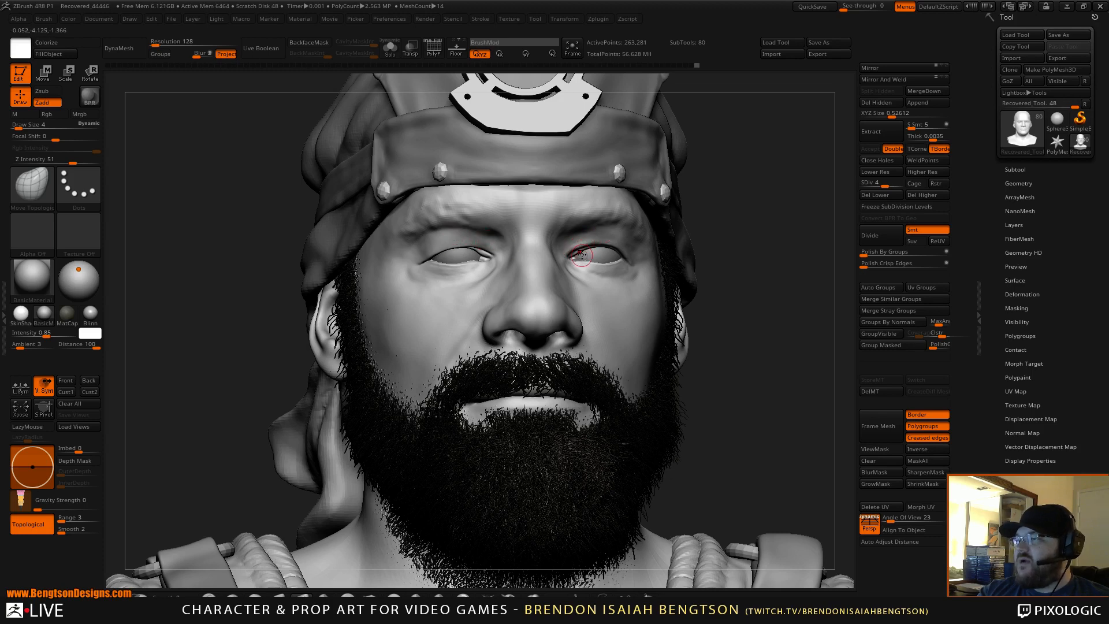
{"action": "right_click_drag", "start_coordinate": [439, 257], "coordinate": [527, 369], "text": "ctrl"}
{"action": "key", "text": "b"}
{"action": "key", "text": "i"}
{"action": "key", "text": "n"}
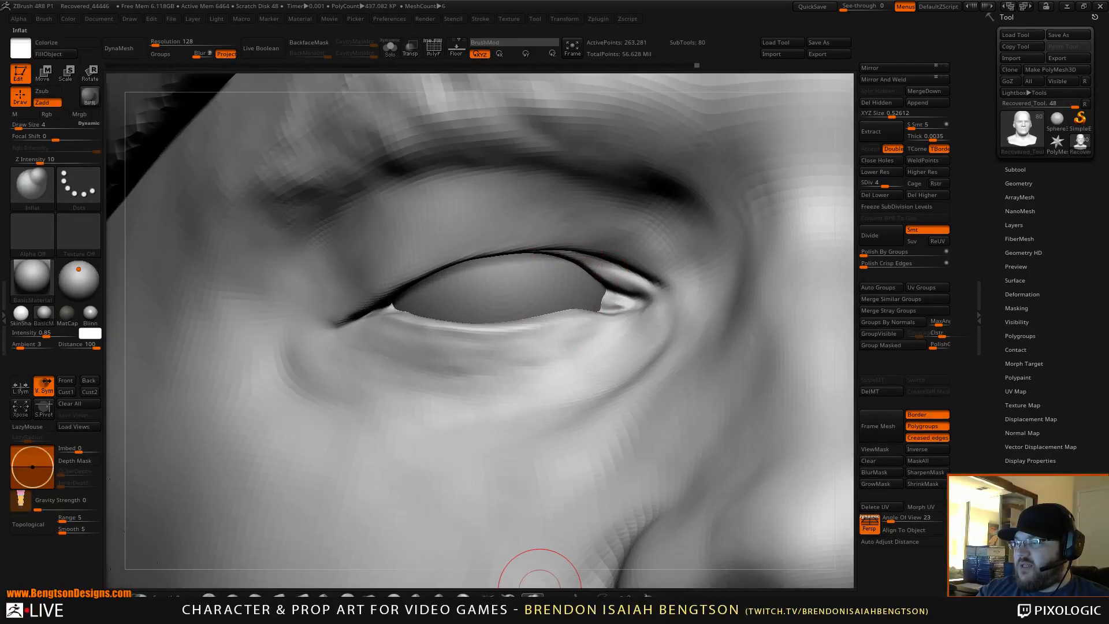
{"action": "key", "text": "space"}
{"action": "scroll", "coordinate": [545, 268], "scroll_direction": "down", "scroll_amount": 2}
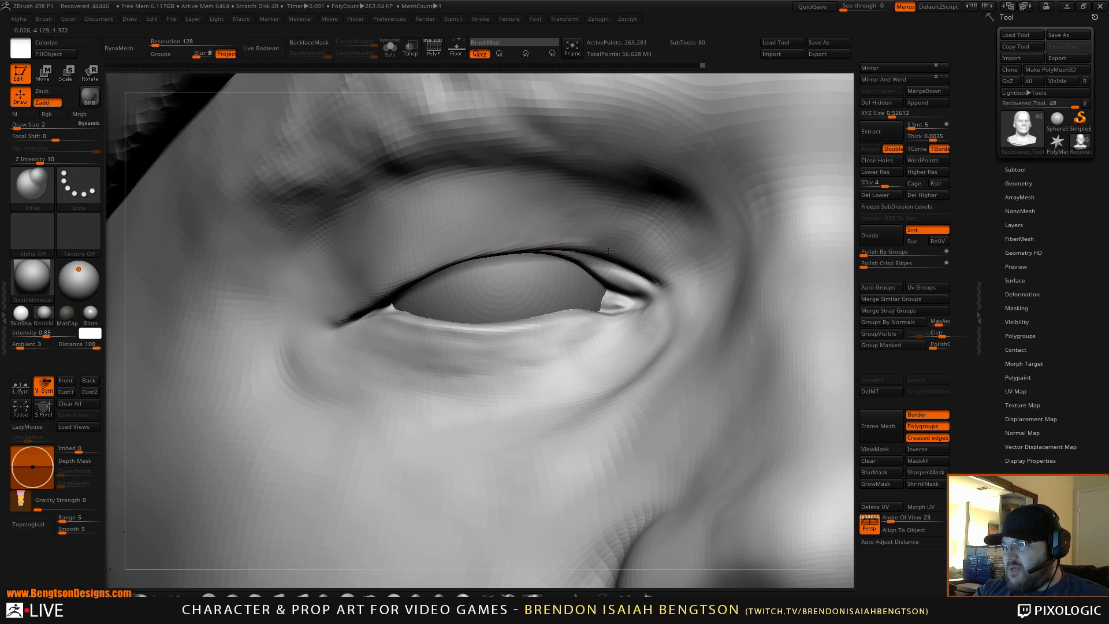
{"action": "left_click_drag", "start_coordinate": [632, 257], "coordinate": [601, 247]}
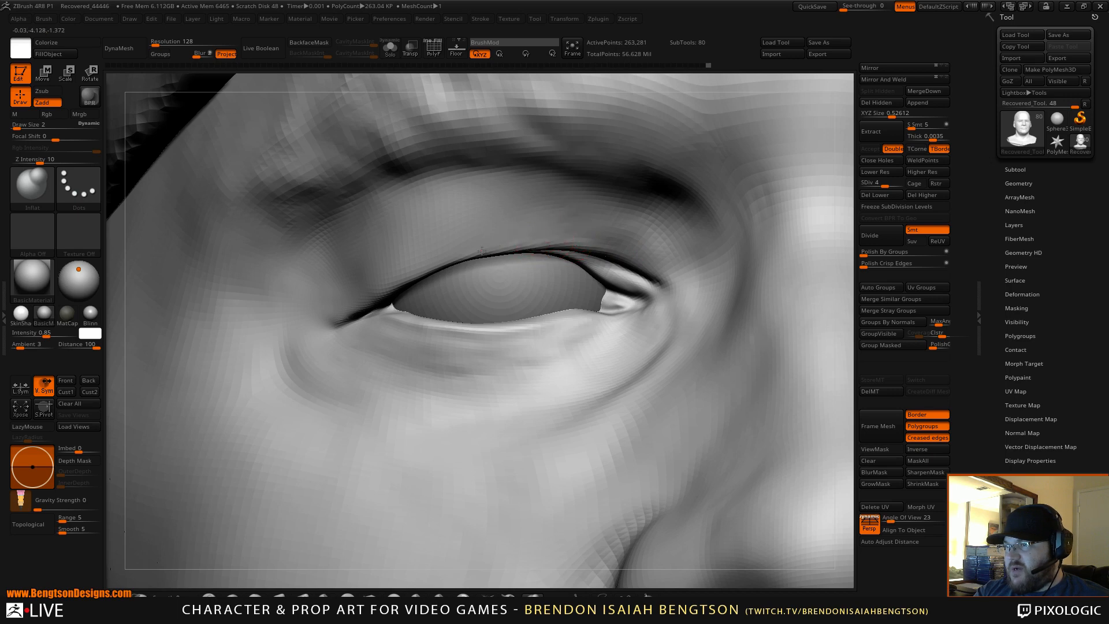
Raise the head to subdivision level 5, then inflate and smooth the fold along the upper eyelid
{"action": "left_click", "coordinate": [890, 183]}
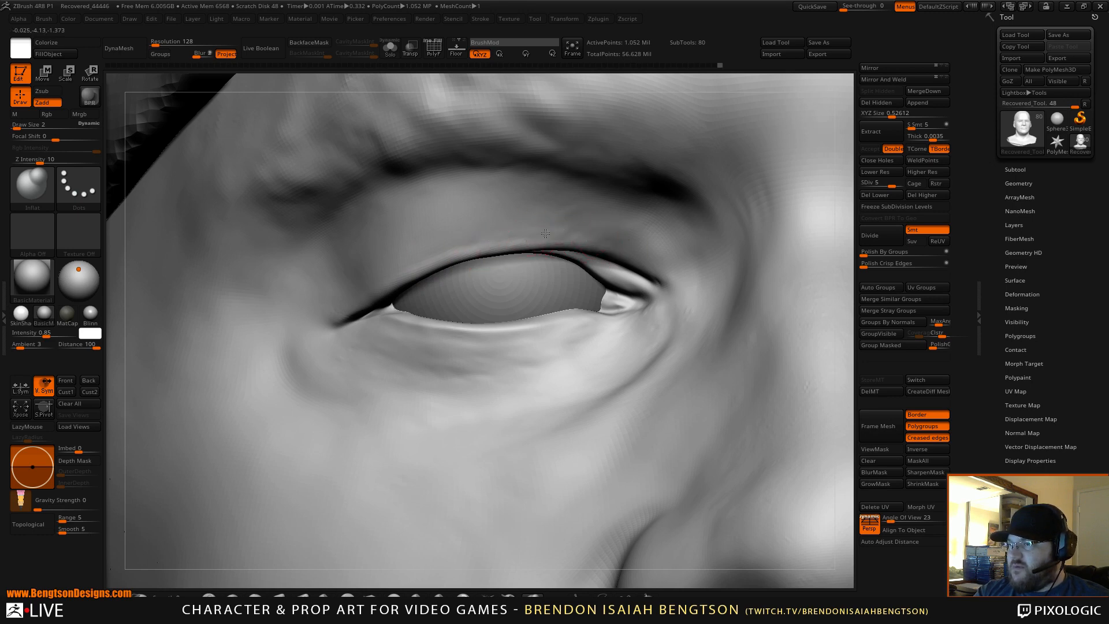
{"action": "key", "text": "shift"}
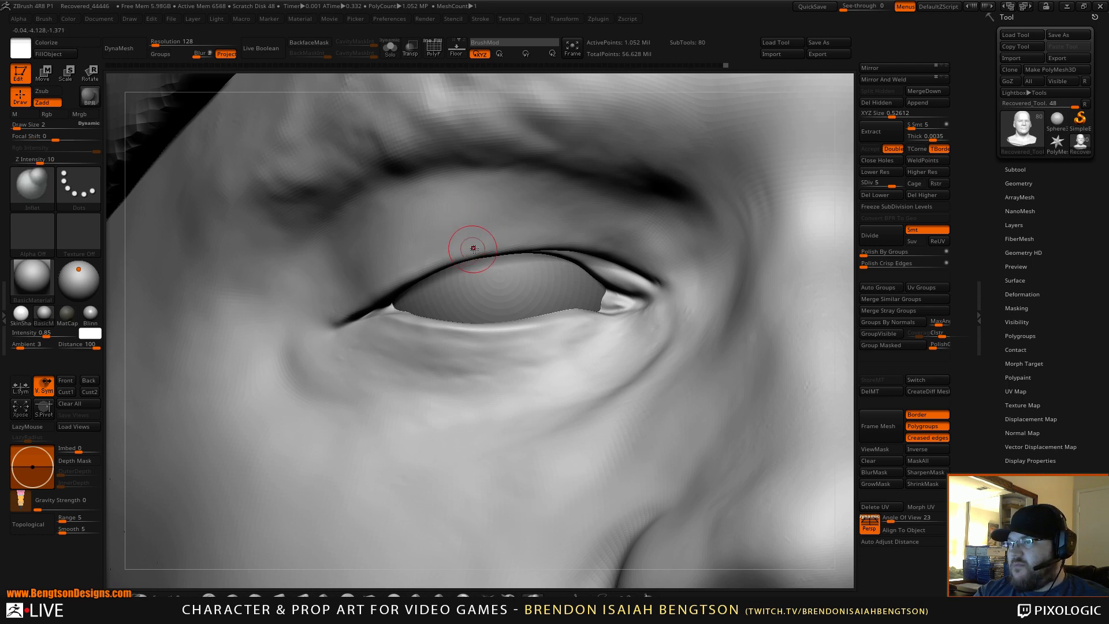
{"action": "mouse_move", "coordinate": [472, 330]}
{"action": "right_mouse_down"}
{"action": "mouse_move", "coordinate": [497, 276]}
{"action": "mouse_move", "coordinate": [504, 393]}
{"action": "mouse_move", "coordinate": [437, 329]}
{"action": "right_mouse_up"}
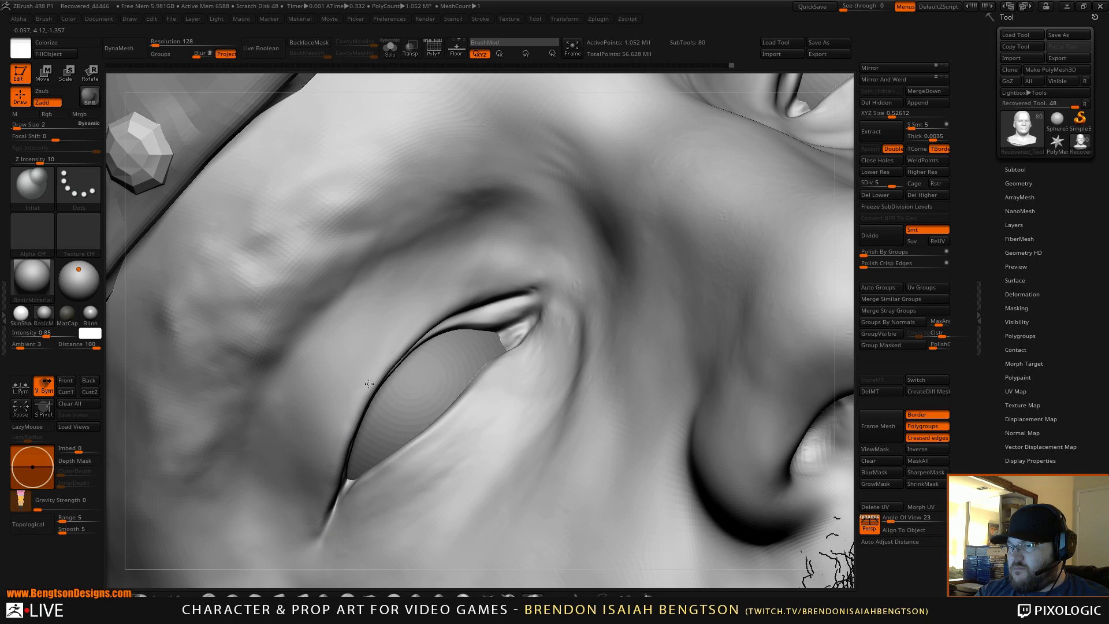
{"action": "mouse_move", "coordinate": [485, 231]}
{"action": "right_mouse_down"}
{"action": "mouse_move", "coordinate": [393, 386]}
{"action": "mouse_move", "coordinate": [460, 298]}
{"action": "mouse_move", "coordinate": [383, 393]}
{"action": "mouse_move", "coordinate": [384, 421]}
{"action": "right_mouse_up"}
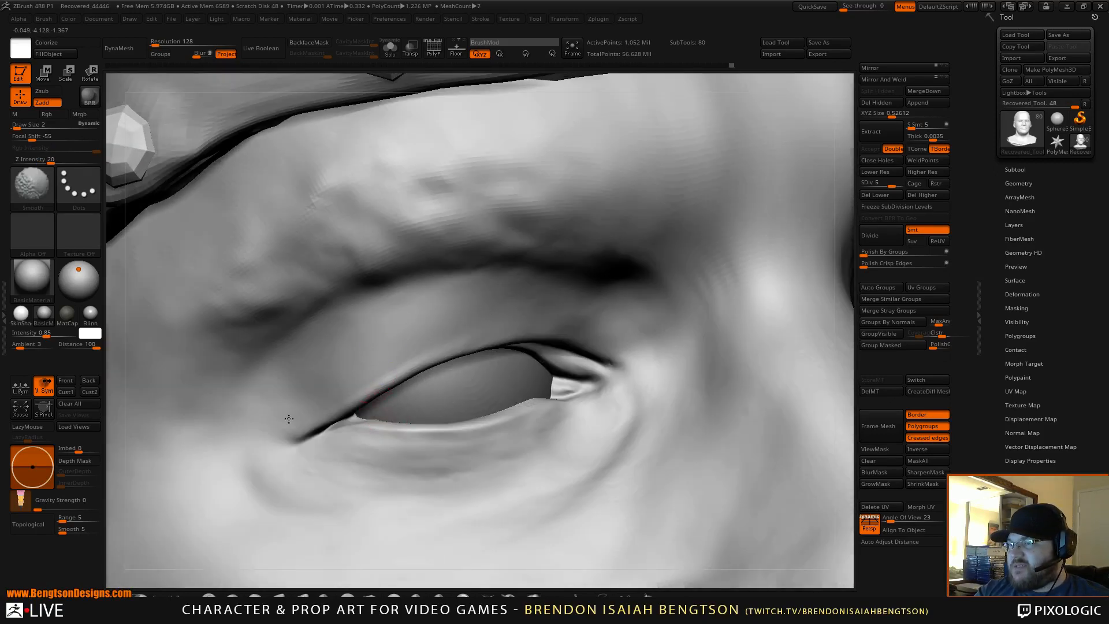
Refine the upper eyelid fold from below and from the front by alternating Inflat strokes and smoothing at draw size 2
{"action": "mouse_move", "coordinate": [496, 390]}
{"action": "right_mouse_down", "text": "ctrl"}
{"action": "mouse_move", "coordinate": [491, 427]}
{"action": "mouse_move", "coordinate": [470, 275]}
{"action": "mouse_move", "coordinate": [429, 271]}
{"action": "mouse_move", "coordinate": [441, 148]}
{"action": "right_mouse_up", "text": "ctrl"}
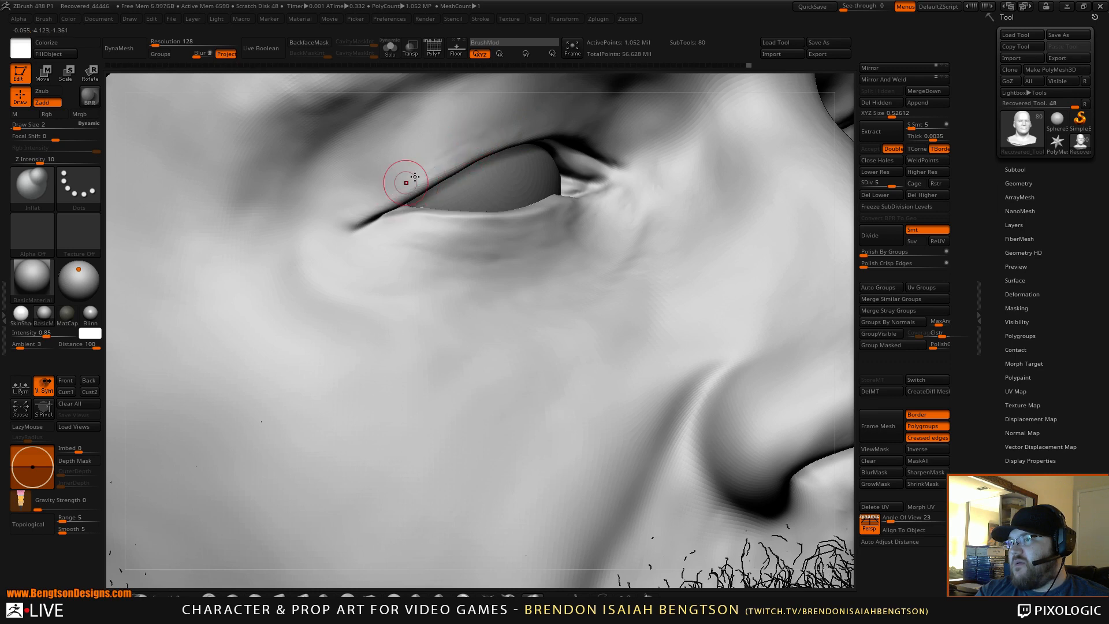
{"action": "key", "text": "shift"}
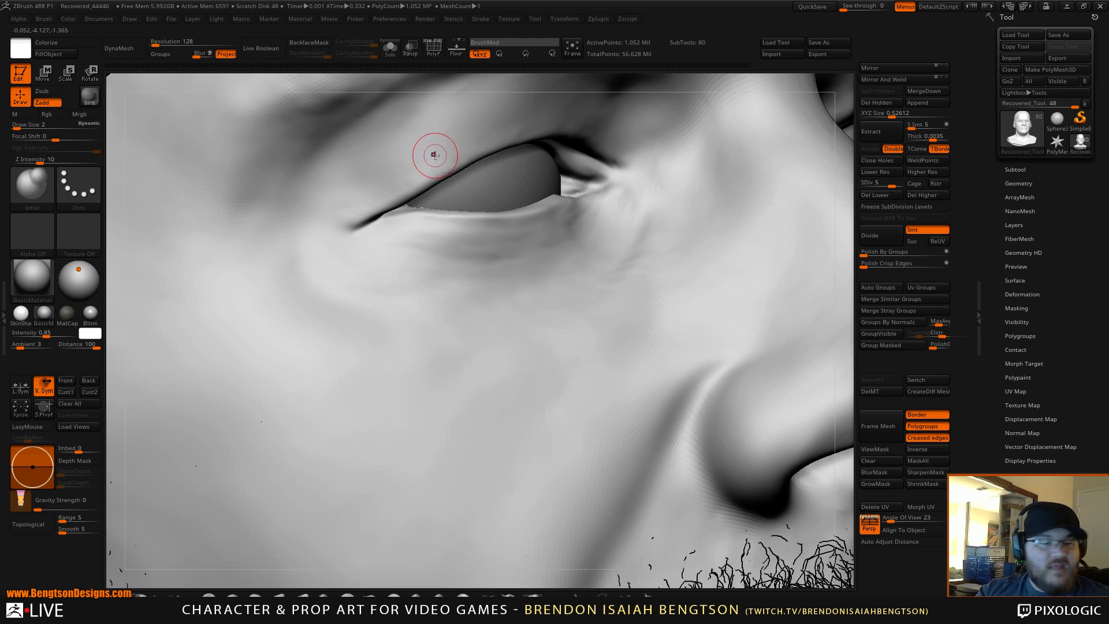
{"action": "right_click_drag", "start_coordinate": [563, 153], "coordinate": [484, 204], "text": "alt"}
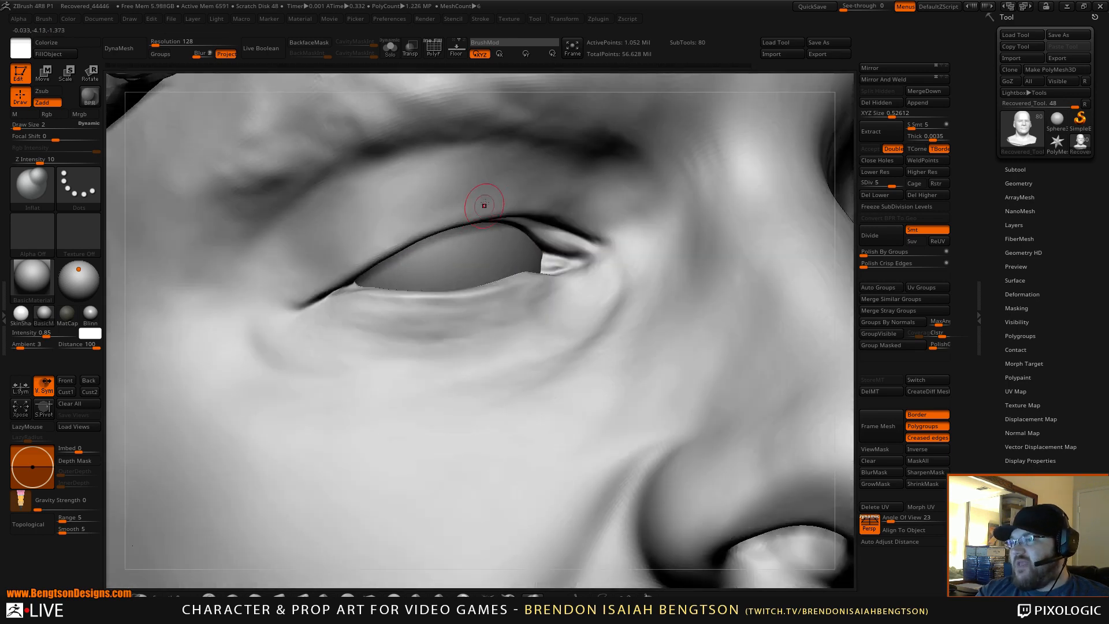
{"action": "key", "text": "shift"}
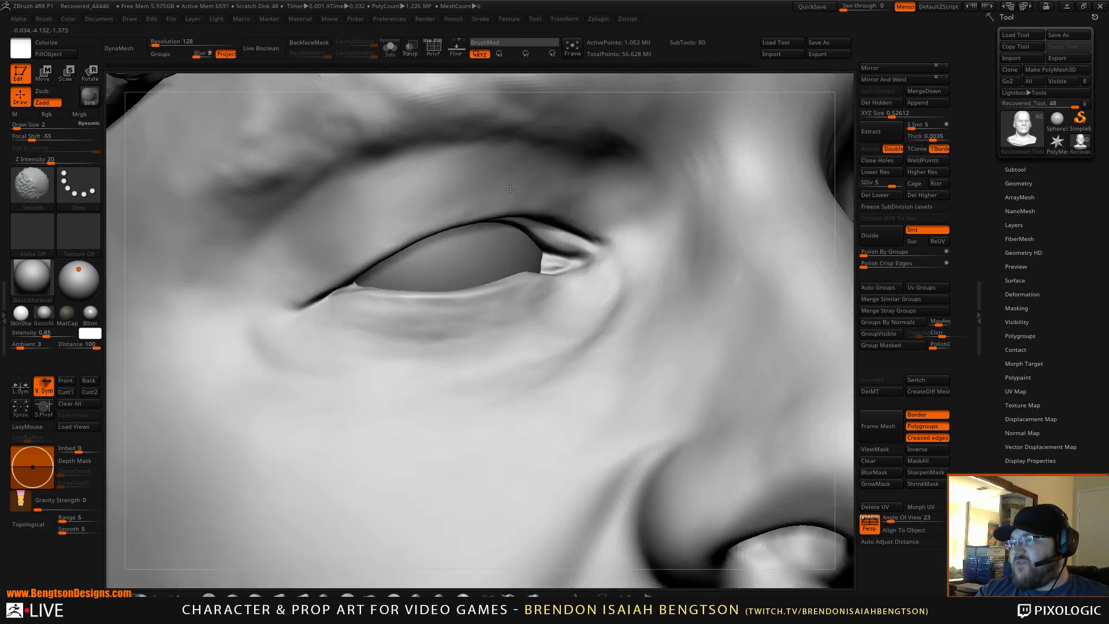
{"action": "left_click_drag", "start_coordinate": [463, 206], "coordinate": [461, 213], "text": "shift"}
Inflate the upper eyelid fold from its middle to the outer eye corner at draw size 2, and smooth it
{"action": "mouse_move", "coordinate": [497, 333]}
{"action": "right_mouse_down", "text": "ctrl"}
{"action": "mouse_move", "coordinate": [566, 100]}
{"action": "mouse_move", "coordinate": [564, 111]}
{"action": "right_mouse_up", "text": "ctrl"}
{"action": "right_click_drag", "start_coordinate": [513, 445], "coordinate": [471, 283], "text": "alt"}
{"action": "mouse_move", "coordinate": [747, 289]}
{"action": "right_mouse_down", "text": "ctrl"}
{"action": "mouse_move", "coordinate": [760, 199]}
{"action": "mouse_move", "coordinate": [765, 246]}
{"action": "mouse_move", "coordinate": [737, 249]}
{"action": "mouse_move", "coordinate": [803, 250]}
{"action": "right_mouse_up", "text": "ctrl"}
{"action": "mouse_move", "coordinate": [720, 272]}
{"action": "right_mouse_down"}
{"action": "mouse_move", "coordinate": [760, 273]}
{"action": "mouse_move", "coordinate": [727, 251]}
{"action": "mouse_move", "coordinate": [764, 227]}
{"action": "right_mouse_up"}
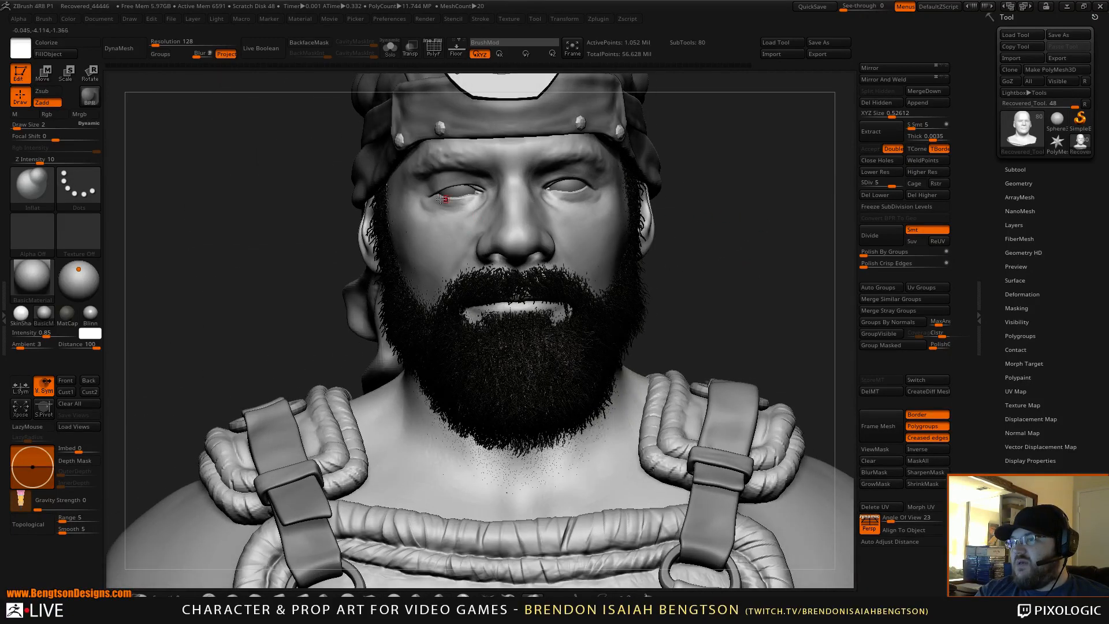
{"action": "mouse_move", "coordinate": [748, 186]}
{"action": "right_mouse_down"}
{"action": "mouse_move", "coordinate": [760, 202]}
{"action": "mouse_move", "coordinate": [739, 195]}
{"action": "mouse_move", "coordinate": [698, 280]}
{"action": "mouse_move", "coordinate": [700, 468]}
{"action": "right_mouse_up"}
{"action": "right_click_drag", "start_coordinate": [428, 210], "coordinate": [491, 312], "text": "alt"}
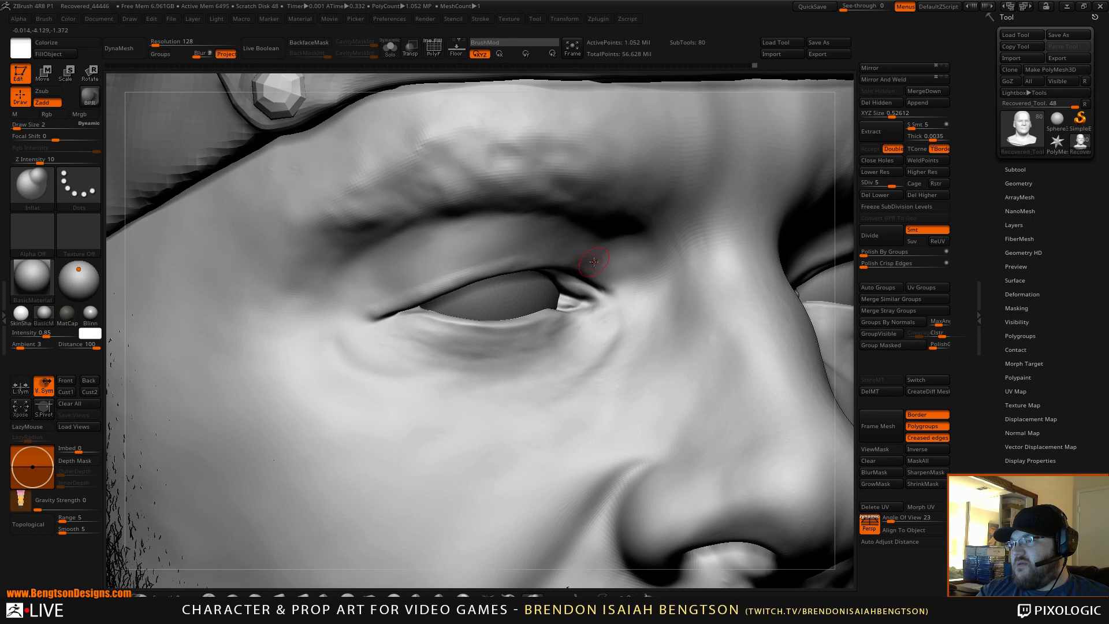
{"action": "left_click_drag", "start_coordinate": [485, 257], "coordinate": [377, 301]}
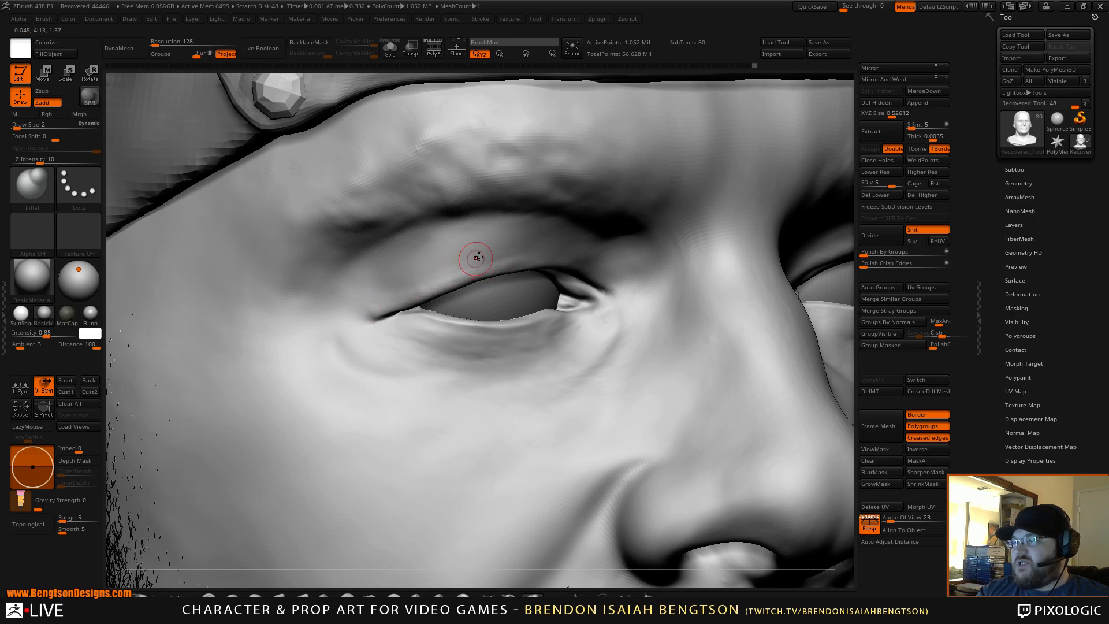
{"action": "key", "text": "shift"}
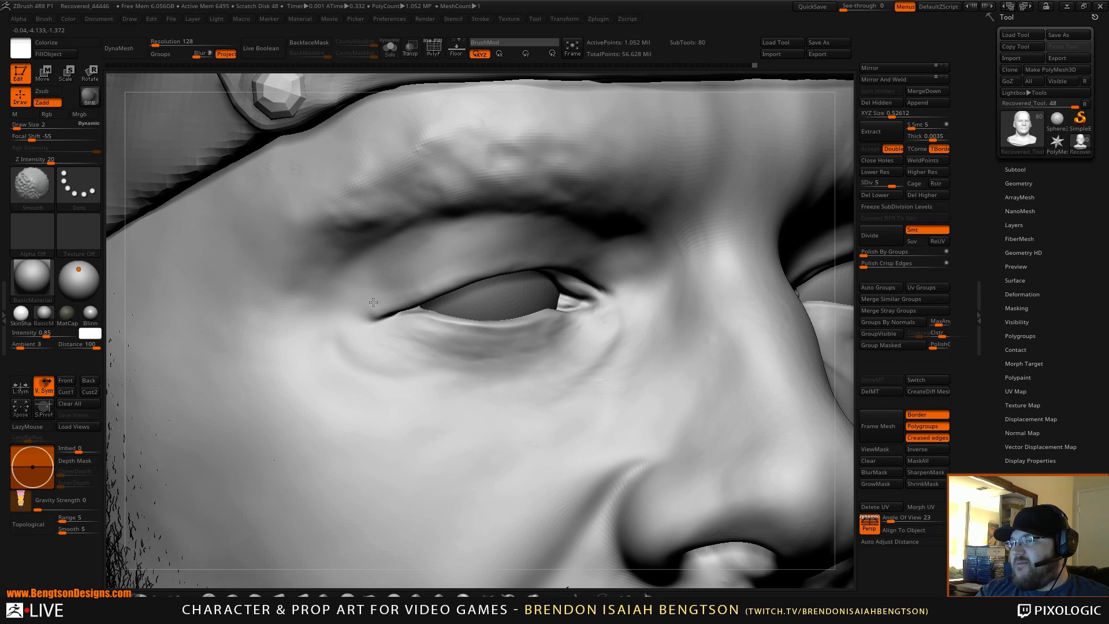
Examine the refined eyelids and brow from the front and both three-quarter angles, at bust distance and up close
{"action": "mouse_move", "coordinate": [495, 323]}
{"action": "right_mouse_down", "text": "alt"}
{"action": "mouse_move", "coordinate": [495, 280]}
{"action": "mouse_move", "coordinate": [736, 238]}
{"action": "mouse_move", "coordinate": [747, 260]}
{"action": "mouse_move", "coordinate": [768, 260]}
{"action": "mouse_move", "coordinate": [751, 274]}
{"action": "right_mouse_up", "text": "alt"}
{"action": "left_click_drag", "start_coordinate": [729, 269], "coordinate": [751, 264]}
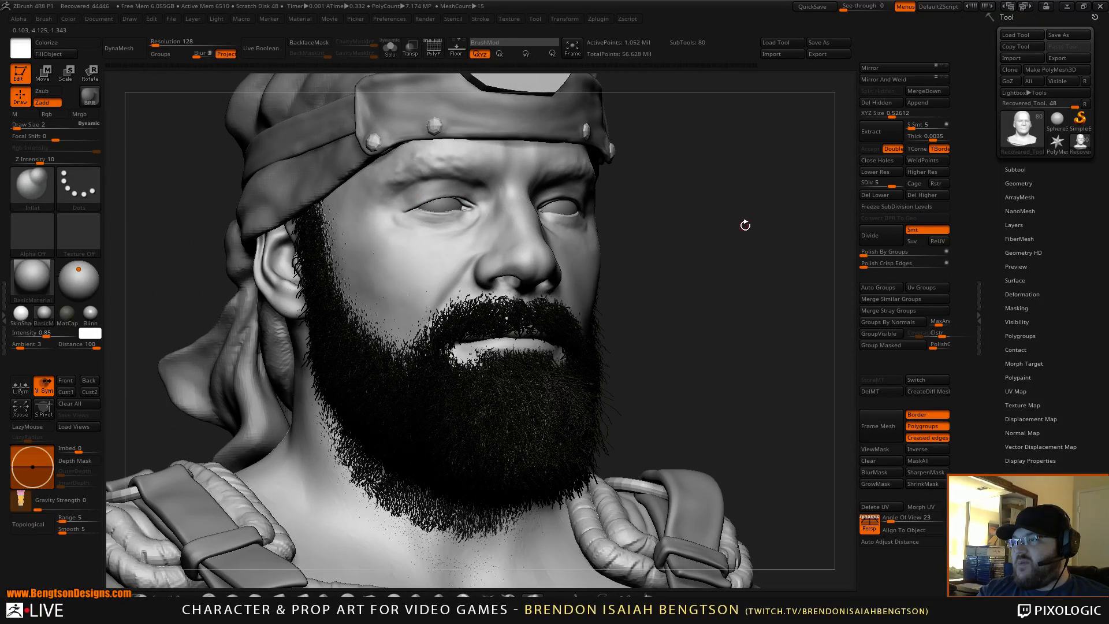
{"action": "left_click_drag", "start_coordinate": [745, 226], "coordinate": [758, 218]}
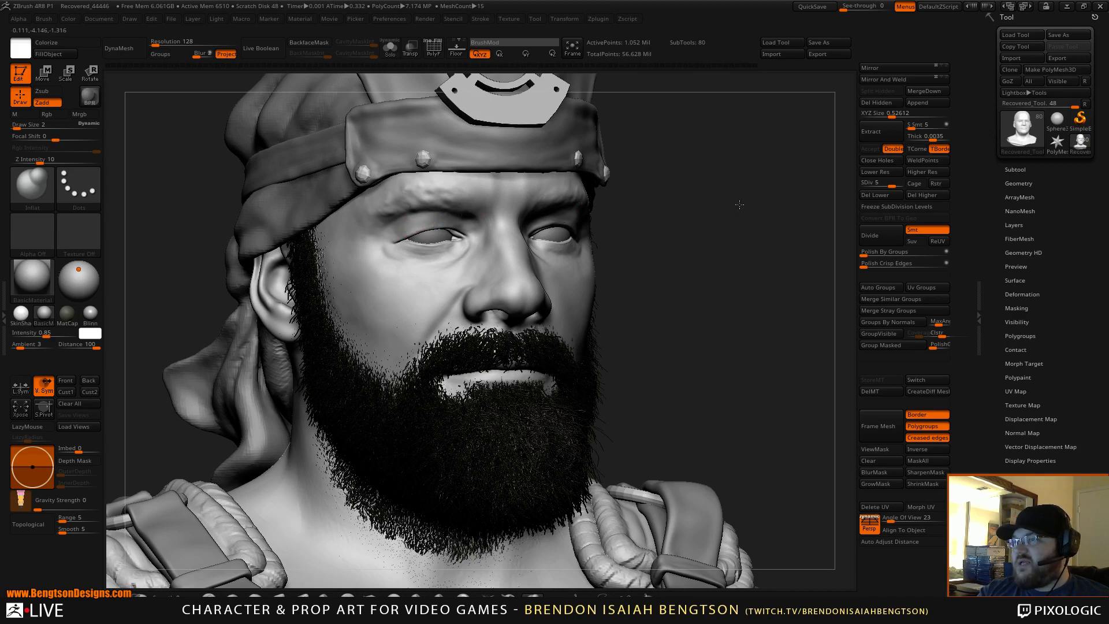
{"action": "left_click_drag", "start_coordinate": [740, 205], "coordinate": [781, 211]}
{"action": "left_click_drag", "start_coordinate": [783, 279], "coordinate": [752, 270]}
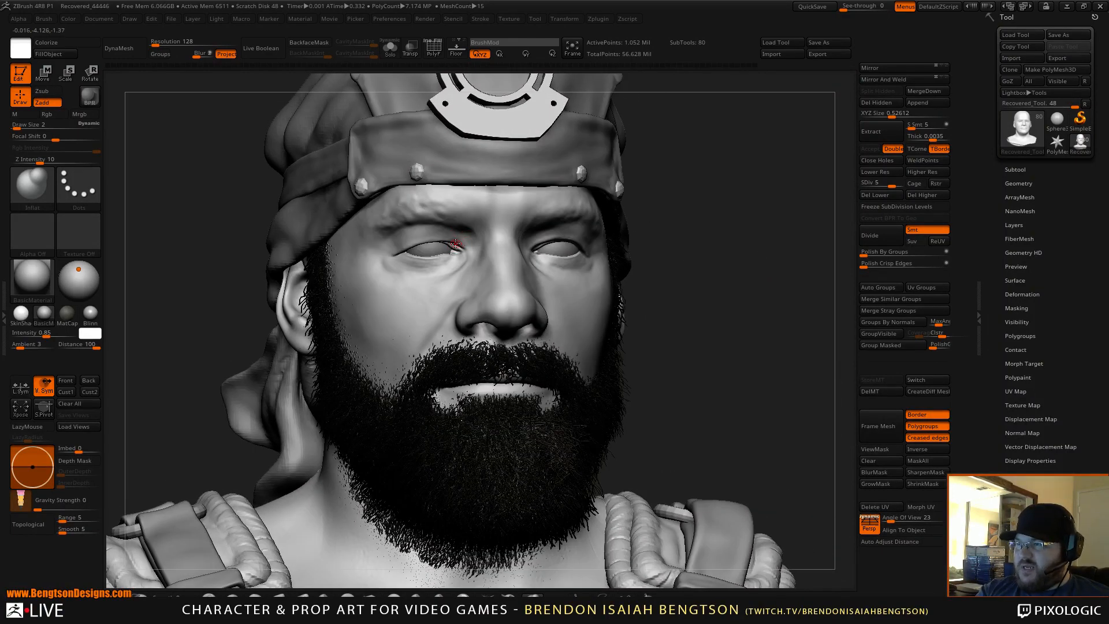
{"action": "mouse_move", "coordinate": [721, 194]}
{"action": "left_mouse_down"}
{"action": "mouse_move", "coordinate": [740, 139]}
{"action": "mouse_move", "coordinate": [721, 215]}
{"action": "left_mouse_up"}
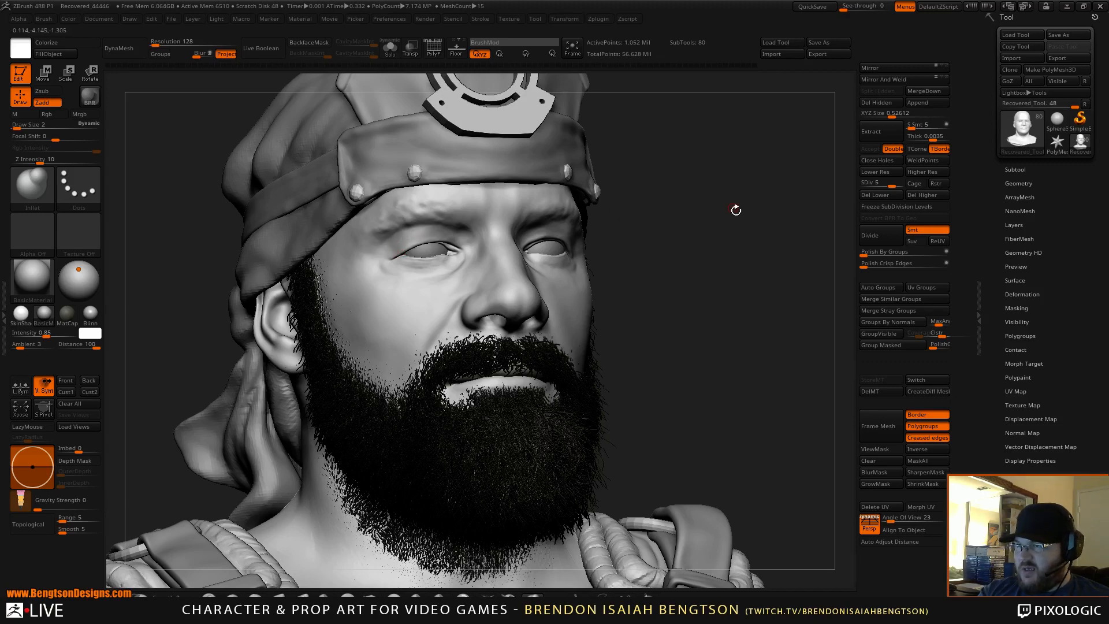
{"action": "left_click_drag", "start_coordinate": [735, 211], "coordinate": [674, 189]}
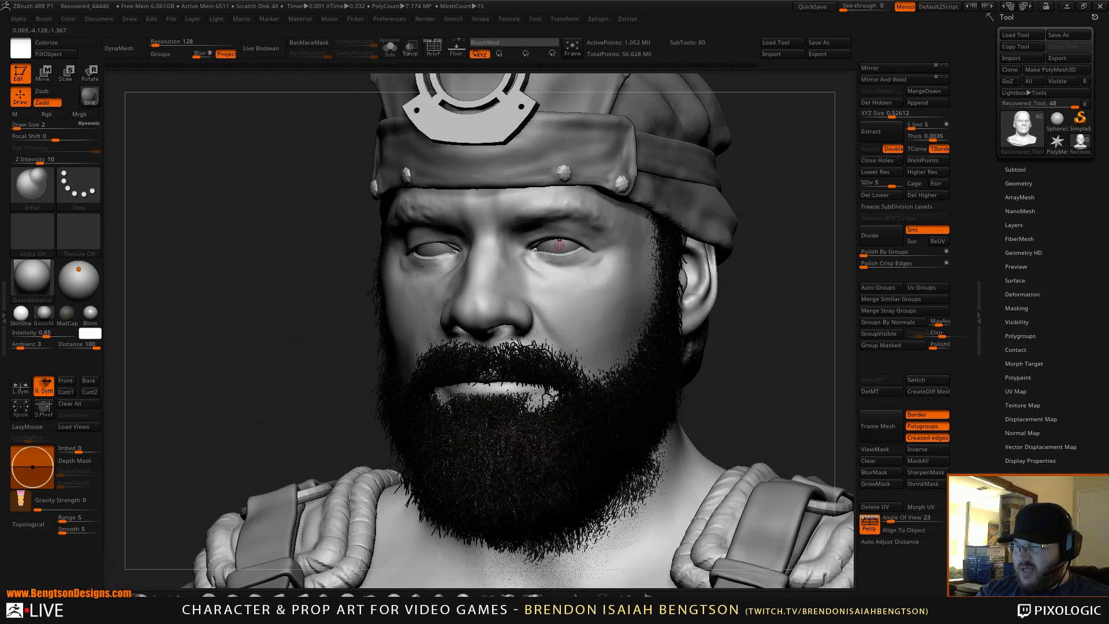
{"action": "left_click_drag", "start_coordinate": [746, 245], "coordinate": [771, 246], "text": "shift"}
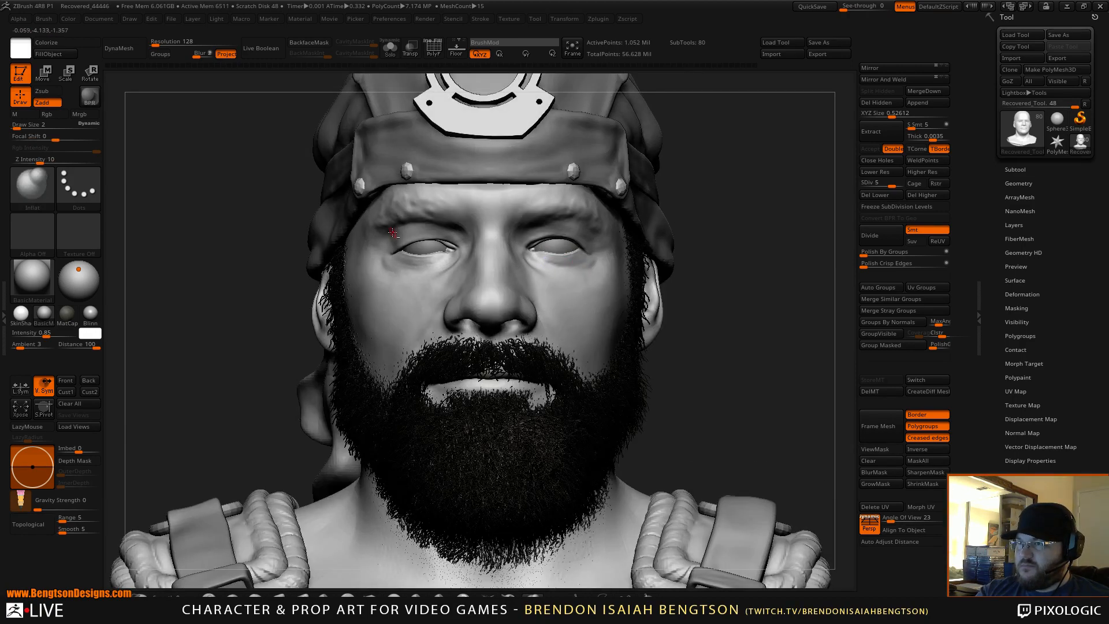
{"action": "mouse_move", "coordinate": [391, 234]}
{"action": "right_mouse_down", "text": "ctrl"}
{"action": "mouse_move", "coordinate": [405, 320]}
{"action": "mouse_move", "coordinate": [396, 247]}
{"action": "right_mouse_up", "text": "ctrl"}
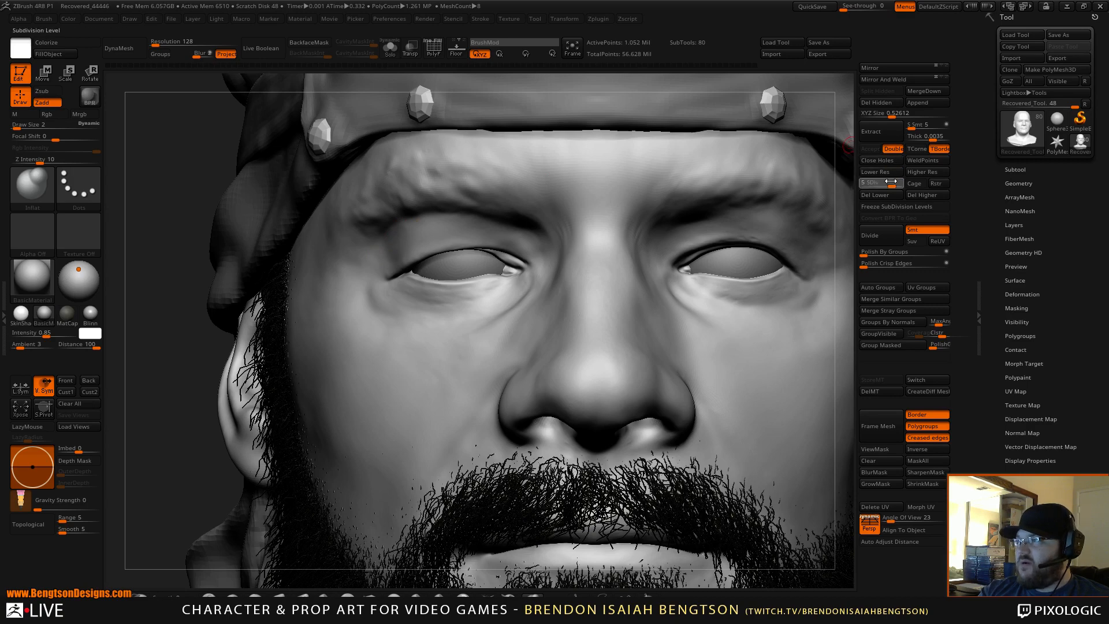
Lower the head to subdivision level 4, then build up and smooth the outer brow above the eye with ClayBuildup at draw size 6
{"action": "left_click", "coordinate": [888, 185]}
{"action": "mouse_move", "coordinate": [426, 295]}
{"action": "right_mouse_down", "text": "alt"}
{"action": "mouse_move", "coordinate": [427, 364]}
{"action": "mouse_move", "coordinate": [497, 314]}
{"action": "right_mouse_up", "text": "alt"}
{"action": "key", "text": "1"}
{"action": "key", "text": "space"}
{"action": "mouse_move", "coordinate": [399, 300]}
{"action": "left_mouse_down"}
{"action": "mouse_move", "coordinate": [379, 315]}
{"action": "mouse_move", "coordinate": [375, 305]}
{"action": "mouse_move", "coordinate": [462, 294]}
{"action": "mouse_move", "coordinate": [403, 322]}
{"action": "mouse_move", "coordinate": [463, 295]}
{"action": "mouse_move", "coordinate": [369, 327]}
{"action": "mouse_move", "coordinate": [405, 303]}
{"action": "mouse_move", "coordinate": [380, 317]}
{"action": "left_mouse_up"}
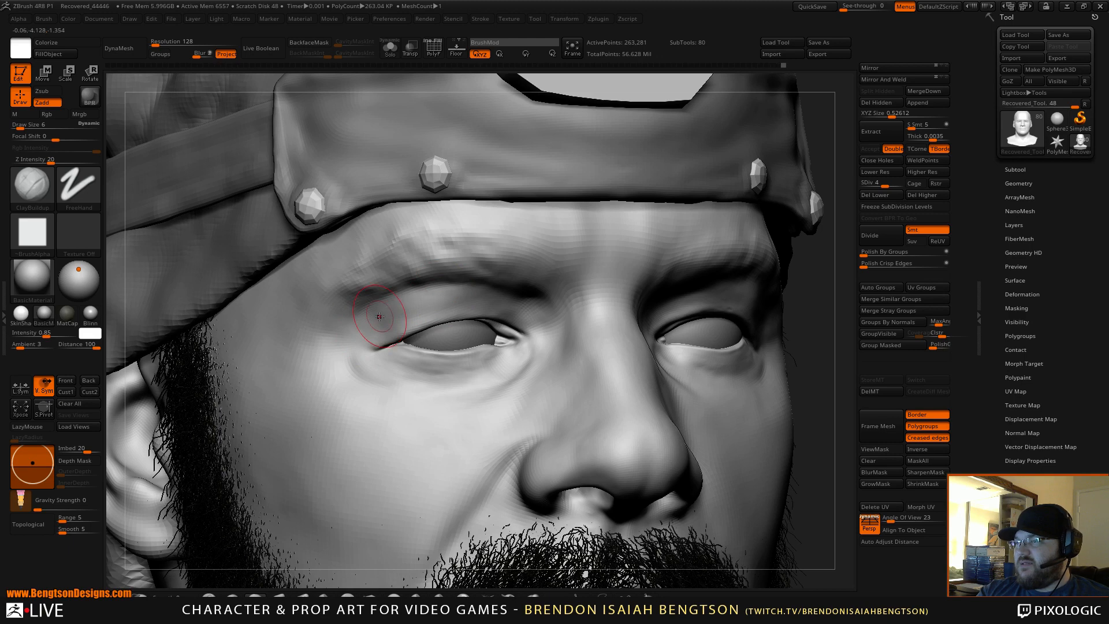
{"action": "key", "text": "space"}
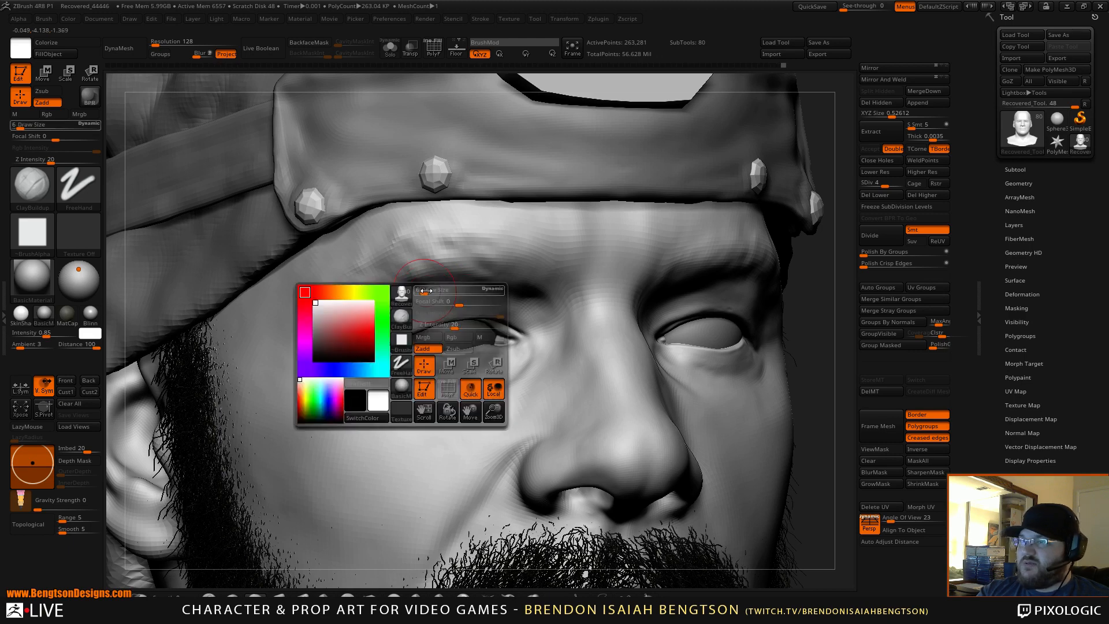
{"action": "key", "text": "shift"}
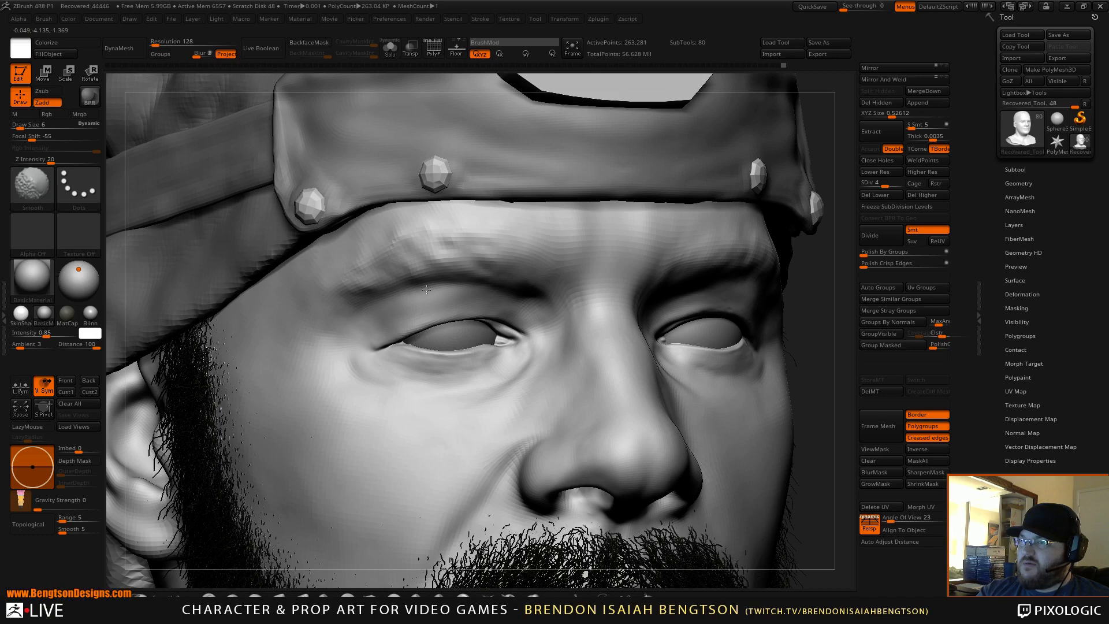
Set the ClayBuildup draw size to 5, then build up and smooth the area between the brow and upper eyelid
{"action": "key", "text": "f"}
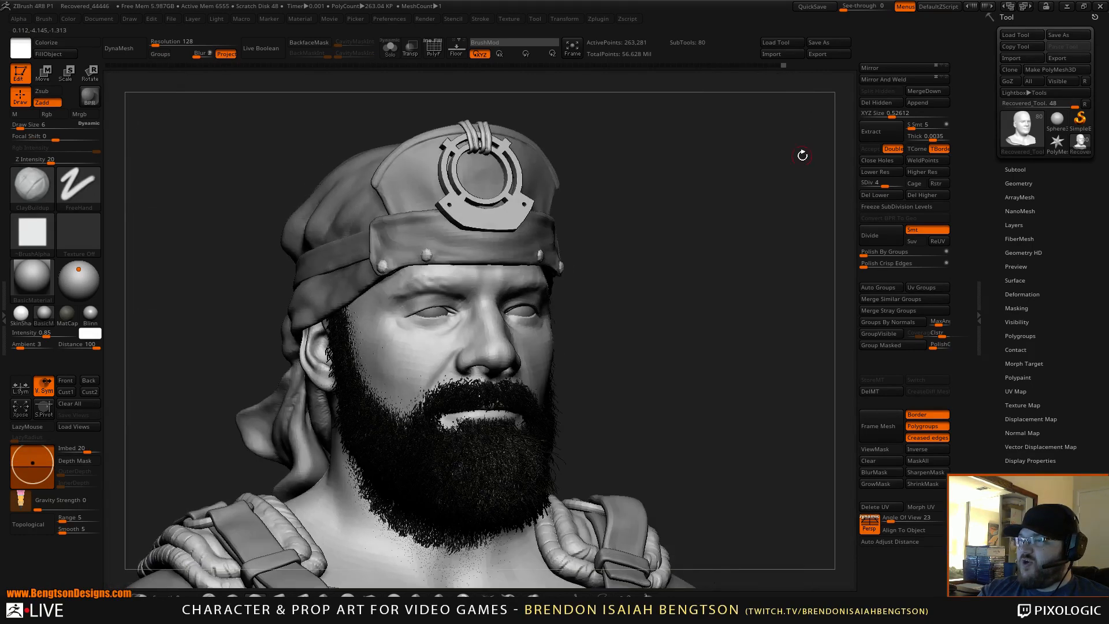
{"action": "mouse_move", "coordinate": [799, 295]}
{"action": "left_mouse_down"}
{"action": "mouse_move", "coordinate": [802, 280]}
{"action": "mouse_move", "coordinate": [807, 543]}
{"action": "left_mouse_up"}
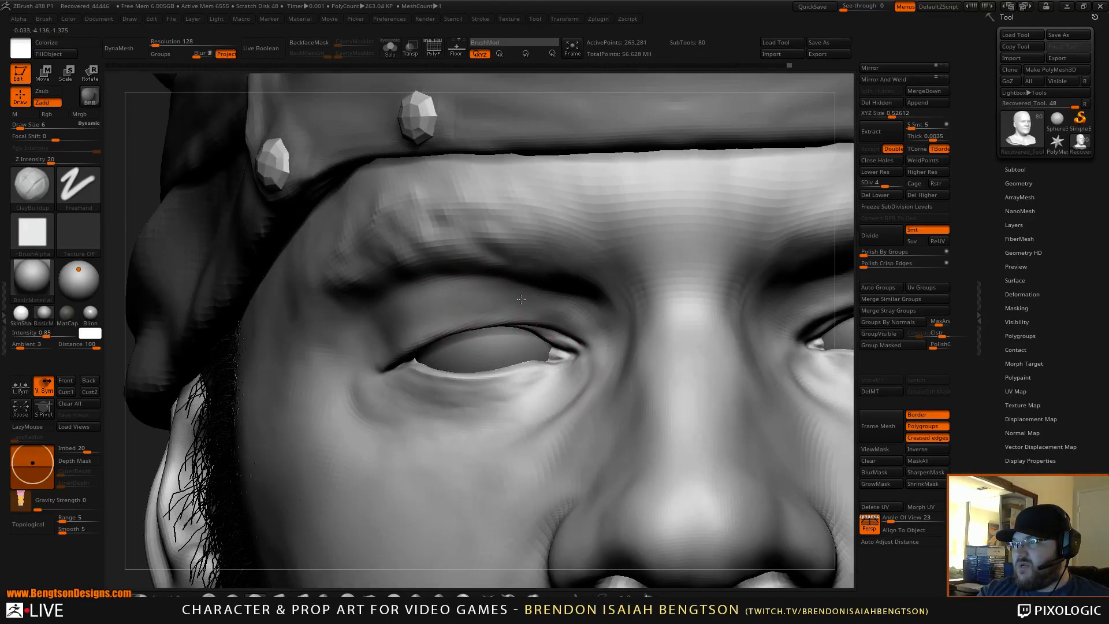
{"action": "key", "text": "space"}
{"action": "left_click_drag", "start_coordinate": [482, 293], "coordinate": [480, 293]}
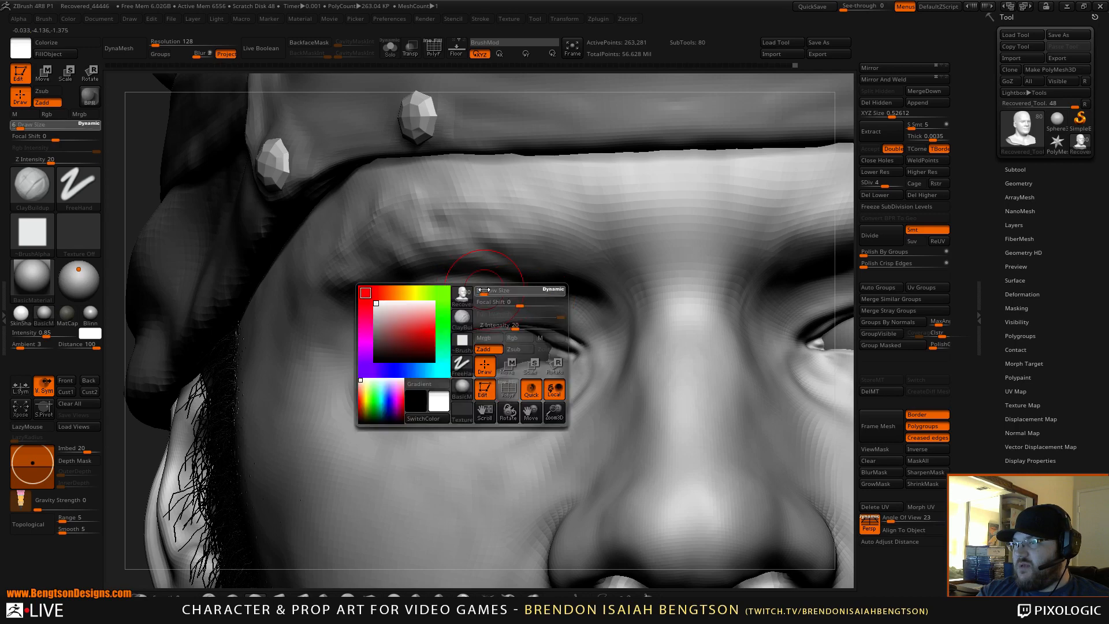
{"action": "key", "text": "shift"}
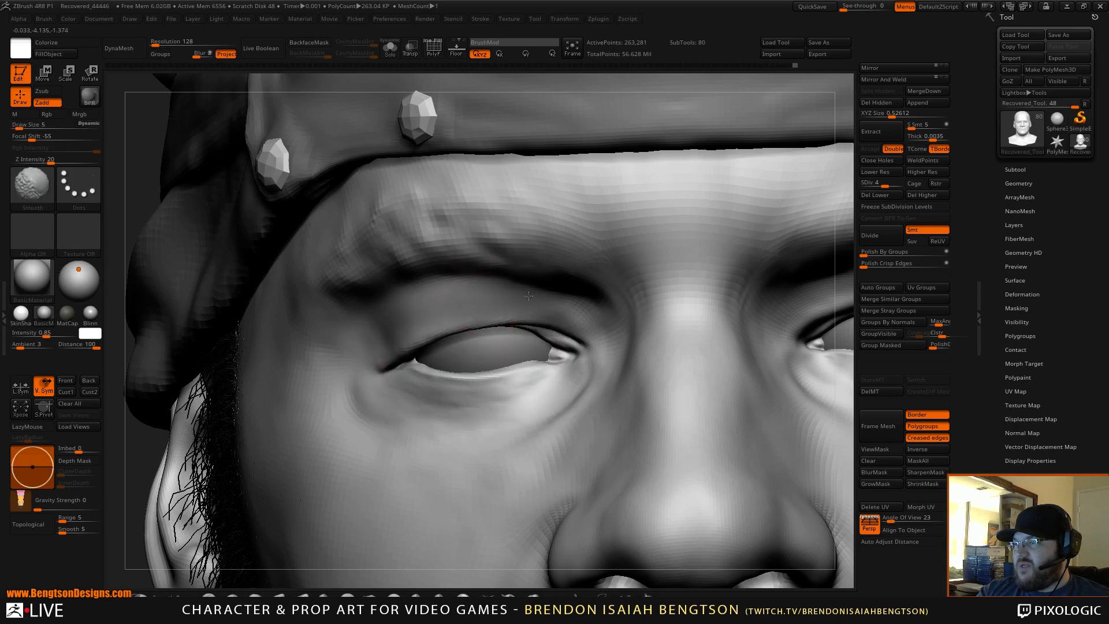
Examine the full armoured figure from the front and both sides, and the bearded head from the front
{"action": "right_click_drag", "start_coordinate": [552, 381], "coordinate": [604, 231], "text": "alt"}
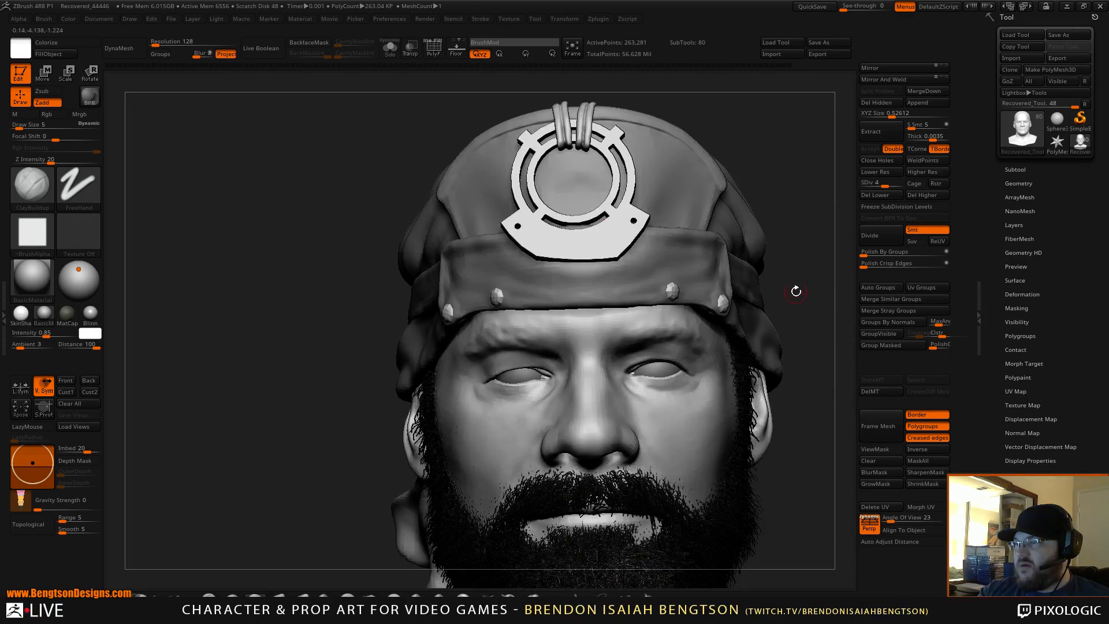
{"action": "right_click_drag", "start_coordinate": [796, 291], "coordinate": [788, 216], "text": "shift"}
{"action": "right_click_drag", "start_coordinate": [820, 313], "coordinate": [701, 189], "text": "alt"}
{"action": "right_click_drag", "start_coordinate": [700, 312], "coordinate": [703, 199], "text": "alt"}
{"action": "right_click_drag", "start_coordinate": [710, 329], "coordinate": [720, 277], "text": "ctrl"}
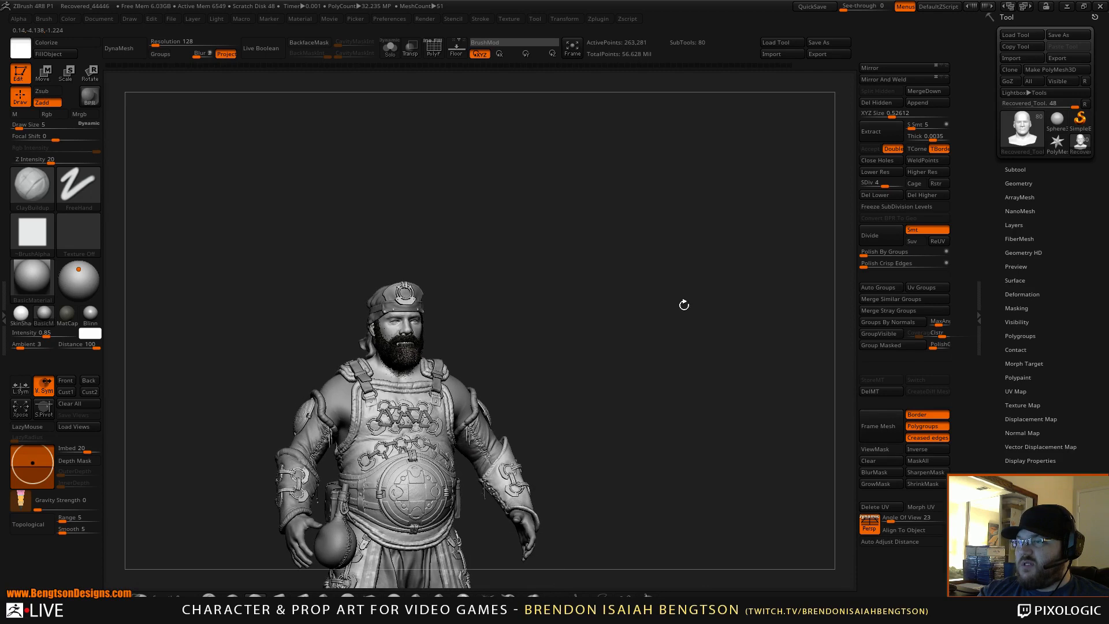
{"action": "right_click_drag", "start_coordinate": [676, 336], "coordinate": [741, 259], "text": "alt"}
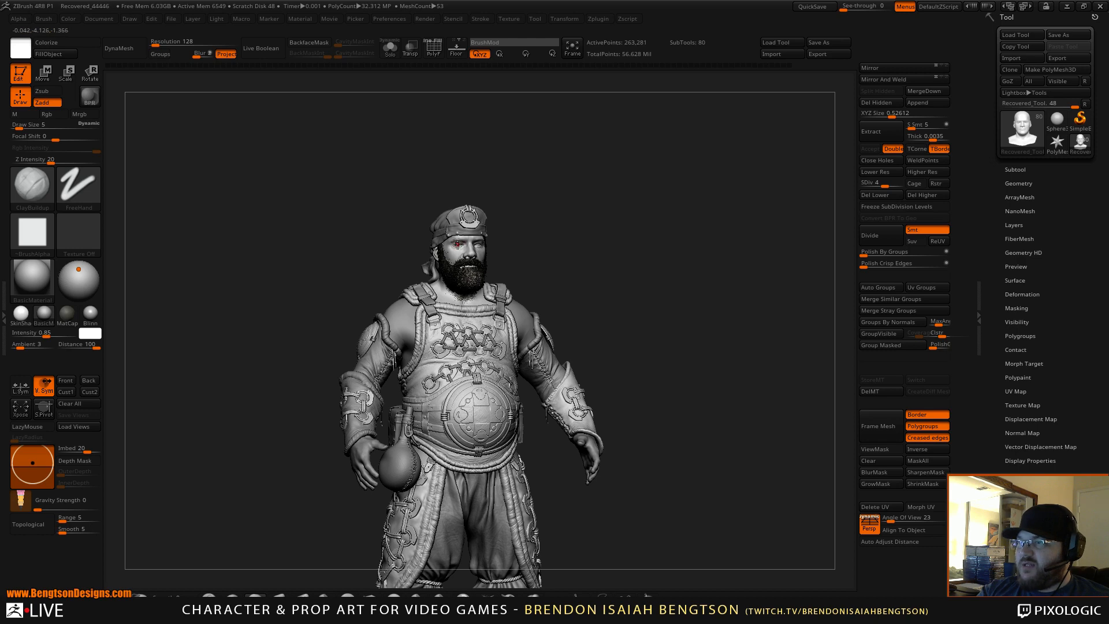
{"action": "left_click_drag", "start_coordinate": [695, 289], "coordinate": [716, 289]}
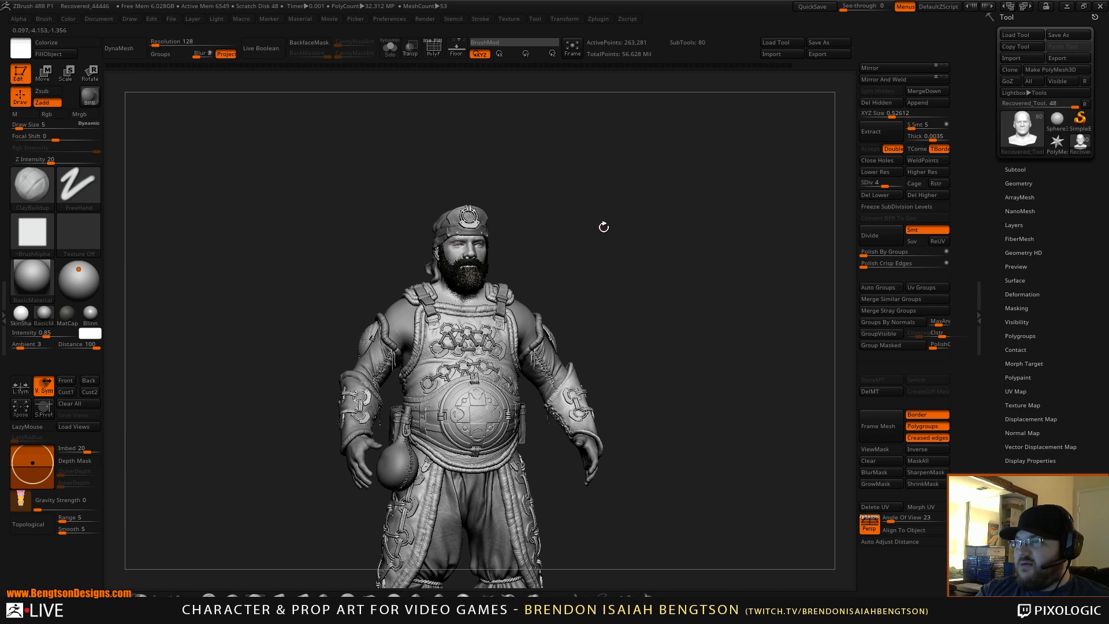
{"action": "mouse_move", "coordinate": [705, 251]}
{"action": "left_mouse_down"}
{"action": "mouse_move", "coordinate": [727, 255]}
{"action": "mouse_move", "coordinate": [688, 253]}
{"action": "mouse_move", "coordinate": [730, 258]}
{"action": "mouse_move", "coordinate": [703, 260]}
{"action": "mouse_move", "coordinate": [719, 258]}
{"action": "left_mouse_up"}
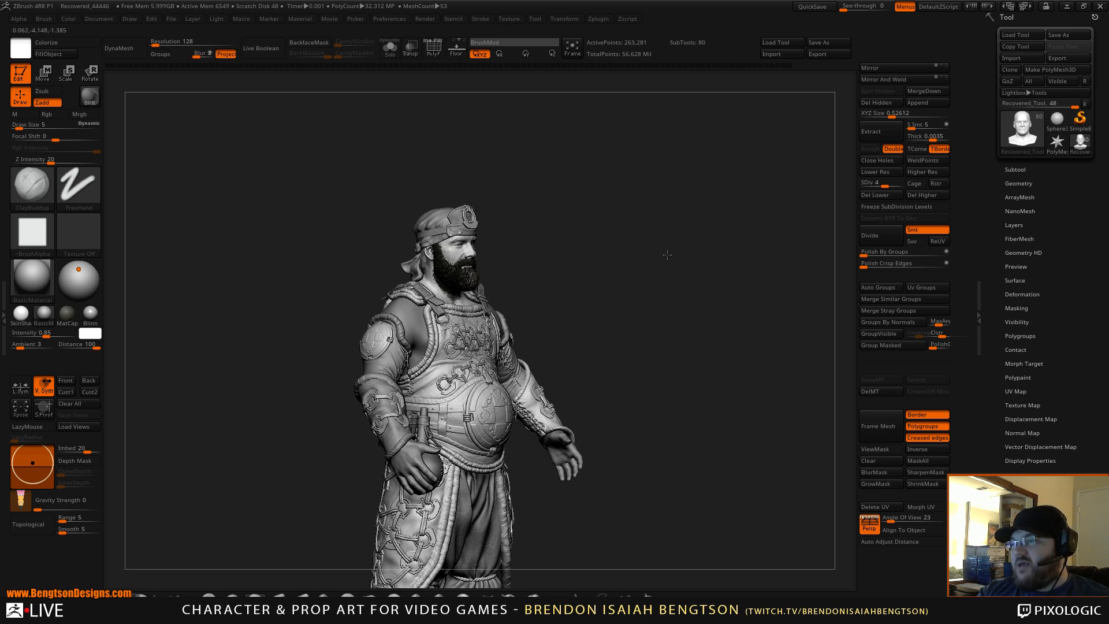
{"action": "left_click_drag", "start_coordinate": [667, 257], "coordinate": [612, 249]}
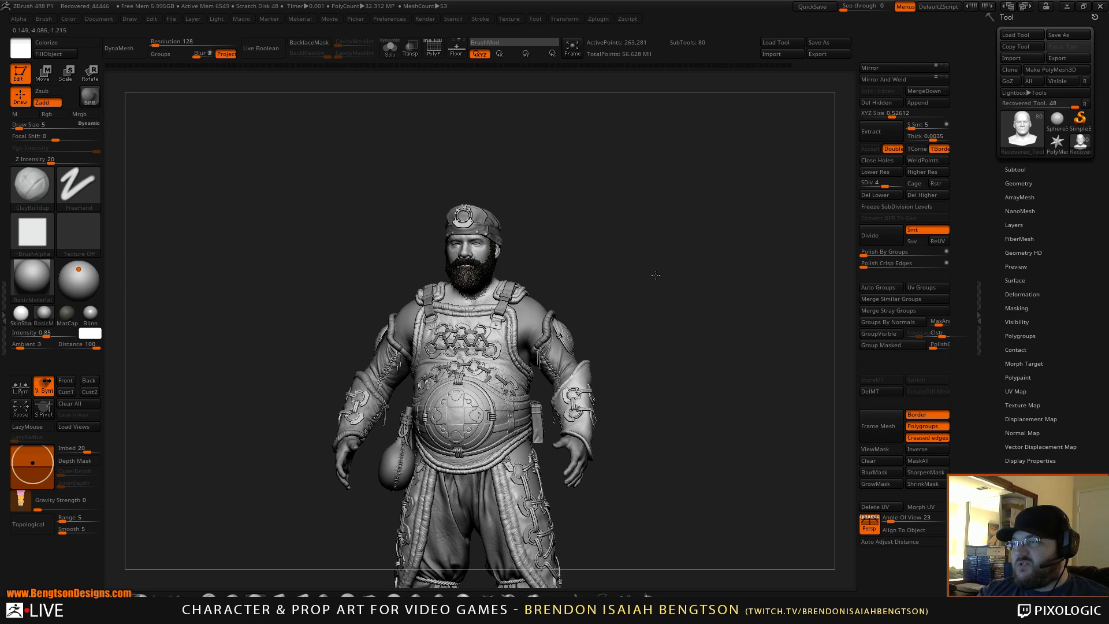
{"action": "mouse_move", "coordinate": [656, 275]}
{"action": "left_mouse_down"}
{"action": "mouse_move", "coordinate": [667, 255]}
{"action": "mouse_move", "coordinate": [699, 253]}
{"action": "mouse_move", "coordinate": [683, 260]}
{"action": "mouse_move", "coordinate": [678, 245]}
{"action": "left_mouse_up"}
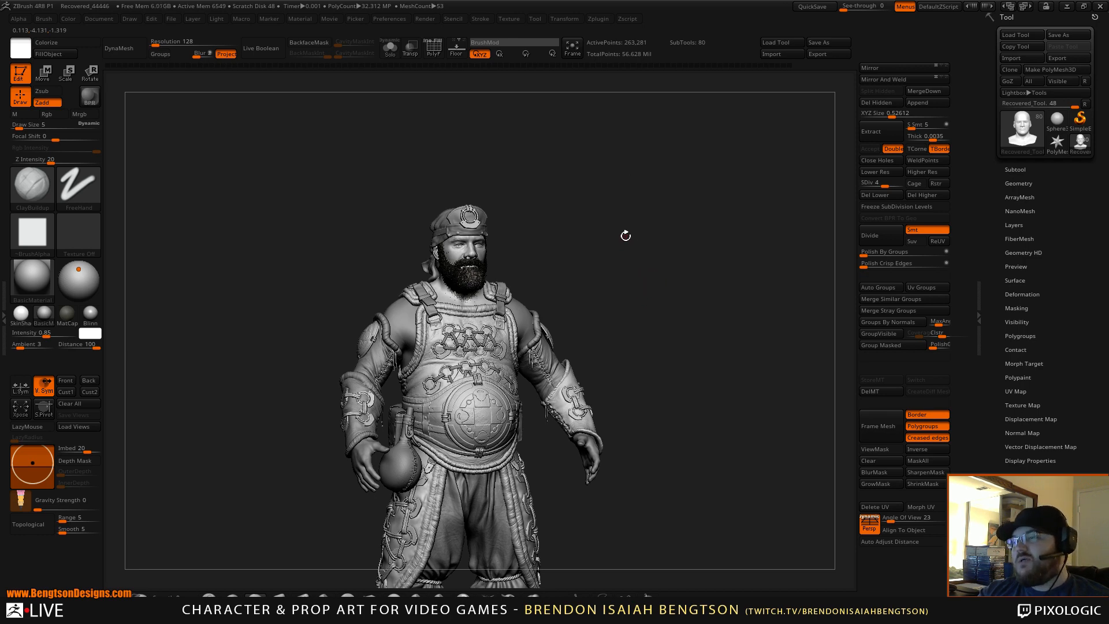
{"action": "mouse_move", "coordinate": [673, 288]}
{"action": "left_mouse_down"}
{"action": "mouse_move", "coordinate": [684, 292]}
{"action": "mouse_move", "coordinate": [651, 285]}
{"action": "mouse_move", "coordinate": [718, 289]}
{"action": "mouse_move", "coordinate": [710, 275]}
{"action": "mouse_move", "coordinate": [673, 270]}
{"action": "left_mouse_up"}
{"action": "left_click_drag", "start_coordinate": [691, 338], "coordinate": [712, 280]}
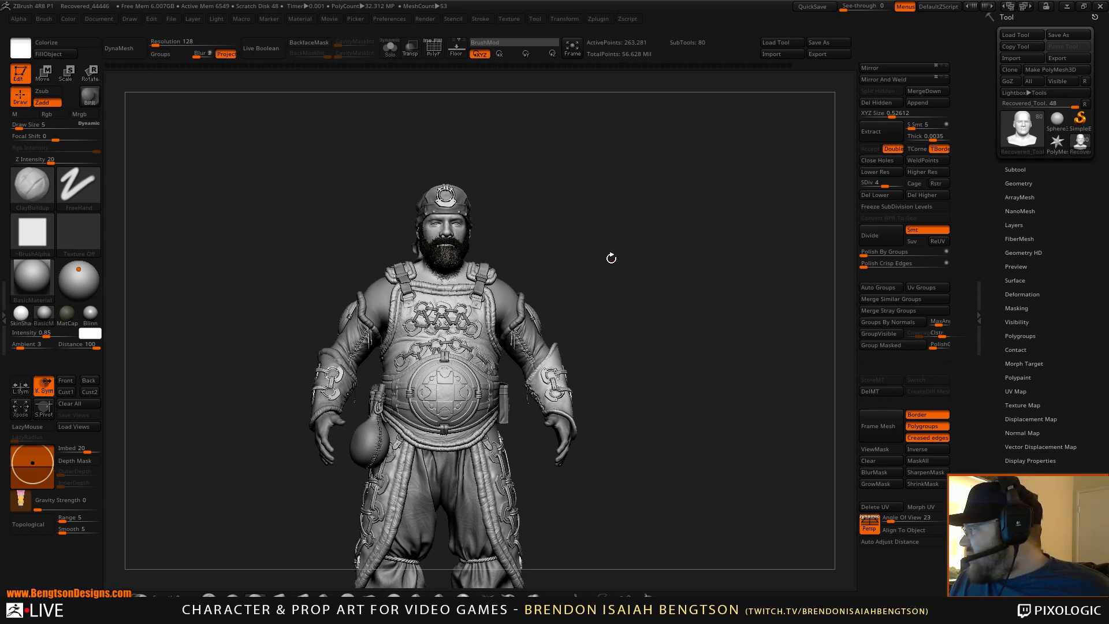
{"action": "mouse_move", "coordinate": [632, 274]}
{"action": "left_mouse_down"}
{"action": "mouse_move", "coordinate": [624, 268]}
{"action": "mouse_move", "coordinate": [641, 276]}
{"action": "left_mouse_up"}
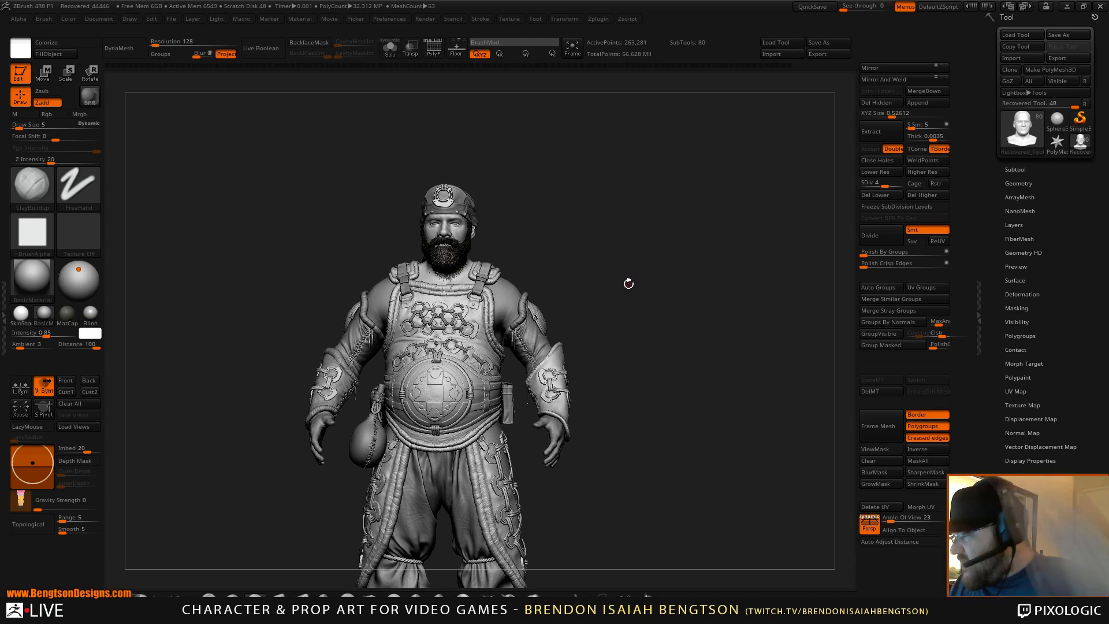
{"action": "left_click_drag", "start_coordinate": [642, 264], "coordinate": [635, 273]}
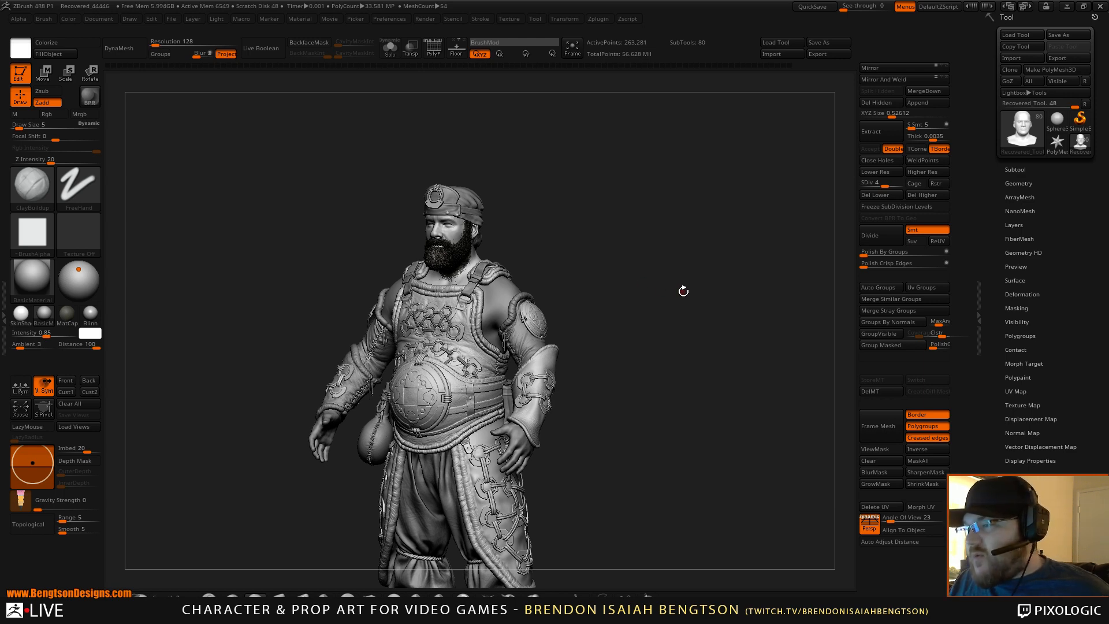
{"action": "left_click_drag", "start_coordinate": [684, 292], "coordinate": [708, 436]}
{"action": "left_click_drag", "start_coordinate": [358, 254], "coordinate": [592, 256]}
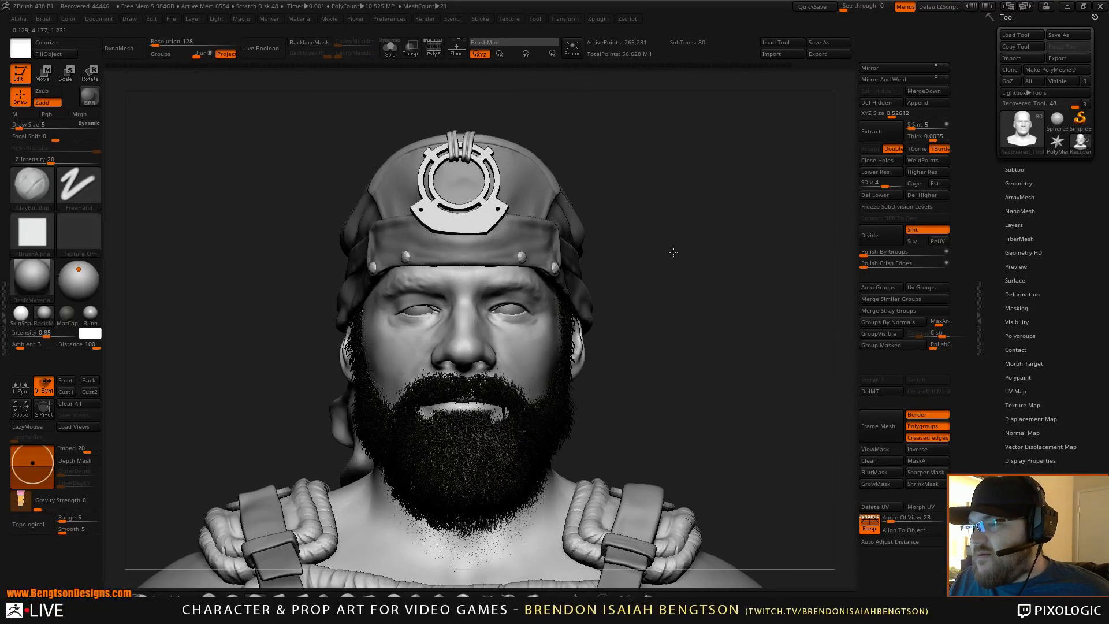
{"action": "mouse_move", "coordinate": [673, 252]}
{"action": "left_mouse_down"}
{"action": "mouse_move", "coordinate": [684, 252]}
{"action": "mouse_move", "coordinate": [676, 284]}
{"action": "mouse_move", "coordinate": [679, 226]}
{"action": "mouse_move", "coordinate": [686, 243]}
{"action": "mouse_move", "coordinate": [673, 213]}
{"action": "left_mouse_up"}
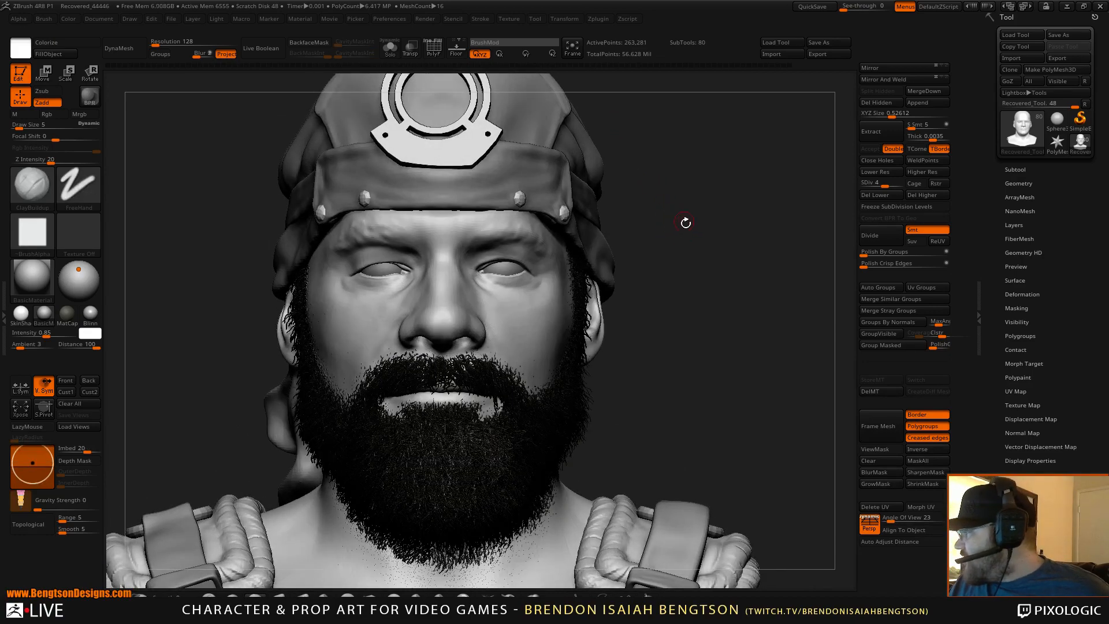
{"action": "left_click_drag", "start_coordinate": [686, 221], "coordinate": [685, 243]}
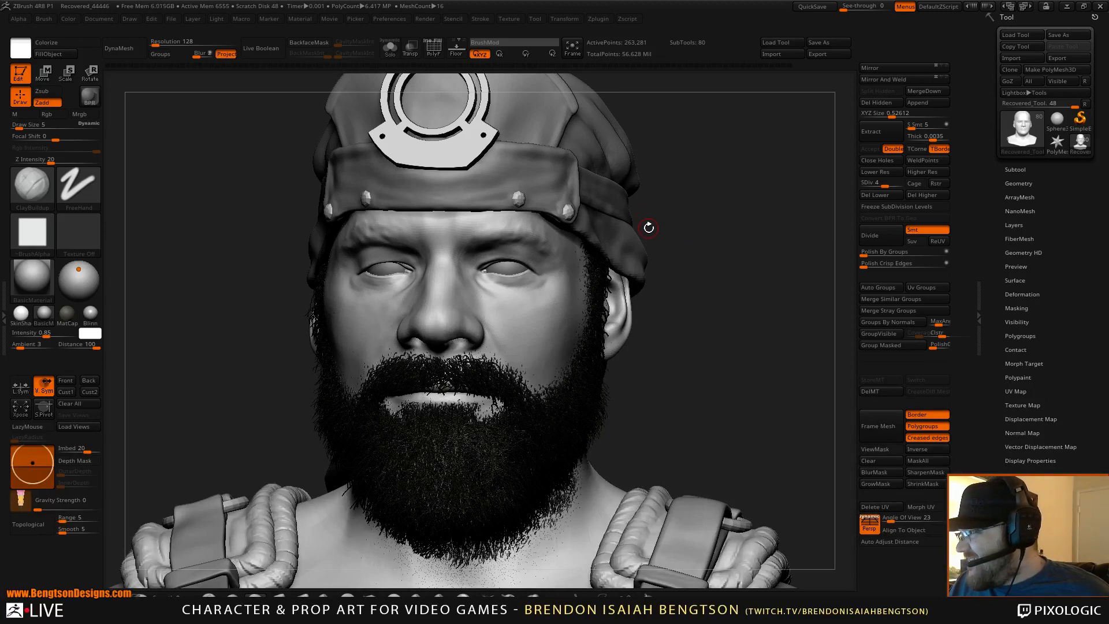
Sculpt the brow and outer eye area at subdivision level 4 with ClayBuildup, settling on draw size 7
{"action": "key", "text": "space"}
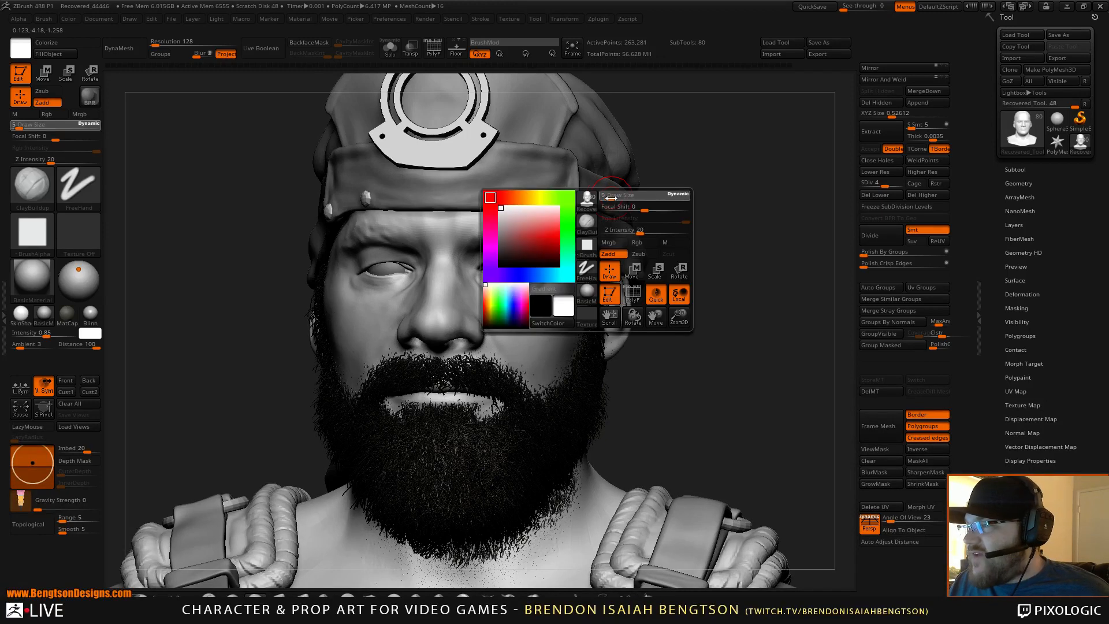
{"action": "left_click_drag", "start_coordinate": [612, 198], "coordinate": [616, 198]}
{"action": "mouse_move", "coordinate": [704, 203]}
{"action": "left_mouse_down", "text": "alt"}
{"action": "mouse_move", "coordinate": [653, 209]}
{"action": "mouse_move", "coordinate": [684, 223]}
{"action": "mouse_move", "coordinate": [683, 260]}
{"action": "left_mouse_up", "text": "alt"}
{"action": "mouse_move", "coordinate": [489, 289]}
{"action": "right_mouse_down", "text": "alt"}
{"action": "mouse_move", "coordinate": [514, 324]}
{"action": "mouse_move", "coordinate": [546, 339]}
{"action": "right_mouse_up", "text": "alt"}
{"action": "key", "text": "space"}
{"action": "left_click_drag", "start_coordinate": [522, 317], "coordinate": [521, 317]}
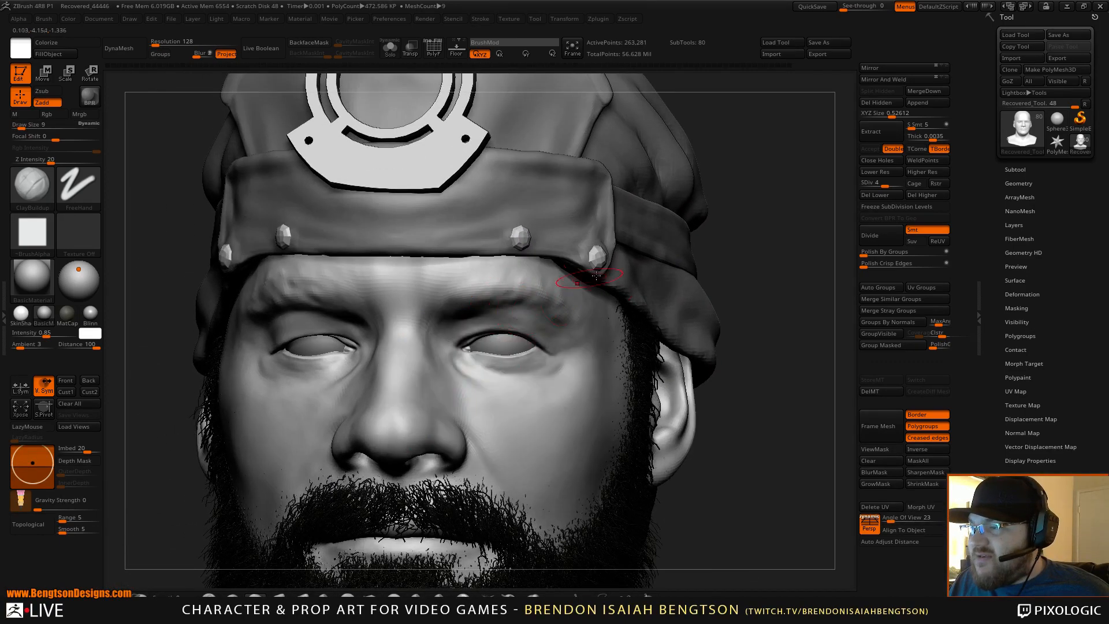
{"action": "left_click_drag", "start_coordinate": [740, 205], "coordinate": [718, 192], "text": "alt"}
{"action": "left_click", "coordinate": [884, 185]}
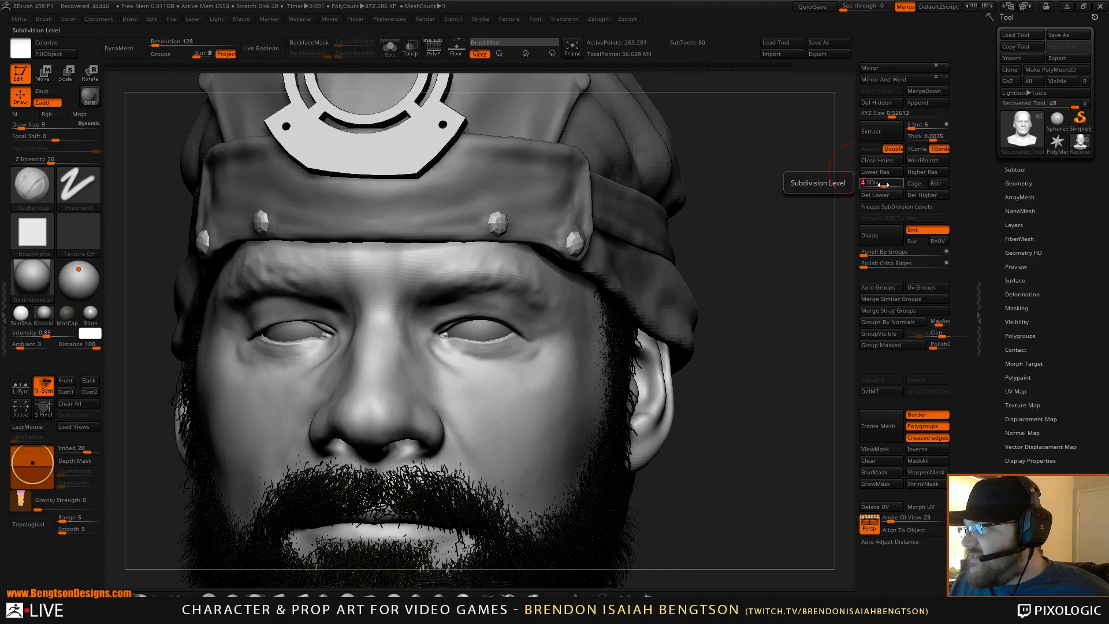
{"action": "left_click_drag", "start_coordinate": [780, 255], "coordinate": [780, 291]}
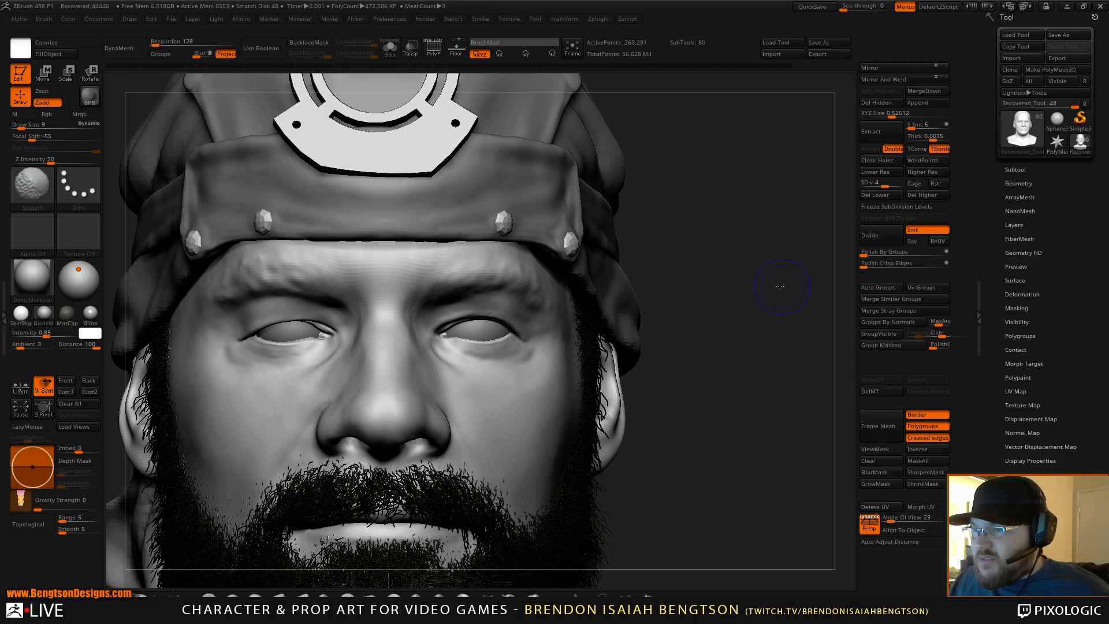
{"action": "left_click_drag", "start_coordinate": [782, 280], "coordinate": [775, 280]}
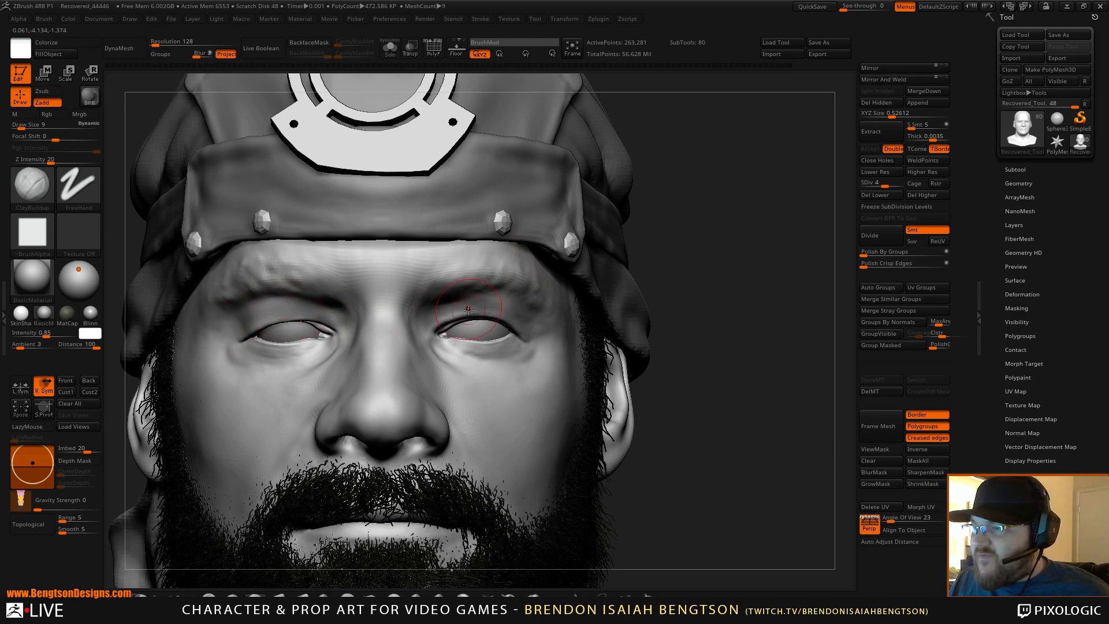
{"action": "key", "text": "space"}
{"action": "left_click_drag", "start_coordinate": [451, 304], "coordinate": [444, 303]}
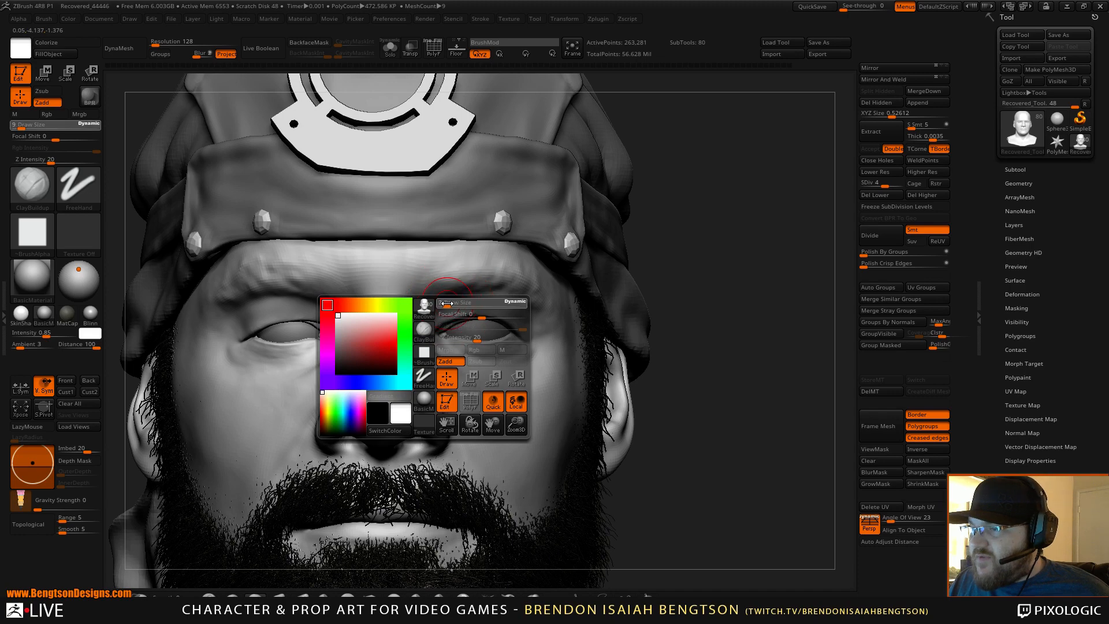
{"action": "mouse_move", "coordinate": [469, 301]}
{"action": "right_mouse_down", "text": "alt"}
{"action": "mouse_move", "coordinate": [517, 271]}
{"action": "mouse_move", "coordinate": [508, 299]}
{"action": "right_mouse_up", "text": "alt"}
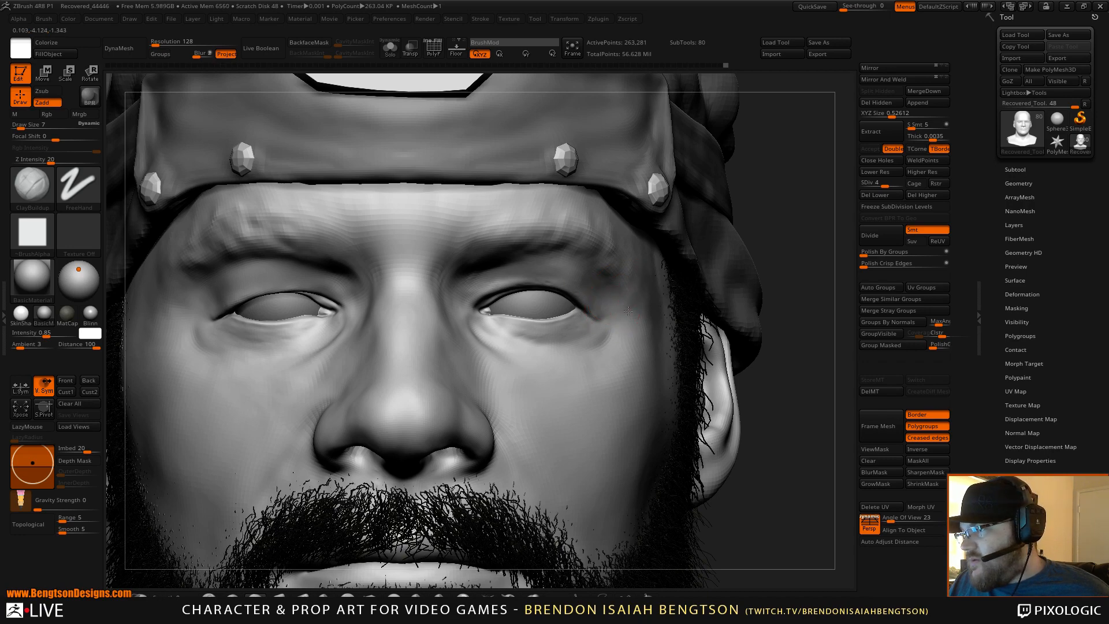
{"action": "mouse_move", "coordinate": [587, 314]}
{"action": "right_mouse_down"}
{"action": "mouse_move", "coordinate": [517, 318]}
{"action": "mouse_move", "coordinate": [581, 333]}
{"action": "right_mouse_up"}
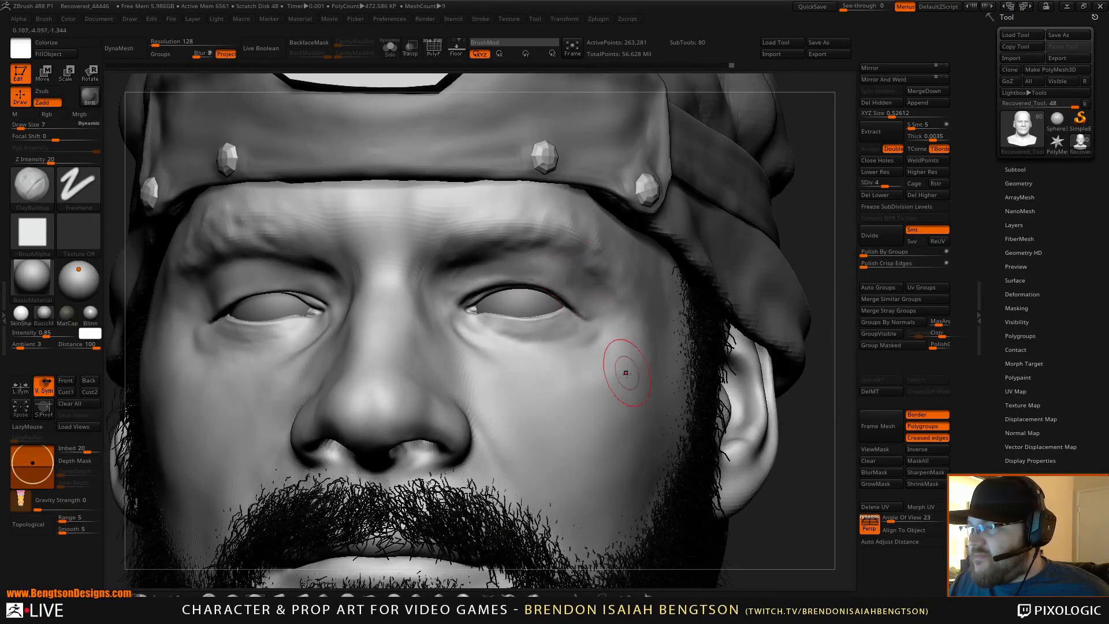
Carve the fold beneath the brow above the eye with the DamStandard brush at draw size 7
{"action": "right_click_drag", "start_coordinate": [577, 289], "coordinate": [569, 322]}
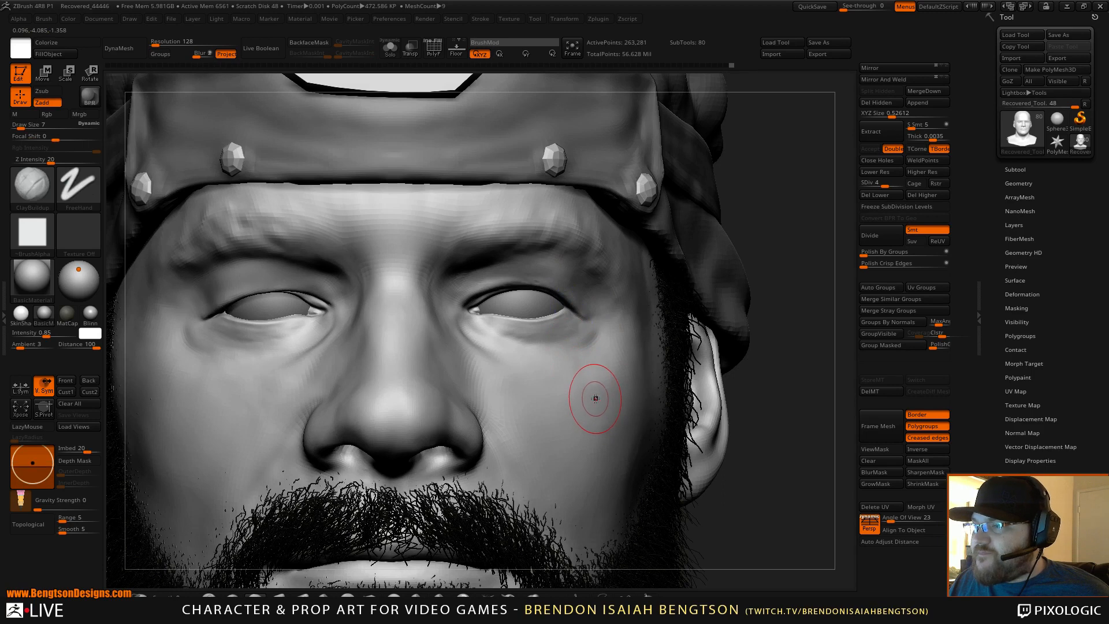
{"action": "key", "text": "b"}
{"action": "key", "text": "d"}
{"action": "key", "text": "s"}
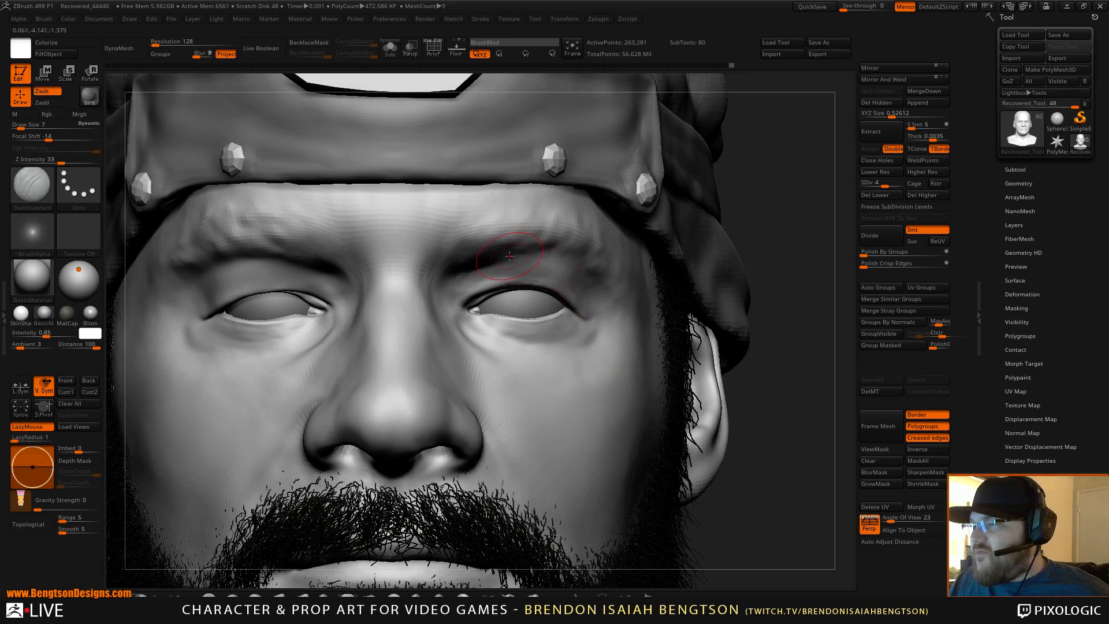
{"action": "left_click_drag", "start_coordinate": [524, 255], "coordinate": [541, 256]}
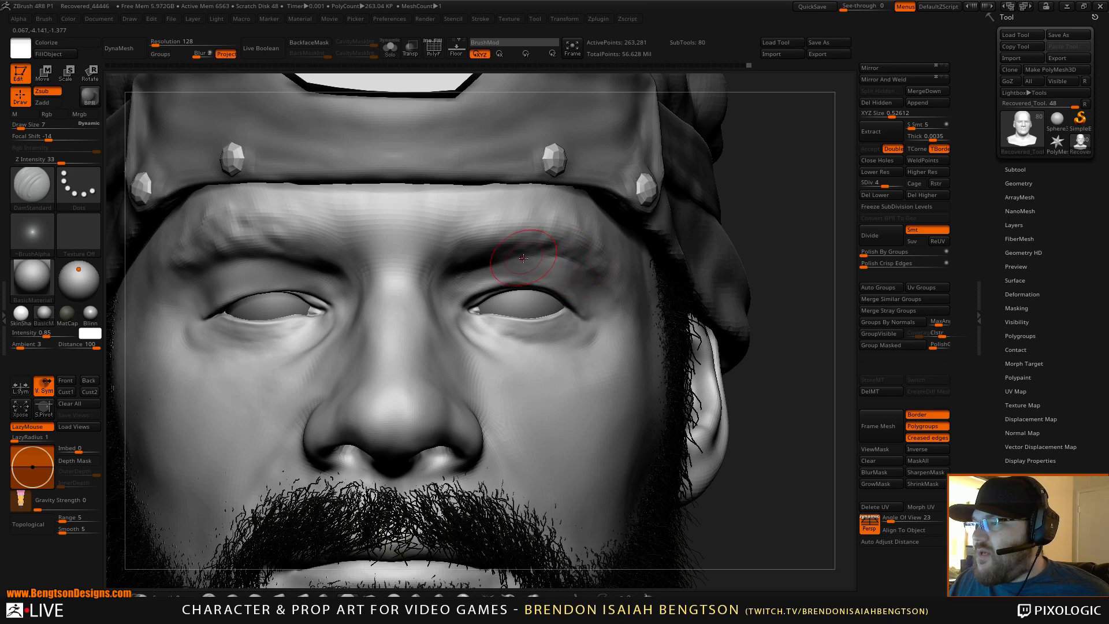
{"action": "left_click_drag", "start_coordinate": [523, 259], "coordinate": [512, 259]}
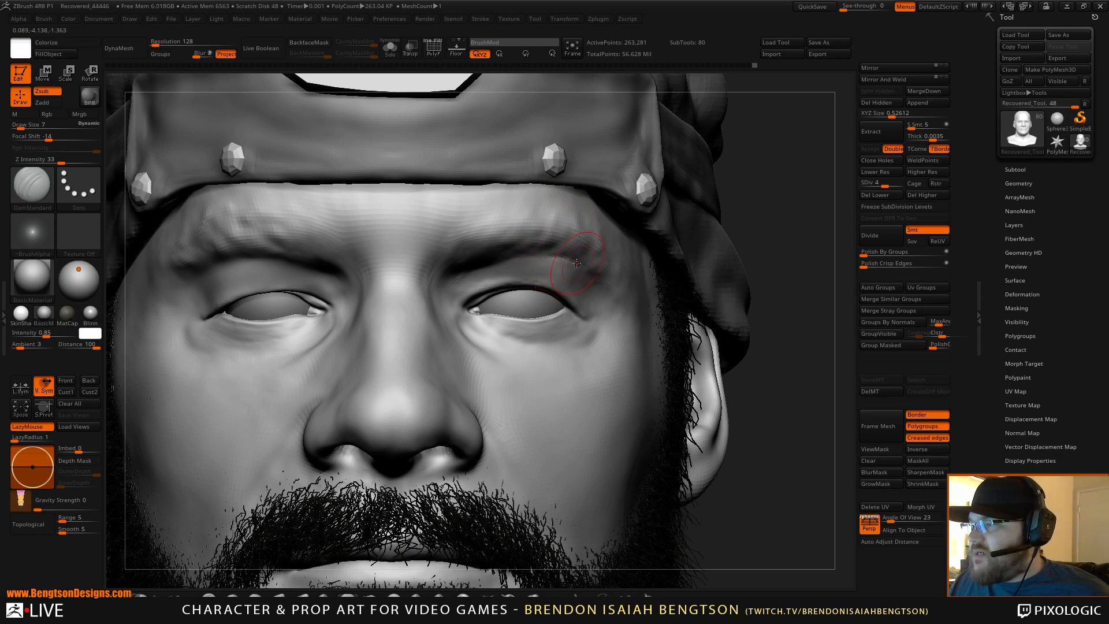
Switch to ClayBuildup, reduce the draw size to 3, and refine and smooth the area between the brow and upper eyelid
{"action": "key", "text": "b"}
{"action": "key", "text": "c"}
{"action": "key", "text": "b"}
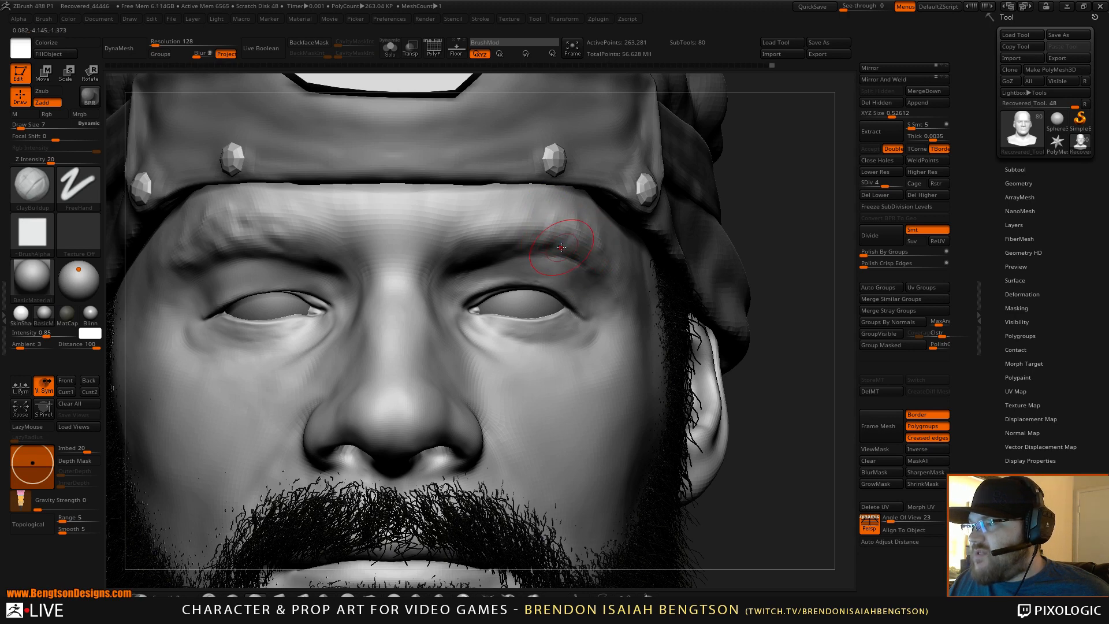
{"action": "key", "text": "space"}
{"action": "key", "text": "shift"}
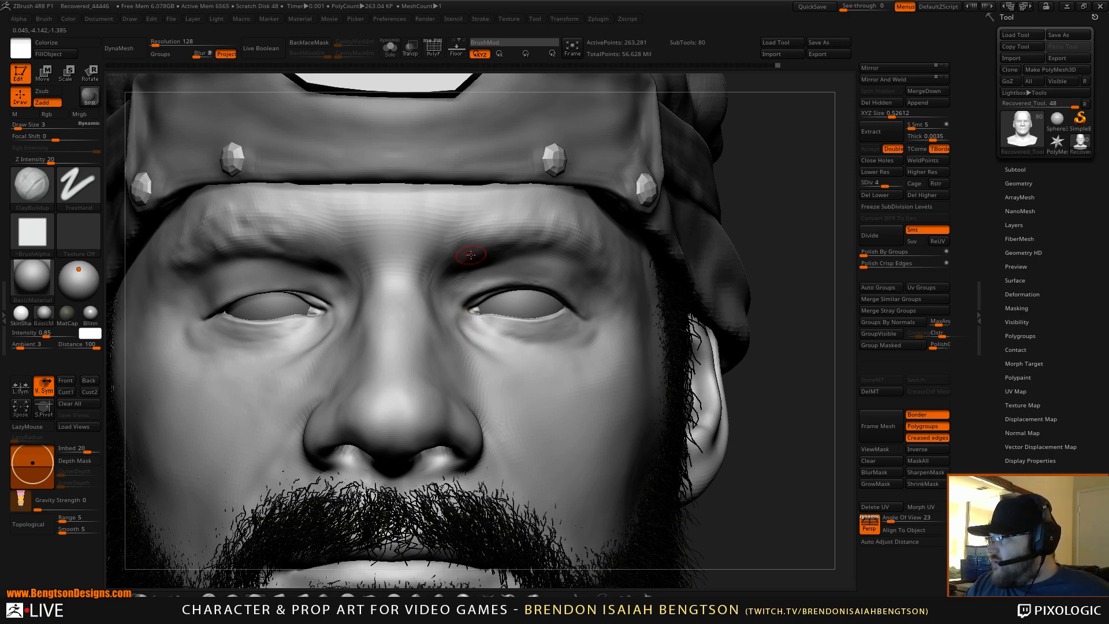
{"action": "mouse_move", "coordinate": [552, 319]}
{"action": "right_mouse_down"}
{"action": "mouse_move", "coordinate": [544, 327]}
{"action": "mouse_move", "coordinate": [542, 275]}
{"action": "mouse_move", "coordinate": [520, 298]}
{"action": "right_mouse_up"}
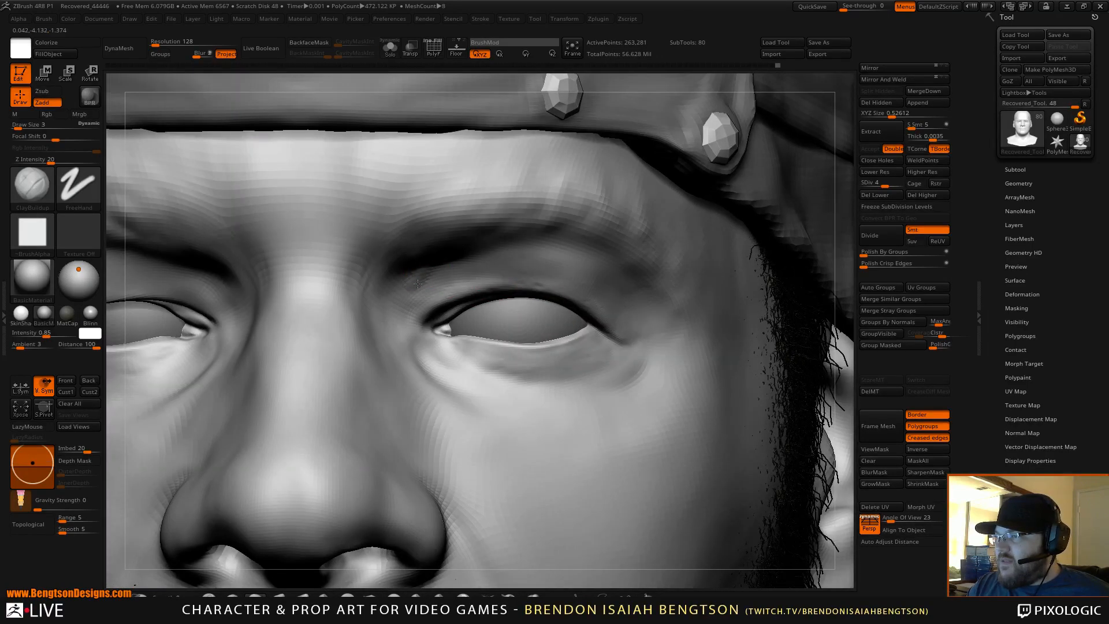
{"action": "key", "text": "shift"}
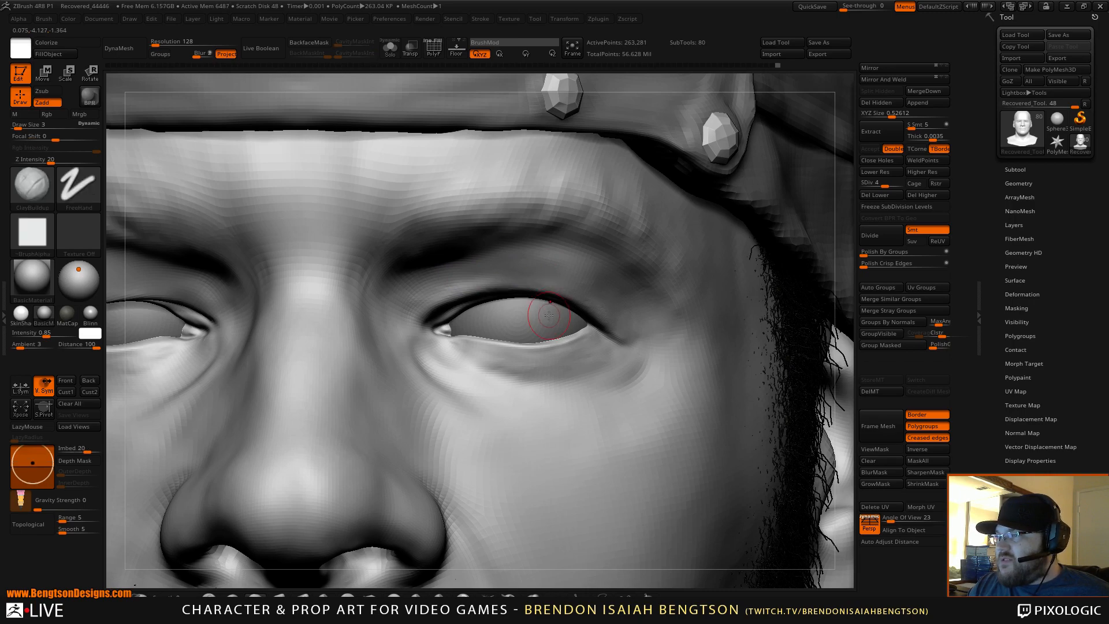
{"action": "right_click_drag", "start_coordinate": [498, 297], "coordinate": [639, 286], "text": "shift"}
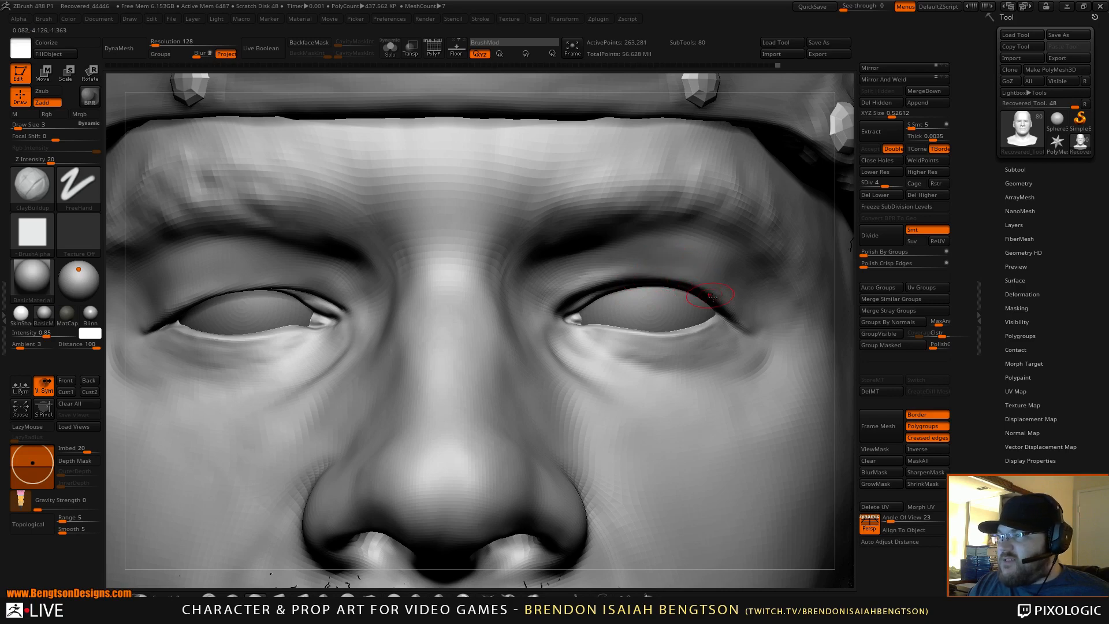
Reshape the upper eyelid's edge with the Move Topological brush at draw size 3
{"action": "right_click_drag", "start_coordinate": [714, 321], "coordinate": [670, 297], "text": "alt"}
{"action": "key", "text": "b"}
{"action": "key", "text": "m"}
{"action": "key", "text": "t"}
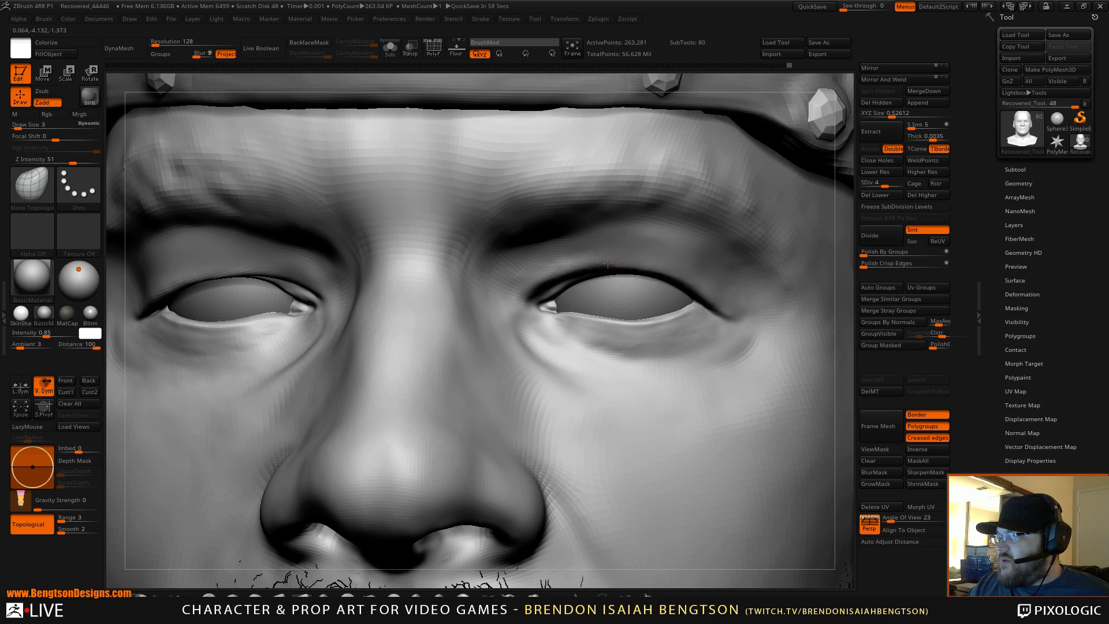
{"action": "key", "text": "space"}
{"action": "left_click_drag", "start_coordinate": [618, 255], "coordinate": [640, 265]}
{"action": "key", "text": "ctrl"}
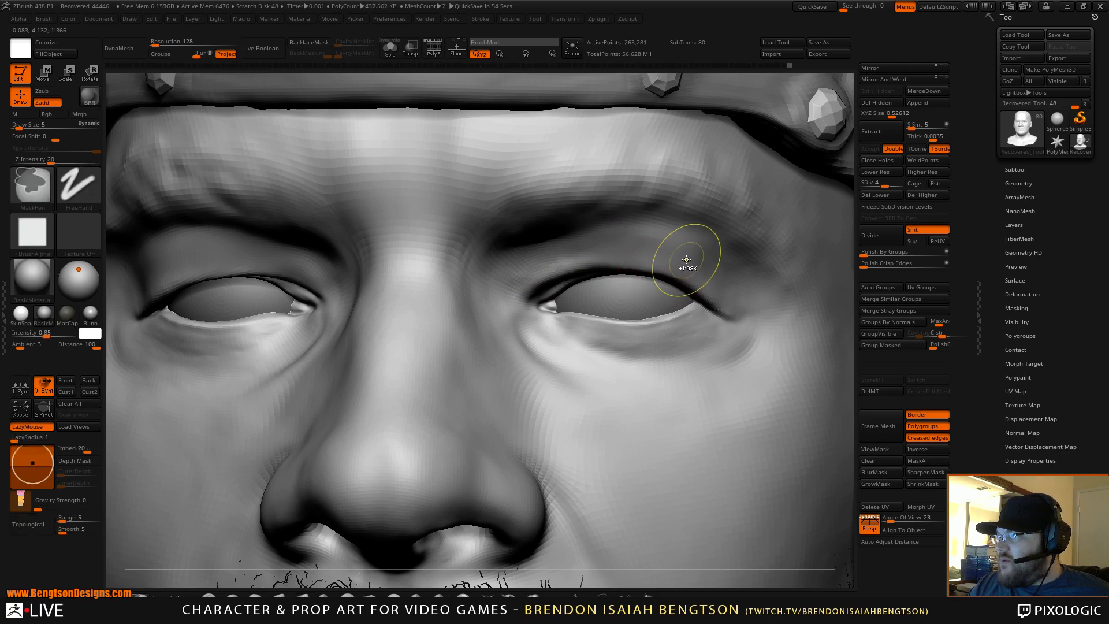
{"action": "key", "text": "space"}
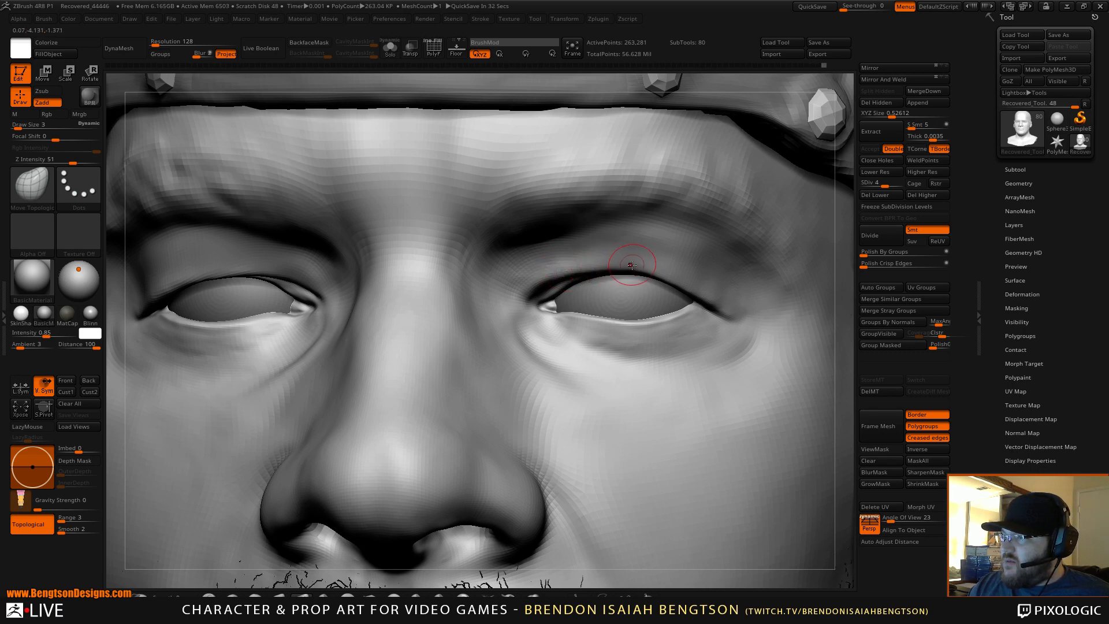
{"action": "left_click_drag", "start_coordinate": [618, 263], "coordinate": [630, 267]}
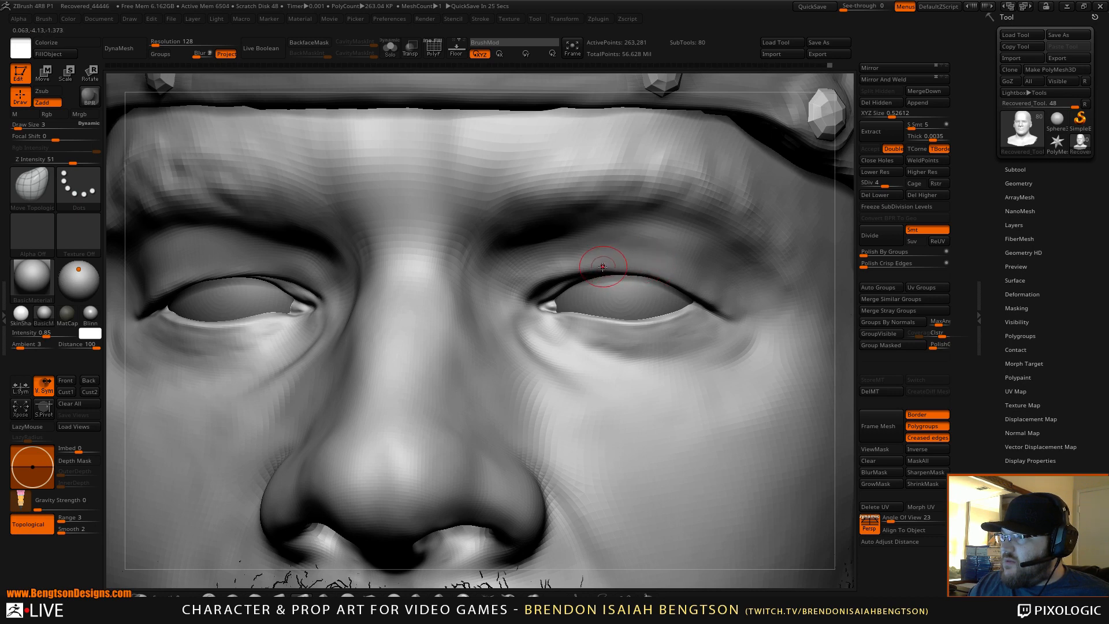
{"action": "left_click_drag", "start_coordinate": [657, 271], "coordinate": [656, 274]}
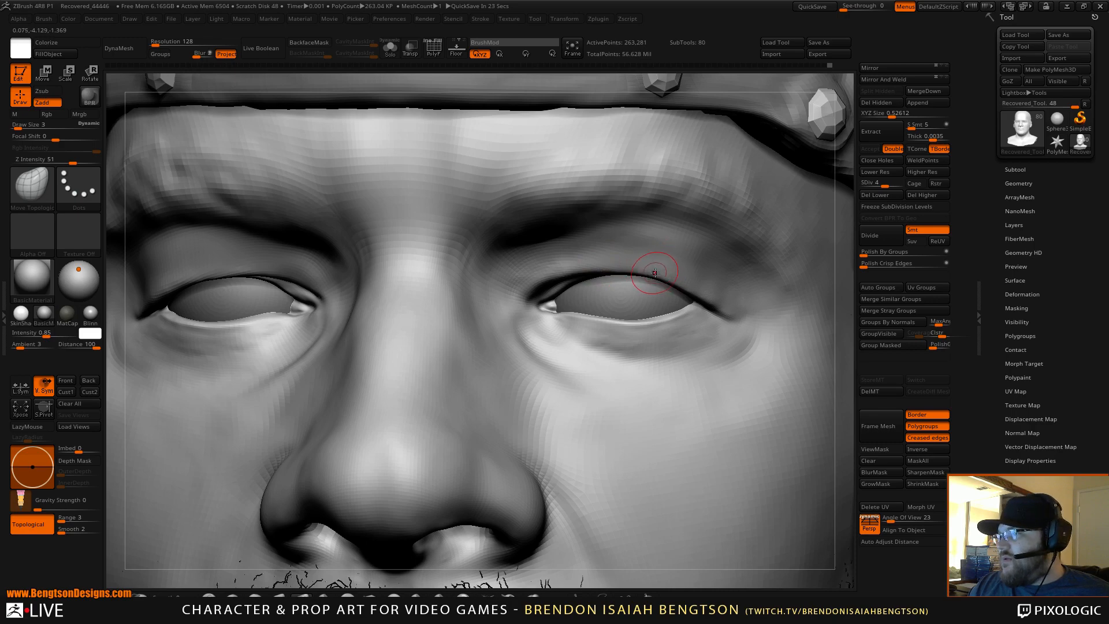
Adjust the outer eye corner and outer upper eyelid with Move Topological, working from front and three-quarter angles
{"action": "key", "text": "f"}
{"action": "left_click_drag", "start_coordinate": [809, 139], "coordinate": [735, 298]}
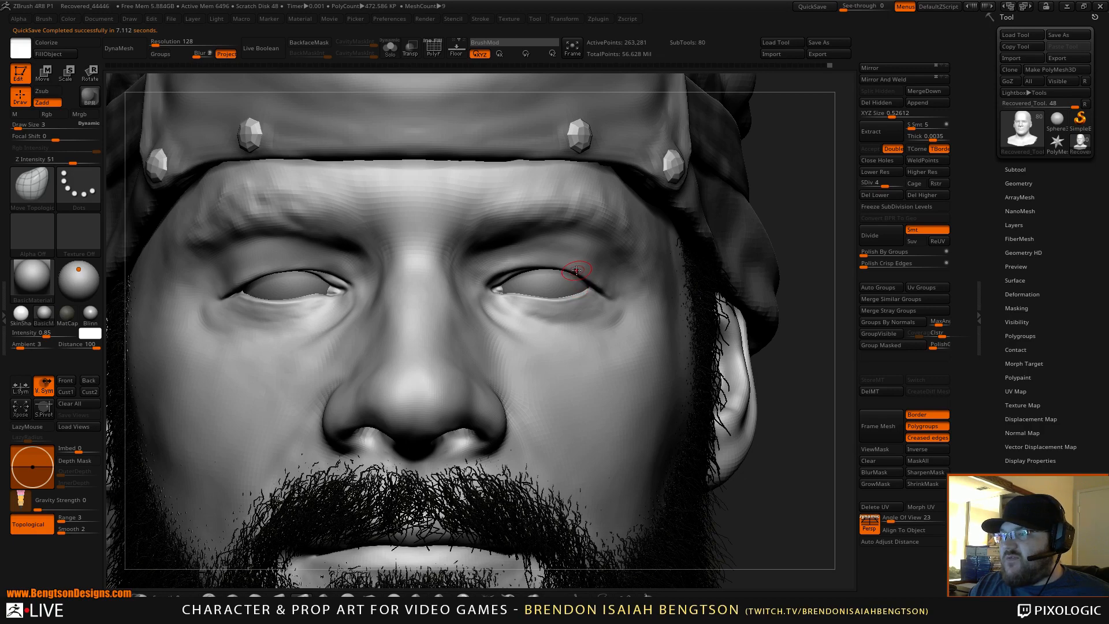
{"action": "mouse_move", "coordinate": [575, 229]}
{"action": "right_mouse_down"}
{"action": "mouse_move", "coordinate": [546, 234]}
{"action": "mouse_move", "coordinate": [569, 297]}
{"action": "mouse_move", "coordinate": [566, 279]}
{"action": "right_mouse_up"}
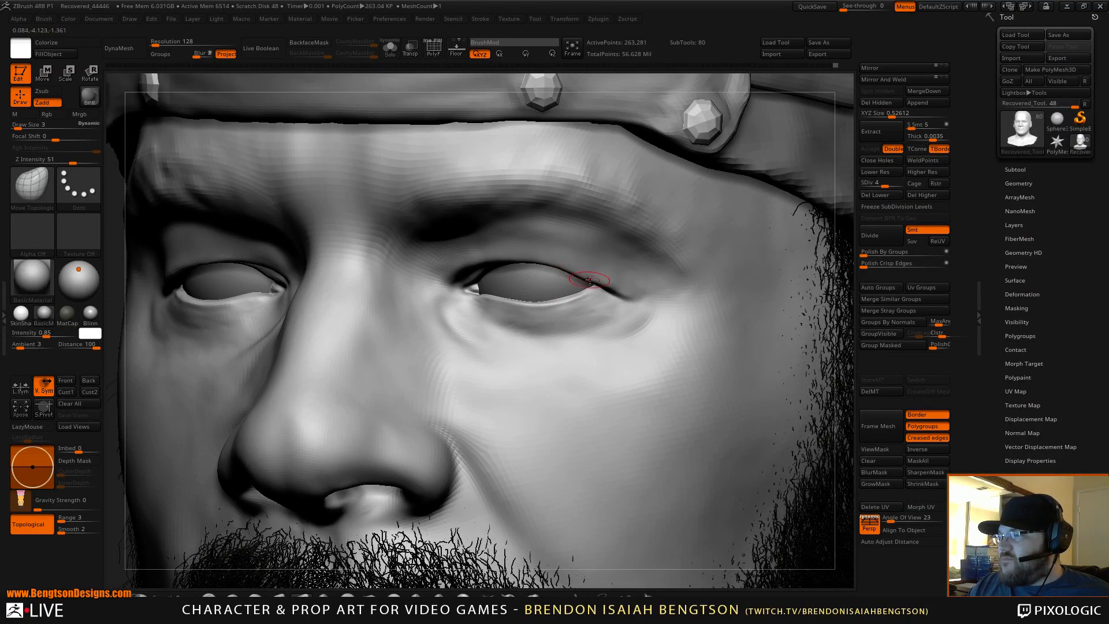
{"action": "left_click_drag", "start_coordinate": [589, 279], "coordinate": [603, 283]}
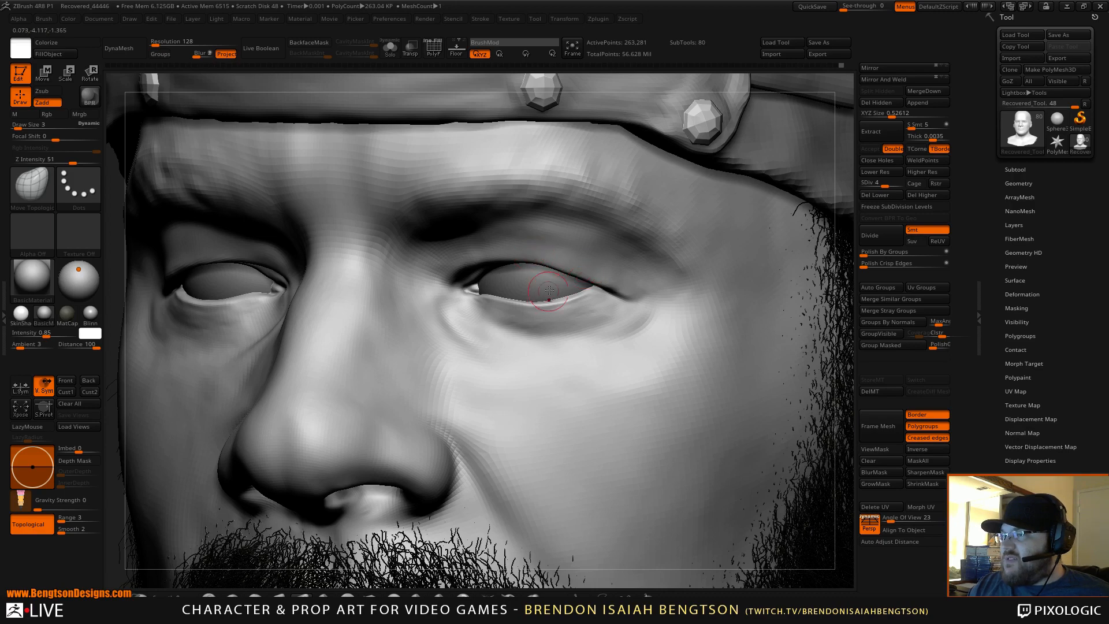
{"action": "right_click_drag", "start_coordinate": [546, 299], "coordinate": [576, 236]}
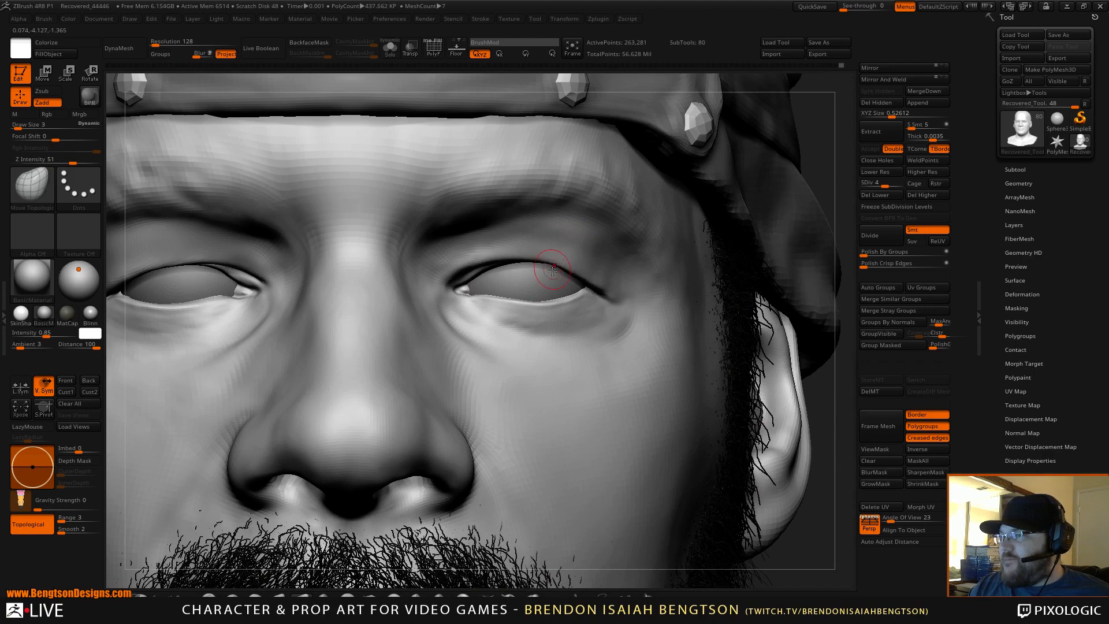
{"action": "right_click_drag", "start_coordinate": [553, 270], "coordinate": [555, 260]}
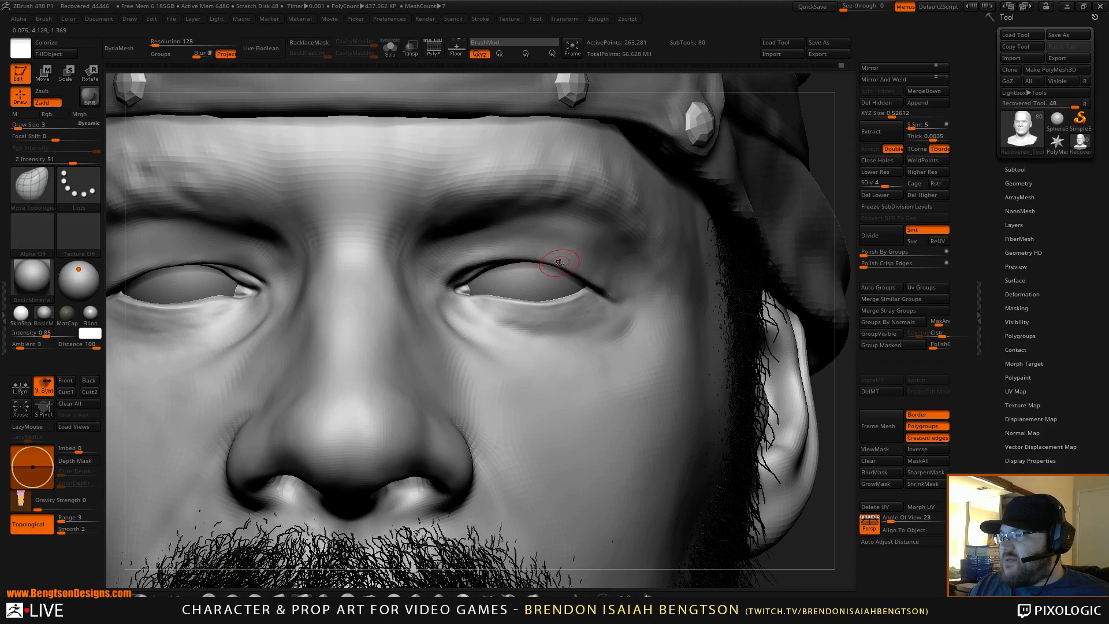
{"action": "left_click_drag", "start_coordinate": [559, 263], "coordinate": [558, 265]}
Examine the reshaped eyes on the head from several angles, and on the full armoured figure
{"action": "right_click_drag", "start_coordinate": [534, 294], "coordinate": [569, 203], "text": "ctrl"}
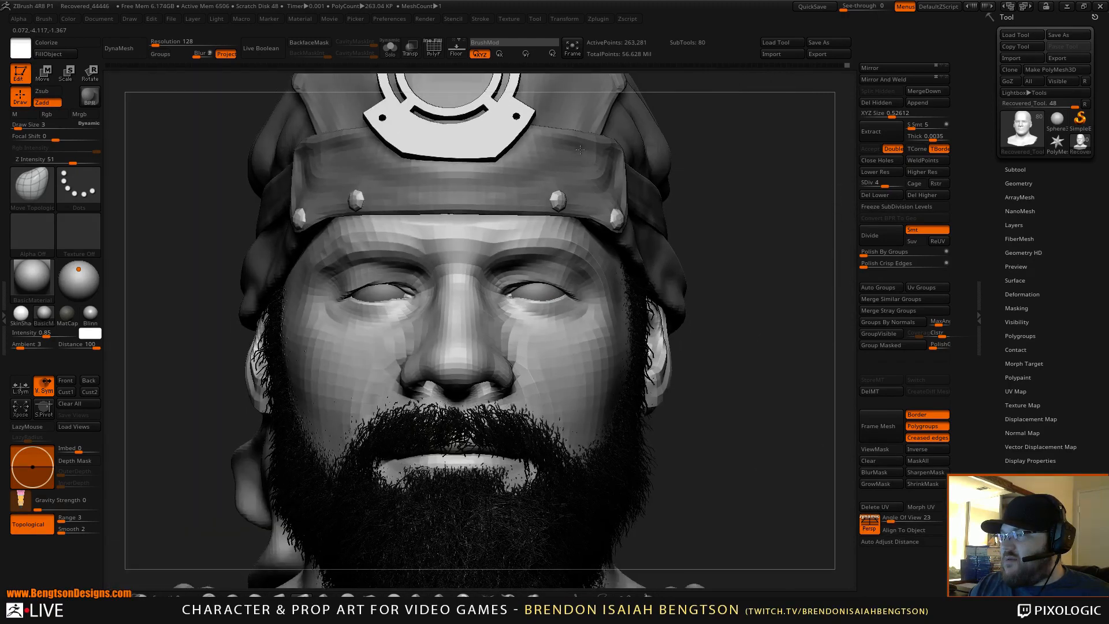
{"action": "left_click_drag", "start_coordinate": [756, 204], "coordinate": [766, 161]}
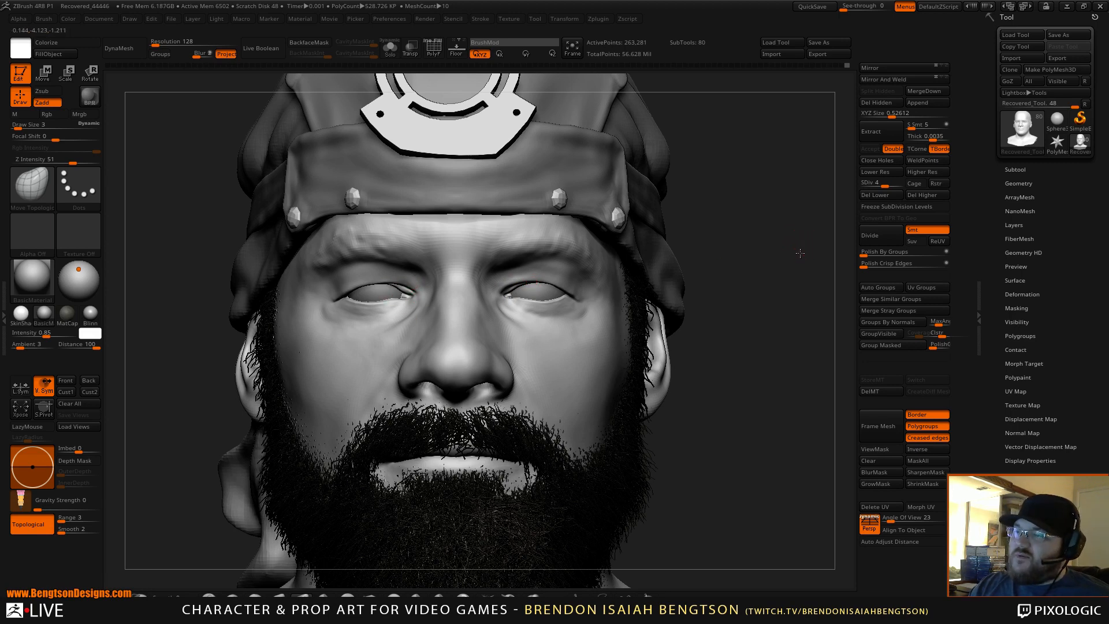
{"action": "left_click_drag", "start_coordinate": [800, 253], "coordinate": [786, 245]}
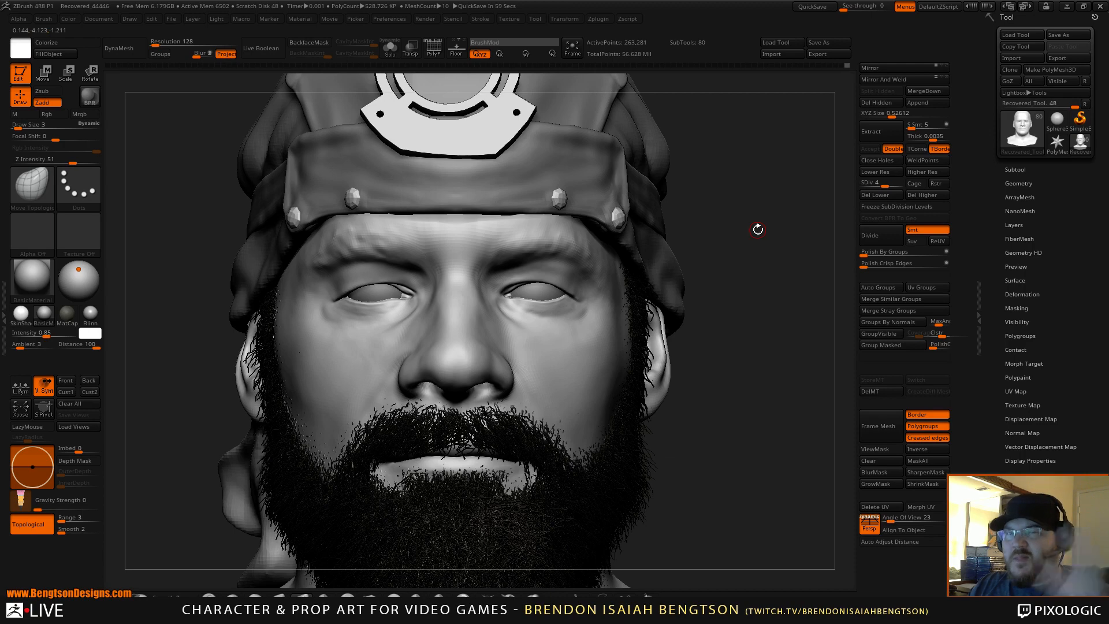
{"action": "left_click_drag", "start_coordinate": [757, 317], "coordinate": [676, 314]}
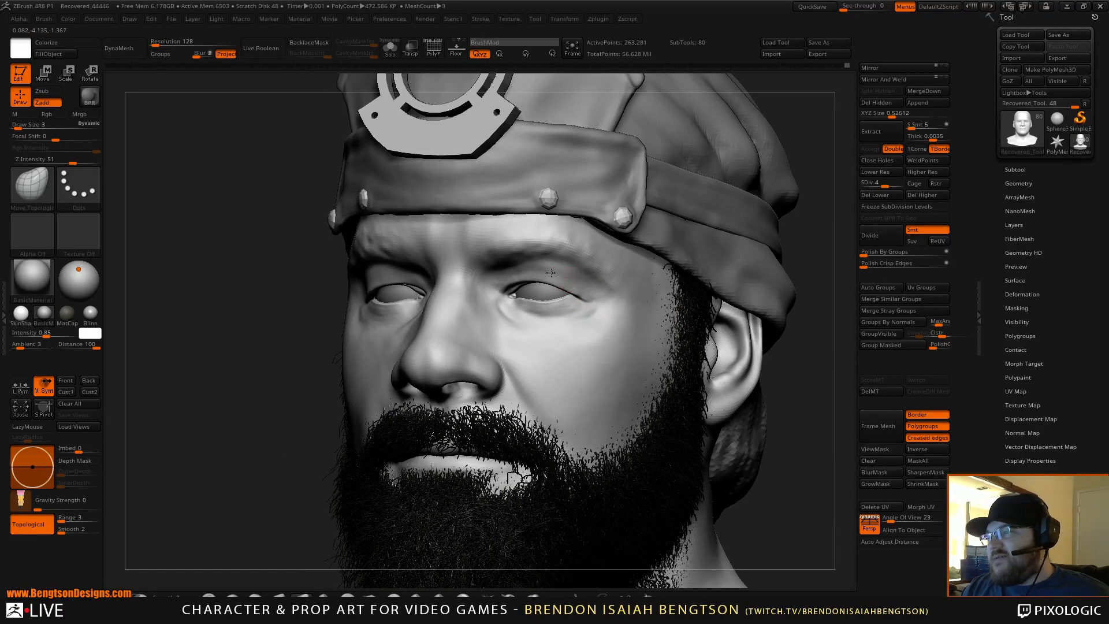
{"action": "mouse_move", "coordinate": [550, 272]}
{"action": "right_mouse_down"}
{"action": "mouse_move", "coordinate": [524, 325]}
{"action": "mouse_move", "coordinate": [540, 314]}
{"action": "right_mouse_up"}
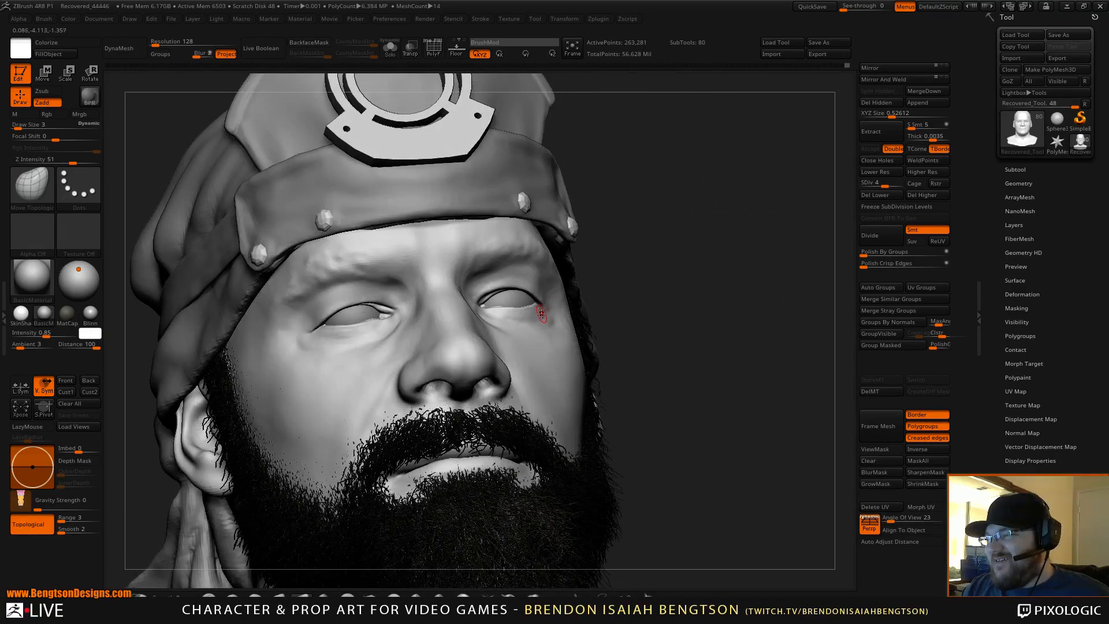
{"action": "mouse_move", "coordinate": [710, 254]}
{"action": "left_mouse_down", "text": "shift"}
{"action": "mouse_move", "coordinate": [757, 246]}
{"action": "mouse_move", "coordinate": [721, 215]}
{"action": "left_mouse_up", "text": "shift"}
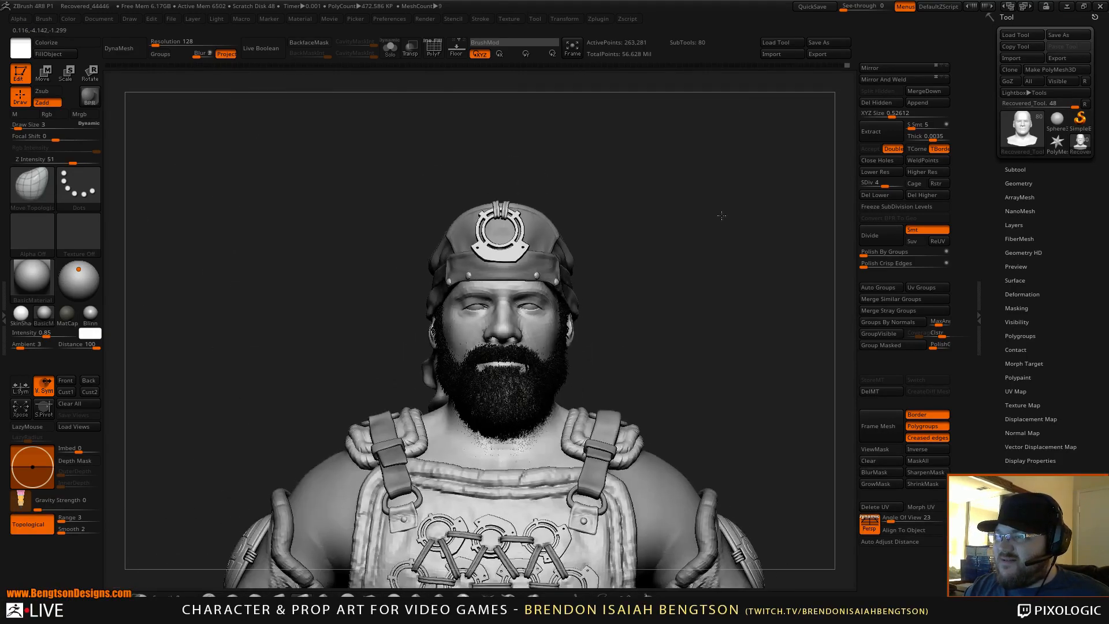
{"action": "left_click_drag", "start_coordinate": [720, 332], "coordinate": [743, 283], "text": "alt"}
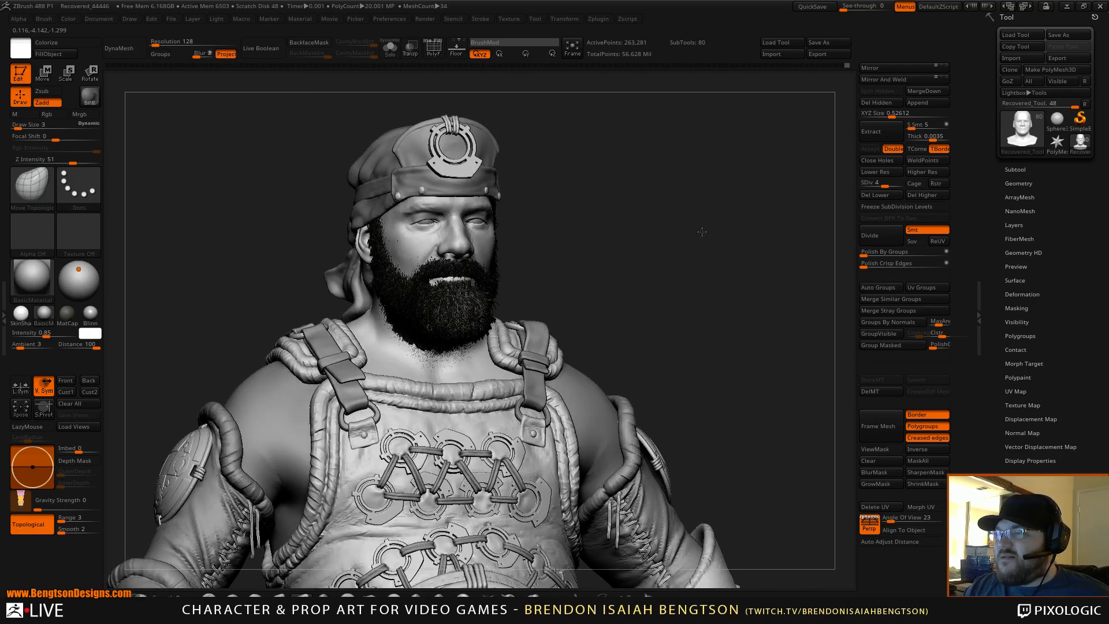
{"action": "left_click_drag", "start_coordinate": [702, 232], "coordinate": [690, 143], "text": "alt"}
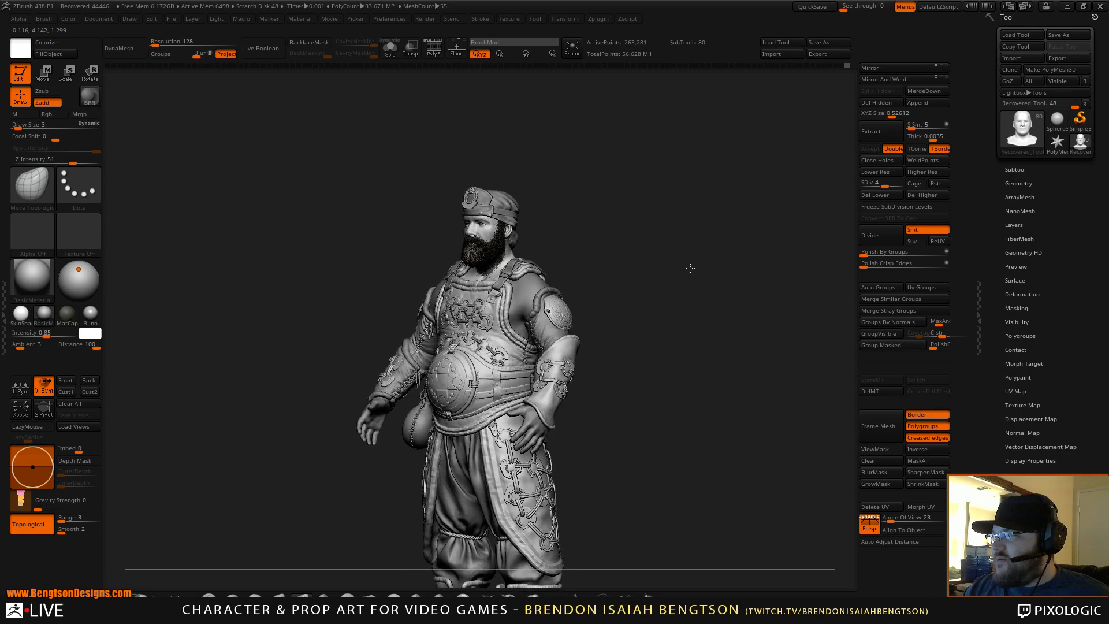
{"action": "left_click_drag", "start_coordinate": [699, 269], "coordinate": [702, 268]}
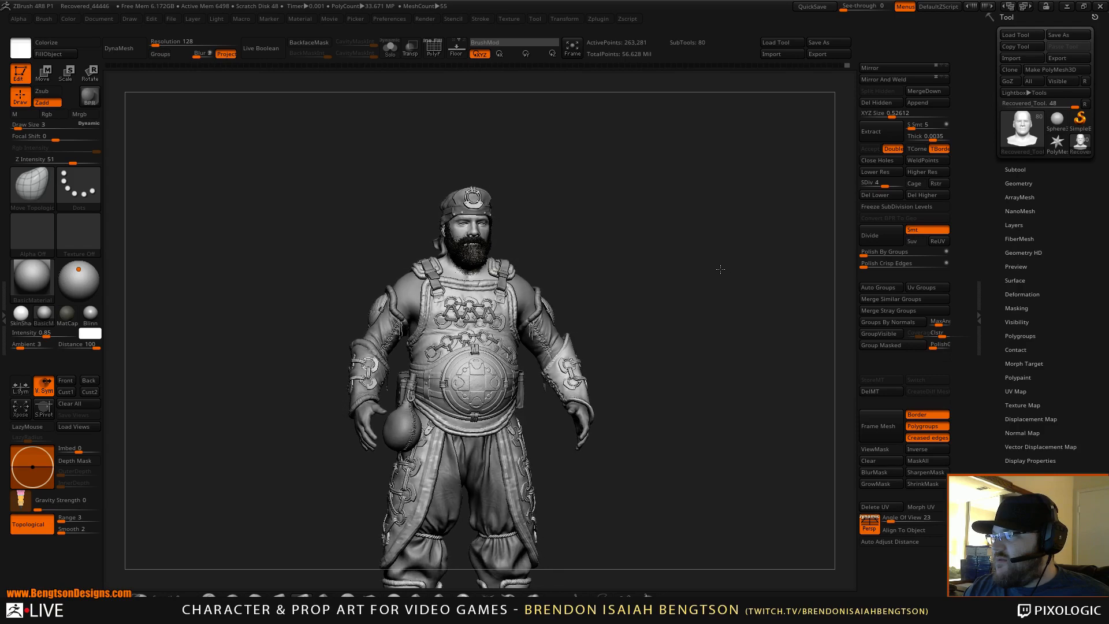
Examine the bearded head up close from the front and in profile from both sides
{"action": "left_click_drag", "start_coordinate": [713, 274], "coordinate": [744, 529], "text": "alt"}
{"action": "left_click_drag", "start_coordinate": [710, 317], "coordinate": [721, 354], "text": "alt"}
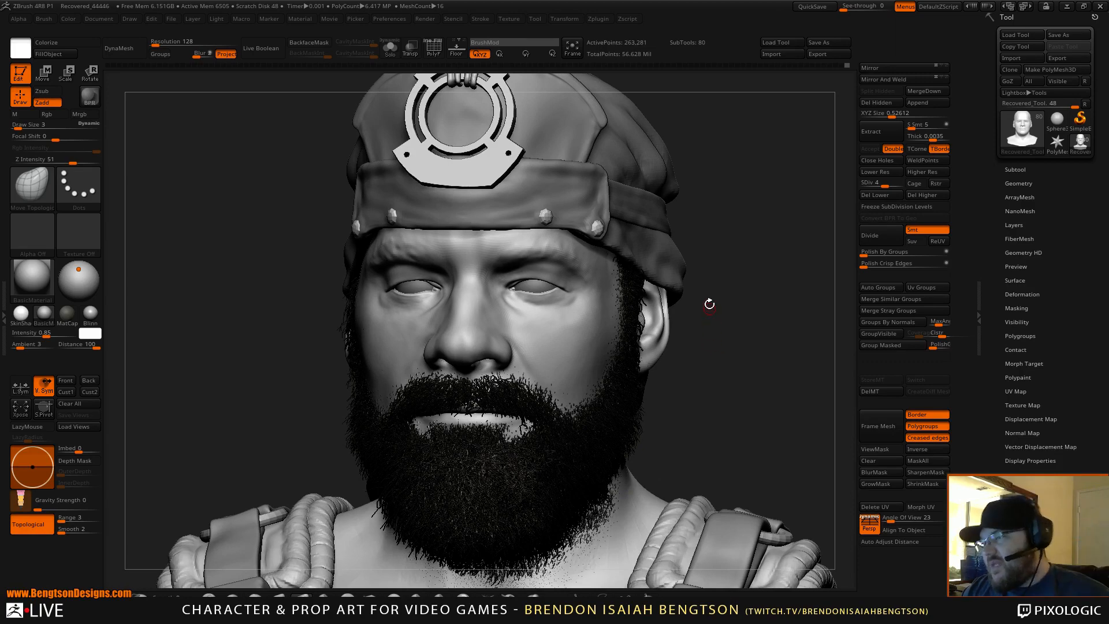
{"action": "left_click_drag", "start_coordinate": [747, 310], "coordinate": [701, 292]}
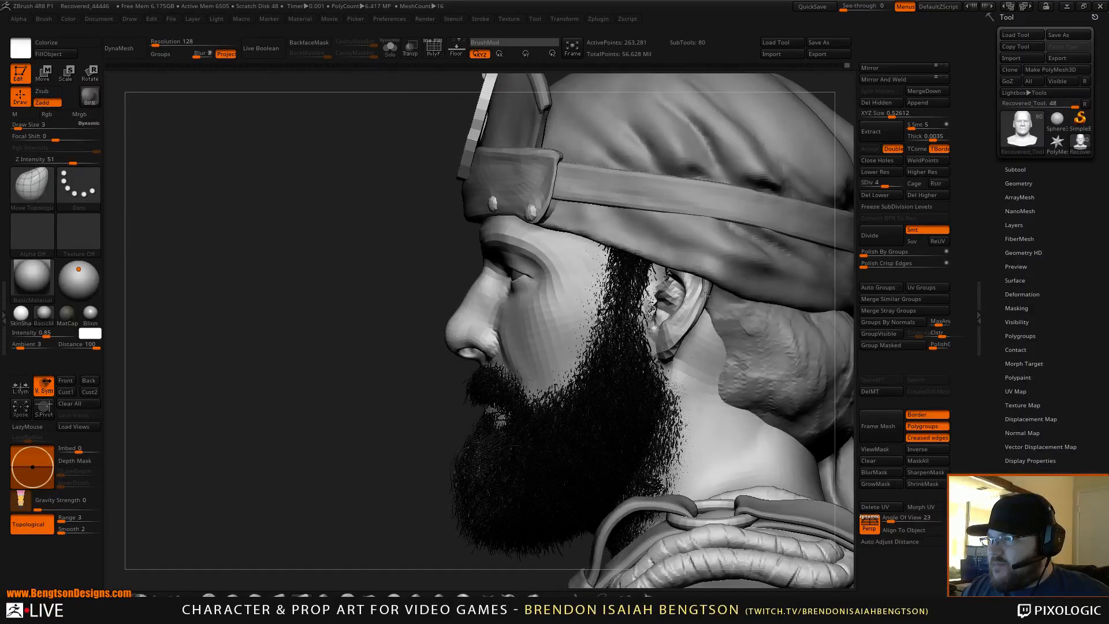
{"action": "left_click_drag", "start_coordinate": [335, 294], "coordinate": [342, 295], "text": "shift"}
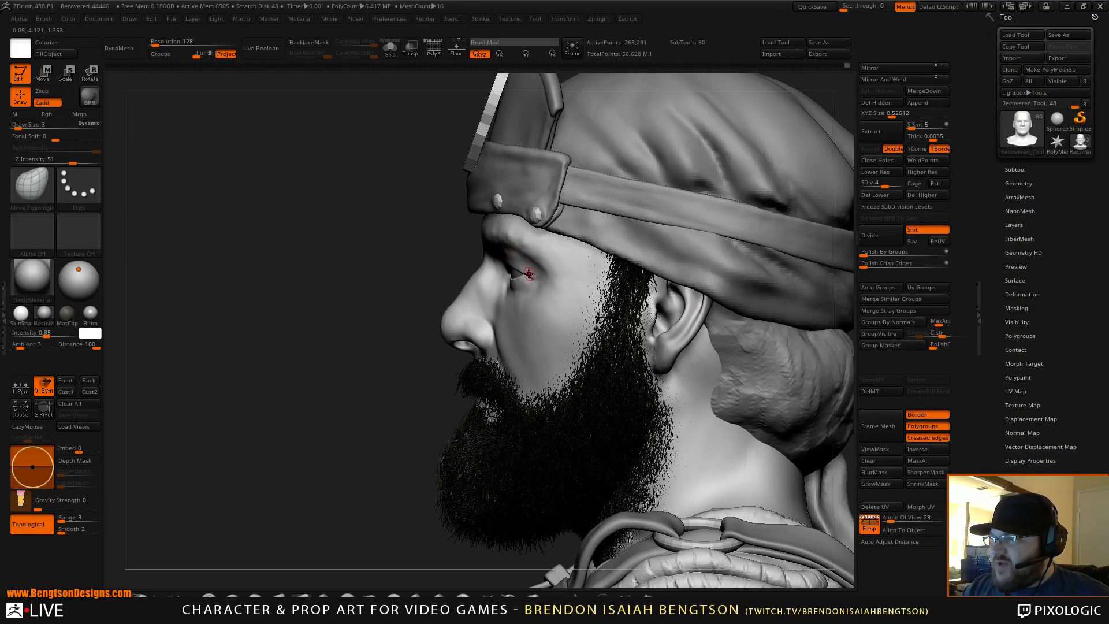
{"action": "left_click_drag", "start_coordinate": [370, 290], "coordinate": [588, 323]}
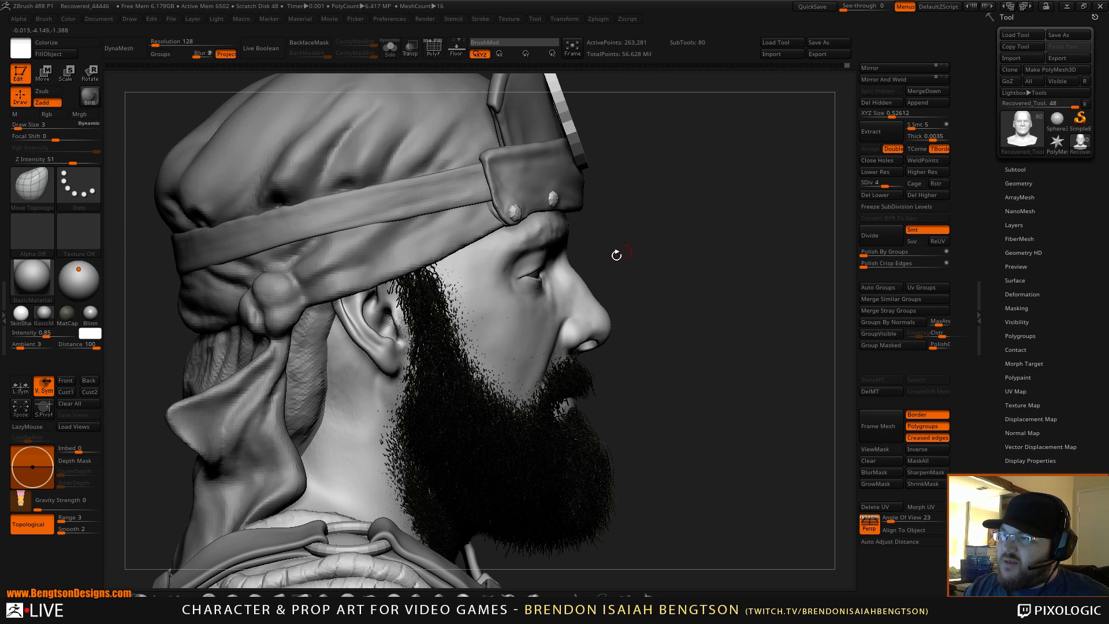
{"action": "left_click_drag", "start_coordinate": [673, 255], "coordinate": [572, 271]}
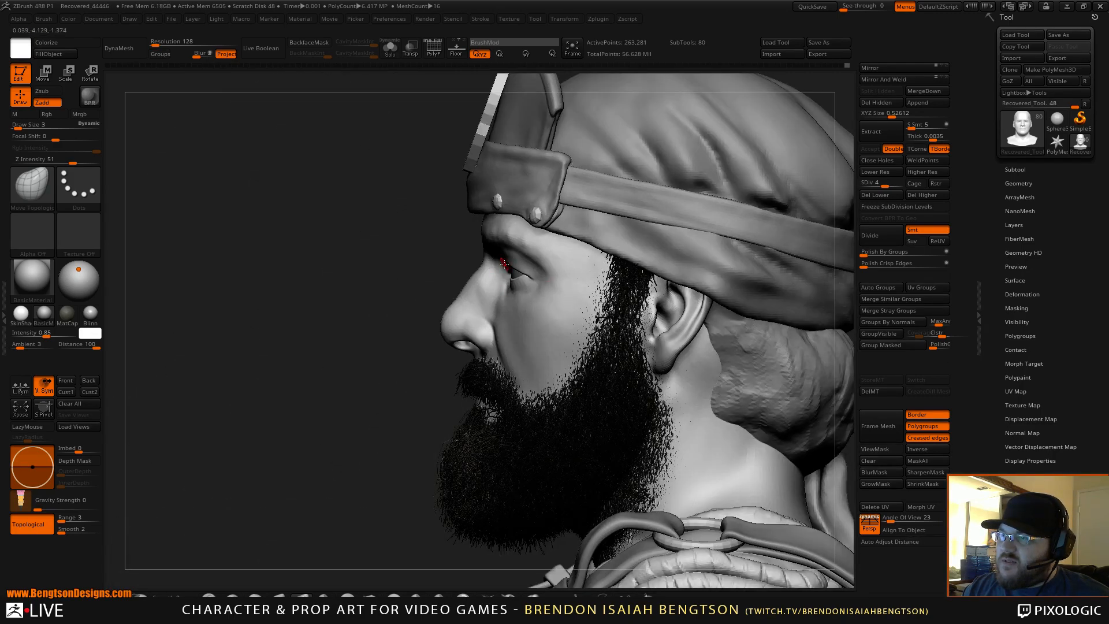
{"action": "left_click_drag", "start_coordinate": [362, 292], "coordinate": [471, 287]}
Reshape the upper eyelids from beneath the face with Move Topological at draw size 6, undoing the last stroke
{"action": "mouse_move", "coordinate": [495, 281]}
{"action": "right_mouse_down"}
{"action": "mouse_move", "coordinate": [513, 211]}
{"action": "mouse_move", "coordinate": [552, 215]}
{"action": "mouse_move", "coordinate": [538, 292]}
{"action": "mouse_move", "coordinate": [557, 286]}
{"action": "mouse_move", "coordinate": [545, 268]}
{"action": "mouse_move", "coordinate": [591, 251]}
{"action": "right_mouse_up"}
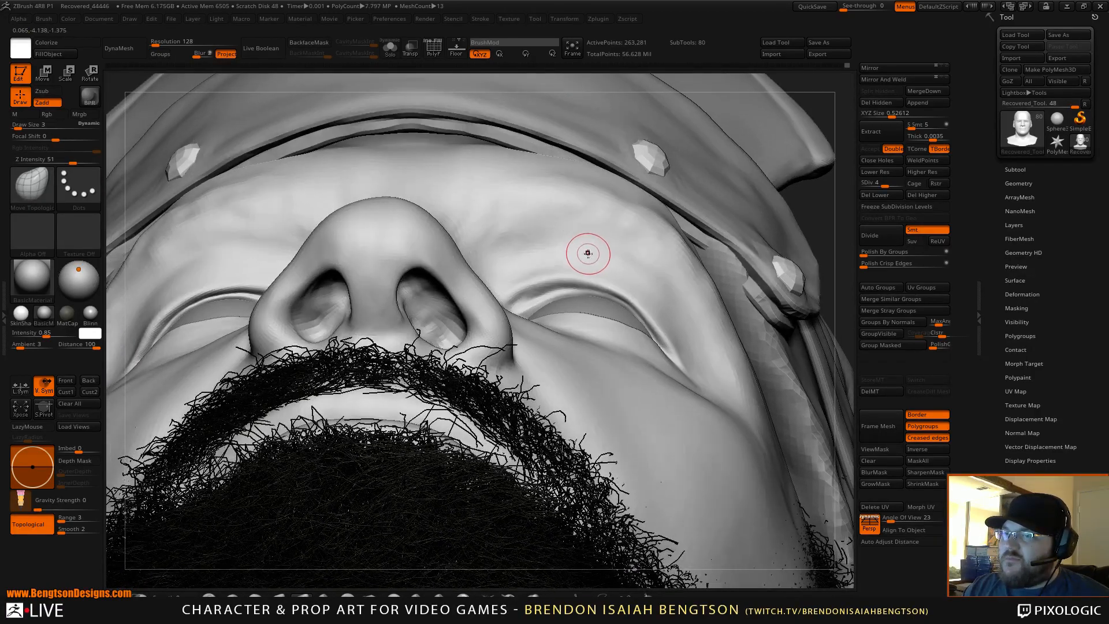
{"action": "key", "text": "space"}
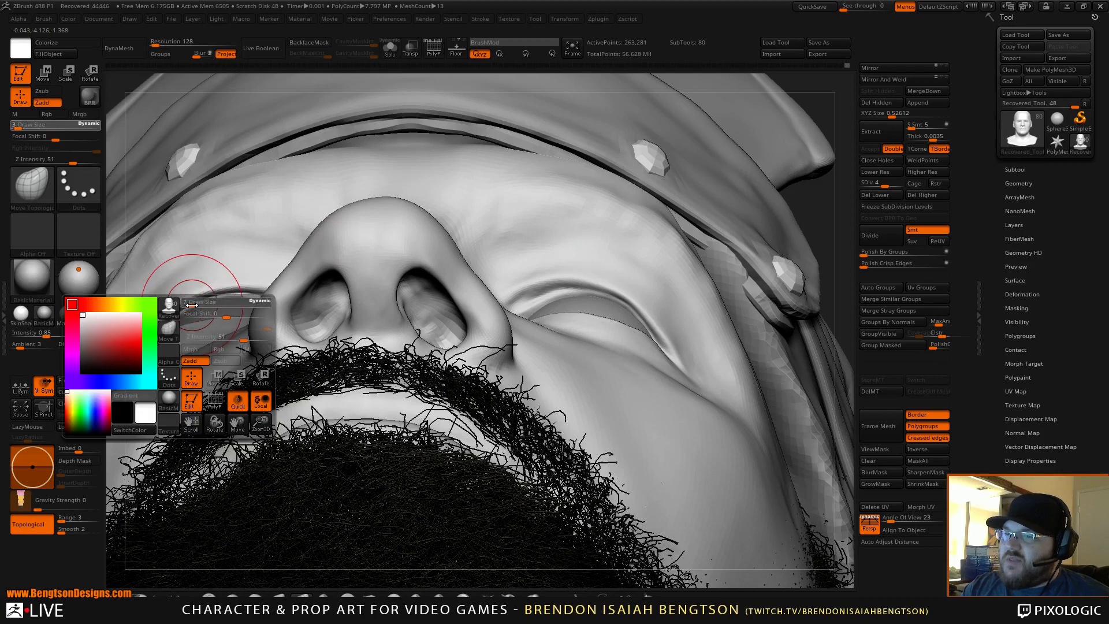
{"action": "left_click_drag", "start_coordinate": [192, 304], "coordinate": [244, 297]}
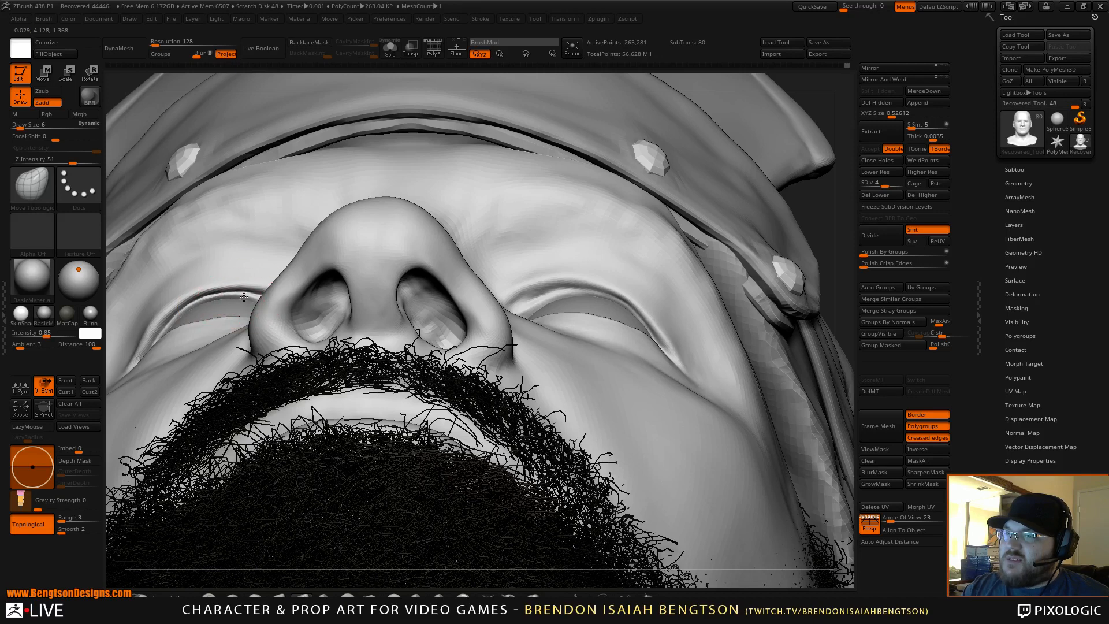
{"action": "left_click_drag", "start_coordinate": [168, 328], "coordinate": [168, 326]}
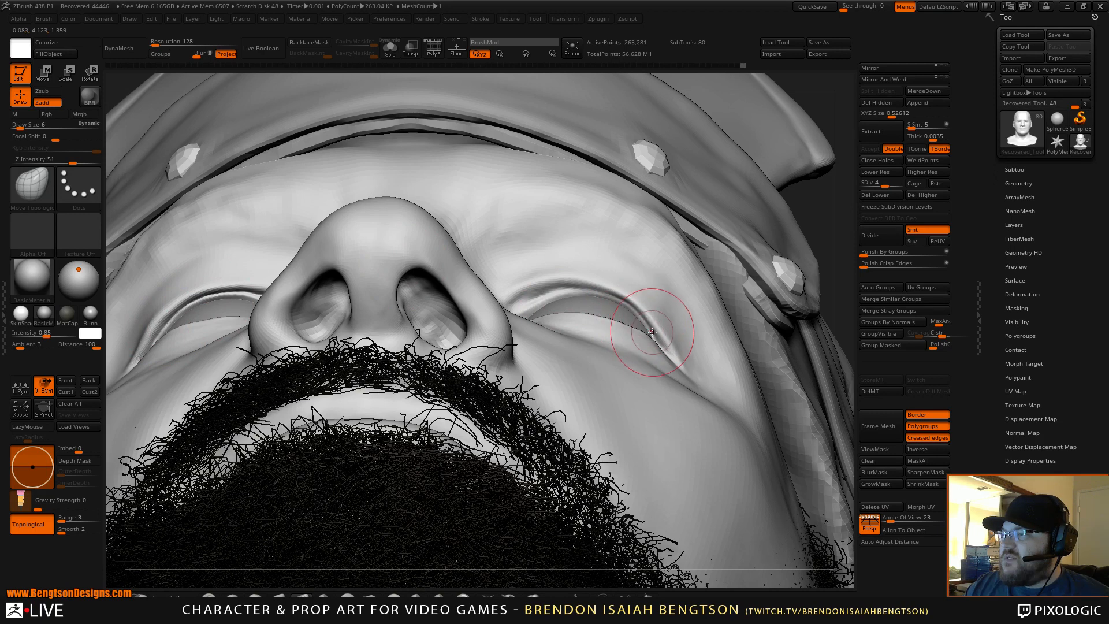
{"action": "left_click_drag", "start_coordinate": [641, 317], "coordinate": [601, 301]}
{"action": "mouse_move", "coordinate": [588, 299]}
{"action": "left_mouse_down"}
{"action": "mouse_move", "coordinate": [614, 311]}
{"action": "mouse_move", "coordinate": [619, 301]}
{"action": "mouse_move", "coordinate": [565, 297]}
{"action": "left_mouse_up"}
{"action": "key", "text": "ctrl+z"}
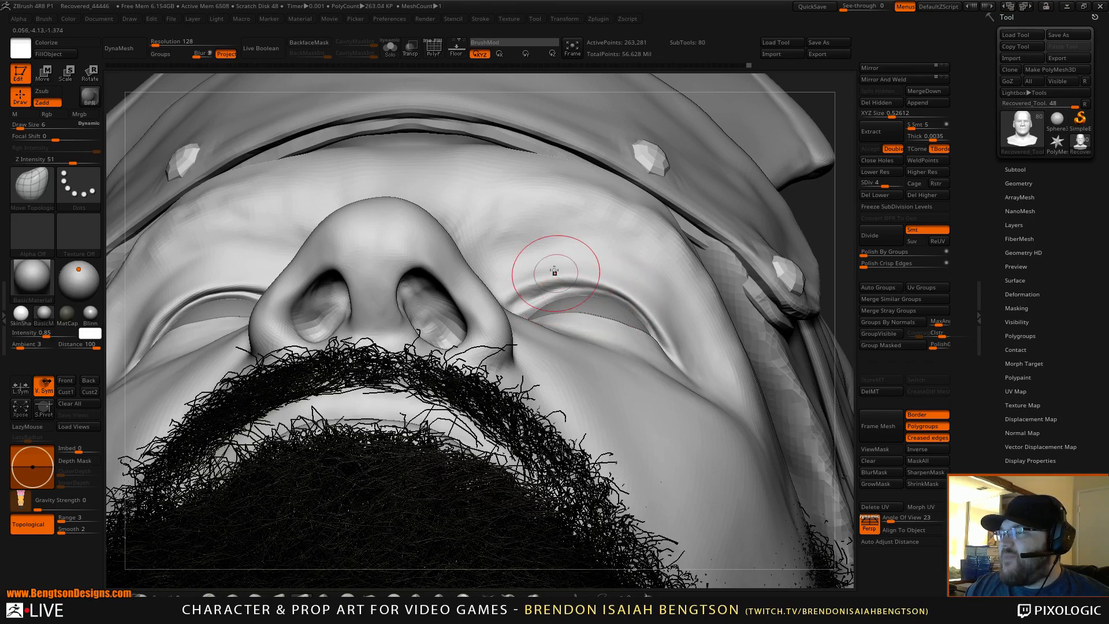
Adjust the lower eyelid beside the inner eye corner with Move Topological, working from a raised front angle
{"action": "mouse_move", "coordinate": [560, 258]}
{"action": "right_mouse_down"}
{"action": "mouse_move", "coordinate": [542, 287]}
{"action": "mouse_move", "coordinate": [564, 254]}
{"action": "right_mouse_up"}
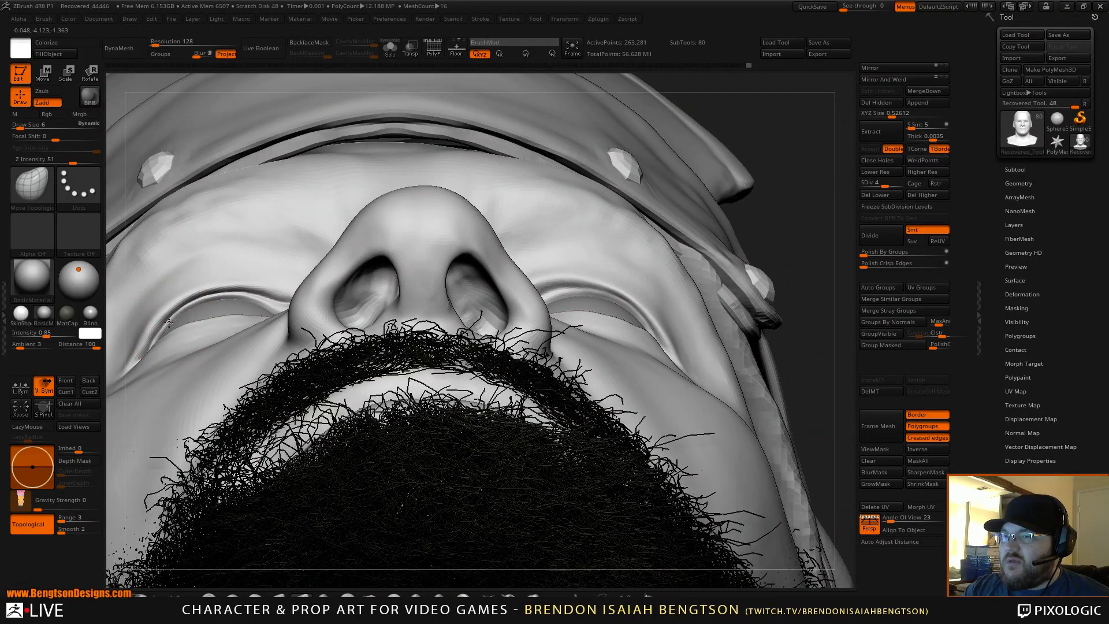
{"action": "right_click_drag", "start_coordinate": [845, 247], "coordinate": [782, 116], "text": "ctrl"}
{"action": "mouse_move", "coordinate": [783, 264]}
{"action": "left_mouse_down", "text": "shift"}
{"action": "mouse_move", "coordinate": [730, 250]}
{"action": "mouse_move", "coordinate": [781, 265]}
{"action": "left_mouse_up", "text": "shift"}
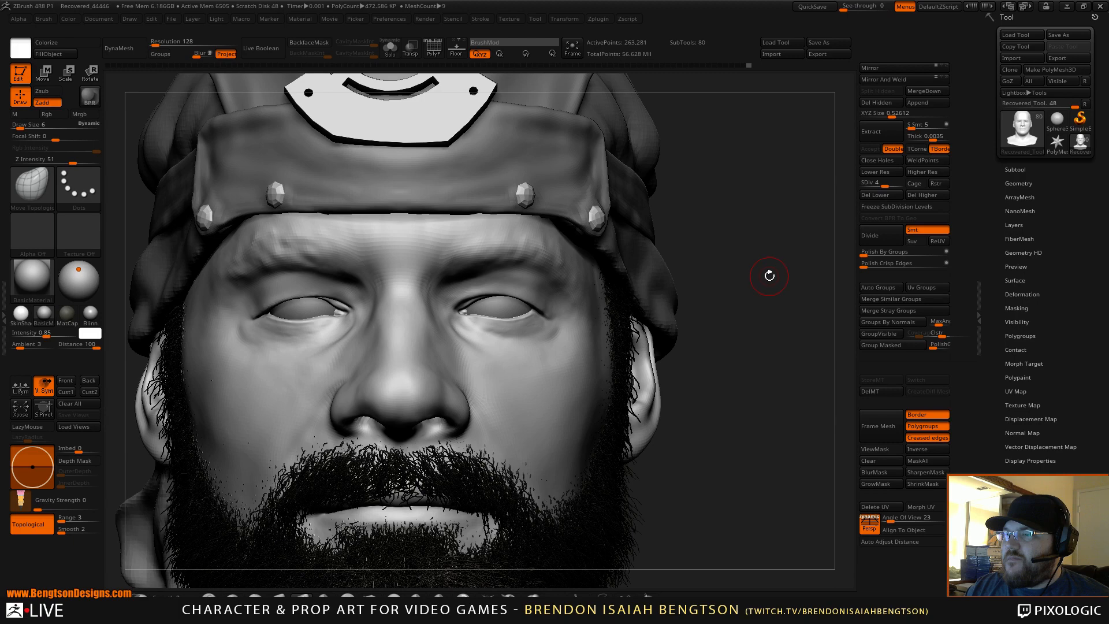
{"action": "left_click_drag", "start_coordinate": [769, 278], "coordinate": [750, 342]}
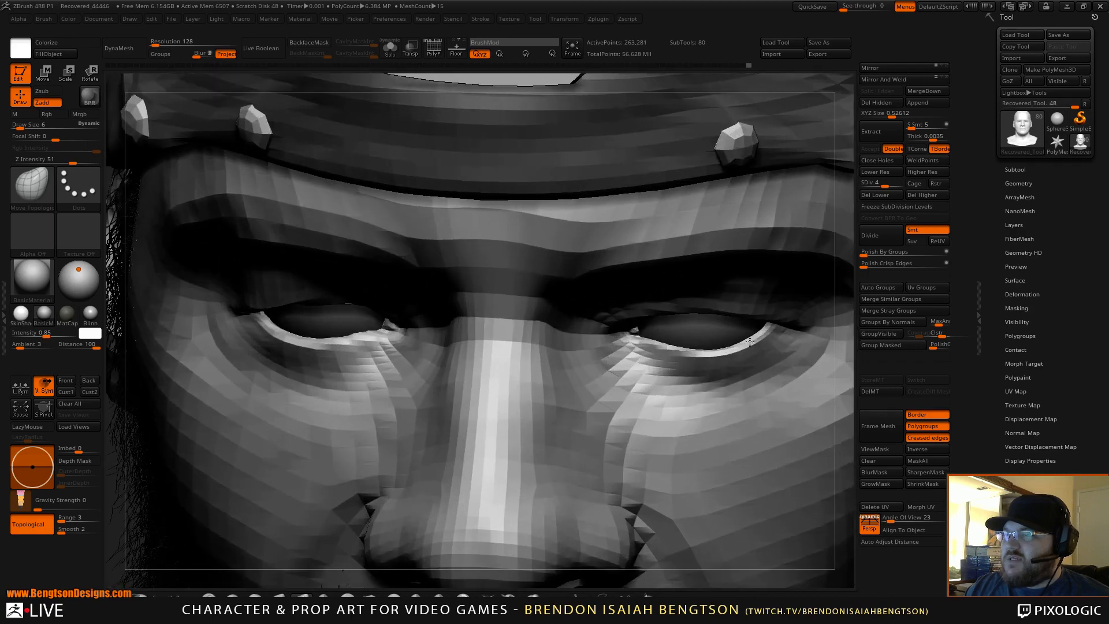
{"action": "right_click_drag", "start_coordinate": [631, 329], "coordinate": [570, 341], "text": "alt"}
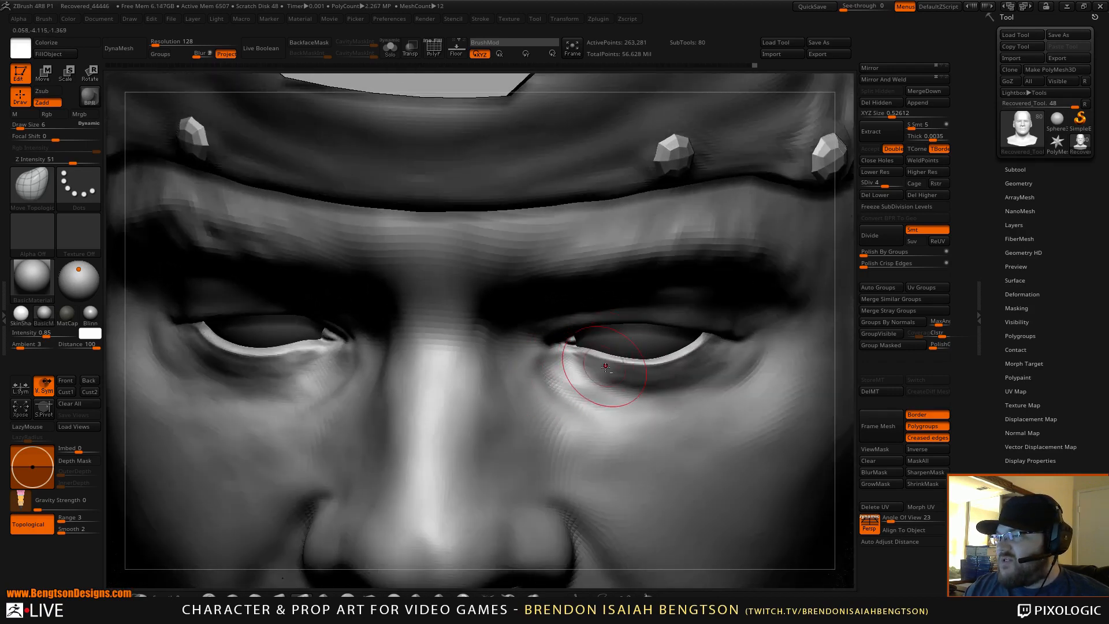
{"action": "mouse_move", "coordinate": [614, 366]}
{"action": "left_mouse_down"}
{"action": "mouse_move", "coordinate": [629, 373]}
{"action": "mouse_move", "coordinate": [579, 360]}
{"action": "left_mouse_up"}
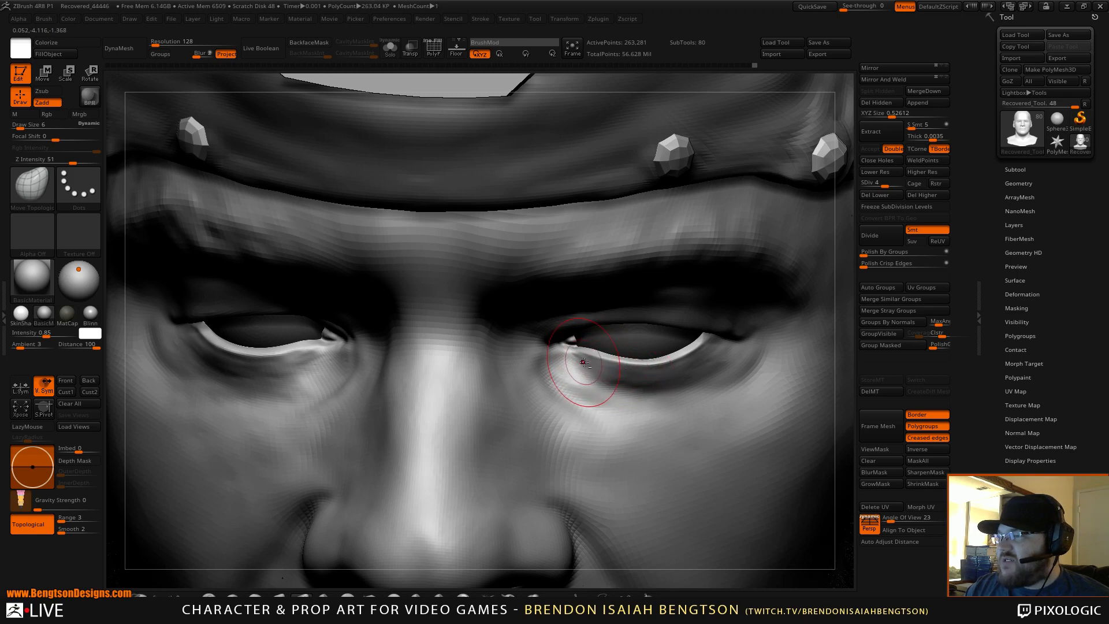
Check the bust from the front, then refine the lower eyelids at draw size 3 and smooth the skin beneath them
{"action": "key", "text": "f"}
{"action": "left_click_drag", "start_coordinate": [724, 174], "coordinate": [726, 155], "text": "alt"}
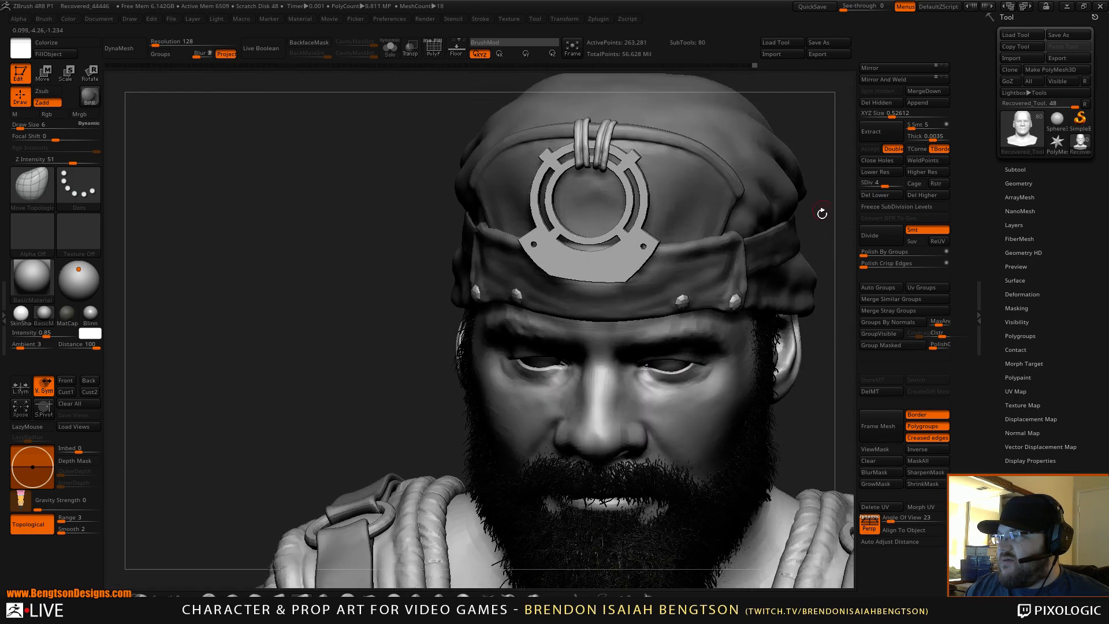
{"action": "mouse_move", "coordinate": [822, 213]}
{"action": "left_mouse_down", "text": "shift"}
{"action": "mouse_move", "coordinate": [815, 260]}
{"action": "mouse_move", "coordinate": [806, 220]}
{"action": "mouse_move", "coordinate": [788, 292]}
{"action": "mouse_move", "coordinate": [798, 299]}
{"action": "mouse_move", "coordinate": [776, 321]}
{"action": "left_mouse_up", "text": "shift"}
{"action": "mouse_move", "coordinate": [797, 324]}
{"action": "left_mouse_down"}
{"action": "mouse_move", "coordinate": [768, 315]}
{"action": "mouse_move", "coordinate": [780, 324]}
{"action": "mouse_move", "coordinate": [758, 326]}
{"action": "mouse_move", "coordinate": [781, 327]}
{"action": "mouse_move", "coordinate": [748, 249]}
{"action": "left_mouse_up"}
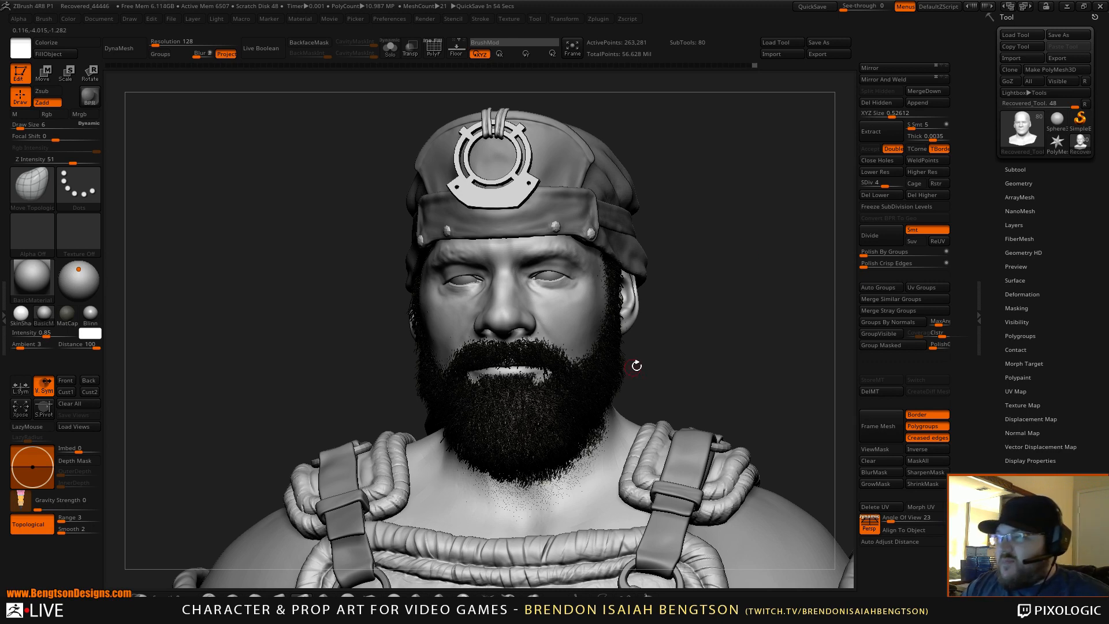
{"action": "mouse_move", "coordinate": [736, 323]}
{"action": "left_mouse_down"}
{"action": "mouse_move", "coordinate": [684, 338]}
{"action": "mouse_move", "coordinate": [737, 342]}
{"action": "mouse_move", "coordinate": [732, 314]}
{"action": "mouse_move", "coordinate": [768, 555]}
{"action": "left_mouse_up"}
{"action": "right_click_drag", "start_coordinate": [628, 289], "coordinate": [681, 384], "text": "alt"}
{"action": "key", "text": "space"}
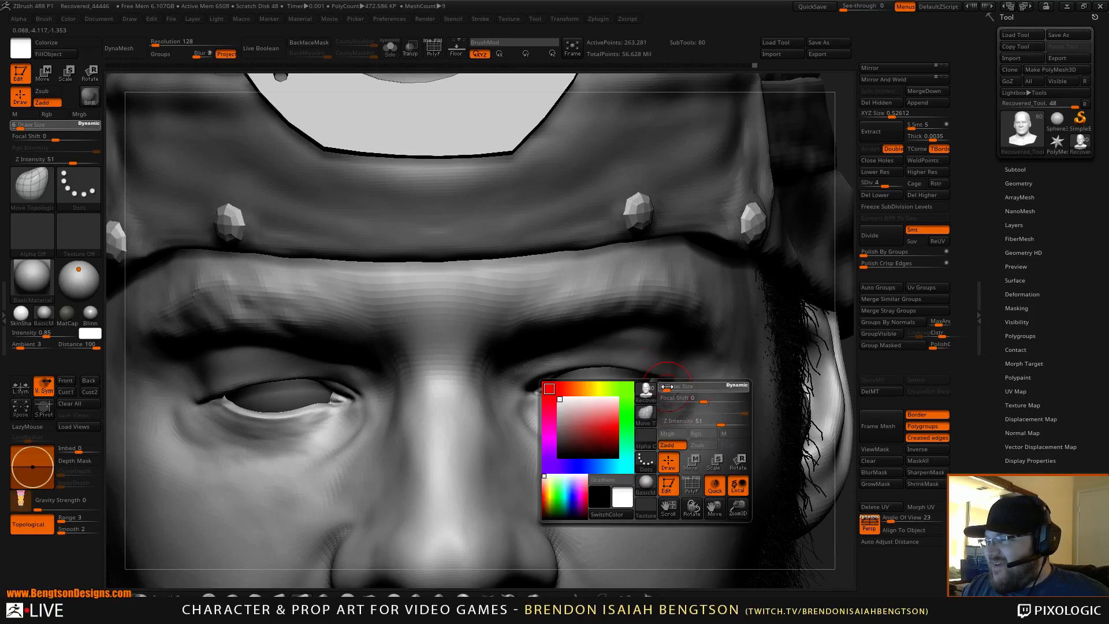
{"action": "left_click", "coordinate": [665, 387]}
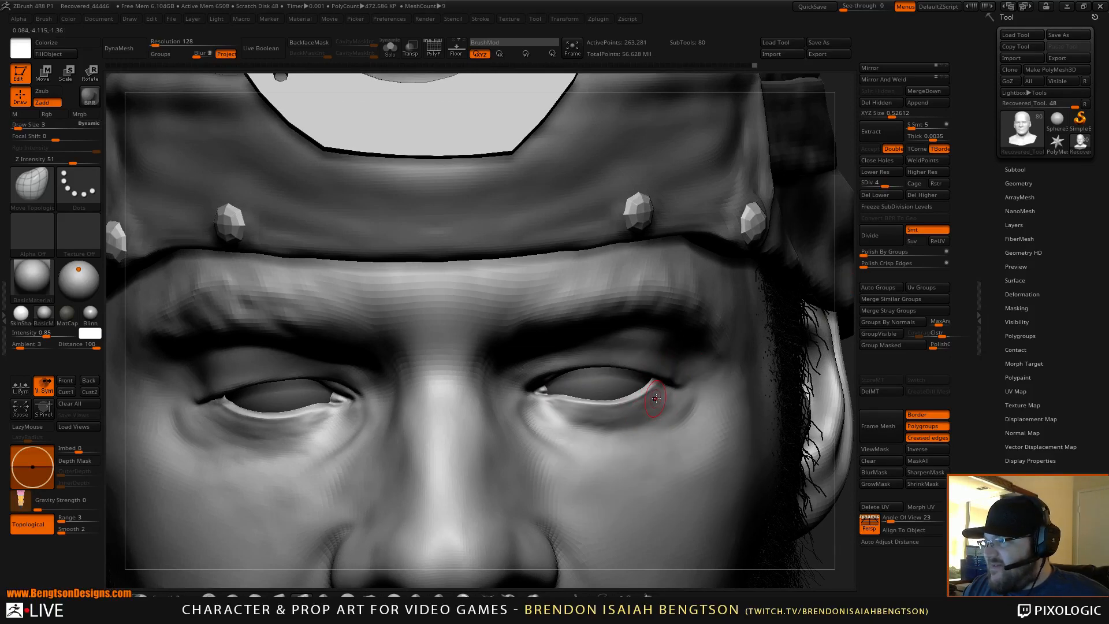
{"action": "key", "text": "shift"}
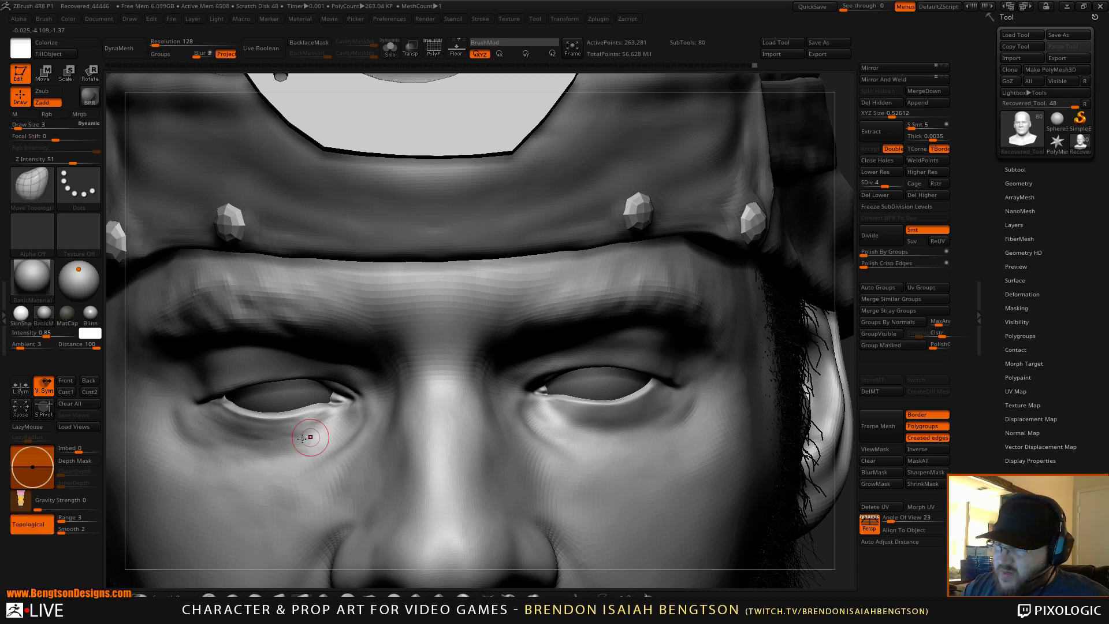
{"action": "left_click_drag", "start_coordinate": [302, 430], "coordinate": [296, 429], "text": "shift"}
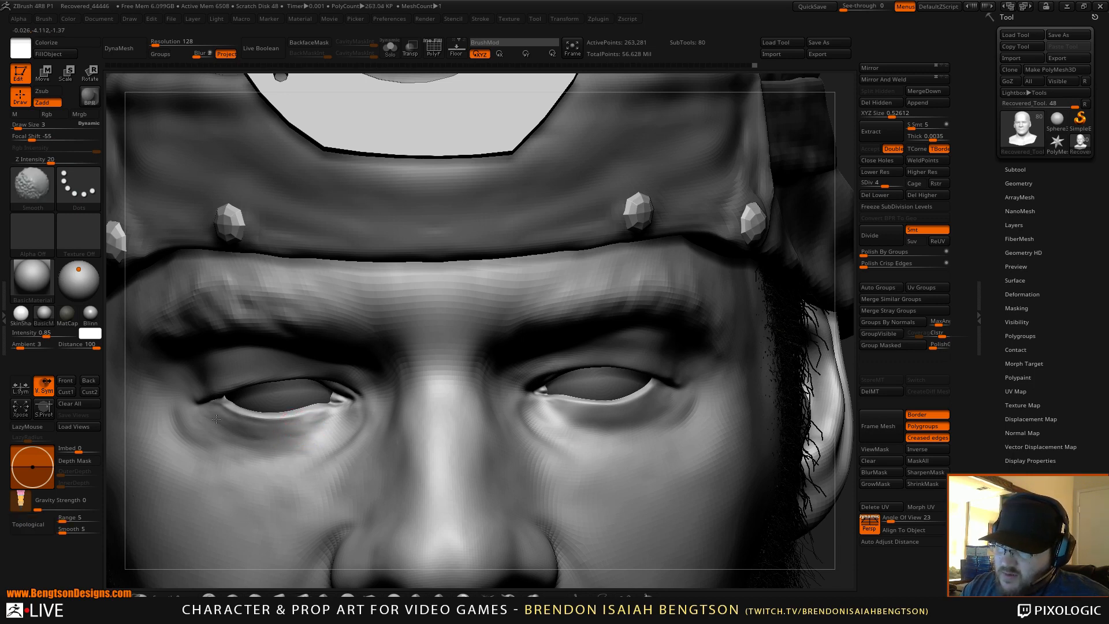
Soften the outer part of the lower eyelid and the skin beneath it at draw size 2
{"action": "right_click_drag", "start_coordinate": [270, 427], "coordinate": [345, 391], "text": "alt"}
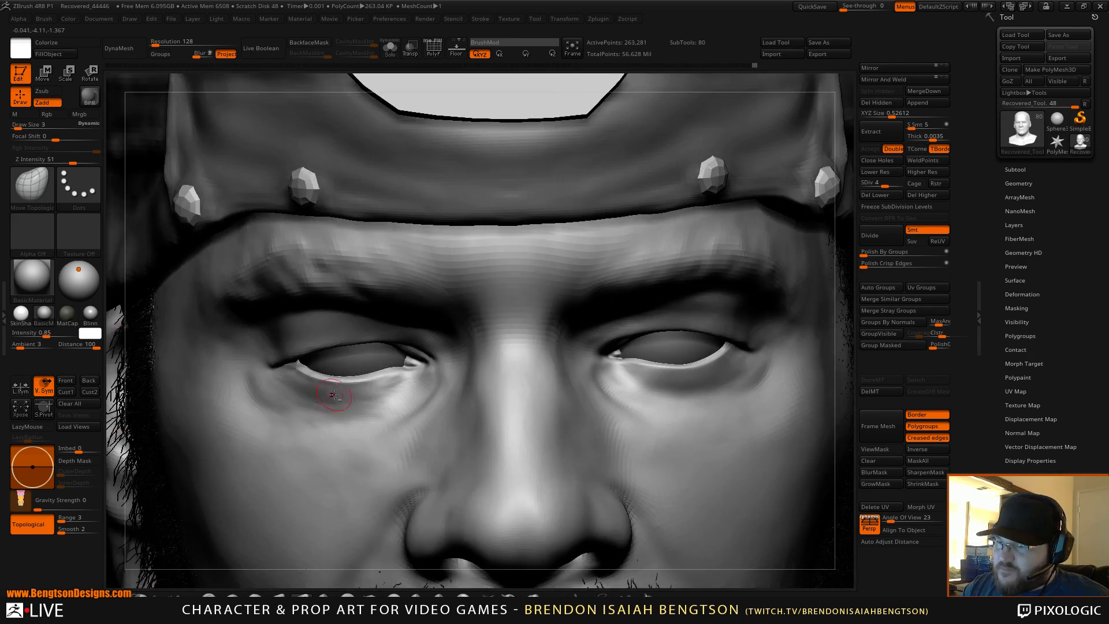
{"action": "key", "text": "space"}
{"action": "left_click_drag", "start_coordinate": [345, 391], "coordinate": [342, 391]}
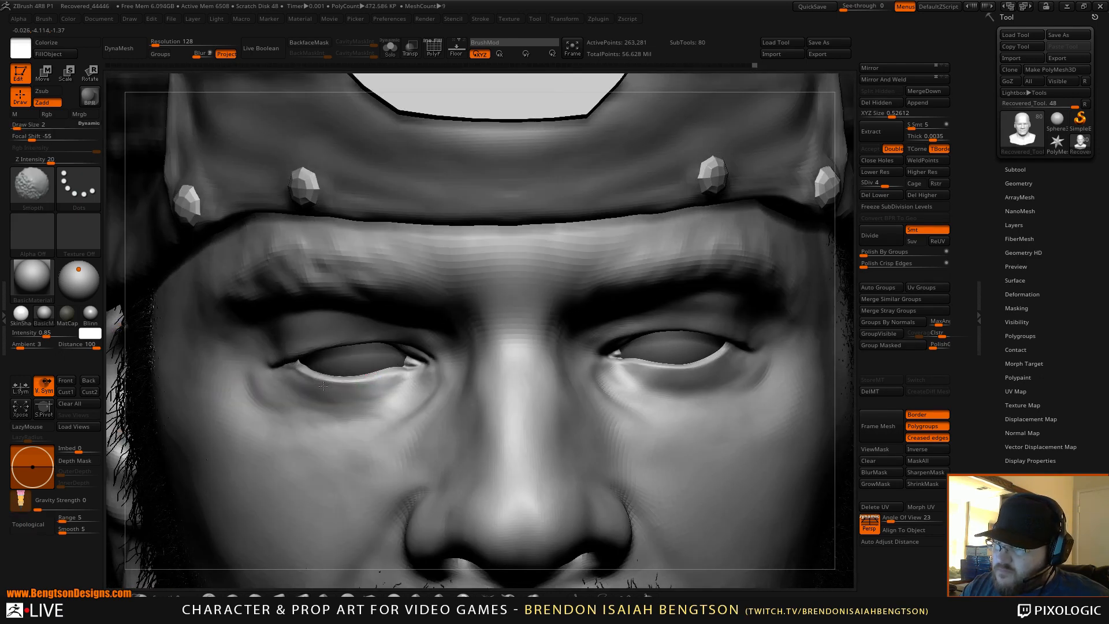
{"action": "left_click_drag", "start_coordinate": [310, 383], "coordinate": [318, 404]}
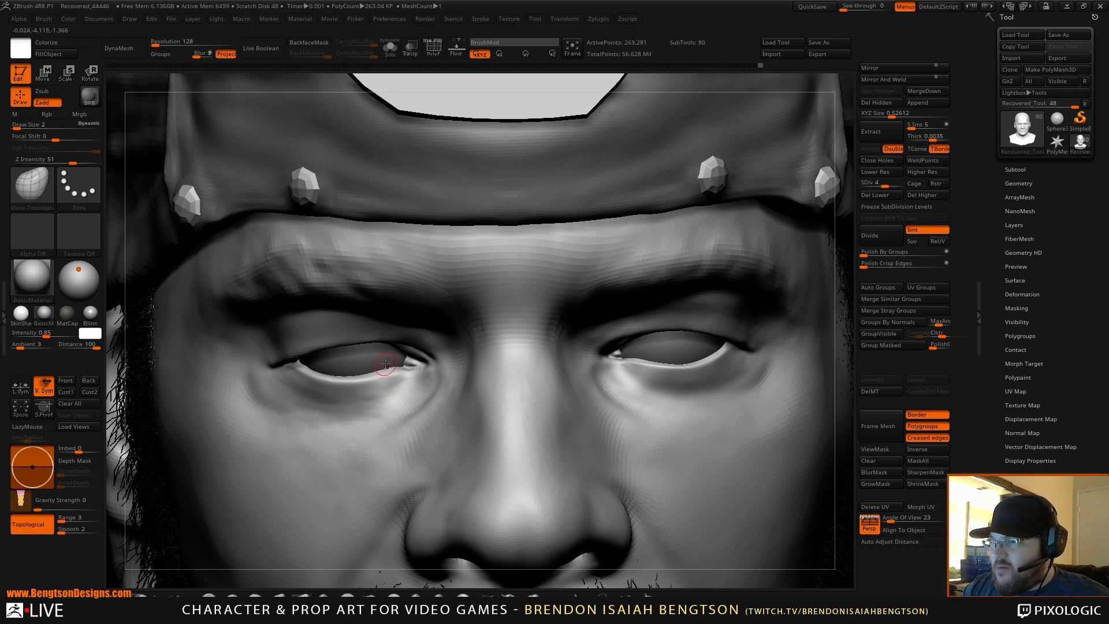
Build up the inner eye corner with the ClayBuildup brush at draw size 2
{"action": "right_click_drag", "start_coordinate": [403, 394], "coordinate": [431, 387]}
{"action": "key", "text": "b"}
{"action": "key", "text": "c"}
{"action": "key", "text": "b"}
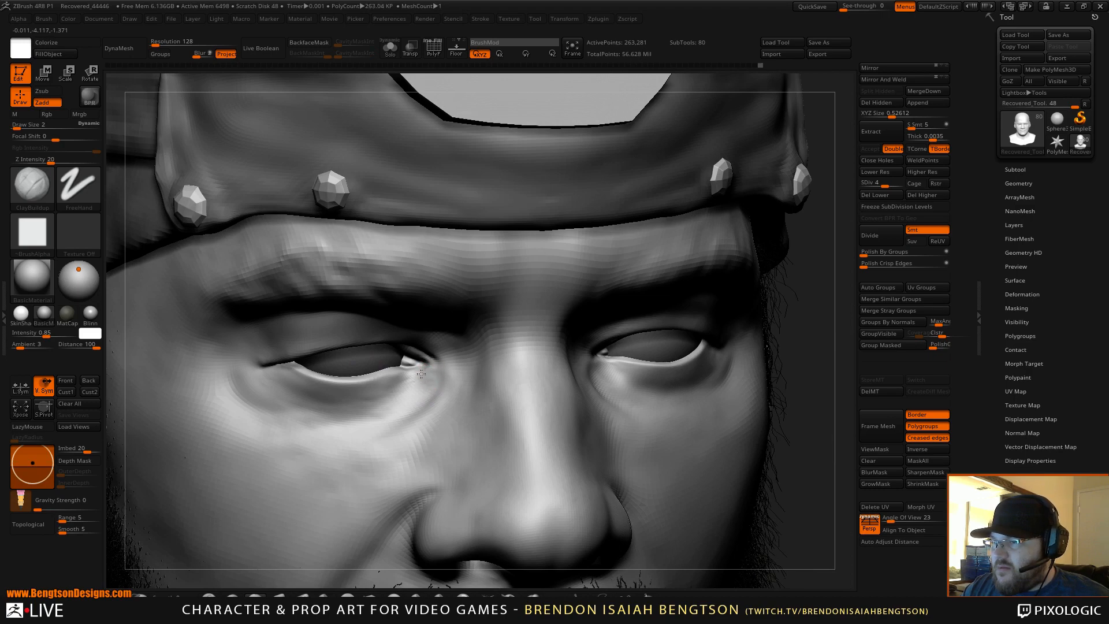
{"action": "left_click_drag", "start_coordinate": [421, 374], "coordinate": [414, 362]}
{"action": "right_click_drag", "start_coordinate": [430, 377], "coordinate": [417, 368]}
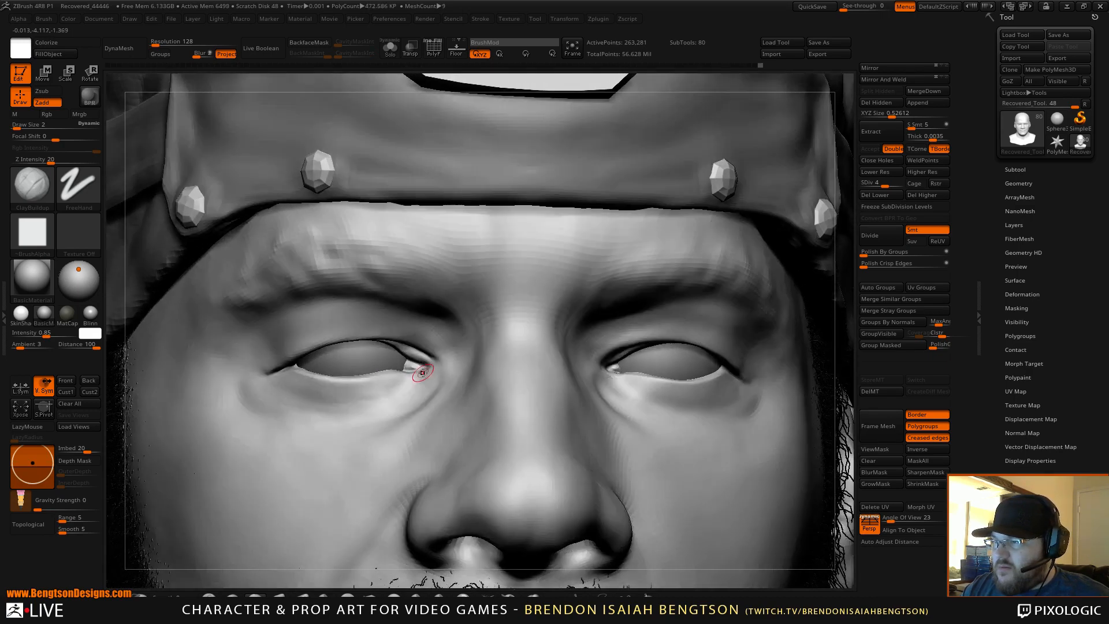
Reshape the inner eye corners from the front with Move Topological at draw size 4
{"action": "right_click_drag", "start_coordinate": [610, 355], "coordinate": [594, 354], "text": "shift"}
{"action": "key", "text": "b"}
{"action": "key", "text": "m"}
{"action": "key", "text": "t"}
{"action": "key", "text": "space"}
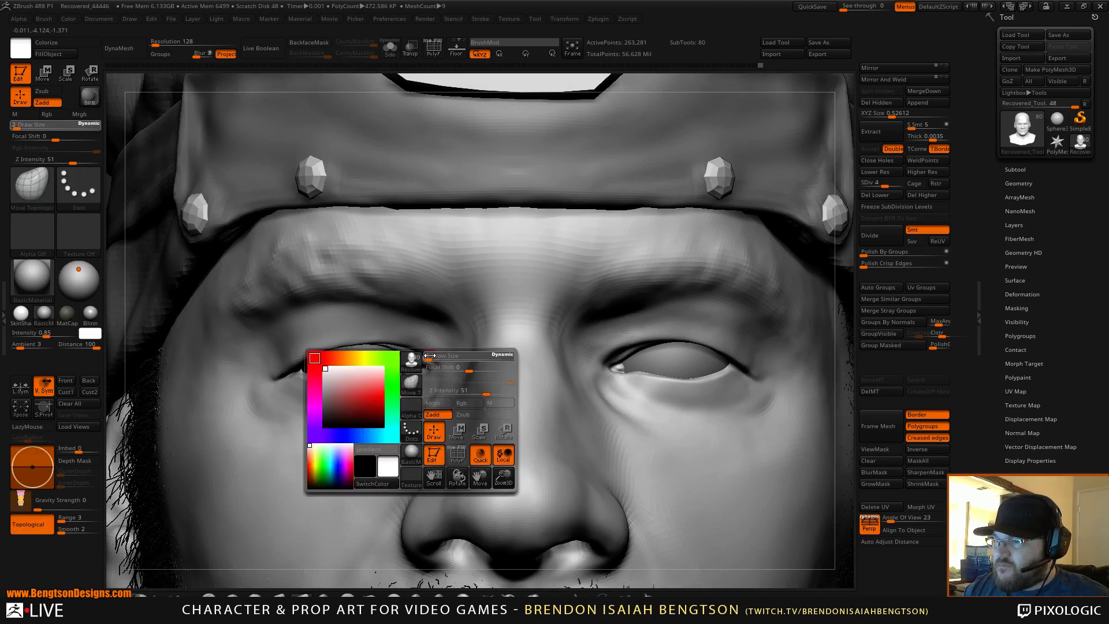
{"action": "mouse_move", "coordinate": [430, 356]}
{"action": "left_mouse_down"}
{"action": "mouse_move", "coordinate": [426, 371]}
{"action": "mouse_move", "coordinate": [406, 367]}
{"action": "mouse_move", "coordinate": [433, 365]}
{"action": "left_mouse_up"}
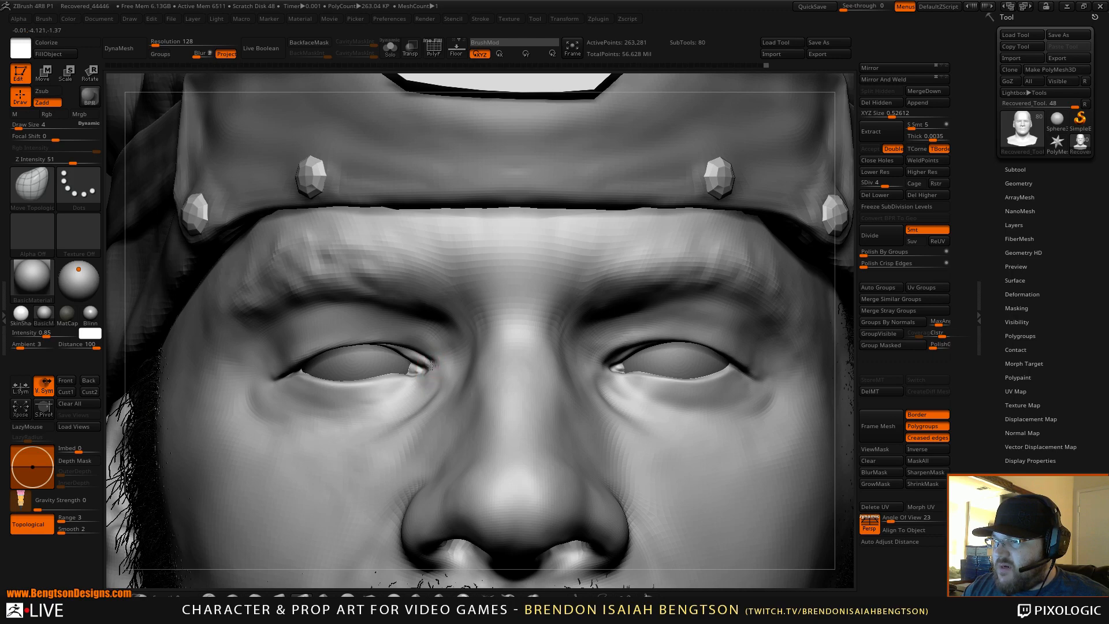
Examine the eyes and overall face of the bearded head from front and three-quarter angles
{"action": "right_click_drag", "start_coordinate": [526, 361], "coordinate": [597, 119], "text": "alt"}
{"action": "right_click_drag", "start_coordinate": [722, 162], "coordinate": [733, 252], "text": "alt"}
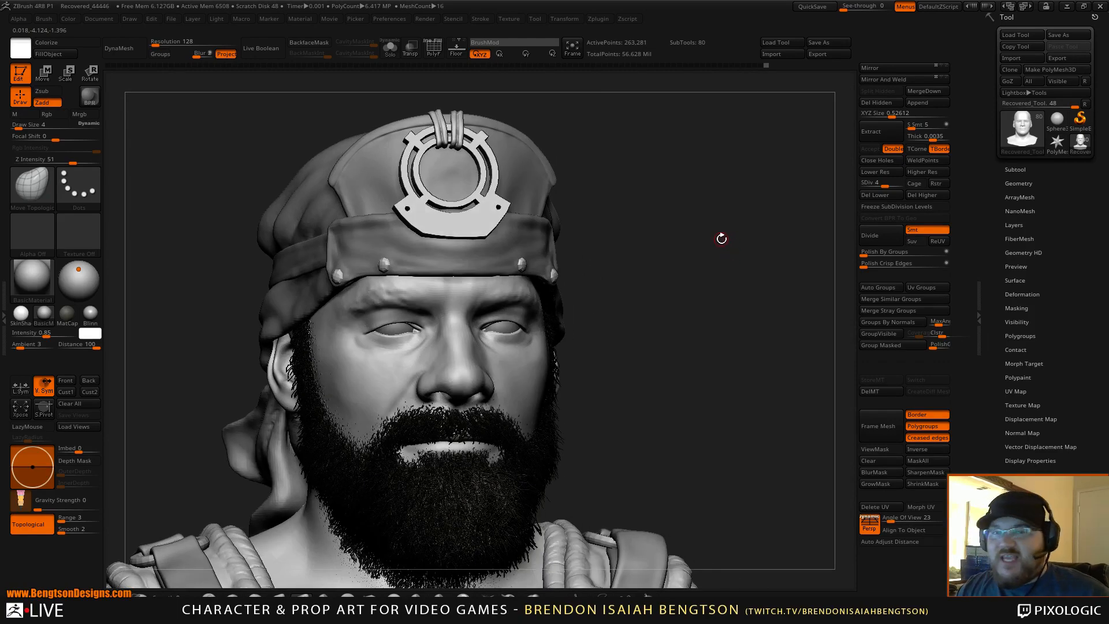
{"action": "mouse_move", "coordinate": [738, 295]}
{"action": "right_mouse_down"}
{"action": "mouse_move", "coordinate": [691, 298]}
{"action": "mouse_move", "coordinate": [737, 276]}
{"action": "mouse_move", "coordinate": [727, 299]}
{"action": "mouse_move", "coordinate": [728, 285]}
{"action": "right_mouse_up"}
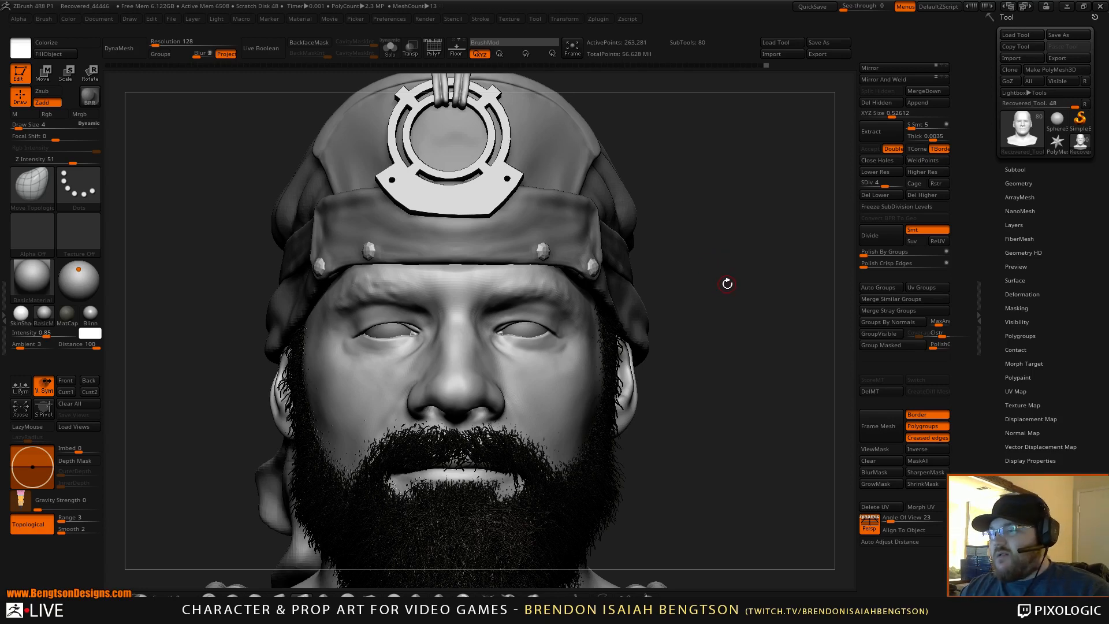
{"action": "right_click_drag", "start_coordinate": [736, 281], "coordinate": [736, 281]}
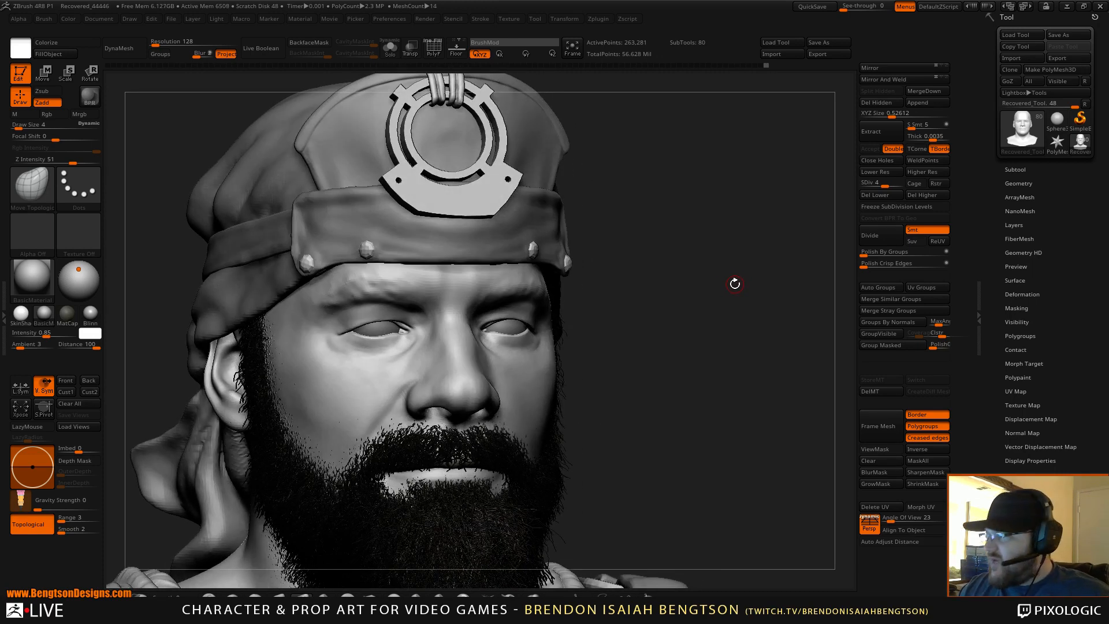
{"action": "mouse_move", "coordinate": [735, 286]}
{"action": "right_mouse_down"}
{"action": "mouse_move", "coordinate": [748, 315]}
{"action": "mouse_move", "coordinate": [730, 240]}
{"action": "mouse_move", "coordinate": [733, 249]}
{"action": "right_mouse_up"}
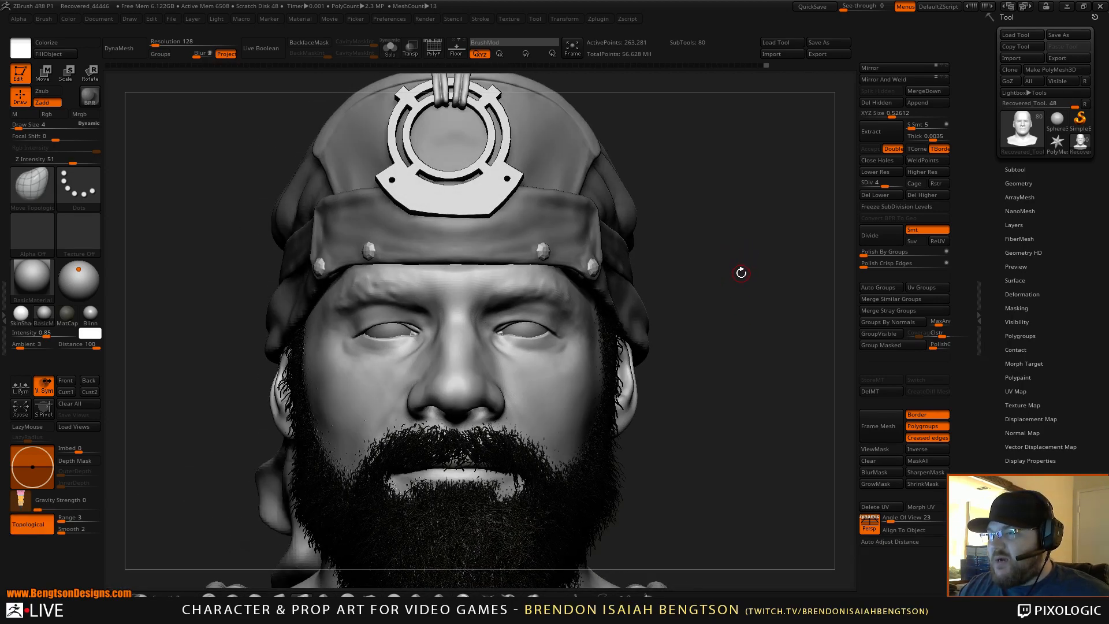
{"action": "right_click_drag", "start_coordinate": [740, 272], "coordinate": [745, 278]}
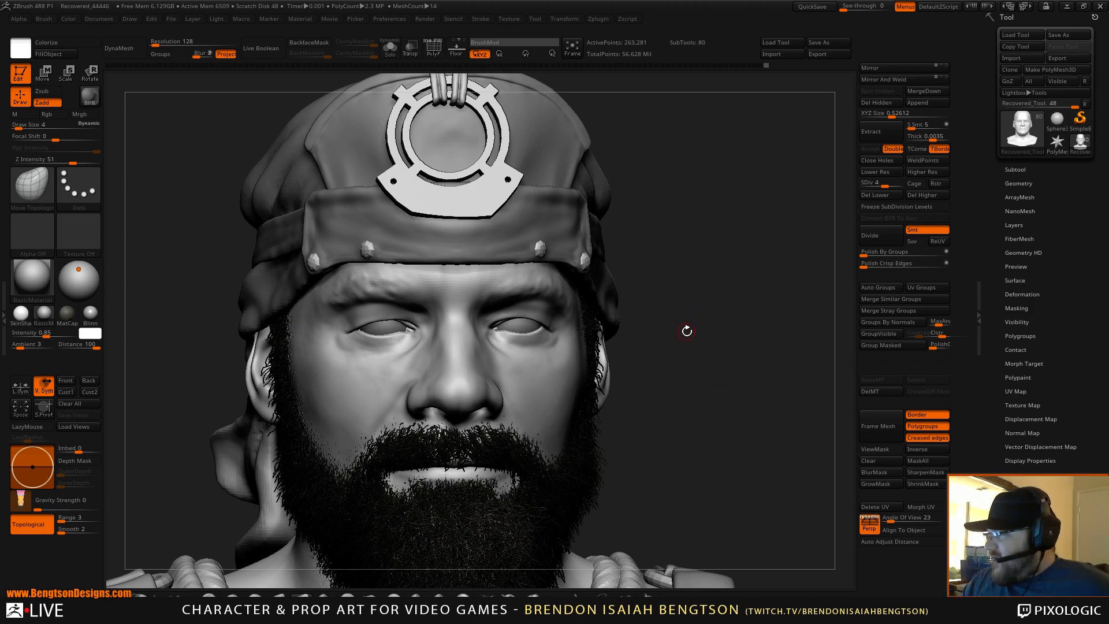
{"action": "left_click_drag", "start_coordinate": [730, 347], "coordinate": [636, 341]}
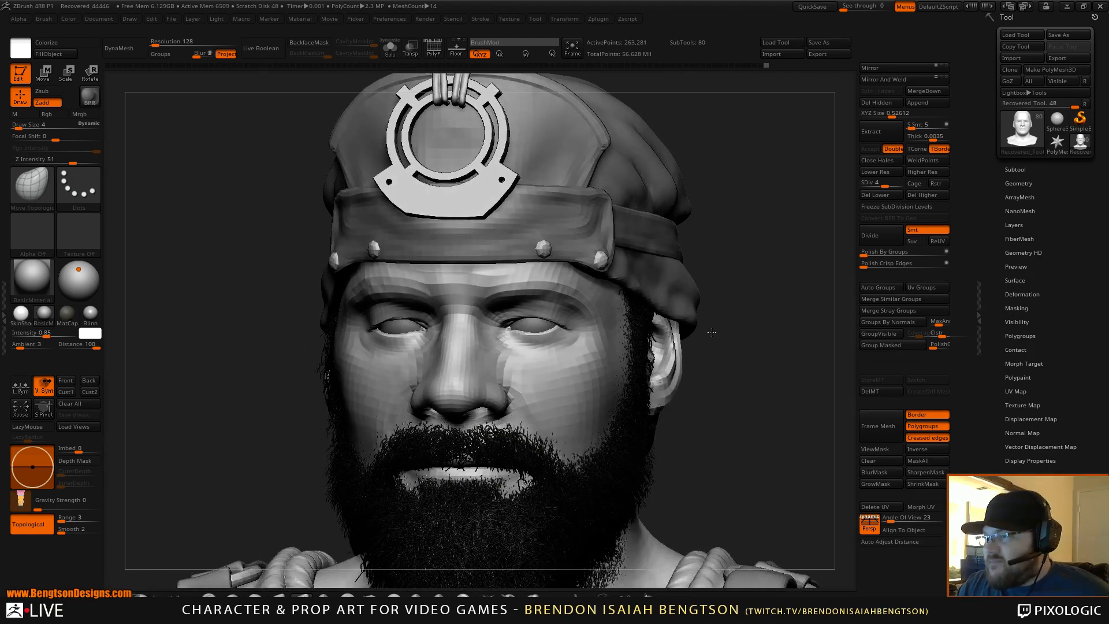
Build up the area between the brow and outer upper eyelid with ClayBuildup at draw size 5
{"action": "key", "text": "space"}
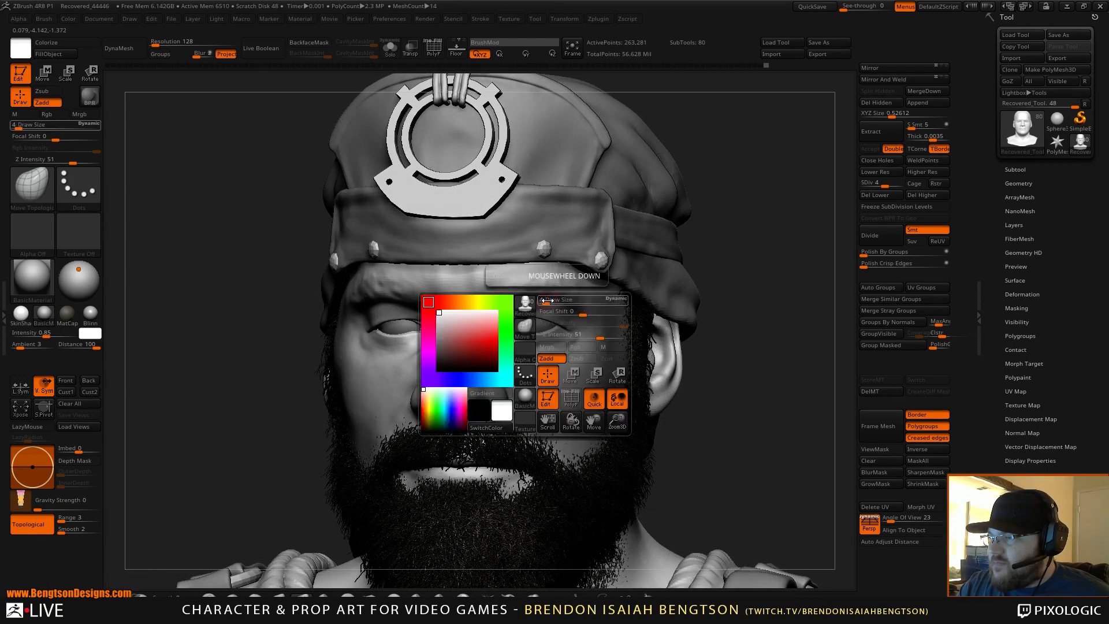
{"action": "left_click_drag", "start_coordinate": [547, 300], "coordinate": [549, 300]}
{"action": "left_click_drag", "start_coordinate": [757, 309], "coordinate": [751, 382]}
{"action": "left_click_drag", "start_coordinate": [832, 324], "coordinate": [812, 335]}
{"action": "key", "text": "b"}
{"action": "key", "text": "c"}
{"action": "key", "text": "b"}
{"action": "key", "text": "space"}
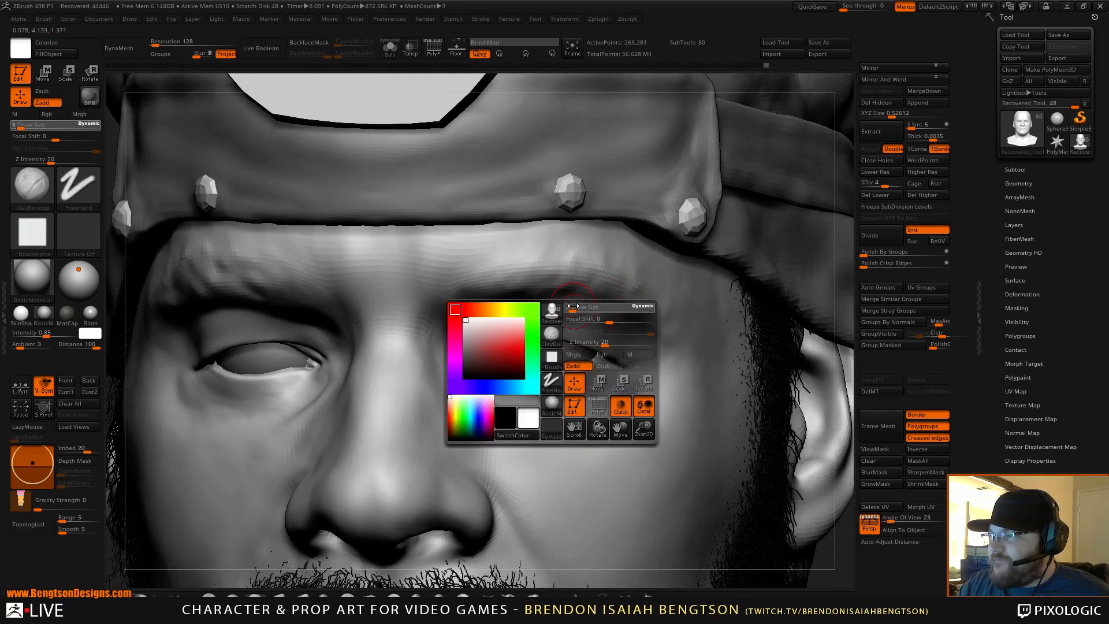
{"action": "left_click_drag", "start_coordinate": [574, 307], "coordinate": [571, 307]}
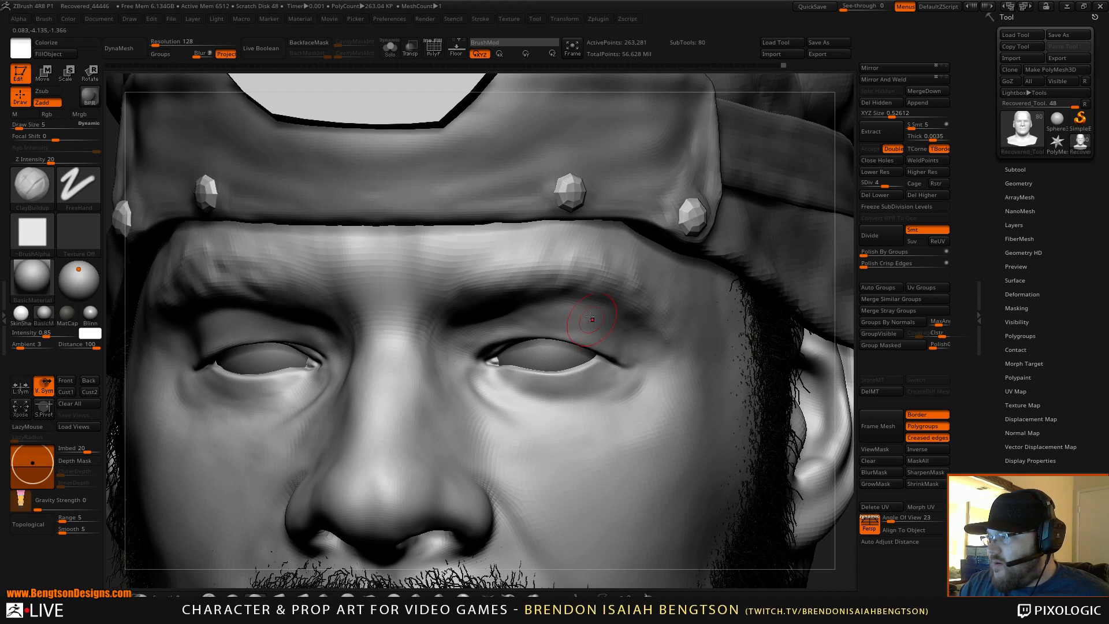
Reduce the draw size to 3 and examine the brow and eyelids from three-quarter and low angles
{"action": "right_click_drag", "start_coordinate": [640, 319], "coordinate": [523, 295], "text": "alt"}
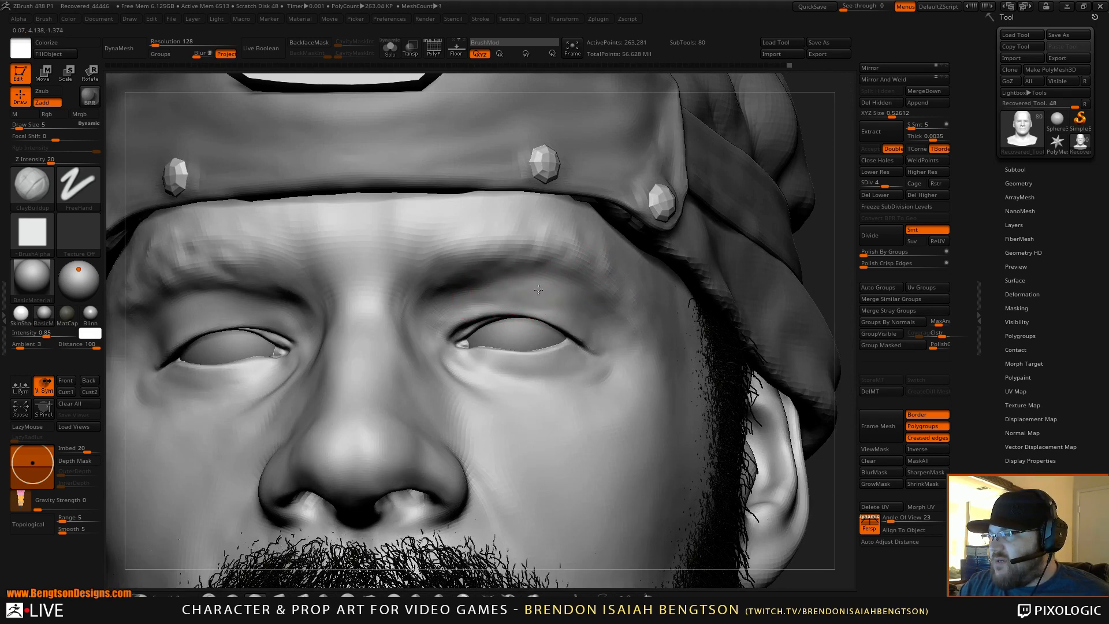
{"action": "mouse_move", "coordinate": [543, 289]}
{"action": "right_mouse_down"}
{"action": "mouse_move", "coordinate": [573, 330]}
{"action": "mouse_move", "coordinate": [536, 321]}
{"action": "right_mouse_up"}
{"action": "key", "text": "space"}
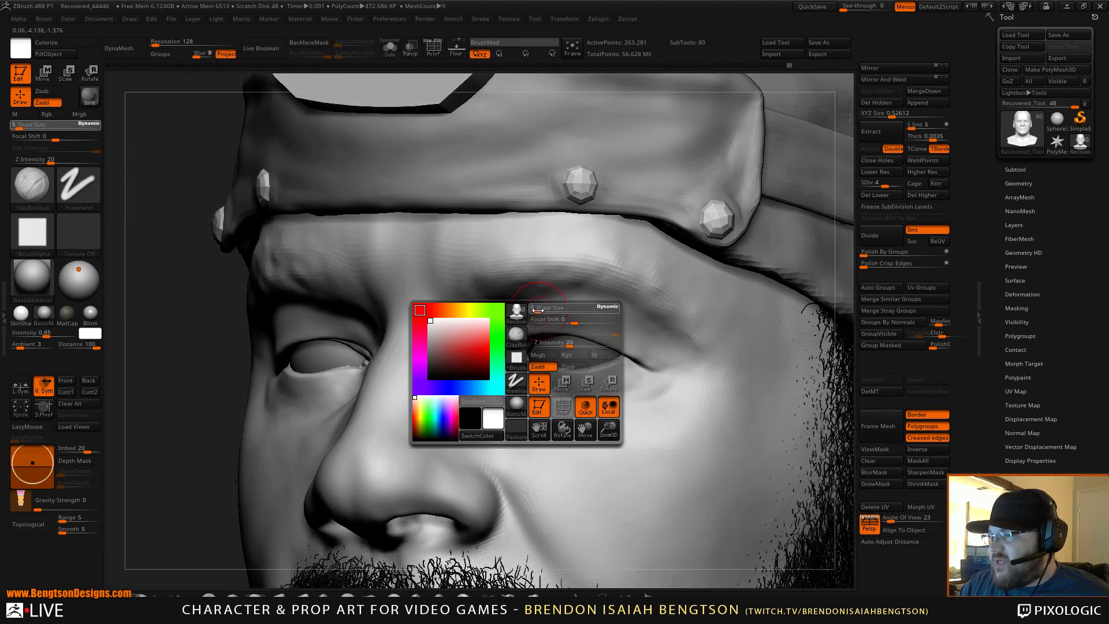
{"action": "key", "text": "shift"}
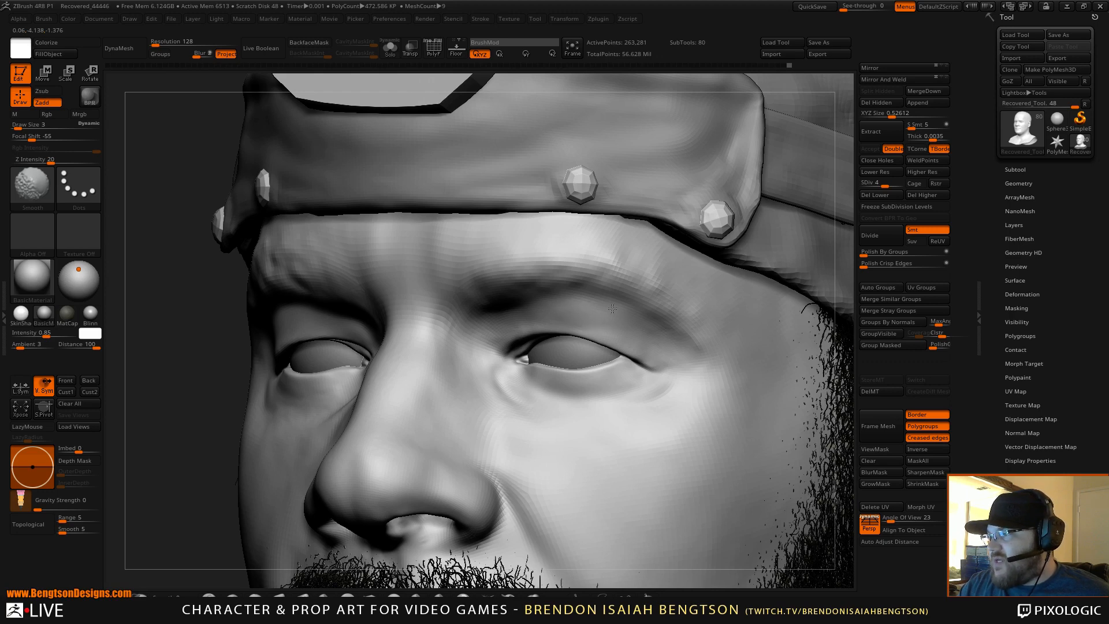
{"action": "mouse_move", "coordinate": [619, 335]}
{"action": "right_mouse_down"}
{"action": "mouse_move", "coordinate": [643, 331]}
{"action": "mouse_move", "coordinate": [613, 312]}
{"action": "mouse_move", "coordinate": [571, 347]}
{"action": "mouse_move", "coordinate": [570, 222]}
{"action": "mouse_move", "coordinate": [567, 265]}
{"action": "right_mouse_up"}
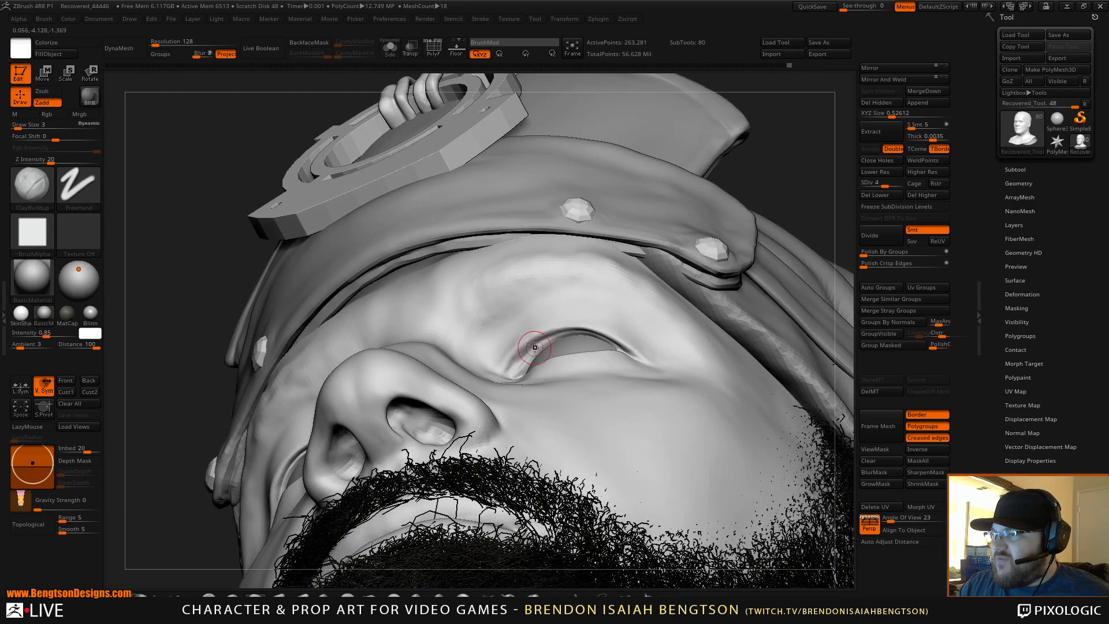
{"action": "mouse_move", "coordinate": [533, 313]}
{"action": "right_mouse_down"}
{"action": "mouse_move", "coordinate": [525, 366]}
{"action": "mouse_move", "coordinate": [536, 261]}
{"action": "mouse_move", "coordinate": [523, 271]}
{"action": "mouse_move", "coordinate": [527, 298]}
{"action": "right_mouse_up"}
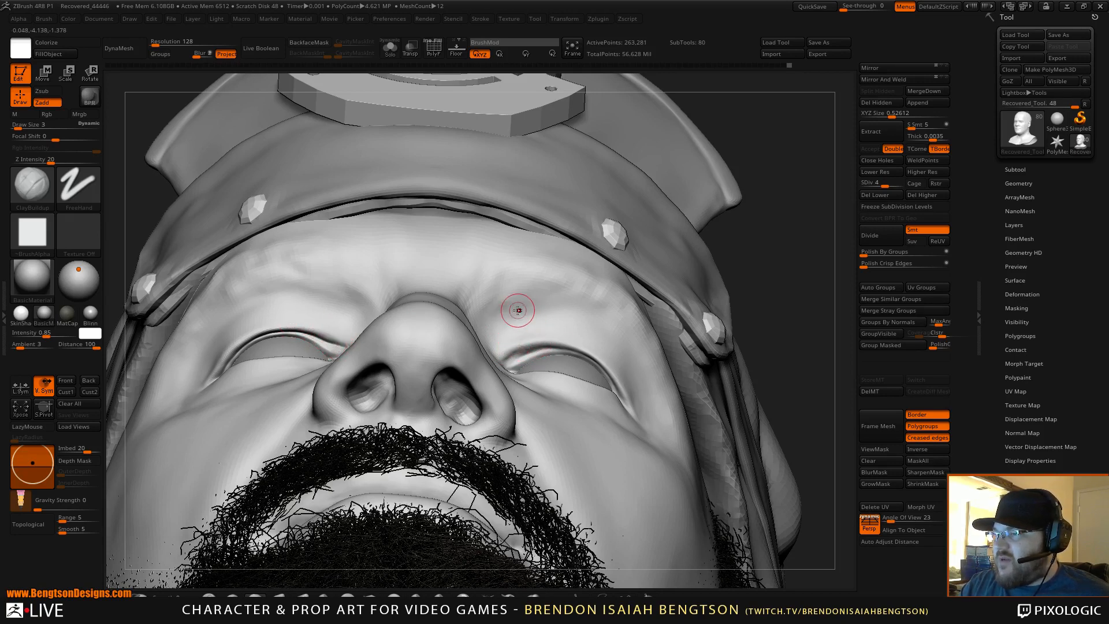
Reshape the skin above the inner eye corner with the Move Topological brush at draw size 8
{"action": "right_click_drag", "start_coordinate": [518, 310], "coordinate": [509, 341]}
{"action": "key", "text": "b"}
{"action": "key", "text": "m"}
{"action": "key", "text": "t"}
{"action": "key", "text": "space"}
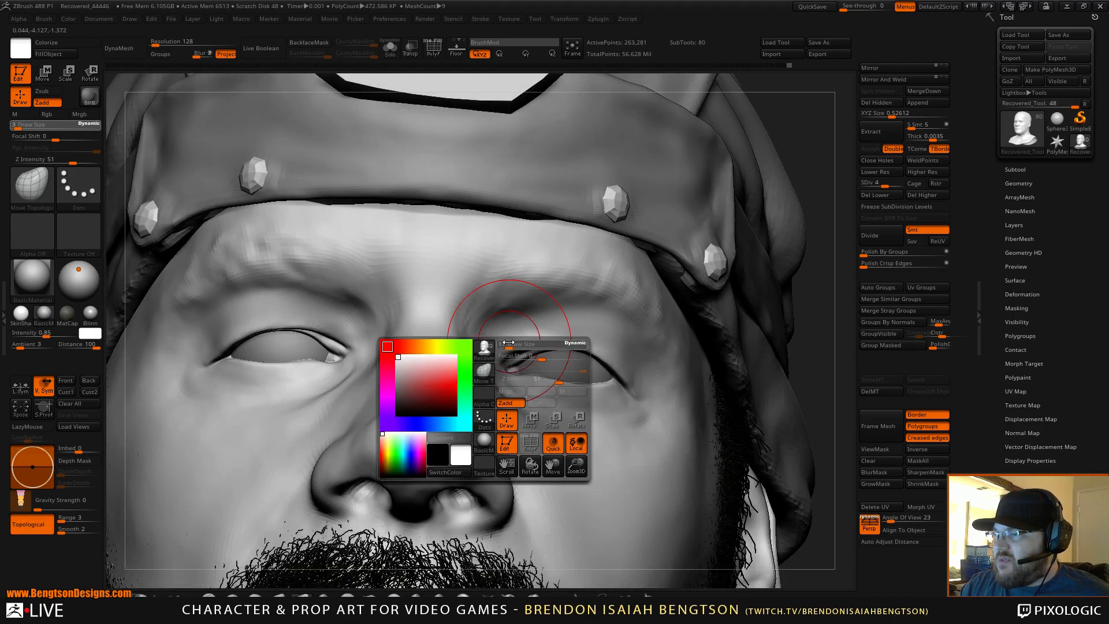
{"action": "left_click_drag", "start_coordinate": [508, 343], "coordinate": [510, 344]}
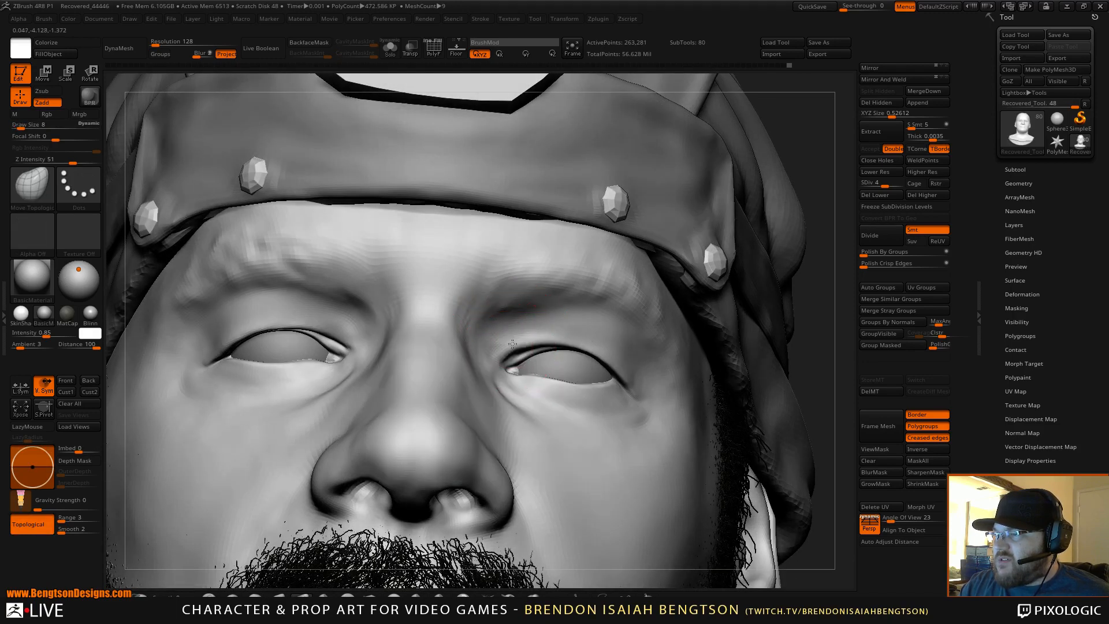
{"action": "mouse_move", "coordinate": [509, 346]}
{"action": "right_mouse_down"}
{"action": "mouse_move", "coordinate": [500, 305]}
{"action": "mouse_move", "coordinate": [508, 322]}
{"action": "right_mouse_up"}
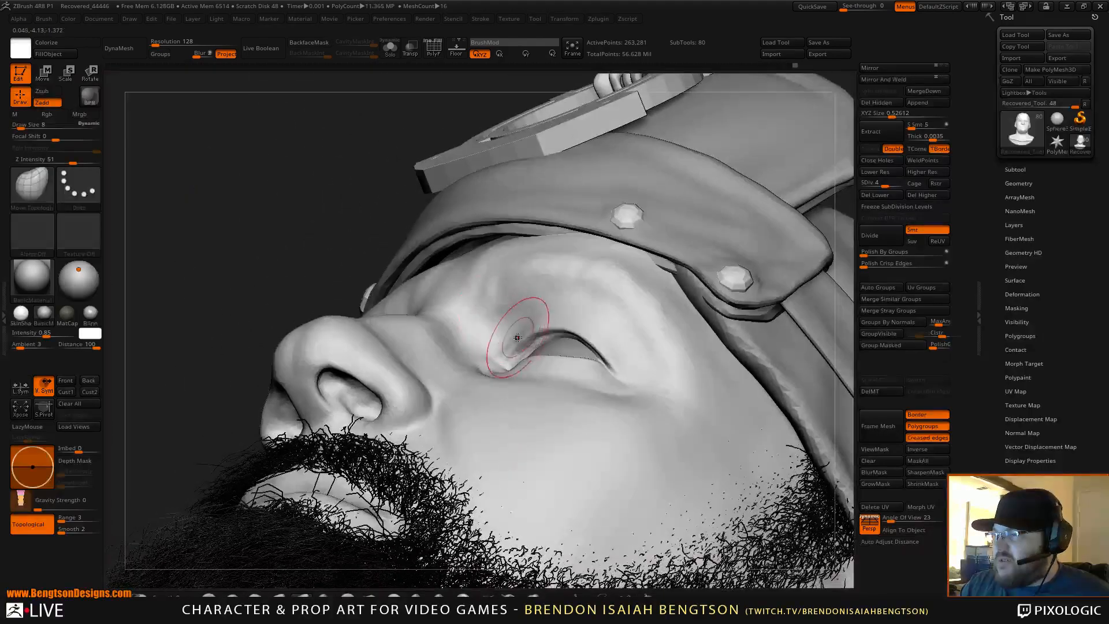
Refine the inner upper eyelid and the area beside the nose bridge with Move Topological at draw size 4
{"action": "key", "text": "space"}
{"action": "left_click_drag", "start_coordinate": [522, 336], "coordinate": [519, 338]}
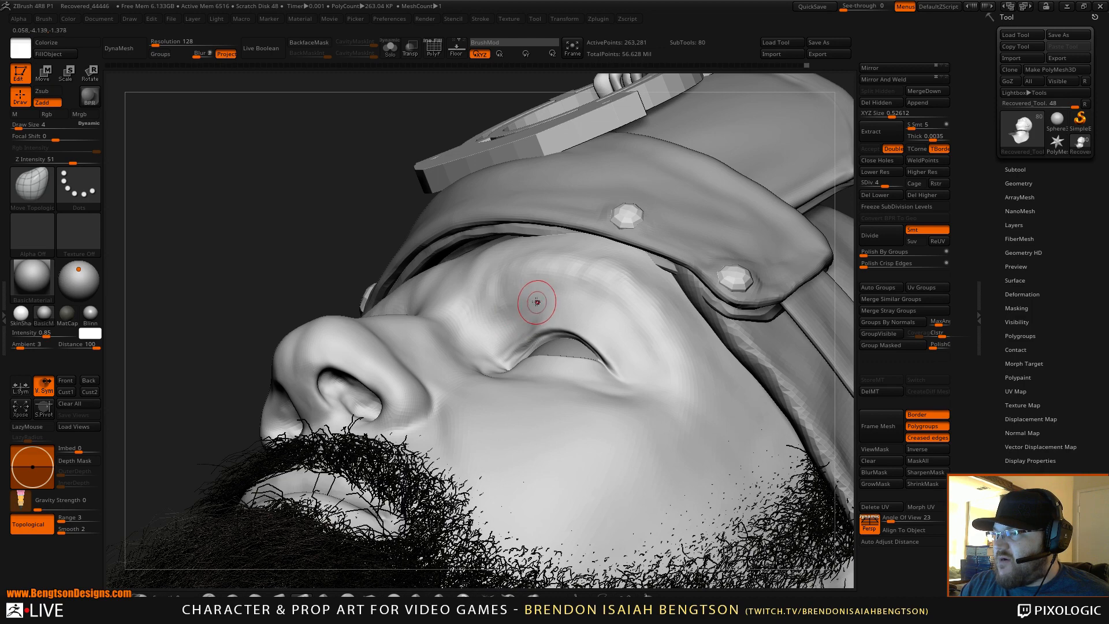
{"action": "right_click_drag", "start_coordinate": [525, 297], "coordinate": [536, 345], "text": "shift"}
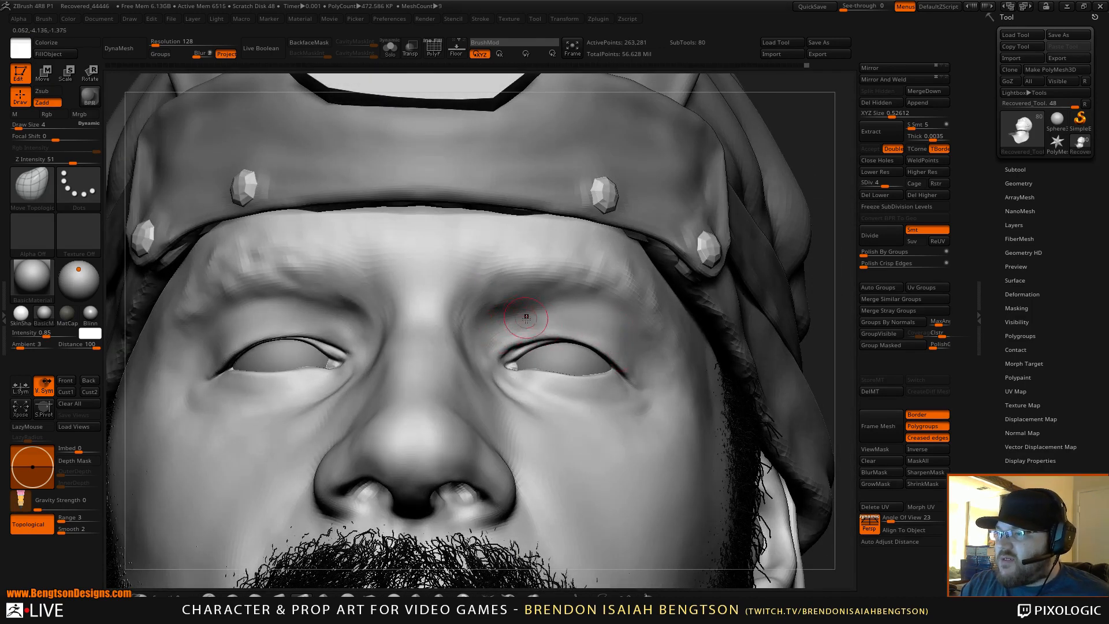
{"action": "right_click_drag", "start_coordinate": [544, 320], "coordinate": [474, 315]}
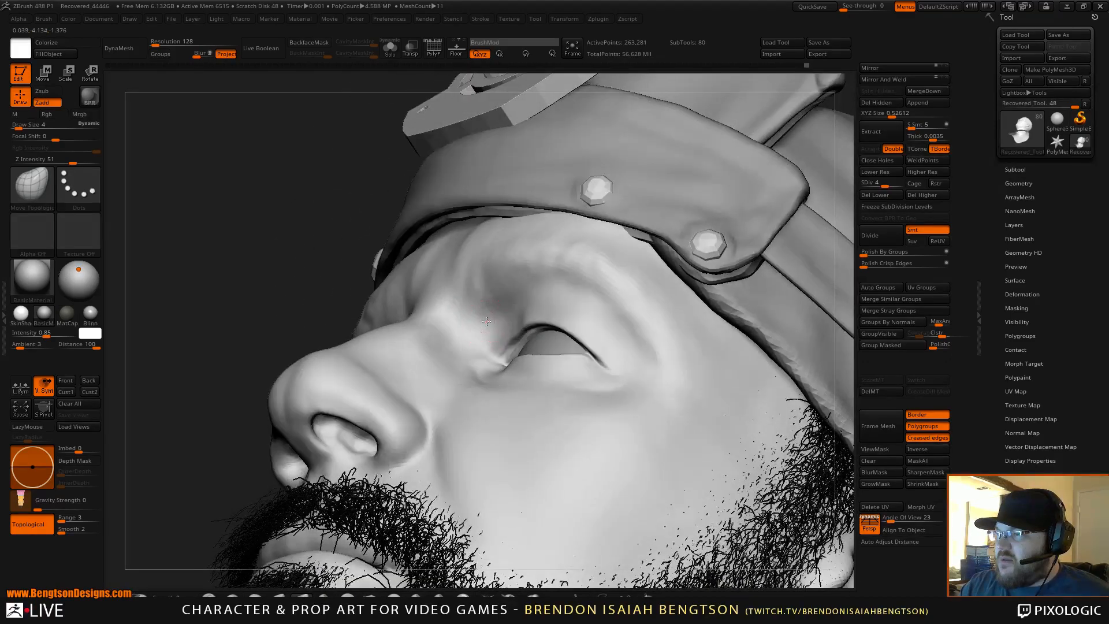
{"action": "left_click_drag", "start_coordinate": [496, 324], "coordinate": [500, 304]}
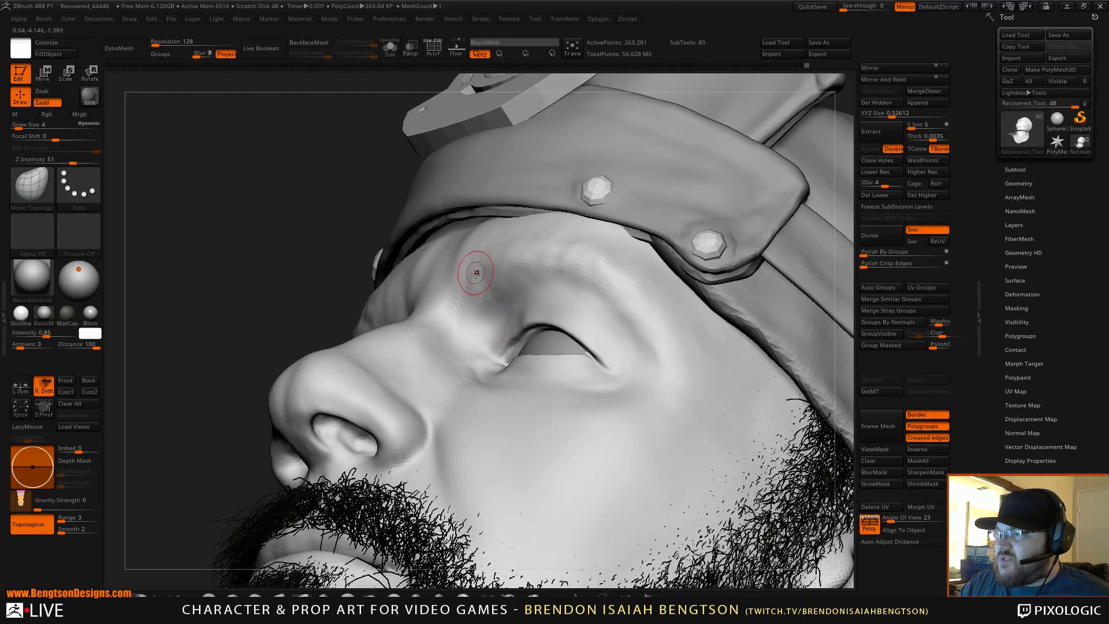
{"action": "right_click_drag", "start_coordinate": [470, 267], "coordinate": [497, 335]}
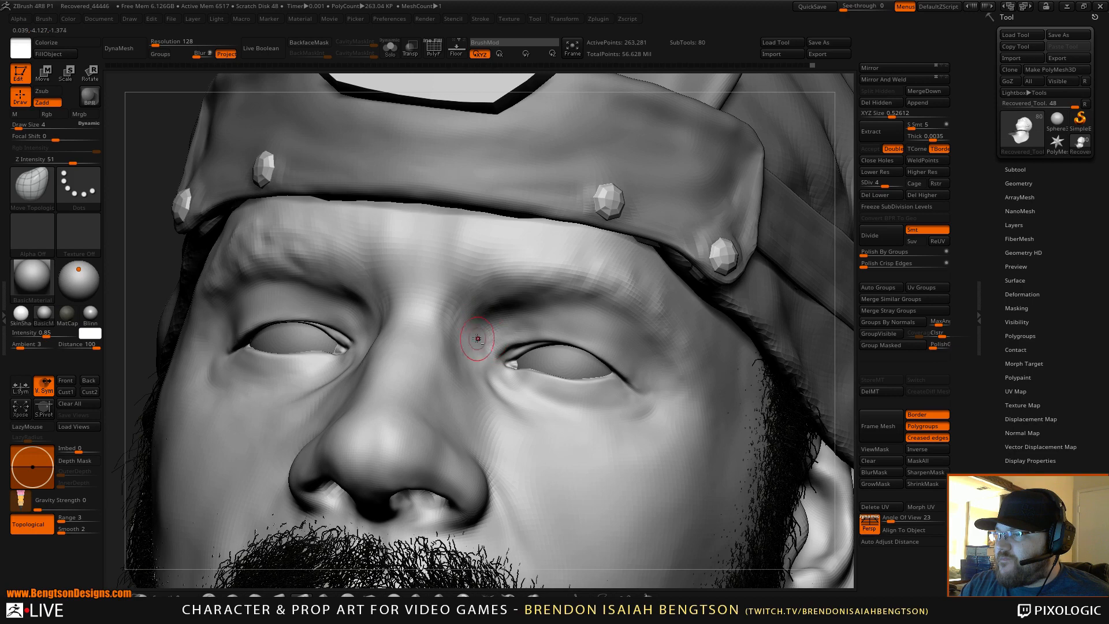
Examine the whole bearded head and the eye area from the front
{"action": "mouse_move", "coordinate": [495, 339]}
{"action": "right_mouse_down", "text": "shift"}
{"action": "mouse_move", "coordinate": [503, 384]}
{"action": "mouse_move", "coordinate": [564, 221]}
{"action": "right_mouse_up", "text": "shift"}
{"action": "right_click_drag", "start_coordinate": [677, 259], "coordinate": [649, 144], "text": "alt"}
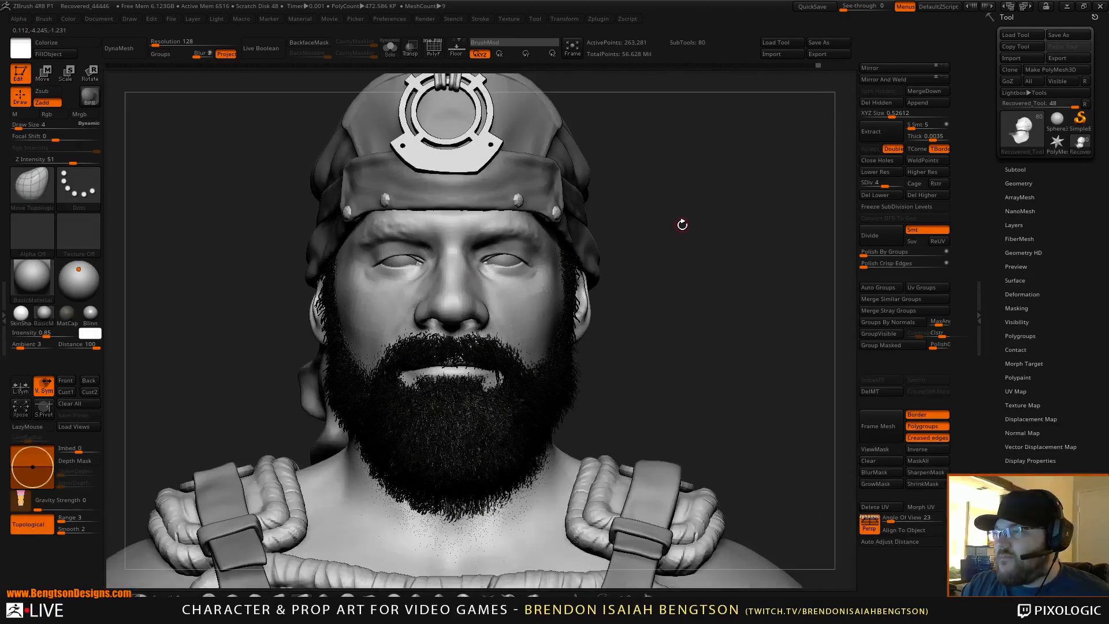
{"action": "right_click_drag", "start_coordinate": [683, 225], "coordinate": [689, 223]}
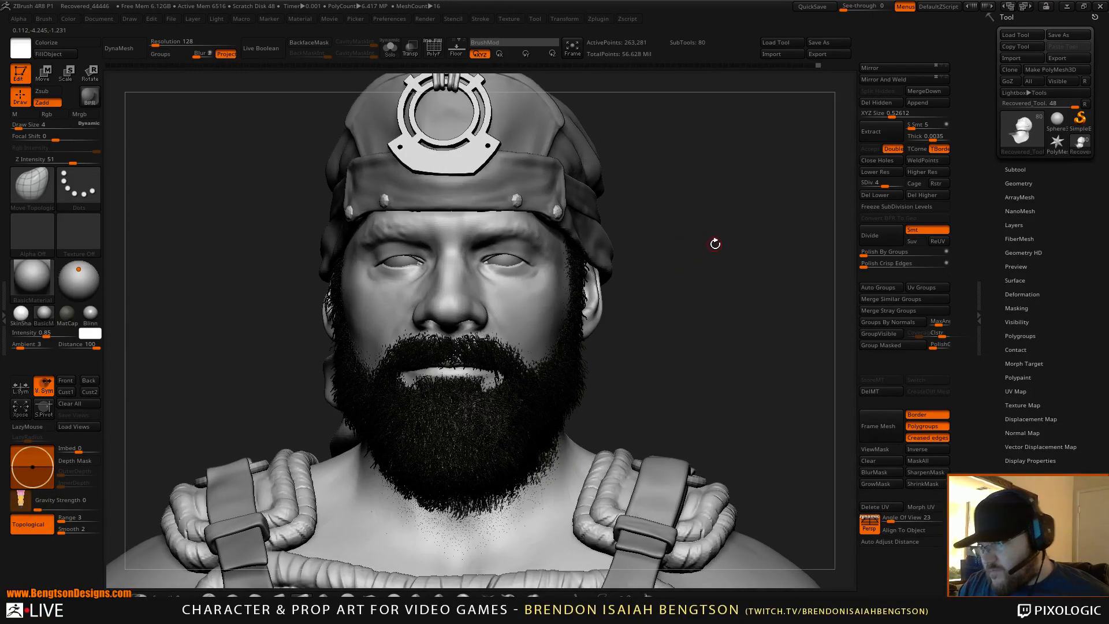
{"action": "right_click_drag", "start_coordinate": [728, 251], "coordinate": [734, 404]}
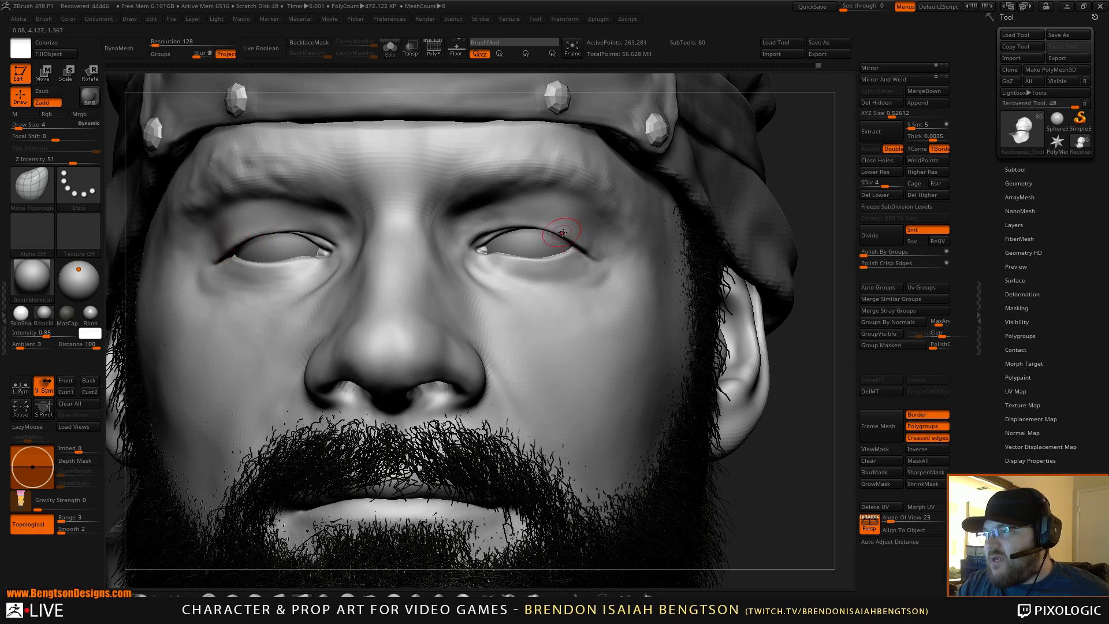
{"action": "right_click_drag", "start_coordinate": [593, 276], "coordinate": [568, 291], "text": "alt"}
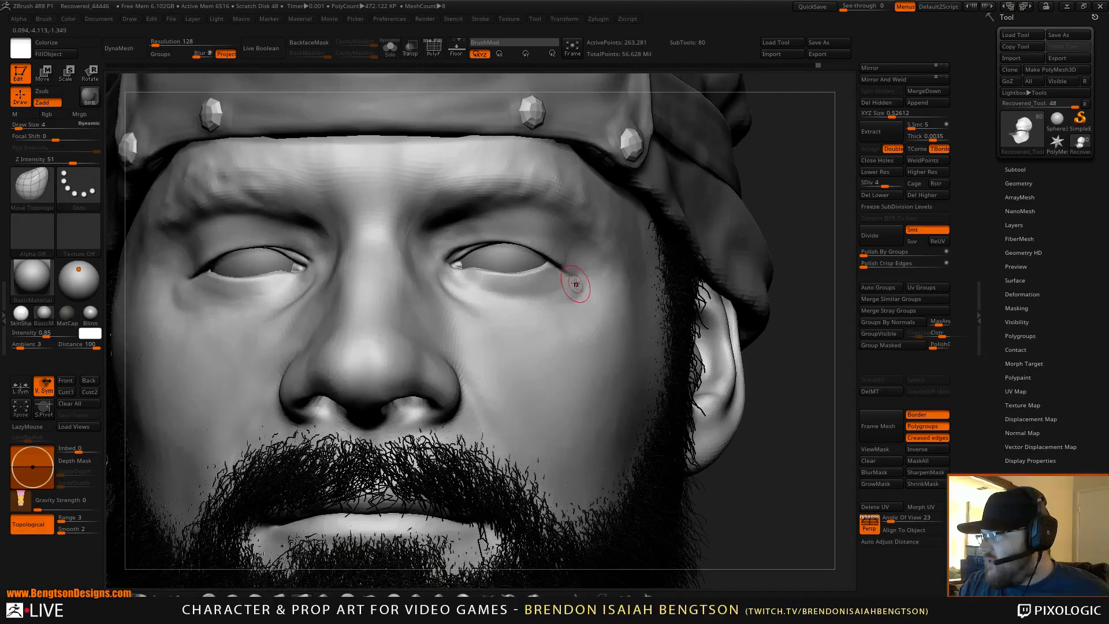
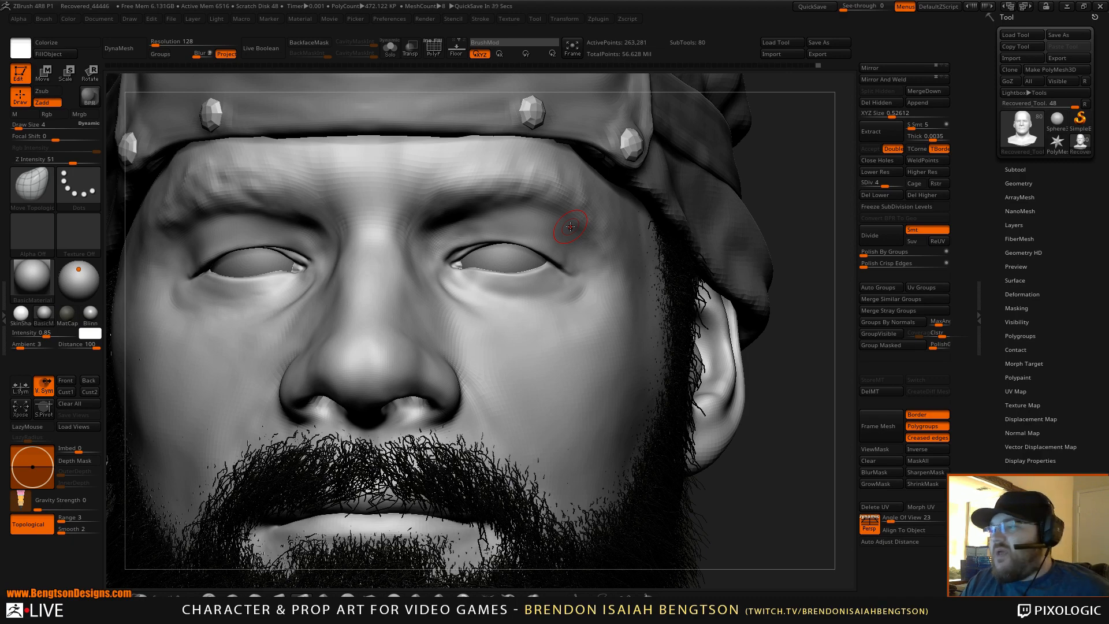
{"action": "left_click_drag", "start_coordinate": [819, 284], "coordinate": [748, 256]}
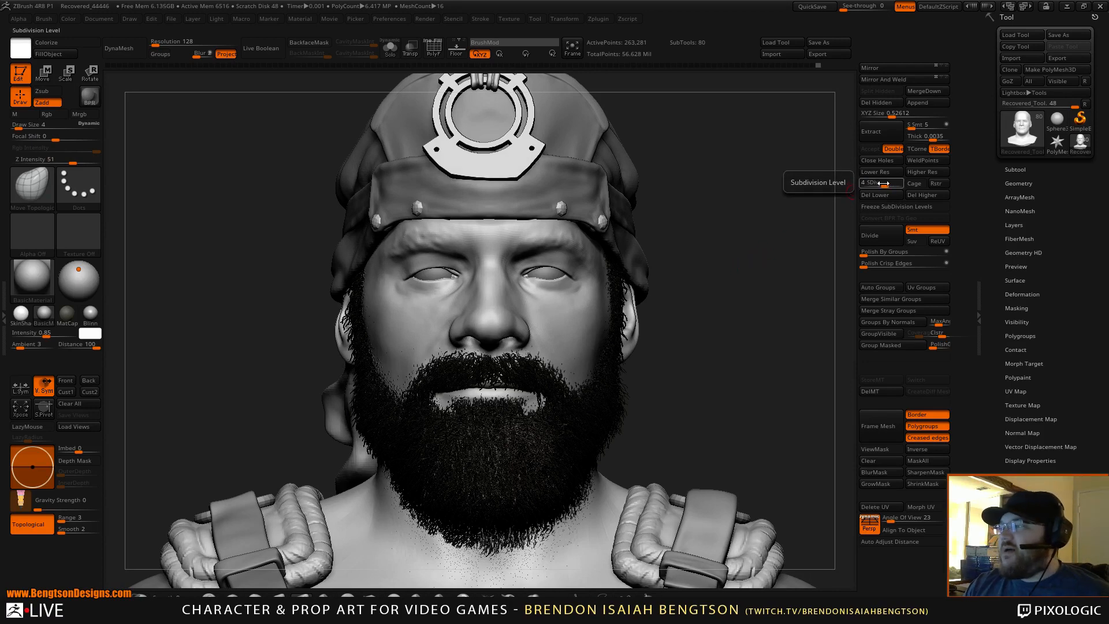
Inspect the head's base topology by isolating it at subdivision level 1 with the polyframe shown
{"action": "left_click_drag", "start_coordinate": [884, 184], "coordinate": [859, 186]}
{"action": "key", "text": "shift+f"}
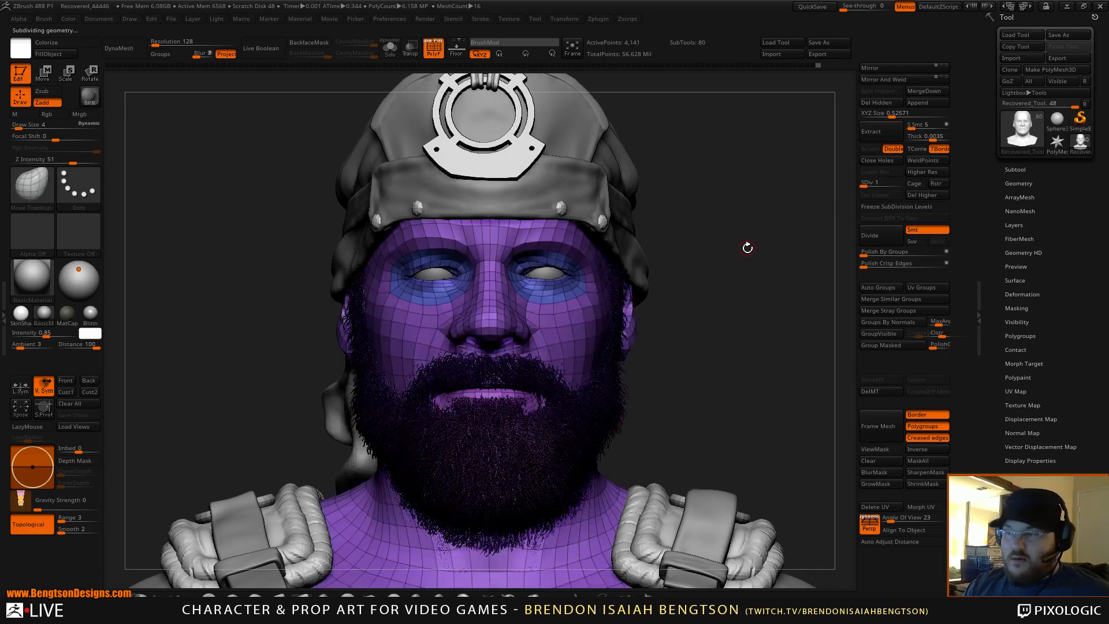
{"action": "key", "text": "alt+s"}
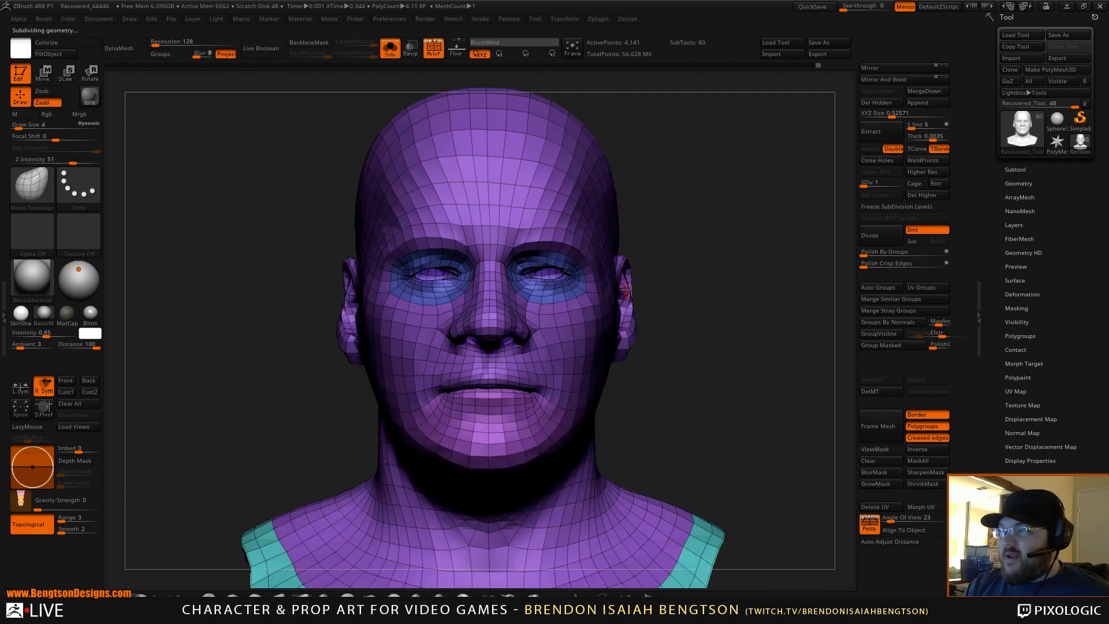
{"action": "left_click_drag", "start_coordinate": [735, 337], "coordinate": [750, 317]}
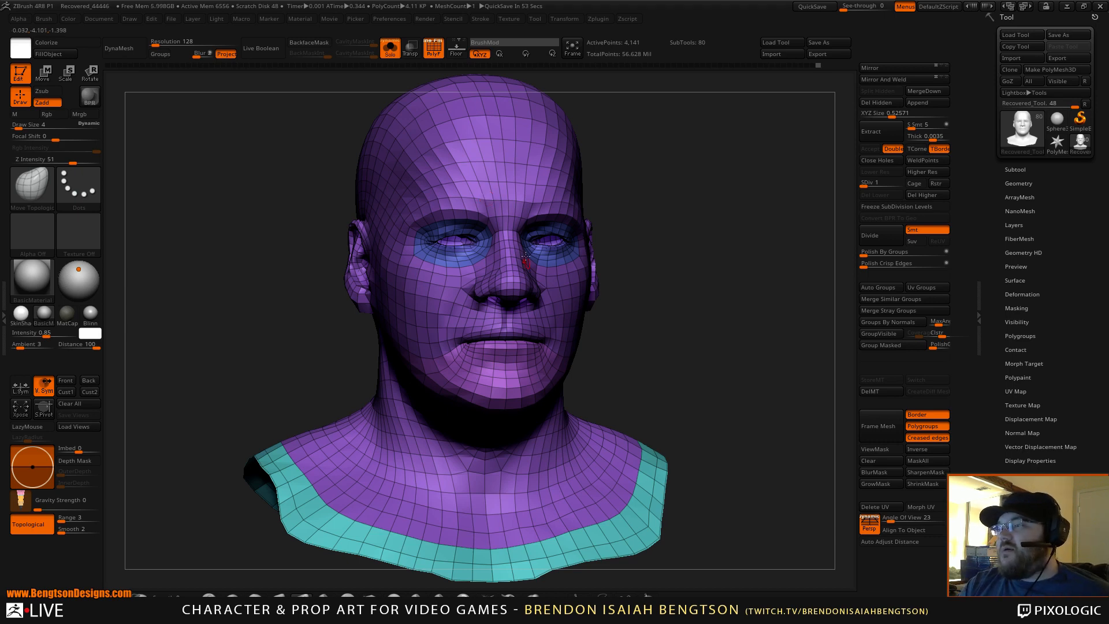
{"action": "left_click_drag", "start_coordinate": [710, 261], "coordinate": [597, 228]}
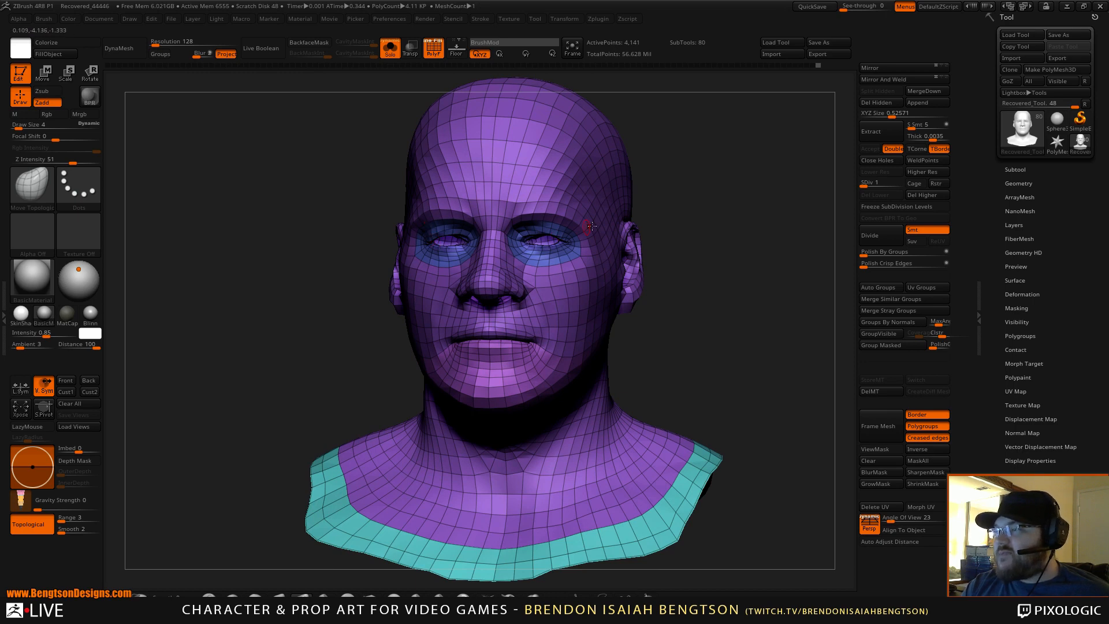
{"action": "mouse_move", "coordinate": [709, 226]}
{"action": "left_mouse_down"}
{"action": "mouse_move", "coordinate": [686, 251]}
{"action": "mouse_move", "coordinate": [753, 181]}
{"action": "mouse_move", "coordinate": [746, 219]}
{"action": "mouse_move", "coordinate": [678, 300]}
{"action": "mouse_move", "coordinate": [710, 272]}
{"action": "mouse_move", "coordinate": [728, 271]}
{"action": "mouse_move", "coordinate": [711, 262]}
{"action": "mouse_move", "coordinate": [729, 276]}
{"action": "mouse_move", "coordinate": [699, 263]}
{"action": "mouse_move", "coordinate": [751, 260]}
{"action": "left_mouse_up"}
Hide the polyframe, bring back the other subtools and set the head's subdivision level to 5
{"action": "key", "text": "shift+f"}
{"action": "left_click_drag", "start_coordinate": [872, 183], "coordinate": [890, 184]}
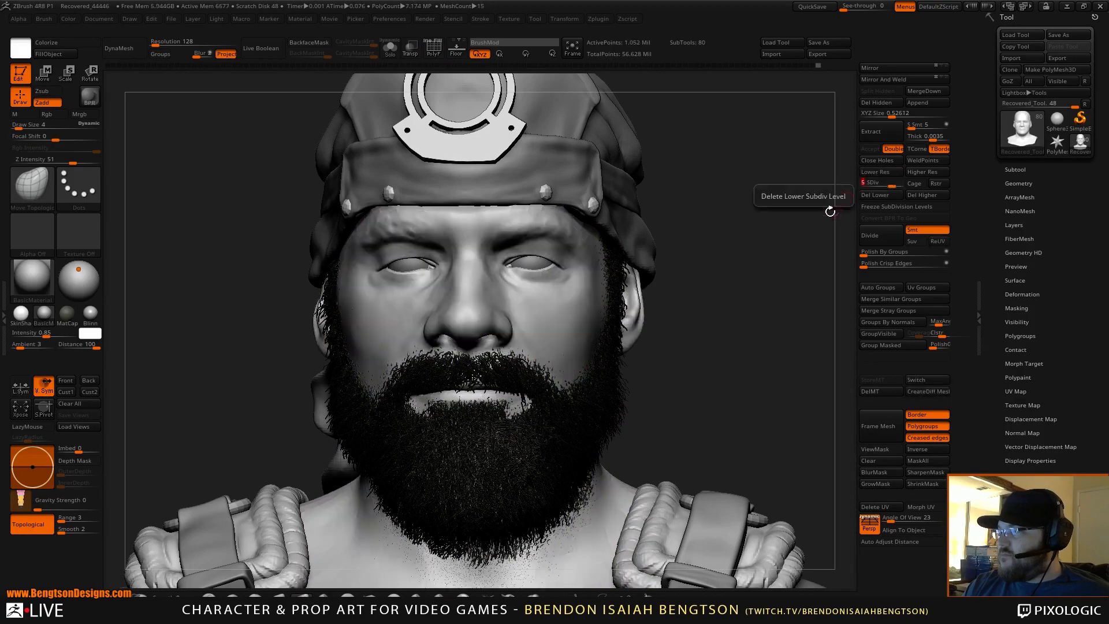
{"action": "left_click_drag", "start_coordinate": [781, 262], "coordinate": [792, 452], "text": "alt"}
{"action": "left_click_drag", "start_coordinate": [780, 341], "coordinate": [890, 420], "text": "alt"}
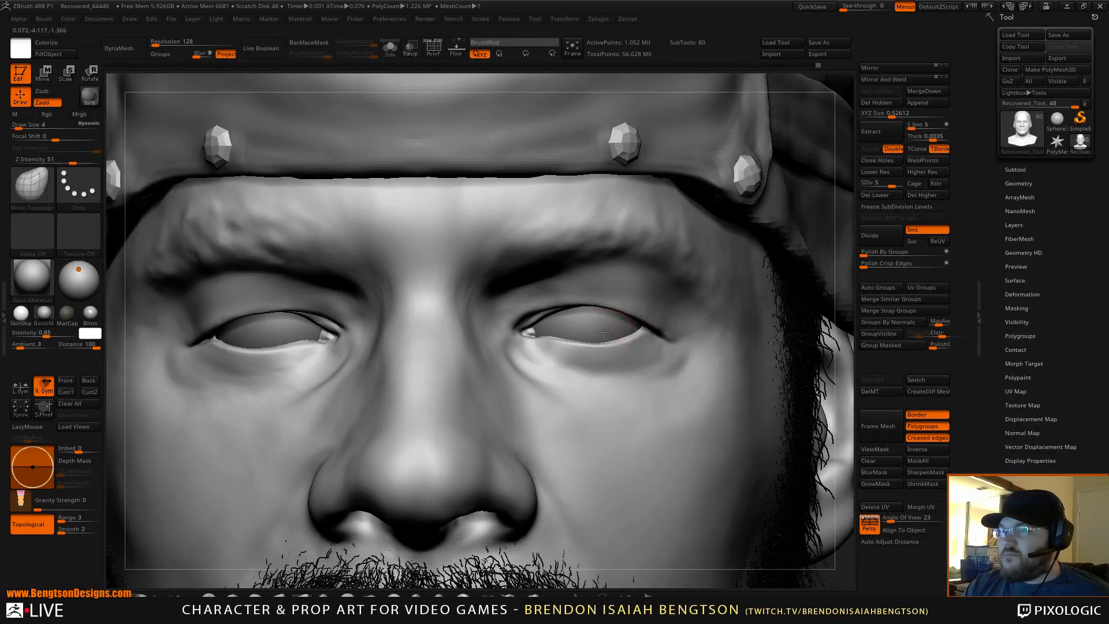
Puff up the upper eyelid from the outer to the inner corner with the Inflat brush at draw size 3
{"action": "right_click_drag", "start_coordinate": [604, 332], "coordinate": [551, 327]}
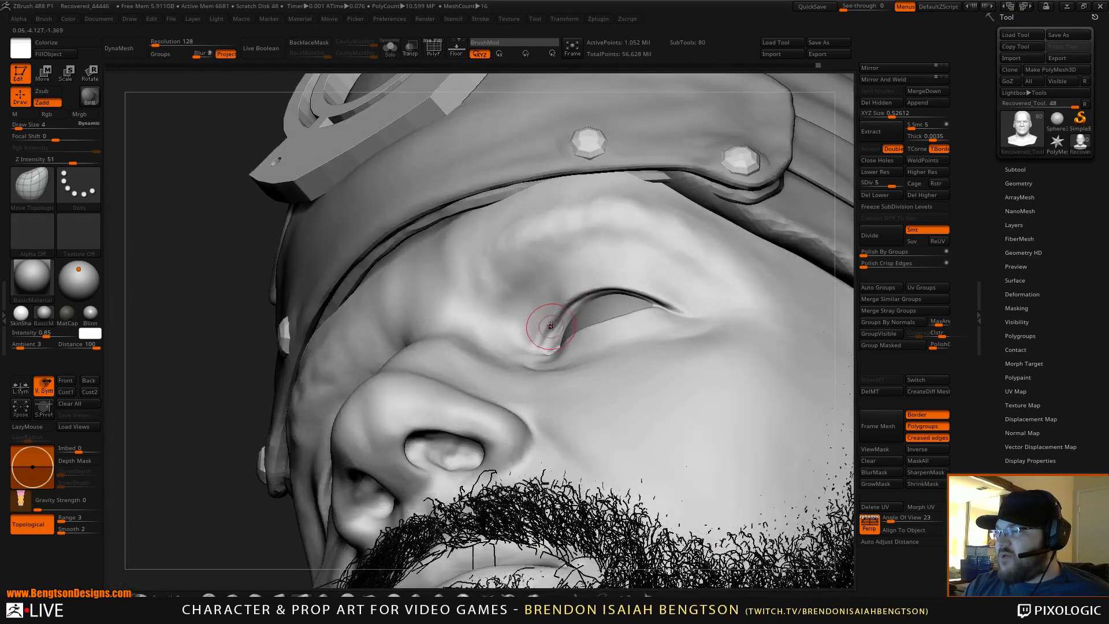
{"action": "key", "text": "space"}
{"action": "scroll", "coordinate": [560, 291], "scroll_direction": "down", "scroll_amount": 1}
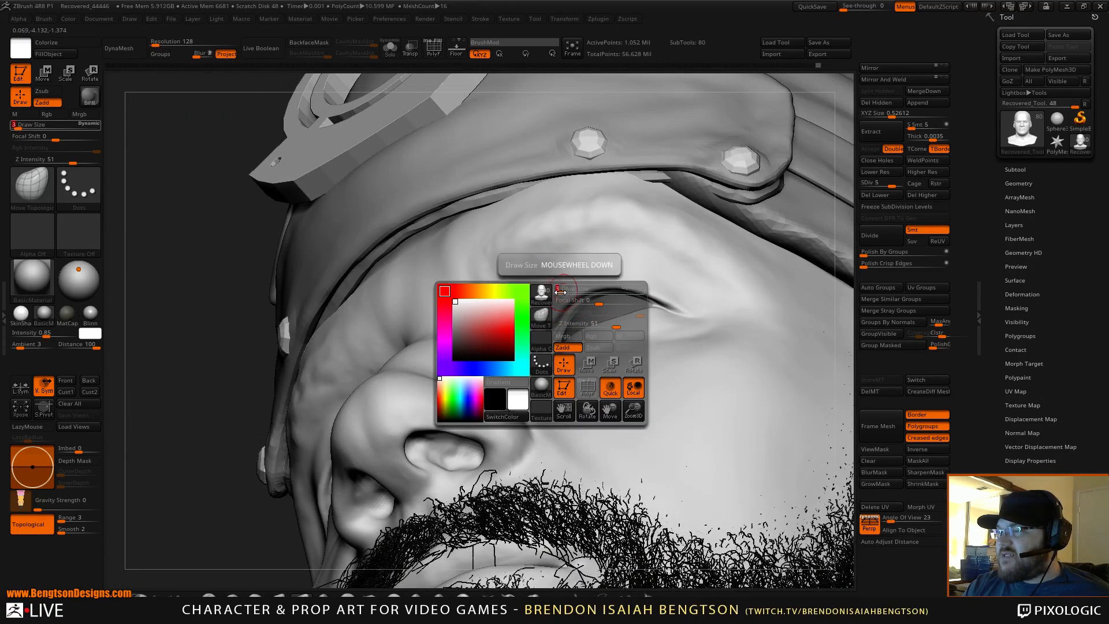
{"action": "left_click", "coordinate": [530, 596]}
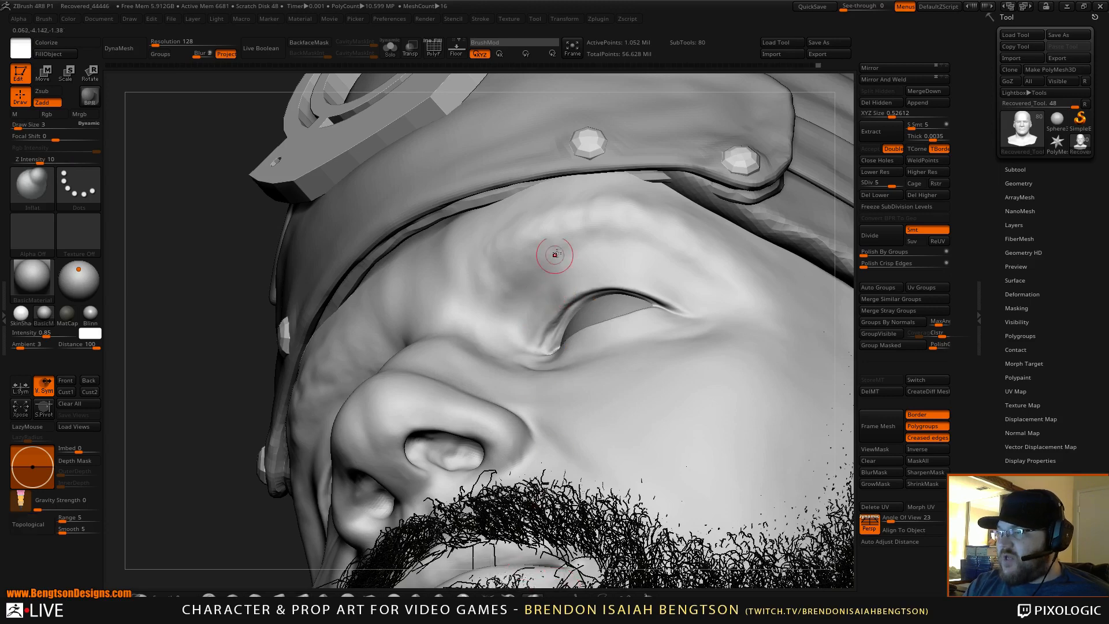
{"action": "mouse_move", "coordinate": [556, 254]}
{"action": "right_mouse_down"}
{"action": "mouse_move", "coordinate": [570, 287]}
{"action": "mouse_move", "coordinate": [507, 324]}
{"action": "right_mouse_up"}
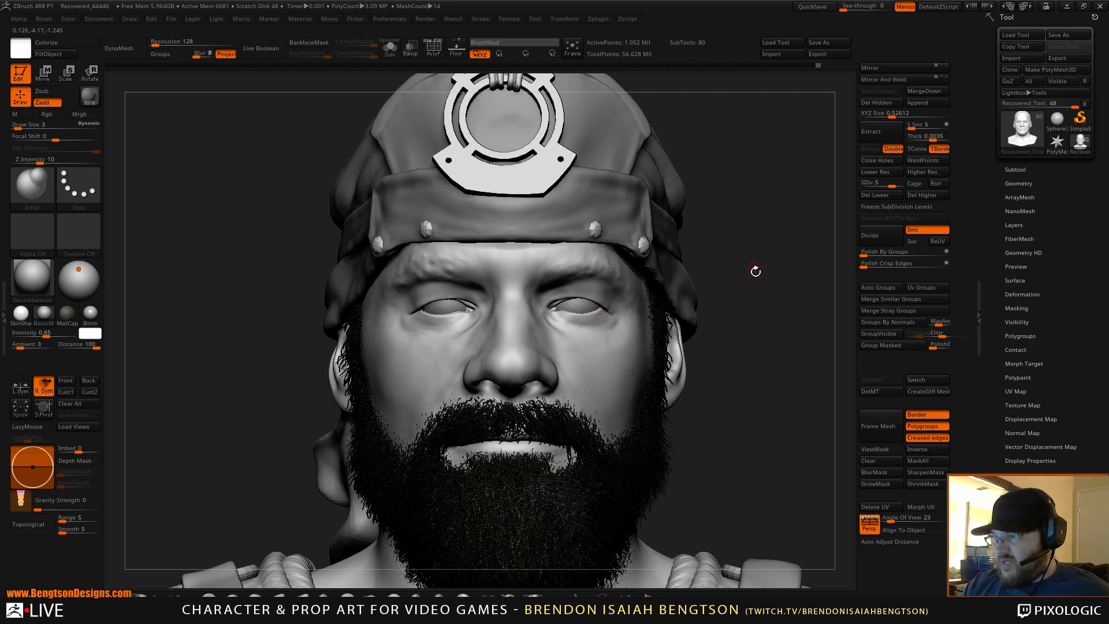
{"action": "left_click_drag", "start_coordinate": [774, 292], "coordinate": [620, 280]}
{"action": "mouse_move", "coordinate": [620, 279]}
{"action": "right_mouse_down", "text": "alt"}
{"action": "mouse_move", "coordinate": [549, 322]}
{"action": "mouse_move", "coordinate": [538, 307]}
{"action": "mouse_move", "coordinate": [549, 379]}
{"action": "mouse_move", "coordinate": [573, 262]}
{"action": "mouse_move", "coordinate": [540, 309]}
{"action": "mouse_move", "coordinate": [538, 253]}
{"action": "mouse_move", "coordinate": [508, 266]}
{"action": "mouse_move", "coordinate": [484, 554]}
{"action": "right_mouse_up", "text": "alt"}
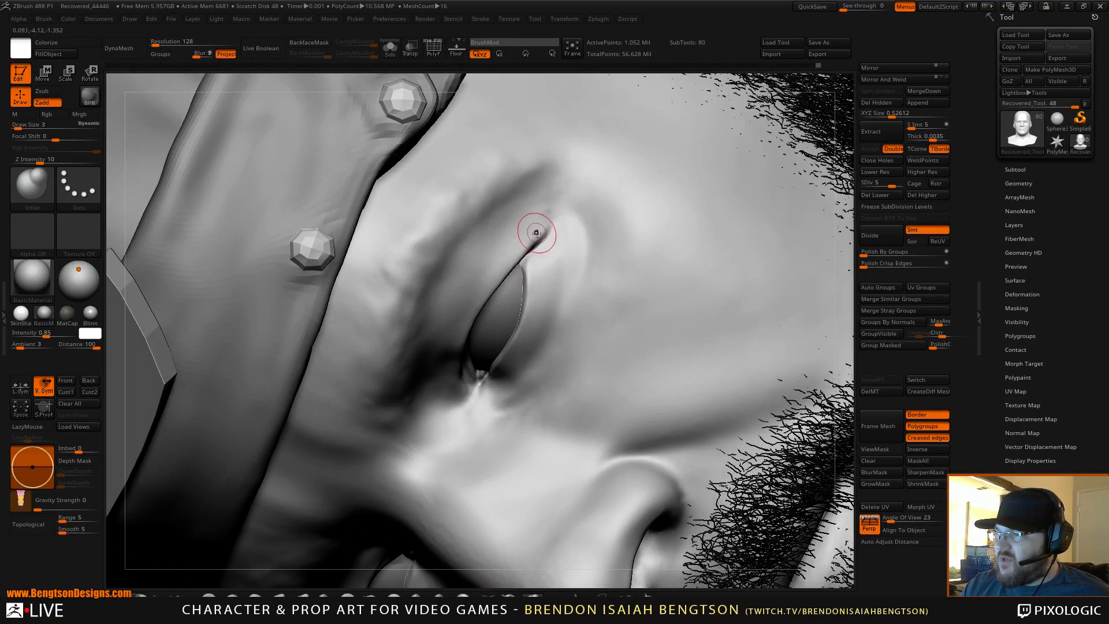
{"action": "left_click_drag", "start_coordinate": [538, 233], "coordinate": [529, 245]}
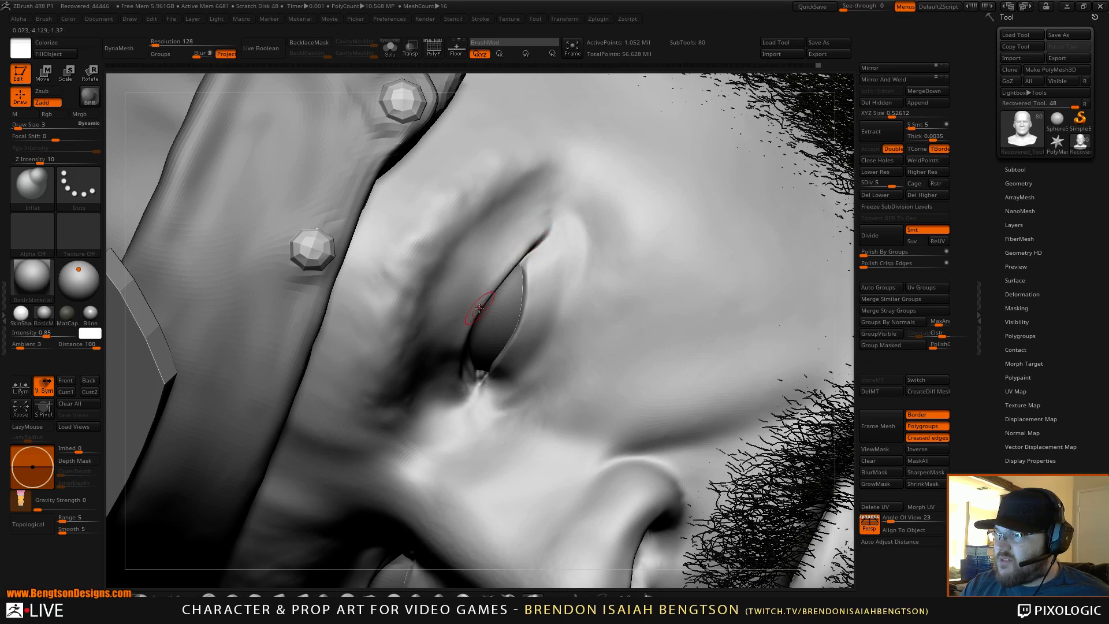
{"action": "mouse_move", "coordinate": [480, 308]}
{"action": "left_mouse_down"}
{"action": "mouse_move", "coordinate": [535, 226]}
{"action": "mouse_move", "coordinate": [495, 281]}
{"action": "left_mouse_up"}
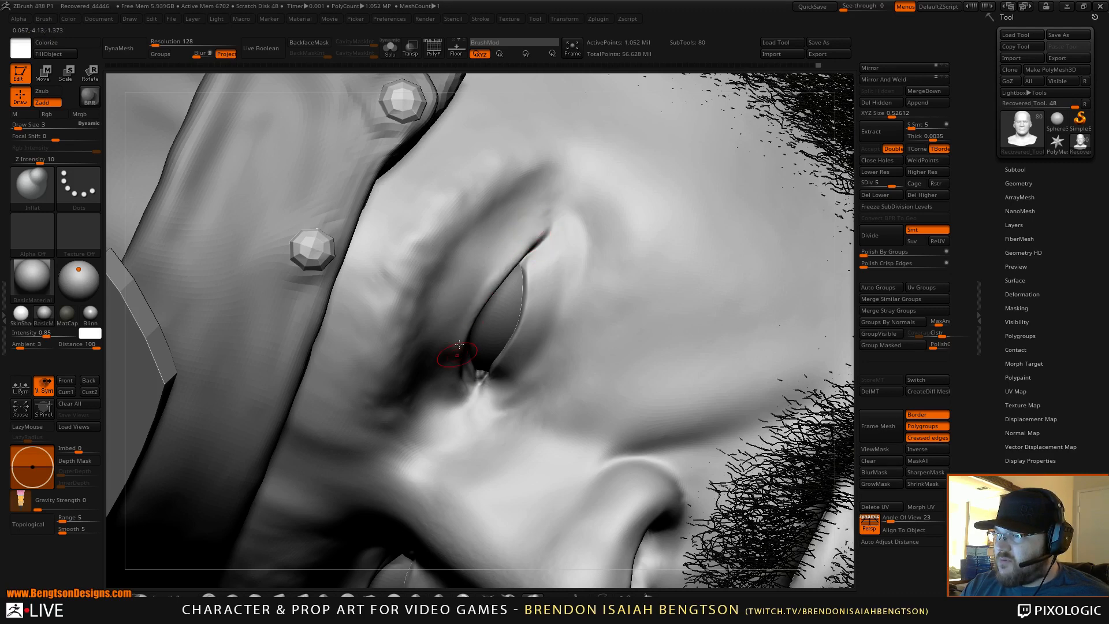
{"action": "left_click_drag", "start_coordinate": [463, 349], "coordinate": [519, 265]}
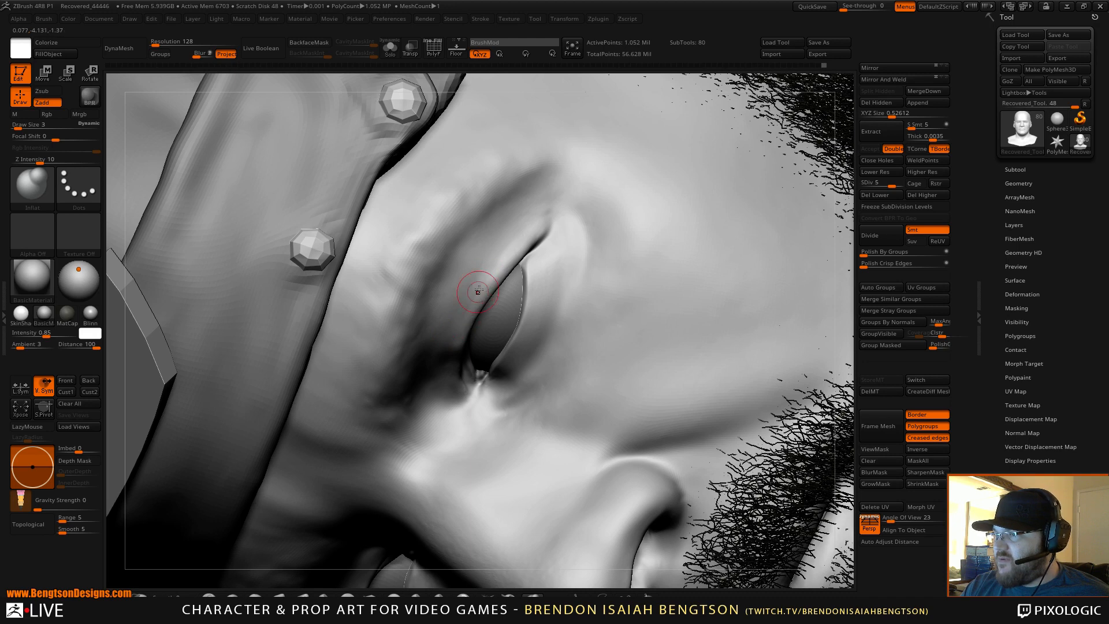
{"action": "key", "text": "shift"}
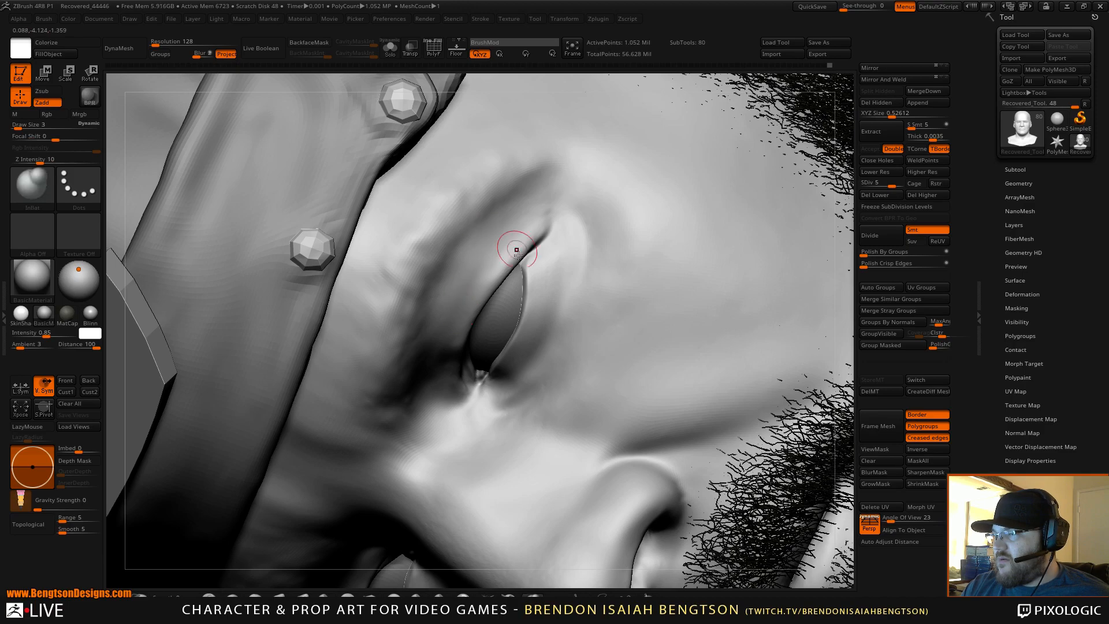
{"action": "mouse_move", "coordinate": [516, 248]}
{"action": "right_mouse_down"}
{"action": "mouse_move", "coordinate": [524, 325]}
{"action": "mouse_move", "coordinate": [543, 305]}
{"action": "mouse_move", "coordinate": [516, 348]}
{"action": "mouse_move", "coordinate": [715, 289]}
{"action": "right_mouse_up"}
{"action": "key", "text": "ctrl"}
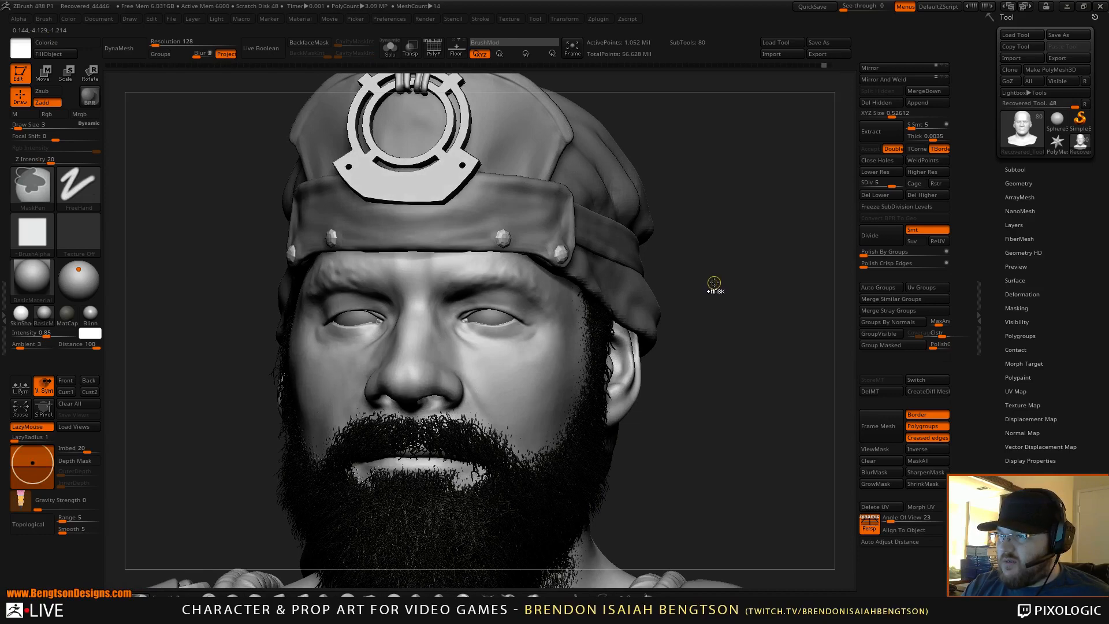
Smooth the skin around the eye's outer corner with the Smooth brush at draw size 3
{"action": "right_click_drag", "start_coordinate": [728, 275], "coordinate": [734, 409], "text": "ctrl"}
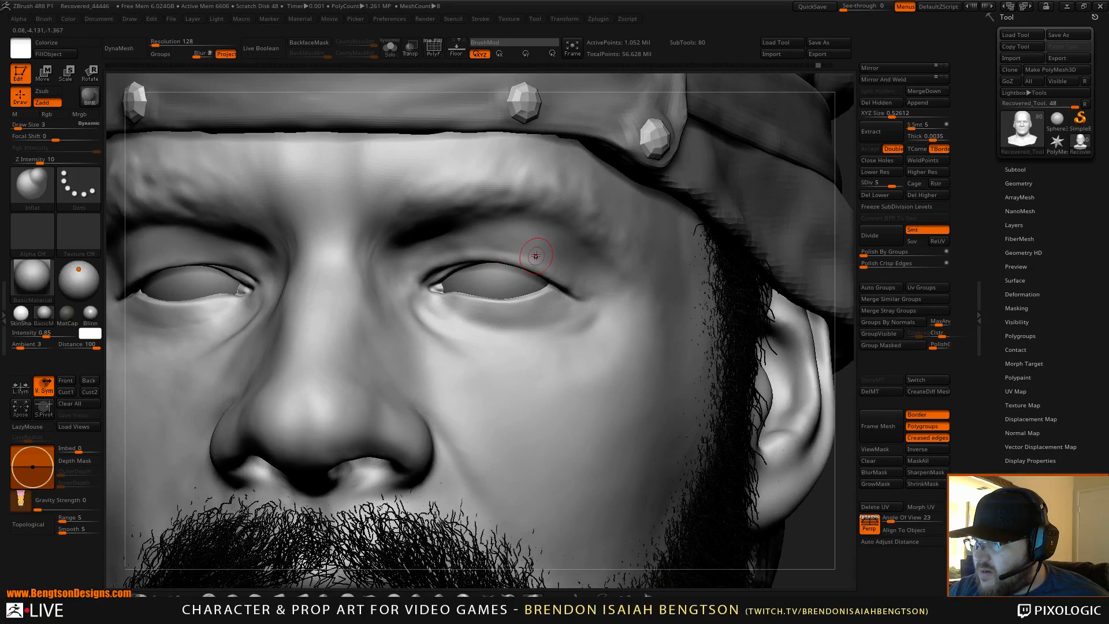
{"action": "key", "text": "shift"}
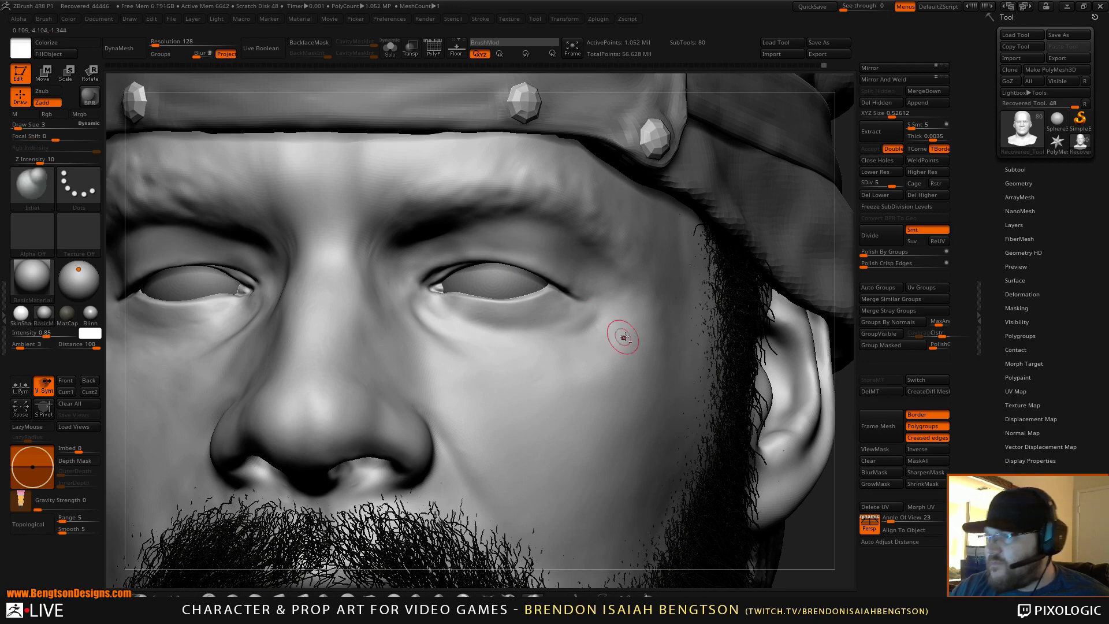
{"action": "left_click_drag", "start_coordinate": [833, 258], "coordinate": [796, 256], "text": "alt"}
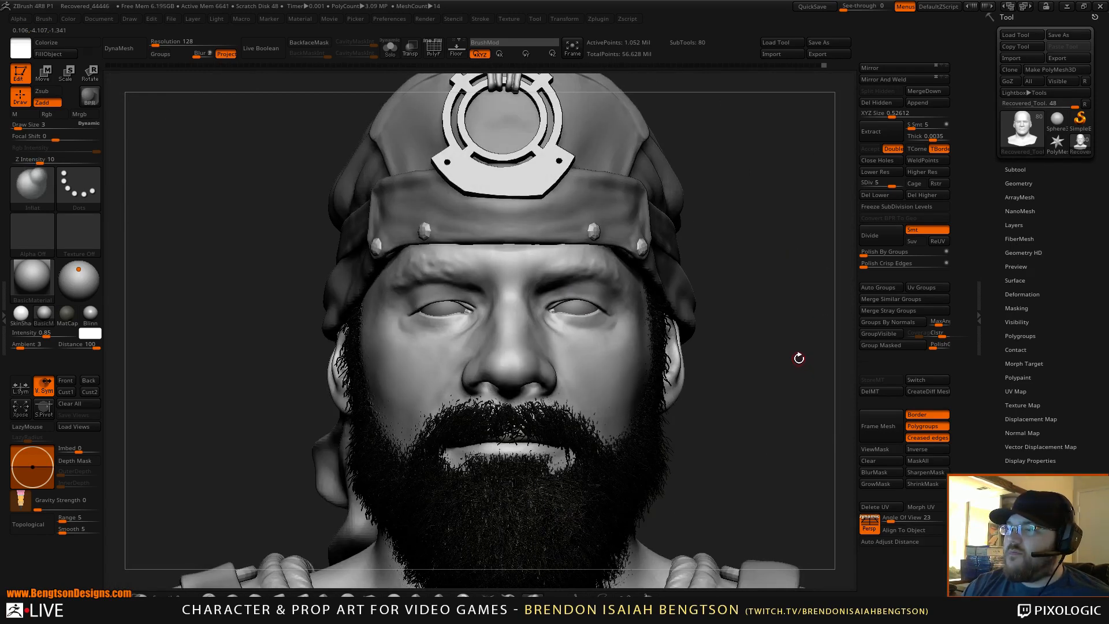
Build up the crease at the eye's outer corner with the ClayBuildup brush and smooth it at subdivision level 4
{"action": "mouse_move", "coordinate": [797, 330]}
{"action": "left_mouse_down"}
{"action": "mouse_move", "coordinate": [823, 479]}
{"action": "mouse_move", "coordinate": [740, 497]}
{"action": "left_mouse_up"}
{"action": "right_click_drag", "start_coordinate": [561, 265], "coordinate": [504, 269]}
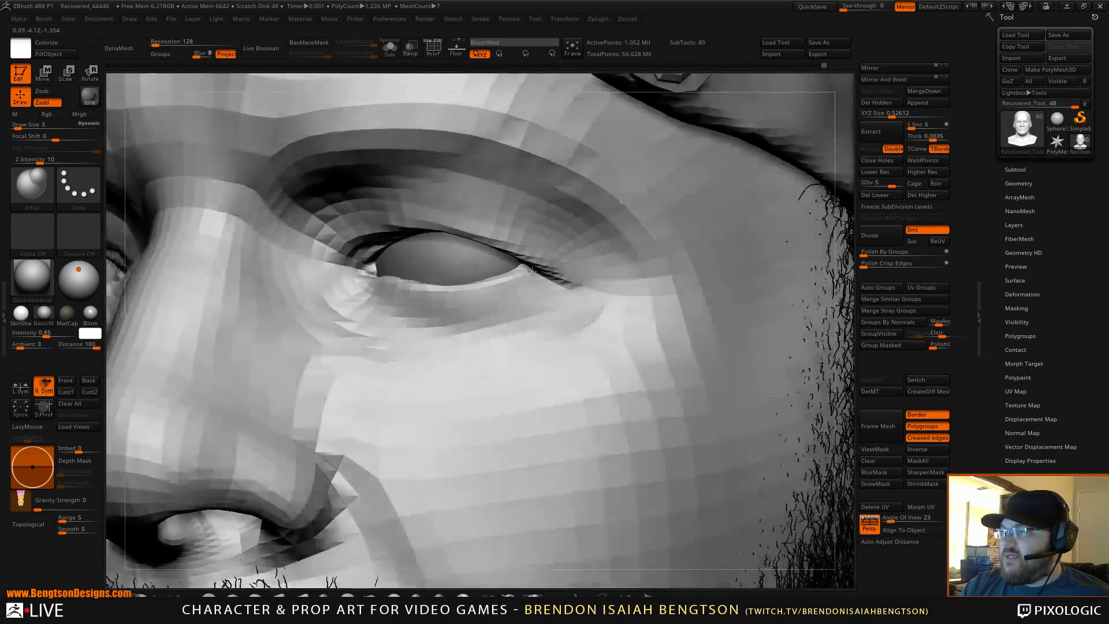
{"action": "key", "text": "b"}
{"action": "key", "text": "m"}
{"action": "key", "text": "t"}
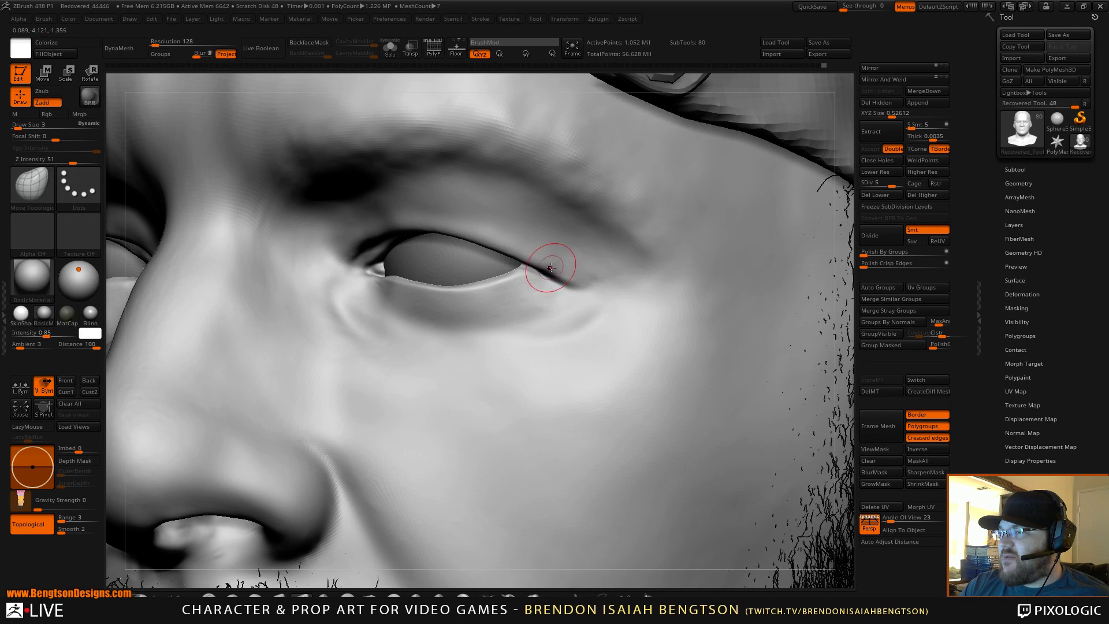
{"action": "key", "text": "b"}
{"action": "key", "text": "c"}
{"action": "key", "text": "b"}
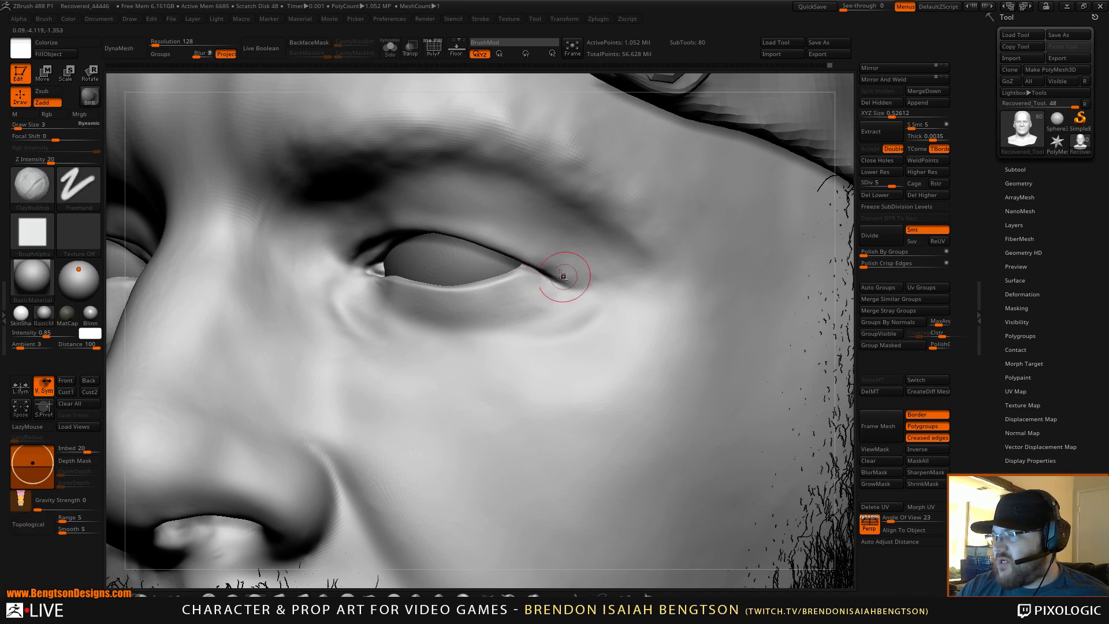
{"action": "key", "text": "shift"}
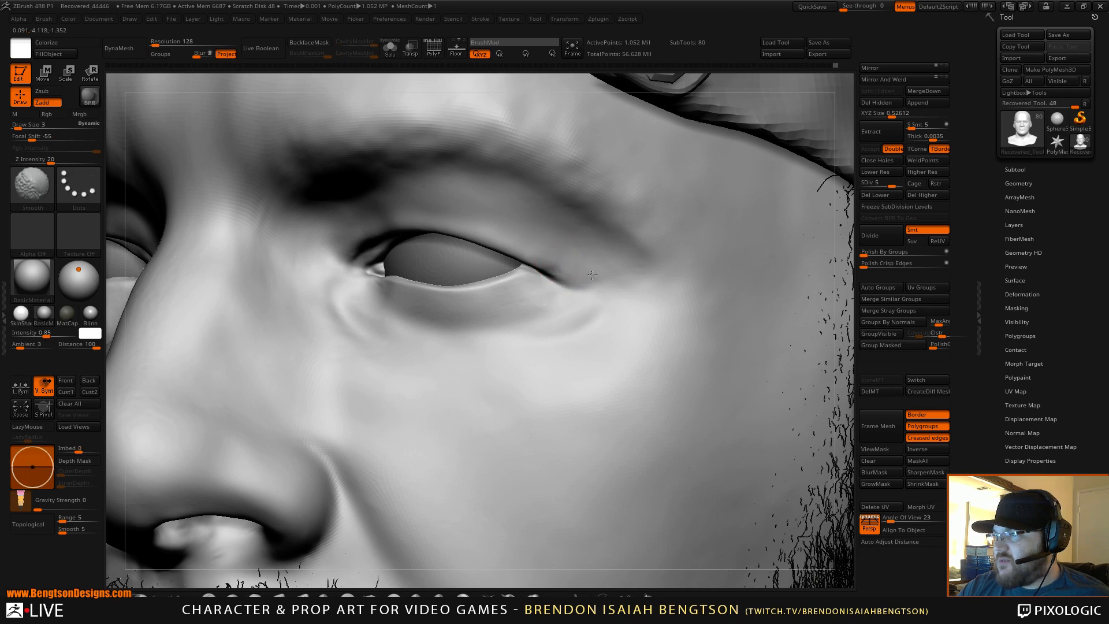
{"action": "left_click", "coordinate": [885, 183]}
{"action": "key", "text": "shift"}
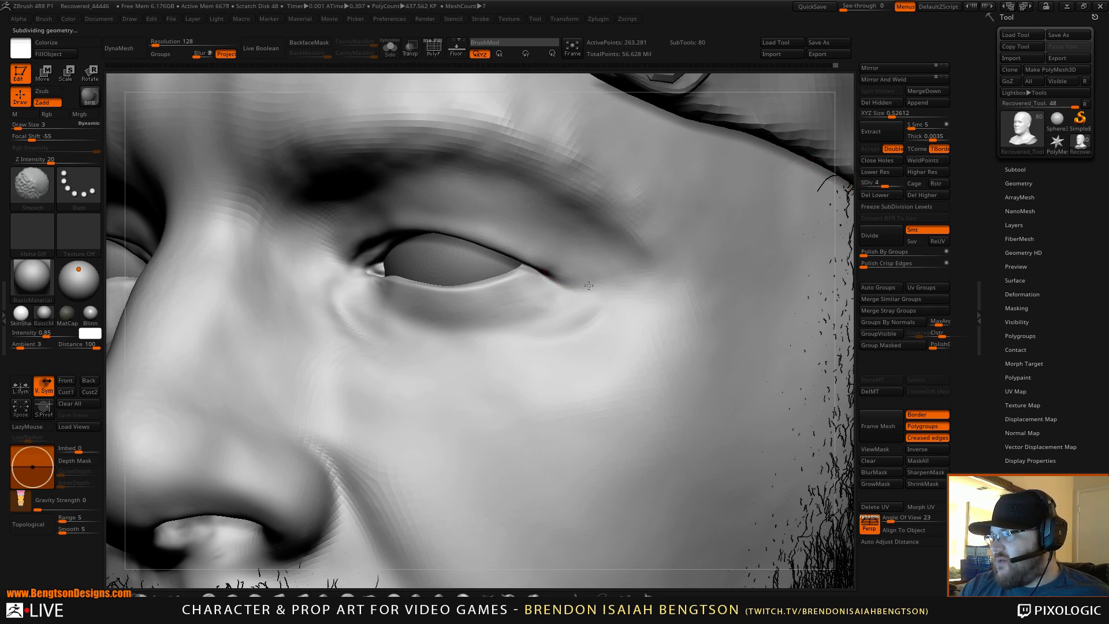
Build up the skin above the upper eyelid with the ClayBuildup brush at draw size 2 and smooth it
{"action": "mouse_move", "coordinate": [511, 224]}
{"action": "right_mouse_down"}
{"action": "mouse_move", "coordinate": [539, 270]}
{"action": "mouse_move", "coordinate": [517, 269]}
{"action": "right_mouse_up"}
{"action": "key", "text": "space"}
{"action": "left_click", "coordinate": [516, 267]}
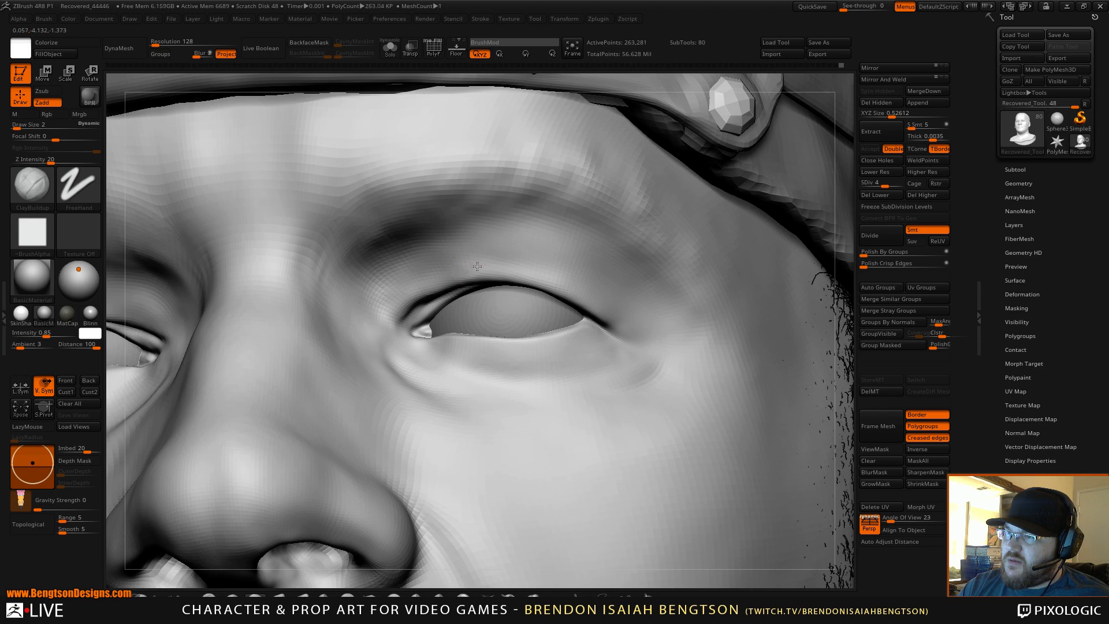
{"action": "key", "text": "shift"}
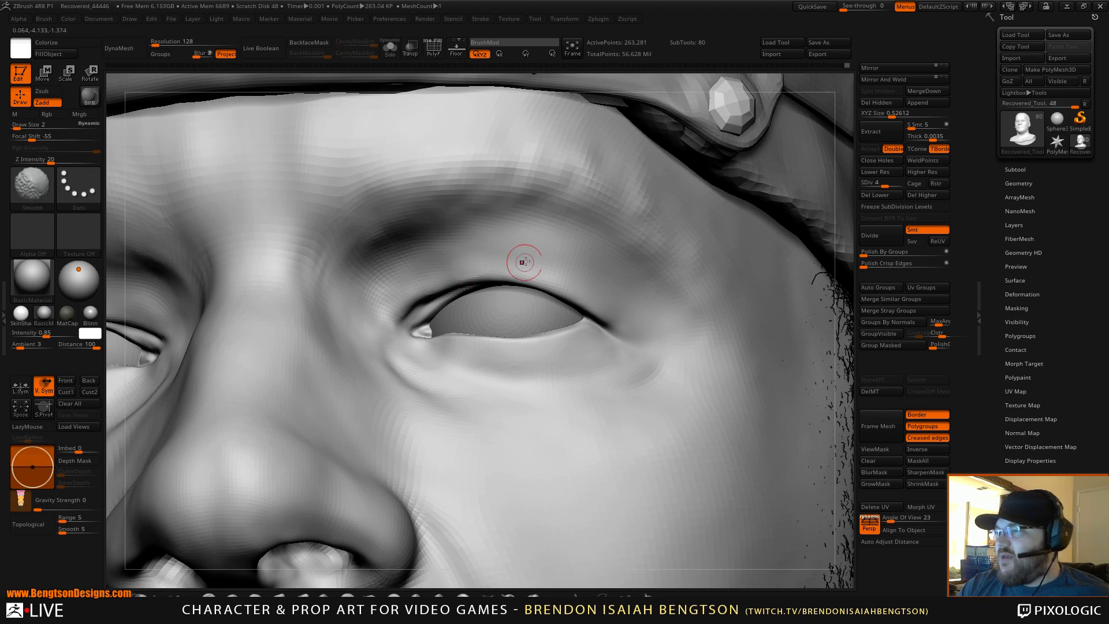
{"action": "right_click_drag", "start_coordinate": [495, 247], "coordinate": [503, 252]}
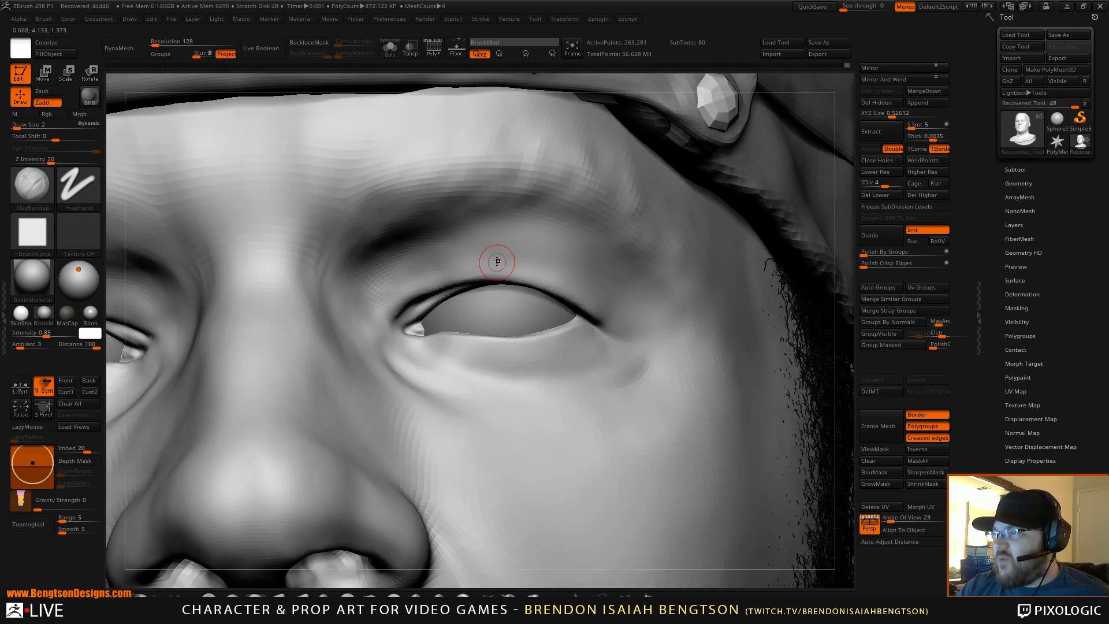
{"action": "key", "text": "shift"}
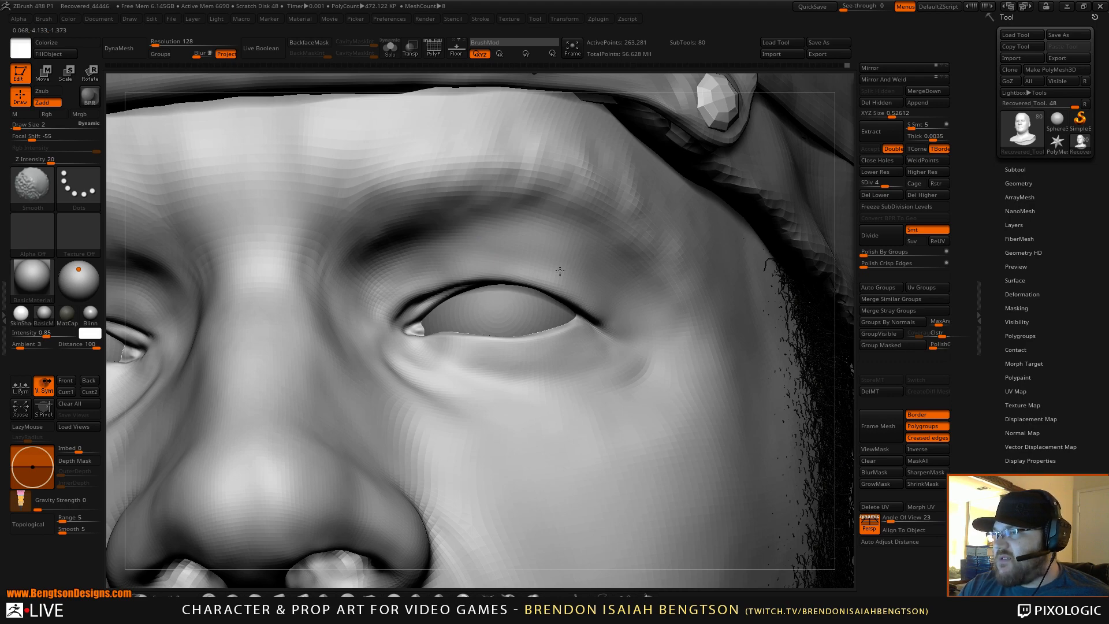
{"action": "left_click_drag", "start_coordinate": [563, 266], "coordinate": [554, 255], "text": "shift"}
Adjust the upper eyelid's curve and outer end with the Move Topological brush at draw size 3, working from the front and below
{"action": "right_click_drag", "start_coordinate": [553, 252], "coordinate": [731, 204], "text": "alt"}
{"action": "mouse_move", "coordinate": [732, 205]}
{"action": "right_mouse_down", "text": "shift"}
{"action": "mouse_move", "coordinate": [741, 189]}
{"action": "mouse_move", "coordinate": [776, 193]}
{"action": "mouse_move", "coordinate": [803, 426]}
{"action": "right_mouse_up", "text": "shift"}
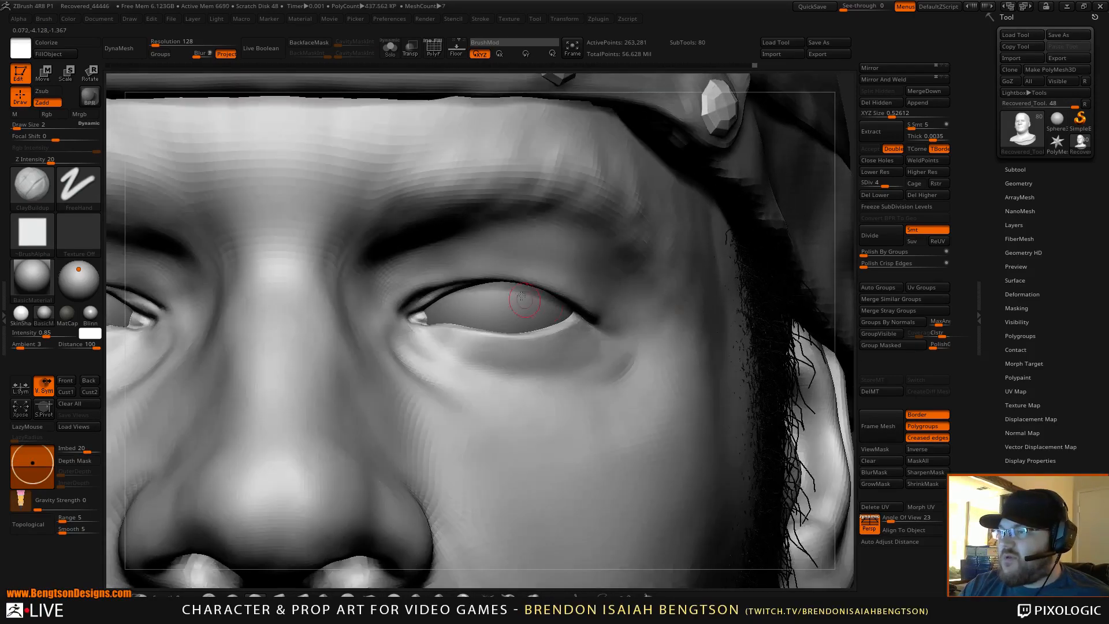
{"action": "key", "text": "b"}
{"action": "key", "text": "m"}
{"action": "key", "text": "t"}
{"action": "key", "text": "space"}
{"action": "left_click_drag", "start_coordinate": [491, 267], "coordinate": [493, 267]}
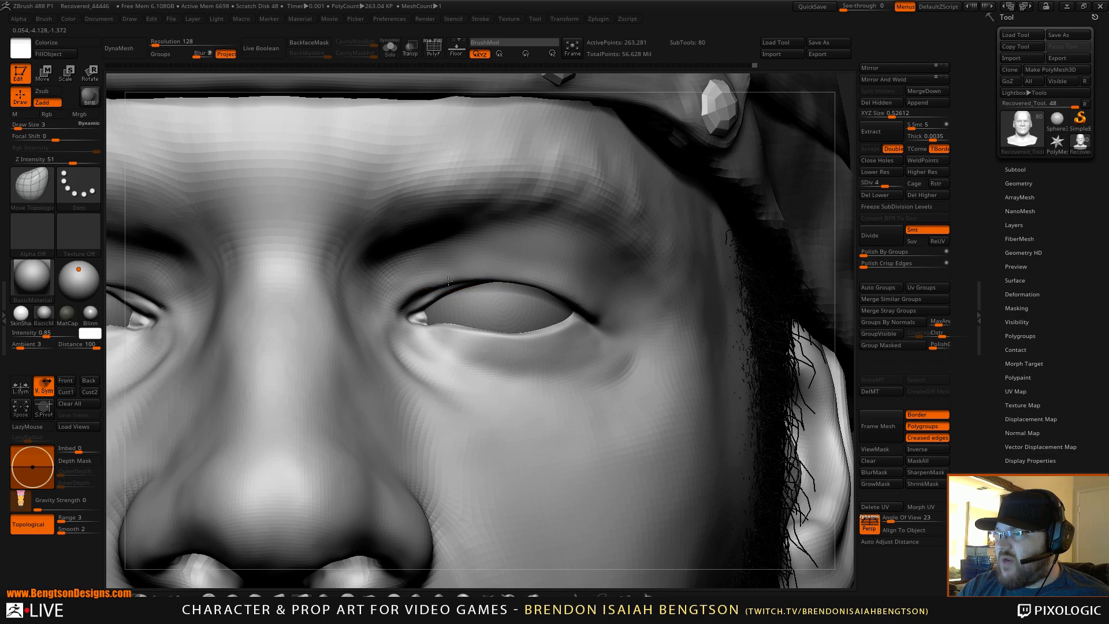
{"action": "mouse_move", "coordinate": [572, 312]}
{"action": "right_mouse_down"}
{"action": "mouse_move", "coordinate": [544, 282]}
{"action": "mouse_move", "coordinate": [550, 224]}
{"action": "mouse_move", "coordinate": [510, 206]}
{"action": "mouse_move", "coordinate": [488, 218]}
{"action": "mouse_move", "coordinate": [522, 240]}
{"action": "right_mouse_up"}
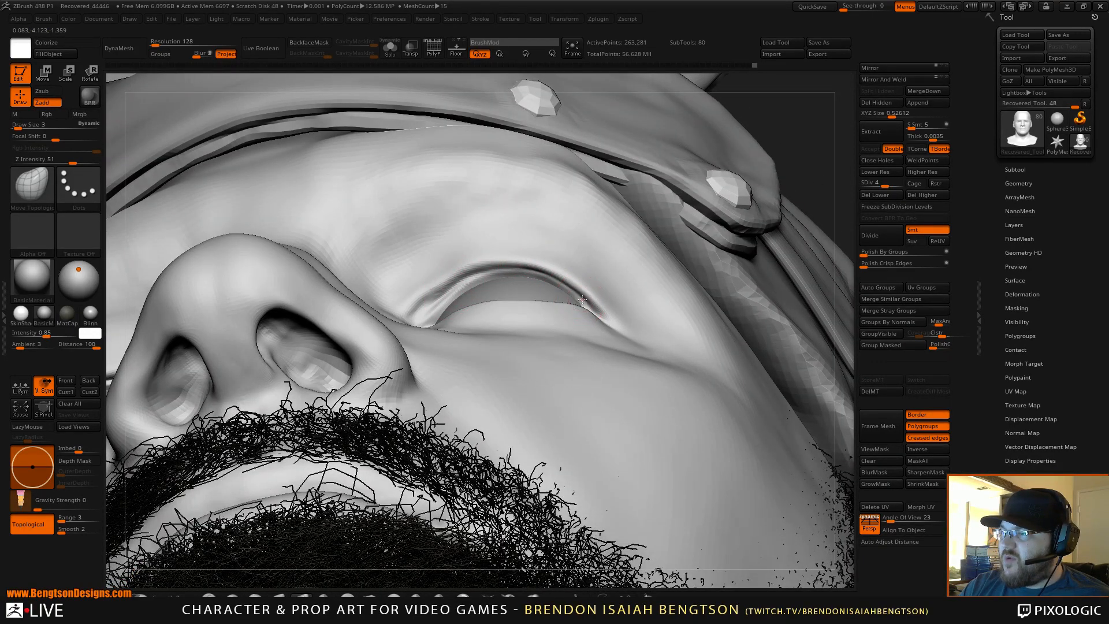
{"action": "left_click_drag", "start_coordinate": [583, 298], "coordinate": [593, 311]}
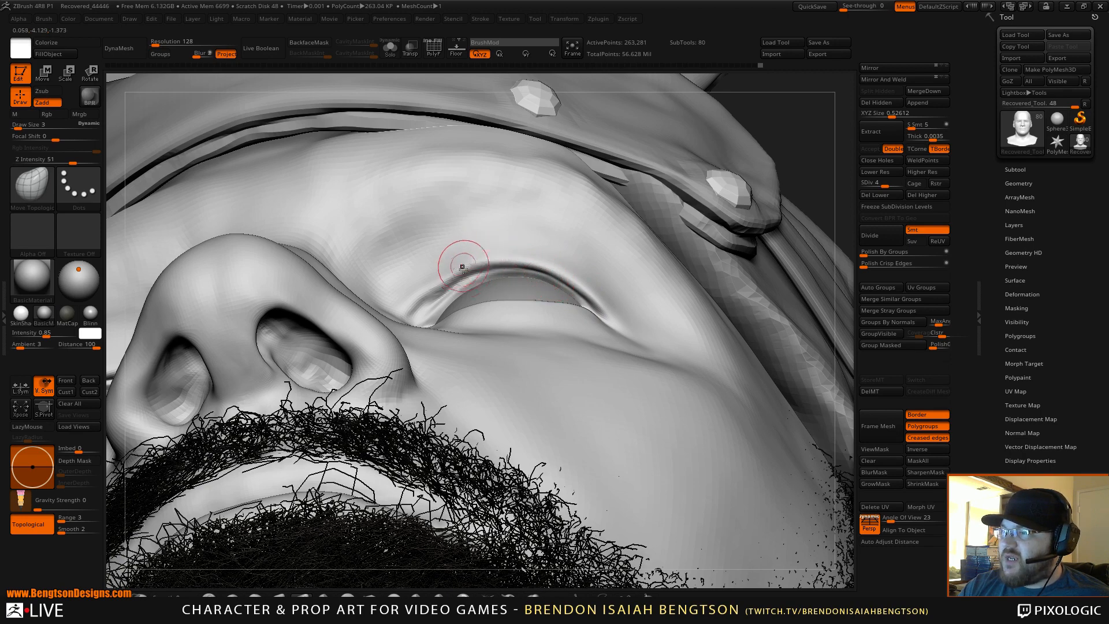
Examine the whole character and the bearded head from the front and at a three-quarter angle
{"action": "right_click_drag", "start_coordinate": [462, 267], "coordinate": [762, 264]}
{"action": "mouse_move", "coordinate": [760, 264]}
{"action": "left_mouse_down", "text": "shift"}
{"action": "mouse_move", "coordinate": [740, 250]}
{"action": "mouse_move", "coordinate": [729, 266]}
{"action": "left_mouse_up", "text": "shift"}
{"action": "left_click_drag", "start_coordinate": [709, 317], "coordinate": [687, 96], "text": "alt"}
{"action": "left_click_drag", "start_coordinate": [648, 211], "coordinate": [678, 279]}
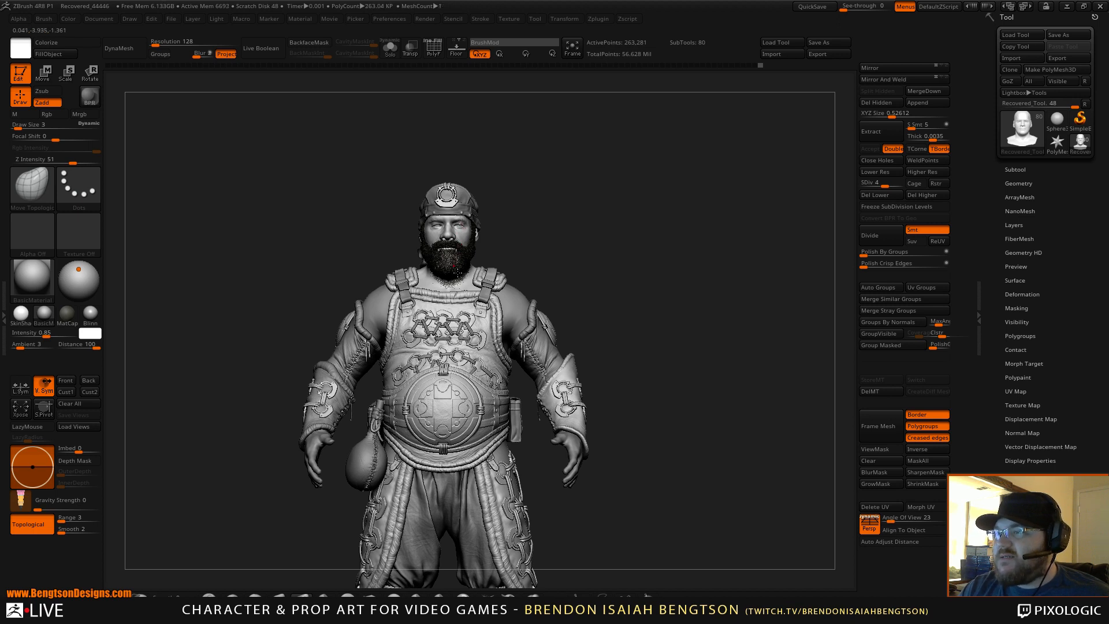
{"action": "key", "text": "ctrl"}
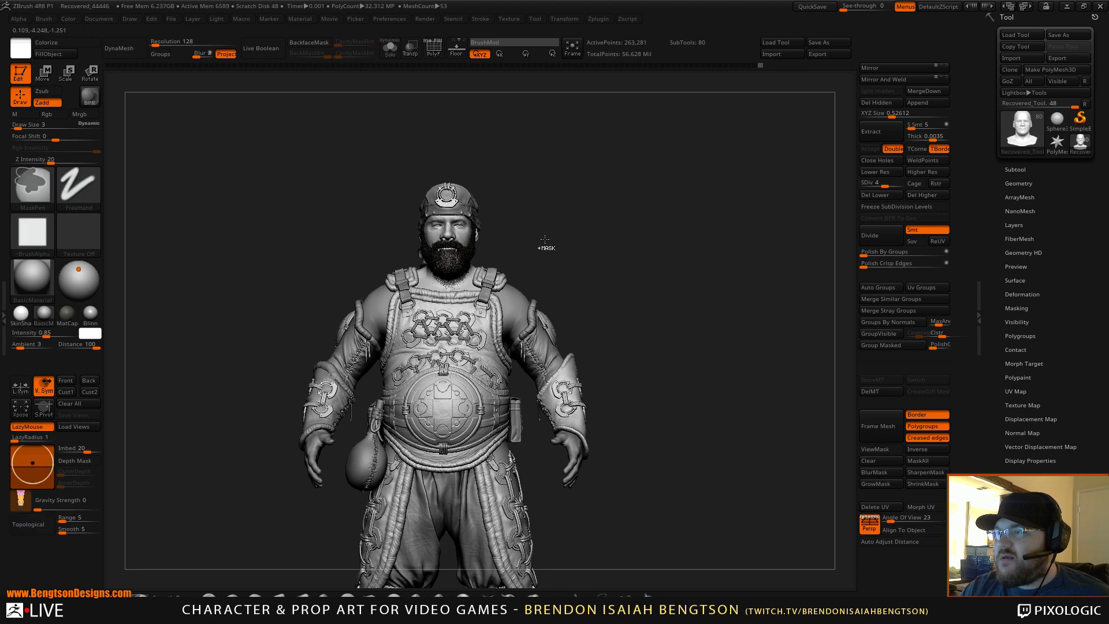
{"action": "right_click_drag", "start_coordinate": [570, 234], "coordinate": [616, 511], "text": "ctrl"}
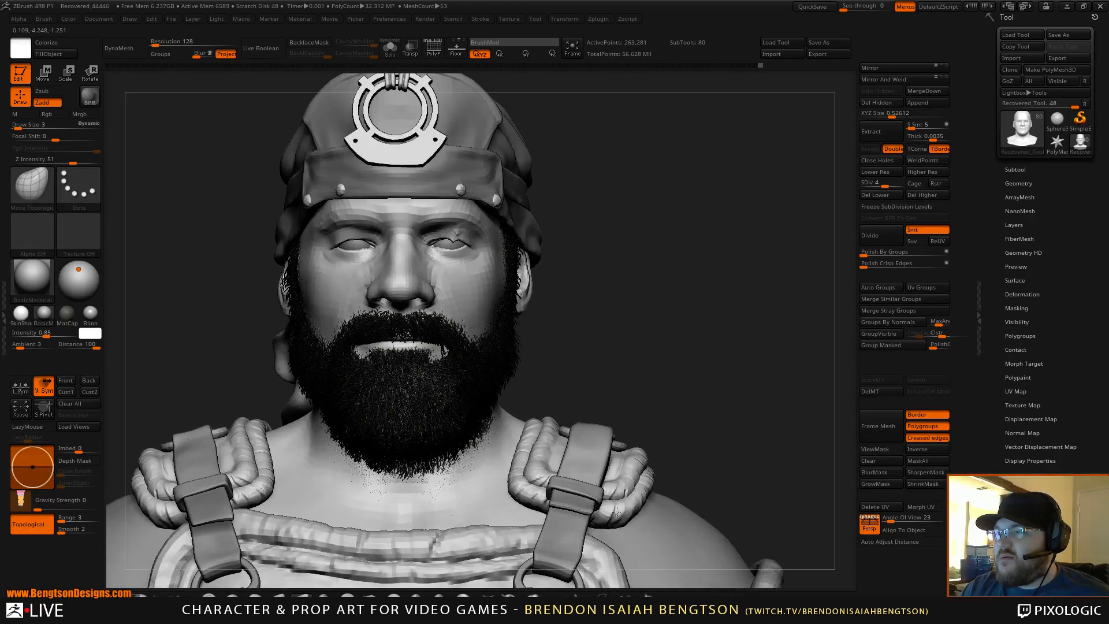
{"action": "key", "text": "ctrl"}
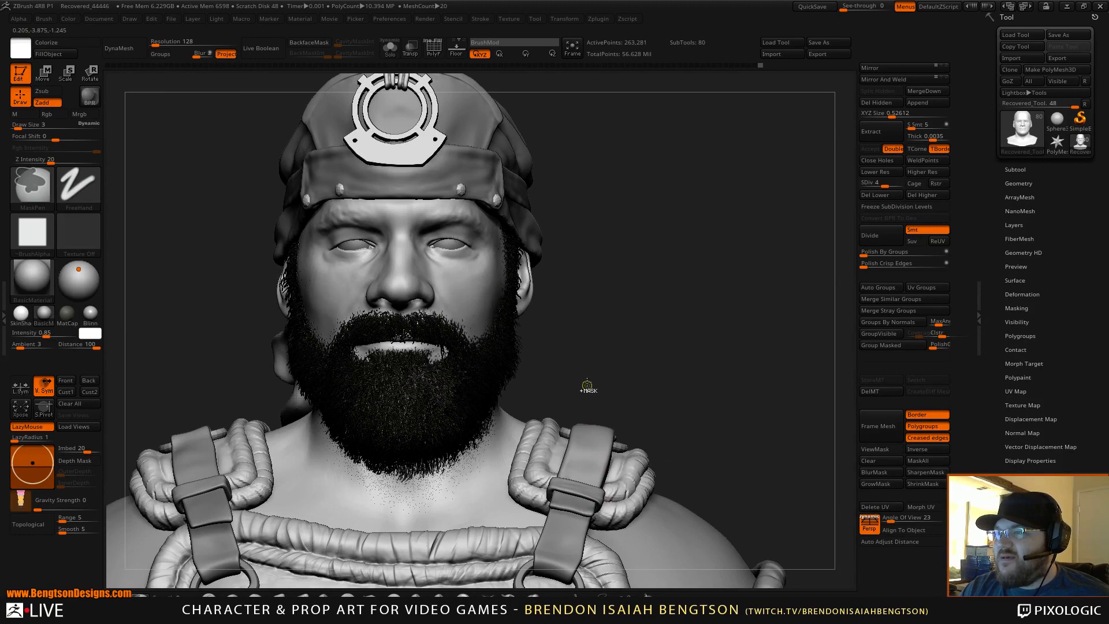
{"action": "right_click_drag", "start_coordinate": [610, 315], "coordinate": [615, 55], "text": "ctrl"}
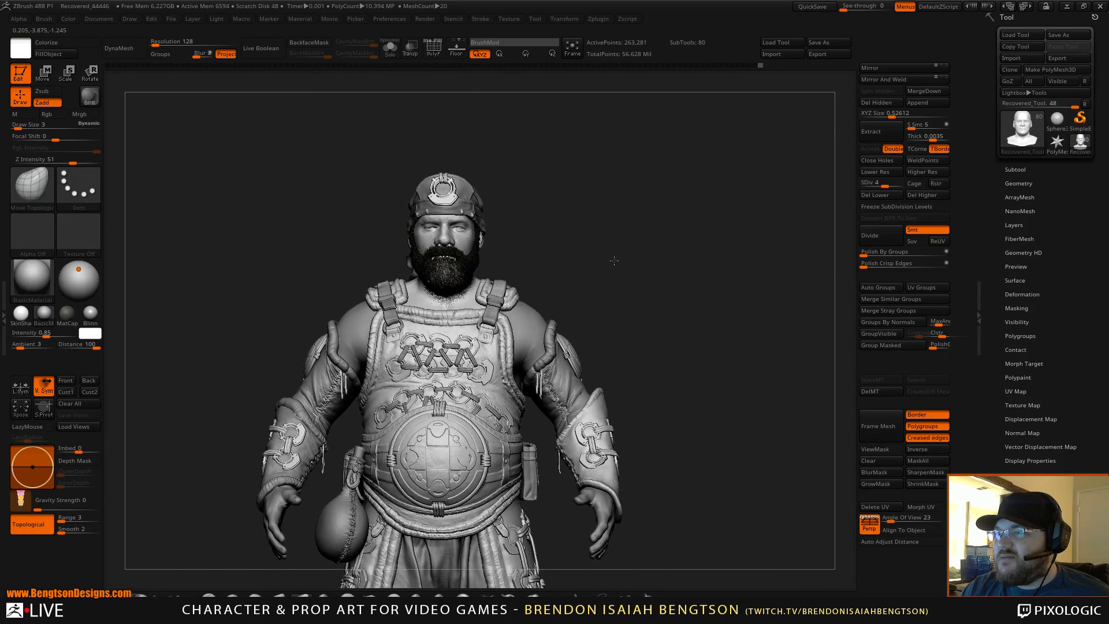
{"action": "right_click_drag", "start_coordinate": [614, 260], "coordinate": [616, 254], "text": "alt"}
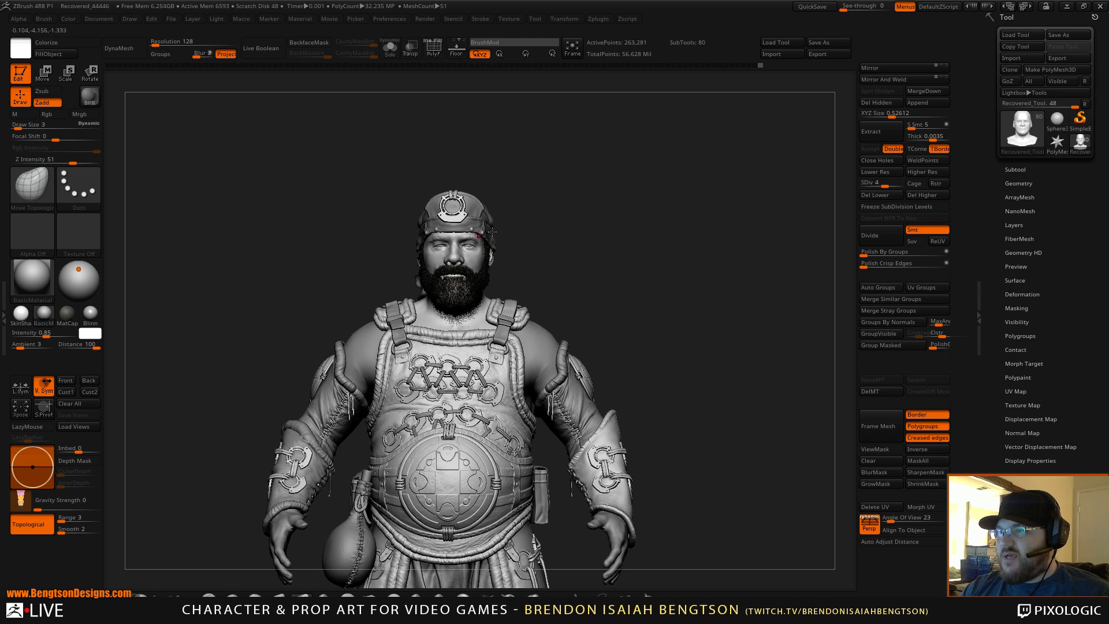
{"action": "left_click_drag", "start_coordinate": [597, 230], "coordinate": [600, 229]}
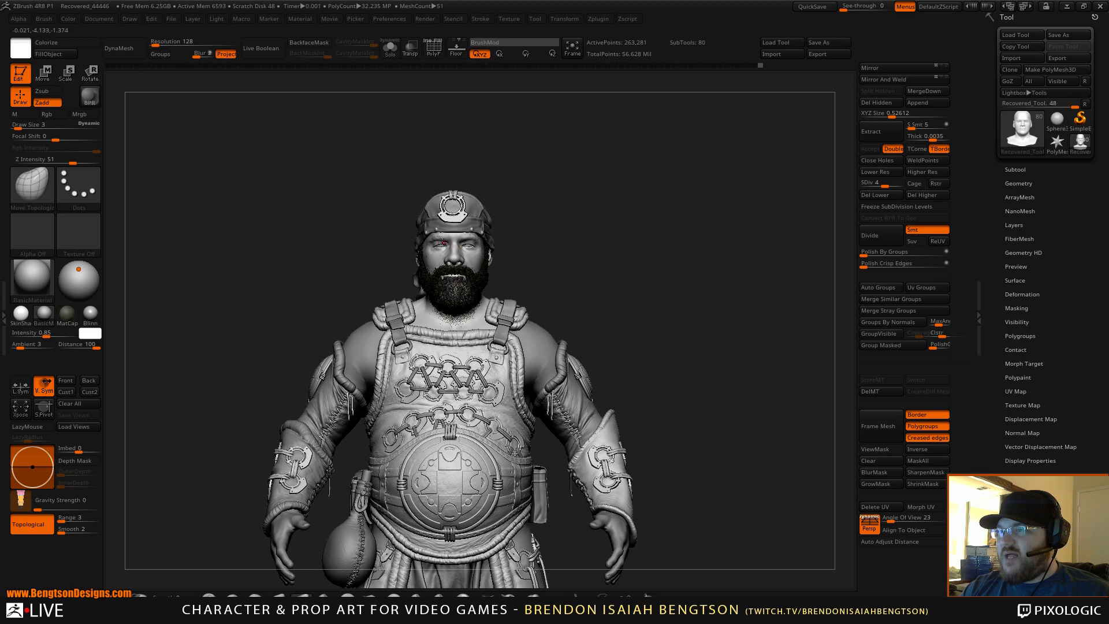
{"action": "mouse_move", "coordinate": [687, 269]}
{"action": "left_mouse_down"}
{"action": "mouse_move", "coordinate": [674, 242]}
{"action": "mouse_move", "coordinate": [683, 251]}
{"action": "mouse_move", "coordinate": [661, 250]}
{"action": "mouse_move", "coordinate": [697, 244]}
{"action": "mouse_move", "coordinate": [621, 247]}
{"action": "mouse_move", "coordinate": [634, 238]}
{"action": "mouse_move", "coordinate": [646, 250]}
{"action": "mouse_move", "coordinate": [642, 235]}
{"action": "mouse_move", "coordinate": [662, 270]}
{"action": "mouse_move", "coordinate": [658, 227]}
{"action": "mouse_move", "coordinate": [704, 249]}
{"action": "mouse_move", "coordinate": [711, 239]}
{"action": "mouse_move", "coordinate": [672, 245]}
{"action": "mouse_move", "coordinate": [670, 277]}
{"action": "mouse_move", "coordinate": [647, 278]}
{"action": "mouse_move", "coordinate": [656, 240]}
{"action": "mouse_move", "coordinate": [650, 252]}
{"action": "mouse_move", "coordinate": [644, 190]}
{"action": "left_mouse_up"}
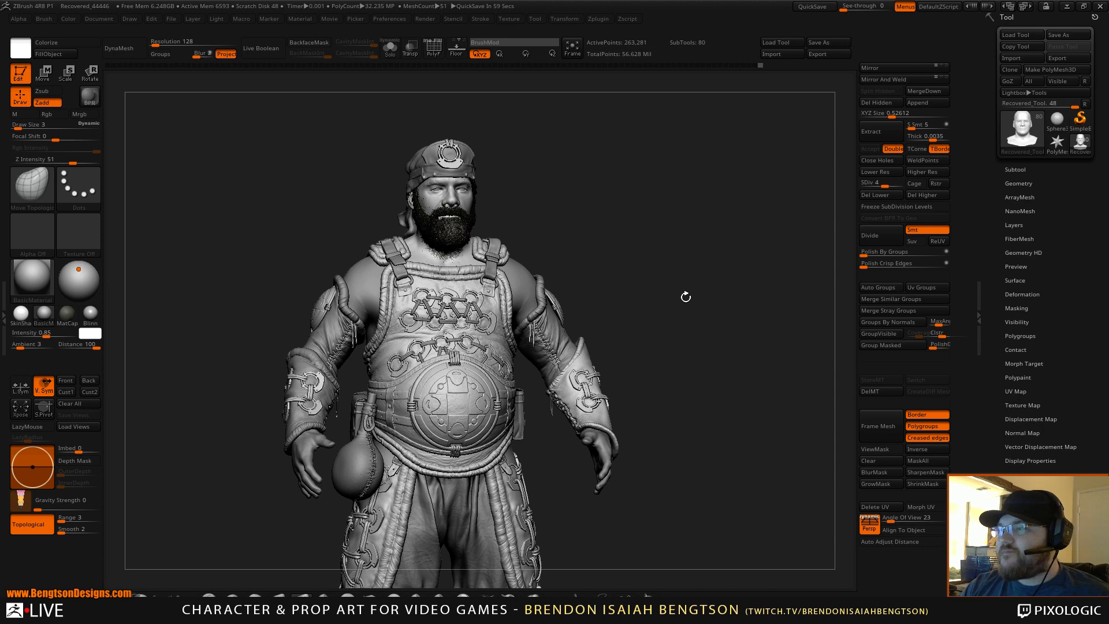
{"action": "mouse_move", "coordinate": [686, 297]}
{"action": "left_mouse_down"}
{"action": "mouse_move", "coordinate": [614, 290]}
{"action": "mouse_move", "coordinate": [634, 278]}
{"action": "left_mouse_up"}
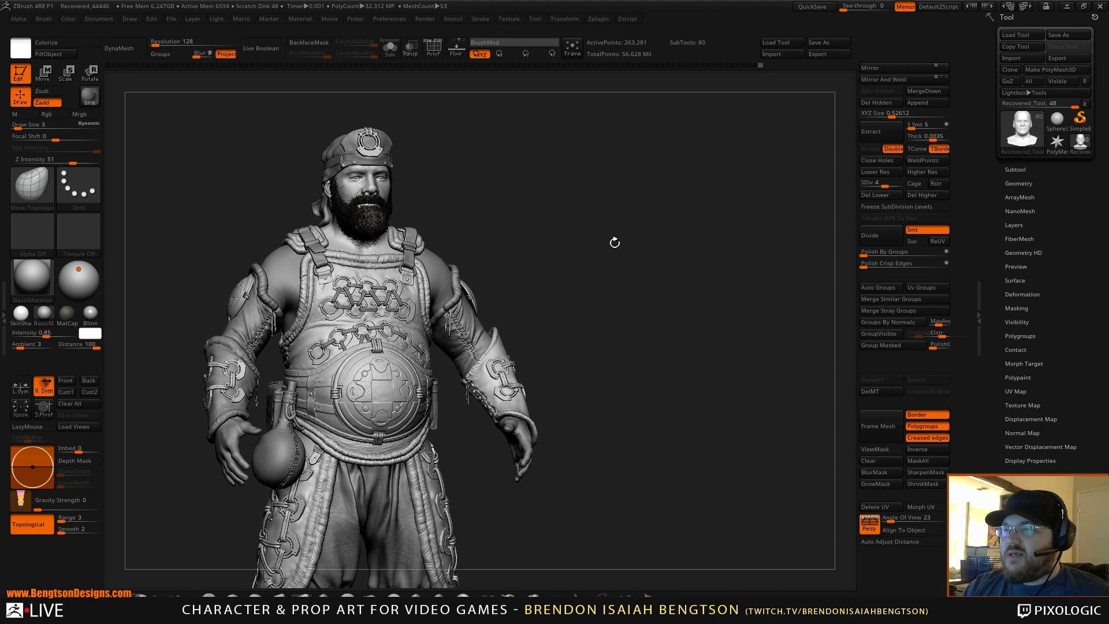
Compare the sculpted character with the concept art and study the reference photos of bearded faces on the desktop
{"action": "mouse_move", "coordinate": [0, 118]}
{"action": "left_mouse_down"}
{"action": "mouse_move", "coordinate": [411, 117]}
{"action": "mouse_move", "coordinate": [789, 162]}
{"action": "mouse_move", "coordinate": [785, 153]}
{"action": "left_mouse_up"}
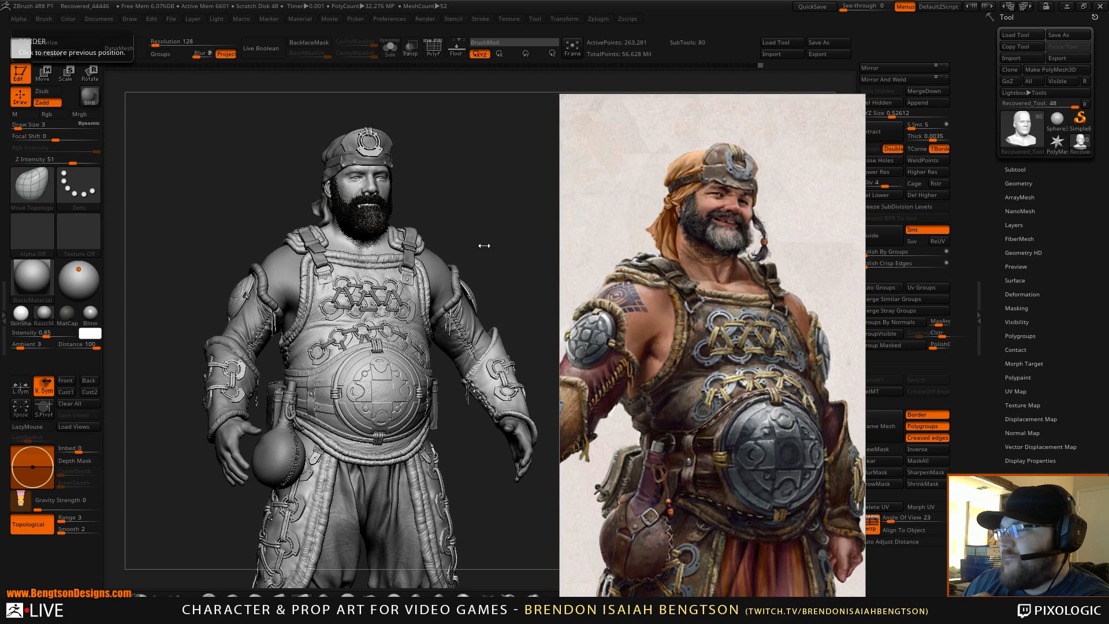
{"action": "left_click_drag", "start_coordinate": [485, 245], "coordinate": [454, 236]}
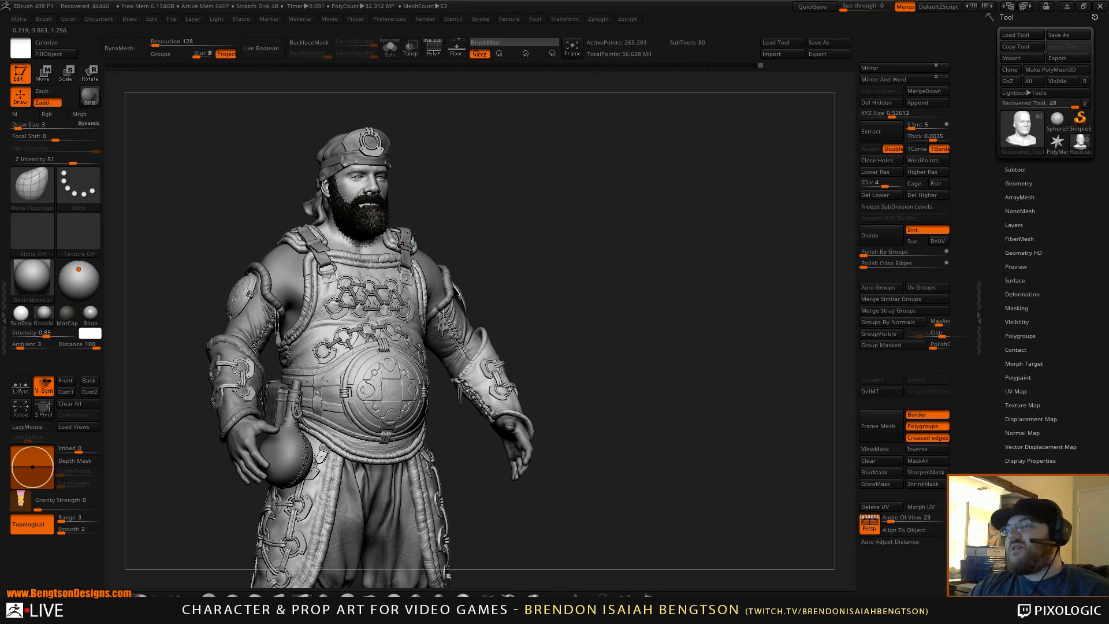
{"action": "left_click", "coordinate": [1067, 7]}
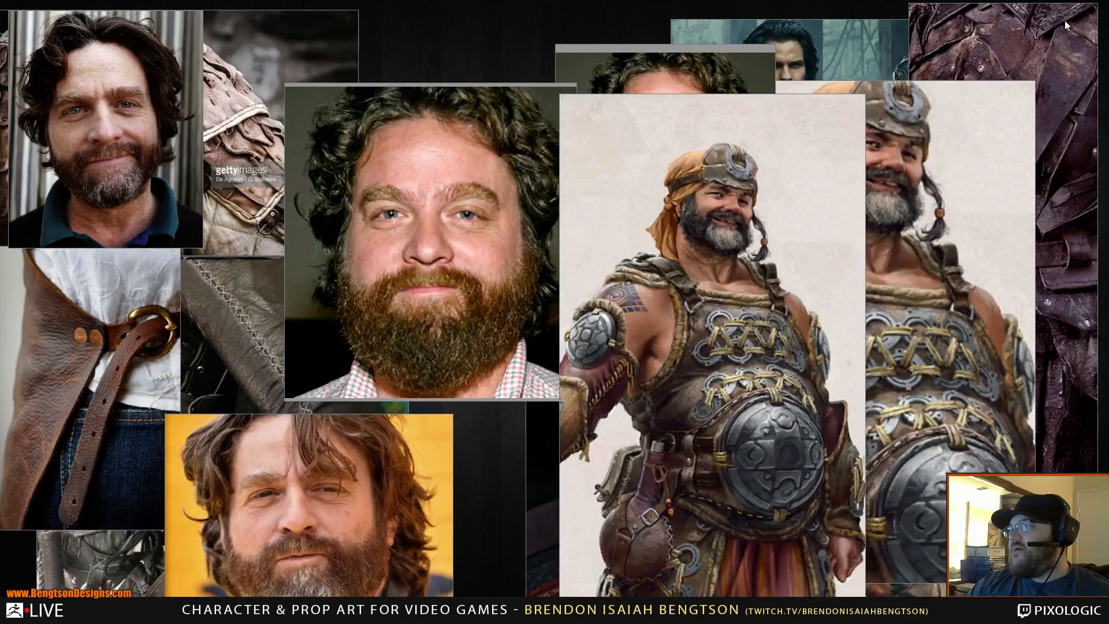
{"action": "left_click_drag", "start_coordinate": [760, 181], "coordinate": [0, 139]}
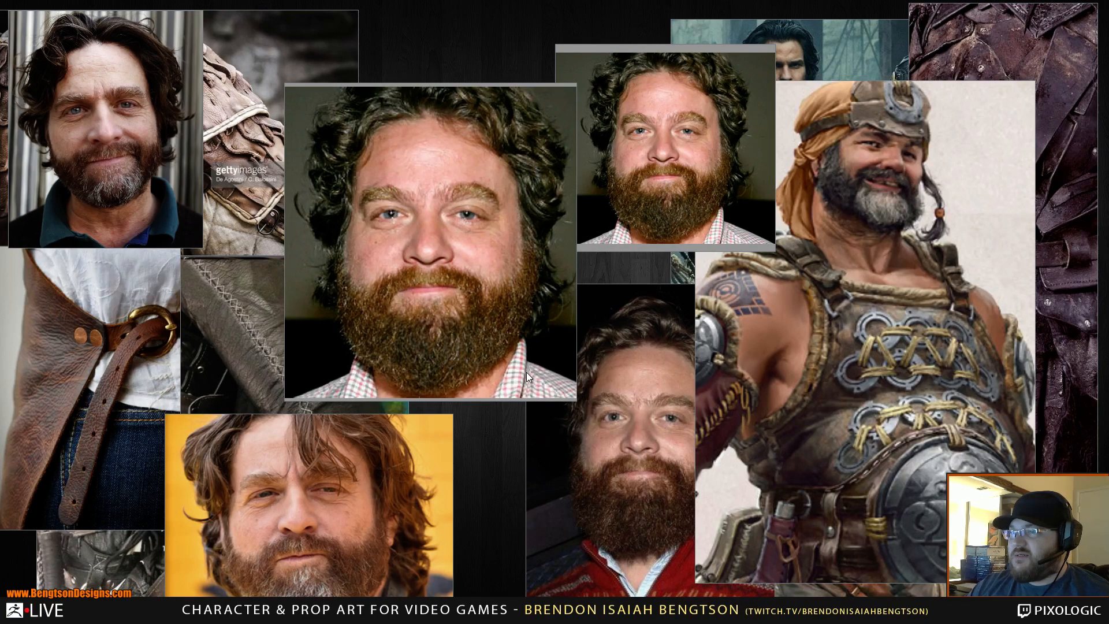
{"action": "left_click_drag", "start_coordinate": [0, 262], "coordinate": [0, 346]}
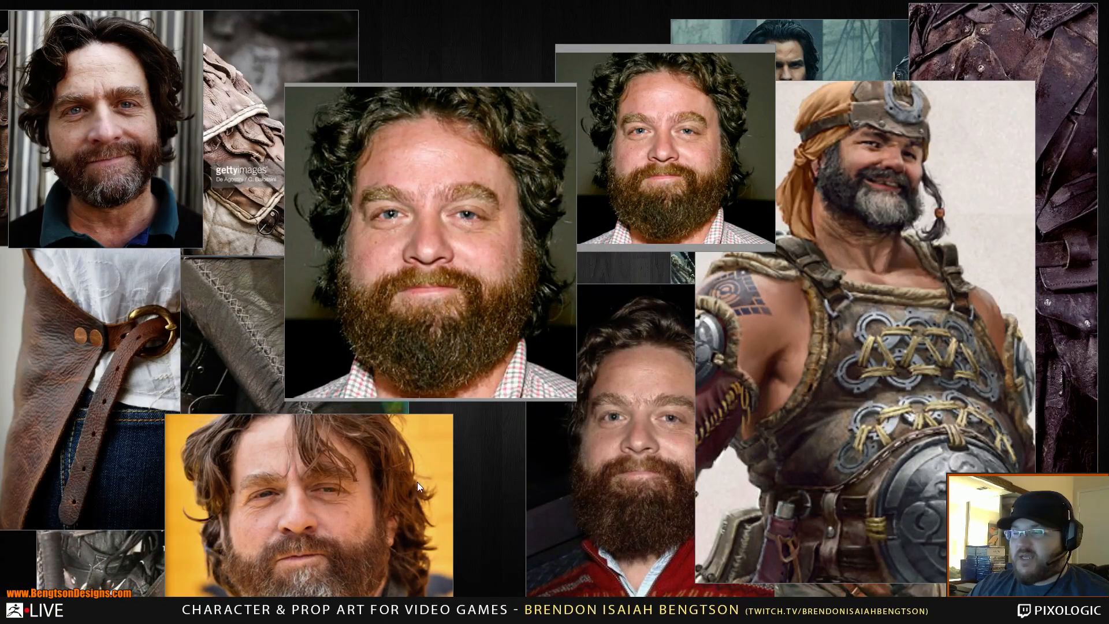
{"action": "key", "text": "alt+Tab"}
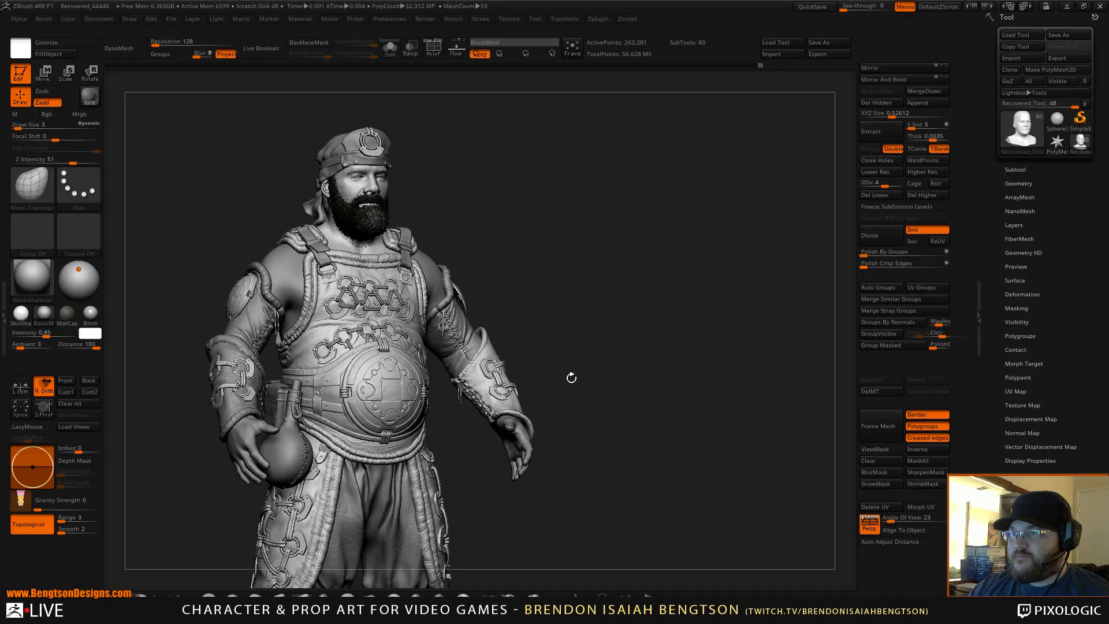
Isolate the bare head from the rest of the character and lower it to subdivision level 2
{"action": "left_click_drag", "start_coordinate": [627, 316], "coordinate": [621, 317], "text": "shift"}
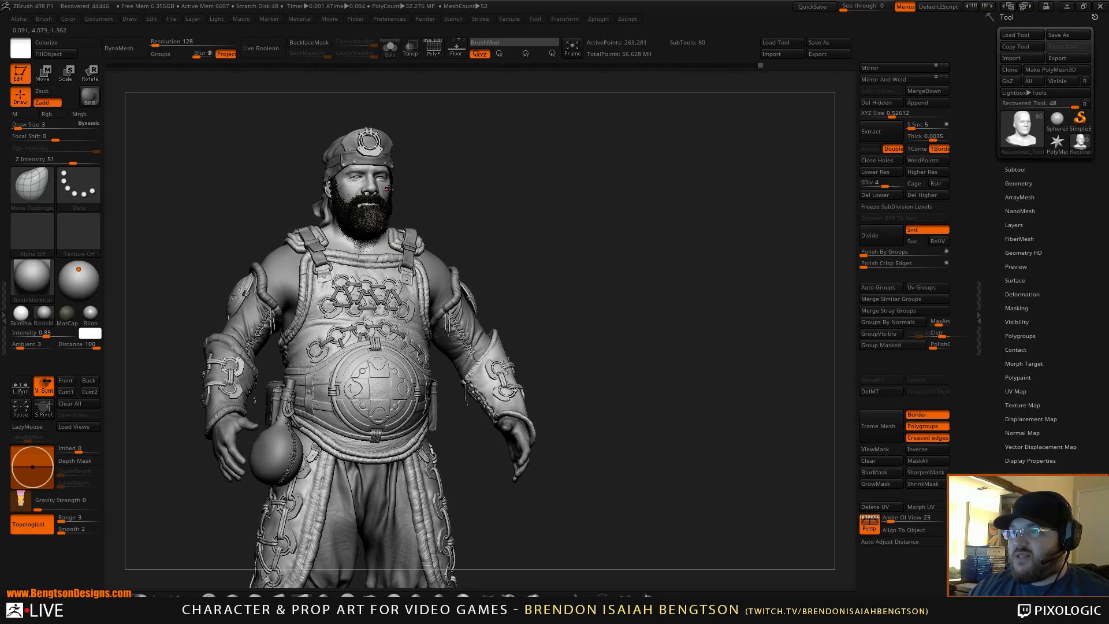
{"action": "left_click_drag", "start_coordinate": [627, 265], "coordinate": [657, 506], "text": "alt"}
{"action": "left_click_drag", "start_coordinate": [615, 198], "coordinate": [713, 292], "text": "alt"}
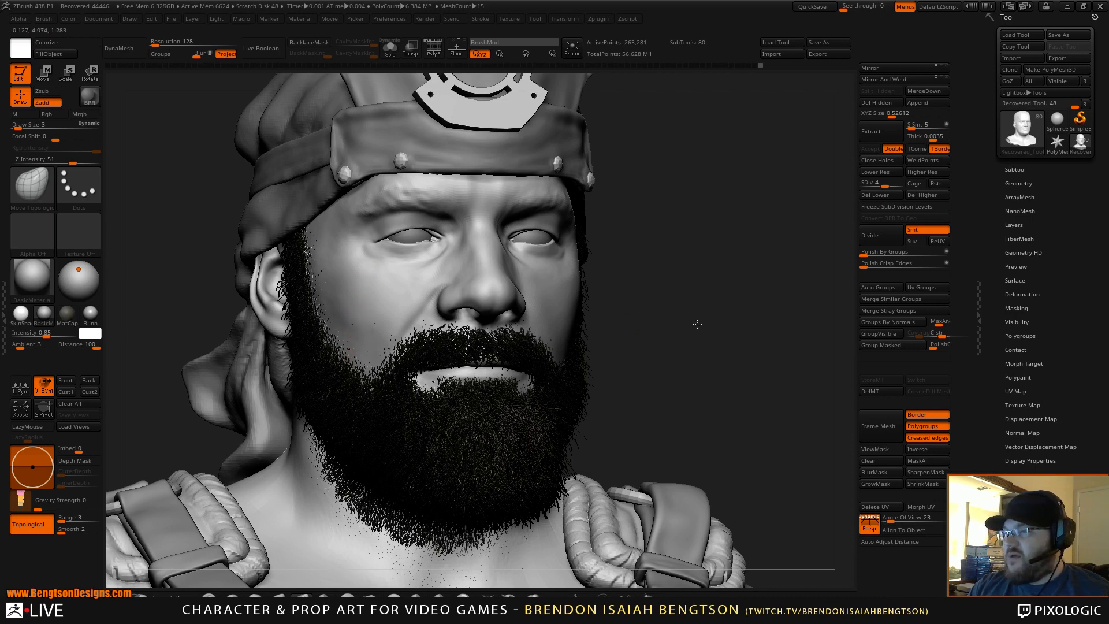
{"action": "mouse_move", "coordinate": [680, 309]}
{"action": "left_mouse_down"}
{"action": "mouse_move", "coordinate": [714, 329]}
{"action": "mouse_move", "coordinate": [682, 325]}
{"action": "left_mouse_up"}
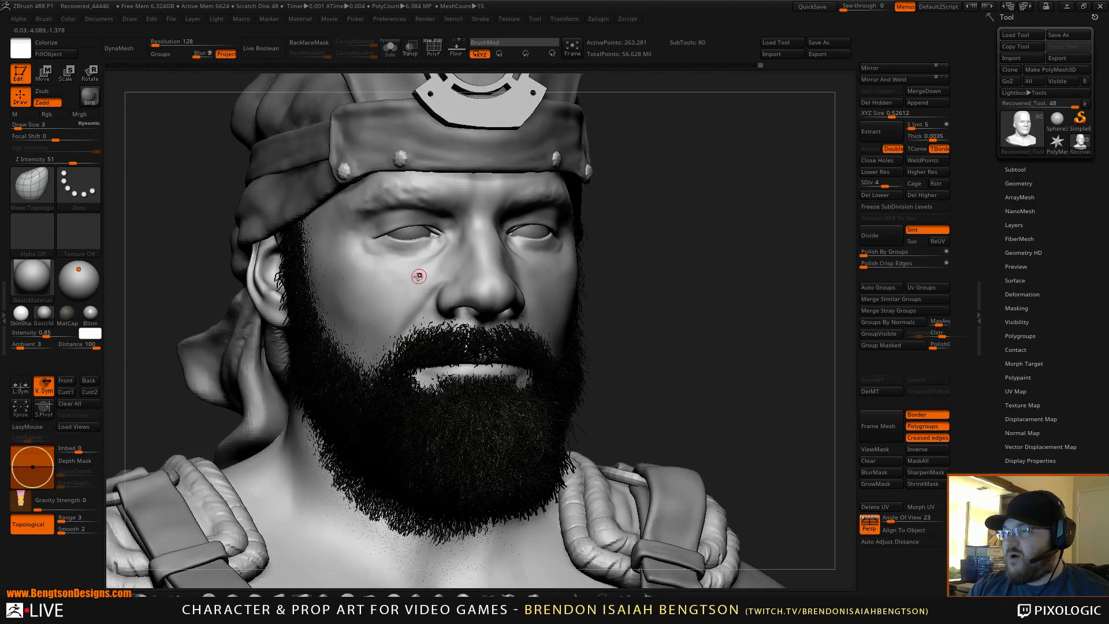
{"action": "key", "text": "space"}
{"action": "left_click_drag", "start_coordinate": [684, 244], "coordinate": [696, 242]}
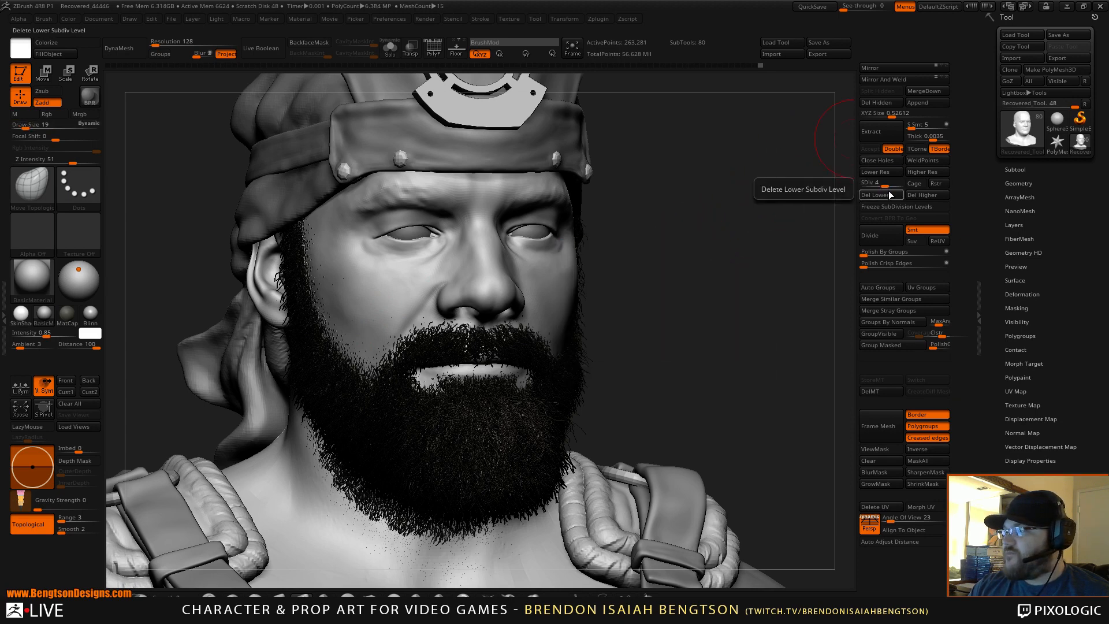
{"action": "key", "text": "alt+s"}
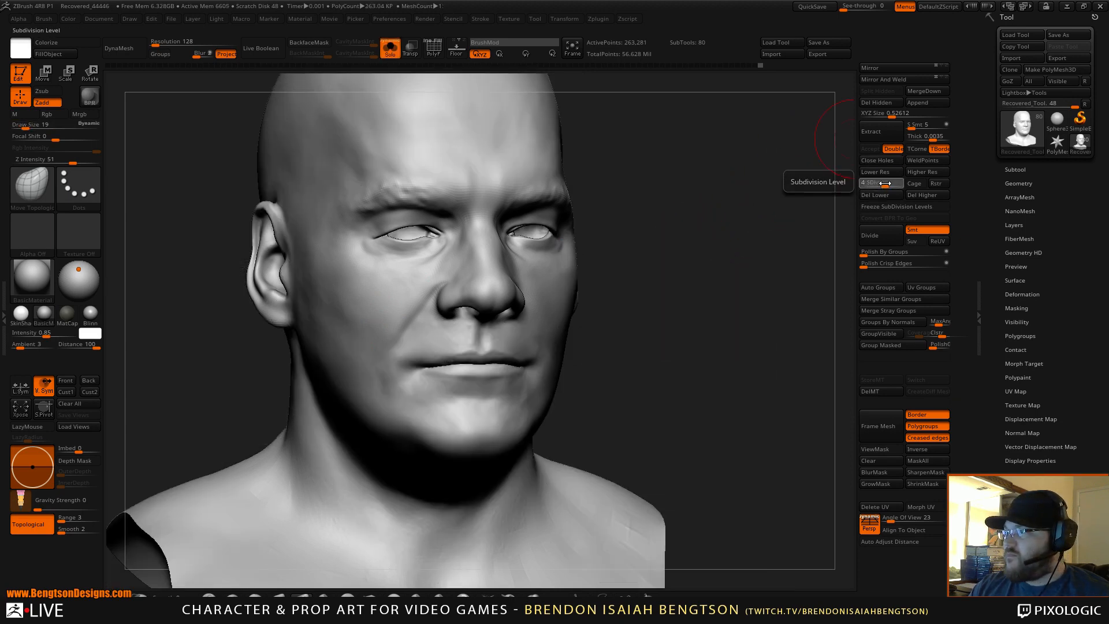
{"action": "left_click_drag", "start_coordinate": [886, 183], "coordinate": [869, 184]}
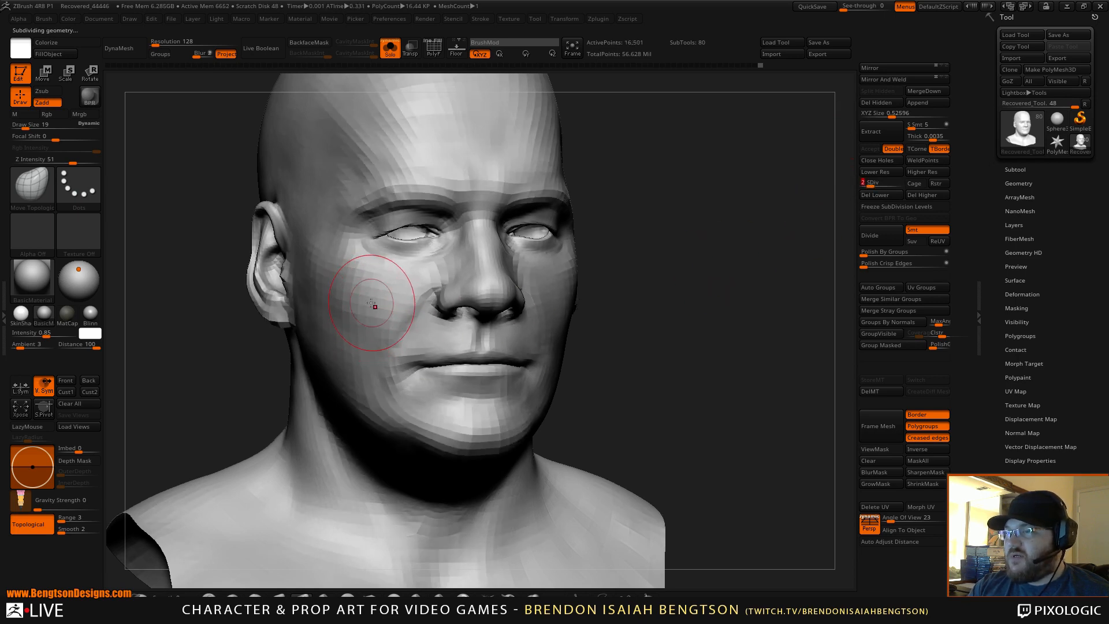
Choose the ClayBuildup brush and store a morph target for the head at subdivision level 2
{"action": "key", "text": "b"}
{"action": "key", "text": "c"}
{"action": "key", "text": "b"}
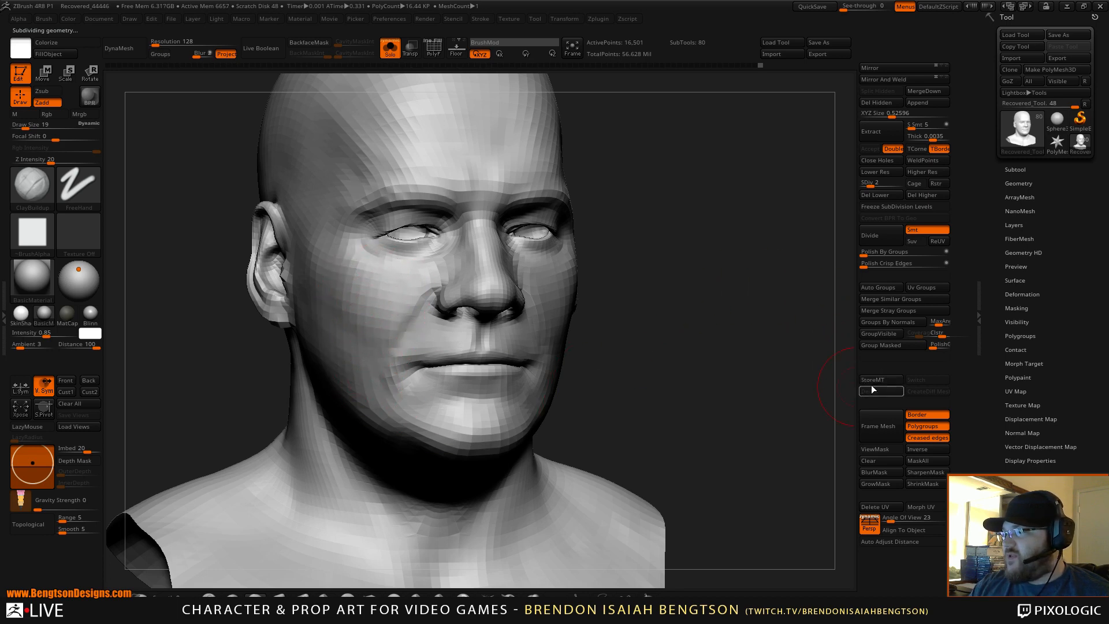
{"action": "left_click", "coordinate": [878, 380]}
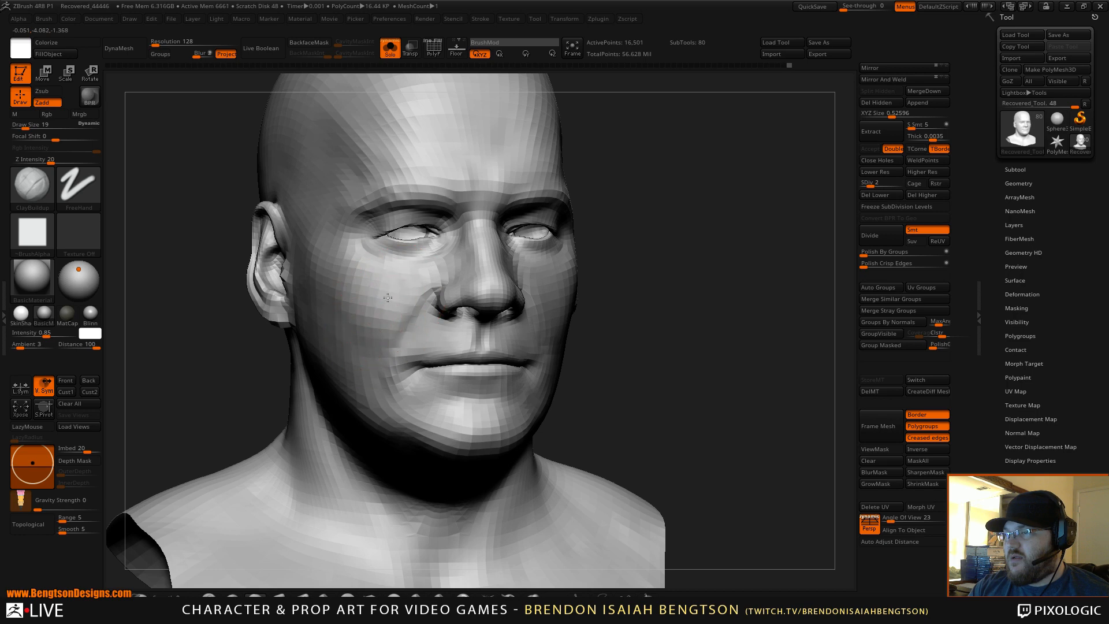
Build up the cheeks below the eyes with the ClayBuildup brush at draw size 21
{"action": "mouse_move", "coordinate": [680, 283]}
{"action": "left_mouse_down", "text": "alt"}
{"action": "mouse_move", "coordinate": [608, 284]}
{"action": "mouse_move", "coordinate": [595, 271]}
{"action": "left_mouse_up", "text": "alt"}
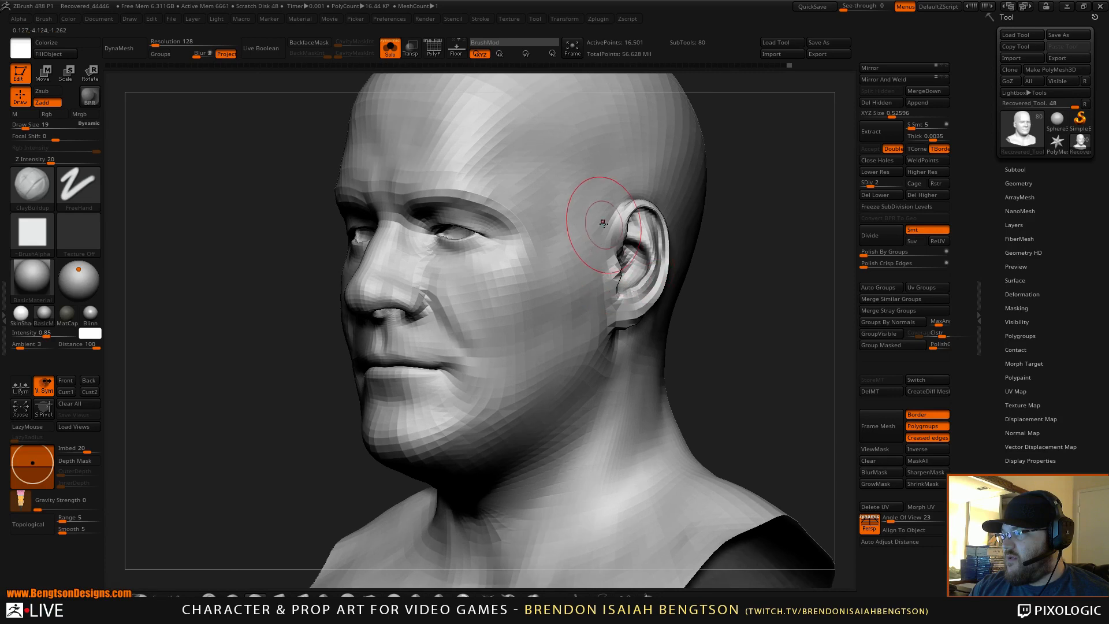
{"action": "right_click_drag", "start_coordinate": [607, 305], "coordinate": [560, 294], "text": "alt"}
{"action": "right_click_drag", "start_coordinate": [468, 280], "coordinate": [477, 293]}
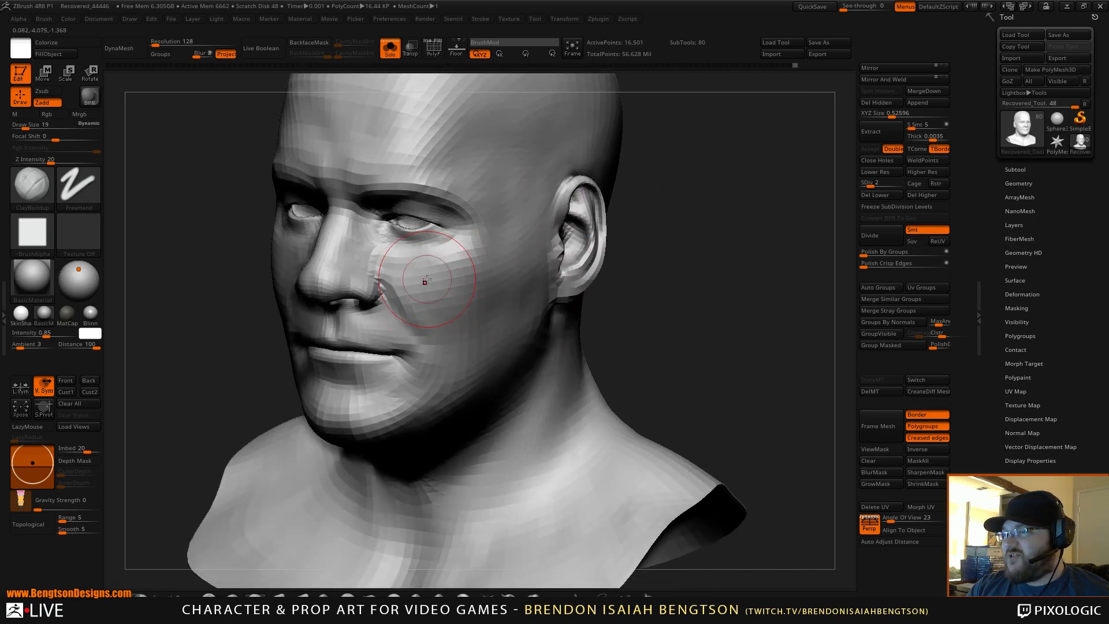
{"action": "key", "text": "space"}
{"action": "left_click_drag", "start_coordinate": [447, 283], "coordinate": [451, 283]}
{"action": "mouse_move", "coordinate": [633, 243]}
{"action": "left_mouse_down"}
{"action": "mouse_move", "coordinate": [698, 220]}
{"action": "mouse_move", "coordinate": [670, 253]}
{"action": "mouse_move", "coordinate": [612, 280]}
{"action": "mouse_move", "coordinate": [701, 245]}
{"action": "left_mouse_up"}
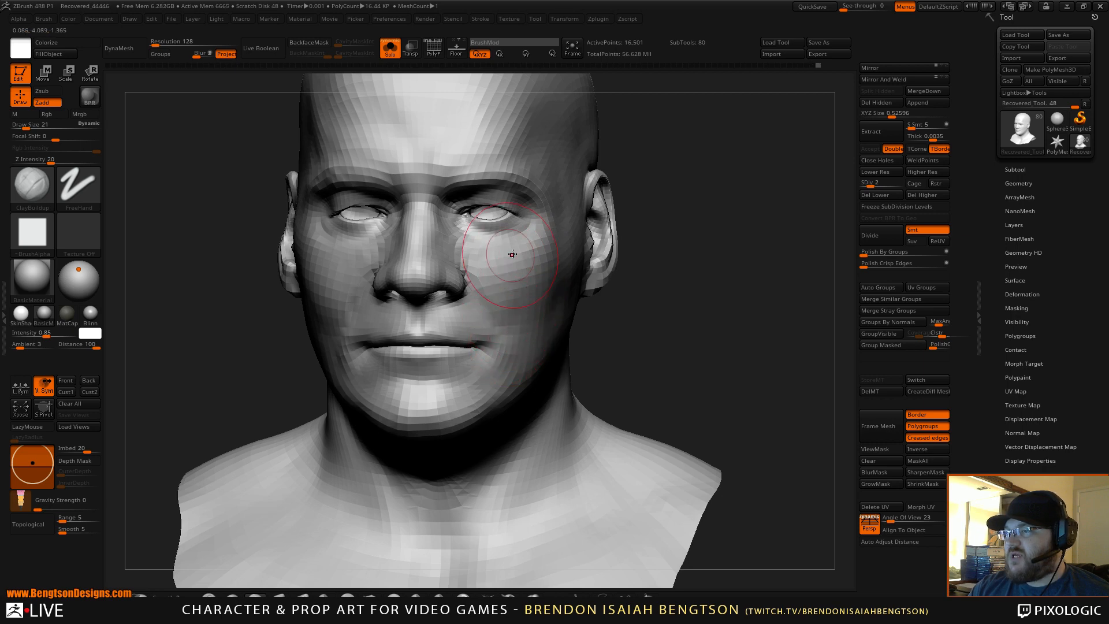
Refine the cheek volume beside the nose with ClayBuildup, working from the front, profile and three-quarter angles
{"action": "left_click_drag", "start_coordinate": [673, 312], "coordinate": [636, 316]}
{"action": "left_click_drag", "start_coordinate": [325, 408], "coordinate": [298, 411]}
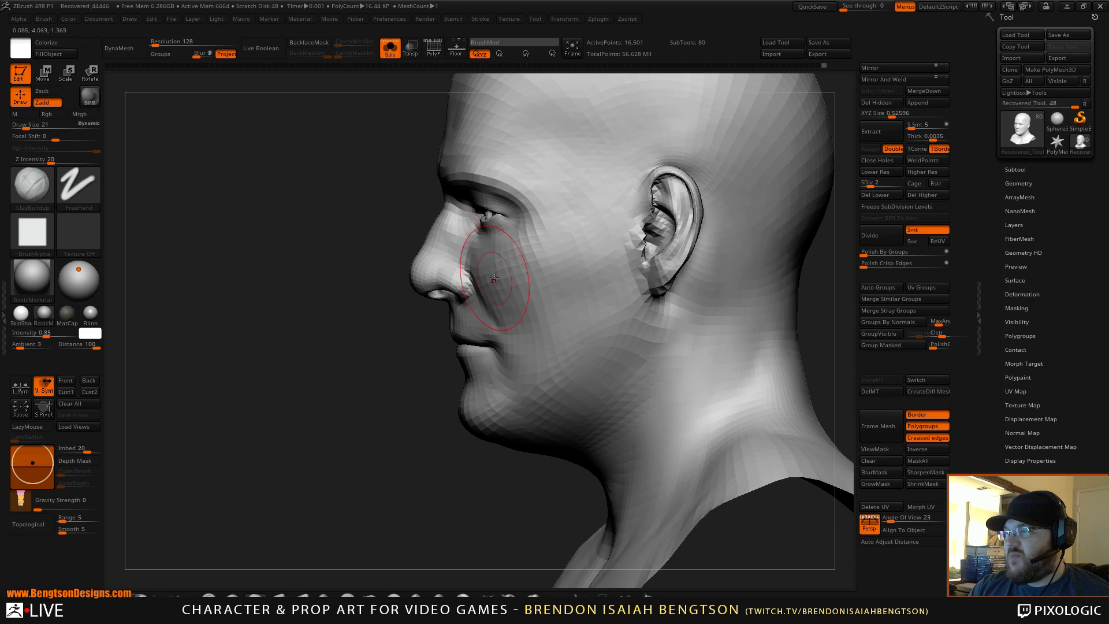
{"action": "left_click_drag", "start_coordinate": [403, 388], "coordinate": [400, 409]}
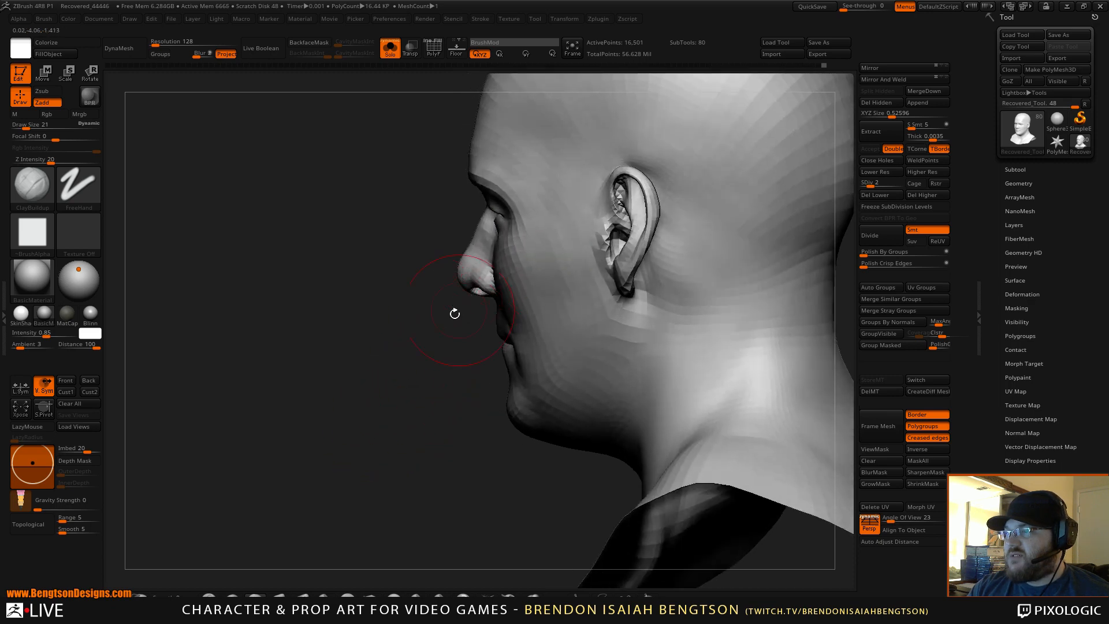
{"action": "left_click_drag", "start_coordinate": [455, 313], "coordinate": [420, 390]}
{"action": "left_click_drag", "start_coordinate": [333, 440], "coordinate": [500, 334]}
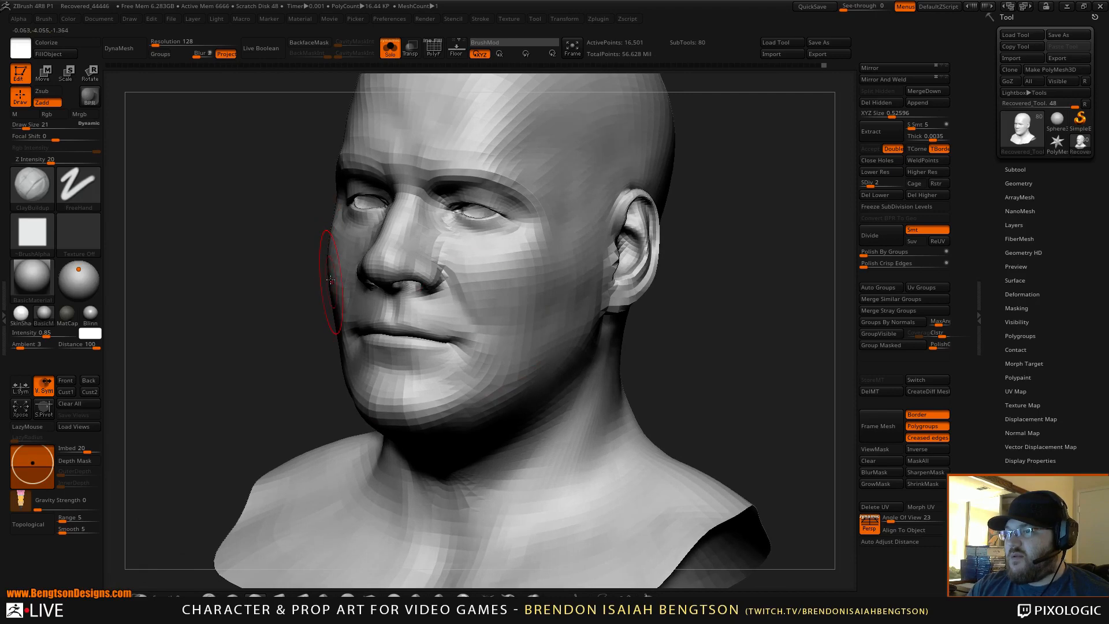
{"action": "left_click_drag", "start_coordinate": [261, 363], "coordinate": [557, 245]}
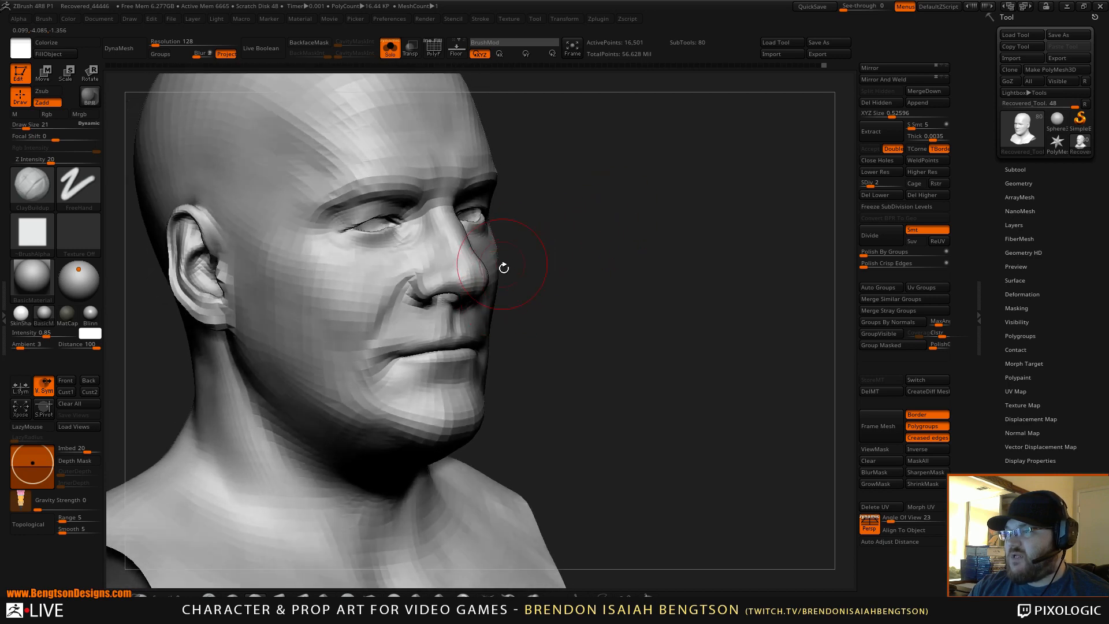
{"action": "mouse_move", "coordinate": [626, 297]}
{"action": "left_mouse_down"}
{"action": "mouse_move", "coordinate": [640, 275]}
{"action": "mouse_move", "coordinate": [653, 289]}
{"action": "mouse_move", "coordinate": [601, 286]}
{"action": "left_mouse_up"}
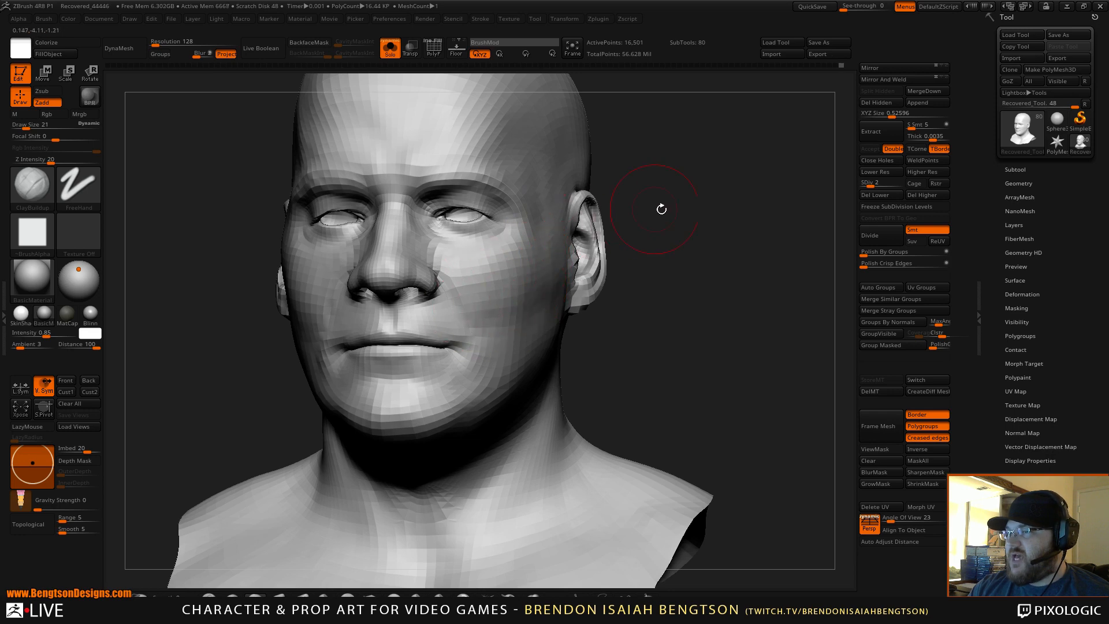
{"action": "left_click_drag", "start_coordinate": [662, 208], "coordinate": [680, 245]}
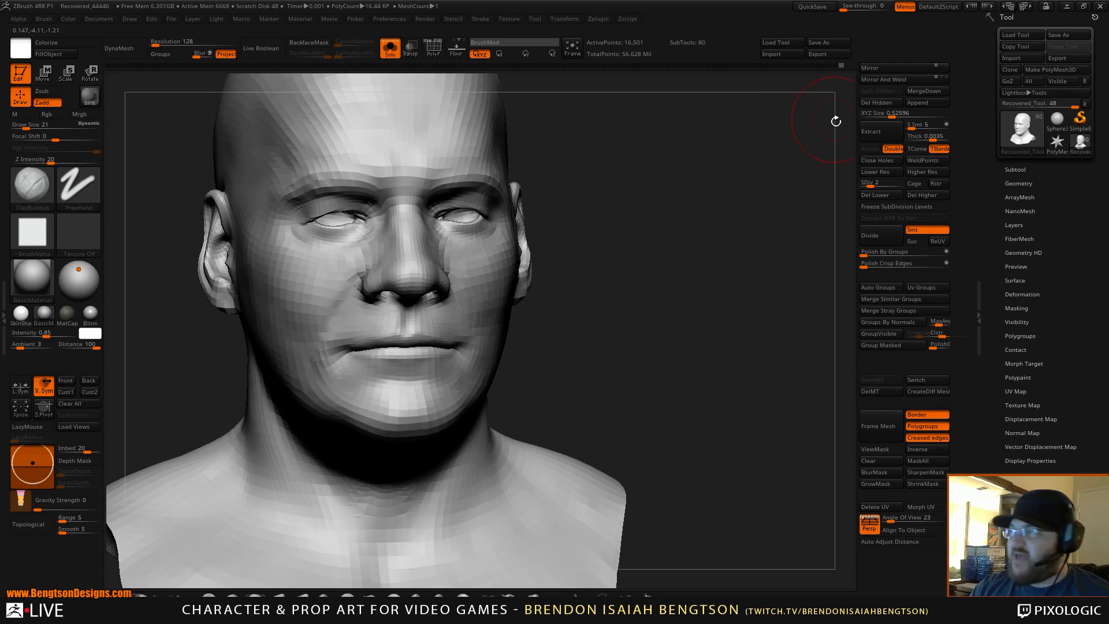
Raise the head to subdivision level 3 and show it with the beard, headgear and armor again
{"action": "key", "text": "d"}
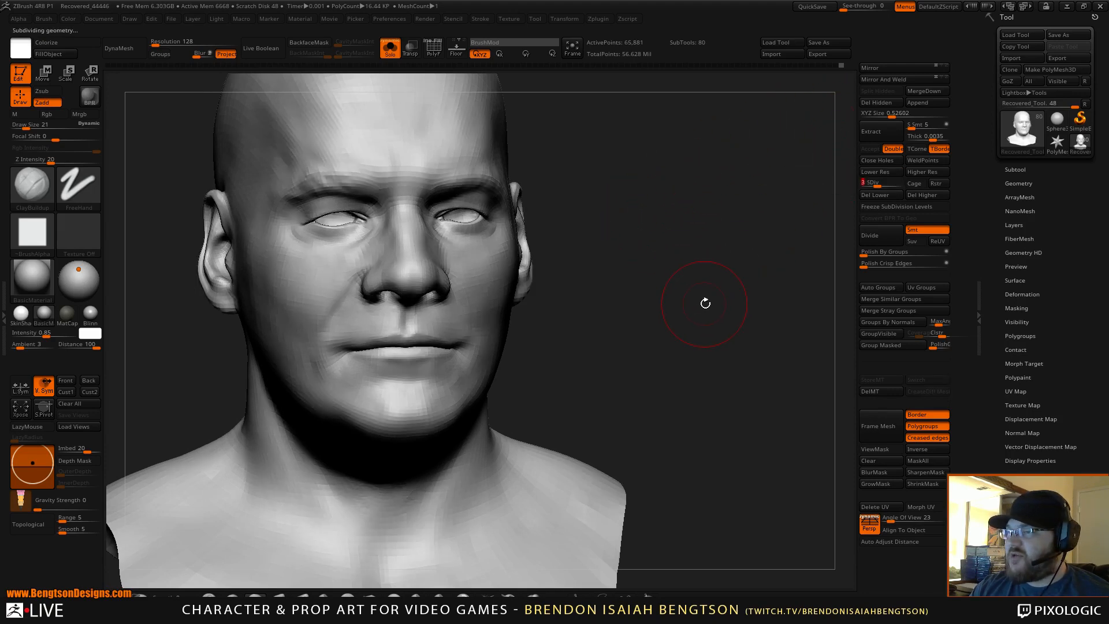
{"action": "left_click_drag", "start_coordinate": [705, 304], "coordinate": [746, 240]}
{"action": "mouse_move", "coordinate": [761, 278]}
{"action": "left_mouse_down"}
{"action": "mouse_move", "coordinate": [770, 285]}
{"action": "mouse_move", "coordinate": [727, 287]}
{"action": "mouse_move", "coordinate": [739, 289]}
{"action": "mouse_move", "coordinate": [738, 278]}
{"action": "left_mouse_up"}
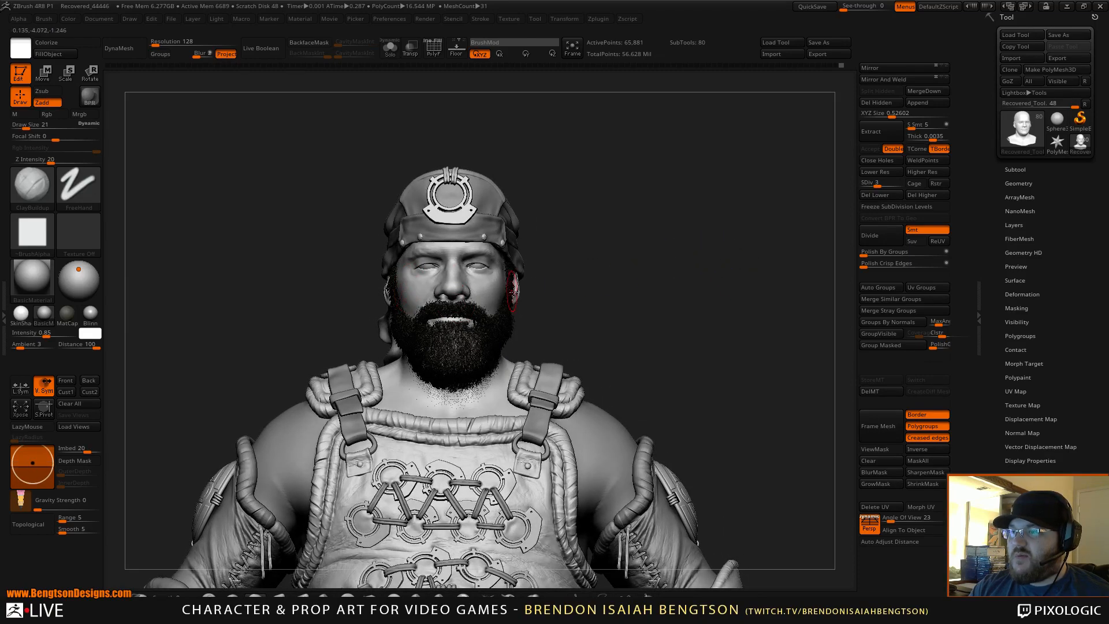
{"action": "mouse_move", "coordinate": [653, 261]}
{"action": "left_mouse_down"}
{"action": "mouse_move", "coordinate": [669, 297]}
{"action": "mouse_move", "coordinate": [657, 285]}
{"action": "mouse_move", "coordinate": [656, 480]}
{"action": "left_mouse_up"}
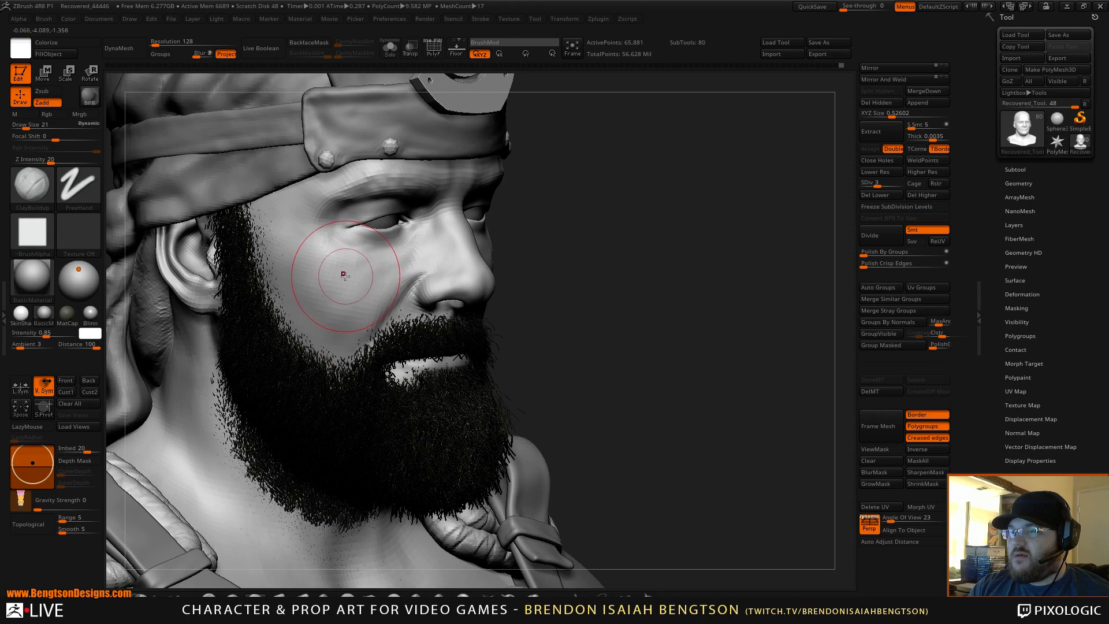
Adjust the shape of the cheek above the beard with the Move Topological brush at draw size 23
{"action": "key", "text": "b"}
{"action": "key", "text": "m"}
{"action": "key", "text": "t"}
{"action": "key", "text": "space"}
{"action": "left_click_drag", "start_coordinate": [345, 277], "coordinate": [347, 278]}
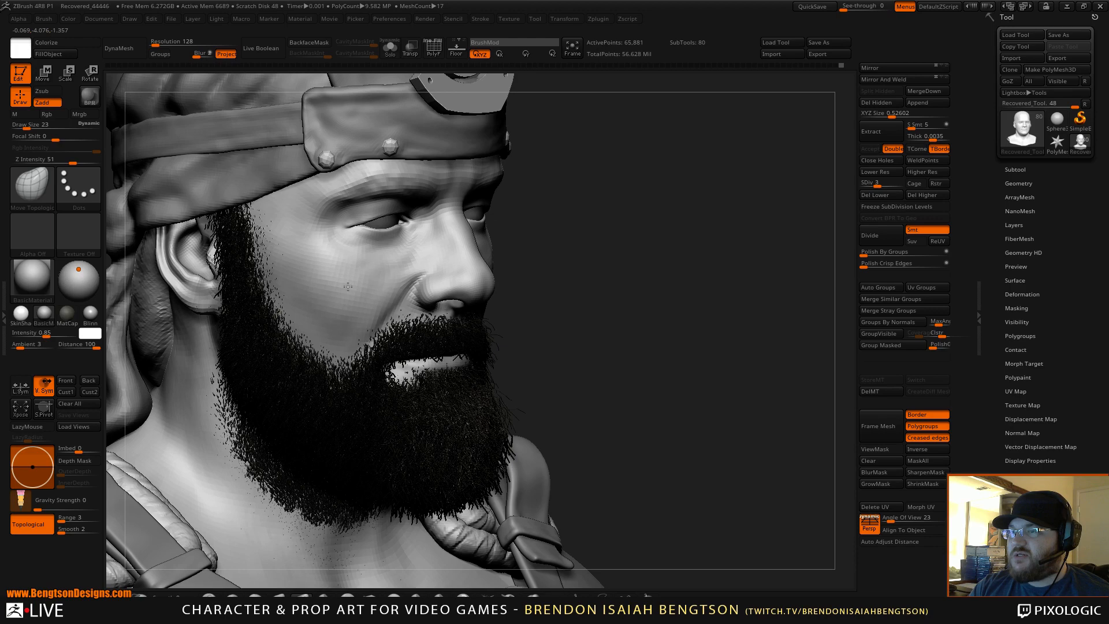
{"action": "left_click_drag", "start_coordinate": [768, 231], "coordinate": [711, 258]}
{"action": "left_click_drag", "start_coordinate": [537, 291], "coordinate": [542, 299]}
Carve the fold running from the nostril wing toward the mustache with the DamStandard brush at draw size 5
{"action": "mouse_move", "coordinate": [743, 313]}
{"action": "left_mouse_down", "text": "alt"}
{"action": "mouse_move", "coordinate": [733, 265]}
{"action": "mouse_move", "coordinate": [706, 232]}
{"action": "mouse_move", "coordinate": [731, 298]}
{"action": "mouse_move", "coordinate": [716, 293]}
{"action": "mouse_move", "coordinate": [729, 292]}
{"action": "mouse_move", "coordinate": [724, 282]}
{"action": "mouse_move", "coordinate": [702, 393]}
{"action": "left_mouse_up", "text": "alt"}
{"action": "key", "text": "b"}
{"action": "key", "text": "d"}
{"action": "key", "text": "s"}
{"action": "key", "text": "space"}
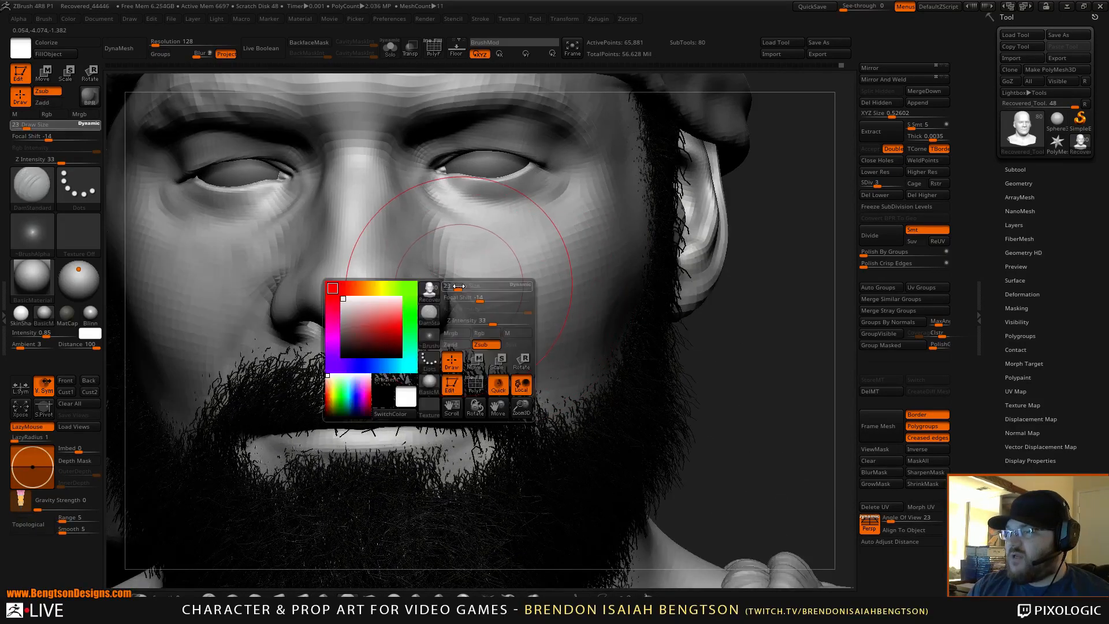
{"action": "left_click_drag", "start_coordinate": [459, 286], "coordinate": [449, 287]}
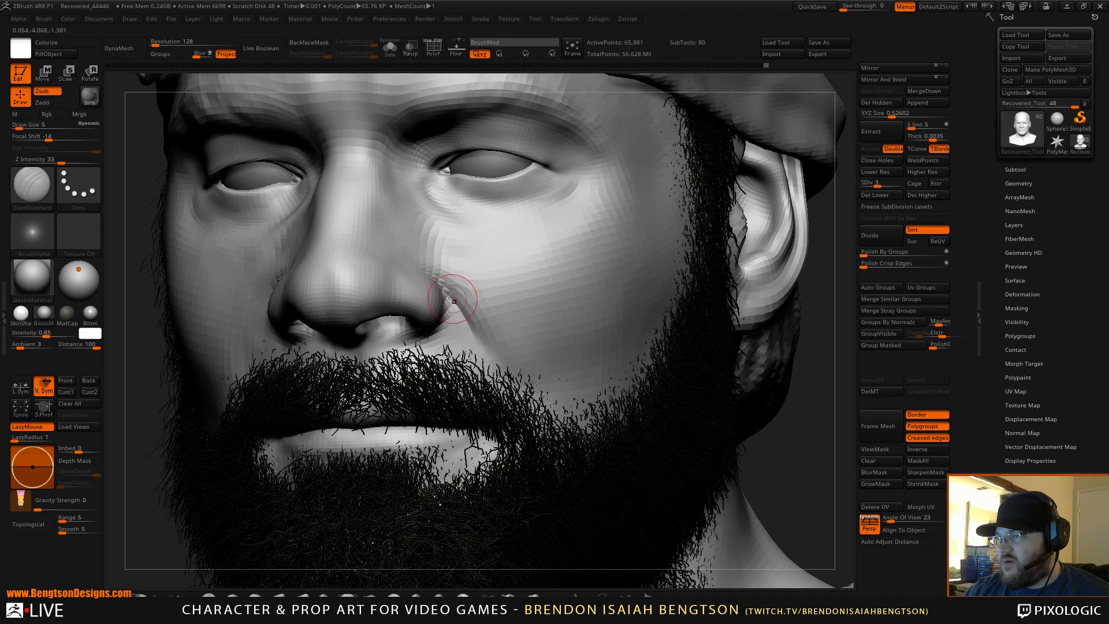
{"action": "mouse_move", "coordinate": [444, 327]}
{"action": "right_mouse_down"}
{"action": "mouse_move", "coordinate": [427, 354]}
{"action": "mouse_move", "coordinate": [531, 329]}
{"action": "mouse_move", "coordinate": [506, 325]}
{"action": "right_mouse_up"}
{"action": "right_click_drag", "start_coordinate": [415, 345], "coordinate": [556, 237]}
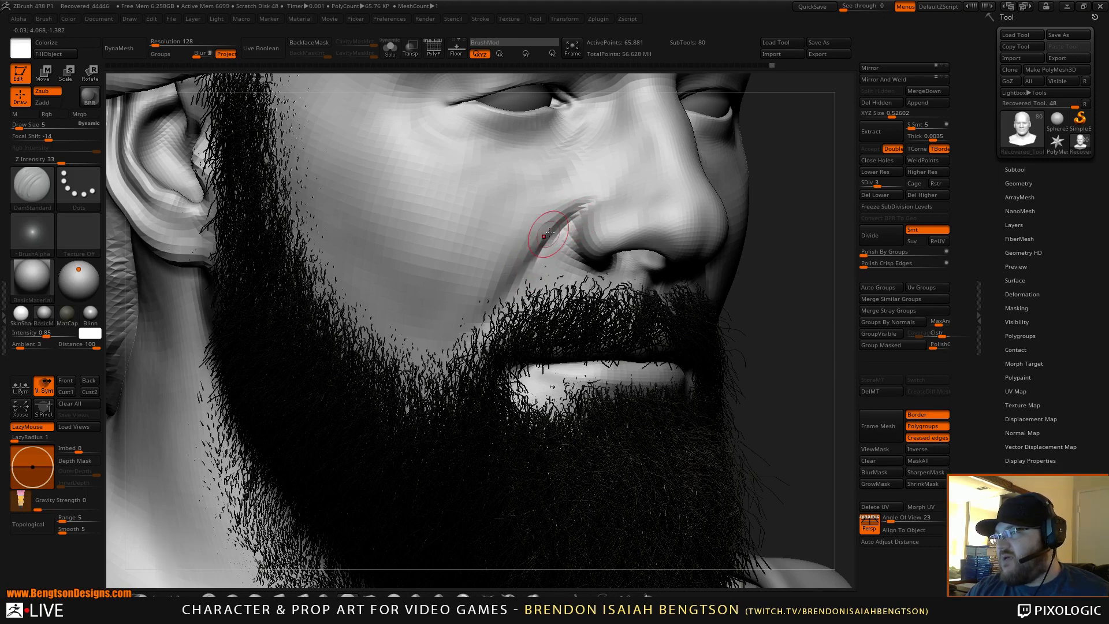
{"action": "left_click_drag", "start_coordinate": [550, 232], "coordinate": [575, 214]}
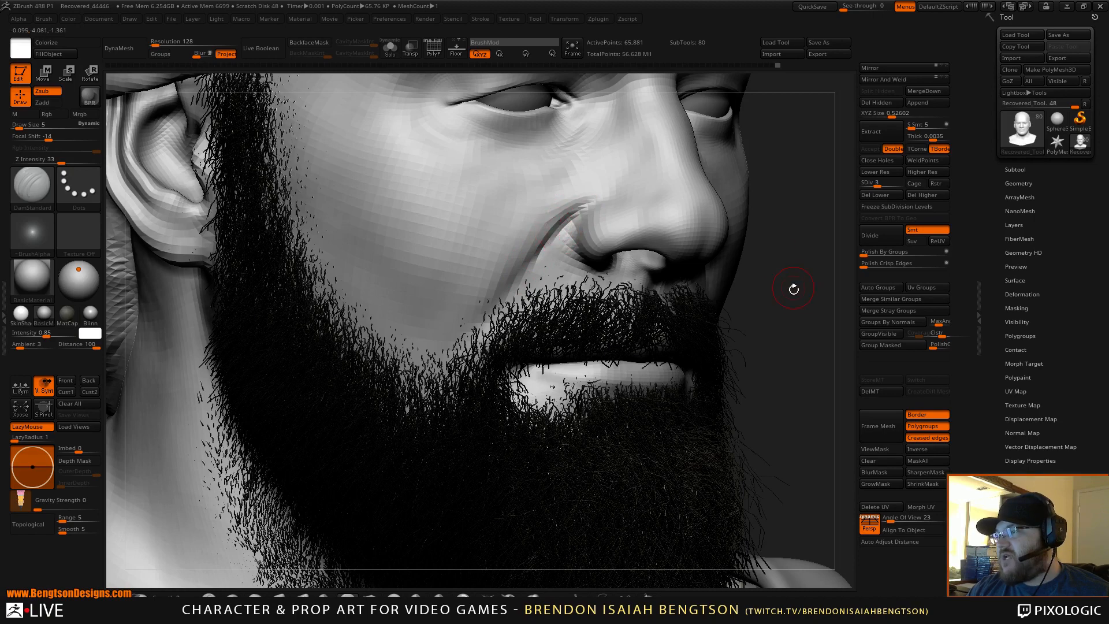
Raise the head to subdivision level 4 and smooth the fold between nose and cheek
{"action": "left_click_drag", "start_coordinate": [793, 287], "coordinate": [789, 84], "text": "alt"}
{"action": "left_click_drag", "start_coordinate": [772, 208], "coordinate": [743, 326], "text": "shift"}
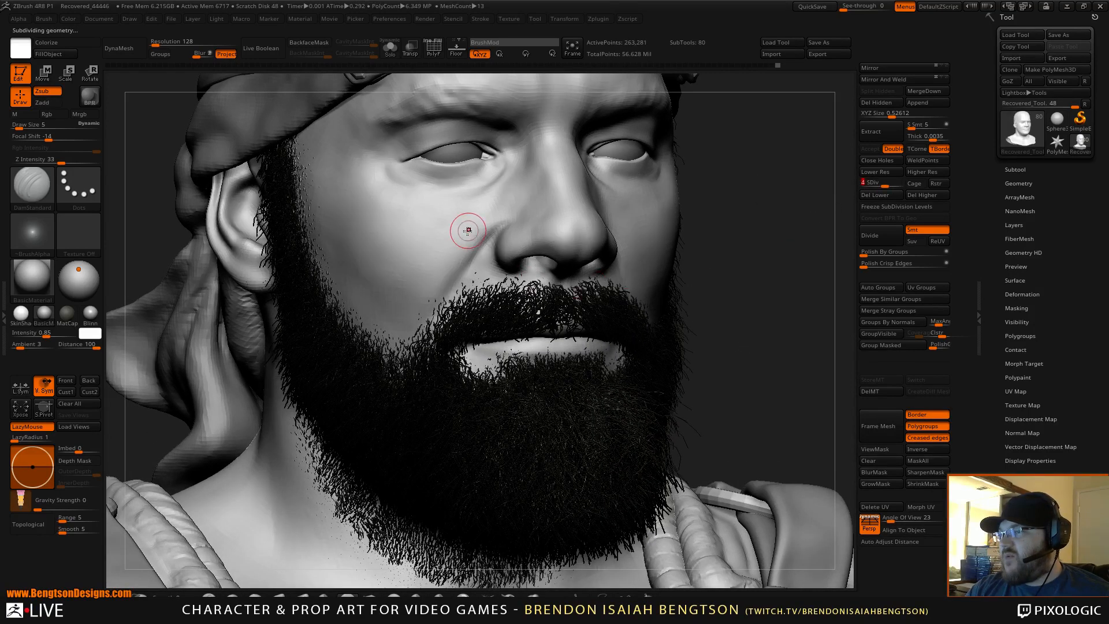
{"action": "key", "text": "shift"}
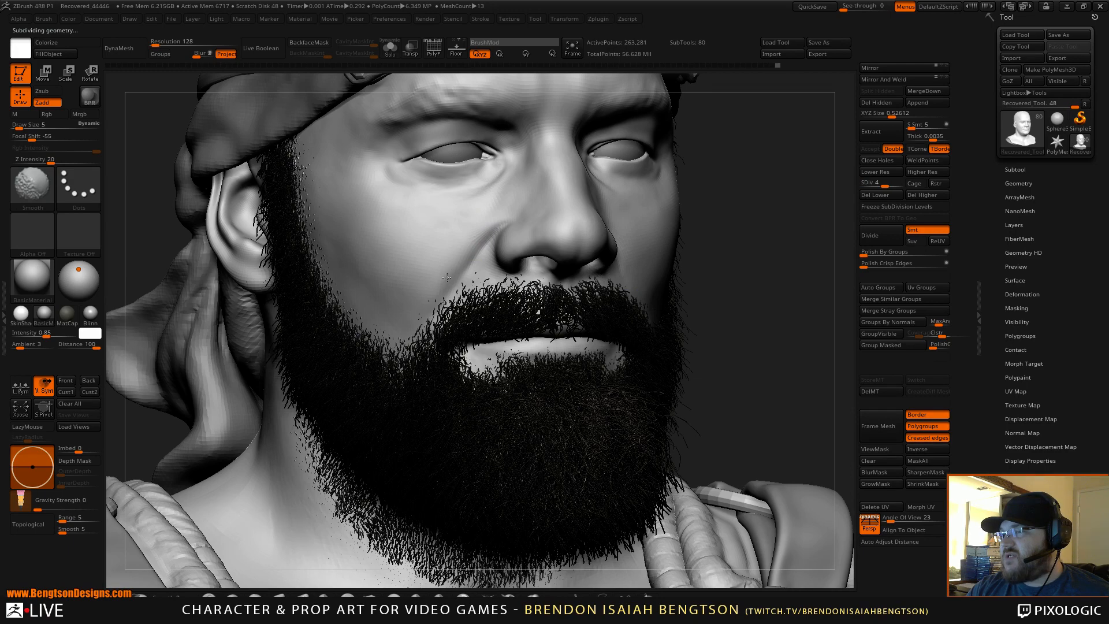
{"action": "mouse_move", "coordinate": [791, 239]}
{"action": "left_mouse_down"}
{"action": "mouse_move", "coordinate": [639, 255]}
{"action": "mouse_move", "coordinate": [657, 257]}
{"action": "left_mouse_up"}
{"action": "key", "text": "shift"}
Adjust the nose-to-cheek fold on the face with the Move Topological brush at draw size 8
{"action": "key", "text": "b"}
{"action": "key", "text": "m"}
{"action": "key", "text": "t"}
{"action": "key", "text": "space"}
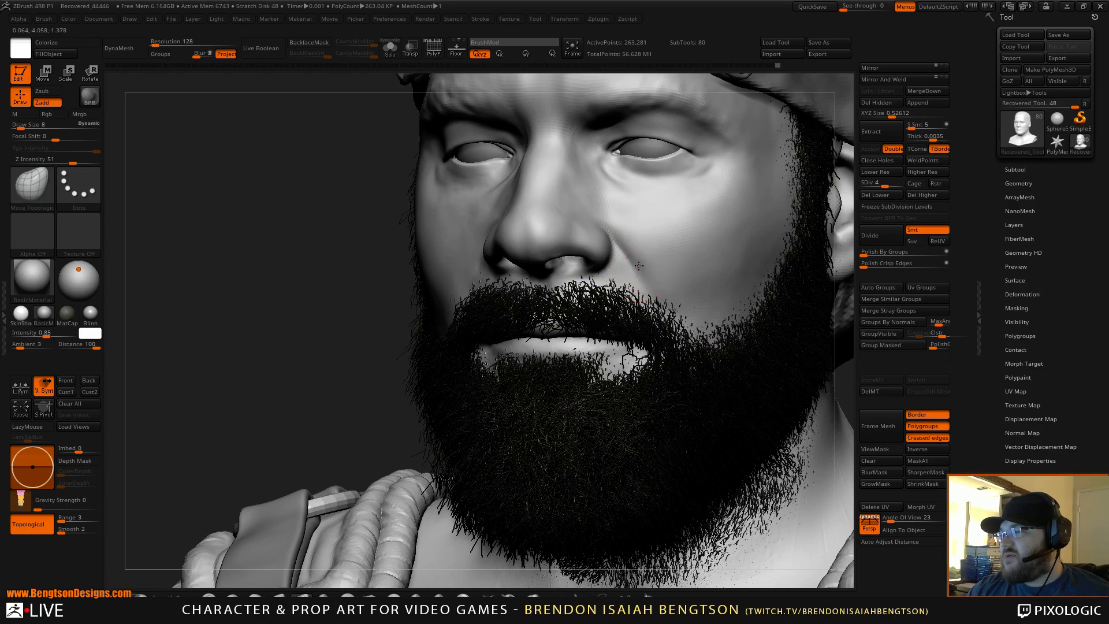
{"action": "left_click_drag", "start_coordinate": [668, 265], "coordinate": [664, 196]}
{"action": "right_click_drag", "start_coordinate": [665, 197], "coordinate": [802, 297], "text": "ctrl"}
{"action": "mouse_move", "coordinate": [802, 297]}
{"action": "left_mouse_down"}
{"action": "mouse_move", "coordinate": [823, 290]}
{"action": "mouse_move", "coordinate": [810, 299]}
{"action": "left_mouse_up"}
{"action": "right_click_drag", "start_coordinate": [783, 301], "coordinate": [737, 373], "text": "ctrl"}
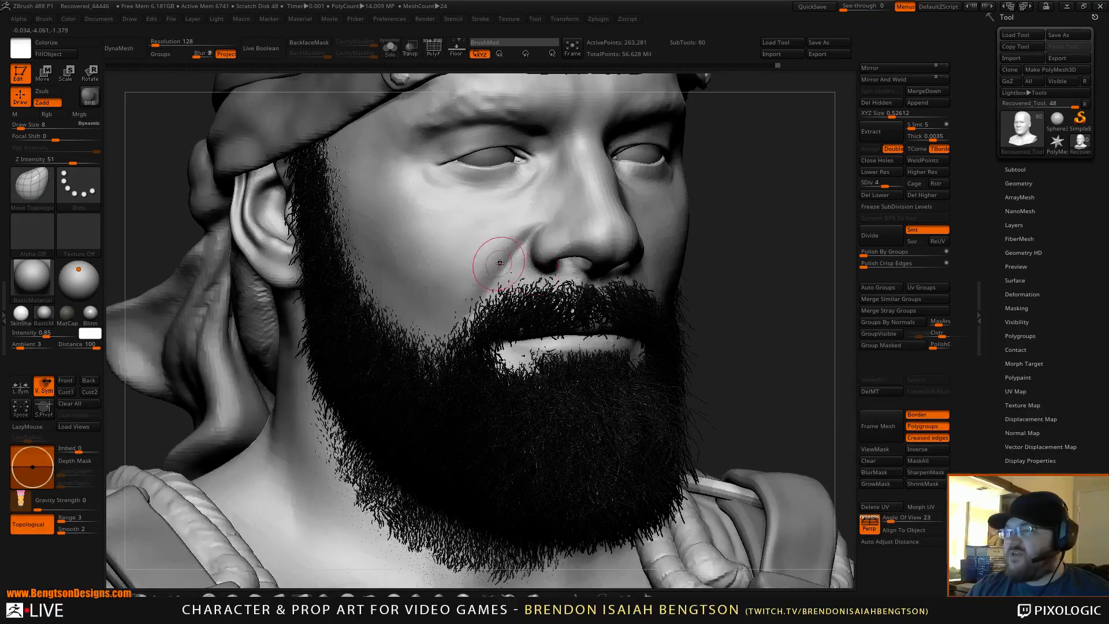
{"action": "left_click_drag", "start_coordinate": [767, 202], "coordinate": [790, 211]}
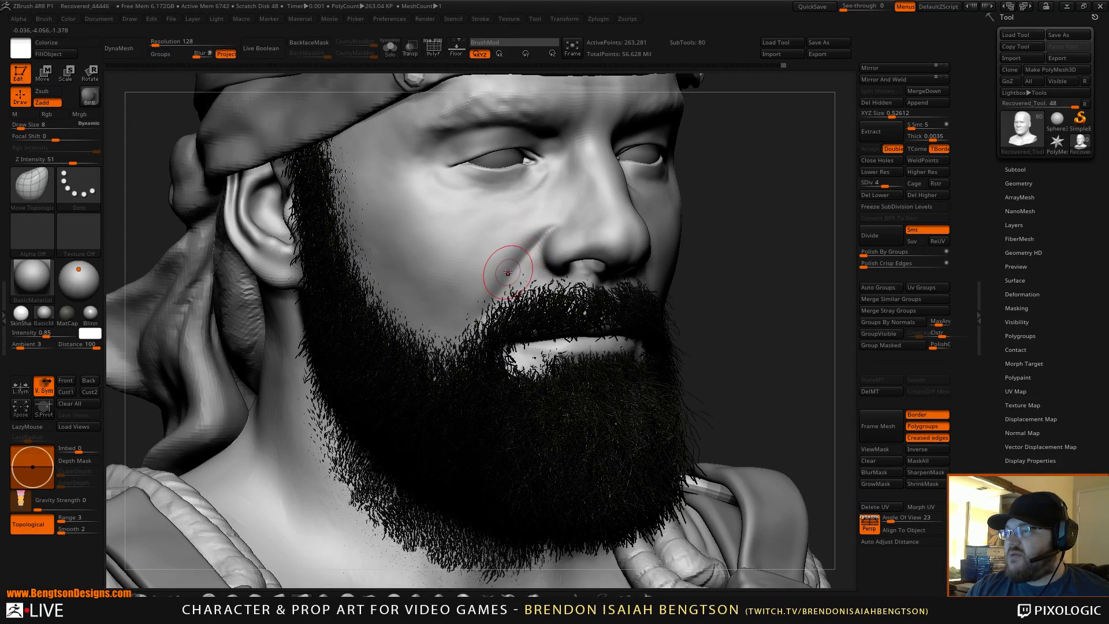
Raise the head to subdivision level 6 and check the character from close up and at full length
{"action": "right_click_drag", "start_coordinate": [765, 248], "coordinate": [741, 86], "text": "ctrl"}
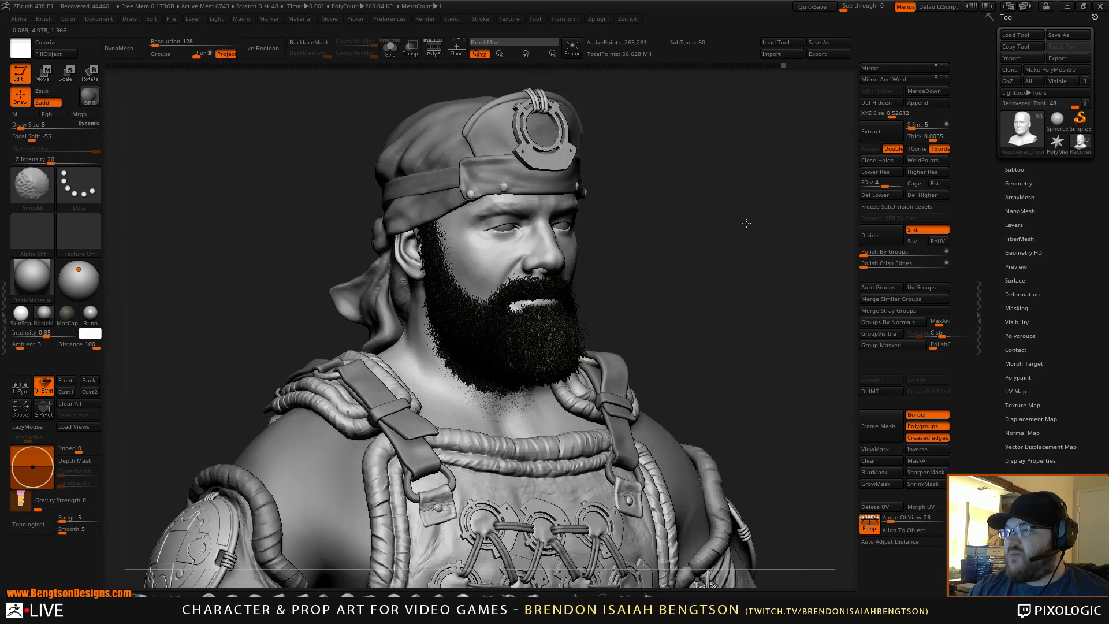
{"action": "mouse_move", "coordinate": [746, 222]}
{"action": "left_mouse_down", "text": "shift"}
{"action": "mouse_move", "coordinate": [734, 222]}
{"action": "mouse_move", "coordinate": [778, 267]}
{"action": "mouse_move", "coordinate": [762, 262]}
{"action": "mouse_move", "coordinate": [768, 278]}
{"action": "mouse_move", "coordinate": [751, 266]}
{"action": "mouse_move", "coordinate": [765, 274]}
{"action": "left_mouse_up", "text": "shift"}
{"action": "left_click_drag", "start_coordinate": [885, 184], "coordinate": [896, 183]}
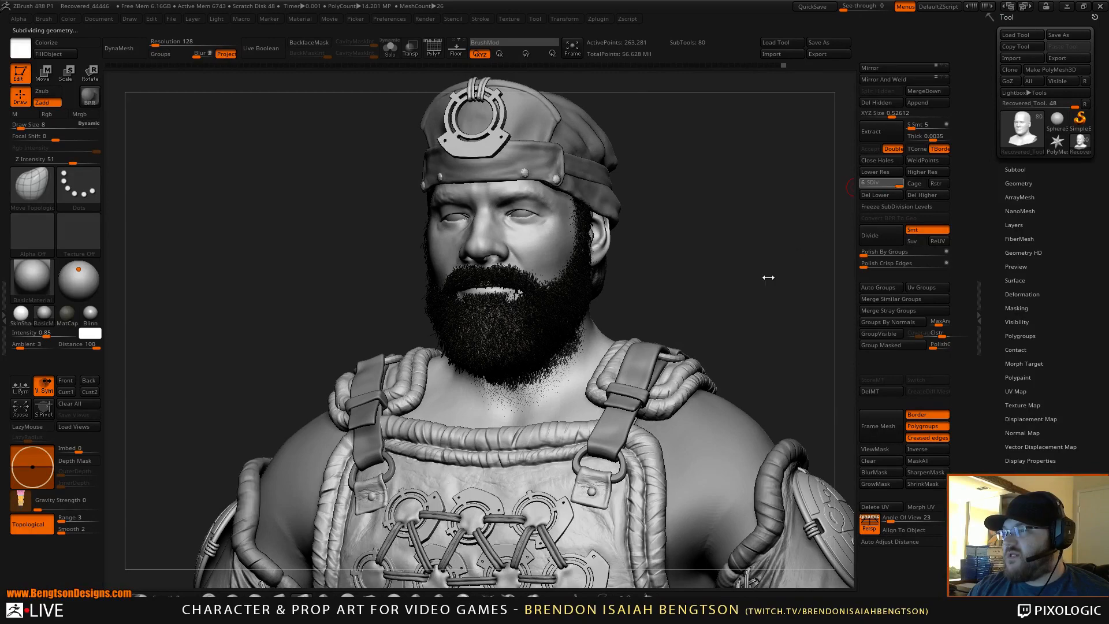
{"action": "mouse_move", "coordinate": [753, 272]}
{"action": "left_mouse_down"}
{"action": "mouse_move", "coordinate": [776, 286]}
{"action": "mouse_move", "coordinate": [757, 272]}
{"action": "left_mouse_up"}
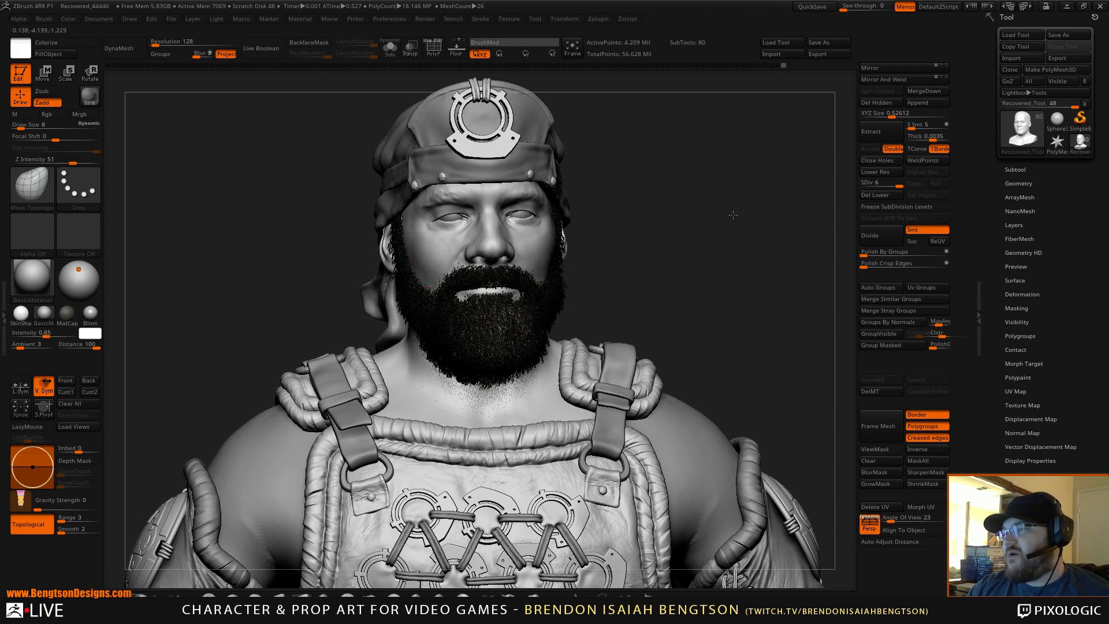
{"action": "mouse_move", "coordinate": [733, 215]}
{"action": "left_mouse_down"}
{"action": "mouse_move", "coordinate": [734, 188]}
{"action": "mouse_move", "coordinate": [734, 241]}
{"action": "mouse_move", "coordinate": [700, 103]}
{"action": "mouse_move", "coordinate": [642, 129]}
{"action": "mouse_move", "coordinate": [666, 232]}
{"action": "mouse_move", "coordinate": [658, 257]}
{"action": "mouse_move", "coordinate": [679, 241]}
{"action": "mouse_move", "coordinate": [676, 265]}
{"action": "mouse_move", "coordinate": [667, 235]}
{"action": "mouse_move", "coordinate": [686, 265]}
{"action": "mouse_move", "coordinate": [702, 265]}
{"action": "mouse_move", "coordinate": [690, 262]}
{"action": "mouse_move", "coordinate": [674, 302]}
{"action": "mouse_move", "coordinate": [651, 310]}
{"action": "mouse_move", "coordinate": [664, 329]}
{"action": "mouse_move", "coordinate": [645, 330]}
{"action": "mouse_move", "coordinate": [643, 351]}
{"action": "mouse_move", "coordinate": [640, 308]}
{"action": "left_mouse_up"}
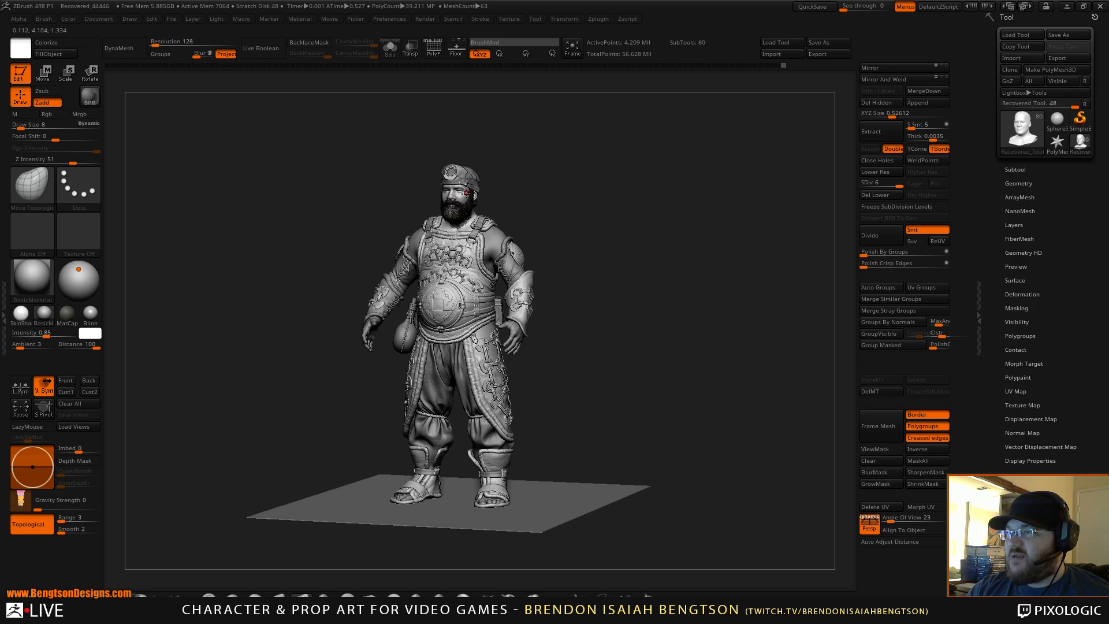
{"action": "left_click_drag", "start_coordinate": [669, 272], "coordinate": [643, 261]}
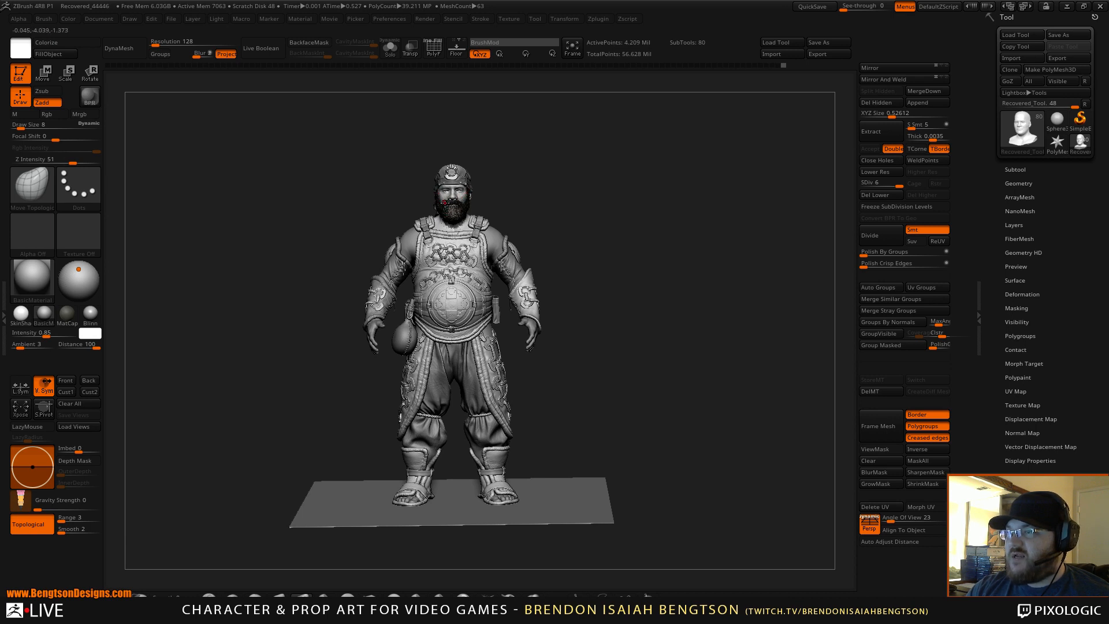
Lower the head to subdivision level 3 and reshape the cheek with the Move Topological brush at draw size 15
{"action": "left_click_drag", "start_coordinate": [589, 218], "coordinate": [601, 210]}
{"action": "left_click_drag", "start_coordinate": [605, 249], "coordinate": [614, 439], "text": "alt"}
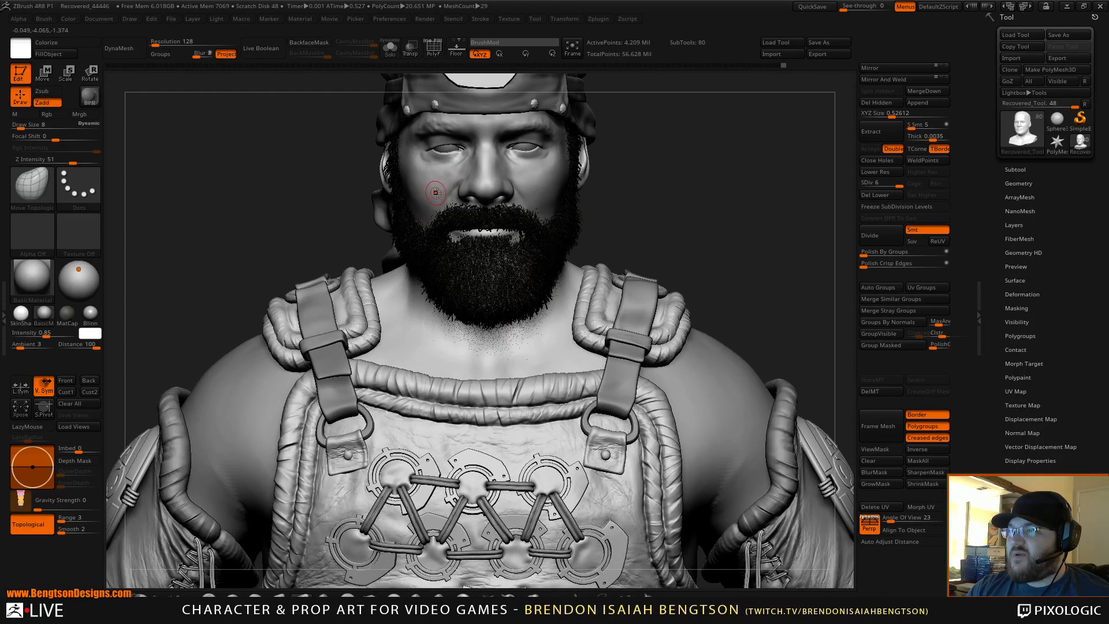
{"action": "left_click", "coordinate": [879, 184]}
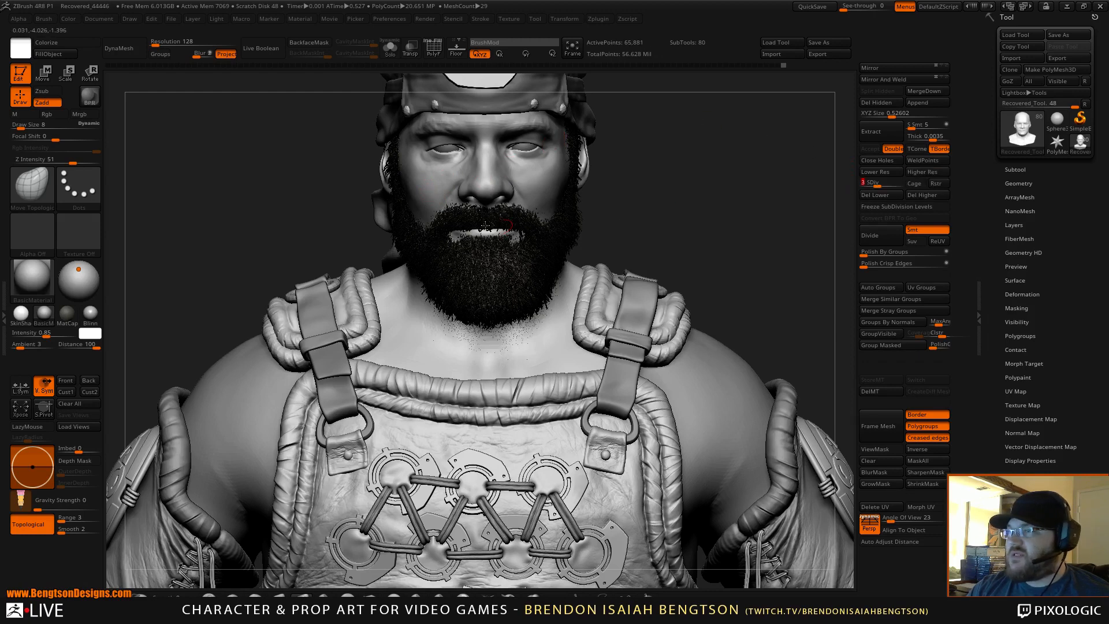
{"action": "key", "text": "space"}
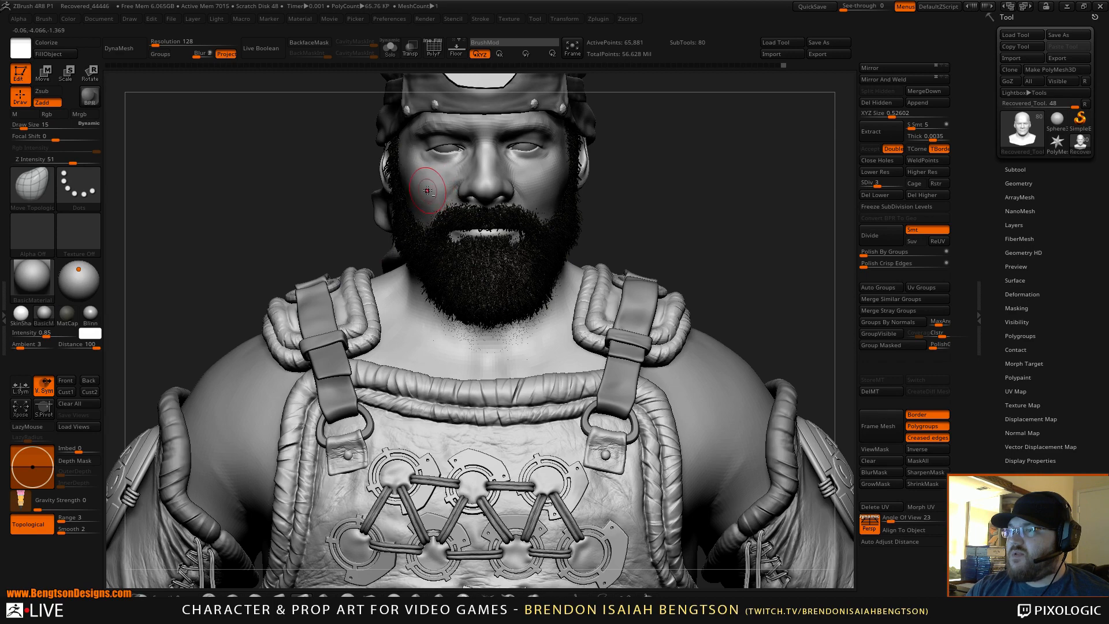
Examine the face and upper body from the front, side and below, close up and at full length
{"action": "right_click_drag", "start_coordinate": [742, 184], "coordinate": [732, 123], "text": "ctrl"}
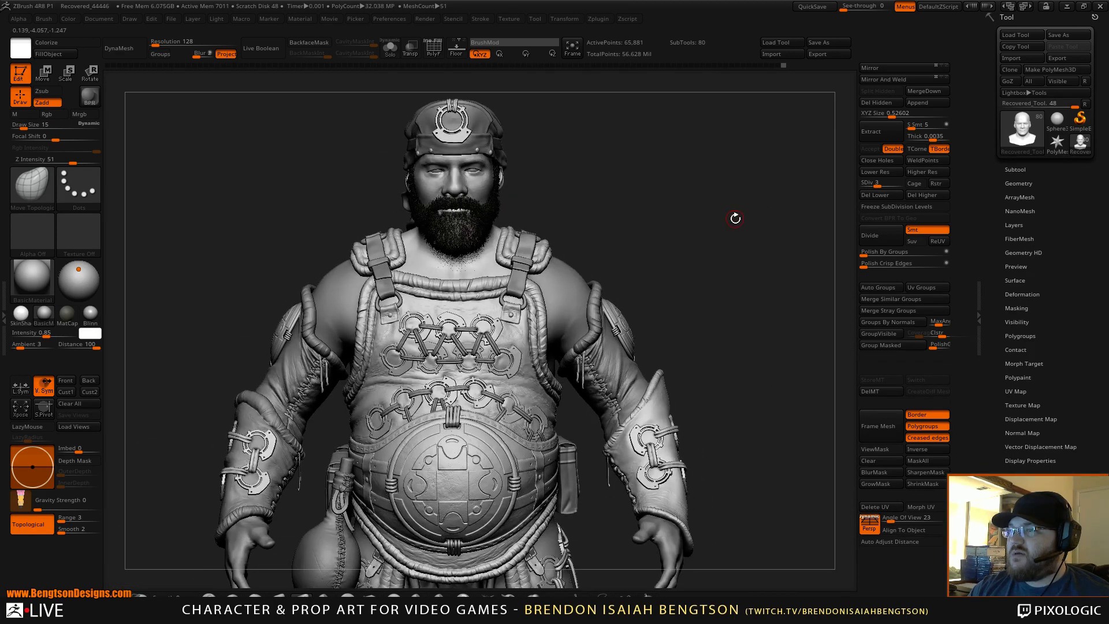
{"action": "right_click_drag", "start_coordinate": [735, 219], "coordinate": [726, 191]}
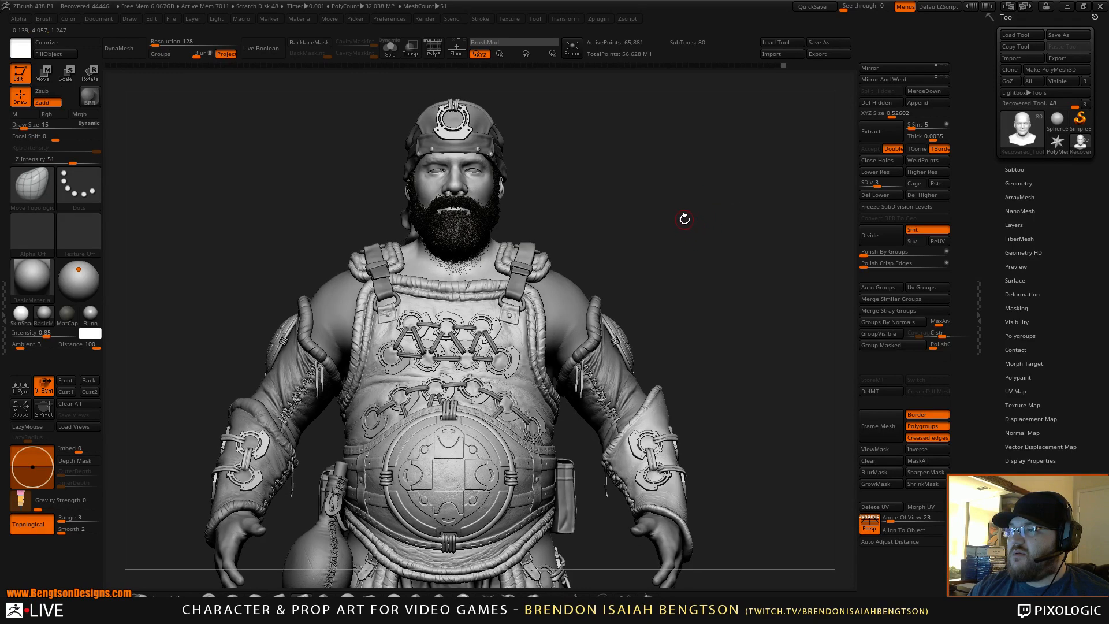
{"action": "right_click_drag", "start_coordinate": [696, 249], "coordinate": [701, 349], "text": "ctrl"}
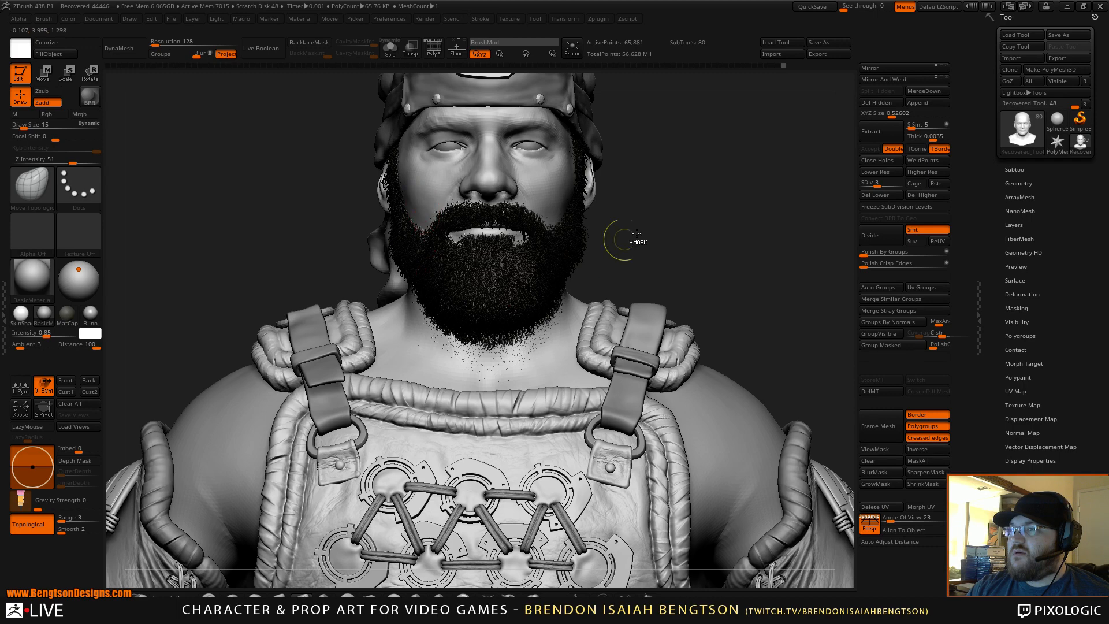
{"action": "right_click_drag", "start_coordinate": [703, 188], "coordinate": [742, 193]}
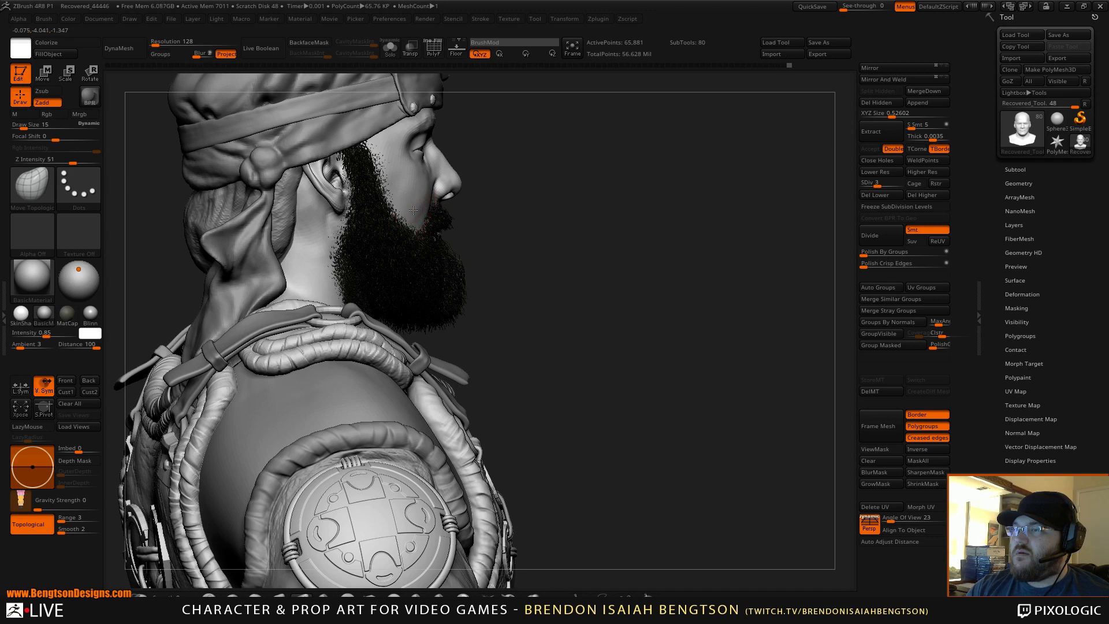
{"action": "left_click_drag", "start_coordinate": [629, 217], "coordinate": [613, 220]}
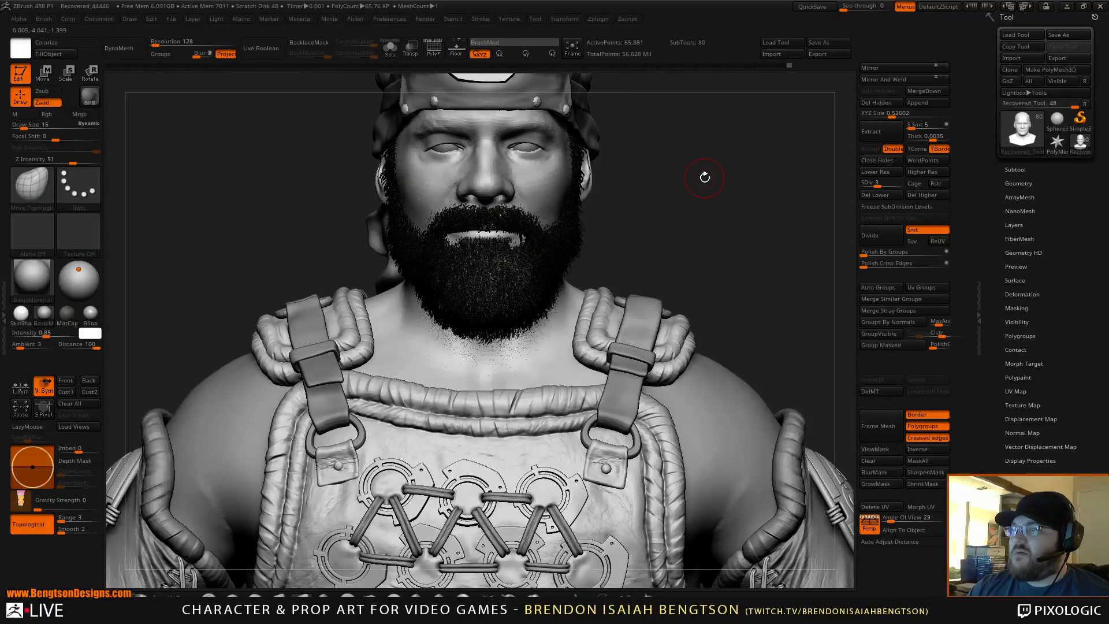
{"action": "mouse_move", "coordinate": [708, 180]}
{"action": "left_mouse_down"}
{"action": "mouse_move", "coordinate": [689, 210]}
{"action": "mouse_move", "coordinate": [708, 287]}
{"action": "left_mouse_up"}
{"action": "left_click_drag", "start_coordinate": [231, 268], "coordinate": [579, 203]}
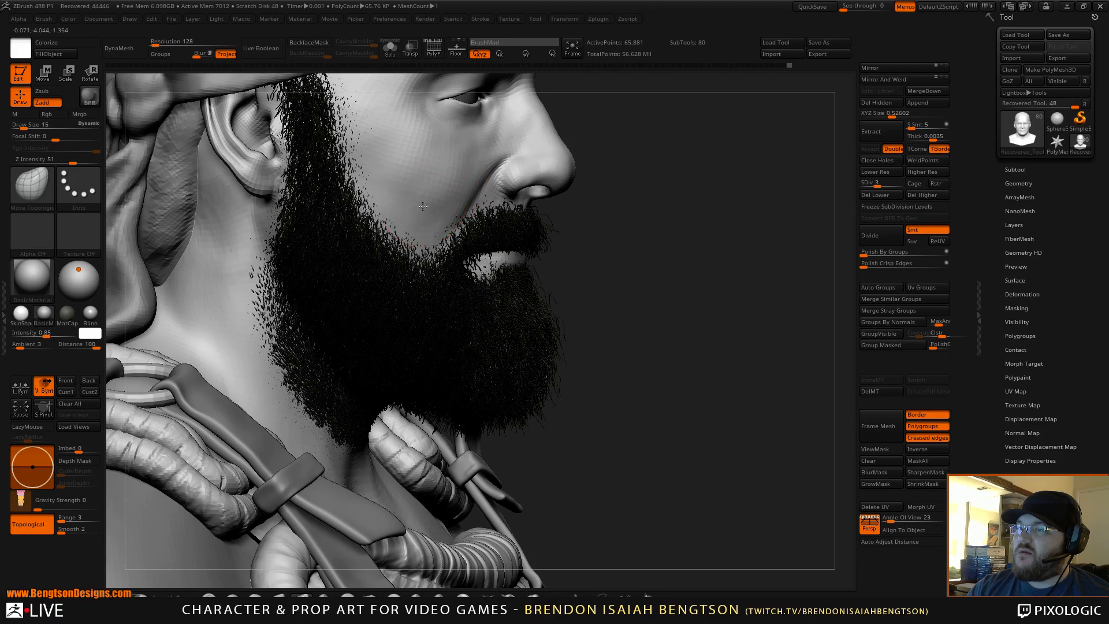
{"action": "left_click_drag", "start_coordinate": [674, 210], "coordinate": [597, 225], "text": "alt"}
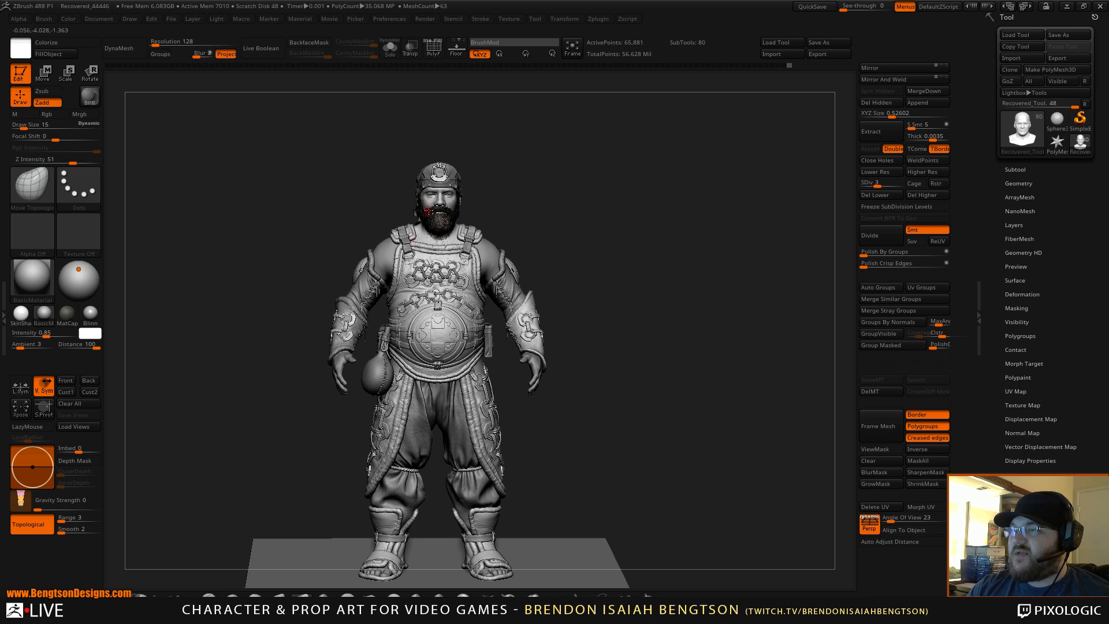
Check the full figure under a higher light placement and restore the frontal lighting
{"action": "left_click", "coordinate": [77, 267]}
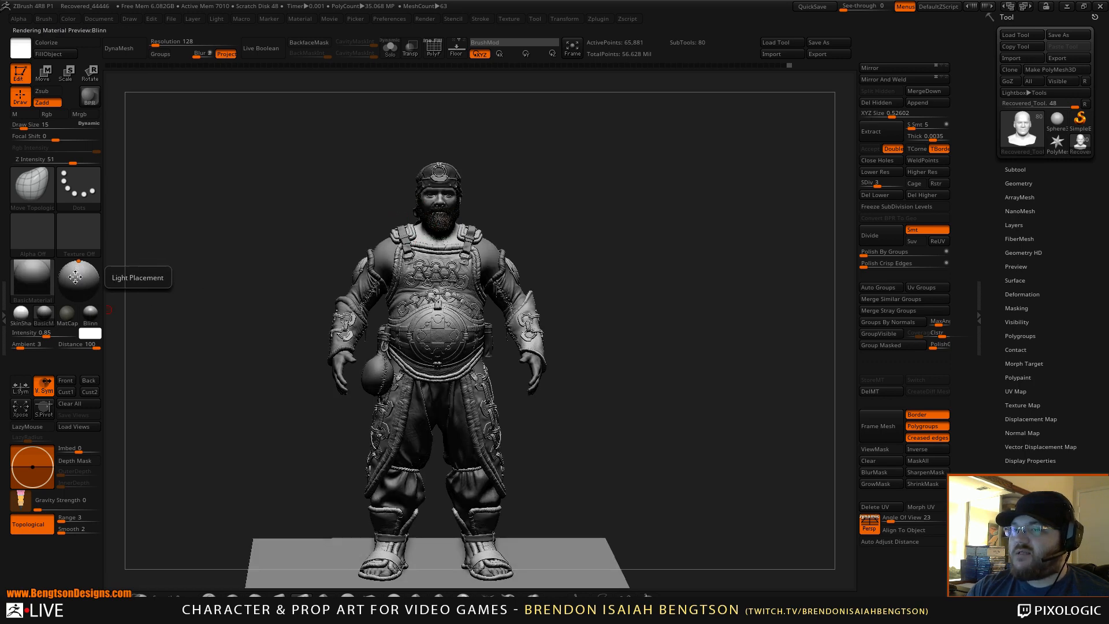
{"action": "left_click", "coordinate": [78, 272]}
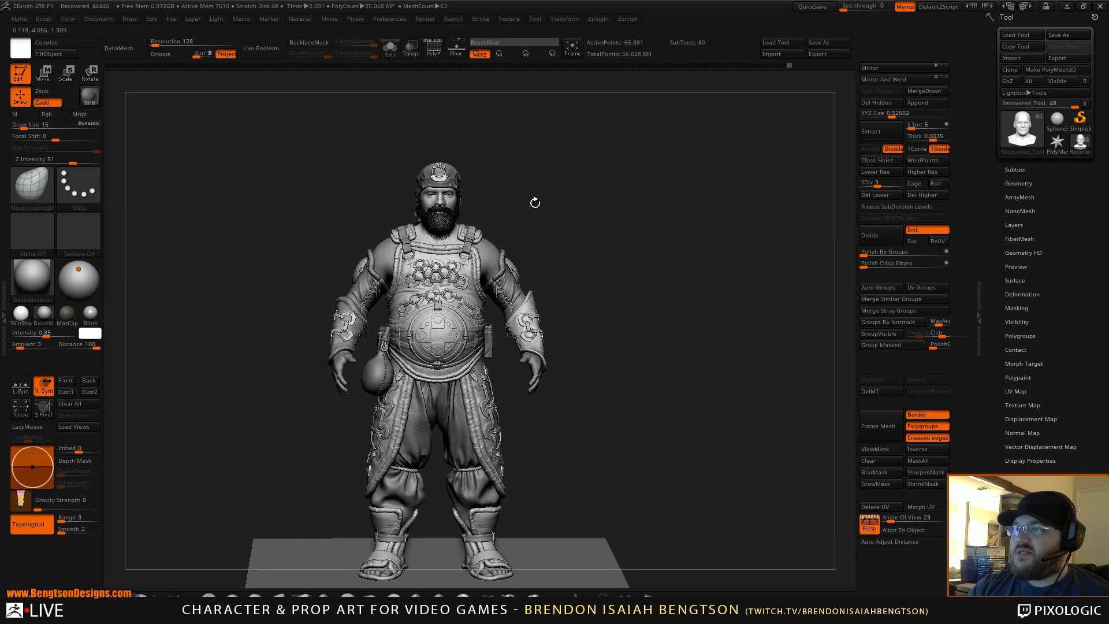
{"action": "mouse_move", "coordinate": [578, 191]}
{"action": "left_mouse_down"}
{"action": "mouse_move", "coordinate": [641, 212]}
{"action": "mouse_move", "coordinate": [631, 211]}
{"action": "left_mouse_up"}
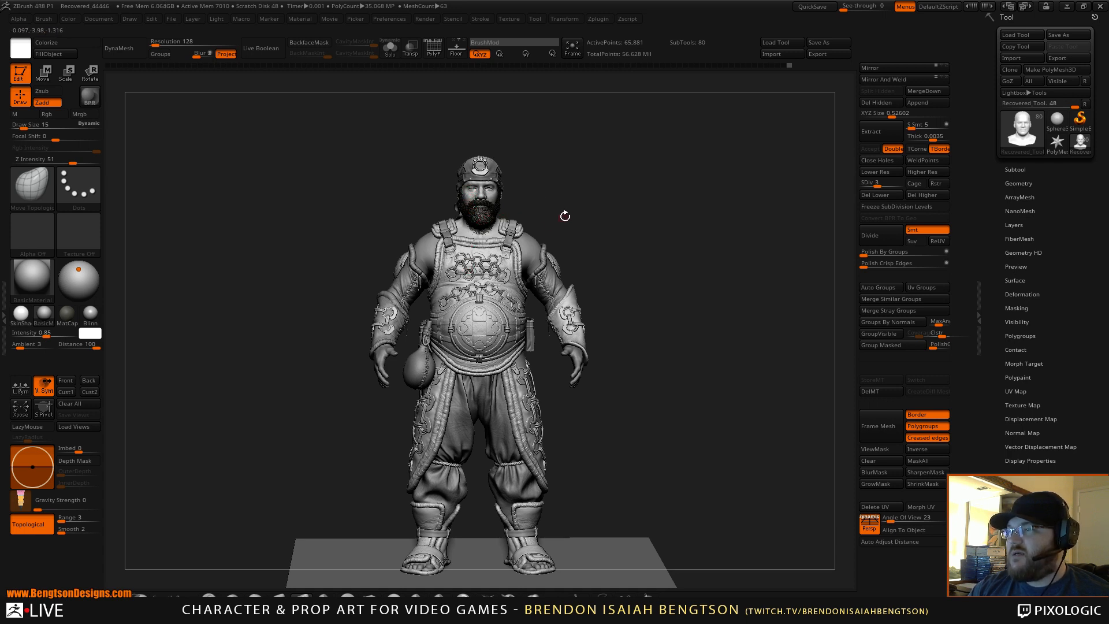
Adjust the broad shape of the cheek with the Move Topological brush at draw size 23
{"action": "left_click_drag", "start_coordinate": [600, 196], "coordinate": [610, 592]}
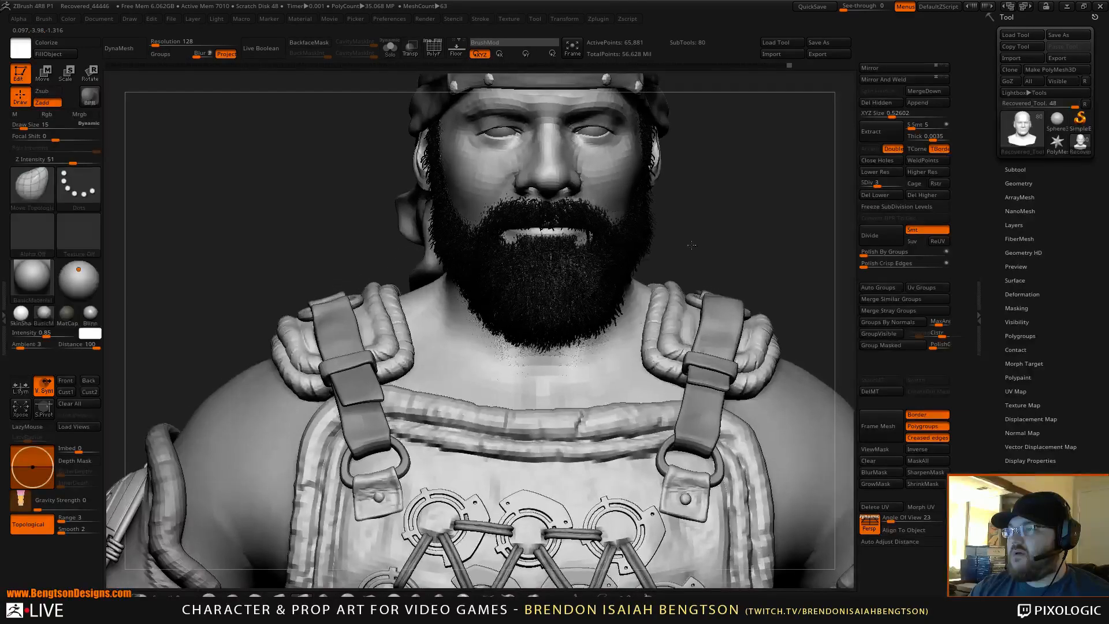
{"action": "left_click_drag", "start_coordinate": [746, 216], "coordinate": [723, 303], "text": "alt"}
{"action": "key", "text": "space"}
{"action": "left_click_drag", "start_coordinate": [440, 267], "coordinate": [444, 267]}
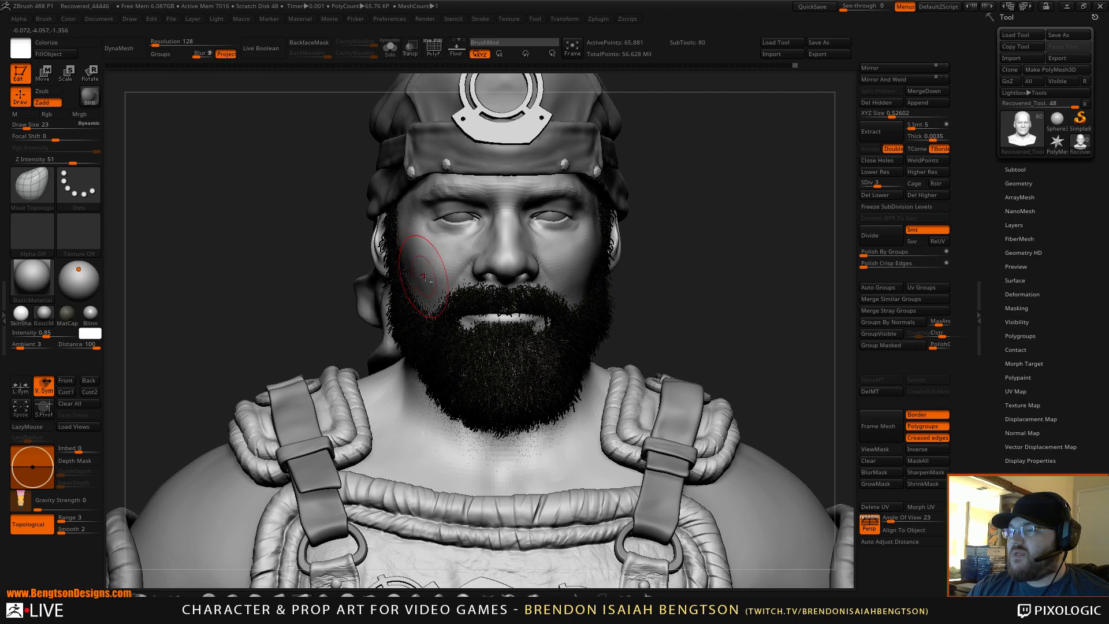
Refine the cheek contour from the side with the Move Topological brush at draw size 7 and smooth it
{"action": "mouse_move", "coordinate": [743, 273]}
{"action": "left_mouse_down"}
{"action": "mouse_move", "coordinate": [802, 282]}
{"action": "mouse_move", "coordinate": [737, 295]}
{"action": "mouse_move", "coordinate": [691, 265]}
{"action": "mouse_move", "coordinate": [588, 241]}
{"action": "left_mouse_up"}
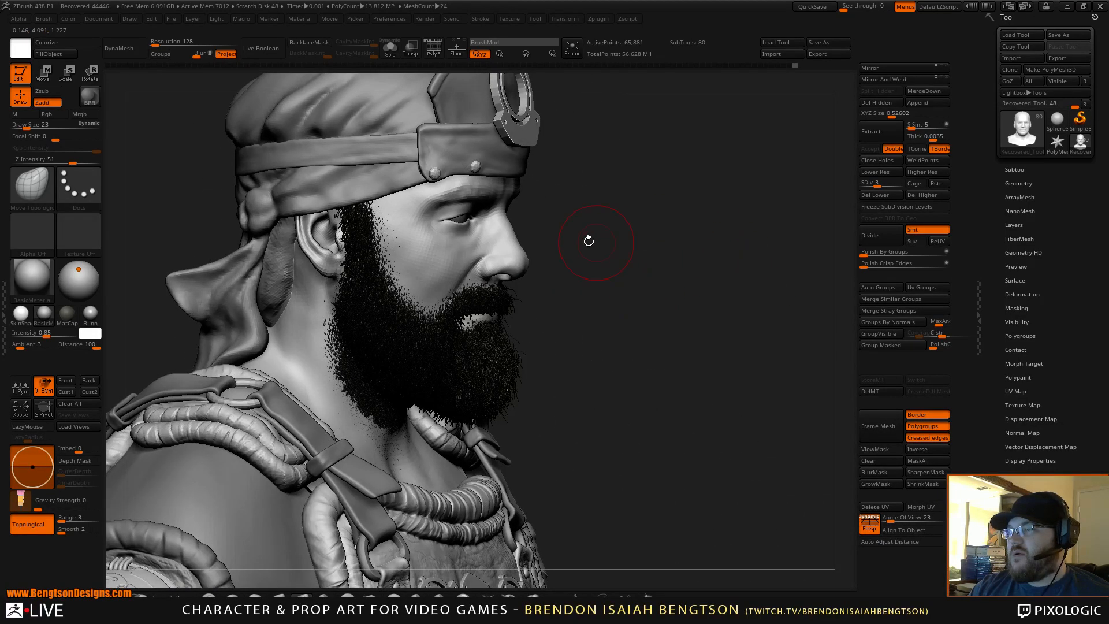
{"action": "key", "text": "space"}
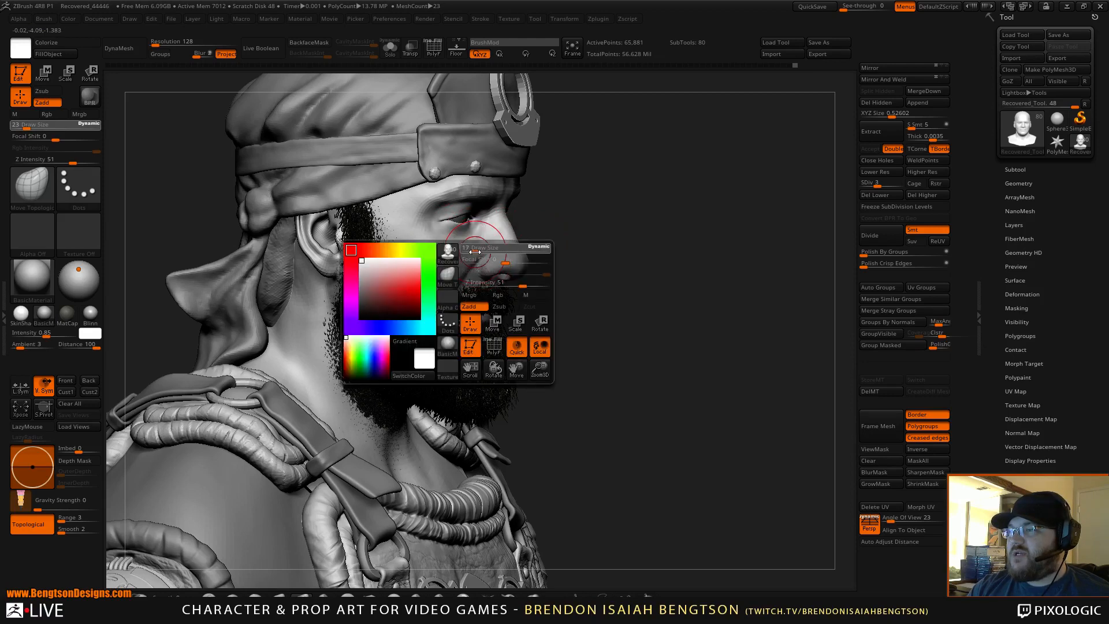
{"action": "left_click_drag", "start_coordinate": [475, 252], "coordinate": [469, 252]}
{"action": "mouse_move", "coordinate": [661, 263]}
{"action": "left_mouse_down", "text": "alt"}
{"action": "mouse_move", "coordinate": [663, 281]}
{"action": "mouse_move", "coordinate": [697, 222]}
{"action": "left_mouse_up", "text": "alt"}
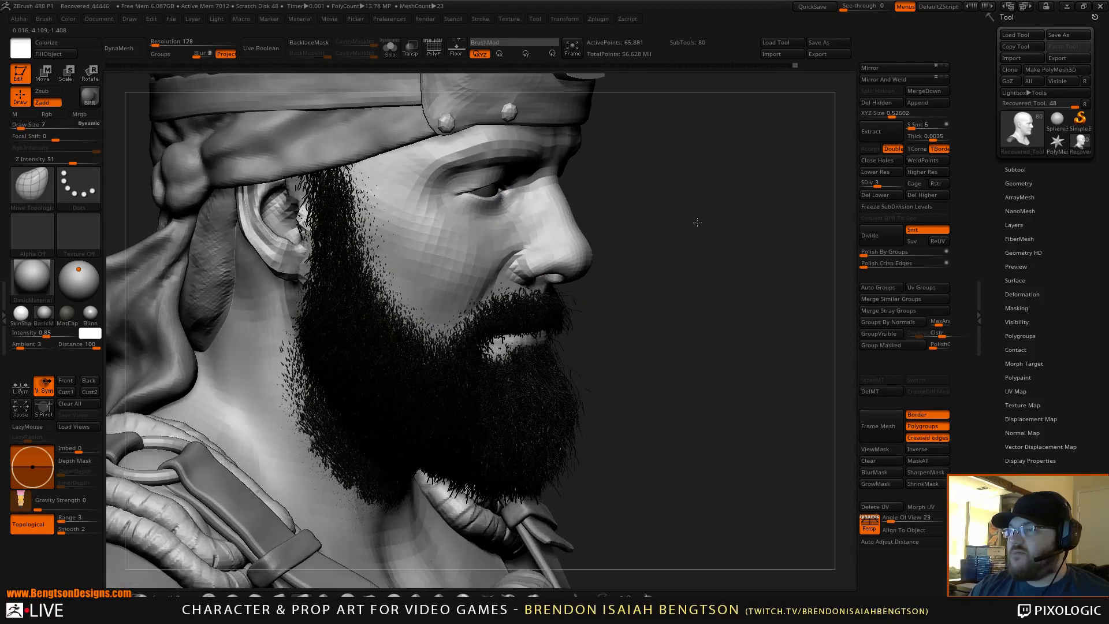
{"action": "key", "text": "shift"}
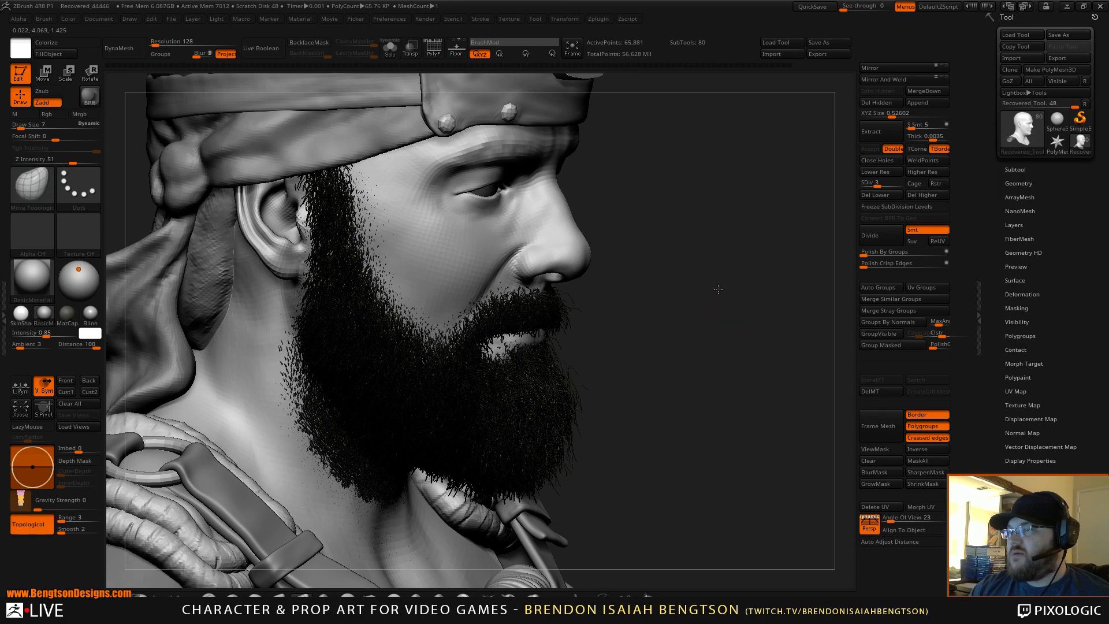
Build up the outer cheekbone area with the ClayBuildup brush at draw size 9 and smooth the cheek
{"action": "left_click_drag", "start_coordinate": [718, 289], "coordinate": [708, 183], "text": "alt"}
{"action": "mouse_move", "coordinate": [742, 243]}
{"action": "left_mouse_down"}
{"action": "mouse_move", "coordinate": [699, 252]}
{"action": "mouse_move", "coordinate": [706, 245]}
{"action": "left_mouse_up"}
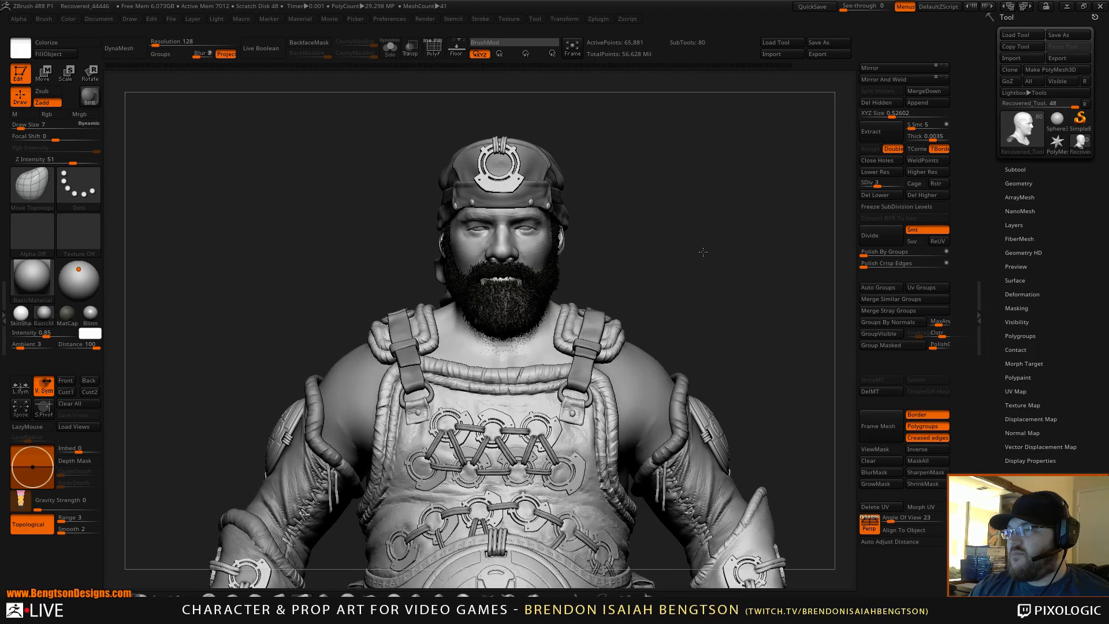
{"action": "mouse_move", "coordinate": [704, 258]}
{"action": "left_mouse_down", "text": "alt"}
{"action": "mouse_move", "coordinate": [720, 391]}
{"action": "mouse_move", "coordinate": [718, 260]}
{"action": "mouse_move", "coordinate": [705, 260]}
{"action": "left_mouse_up", "text": "alt"}
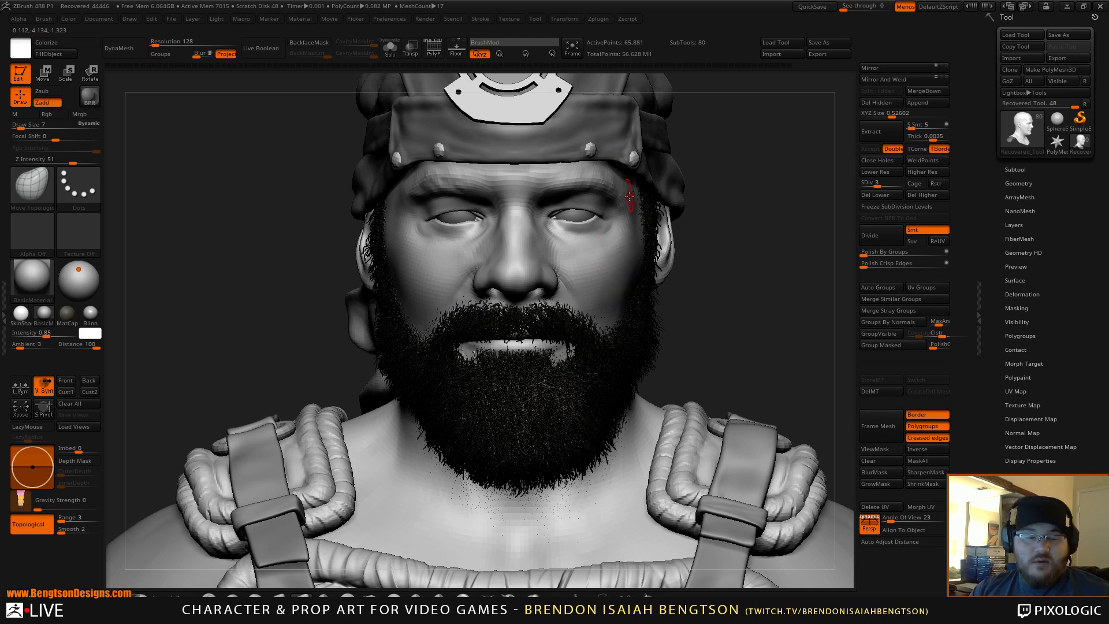
{"action": "key", "text": "b"}
{"action": "key", "text": "c"}
{"action": "key", "text": "b"}
{"action": "key", "text": "space"}
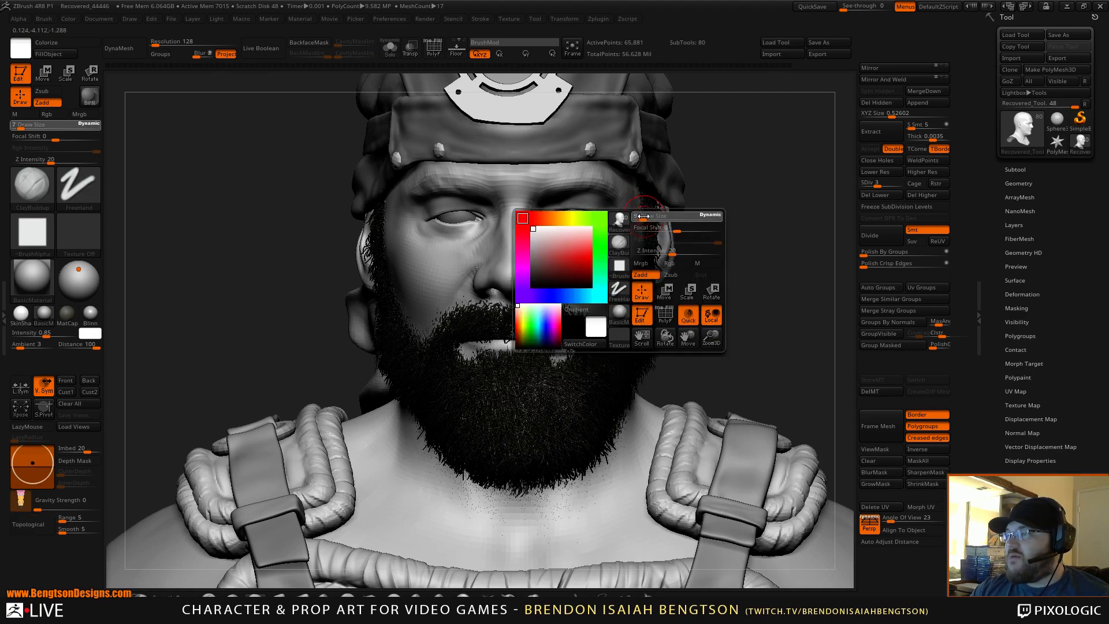
{"action": "left_click_drag", "start_coordinate": [643, 217], "coordinate": [647, 216]}
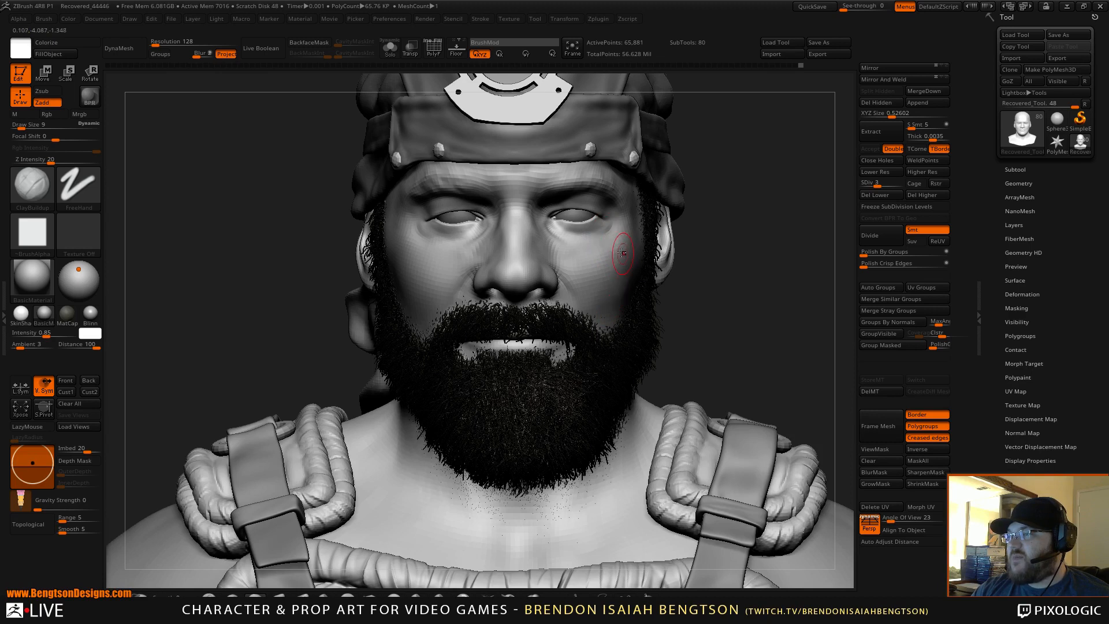
{"action": "key", "text": "shift"}
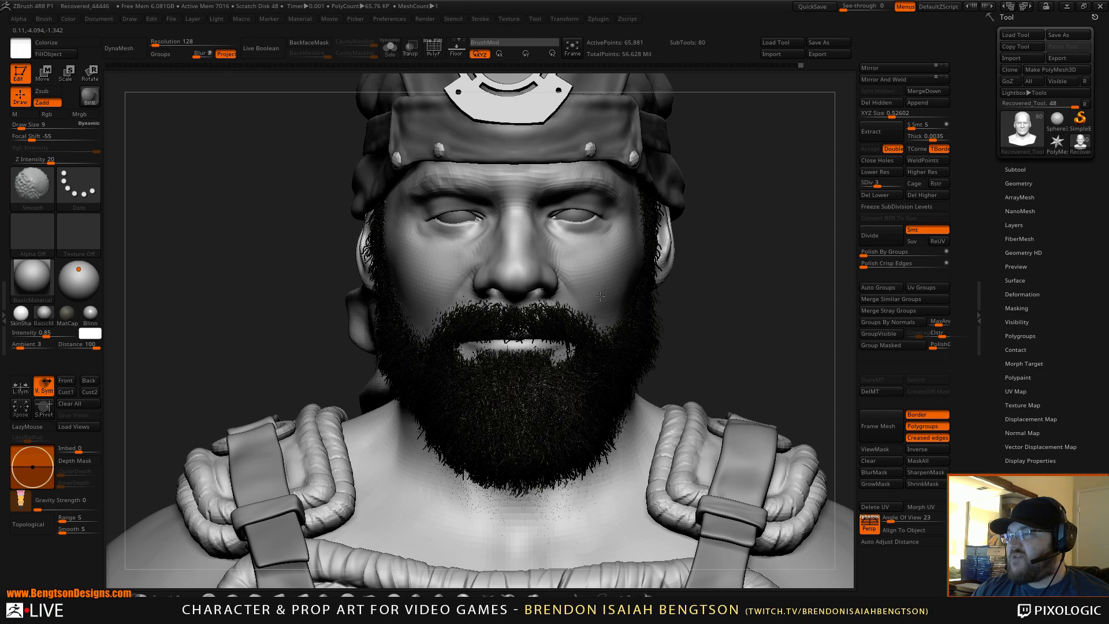
Reshape the outer cheek above the beard with the Move Topological brush at draw size 14
{"action": "right_click_drag", "start_coordinate": [691, 248], "coordinate": [769, 295]}
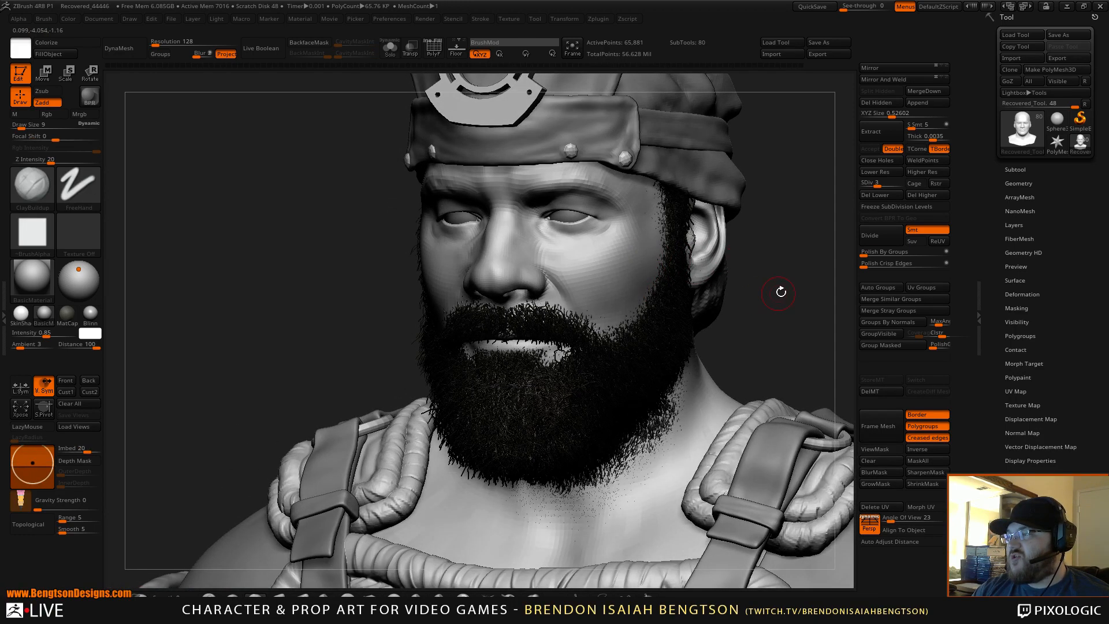
{"action": "mouse_move", "coordinate": [782, 293]}
{"action": "left_mouse_down"}
{"action": "mouse_move", "coordinate": [777, 277]}
{"action": "mouse_move", "coordinate": [804, 284]}
{"action": "left_mouse_up"}
{"action": "mouse_move", "coordinate": [780, 311]}
{"action": "left_mouse_down", "text": "alt"}
{"action": "mouse_move", "coordinate": [770, 242]}
{"action": "mouse_move", "coordinate": [795, 265]}
{"action": "mouse_move", "coordinate": [784, 265]}
{"action": "mouse_move", "coordinate": [800, 255]}
{"action": "mouse_move", "coordinate": [788, 270]}
{"action": "mouse_move", "coordinate": [788, 243]}
{"action": "mouse_move", "coordinate": [696, 194]}
{"action": "mouse_move", "coordinate": [717, 250]}
{"action": "mouse_move", "coordinate": [718, 235]}
{"action": "left_mouse_up", "text": "alt"}
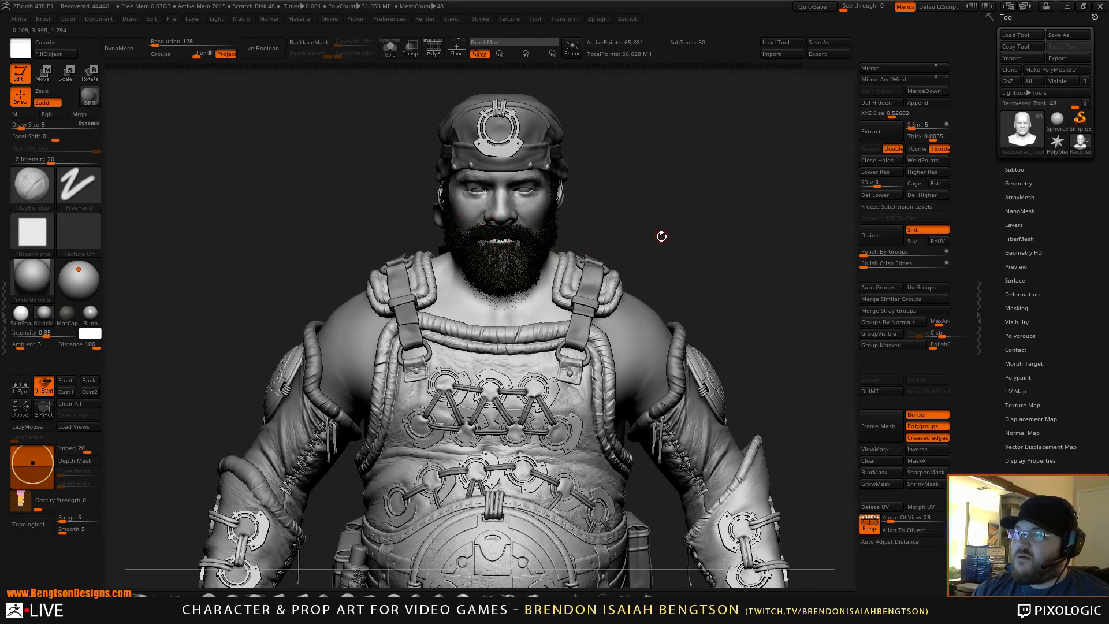
{"action": "mouse_move", "coordinate": [664, 237]}
{"action": "left_mouse_down"}
{"action": "mouse_move", "coordinate": [695, 226]}
{"action": "mouse_move", "coordinate": [705, 202]}
{"action": "mouse_move", "coordinate": [696, 228]}
{"action": "mouse_move", "coordinate": [701, 199]}
{"action": "mouse_move", "coordinate": [688, 179]}
{"action": "mouse_move", "coordinate": [709, 257]}
{"action": "mouse_move", "coordinate": [658, 246]}
{"action": "mouse_move", "coordinate": [700, 245]}
{"action": "left_mouse_up"}
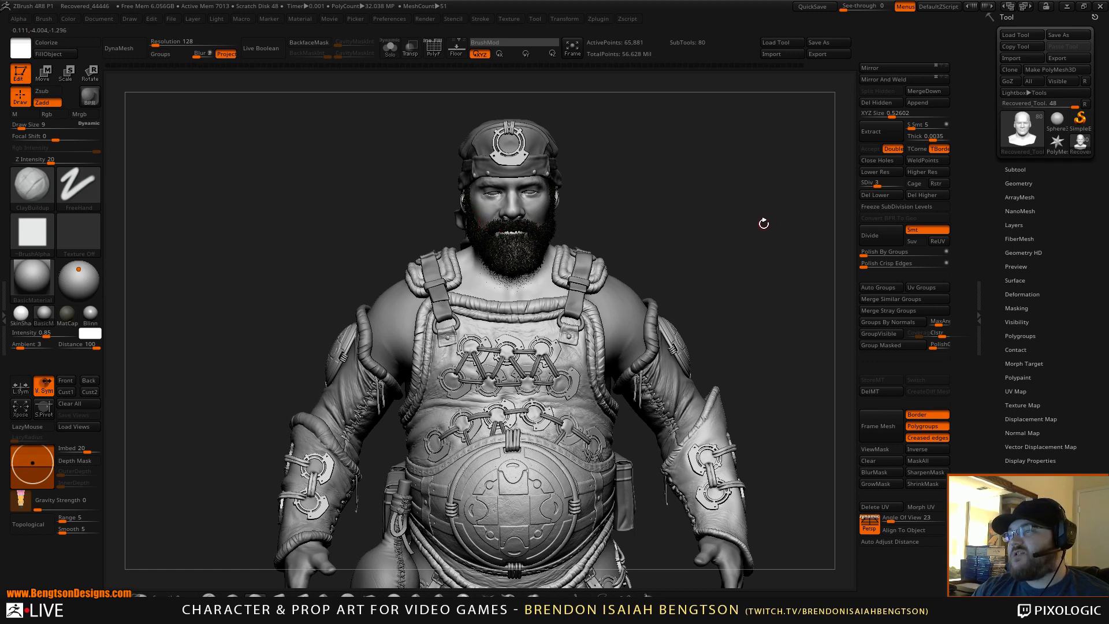
{"action": "mouse_move", "coordinate": [764, 224]}
{"action": "left_mouse_down"}
{"action": "mouse_move", "coordinate": [743, 221]}
{"action": "mouse_move", "coordinate": [771, 216]}
{"action": "mouse_move", "coordinate": [761, 252]}
{"action": "mouse_move", "coordinate": [744, 245]}
{"action": "left_mouse_up"}
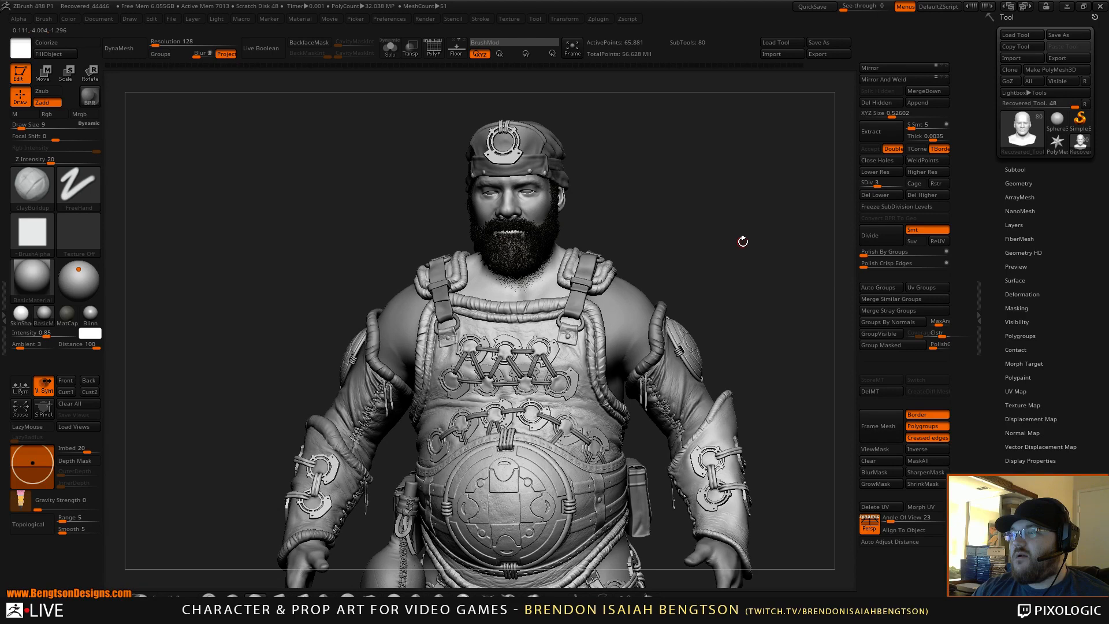
{"action": "left_click_drag", "start_coordinate": [745, 233], "coordinate": [752, 383], "text": "alt"}
{"action": "key", "text": "b"}
{"action": "key", "text": "m"}
{"action": "key", "text": "t"}
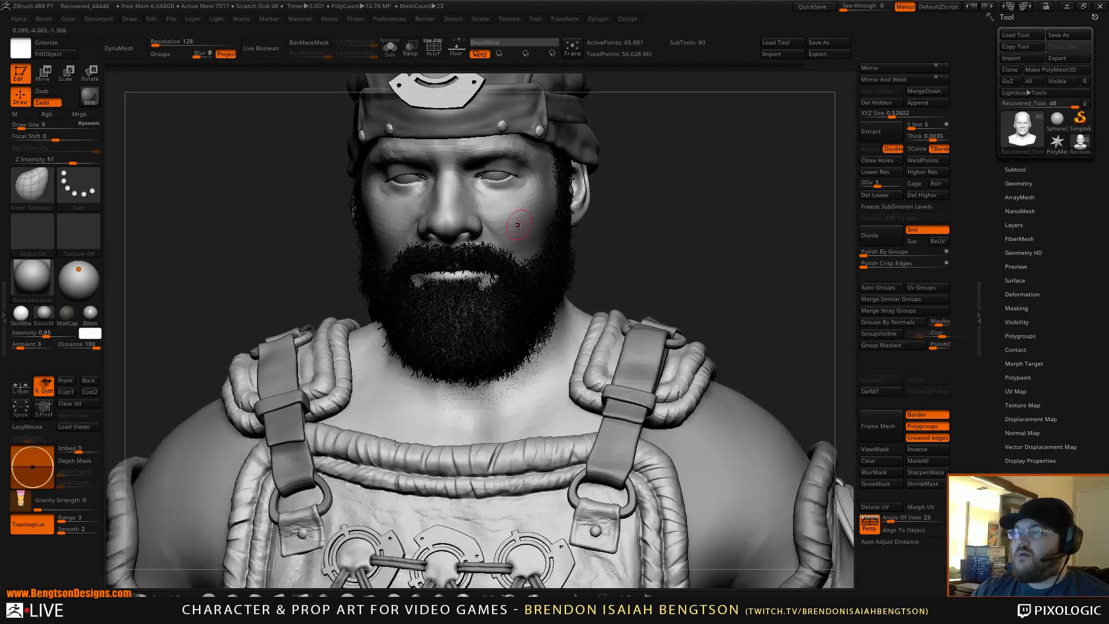
{"action": "key", "text": "s"}
{"action": "left_click", "coordinate": [531, 235]}
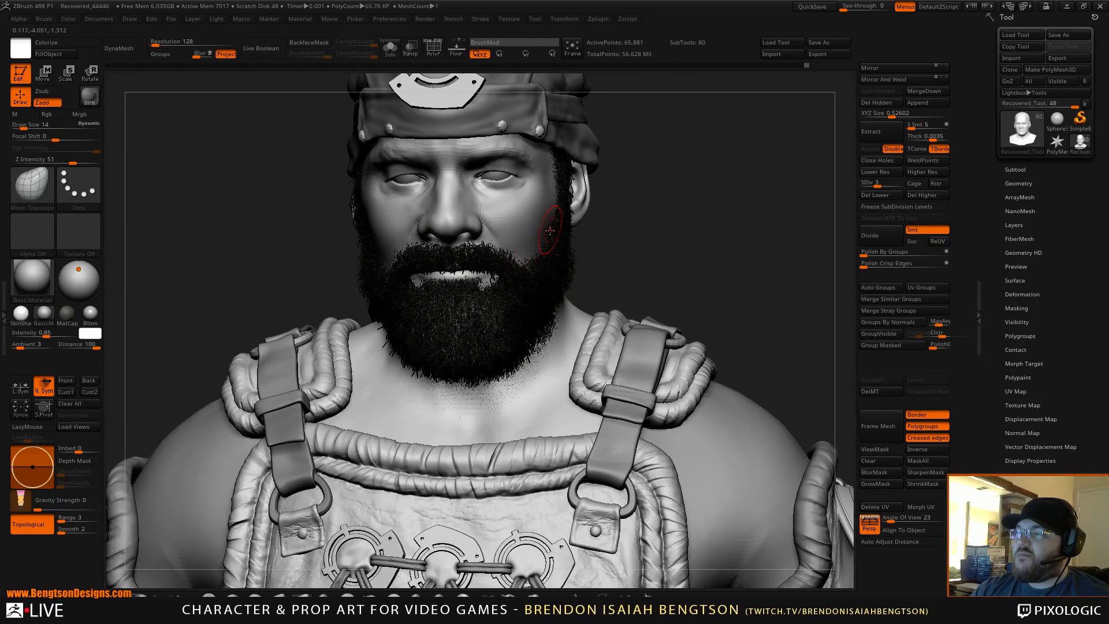
Examine the whole figure from the side and front to judge the face against the body
{"action": "mouse_move", "coordinate": [711, 231]}
{"action": "left_mouse_down", "text": "shift"}
{"action": "mouse_move", "coordinate": [733, 245]}
{"action": "mouse_move", "coordinate": [733, 213]}
{"action": "mouse_move", "coordinate": [710, 218]}
{"action": "mouse_move", "coordinate": [721, 231]}
{"action": "mouse_move", "coordinate": [721, 70]}
{"action": "left_mouse_up", "text": "shift"}
{"action": "left_click_drag", "start_coordinate": [715, 266], "coordinate": [702, 205], "text": "alt"}
{"action": "left_click_drag", "start_coordinate": [734, 246], "coordinate": [738, 319]}
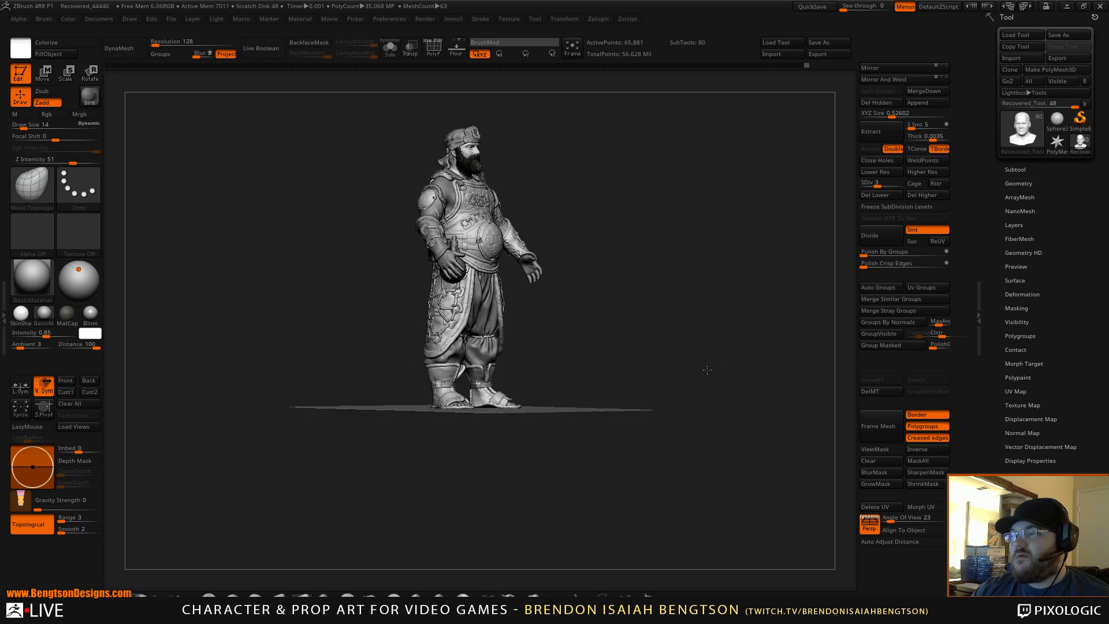
{"action": "left_click_drag", "start_coordinate": [729, 350], "coordinate": [717, 364]}
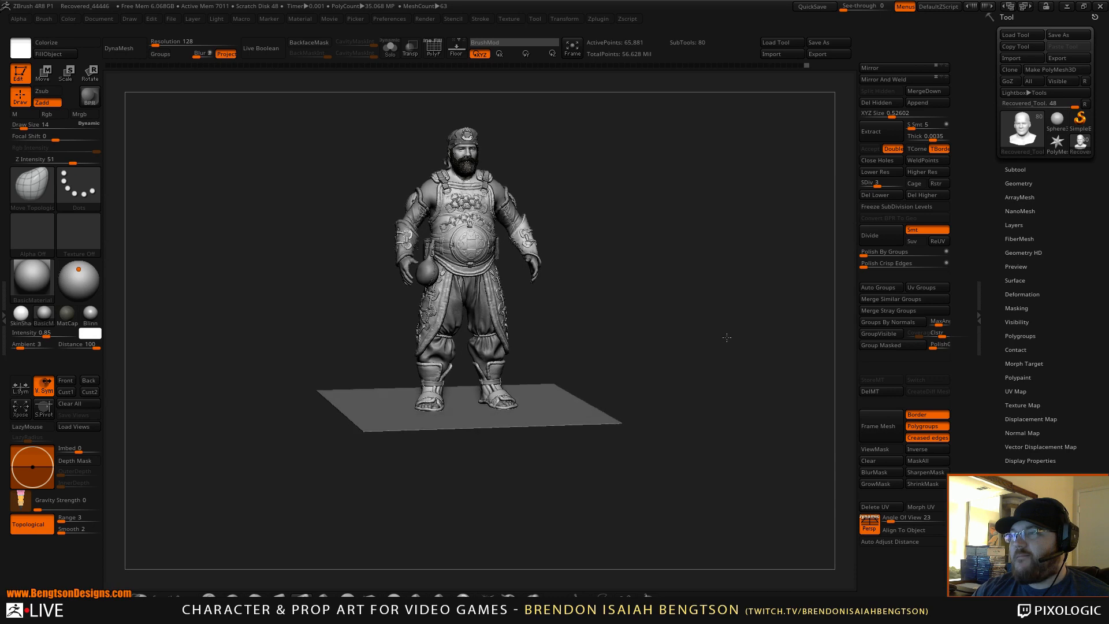
{"action": "left_click_drag", "start_coordinate": [727, 303], "coordinate": [737, 439], "text": "alt"}
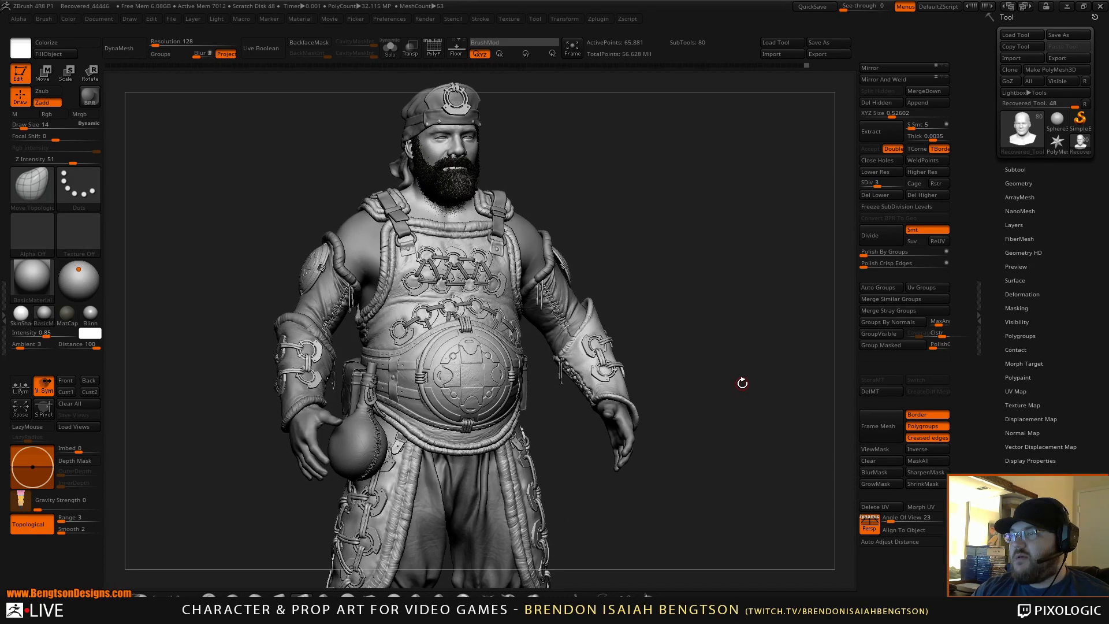
{"action": "left_click_drag", "start_coordinate": [751, 312], "coordinate": [722, 248]}
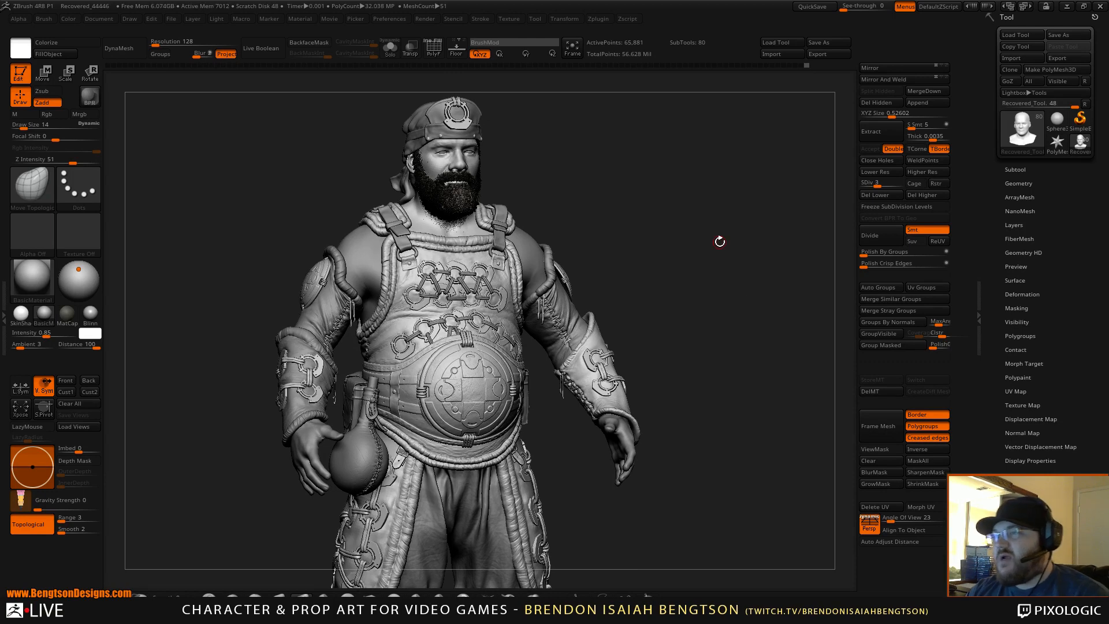
Refine the nostrils from below with the Move Topological brush at draw size 6
{"action": "left_click_drag", "start_coordinate": [764, 245], "coordinate": [744, 349], "text": "alt"}
{"action": "left_click_drag", "start_coordinate": [753, 289], "coordinate": [743, 224]}
{"action": "key", "text": "space"}
{"action": "left_click_drag", "start_coordinate": [406, 166], "coordinate": [397, 166]}
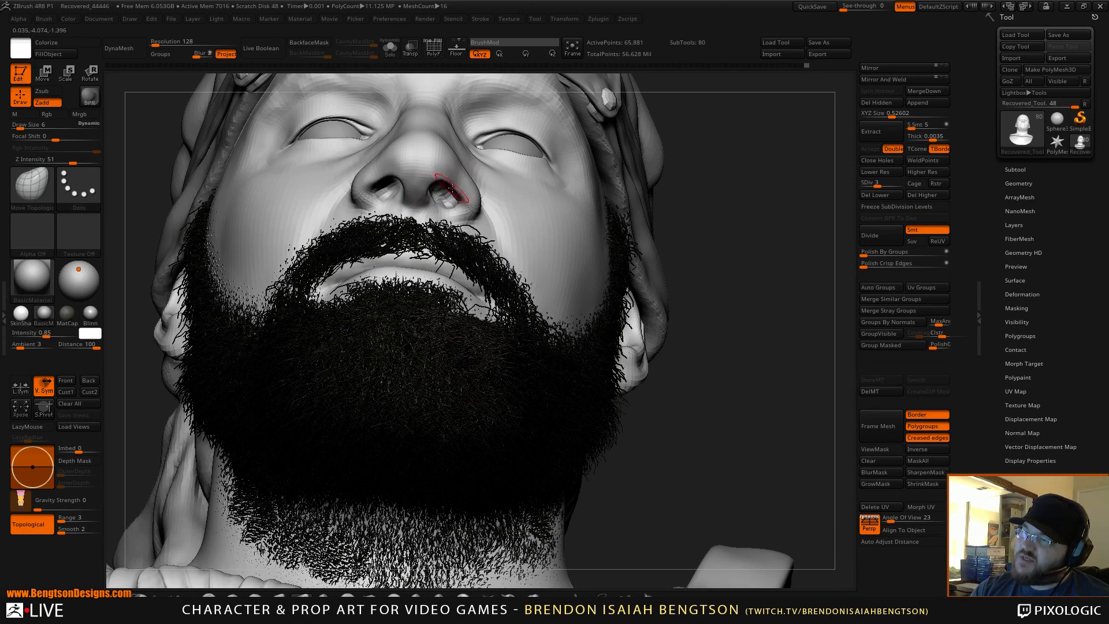
{"action": "mouse_move", "coordinate": [706, 188]}
{"action": "left_mouse_down"}
{"action": "mouse_move", "coordinate": [713, 179]}
{"action": "mouse_move", "coordinate": [702, 174]}
{"action": "left_mouse_up"}
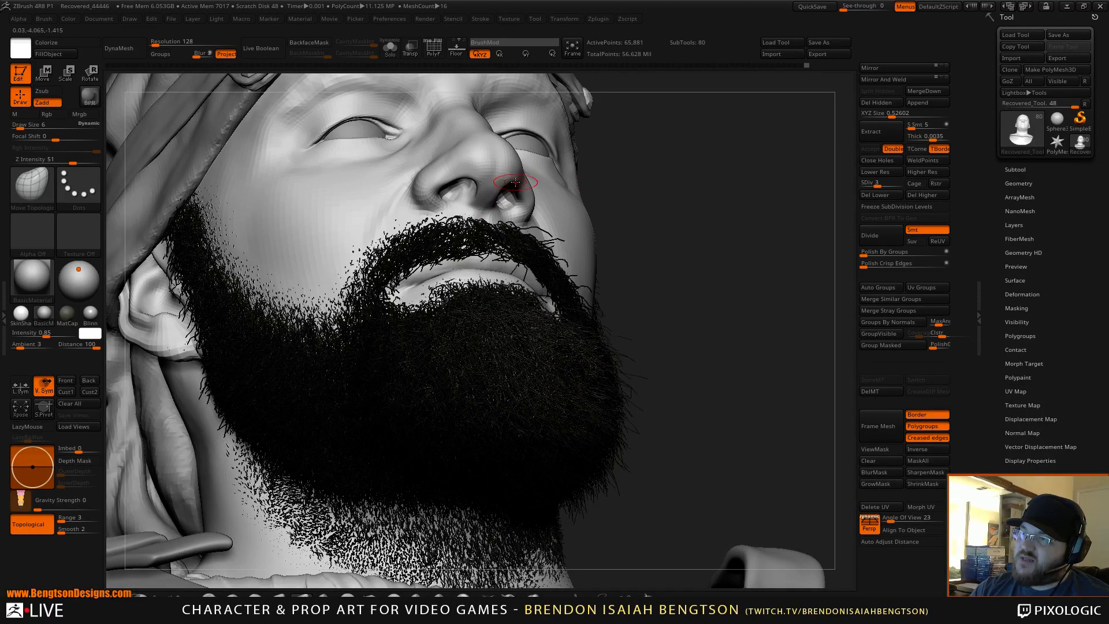
{"action": "left_click_drag", "start_coordinate": [664, 180], "coordinate": [653, 194]}
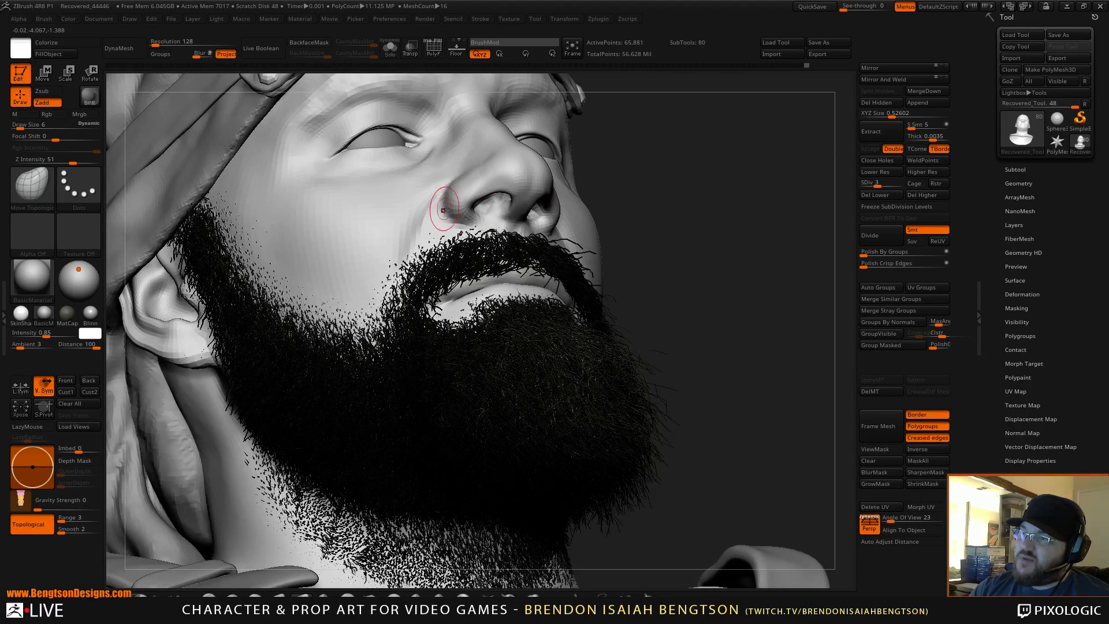
Raise the head to subdivision level 5 and inspect the face from the front and both sides
{"action": "key", "text": "d"}
{"action": "key", "text": "d"}
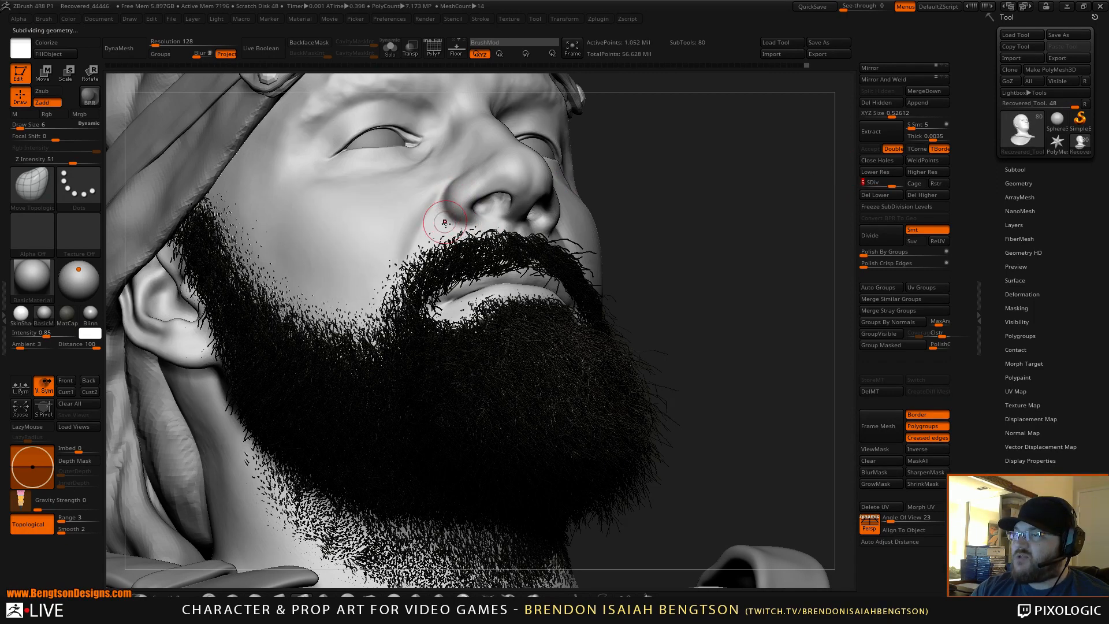
{"action": "left_click_drag", "start_coordinate": [728, 187], "coordinate": [647, 209]}
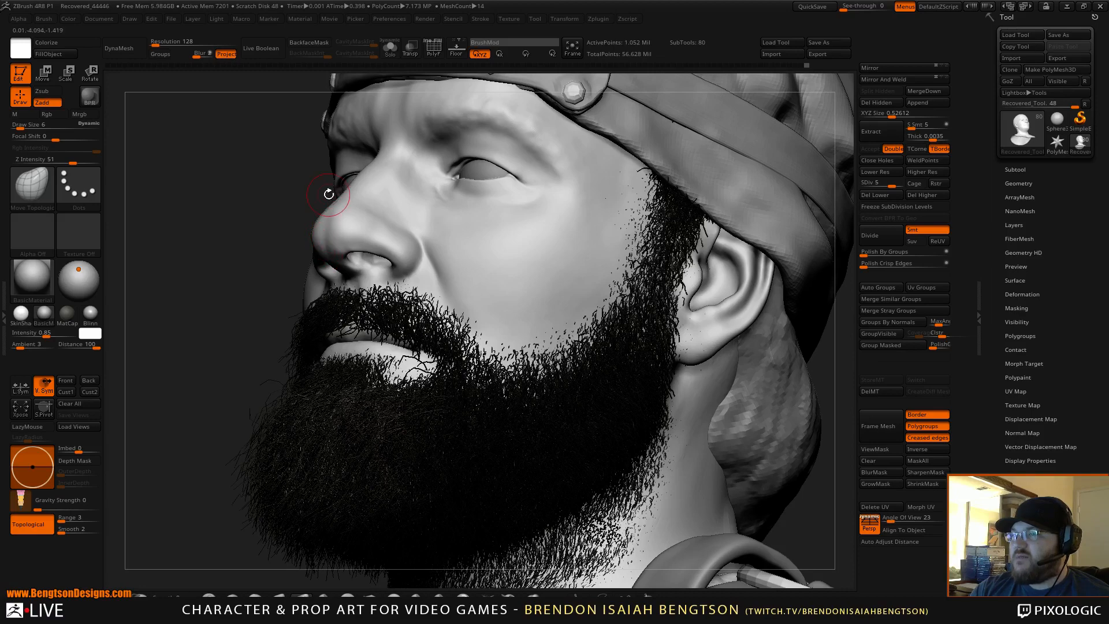
{"action": "left_click_drag", "start_coordinate": [329, 194], "coordinate": [462, 291]}
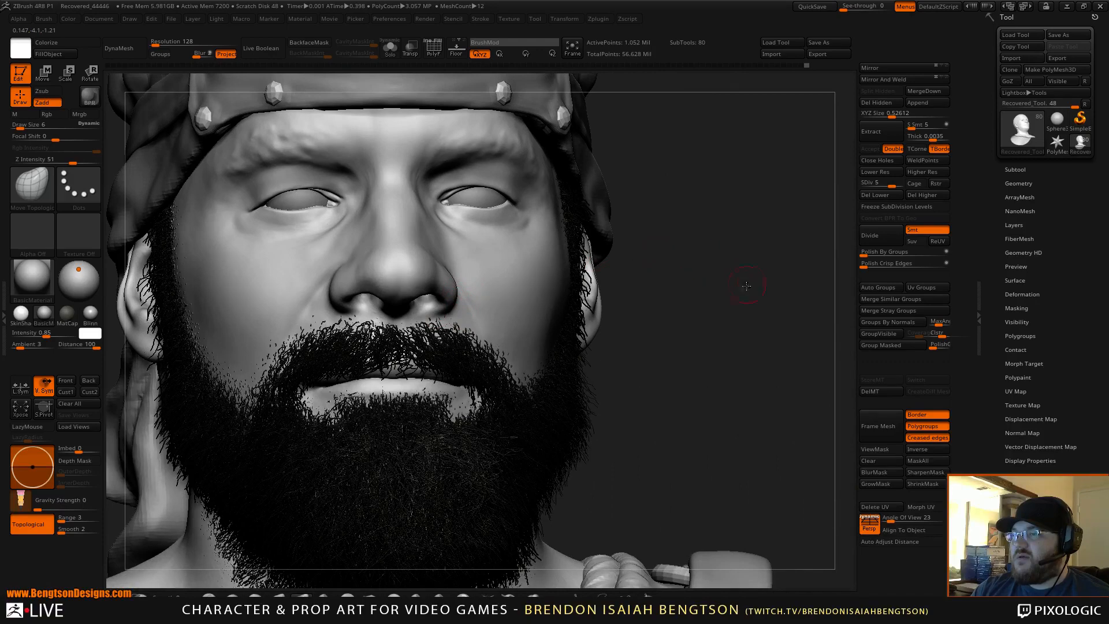
{"action": "mouse_move", "coordinate": [746, 286]}
{"action": "left_mouse_down"}
{"action": "mouse_move", "coordinate": [740, 295]}
{"action": "mouse_move", "coordinate": [750, 281]}
{"action": "left_mouse_up"}
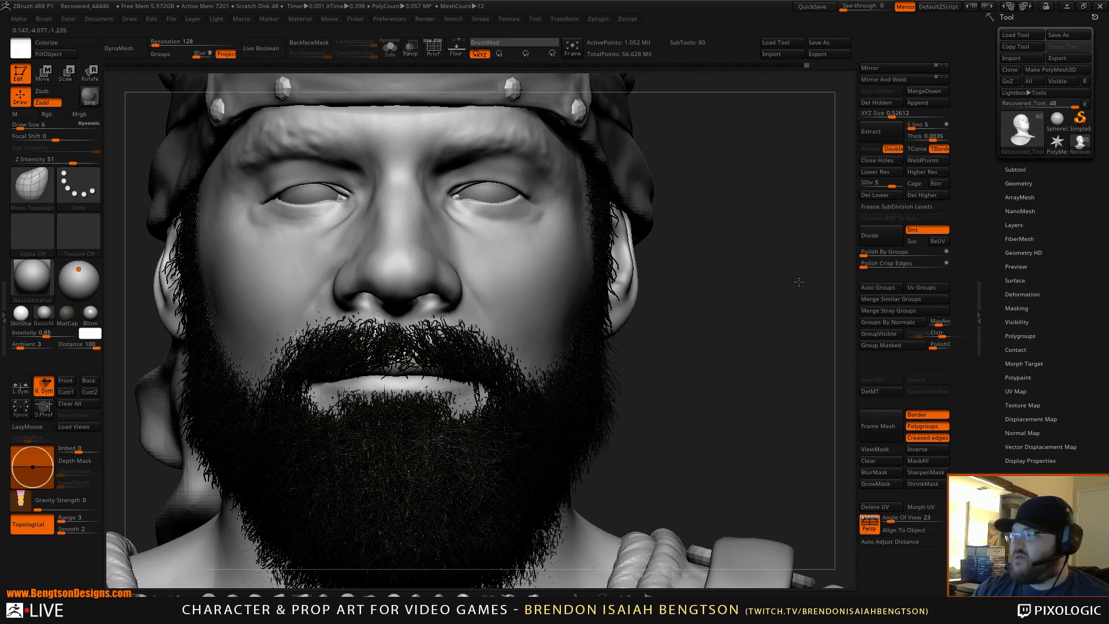
{"action": "mouse_move", "coordinate": [799, 282]}
{"action": "left_mouse_down"}
{"action": "mouse_move", "coordinate": [786, 272]}
{"action": "mouse_move", "coordinate": [805, 269]}
{"action": "mouse_move", "coordinate": [756, 268]}
{"action": "left_mouse_up"}
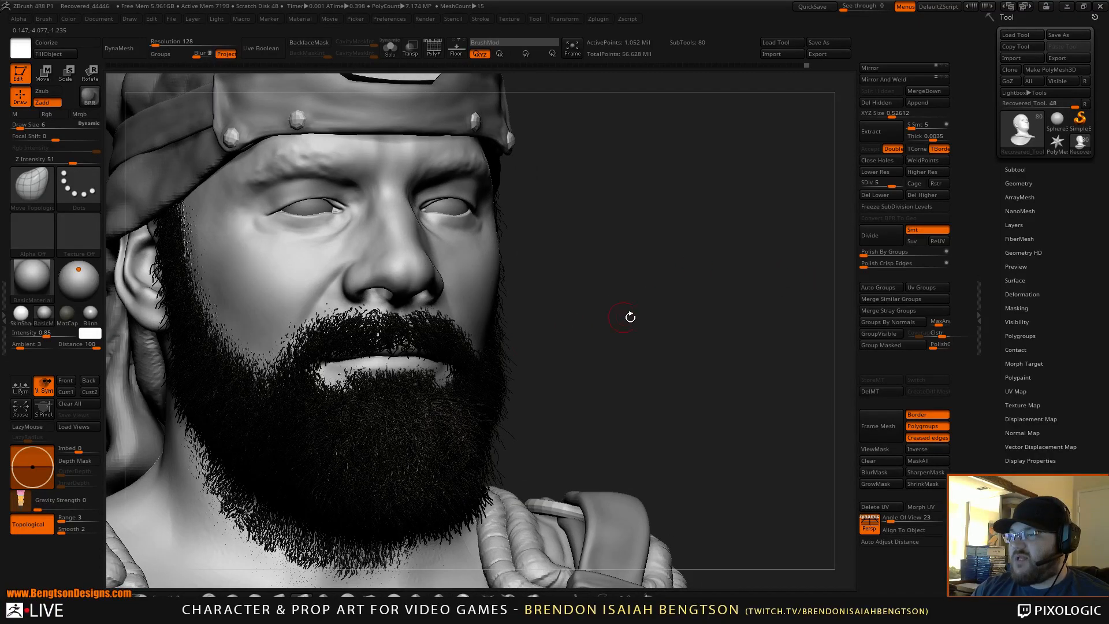
{"action": "mouse_move", "coordinate": [631, 318]}
{"action": "left_mouse_down"}
{"action": "mouse_move", "coordinate": [734, 265]}
{"action": "mouse_move", "coordinate": [738, 282]}
{"action": "mouse_move", "coordinate": [705, 266]}
{"action": "left_mouse_up"}
{"action": "left_click_drag", "start_coordinate": [670, 230], "coordinate": [668, 255], "text": "alt"}
{"action": "mouse_move", "coordinate": [730, 238]}
{"action": "left_mouse_down"}
{"action": "mouse_move", "coordinate": [696, 239]}
{"action": "mouse_move", "coordinate": [532, 179]}
{"action": "left_mouse_up"}
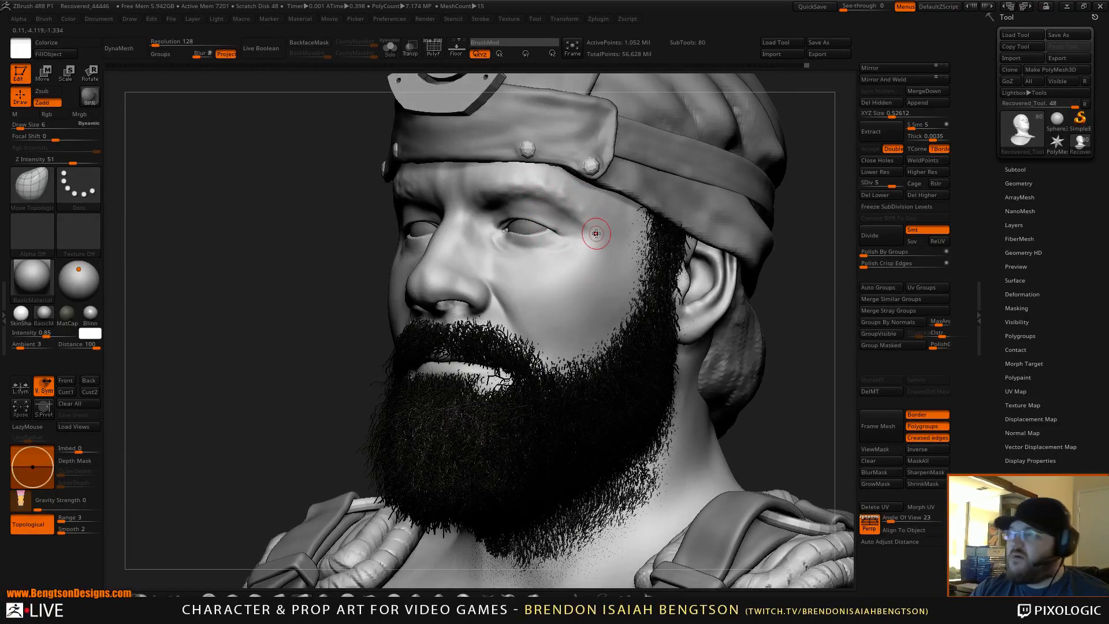
{"action": "key", "text": "shift"}
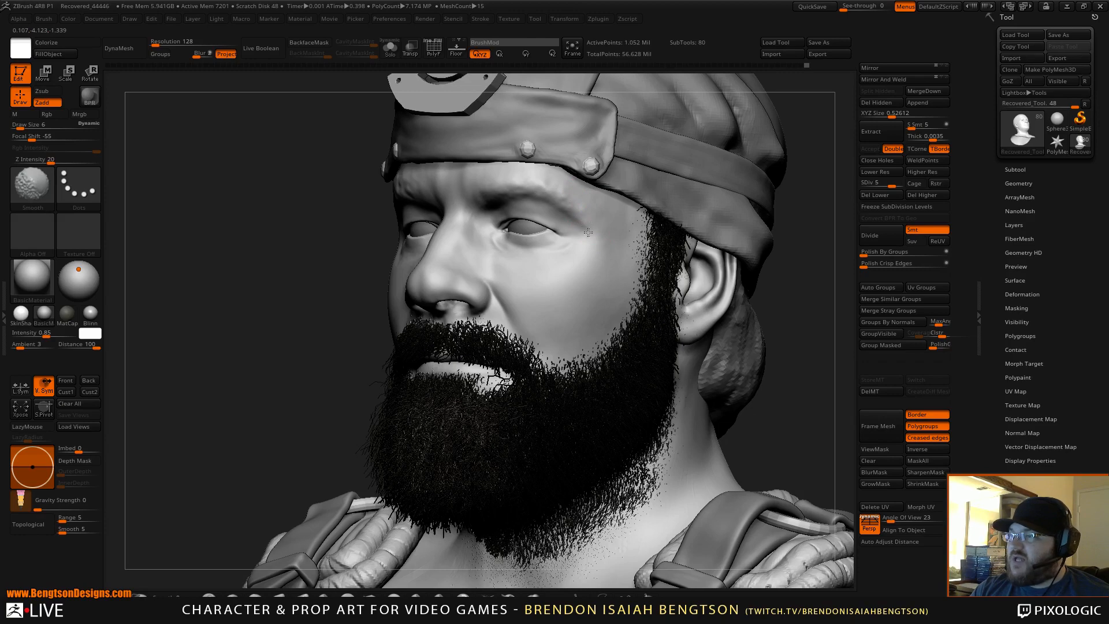
Review the complete character from the side, three-quarter and front views, checking the head against the full costume
{"action": "mouse_move", "coordinate": [244, 389]}
{"action": "left_mouse_down", "text": "alt"}
{"action": "mouse_move", "coordinate": [240, 288]}
{"action": "mouse_move", "coordinate": [260, 267]}
{"action": "left_mouse_up", "text": "alt"}
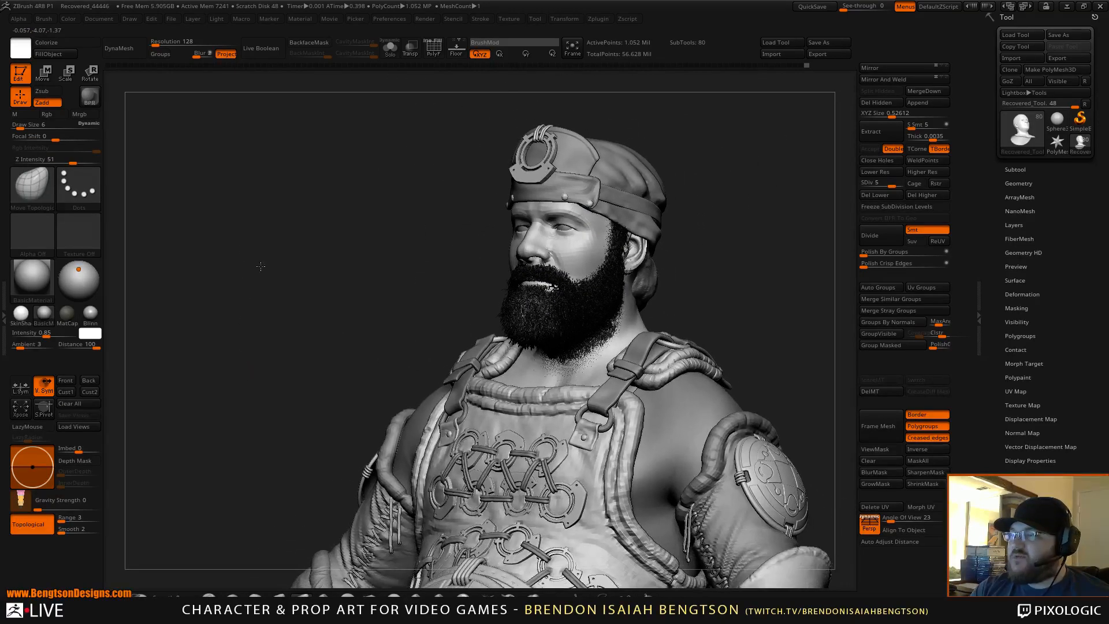
{"action": "left_click_drag", "start_coordinate": [768, 280], "coordinate": [755, 171], "text": "alt"}
{"action": "left_click_drag", "start_coordinate": [755, 221], "coordinate": [772, 256], "text": "alt"}
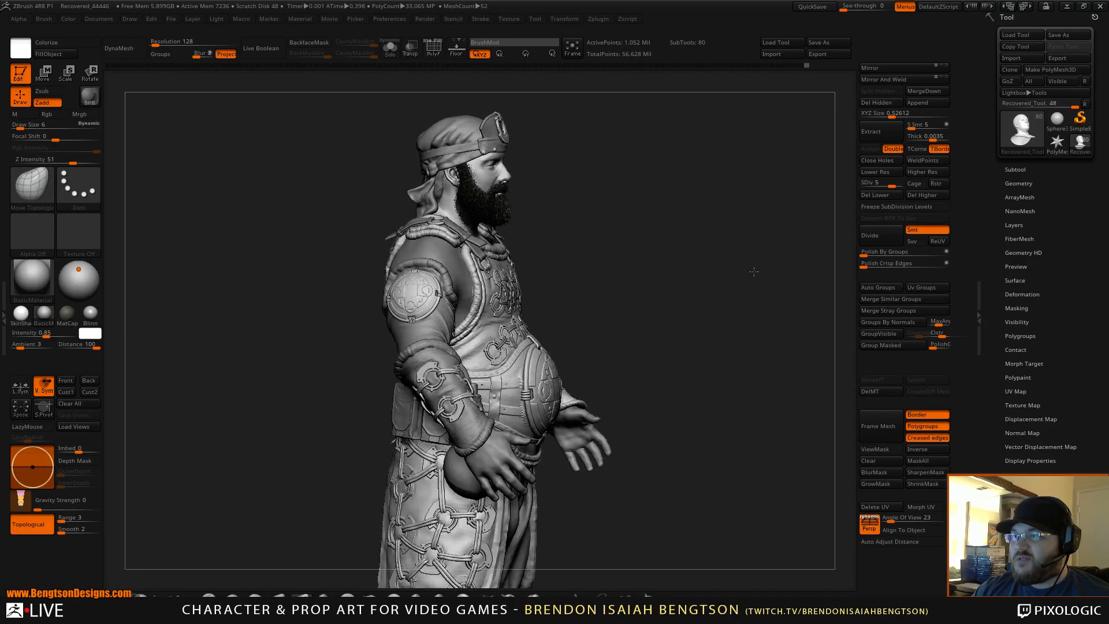
{"action": "mouse_move", "coordinate": [714, 261]}
{"action": "left_mouse_down"}
{"action": "mouse_move", "coordinate": [701, 263]}
{"action": "mouse_move", "coordinate": [744, 243]}
{"action": "mouse_move", "coordinate": [753, 287]}
{"action": "mouse_move", "coordinate": [780, 299]}
{"action": "mouse_move", "coordinate": [762, 301]}
{"action": "mouse_move", "coordinate": [791, 320]}
{"action": "mouse_move", "coordinate": [721, 312]}
{"action": "mouse_move", "coordinate": [732, 282]}
{"action": "mouse_move", "coordinate": [746, 312]}
{"action": "mouse_move", "coordinate": [738, 294]}
{"action": "mouse_move", "coordinate": [727, 305]}
{"action": "mouse_move", "coordinate": [736, 318]}
{"action": "mouse_move", "coordinate": [738, 304]}
{"action": "left_mouse_up"}
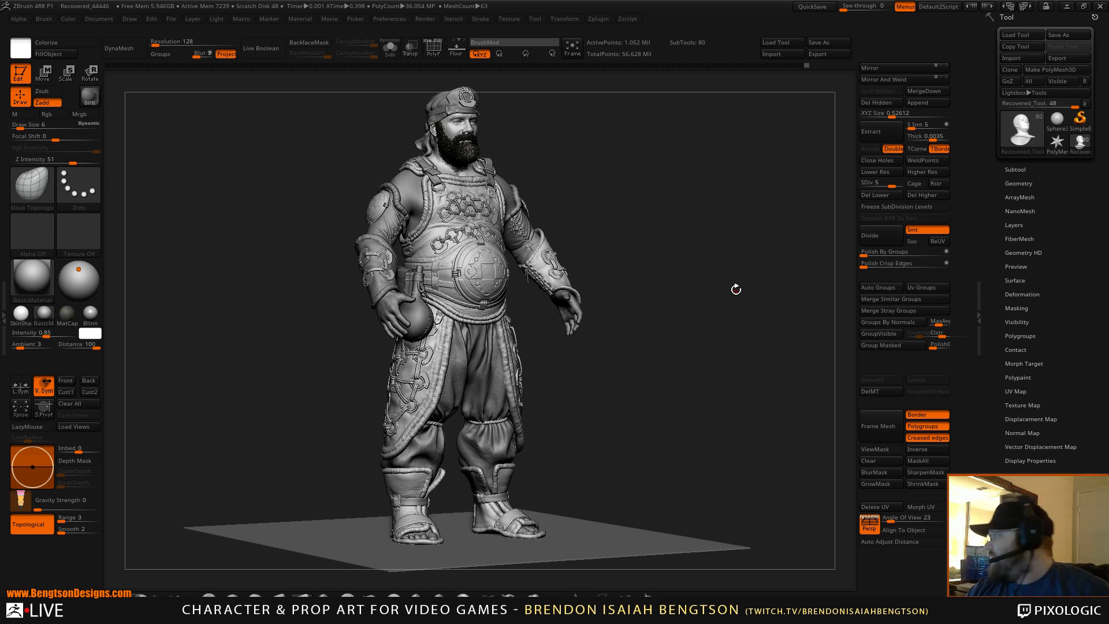
{"action": "left_click_drag", "start_coordinate": [743, 346], "coordinate": [723, 365]}
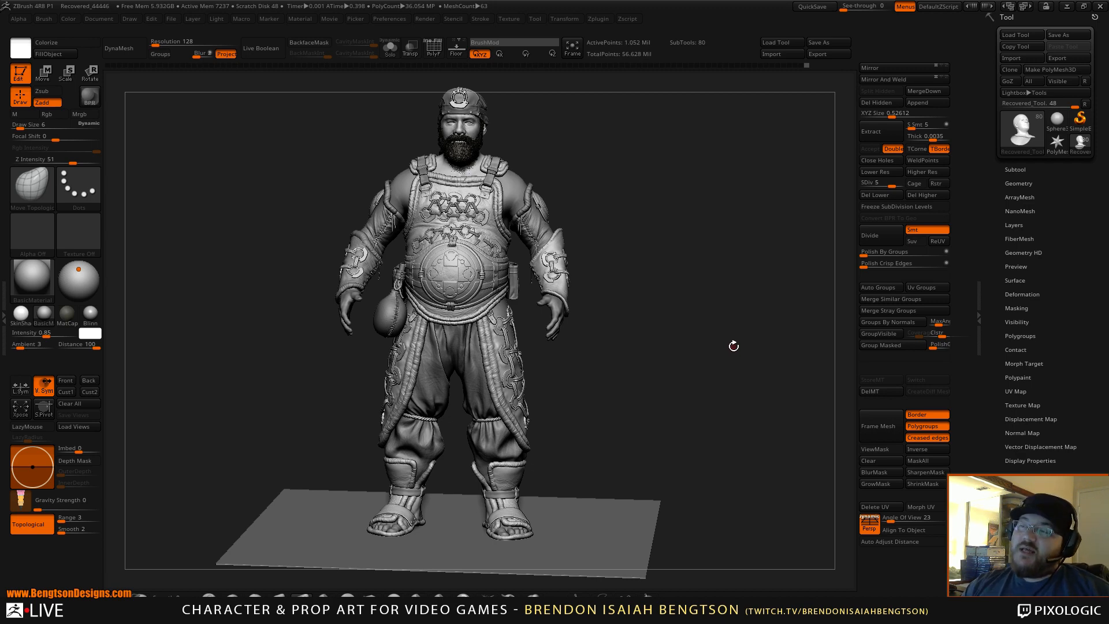
{"action": "mouse_move", "coordinate": [734, 335]}
{"action": "left_mouse_down"}
{"action": "mouse_move", "coordinate": [699, 342]}
{"action": "mouse_move", "coordinate": [739, 338]}
{"action": "mouse_move", "coordinate": [716, 371]}
{"action": "mouse_move", "coordinate": [728, 382]}
{"action": "mouse_move", "coordinate": [715, 347]}
{"action": "left_mouse_up"}
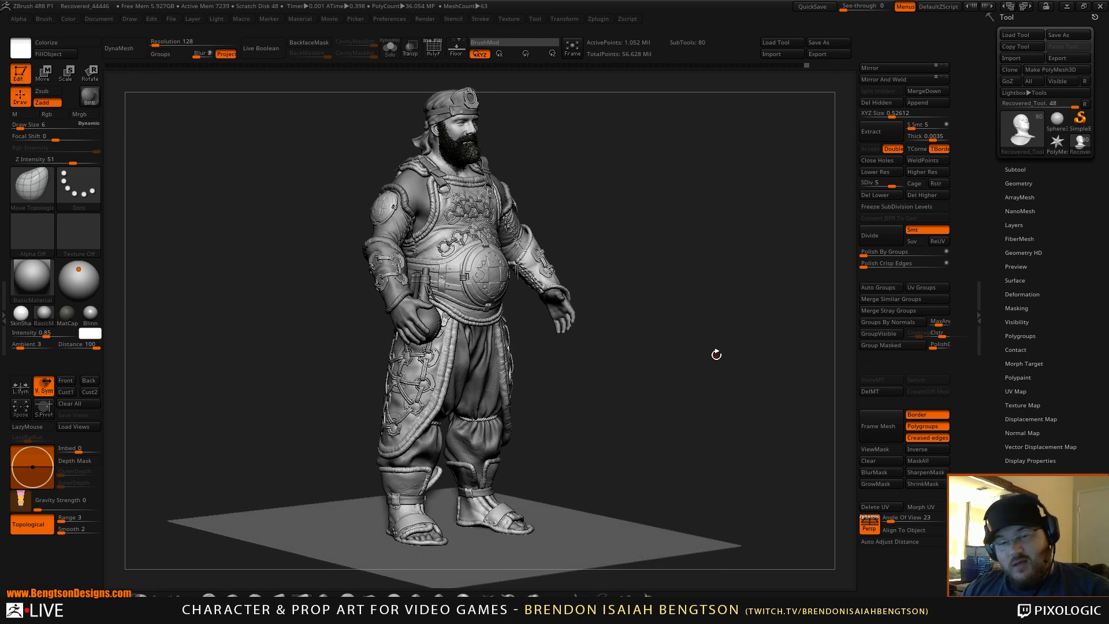